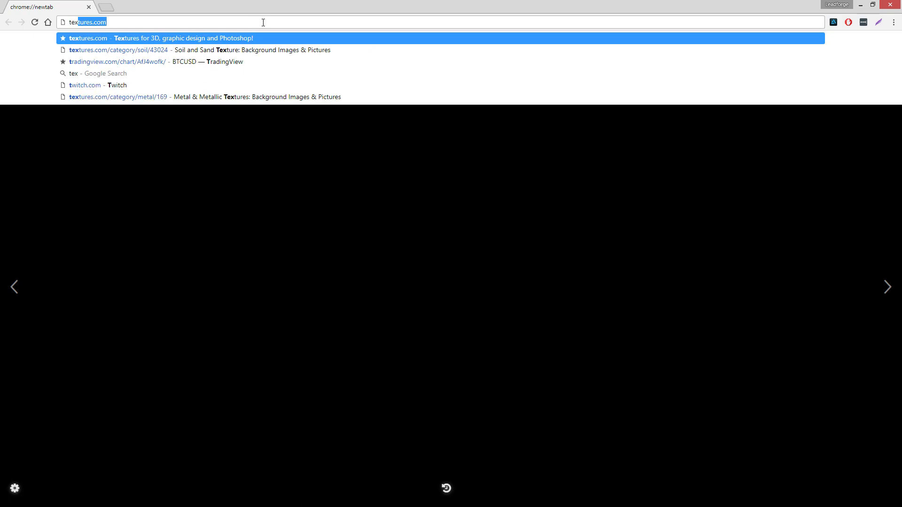
# Open textures.com and scroll through the home page's texture categories.
pyautogui.press('Return')
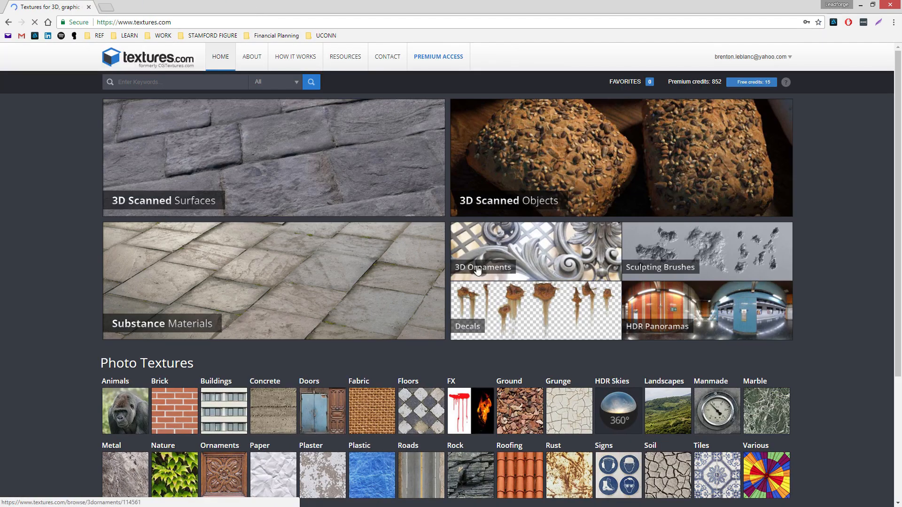
pyautogui.scroll(-4, 447, 252)
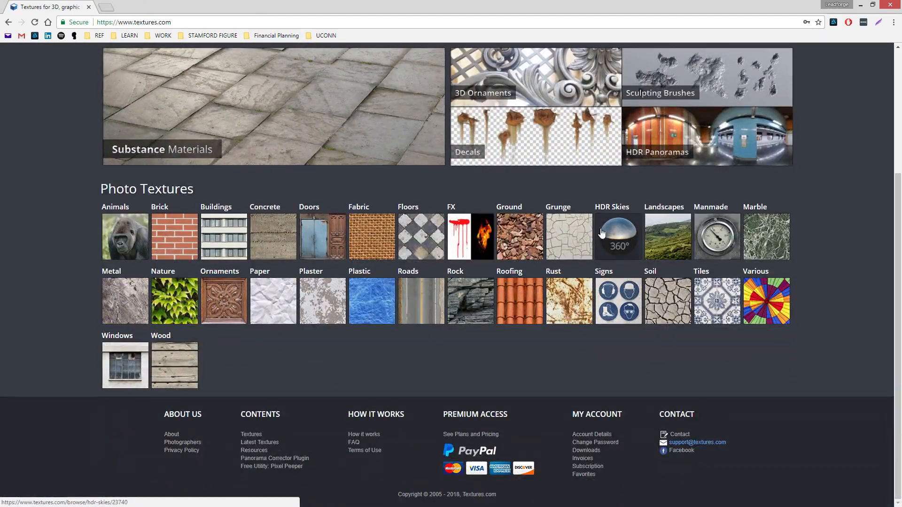
pyautogui.scroll(4, 571, 263)
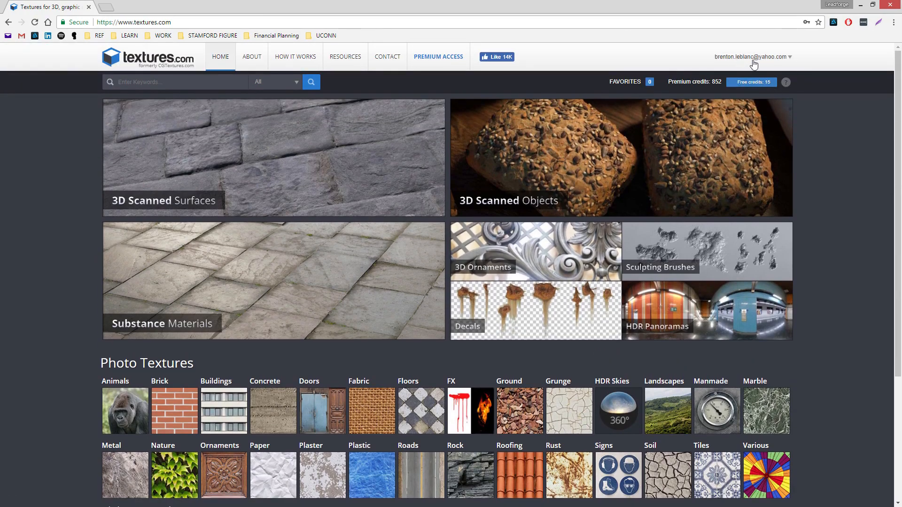
pyautogui.scroll(-3, 576, 312)
pyautogui.scroll(4, 611, 281)
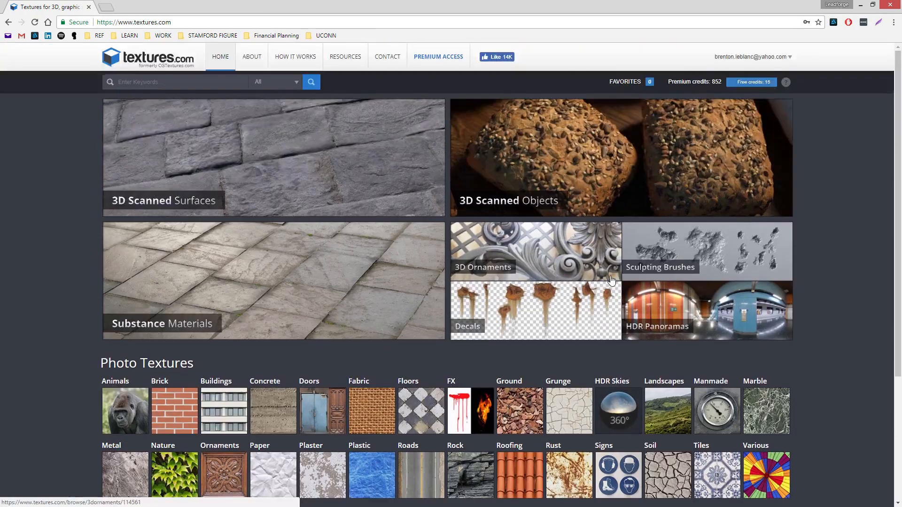
pyautogui.scroll(-5, 658, 273)
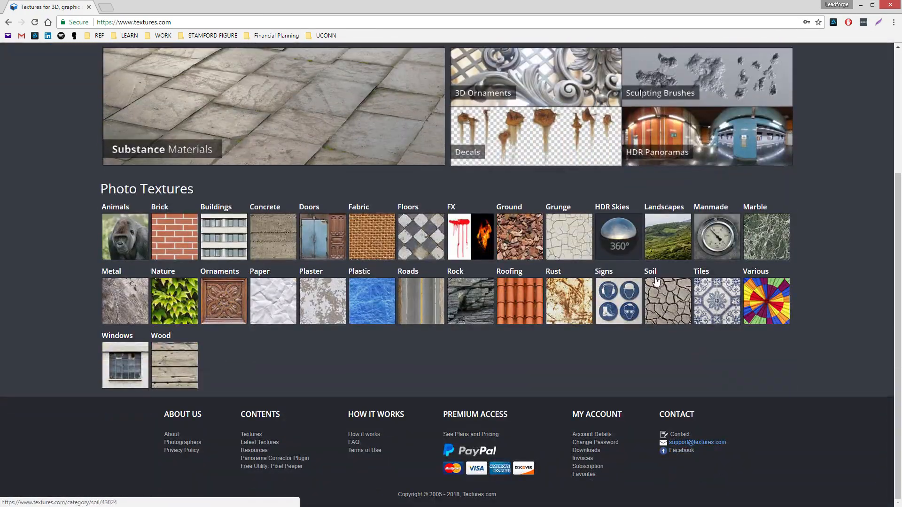
# Browse Metal > Floors > Painted and open the yellow painted diamond plate texture MetalFloorsPainted0012.
pyautogui.click(145, 304)
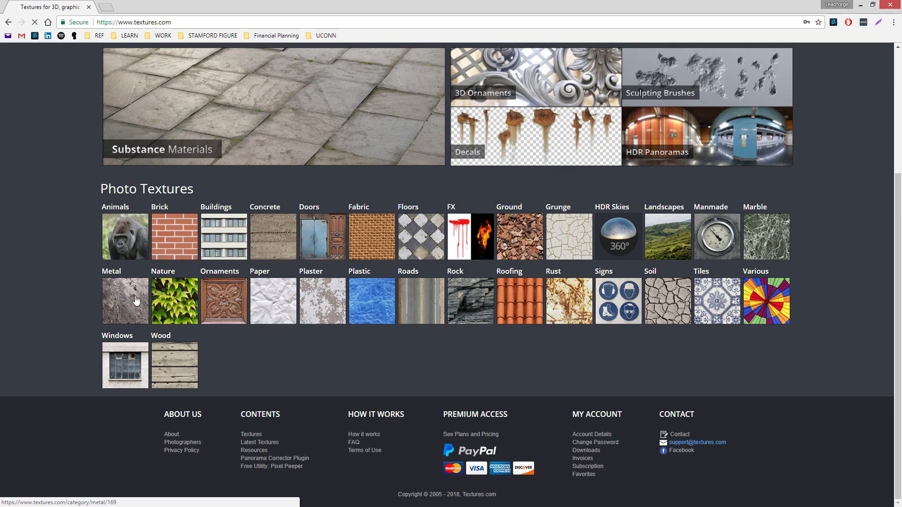
pyautogui.scroll(-8, 530, 245)
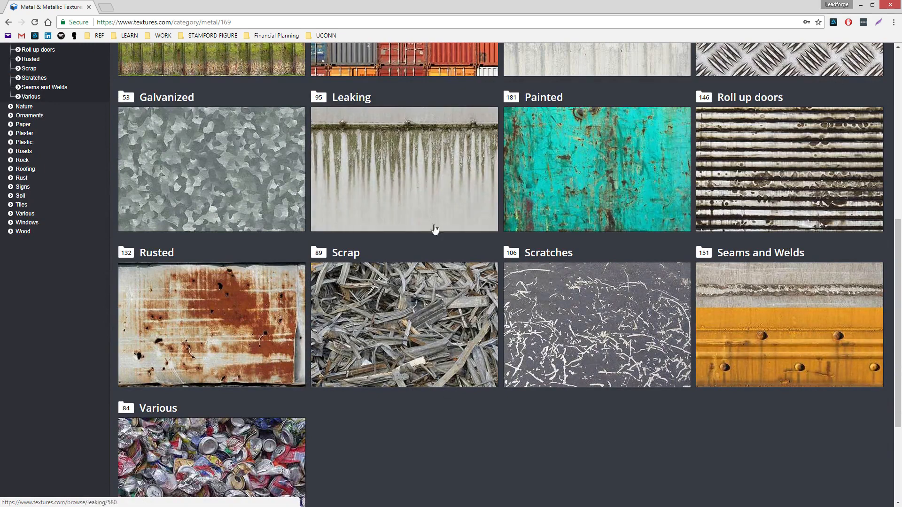
pyautogui.scroll(2, 627, 426)
pyautogui.scroll(5, 627, 426)
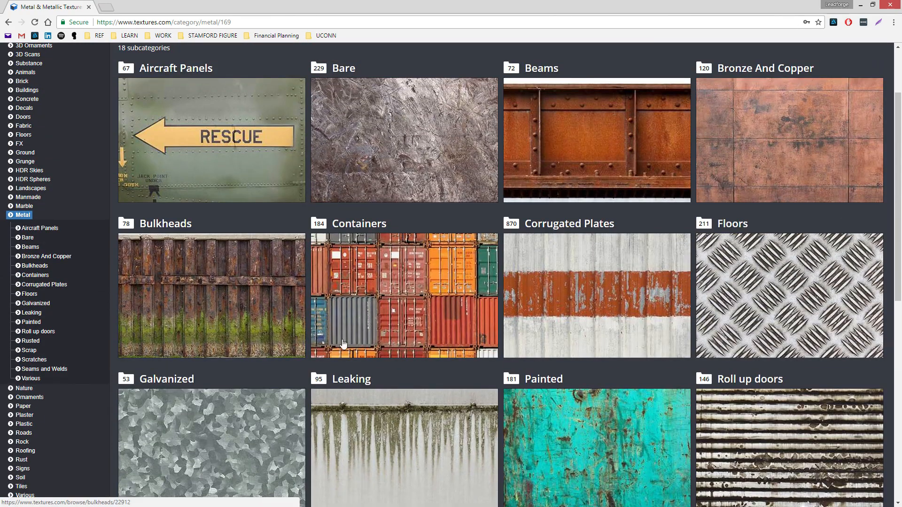
pyautogui.click(719, 274)
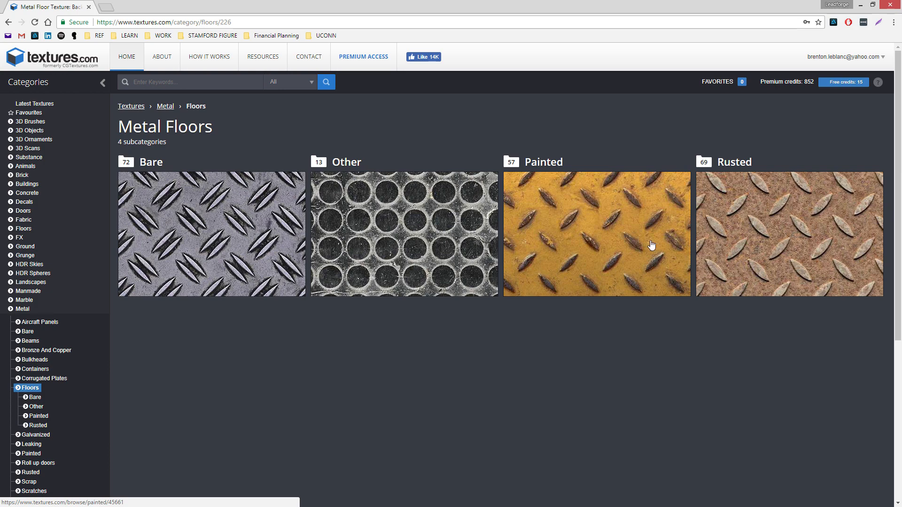
pyautogui.click(578, 215)
pyautogui.scroll(-1, 558, 268)
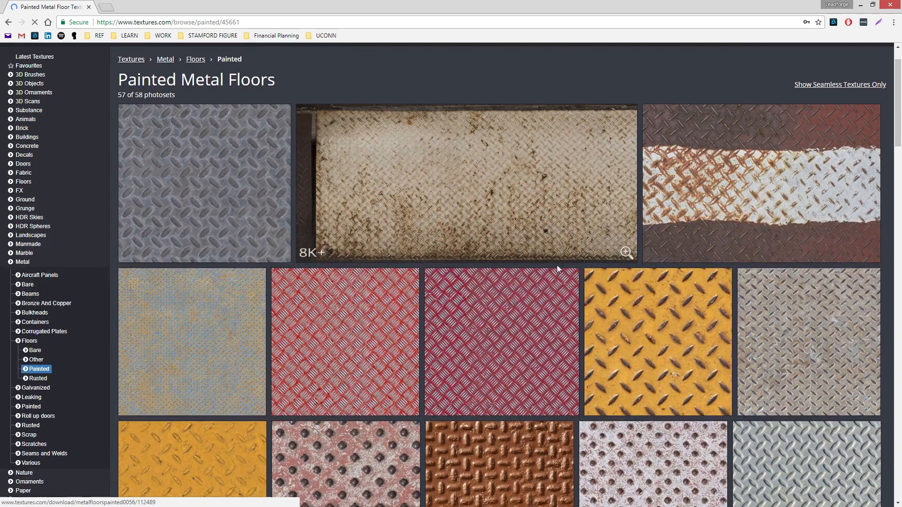
pyautogui.click(628, 318)
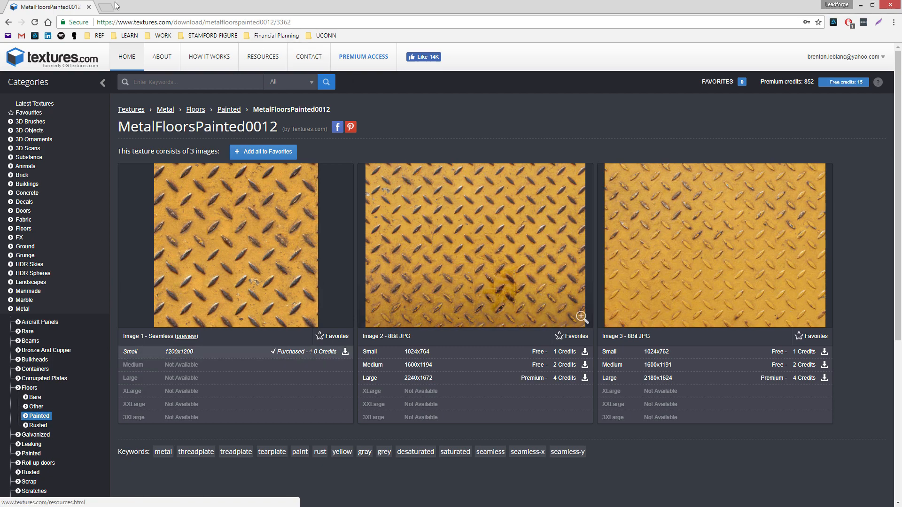
# Switch to Photoshop and show the SPEC, BARE_DIFFUSE, PAINT_DIFFUSE and RUST_DIFFUSE groups one by one.
pyautogui.click(89, 7)
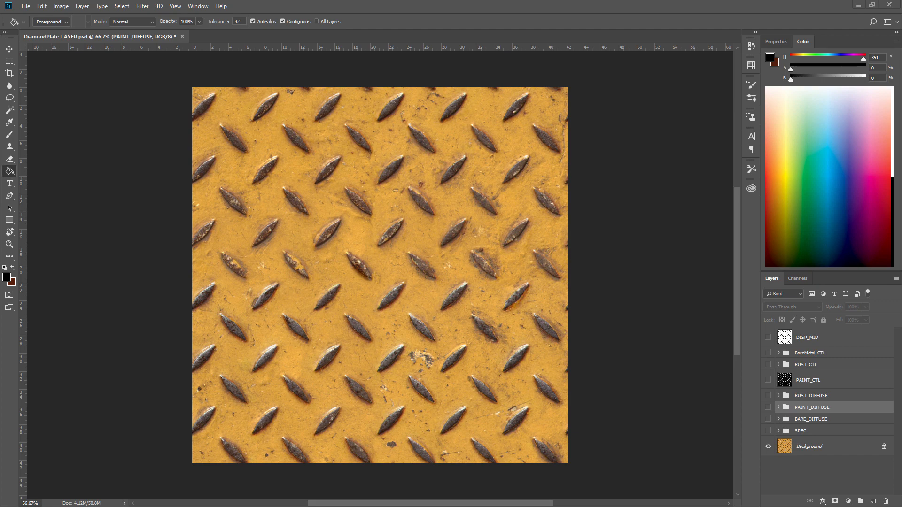
pyautogui.click(768, 431)
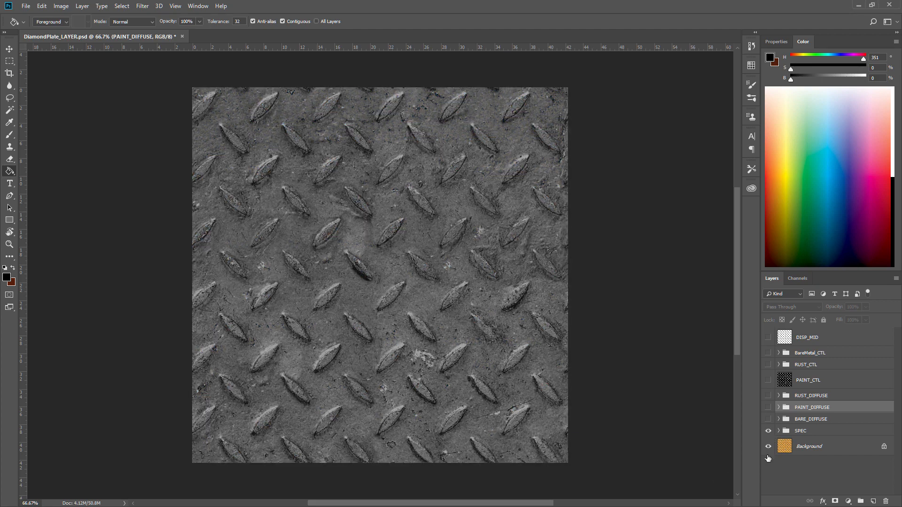
pyautogui.click(768, 419)
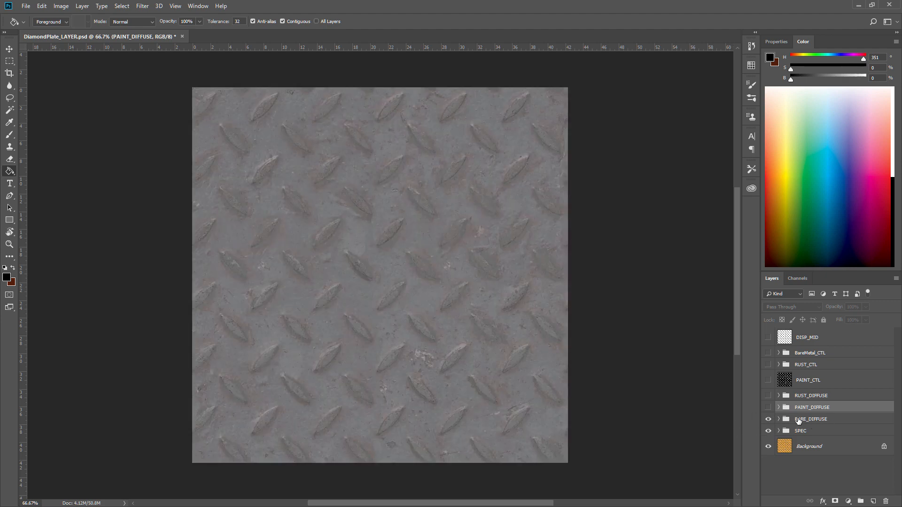
pyautogui.click(769, 407)
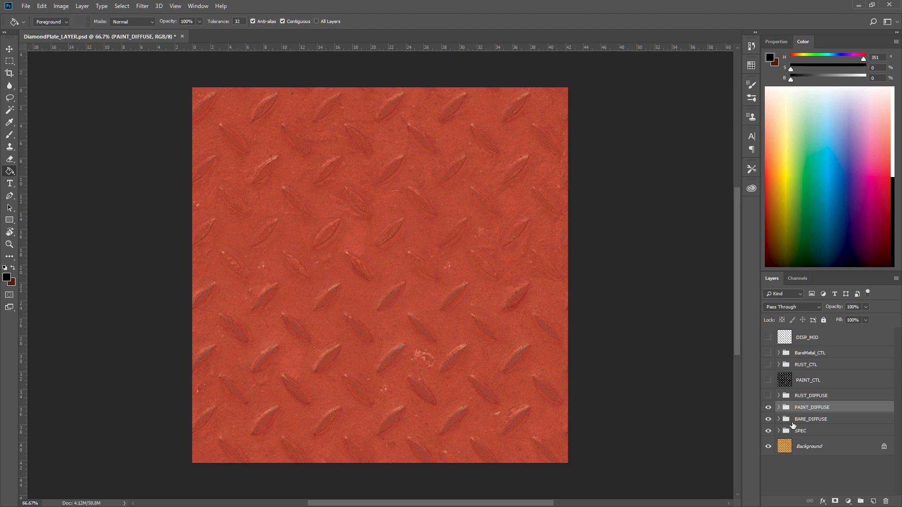
pyautogui.click(768, 396)
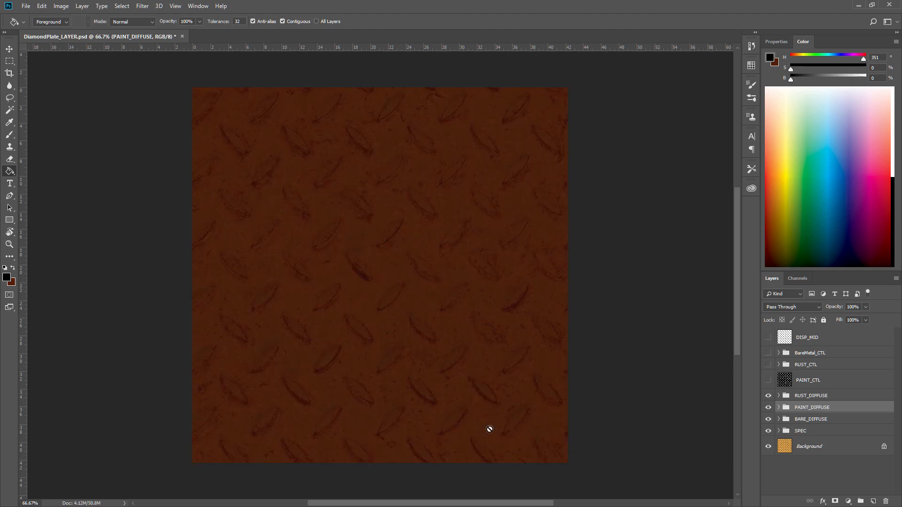
# Zoom the canvas slightly and toggle the PAINT_CTL layer's visibility to compare it with the diffuse result.
pyautogui.press('z')
pyautogui.moveTo(375, 234); pyautogui.dragTo(364, 258)
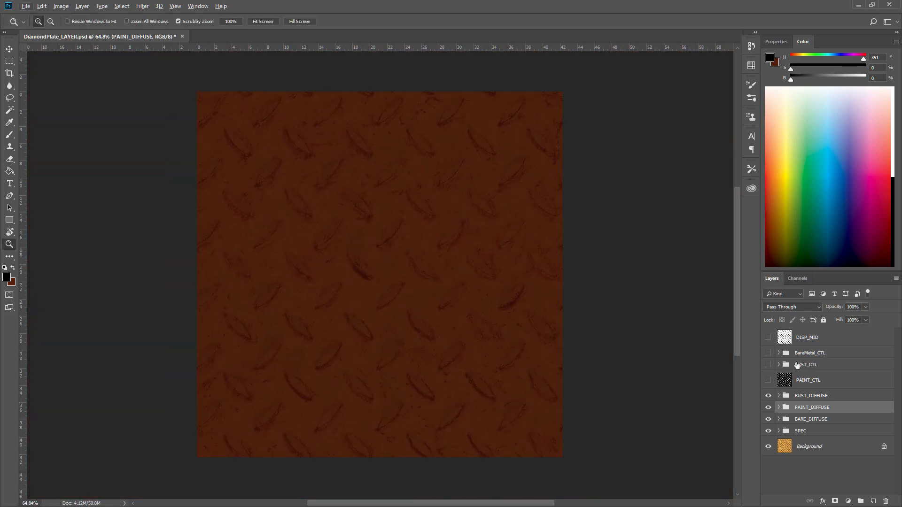
pyautogui.click(767, 381)
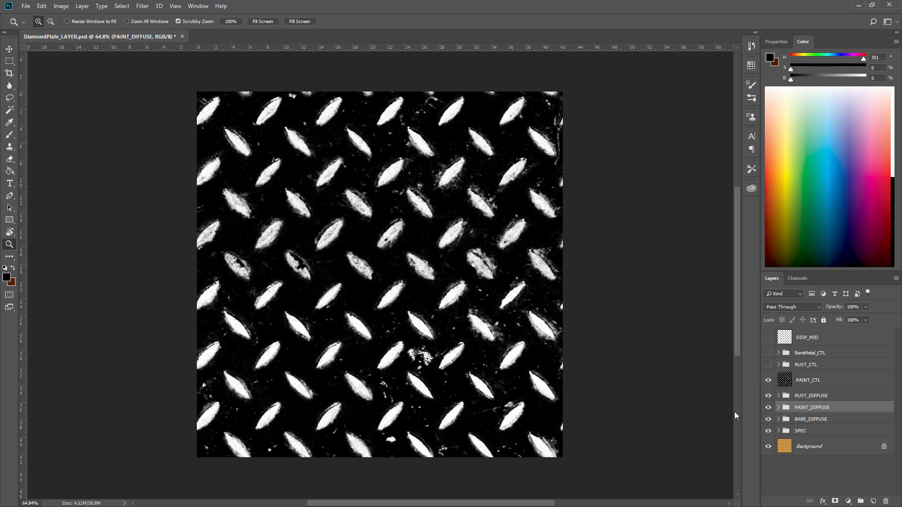
pyautogui.click(769, 380)
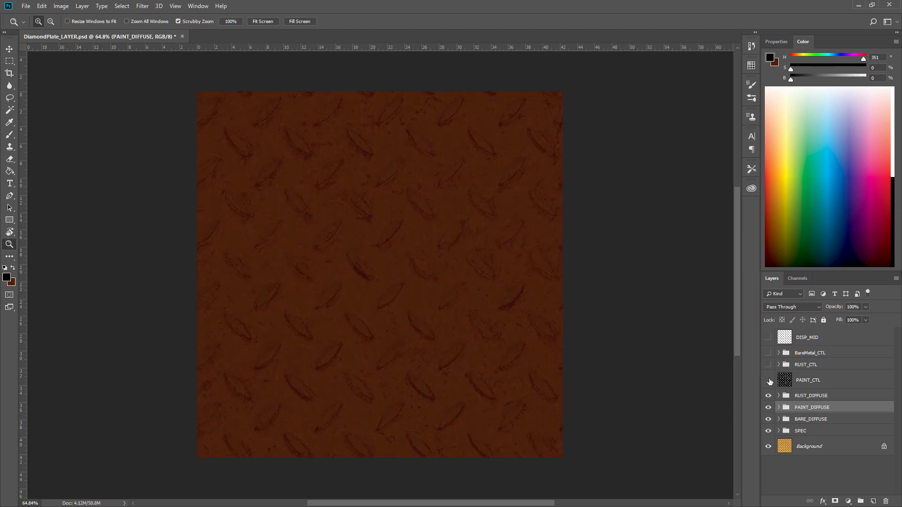
pyautogui.click(768, 381)
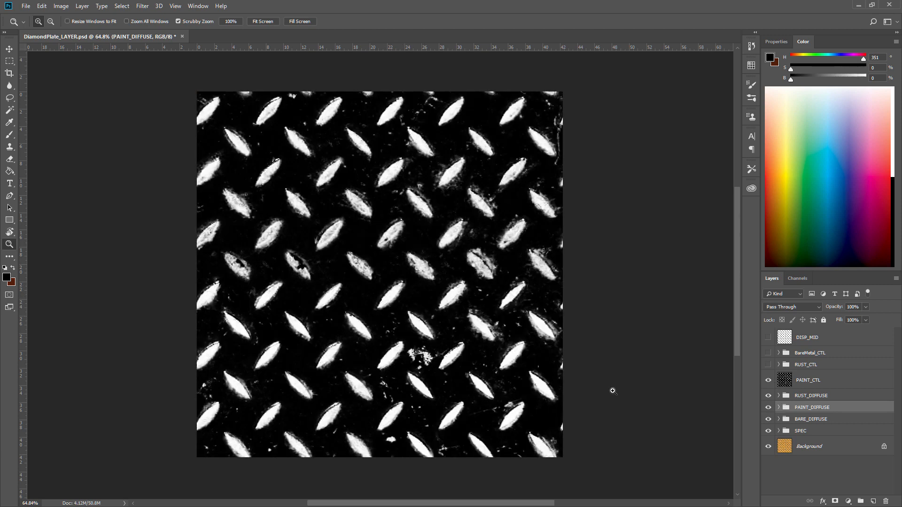
# Show the RUST_CTL and BareMetal_CTL groups and zoom into the canvas to inspect the masks.
pyautogui.click(769, 365)
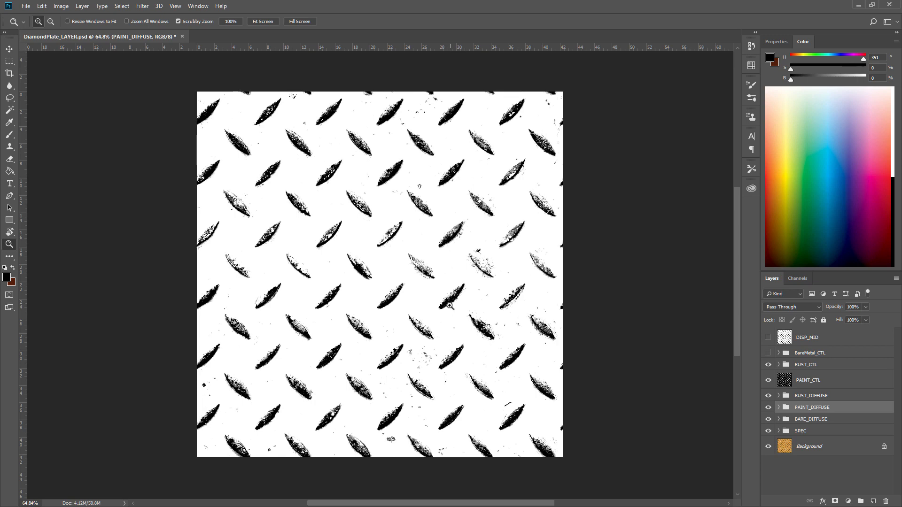
pyautogui.click(769, 353)
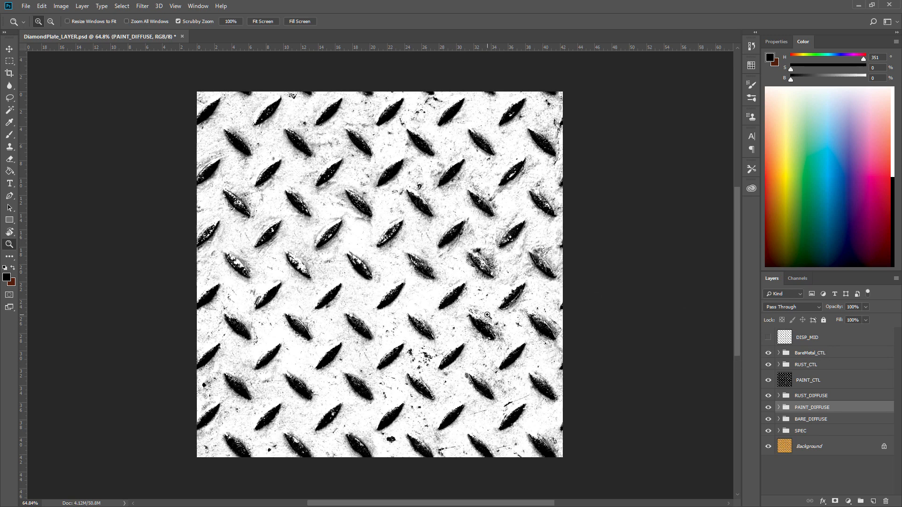
pyautogui.moveTo(374, 266); pyautogui.dragTo(392, 271)
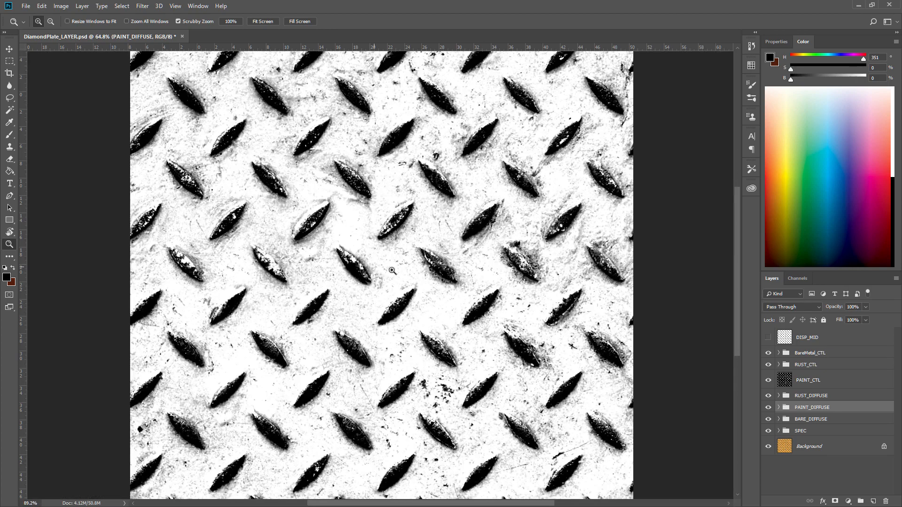
pyautogui.keyDown('alt'); pyautogui.click(392, 271); pyautogui.keyUp('alt')
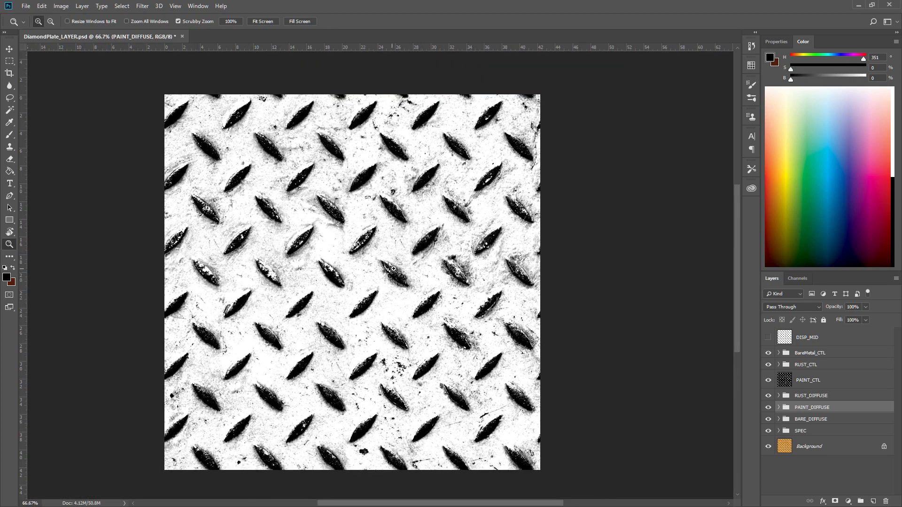
pyautogui.click(394, 268)
pyautogui.keyDown('alt'); pyautogui.click(523, 261); pyautogui.keyUp('alt')
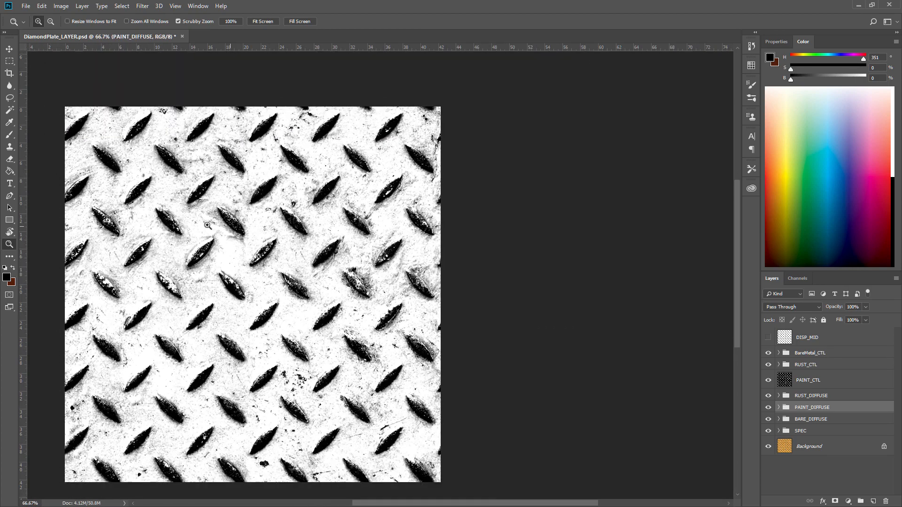
pyautogui.moveTo(208, 225); pyautogui.dragTo(311, 216)
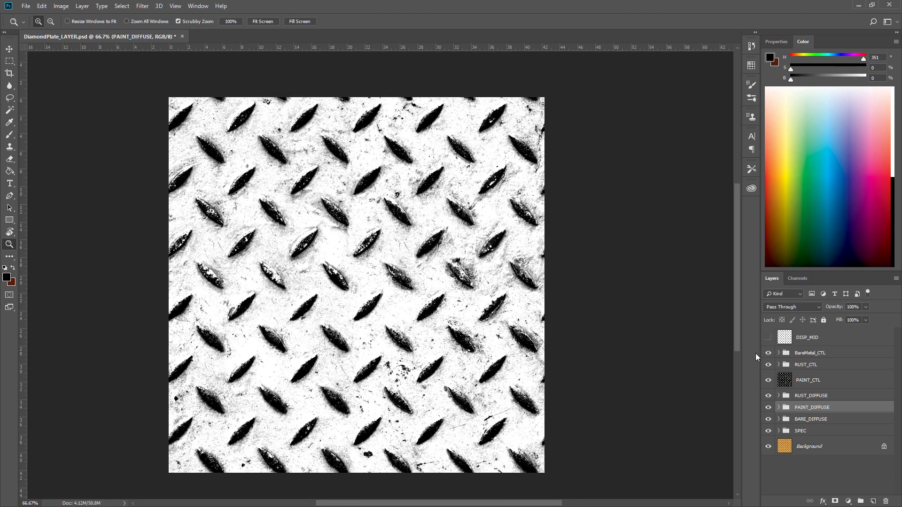
# Show the DISP_MID layer and zoom in closely to inspect the displacement map.
pyautogui.click(769, 338)
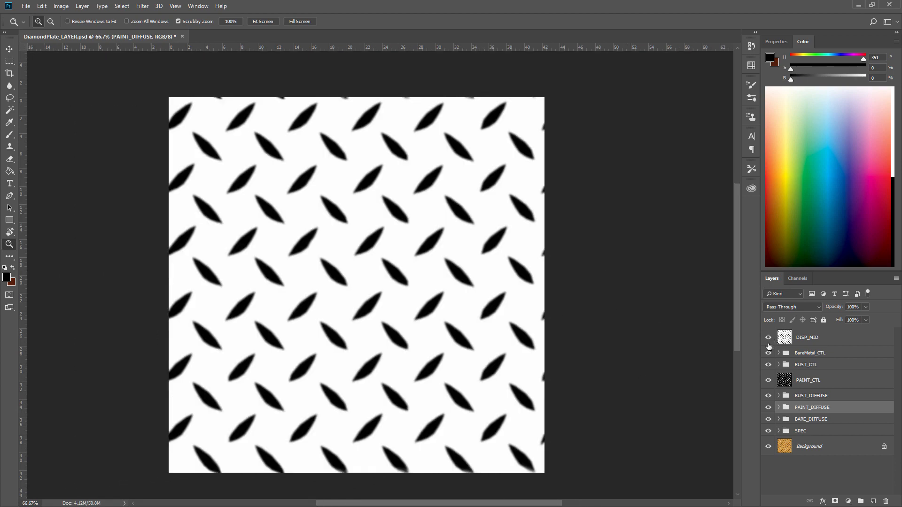
pyautogui.click(768, 337)
pyautogui.moveTo(385, 268); pyautogui.dragTo(460, 287)
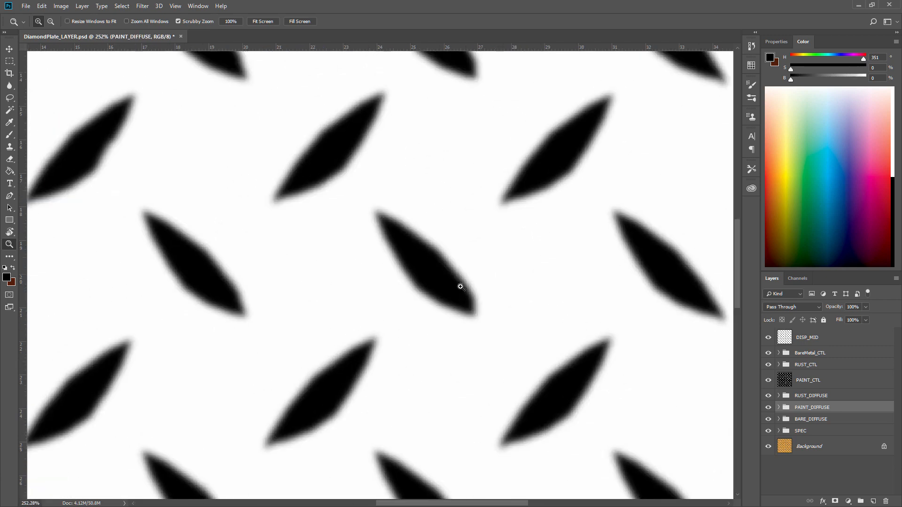
pyautogui.click(768, 337)
pyautogui.click(768, 337)
# Select the DISP_MID layer, set its opacity to 61%, and zoom back out to the whole canvas.
pyautogui.click(798, 341)
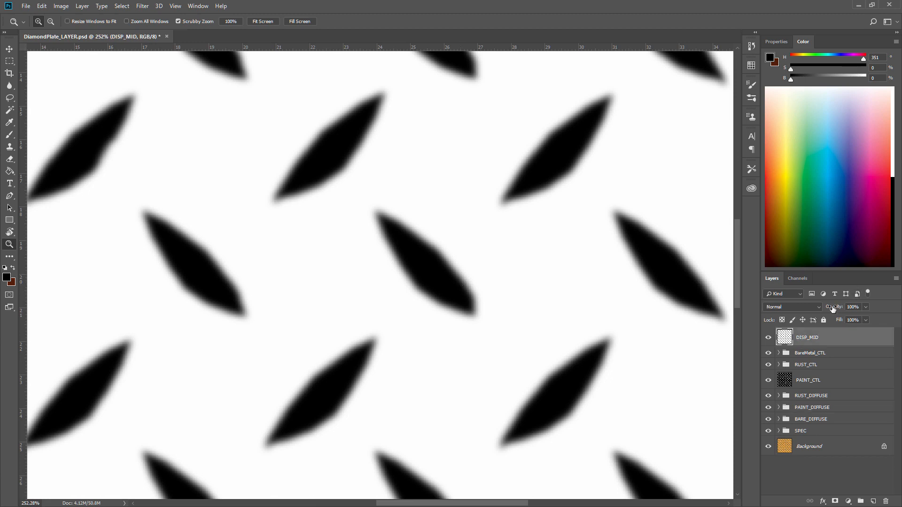
pyautogui.moveTo(833, 308); pyautogui.dragTo(818, 310)
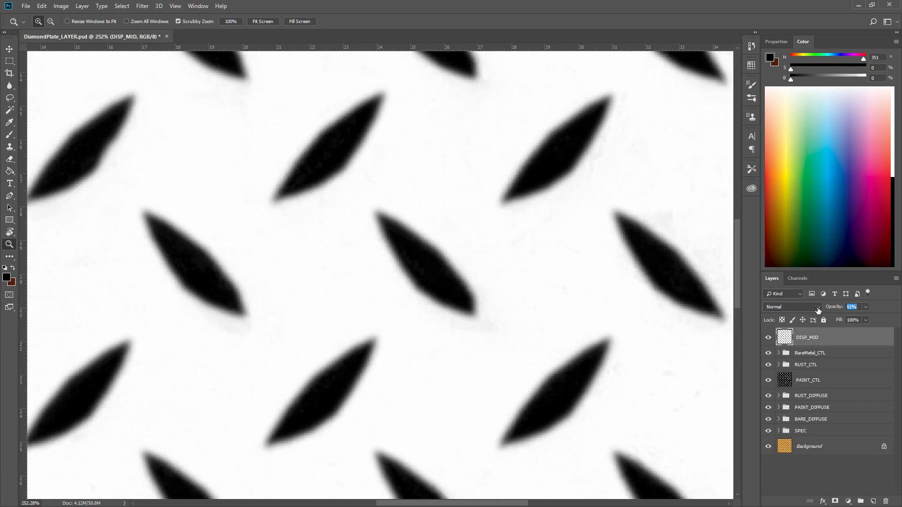
pyautogui.keyDown('alt'); pyautogui.click(518, 281); pyautogui.keyUp('alt')
pyautogui.keyDown('alt'); pyautogui.click(518, 281); pyautogui.keyUp('alt')
pyautogui.keyDown('alt'); pyautogui.click(518, 281); pyautogui.keyUp('alt')
pyautogui.keyDown('alt'); pyautogui.click(518, 281); pyautogui.keyUp('alt')
pyautogui.moveTo(231, 242); pyautogui.dragTo(342, 249)
pyautogui.click(346, 249)
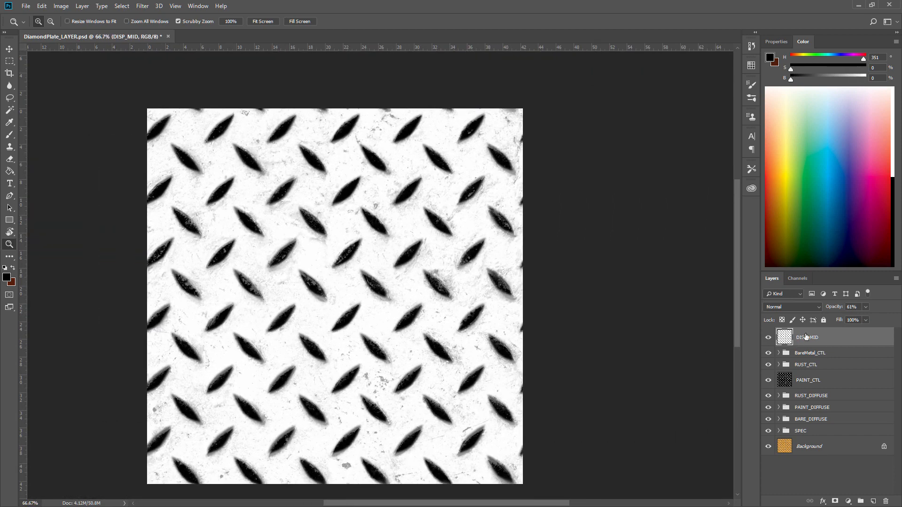
# Set DISP_MID's opacity to 100% and hide every layer and group above Background.
pyautogui.moveTo(830, 308); pyautogui.dragTo(900, 329)
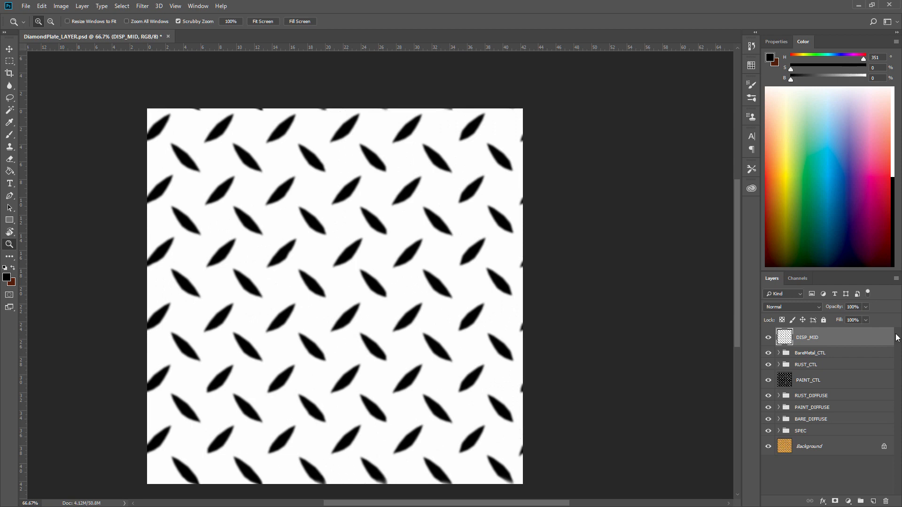
pyautogui.click(769, 338)
pyautogui.moveTo(769, 354); pyautogui.dragTo(768, 438)
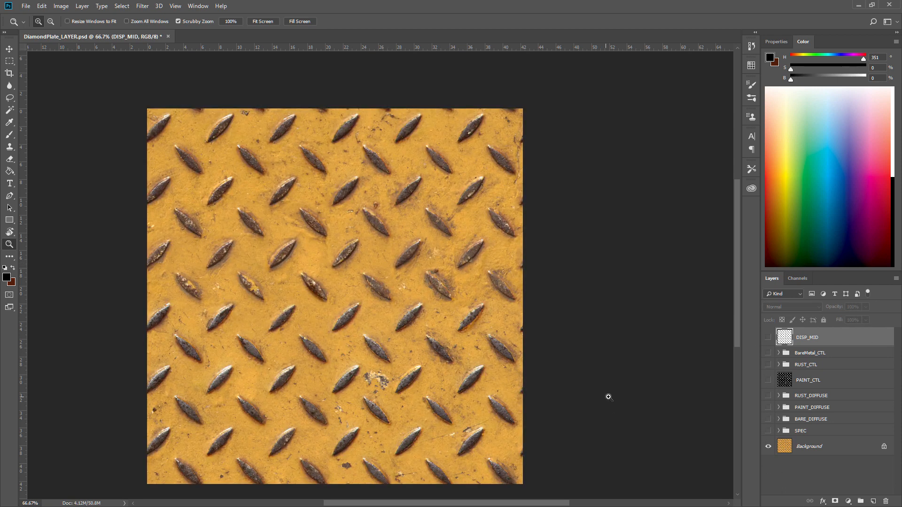
# Move the PAINT_DIFFUSE group directly above Background and make it visible.
pyautogui.click(766, 447)
pyautogui.moveTo(795, 420)
pyautogui.mouseDown()
pyautogui.moveTo(801, 439)
pyautogui.moveTo(792, 411)
pyautogui.moveTo(817, 410)
pyautogui.moveTo(825, 433)
pyautogui.moveTo(780, 437)
pyautogui.mouseUp()
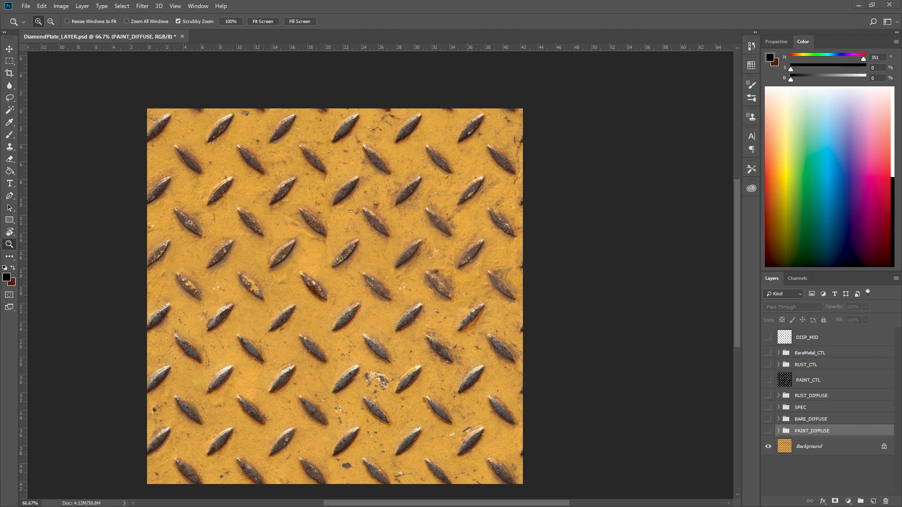
pyautogui.click(768, 431)
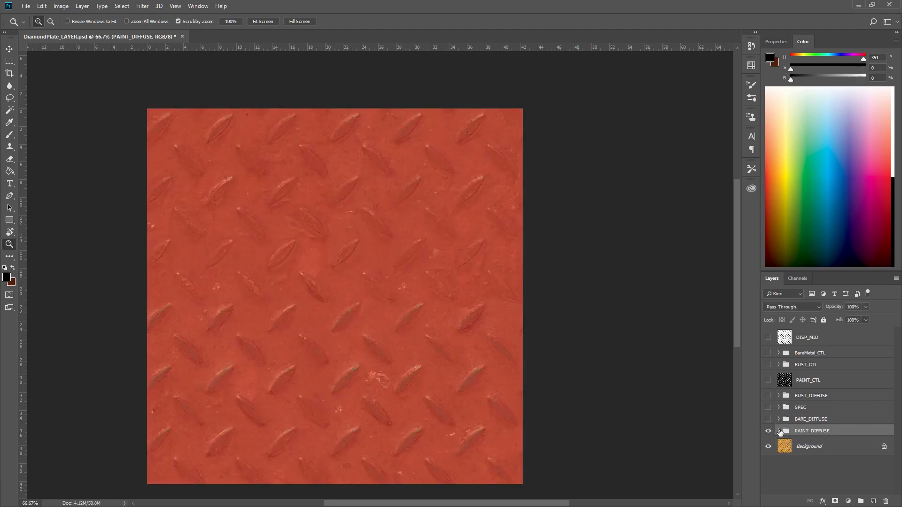
# Expand the PAINT_DIFFUSE group and hide Layer 1, the Hue/Saturation layers and Levels 2 to reveal the base photo.
pyautogui.click(779, 432)
pyautogui.scroll(-3, 792, 435)
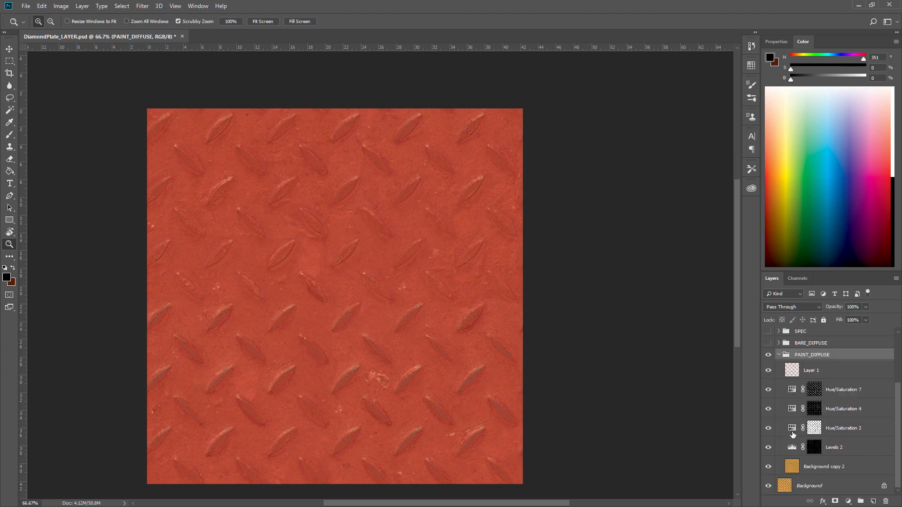
pyautogui.click(768, 371)
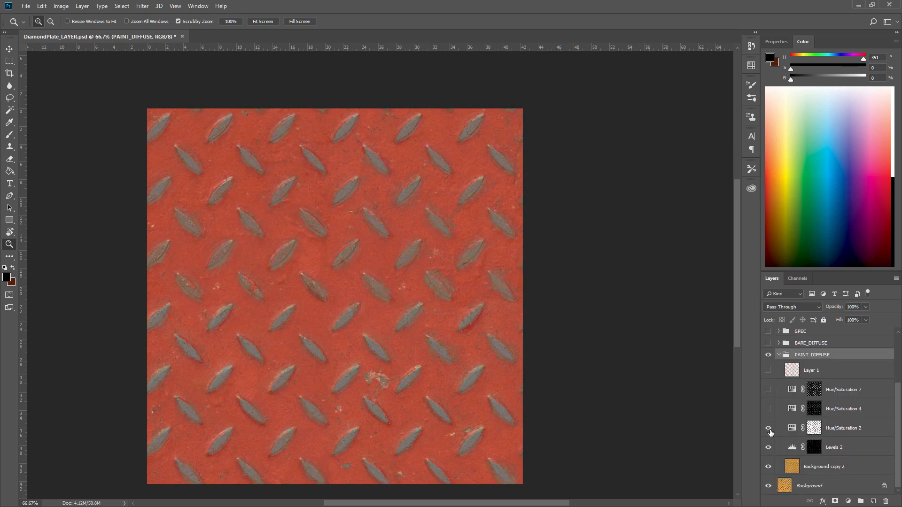
pyautogui.click(769, 431)
pyautogui.click(769, 449)
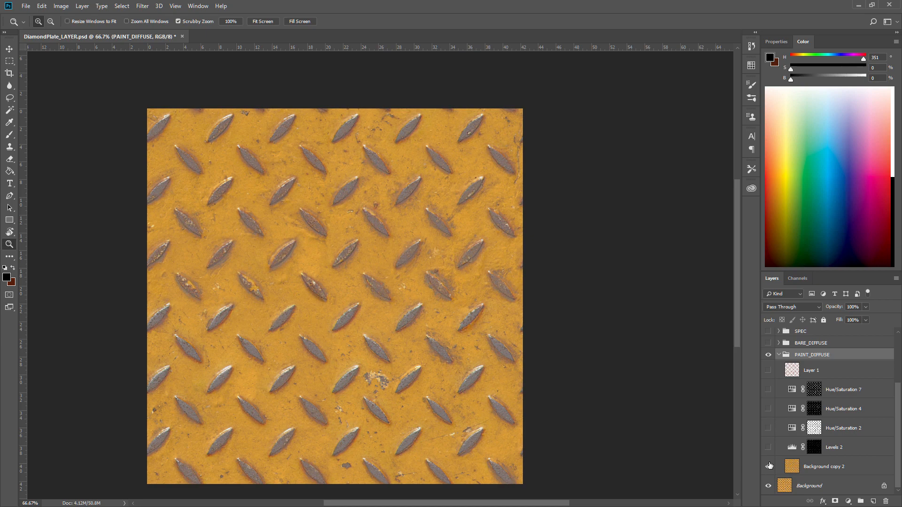
# Duplicate the Background layer and show the duplicate instead of Background copy 2.
pyautogui.click(769, 466)
pyautogui.click(769, 466)
pyautogui.moveTo(838, 485); pyautogui.dragTo(873, 501)
pyautogui.moveTo(792, 483); pyautogui.dragTo(795, 477)
pyautogui.click(768, 468)
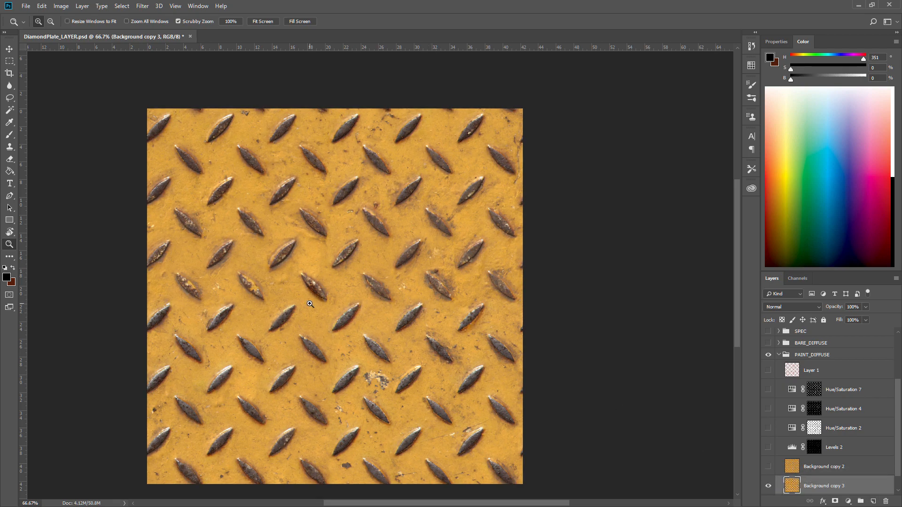
# Apply Shadows/Highlights to the duplicate: shadows 89%, tone 59%, radius 7 px; highlights 4%, tone 52%, radius 1 px; color -32.
pyautogui.moveTo(310, 304); pyautogui.dragTo(349, 310)
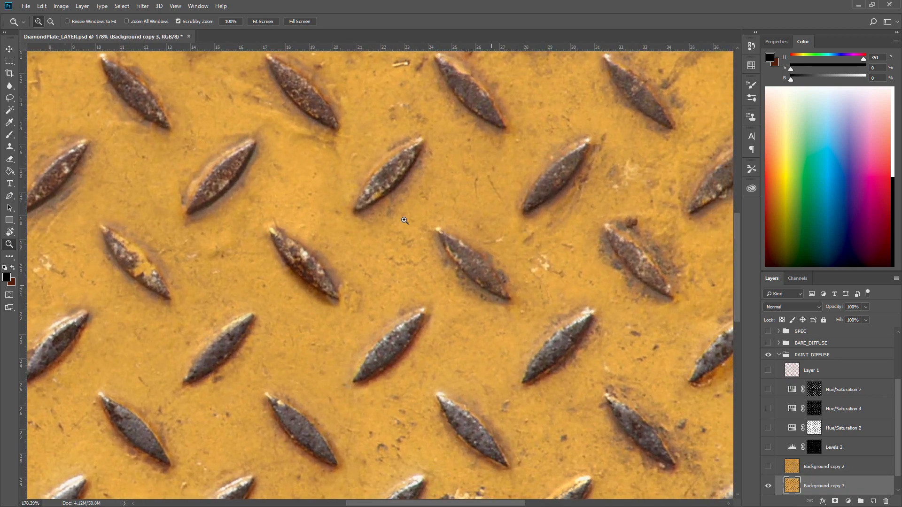
pyautogui.click(61, 6)
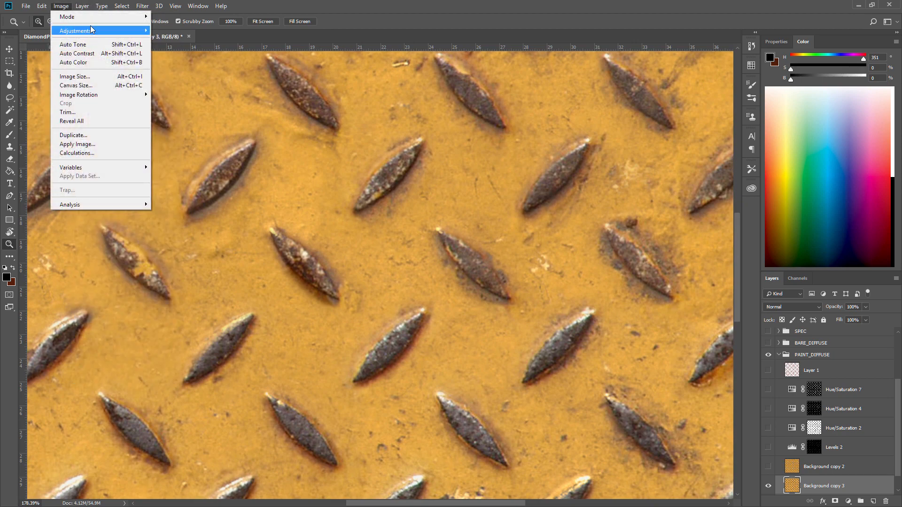
pyautogui.moveTo(92, 30)
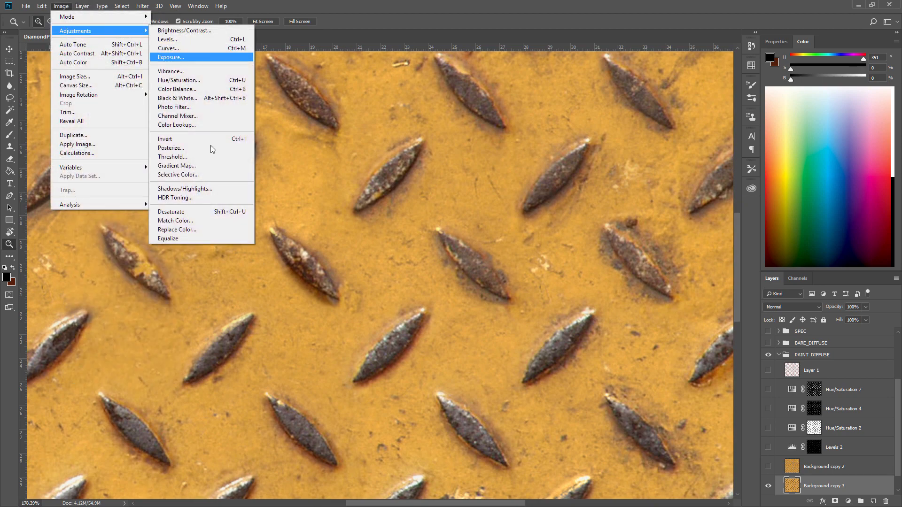
pyautogui.click(230, 190)
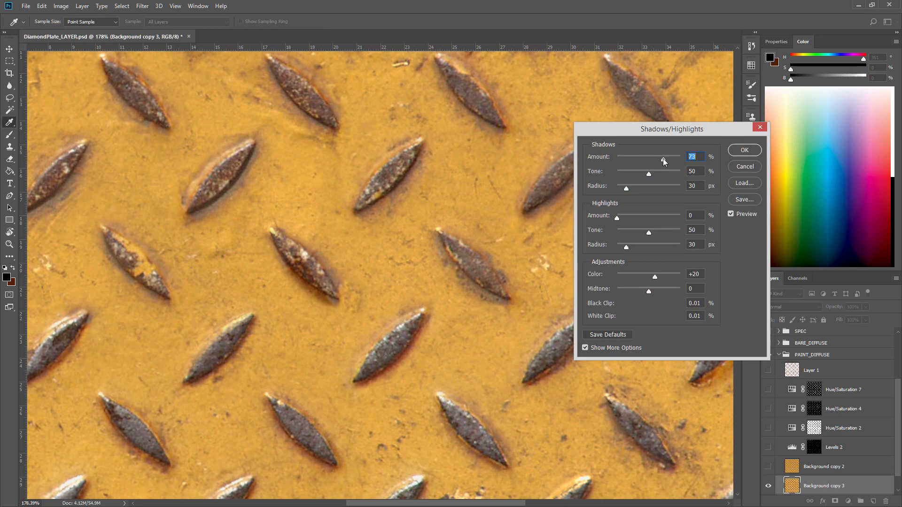
pyautogui.moveTo(663, 159); pyautogui.dragTo(654, 175)
pyautogui.moveTo(628, 216)
pyautogui.mouseDown()
pyautogui.moveTo(635, 215)
pyautogui.moveTo(617, 212)
pyautogui.moveTo(659, 230)
pyautogui.moveTo(613, 247)
pyautogui.moveTo(660, 230)
pyautogui.moveTo(631, 218)
pyautogui.mouseUp()
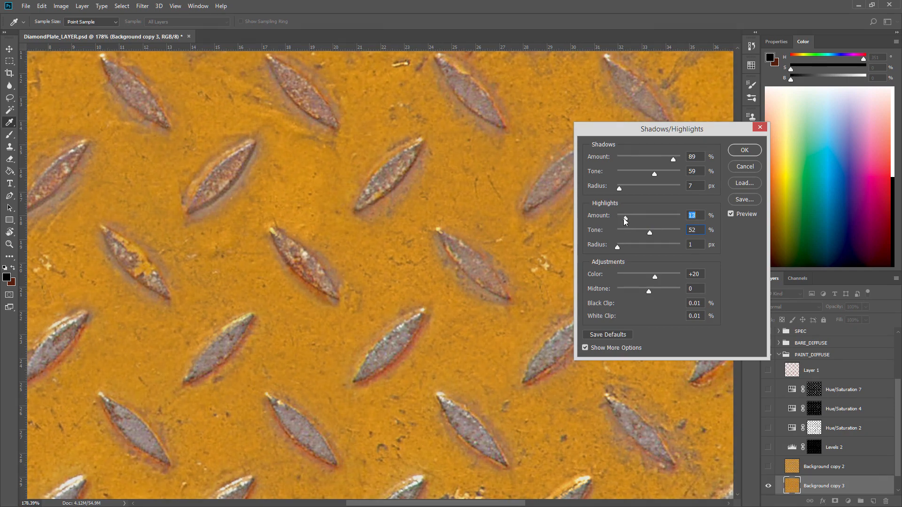
pyautogui.moveTo(624, 218); pyautogui.dragTo(619, 217)
pyautogui.click(637, 274)
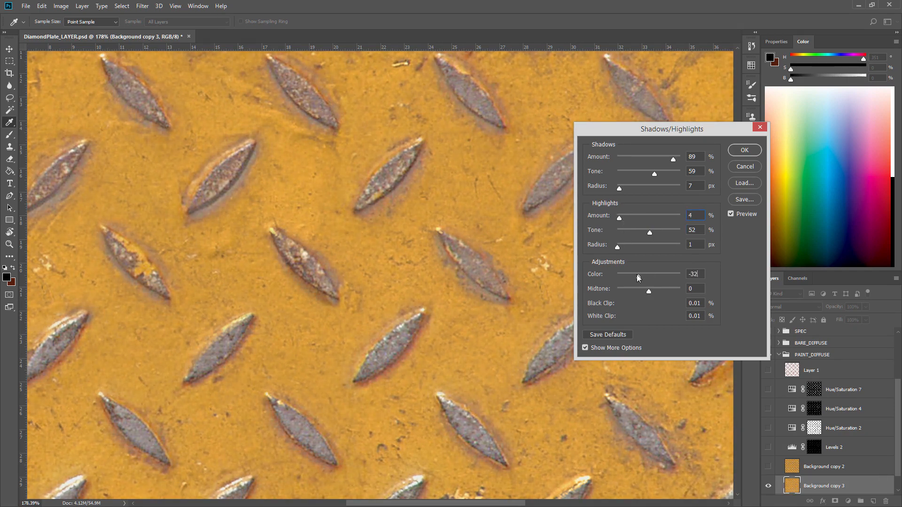
pyautogui.moveTo(658, 272); pyautogui.dragTo(640, 289)
pyautogui.click(731, 214)
pyautogui.click(731, 214)
pyautogui.press('z')
pyautogui.click(745, 150)
# Compare the adjusted plate with the PAINT_DIFFUSE group hidden while zooming in on the studs.
pyautogui.moveTo(489, 218); pyautogui.dragTo(456, 235)
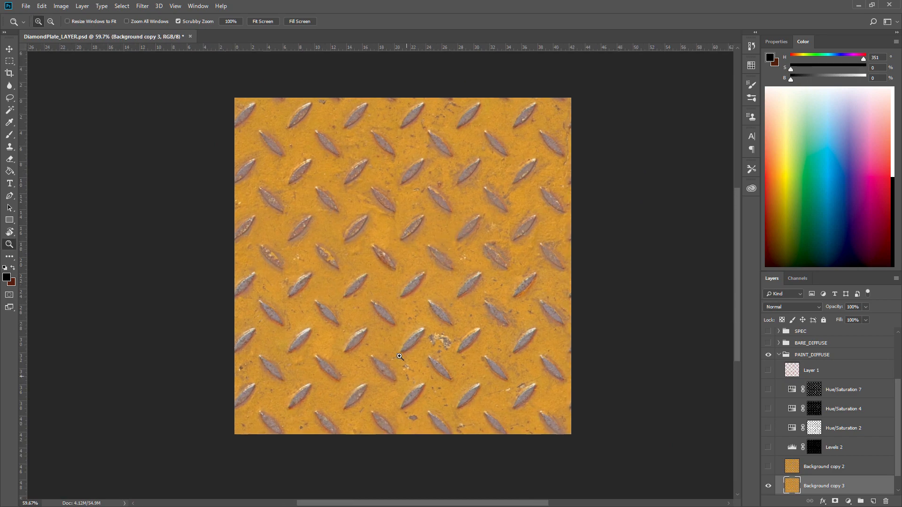
pyautogui.moveTo(418, 337); pyautogui.dragTo(700, 411)
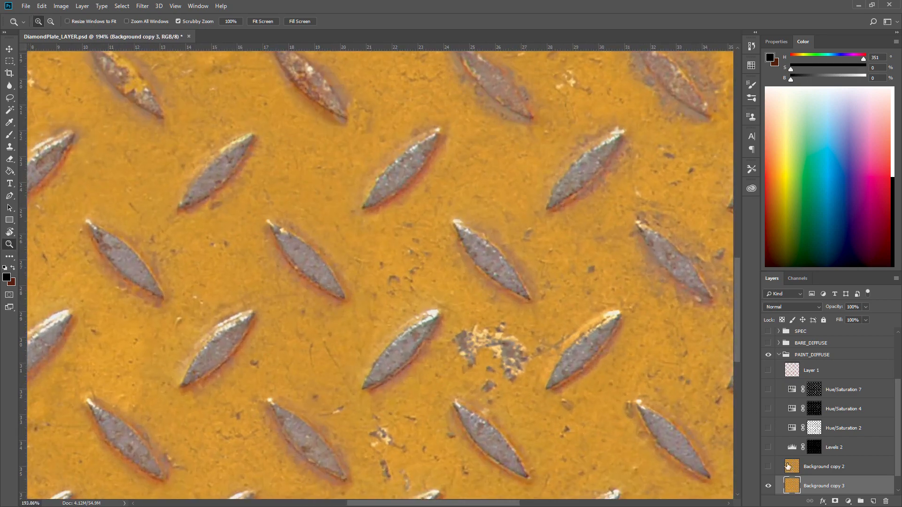
pyautogui.click(768, 355)
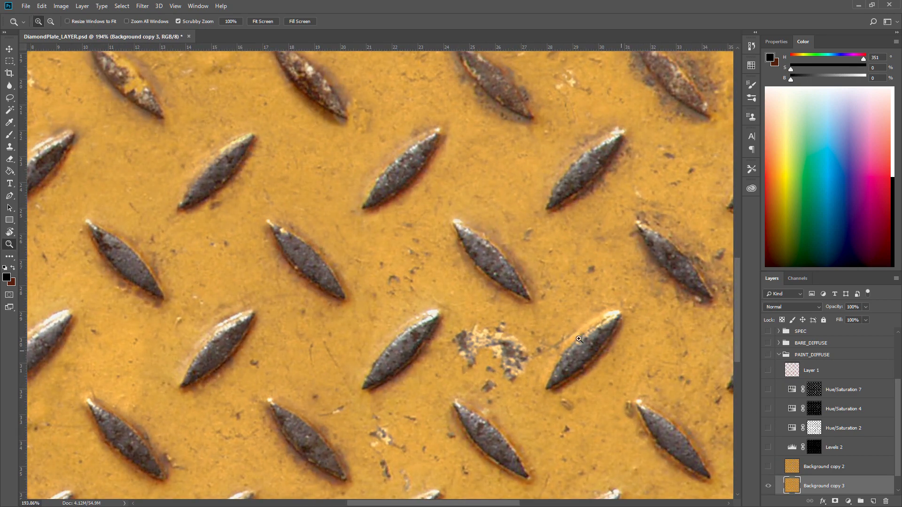
pyautogui.moveTo(579, 323)
pyautogui.mouseDown()
pyautogui.moveTo(531, 310)
pyautogui.moveTo(579, 291)
pyautogui.moveTo(533, 263)
pyautogui.mouseUp()
pyautogui.moveTo(437, 320); pyautogui.dragTo(464, 310)
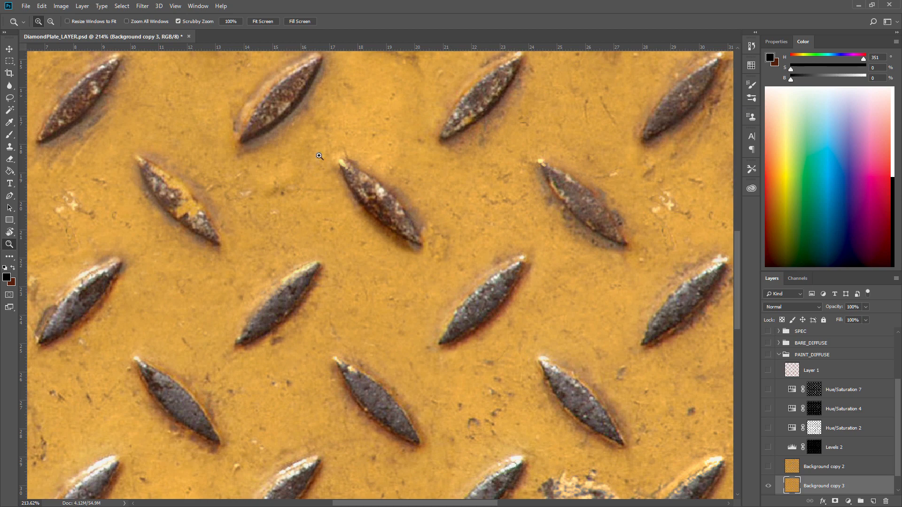
# Set up a small red brush and add a new empty layer at the top of the layer stack.
pyautogui.click(10, 135)
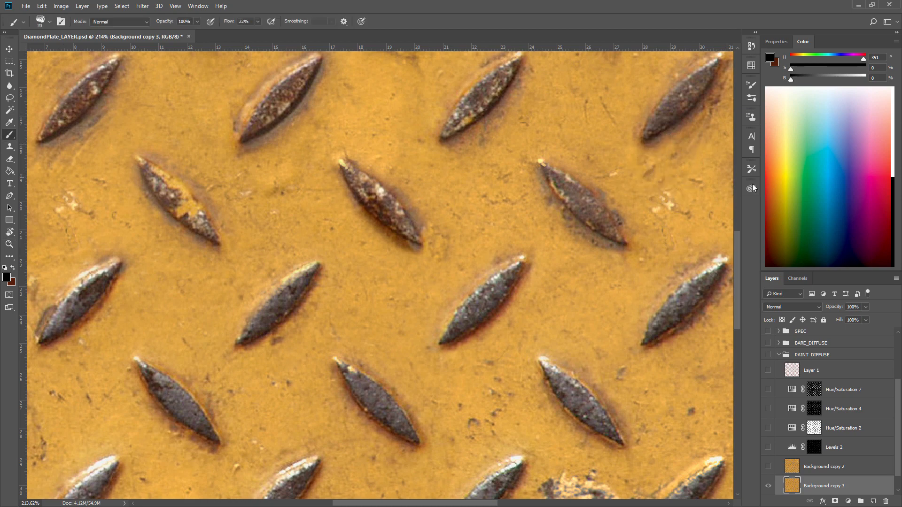
pyautogui.moveTo(773, 186); pyautogui.dragTo(765, 185)
pyautogui.press('[')
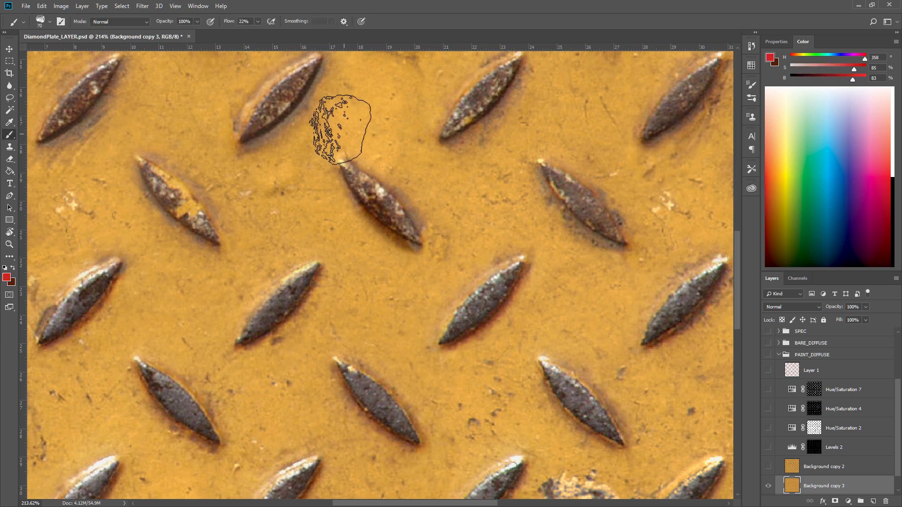
pyautogui.press('[')
pyautogui.press('[')
pyautogui.press('[')
pyautogui.press('[')
pyautogui.press('[')
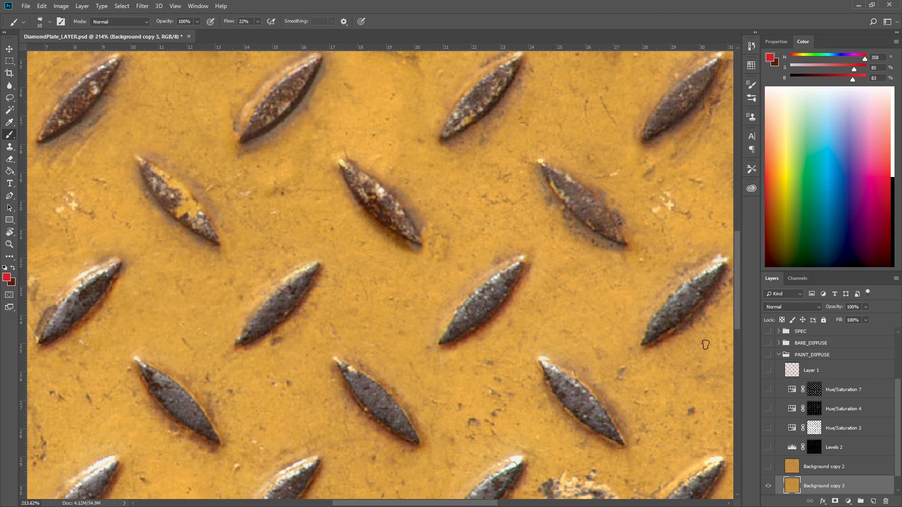
pyautogui.click(803, 373)
pyautogui.click(873, 501)
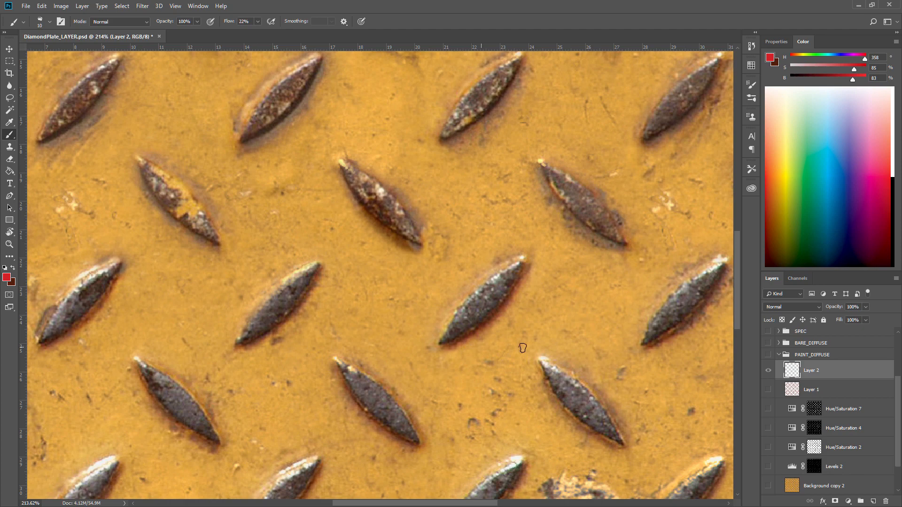
pyautogui.moveTo(787, 369)
pyautogui.mouseDown()
pyautogui.moveTo(808, 305)
pyautogui.moveTo(807, 328)
pyautogui.mouseUp()
# Paint red annotation circles, arrows and strokes around the studs, then delete the annotation layer.
pyautogui.moveTo(256, 161); pyautogui.dragTo(469, 350)
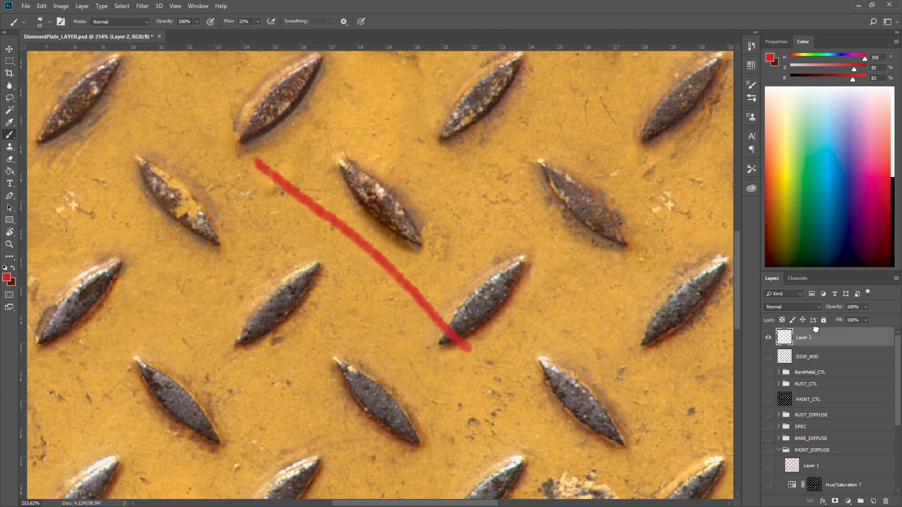
pyautogui.moveTo(384, 342)
pyautogui.mouseDown()
pyautogui.moveTo(522, 373)
pyautogui.moveTo(511, 272)
pyautogui.moveTo(370, 331)
pyautogui.mouseUp()
pyautogui.moveTo(212, 87)
pyautogui.mouseDown()
pyautogui.moveTo(195, 131)
pyautogui.moveTo(183, 84)
pyautogui.mouseUp()
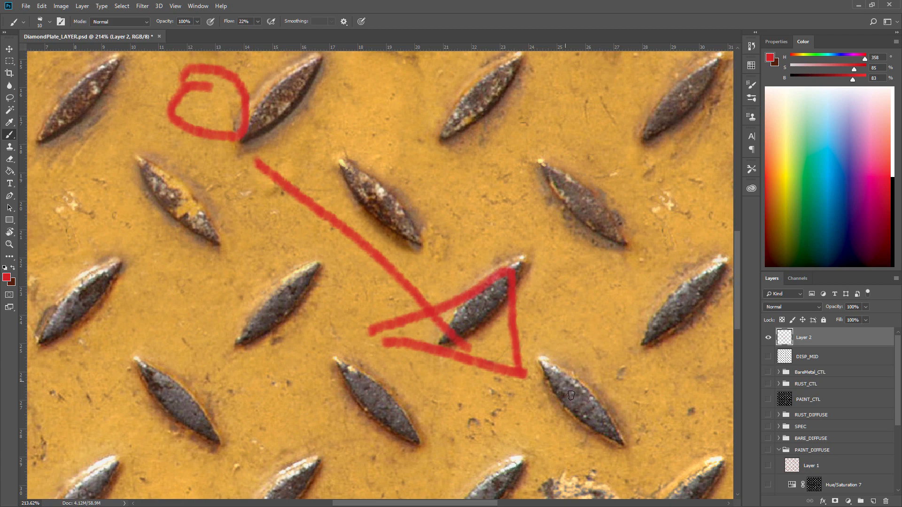
pyautogui.moveTo(625, 439)
pyautogui.mouseDown()
pyautogui.moveTo(655, 461)
pyautogui.moveTo(650, 436)
pyautogui.mouseUp()
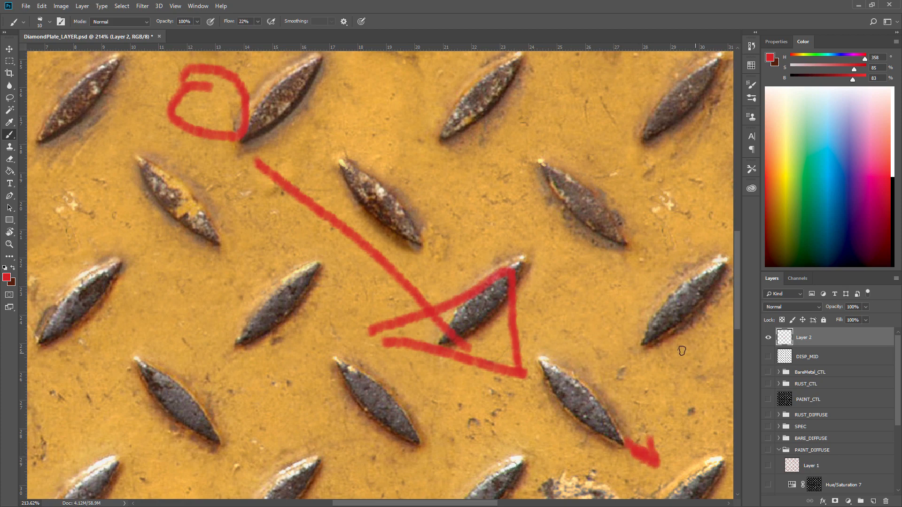
pyautogui.moveTo(648, 346)
pyautogui.mouseDown()
pyautogui.moveTo(705, 294)
pyautogui.moveTo(730, 246)
pyautogui.mouseUp()
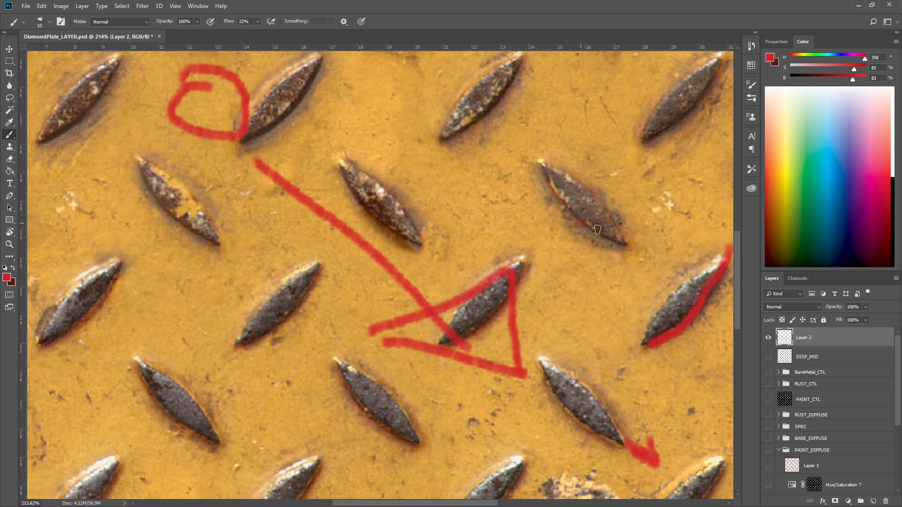
pyautogui.moveTo(597, 230); pyautogui.dragTo(629, 228)
pyautogui.moveTo(719, 258); pyautogui.dragTo(669, 288)
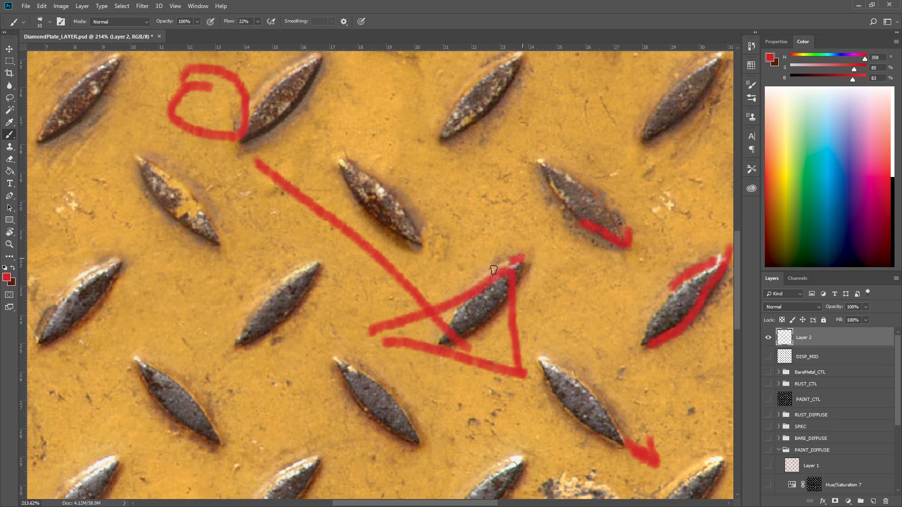
pyautogui.moveTo(493, 270); pyautogui.dragTo(473, 288)
pyautogui.moveTo(300, 263); pyautogui.dragTo(261, 289)
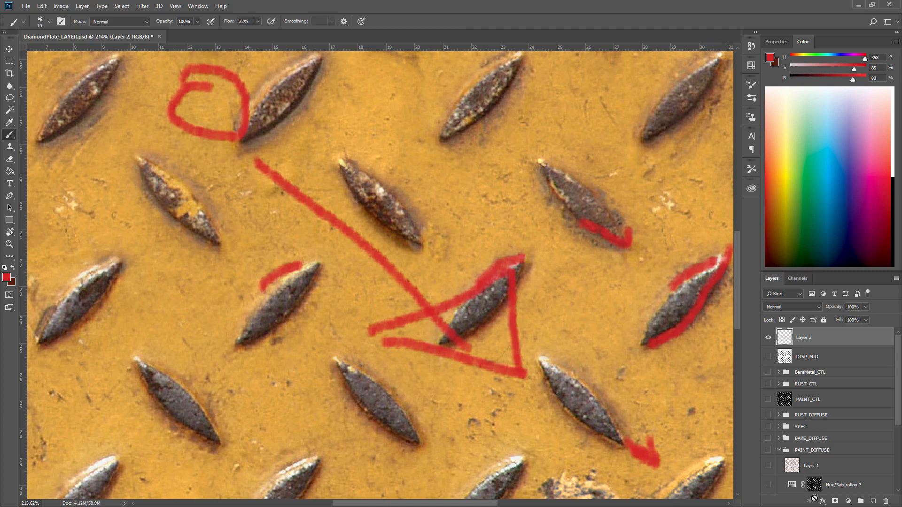
pyautogui.click(886, 501)
# Toggle Background copy 2 and Background copy 3 on and off to compare them.
pyautogui.scroll(-4, 795, 365)
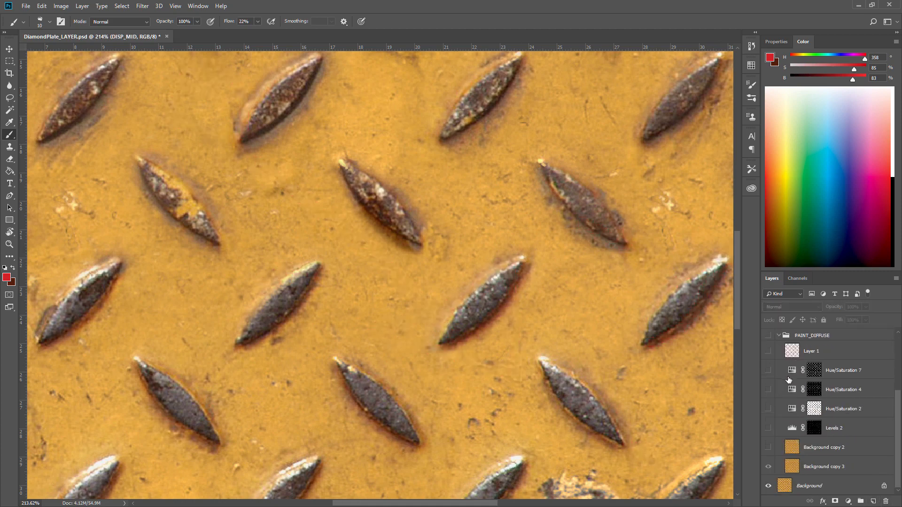
pyautogui.click(768, 468)
pyautogui.click(769, 448)
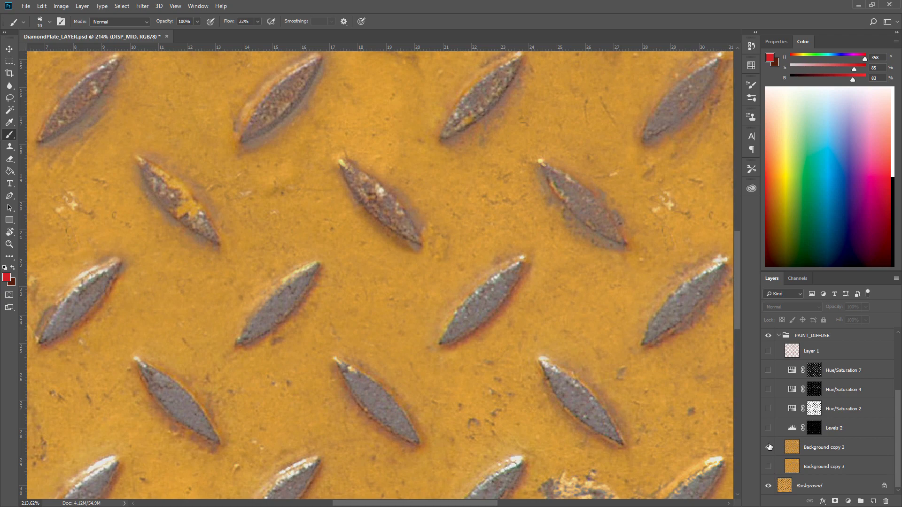
pyautogui.click(769, 448)
pyautogui.click(769, 447)
pyautogui.click(768, 466)
pyautogui.click(769, 448)
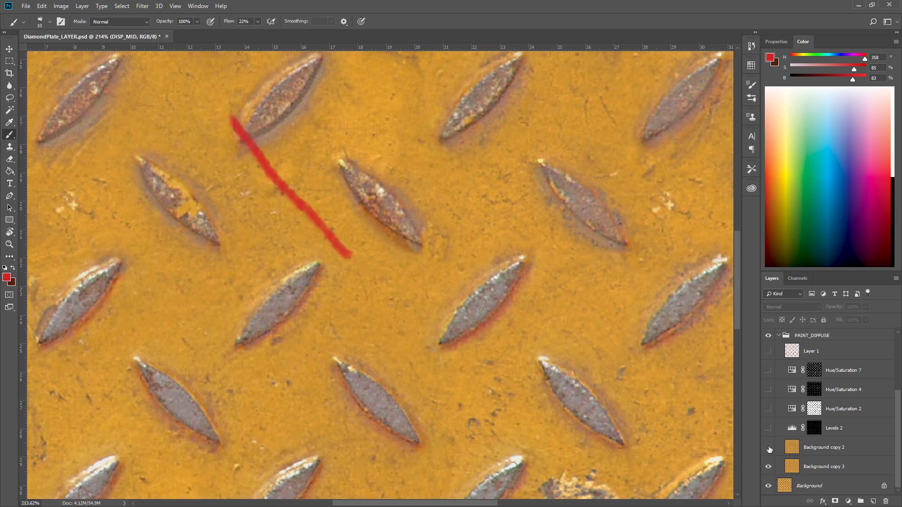
# Delete the Background copy 3 layer.
pyautogui.click(804, 468)
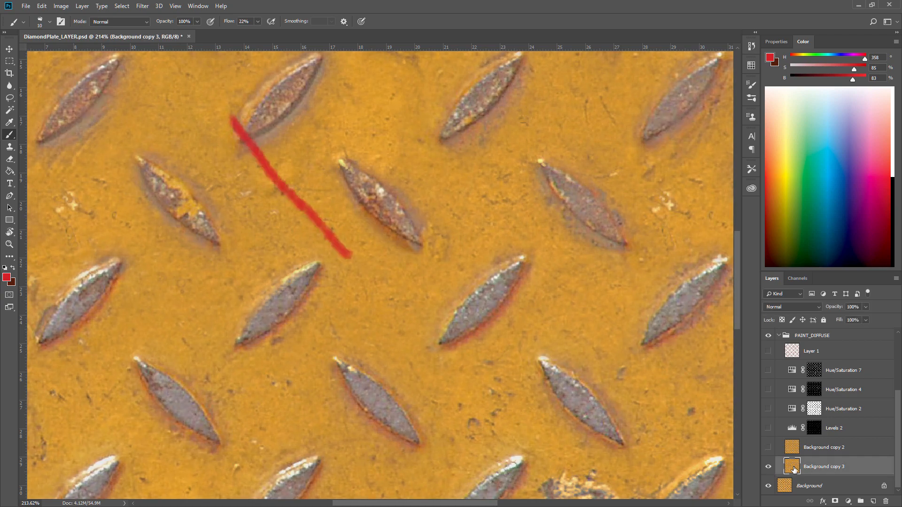
pyautogui.click(768, 449)
pyautogui.click(769, 468)
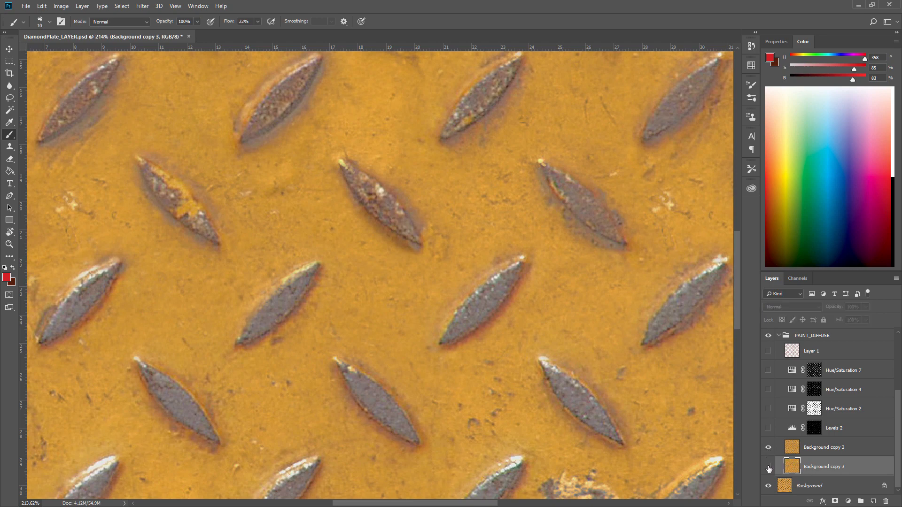
pyautogui.click(769, 468)
pyautogui.click(886, 501)
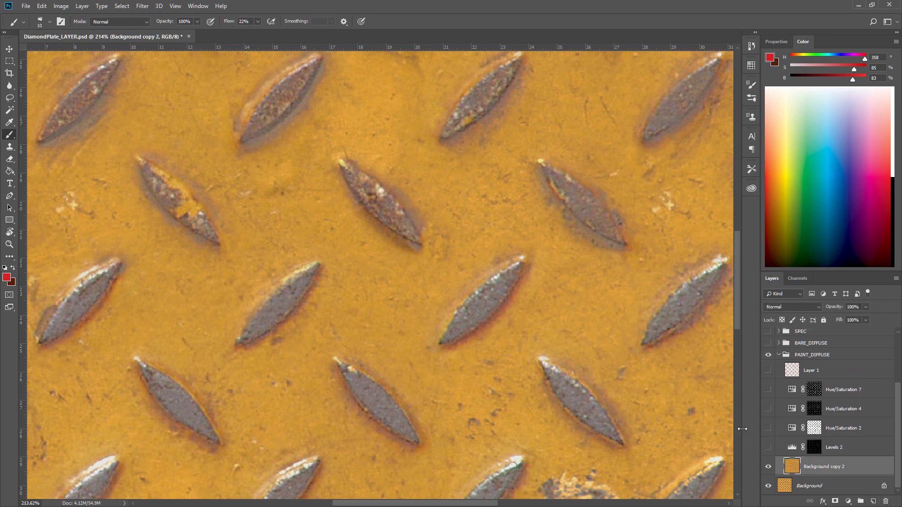
# Zoom out to the whole plate and back in on the Background copy 2 texture.
pyautogui.click(768, 468)
pyautogui.click(768, 467)
pyautogui.keyDown('alt'); pyautogui.click(503, 306); pyautogui.keyUp('alt')
pyautogui.press('z')
pyautogui.moveTo(500, 306); pyautogui.dragTo(460, 308)
pyautogui.moveTo(537, 294); pyautogui.dragTo(475, 298)
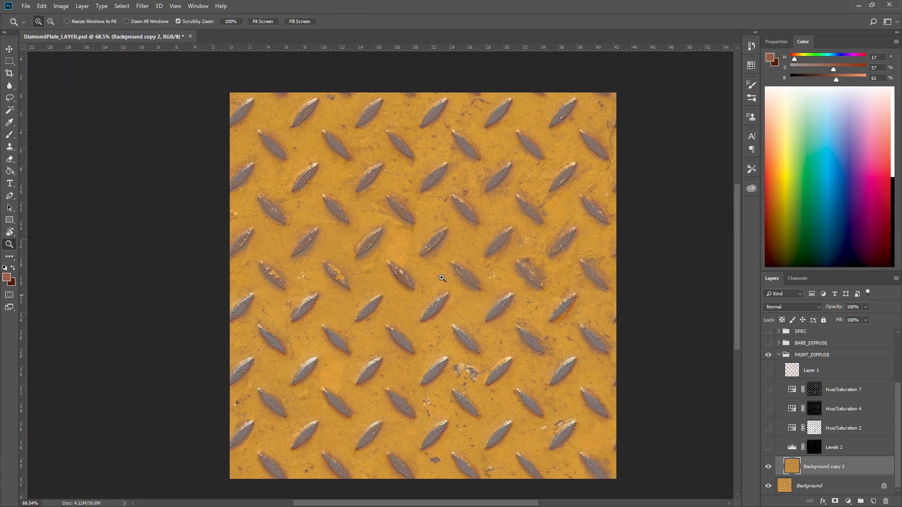
pyautogui.moveTo(453, 267); pyautogui.dragTo(484, 268)
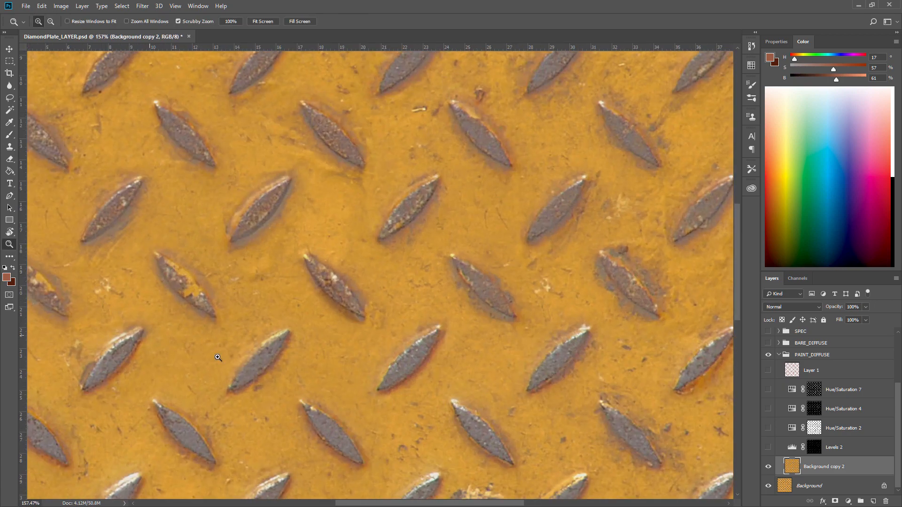
# Toggle the Levels 2 adjustment on and off to compare its effect on the studs.
pyautogui.click(768, 447)
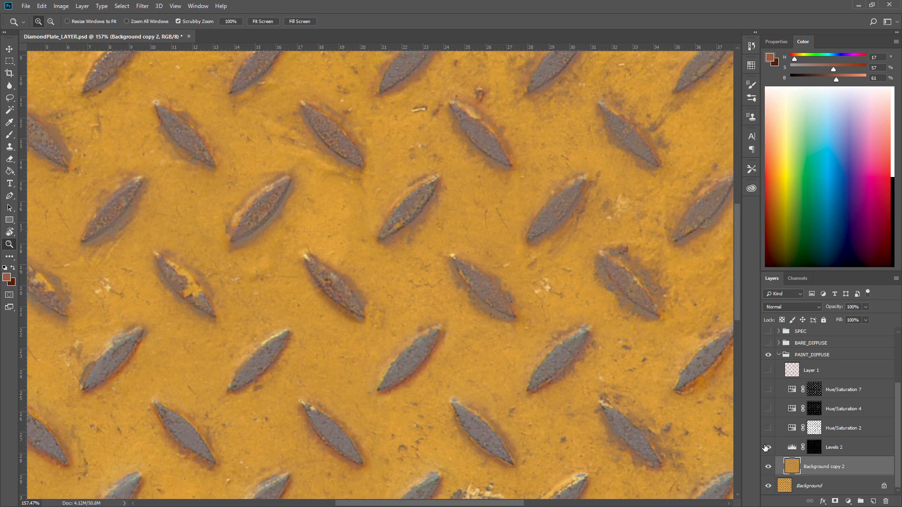
pyautogui.click(767, 447)
pyautogui.click(767, 447)
pyautogui.keyDown('ctrl'); pyautogui.click(811, 450); pyautogui.keyUp('ctrl')
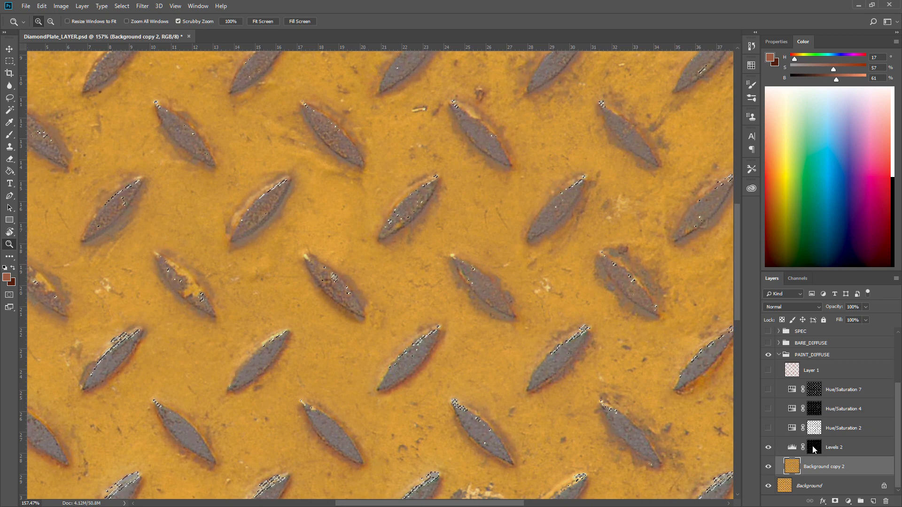
pyautogui.click(768, 448)
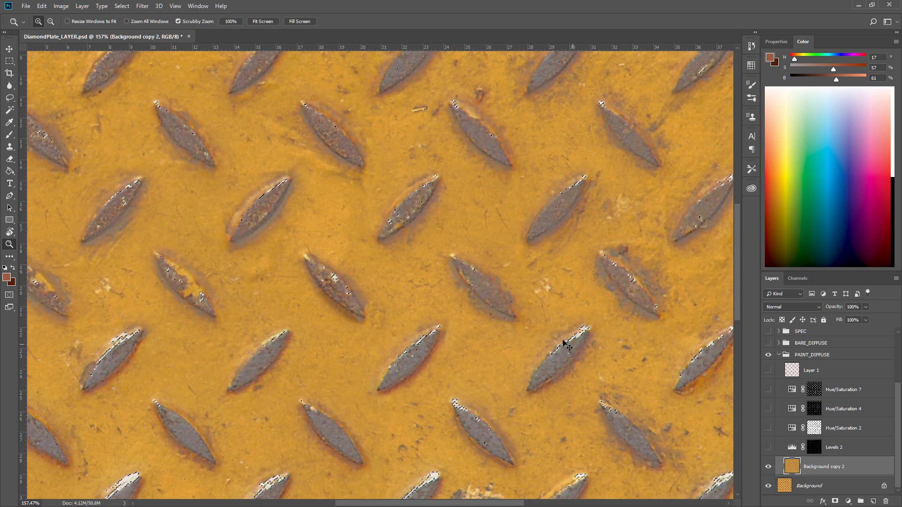
# Deselect, then open Color Range and sample a grey stud, comparing the selection in different preview modes.
pyautogui.hotkey('ctrl', 'd')
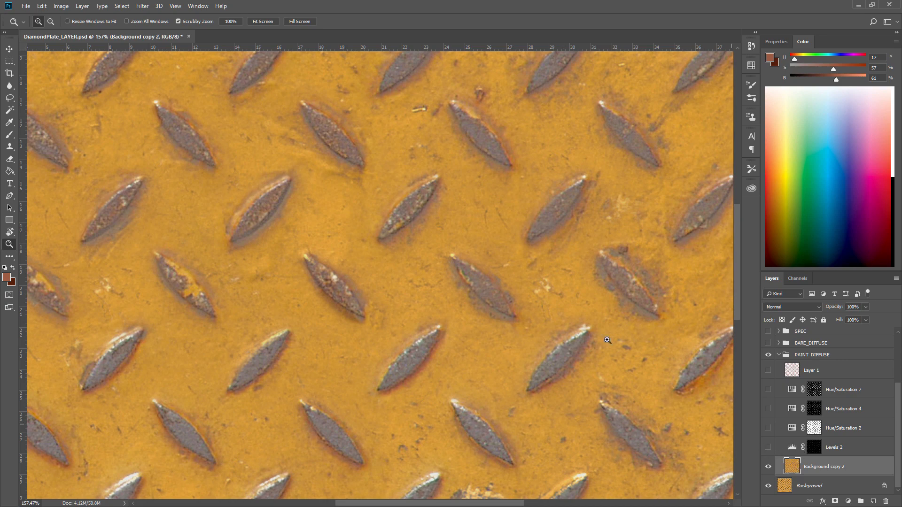
pyautogui.click(122, 6)
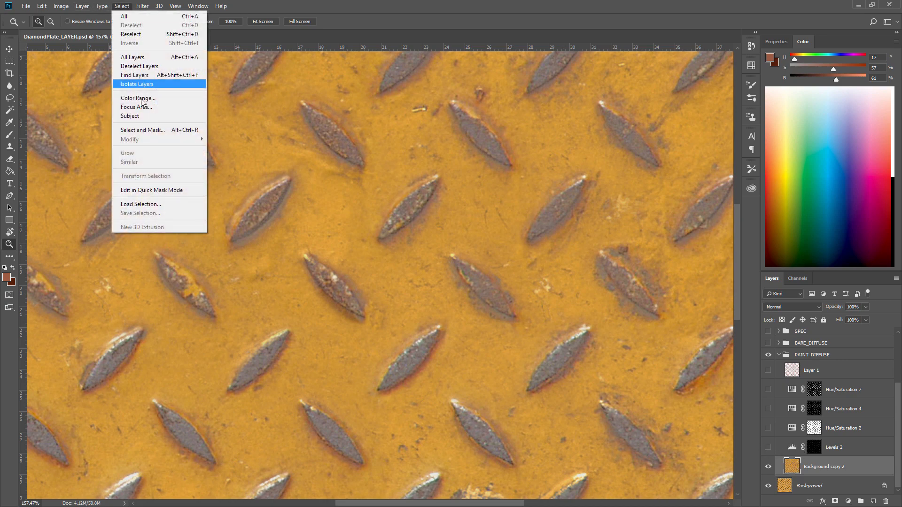
pyautogui.click(136, 98)
pyautogui.moveTo(380, 215); pyautogui.dragTo(575, 220)
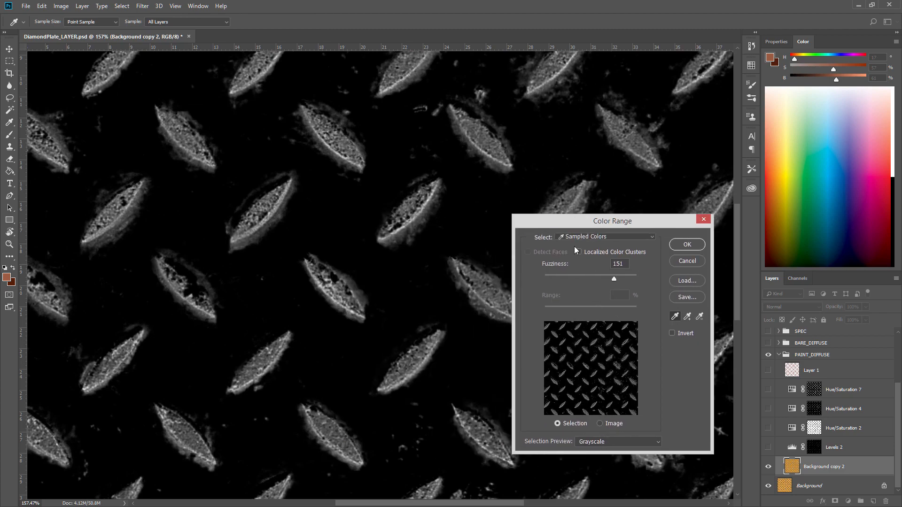
pyautogui.click(425, 335)
pyautogui.click(429, 332)
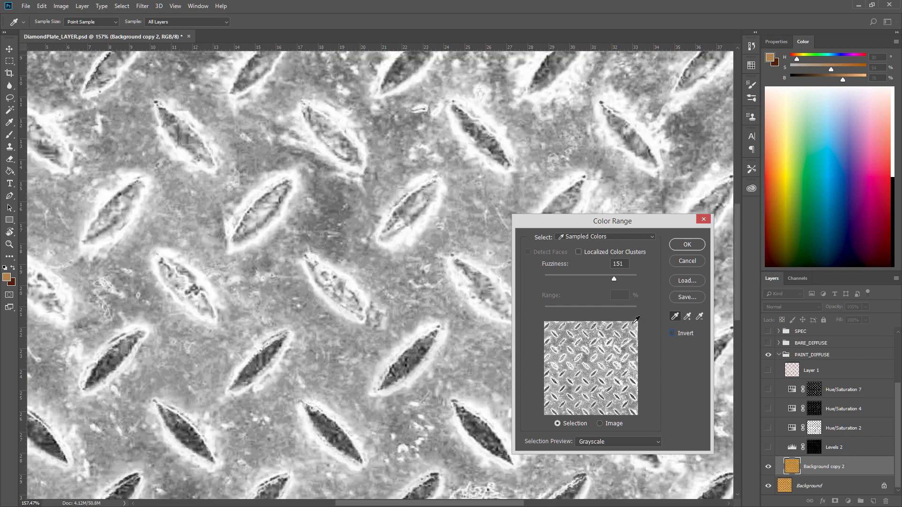
pyautogui.click(579, 444)
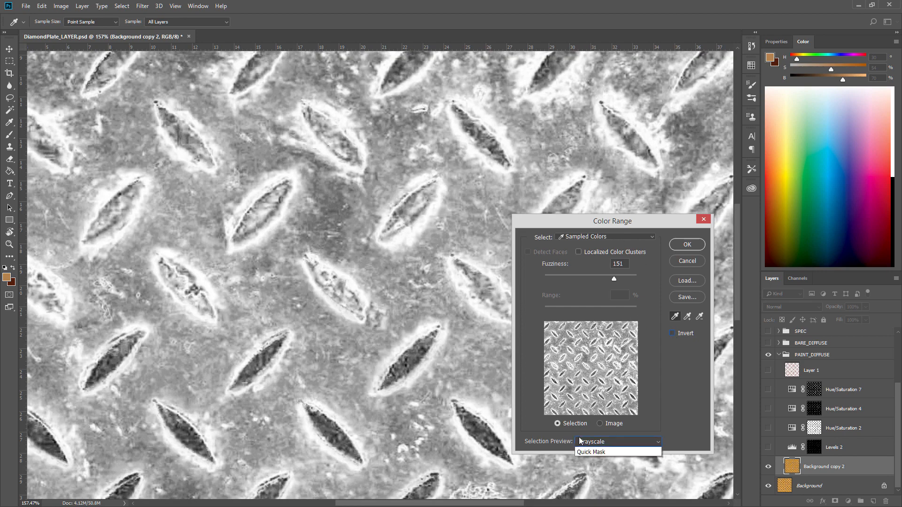
pyautogui.click(598, 453)
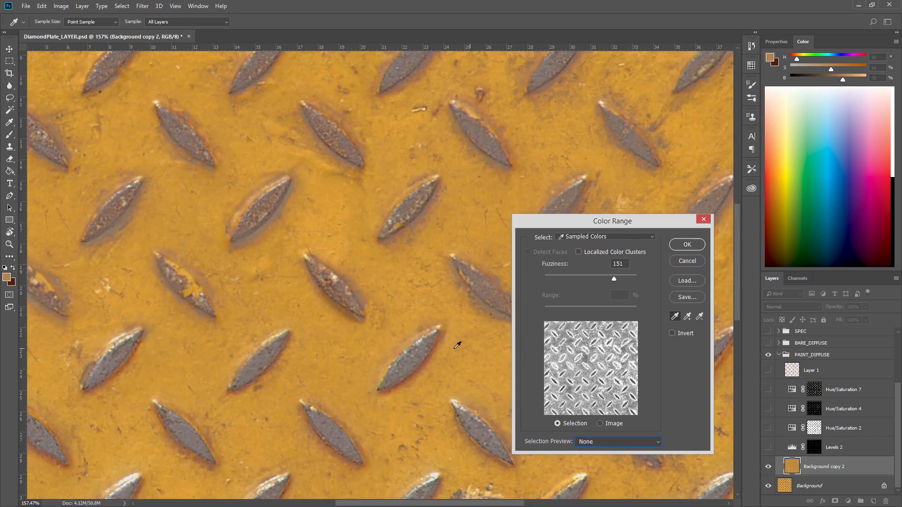
pyautogui.click(421, 338)
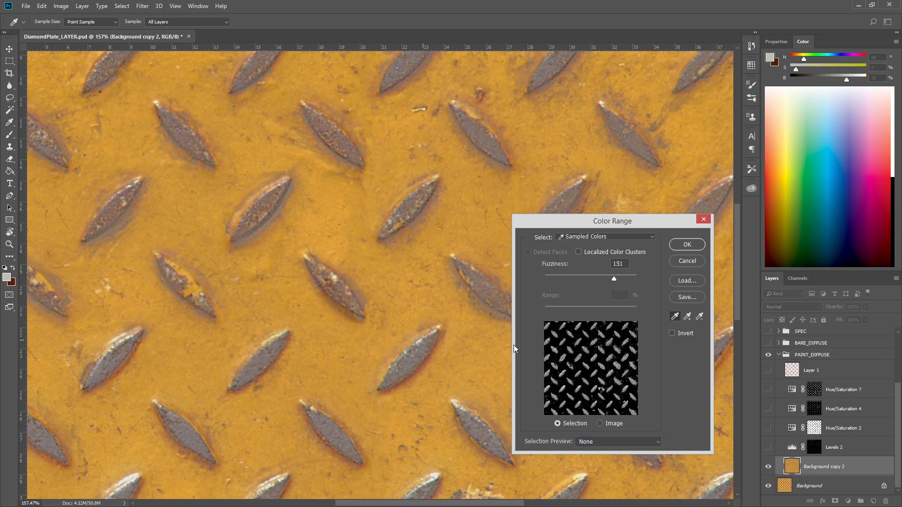
pyautogui.click(603, 442)
pyautogui.click(621, 473)
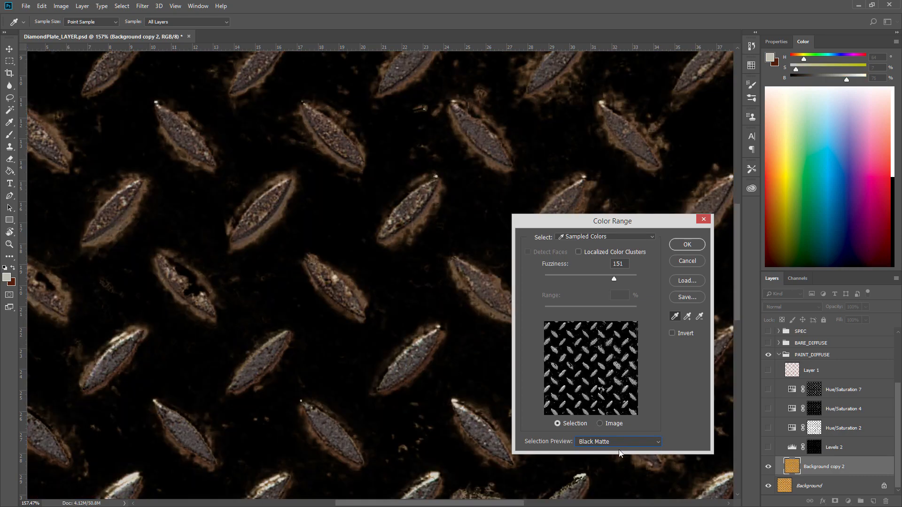
pyautogui.click(614, 441)
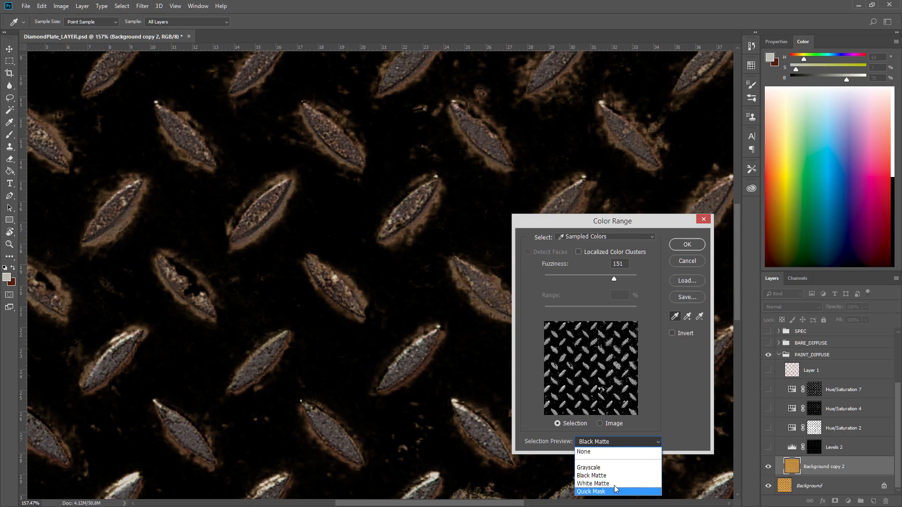
pyautogui.click(610, 467)
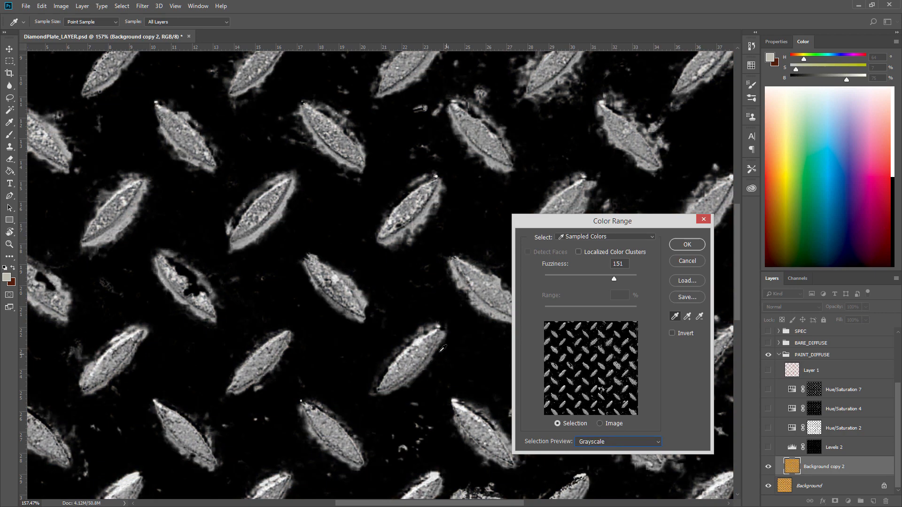
# Lower the Color Range Fuzziness to 78 and confirm the stud selection.
pyautogui.moveTo(612, 278); pyautogui.dragTo(591, 279)
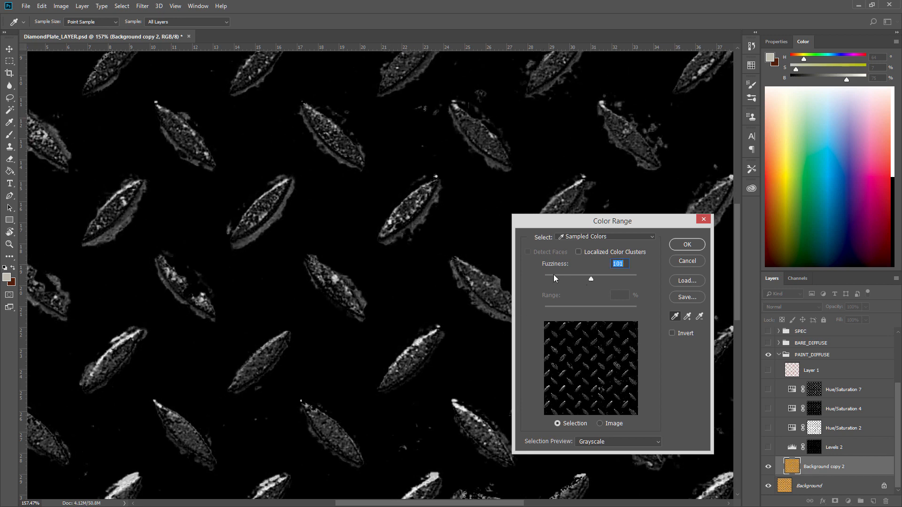
pyautogui.moveTo(590, 281); pyautogui.dragTo(582, 283)
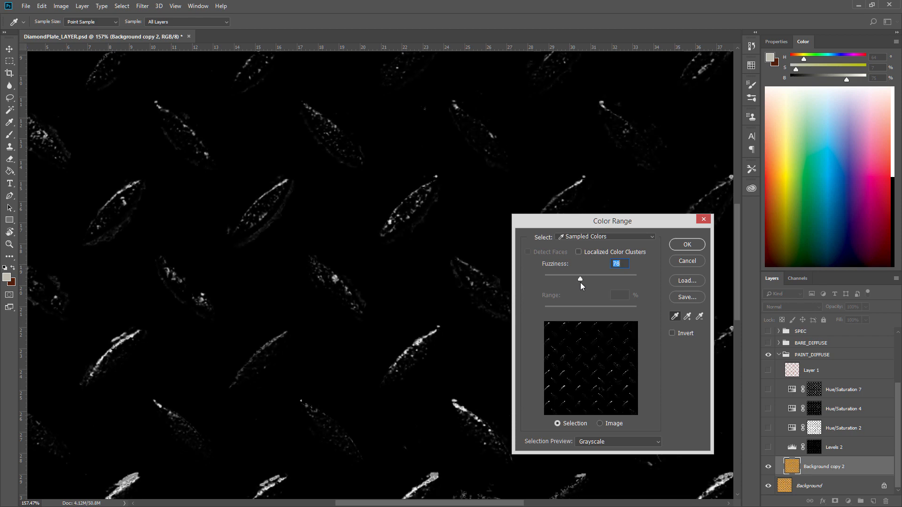
pyautogui.click(687, 245)
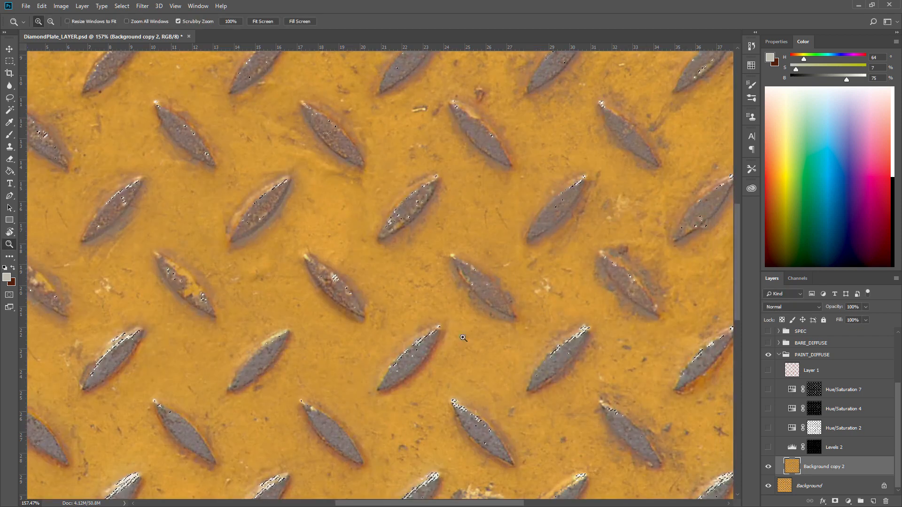
# Add a Levels adjustment on the stud selection with midtone 1.37 and output white 137.
pyautogui.click(848, 502)
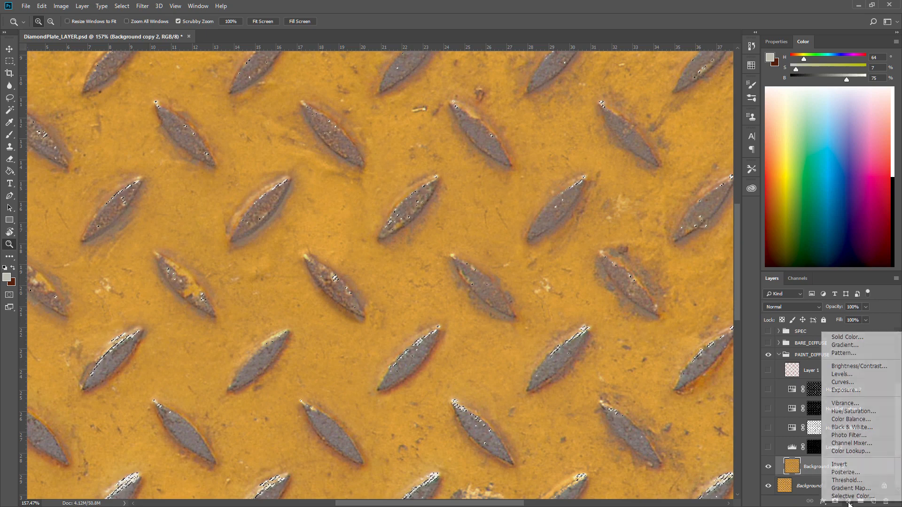
pyautogui.click(849, 504)
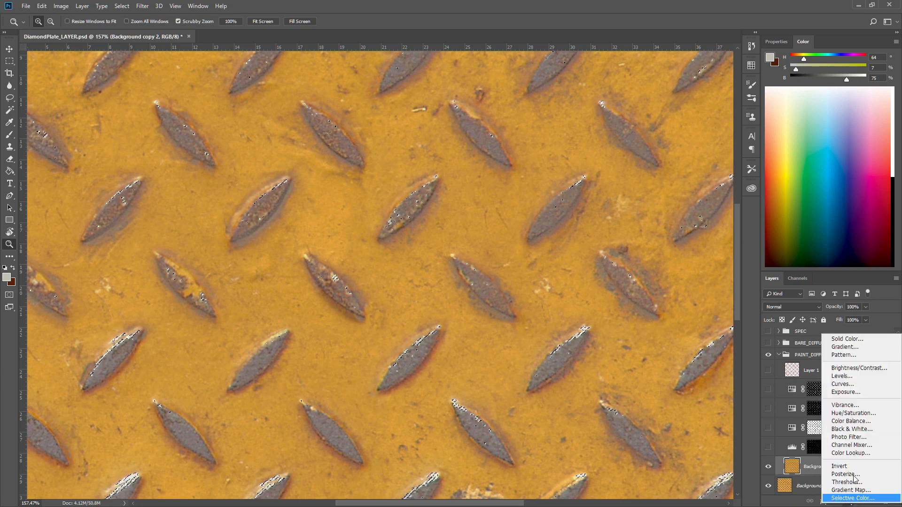
pyautogui.click(842, 376)
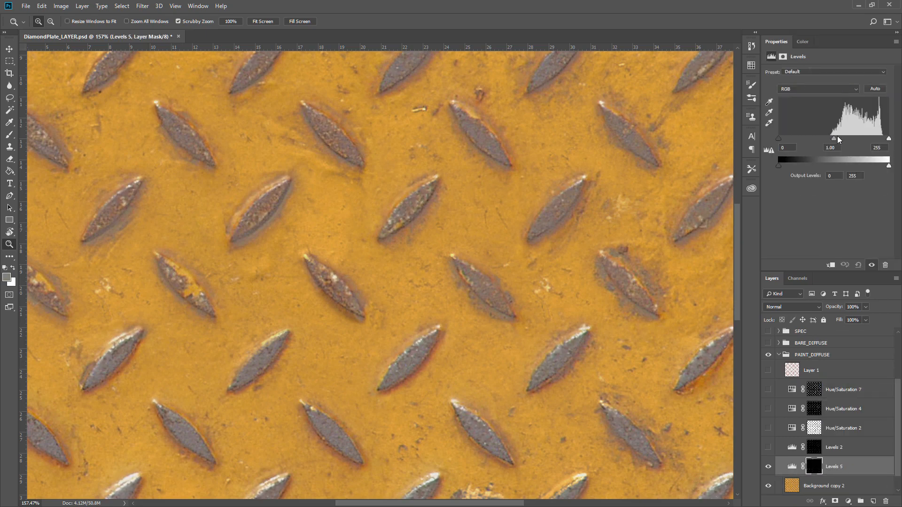
pyautogui.moveTo(834, 138); pyautogui.dragTo(856, 138)
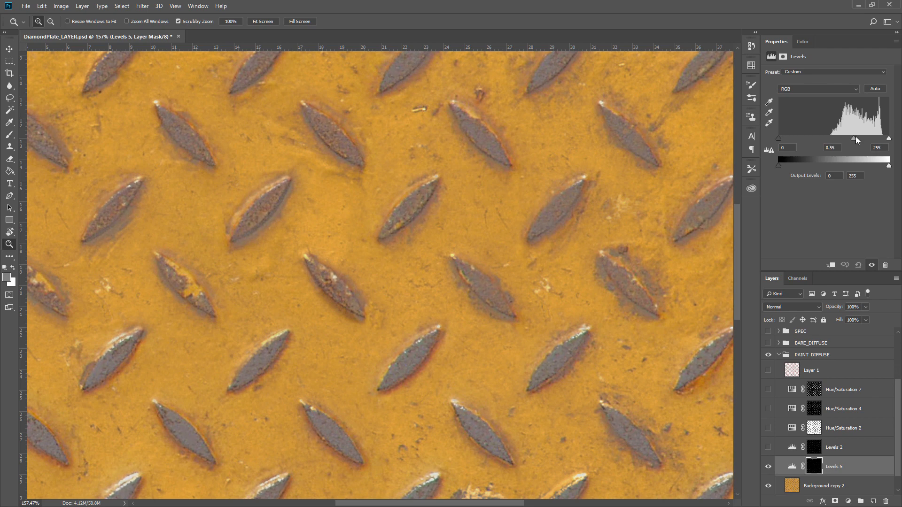
pyautogui.moveTo(889, 166); pyautogui.dragTo(852, 171)
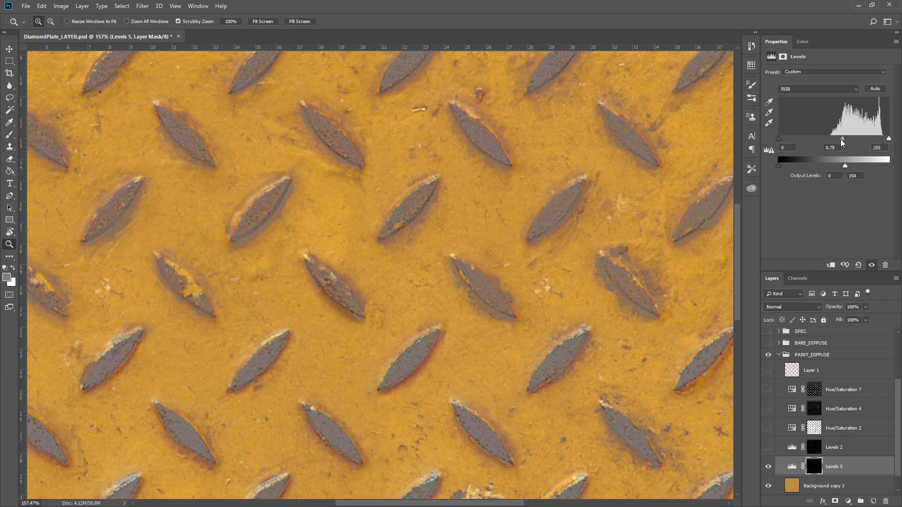
pyautogui.moveTo(855, 138); pyautogui.dragTo(828, 168)
# Toggle Levels 5 and Levels 2 on and off to compare their effect on the studs.
pyautogui.click(766, 466)
pyautogui.click(769, 448)
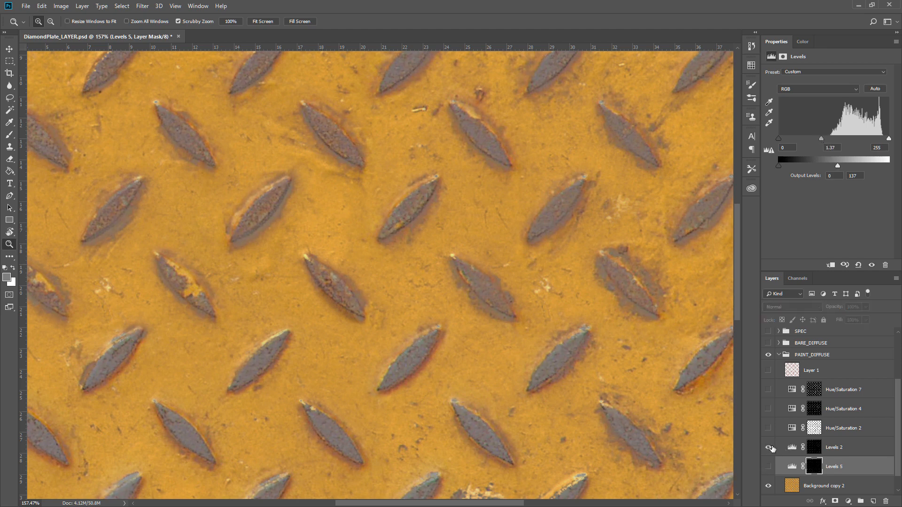
pyautogui.click(768, 466)
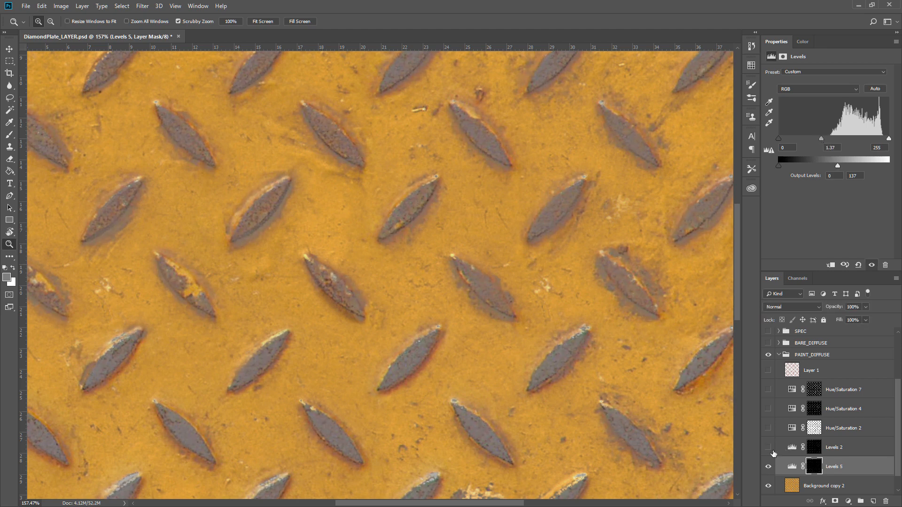
pyautogui.click(769, 467)
pyautogui.click(769, 448)
pyautogui.click(769, 448)
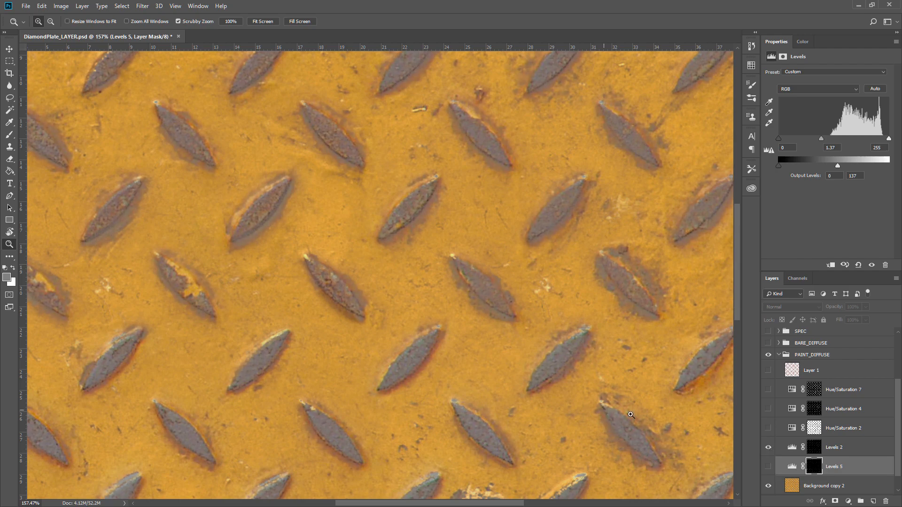
# Delete the Levels 5 adjustment layer.
pyautogui.moveTo(556, 376); pyautogui.dragTo(513, 360)
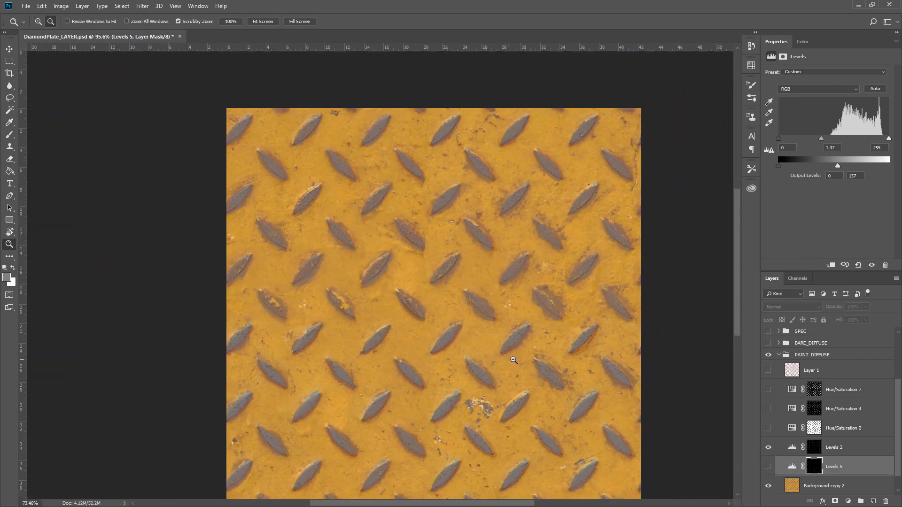
pyautogui.click(886, 501)
pyautogui.click(886, 502)
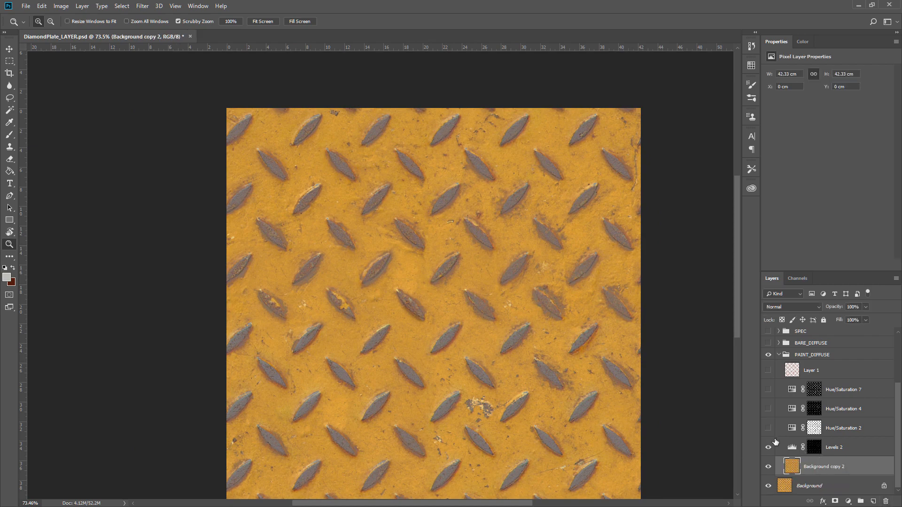
# Turn on Hue/Saturation 2, toggling it to compare the red paint against the yellow plate.
pyautogui.click(768, 428)
pyautogui.moveTo(459, 321); pyautogui.dragTo(499, 327)
pyautogui.click(765, 428)
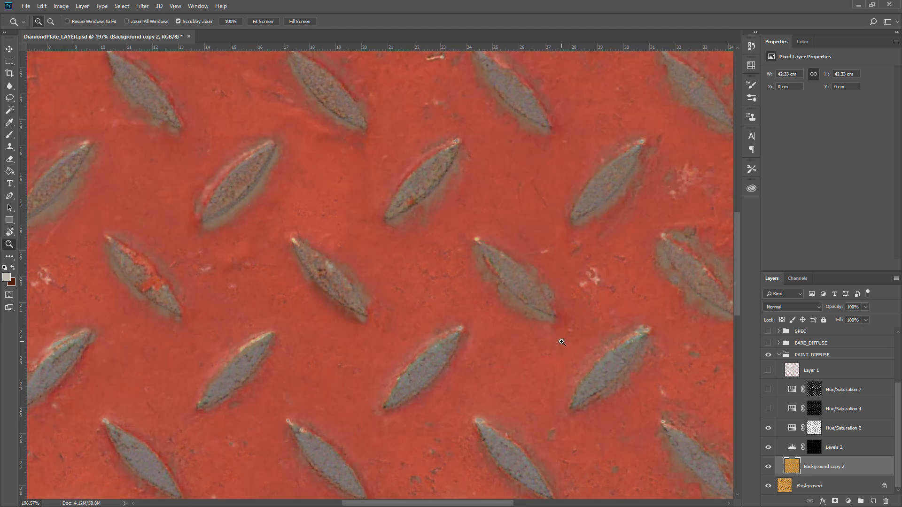
pyautogui.click(773, 428)
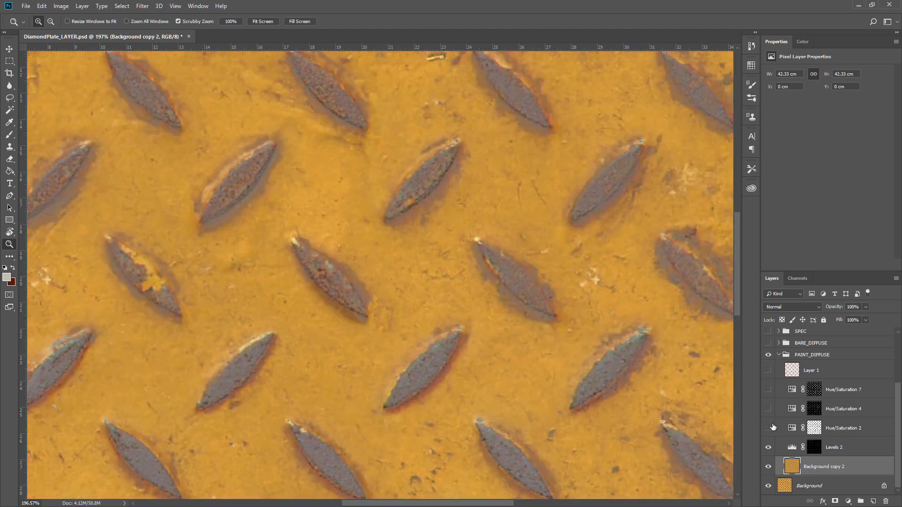
pyautogui.click(774, 428)
pyautogui.moveTo(569, 382); pyautogui.dragTo(538, 385)
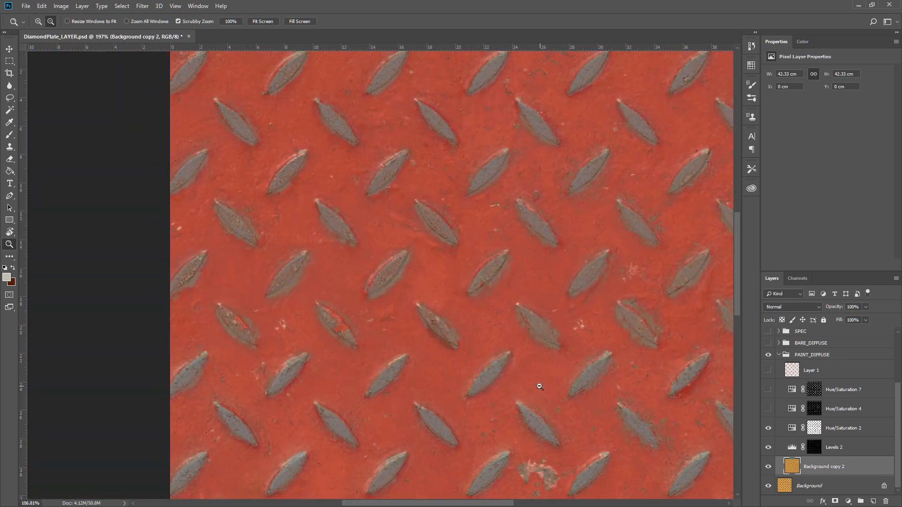
pyautogui.click(768, 429)
pyautogui.click(768, 428)
pyautogui.moveTo(568, 292); pyautogui.dragTo(516, 322)
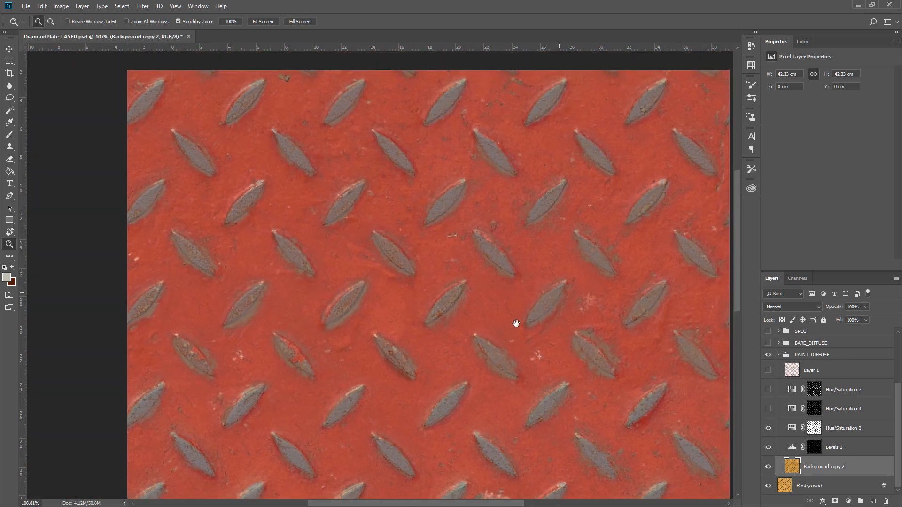
# Load the Hue/Saturation 2 mask as a selection, toggle the layer to inspect it, and deselect.
pyautogui.keyDown('ctrl'); pyautogui.click(815, 430); pyautogui.keyUp('ctrl')
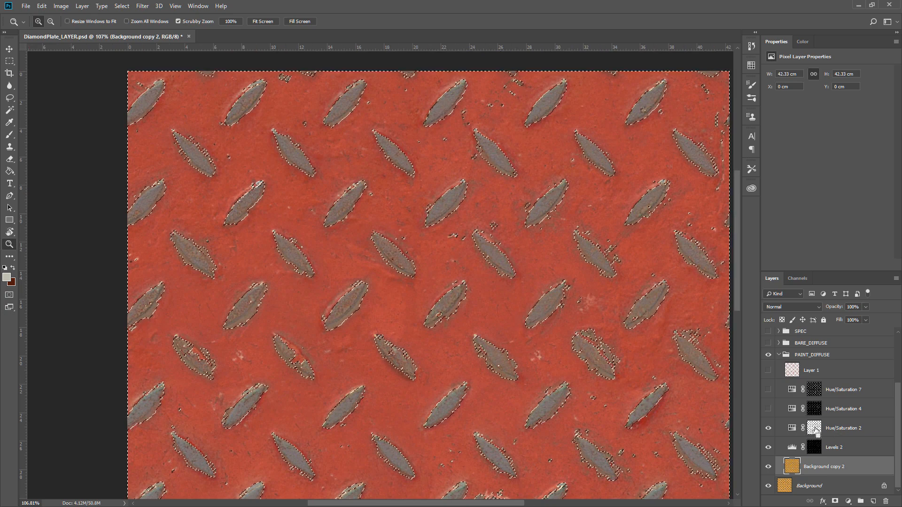
pyautogui.click(768, 428)
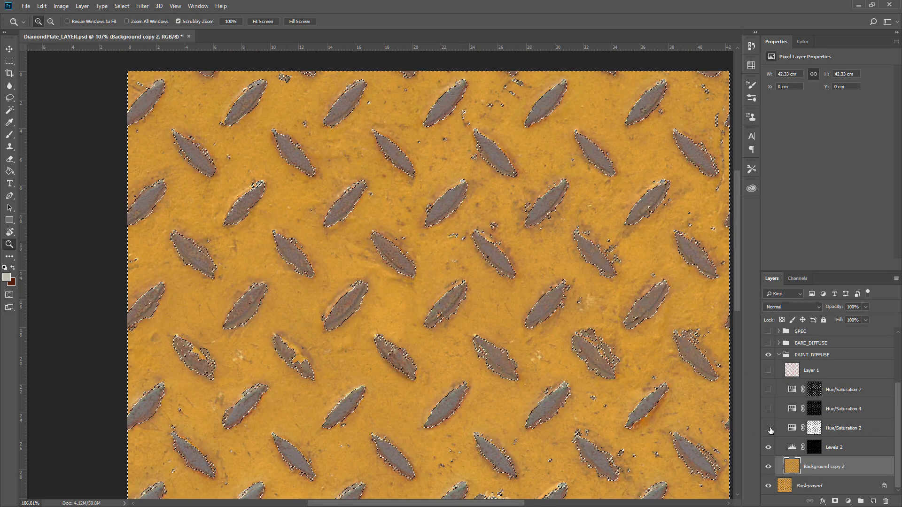
pyautogui.click(768, 429)
pyautogui.hotkey('ctrl', 'd')
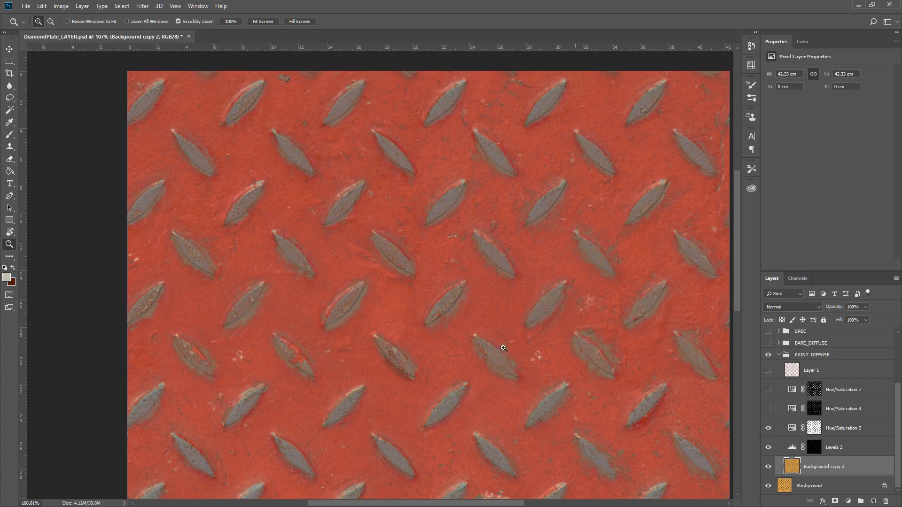
# Examine the Hue/Saturation 2 mask on its own, disable and re-enable it, and load it as a selection.
pyautogui.keyDown('alt'); pyautogui.click(816, 428); pyautogui.keyUp('alt')
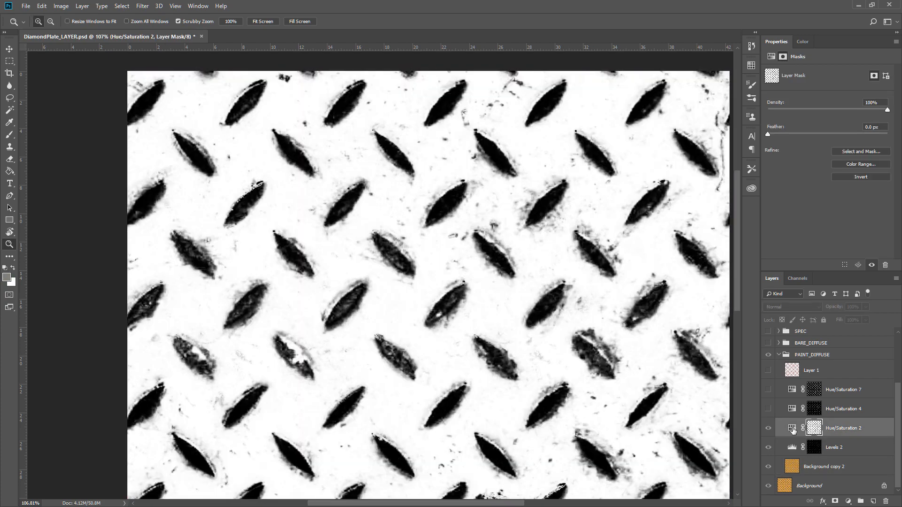
pyautogui.keyDown('shift'); pyautogui.click(816, 428); pyautogui.keyUp('shift')
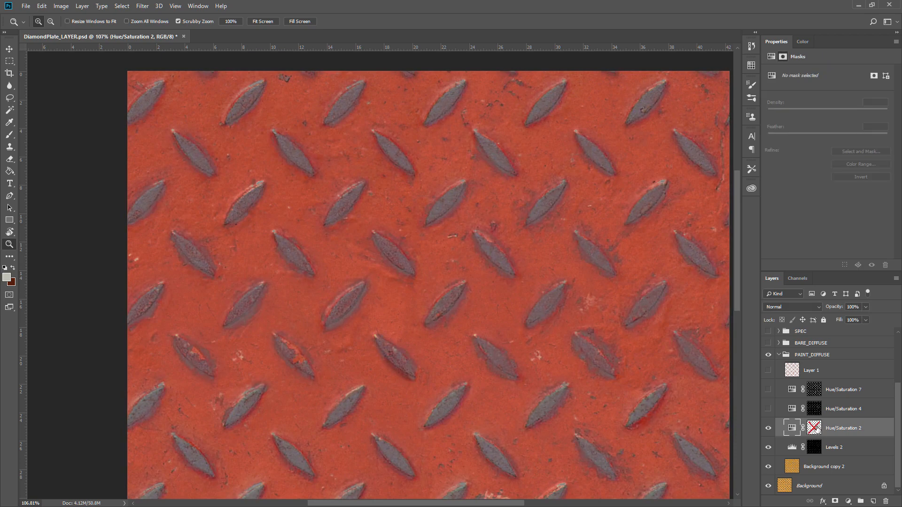
pyautogui.keyDown('shift'); pyautogui.click(818, 430); pyautogui.keyUp('shift')
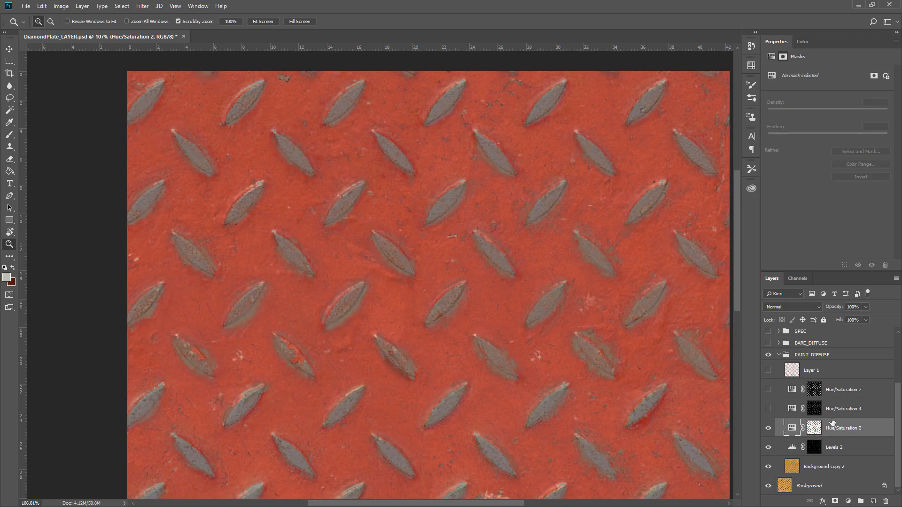
pyautogui.keyDown('shift'); pyautogui.click(816, 430); pyautogui.keyUp('shift')
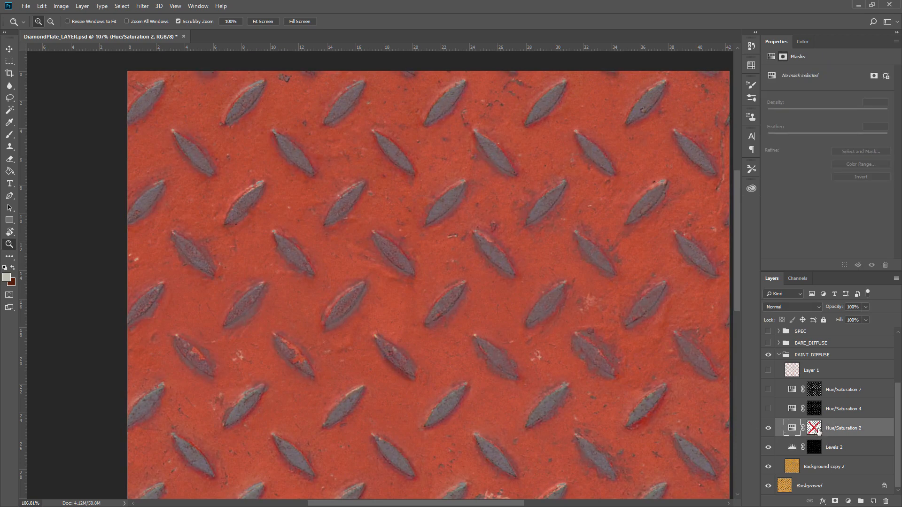
pyautogui.keyDown('shift'); pyautogui.click(818, 429); pyautogui.keyUp('shift')
pyautogui.keyDown('shift'); pyautogui.click(819, 429); pyautogui.keyUp('shift')
pyautogui.keyDown('shift'); pyautogui.click(816, 429); pyautogui.keyUp('shift')
pyautogui.keyDown('ctrl'); pyautogui.click(814, 427); pyautogui.keyUp('ctrl')
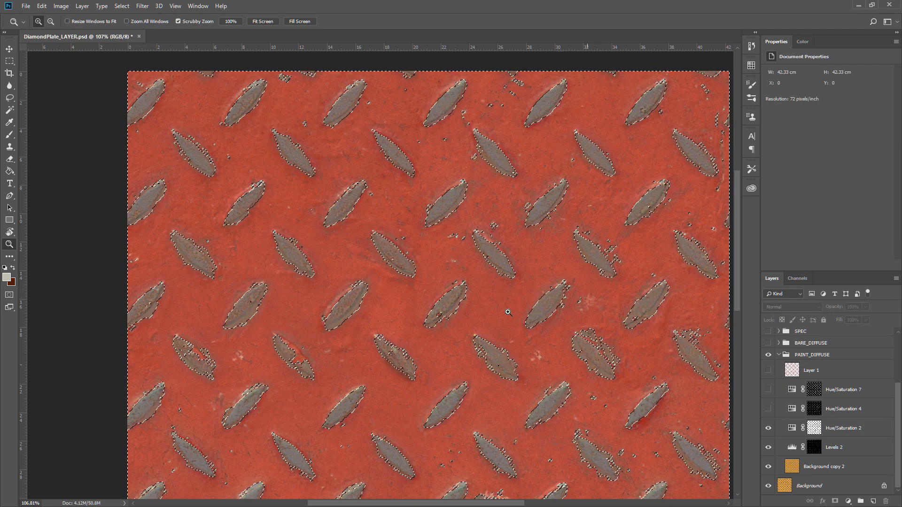
# Select the metal diamonds with Color Range, sampling a plate at fuzziness 100, then deselect.
pyautogui.hotkey('ctrl', 'd')
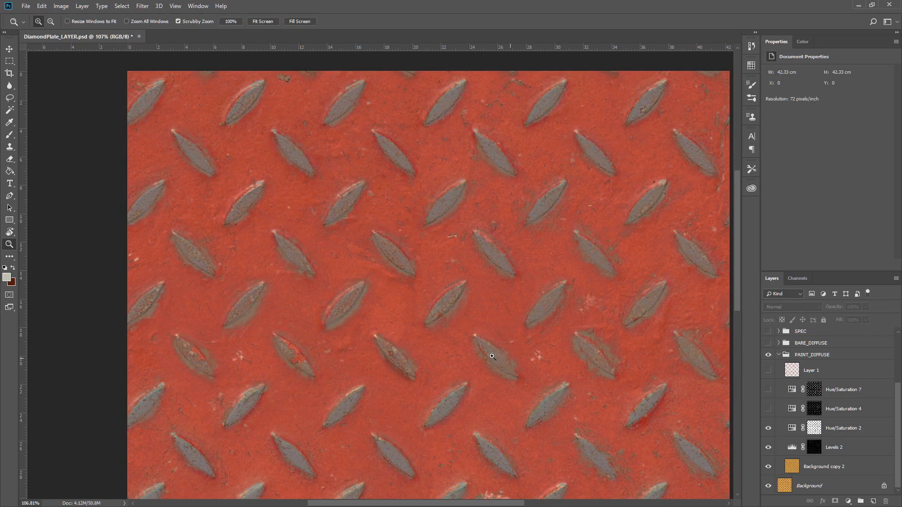
pyautogui.moveTo(492, 356); pyautogui.dragTo(517, 361)
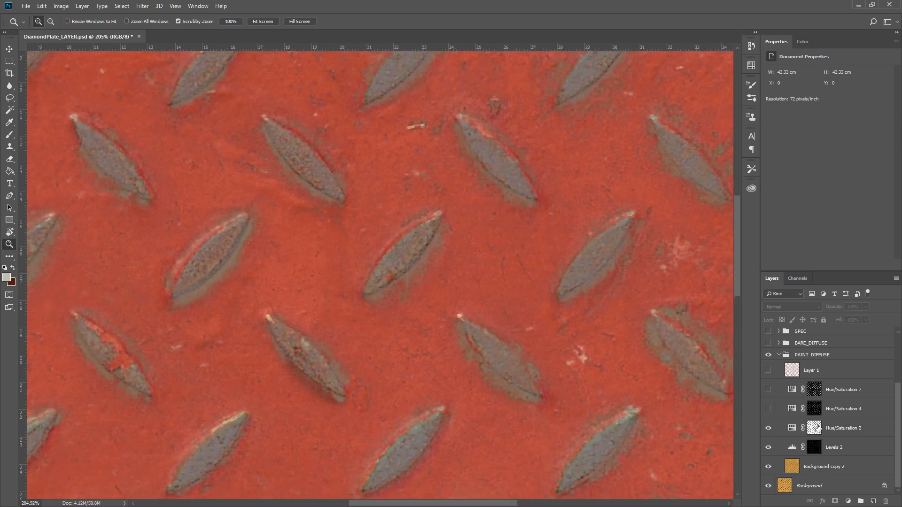
pyautogui.click(790, 357)
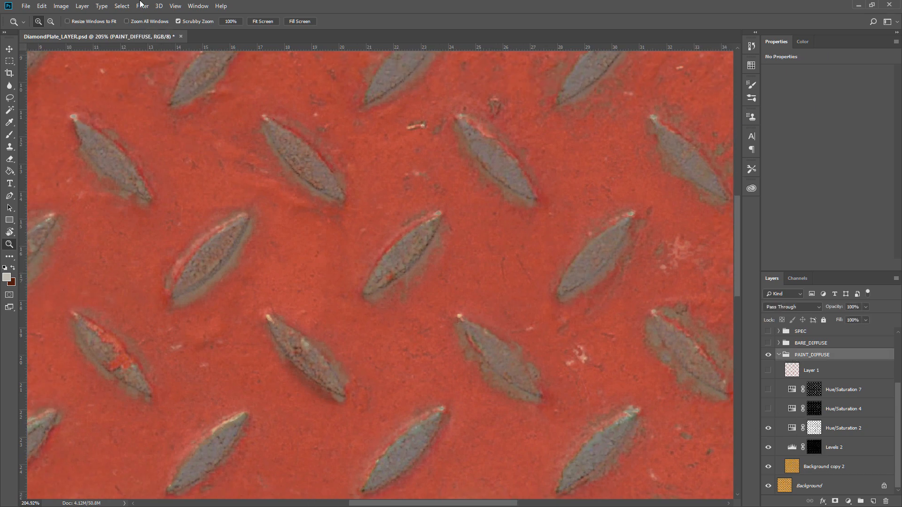
pyautogui.click(120, 6)
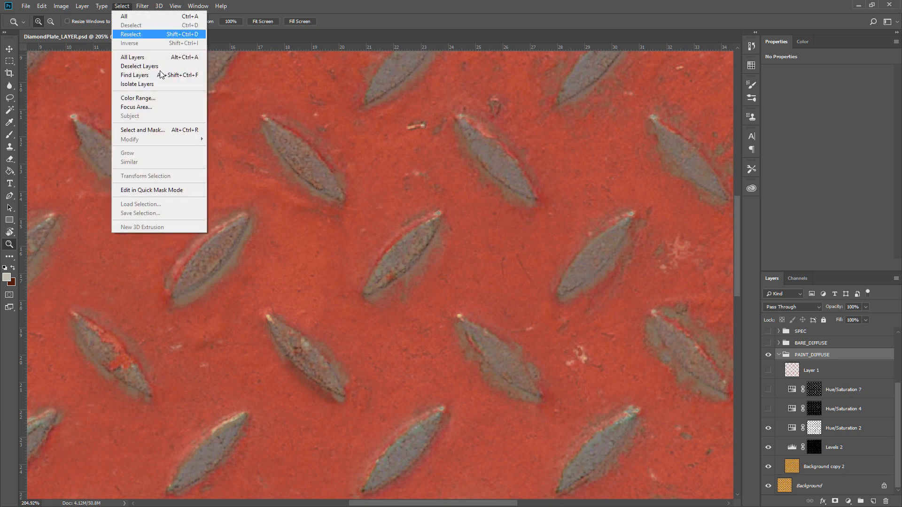
pyautogui.click(164, 98)
pyautogui.click(312, 161)
pyautogui.moveTo(559, 277); pyautogui.dragTo(588, 279)
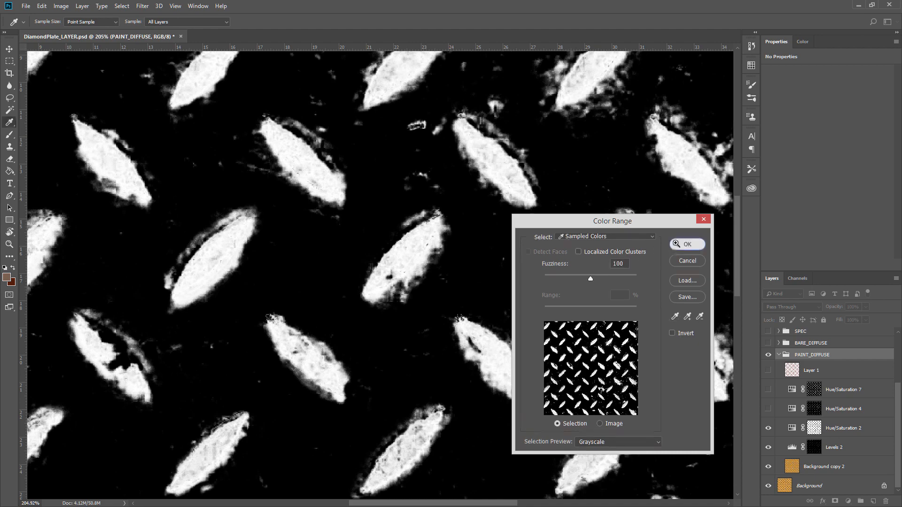
pyautogui.click(686, 244)
pyautogui.hotkey('ctrl', 'd')
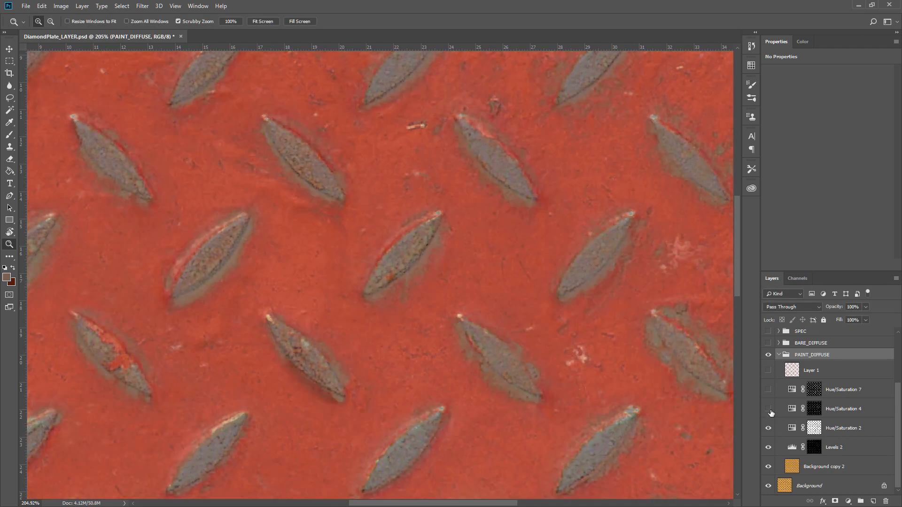
# Turn on Hue/Saturation 4 and scrub its opacity down and back up to 100%.
pyautogui.keyDown('ctrl'); pyautogui.click(814, 414); pyautogui.keyUp('ctrl')
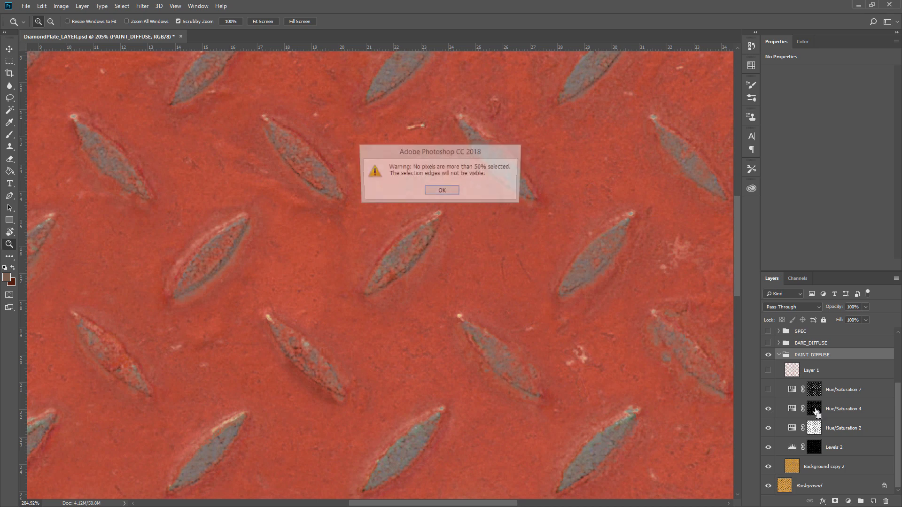
pyautogui.press('Return')
pyautogui.click(814, 410)
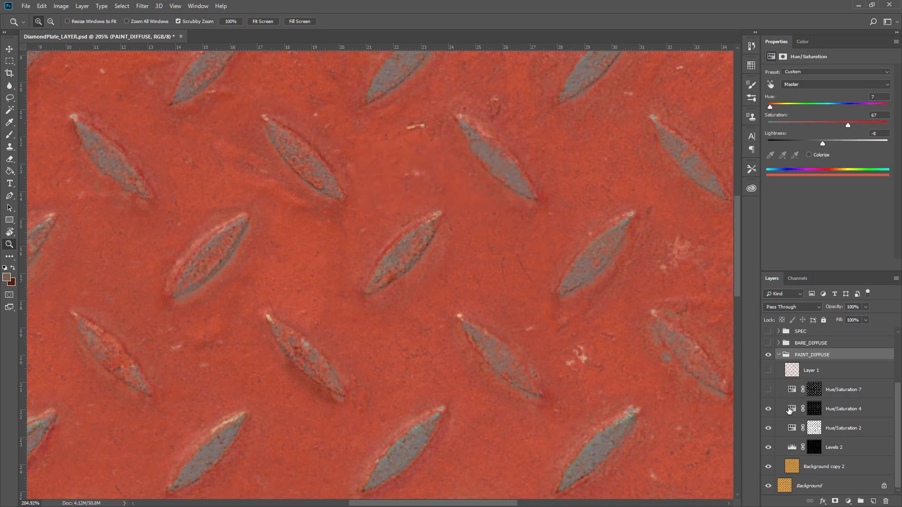
pyautogui.moveTo(781, 310)
pyautogui.mouseDown()
pyautogui.moveTo(824, 313)
pyautogui.moveTo(765, 314)
pyautogui.mouseUp()
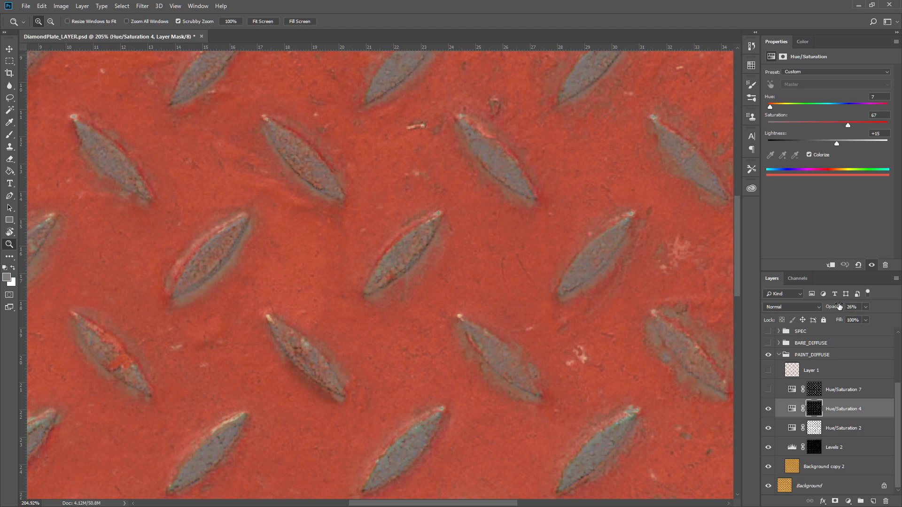
pyautogui.moveTo(840, 308); pyautogui.dragTo(885, 314)
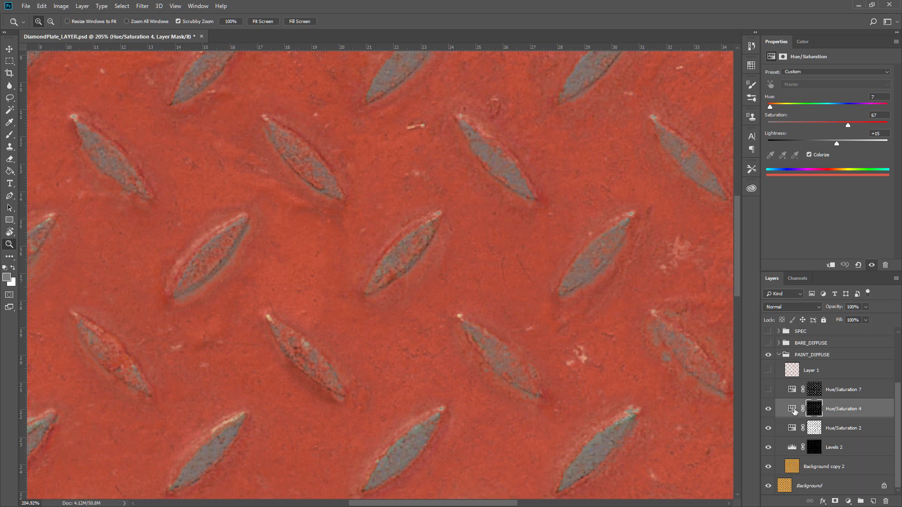
pyautogui.click(815, 412)
pyautogui.click(792, 409)
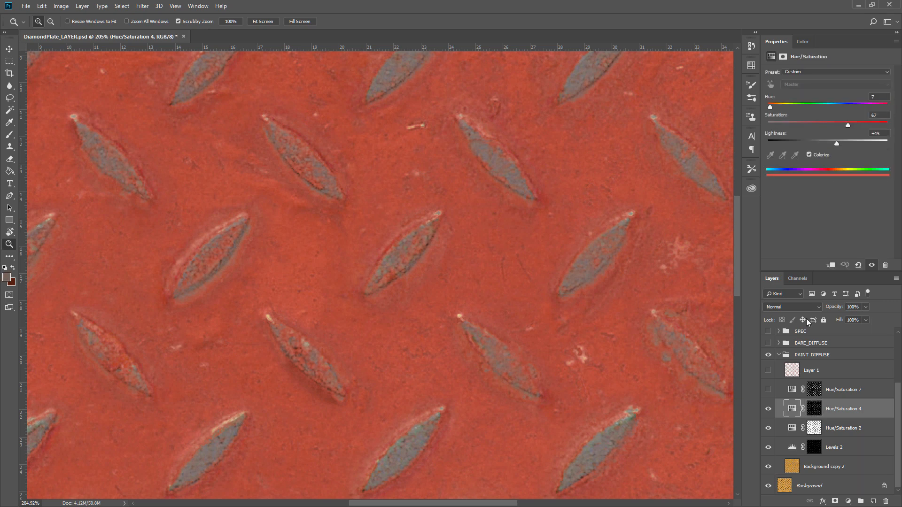
# Toggle Colorize off and on for Hue/Saturation 4 and fine-tune its hue, saturation and lightness sliders.
pyautogui.click(810, 154)
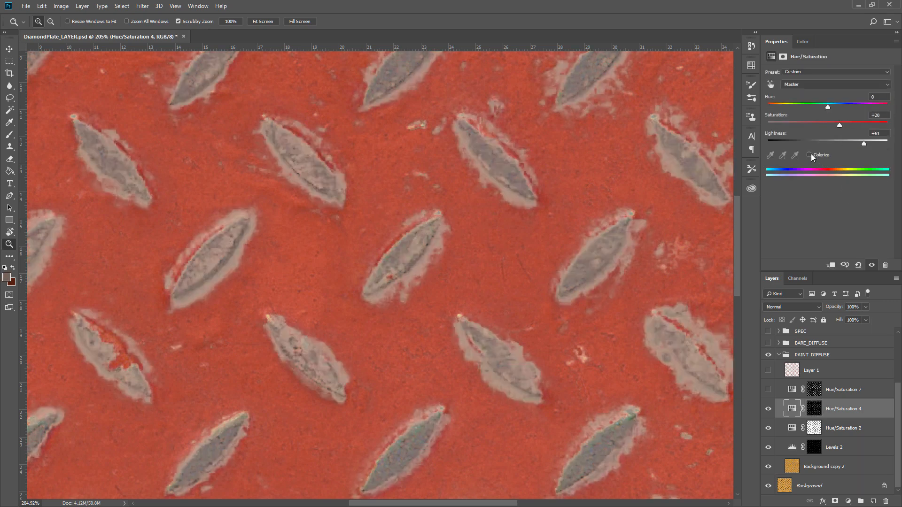
pyautogui.click(810, 154)
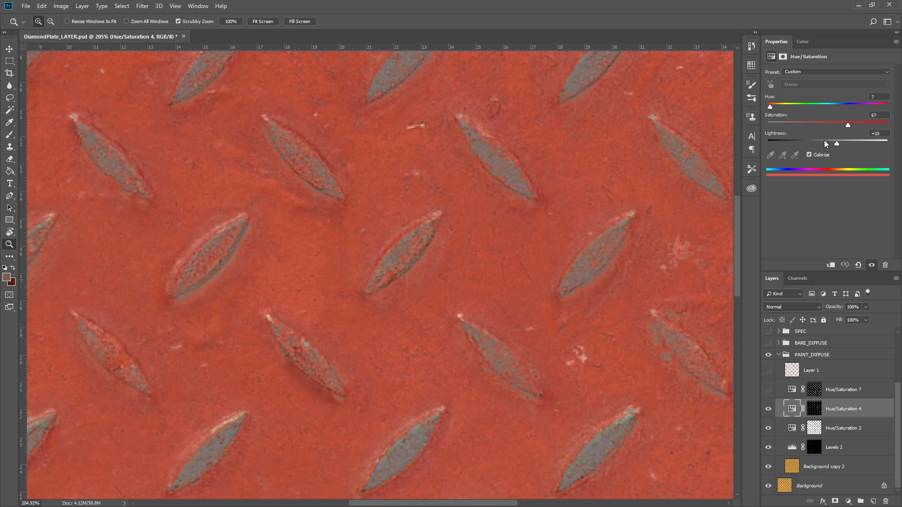
pyautogui.moveTo(839, 145); pyautogui.dragTo(848, 128)
pyautogui.moveTo(770, 108)
pyautogui.mouseDown()
pyautogui.moveTo(781, 108)
pyautogui.moveTo(768, 111)
pyautogui.mouseUp()
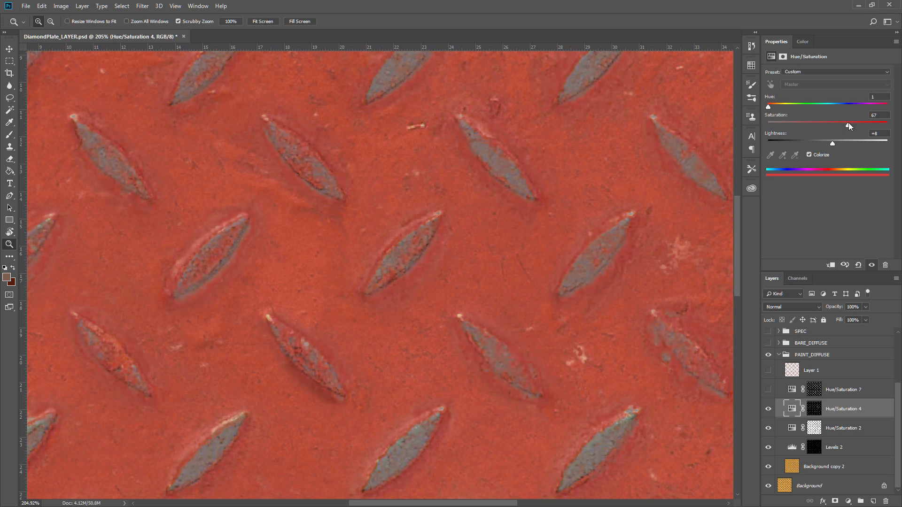
pyautogui.moveTo(839, 127); pyautogui.dragTo(833, 127)
pyautogui.moveTo(830, 141); pyautogui.dragTo(833, 144)
# Turn on Hue/Saturation 7, load its mask as a selection, deselect, and inspect the plate closely.
pyautogui.click(790, 395)
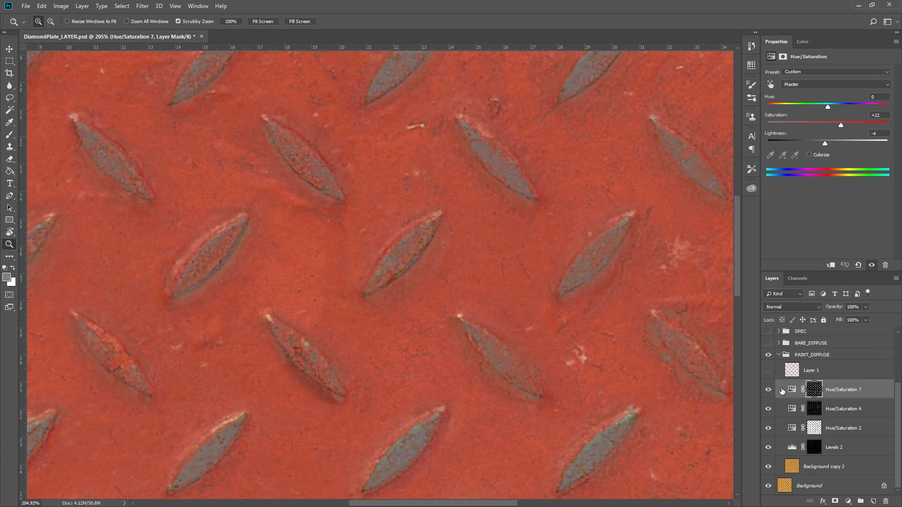
pyautogui.keyDown('ctrl'); pyautogui.click(815, 391); pyautogui.keyUp('ctrl')
pyautogui.hotkey('ctrl', 'd')
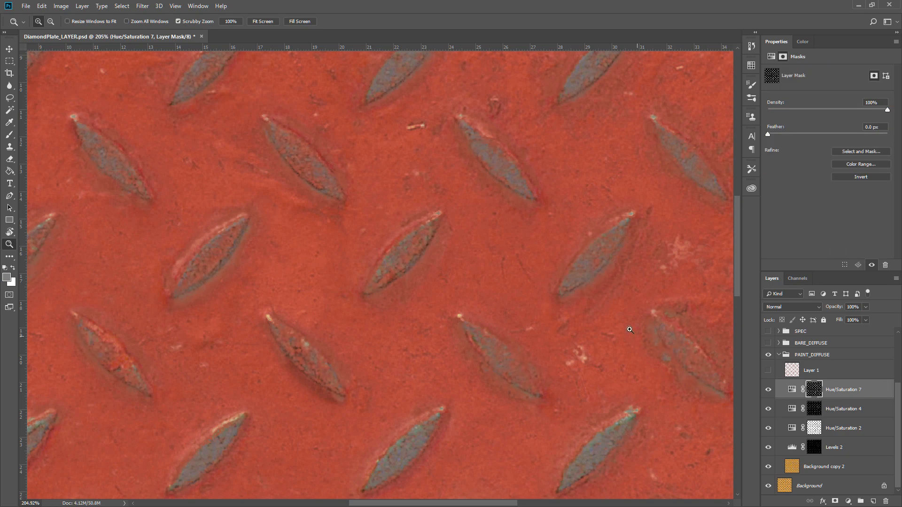
pyautogui.moveTo(624, 298); pyautogui.dragTo(588, 292)
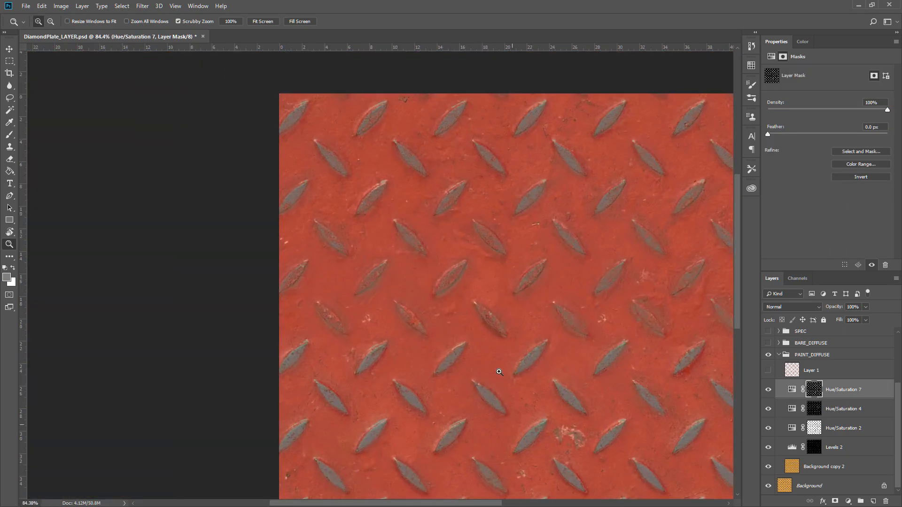
pyautogui.moveTo(596, 352); pyautogui.dragTo(614, 351)
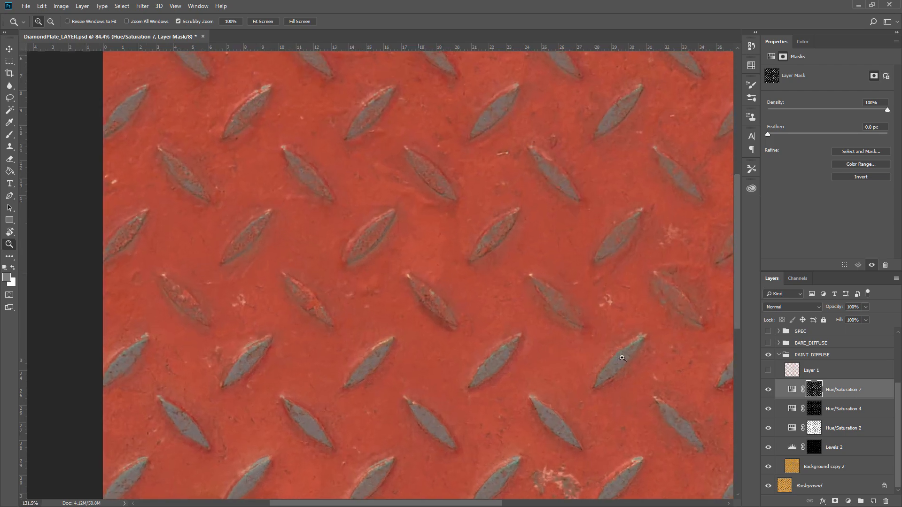
pyautogui.moveTo(600, 219); pyautogui.dragTo(545, 277)
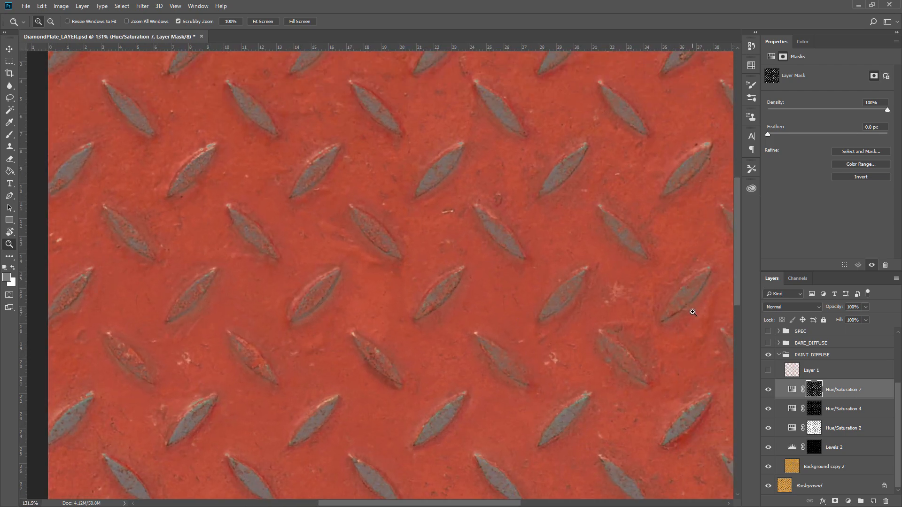
pyautogui.moveTo(630, 316); pyautogui.dragTo(575, 297)
pyautogui.moveTo(601, 375); pyautogui.dragTo(597, 320)
# Turn on Layer 1, load its pixels as a selection, and deselect.
pyautogui.click(770, 371)
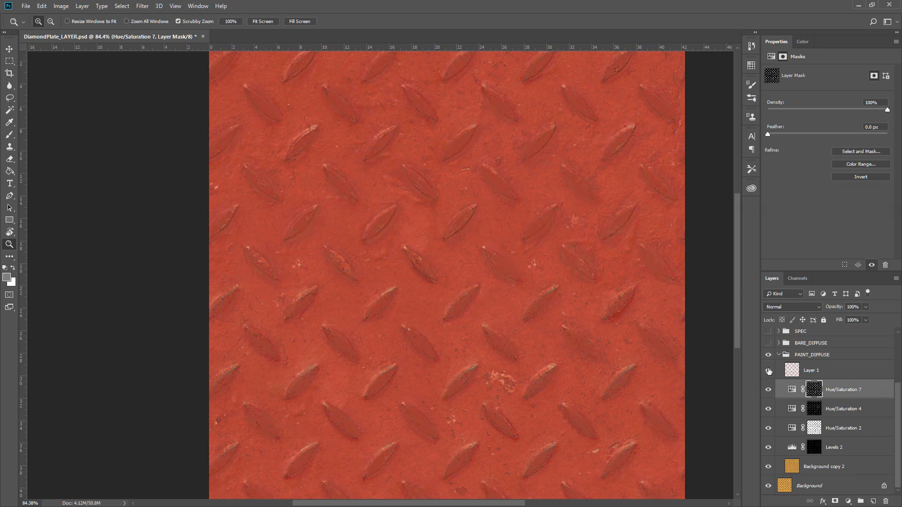
pyautogui.click(792, 374)
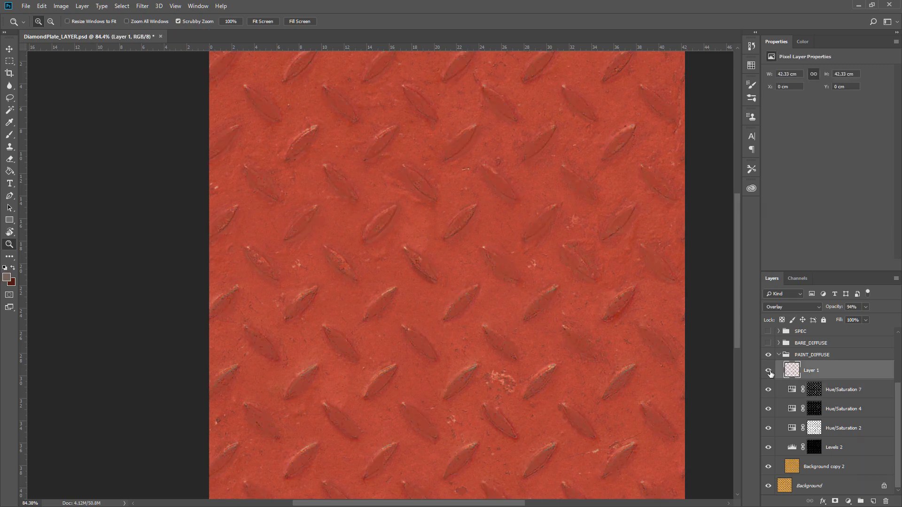
pyautogui.moveTo(490, 345); pyautogui.dragTo(540, 346)
pyautogui.keyDown('ctrl'); pyautogui.click(801, 371); pyautogui.keyUp('ctrl')
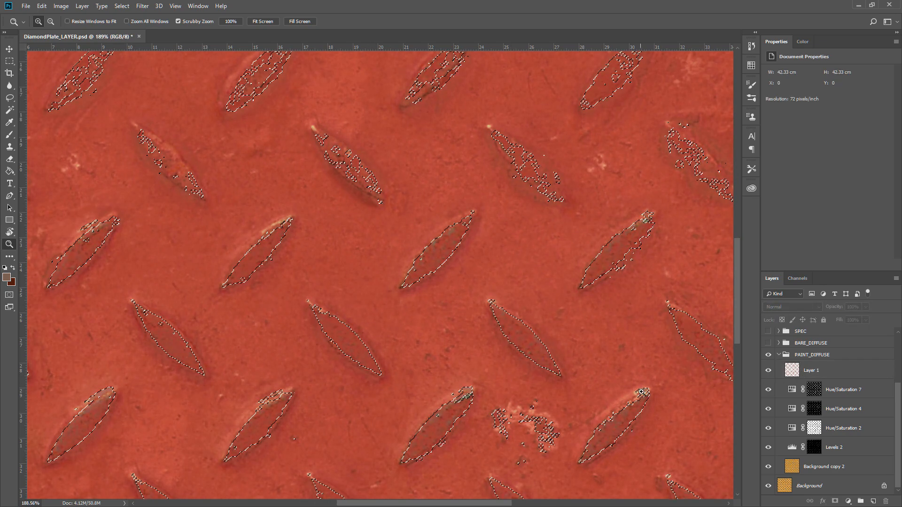
pyautogui.hotkey('ctrl', 'd')
# Try Layer 1 with Normal blend mode at 100% opacity.
pyautogui.click(820, 371)
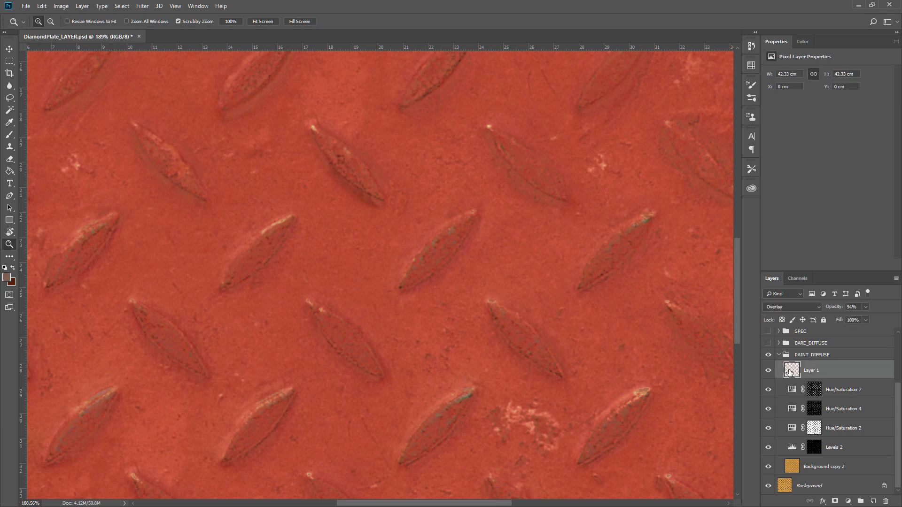
pyautogui.click(798, 307)
pyautogui.click(820, 84)
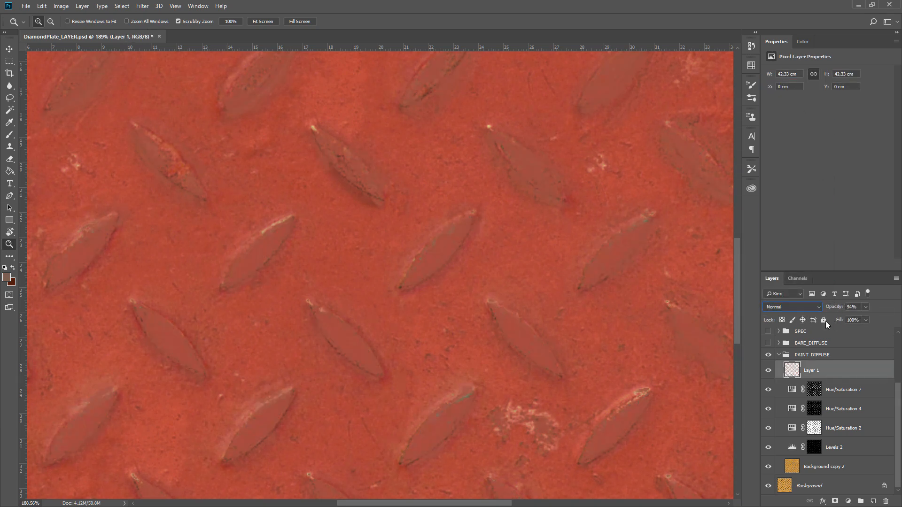
pyautogui.moveTo(830, 310); pyautogui.dragTo(837, 310)
# Return Layer 1 to Overlay blend mode and lower its opacity to 85%.
pyautogui.moveTo(620, 287); pyautogui.dragTo(599, 286)
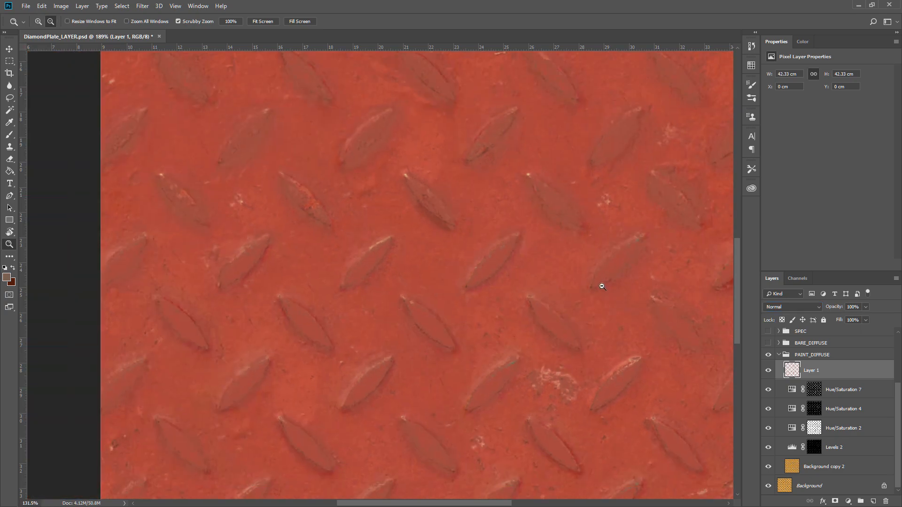
pyautogui.hotkey('ctrl', 'shift', 'd')
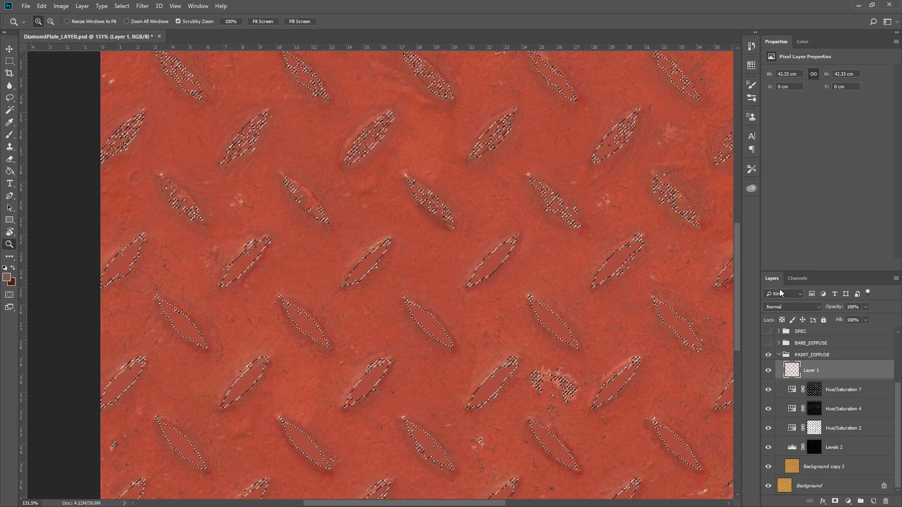
pyautogui.click(791, 308)
pyautogui.click(797, 186)
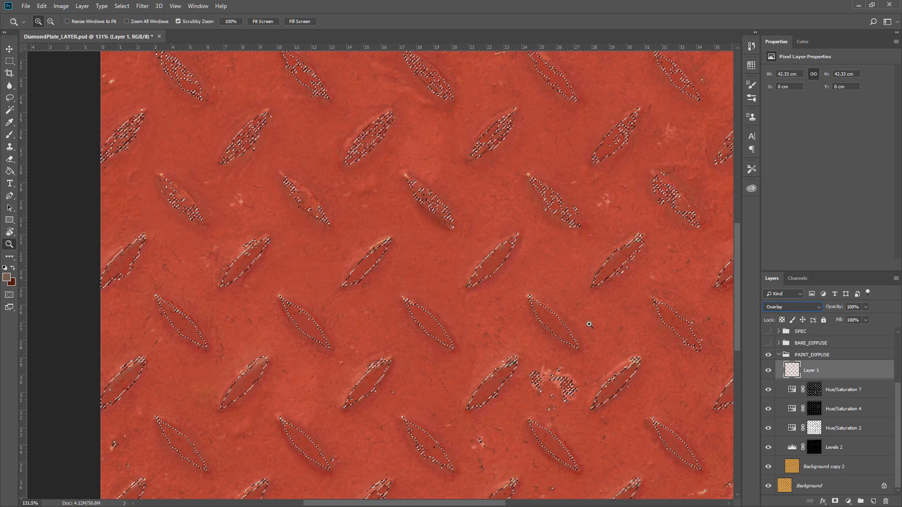
pyautogui.moveTo(567, 325); pyautogui.dragTo(590, 310)
pyautogui.hotkey('ctrl', 'd')
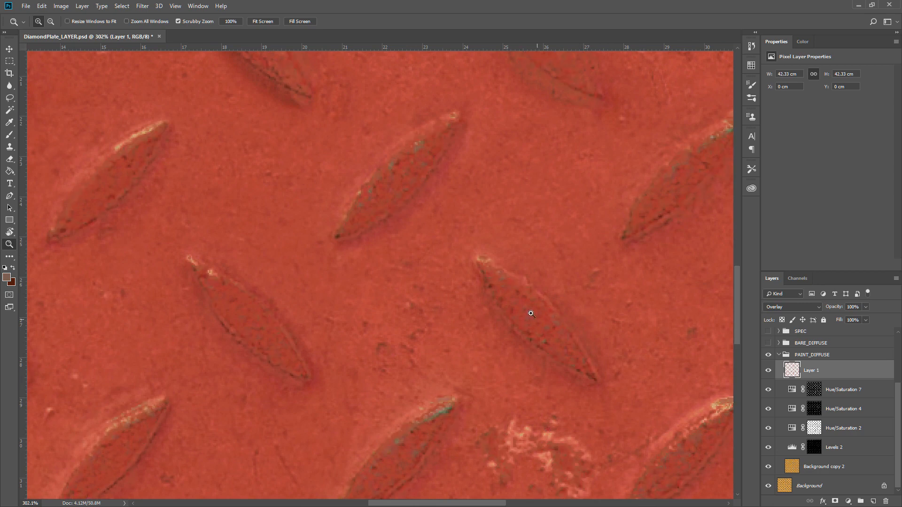
pyautogui.moveTo(832, 312); pyautogui.dragTo(825, 310)
# Hide and reshow the PAINT_DIFFUSE group to compare it against the base photo.
pyautogui.moveTo(528, 279); pyautogui.dragTo(475, 278)
pyautogui.moveTo(571, 237); pyautogui.dragTo(506, 288)
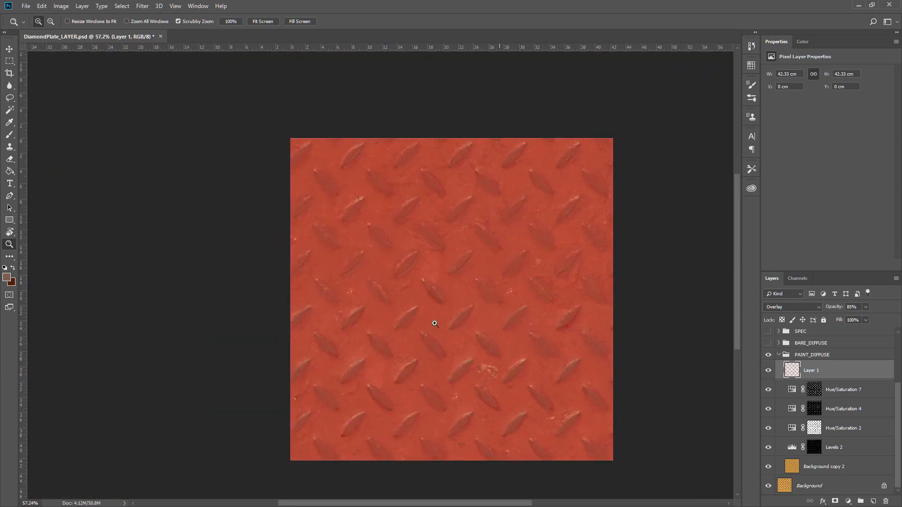
pyautogui.moveTo(435, 323)
pyautogui.mouseDown()
pyautogui.moveTo(461, 324)
pyautogui.moveTo(433, 324)
pyautogui.mouseUp()
pyautogui.click(768, 355)
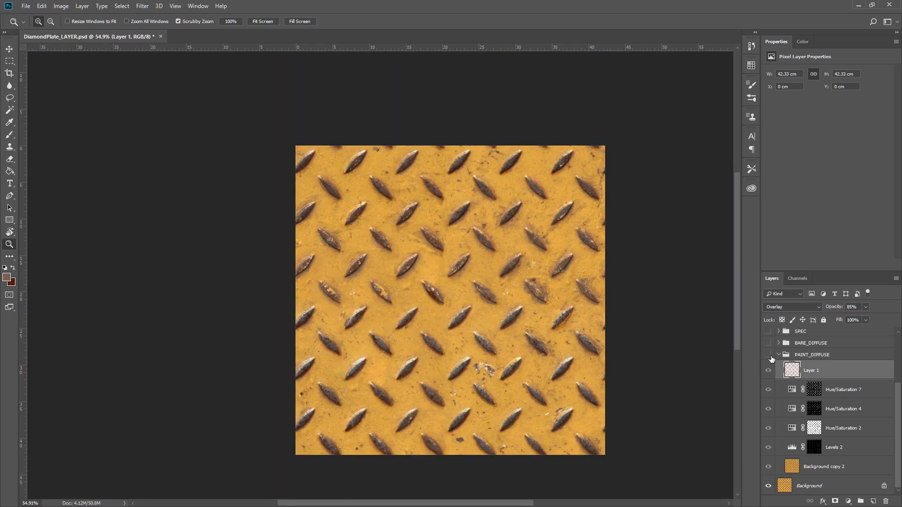
pyautogui.click(769, 355)
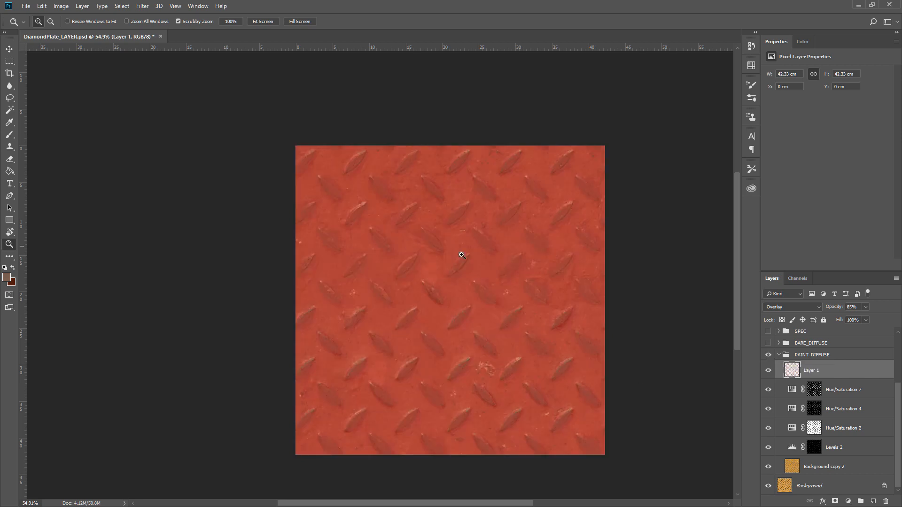
pyautogui.click(454, 335)
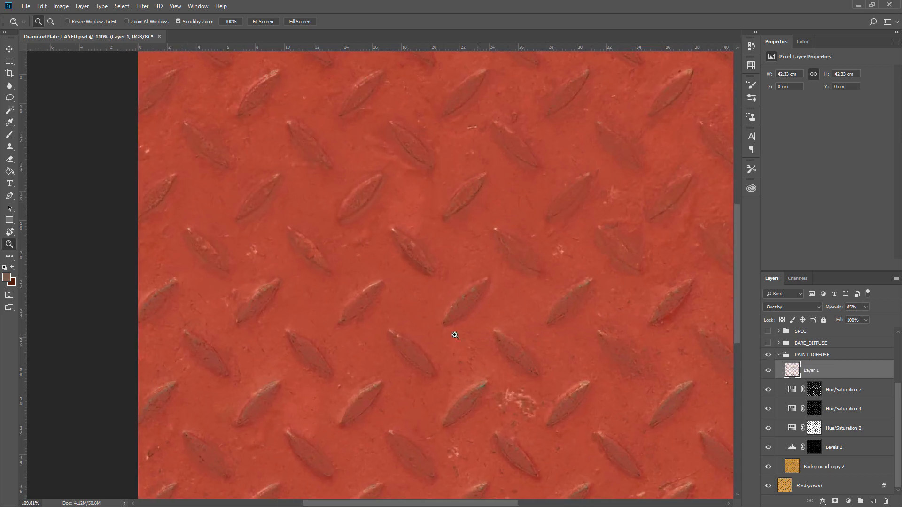
# Collapse PAINT_DIFFUSE, then turn on and expand BARE_DIFFUSE, hiding its top Hue/Saturation layers.
pyautogui.click(780, 355)
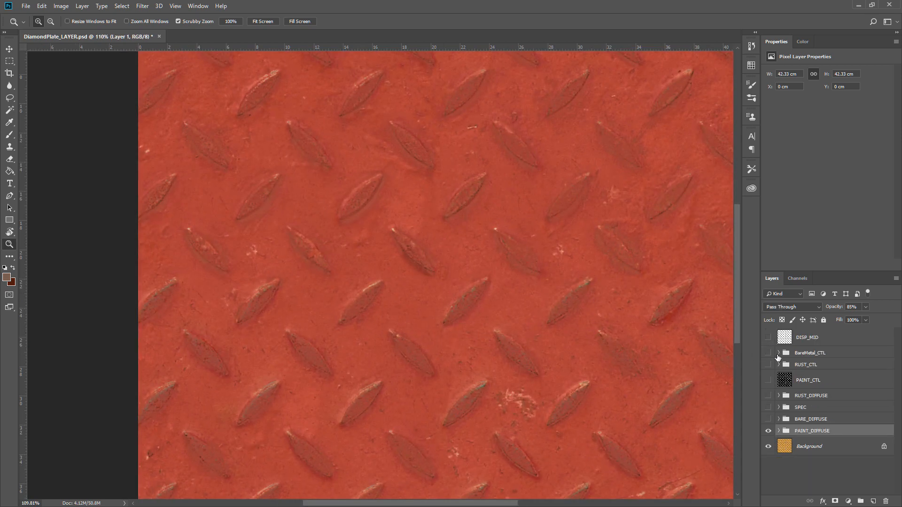
pyautogui.click(768, 419)
pyautogui.moveTo(484, 312); pyautogui.dragTo(543, 302)
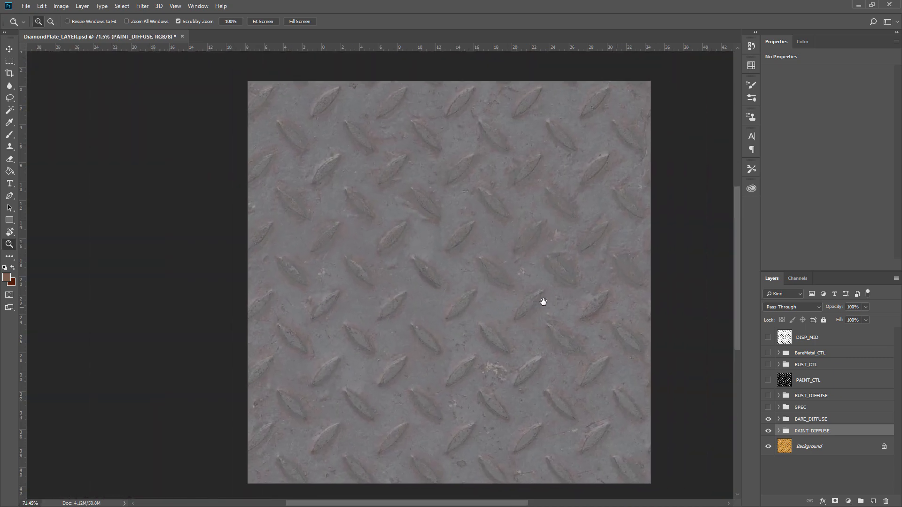
pyautogui.click(779, 419)
pyautogui.scroll(-2, 829, 436)
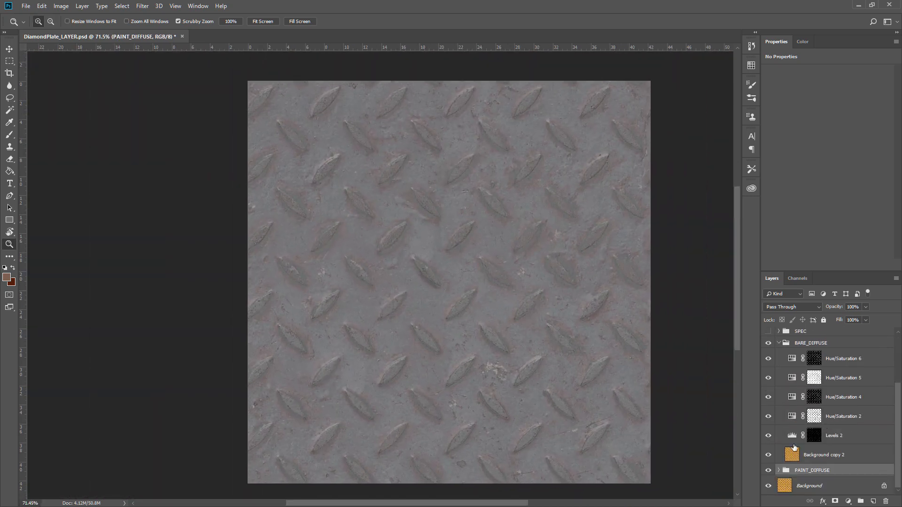
pyautogui.moveTo(768, 358)
pyautogui.mouseDown()
pyautogui.moveTo(768, 436)
pyautogui.moveTo(768, 381)
pyautogui.mouseUp()
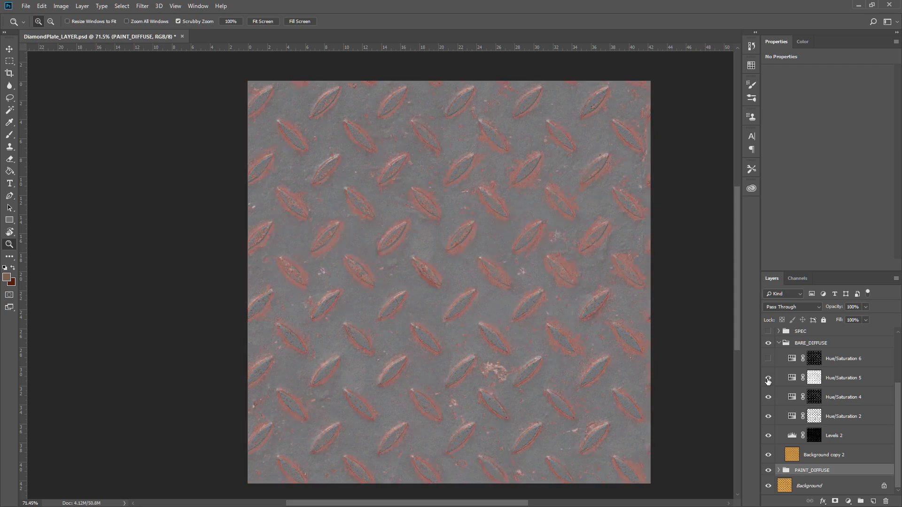
# Compare Hue/Saturation 5 on and off, then set its hue to -11 and saturation to -100.
pyautogui.click(769, 378)
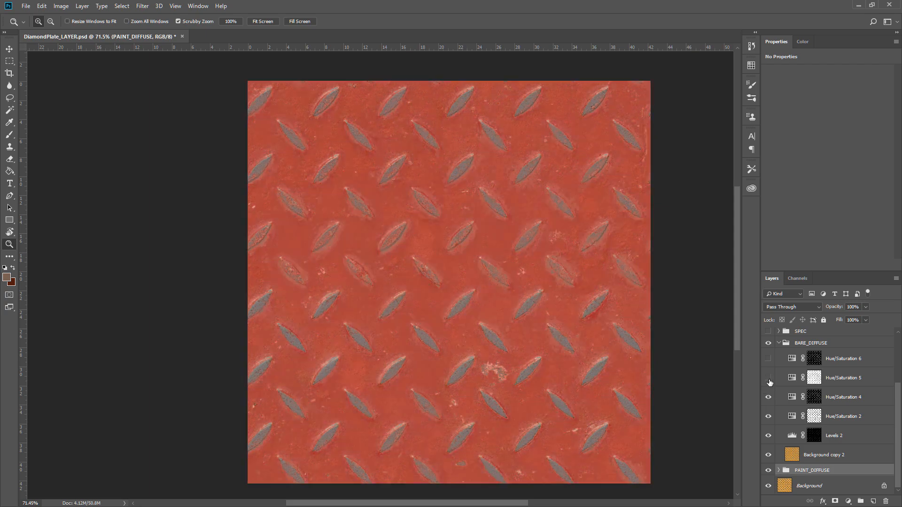
pyautogui.click(768, 379)
pyautogui.click(797, 379)
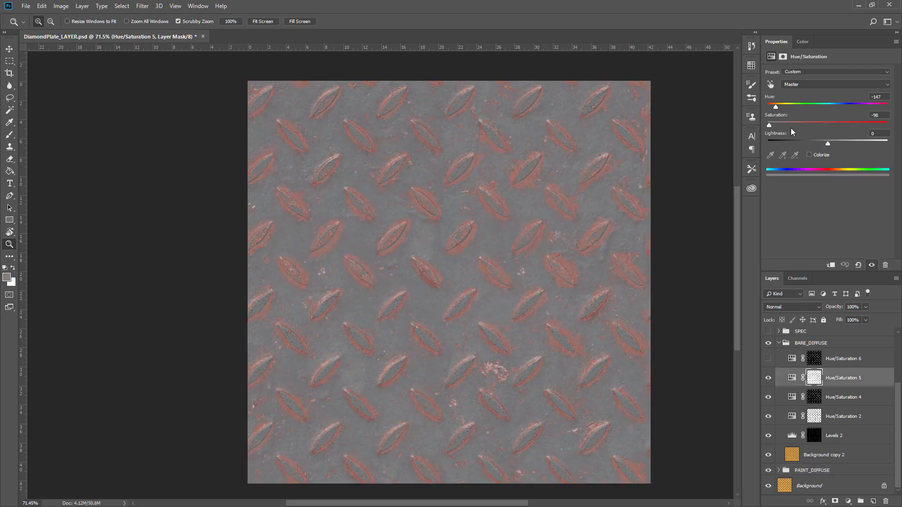
pyautogui.moveTo(769, 125); pyautogui.dragTo(838, 123)
pyautogui.moveTo(776, 101); pyautogui.dragTo(805, 123)
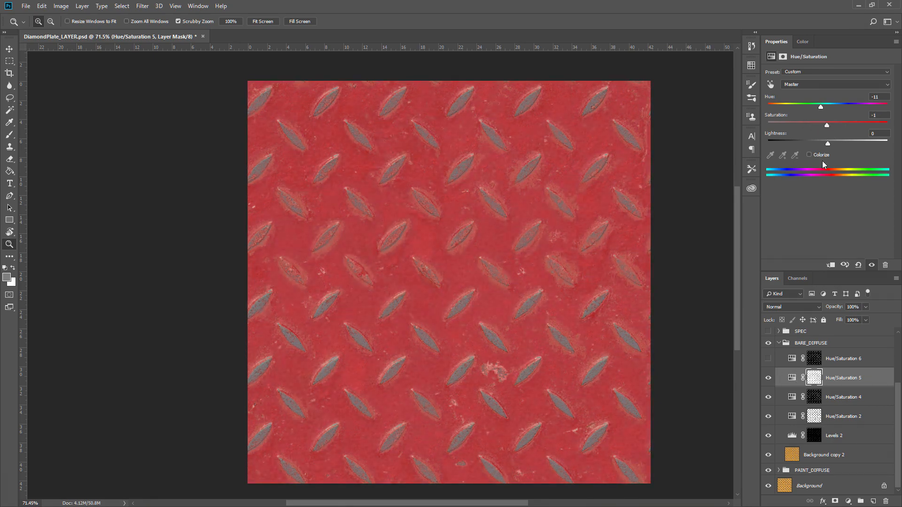
pyautogui.moveTo(818, 126); pyautogui.dragTo(754, 132)
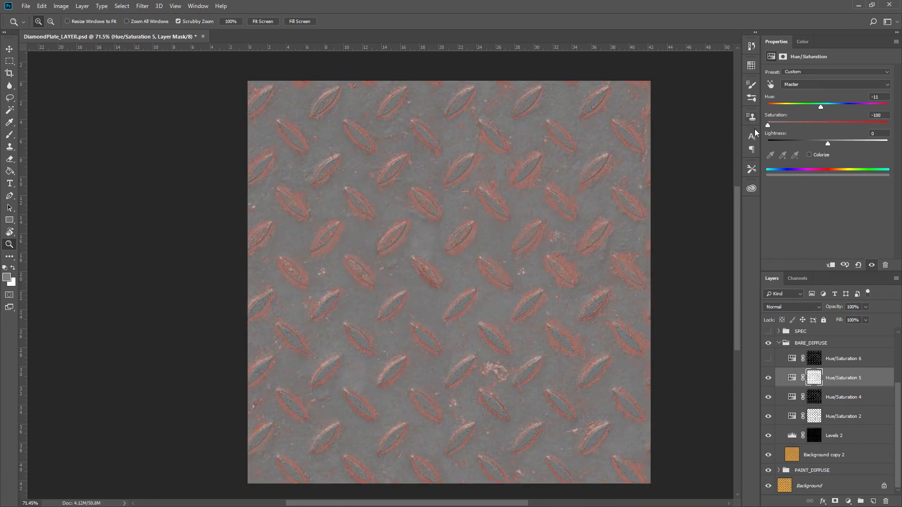
# Turn on Hue/Saturation 6 in BARE_DIFFUSE and toggle its visibility to compare its effect.
pyautogui.click(769, 359)
pyautogui.click(791, 358)
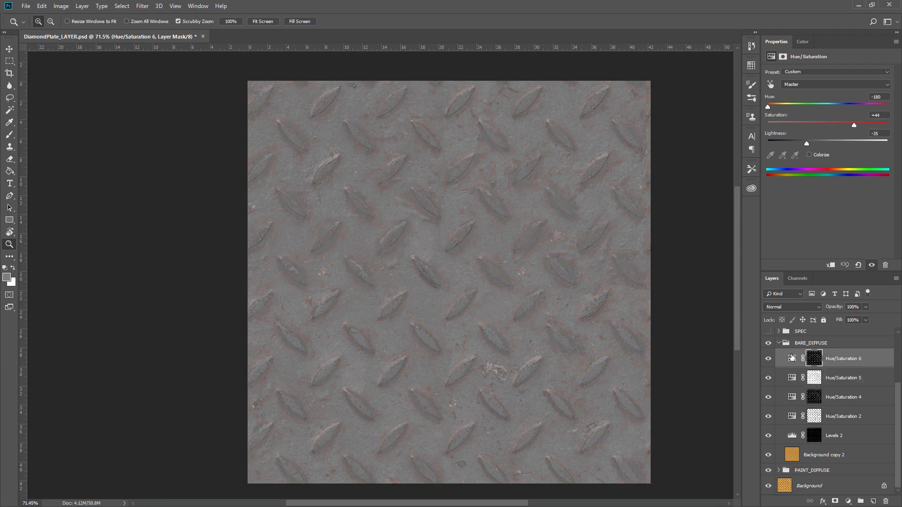
pyautogui.click(768, 358)
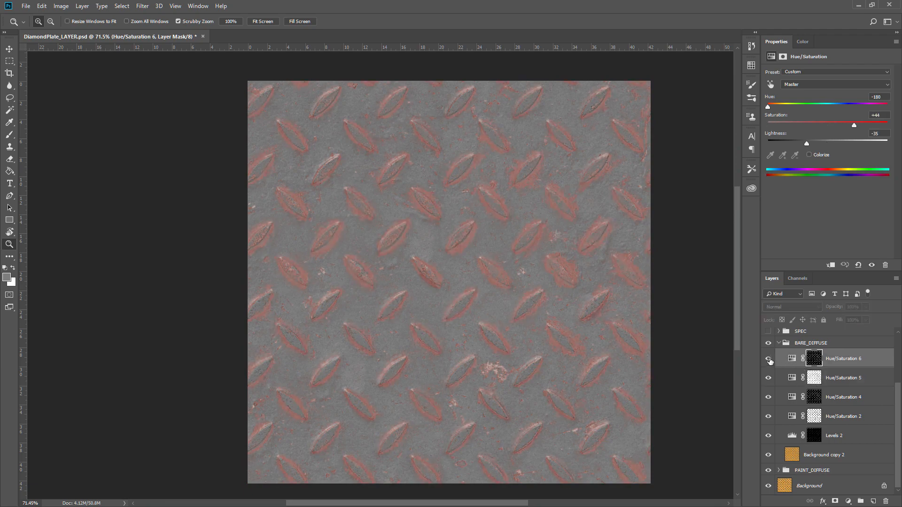
pyautogui.click(769, 359)
# Toggle the BARE_DIFFUSE group's visibility to compare the result, then collapse the group.
pyautogui.moveTo(497, 279); pyautogui.dragTo(521, 305)
pyautogui.moveTo(626, 341); pyautogui.dragTo(523, 312)
pyautogui.moveTo(554, 315)
pyautogui.mouseDown()
pyautogui.moveTo(528, 316)
pyautogui.moveTo(554, 317)
pyautogui.mouseUp()
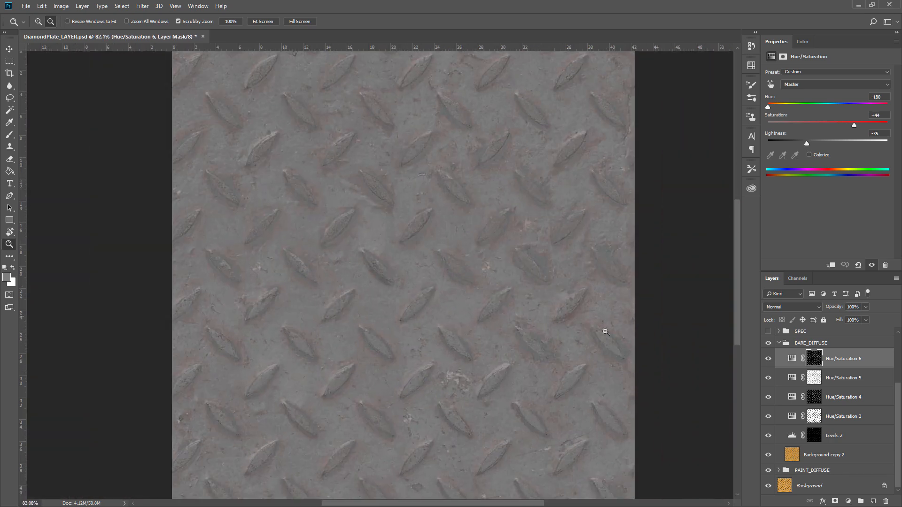
pyautogui.click(769, 344)
pyautogui.click(769, 345)
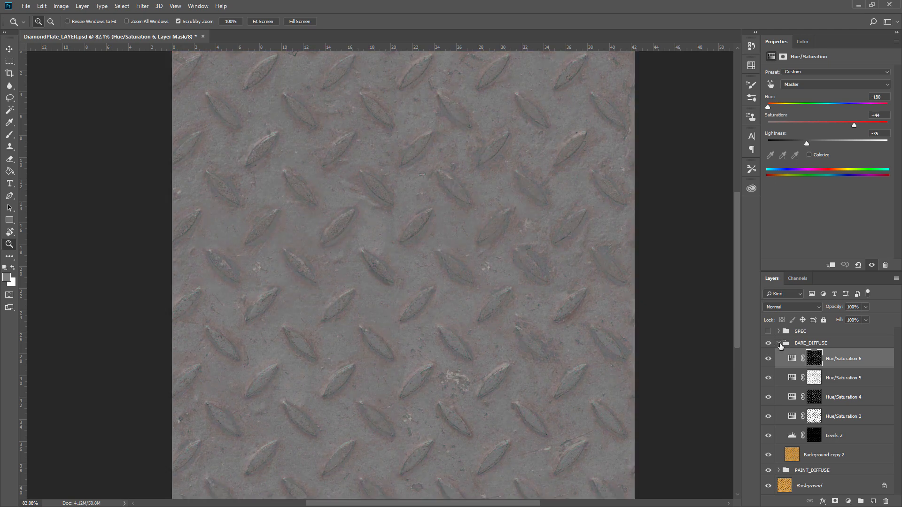
pyautogui.click(779, 343)
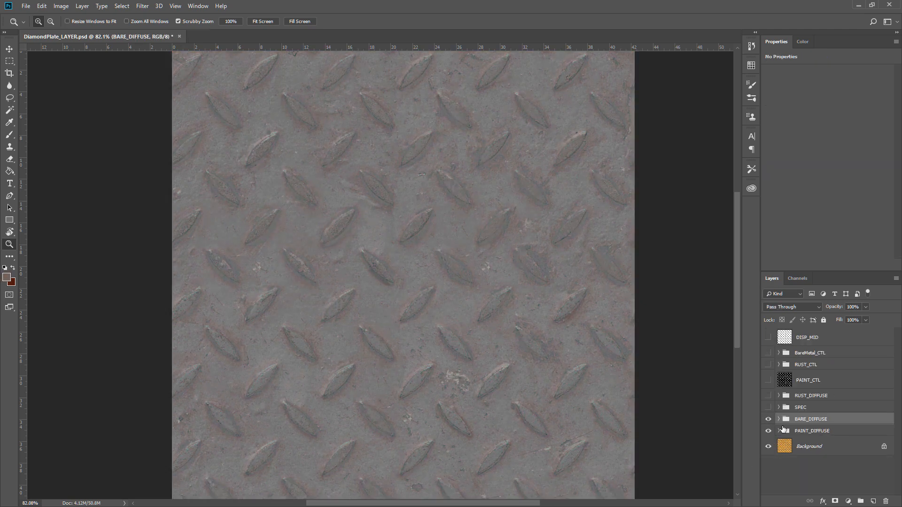
# Compare BARE_DIFFUSE against the paint layer, then turn on the SPEC group and toggle it to compare.
pyautogui.click(768, 419)
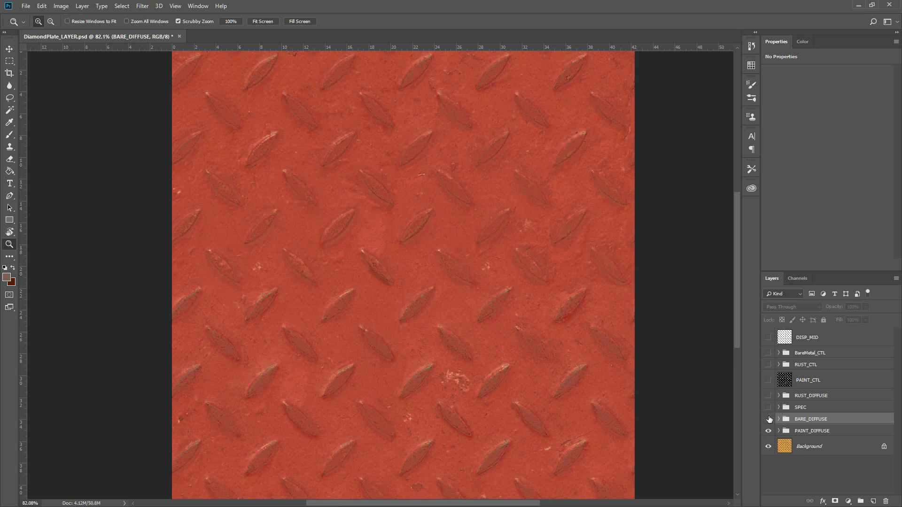
pyautogui.click(769, 419)
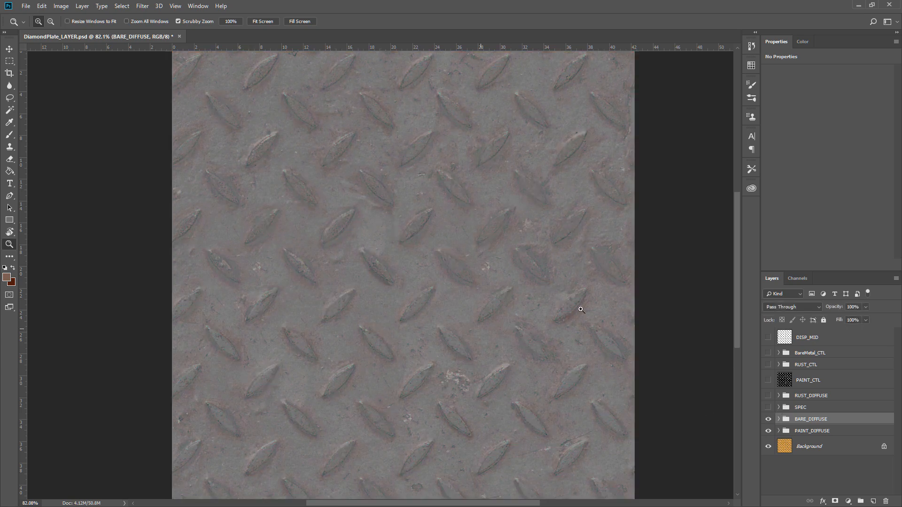
pyautogui.click(769, 408)
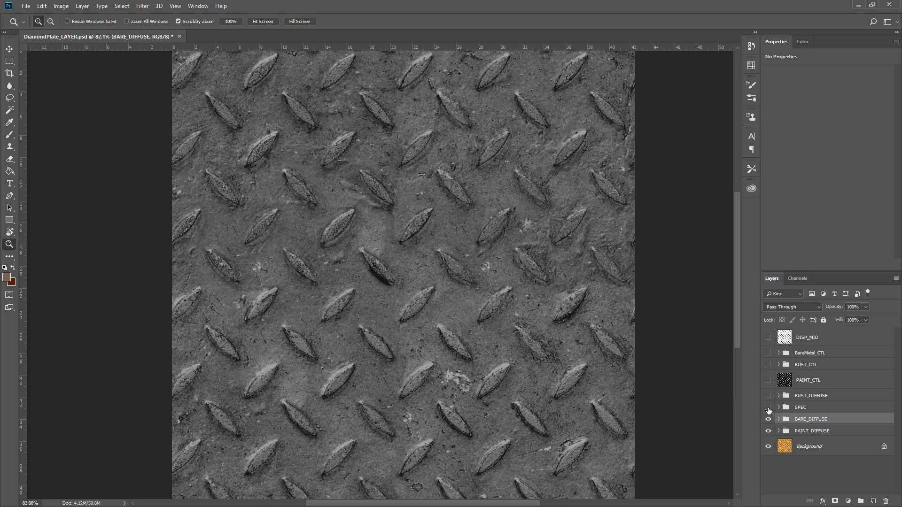
pyautogui.click(768, 408)
pyautogui.click(769, 408)
# Expand the SPEC group and toggle its Levels 3 adjustment off and on to compare.
pyautogui.click(779, 407)
pyautogui.scroll(-4, 793, 399)
pyautogui.scroll(2, 770, 420)
pyautogui.click(768, 424)
pyautogui.click(767, 425)
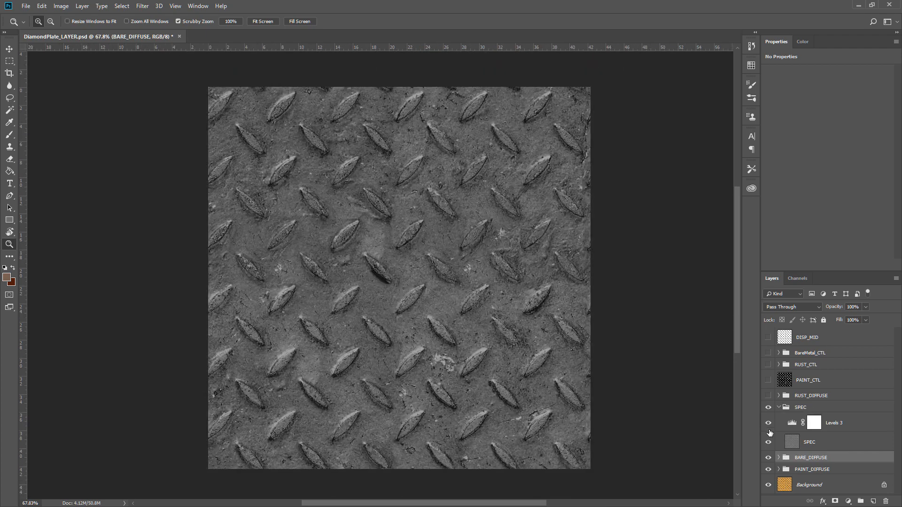
pyautogui.click(768, 424)
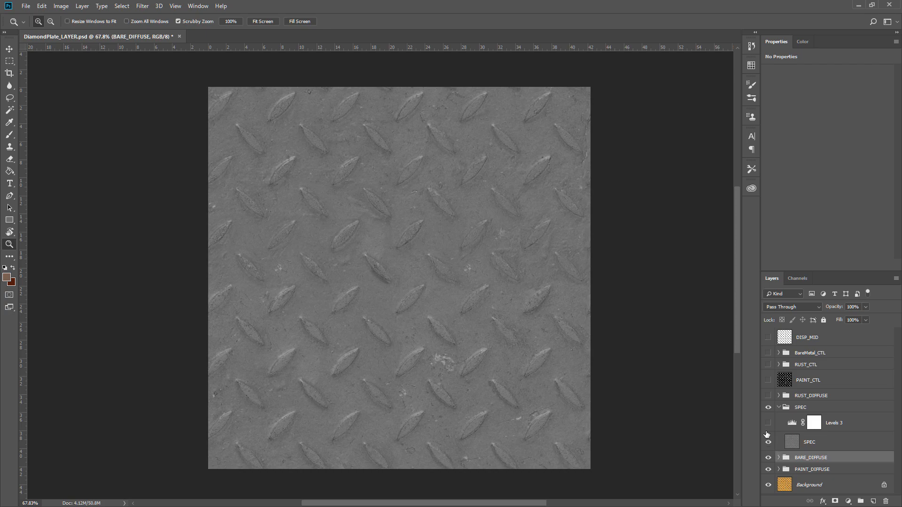
pyautogui.click(768, 408)
pyautogui.click(768, 423)
# Inspect the Levels 3 settings and the SPEC result up close, then collapse the SPEC group.
pyautogui.click(791, 424)
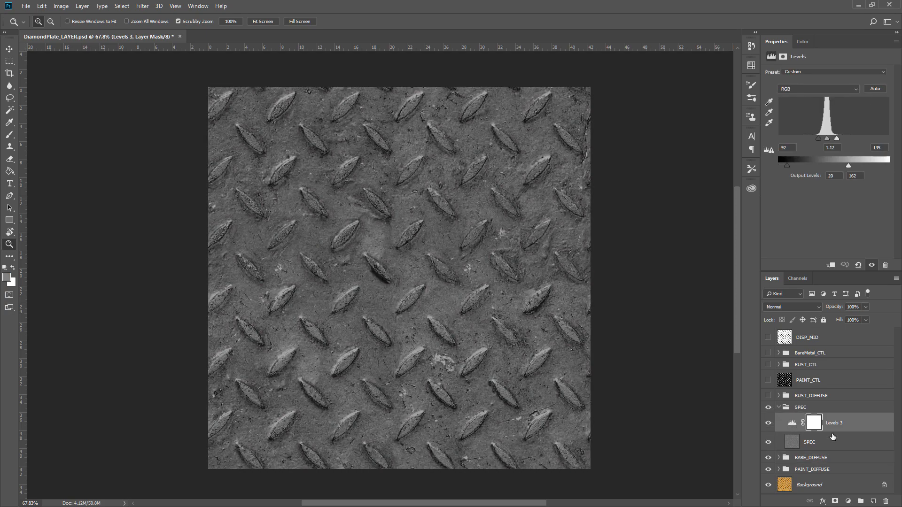
pyautogui.moveTo(487, 366); pyautogui.dragTo(614, 433)
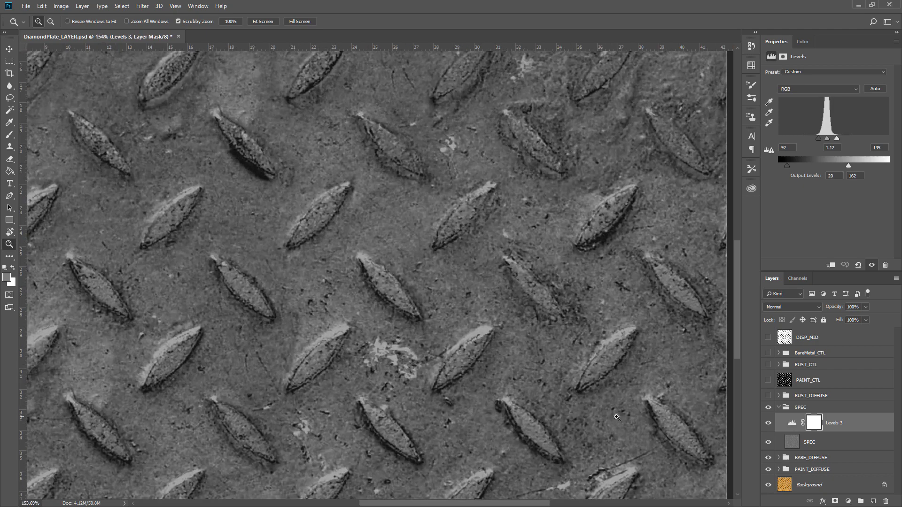
pyautogui.moveTo(393, 236); pyautogui.dragTo(308, 233)
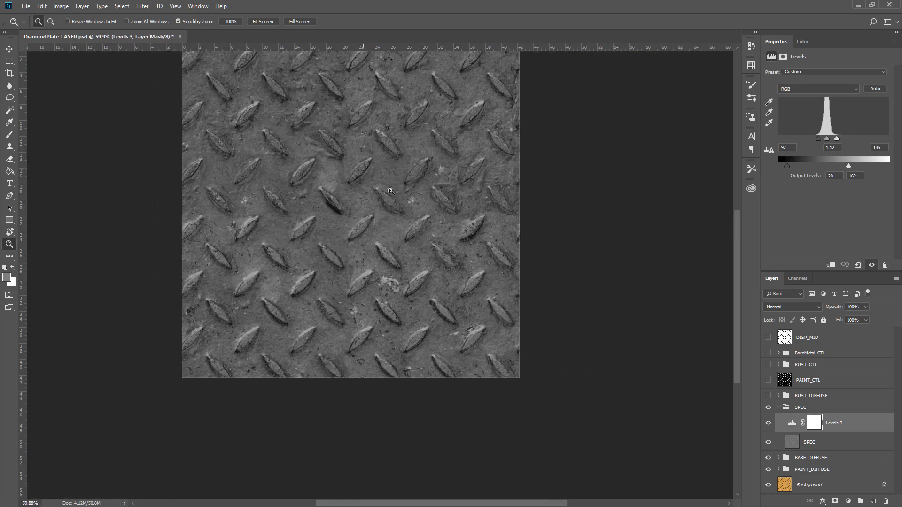
pyautogui.moveTo(397, 182); pyautogui.dragTo(406, 237)
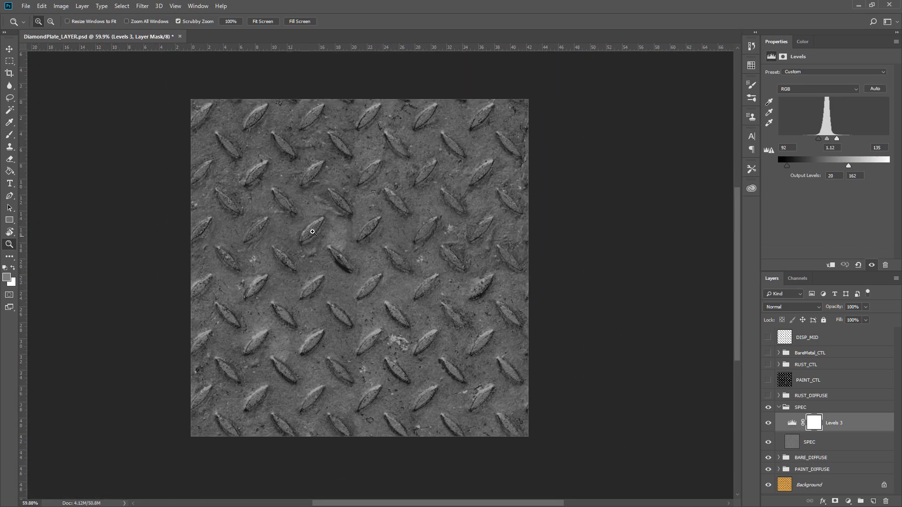
pyautogui.click(779, 407)
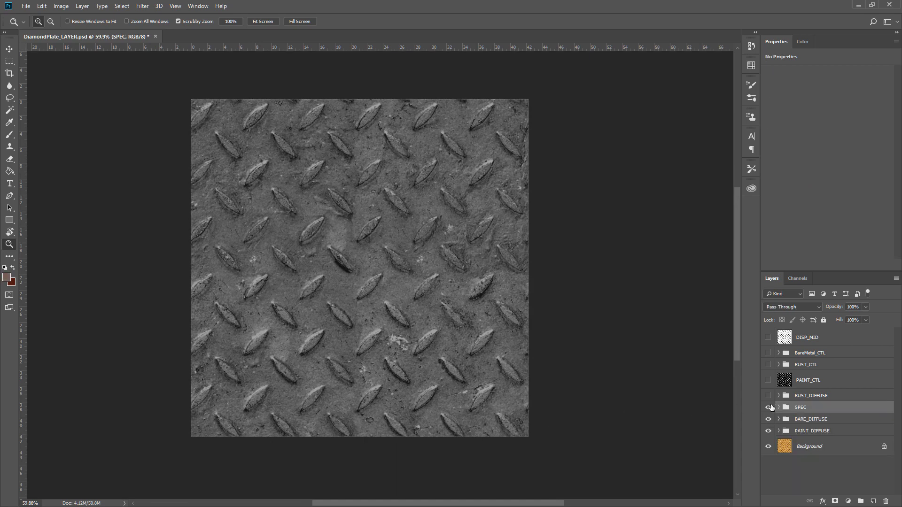
# Turn on and expand RUST_DIFFUSE to show its layers, then collapse and hide it again.
pyautogui.click(768, 396)
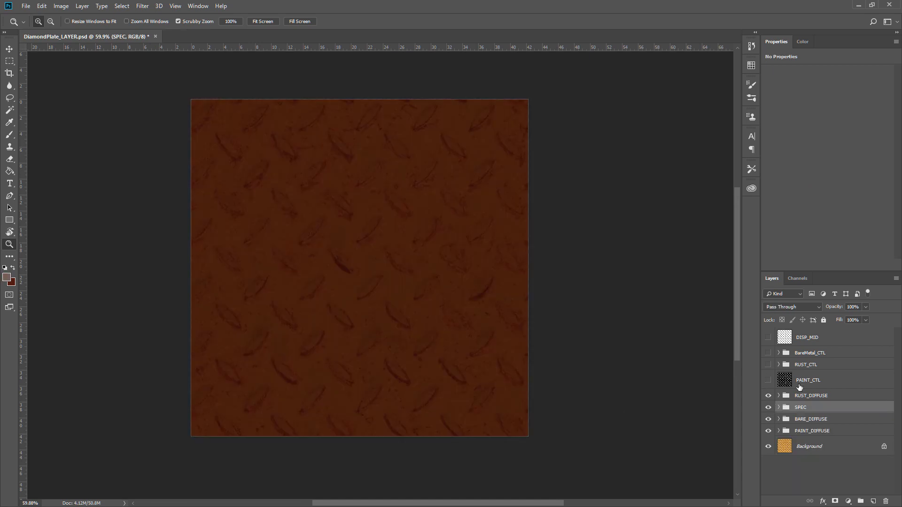
pyautogui.click(778, 396)
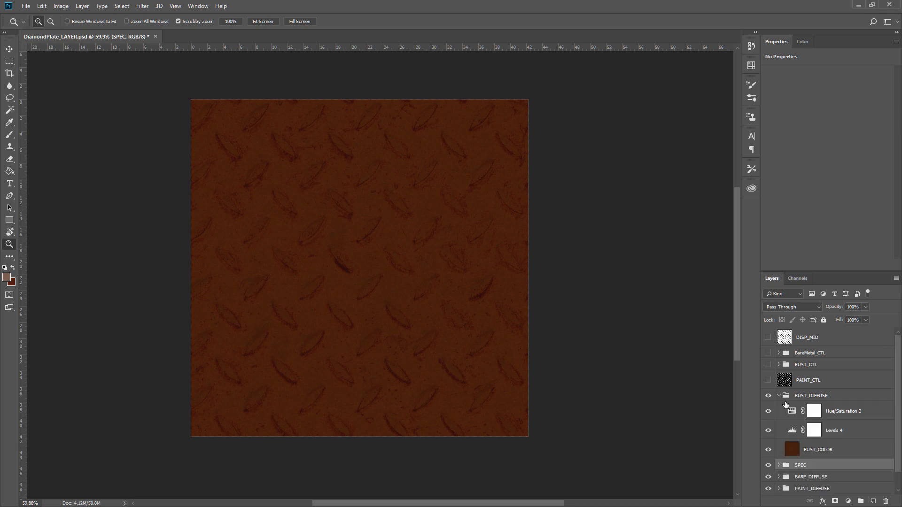
pyautogui.click(779, 396)
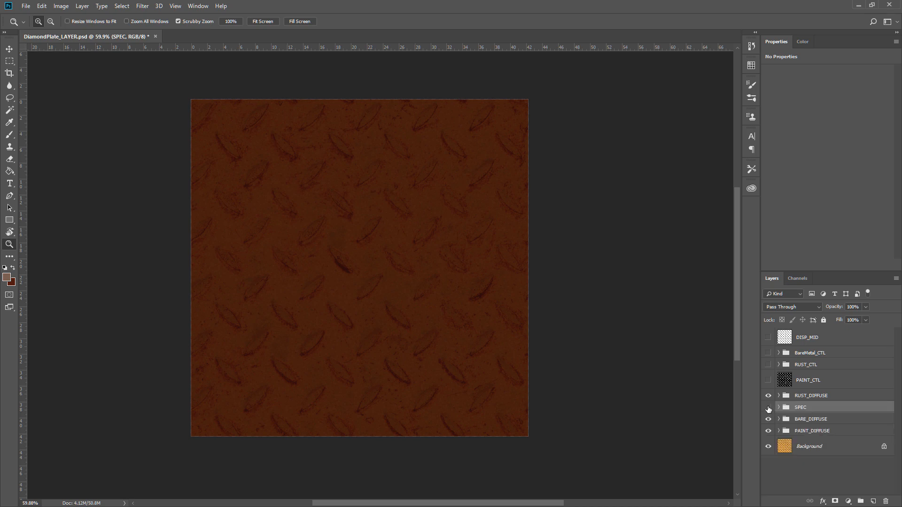
pyautogui.click(768, 396)
# Create a merged single-layer copy of the SPEC group and rename it DEMO_RUST.
pyautogui.moveTo(804, 411); pyautogui.dragTo(873, 501)
pyautogui.hotkey('ctrl', 'e')
pyautogui.doubleClick(815, 411)
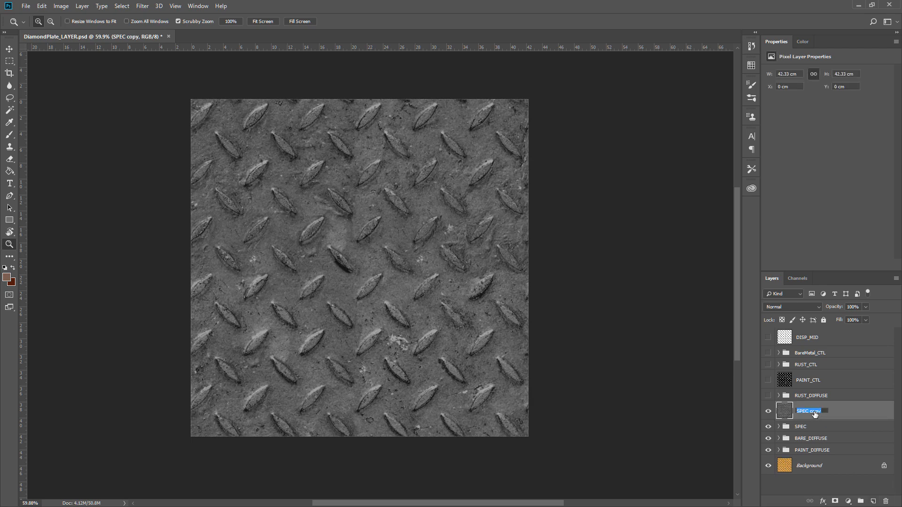
pyautogui.write('DEMO_RUST')
# Select DEMO_RUST and open a Gradient Map adjustment on it with preview turned off.
pyautogui.rightClick(812, 396)
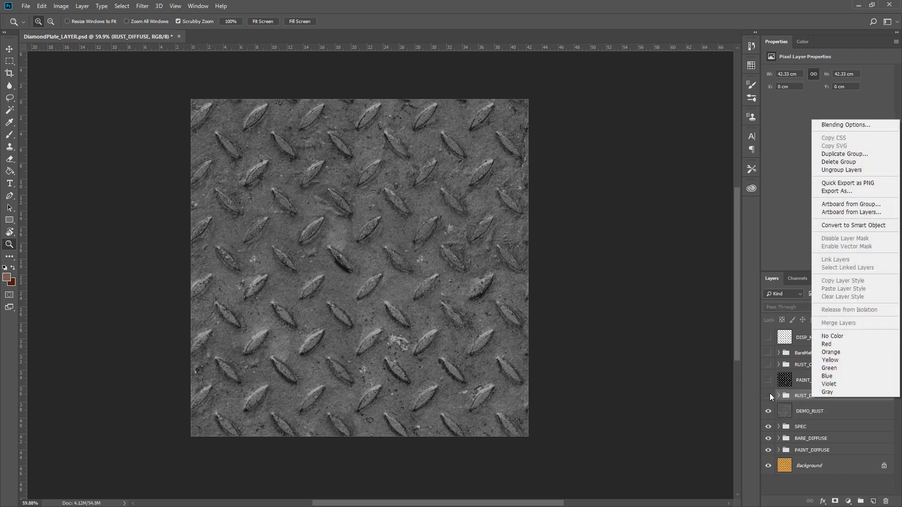
pyautogui.press('Escape')
pyautogui.click(798, 413)
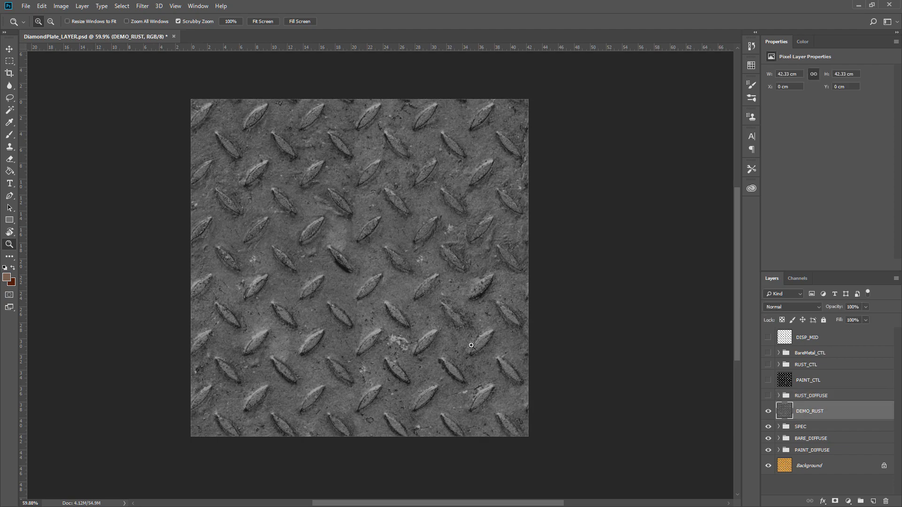
pyautogui.moveTo(396, 250)
pyautogui.mouseDown()
pyautogui.moveTo(426, 257)
pyautogui.moveTo(402, 261)
pyautogui.mouseUp()
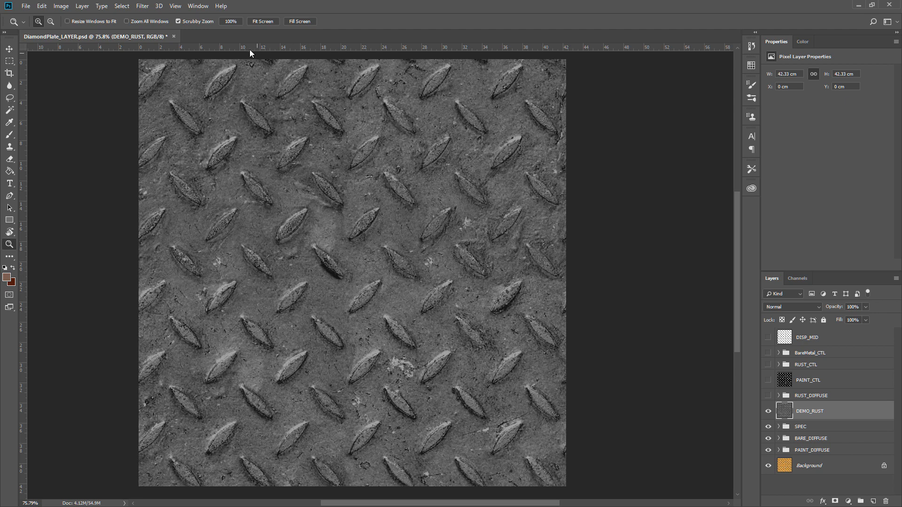
pyautogui.click(61, 6)
pyautogui.moveTo(87, 37)
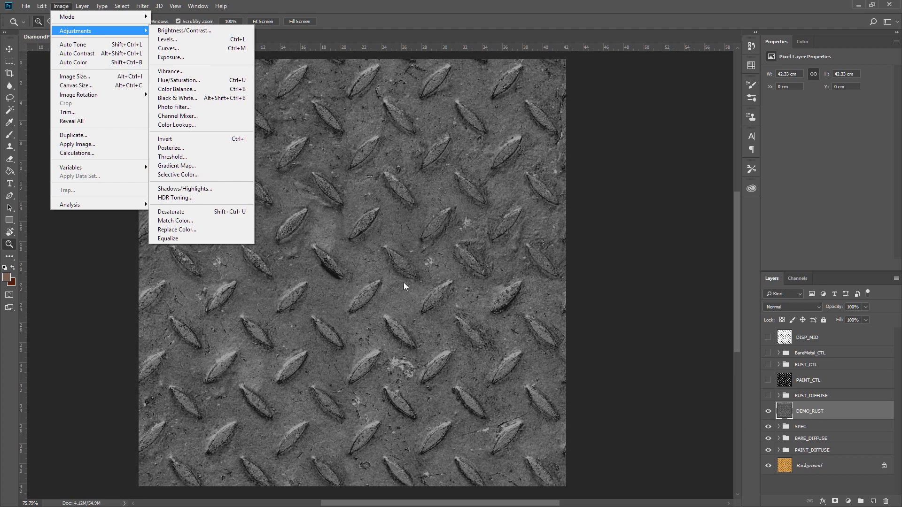
pyautogui.click(202, 162)
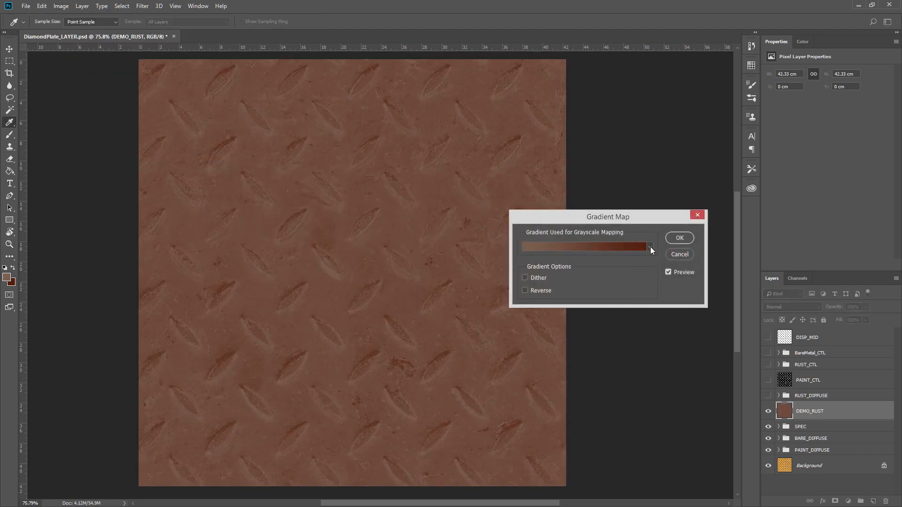
pyautogui.click(677, 272)
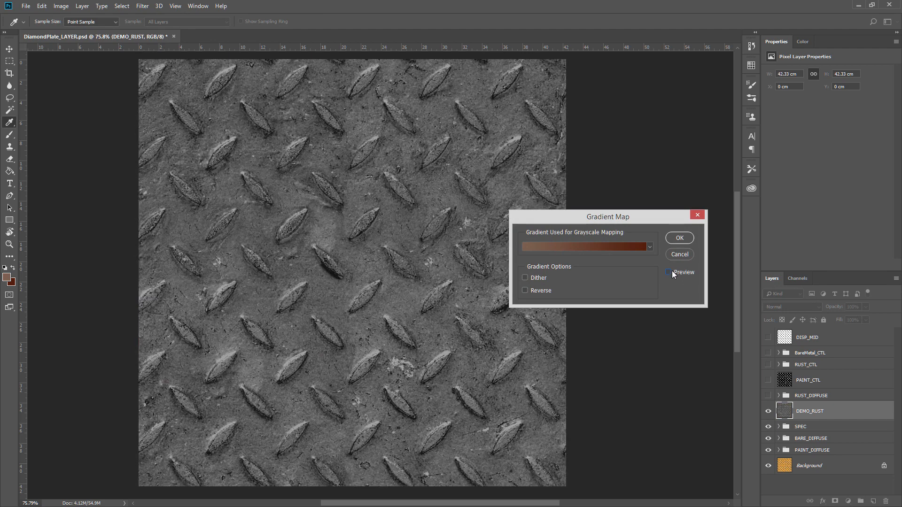
# Edit the gradient, setting its left colour stop to pure red ff0000.
pyautogui.click(605, 247)
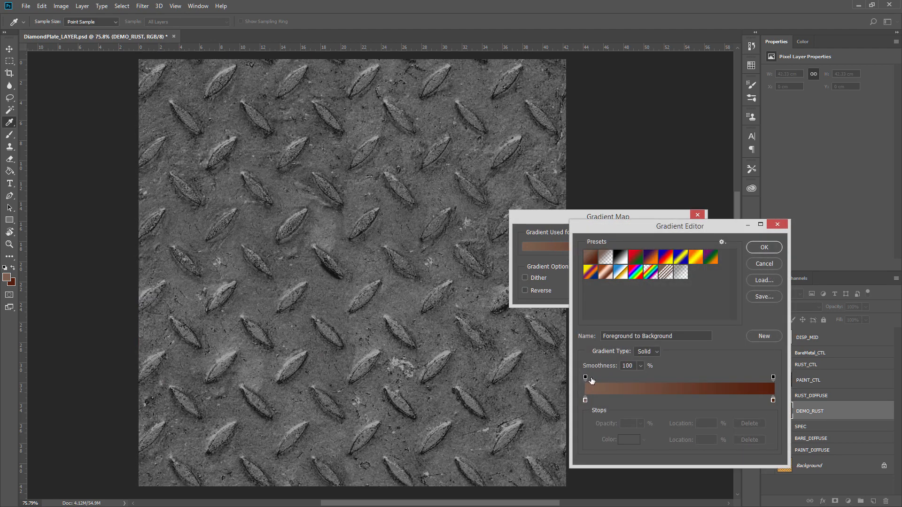
pyautogui.click(585, 401)
pyautogui.click(627, 439)
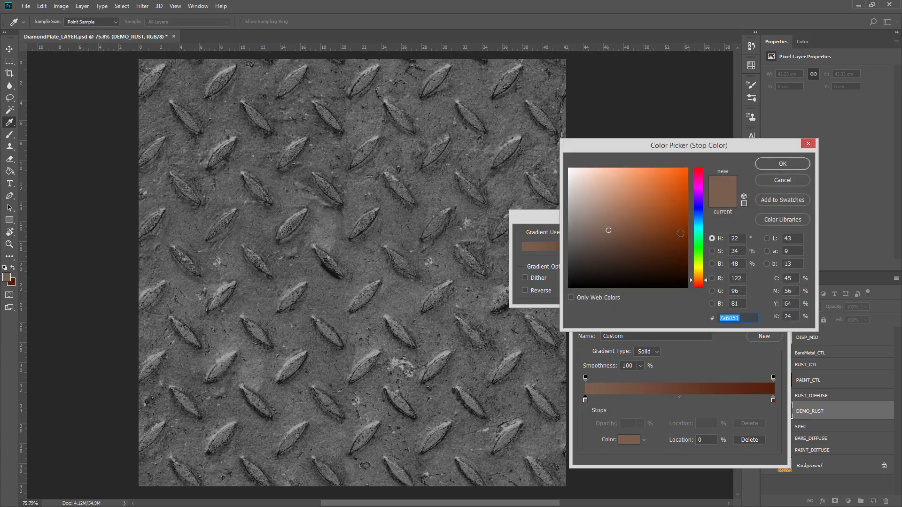
pyautogui.moveTo(685, 193); pyautogui.dragTo(703, 144)
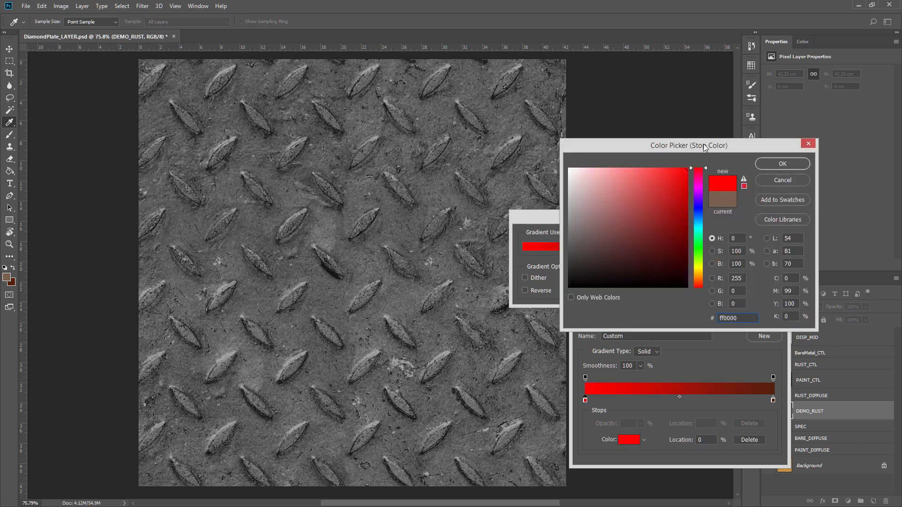
pyautogui.click(795, 169)
# Set the gradient's right colour stop to white ffffff and confirm the gradient.
pyautogui.click(773, 401)
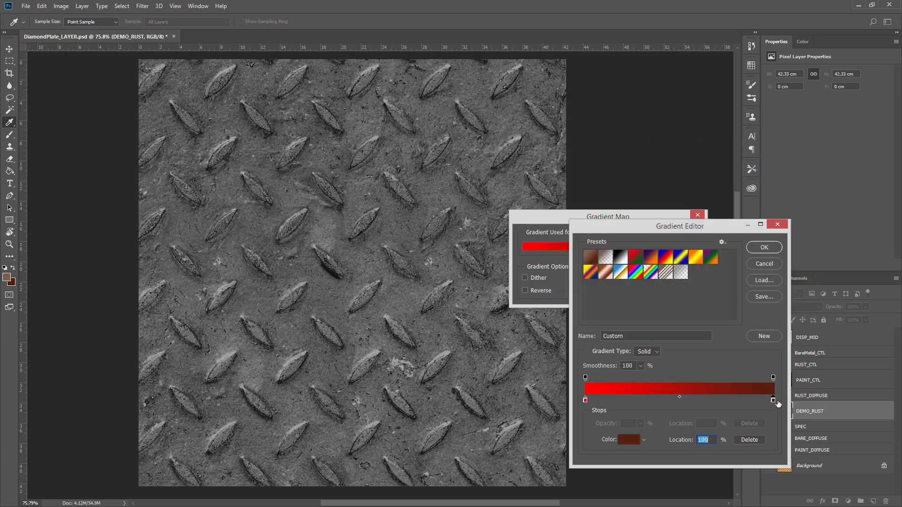
pyautogui.click(623, 441)
pyautogui.moveTo(624, 212); pyautogui.dragTo(565, 153)
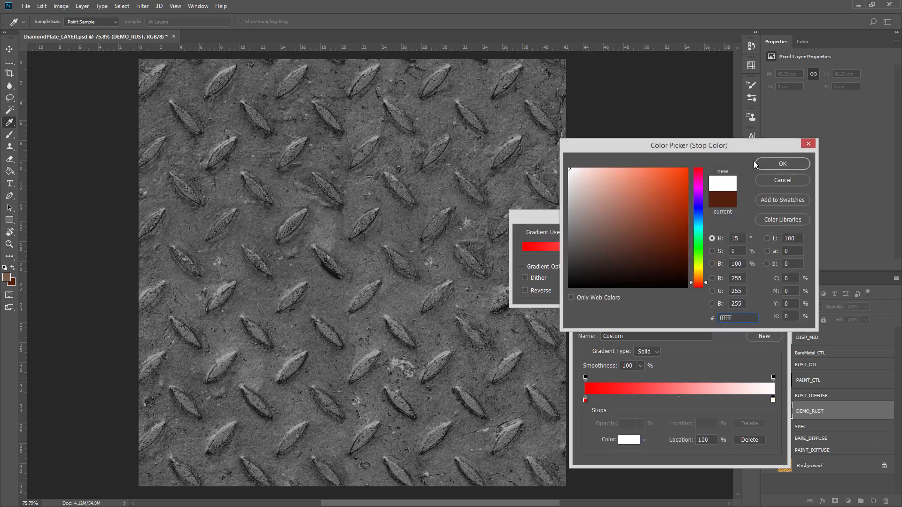
pyautogui.click(756, 163)
pyautogui.click(752, 247)
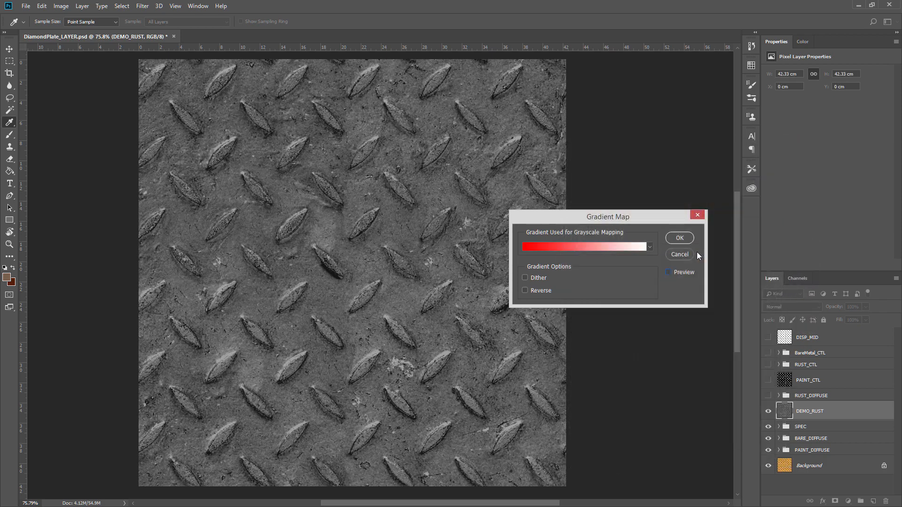
# Toggle the gradient map preview off and on to compare the red-to-white result with the original texture.
pyautogui.click(670, 274)
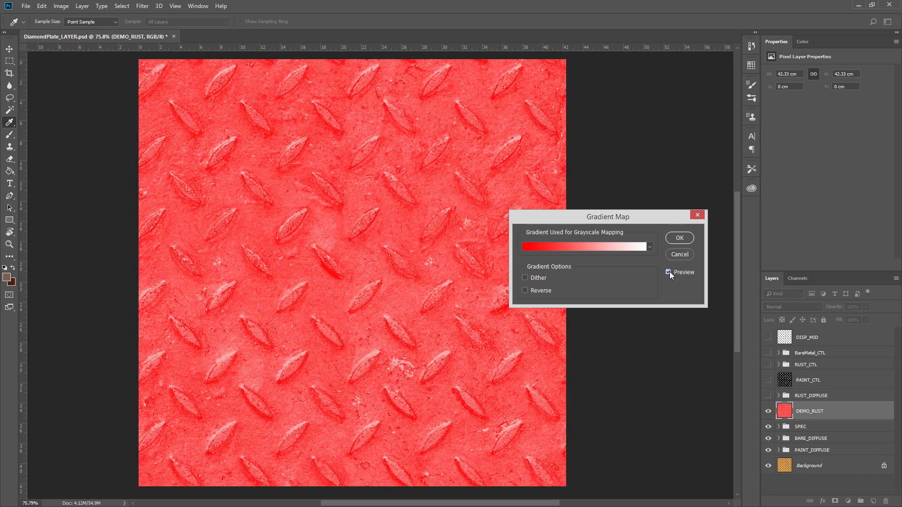
pyautogui.click(669, 271)
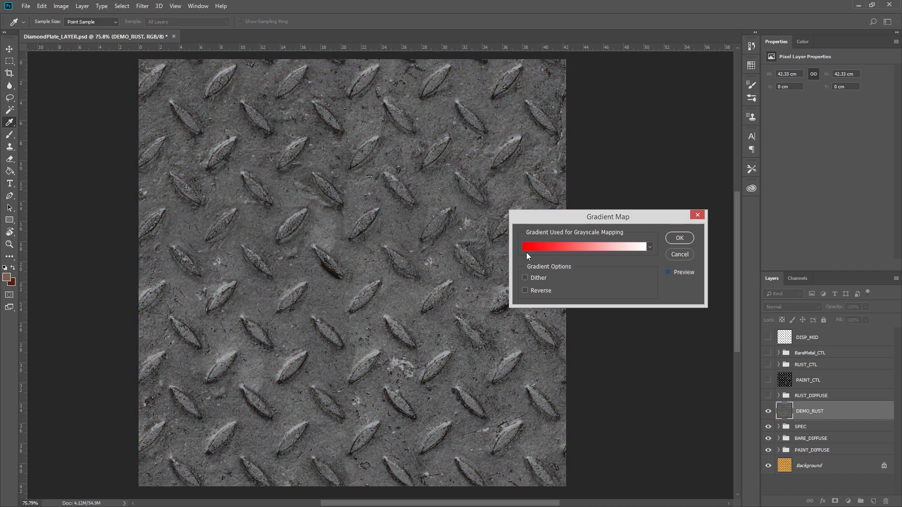
pyautogui.click(675, 272)
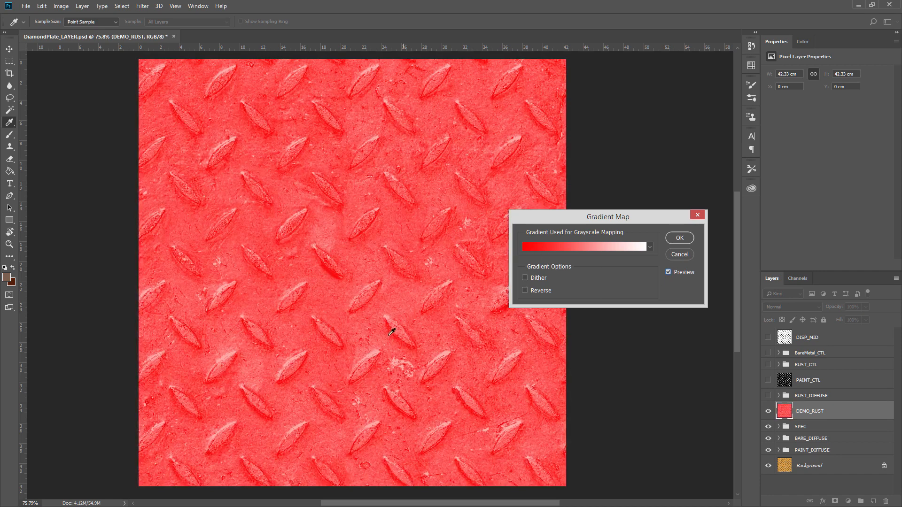
pyautogui.click(688, 273)
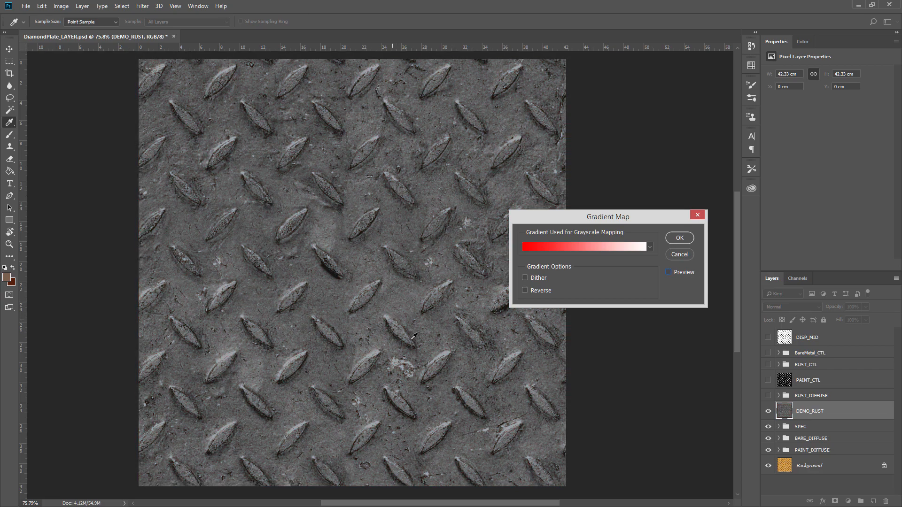
pyautogui.click(669, 272)
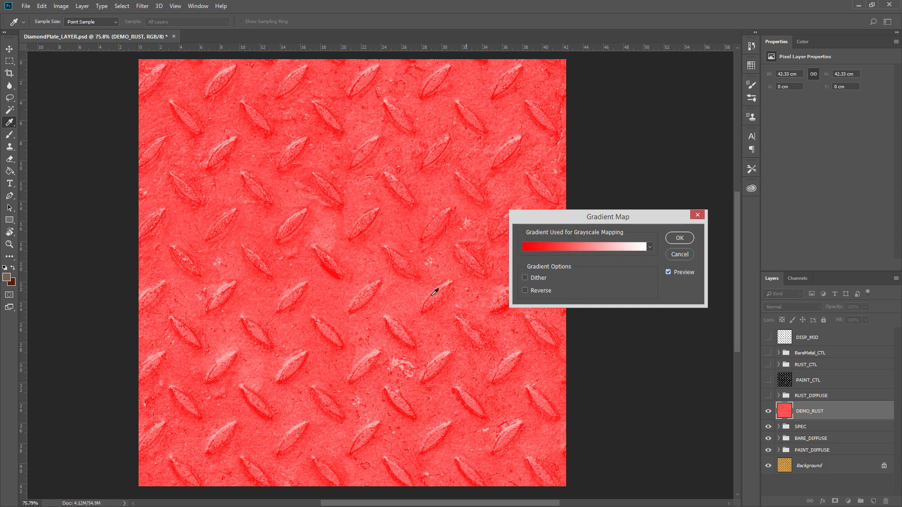
# Open the gradient editor, nudge the colour midpoint, and set the right colour stop to rust brown 794b1b.
pyautogui.click(586, 247)
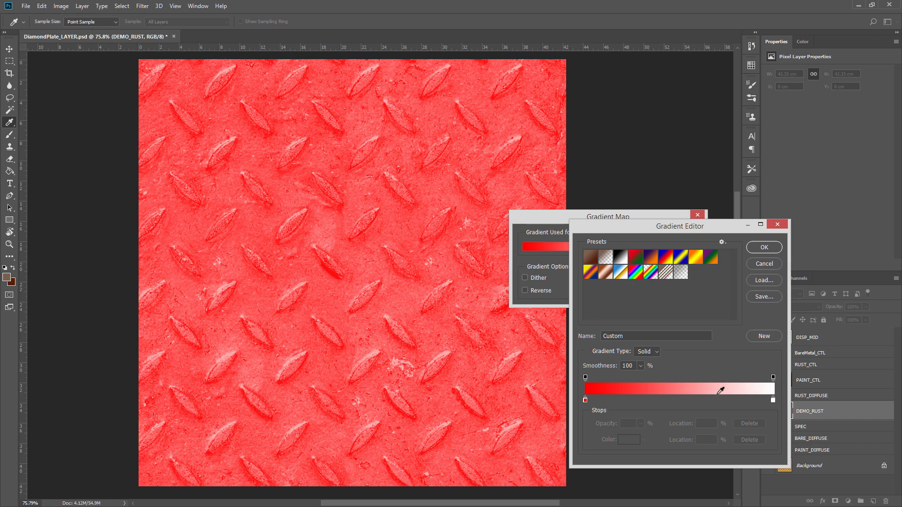
pyautogui.click(772, 401)
pyautogui.moveTo(772, 401); pyautogui.dragTo(773, 400)
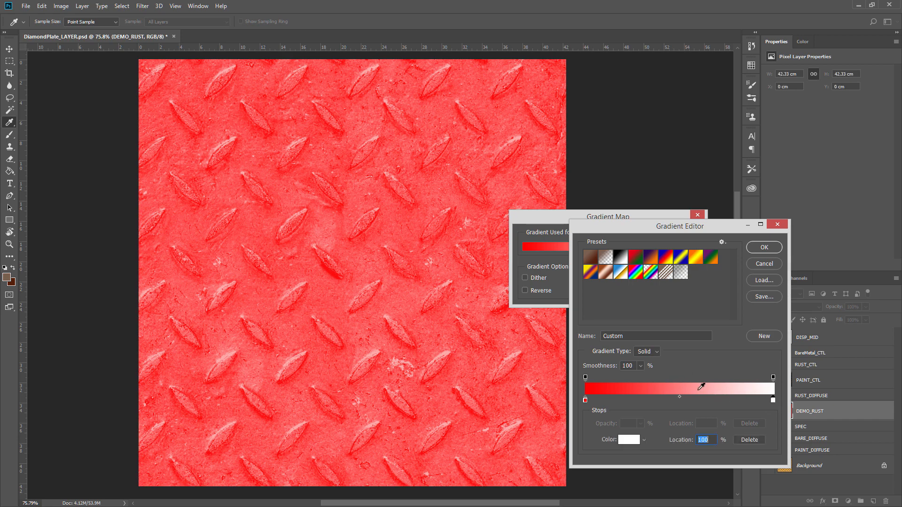
pyautogui.click(678, 390)
pyautogui.moveTo(679, 400)
pyautogui.mouseDown()
pyautogui.moveTo(706, 398)
pyautogui.moveTo(683, 400)
pyautogui.mouseUp()
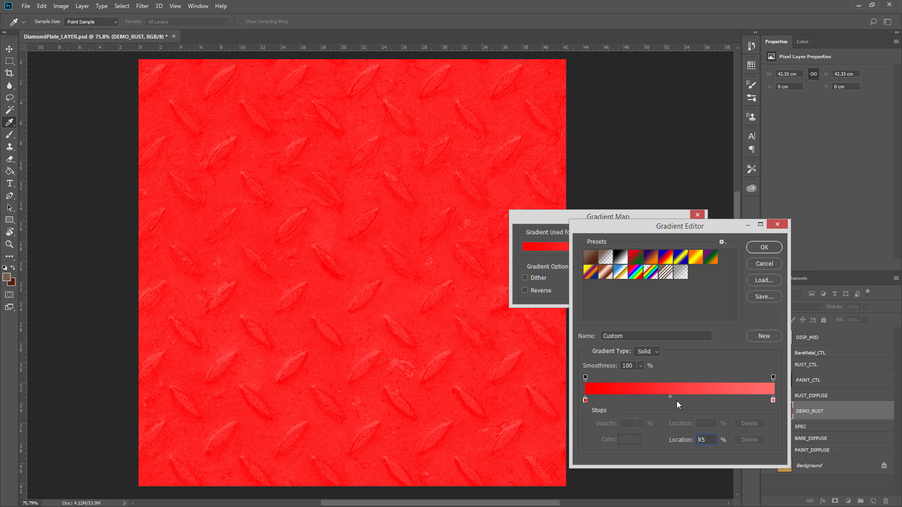
pyautogui.click(773, 400)
pyautogui.click(629, 439)
pyautogui.write('462929')
pyautogui.write('ffffff')
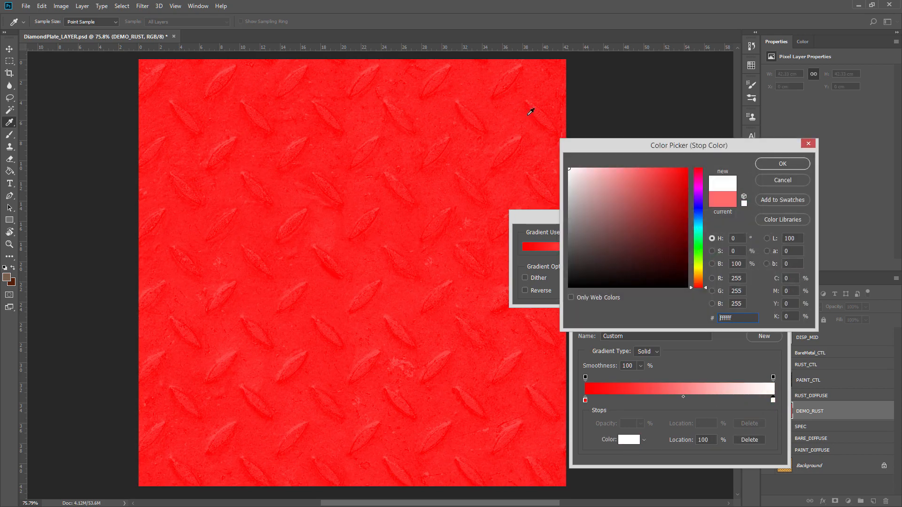
pyautogui.write('5e3408')
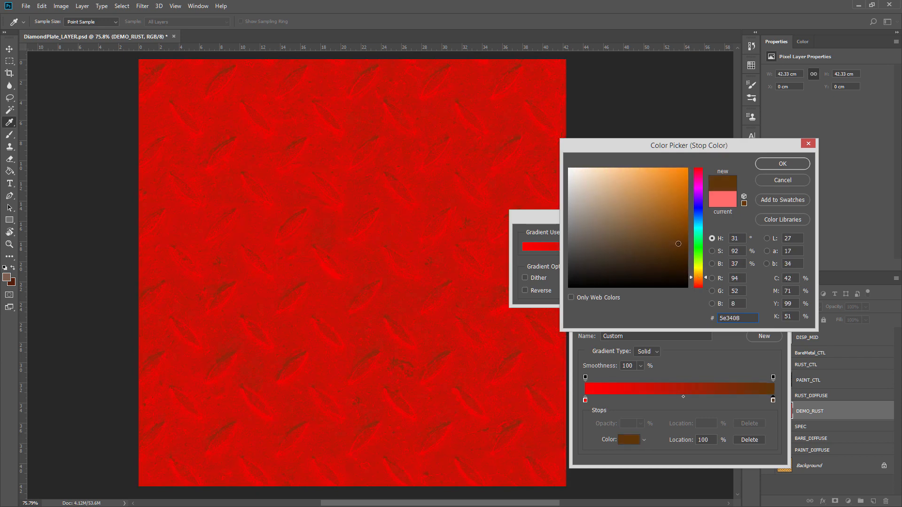
pyautogui.moveTo(677, 244); pyautogui.dragTo(666, 241)
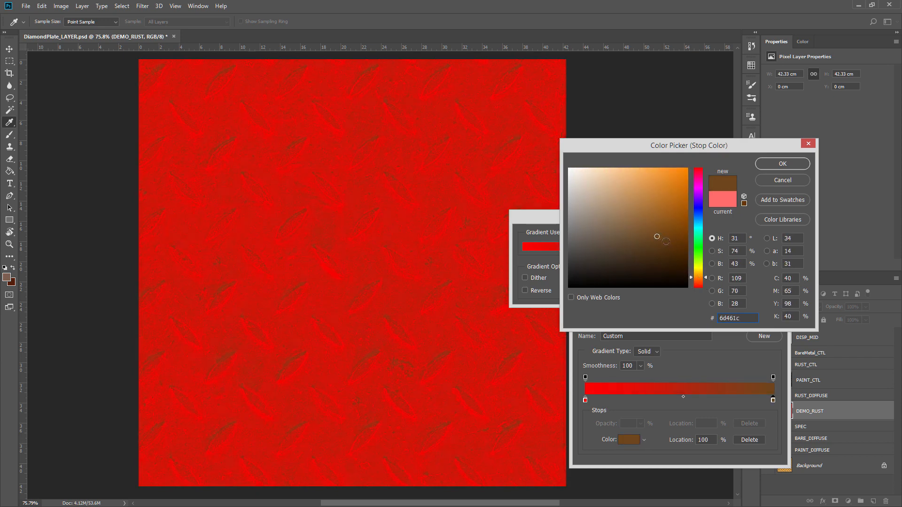
pyautogui.click(776, 164)
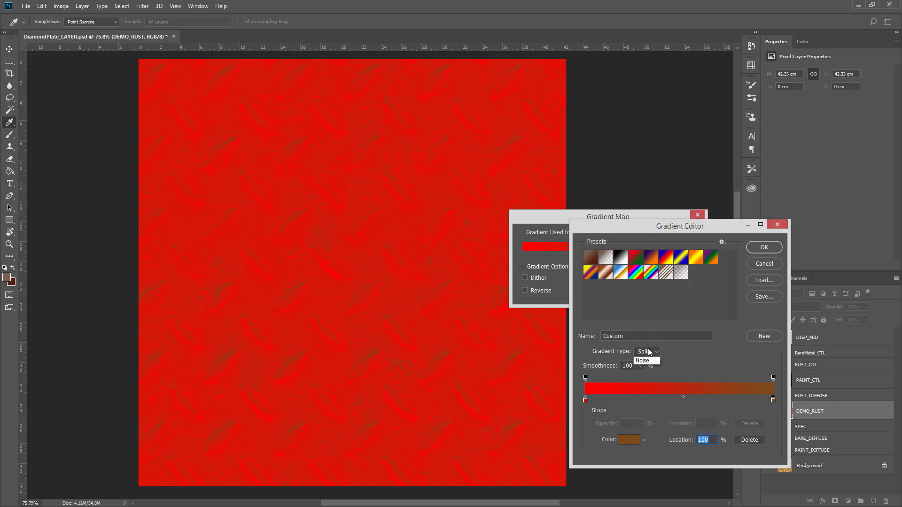
# Switch the gradient type to Noise and its colour model to HSB.
pyautogui.click(648, 367)
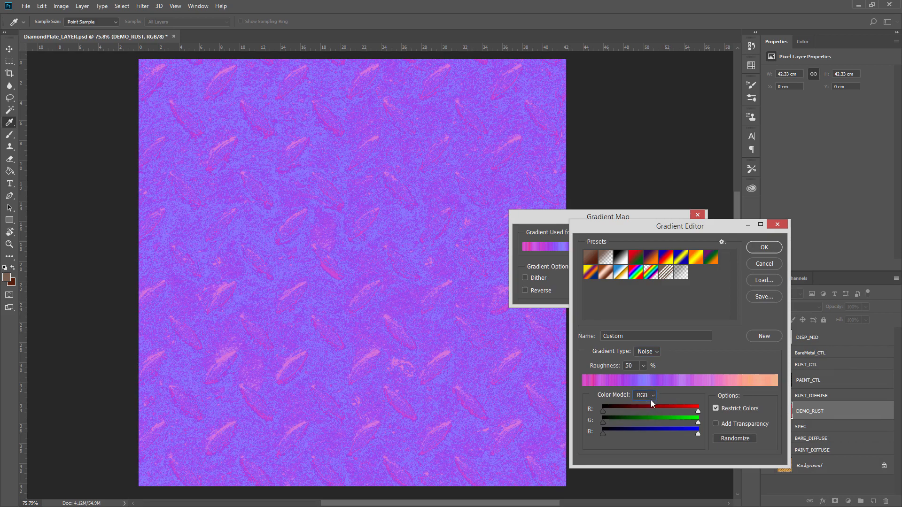
pyautogui.click(643, 395)
pyautogui.click(652, 420)
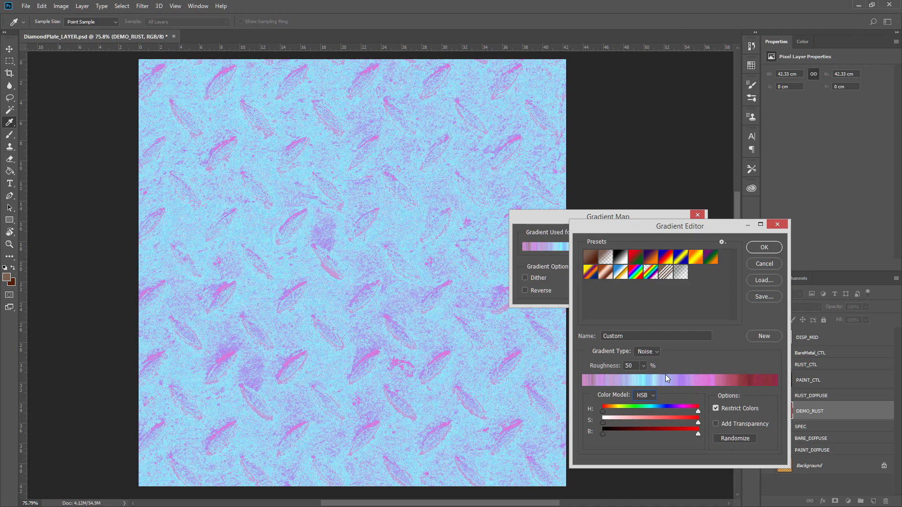
# Set the noise gradient's roughness to 53%, trying extreme roughness values and the RGB colour model on the way.
pyautogui.moveTo(609, 370); pyautogui.dragTo(573, 371)
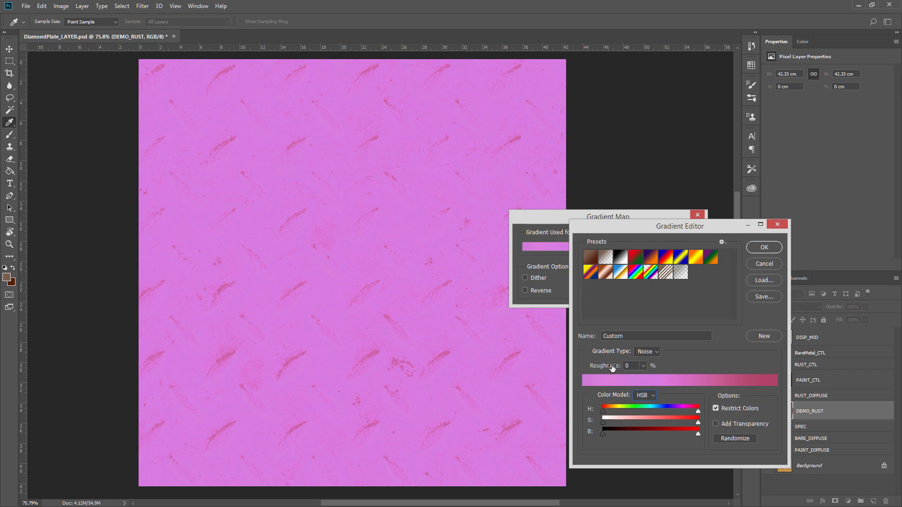
pyautogui.moveTo(603, 370); pyautogui.dragTo(708, 379)
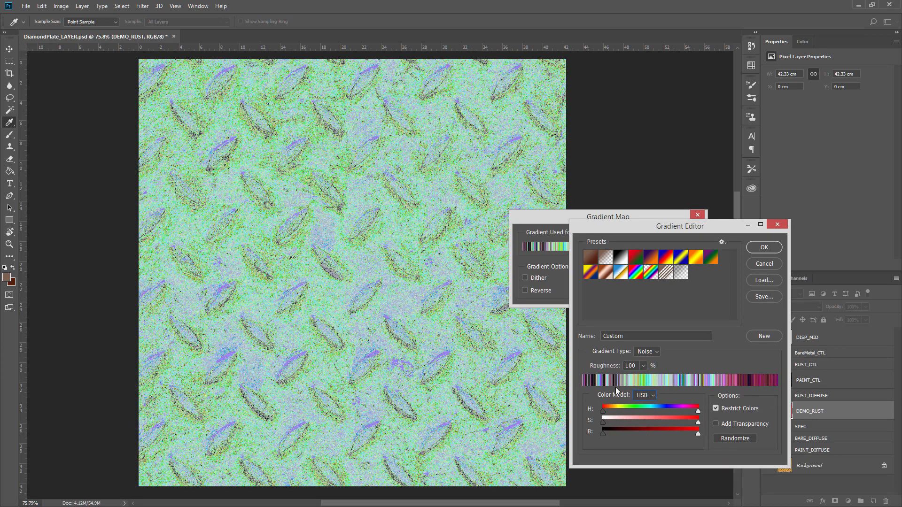
pyautogui.click(651, 398)
pyautogui.click(640, 402)
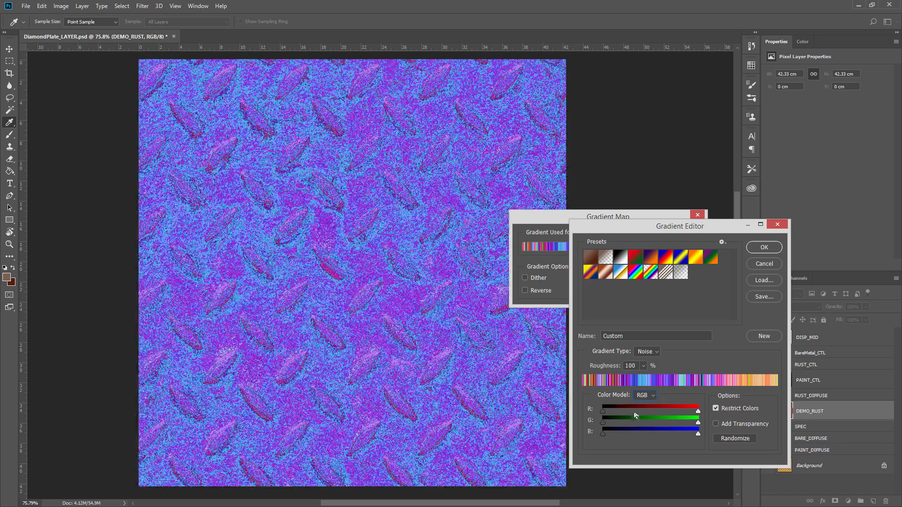
pyautogui.click(654, 396)
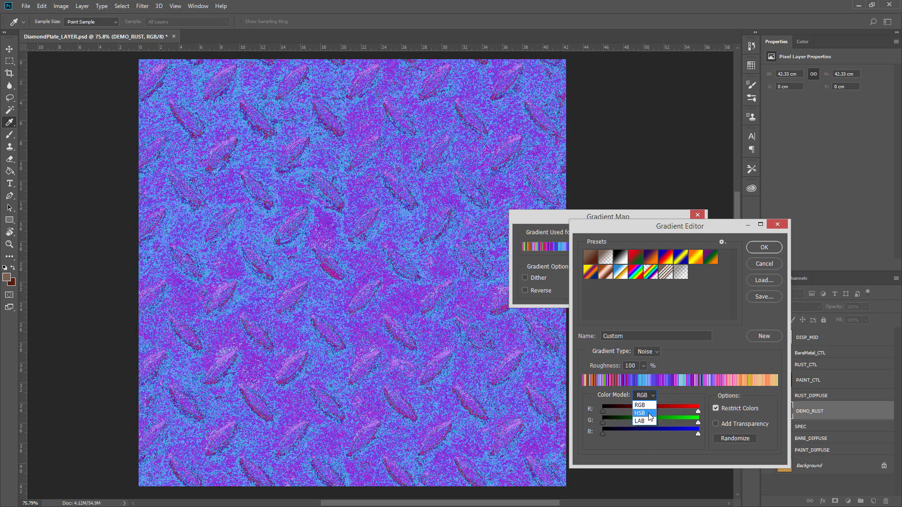
pyautogui.click(657, 413)
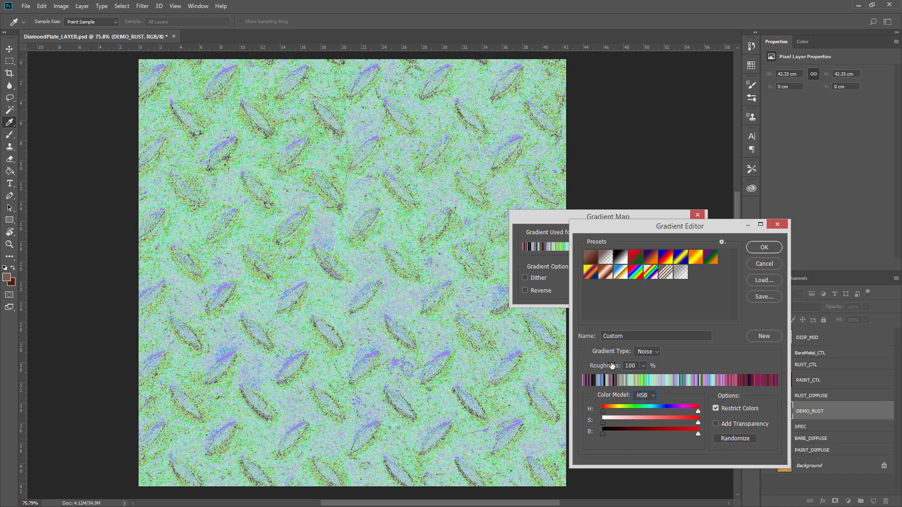
pyautogui.moveTo(604, 366); pyautogui.dragTo(591, 365)
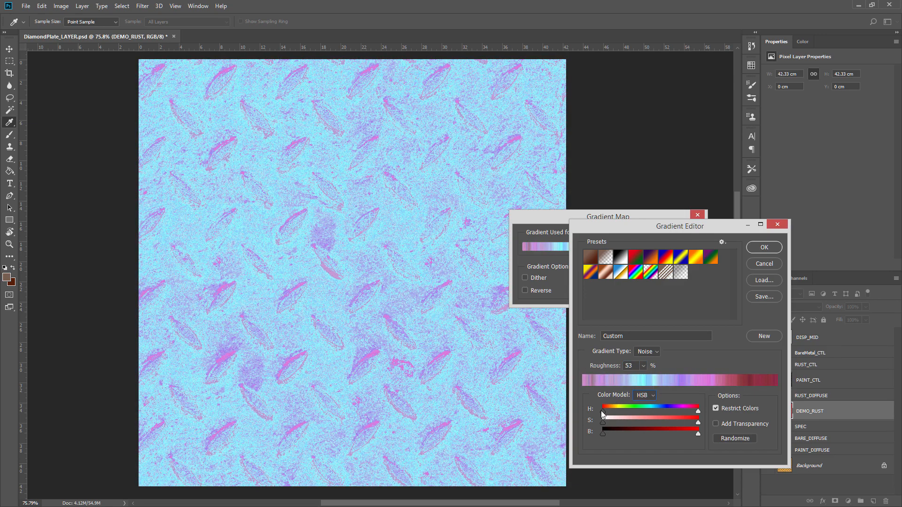
# Narrow the noise gradient's hue, saturation and brightness ranges with the HSB range sliders.
pyautogui.moveTo(602, 411)
pyautogui.mouseDown()
pyautogui.moveTo(683, 411)
pyautogui.moveTo(603, 411)
pyautogui.mouseUp()
pyautogui.moveTo(603, 414); pyautogui.dragTo(634, 412)
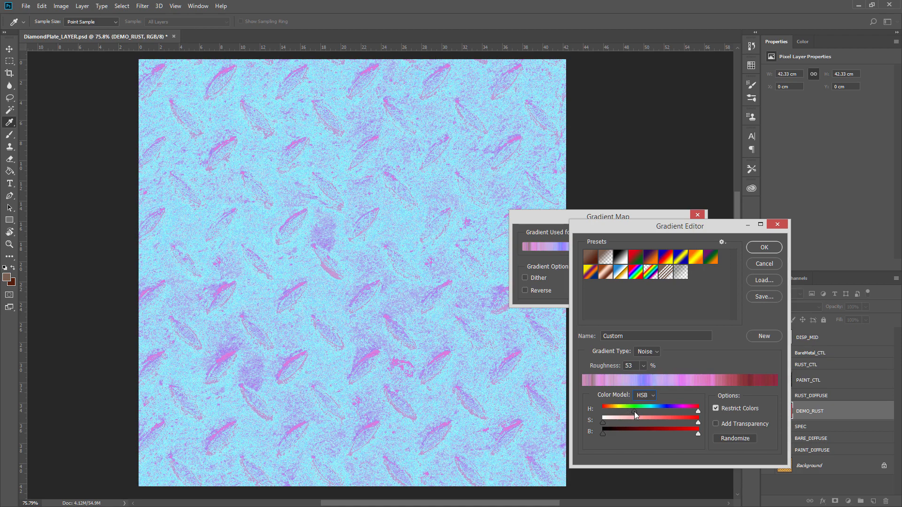
pyautogui.moveTo(699, 412); pyautogui.dragTo(656, 413)
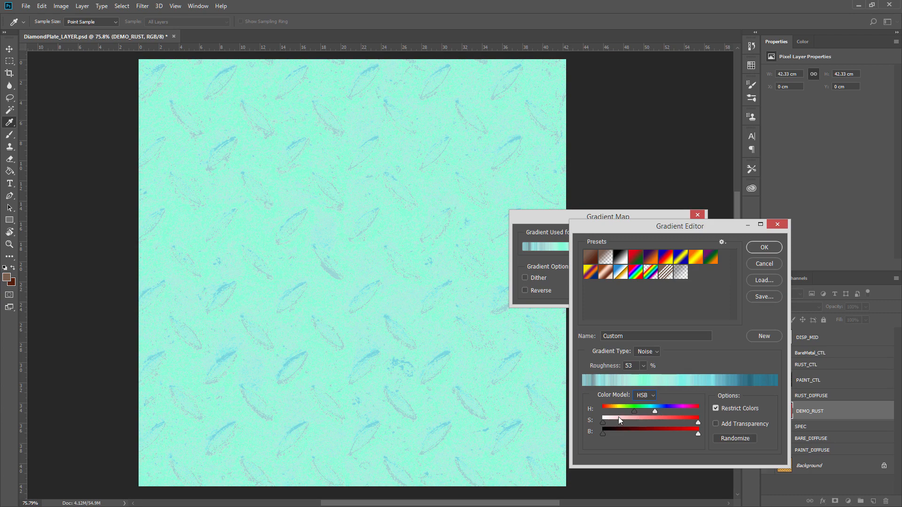
pyautogui.moveTo(602, 422); pyautogui.dragTo(684, 423)
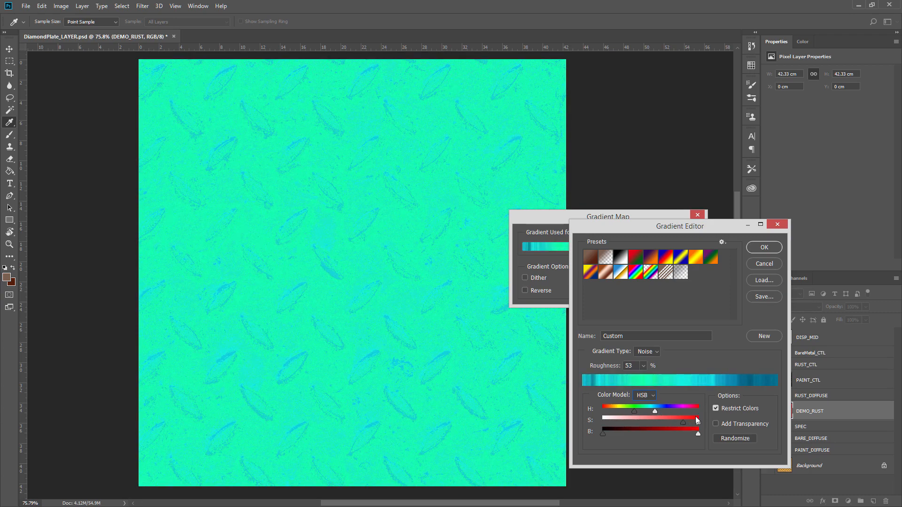
pyautogui.moveTo(698, 434); pyautogui.dragTo(621, 433)
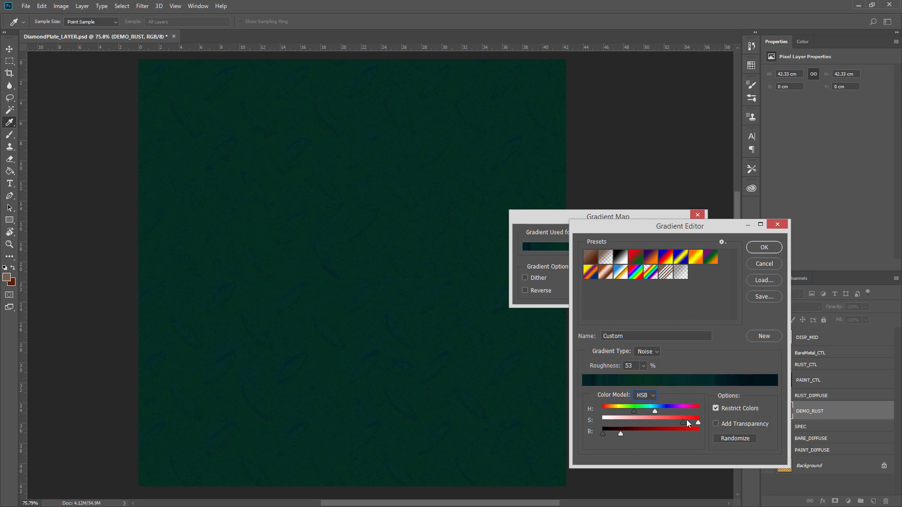
# Randomize the noise gradient, then shift the hue range lower and widen the brightness range.
pyautogui.click(735, 439)
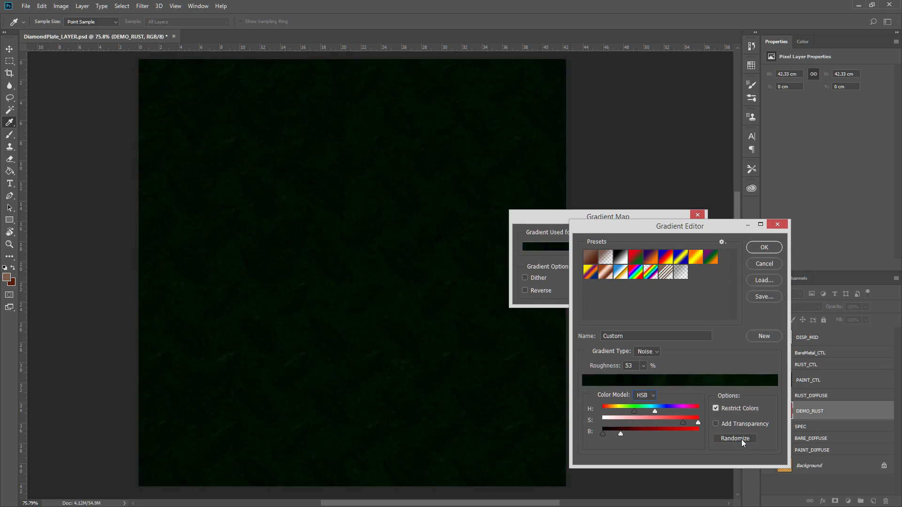
pyautogui.click(737, 439)
pyautogui.click(746, 438)
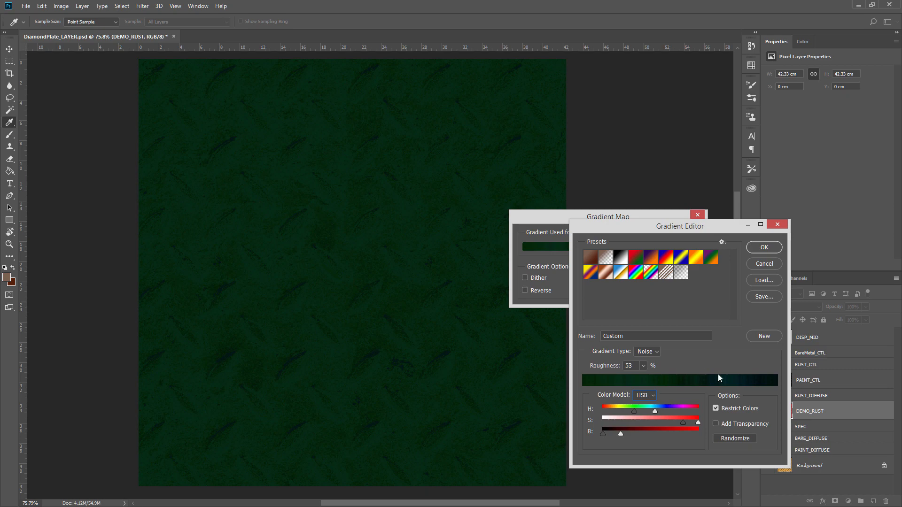
pyautogui.moveTo(633, 411)
pyautogui.mouseDown()
pyautogui.moveTo(603, 412)
pyautogui.moveTo(620, 411)
pyautogui.mouseUp()
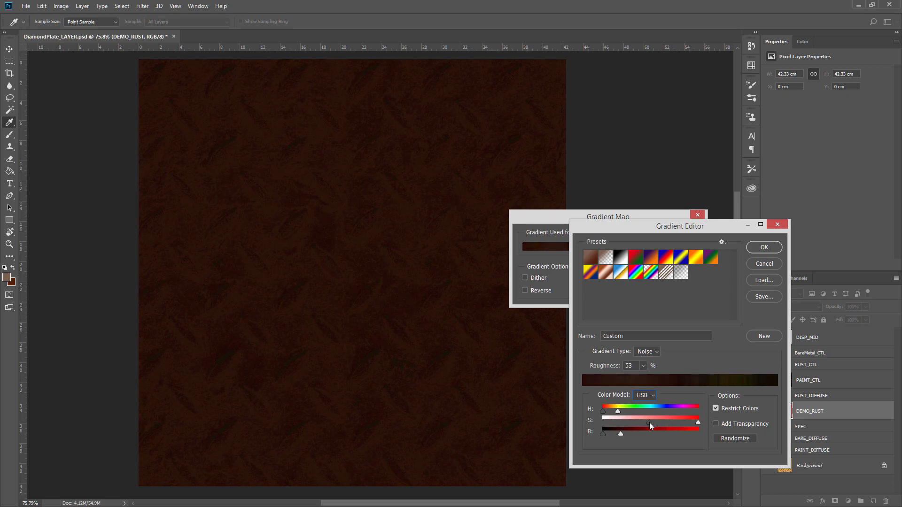
pyautogui.moveTo(620, 433); pyautogui.dragTo(633, 432)
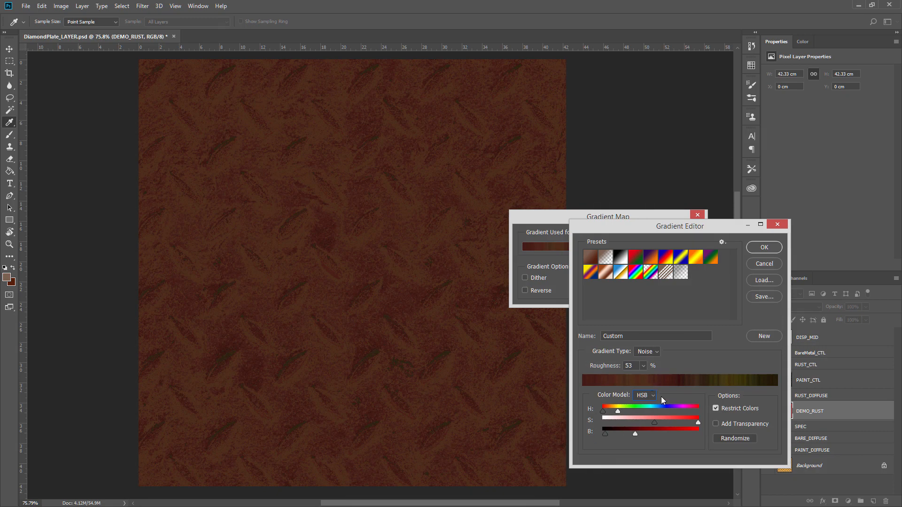
# Randomize the noise gradient repeatedly to find a rust-like brown and orange colour mix.
pyautogui.click(742, 441)
pyautogui.click(742, 440)
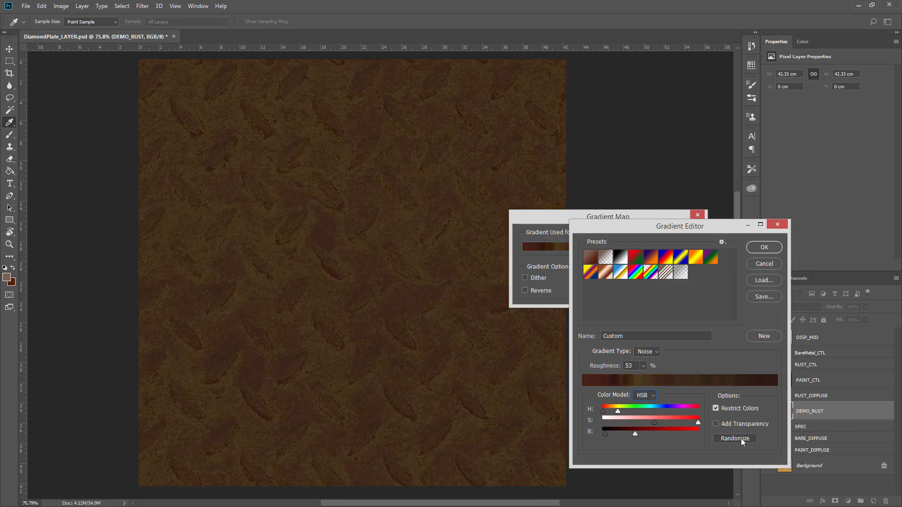
pyautogui.click(742, 440)
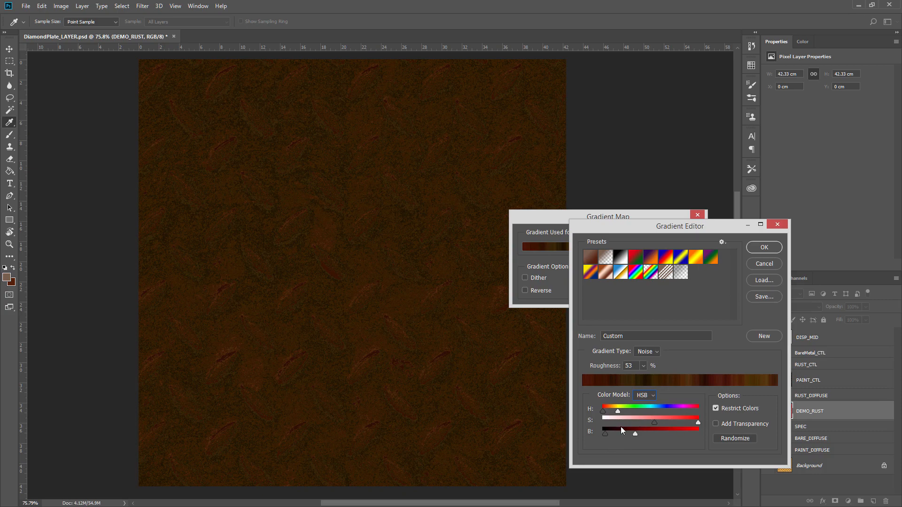
pyautogui.click(737, 437)
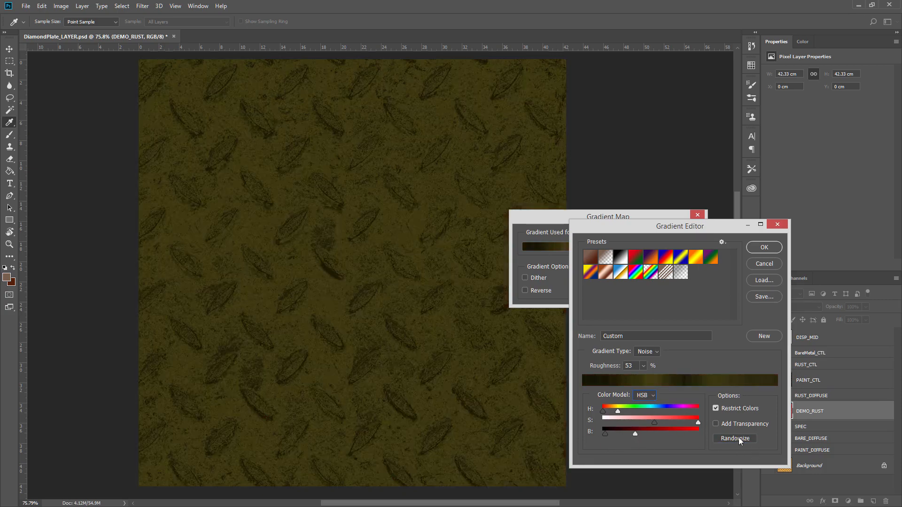
pyautogui.click(739, 438)
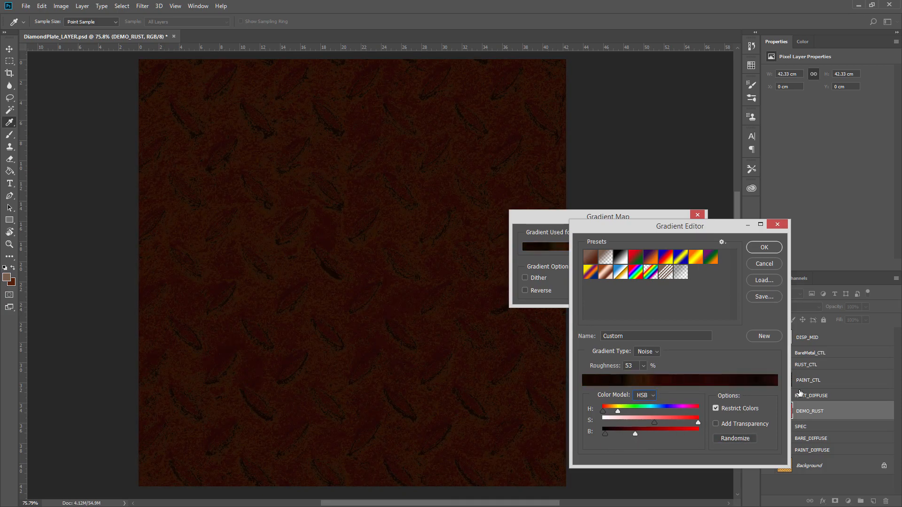
pyautogui.click(739, 437)
pyautogui.click(739, 438)
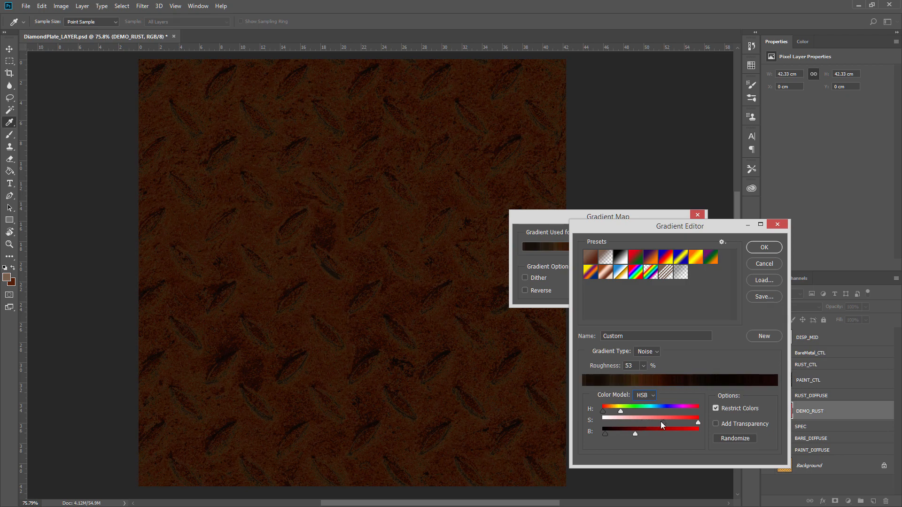
# Refine the saturation, brightness and hue range sliders to tune the rust colours.
pyautogui.moveTo(636, 422); pyautogui.dragTo(642, 422)
pyautogui.moveTo(698, 423); pyautogui.dragTo(689, 421)
pyautogui.moveTo(635, 433); pyautogui.dragTo(608, 434)
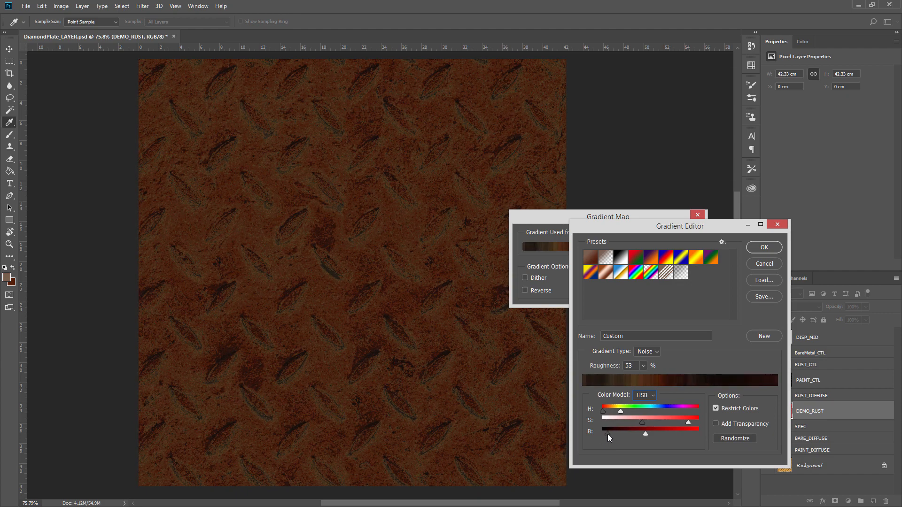
pyautogui.moveTo(688, 422); pyautogui.dragTo(683, 422)
pyautogui.moveTo(620, 411); pyautogui.dragTo(616, 411)
# Randomize the noise gradient several more times and fine-tune the hue and brightness ranges for a dark rust look.
pyautogui.click(746, 438)
pyautogui.click(747, 439)
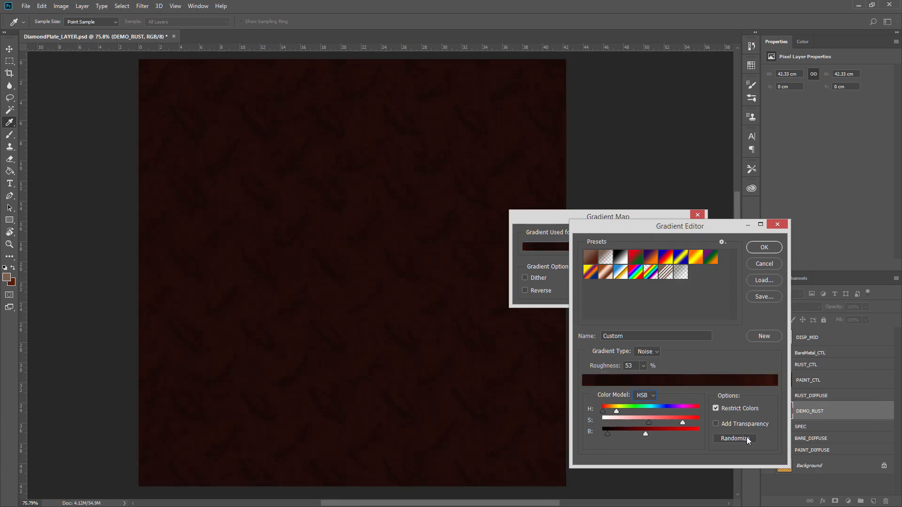
pyautogui.click(748, 439)
pyautogui.click(748, 439)
pyautogui.click(747, 439)
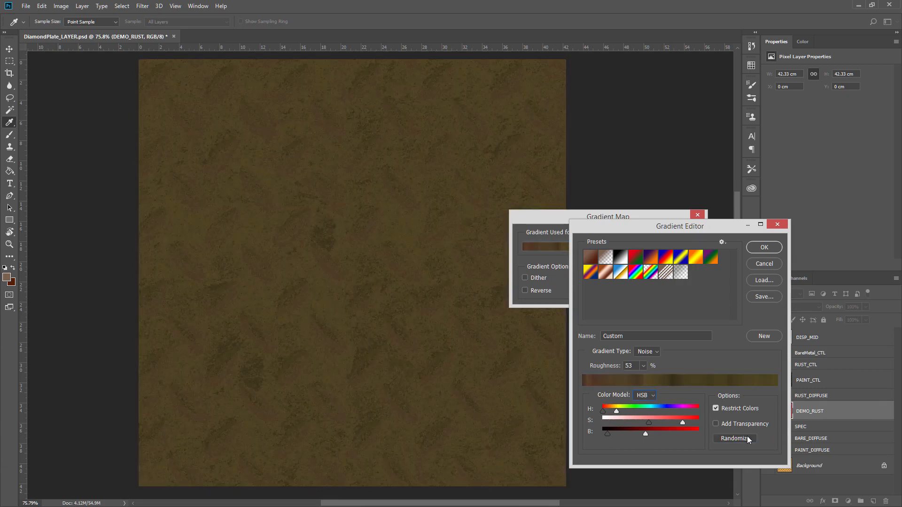
pyautogui.click(747, 439)
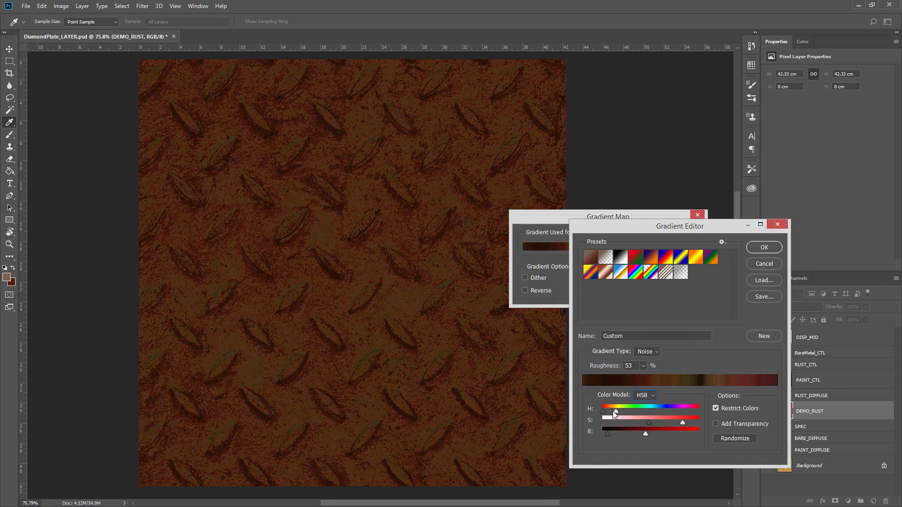
pyautogui.moveTo(614, 412); pyautogui.dragTo(641, 435)
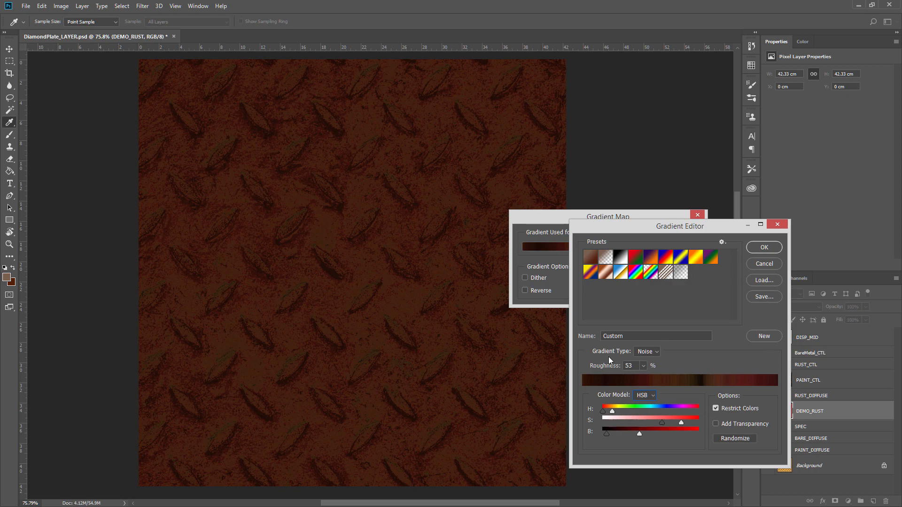
# Adjust the noise gradient's roughness and accept the custom gradient.
pyautogui.moveTo(610, 362)
pyautogui.mouseDown()
pyautogui.moveTo(585, 368)
pyautogui.moveTo(744, 372)
pyautogui.moveTo(657, 370)
pyautogui.moveTo(678, 371)
pyautogui.mouseUp()
pyautogui.press('Tab')
pyautogui.moveTo(606, 363); pyautogui.dragTo(604, 364)
pyautogui.click(764, 247)
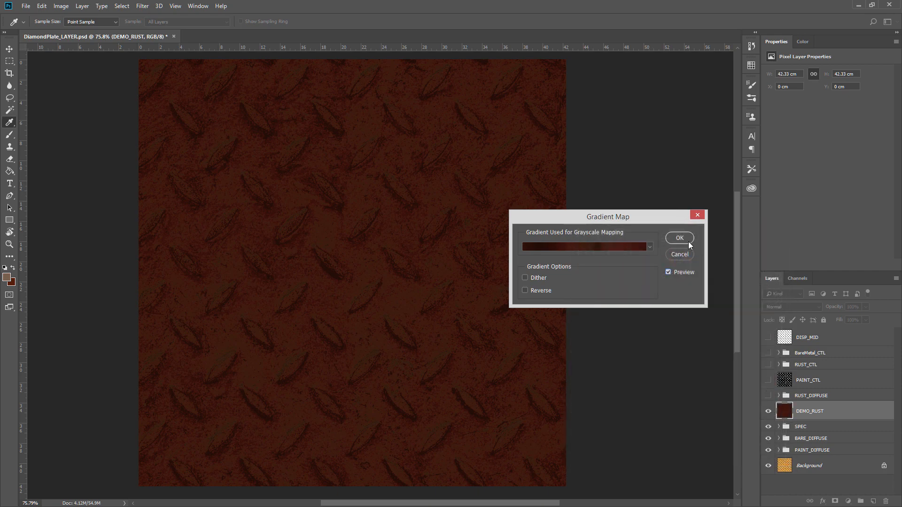
# Toggle the preview plus the Dither and Reverse options, then apply the gradient map to DEMO_RUST.
pyautogui.click(669, 272)
pyautogui.click(669, 272)
pyautogui.click(539, 278)
pyautogui.click(537, 291)
pyautogui.click(536, 291)
pyautogui.click(680, 238)
# Compare the demo rust against the RUST_DIFFUSE group, then delete the DEMO_RUST layer.
pyautogui.press('z')
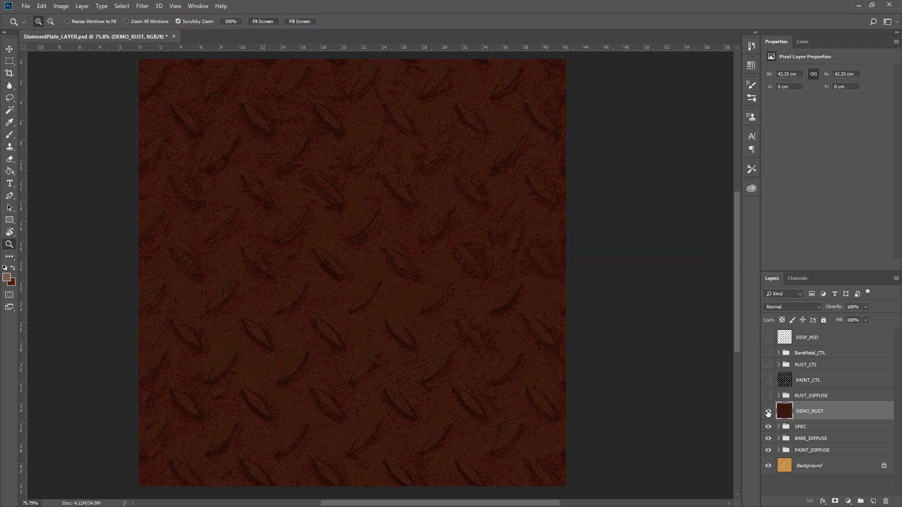
pyautogui.click(768, 395)
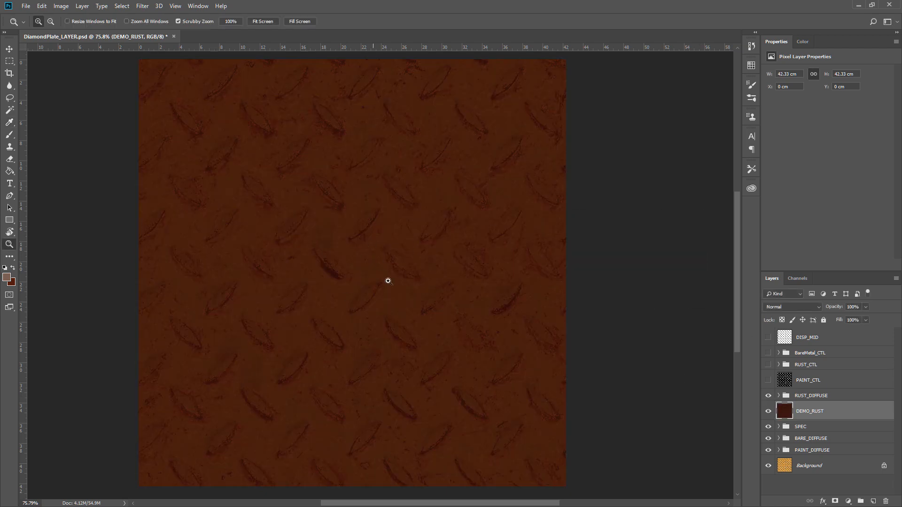
pyautogui.moveTo(417, 341); pyautogui.dragTo(443, 306)
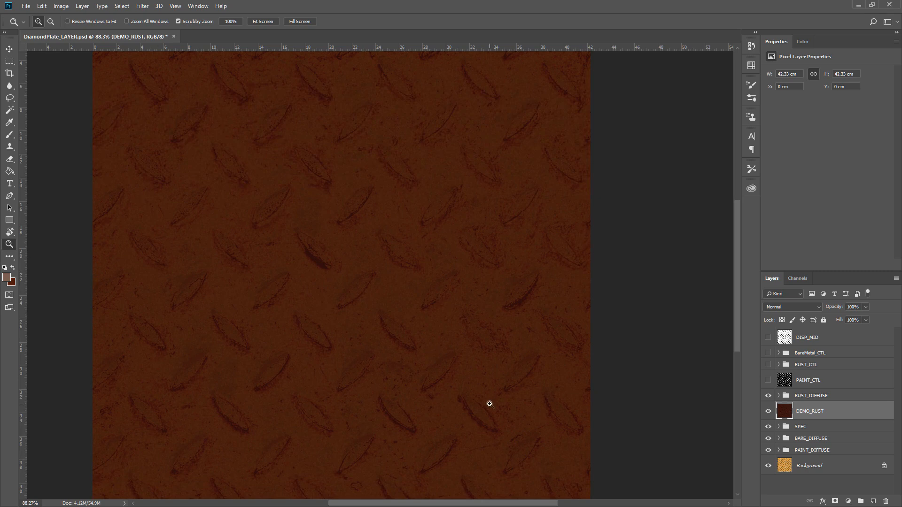
pyautogui.click(769, 396)
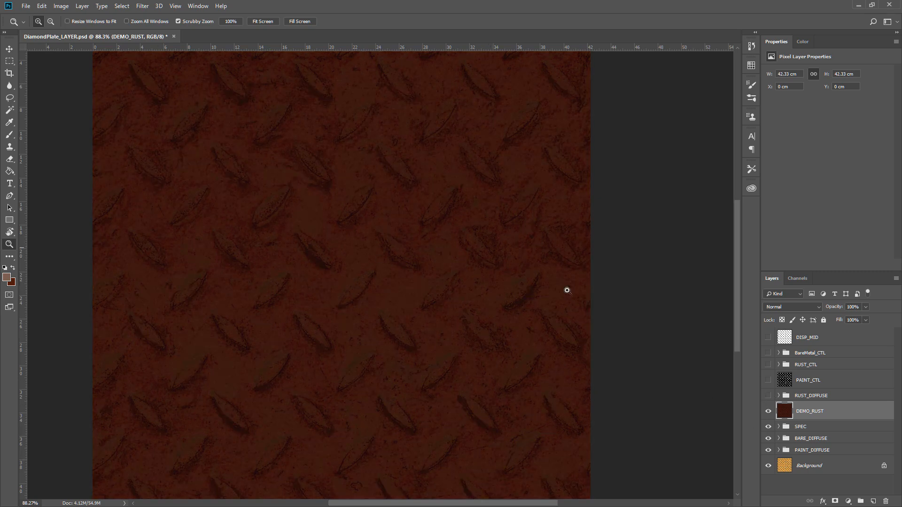
pyautogui.click(885, 500)
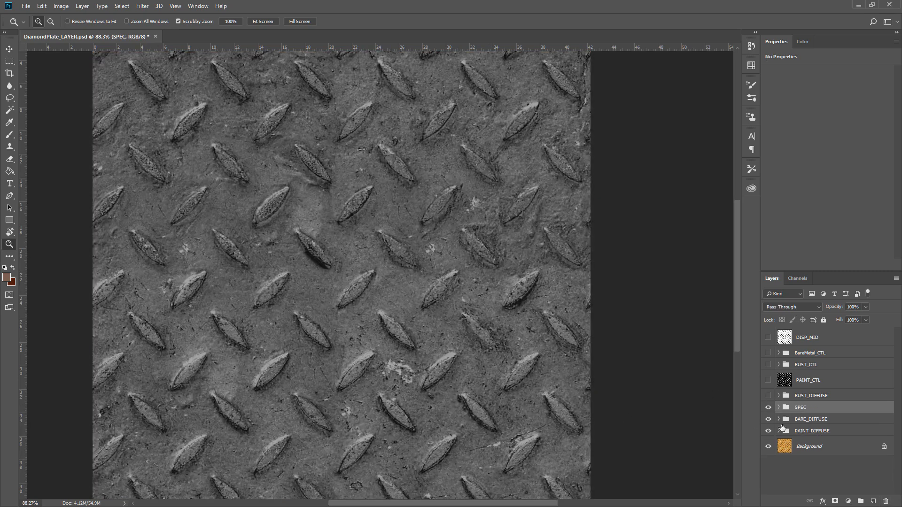
# Toggle the RUST_DIFFUSE, PAINT_CTL, SPEC, BARE_DIFFUSE and PAINT_DIFFUSE layers to review each texture map.
pyautogui.click(769, 396)
pyautogui.moveTo(417, 310); pyautogui.dragTo(409, 310)
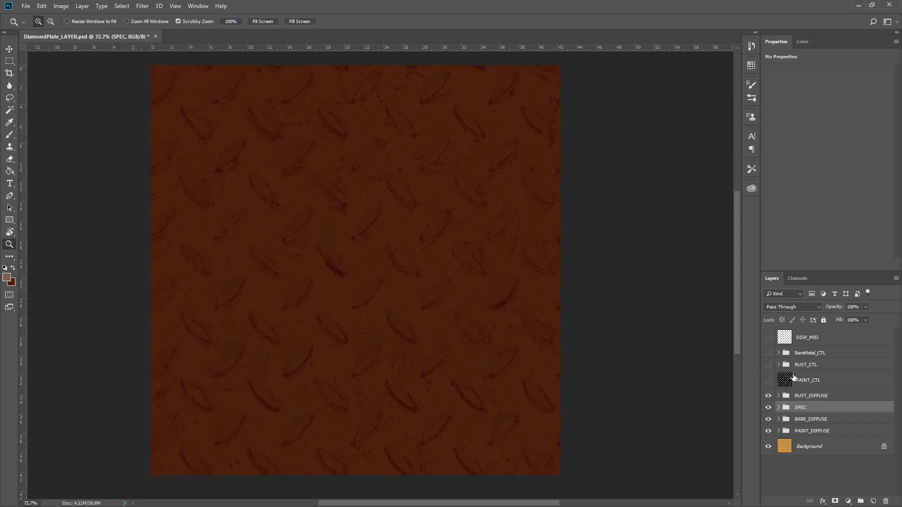
pyautogui.click(769, 380)
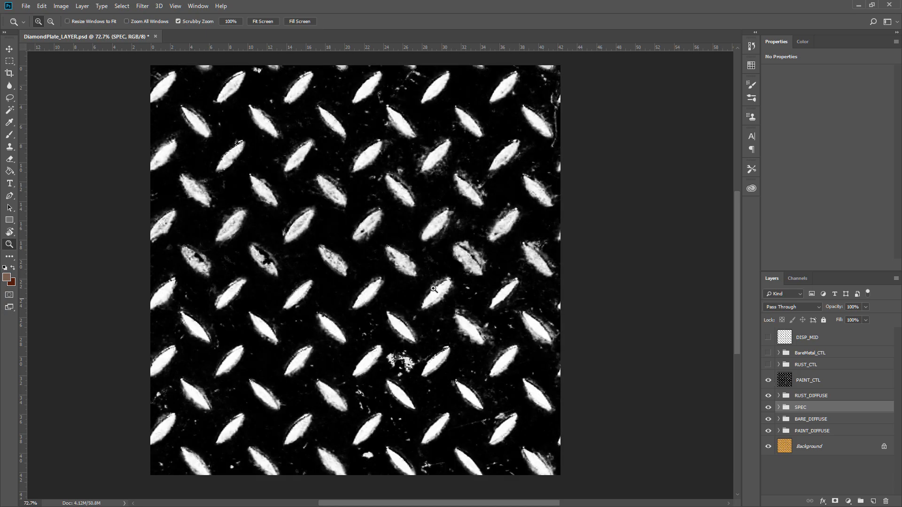
pyautogui.click(769, 380)
pyautogui.moveTo(768, 431); pyautogui.dragTo(769, 396)
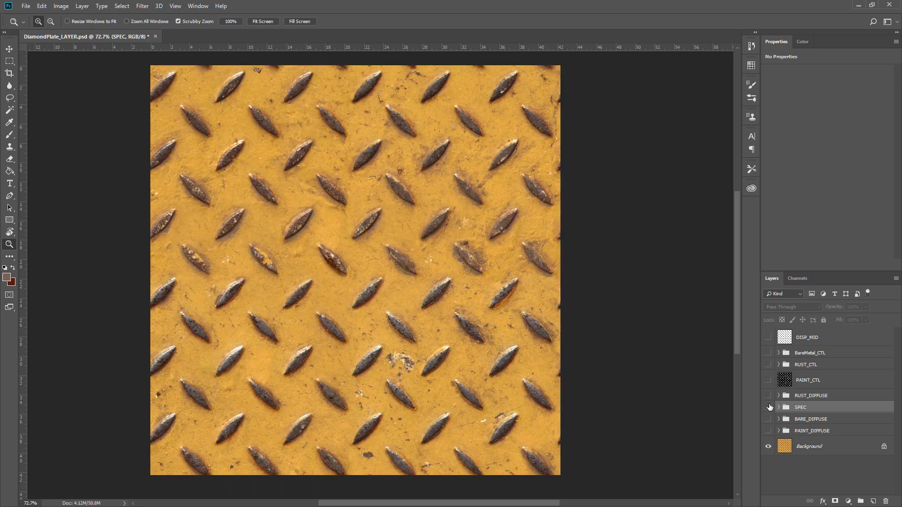
pyautogui.click(769, 431)
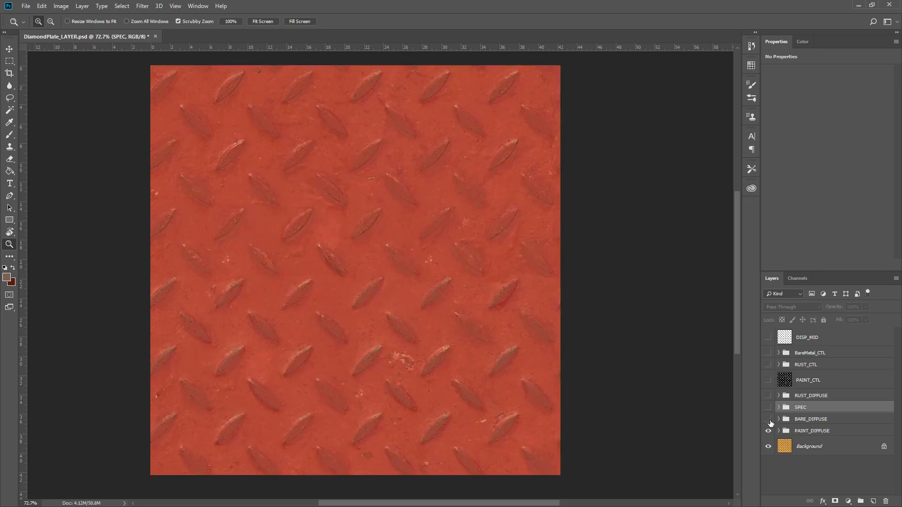
pyautogui.click(769, 419)
pyautogui.click(769, 407)
pyautogui.click(768, 396)
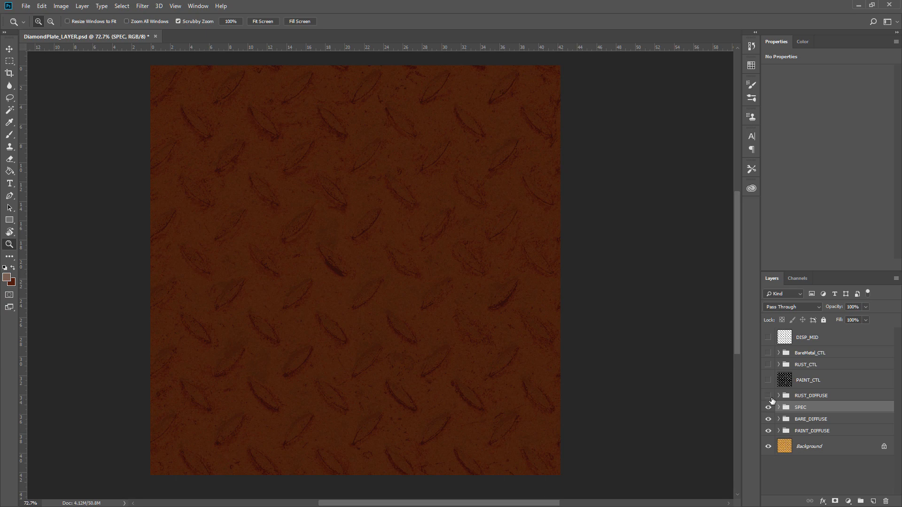
pyautogui.moveTo(770, 397); pyautogui.dragTo(759, 430)
pyautogui.moveTo(380, 278); pyautogui.dragTo(423, 284)
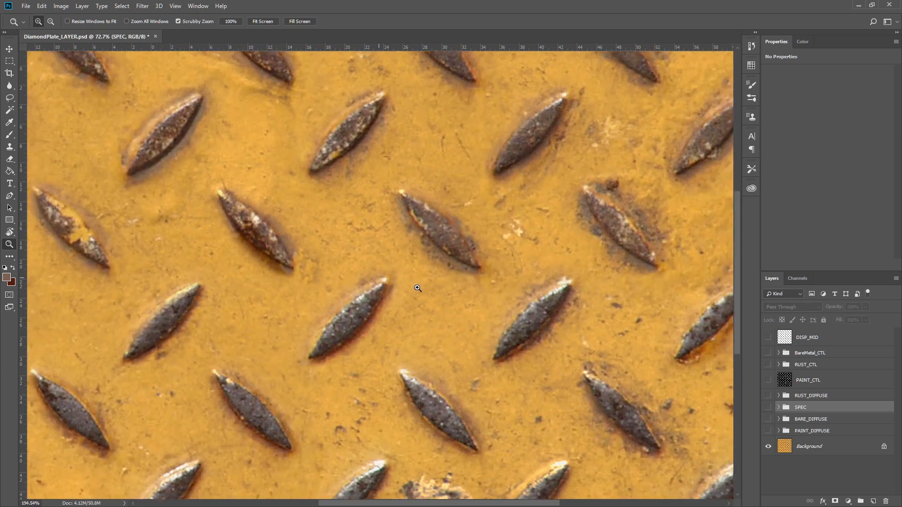
# Select the rivet highlights with Color Range at fuzziness 106.
pyautogui.click(121, 7)
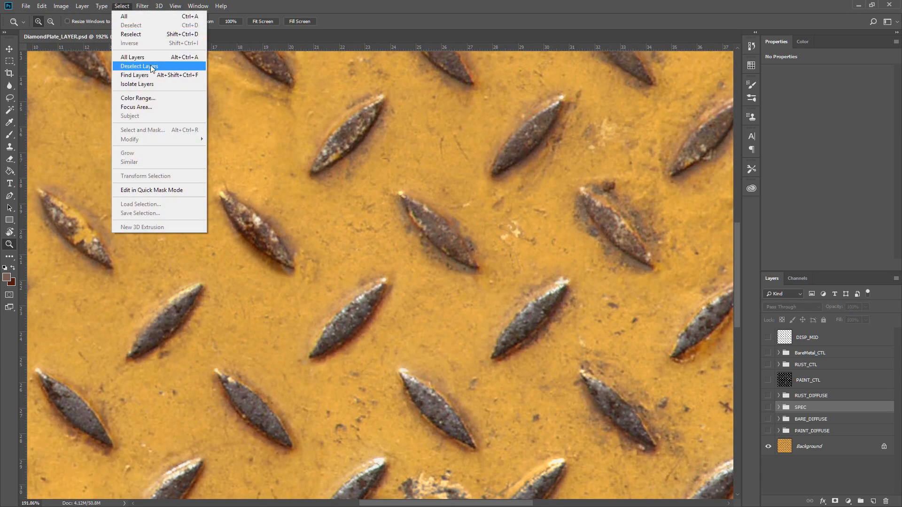
pyautogui.click(160, 96)
pyautogui.click(454, 237)
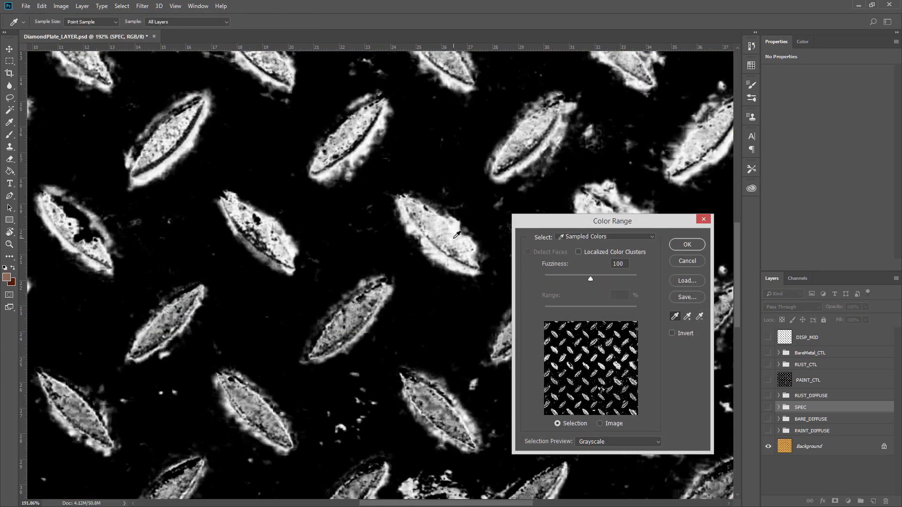
pyautogui.moveTo(602, 280)
pyautogui.mouseDown()
pyautogui.moveTo(616, 275)
pyautogui.moveTo(594, 274)
pyautogui.mouseUp()
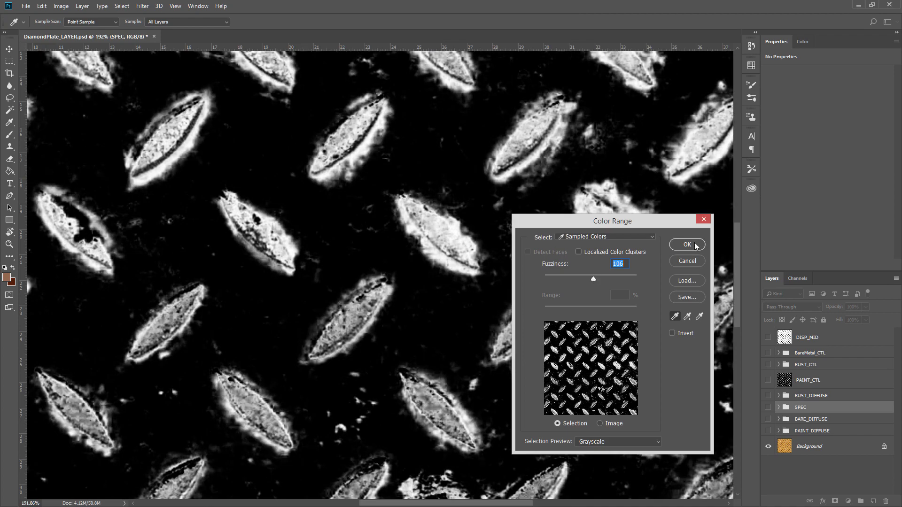
pyautogui.click(687, 244)
# Make the Background layer active and clear the selection.
pyautogui.press('z')
pyautogui.keyDown('alt'); pyautogui.click(487, 238); pyautogui.keyUp('alt')
pyautogui.moveTo(487, 238); pyautogui.dragTo(492, 264)
pyautogui.click(787, 450)
pyautogui.hotkey('ctrl', 'd')
# Select the rivets on the Background layer with Color Range using a lower fuzziness.
pyautogui.click(140, 7)
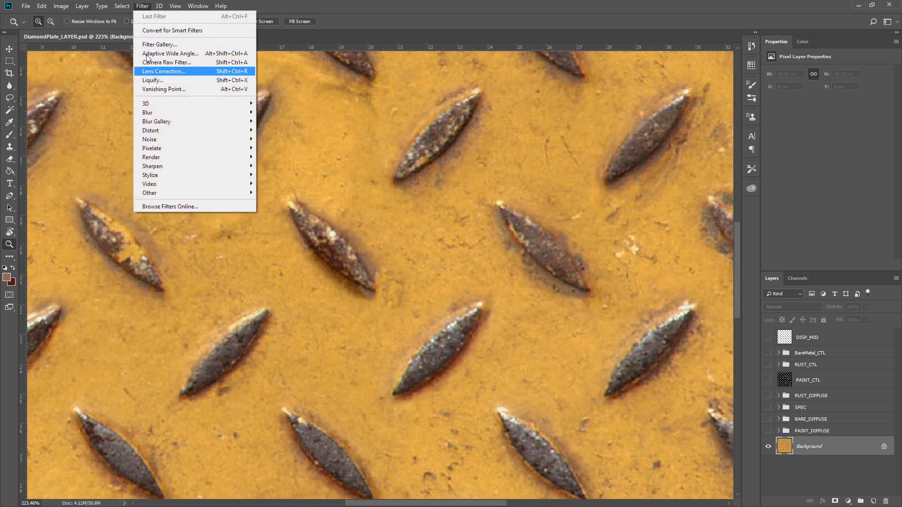
pyautogui.moveTo(123, 7)
pyautogui.click(155, 98)
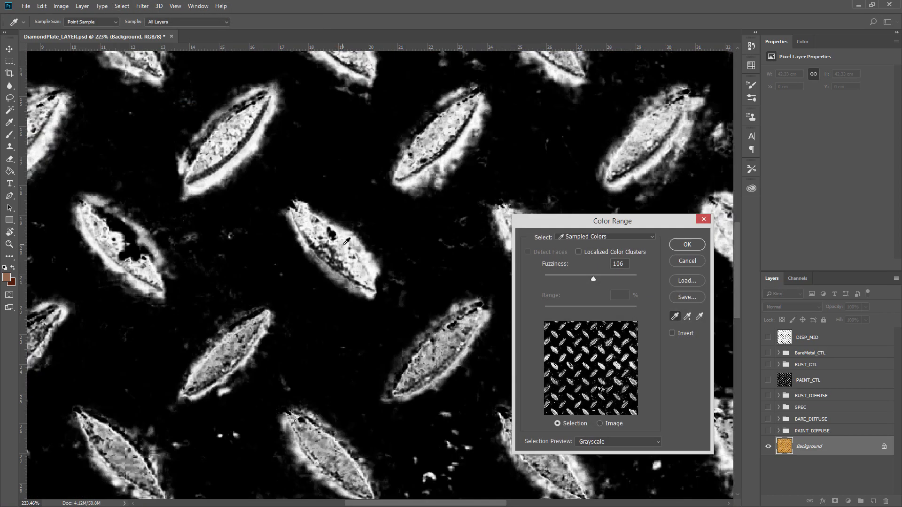
pyautogui.moveTo(594, 280); pyautogui.dragTo(536, 264)
pyautogui.click(683, 245)
pyautogui.moveTo(472, 271); pyautogui.dragTo(315, 288)
# Add a new layer above PAINT_CTL and fill the rivet selection on it with white.
pyautogui.click(829, 380)
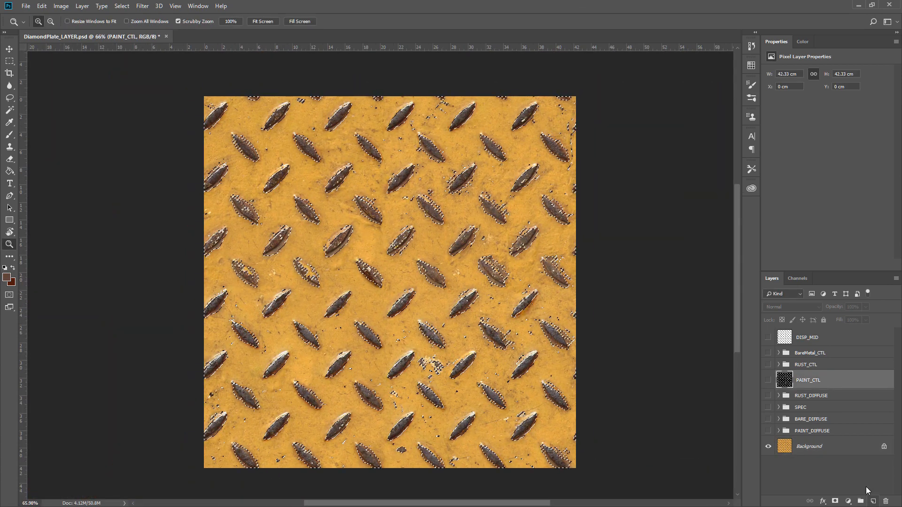
pyautogui.click(873, 501)
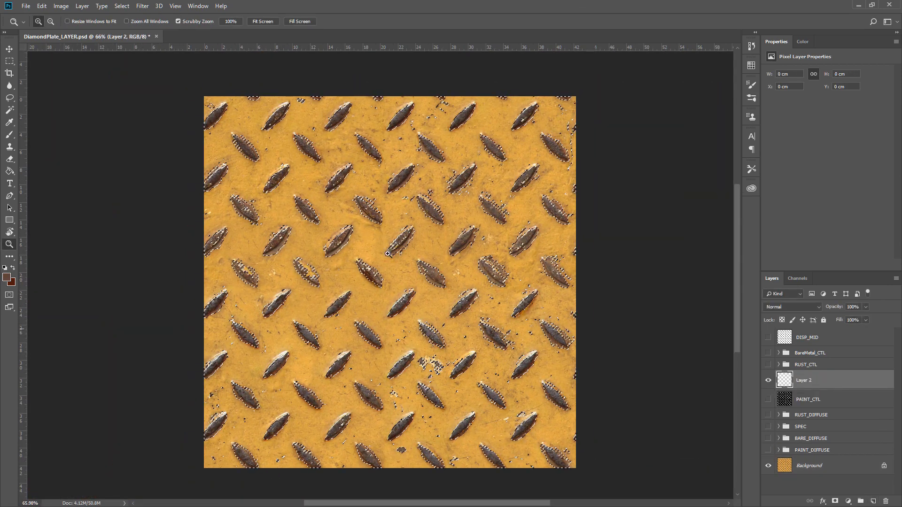
pyautogui.click(9, 171)
pyautogui.click(803, 43)
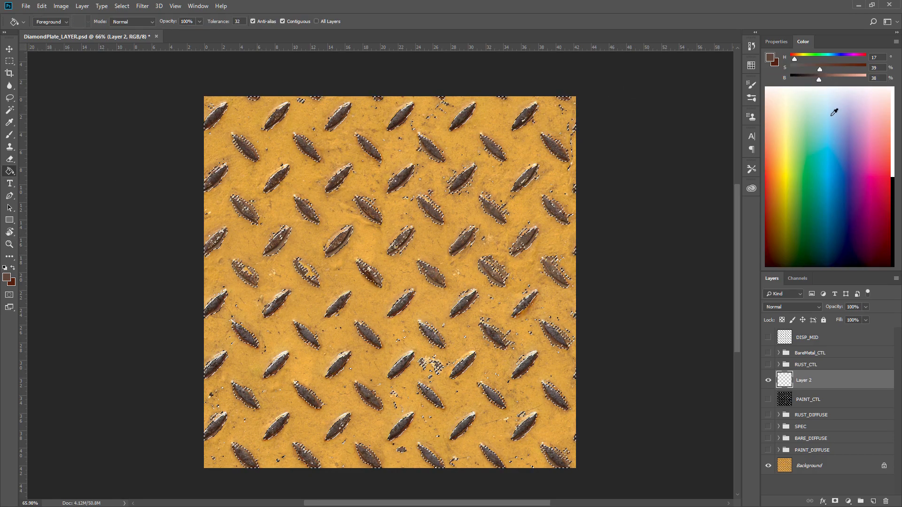
pyautogui.moveTo(819, 79)
pyautogui.mouseDown()
pyautogui.moveTo(787, 80)
pyautogui.moveTo(868, 78)
pyautogui.moveTo(789, 68)
pyautogui.mouseUp()
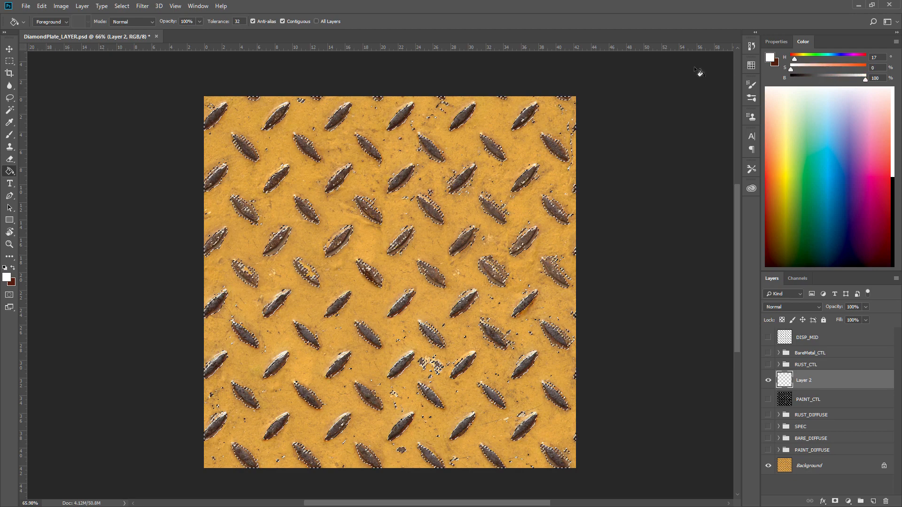
pyautogui.click(431, 205)
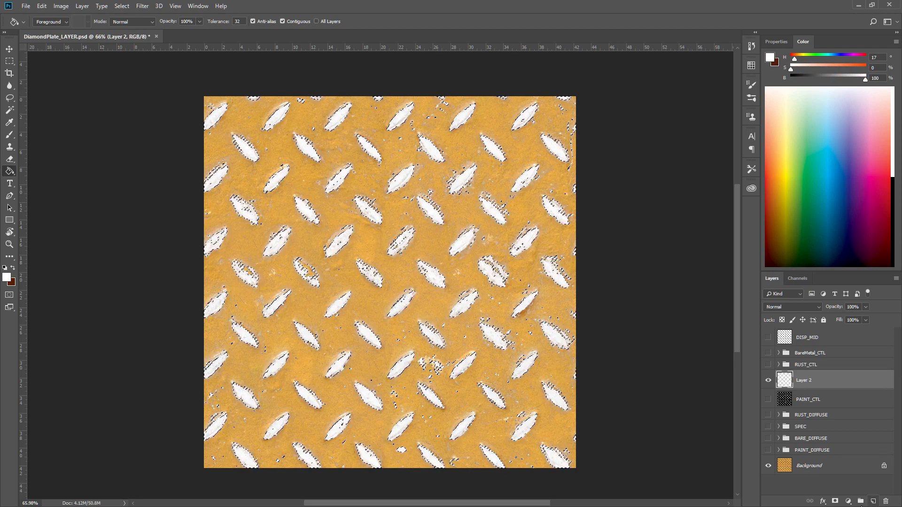
# Create another new layer, clear the selection and move the new layer beneath Layer 2.
pyautogui.click(873, 502)
pyautogui.hotkey('ctrl', 'd')
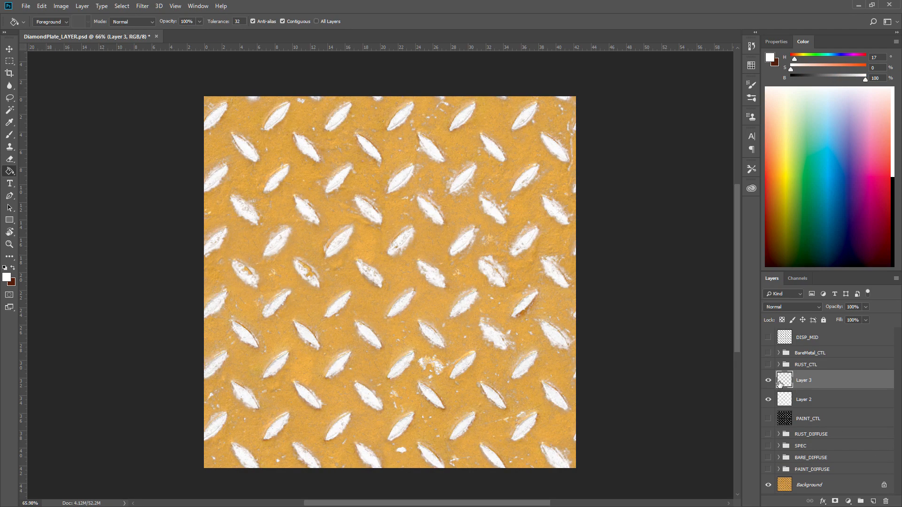
pyautogui.moveTo(785, 382)
pyautogui.mouseDown()
pyautogui.moveTo(783, 399)
pyautogui.moveTo(791, 391)
pyautogui.mouseUp()
# Fill Layer 3 entirely with black.
pyautogui.click(768, 380)
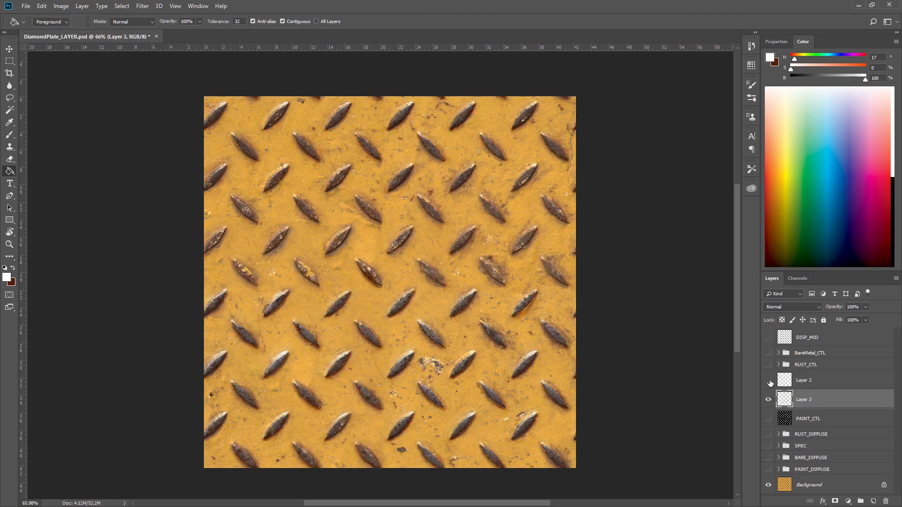
pyautogui.click(768, 380)
pyautogui.moveTo(826, 81); pyautogui.dragTo(719, 93)
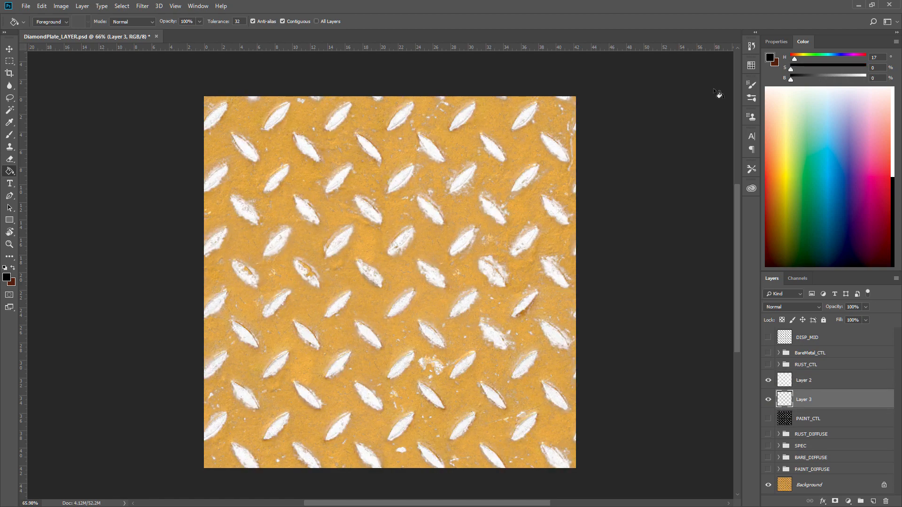
pyautogui.click(527, 169)
# Select Layer 2 and Layer 3 together and merge them into one layer.
pyautogui.click(769, 381)
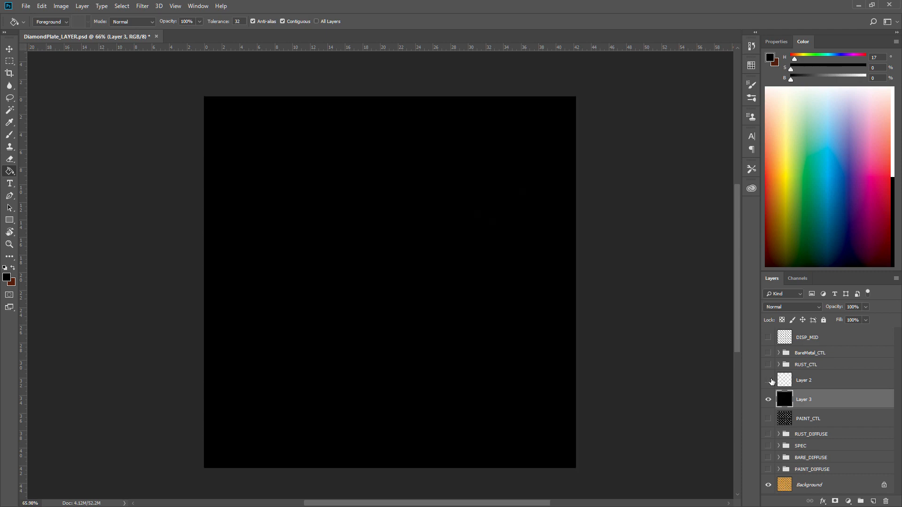
pyautogui.click(769, 380)
pyautogui.click(796, 386)
pyautogui.keyDown('shift'); pyautogui.click(786, 398); pyautogui.keyUp('shift')
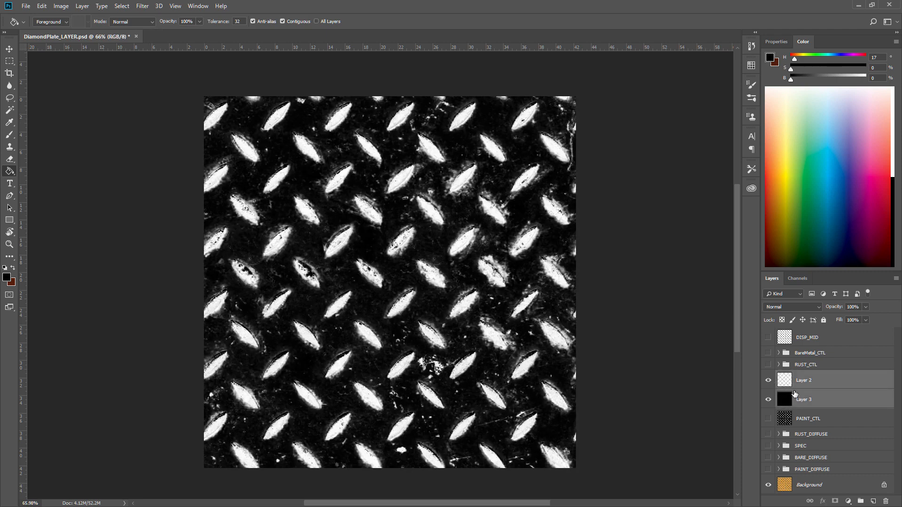
pyautogui.click(768, 381)
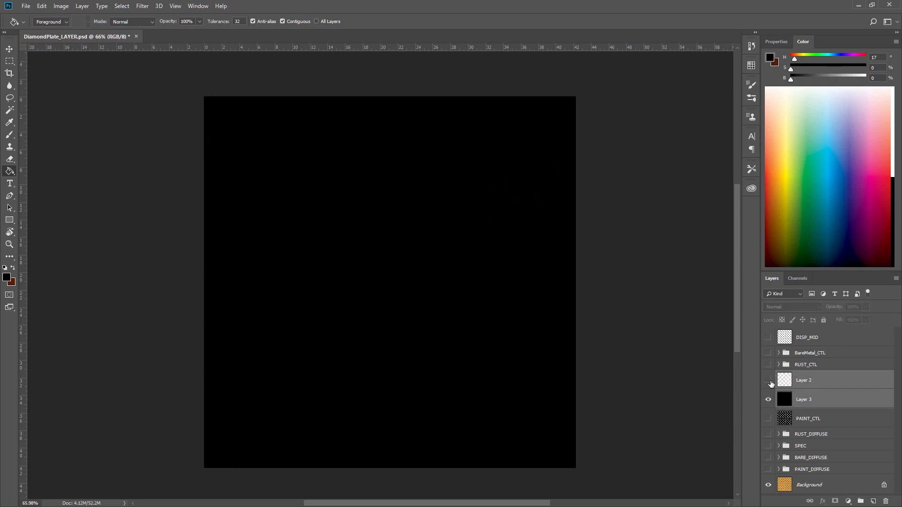
pyautogui.click(768, 381)
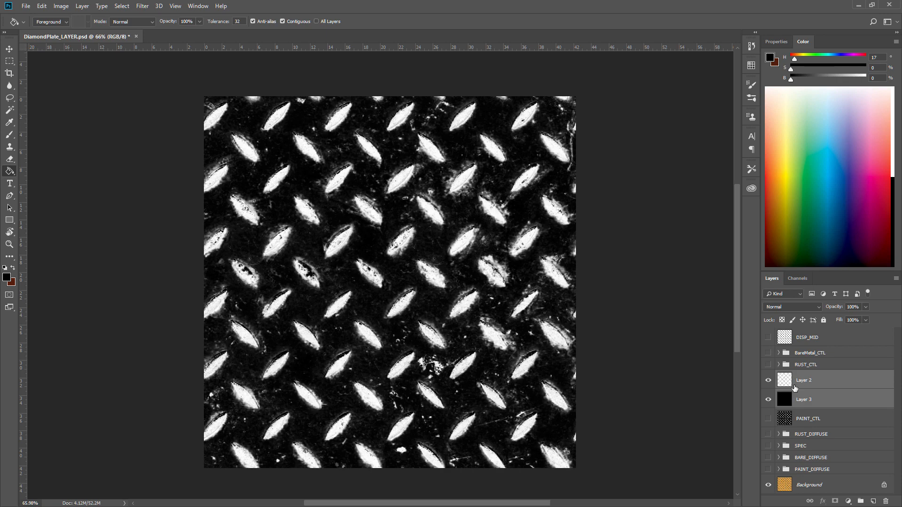
pyautogui.hotkey('ctrl', 'e')
# Apply Levels to the merged mask with input levels 73, 1.00 and 222.
pyautogui.hotkey('ctrl', 'l')
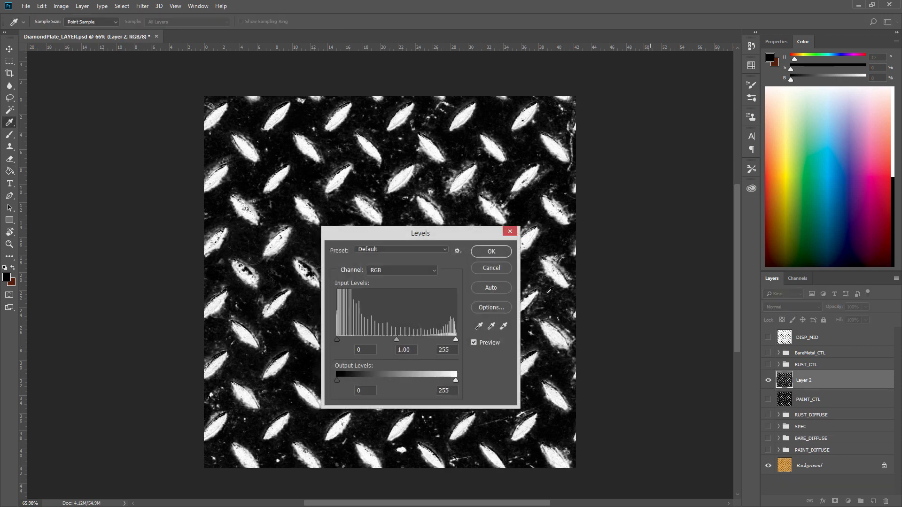
pyautogui.moveTo(450, 237); pyautogui.dragTo(620, 170)
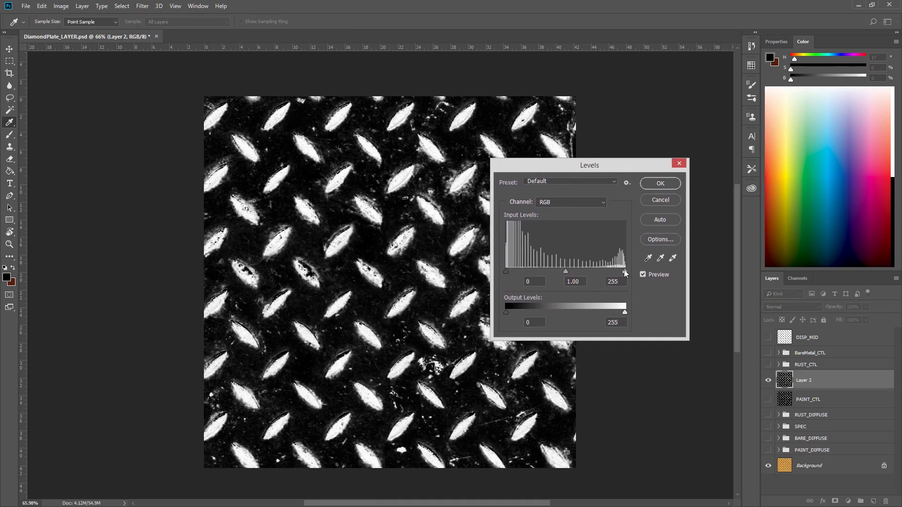
pyautogui.moveTo(624, 271)
pyautogui.mouseDown()
pyautogui.moveTo(582, 271)
pyautogui.moveTo(608, 271)
pyautogui.mouseUp()
pyautogui.moveTo(506, 272); pyautogui.dragTo(534, 271)
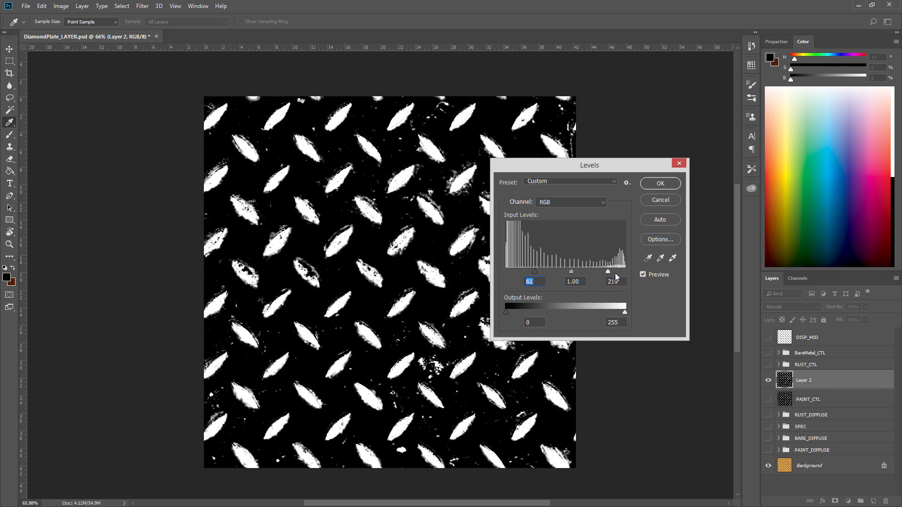
pyautogui.moveTo(609, 271); pyautogui.dragTo(610, 271)
pyautogui.moveTo(535, 272); pyautogui.dragTo(539, 272)
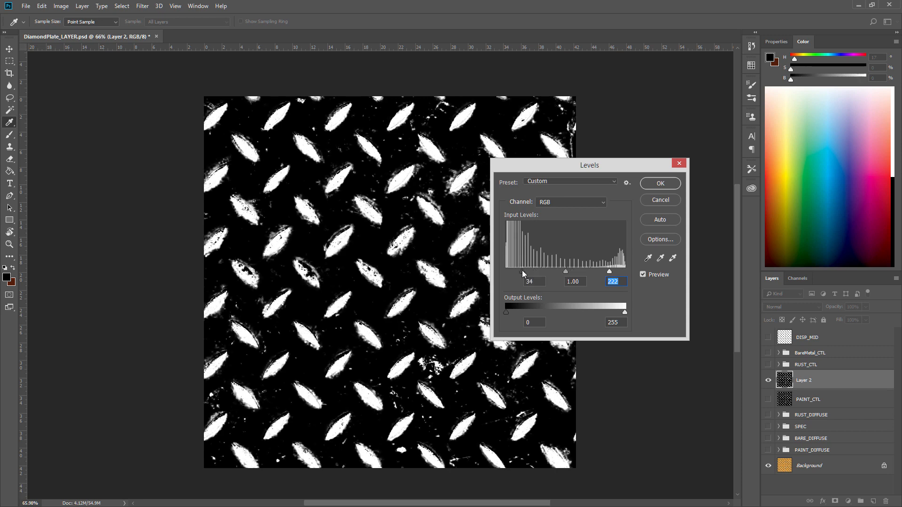
pyautogui.click(657, 183)
# Apply a Gaussian Blur with a 2.5 pixel radius to the merged mask layer.
pyautogui.click(142, 5)
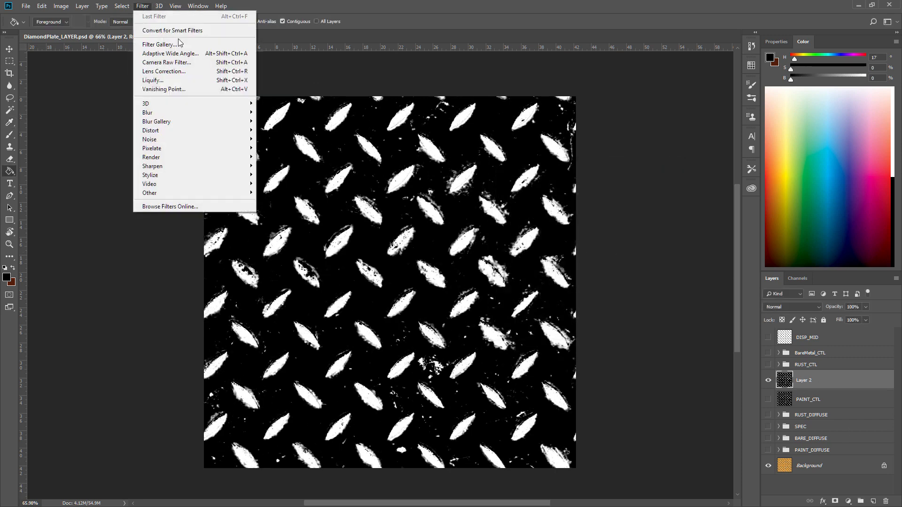
pyautogui.moveTo(200, 114)
pyautogui.click(280, 147)
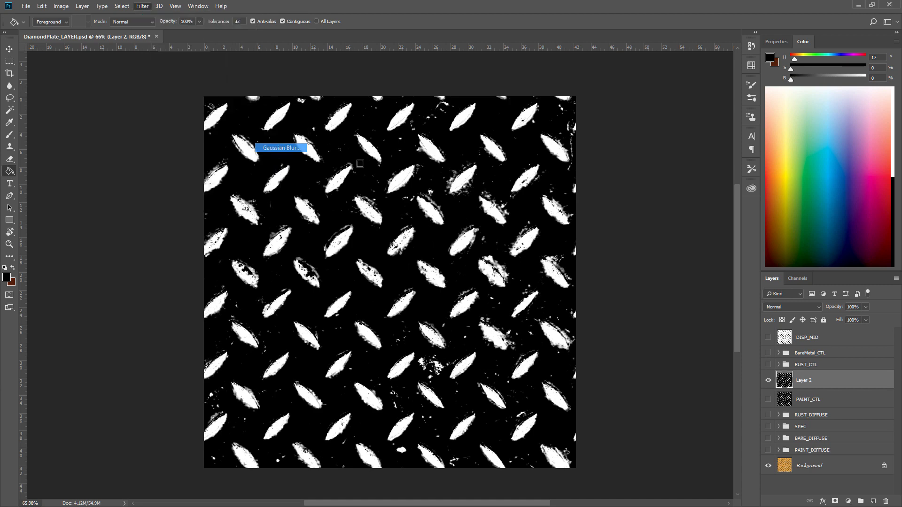
pyautogui.moveTo(587, 220); pyautogui.dragTo(688, 197)
pyautogui.moveTo(568, 343); pyautogui.dragTo(577, 343)
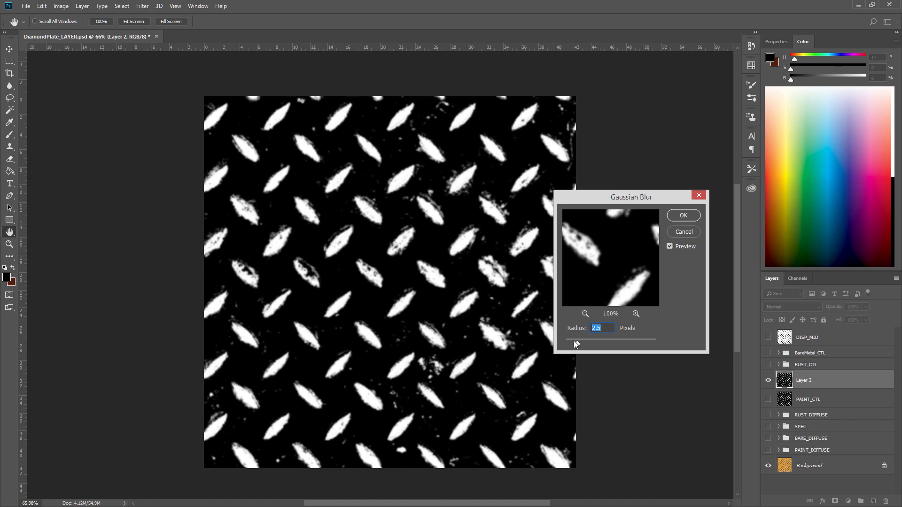
pyautogui.click(694, 216)
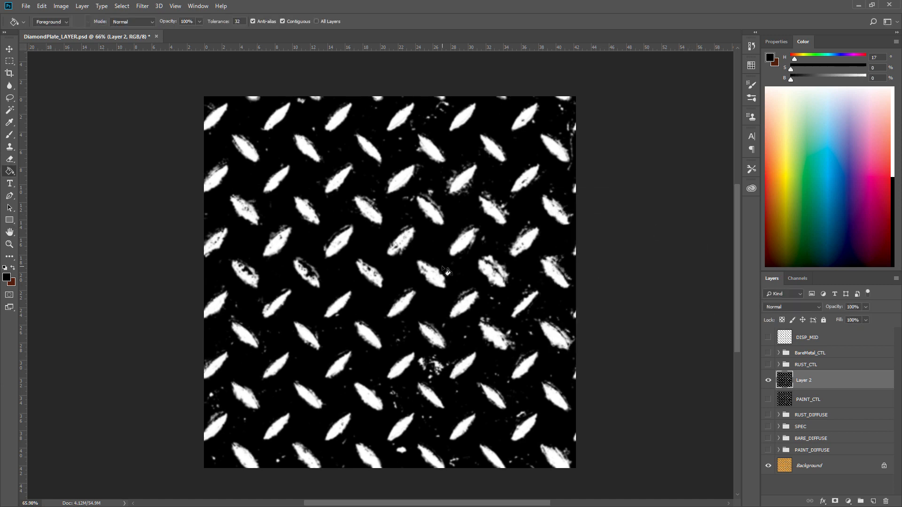
# Compare the blurred mask with PAINT_CTL, the base texture and DISP_MID by toggling layer visibility and zooming in.
pyautogui.press('z')
pyautogui.moveTo(443, 266)
pyautogui.mouseDown()
pyautogui.moveTo(519, 267)
pyautogui.moveTo(460, 270)
pyautogui.mouseUp()
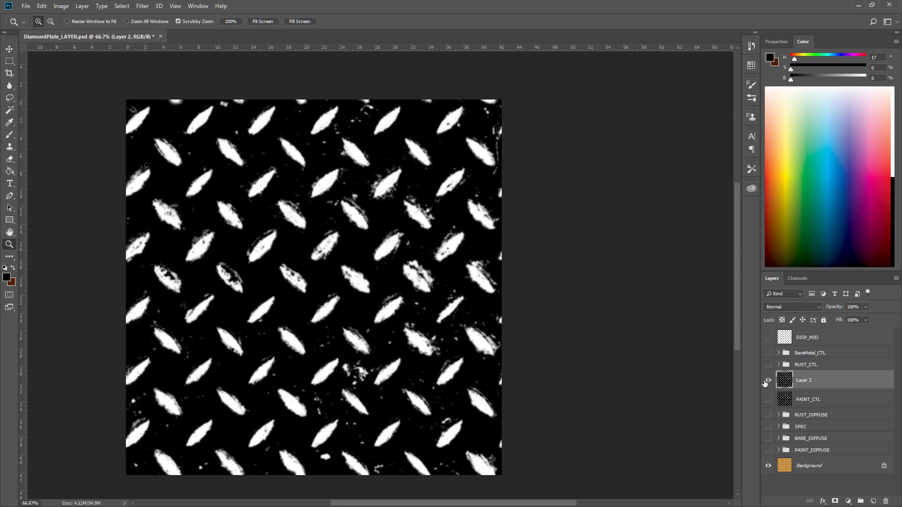
pyautogui.click(768, 380)
pyautogui.click(768, 400)
pyautogui.click(769, 384)
pyautogui.moveTo(342, 342); pyautogui.dragTo(376, 339)
pyautogui.moveTo(376, 340); pyautogui.dragTo(378, 340)
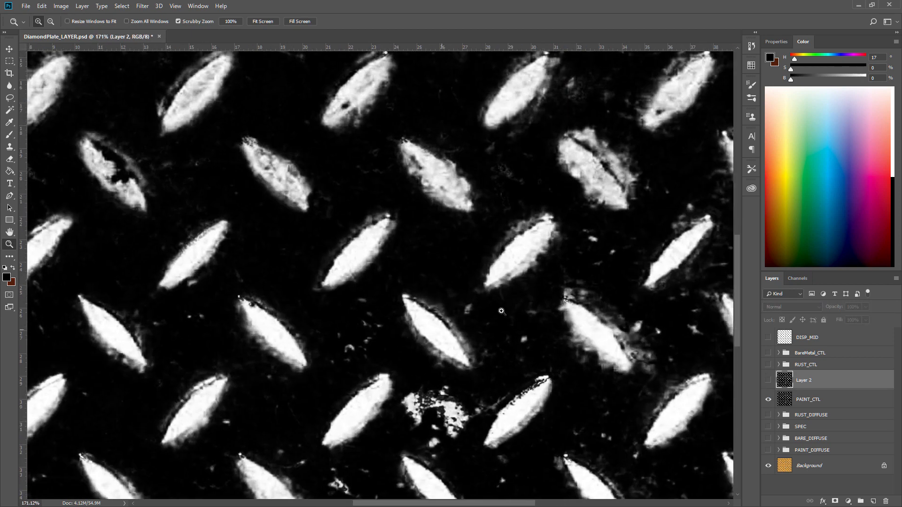
pyautogui.click(767, 382)
pyautogui.click(767, 383)
pyautogui.moveTo(567, 351); pyautogui.dragTo(523, 353)
pyautogui.moveTo(617, 373); pyautogui.dragTo(525, 353)
pyautogui.moveTo(562, 325); pyautogui.dragTo(548, 325)
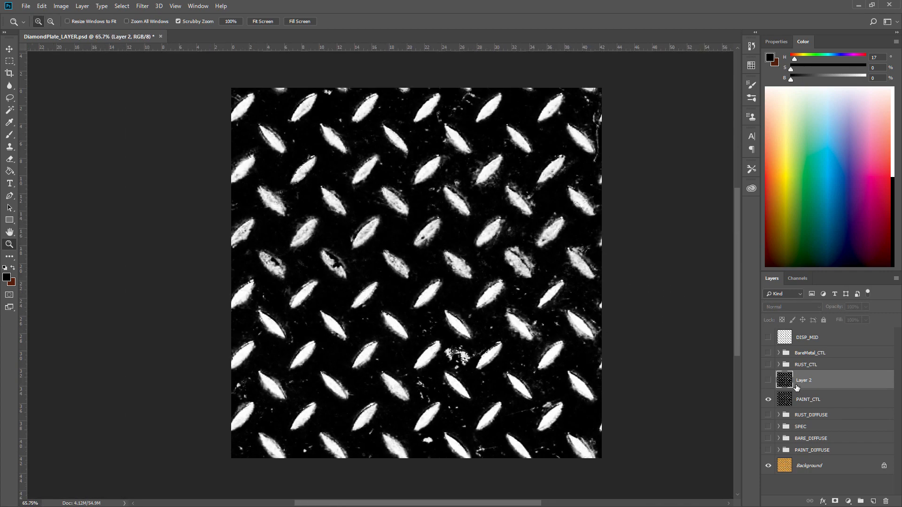
pyautogui.click(769, 401)
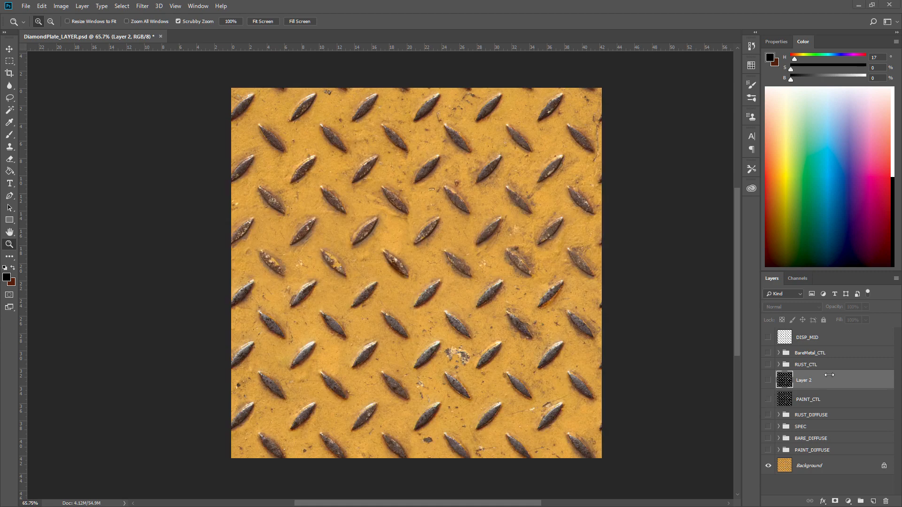
pyautogui.click(768, 337)
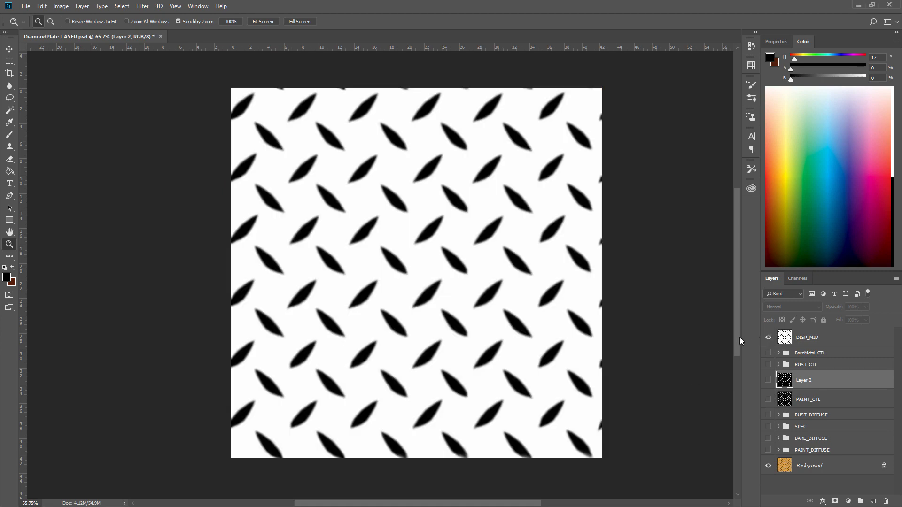
pyautogui.click(768, 338)
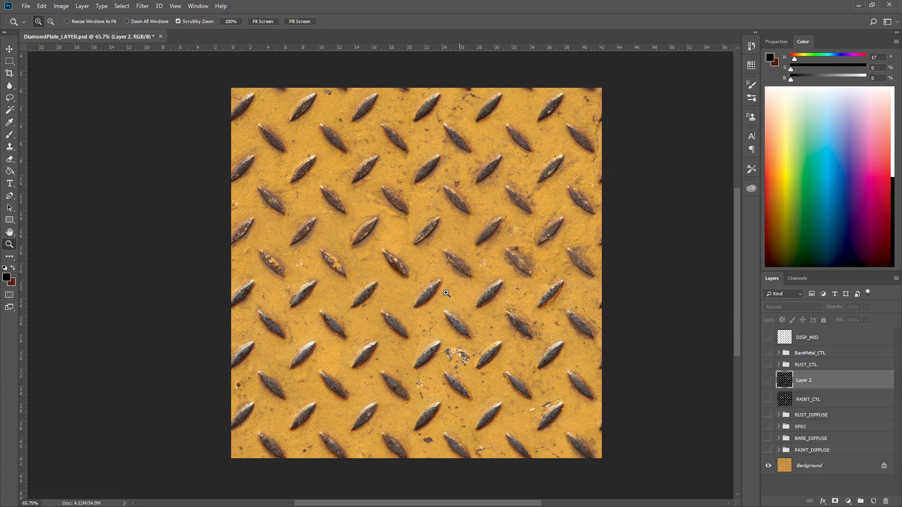
pyautogui.moveTo(421, 297); pyautogui.dragTo(470, 297)
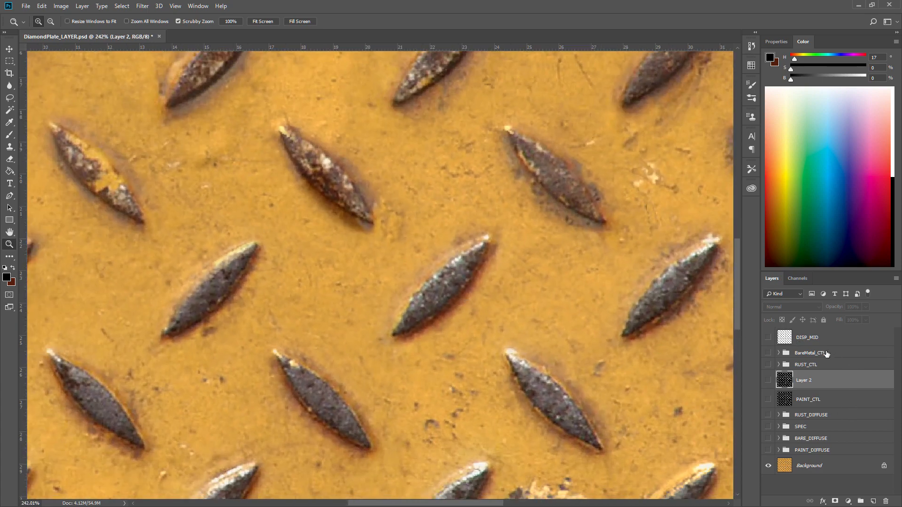
# Add a new layer above DISP_MID, trace one diamond bump with the Lasso and fill it with black.
pyautogui.click(817, 339)
pyautogui.click(873, 501)
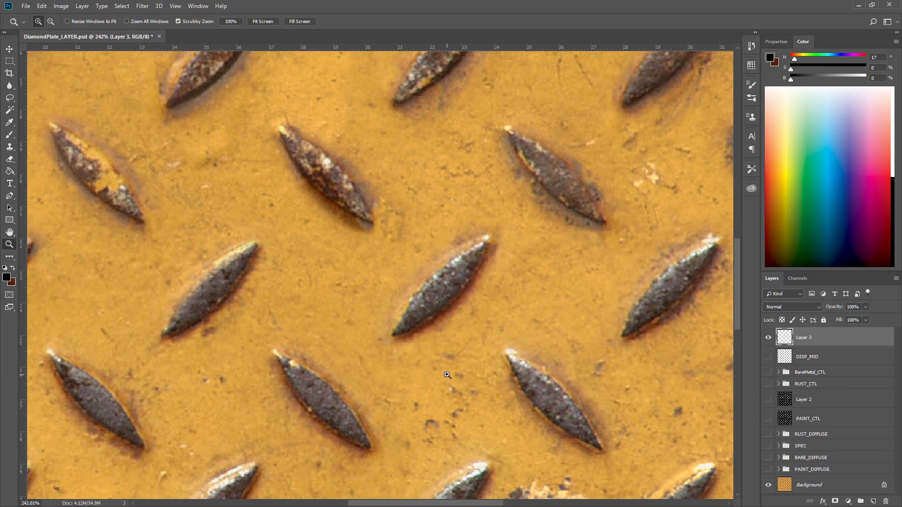
pyautogui.click(10, 98)
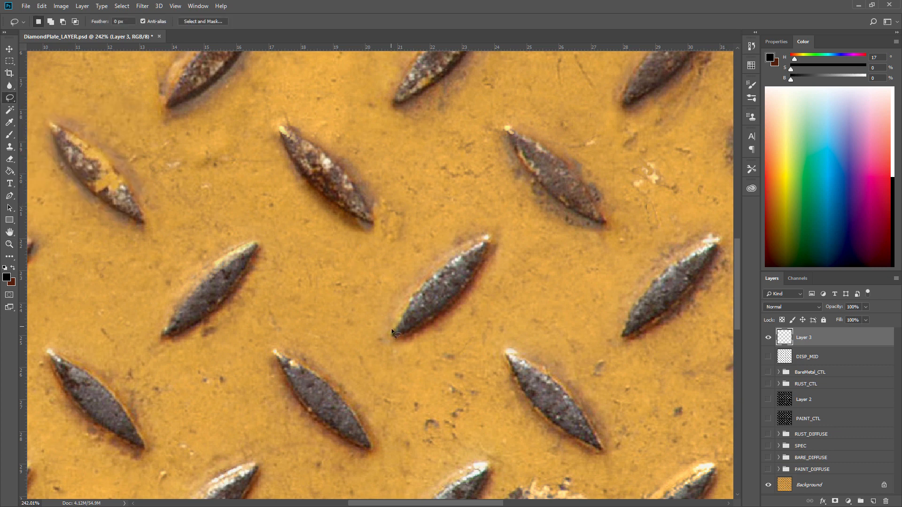
pyautogui.moveTo(392, 334)
pyautogui.mouseDown()
pyautogui.moveTo(434, 277)
pyautogui.moveTo(488, 237)
pyautogui.mouseUp()
pyautogui.moveTo(473, 278); pyautogui.dragTo(470, 283)
pyautogui.moveTo(407, 332); pyautogui.dragTo(394, 335)
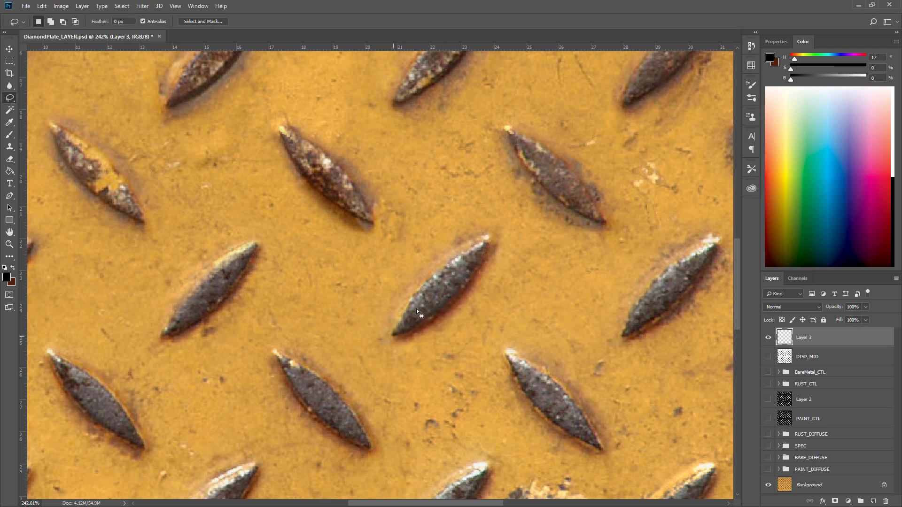
pyautogui.click(9, 171)
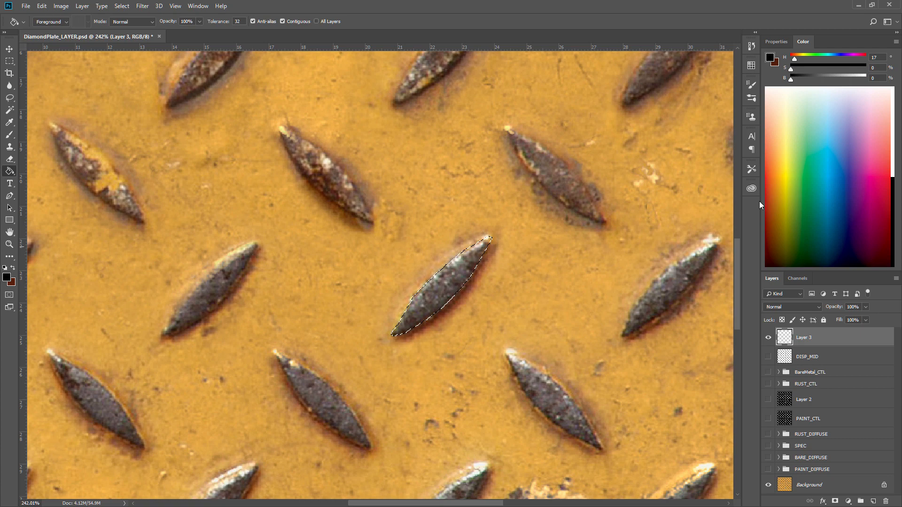
pyautogui.click(465, 278)
pyautogui.hotkey('ctrl', 'd')
# Duplicate the black diamond shape onto neighbouring bumps with the Move tool.
pyautogui.press('z')
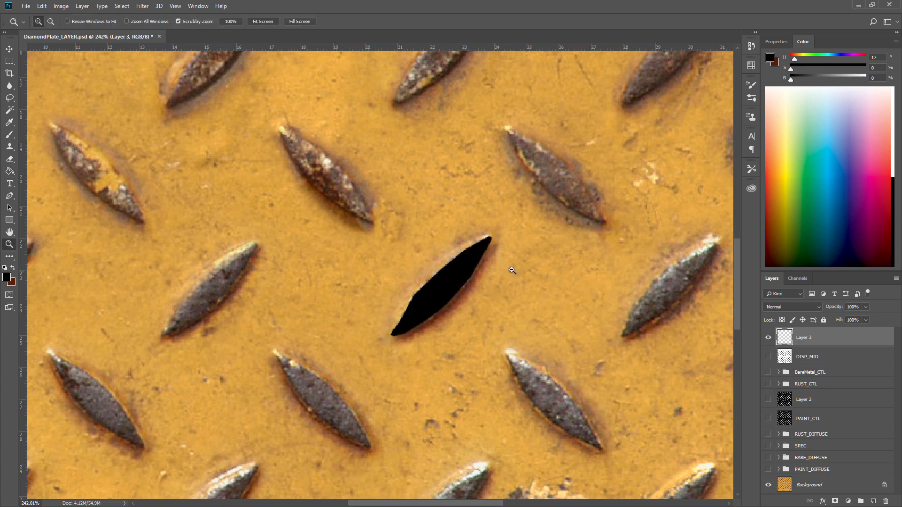
pyautogui.moveTo(512, 269); pyautogui.dragTo(471, 273)
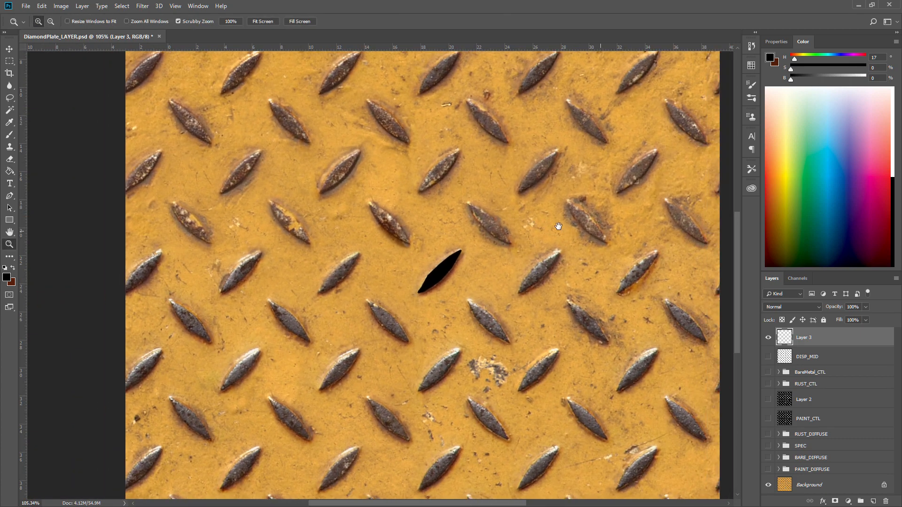
pyautogui.moveTo(613, 240); pyautogui.dragTo(571, 236)
pyautogui.press('v')
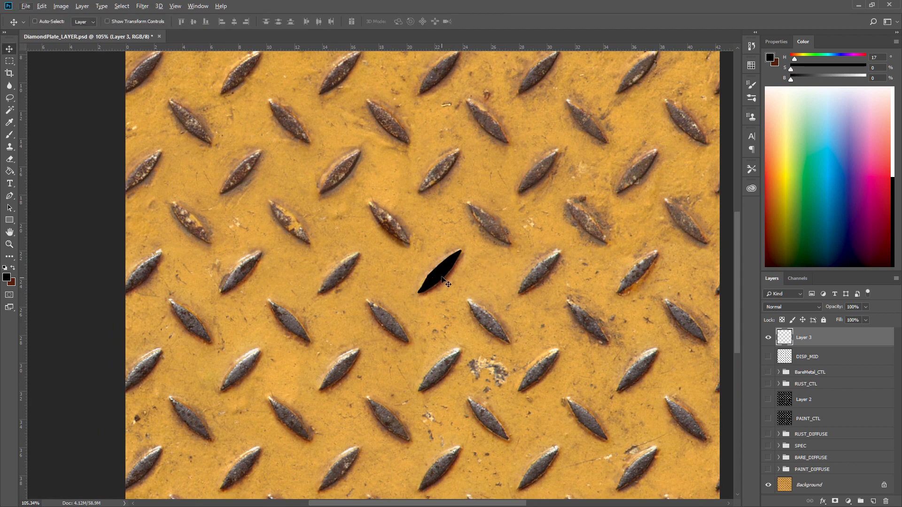
pyautogui.keyDown('alt'); pyautogui.moveTo(433, 284); pyautogui.dragTo(634, 280); pyautogui.keyUp('alt')
pyautogui.keyDown('alt'); pyautogui.moveTo(634, 280); pyautogui.dragTo(347, 271); pyautogui.keyUp('alt')
pyautogui.keyDown('alt'); pyautogui.moveTo(347, 271); pyautogui.dragTo(157, 278); pyautogui.keyUp('alt')
pyautogui.moveTo(382, 224); pyautogui.dragTo(368, 412)
pyautogui.moveTo(497, 295); pyautogui.dragTo(488, 458)
# Merge the diamond copies into one layer and duplicate that row over further bump rows.
pyautogui.click(794, 431)
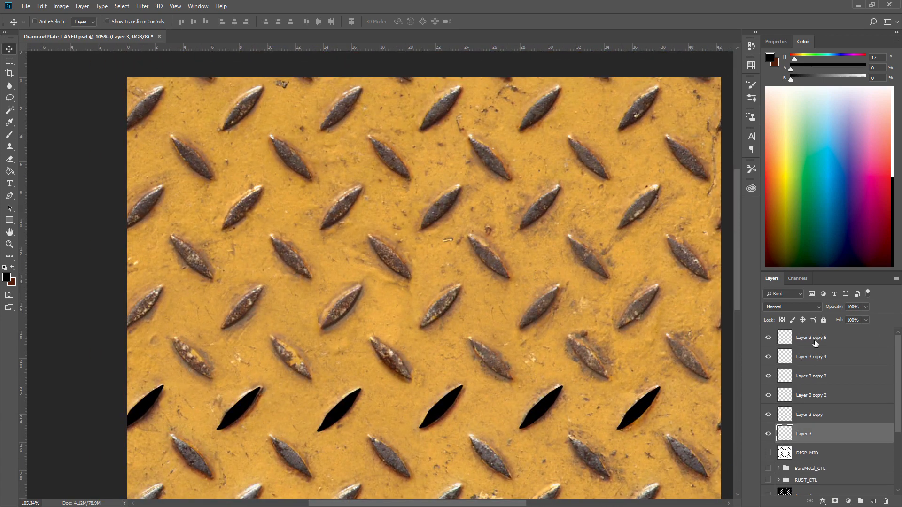
pyautogui.keyDown('shift'); pyautogui.click(810, 337); pyautogui.keyUp('shift')
pyautogui.hotkey('ctrl', 'e')
pyautogui.keyDown('alt'); pyautogui.moveTo(466, 412); pyautogui.dragTo(517, 115); pyautogui.keyUp('alt')
pyautogui.moveTo(560, 184); pyautogui.dragTo(474, 245)
pyautogui.moveTo(567, 282); pyautogui.dragTo(488, 255)
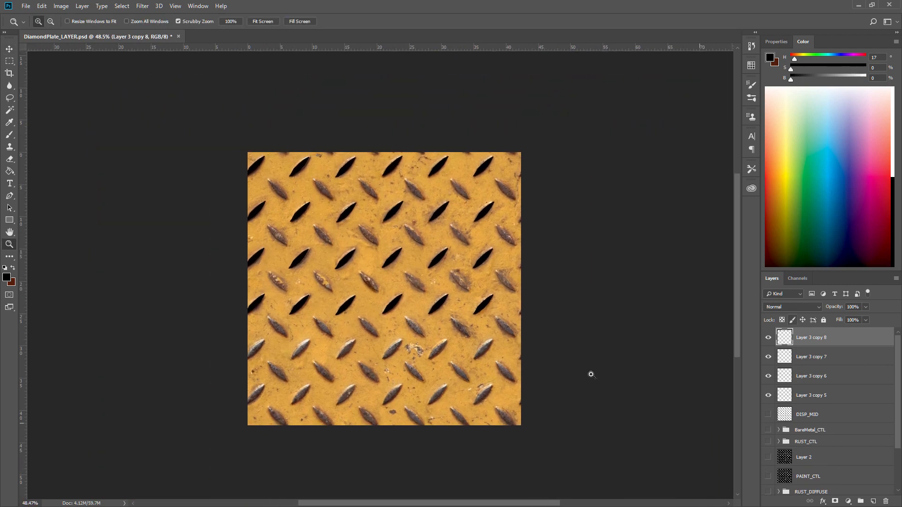
# Show DISP_MID and delete the hand-made diamond layers.
pyautogui.click(768, 415)
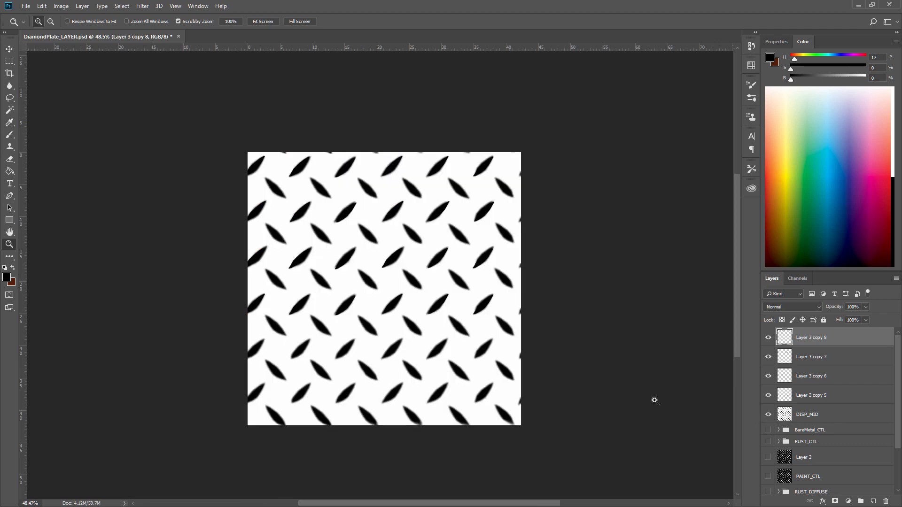
pyautogui.click(768, 395)
pyautogui.keyDown('shift'); pyautogui.click(812, 395); pyautogui.keyUp('shift')
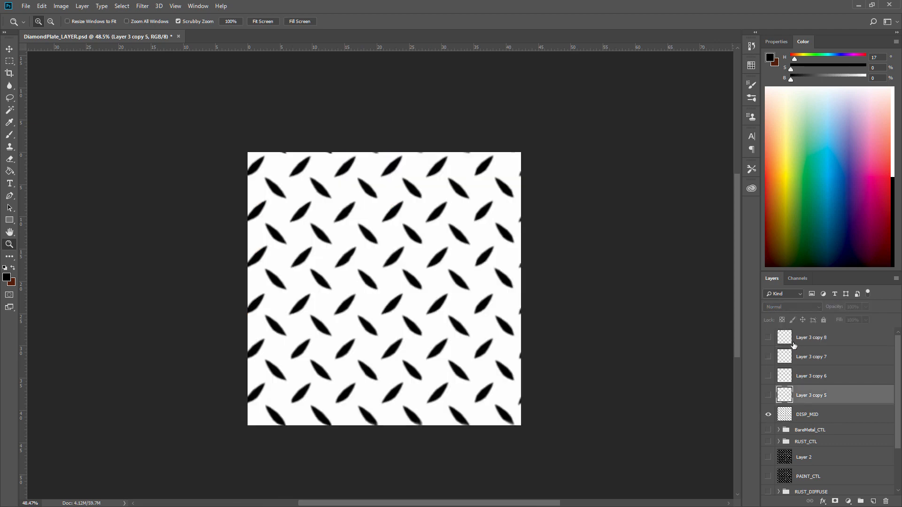
pyautogui.click(886, 501)
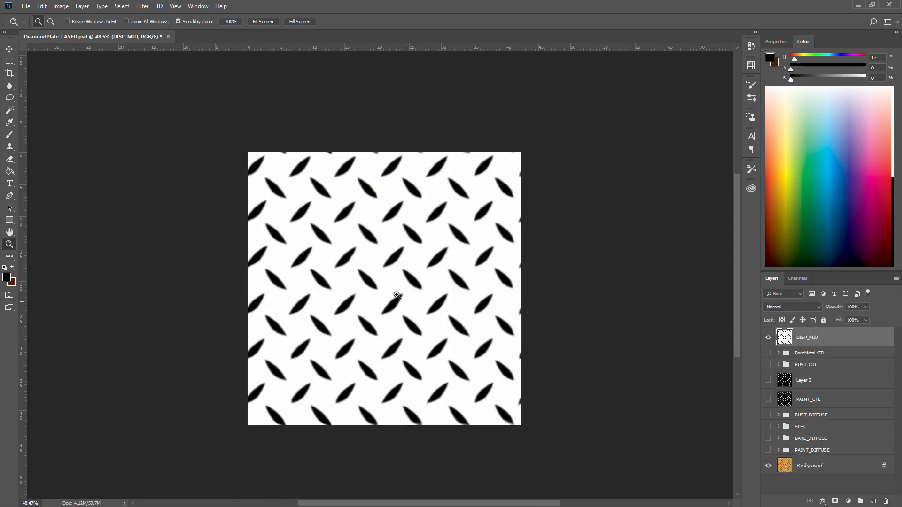
# Duplicate DISP_MID and apply a Gaussian Blur with an 8.4 pixel radius to the copy.
pyautogui.moveTo(396, 295); pyautogui.dragTo(438, 305)
pyautogui.click(769, 338)
pyautogui.click(769, 339)
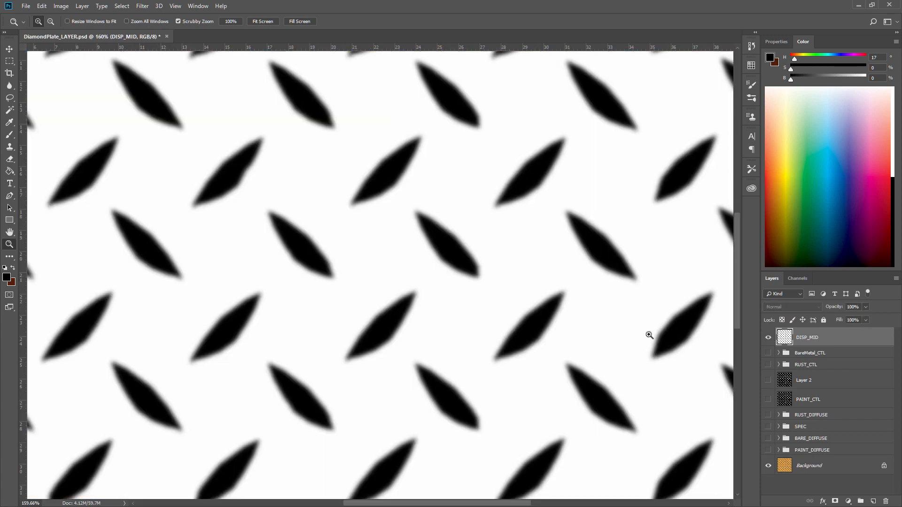
pyautogui.moveTo(803, 333); pyautogui.dragTo(873, 501)
pyautogui.click(142, 6)
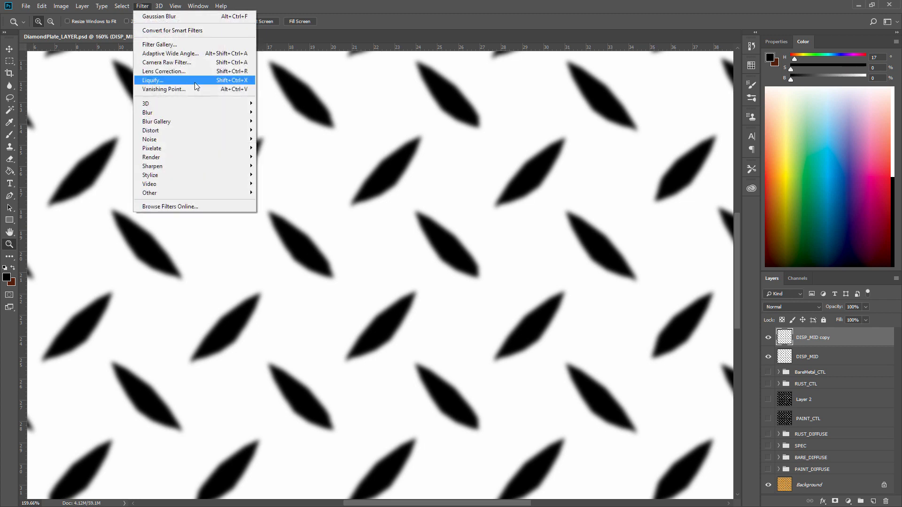
pyautogui.moveTo(235, 112)
pyautogui.click(281, 148)
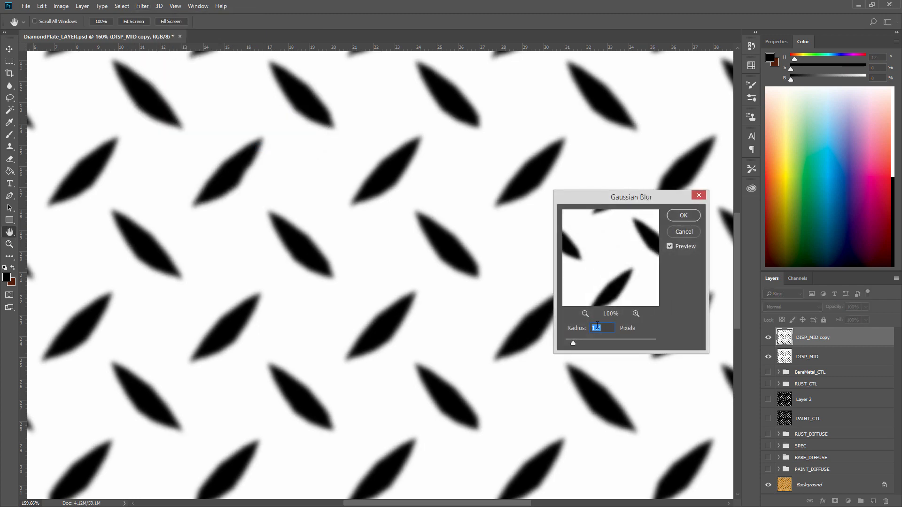
pyautogui.moveTo(577, 342); pyautogui.dragTo(595, 343)
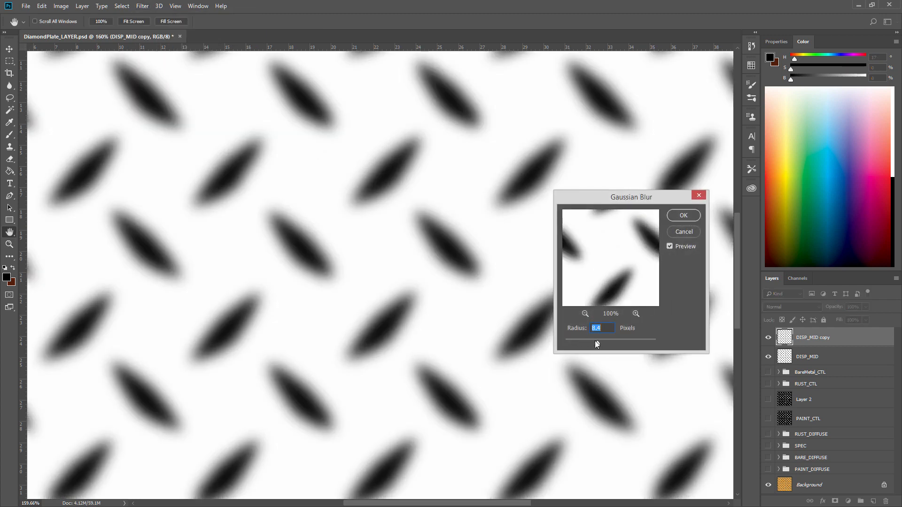
pyautogui.click(682, 215)
# Set the blurred DISP_MID copy's blend mode to Darken and its opacity to 75%.
pyautogui.press('z')
pyautogui.click(792, 307)
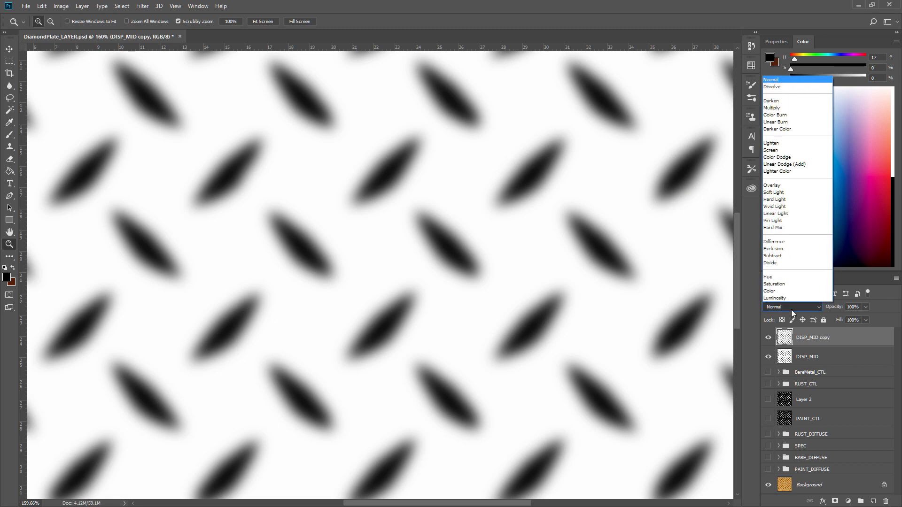
pyautogui.click(793, 101)
pyautogui.scroll(-1, 787, 306)
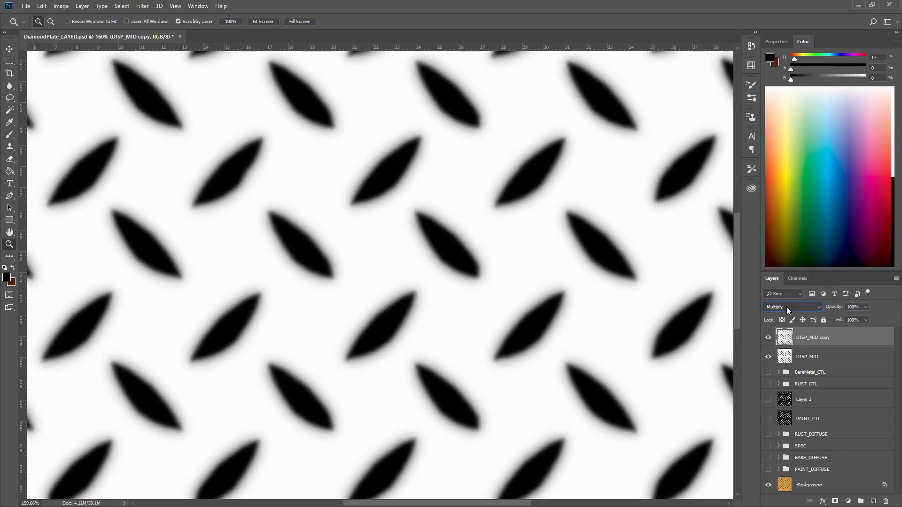
pyautogui.scroll(1, 786, 306)
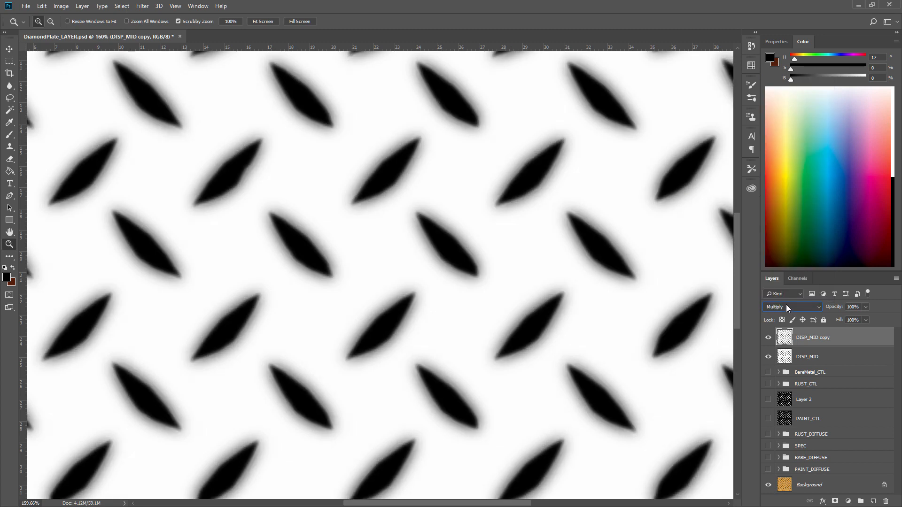
pyautogui.scroll(-1, 786, 306)
pyautogui.scroll(1, 787, 306)
pyautogui.click(768, 338)
pyautogui.click(769, 339)
pyautogui.moveTo(826, 308)
pyautogui.mouseDown()
pyautogui.moveTo(836, 310)
pyautogui.moveTo(826, 310)
pyautogui.mouseUp()
# Review the diffuse, spec and mask layers by toggling each one's visibility in turn.
pyautogui.moveTo(534, 270); pyautogui.dragTo(496, 269)
pyautogui.moveTo(536, 287); pyautogui.dragTo(488, 295)
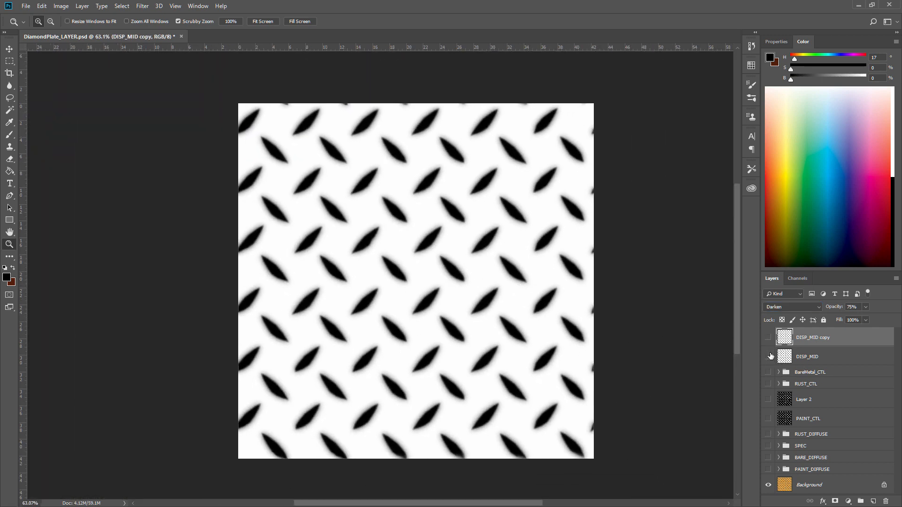
pyautogui.moveTo(768, 356); pyautogui.dragTo(769, 345)
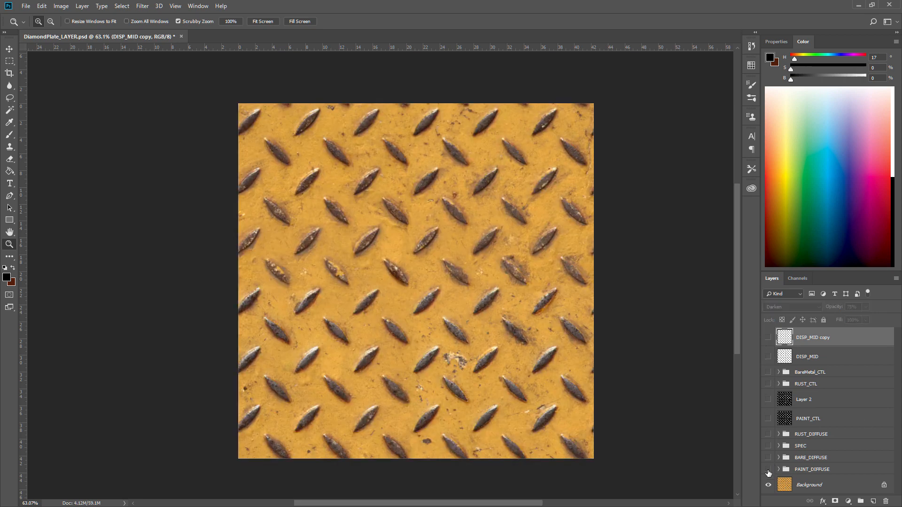
pyautogui.click(769, 470)
pyautogui.click(768, 458)
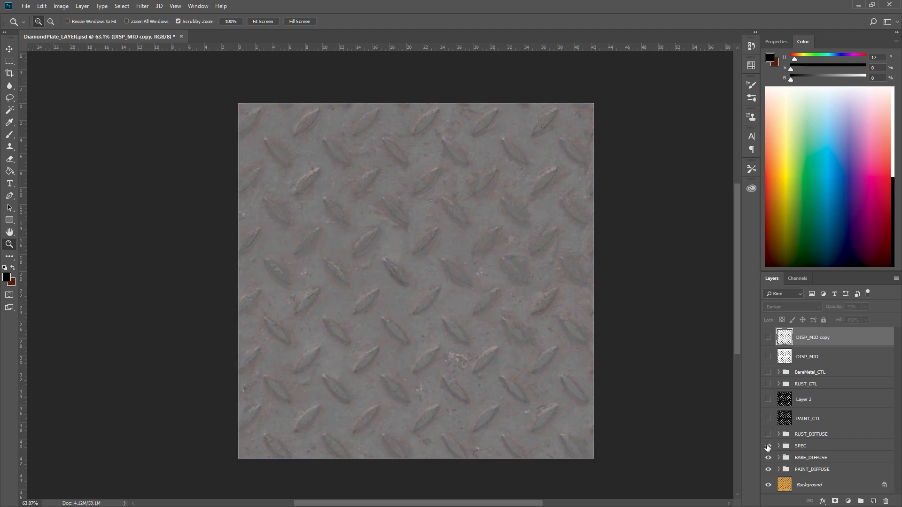
pyautogui.click(768, 446)
pyautogui.click(768, 434)
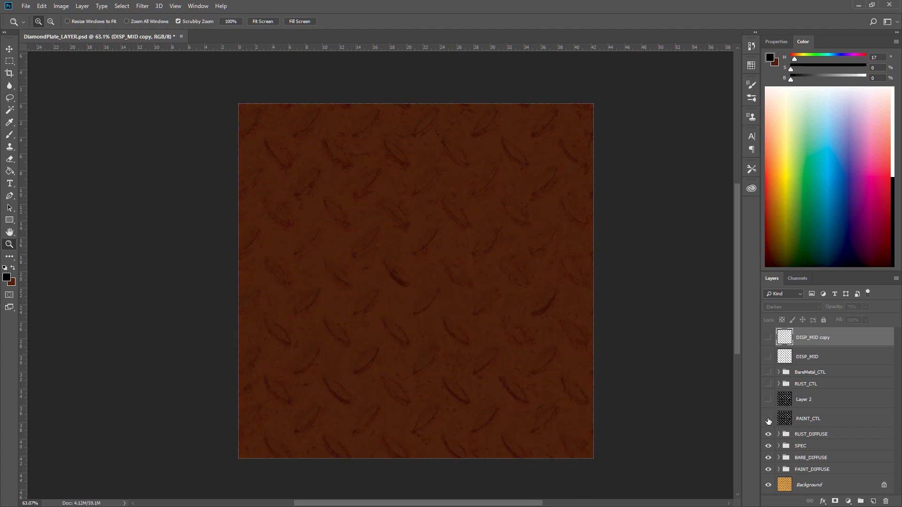
pyautogui.click(768, 419)
pyautogui.click(768, 399)
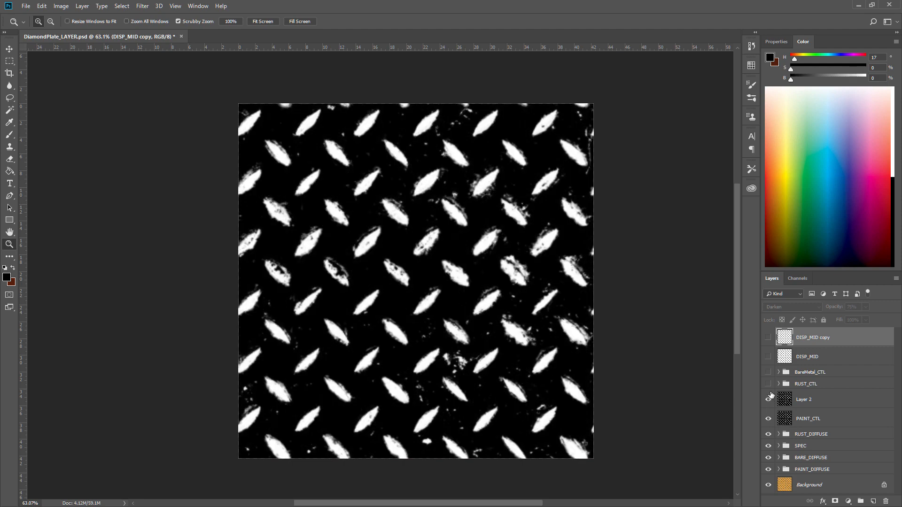
pyautogui.click(768, 400)
pyautogui.click(768, 384)
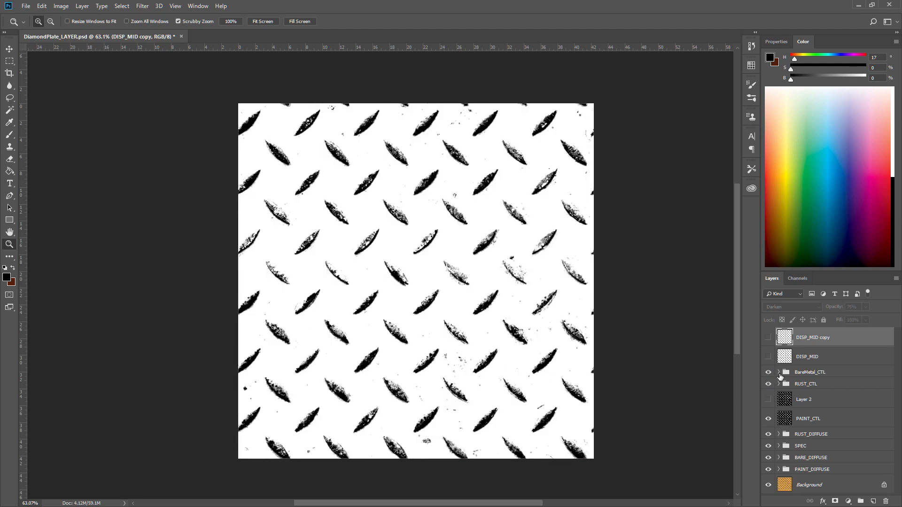
# Compare DISP_MID and its blurred copy by toggling their visibility on and off.
pyautogui.click(768, 356)
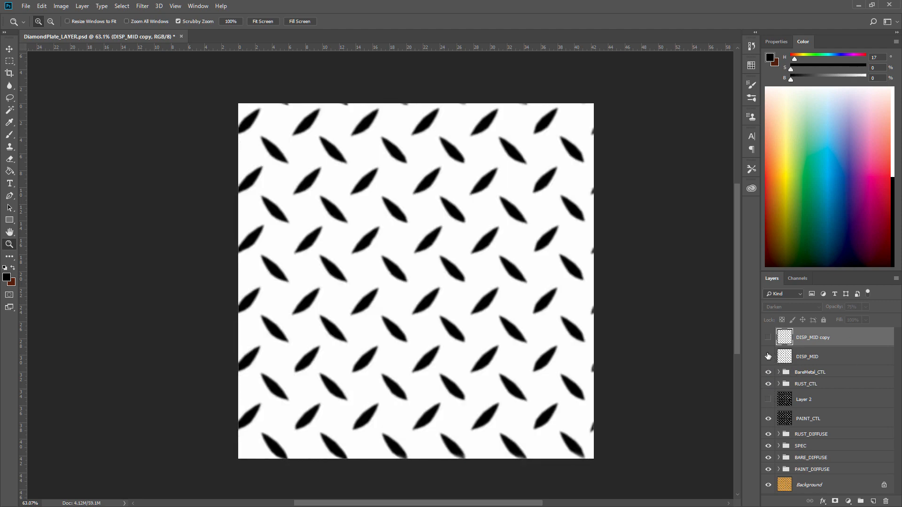
pyautogui.click(768, 356)
pyautogui.click(768, 338)
pyautogui.click(768, 357)
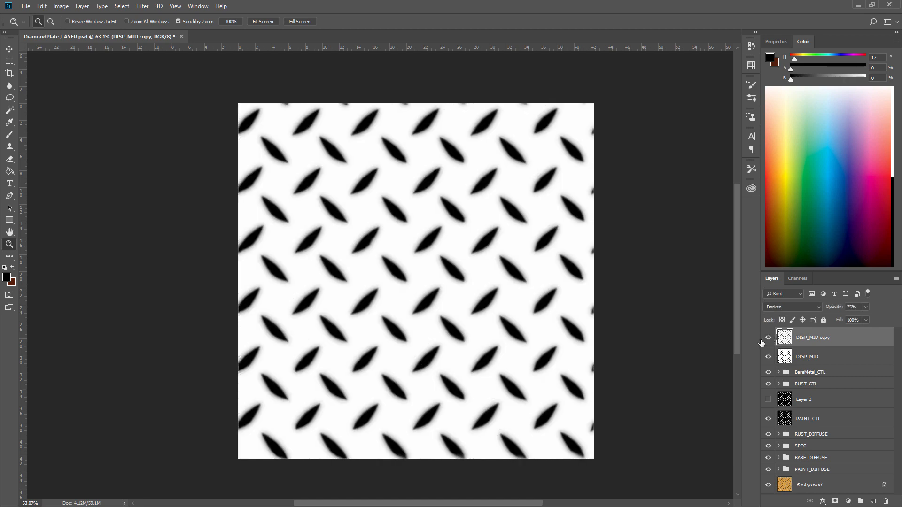
pyautogui.click(21, 6)
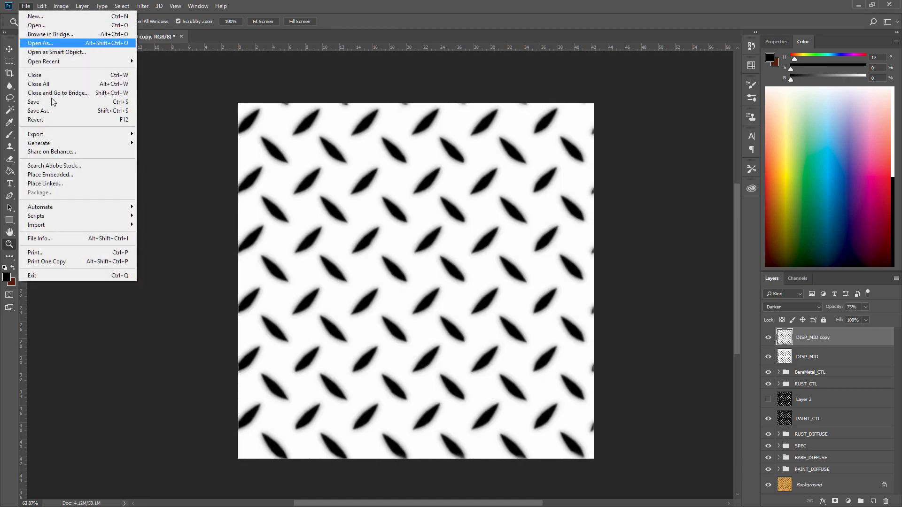
pyautogui.click(35, 111)
pyautogui.click(224, 339)
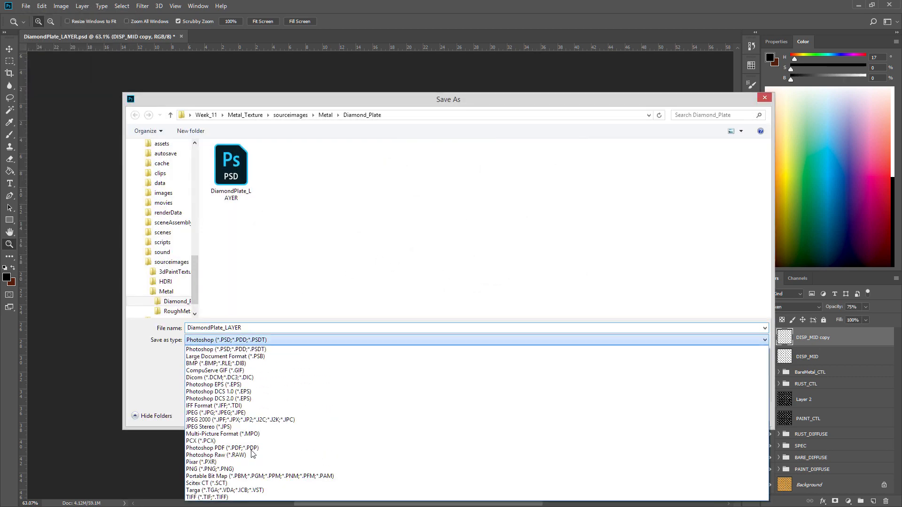
pyautogui.click(239, 498)
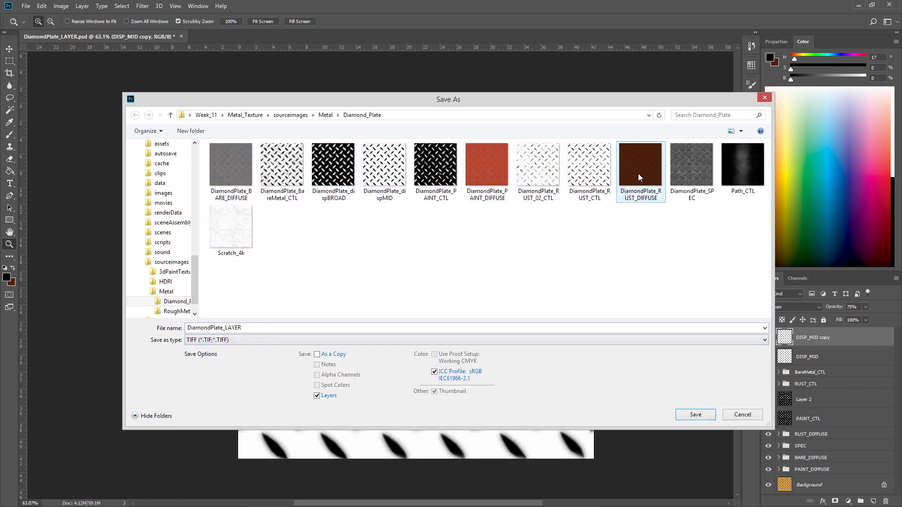
pyautogui.click(743, 415)
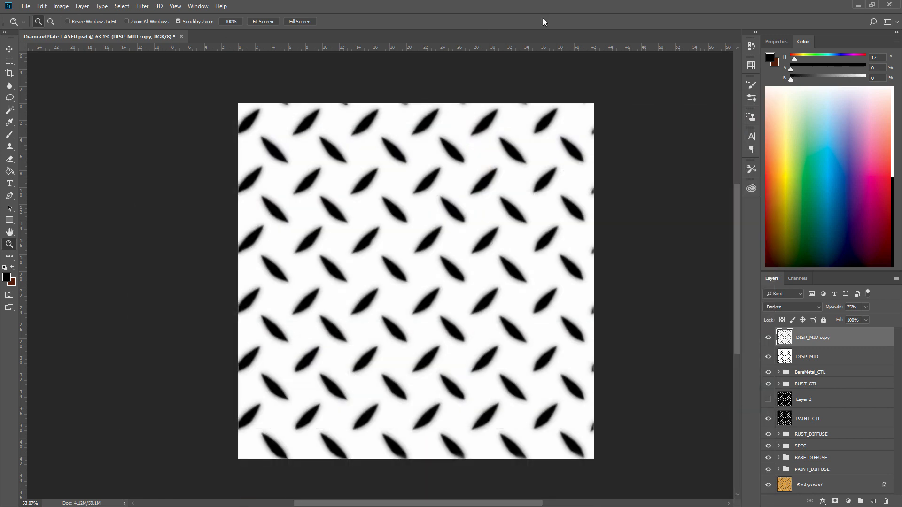
# Switch to Maya and select the grid plane in the perspective view.
pyautogui.click(860, 5)
pyautogui.click(431, 198)
pyautogui.keyDown('alt'); pyautogui.moveTo(351, 186); pyautogui.dragTo(361, 217); pyautogui.keyUp('alt')
pyautogui.click(394, 255)
pyautogui.keyDown('alt'); pyautogui.moveTo(393, 256); pyautogui.dragTo(351, 221); pyautogui.keyUp('alt')
pyautogui.click(332, 202)
pyautogui.click(287, 228)
pyautogui.keyDown('alt'); pyautogui.moveTo(252, 235); pyautogui.dragTo(307, 262); pyautogui.keyUp('alt')
pyautogui.scroll(3, 308, 262)
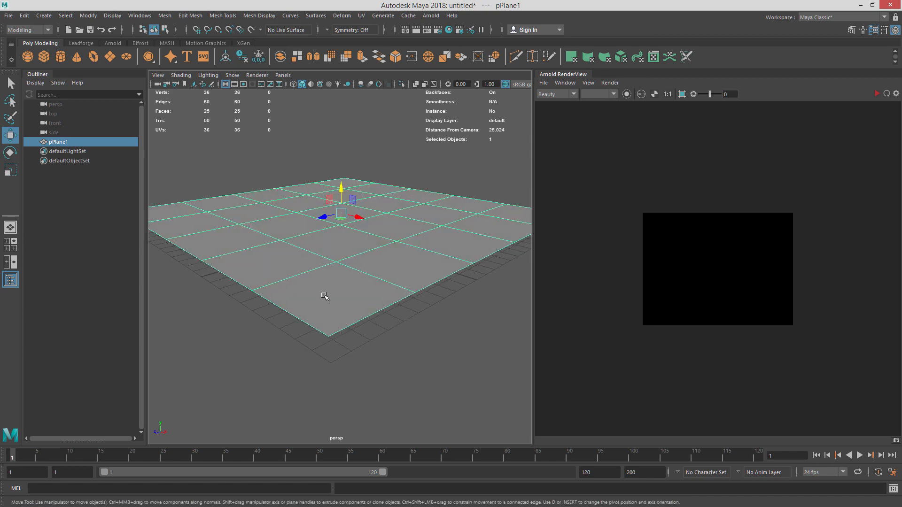
# Select the plane's border edge loop and extrude it downward to give the plate thickness.
pyautogui.press('F10')
pyautogui.doubleClick(383, 305)
pyautogui.keyDown('alt'); pyautogui.moveTo(383, 305); pyautogui.dragTo(400, 230); pyautogui.keyUp('alt')
pyautogui.scroll(-3, 380, 261)
pyautogui.click(80, 43)
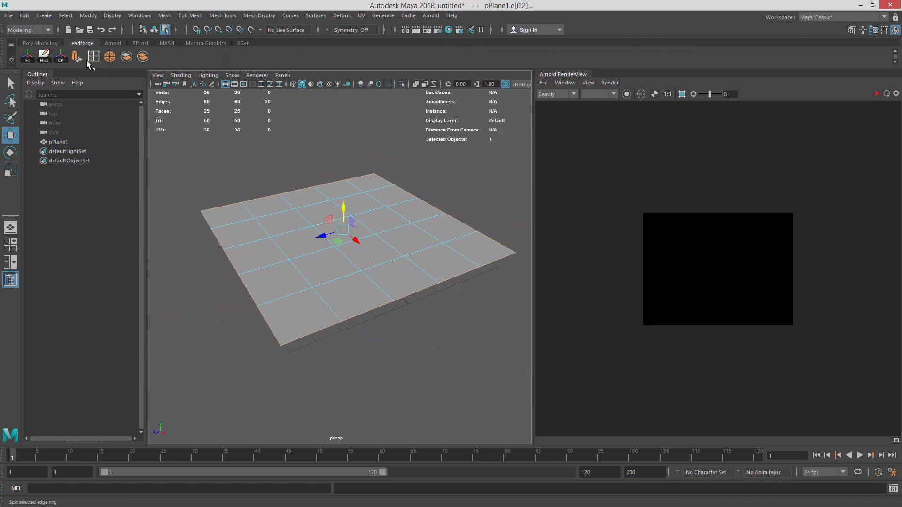
pyautogui.click(77, 57)
pyautogui.scroll(3, 287, 207)
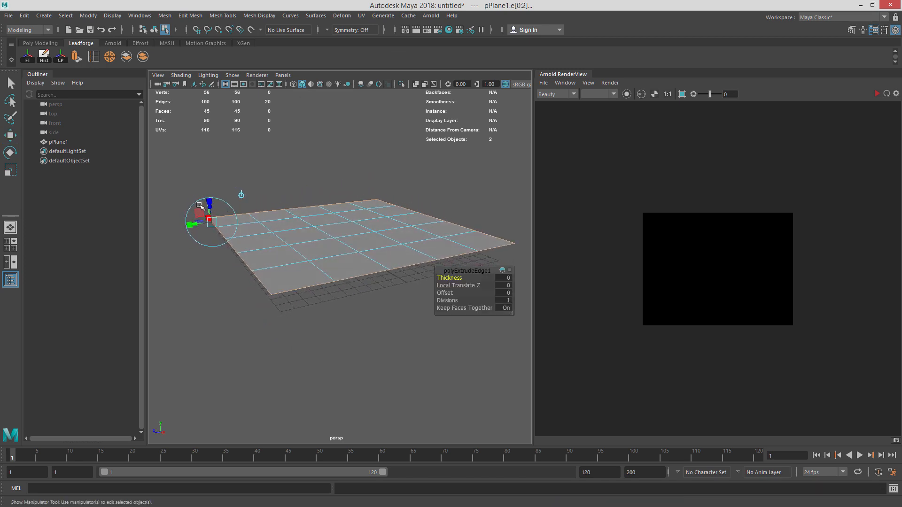
pyautogui.scroll(-1, 286, 207)
pyautogui.press('w')
pyautogui.moveTo(346, 193); pyautogui.dragTo(350, 221)
pyautogui.press('r')
pyautogui.scroll(-3, 337, 199)
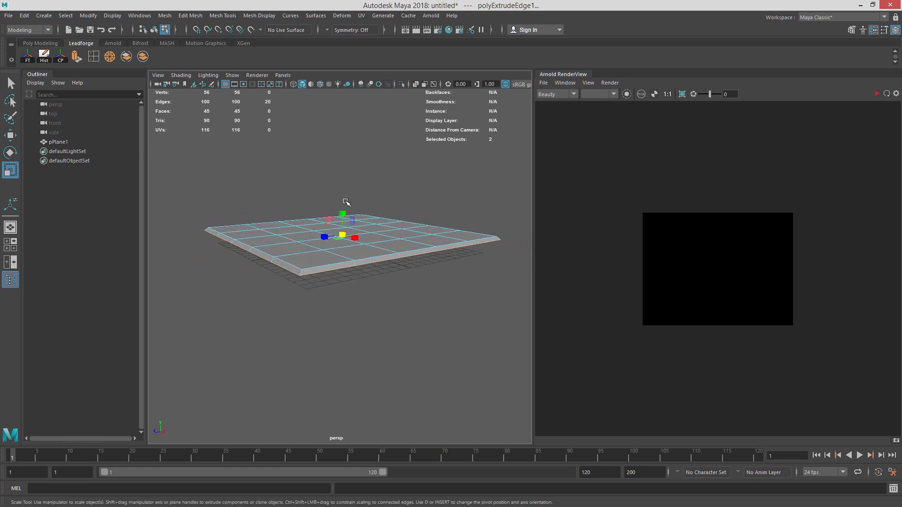
# Extrude the border edges a second time and move them slightly down.
pyautogui.hotkey('ctrl', 'e')
pyautogui.press('r')
pyautogui.press('w')
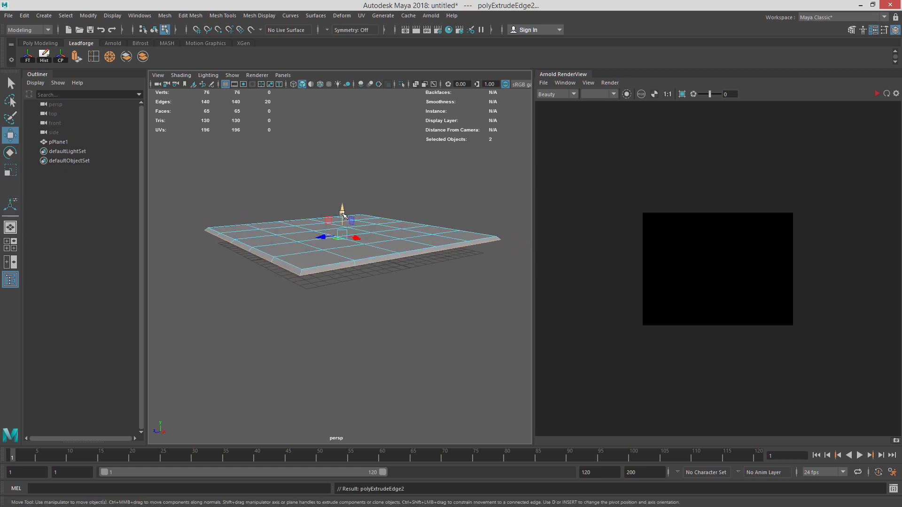
pyautogui.moveTo(343, 212); pyautogui.dragTo(343, 217)
pyautogui.press('3')
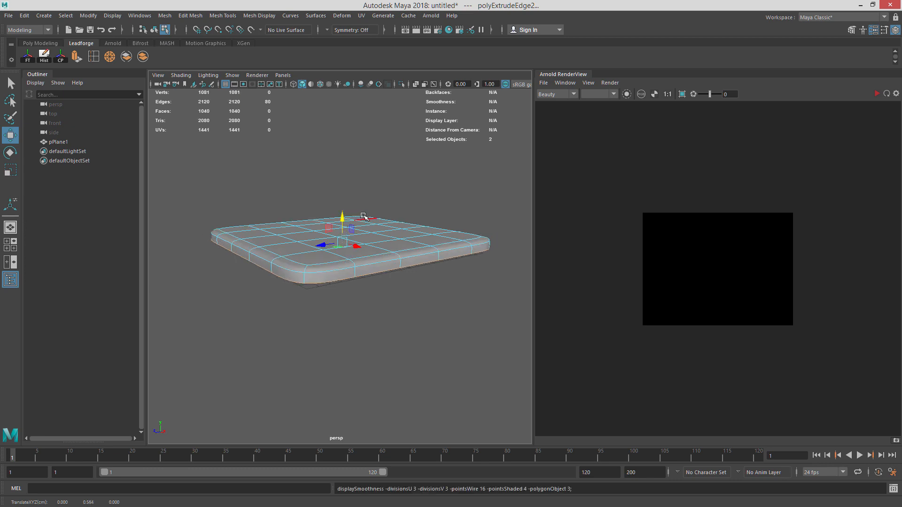
pyautogui.moveTo(429, 203)
pyautogui.keyDown('alt'); pyautogui.mouseDown()
pyautogui.moveTo(449, 259)
pyautogui.moveTo(412, 210)
pyautogui.mouseUp(); pyautogui.keyUp('alt')
pyautogui.press('1')
pyautogui.keyDown('alt'); pyautogui.moveTo(301, 232); pyautogui.dragTo(314, 226); pyautogui.keyUp('alt')
pyautogui.keyDown('alt'); pyautogui.moveTo(291, 247); pyautogui.dragTo(333, 263, button='right'); pyautogui.keyUp('alt')
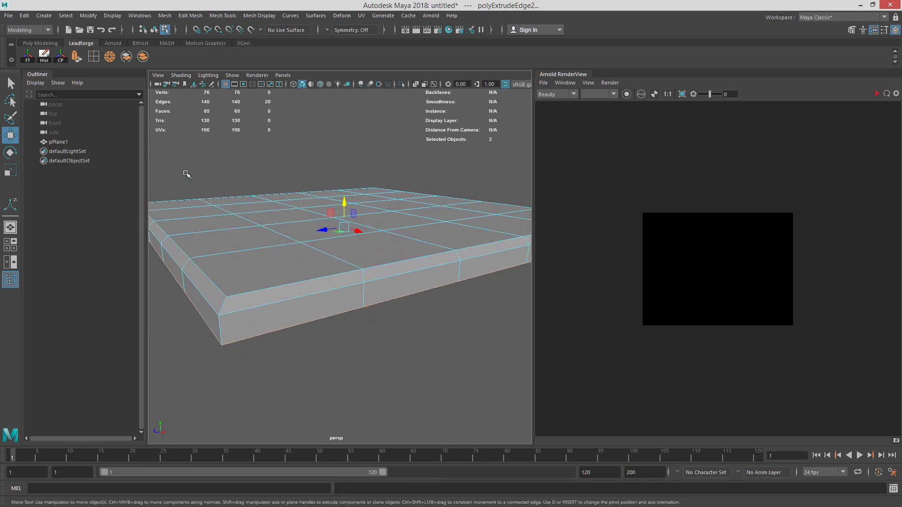
# Insert an edge loop along the plate's side wall and scale it slightly.
pyautogui.click(93, 57)
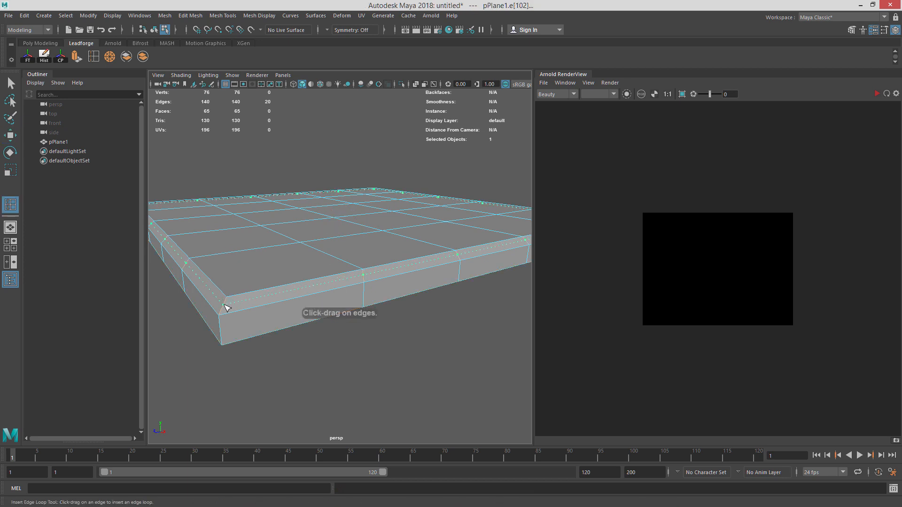
pyautogui.click(225, 307)
pyautogui.press('r')
pyautogui.moveTo(345, 212); pyautogui.dragTo(348, 213)
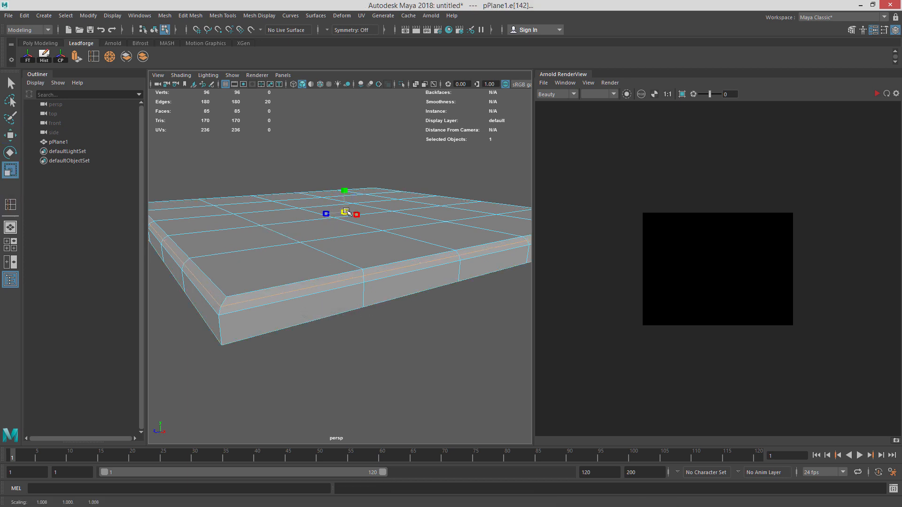
pyautogui.press('3')
pyautogui.keyDown('alt'); pyautogui.moveTo(370, 226); pyautogui.dragTo(297, 229, button='right'); pyautogui.keyUp('alt')
# Inspect the plate's edges and smoothed preview from several angles.
pyautogui.press('q')
pyautogui.moveTo(338, 253)
pyautogui.keyDown('alt'); pyautogui.mouseDown()
pyautogui.moveTo(295, 308)
pyautogui.moveTo(337, 267)
pyautogui.mouseUp(); pyautogui.keyUp('alt')
pyautogui.moveTo(337, 268)
pyautogui.keyDown('alt'); pyautogui.mouseDown(button='right')
pyautogui.moveTo(442, 278)
pyautogui.moveTo(336, 275)
pyautogui.mouseUp(button='right'); pyautogui.keyUp('alt')
pyautogui.keyDown('alt'); pyautogui.moveTo(336, 275); pyautogui.dragTo(350, 250); pyautogui.keyUp('alt')
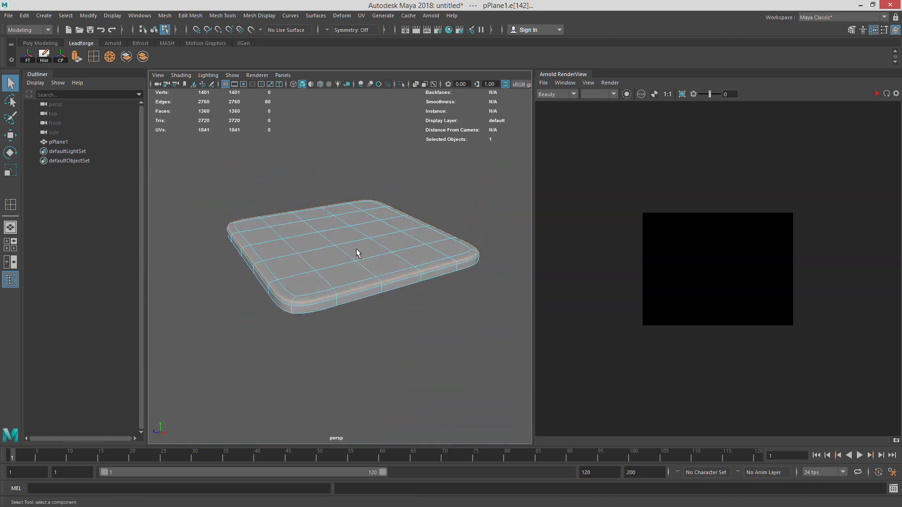
pyautogui.press('1')
pyautogui.keyDown('alt'); pyautogui.moveTo(297, 262); pyautogui.dragTo(347, 245); pyautogui.keyUp('alt')
pyautogui.keyDown('alt'); pyautogui.moveTo(346, 246); pyautogui.dragTo(362, 287, button='right'); pyautogui.keyUp('alt')
pyautogui.keyDown('alt'); pyautogui.moveTo(324, 275); pyautogui.dragTo(346, 271, button='middle'); pyautogui.keyUp('alt')
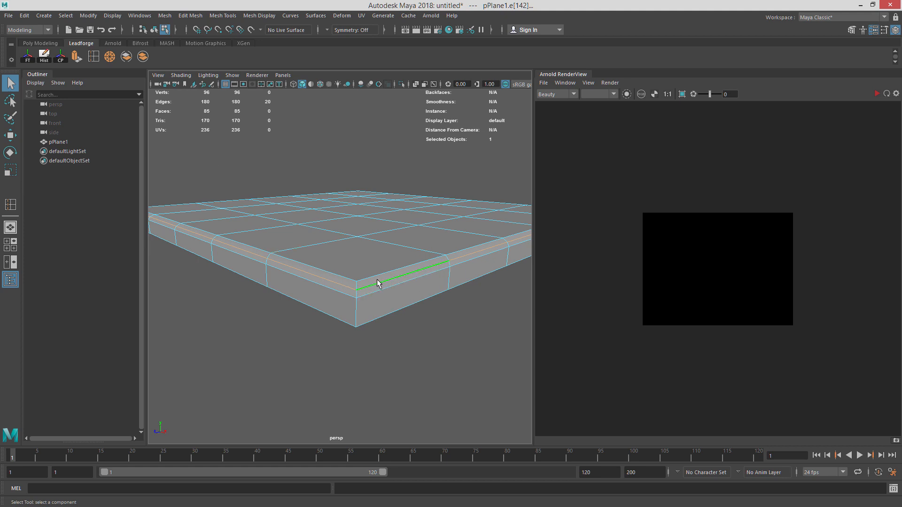
pyautogui.keyDown('alt'); pyautogui.moveTo(430, 283); pyautogui.dragTo(371, 301); pyautogui.keyUp('alt')
pyautogui.click(389, 346)
pyautogui.keyDown('alt'); pyautogui.moveTo(389, 346); pyautogui.dragTo(262, 340, button='right'); pyautogui.keyUp('alt')
pyautogui.keyDown('alt'); pyautogui.moveTo(273, 334); pyautogui.dragTo(306, 341); pyautogui.keyUp('alt')
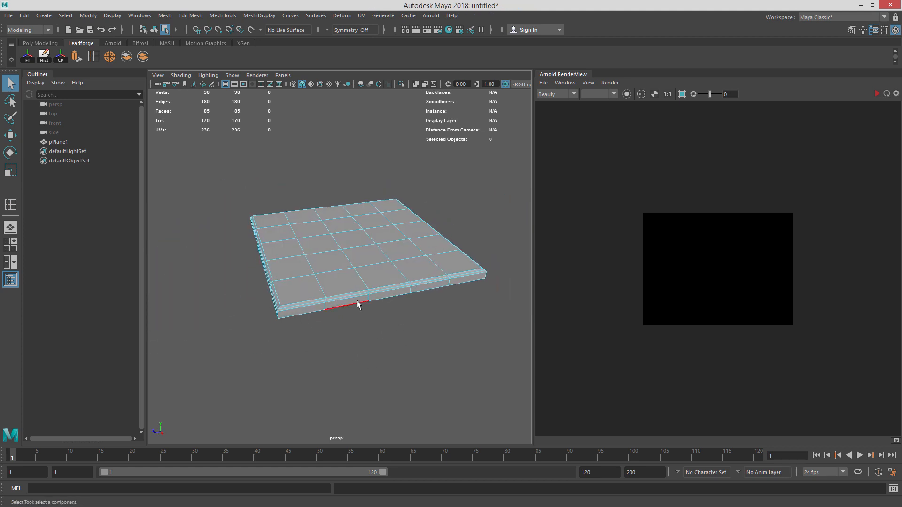
pyautogui.moveTo(356, 227); pyautogui.dragTo(414, 213, button='right')
pyautogui.keyDown('alt'); pyautogui.moveTo(425, 307); pyautogui.dragTo(393, 314, button='right'); pyautogui.keyUp('alt')
pyautogui.keyDown('alt'); pyautogui.moveTo(414, 283); pyautogui.dragTo(359, 297, button='middle'); pyautogui.keyUp('alt')
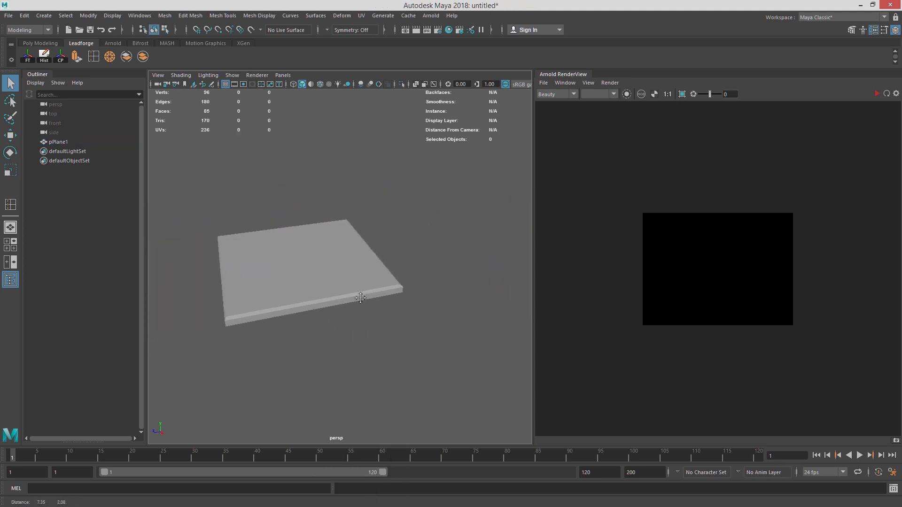
pyautogui.keyDown('alt'); pyautogui.moveTo(310, 294); pyautogui.dragTo(338, 290, button='right'); pyautogui.keyUp('alt')
pyautogui.click(337, 290)
pyautogui.press('3')
pyautogui.keyDown('alt'); pyautogui.moveTo(276, 293); pyautogui.dragTo(372, 289, button='middle'); pyautogui.keyUp('alt')
pyautogui.press('1')
pyautogui.click(502, 231)
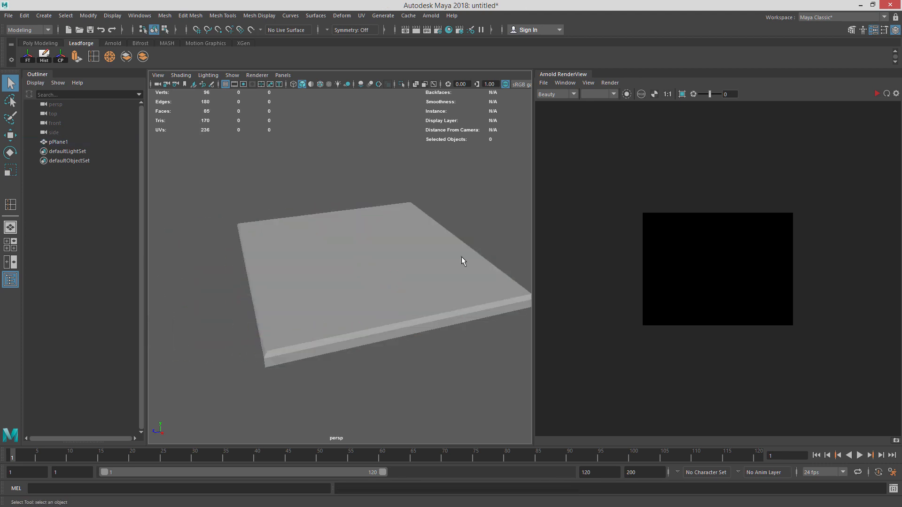
pyautogui.keyDown('alt'); pyautogui.moveTo(459, 257); pyautogui.dragTo(419, 262, button='middle'); pyautogui.keyUp('alt')
# Select the plate and open the UV Editor.
pyautogui.click(366, 279)
pyautogui.click(365, 17)
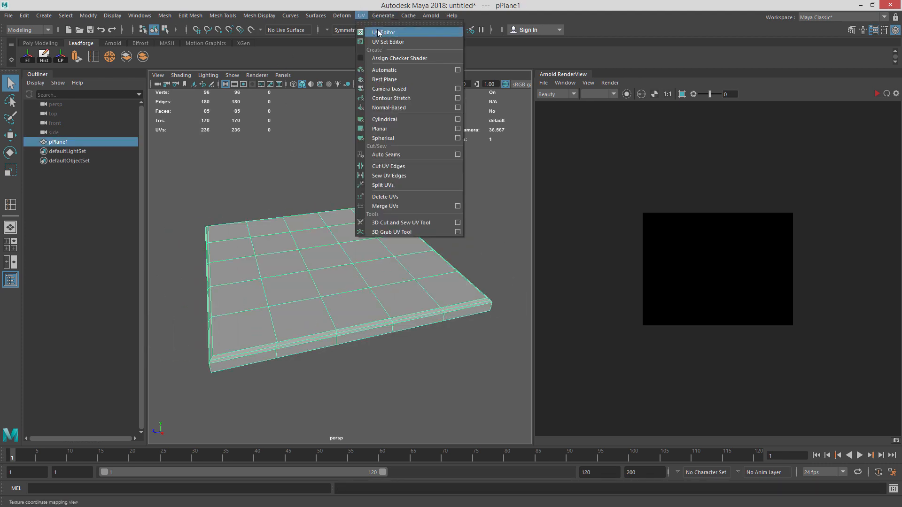
pyautogui.click(376, 30)
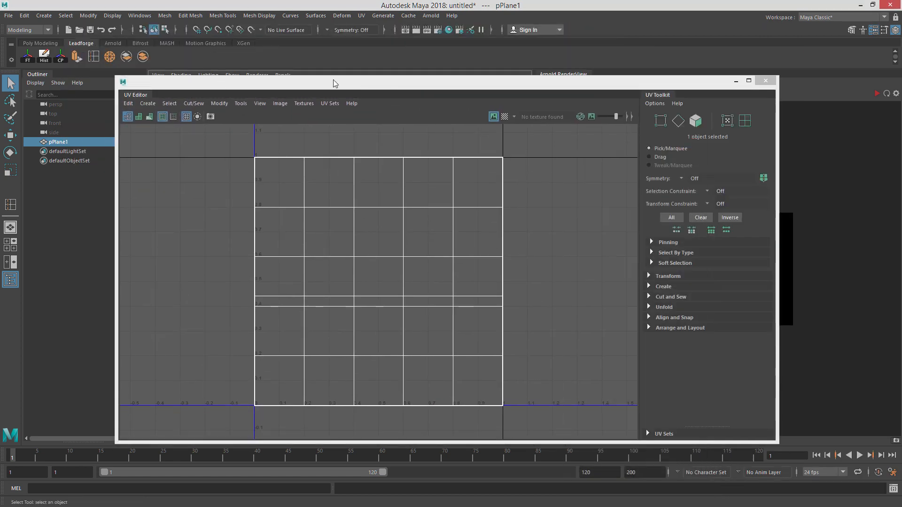
pyautogui.moveTo(337, 83); pyautogui.dragTo(381, 106)
# Apply a planar UV projection from the Y axis, fitted to the bounding box.
pyautogui.click(361, 15)
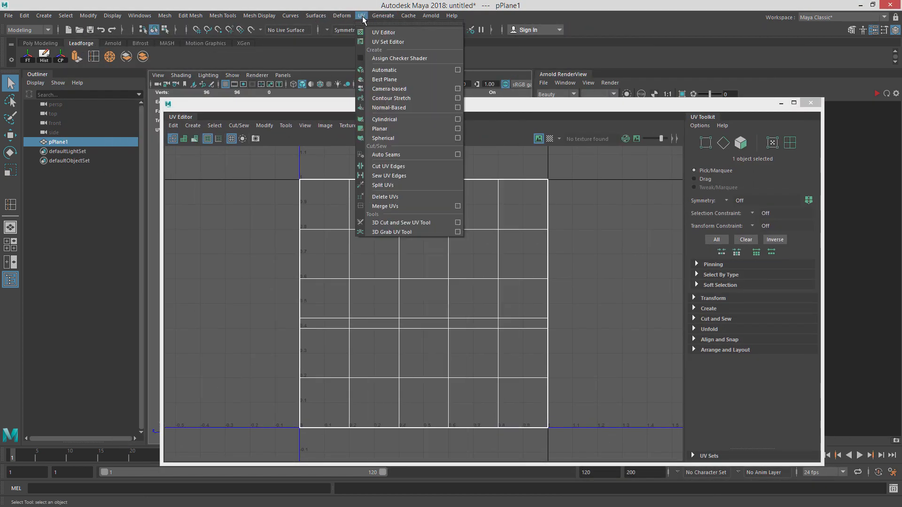
pyautogui.click(456, 129)
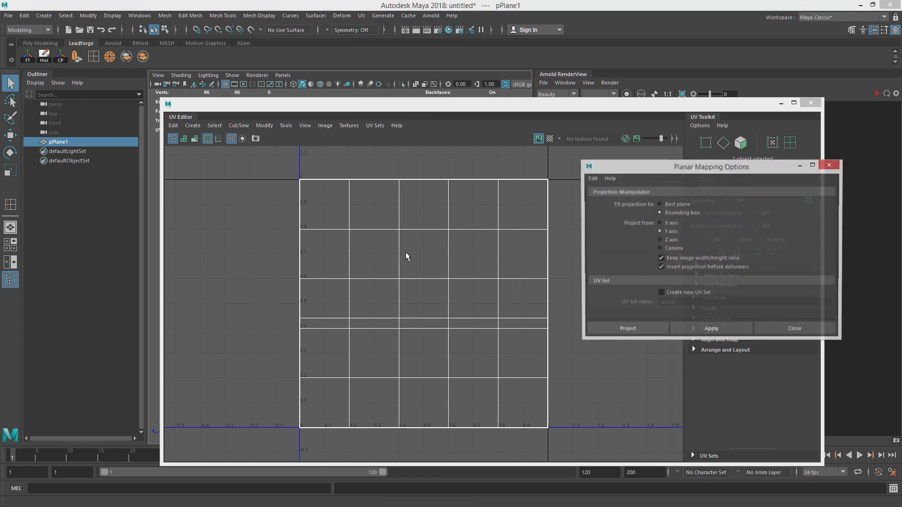
pyautogui.click(640, 331)
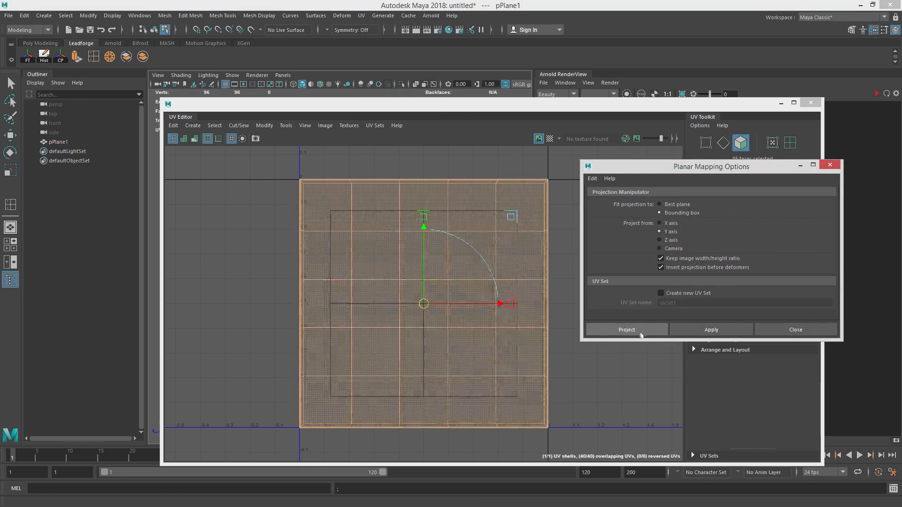
pyautogui.moveTo(488, 269); pyautogui.dragTo(546, 268, button='right')
pyautogui.click(397, 280)
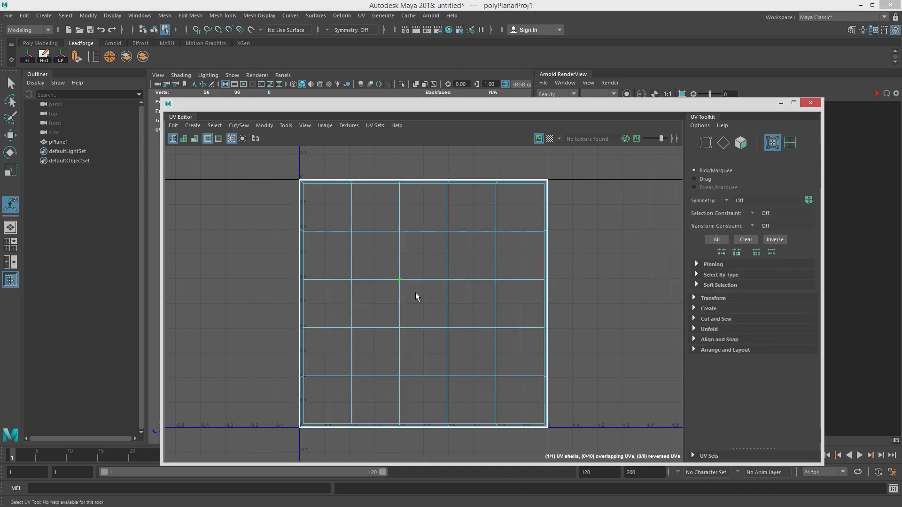
# Select all of the plate's UVs and unfold them.
pyautogui.click(694, 329)
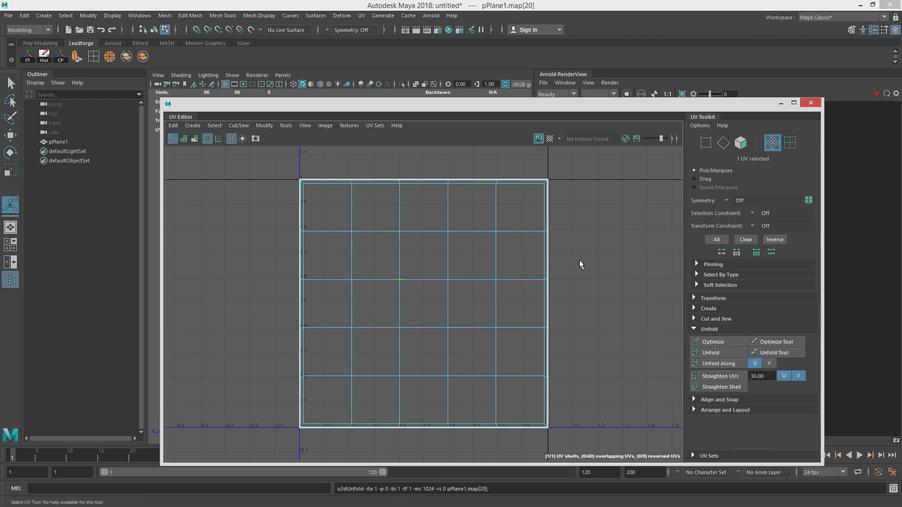
pyautogui.scroll(-1, 579, 260)
pyautogui.moveTo(269, 163); pyautogui.dragTo(690, 467)
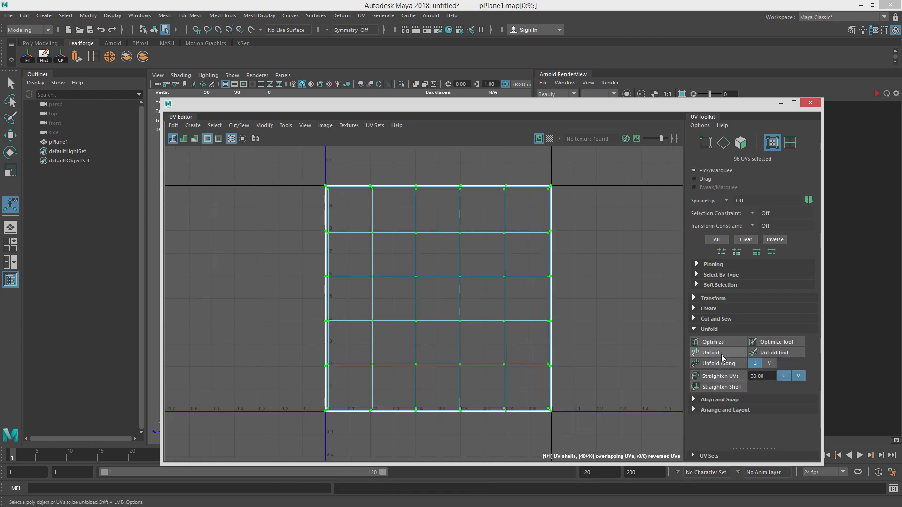
pyautogui.click(710, 353)
# Activate the Unfold UV brush tool and review its settings.
pyautogui.scroll(-1, 558, 298)
pyautogui.keyDown('alt'); pyautogui.moveTo(557, 298); pyautogui.dragTo(539, 308, button='middle'); pyautogui.keyUp('alt')
pyautogui.moveTo(293, 178); pyautogui.dragTo(635, 460)
pyautogui.click(265, 126)
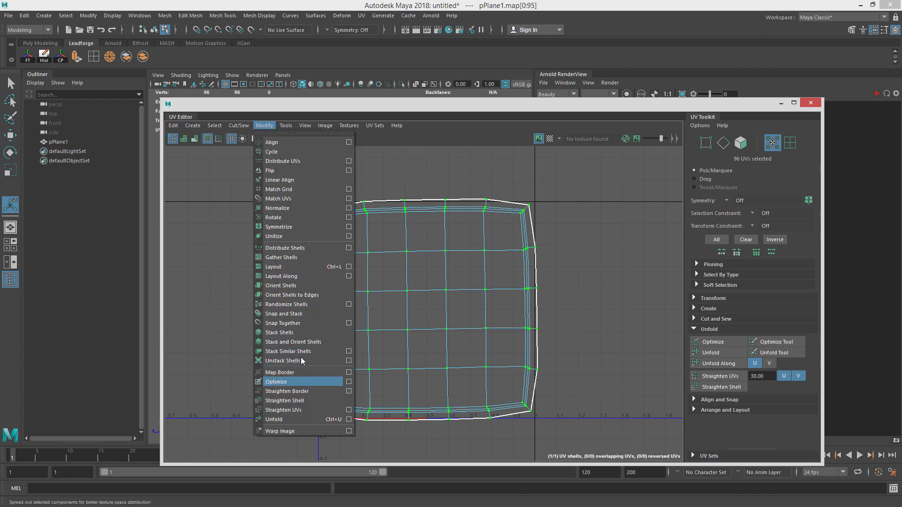
pyautogui.moveTo(288, 125)
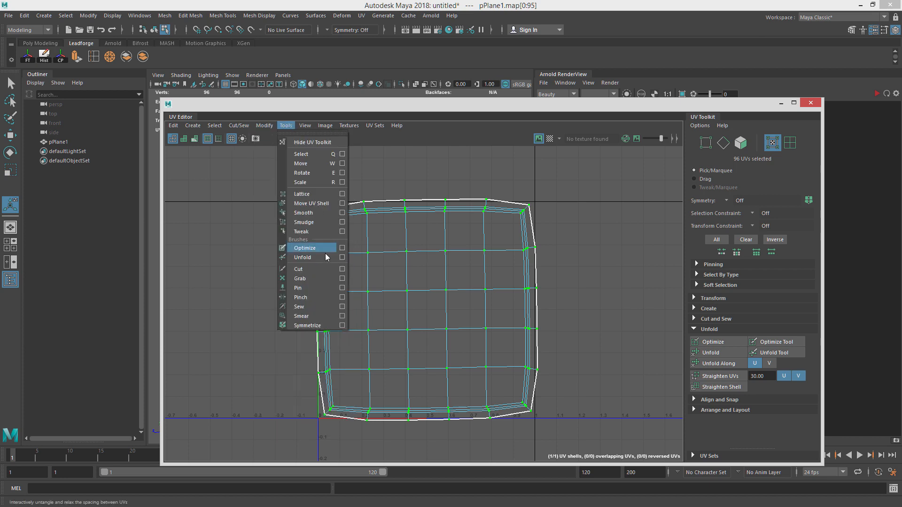
pyautogui.click(342, 258)
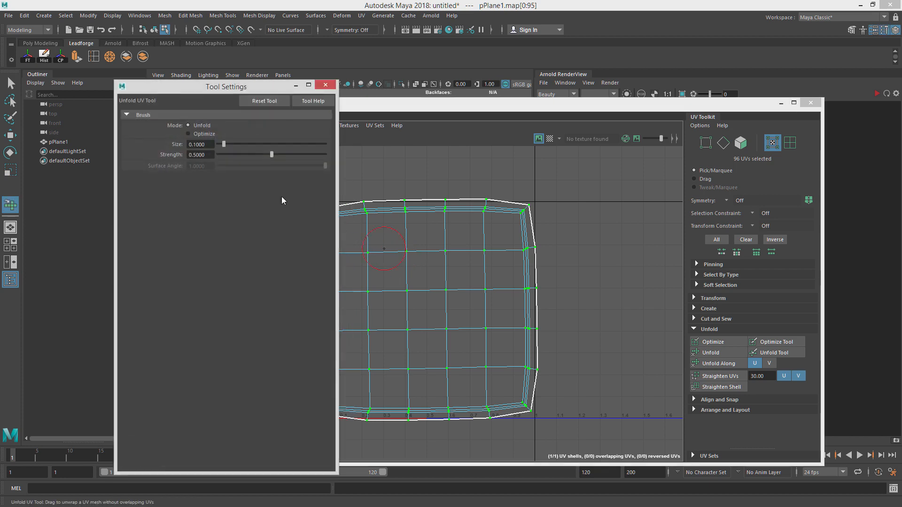
pyautogui.moveTo(169, 83); pyautogui.dragTo(282, 84)
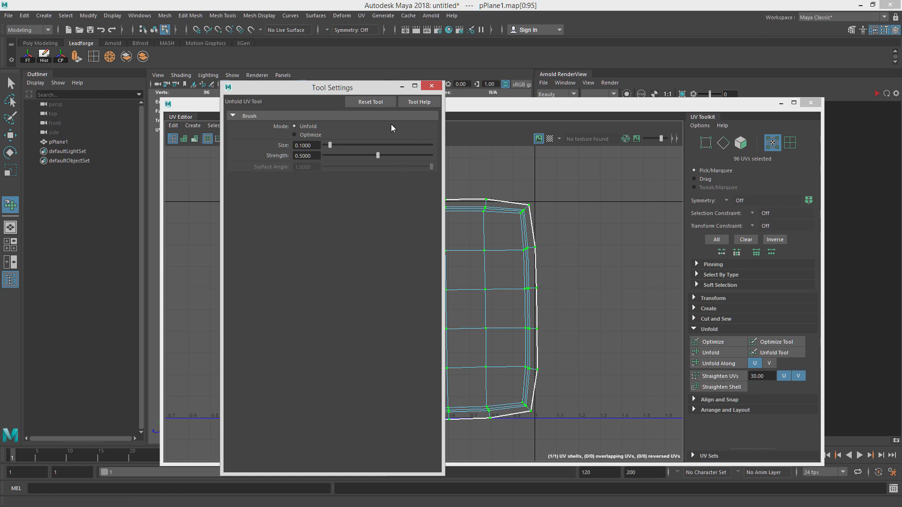
pyautogui.click(432, 85)
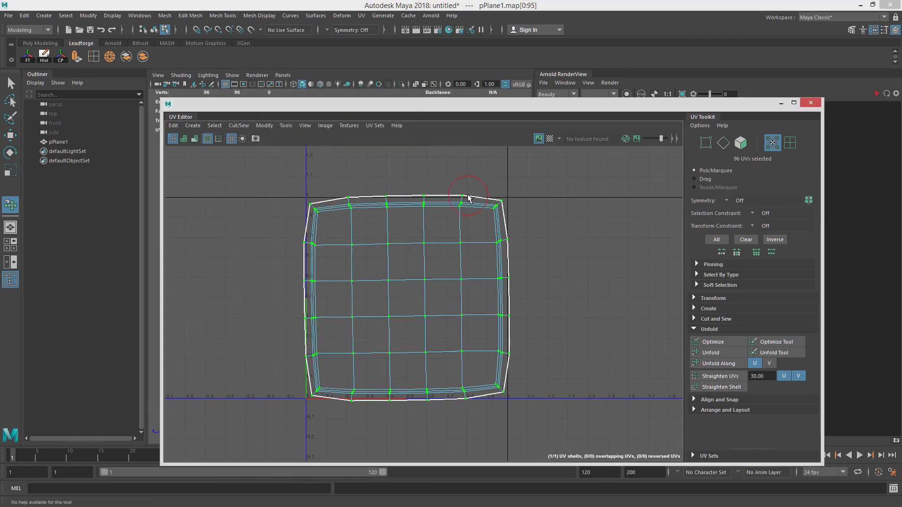
# Brush over the UV shell's top edge with the Unfold brush and reselect all UVs.
pyautogui.rightClick(466, 196)
pyautogui.moveTo(466, 196); pyautogui.dragTo(534, 195, button='right')
pyautogui.click(463, 196)
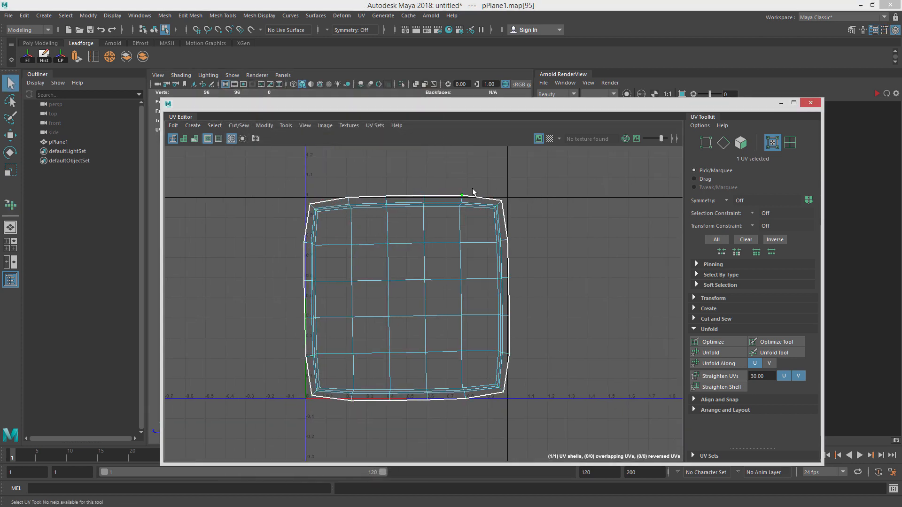
pyautogui.moveTo(244, 180); pyautogui.dragTo(561, 459)
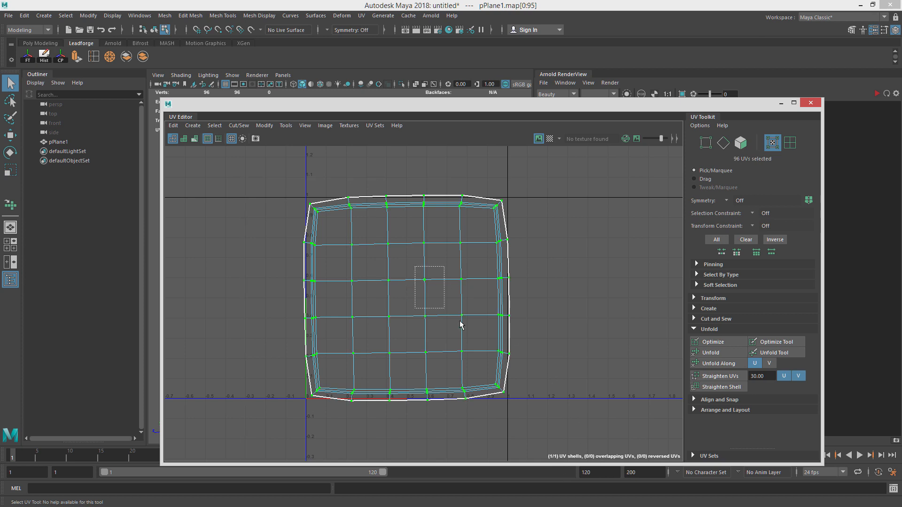
# Reselect all of the plate's UVs and rotate and scale the shell slightly to square it up.
pyautogui.moveTo(460, 324); pyautogui.dragTo(453, 282)
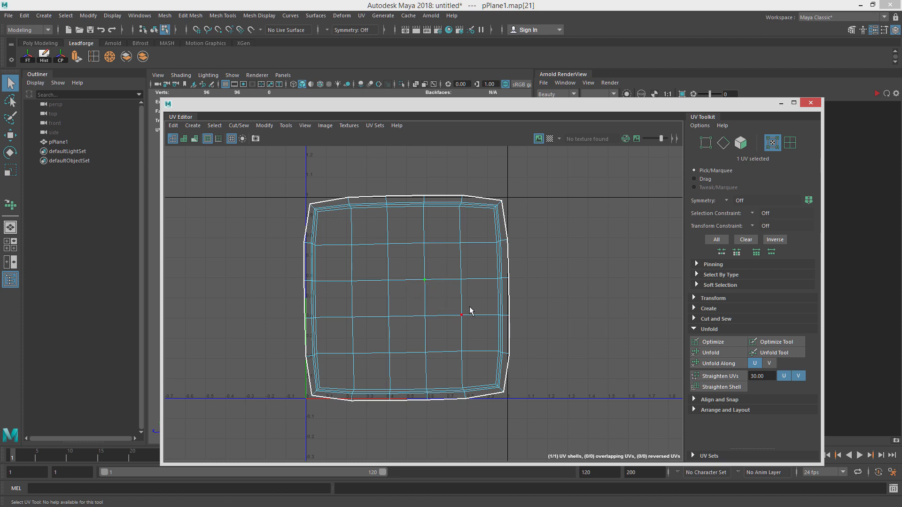
pyautogui.rightClick(383, 219)
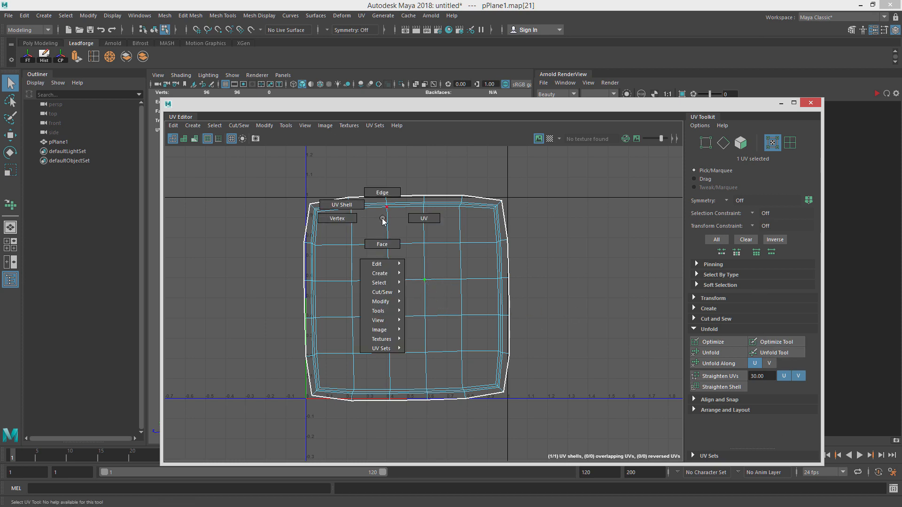
pyautogui.moveTo(270, 168); pyautogui.dragTo(578, 431)
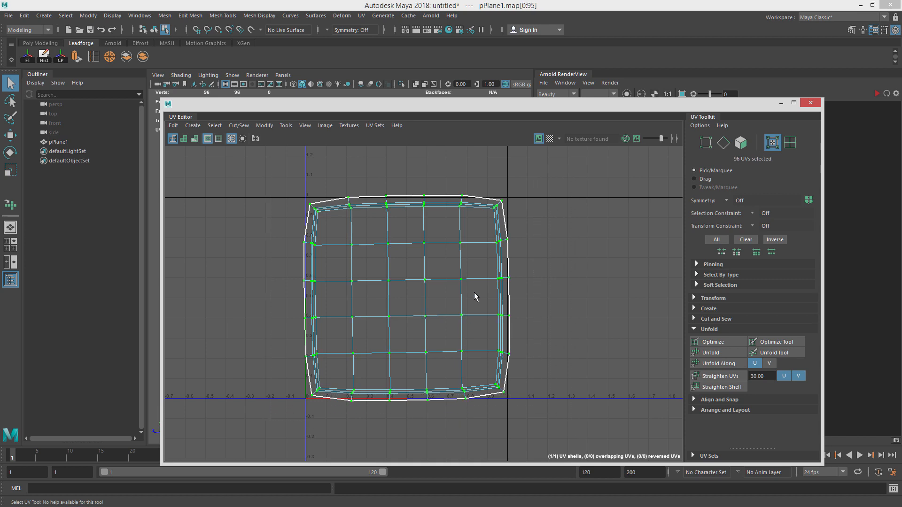
pyautogui.press('e')
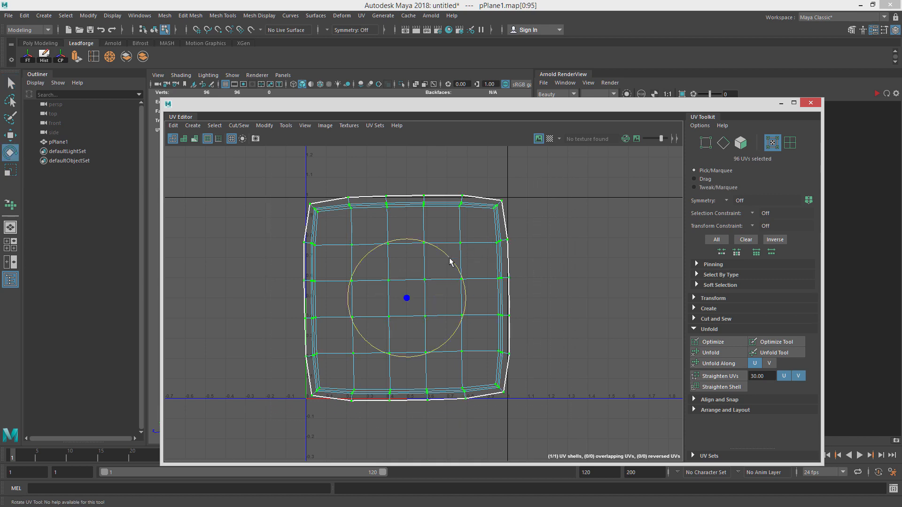
pyautogui.moveTo(451, 258); pyautogui.dragTo(574, 134)
pyautogui.press('r')
pyautogui.moveTo(408, 301); pyautogui.dragTo(405, 301)
pyautogui.press('e')
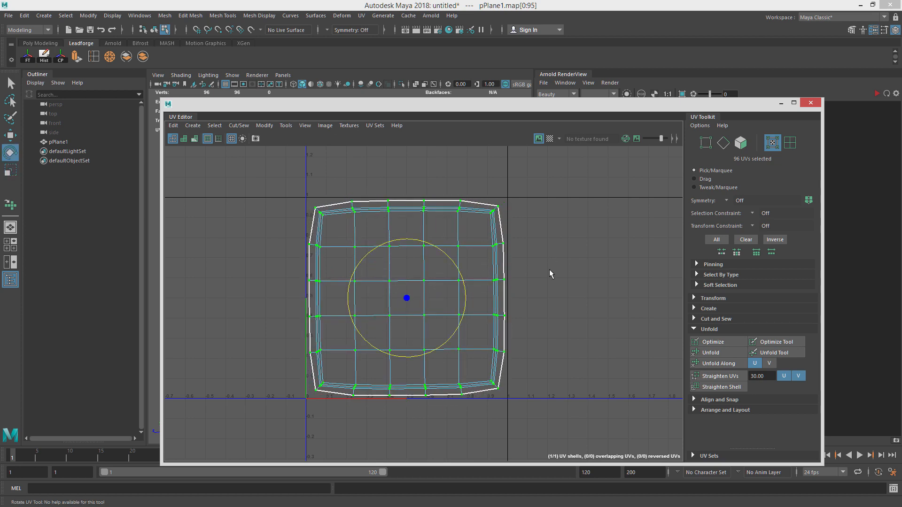
# Deselect the UVs and display the checker map on the UV layout with a larger checker size.
pyautogui.press('+')
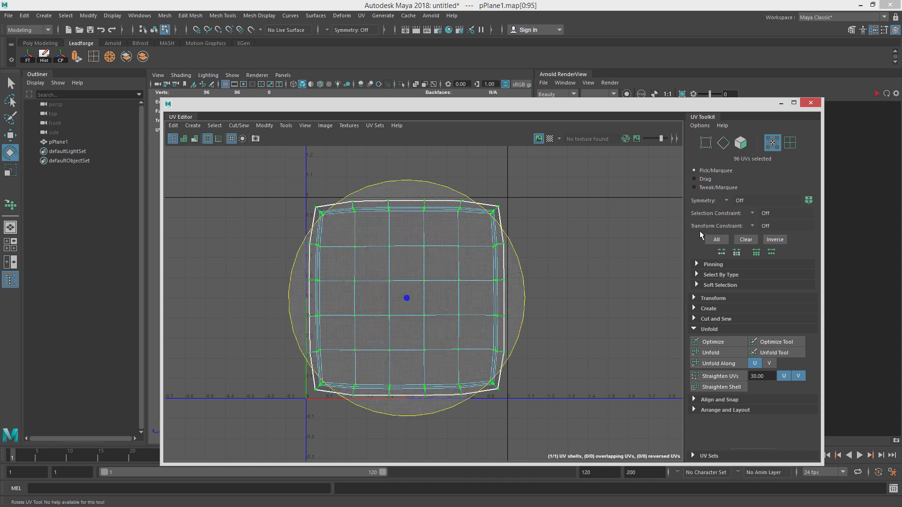
pyautogui.press('r')
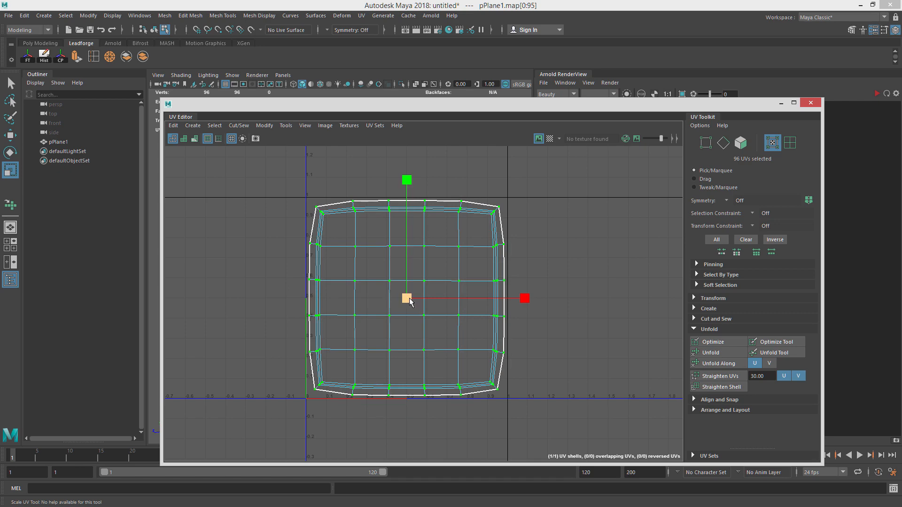
pyautogui.press('w')
pyautogui.click(474, 234)
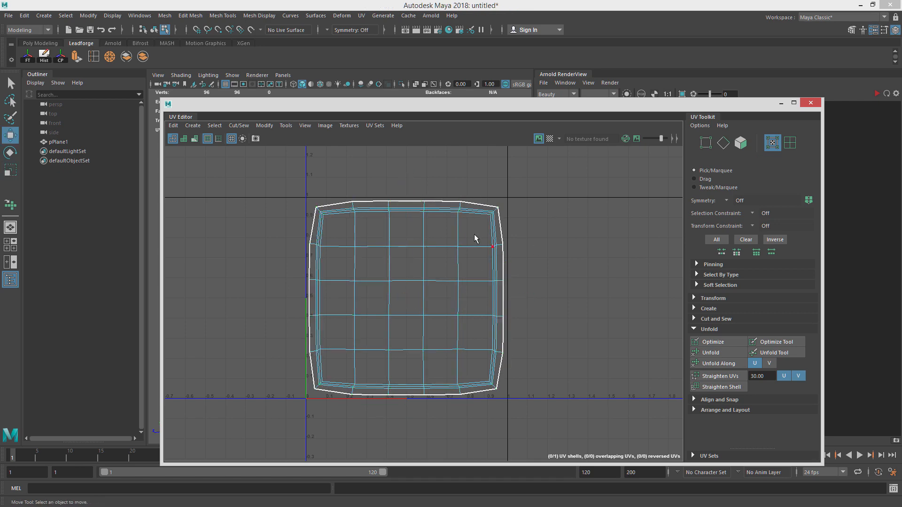
pyautogui.moveTo(474, 234); pyautogui.dragTo(530, 204, button='right')
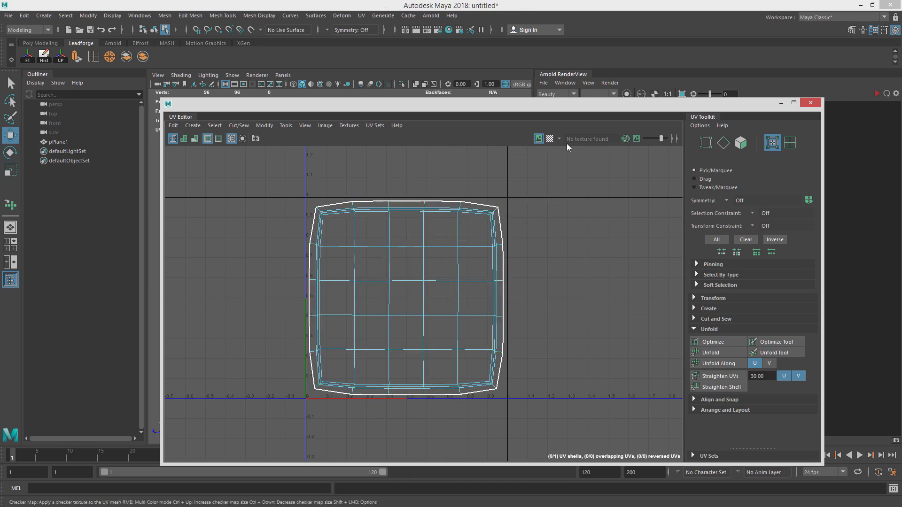
pyautogui.click(550, 139)
pyautogui.click(654, 138)
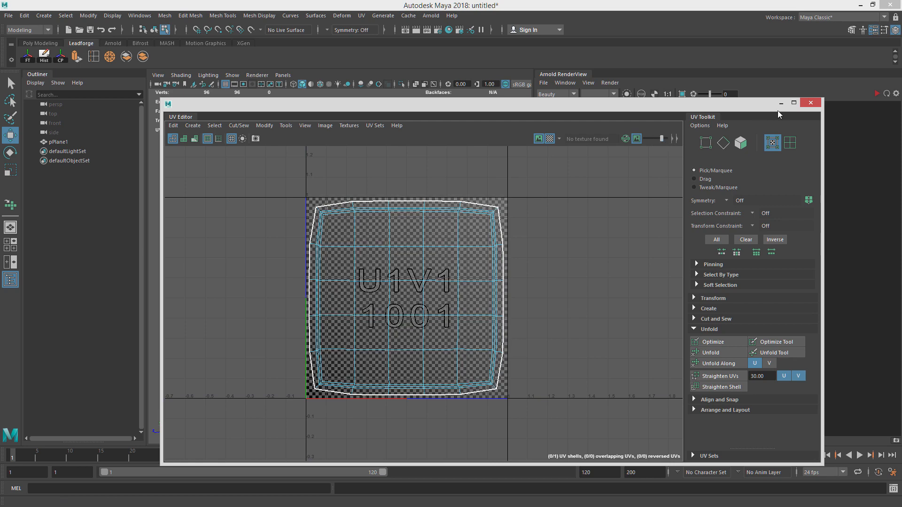
# Minimize the UV Editor and switch the plate to smooth mesh preview in the viewport.
pyautogui.click(780, 102)
pyautogui.moveTo(468, 245); pyautogui.dragTo(505, 227, button='right')
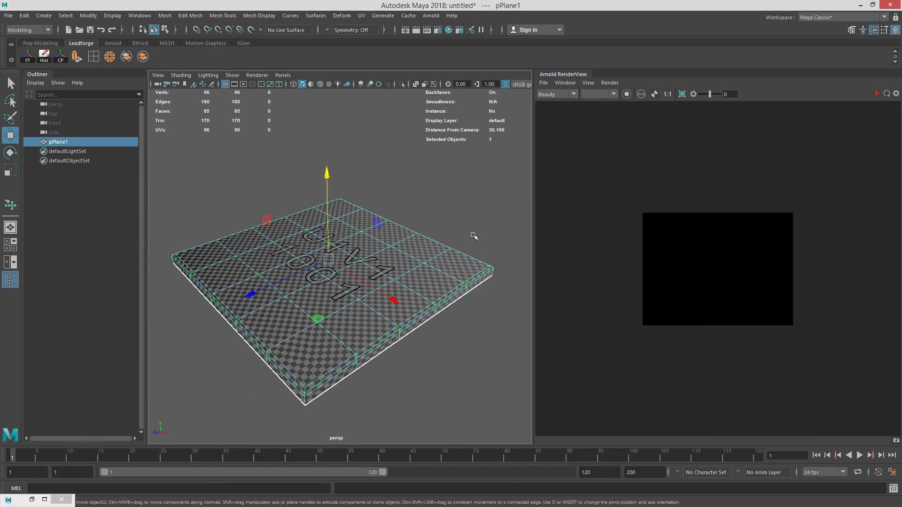
pyautogui.press('3')
pyautogui.keyDown('alt'); pyautogui.moveTo(458, 247); pyautogui.dragTo(329, 323); pyautogui.keyUp('alt')
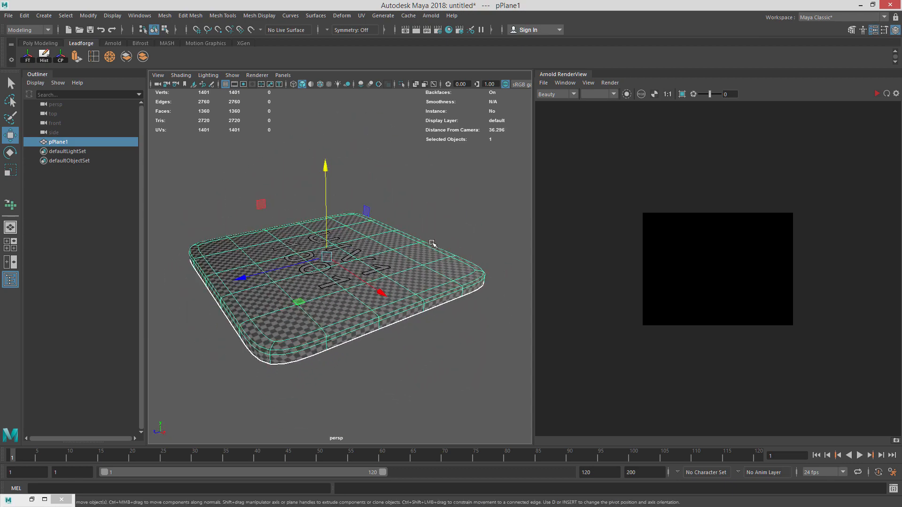
# Close the UV Editor and reselect the plate.
pyautogui.click(31, 499)
pyautogui.click(808, 107)
pyautogui.click(476, 232)
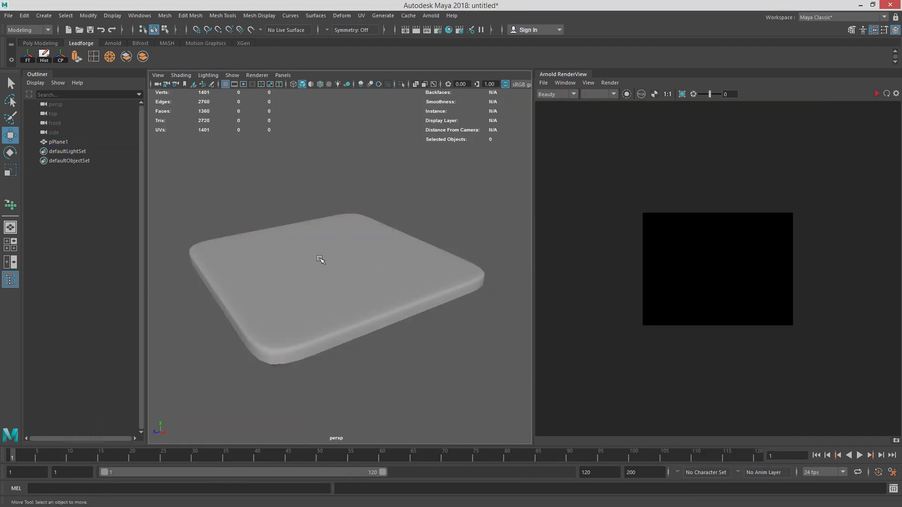
pyautogui.keyDown('alt'); pyautogui.moveTo(322, 261); pyautogui.dragTo(372, 224); pyautogui.keyUp('alt')
pyautogui.click(430, 241)
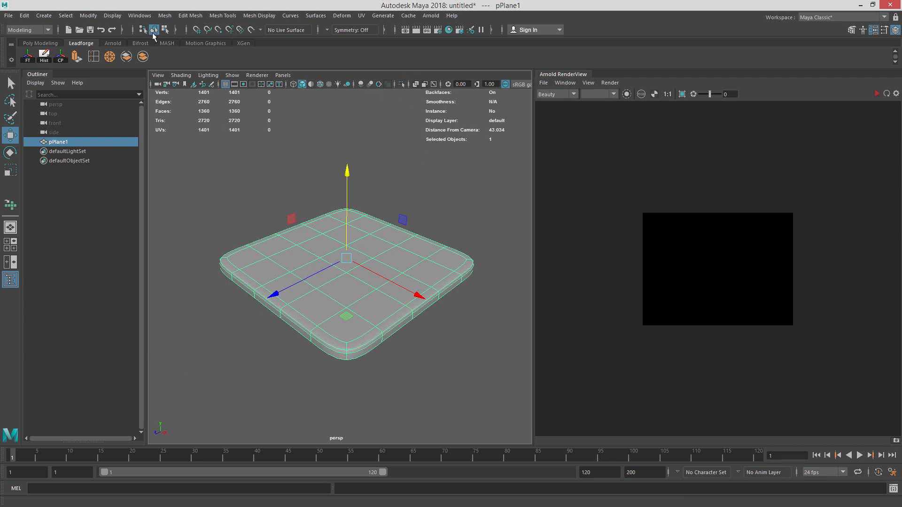
# Create a new camera.
pyautogui.click(44, 16)
pyautogui.moveTo(94, 77)
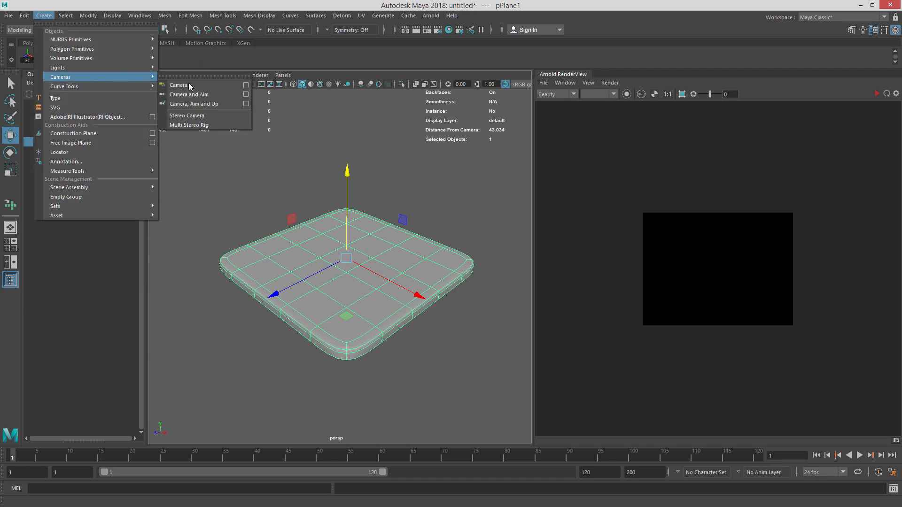
pyautogui.click(179, 81)
# Look through camera1 in the viewport and orbit it to frame the plate.
pyautogui.click(283, 75)
pyautogui.moveTo(320, 85)
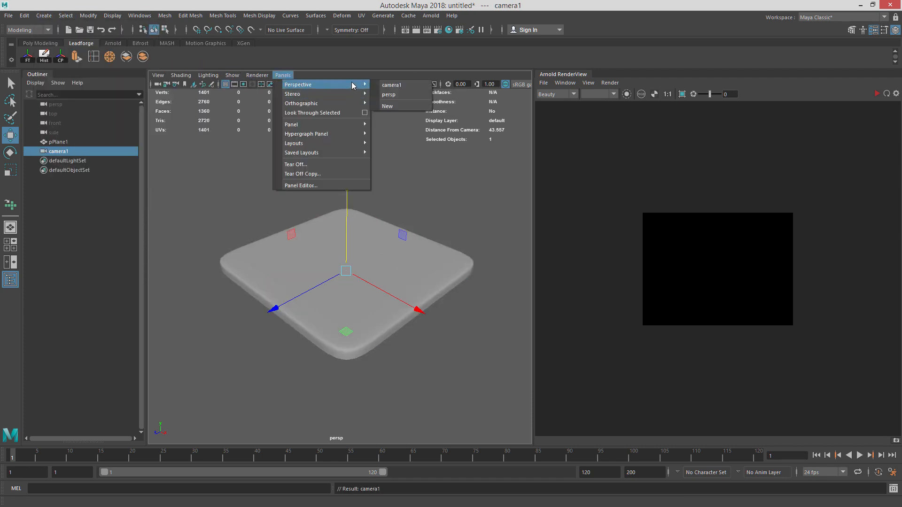
pyautogui.click(395, 85)
pyautogui.keyDown('alt'); pyautogui.moveTo(270, 209); pyautogui.dragTo(403, 246); pyautogui.keyUp('alt')
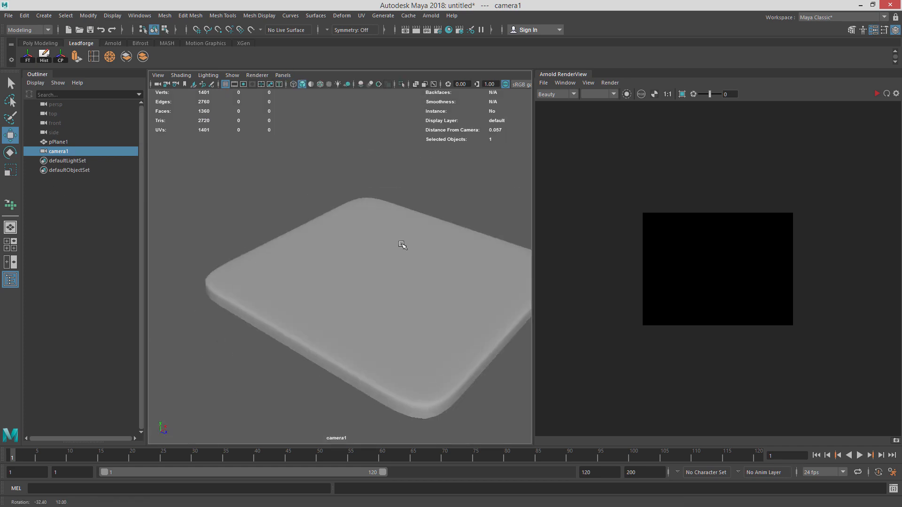
pyautogui.keyDown('alt'); pyautogui.moveTo(403, 246); pyautogui.dragTo(353, 221, button='right'); pyautogui.keyUp('alt')
# Turn on the camera's Resolution Gate.
pyautogui.click(159, 77)
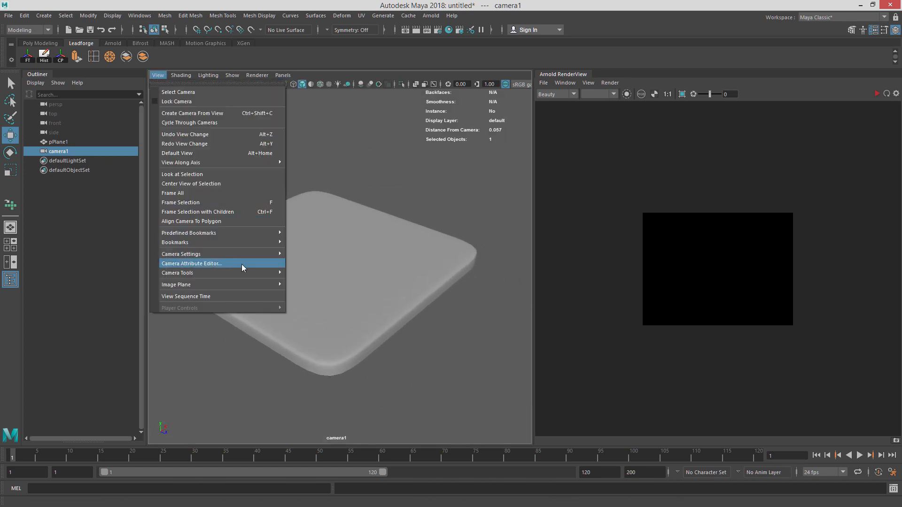
pyautogui.moveTo(249, 249)
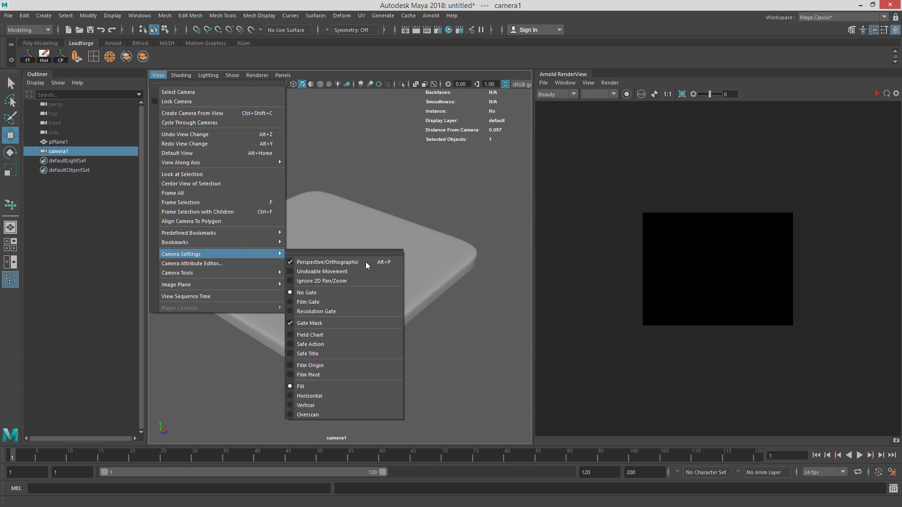
pyautogui.click(362, 311)
pyautogui.click(155, 76)
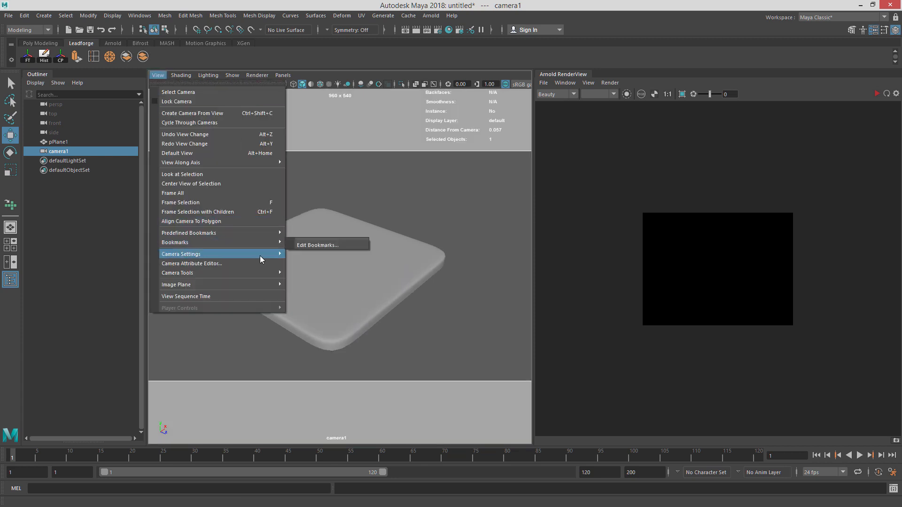
pyautogui.click(362, 133)
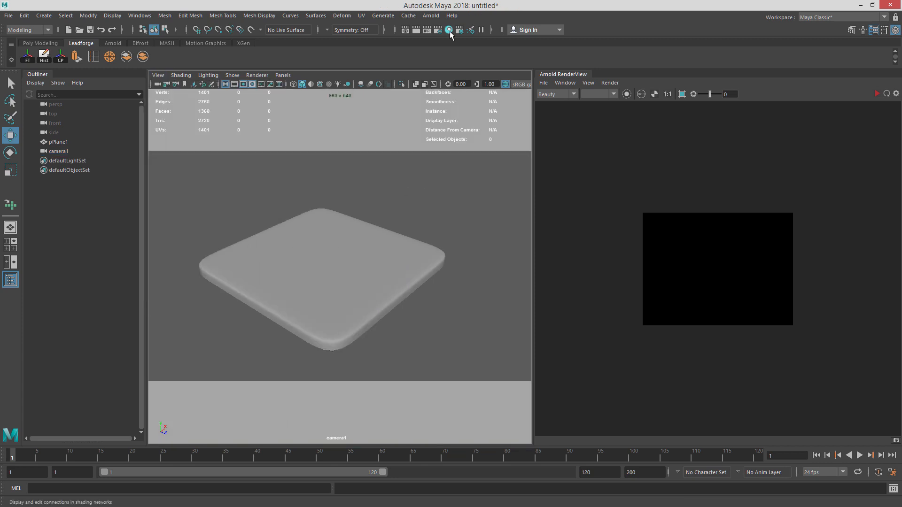
# Set the render image size to 1000 by 1000 pixels in Render Settings.
pyautogui.click(438, 30)
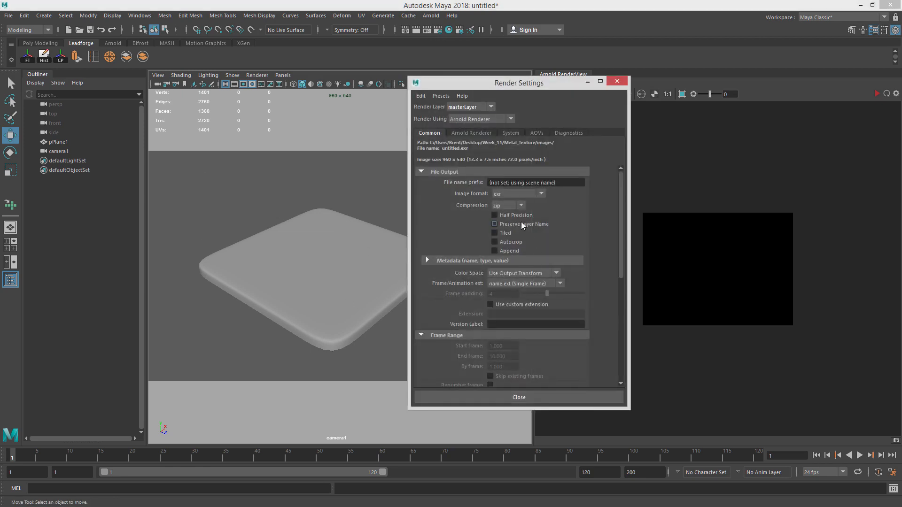
pyautogui.scroll(-5, 606, 349)
pyautogui.doubleClick(501, 294)
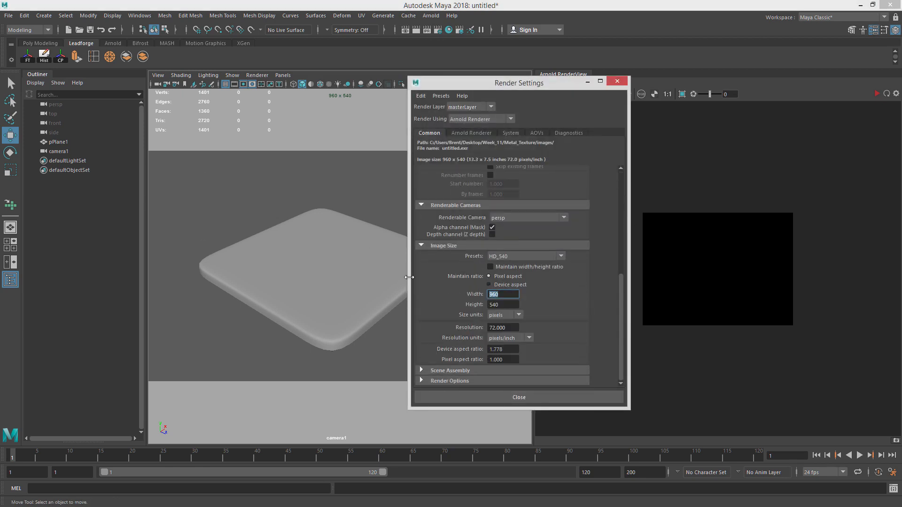
pyautogui.write('1000')
pyautogui.press('Tab')
pyautogui.write('100')
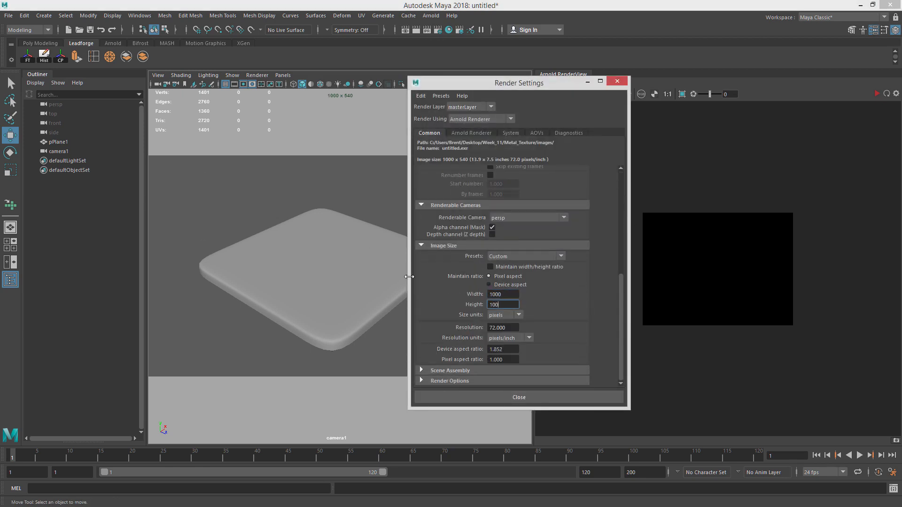
pyautogui.press('Return')
pyautogui.click(542, 395)
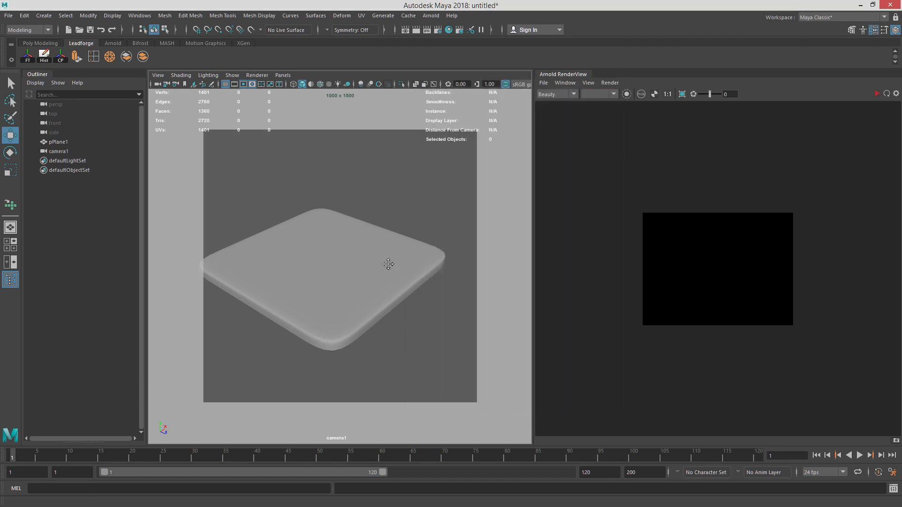
# Orbit the camera to angle the plate diagonally within the resolution gate.
pyautogui.keyDown('alt'); pyautogui.moveTo(417, 257); pyautogui.dragTo(417, 203); pyautogui.keyUp('alt')
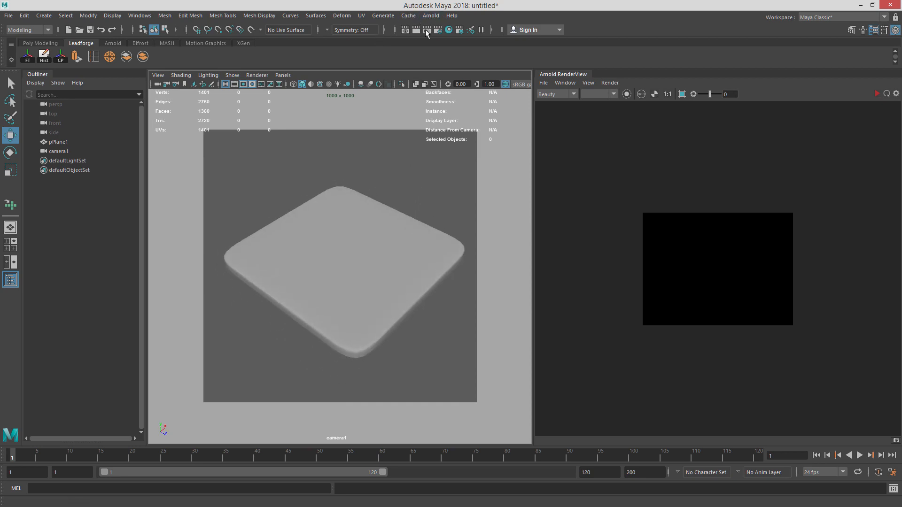
pyautogui.click(180, 75)
pyautogui.moveTo(154, 79)
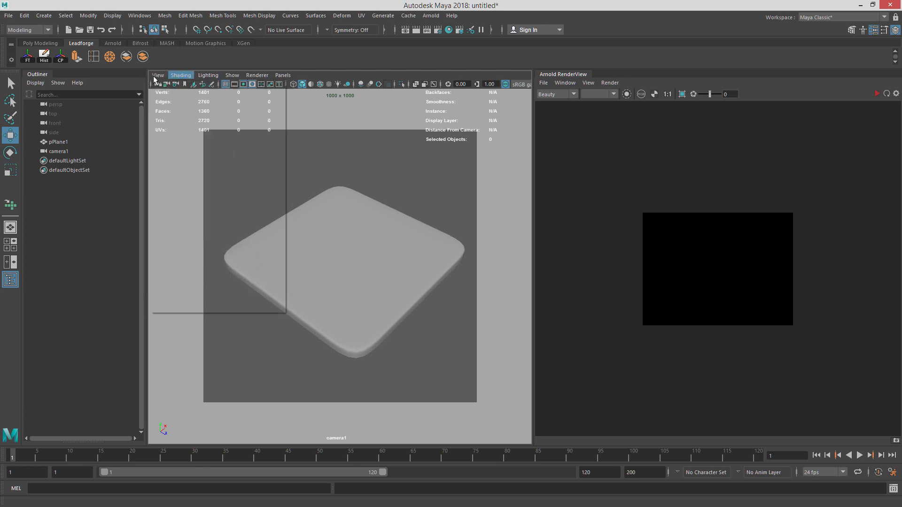
pyautogui.moveTo(252, 254)
pyautogui.click(336, 388)
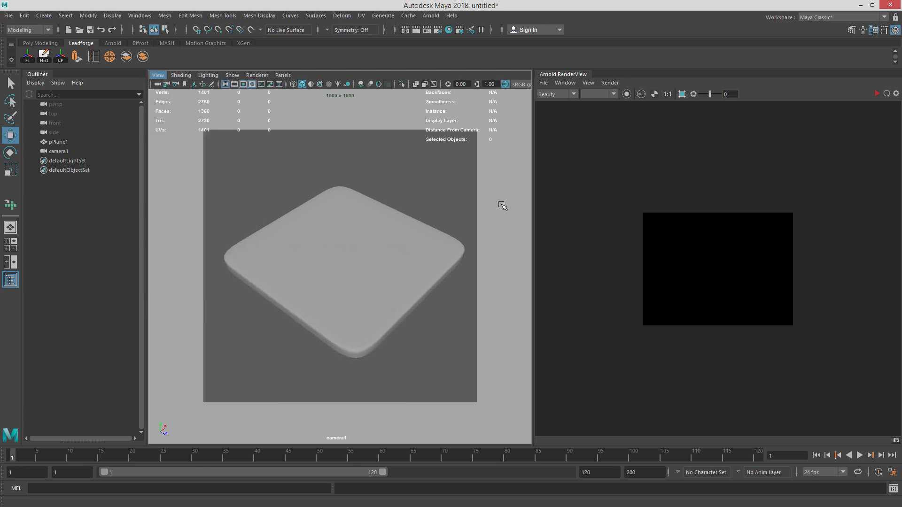
# Render the camera view in Arnold RenderView.
pyautogui.click(609, 82)
pyautogui.click(648, 92)
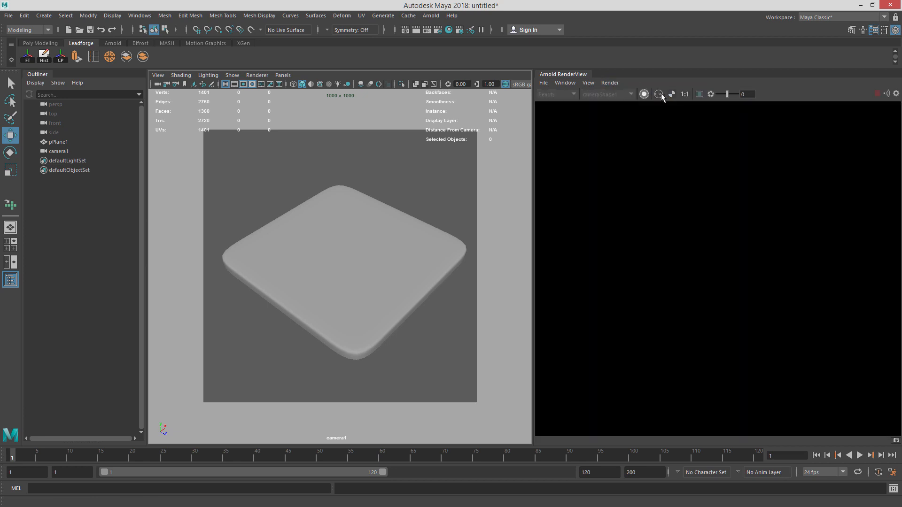
pyautogui.click(609, 82)
pyautogui.moveTo(660, 164)
pyautogui.click(741, 174)
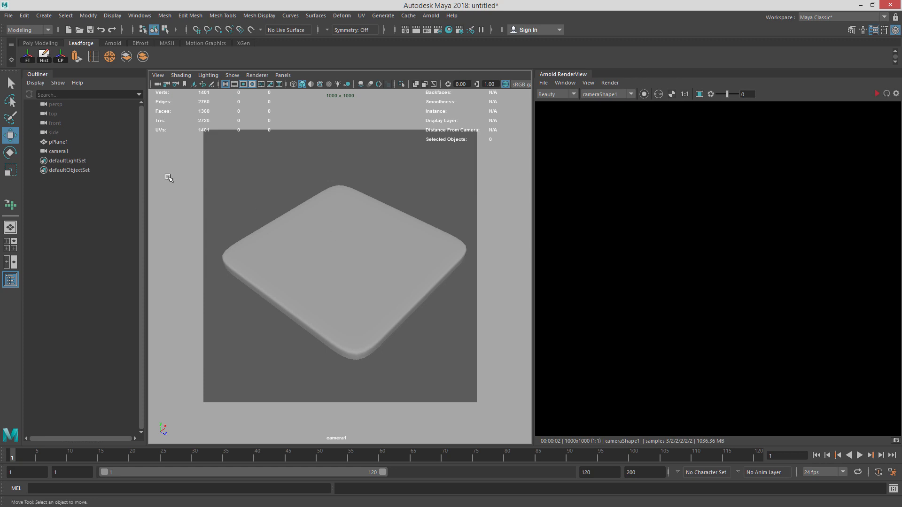
# Rename camera1 to RenderCAM.
pyautogui.doubleClick(66, 151)
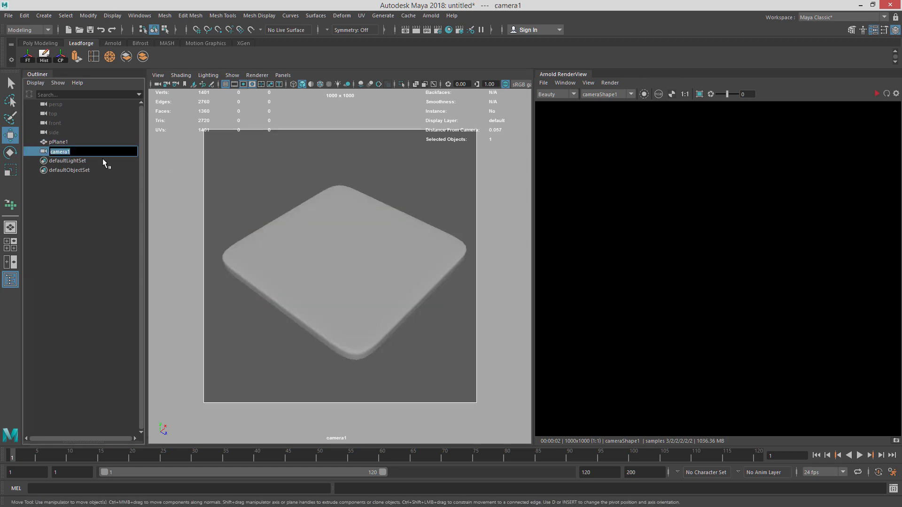
pyautogui.write('RenderCAM')
pyautogui.press('Return')
# Rename the plate to DiamondPlate_01.
pyautogui.doubleClick(60, 142)
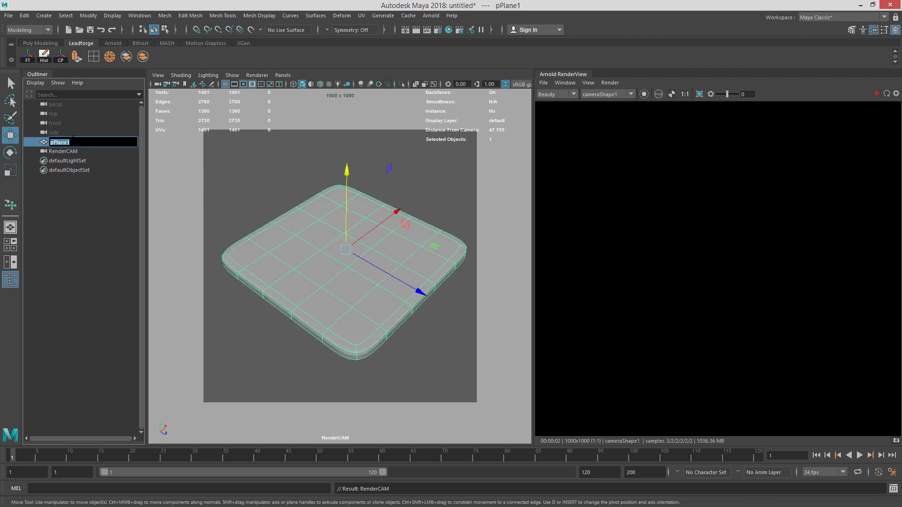
pyautogui.write('Diamond')
pyautogui.press('Return')
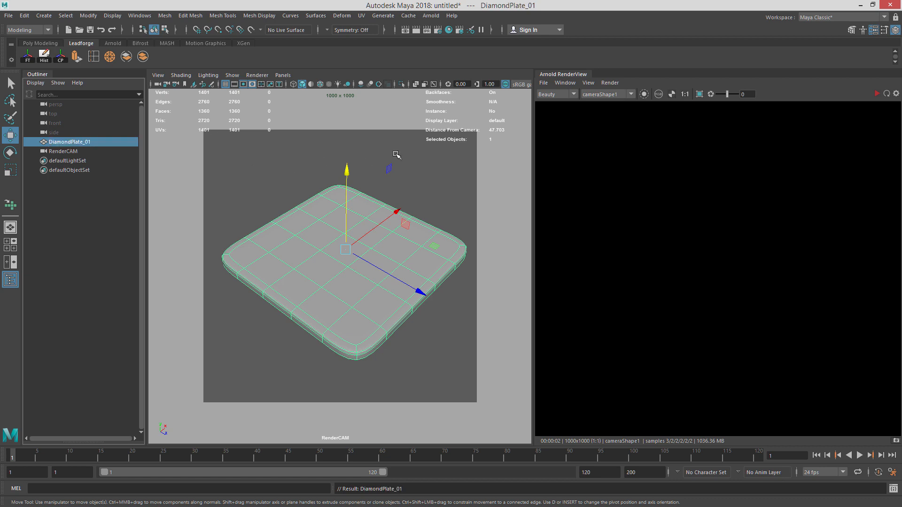
pyautogui.keyDown('alt'); pyautogui.moveTo(378, 260); pyautogui.dragTo(383, 256); pyautogui.keyUp('alt')
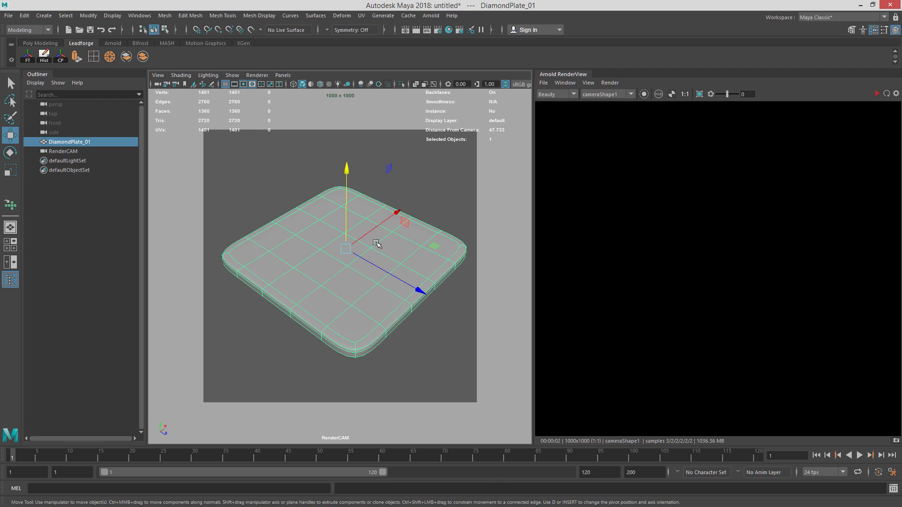
pyautogui.moveTo(366, 228)
pyautogui.mouseDown(button='right')
pyautogui.moveTo(367, 240)
pyautogui.moveTo(366, 226)
pyautogui.mouseUp(button='right')
pyautogui.press('-')
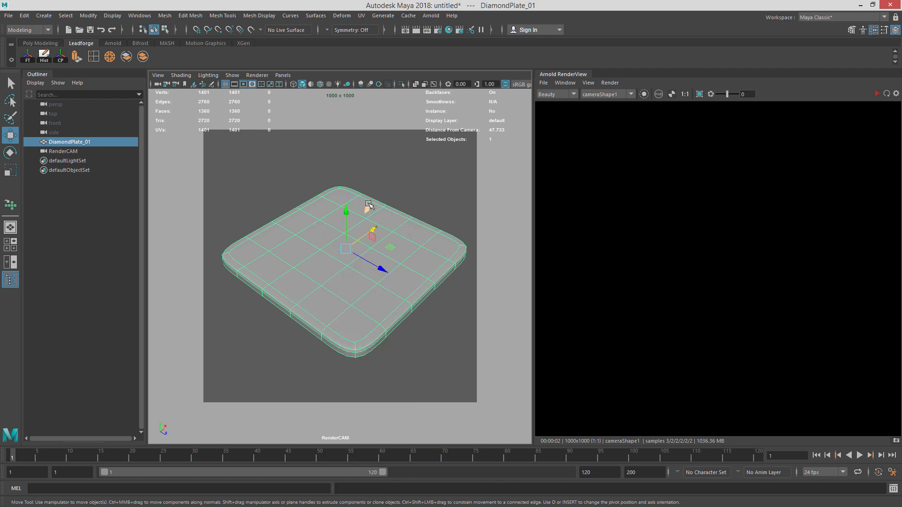
pyautogui.press('+')
pyautogui.press('-')
pyautogui.press('-')
pyautogui.press('+')
pyautogui.press('+')
pyautogui.press('-')
pyautogui.press('+')
pyautogui.press('+')
pyautogui.press('-')
pyautogui.press('-')
pyautogui.press('-')
pyautogui.press('+')
pyautogui.press('-')
pyautogui.press('e')
pyautogui.press('-')
pyautogui.press('-')
pyautogui.press('-')
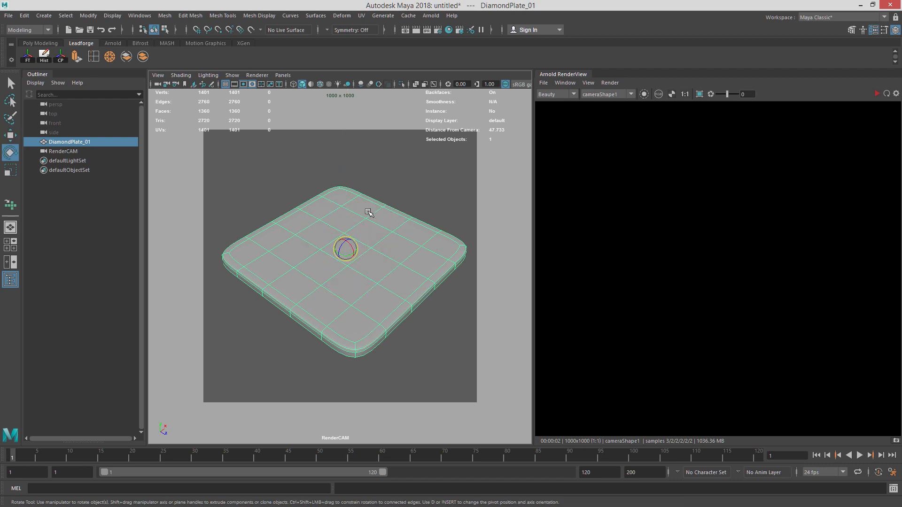
pyautogui.press('-')
pyautogui.press('+')
pyautogui.press('+')
pyautogui.press('+')
pyautogui.press('+')
pyautogui.press('-')
pyautogui.press('-')
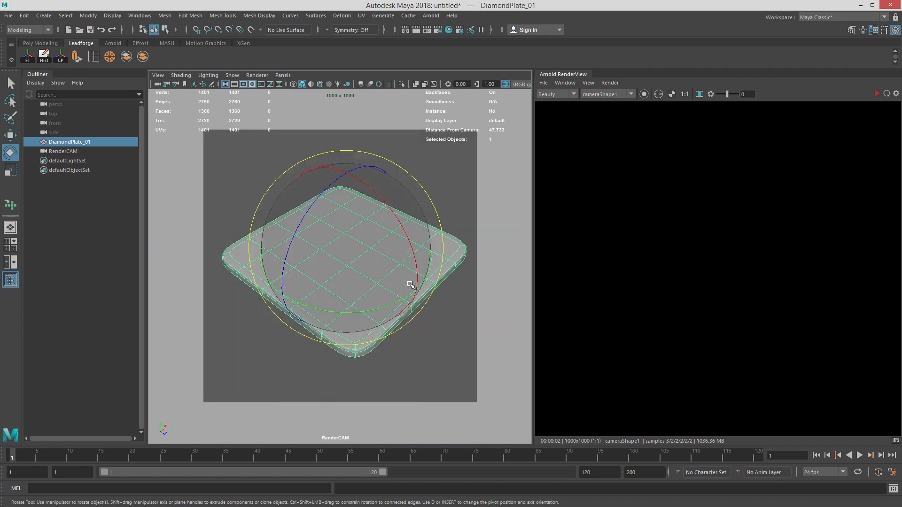
pyautogui.press('-')
pyautogui.press('-')
pyautogui.press('+')
pyautogui.click(427, 200)
pyautogui.click(408, 226)
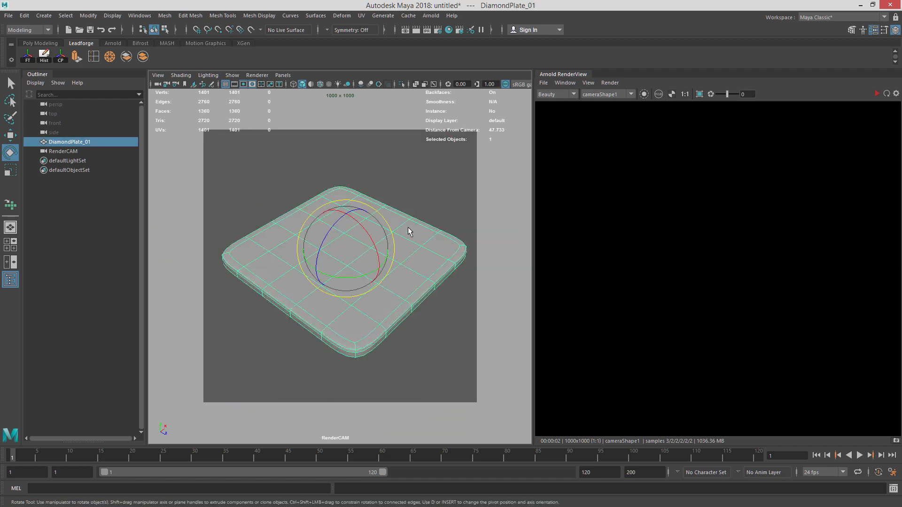
pyautogui.press('q')
pyautogui.click(424, 205)
pyautogui.click(404, 238)
pyautogui.moveTo(406, 237)
pyautogui.keyDown('alt'); pyautogui.mouseDown()
pyautogui.moveTo(423, 214)
pyautogui.moveTo(397, 234)
pyautogui.mouseUp(); pyautogui.keyUp('alt')
pyautogui.click(448, 202)
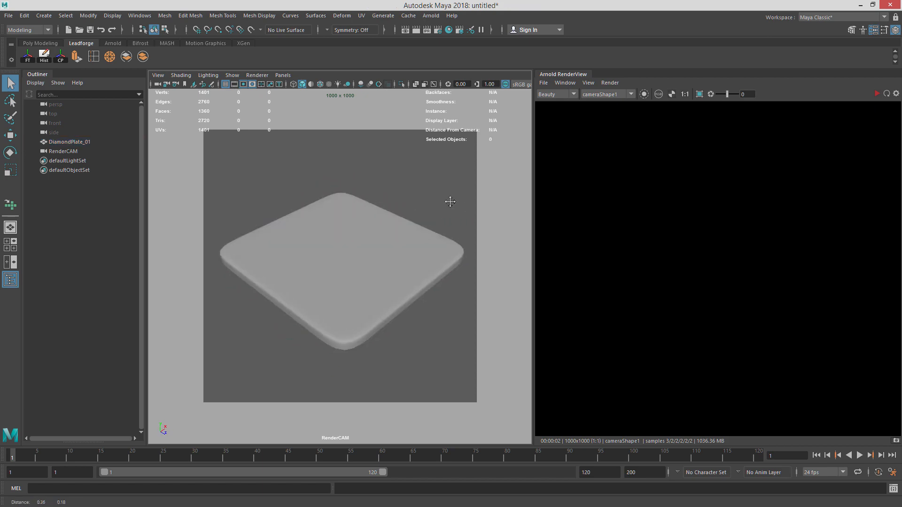
# Assign a new aiStandardSurface material to the plate.
pyautogui.click(356, 227)
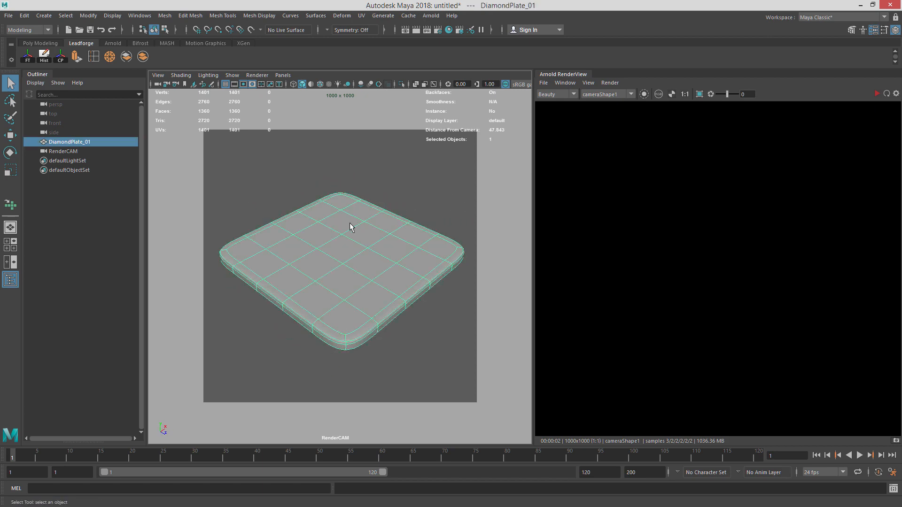
pyautogui.moveTo(350, 225); pyautogui.dragTo(356, 465, button='right')
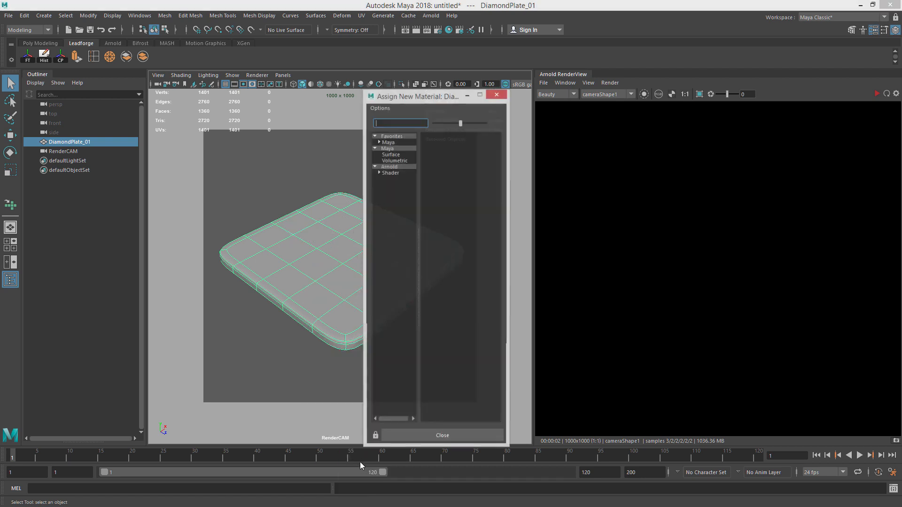
pyautogui.write('aiStan')
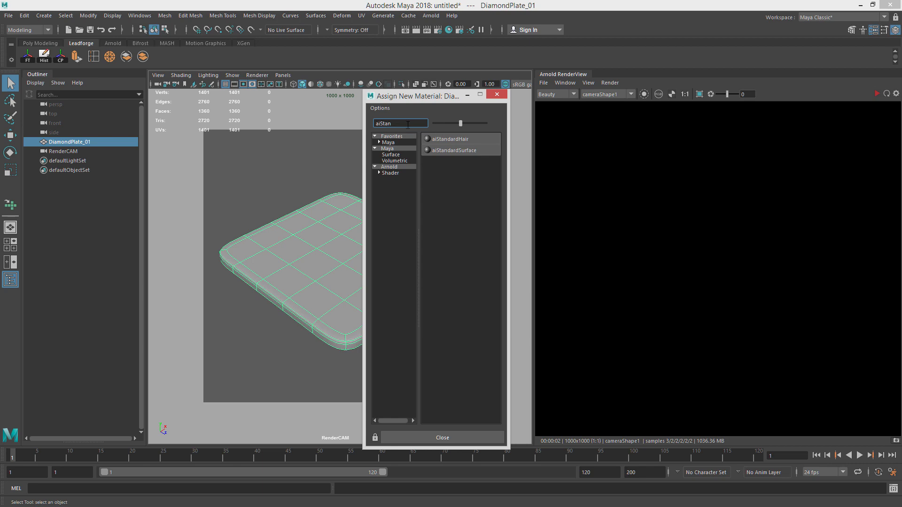
pyautogui.click(458, 150)
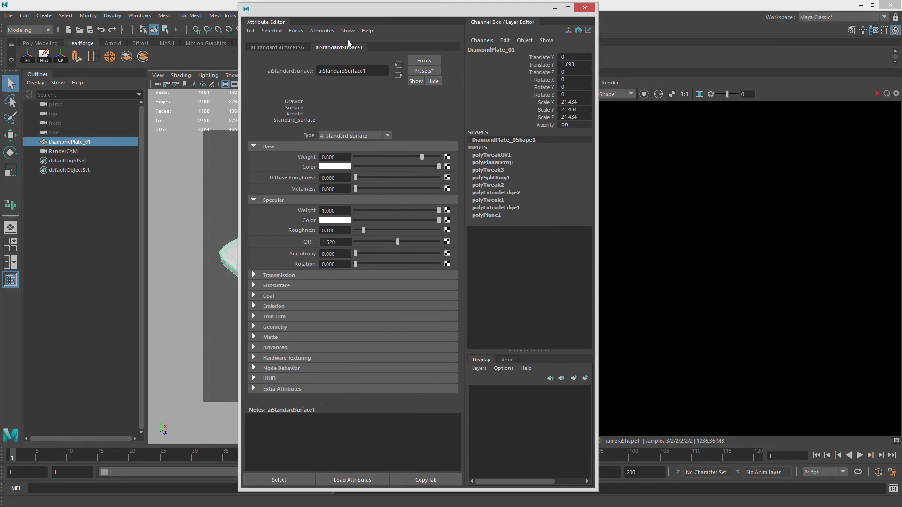
# Rename the material DiamondPlate_Diffuse_MTL.
pyautogui.doubleClick(366, 70)
pyautogui.write('DiamondPlate_Diffuse_MTL')
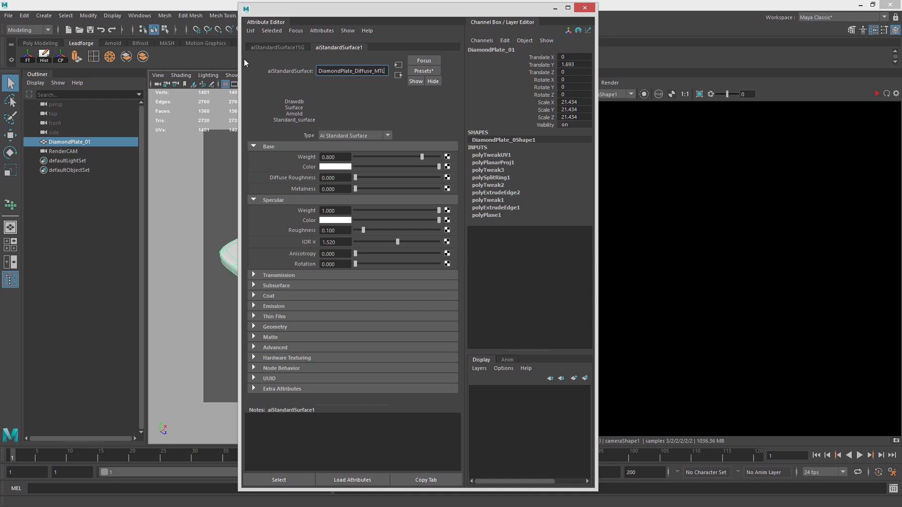
pyautogui.press('BackSpace')
pyautogui.write('L')
pyautogui.press('Return')
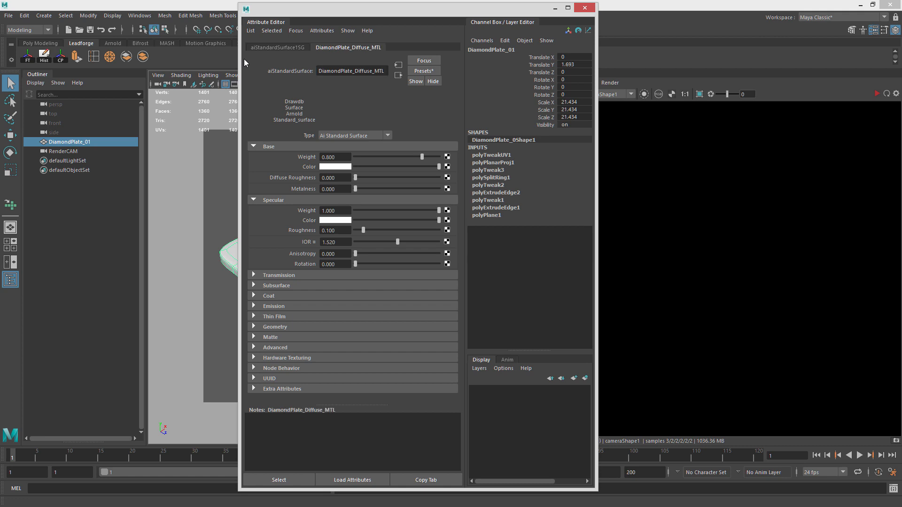
# Rename the material to DiamondPlate_Paint_MTL.
pyautogui.doubleClick(357, 71)
pyautogui.press('Left')
pyautogui.press('Left')
pyautogui.press('Left')
pyautogui.press('Left')
pyautogui.press('BackSpace')
pyautogui.press('BackSpace')
pyautogui.press('BackSpace')
pyautogui.press('BackSpace')
pyautogui.press('BackSpace')
pyautogui.press('BackSpace')
pyautogui.press('BackSpace')
pyautogui.write('Paint')
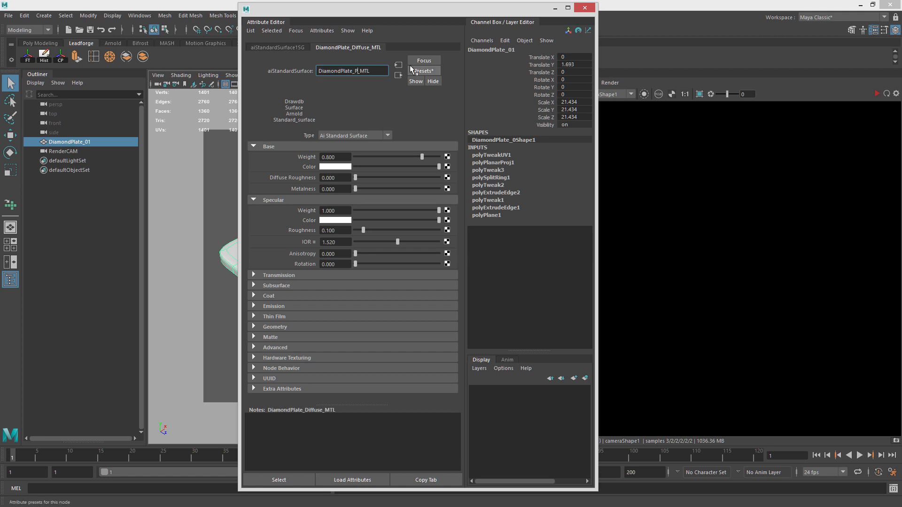
pyautogui.press('Return')
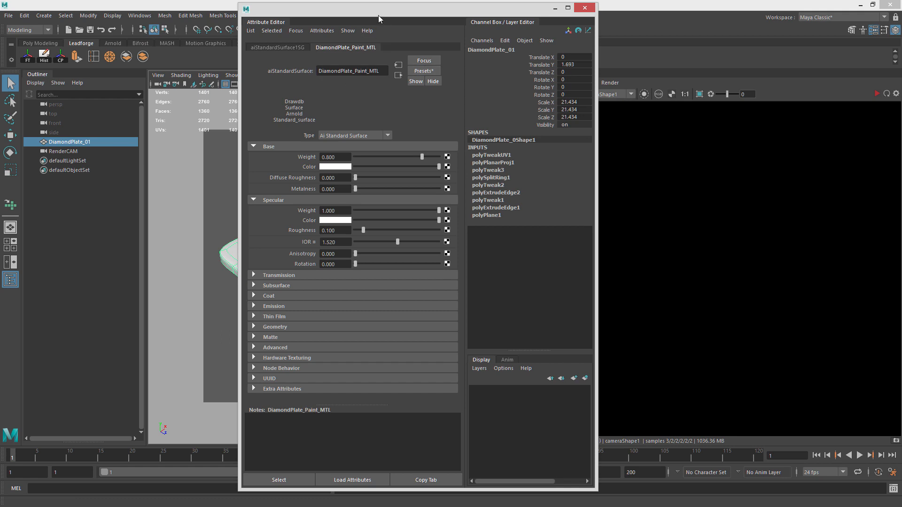
# Set the material's base weight to 1.0.
pyautogui.moveTo(391, 14); pyautogui.dragTo(440, 13)
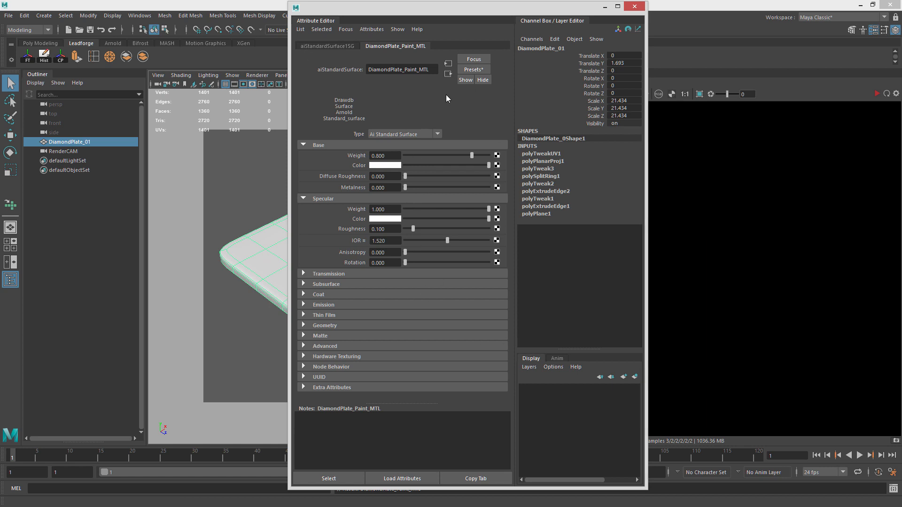
pyautogui.moveTo(426, 10); pyautogui.dragTo(466, 24)
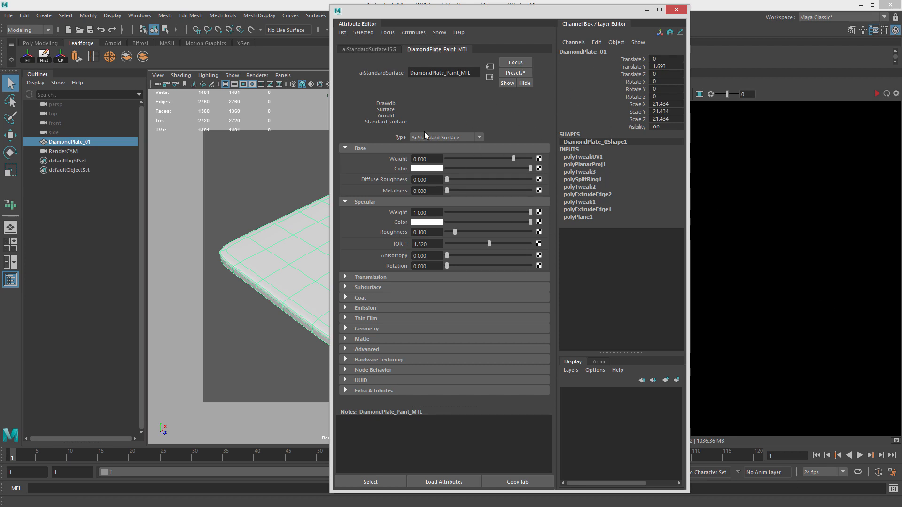
pyautogui.moveTo(512, 160); pyautogui.dragTo(535, 160)
# Connect a File texture to the base color, loading DiamondPlate_PAINT_DIFFUSE.tif from the Diamond_Plate folder.
pyautogui.click(538, 168)
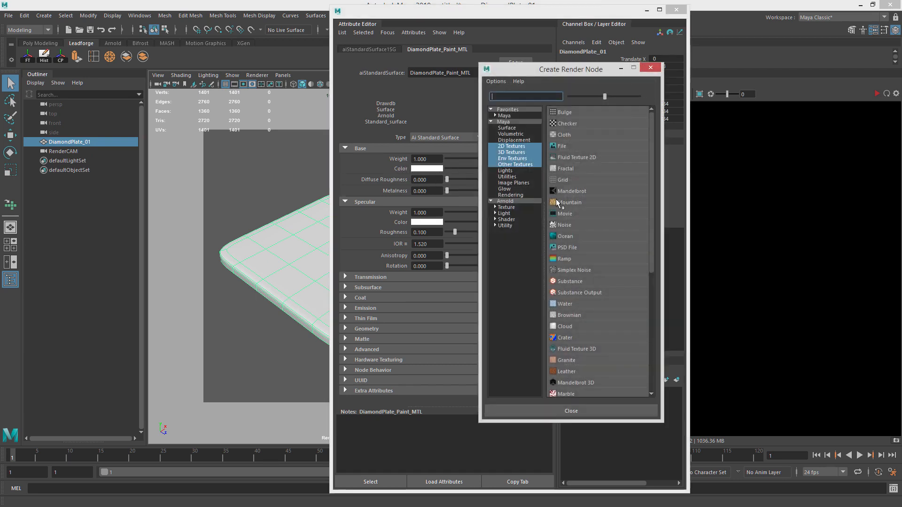
pyautogui.click(562, 146)
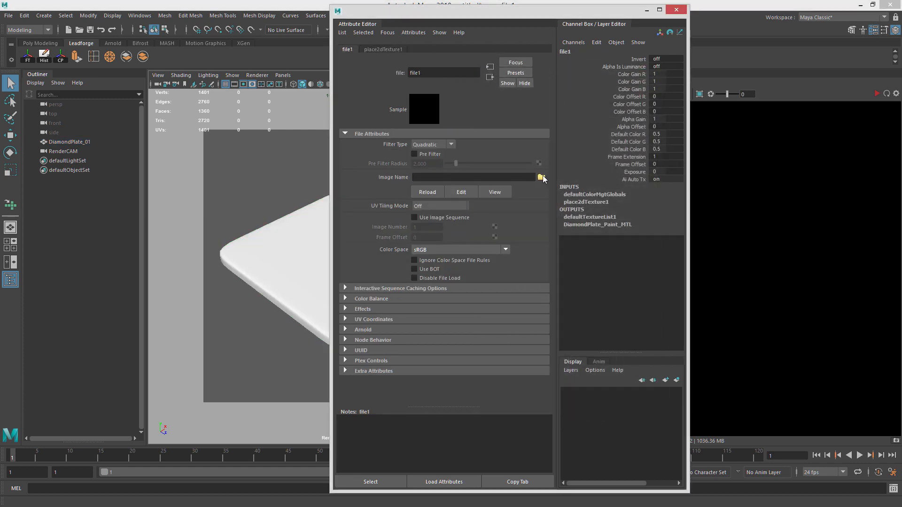
pyautogui.click(541, 178)
pyautogui.doubleClick(417, 231)
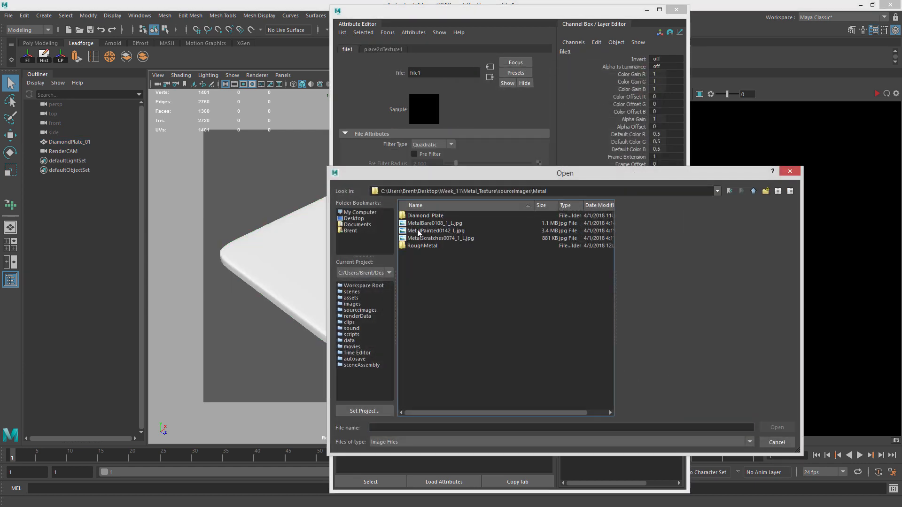
pyautogui.doubleClick(433, 217)
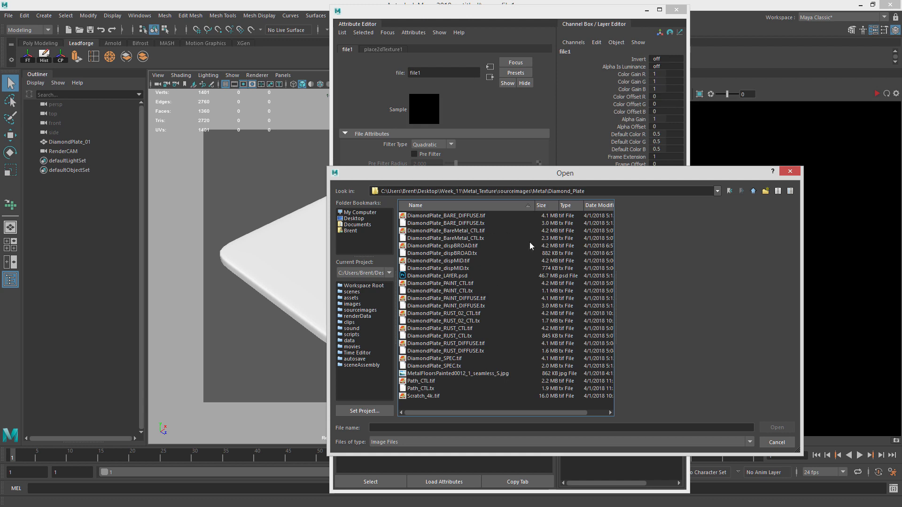
pyautogui.click(565, 206)
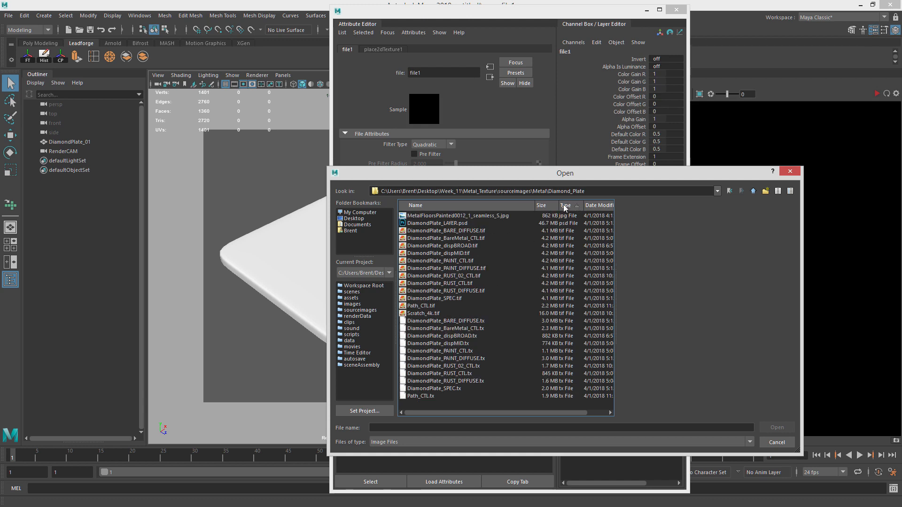
pyautogui.click(480, 231)
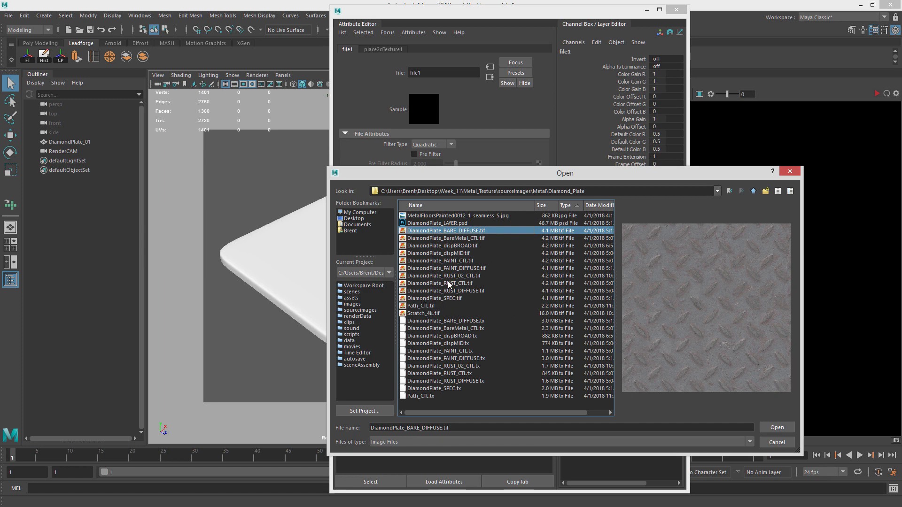
pyautogui.click(429, 269)
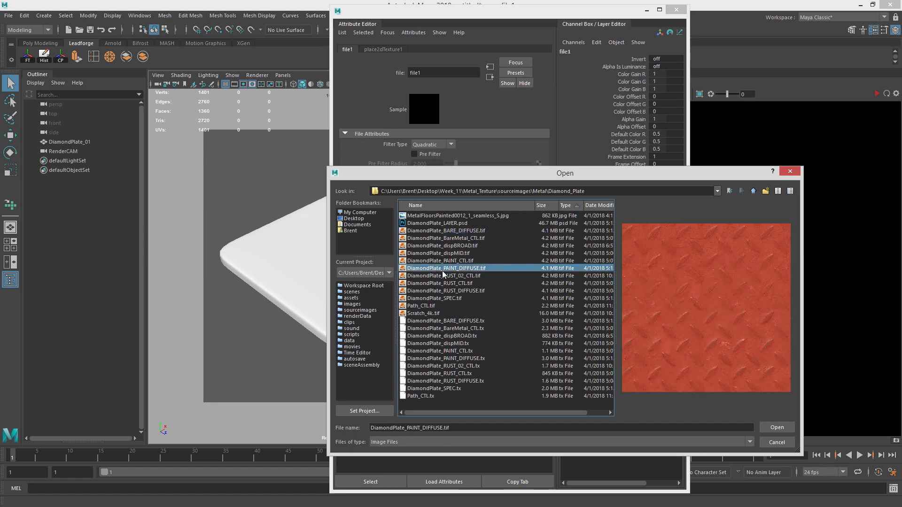
pyautogui.click(777, 428)
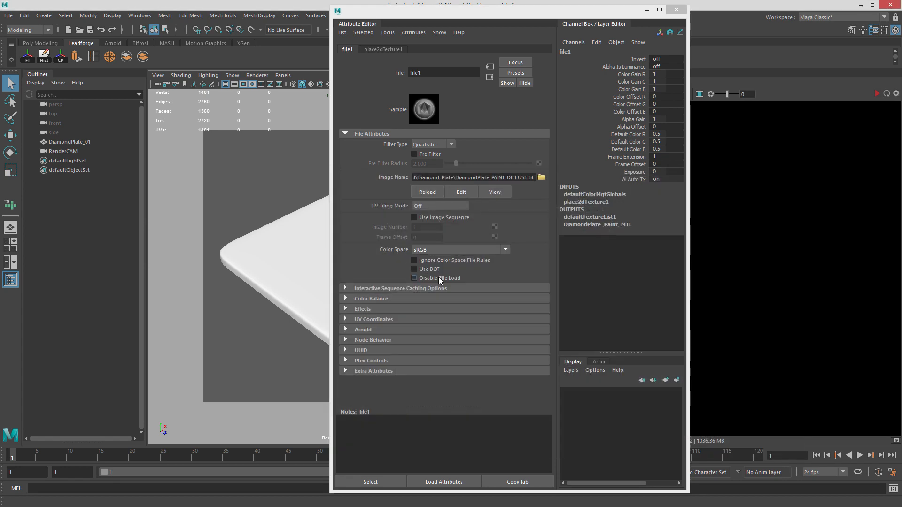
# Rename the file texture node to Paint_DIFFUSE.
pyautogui.moveTo(427, 72); pyautogui.dragTo(351, 72)
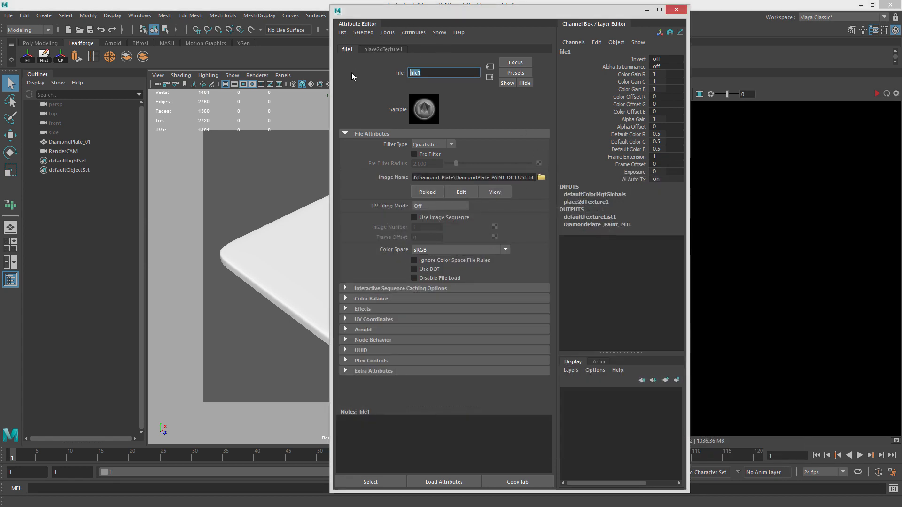
pyautogui.write('Painte')
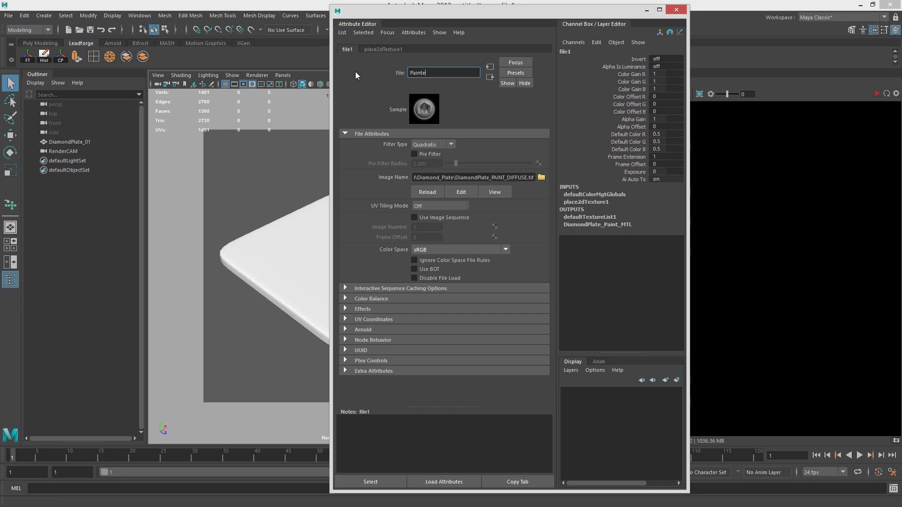
pyautogui.press('BackSpace')
pyautogui.write('_DIFFUSE')
pyautogui.press('Return')
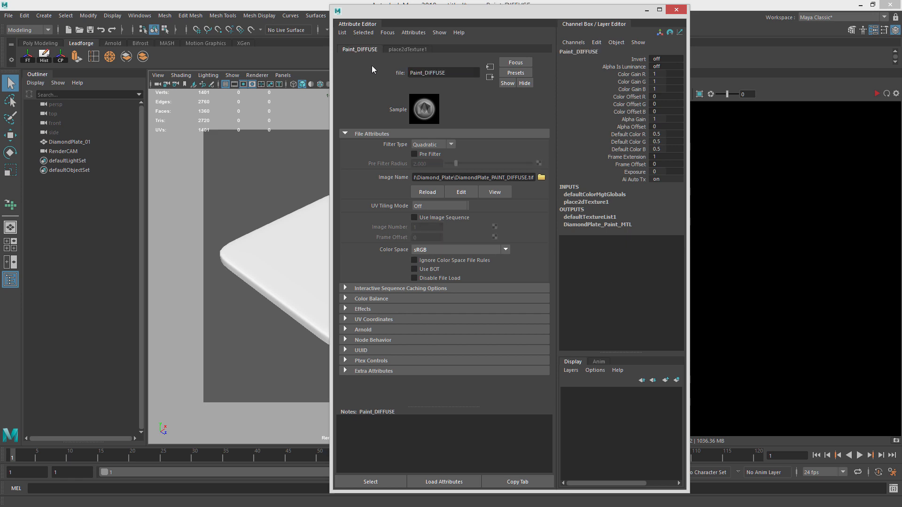
# Delete history on the plate and freeze its transformations.
pyautogui.moveTo(413, 11); pyautogui.dragTo(522, 6)
pyautogui.moveTo(526, 8); pyautogui.dragTo(525, 10)
pyautogui.click(374, 196)
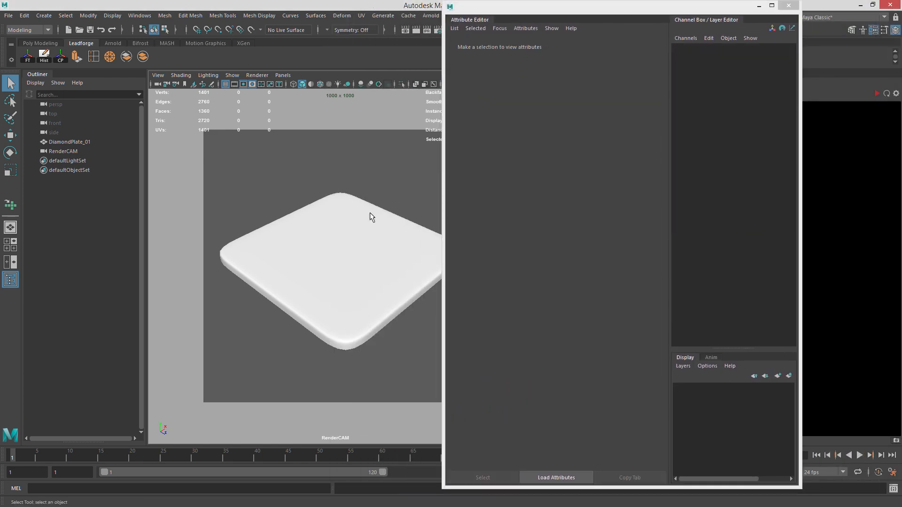
pyautogui.click(367, 251)
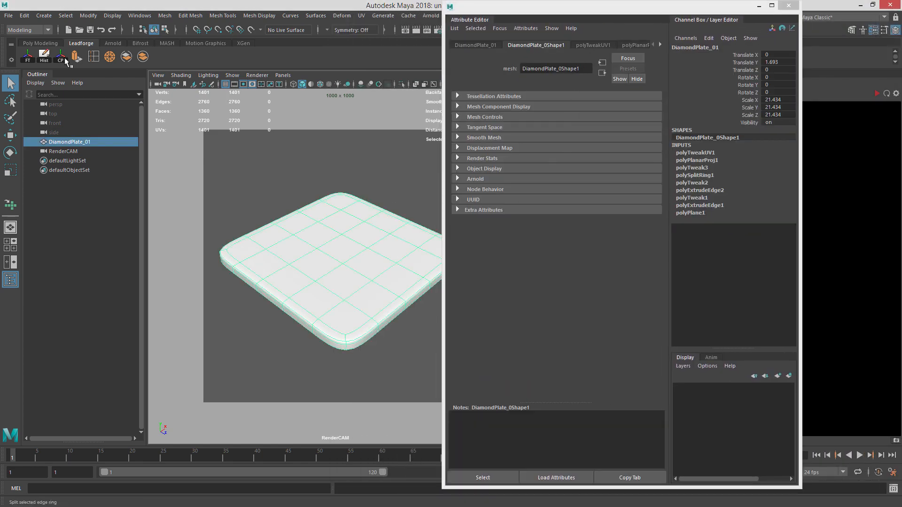
pyautogui.click(44, 56)
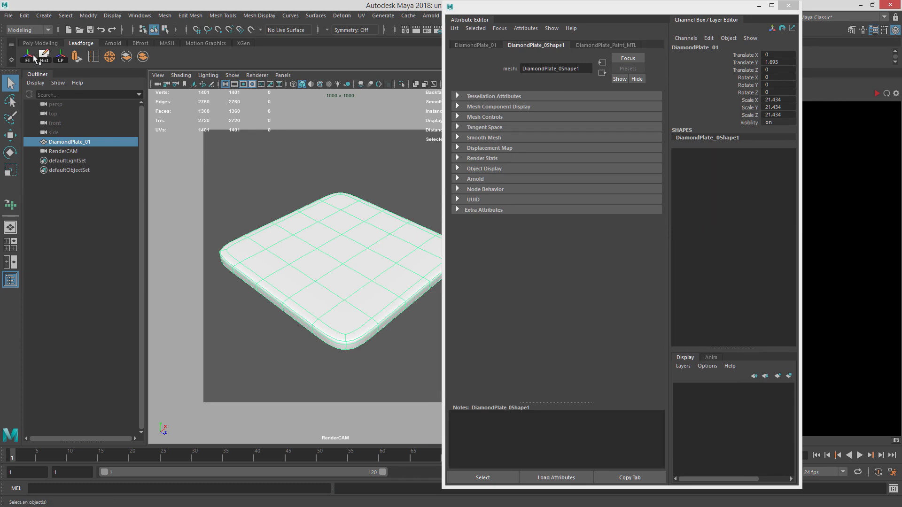
pyautogui.click(31, 59)
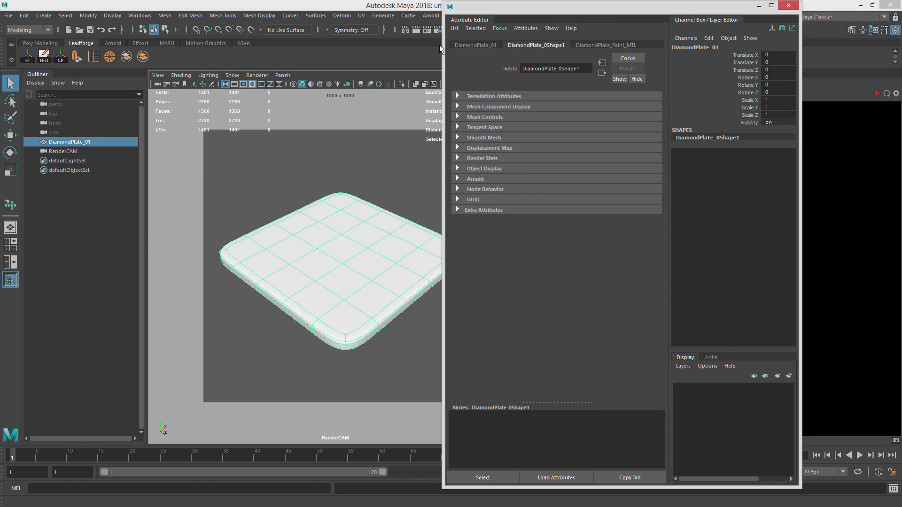
# Connect a File texture to the material's specular color, loading DiamondPlate_SPEC.tif from the Diamond_Plate folder.
pyautogui.click(606, 45)
pyautogui.click(485, 45)
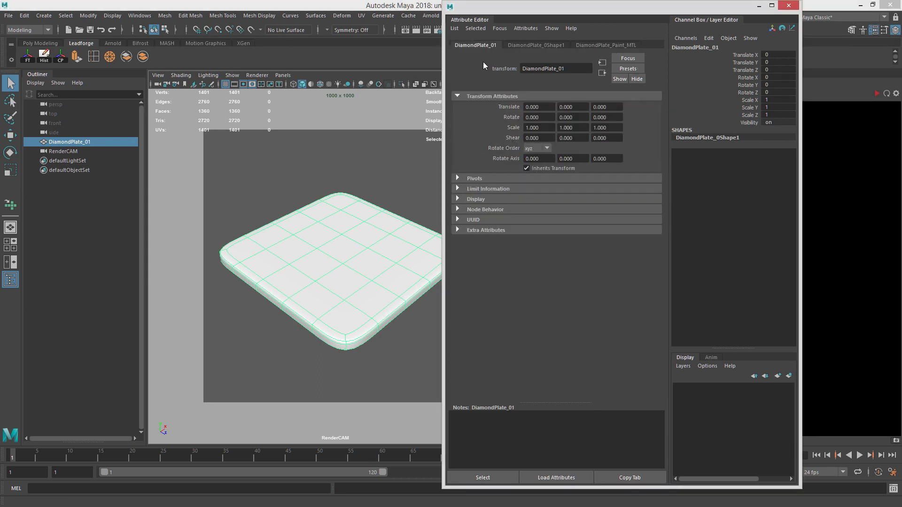
pyautogui.click(536, 46)
pyautogui.click(599, 47)
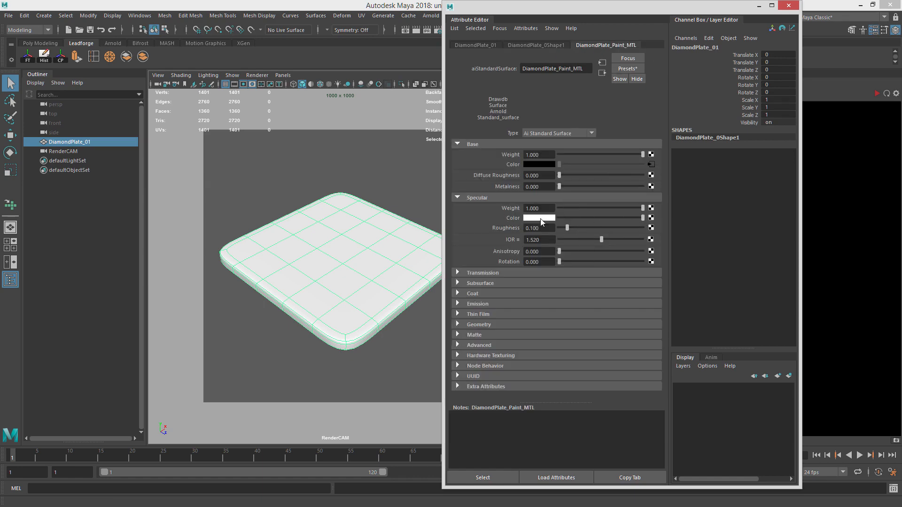
pyautogui.click(651, 218)
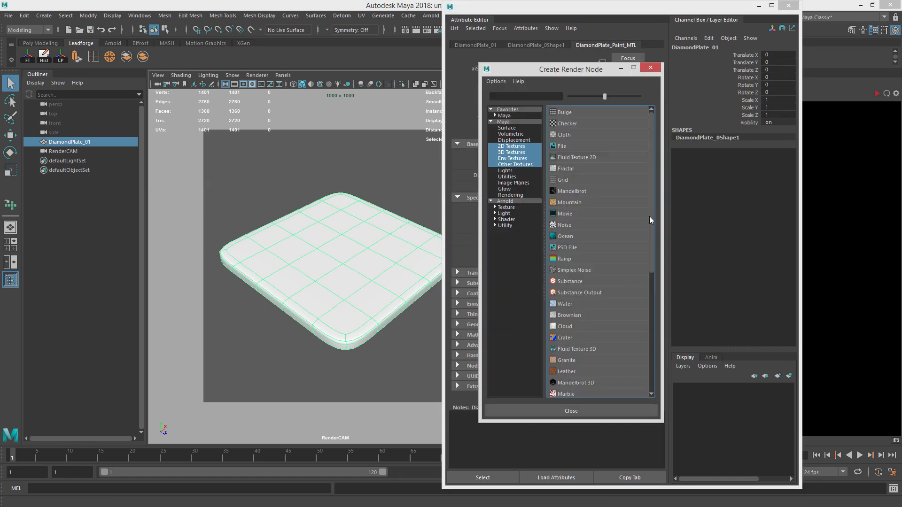
pyautogui.click(574, 145)
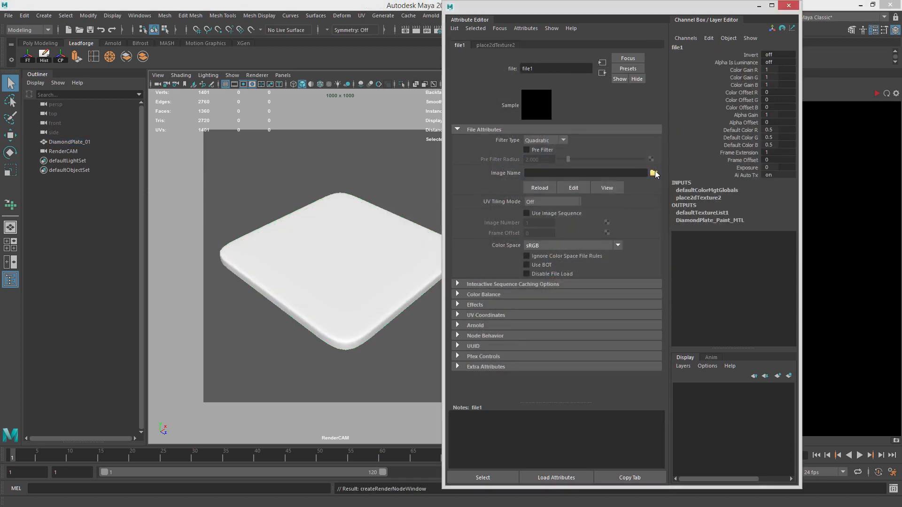
pyautogui.click(652, 175)
pyautogui.moveTo(488, 170); pyautogui.dragTo(398, 142)
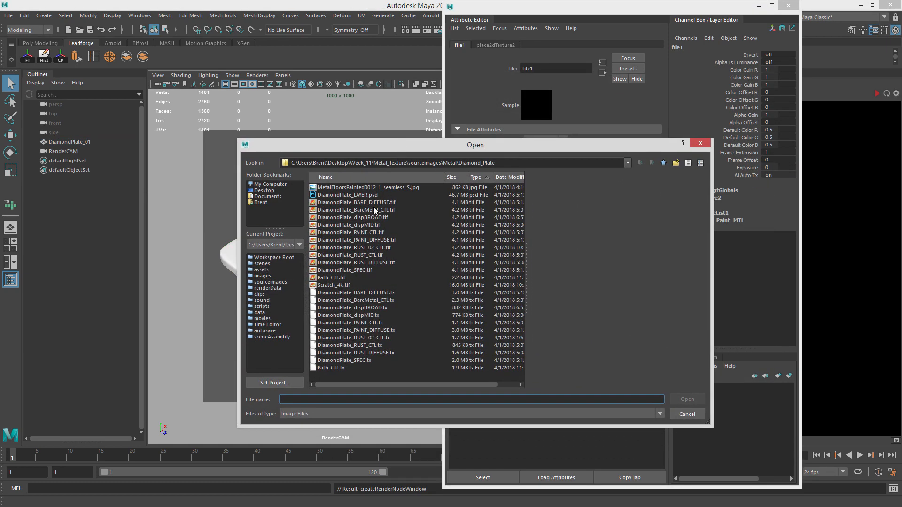
pyautogui.click(384, 270)
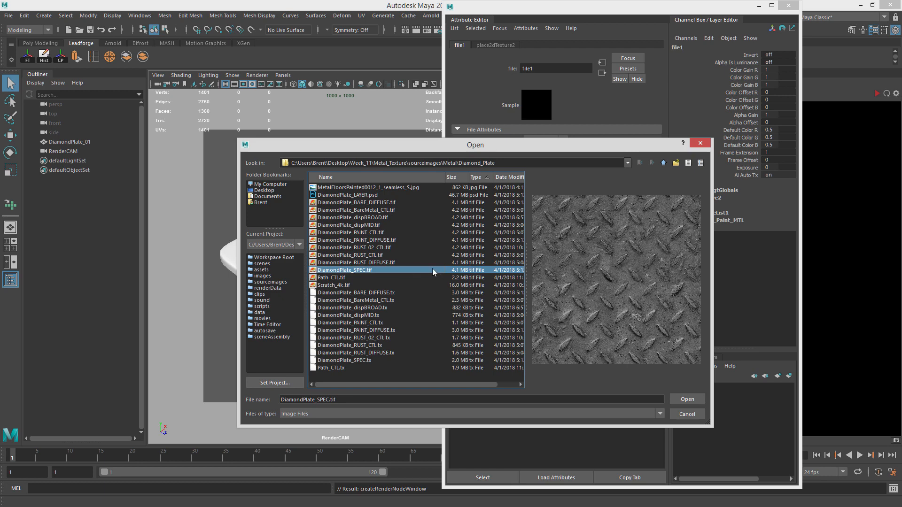
pyautogui.press('Return')
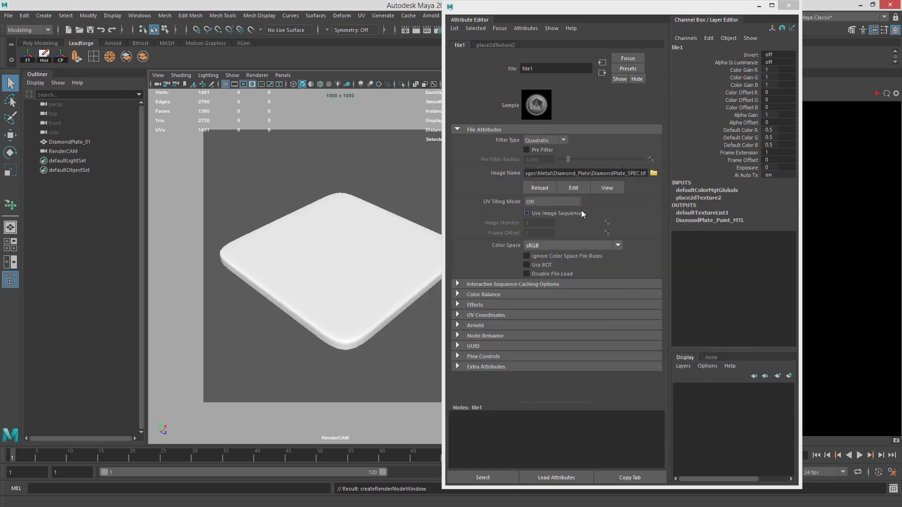
pyautogui.click(581, 246)
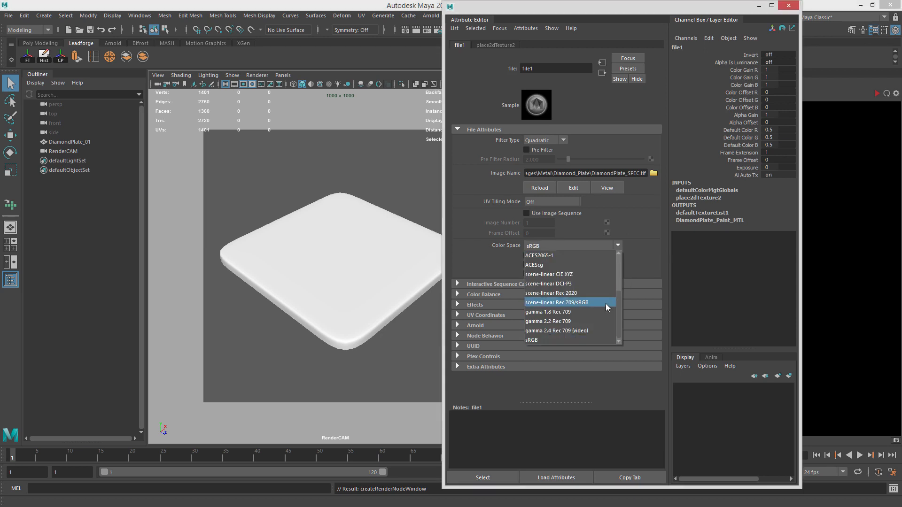
pyautogui.click(623, 244)
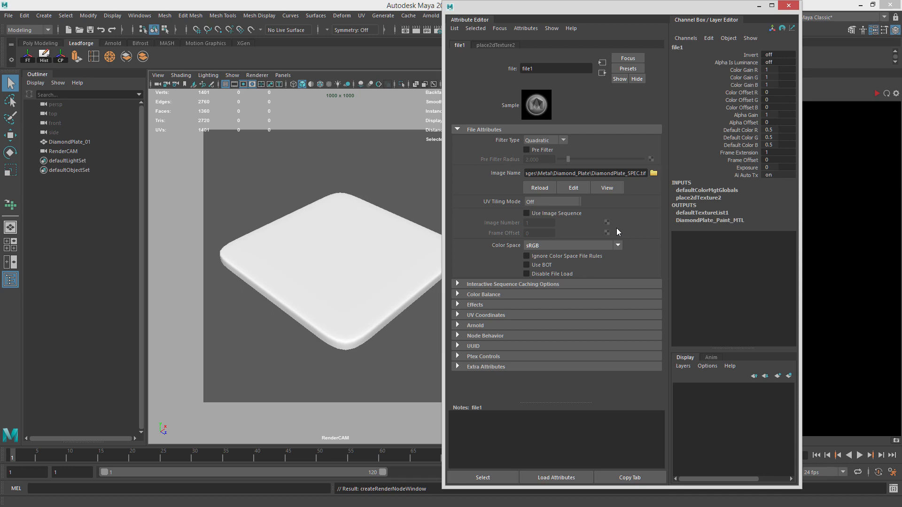
pyautogui.click(562, 245)
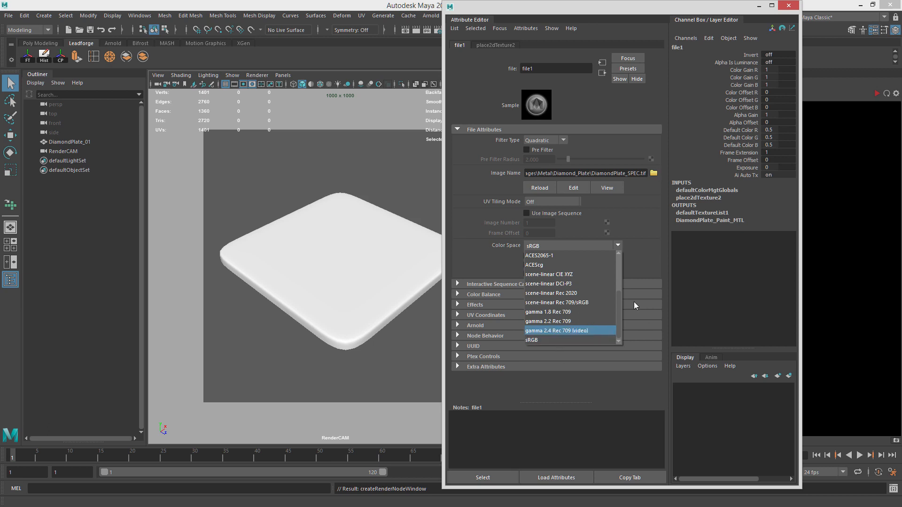
pyautogui.moveTo(619, 299); pyautogui.dragTo(612, 258)
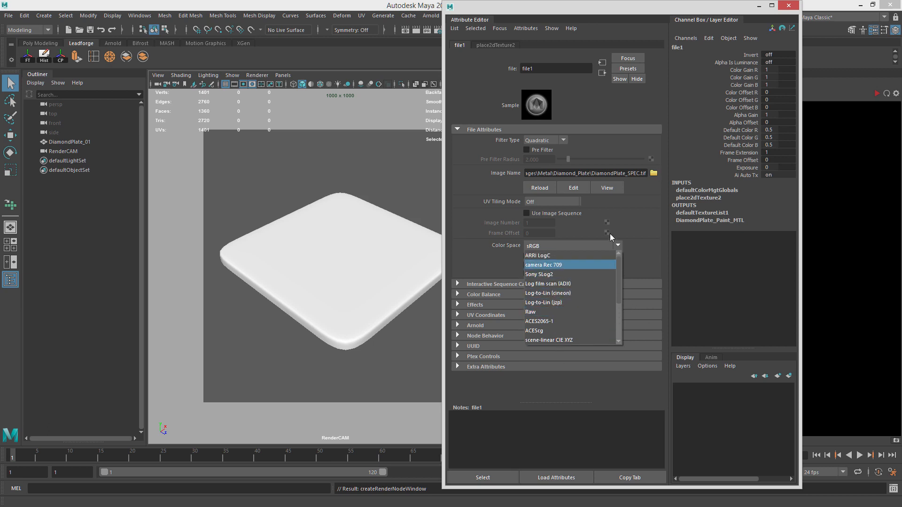
pyautogui.click(618, 246)
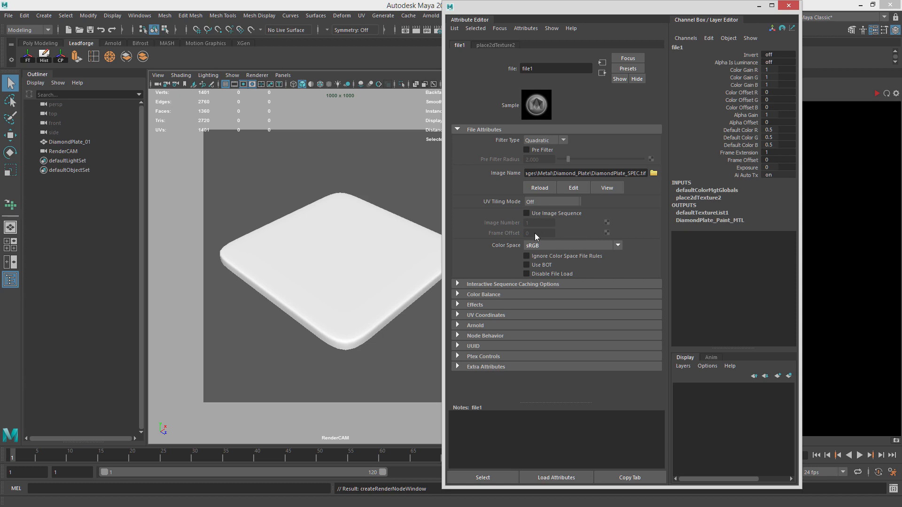
# Rename the specular file texture node to DiamondPlate_SPEC.
pyautogui.moveTo(543, 65); pyautogui.dragTo(492, 65)
pyautogui.write('DiamondPlate_SPEC')
pyautogui.press('Return')
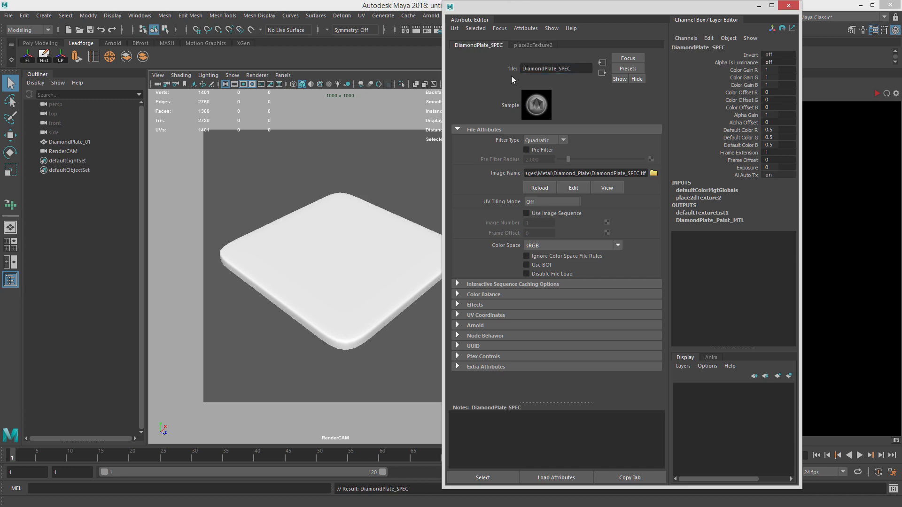
# Open the plate's shading network in Hypershade and rename the graph tab to DiamondPlate_Paint.
pyautogui.click(369, 302)
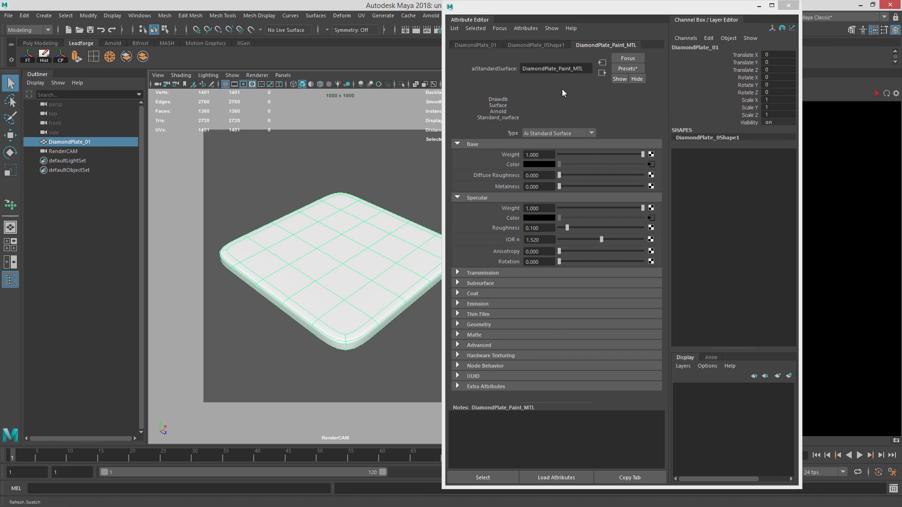
pyautogui.moveTo(539, 8); pyautogui.dragTo(556, 11)
pyautogui.moveTo(689, 32); pyautogui.dragTo(428, 9)
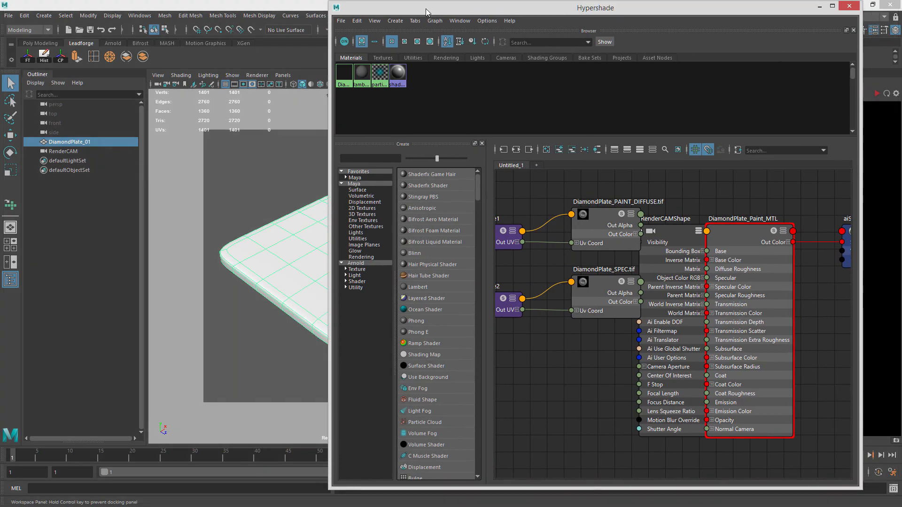
pyautogui.press('a')
pyautogui.doubleClick(518, 164)
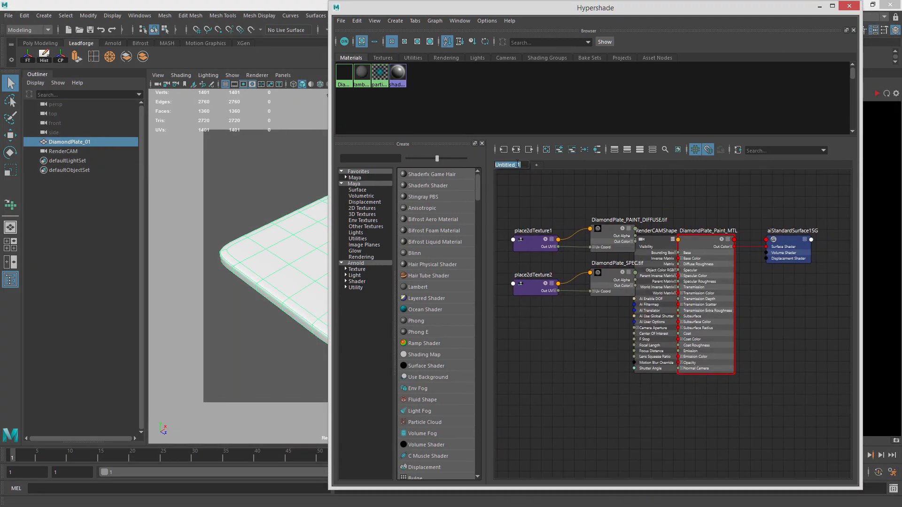
pyautogui.write('Di')
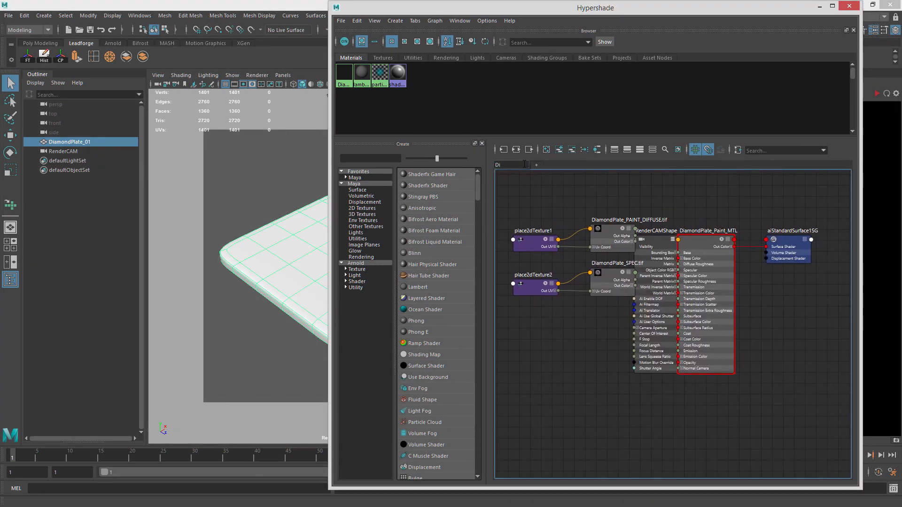
pyautogui.write('amondPaate_')
pyautogui.write('Paint')
pyautogui.press('Return')
# Move the material node and remove the camera shape node from the graph.
pyautogui.moveTo(692, 240); pyautogui.dragTo(708, 223)
pyautogui.moveTo(652, 245); pyautogui.dragTo(657, 272)
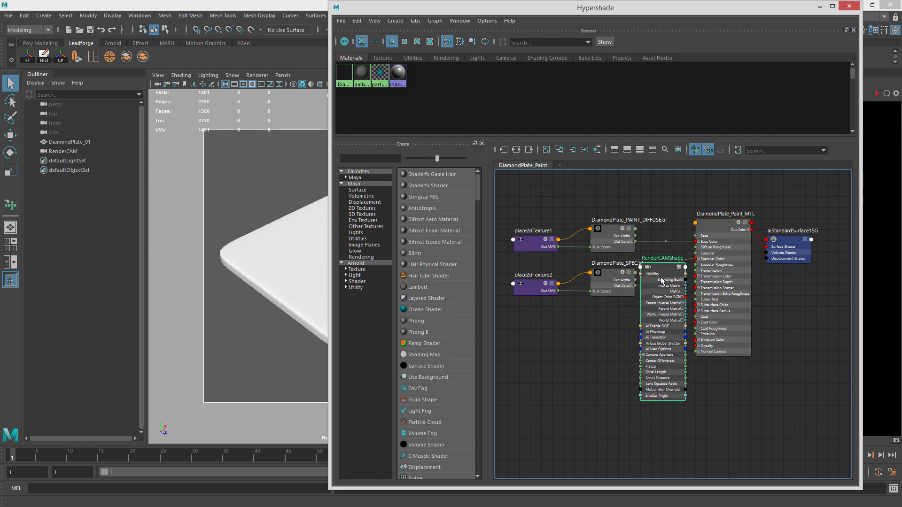
pyautogui.click(572, 153)
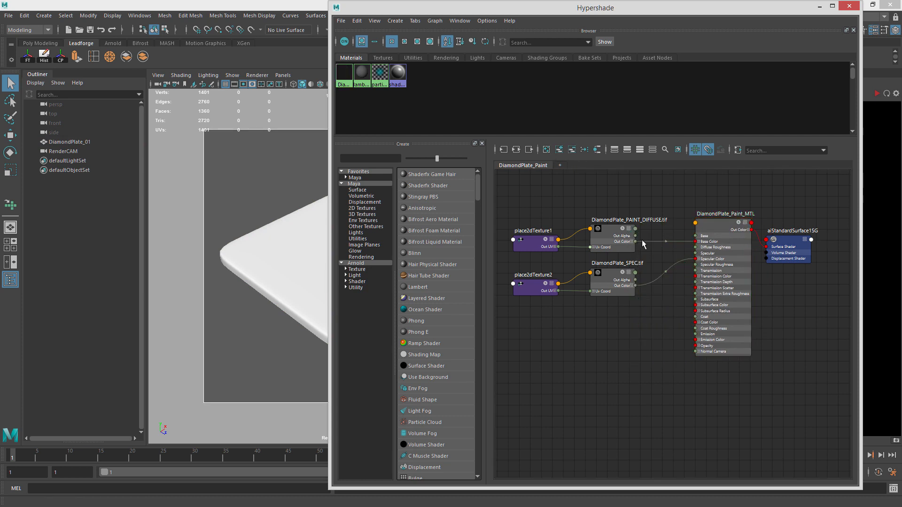
# Arrange the material and shading group nodes in the graph, toggling grid snapping while positioning them.
pyautogui.click(709, 231)
pyautogui.moveTo(698, 230)
pyautogui.mouseDown()
pyautogui.moveTo(688, 240)
pyautogui.moveTo(710, 222)
pyautogui.mouseUp()
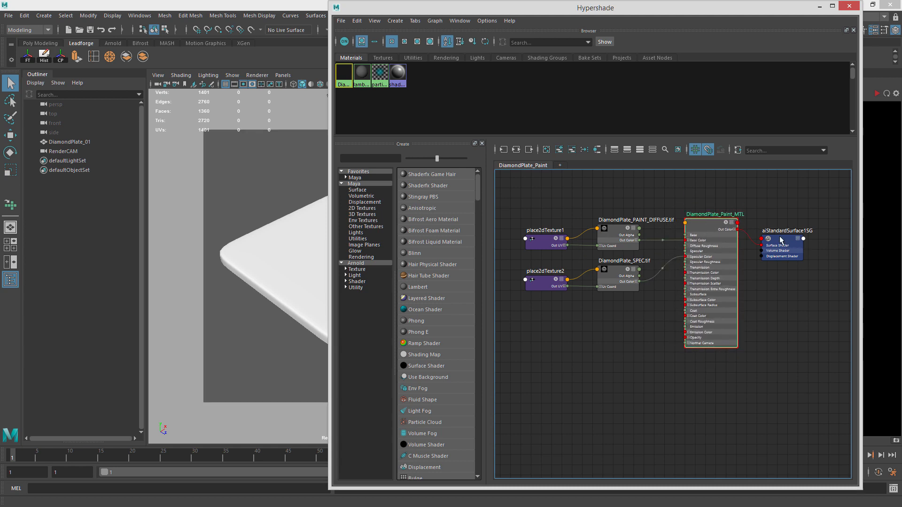
pyautogui.moveTo(780, 240)
pyautogui.mouseDown()
pyautogui.moveTo(798, 223)
pyautogui.moveTo(778, 232)
pyautogui.moveTo(786, 234)
pyautogui.moveTo(776, 228)
pyautogui.mouseUp()
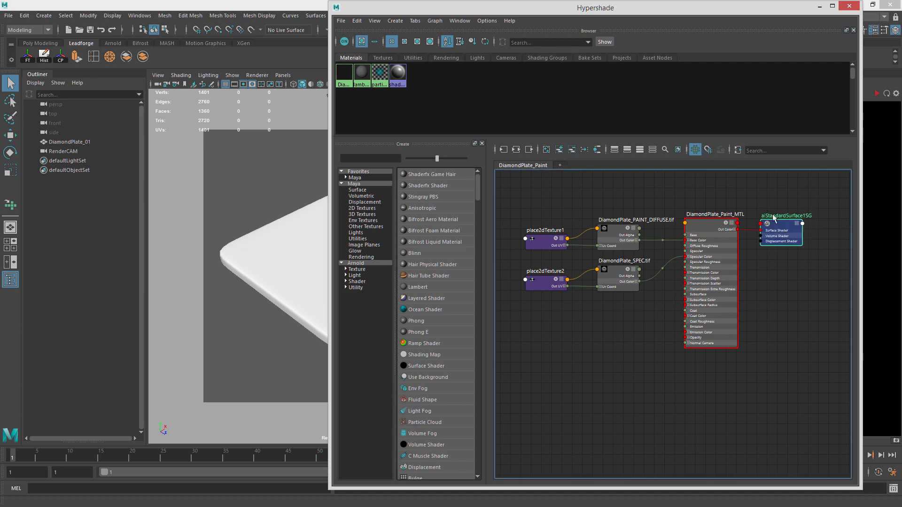
pyautogui.click(696, 151)
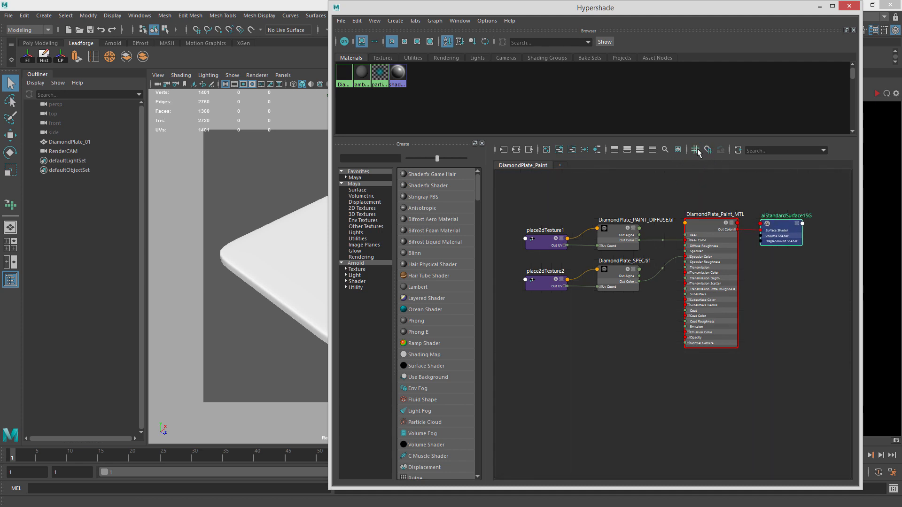
pyautogui.click(698, 150)
pyautogui.moveTo(699, 230)
pyautogui.mouseDown()
pyautogui.moveTo(703, 221)
pyautogui.moveTo(700, 229)
pyautogui.mouseUp()
pyautogui.moveTo(781, 233)
pyautogui.mouseDown()
pyautogui.moveTo(788, 253)
pyautogui.moveTo(779, 229)
pyautogui.mouseUp()
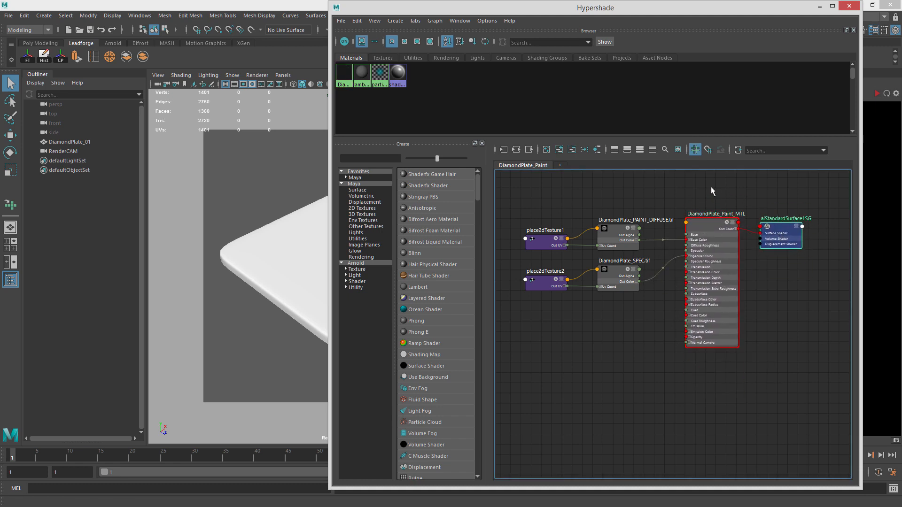
pyautogui.click(708, 151)
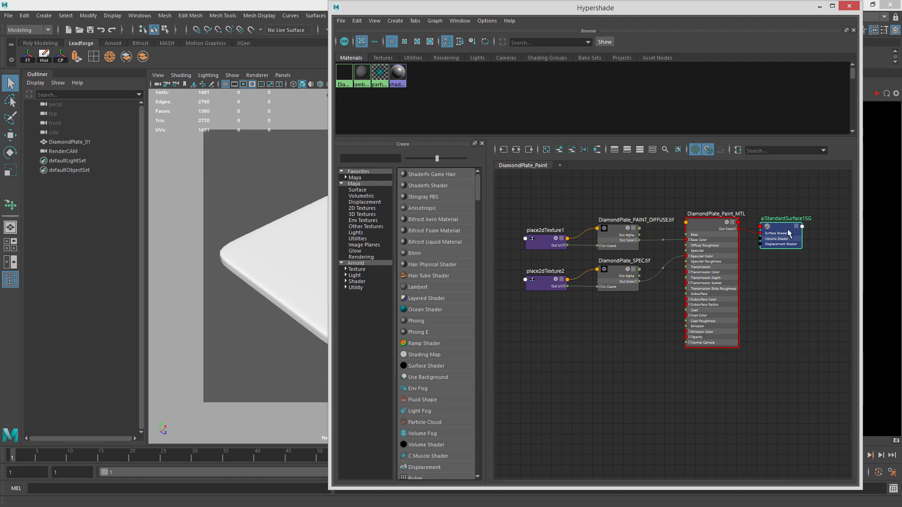
pyautogui.moveTo(788, 234)
pyautogui.mouseDown()
pyautogui.moveTo(780, 200)
pyautogui.moveTo(787, 252)
pyautogui.moveTo(784, 226)
pyautogui.mouseUp()
pyautogui.click(707, 150)
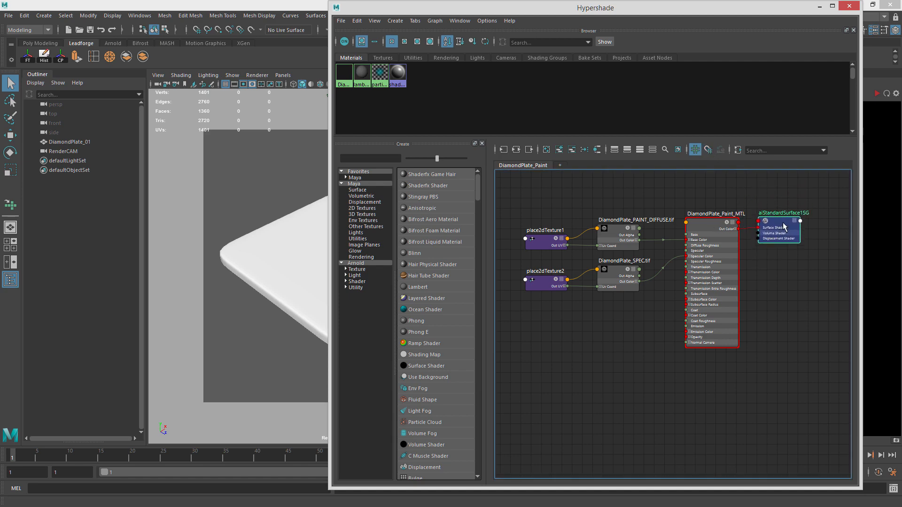
# Rearrange the texture and placement nodes into a tidy layout in the graph.
pyautogui.scroll(-1, 782, 226)
pyautogui.keyDown('alt'); pyautogui.moveTo(679, 233); pyautogui.dragTo(714, 247, button='middle'); pyautogui.keyUp('alt')
pyautogui.moveTo(598, 217); pyautogui.dragTo(675, 306)
pyautogui.moveTo(660, 287); pyautogui.dragTo(634, 266)
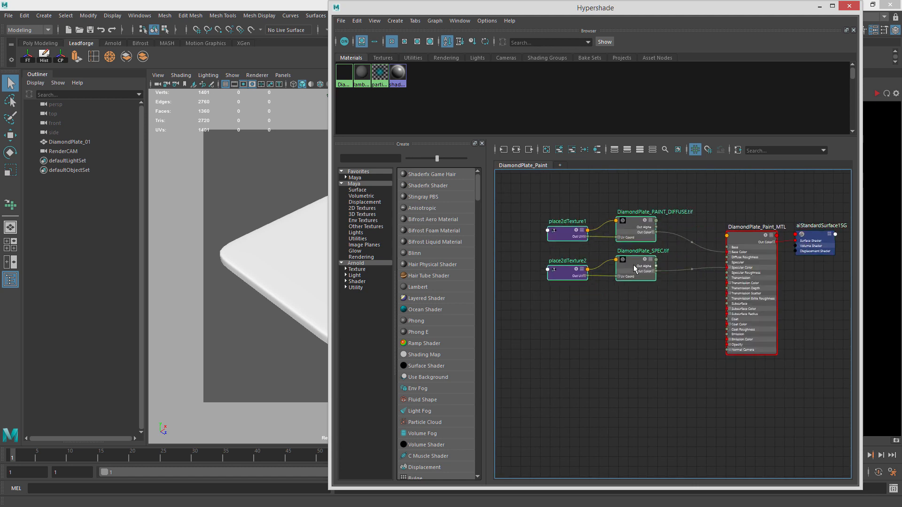
pyautogui.click(658, 246)
pyautogui.moveTo(640, 228); pyautogui.dragTo(644, 210)
pyautogui.moveTo(561, 235); pyautogui.dragTo(562, 210)
pyautogui.moveTo(632, 262)
pyautogui.mouseDown()
pyautogui.moveTo(644, 253)
pyautogui.moveTo(642, 263)
pyautogui.mouseUp()
pyautogui.moveTo(569, 275); pyautogui.dragTo(544, 274)
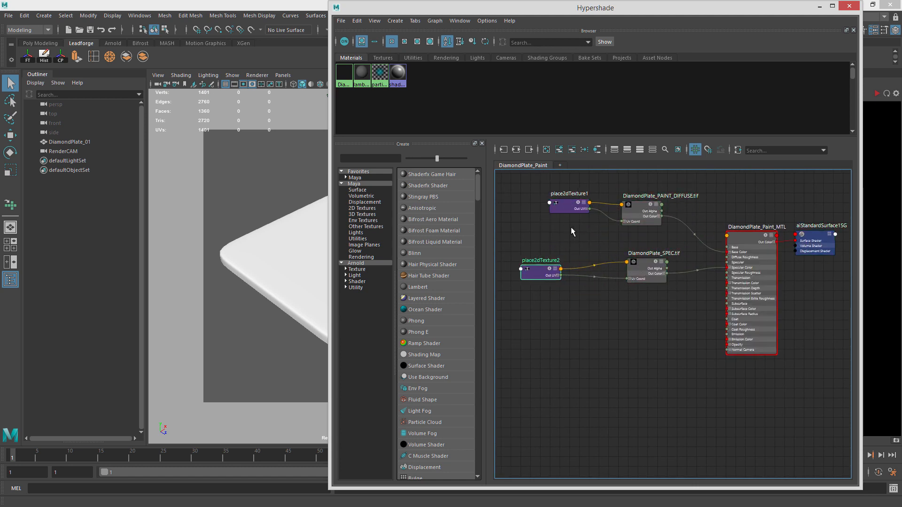
pyautogui.moveTo(569, 207); pyautogui.dragTo(551, 205)
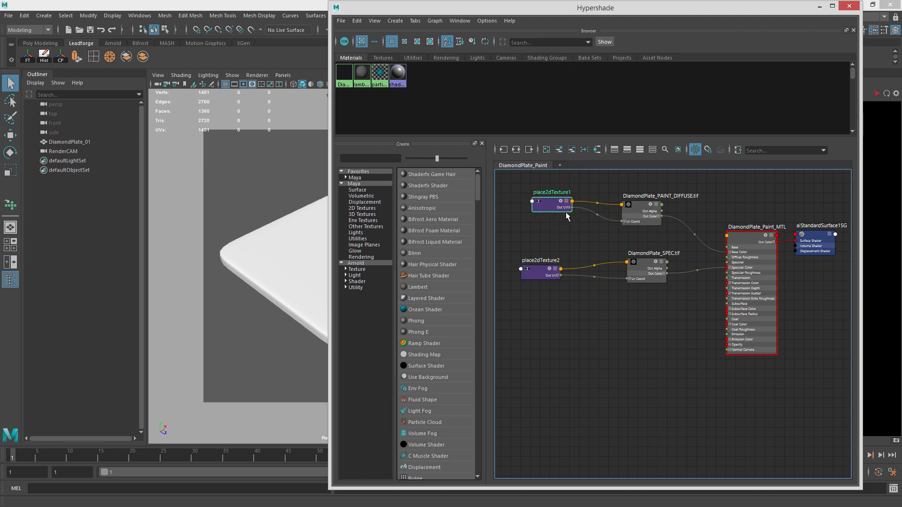
# Connect the first placement node to the specular texture and delete the second placement node.
pyautogui.moveTo(572, 207); pyautogui.dragTo(630, 279)
pyautogui.moveTo(650, 217); pyautogui.dragTo(655, 222)
pyautogui.moveTo(645, 261); pyautogui.dragTo(642, 259)
pyautogui.moveTo(552, 204); pyautogui.dragTo(547, 217)
pyautogui.click(540, 273)
pyautogui.press('Delete')
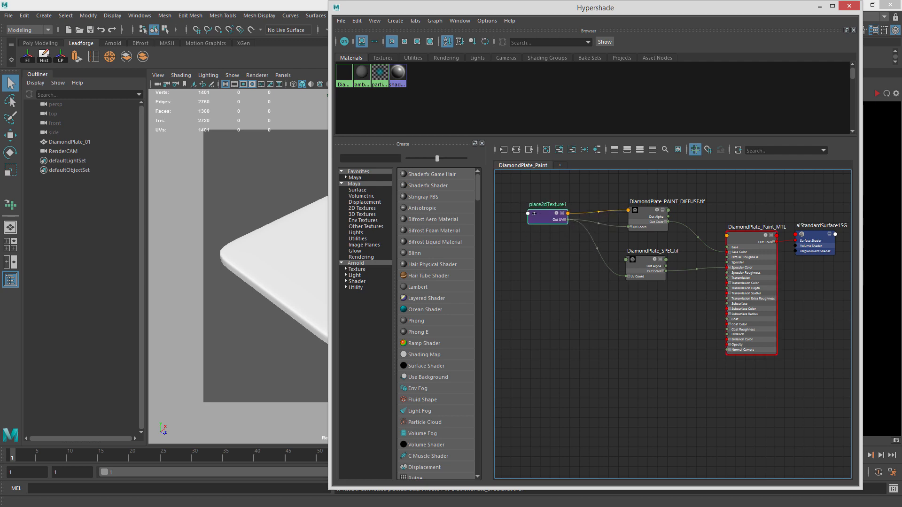
# Rename the remaining placement node to DiamondPlate_Placement.
pyautogui.doubleClick(548, 217)
pyautogui.moveTo(465, 49); pyautogui.dragTo(187, 24)
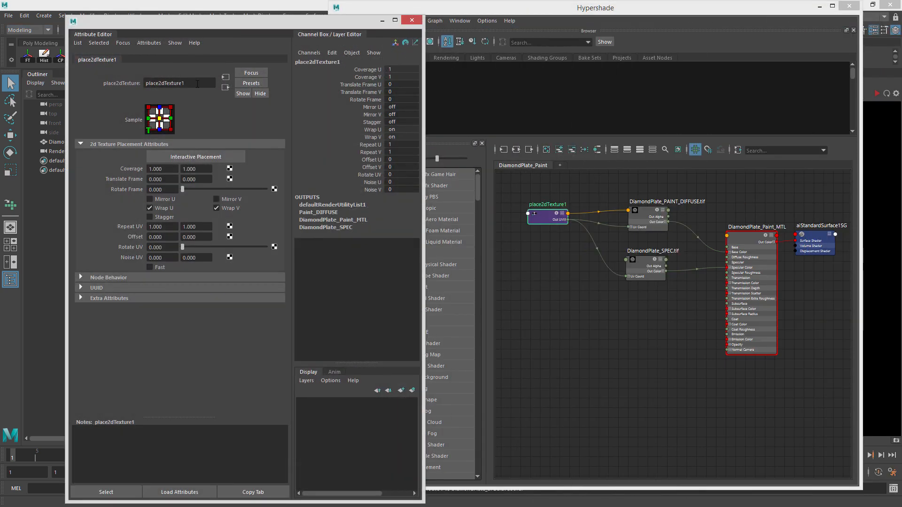
pyautogui.doubleClick(197, 84)
pyautogui.write('DiamondPlate_Placement')
pyautogui.press('Return')
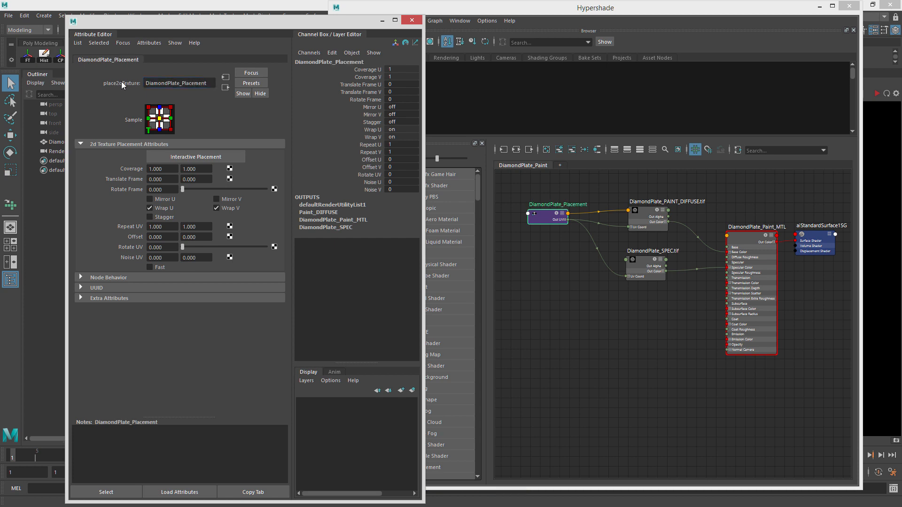
# Reposition the material node, then move the Attribute Editor aside and dock Hypershade beside the viewport.
pyautogui.click(538, 204)
pyautogui.click(760, 232)
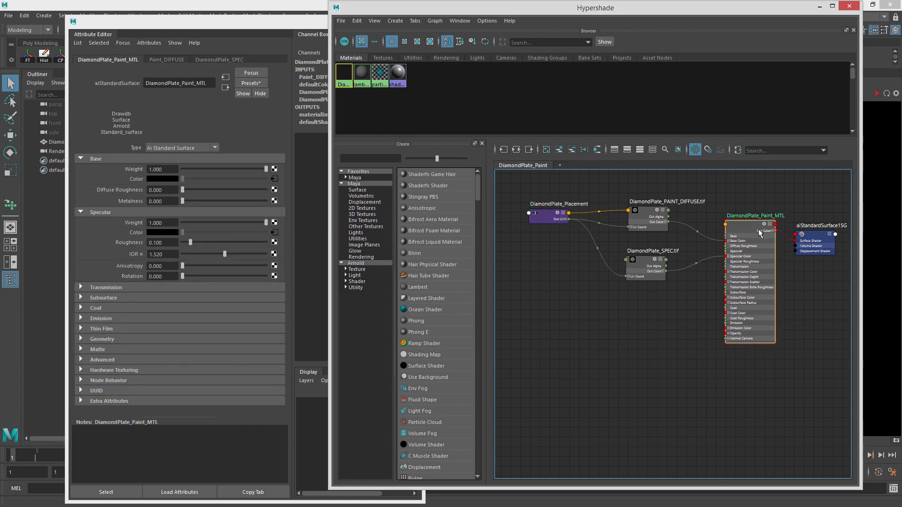
pyautogui.moveTo(759, 230); pyautogui.dragTo(760, 228)
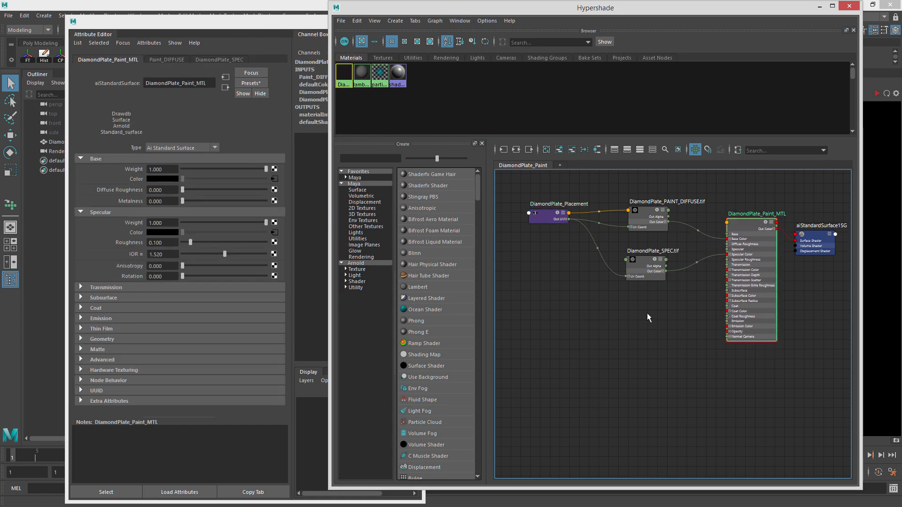
pyautogui.click(647, 314)
pyautogui.keyDown('alt'); pyautogui.moveTo(723, 278); pyautogui.dragTo(746, 274, button='middle'); pyautogui.keyUp('alt')
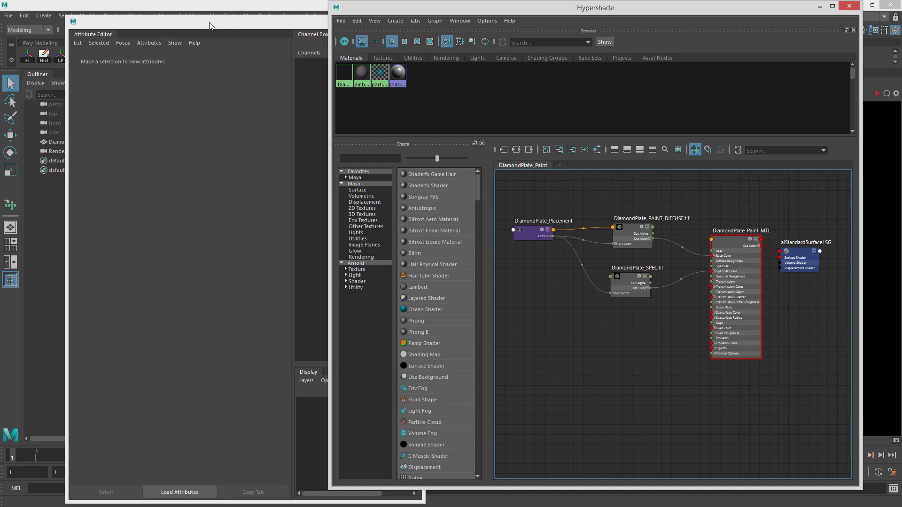
pyautogui.moveTo(209, 22); pyautogui.dragTo(901, 47)
pyautogui.click(565, 15)
pyautogui.moveTo(622, 28); pyautogui.dragTo(760, 54)
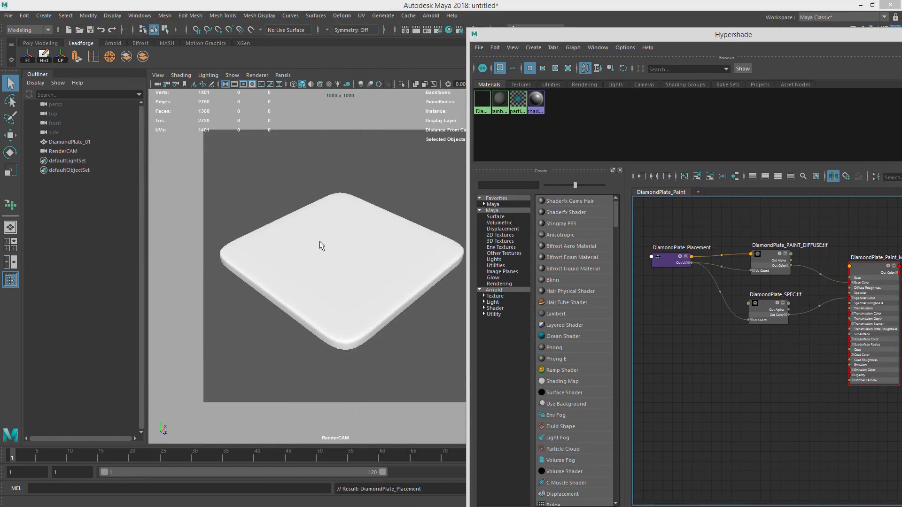
# Float the Hypershade window and reposition it beside the viewport.
pyautogui.click(349, 264)
pyautogui.click(423, 192)
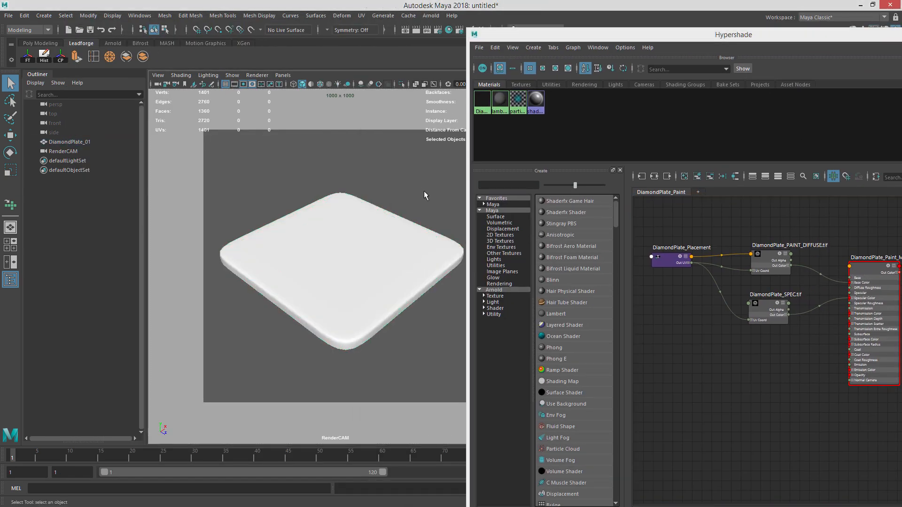
pyautogui.moveTo(708, 36); pyautogui.dragTo(473, 46)
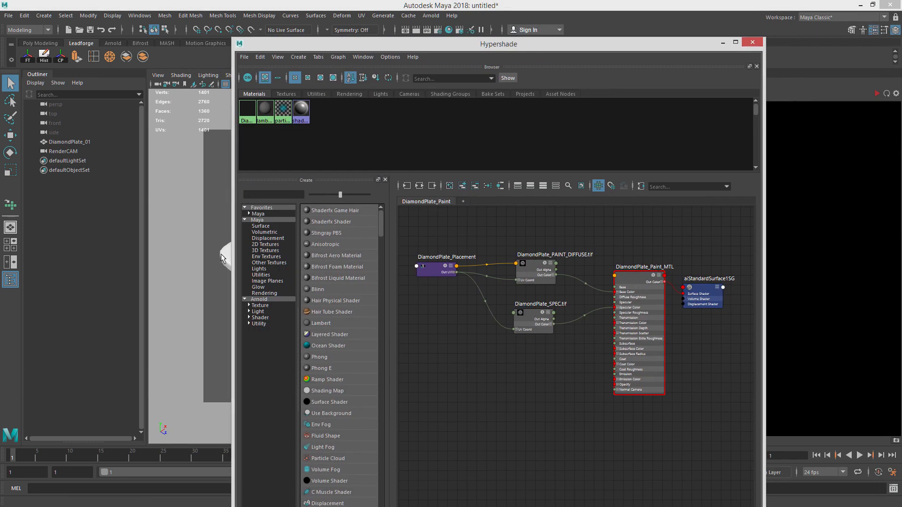
pyautogui.moveTo(407, 46); pyautogui.dragTo(571, 59)
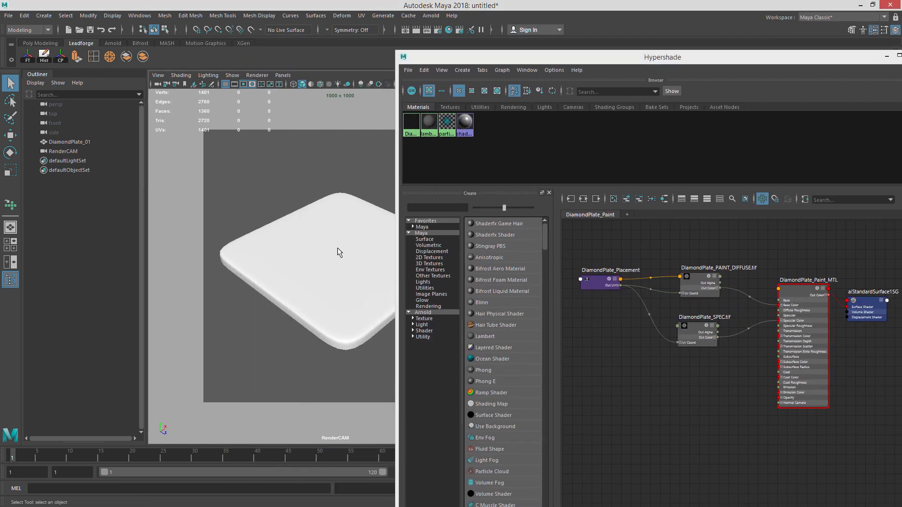
# Assign the DiamondPlate_Paint_MTL material to the selected plate.
pyautogui.click(344, 257)
pyautogui.rightClick(345, 257)
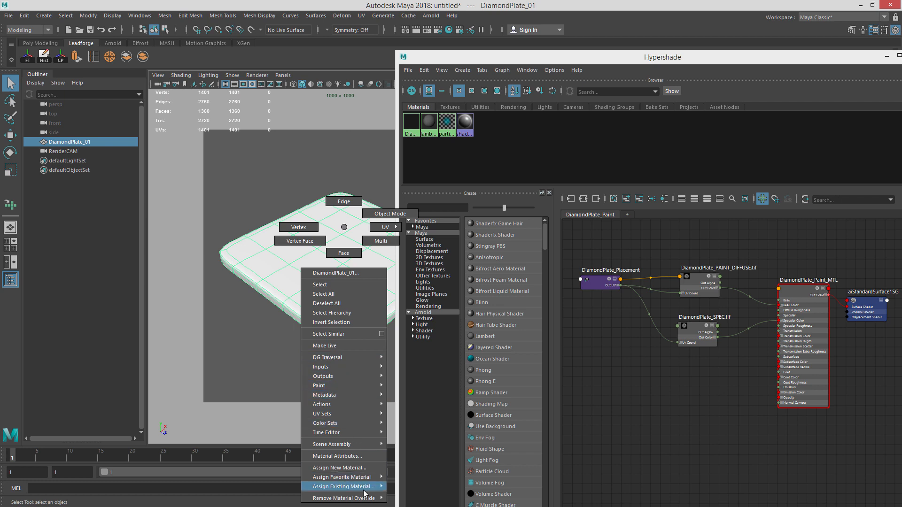
pyautogui.moveTo(350, 488)
pyautogui.click(430, 478)
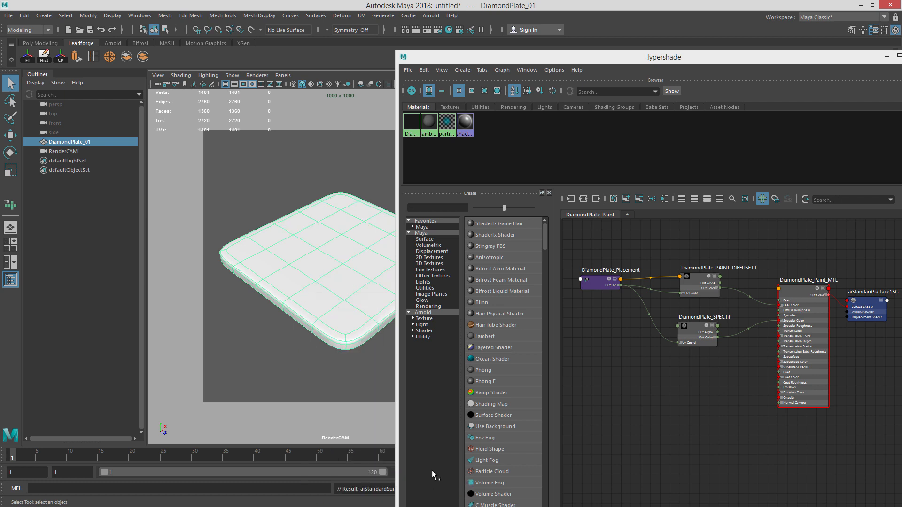
pyautogui.click(299, 165)
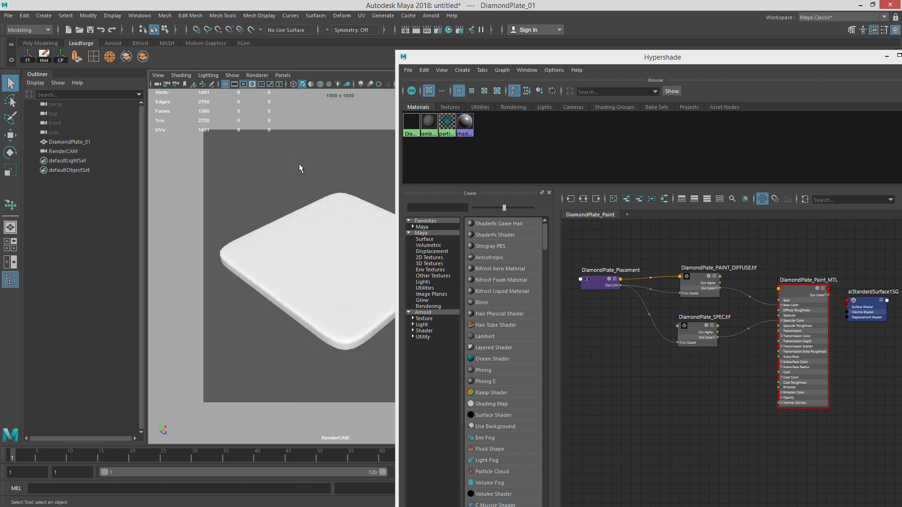
pyautogui.hotkey('ctrl', 'z')
pyautogui.rightClick(797, 292)
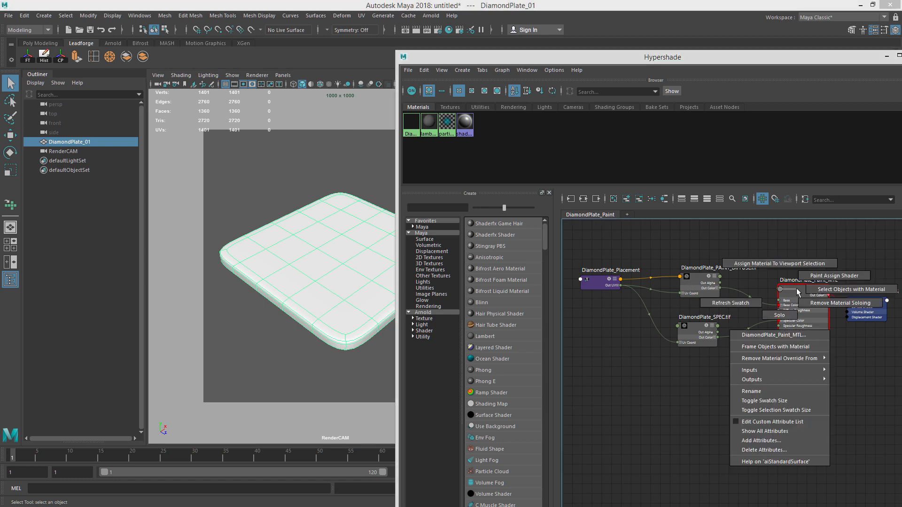
pyautogui.moveTo(785, 264); pyautogui.dragTo(785, 263, button='right')
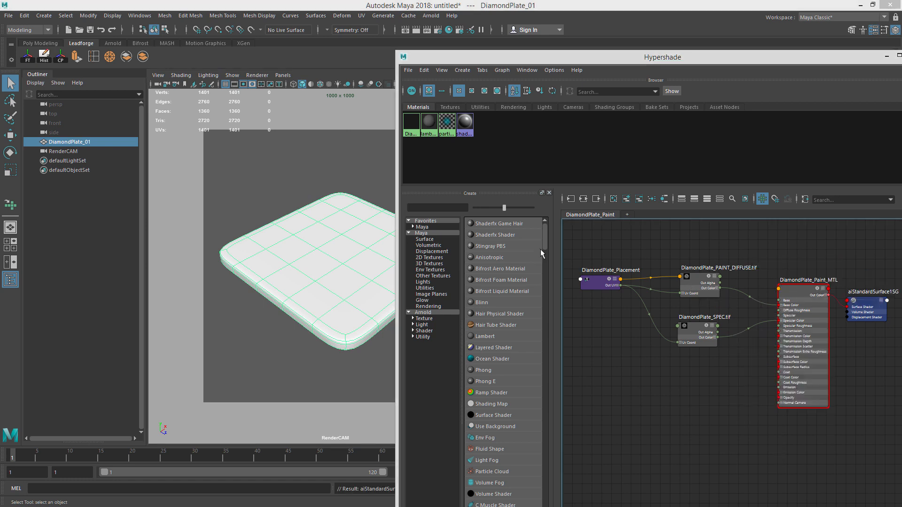
pyautogui.click(273, 188)
pyautogui.click(347, 253)
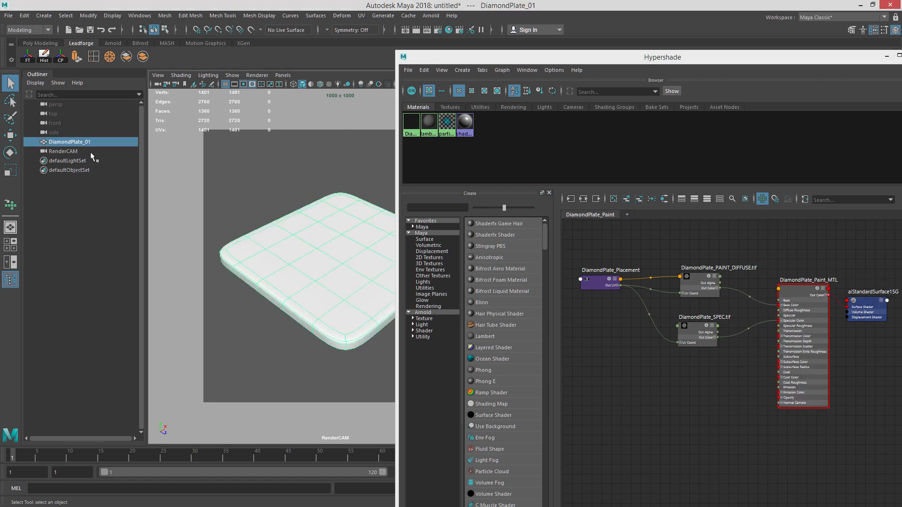
pyautogui.click(310, 163)
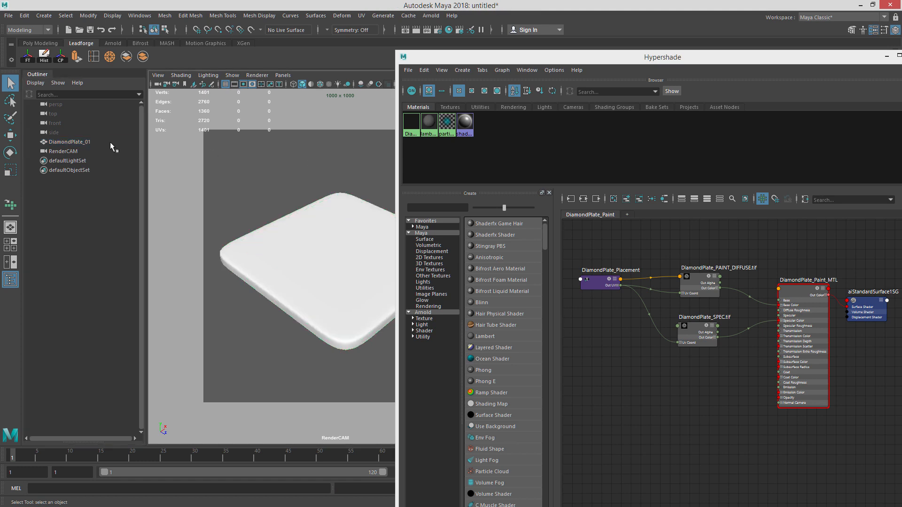
pyautogui.click(114, 142)
pyautogui.click(781, 303)
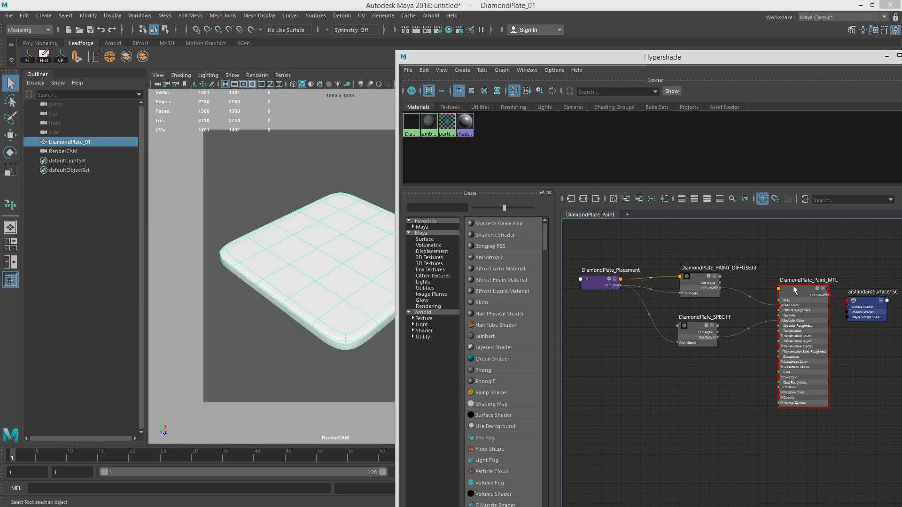
pyautogui.moveTo(794, 288); pyautogui.dragTo(783, 260, button='right')
pyautogui.click(375, 190)
pyautogui.click(328, 228)
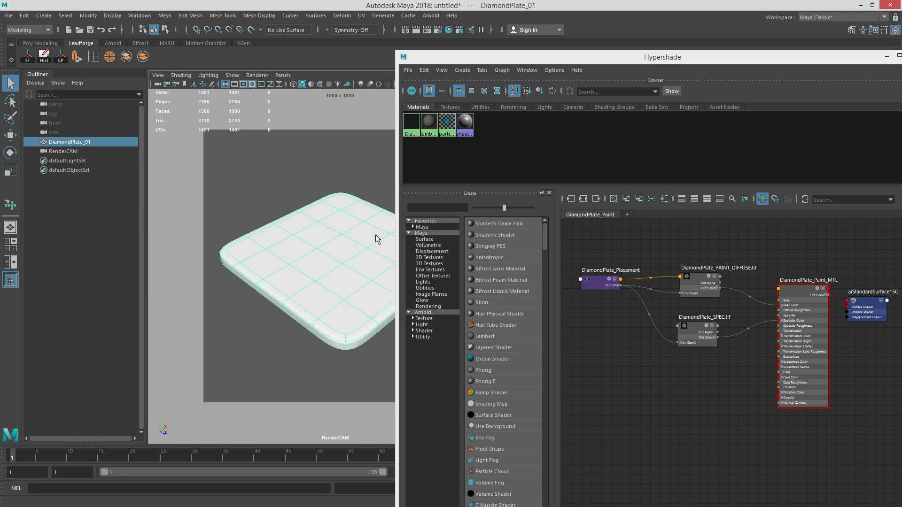
# Move Hypershade out of the way and start an IPR render from RenderCAM in the Arnold RenderView.
pyautogui.moveTo(622, 58); pyautogui.dragTo(901, 60)
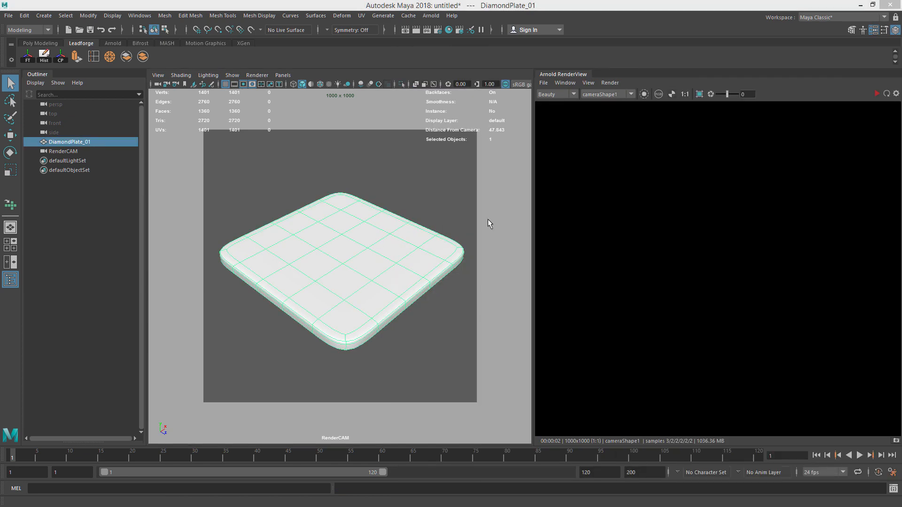
pyautogui.click(610, 83)
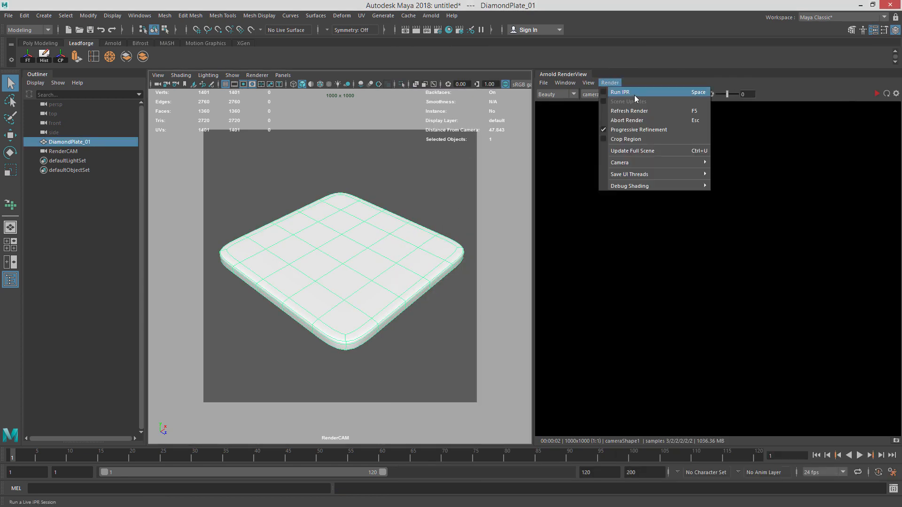
pyautogui.click(620, 91)
pyautogui.click(876, 94)
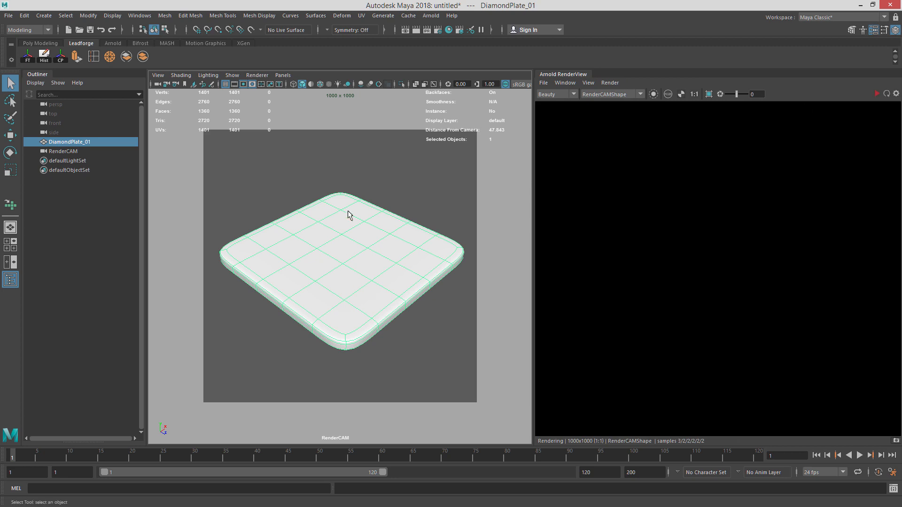
pyautogui.click(438, 212)
pyautogui.click(379, 250)
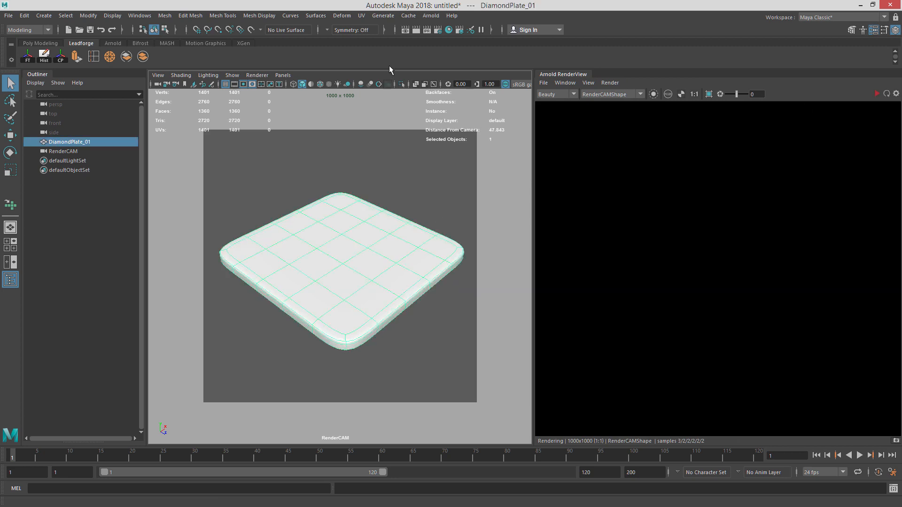
# Create an Arnold Skydome Light.
pyautogui.click(428, 16)
pyautogui.moveTo(468, 62)
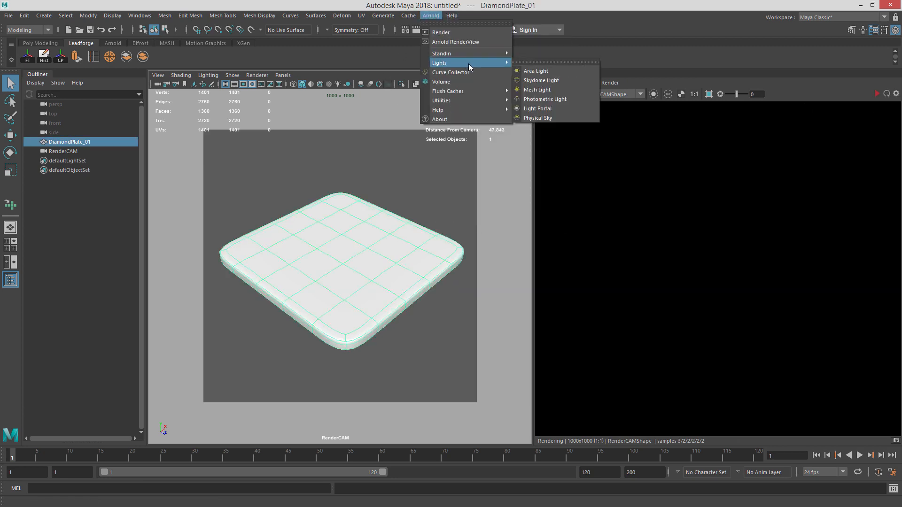
pyautogui.click(562, 80)
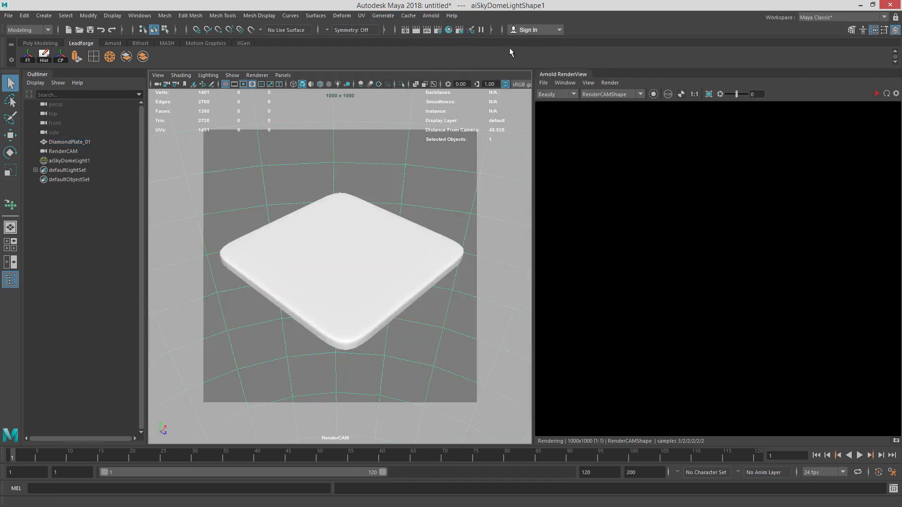
# Open the skydome light's attributes and connect a File texture to its Color.
pyautogui.hotkey('ctrl', 'a')
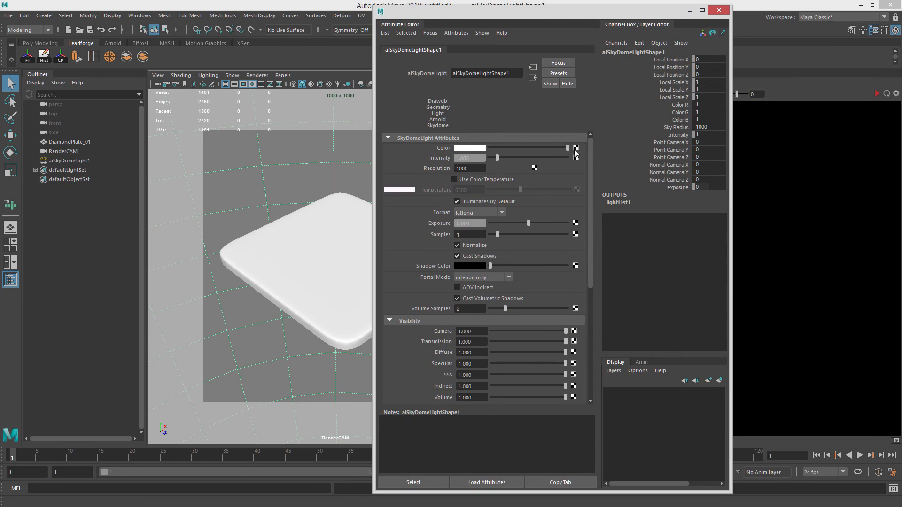
pyautogui.click(576, 147)
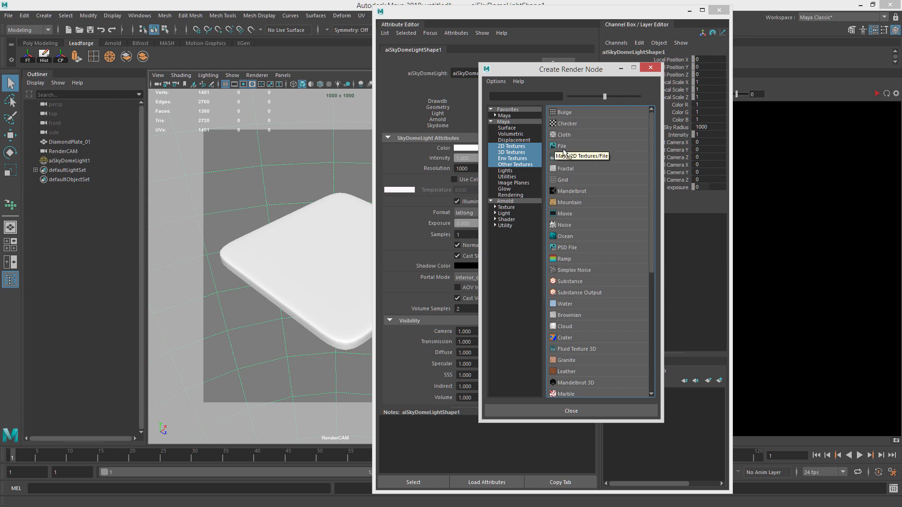
pyautogui.click(582, 148)
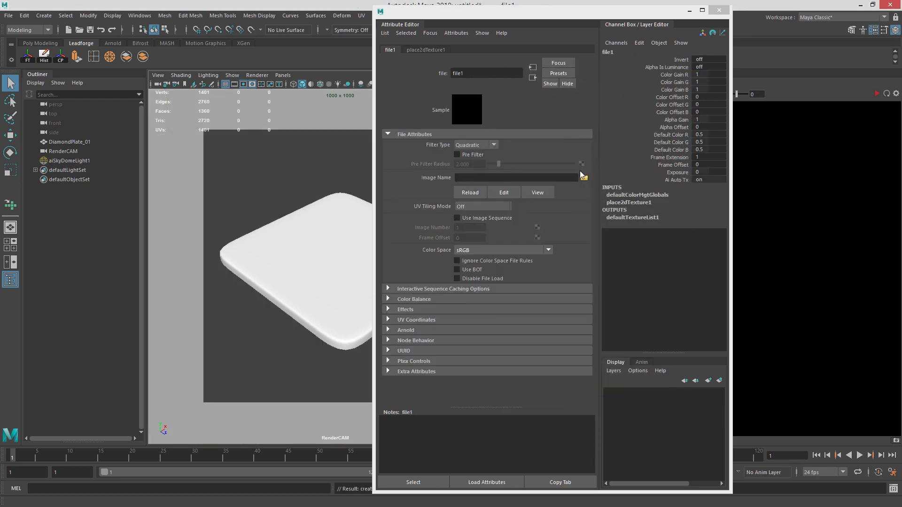
# Load TexturesCom_Pano007.exr from the sourceimages HDRI folder as the file texture's image.
pyautogui.click(584, 178)
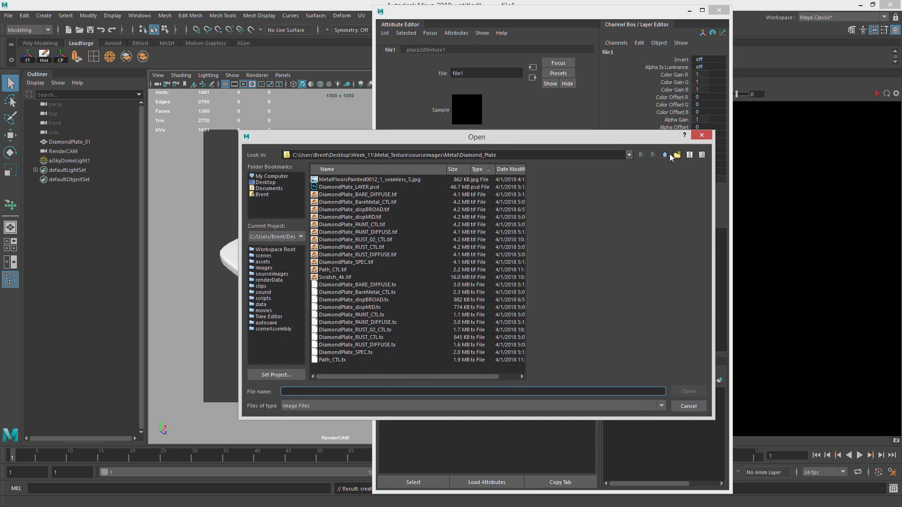
pyautogui.click(665, 154)
pyautogui.click(665, 154)
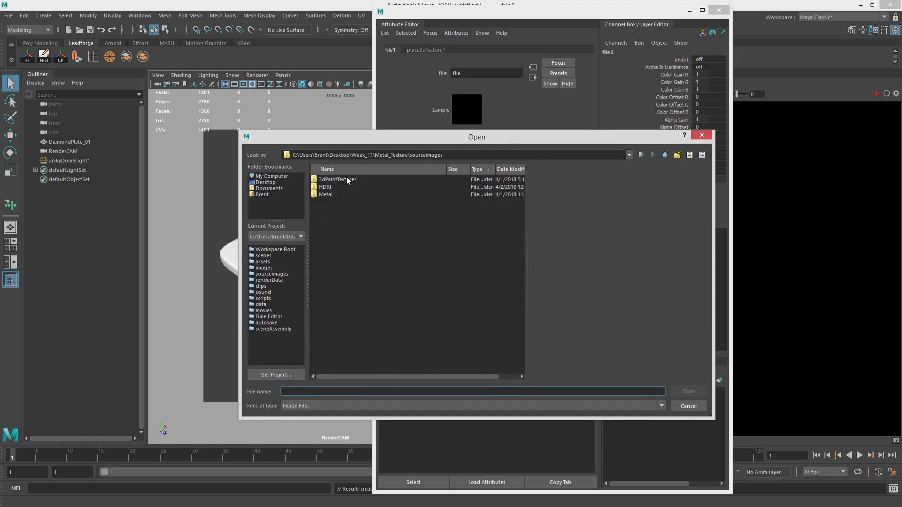
pyautogui.click(340, 187)
pyautogui.doubleClick(340, 187)
pyautogui.click(371, 180)
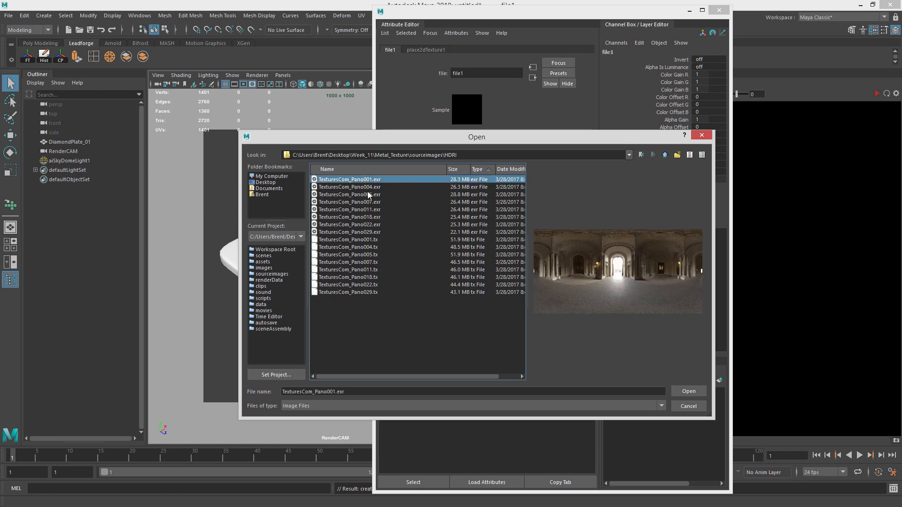
pyautogui.press('Down')
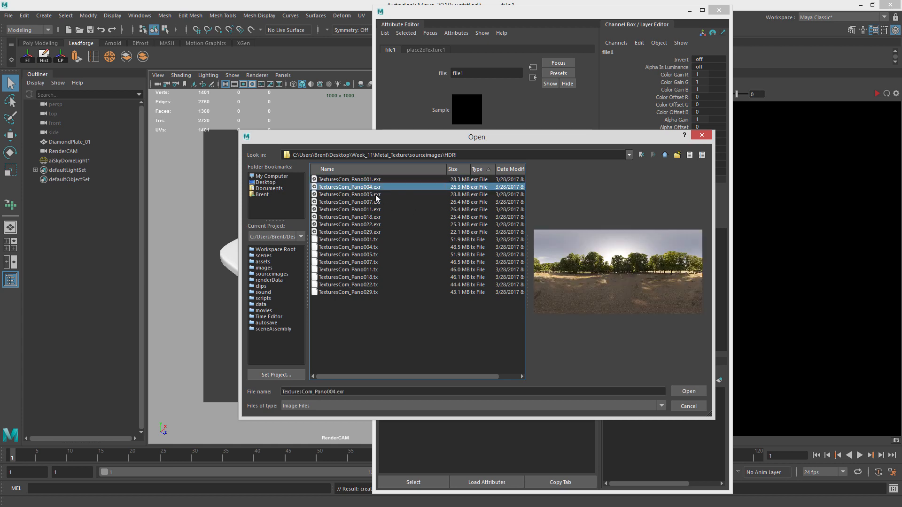
pyautogui.press('Down')
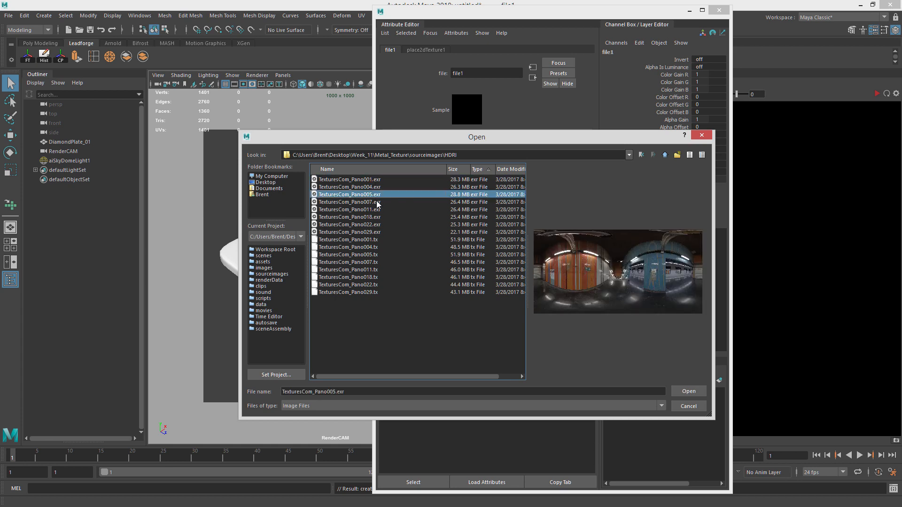
pyautogui.press('Down')
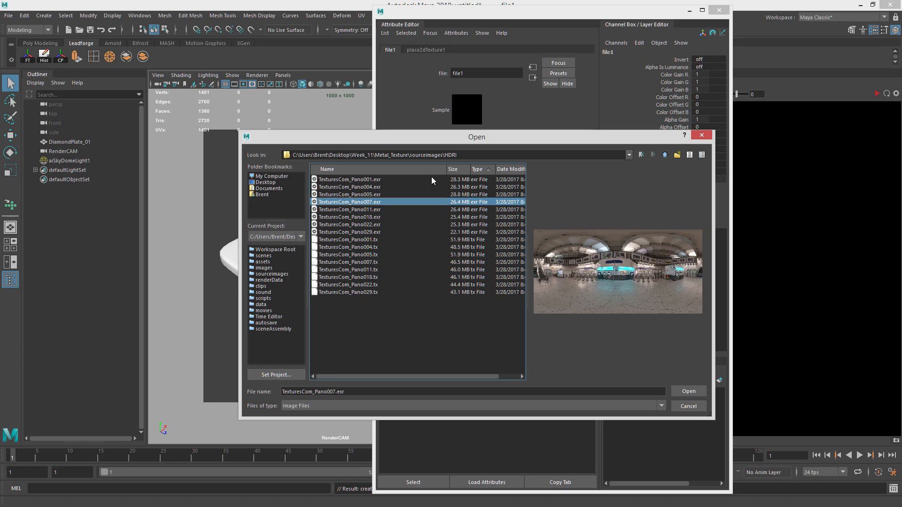
pyautogui.click(689, 391)
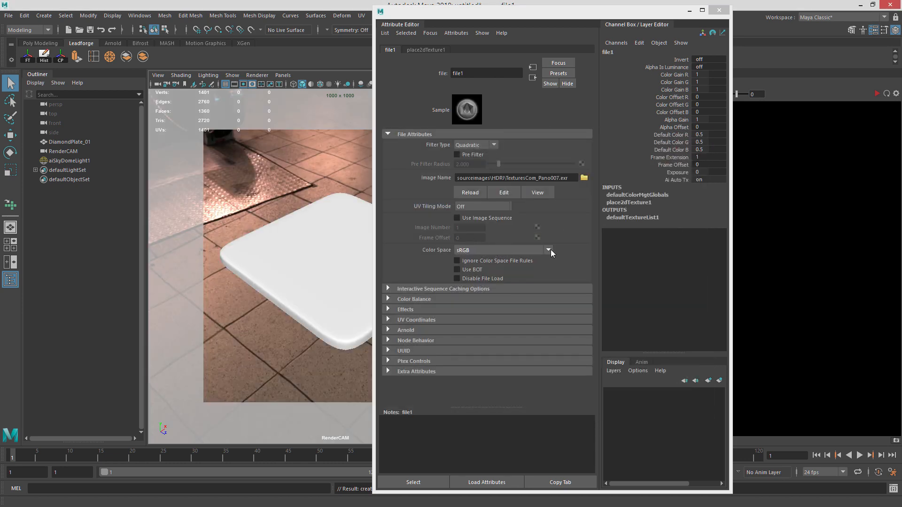
# Set the HDRI file texture's color space to Raw and close the Attribute Editor.
pyautogui.click(568, 178)
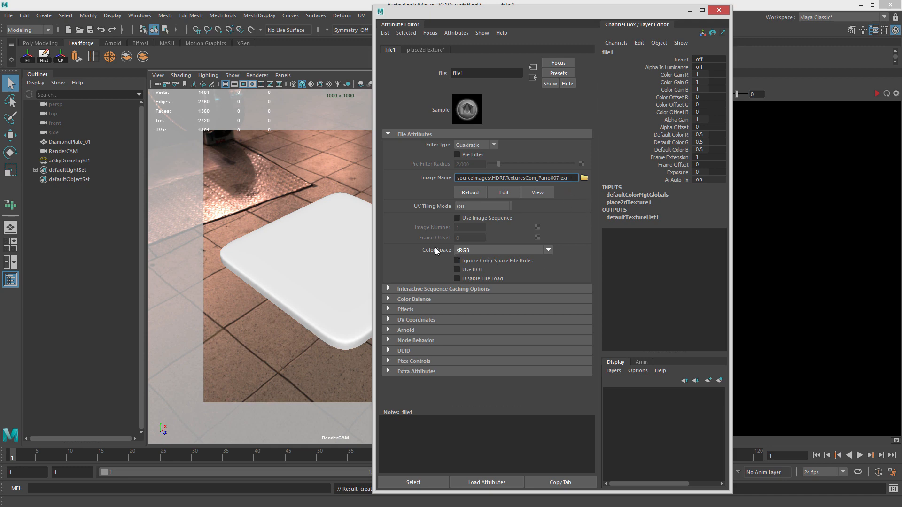
pyautogui.click(498, 250)
pyautogui.moveTo(548, 302); pyautogui.dragTo(554, 257)
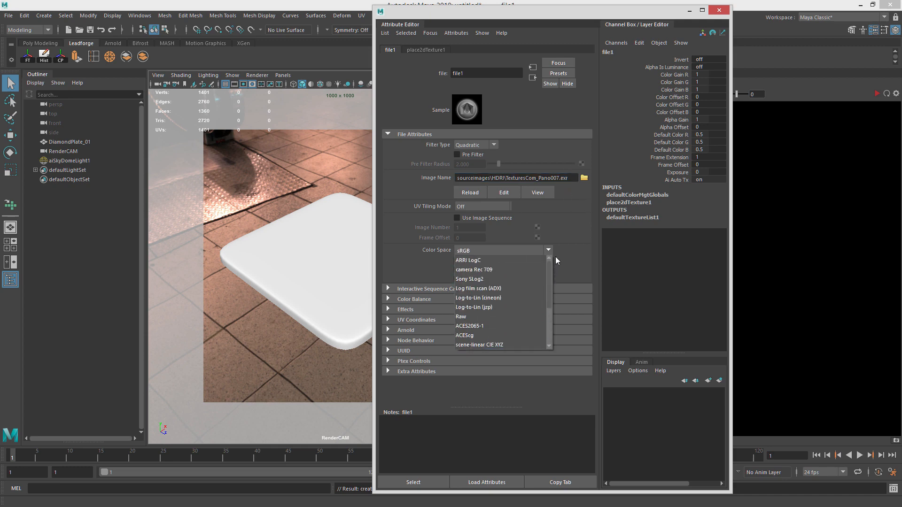
pyautogui.click(487, 316)
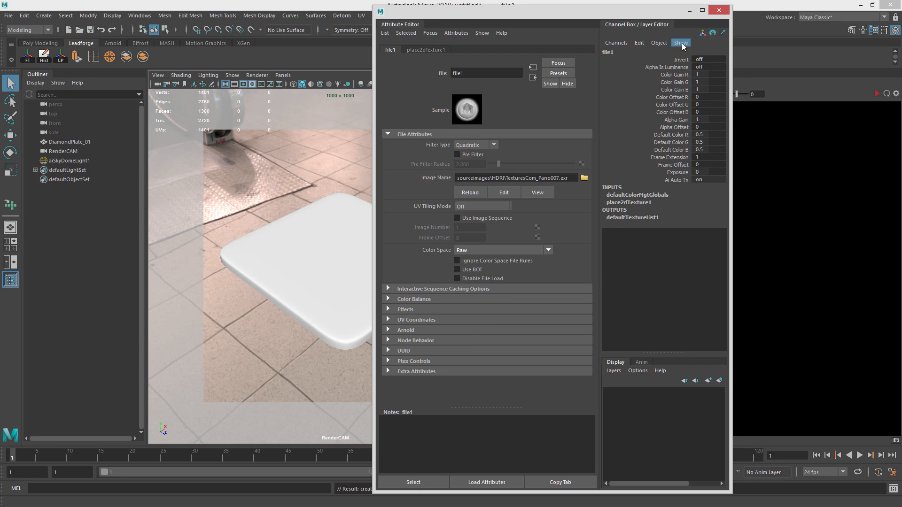
pyautogui.click(689, 10)
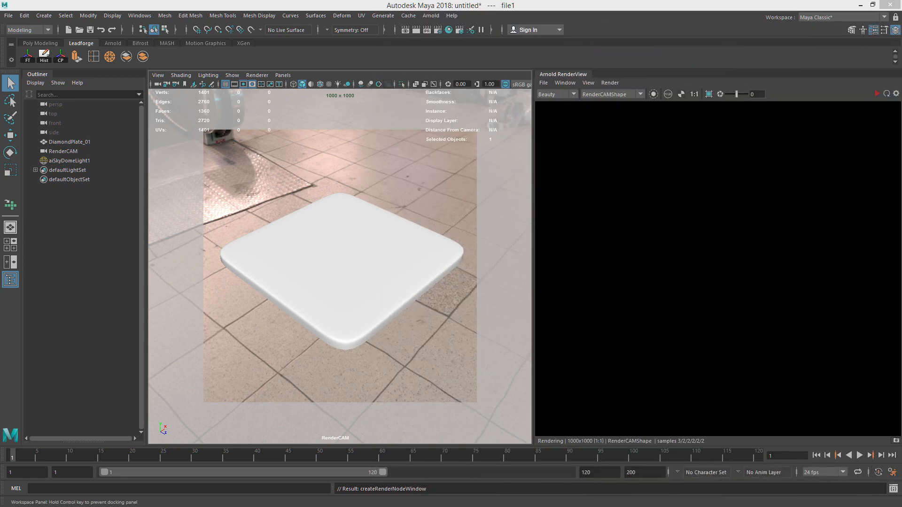
# Run the IPR render again and reframe RenderCAM to a lower angle on the plate.
pyautogui.click(610, 83)
pyautogui.click(637, 91)
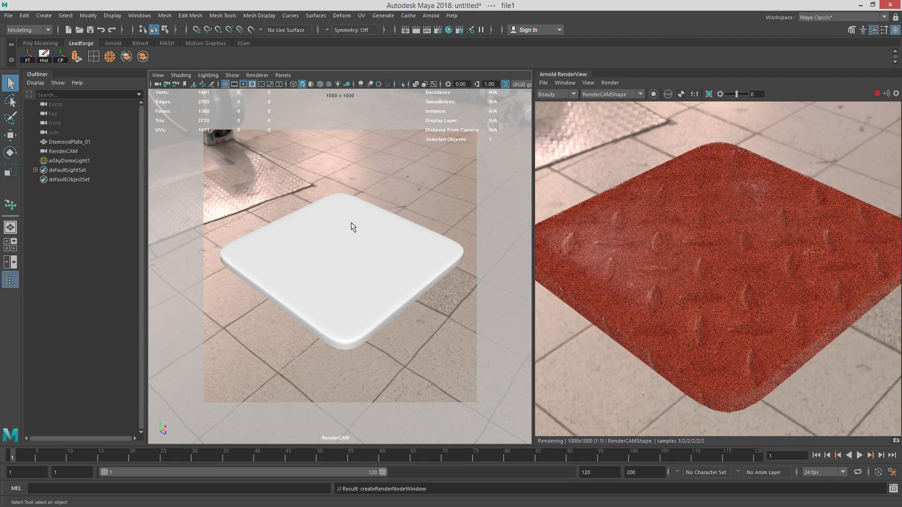
pyautogui.keyDown('alt'); pyautogui.moveTo(351, 222); pyautogui.dragTo(328, 222, button='right'); pyautogui.keyUp('alt')
pyautogui.keyDown('alt'); pyautogui.moveTo(328, 222); pyautogui.dragTo(454, 194); pyautogui.keyUp('alt')
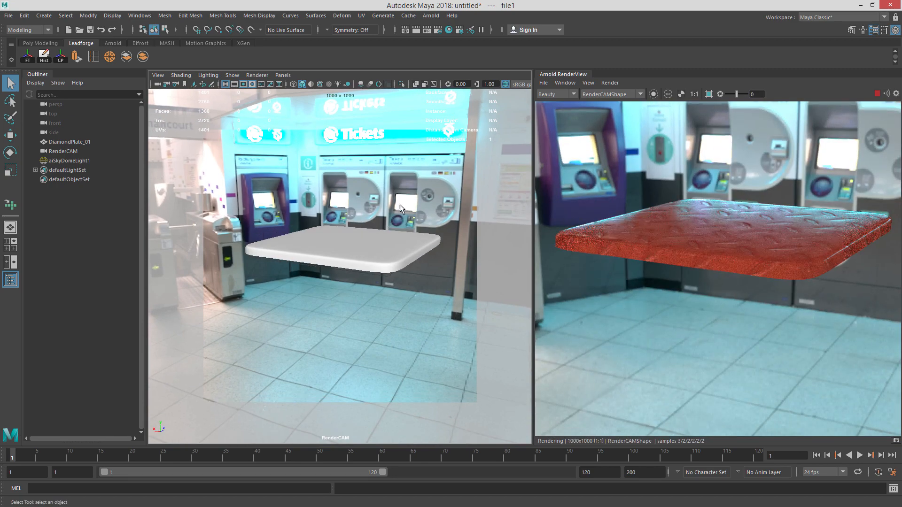
# Select the plate and open its material attributes.
pyautogui.click(337, 239)
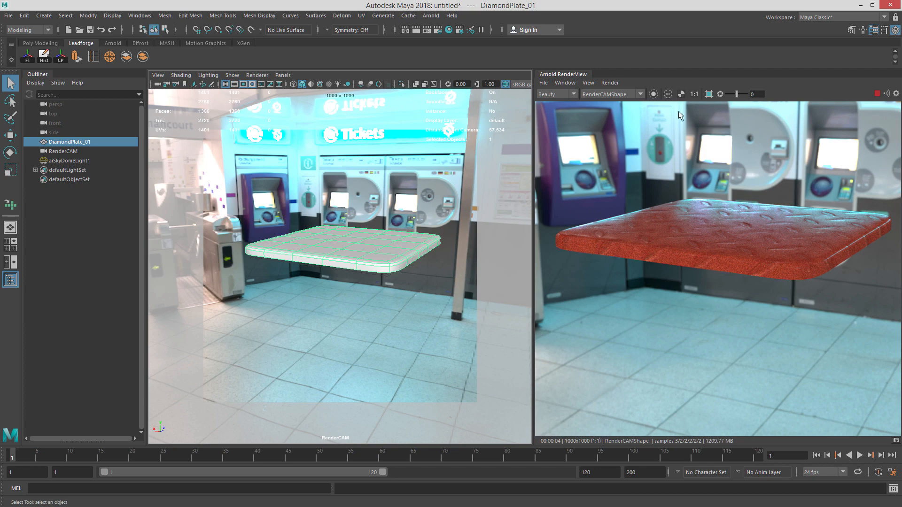
pyautogui.hotkey('ctrl', 'a')
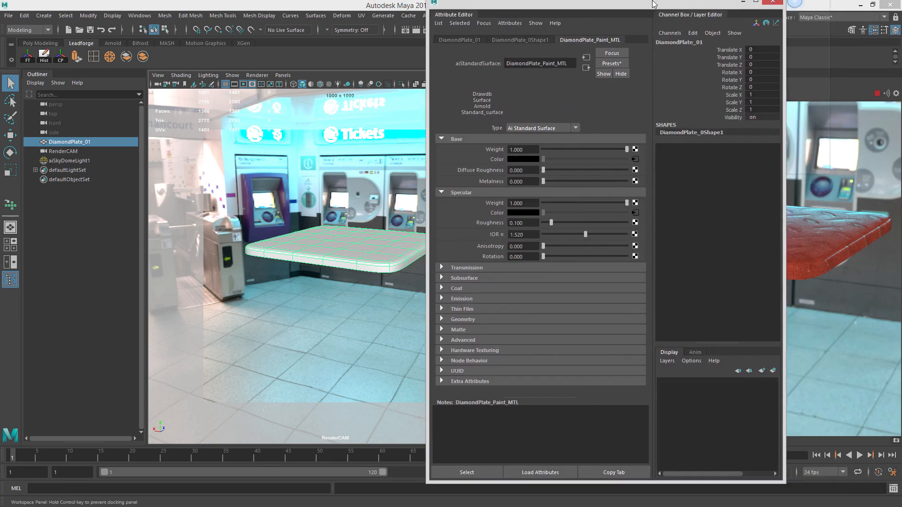
# Set the diamond plate texture placement node's Repeat UV to 3 by 3.
pyautogui.moveTo(644, 16); pyautogui.dragTo(382, 15)
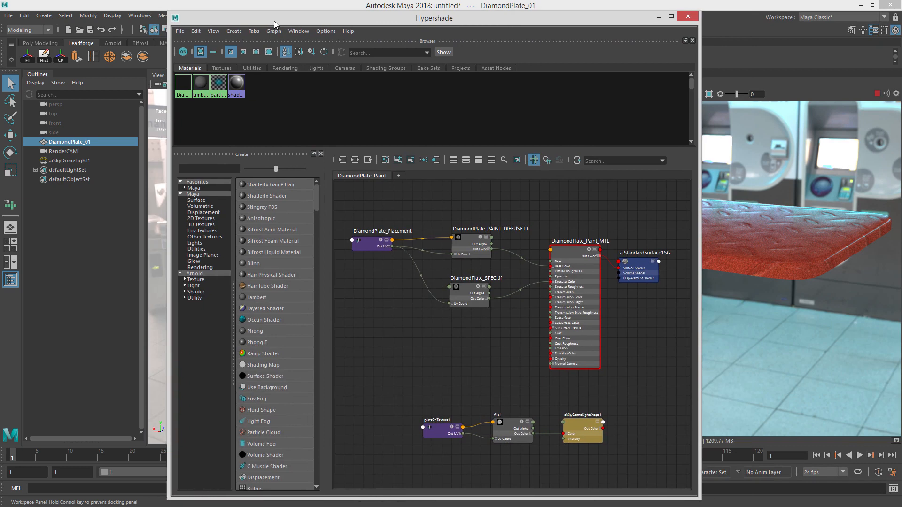
pyautogui.click(369, 242)
pyautogui.moveTo(461, 19); pyautogui.dragTo(301, 12)
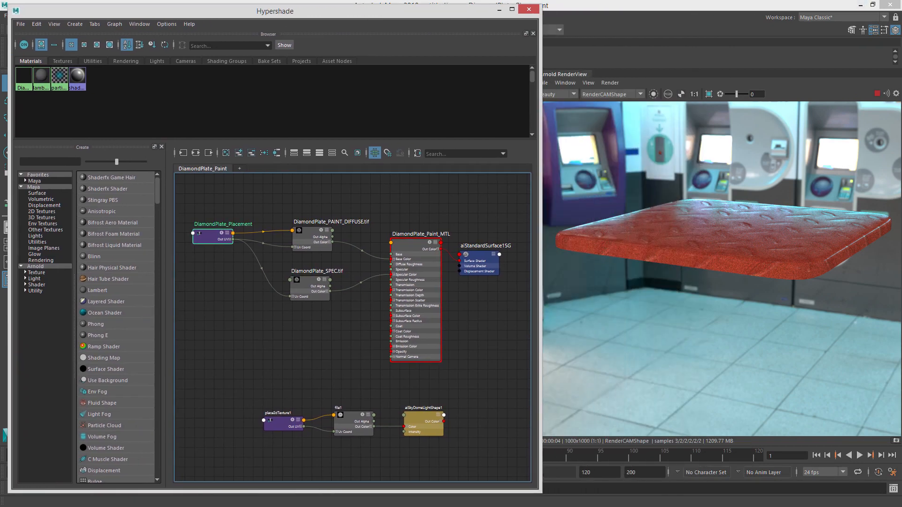
pyautogui.moveTo(901, 12); pyautogui.dragTo(478, 15)
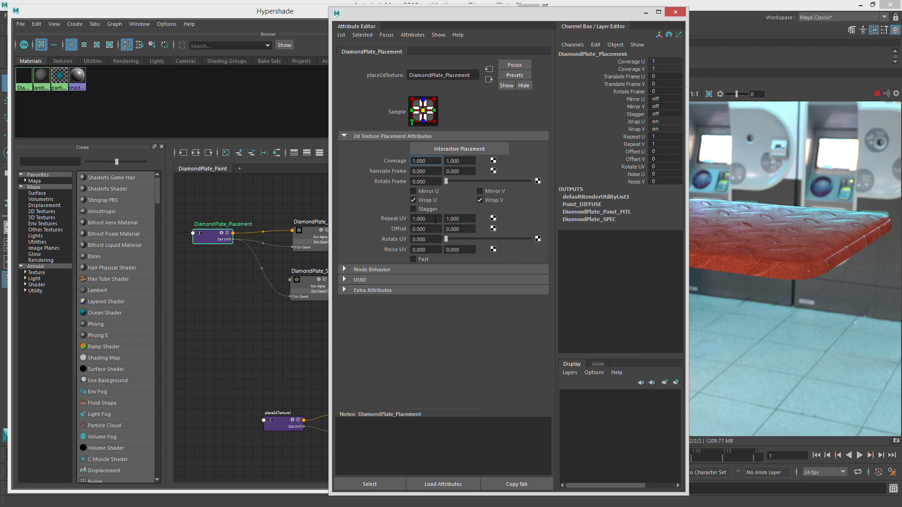
pyautogui.click(281, 217)
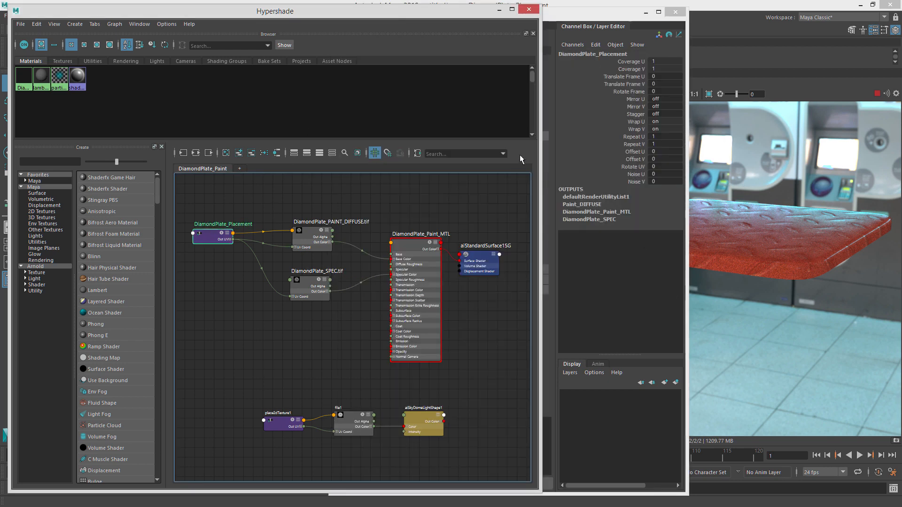
pyautogui.click(577, 17)
pyautogui.click(439, 219)
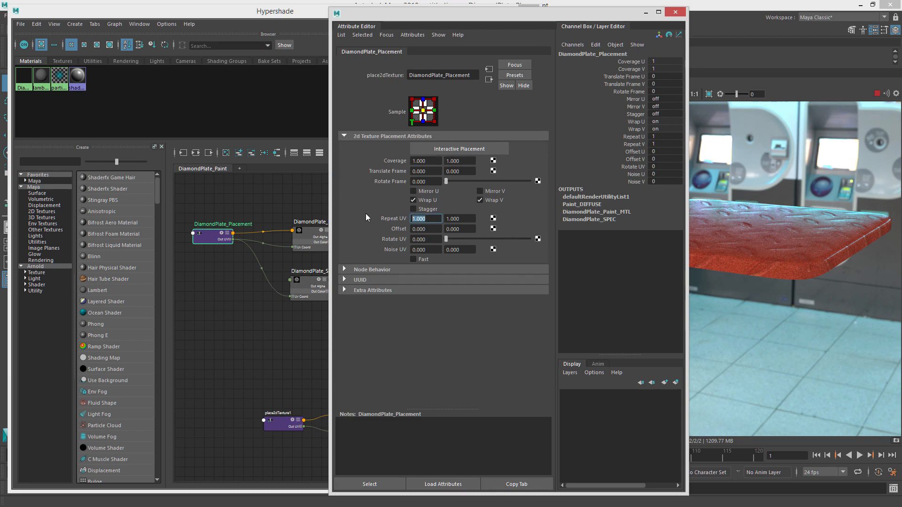
pyautogui.write('6')
pyautogui.write('3')
pyautogui.press('Tab')
pyautogui.write('3')
pyautogui.press('Return')
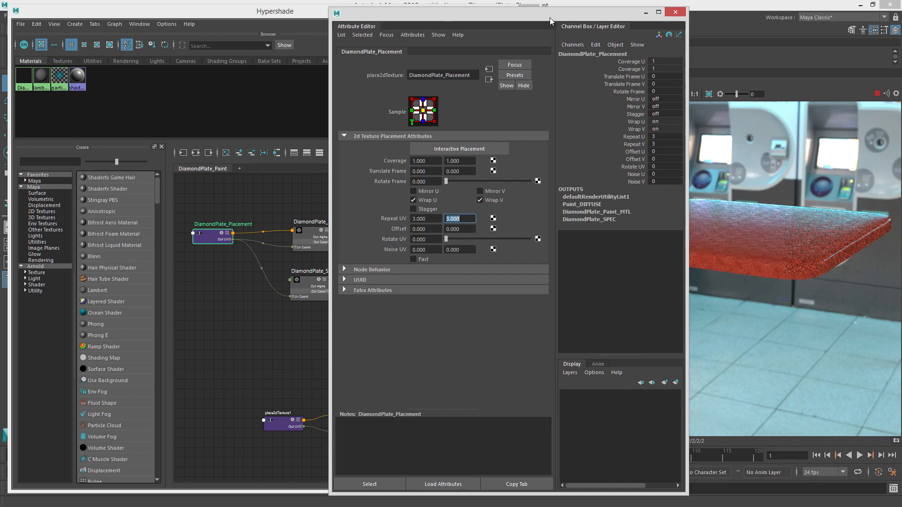
pyautogui.click(675, 12)
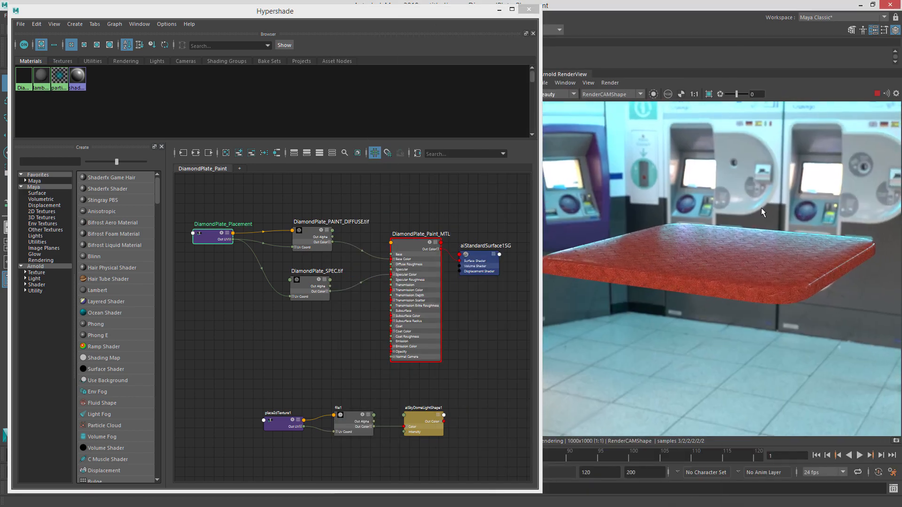
# Reframe RenderCAM to a closer, higher view of the plate in front of the turnstiles.
pyautogui.moveTo(762, 212); pyautogui.dragTo(768, 191, button='middle')
pyautogui.moveTo(362, 7); pyautogui.dragTo(901, 101)
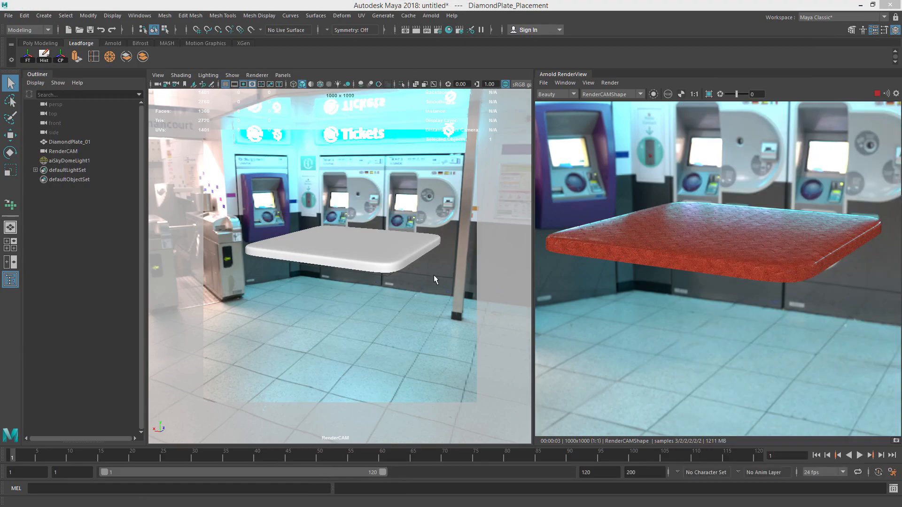
pyautogui.keyDown('alt'); pyautogui.moveTo(434, 279); pyautogui.dragTo(410, 234); pyautogui.keyUp('alt')
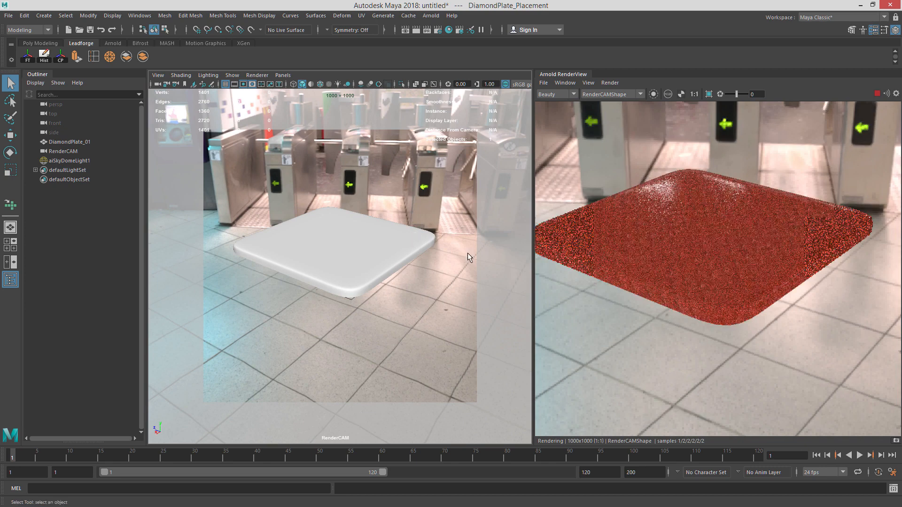
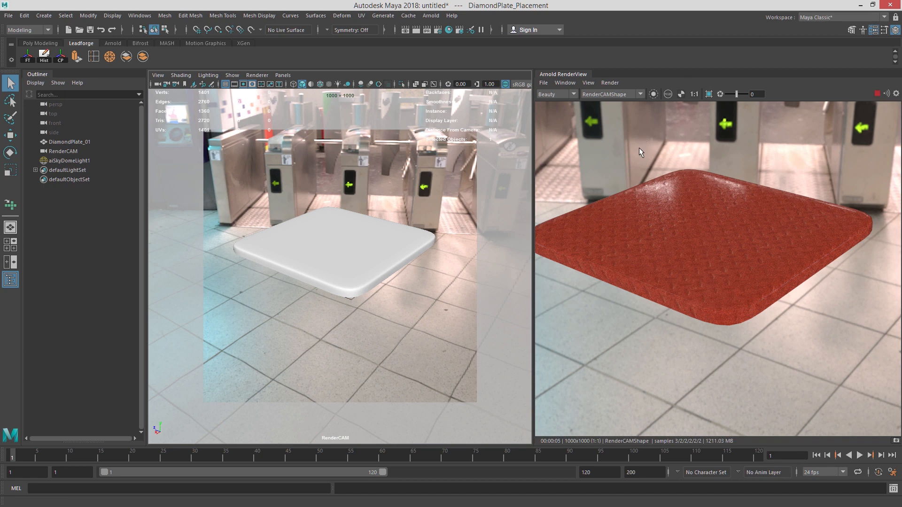
# Stop the IPR render and remove the skydome light's texture nodes from the Hypershade graph view.
pyautogui.click(876, 93)
pyautogui.moveTo(901, 88); pyautogui.dragTo(223, 32)
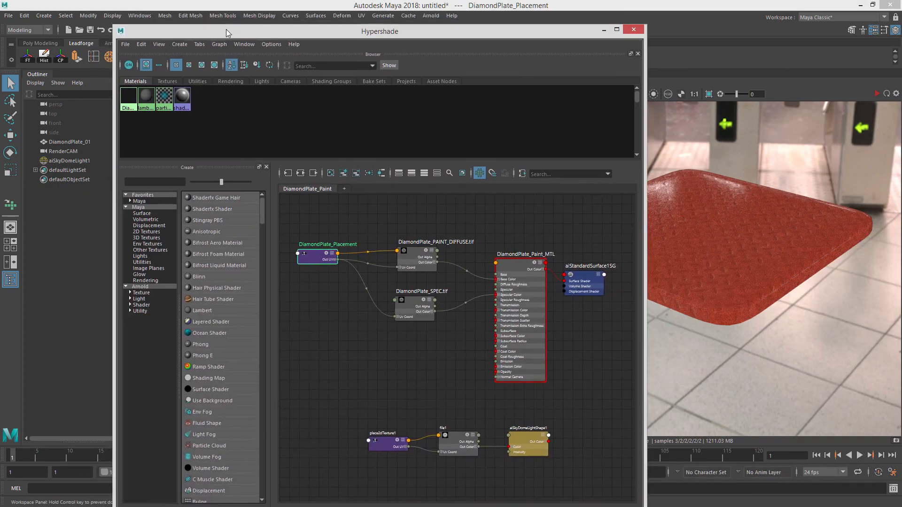
pyautogui.moveTo(365, 400); pyautogui.dragTo(549, 466)
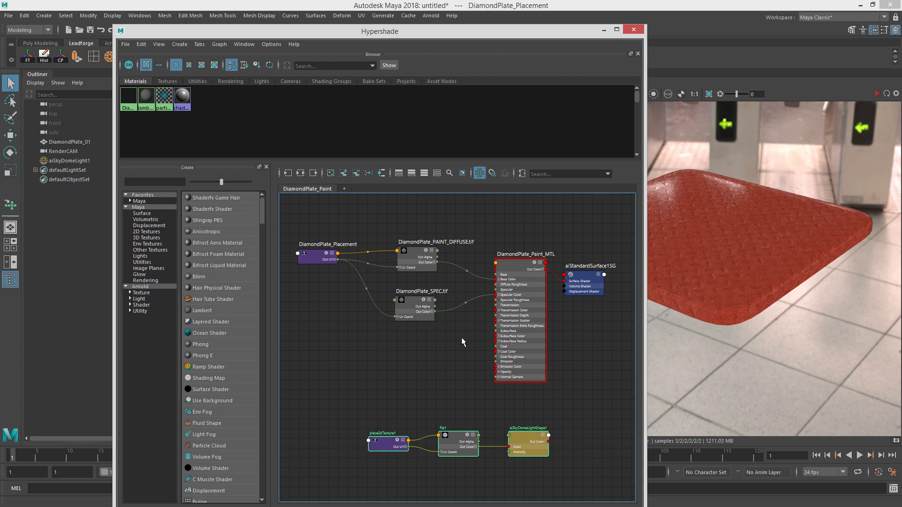
pyautogui.click(356, 175)
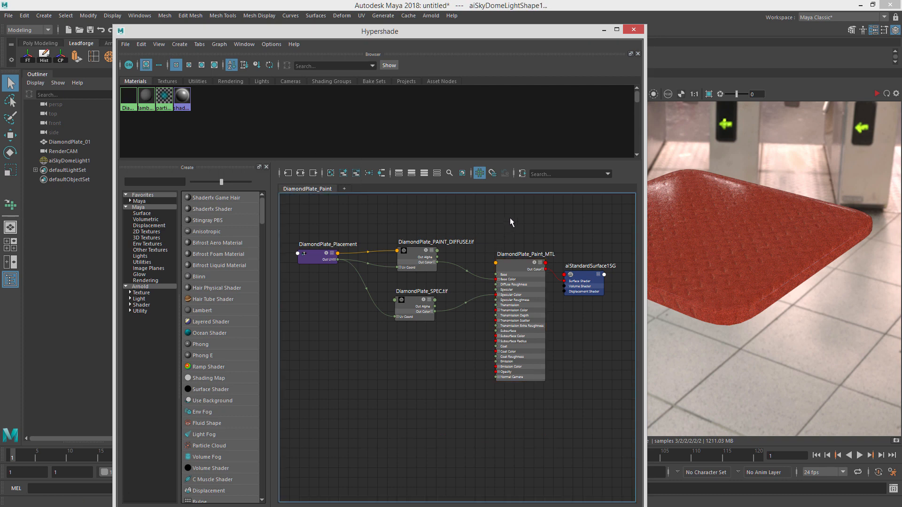
# Save the scene as DiamondPlate_Demo.
pyautogui.click(7, 16)
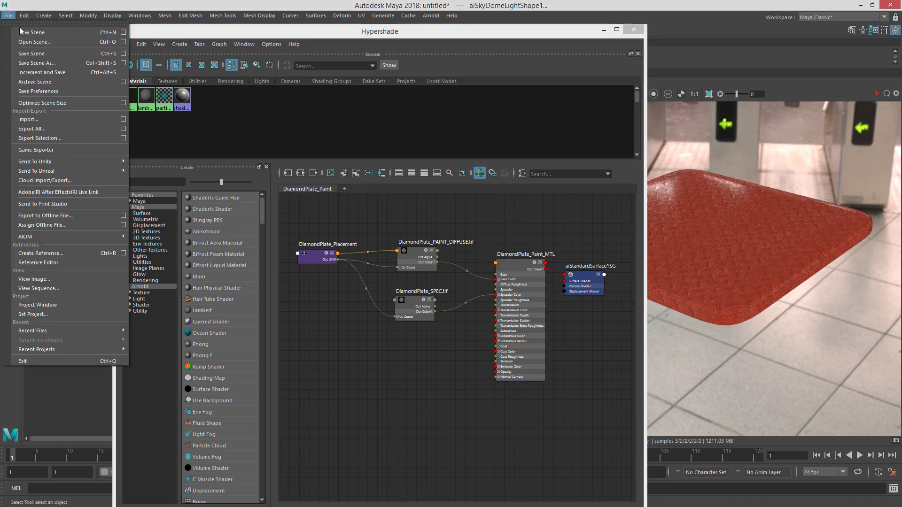
pyautogui.click(43, 63)
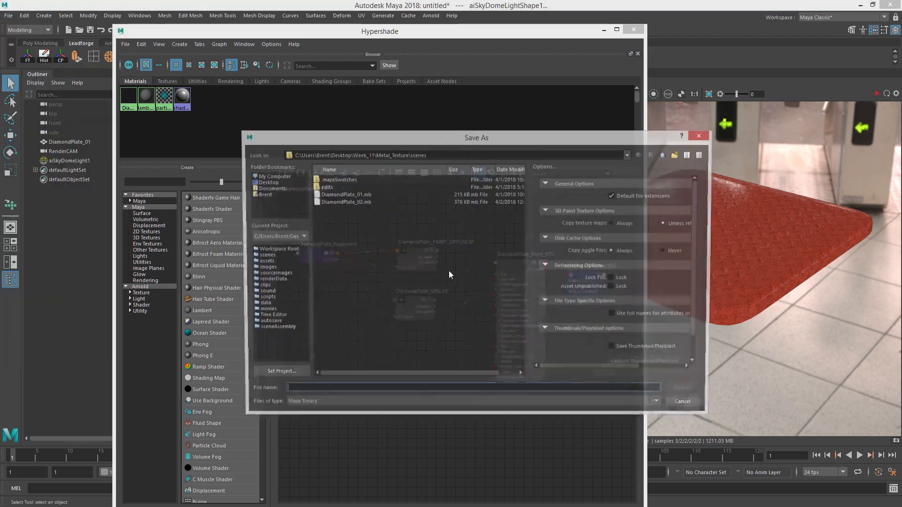
pyautogui.write('D')
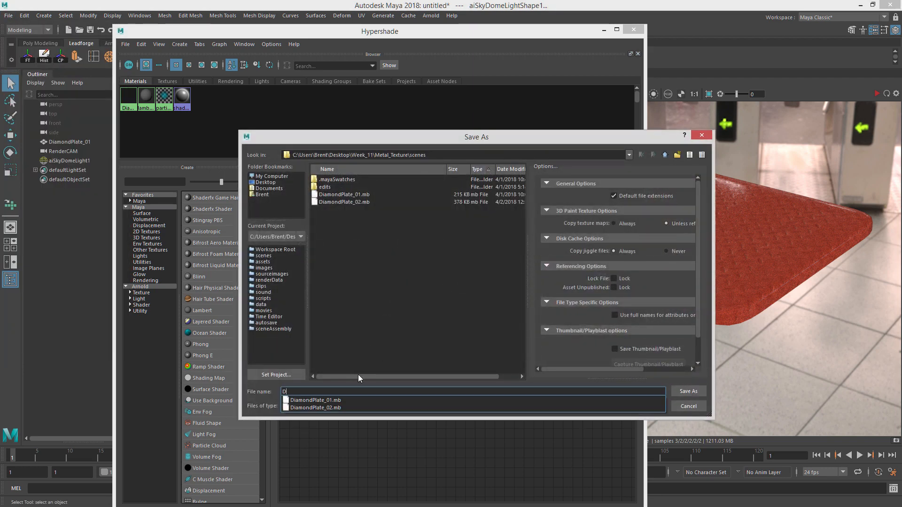
pyautogui.write('iamondPlate_Demo')
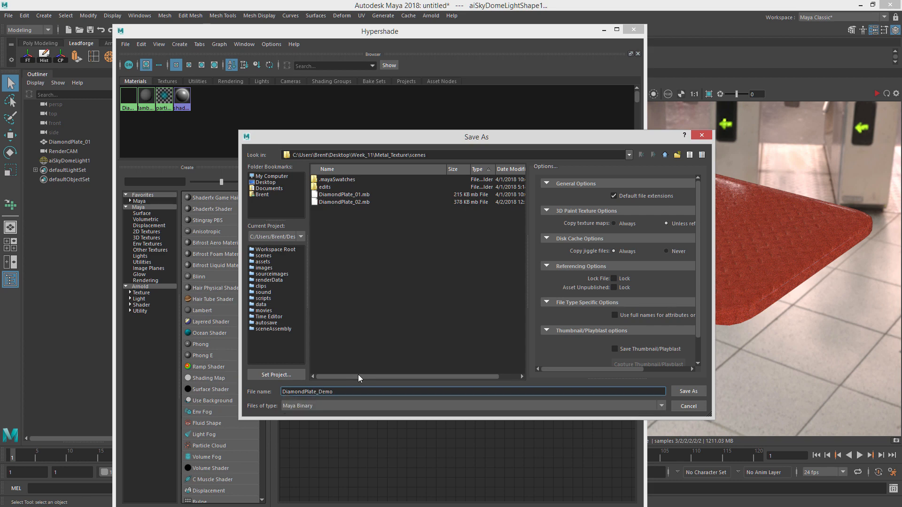
pyautogui.press('Return')
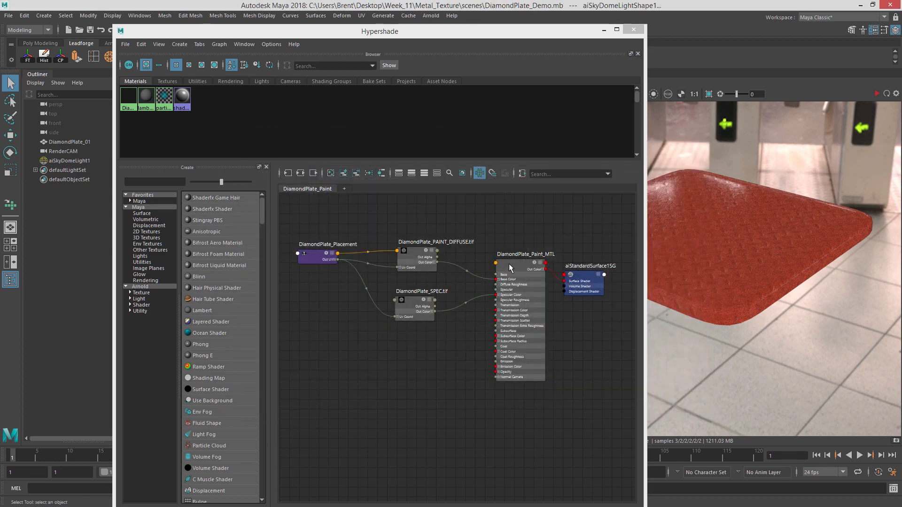
# Select the material's shading group and rename it DiamondPlate_Paint_SG.
pyautogui.moveTo(509, 265); pyautogui.dragTo(498, 264)
pyautogui.moveTo(588, 277); pyautogui.dragTo(587, 277)
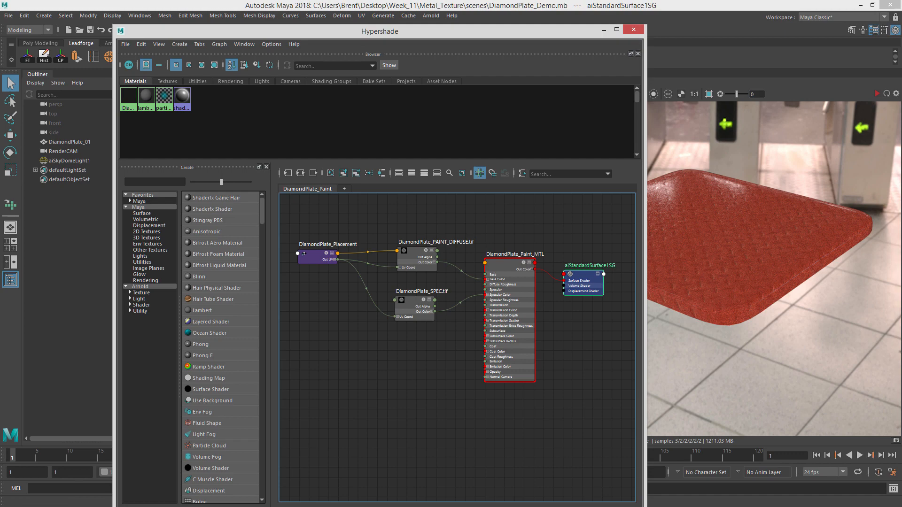
pyautogui.moveTo(901, 14); pyautogui.dragTo(596, 28)
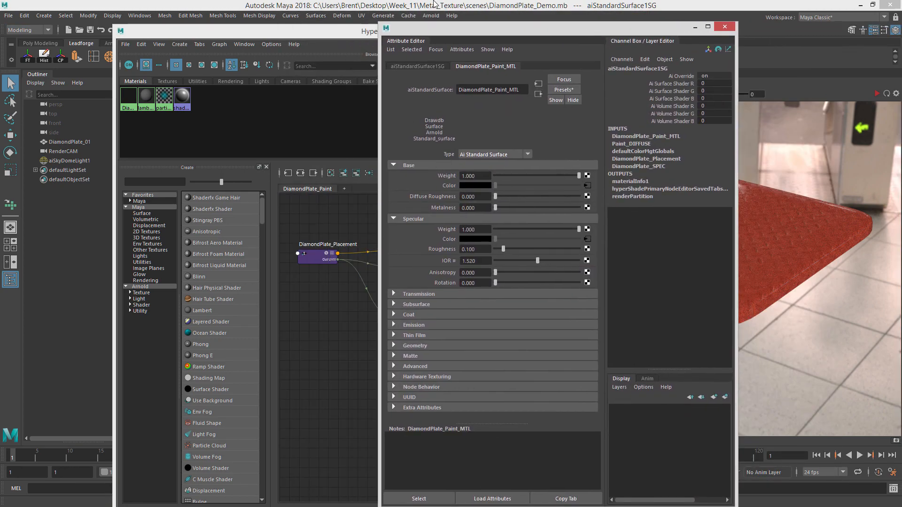
pyautogui.moveTo(353, 32); pyautogui.dragTo(294, 30)
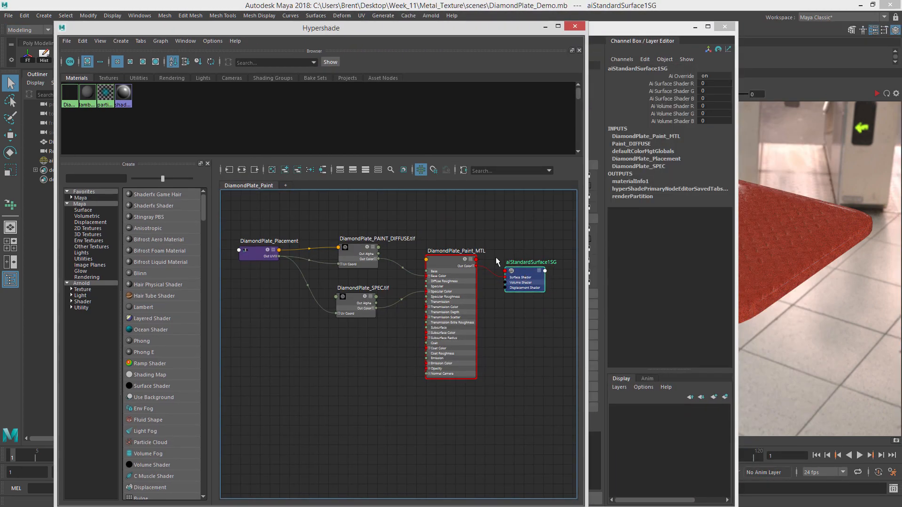
pyautogui.moveTo(628, 33); pyautogui.dragTo(659, 30)
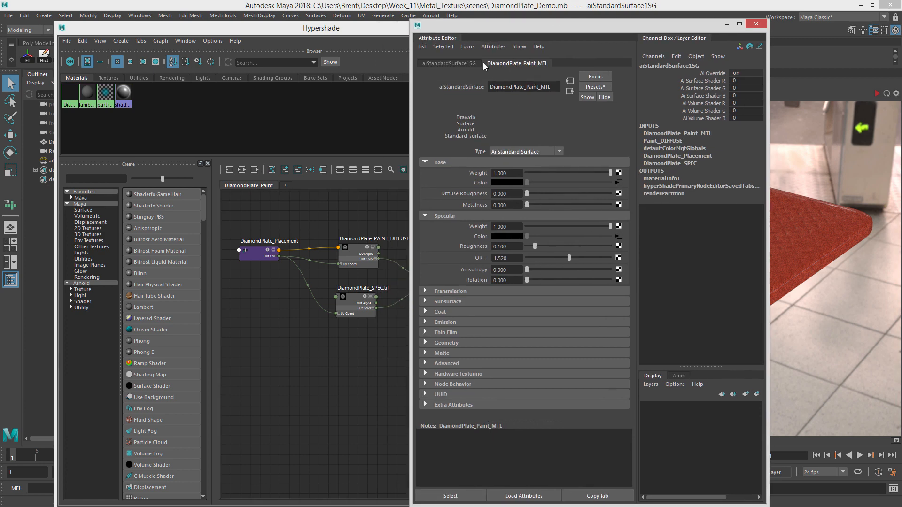
pyautogui.click(449, 63)
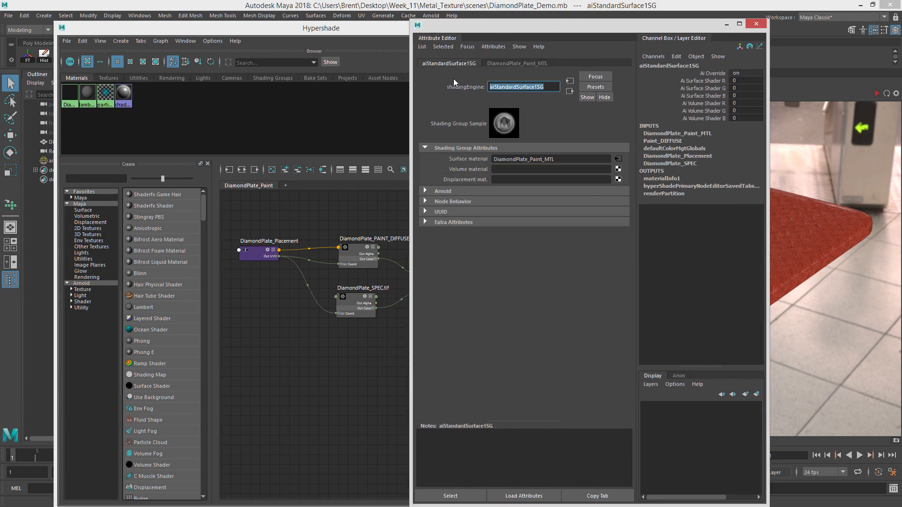
pyautogui.write('DiamondPlate_Paint_SG')
pyautogui.press('Return')
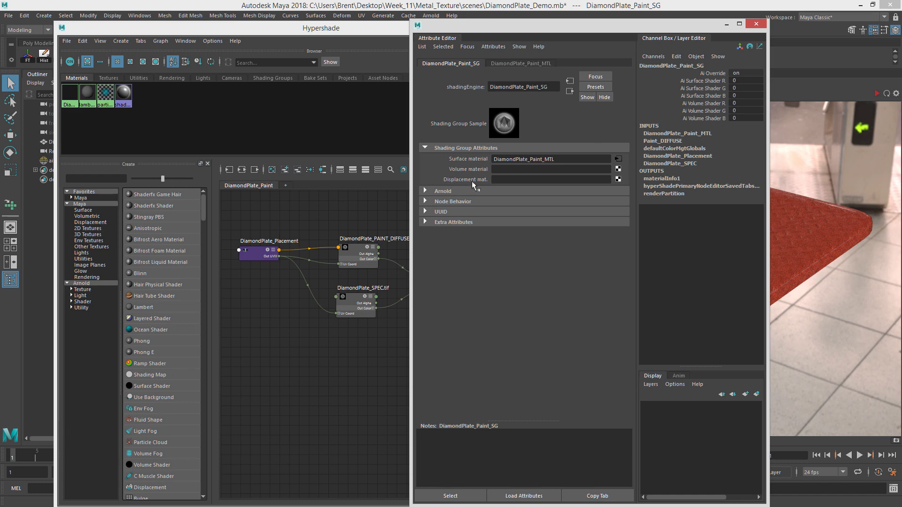
# Connect a File texture as the shading group's displacement material and rename the displacement shader DiamondPlate_Paint_dispShader.
pyautogui.click(618, 180)
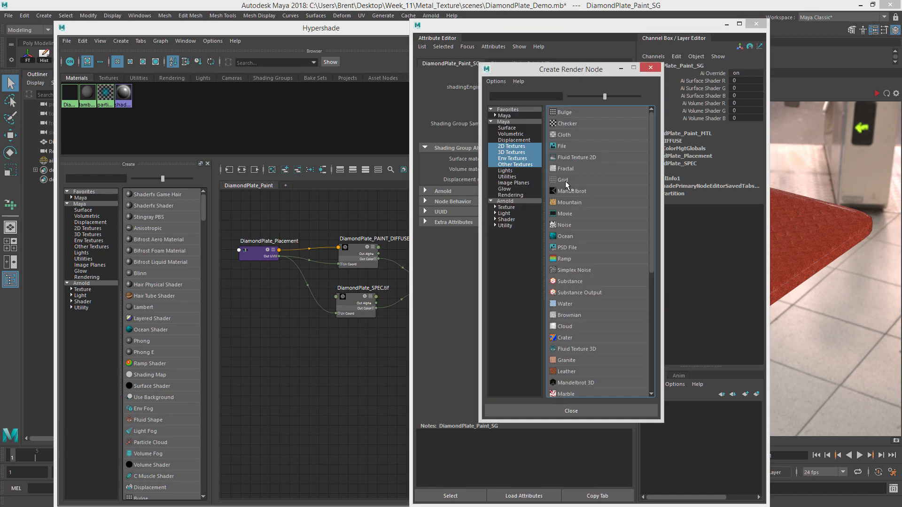
pyautogui.click(577, 146)
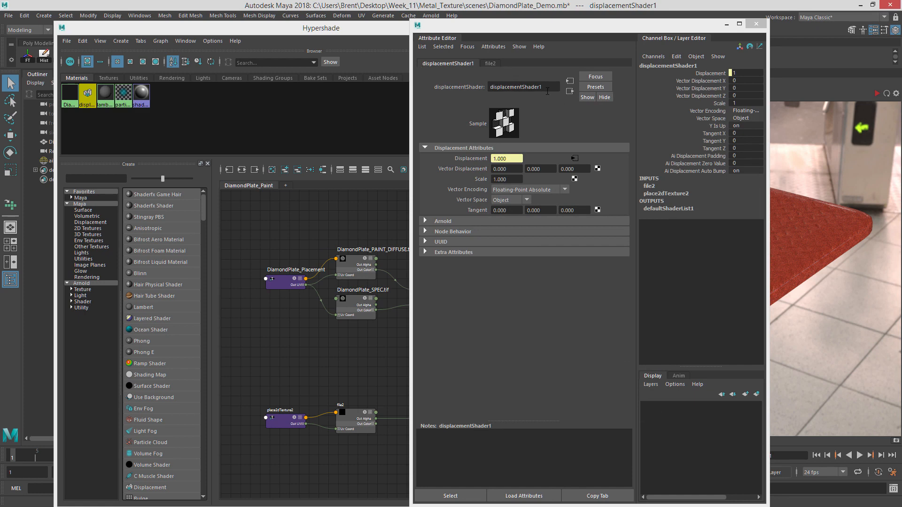
pyautogui.doubleClick(527, 88)
pyautogui.write('DiamondPlate_Paint_d')
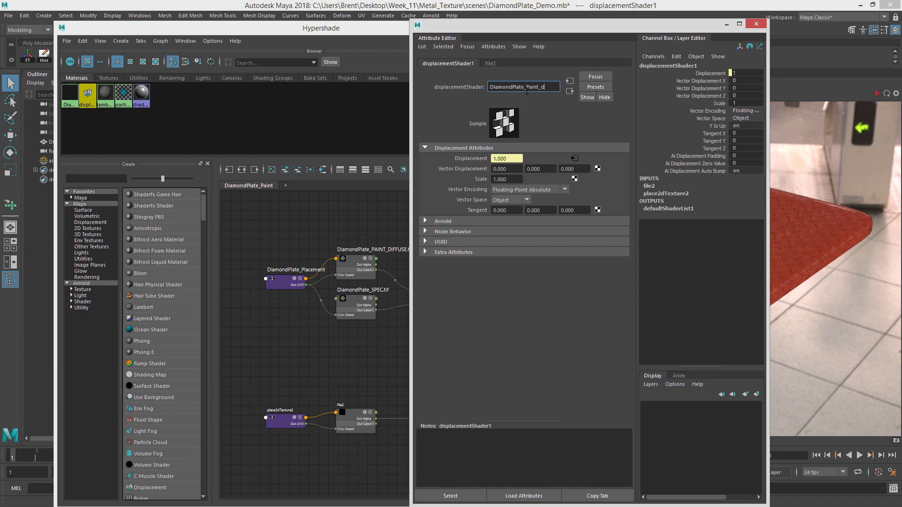
pyautogui.write('ispShader')
pyautogui.press('Return')
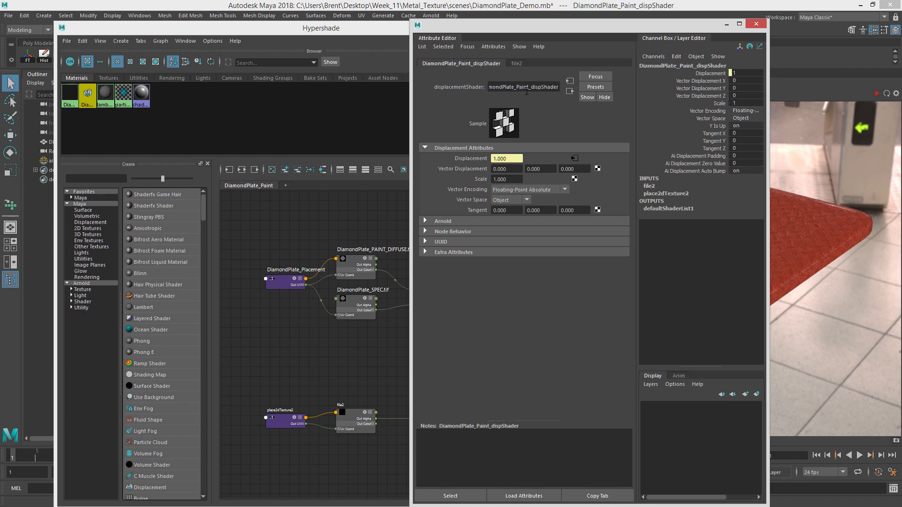
# Load DiamondPlate_dispBROAD.tif from the Metal/Diamond_Plate sourceimages folder into the displacement file node.
pyautogui.click(516, 64)
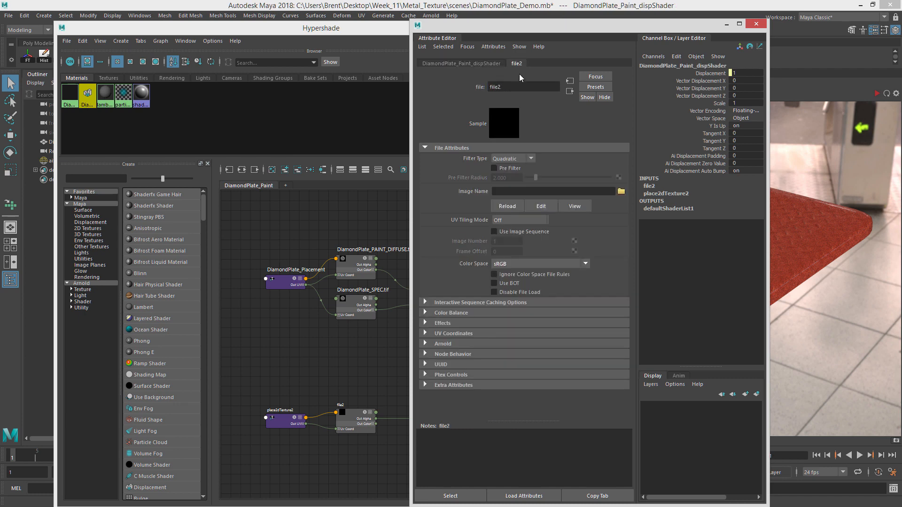
pyautogui.click(621, 191)
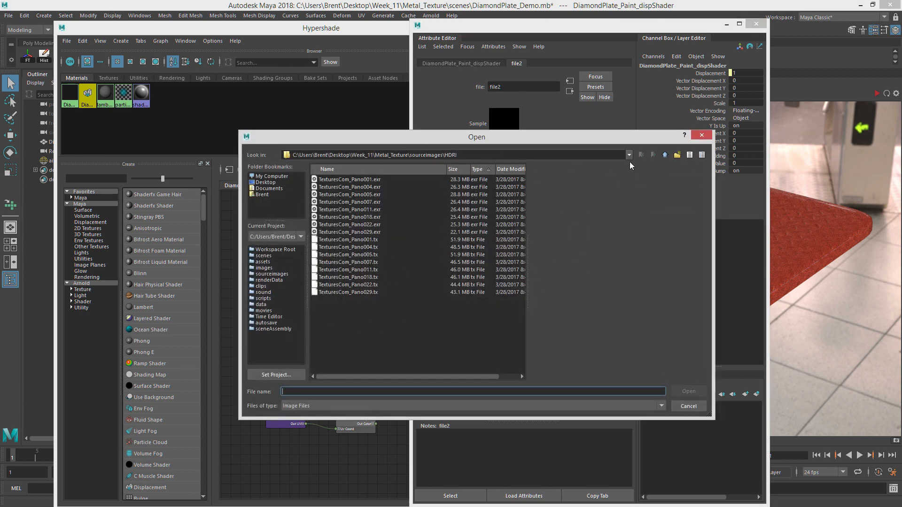
pyautogui.click(666, 154)
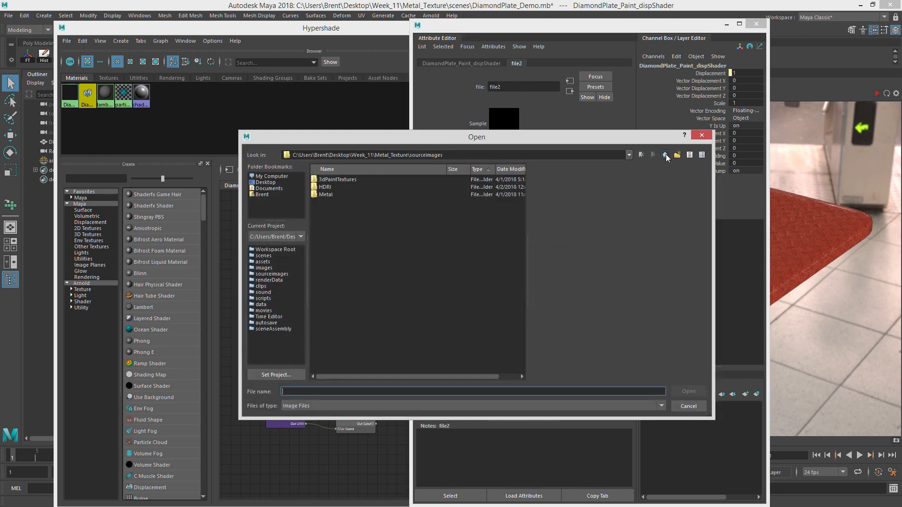
pyautogui.doubleClick(326, 194)
pyautogui.doubleClick(336, 180)
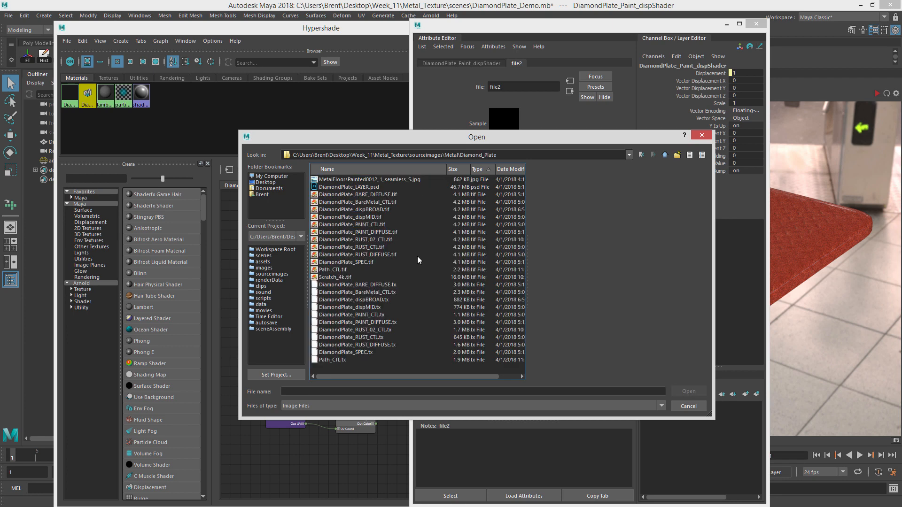
pyautogui.click(381, 211)
pyautogui.click(381, 218)
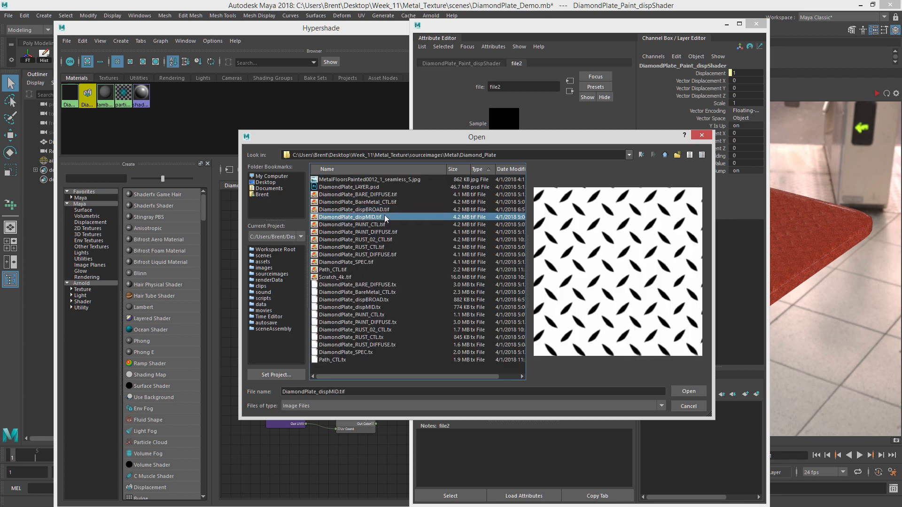
pyautogui.click(391, 210)
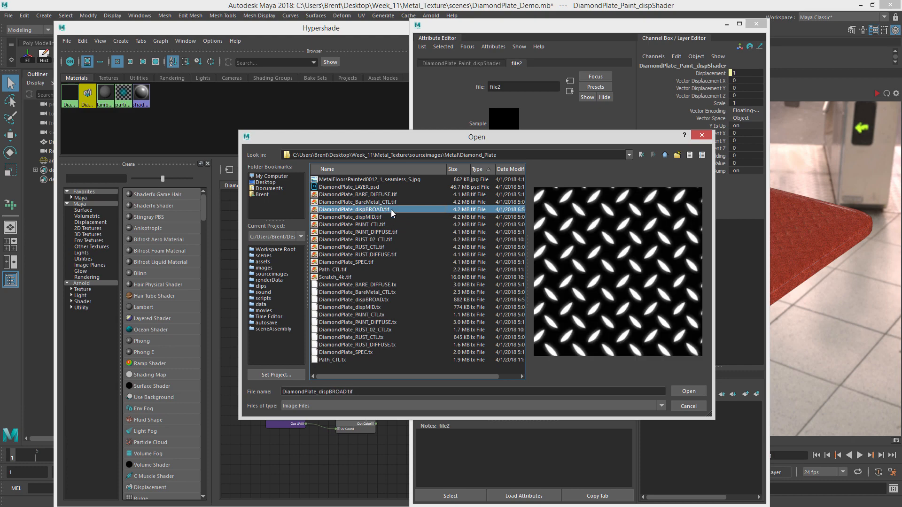
pyautogui.click(690, 390)
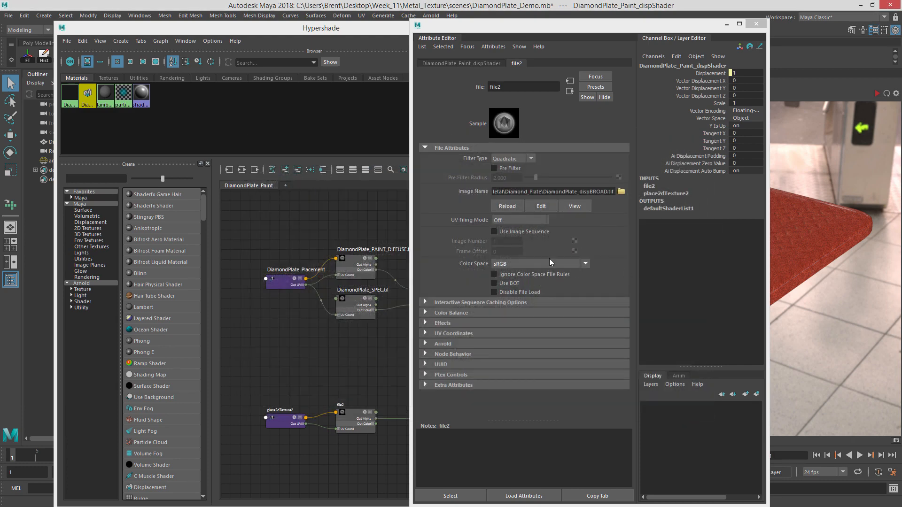
# Run the IPR render again to preview the displacement on the plate.
pyautogui.moveTo(500, 25); pyautogui.dragTo(901, 66)
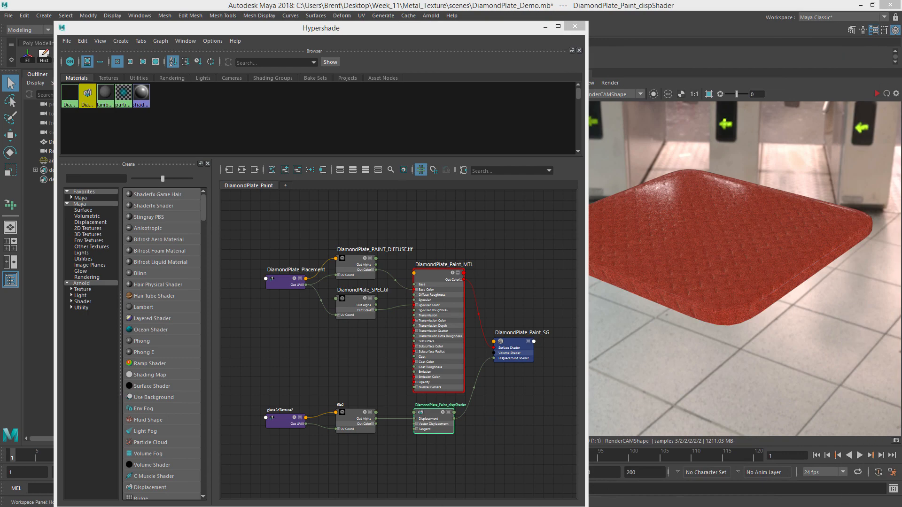
pyautogui.moveTo(509, 29); pyautogui.dragTo(449, 13)
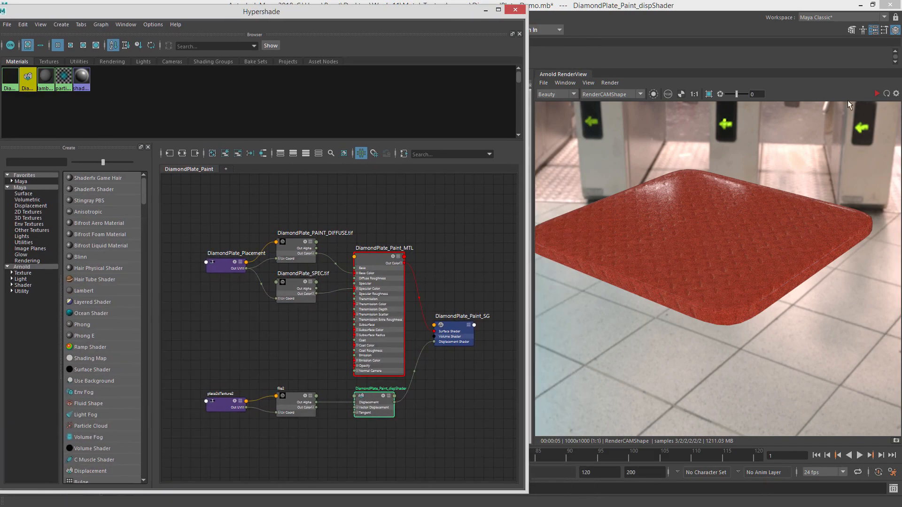
pyautogui.click(877, 93)
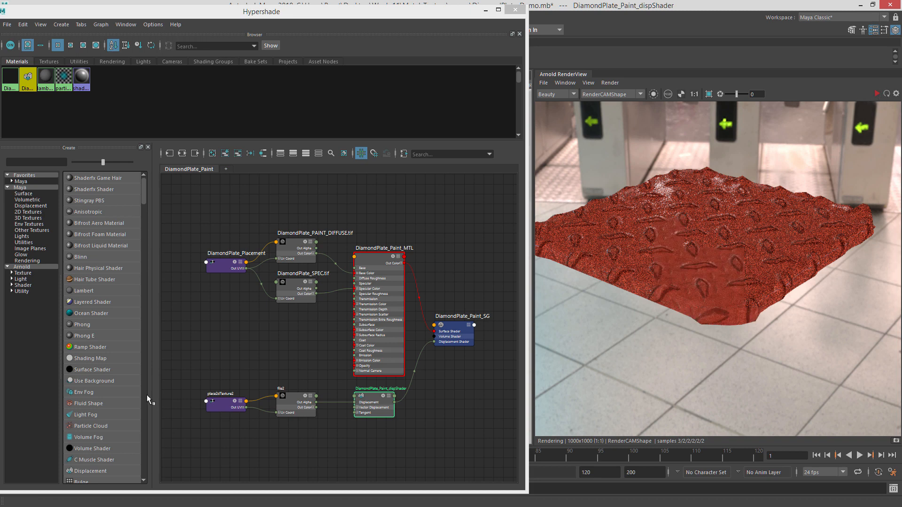
# Connect DiamondPlate_Placement's UV output to the displacement file node's UV coordinates and delete place2dTexture2.
pyautogui.moveTo(240, 264); pyautogui.dragTo(277, 413)
pyautogui.scroll(5, 283, 421)
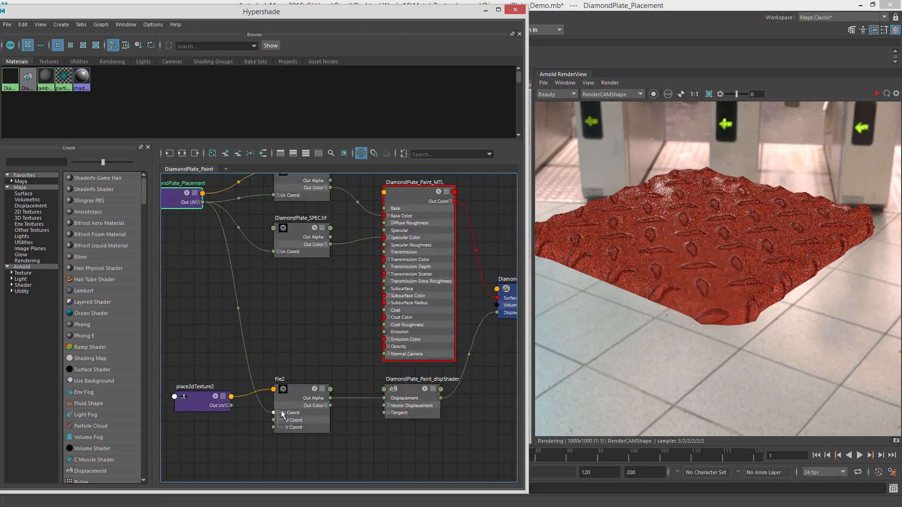
pyautogui.scroll(-5, 323, 309)
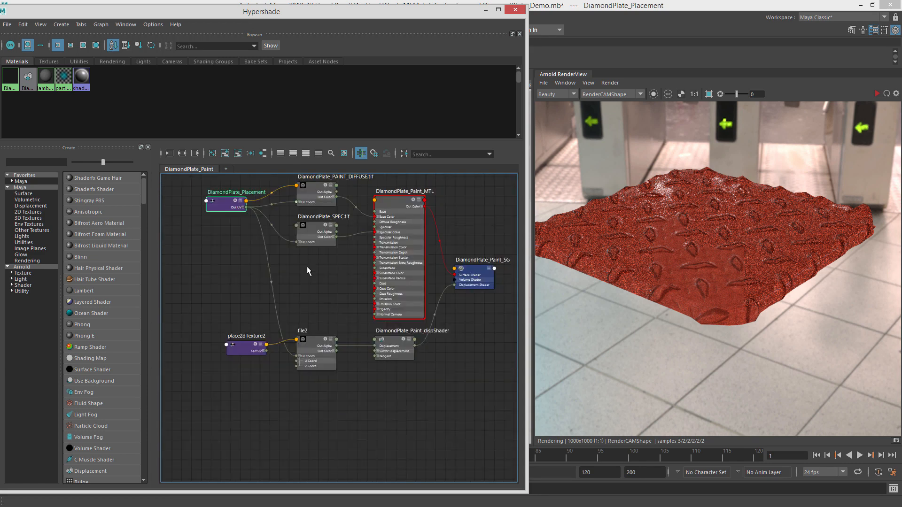
pyautogui.click(299, 356)
pyautogui.click(245, 349)
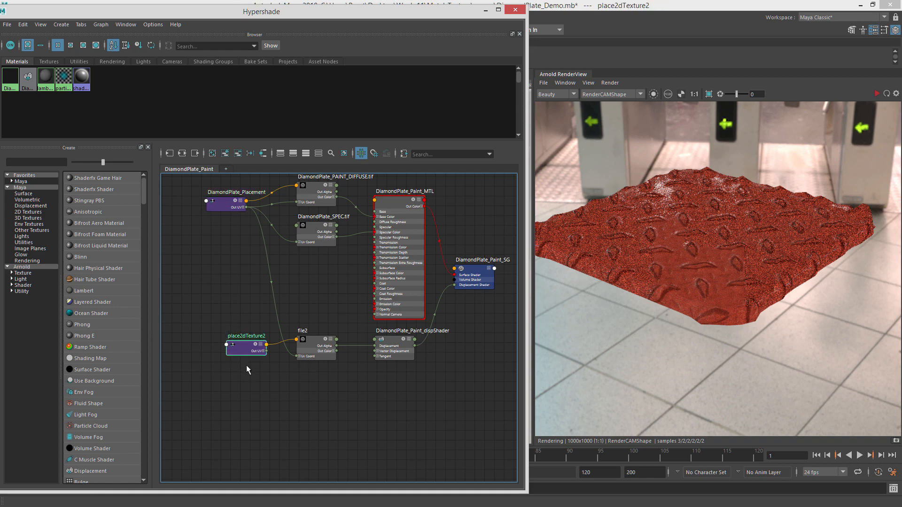
pyautogui.press('Delete')
pyautogui.moveTo(230, 193); pyautogui.dragTo(217, 187)
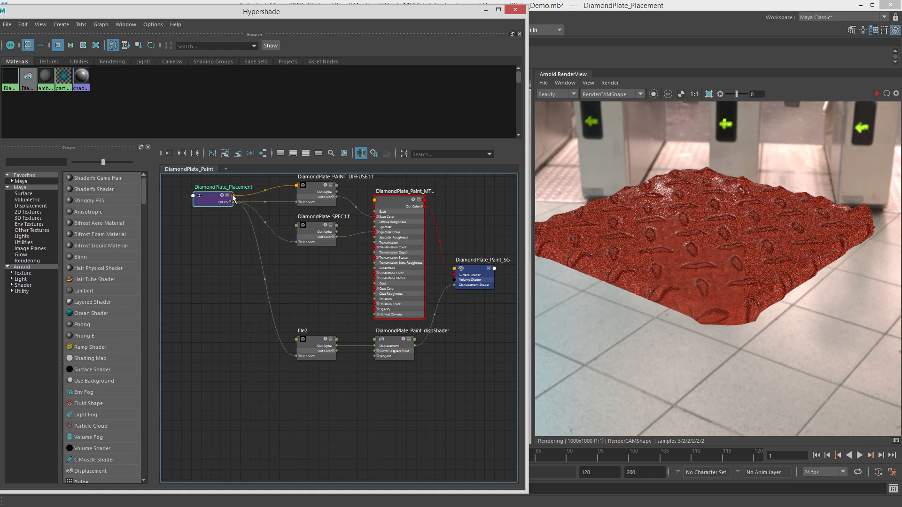
pyautogui.keyDown('alt'); pyautogui.moveTo(358, 261); pyautogui.dragTo(350, 282, button='middle'); pyautogui.keyUp('alt')
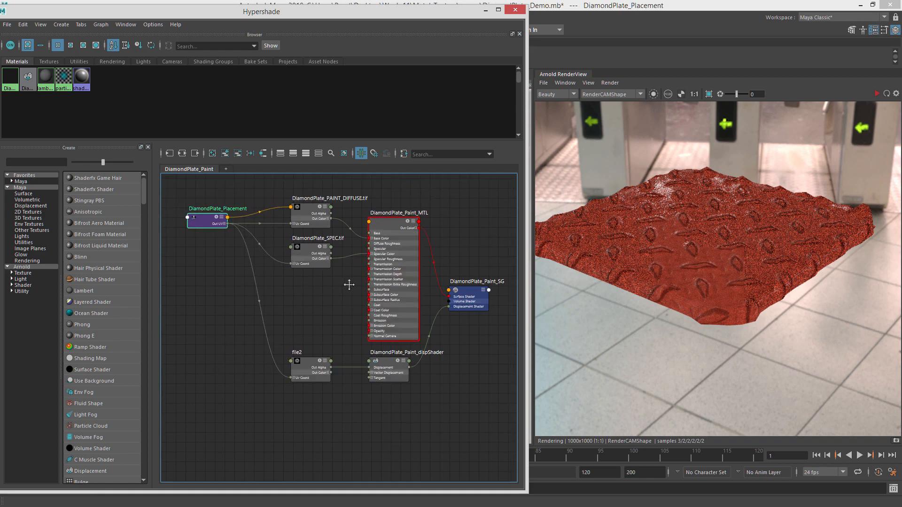
# Restart the IPR render and update the full scene.
pyautogui.click(877, 93)
pyautogui.click(610, 83)
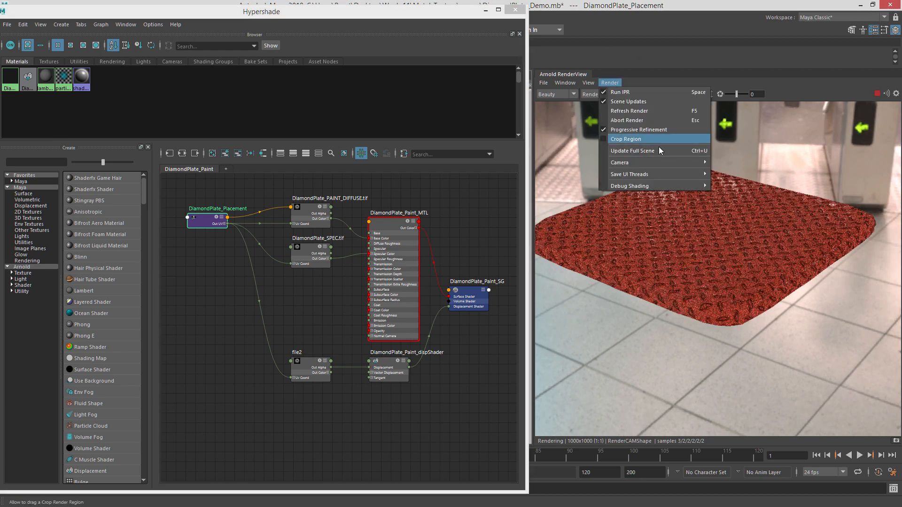
pyautogui.click(659, 149)
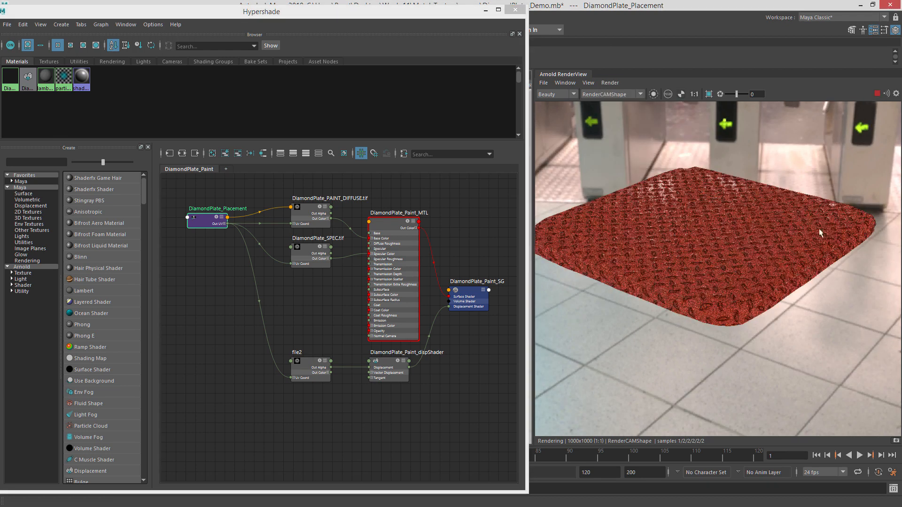
# Select the plate in the render view and open its shape node in the Attribute Editor.
pyautogui.click(877, 93)
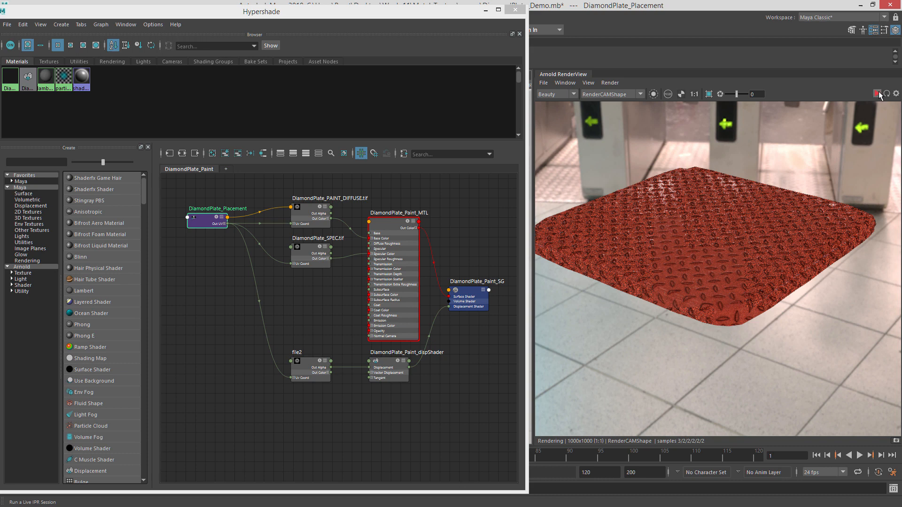
pyautogui.click(677, 265)
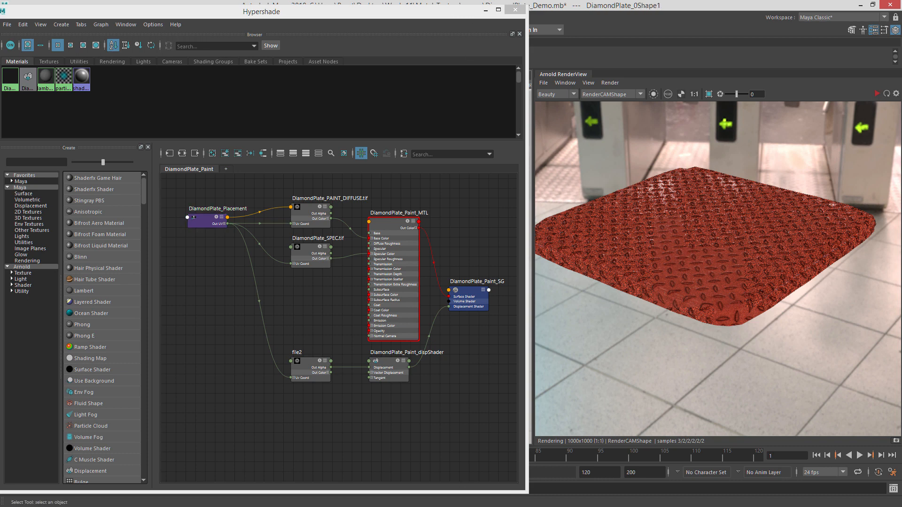
pyautogui.moveTo(901, 9); pyautogui.dragTo(641, 10)
pyautogui.click(639, 44)
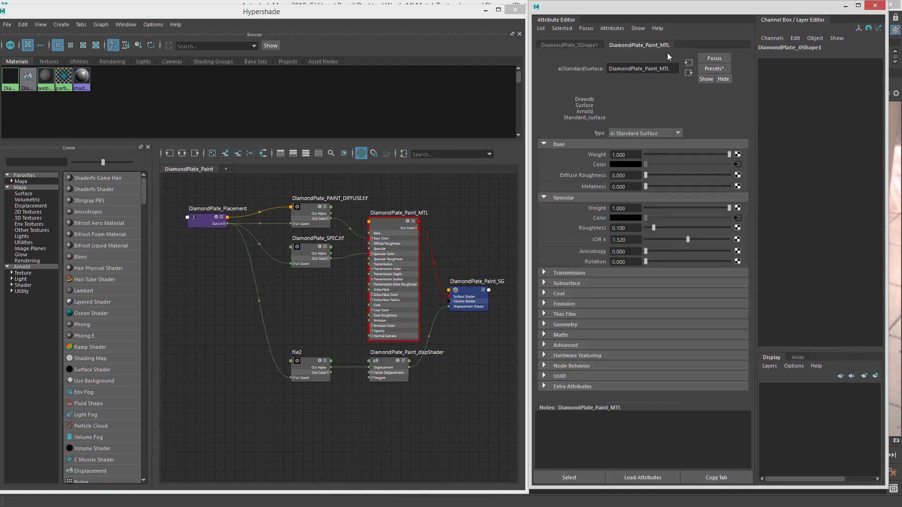
pyautogui.click(580, 45)
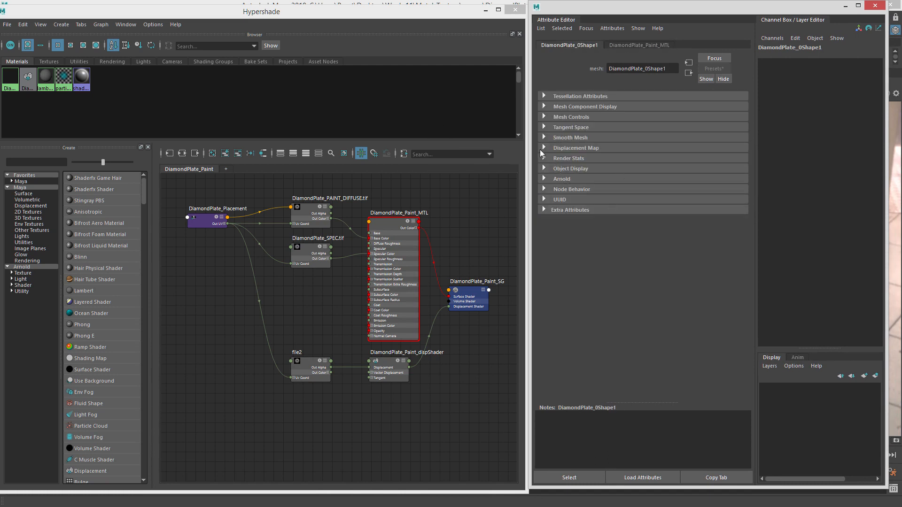
# Set the plate shape's Arnold subdivision type to catclark with 3 iterations.
pyautogui.click(553, 179)
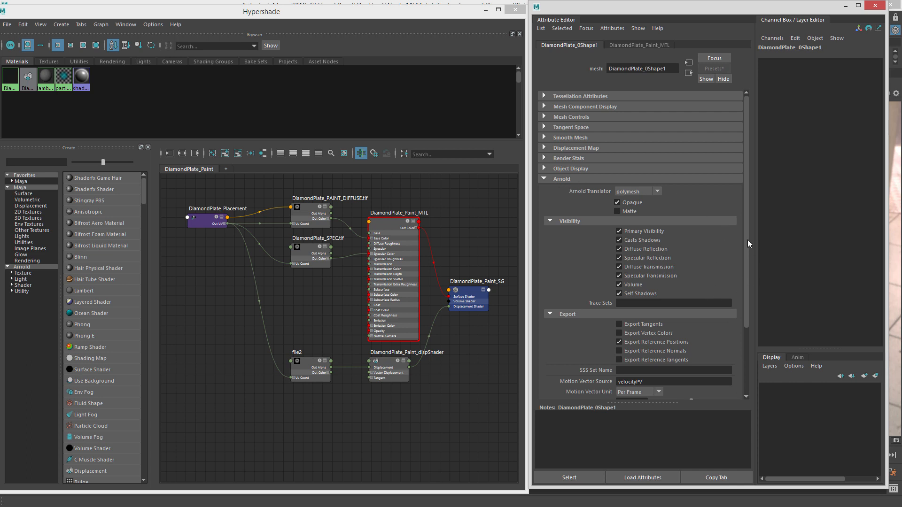
pyautogui.moveTo(748, 241); pyautogui.dragTo(747, 309)
pyautogui.click(597, 338)
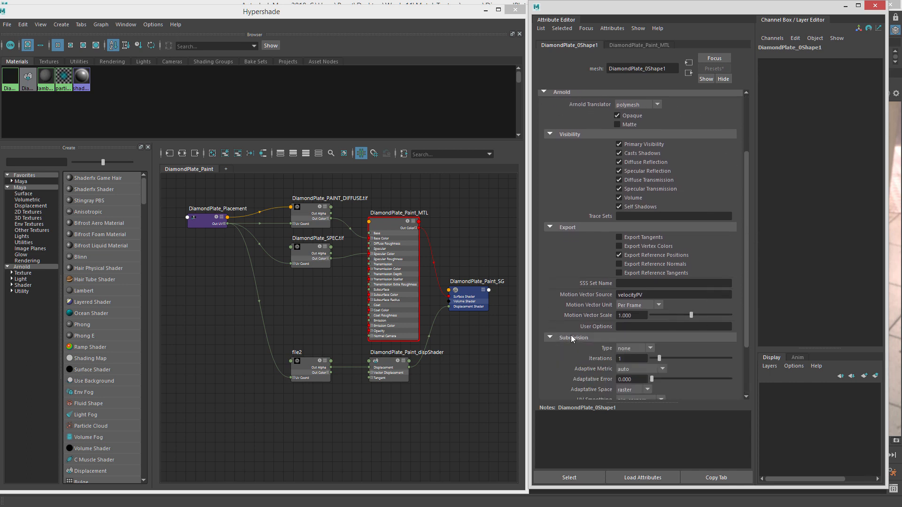
pyautogui.click(571, 351)
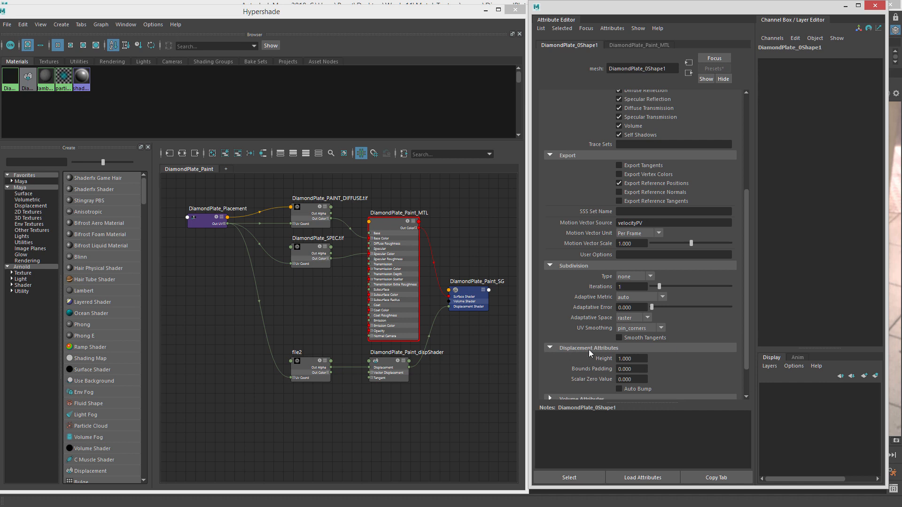
pyautogui.click(623, 277)
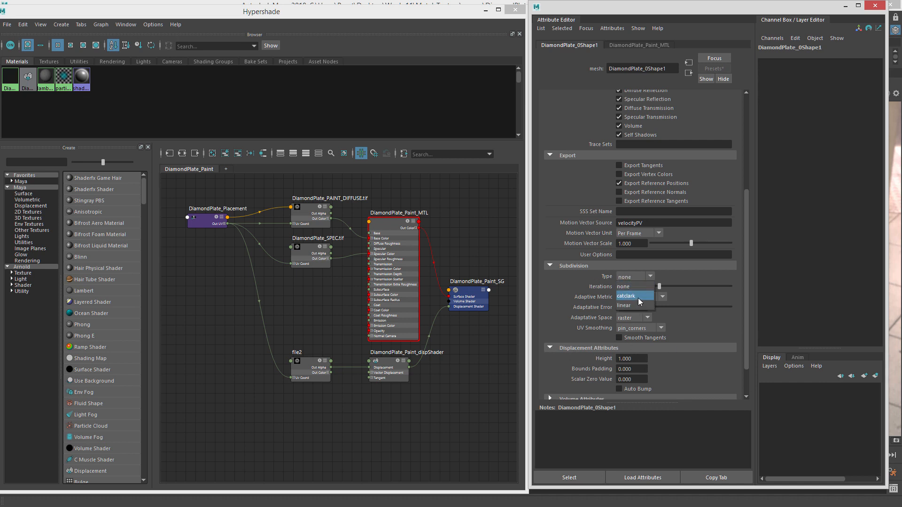
pyautogui.click(638, 296)
pyautogui.write('3')
pyautogui.press('Return')
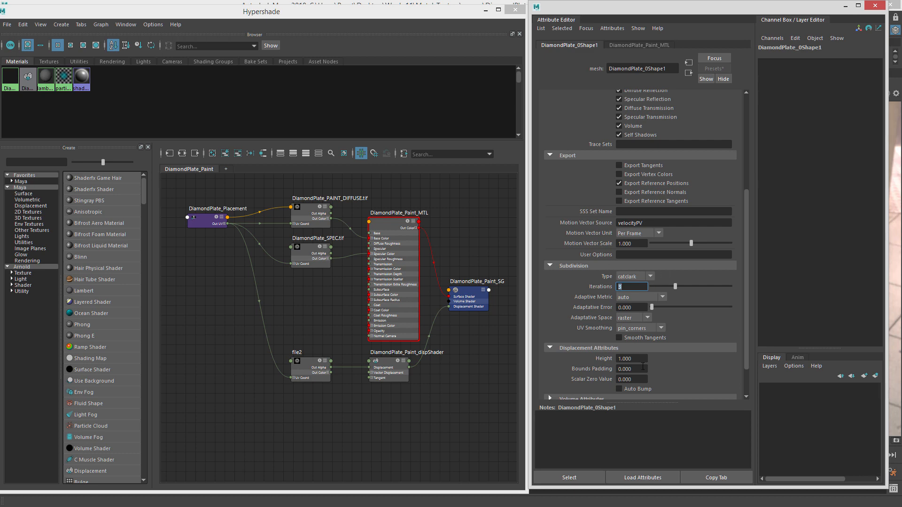
# Switch the Arnold render view's debug shading to wireframe.
pyautogui.click(516, 3)
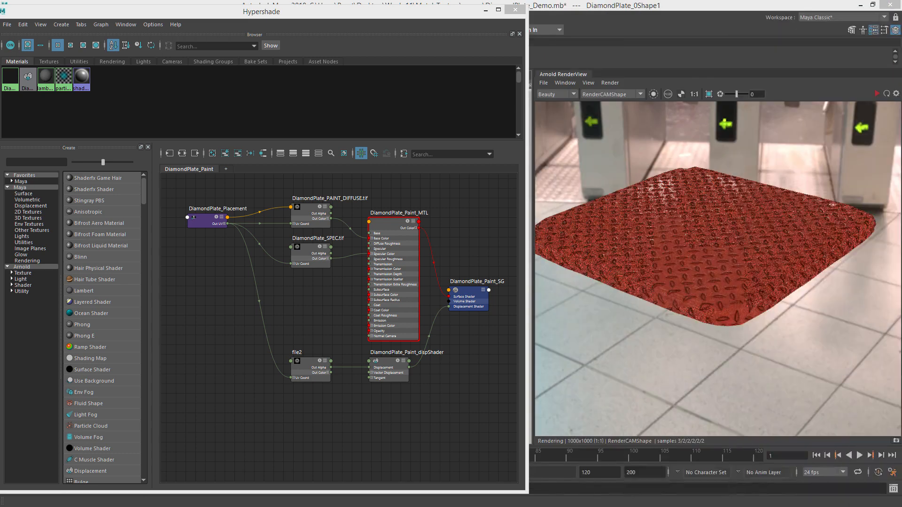
pyautogui.click(610, 82)
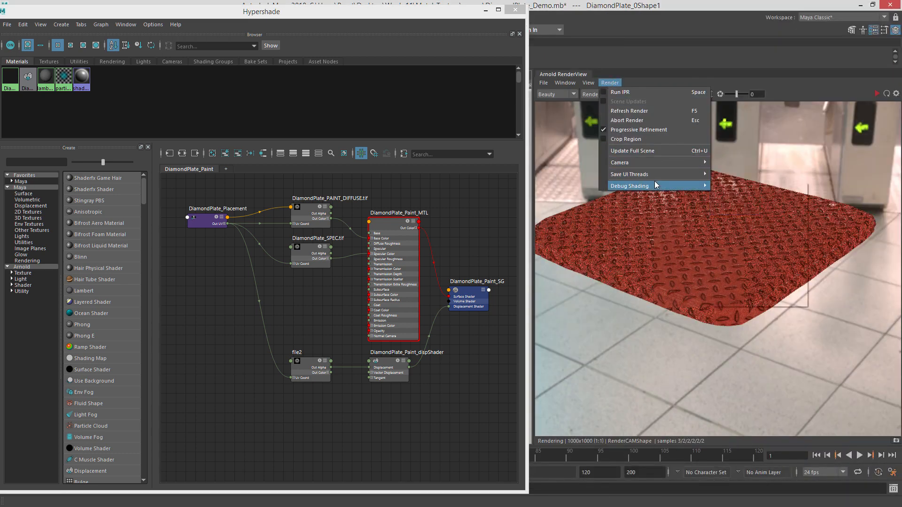
pyautogui.moveTo(669, 186)
pyautogui.click(746, 235)
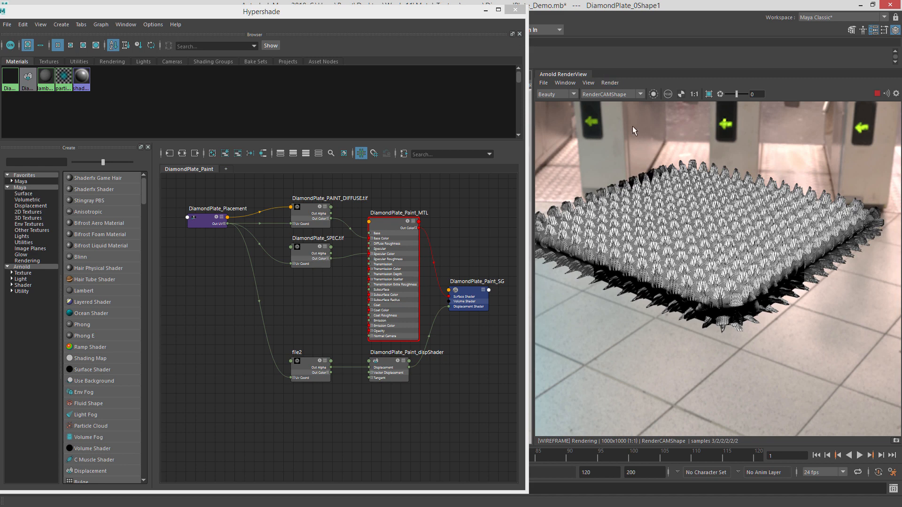
# Update the full scene and restart the IPR render.
pyautogui.click(610, 82)
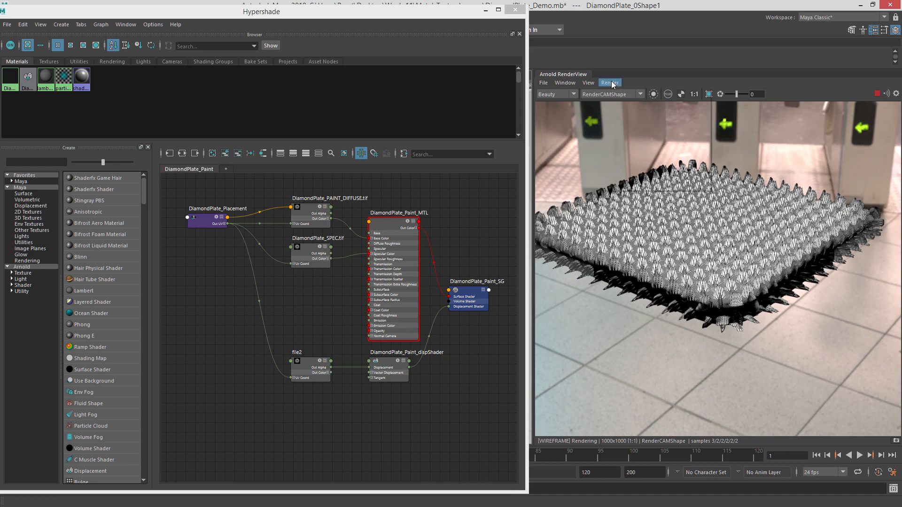
pyautogui.click(877, 94)
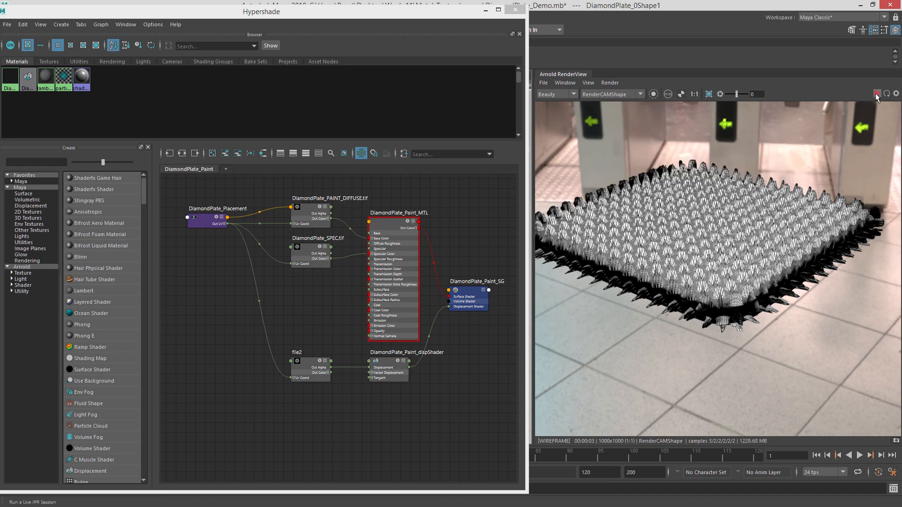
pyautogui.click(611, 84)
pyautogui.click(659, 149)
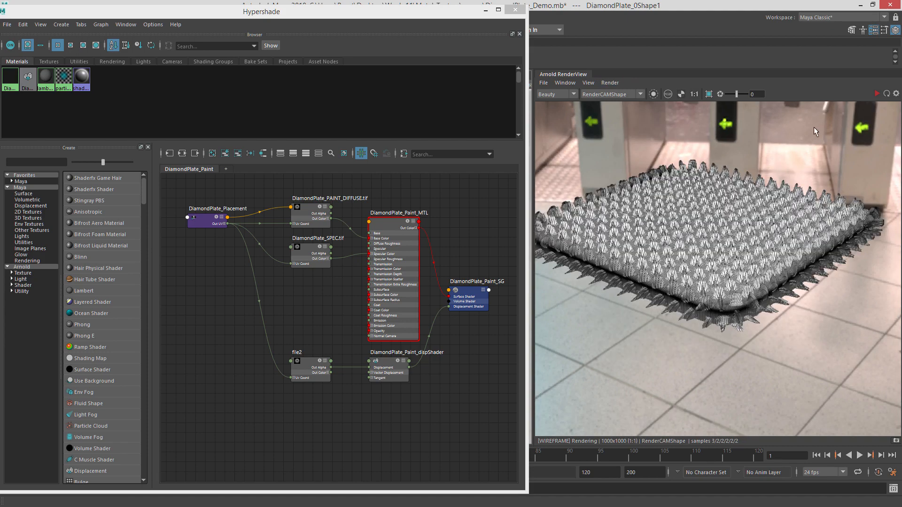
pyautogui.click(876, 94)
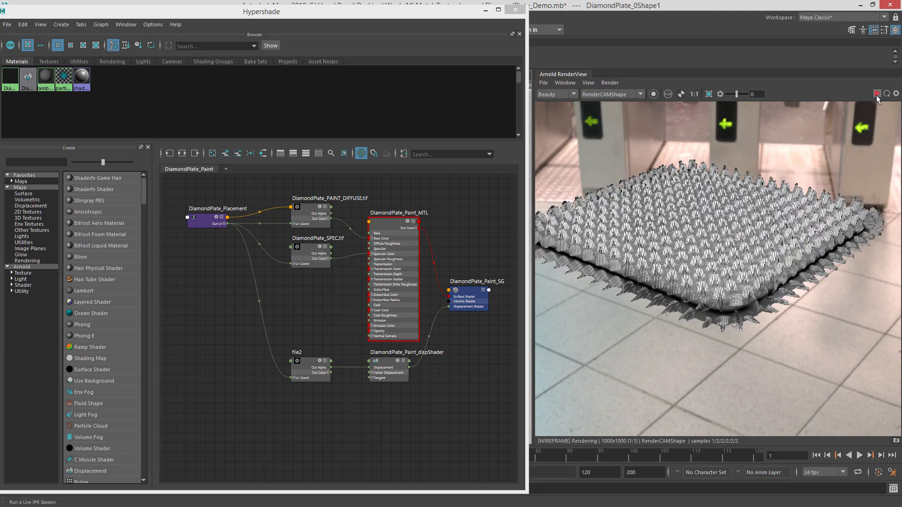
pyautogui.click(876, 95)
# Set the plate's Arnold displacement height to 0.05 and refresh the render.
pyautogui.moveTo(901, 17); pyautogui.dragTo(293, 30)
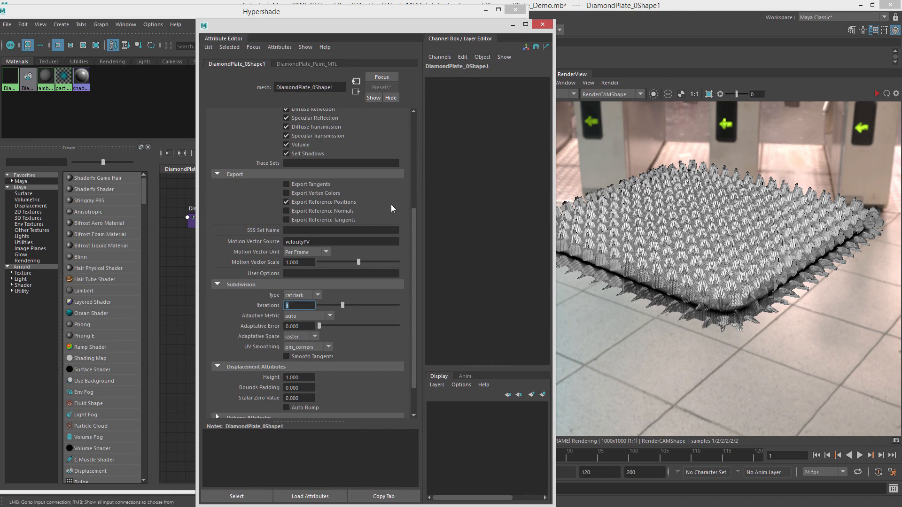
pyautogui.doubleClick(305, 380)
pyautogui.write('0.05')
pyautogui.press('Return')
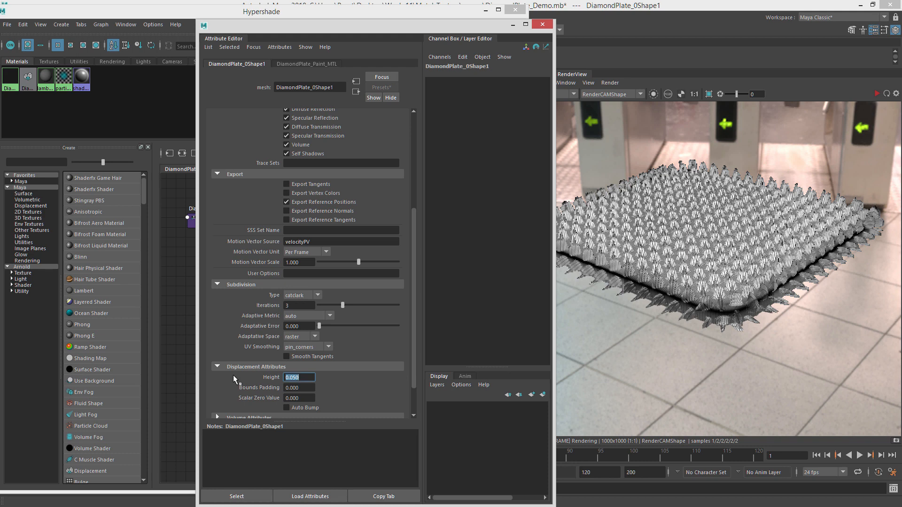
pyautogui.click(609, 83)
pyautogui.click(626, 139)
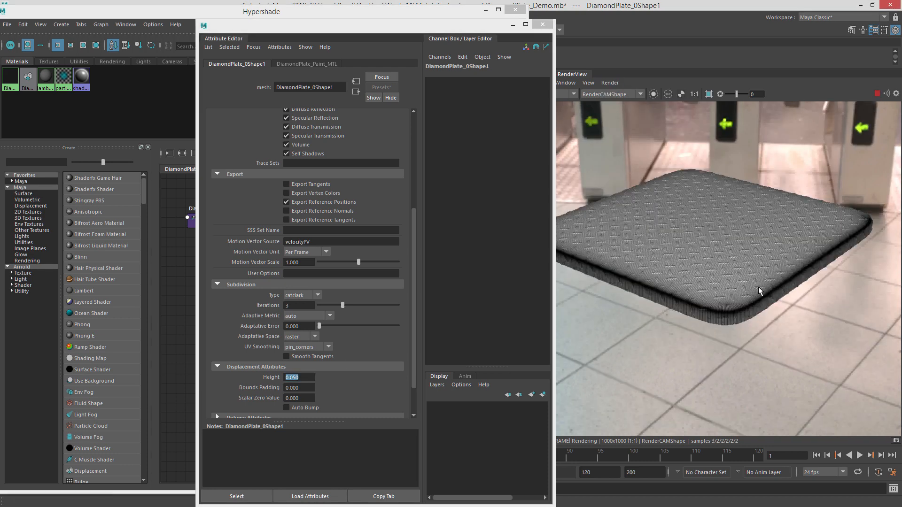
# Zoom into the rendered plate to inspect the displacement detail, then refresh the IPR.
pyautogui.scroll(2, 716, 278)
pyautogui.scroll(2, 715, 278)
pyautogui.scroll(-3, 743, 322)
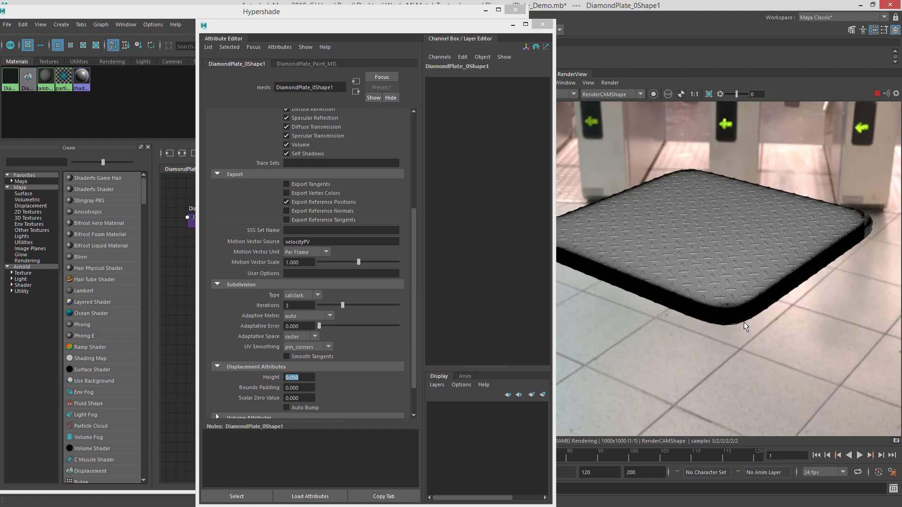
pyautogui.scroll(4, 736, 306)
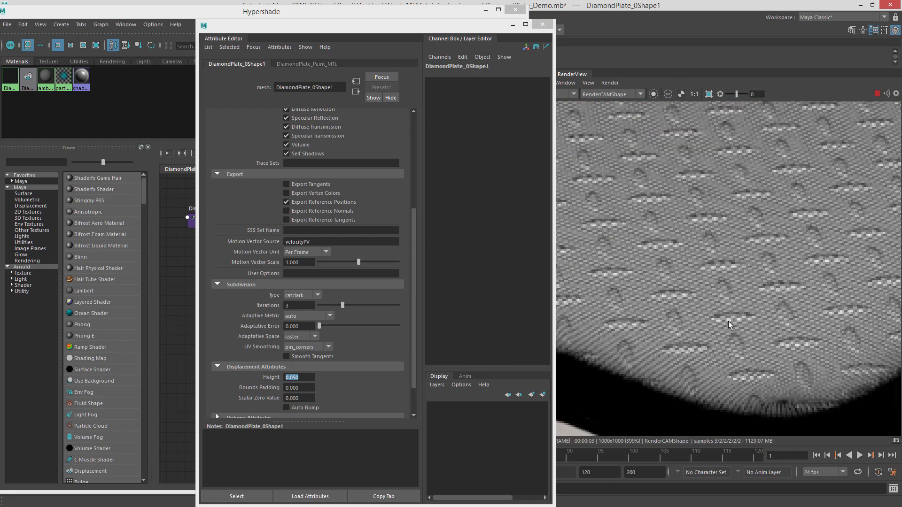
pyautogui.scroll(-5, 728, 320)
pyautogui.scroll(1, 704, 240)
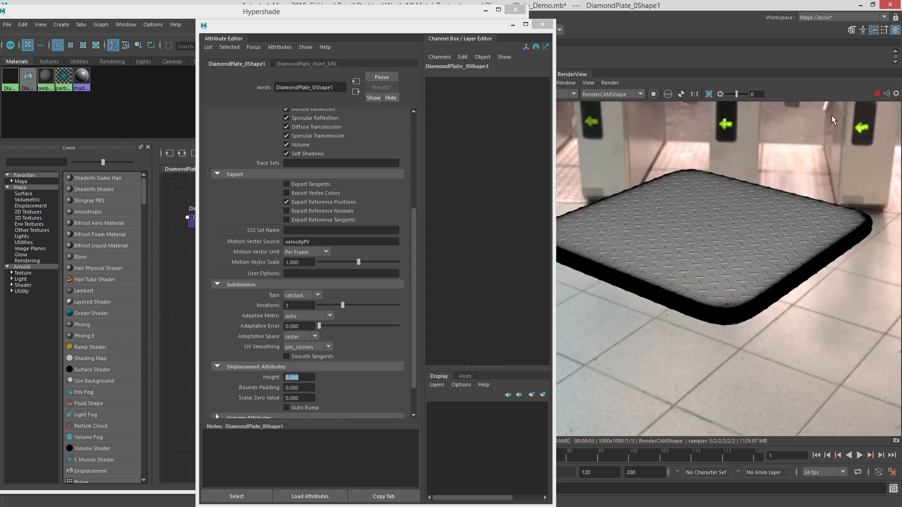
pyautogui.click(876, 94)
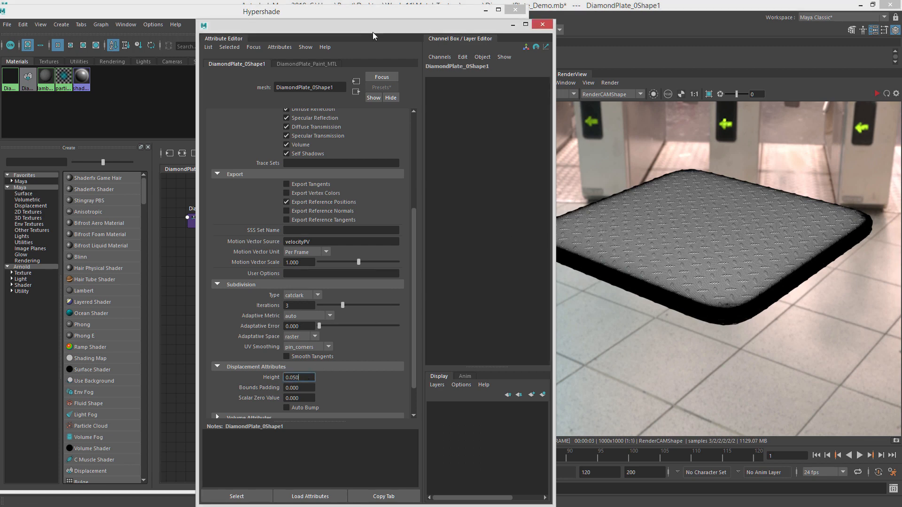
# Select the displacement file node file2 in the Hypershade and create an aiRange node.
pyautogui.moveTo(372, 30); pyautogui.dragTo(901, 32)
pyautogui.click(658, 201)
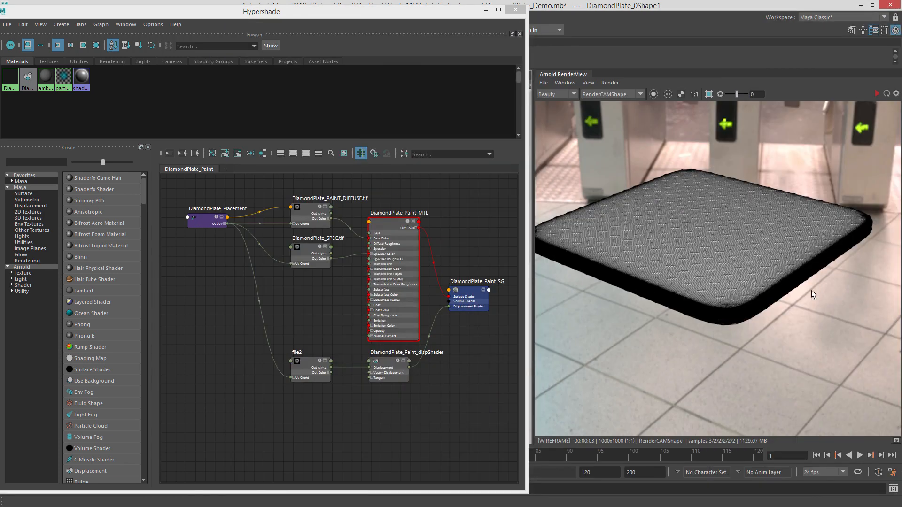
pyautogui.hotkey('ctrl', 'a')
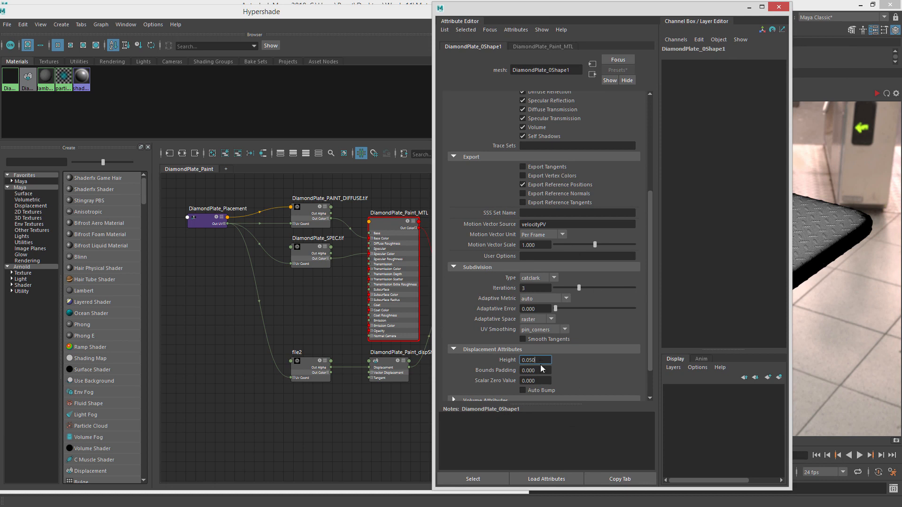
pyautogui.moveTo(305, 361); pyautogui.dragTo(246, 351)
pyautogui.click(321, 369)
pyautogui.click(242, 355)
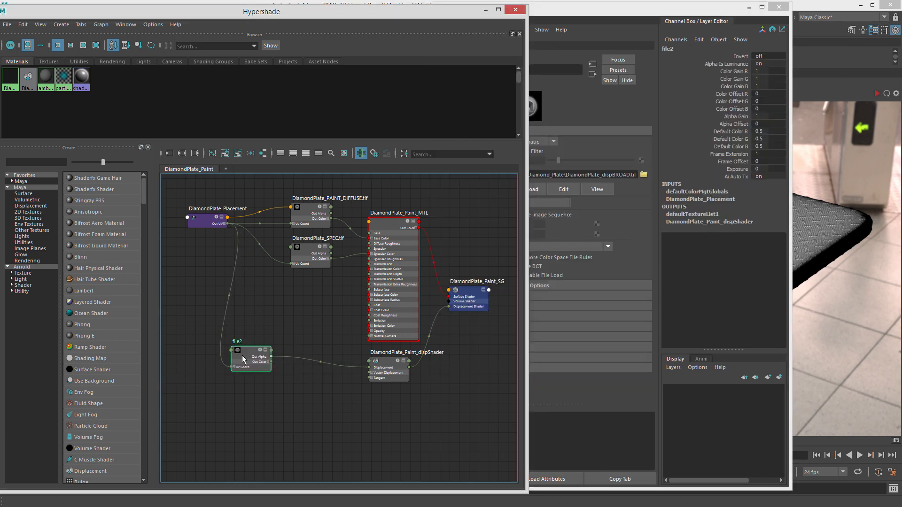
pyautogui.press('Tab')
pyautogui.write('airange')
pyautogui.press('Return')
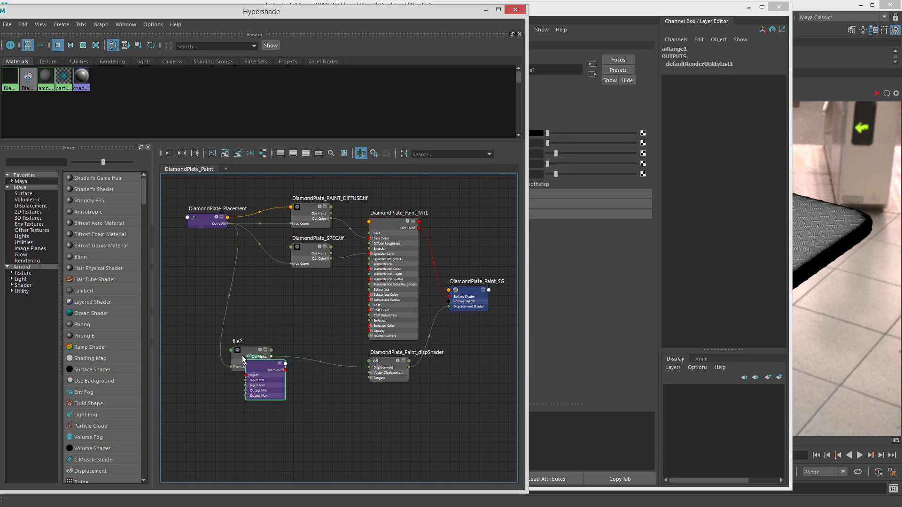
# Connect file2's Out Color to the aiRange node's Input.
pyautogui.moveTo(258, 365); pyautogui.dragTo(225, 354)
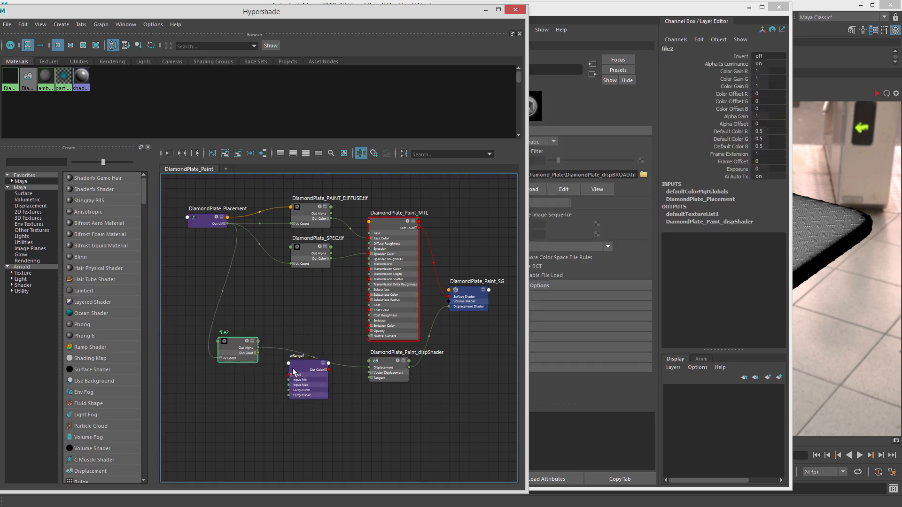
pyautogui.scroll(3, 292, 369)
pyautogui.keyDown('alt'); pyautogui.moveTo(267, 358); pyautogui.dragTo(287, 368, button='middle'); pyautogui.keyUp('alt')
pyautogui.moveTo(316, 371); pyautogui.dragTo(271, 370)
pyautogui.click(328, 350)
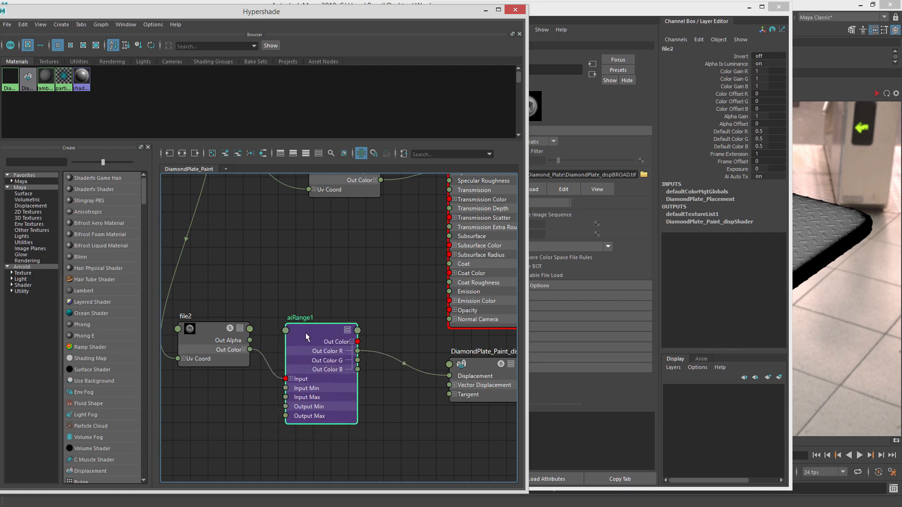
pyautogui.moveTo(299, 339); pyautogui.dragTo(305, 333)
pyautogui.click(383, 349)
pyautogui.press('Tab')
pyautogui.write('lum')
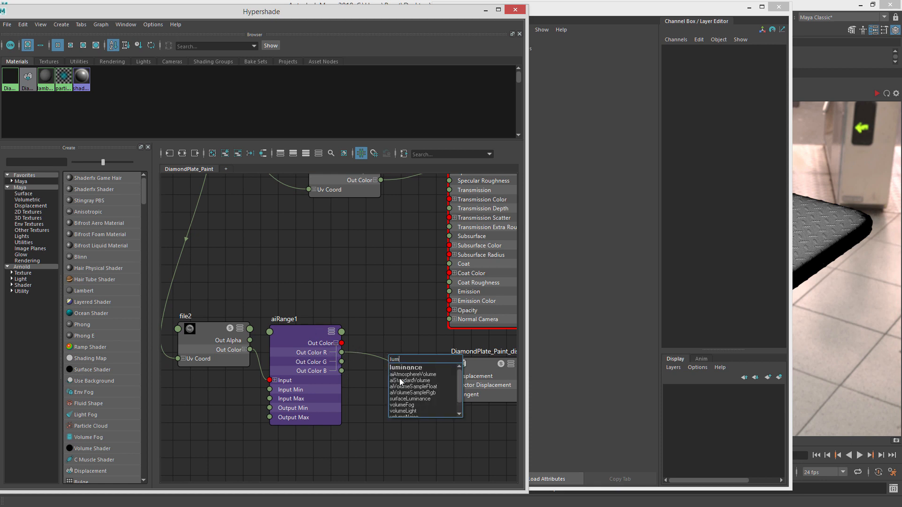
pyautogui.click(388, 336)
# Connect aiRange1's Out Color R to the displacement shader's Displacement input.
pyautogui.moveTo(341, 352); pyautogui.dragTo(457, 377)
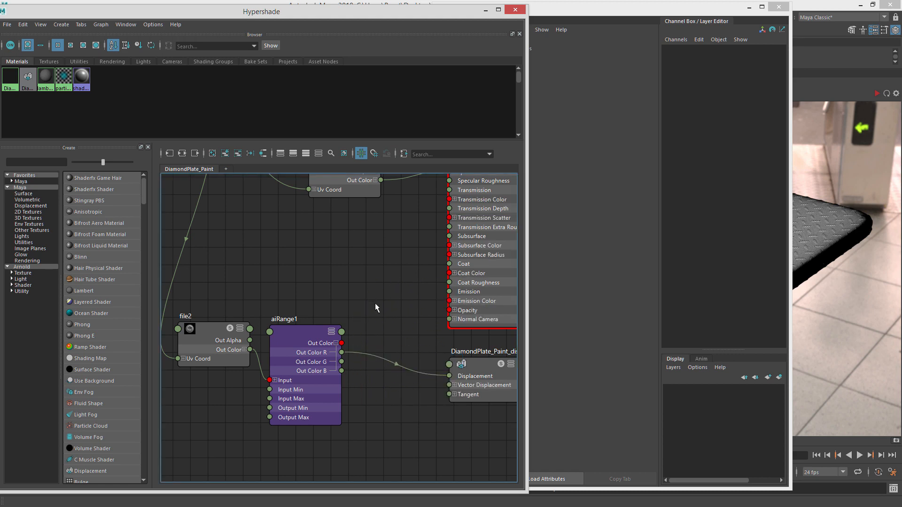
pyautogui.click(299, 330)
pyautogui.scroll(-3, 329, 296)
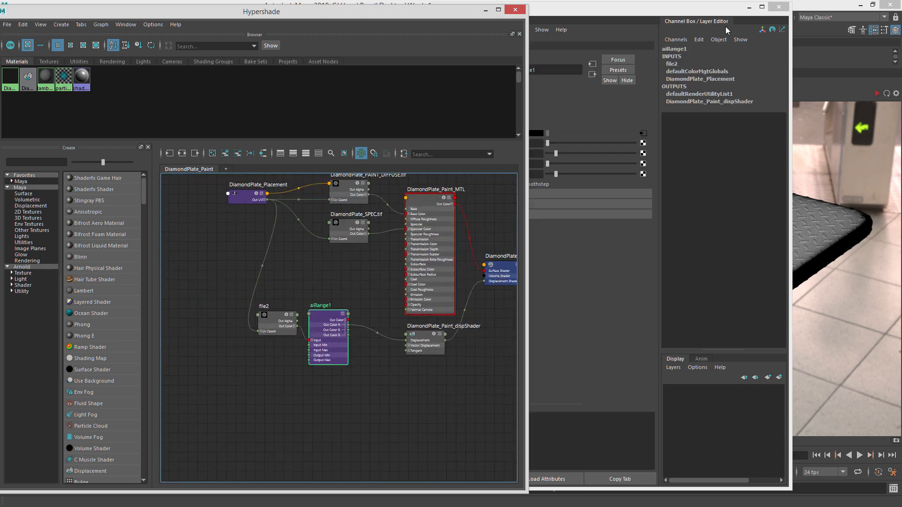
# Refresh the IPR render and return the debug shading to regular rendering.
pyautogui.moveTo(733, 10); pyautogui.dragTo(901, 29)
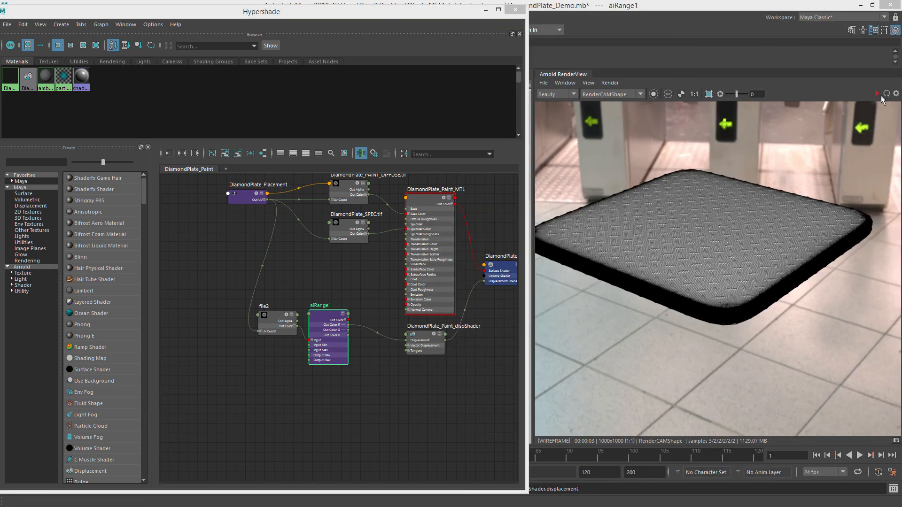
pyautogui.click(881, 96)
pyautogui.click(618, 86)
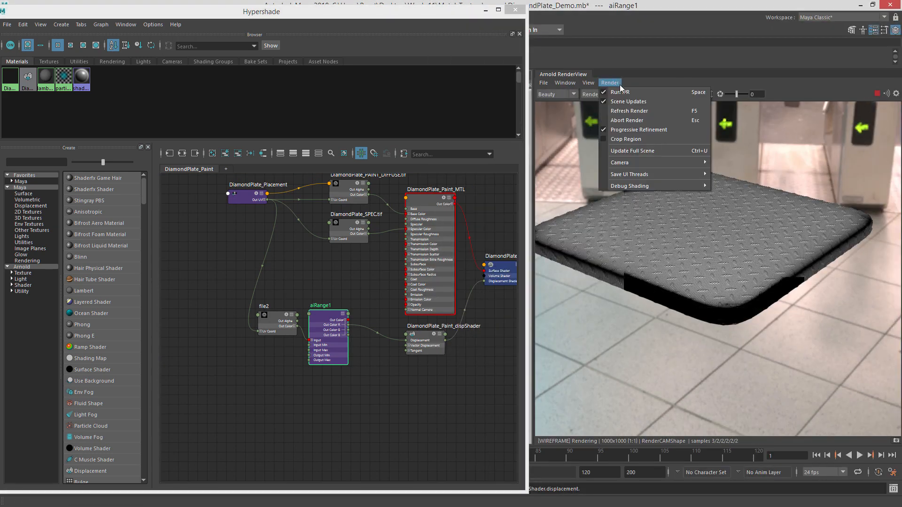
pyautogui.moveTo(657, 185)
pyautogui.click(756, 202)
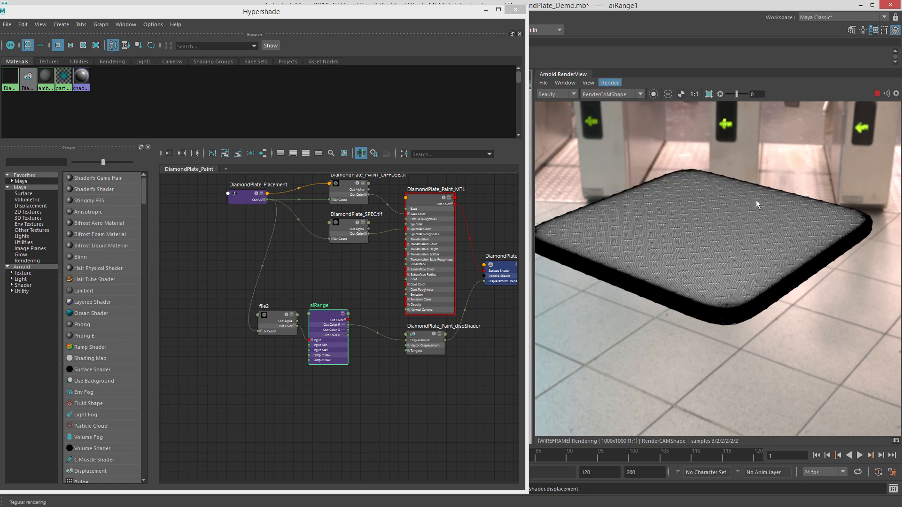
# Select the plate's shape node and set its Arnold displacement Height to 1.
pyautogui.scroll(1, 754, 231)
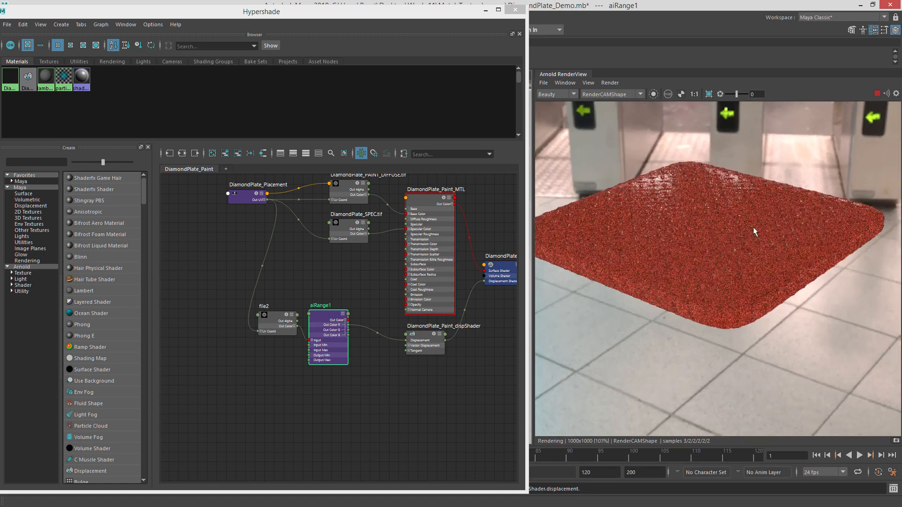
pyautogui.scroll(-1, 799, 235)
pyautogui.moveTo(322, 318); pyautogui.dragTo(328, 315)
pyautogui.click(628, 262)
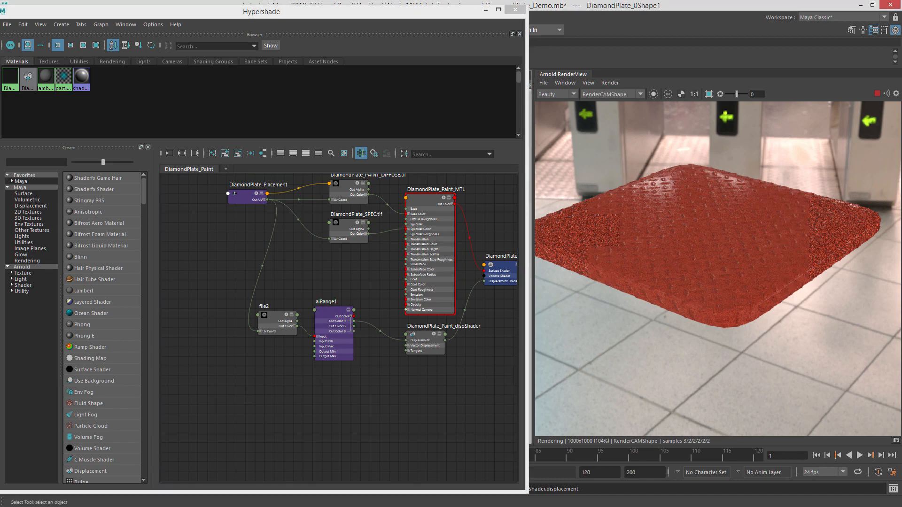
pyautogui.moveTo(901, 48); pyautogui.dragTo(252, 53)
pyautogui.click(666, 207)
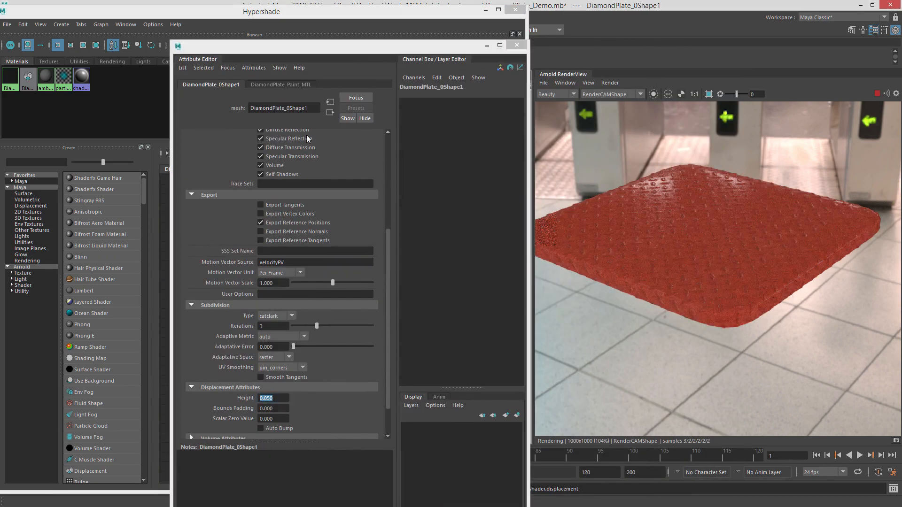
pyautogui.click(267, 85)
pyautogui.click(227, 86)
pyautogui.moveTo(281, 398); pyautogui.dragTo(234, 395)
pyautogui.write('1')
pyautogui.press('Return')
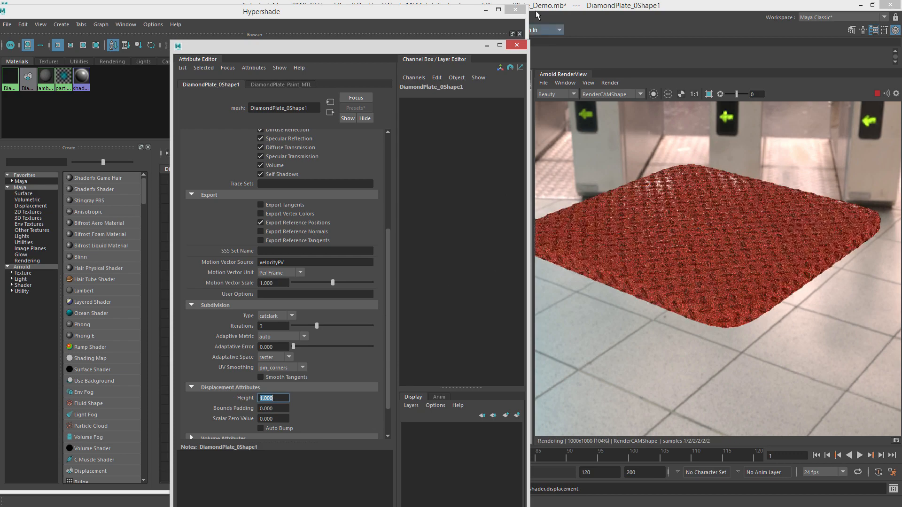
# Refresh the IPR render to preview the new displacement height.
pyautogui.moveTo(473, 50); pyautogui.dragTo(901, 49)
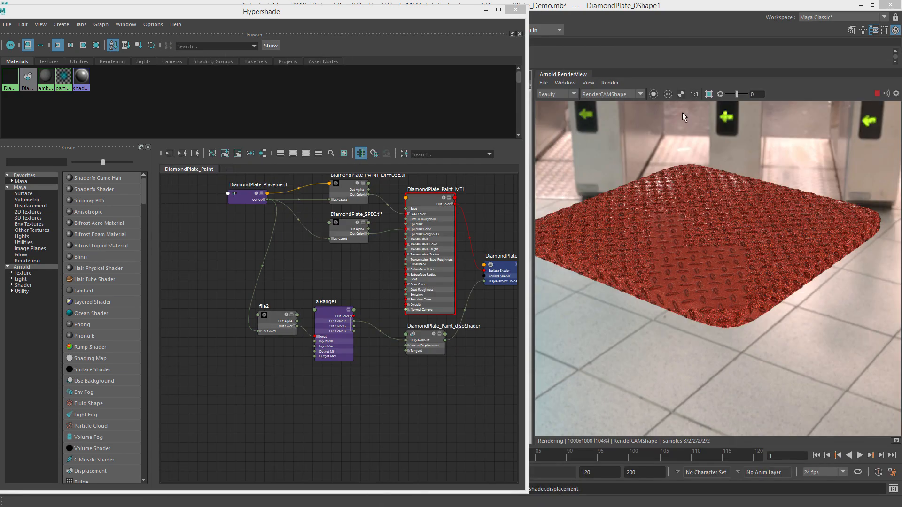
pyautogui.click(609, 82)
pyautogui.click(627, 151)
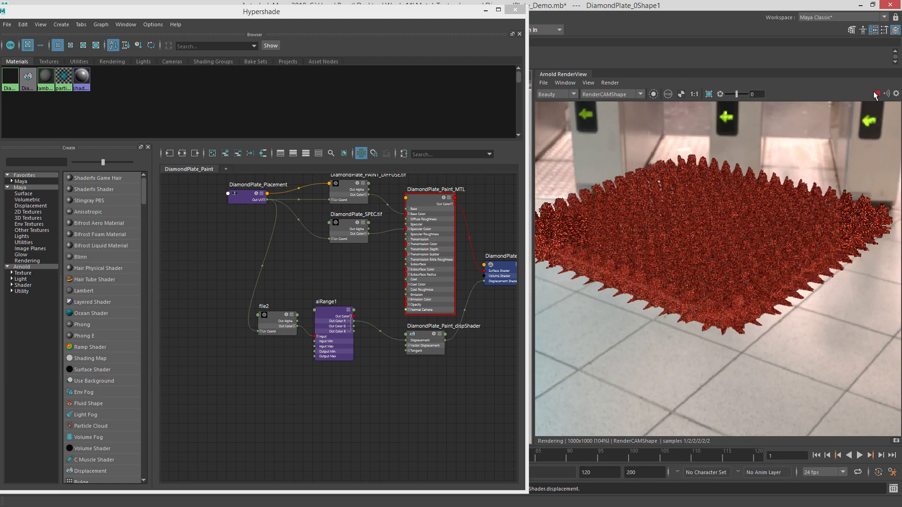
# Collapse the aiRange1 node in the Hypershade graph to its compact form.
pyautogui.click(334, 312)
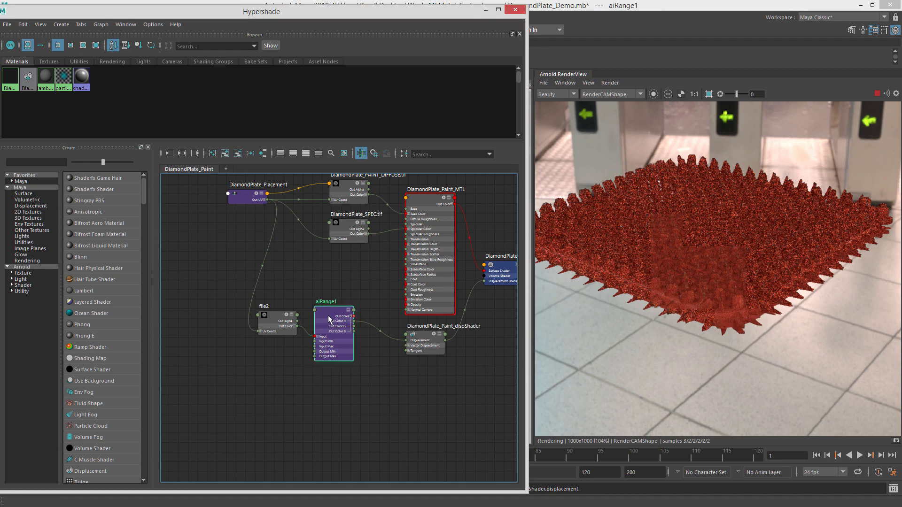
pyautogui.press('1')
pyautogui.moveTo(326, 310); pyautogui.dragTo(318, 326)
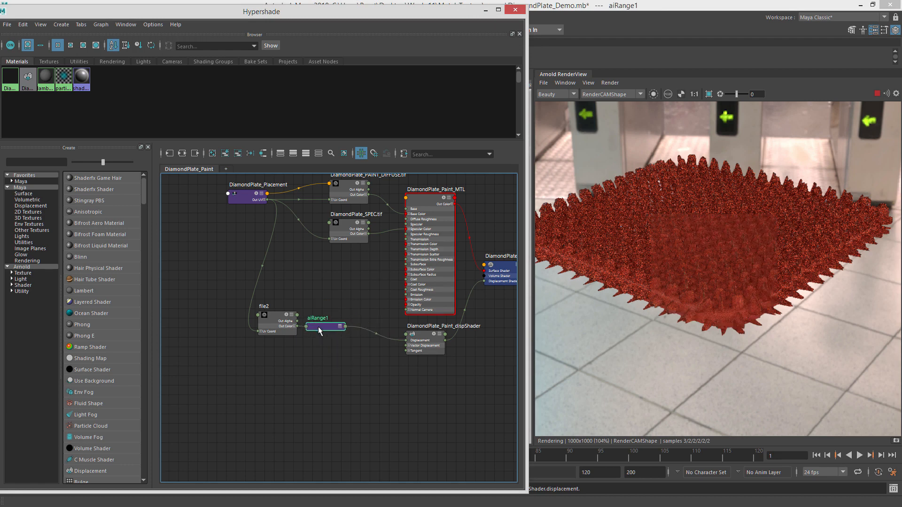
pyautogui.click(339, 342)
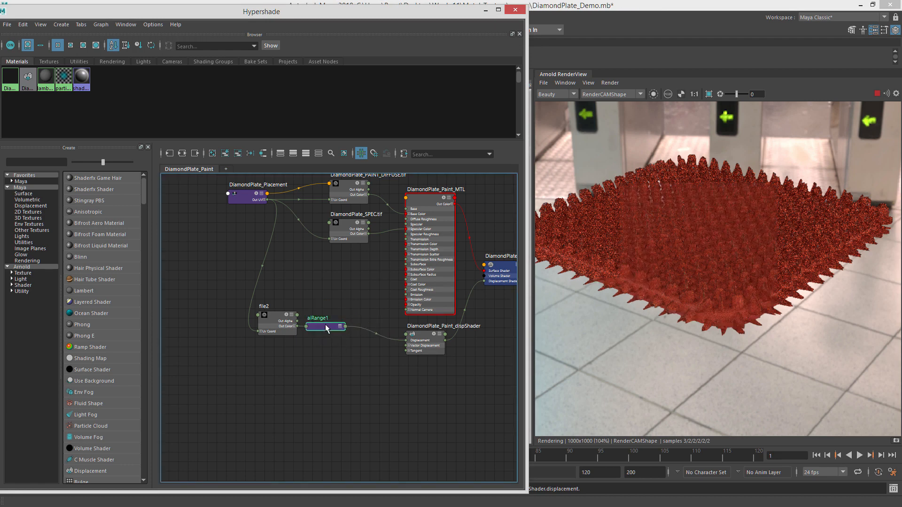
# Open aiRange1's attributes and set its Output Max to 0.8.
pyautogui.doubleClick(326, 325)
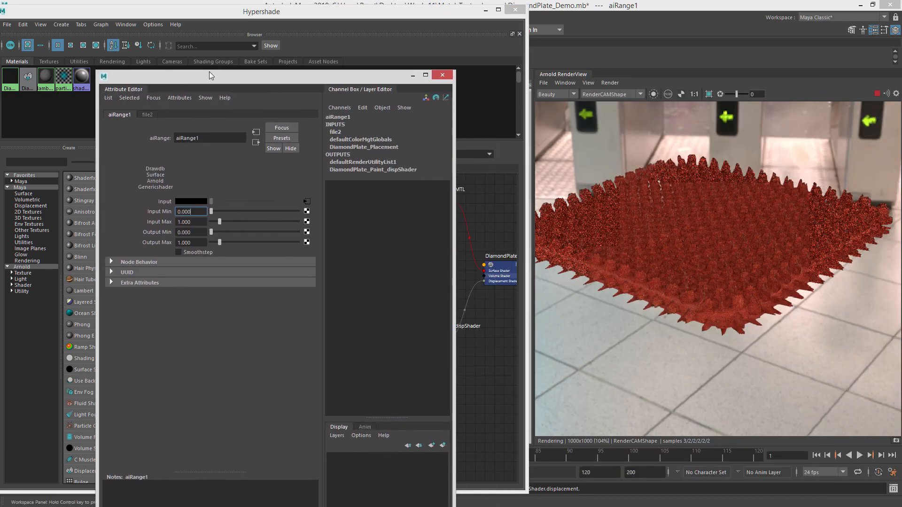
pyautogui.moveTo(210, 72); pyautogui.dragTo(306, 18)
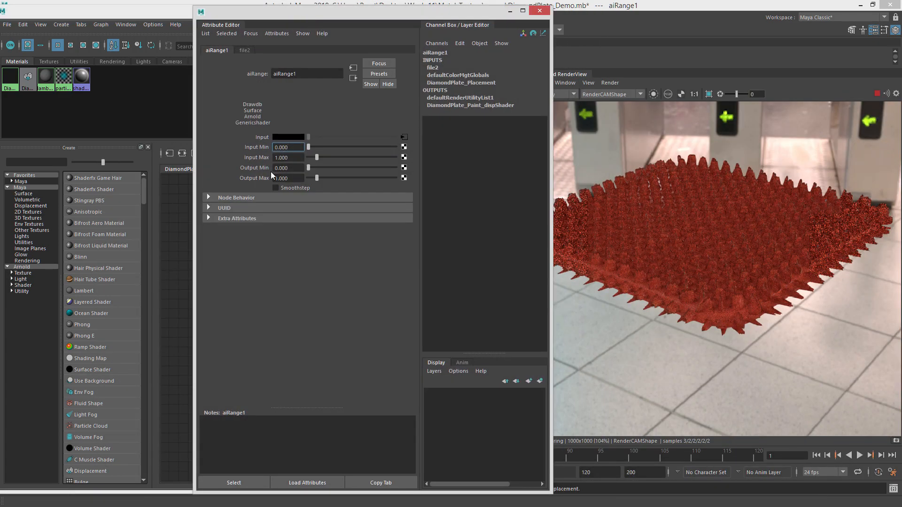
pyautogui.click(282, 168)
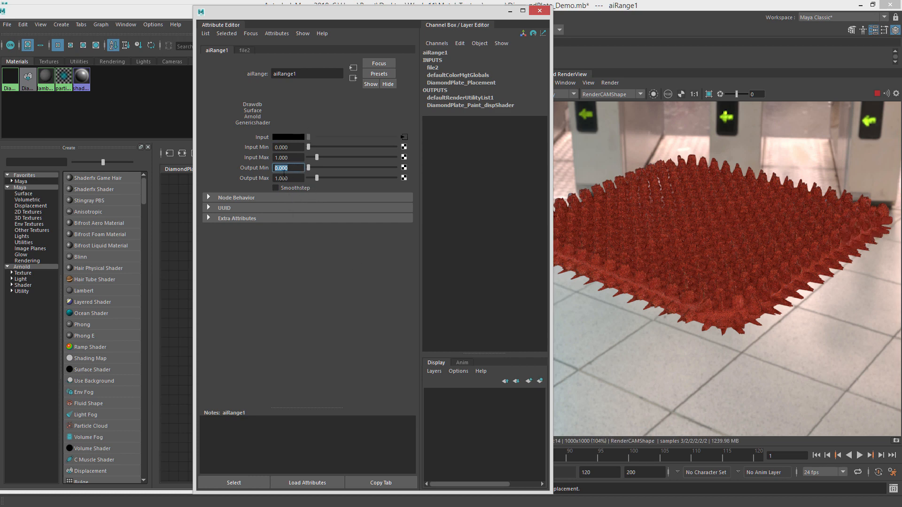
pyautogui.press('Tab')
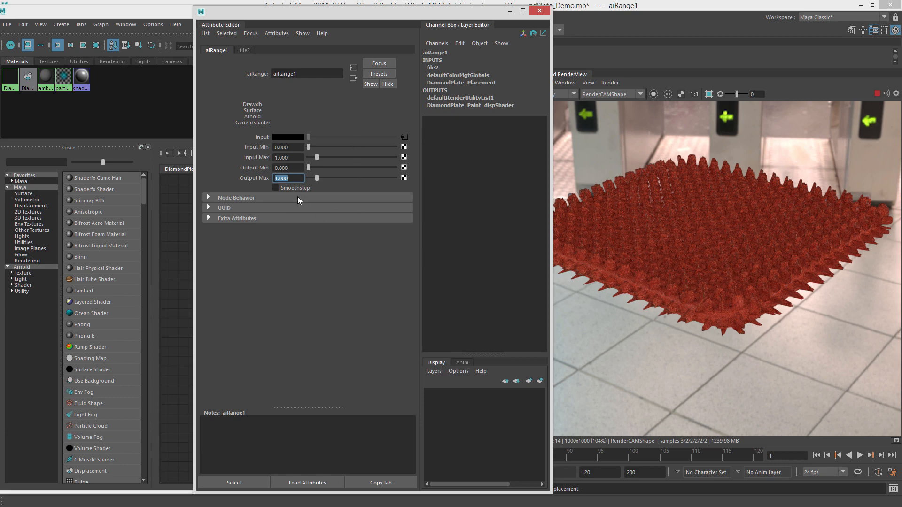
pyautogui.click(290, 178)
pyautogui.press('Return')
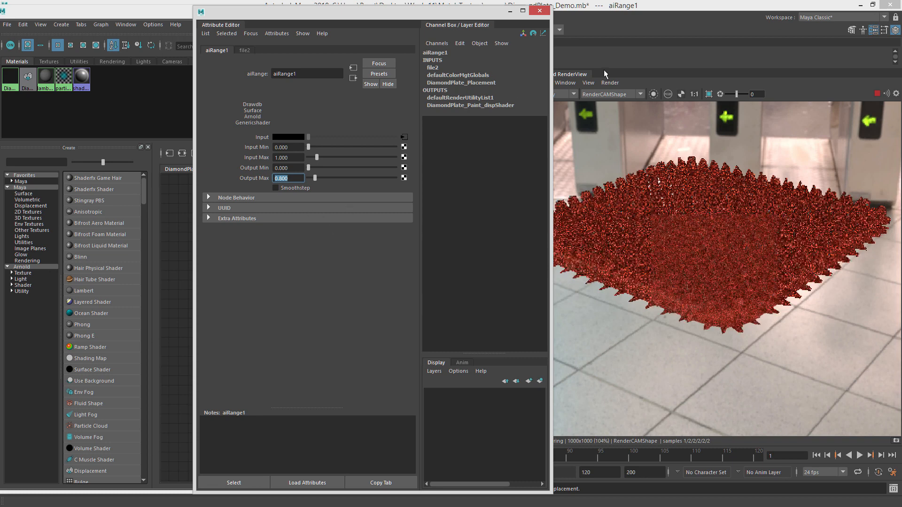
# Refresh the IPR render to preview the new displacement range.
pyautogui.click(611, 83)
pyautogui.click(640, 151)
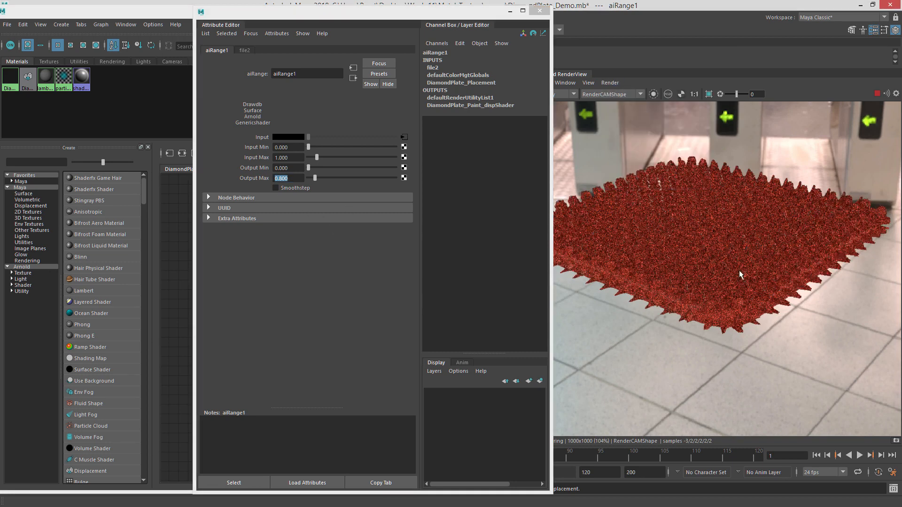
# Set aiRange1's Output Max to 0.1 and refresh the IPR render.
pyautogui.click(294, 178)
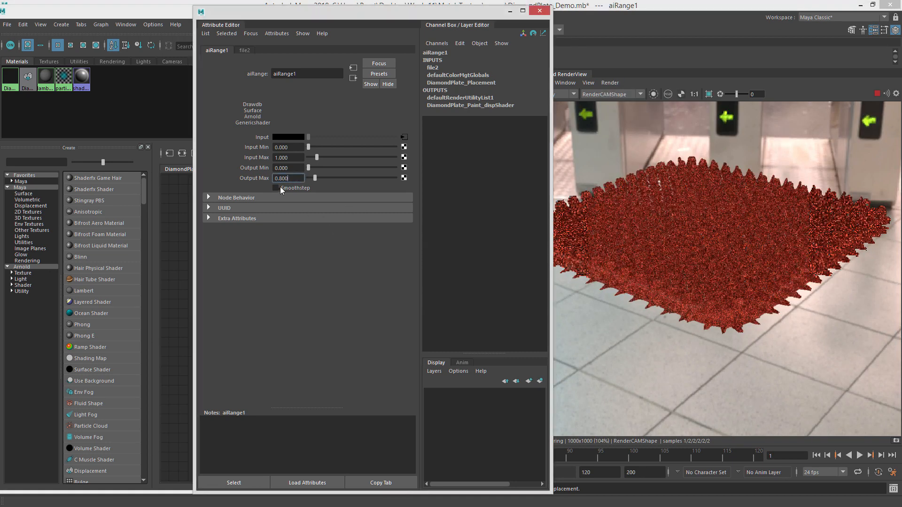
pyautogui.moveTo(280, 188); pyautogui.dragTo(230, 182)
pyautogui.write('.1')
pyautogui.press('Return')
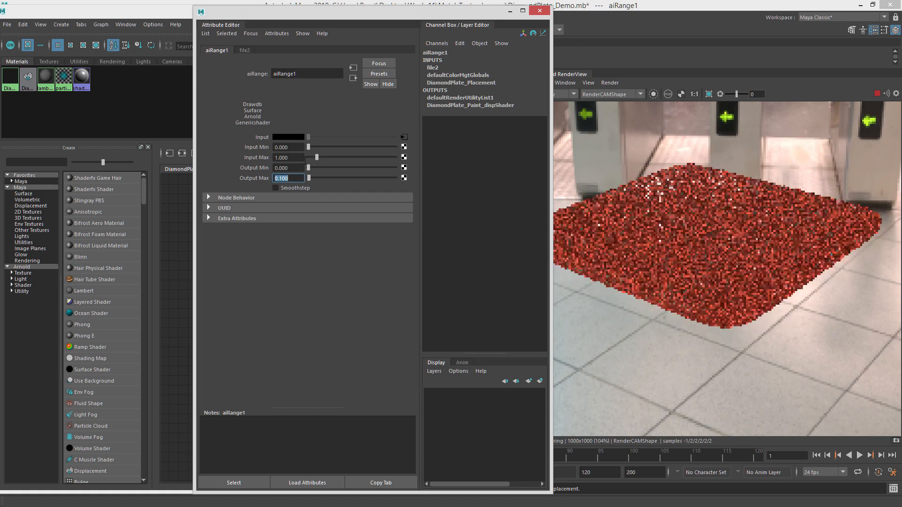
pyautogui.click(610, 83)
pyautogui.click(647, 150)
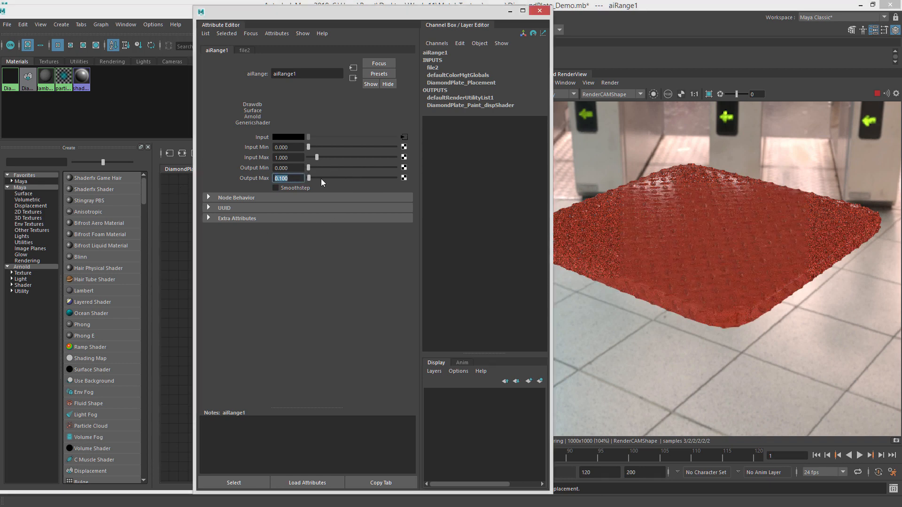
# Isolate the selected aiRange1 node in the render view and set its Output Max to 1.
pyautogui.click(653, 95)
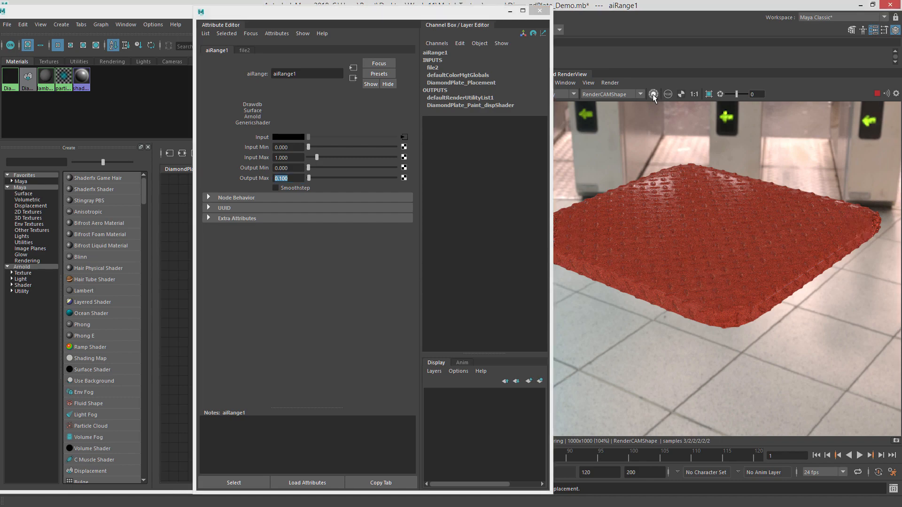
pyautogui.moveTo(292, 178); pyautogui.dragTo(249, 182)
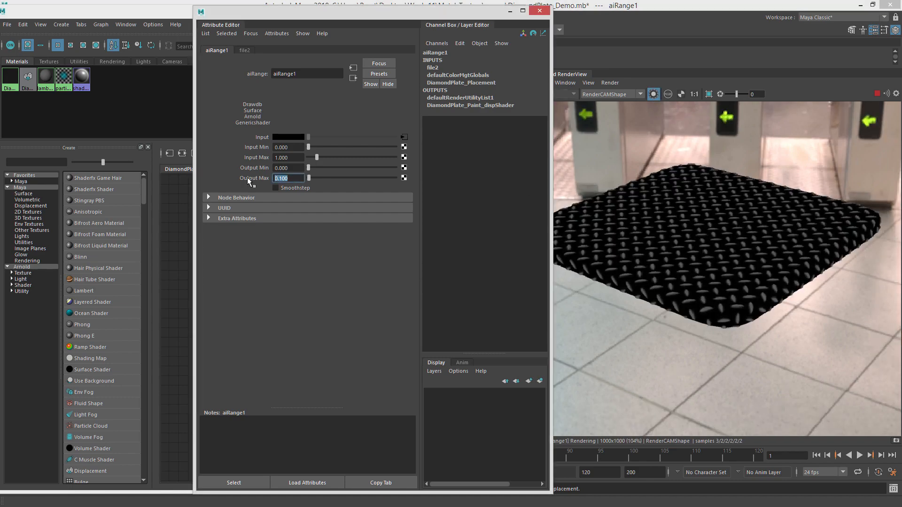
pyautogui.write('1')
pyautogui.press('Return')
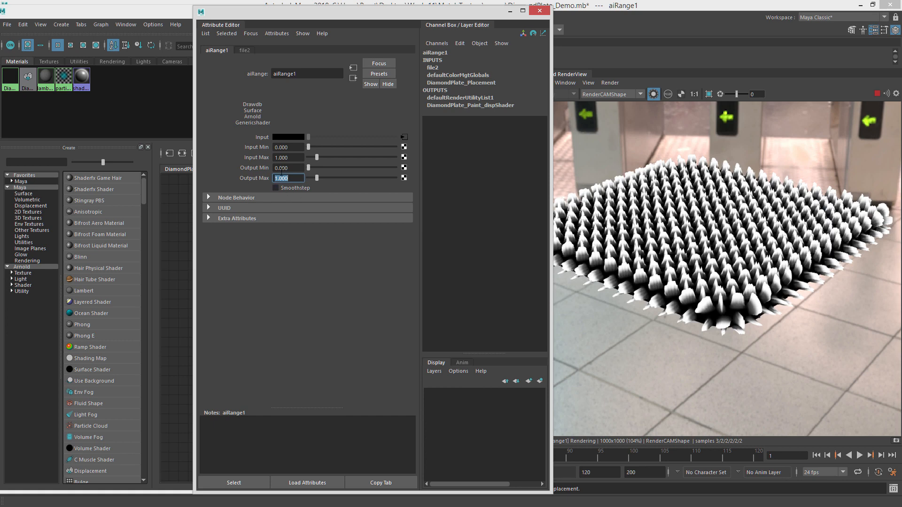
# Set aiRange1's Output Max back to 0.1 and restart the IPR render.
pyautogui.write('.1')
pyautogui.press('Return')
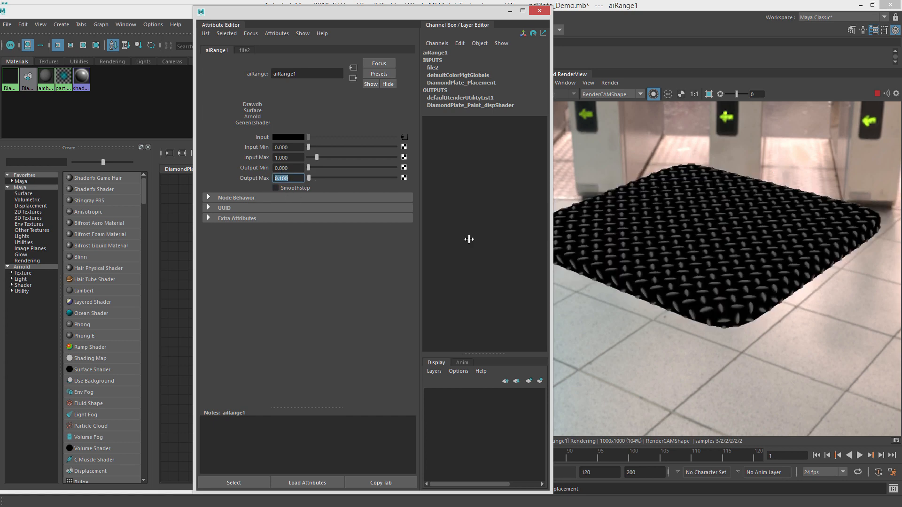
pyautogui.scroll(3, 698, 293)
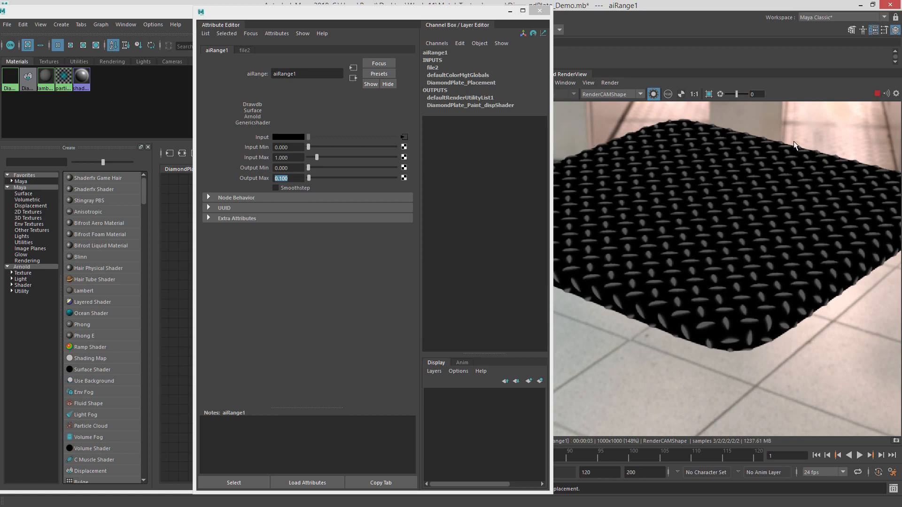
pyautogui.click(876, 94)
pyautogui.click(877, 92)
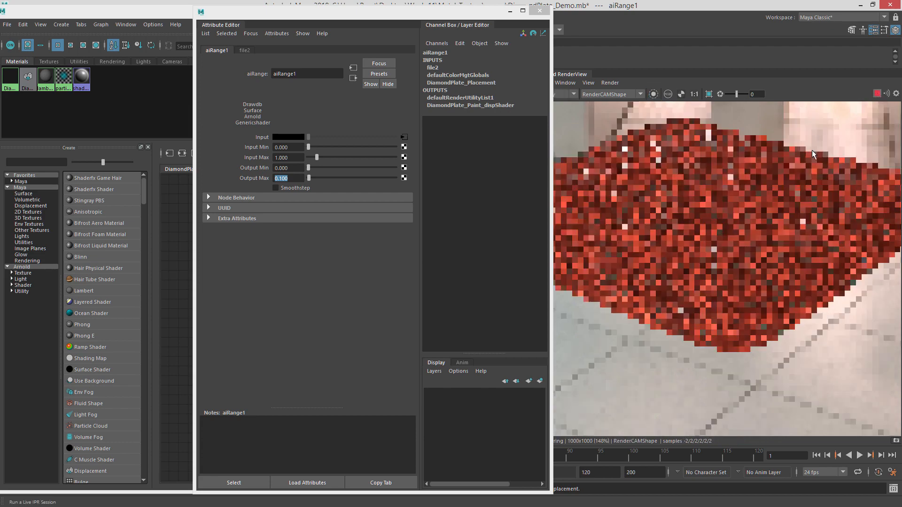
# Move the Attribute Editor aside and reposition the diffuse texture node in the Hypershade graph.
pyautogui.moveTo(417, 12); pyautogui.dragTo(901, 104)
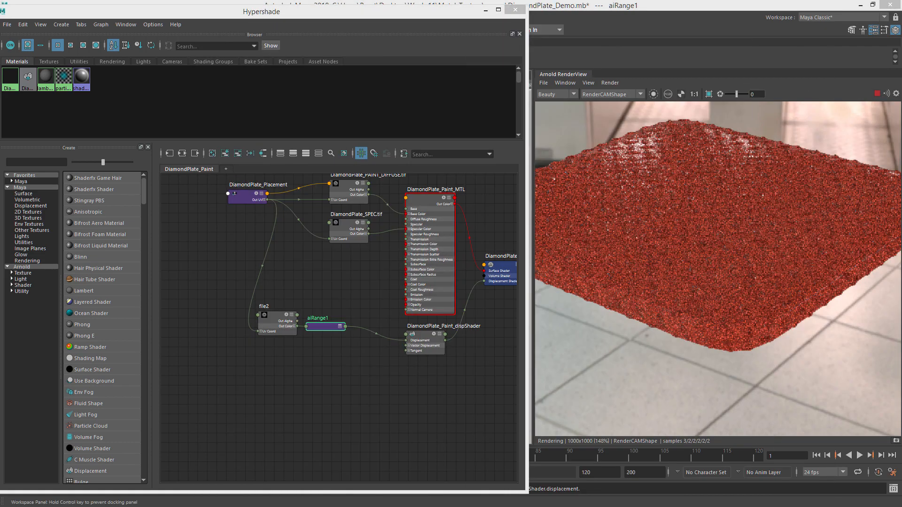
pyautogui.keyDown('alt'); pyautogui.moveTo(748, 170); pyautogui.dragTo(595, 194); pyautogui.keyUp('alt')
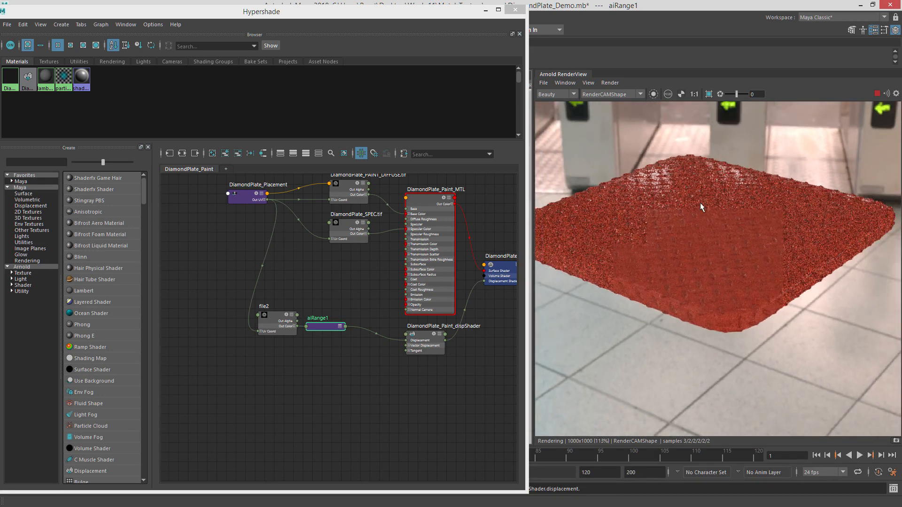
pyautogui.scroll(1, 704, 205)
pyautogui.keyDown('alt'); pyautogui.moveTo(380, 209); pyautogui.dragTo(376, 261, button='middle'); pyautogui.keyUp('alt')
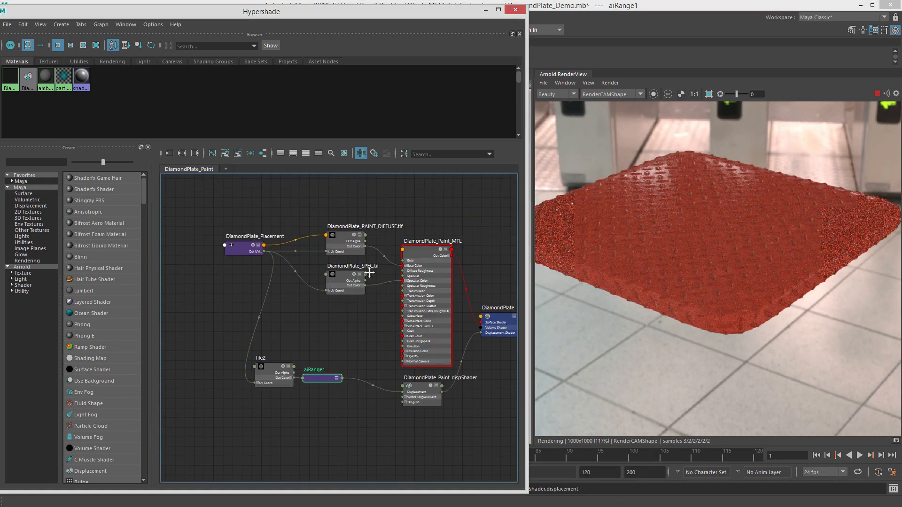
pyautogui.moveTo(349, 235)
pyautogui.mouseDown()
pyautogui.moveTo(345, 222)
pyautogui.moveTo(352, 230)
pyautogui.mouseUp()
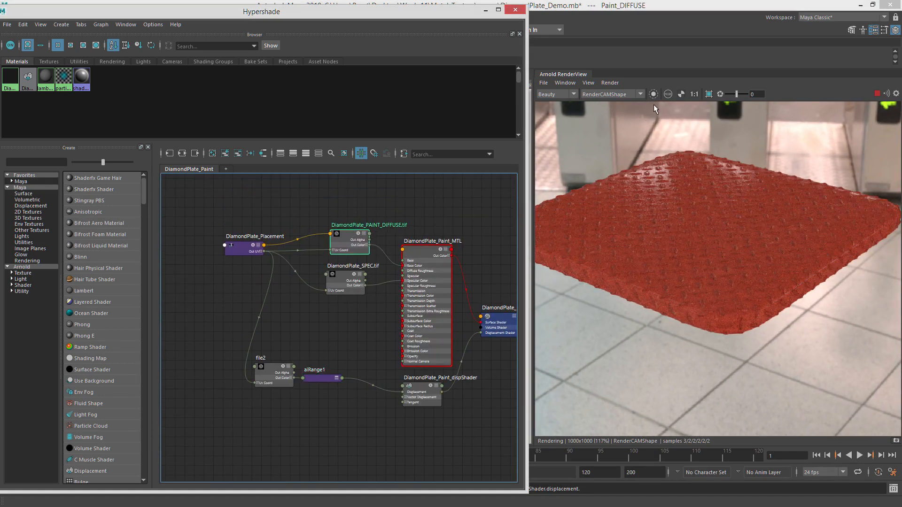
# Preview the diffuse texture, aiRange1 and file2 nodes individually in the isolated render view.
pyautogui.click(653, 94)
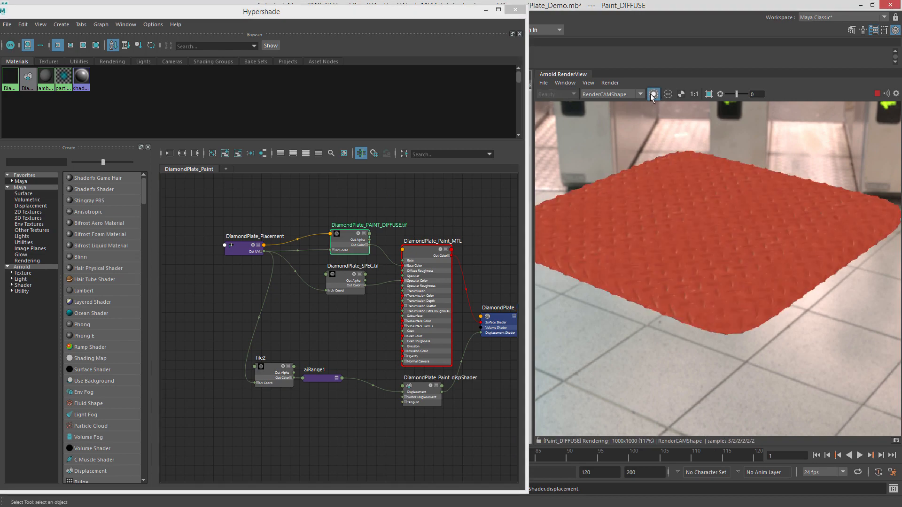
pyautogui.moveTo(345, 241); pyautogui.dragTo(335, 237)
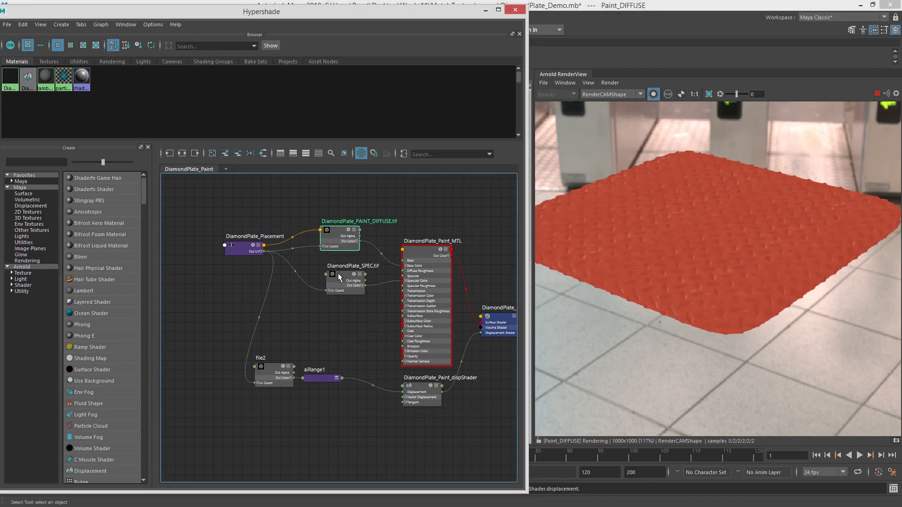
pyautogui.moveTo(339, 273); pyautogui.dragTo(327, 270)
pyautogui.click(308, 378)
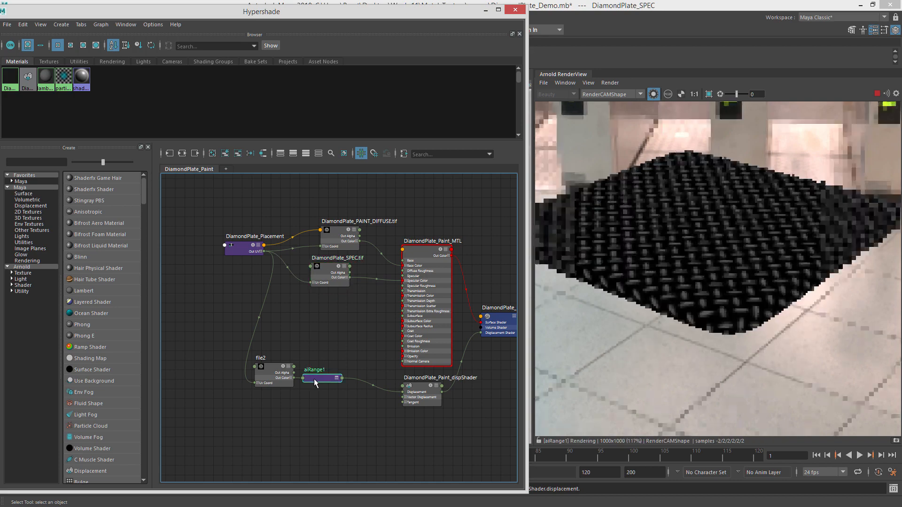
pyautogui.click(284, 382)
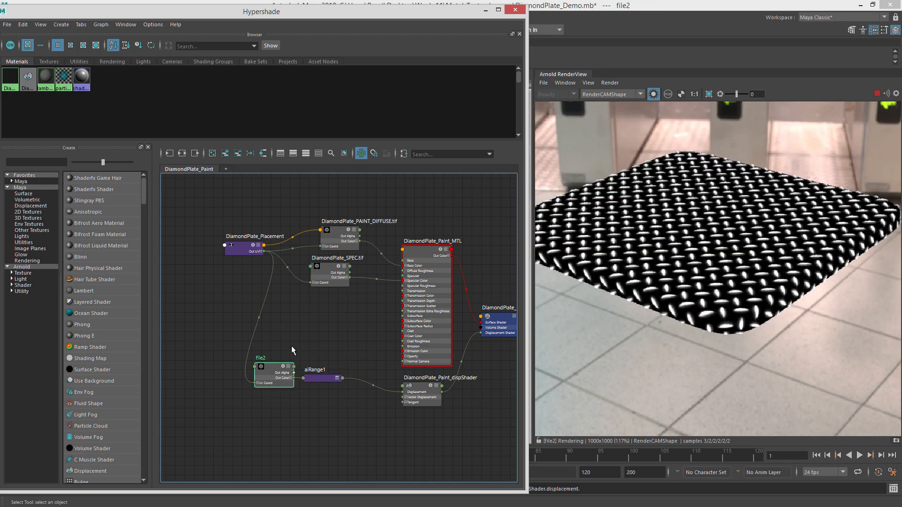
pyautogui.click(324, 378)
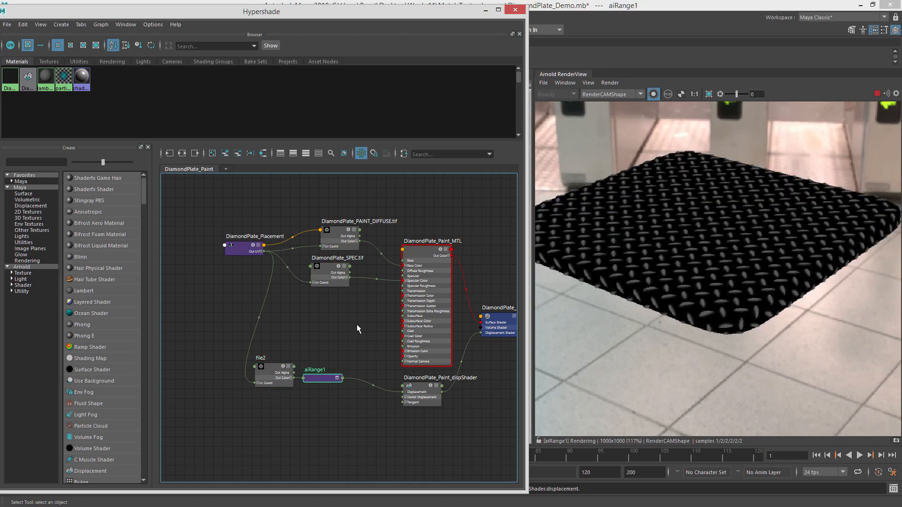
# Select the material and rearrange the diffuse, placement and specular nodes in the graph.
pyautogui.click(403, 256)
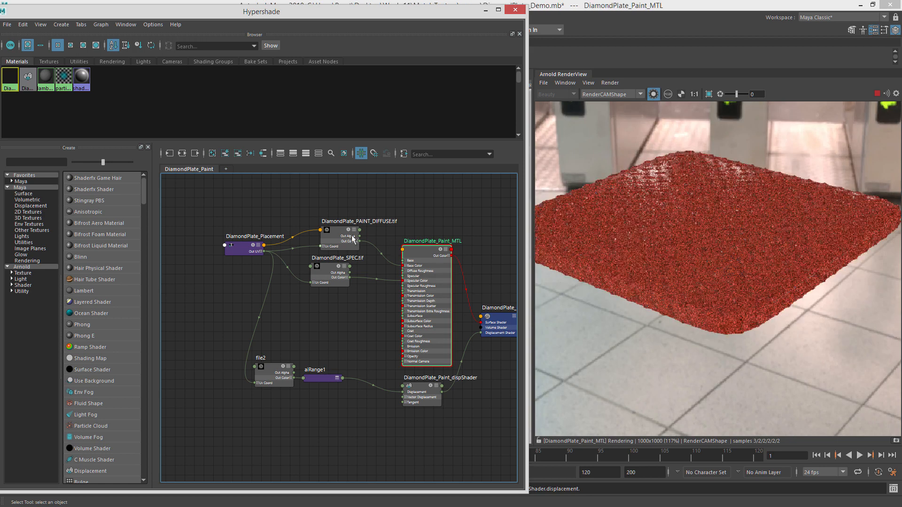
pyautogui.moveTo(336, 232); pyautogui.dragTo(323, 225)
pyautogui.moveTo(241, 254); pyautogui.dragTo(198, 247)
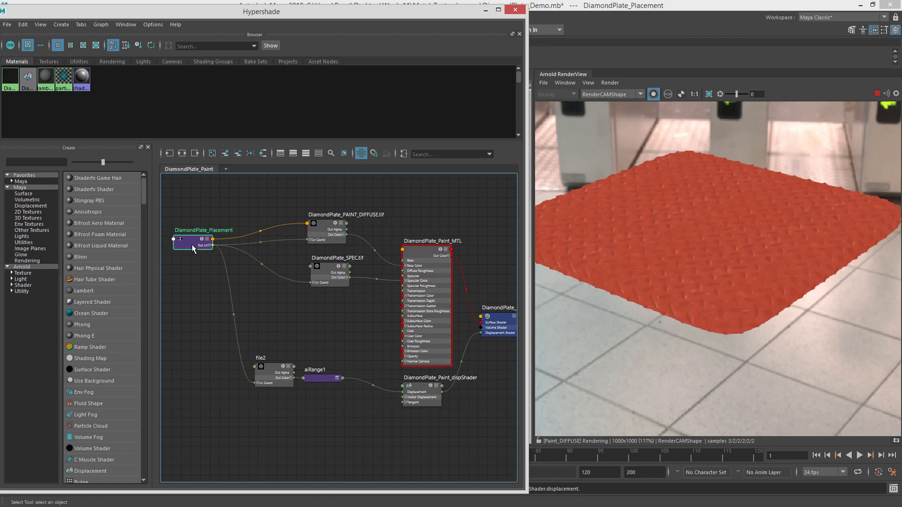
pyautogui.moveTo(330, 271); pyautogui.dragTo(277, 275)
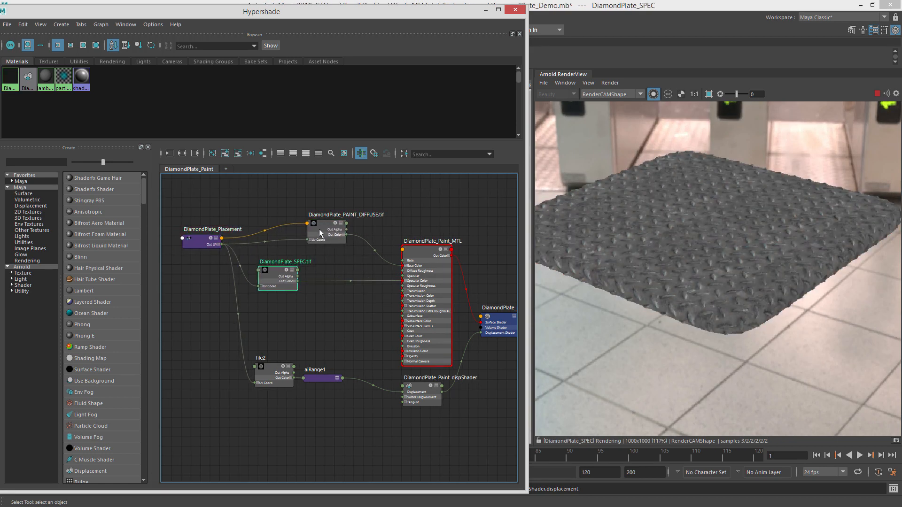
# Reposition the diffuse texture node in the graph, leave the isolated render preview, and save the scene.
pyautogui.moveTo(328, 230); pyautogui.dragTo(276, 234)
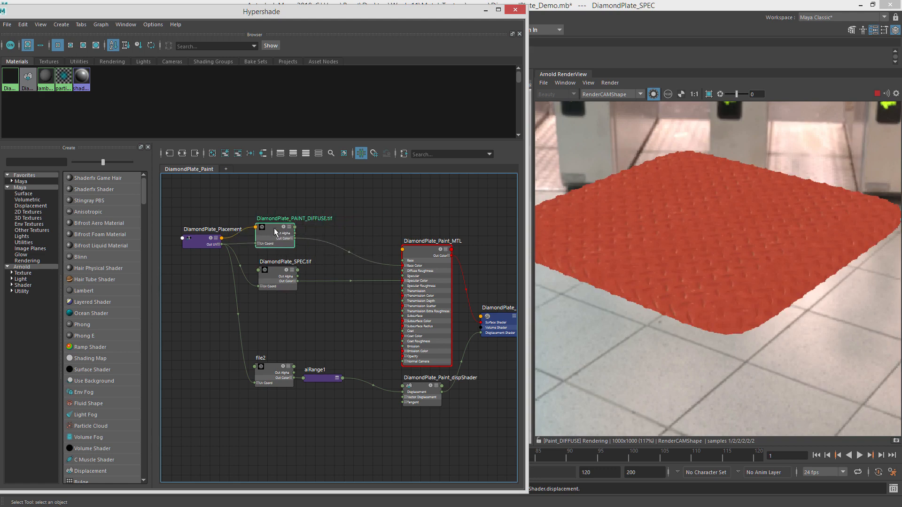
pyautogui.click(654, 93)
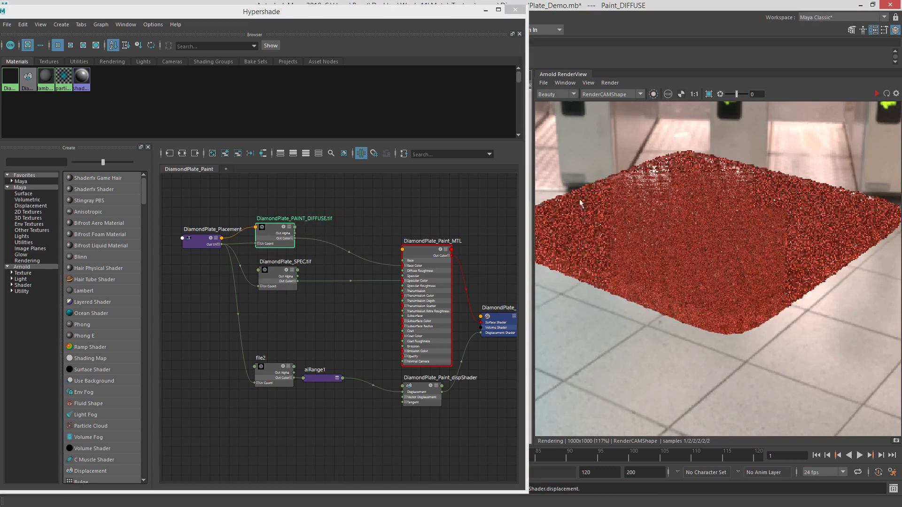
pyautogui.click(351, 216)
pyautogui.hotkey('ctrl', 's')
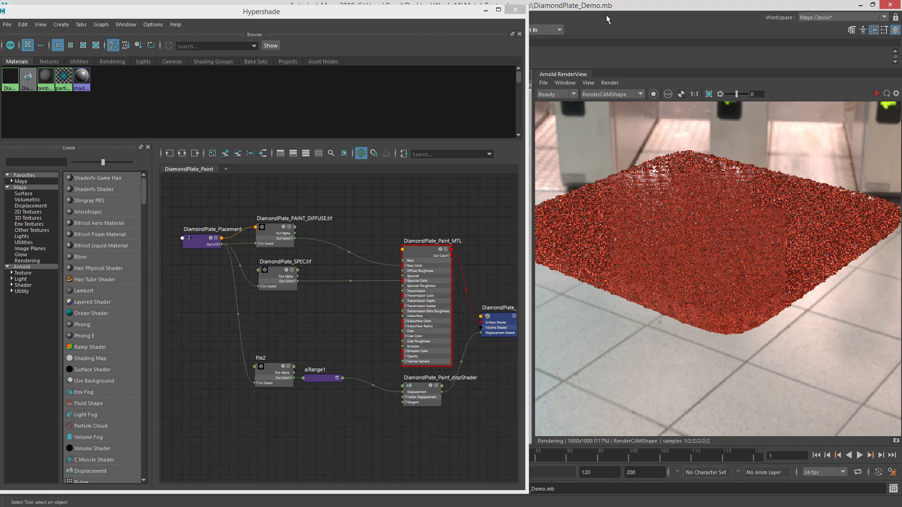
# Create an aiColorCorrect node and connect the diffuse texture's Out Color to its Input.
pyautogui.press('Tab')
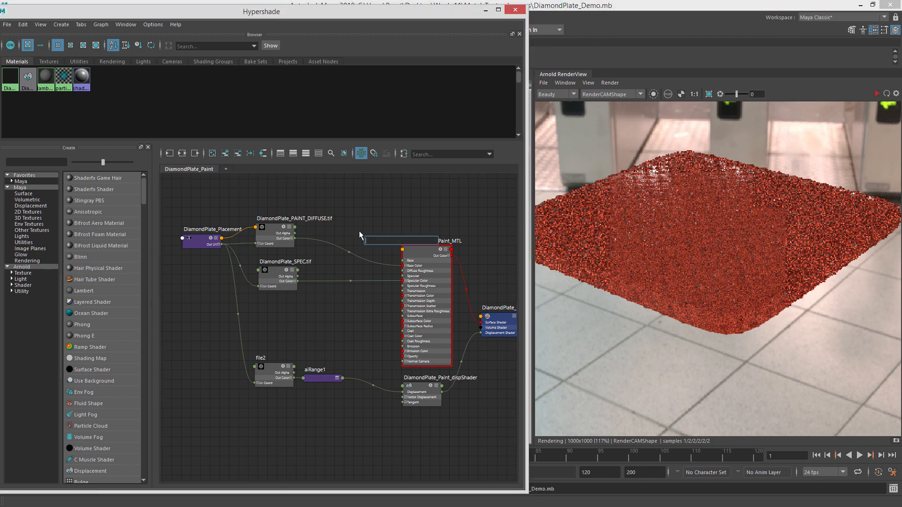
pyautogui.write('aiColo')
pyautogui.press('Down')
pyautogui.press('Down')
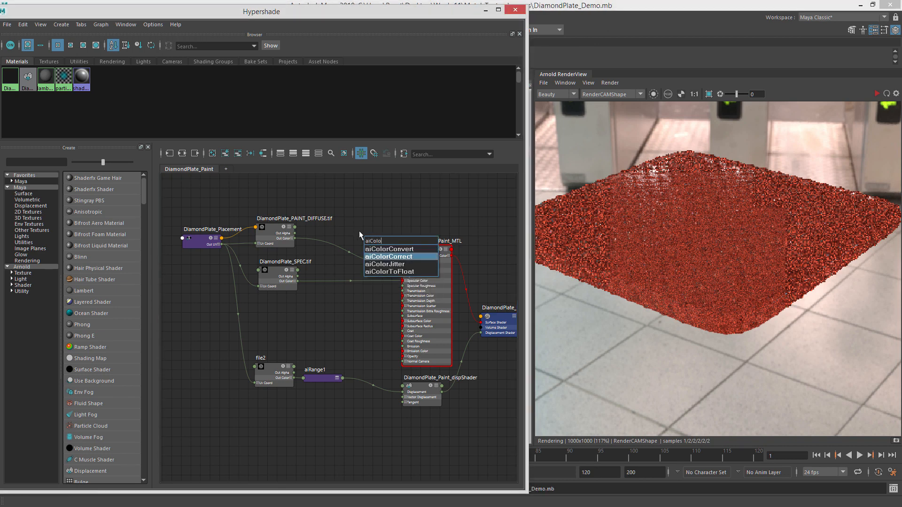
pyautogui.press('Return')
pyautogui.moveTo(371, 241); pyautogui.dragTo(309, 189)
pyautogui.moveTo(286, 222); pyautogui.dragTo(309, 229)
pyautogui.keyDown('alt'); pyautogui.moveTo(295, 228); pyautogui.dragTo(371, 201, button='right'); pyautogui.keyUp('alt')
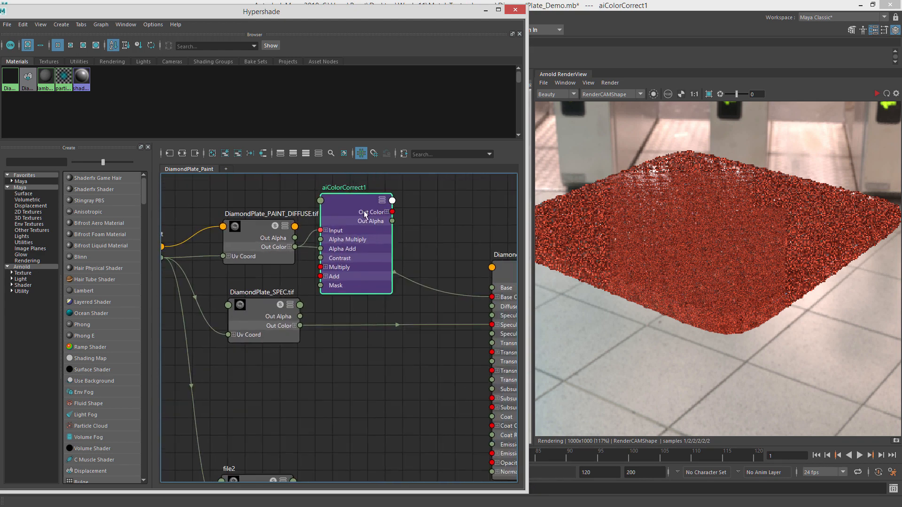
pyautogui.moveTo(357, 209)
pyautogui.mouseDown()
pyautogui.moveTo(356, 218)
pyautogui.moveTo(356, 209)
pyautogui.mouseUp()
# Rename the color correct node DiamondPlate_Diffuse_CC.
pyautogui.moveTo(901, 51); pyautogui.dragTo(480, 17)
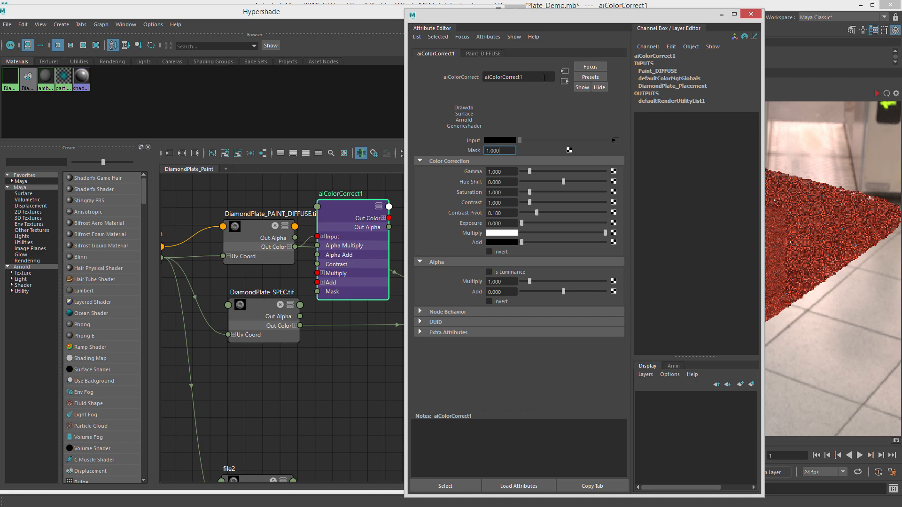
pyautogui.doubleClick(494, 79)
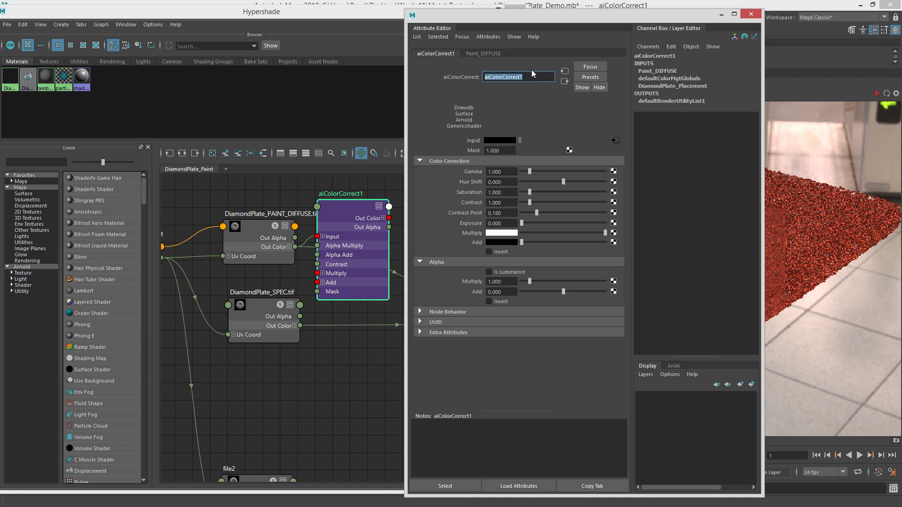
pyautogui.write('Diamon')
pyautogui.write('dPlate_Diffuse_CC')
pyautogui.press('Return')
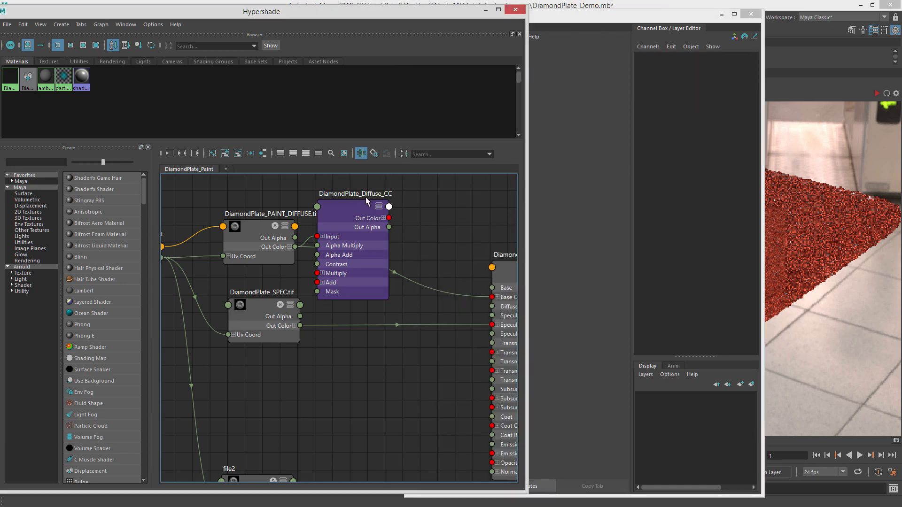
# Connect DiamondPlate_Diffuse_CC's Out Color to the material's Base Color.
pyautogui.moveTo(613, 19); pyautogui.dragTo(376, 13)
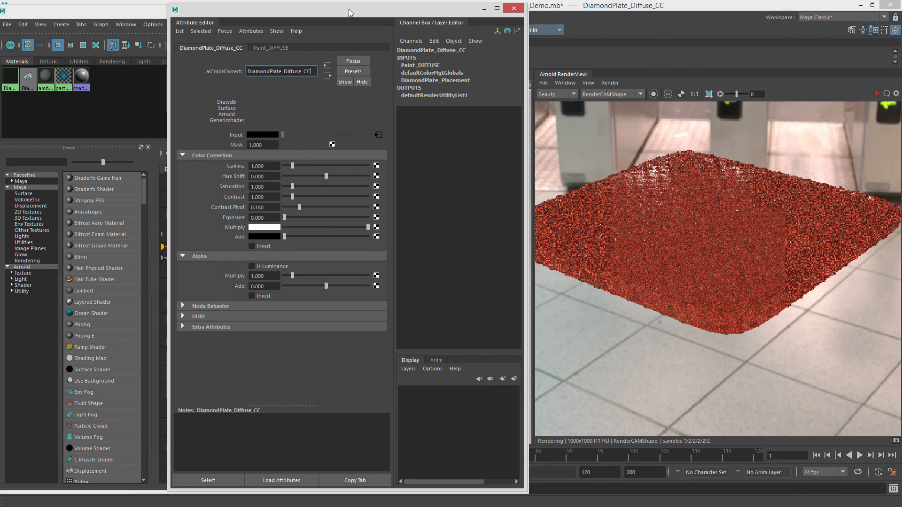
pyautogui.moveTo(349, 9); pyautogui.dragTo(901, 59)
pyautogui.moveTo(357, 216); pyautogui.dragTo(459, 265)
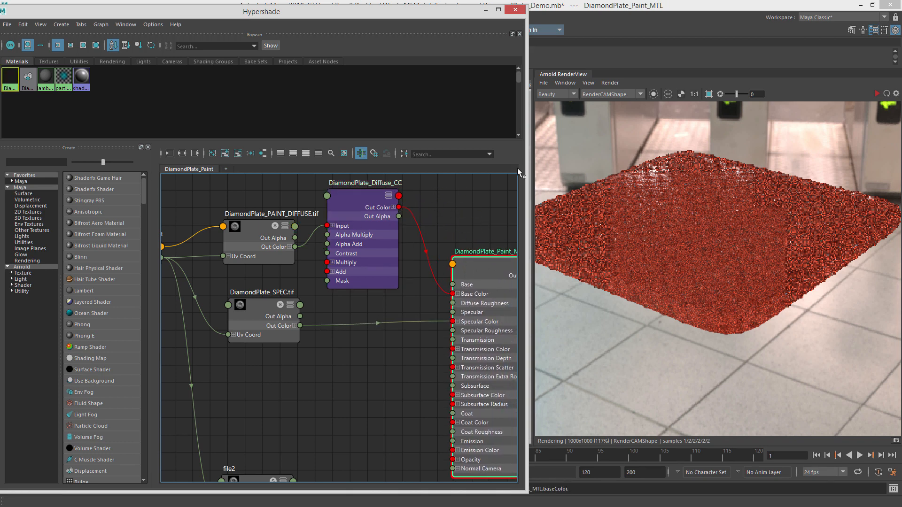
# Restart the IPR render and set the color correct node's Hue Shift to 0.075.
pyautogui.click(876, 93)
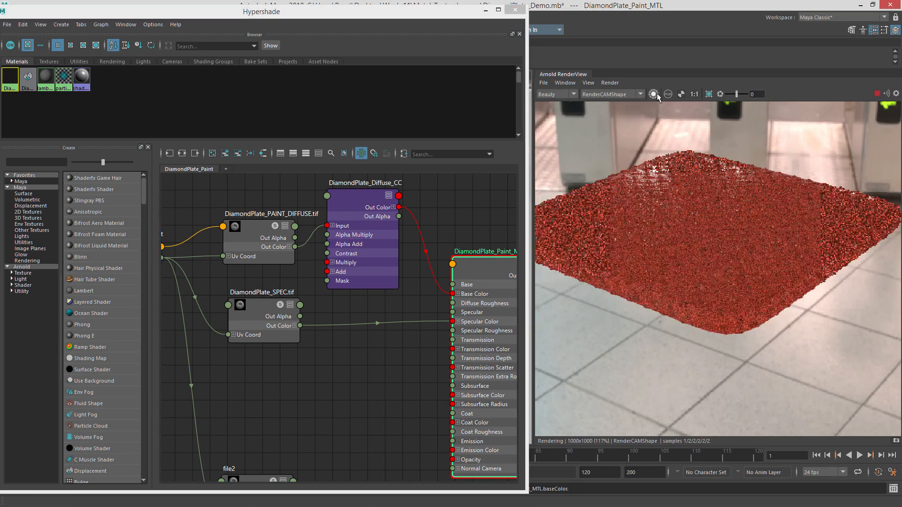
pyautogui.click(267, 227)
pyautogui.click(362, 203)
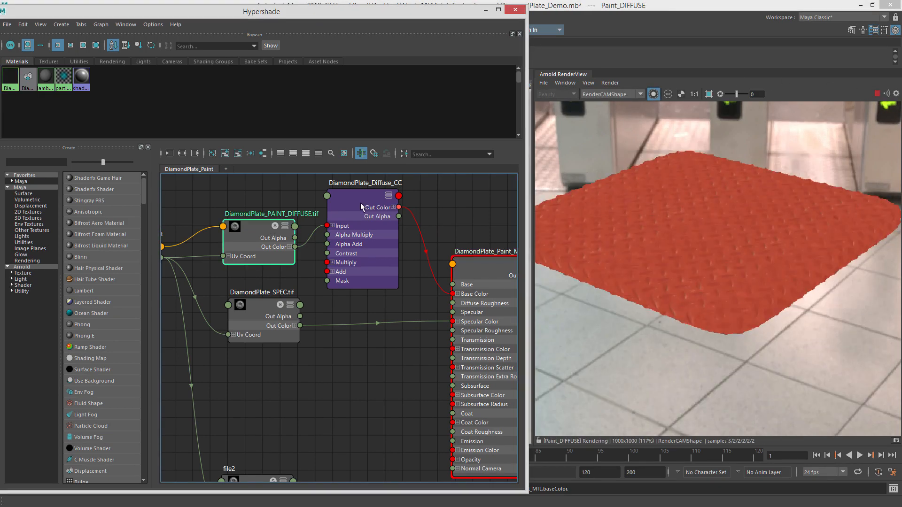
pyautogui.hotkey('ctrl', 'a')
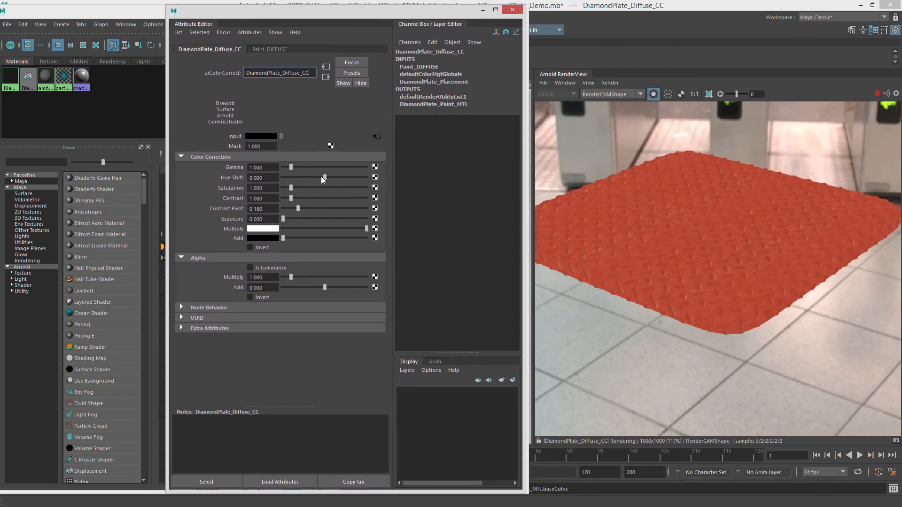
pyautogui.moveTo(321, 177); pyautogui.dragTo(292, 186)
pyautogui.click(275, 175)
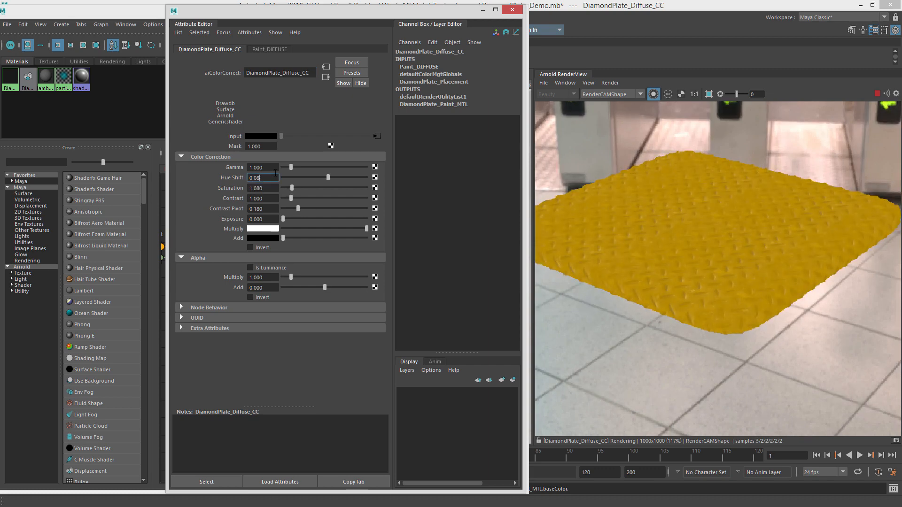
pyautogui.write('5')
pyautogui.press('Return')
pyautogui.click(275, 175)
pyautogui.press('BackSpace')
pyautogui.press('BackSpace')
pyautogui.write('75')
pyautogui.press('Return')
# Set the color correct node's Saturation to 0.98.
pyautogui.moveTo(290, 184); pyautogui.dragTo(292, 187)
pyautogui.click(275, 187)
pyautogui.write('.95')
pyautogui.press('Return')
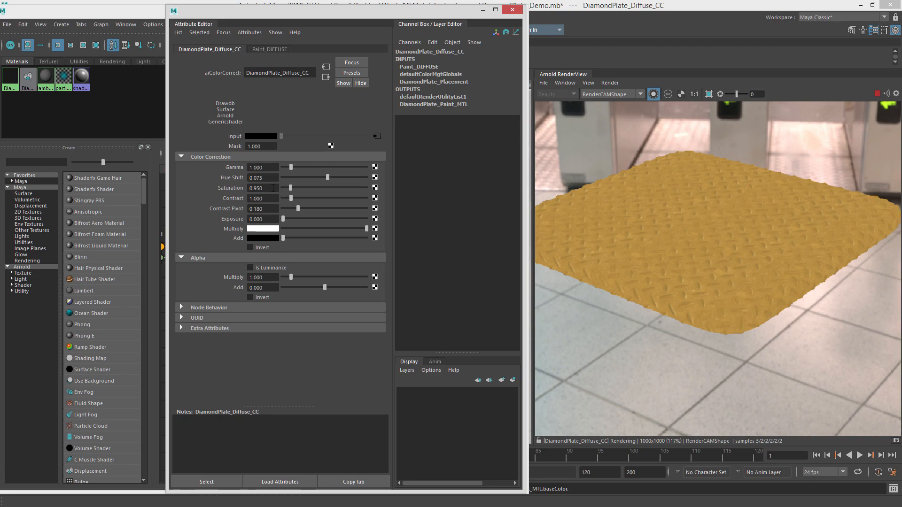
pyautogui.click(273, 188)
pyautogui.press('BackSpace')
pyautogui.write('8')
pyautogui.press('Return')
pyautogui.moveTo(328, 13); pyautogui.dragTo(901, 57)
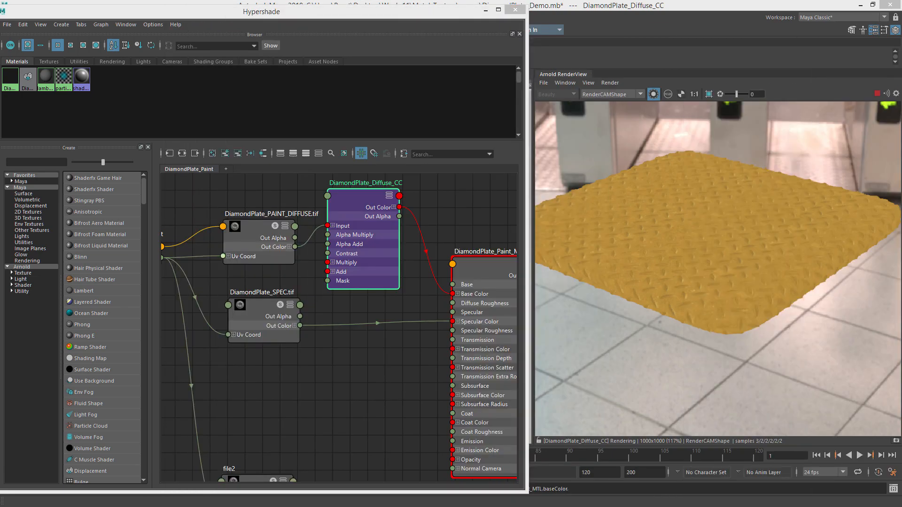
# Return to the full material render and inspect the plate at different zoom levels in the render view.
pyautogui.click(653, 94)
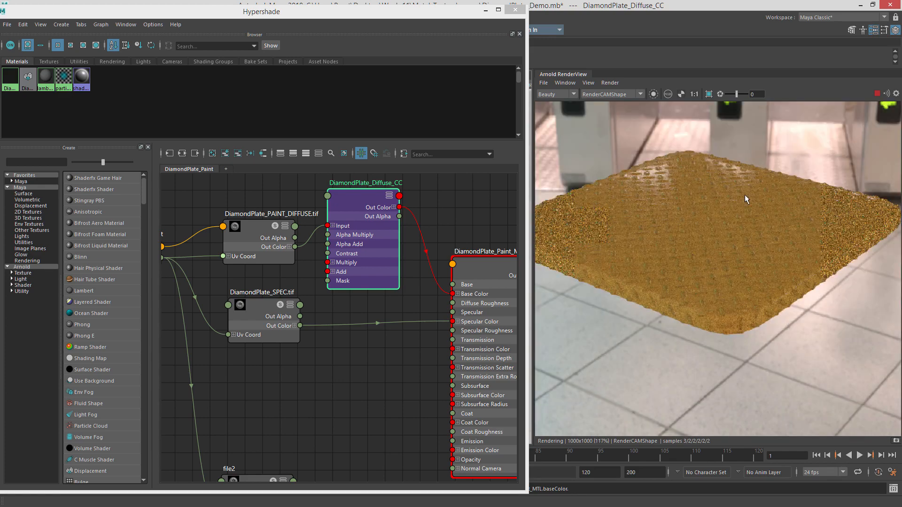
pyautogui.scroll(-2, 722, 188)
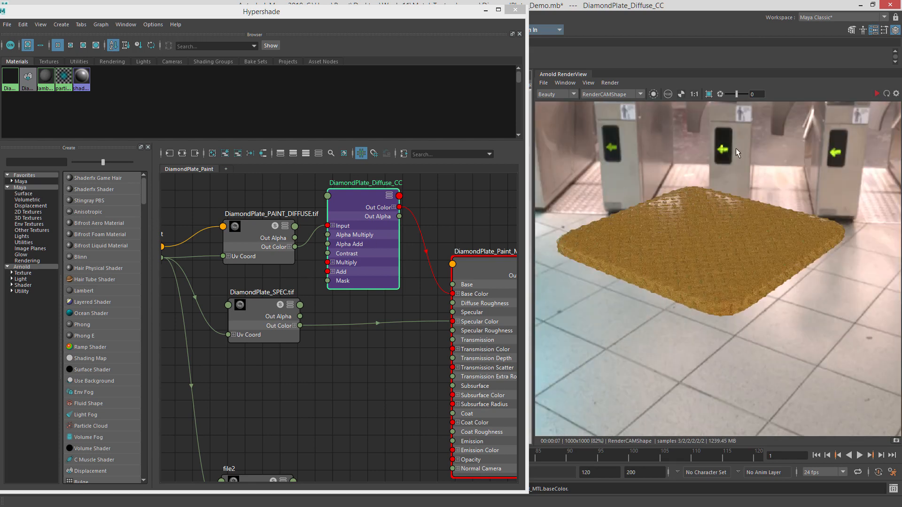
pyautogui.scroll(-2, 719, 222)
pyautogui.scroll(3, 695, 223)
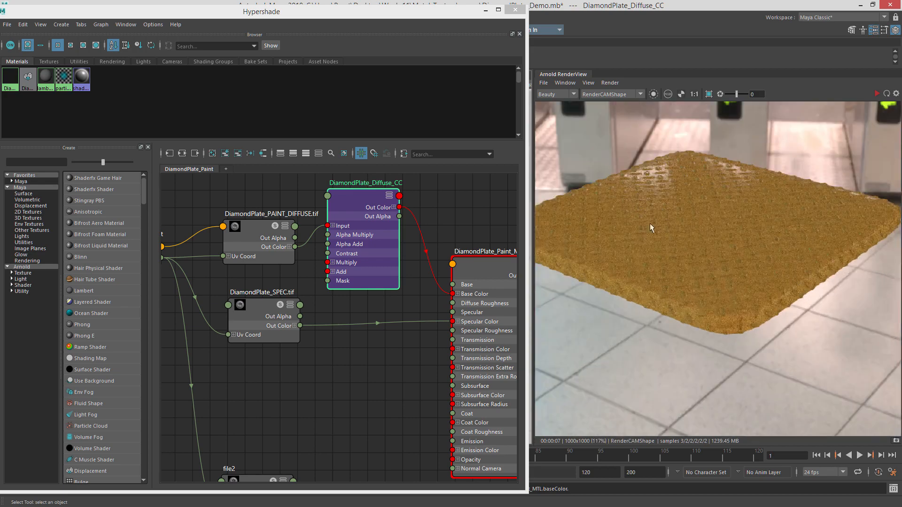
pyautogui.scroll(-1, 629, 222)
pyautogui.moveTo(437, 0); pyautogui.dragTo(303, 10)
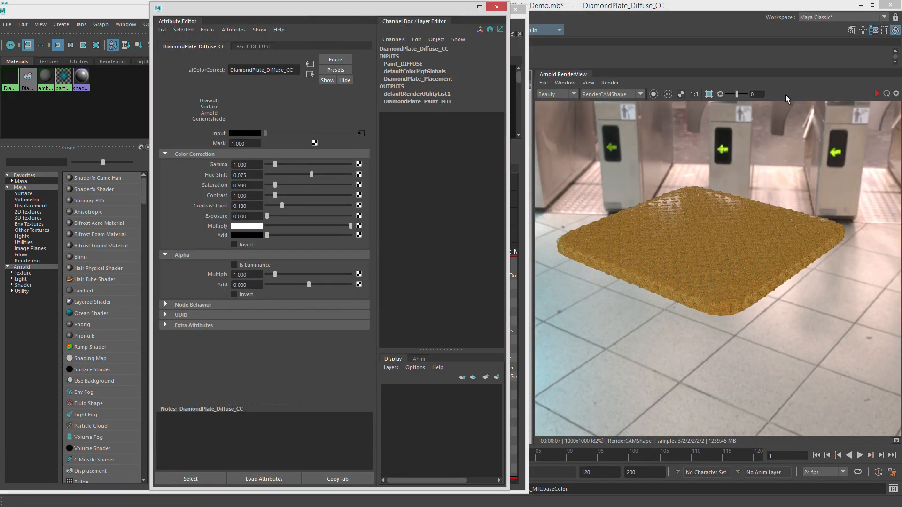
pyautogui.click(877, 94)
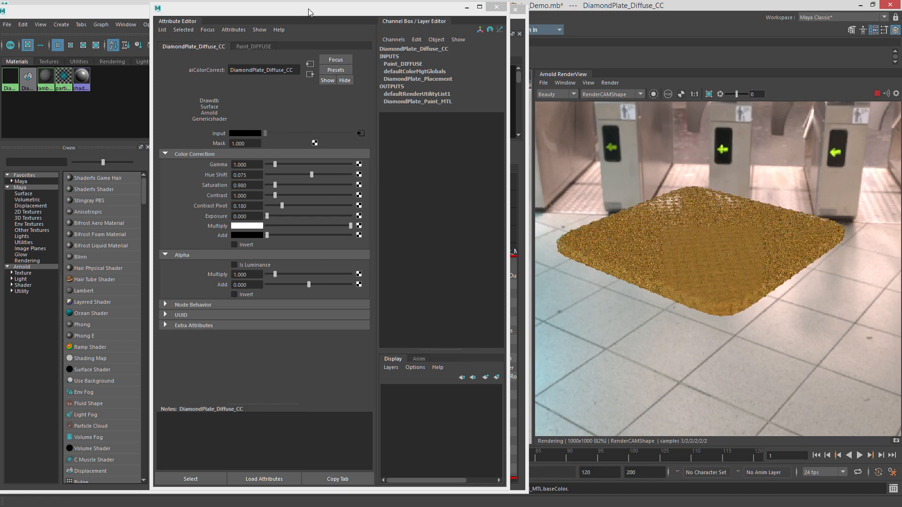
# Set the material's Specular Roughness to 0.33 and refresh the render.
pyautogui.click(257, 47)
pyautogui.click(193, 47)
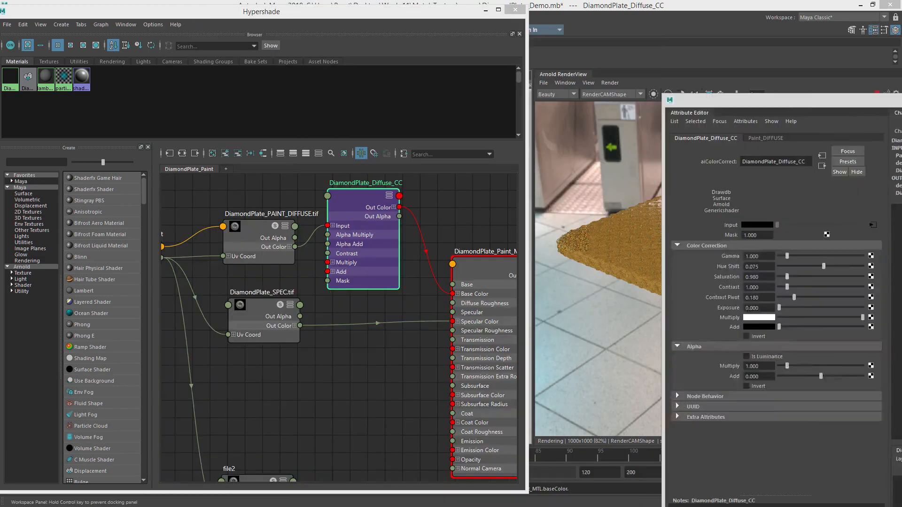
pyautogui.click(480, 268)
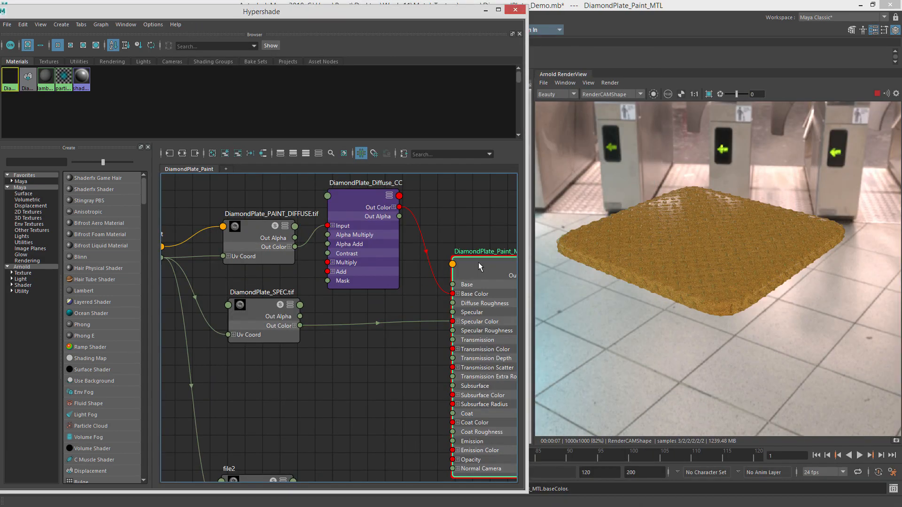
pyautogui.hotkey('ctrl', 'a')
pyautogui.moveTo(295, 38); pyautogui.dragTo(272, 10)
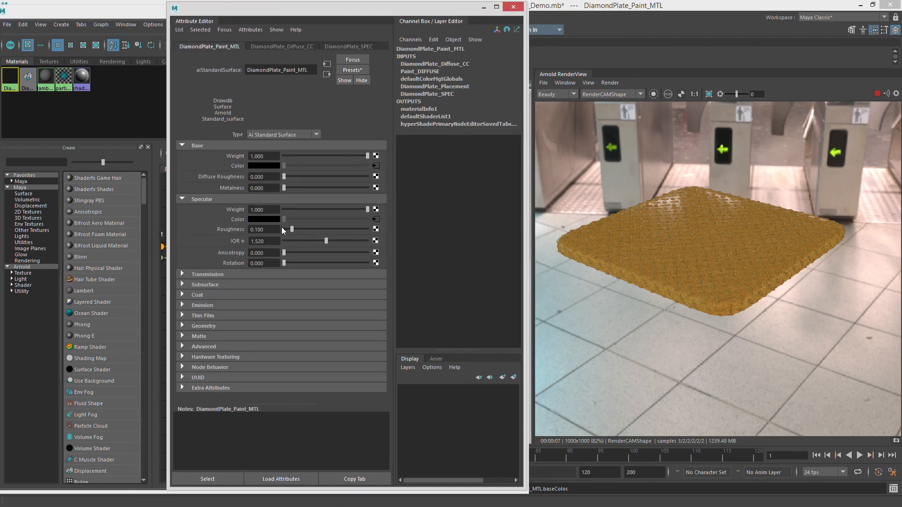
pyautogui.moveTo(300, 228); pyautogui.dragTo(311, 227)
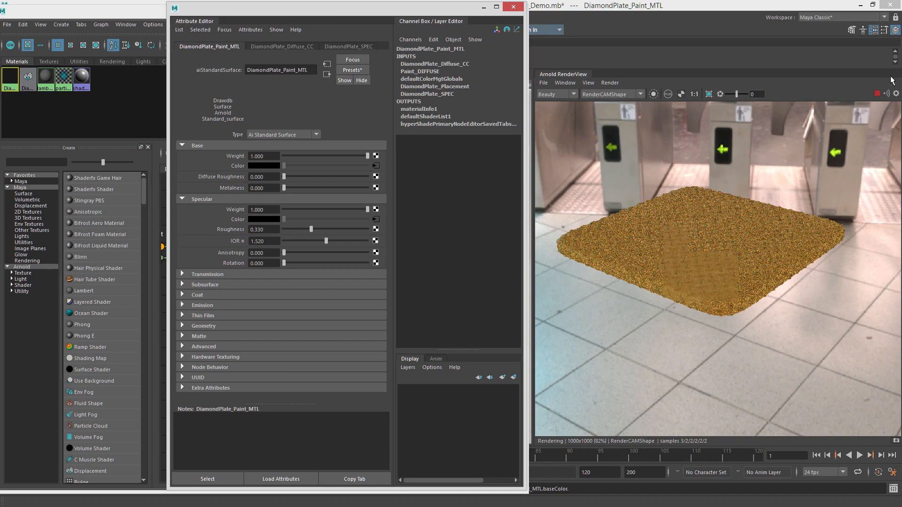
pyautogui.click(877, 94)
# Add the diffuse_direct and diffuse_indirect AOVs in the Arnold render settings.
pyautogui.moveTo(412, 8); pyautogui.dragTo(274, 6)
pyautogui.click(485, 9)
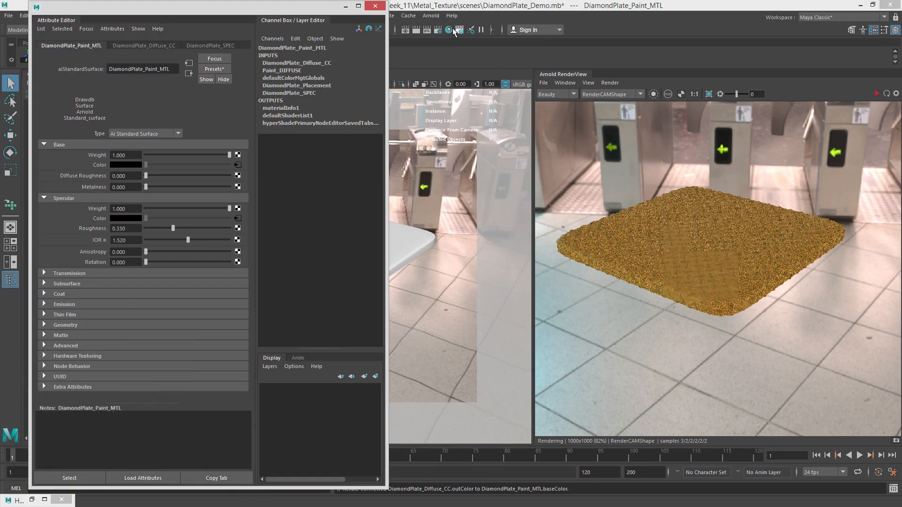
pyautogui.click(438, 31)
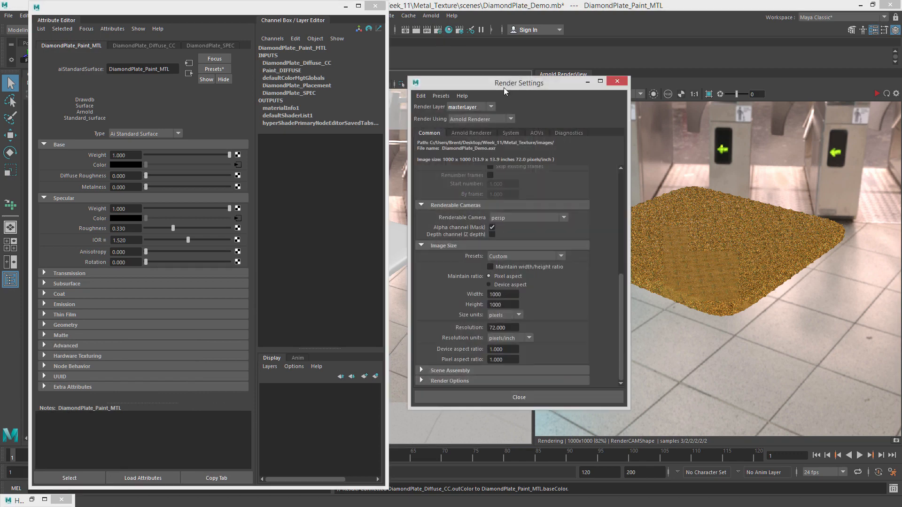
pyautogui.click(534, 119)
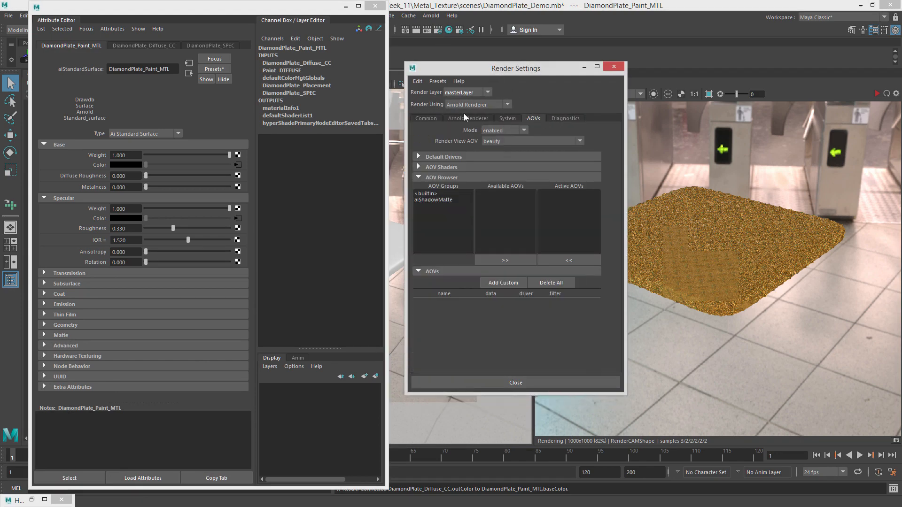
pyautogui.click(436, 193)
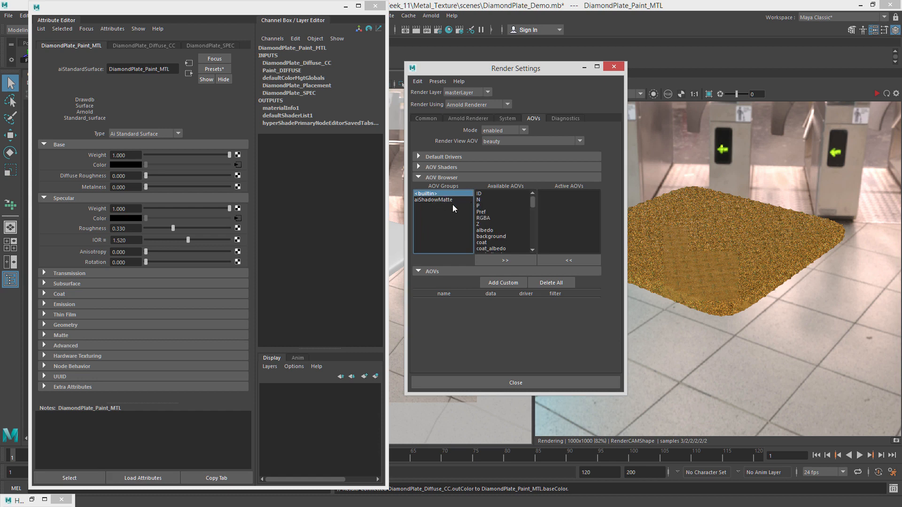
pyautogui.moveTo(535, 202); pyautogui.dragTo(535, 213)
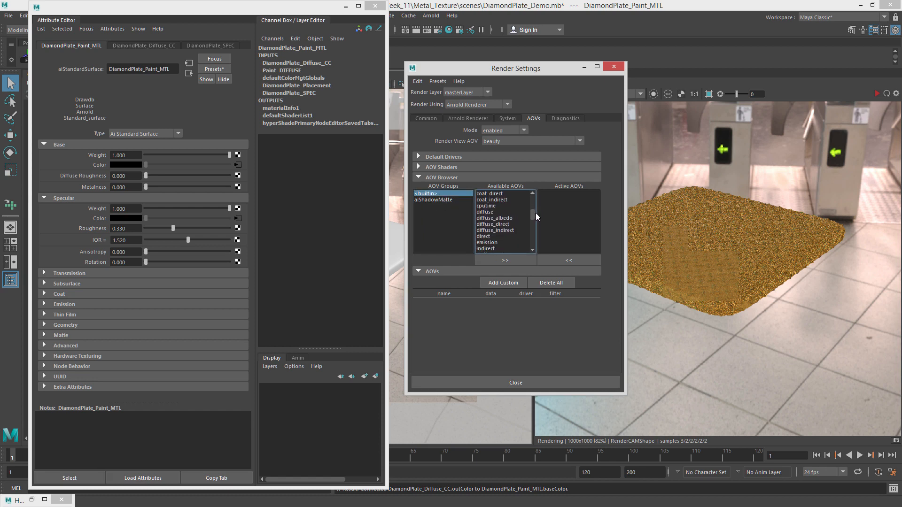
pyautogui.click(530, 259)
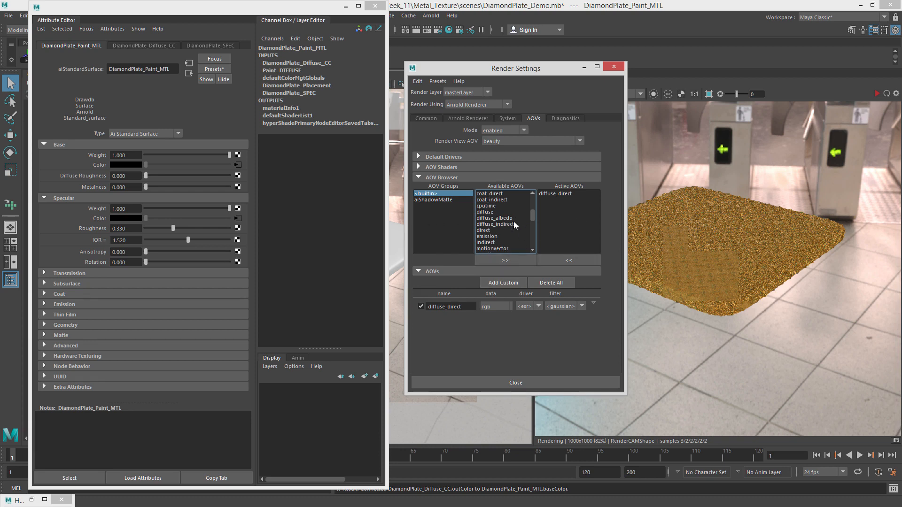
pyautogui.click(514, 222)
pyautogui.click(528, 259)
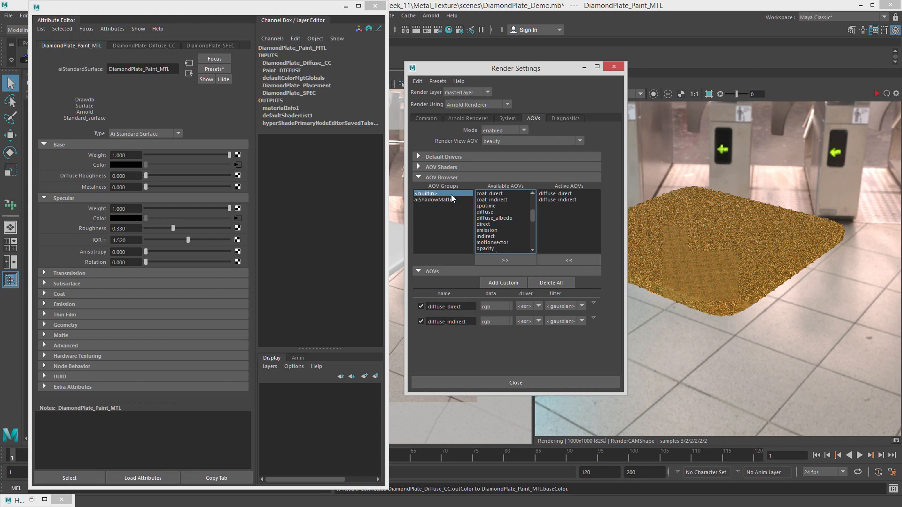
pyautogui.click(439, 200)
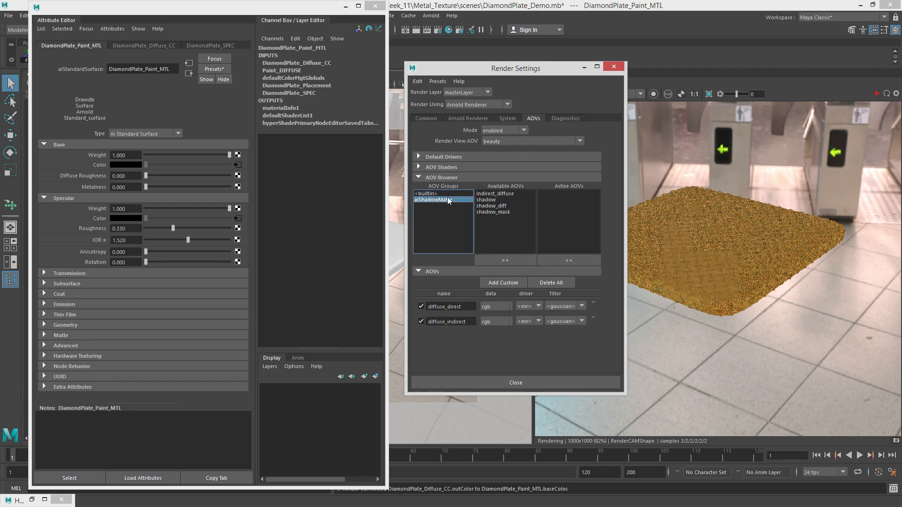
pyautogui.click(444, 194)
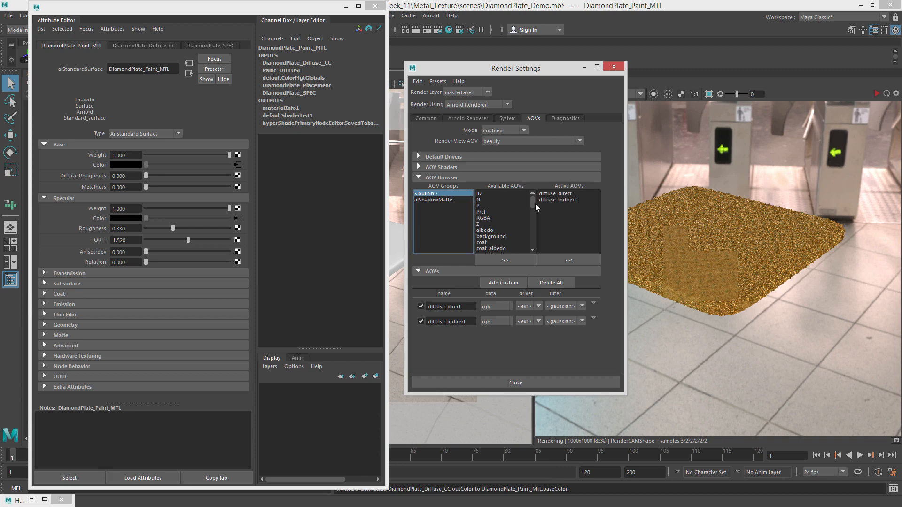
# Add the specular_direct and specular_indirect AOVs and close the render settings.
pyautogui.moveTo(534, 204); pyautogui.dragTo(532, 229)
pyautogui.click(506, 225)
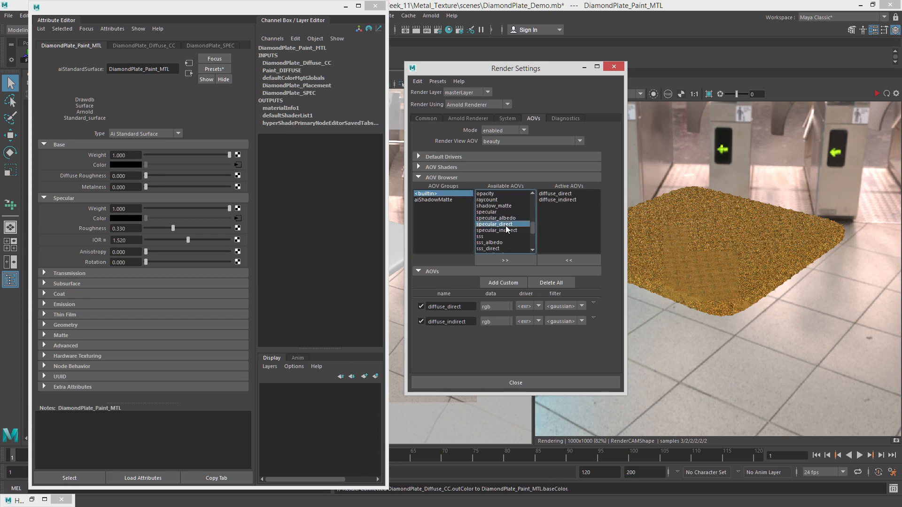
pyautogui.click(509, 258)
pyautogui.click(512, 225)
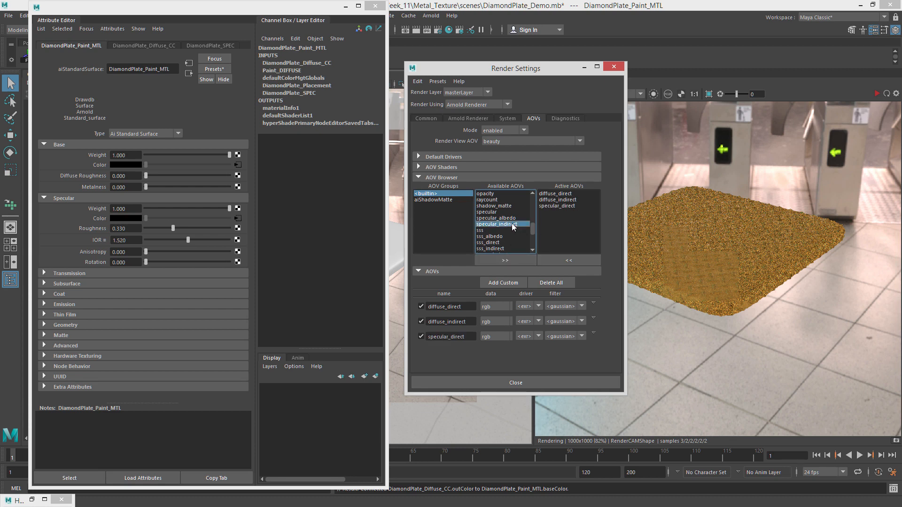
pyautogui.click(520, 258)
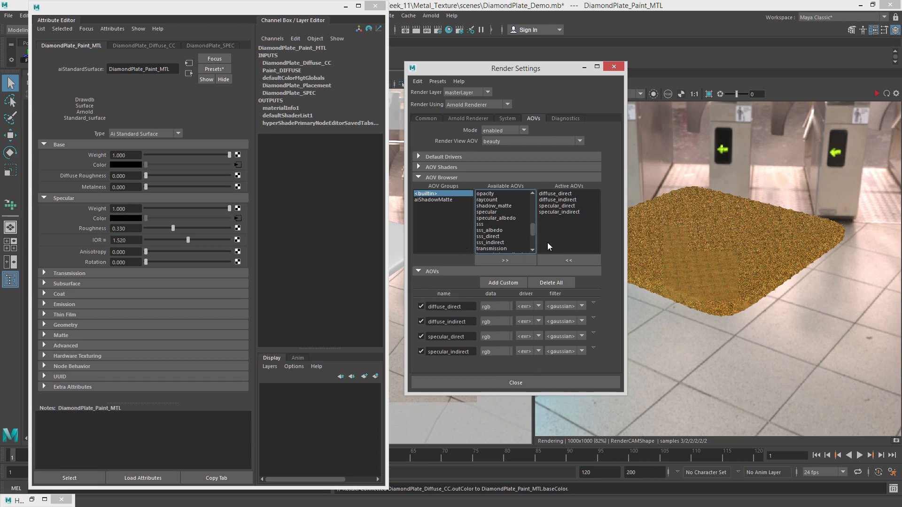
pyautogui.click(534, 383)
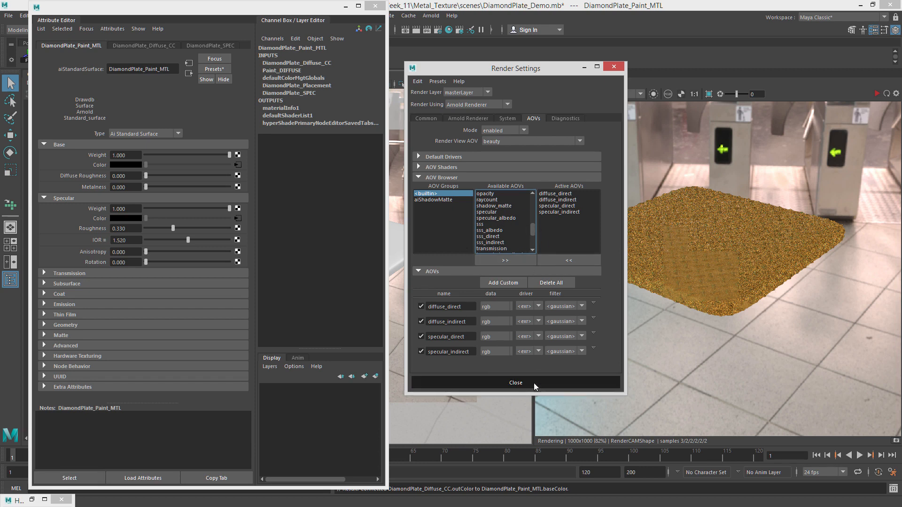
# Run IPR rendering and view the diffuse_direct and specular_direct AOVs in the render view.
pyautogui.click(610, 83)
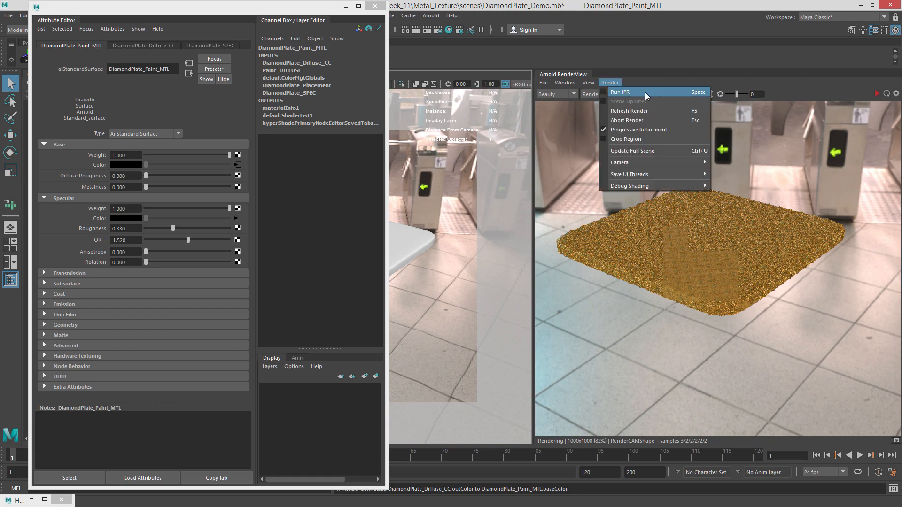
pyautogui.click(624, 91)
pyautogui.click(553, 95)
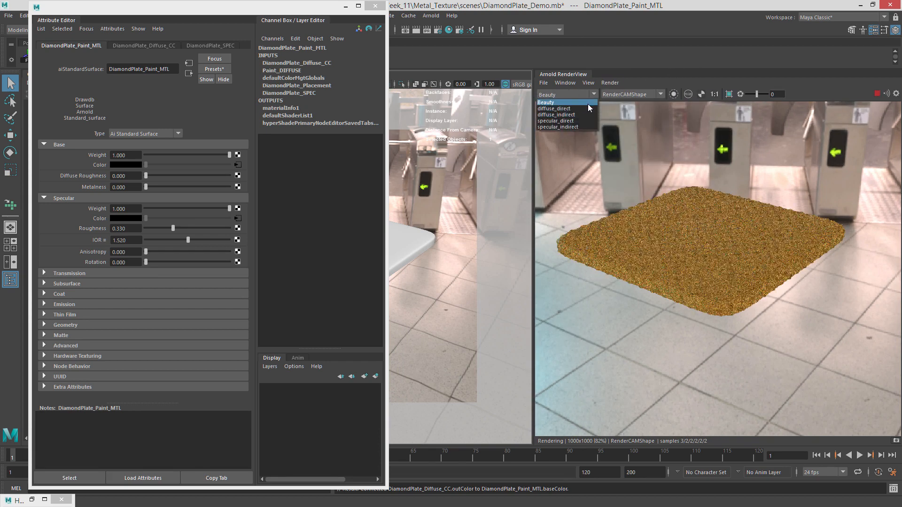
pyautogui.click(553, 108)
pyautogui.click(566, 95)
pyautogui.click(581, 122)
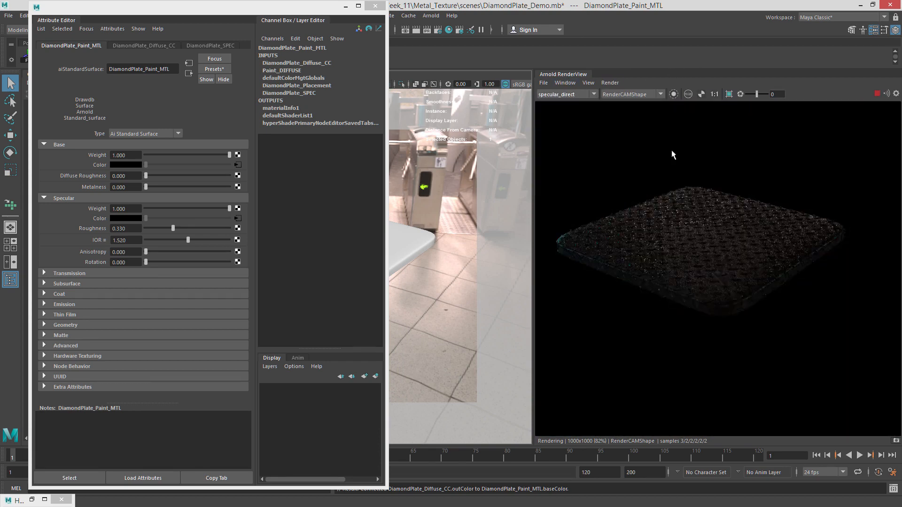
pyautogui.click(558, 94)
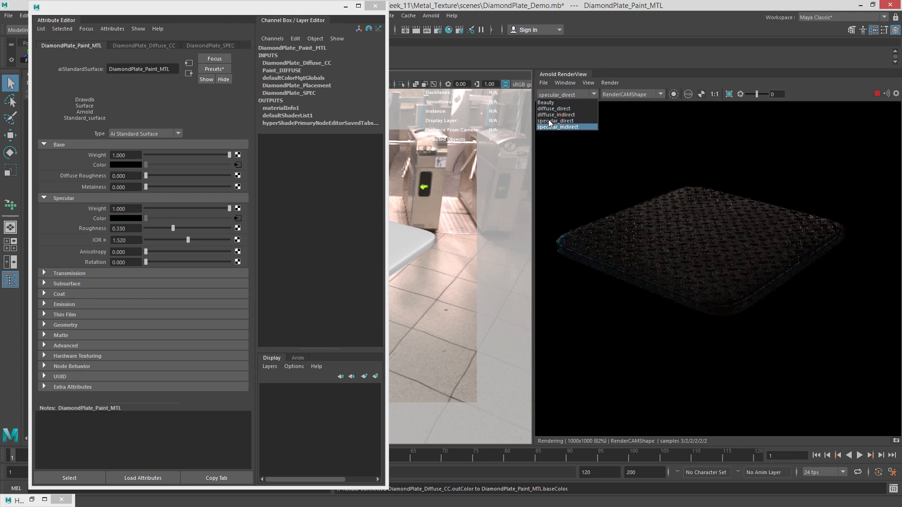
pyautogui.click(584, 122)
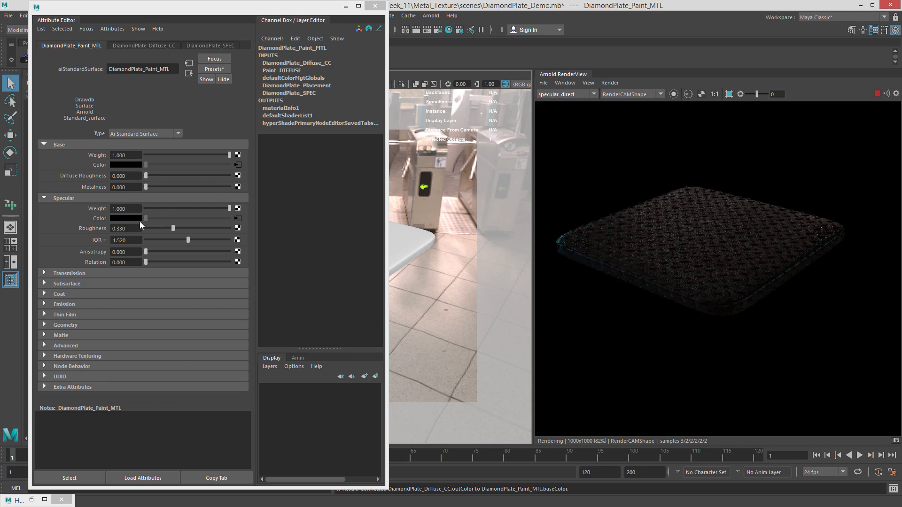
# Raise the material's Specular Roughness to 0.483 while checking the specular_direct AOV.
pyautogui.moveTo(176, 228); pyautogui.dragTo(181, 226)
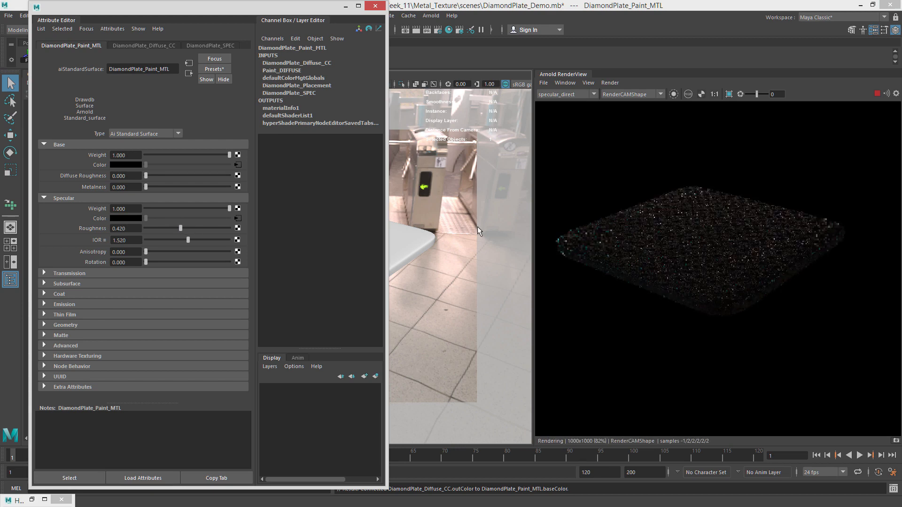
pyautogui.moveTo(446, 225)
pyautogui.keyDown('alt'); pyautogui.mouseDown()
pyautogui.moveTo(469, 216)
pyautogui.moveTo(450, 215)
pyautogui.mouseUp(); pyautogui.keyUp('alt')
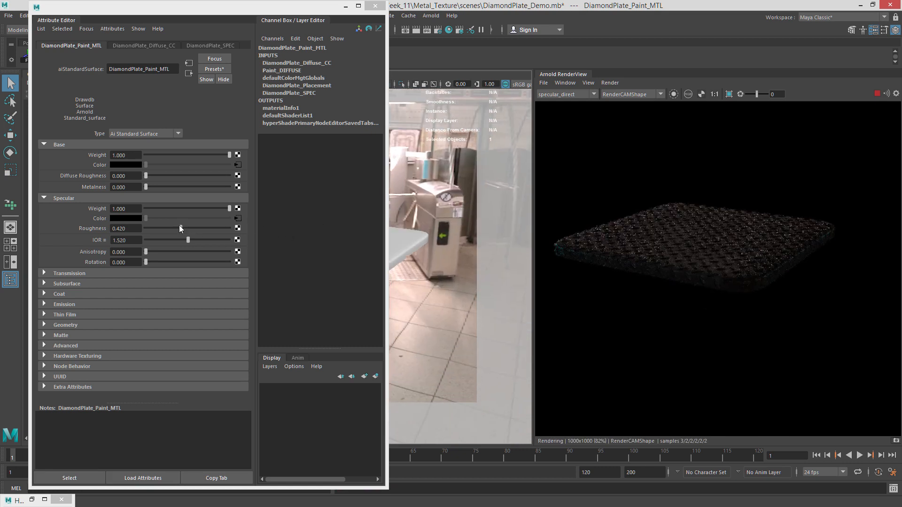
pyautogui.click(178, 227)
pyautogui.moveTo(179, 226); pyautogui.dragTo(185, 228)
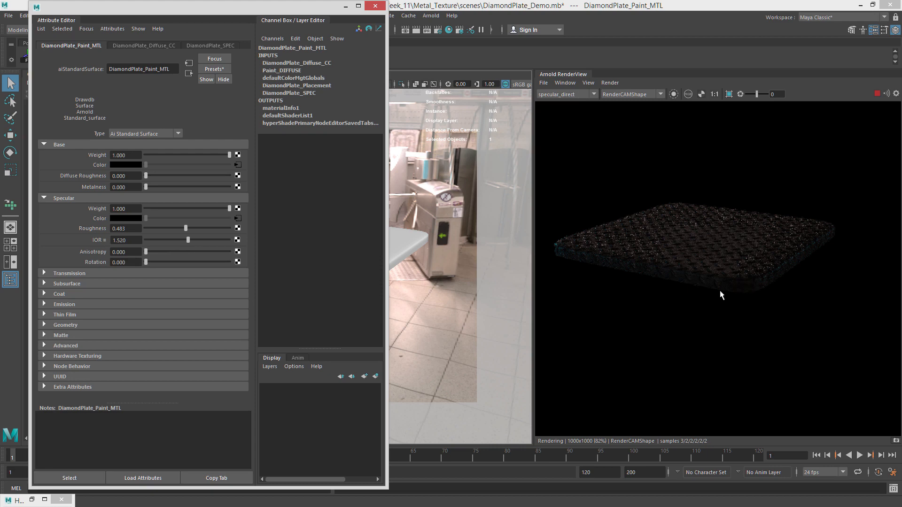
# Switch the render view back to Beauty and set Specular Roughness to 0.415.
pyautogui.click(566, 95)
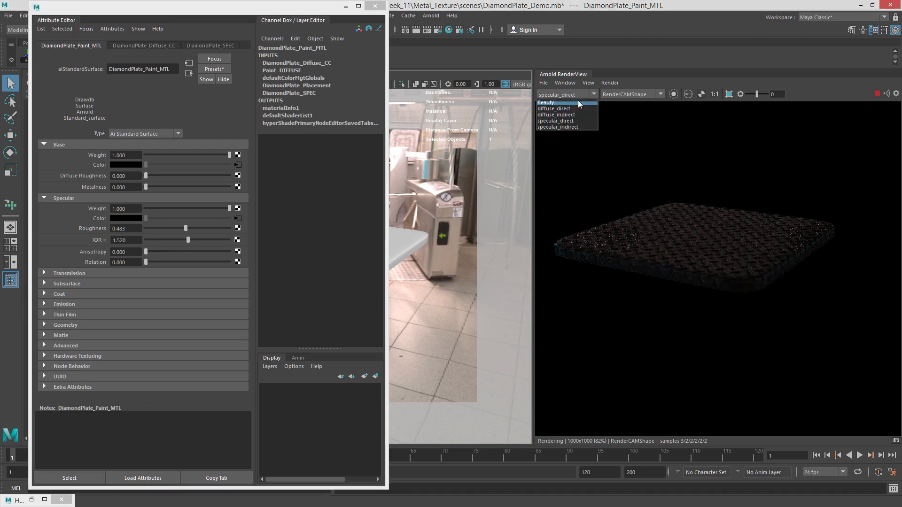
pyautogui.click(578, 100)
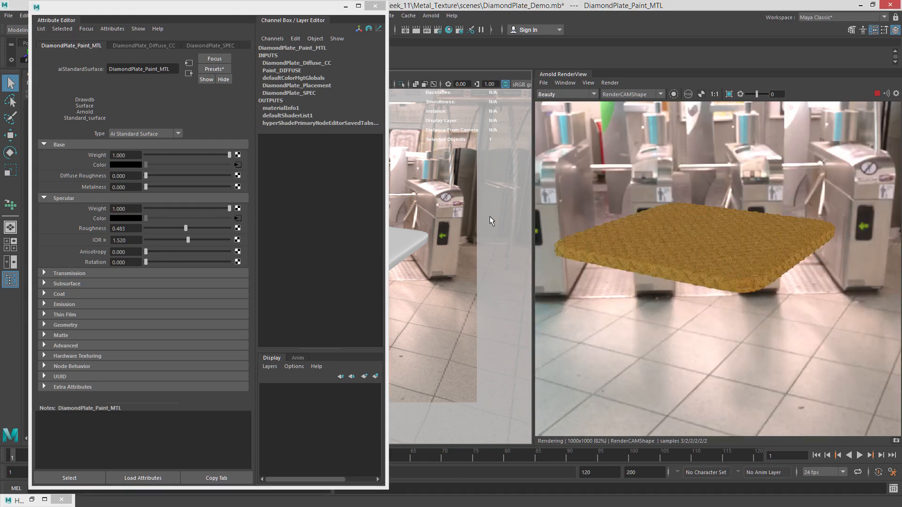
pyautogui.keyDown('alt'); pyautogui.moveTo(491, 220); pyautogui.dragTo(456, 228); pyautogui.keyUp('alt')
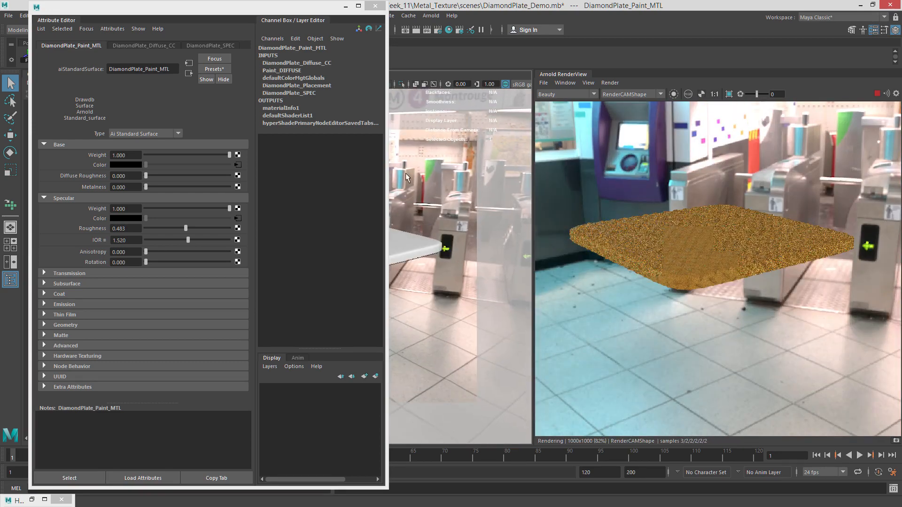
pyautogui.moveTo(186, 229); pyautogui.dragTo(144, 229)
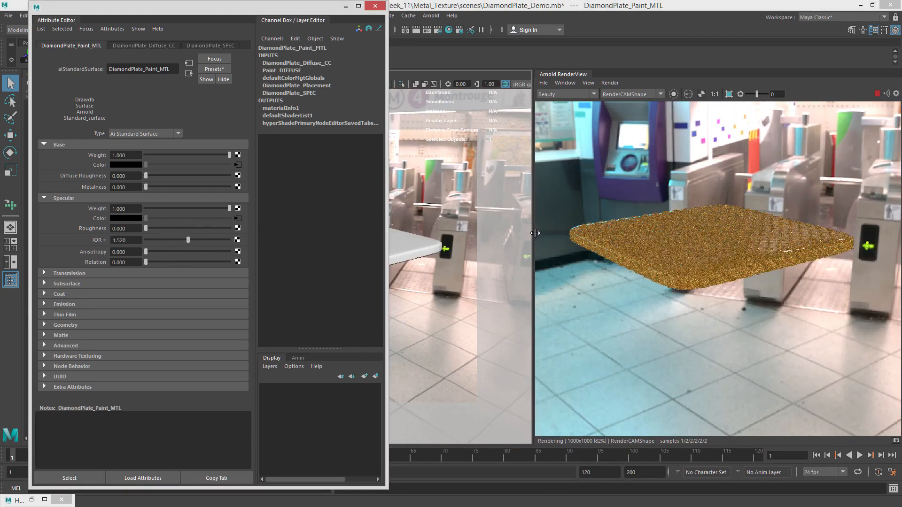
pyautogui.moveTo(492, 228)
pyautogui.keyDown('alt'); pyautogui.mouseDown()
pyautogui.moveTo(524, 221)
pyautogui.moveTo(504, 227)
pyautogui.mouseUp(); pyautogui.keyUp('alt')
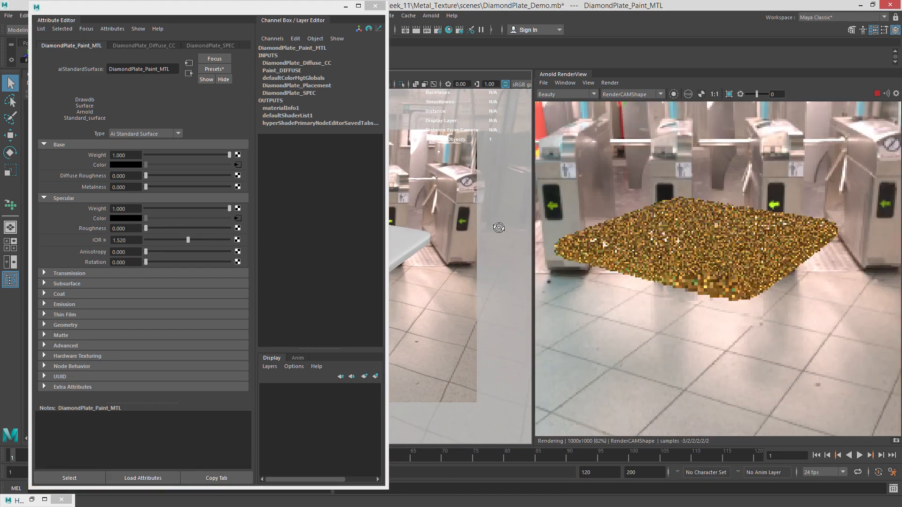
pyautogui.moveTo(164, 229); pyautogui.dragTo(180, 229)
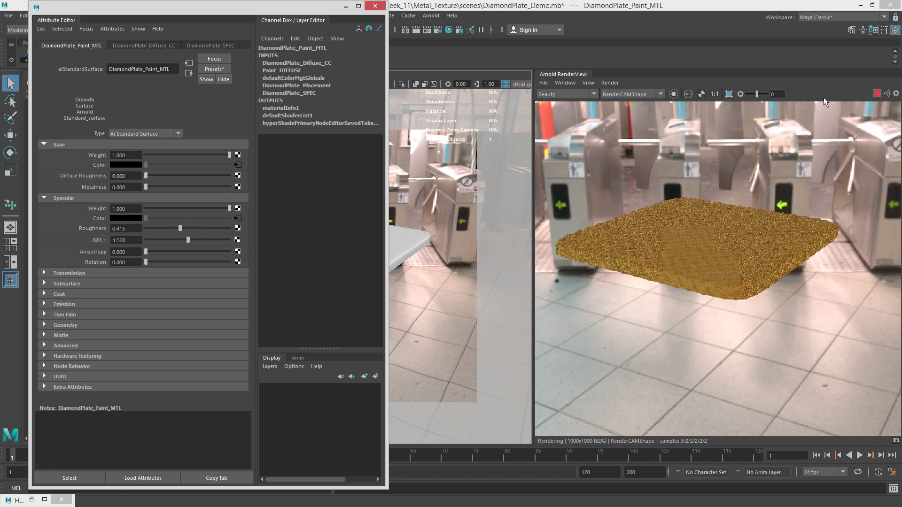
# Render a crop region over the plate's top surface, inspect it closely, and stop the IPR.
pyautogui.click(729, 94)
pyautogui.moveTo(624, 196); pyautogui.dragTo(710, 233)
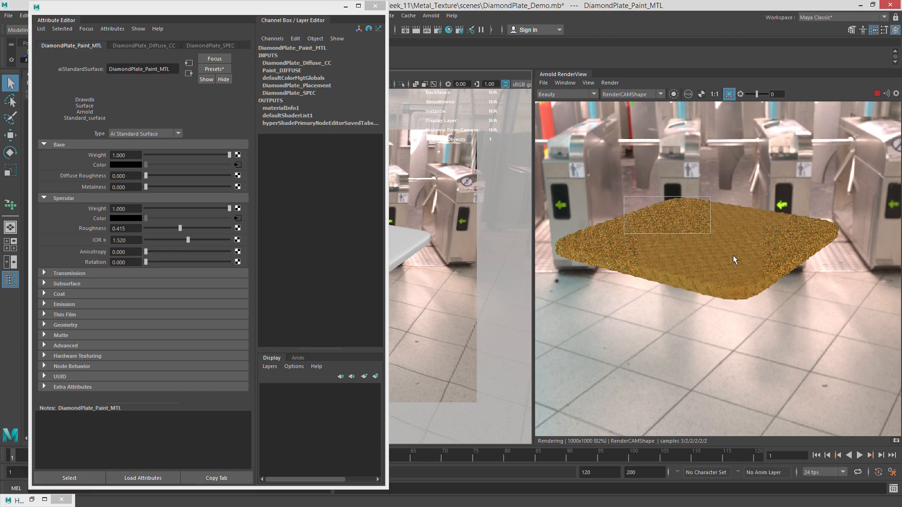
pyautogui.scroll(2, 700, 216)
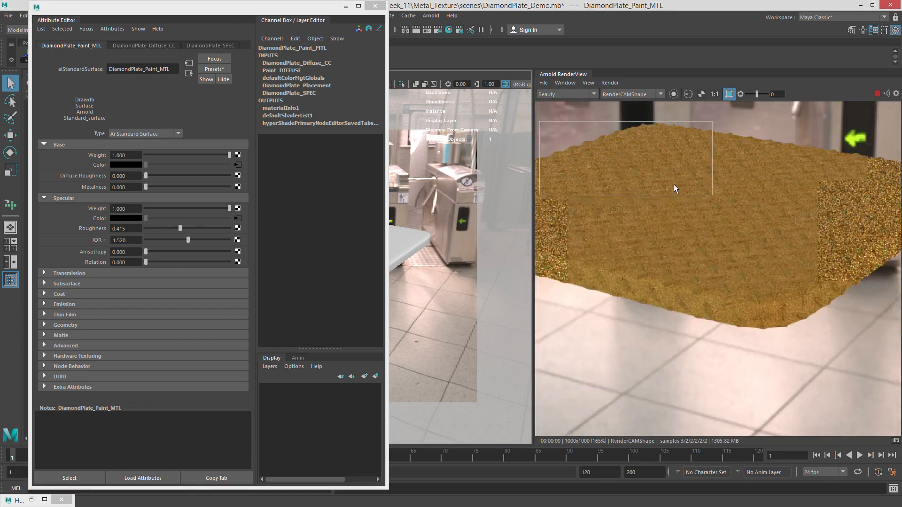
pyautogui.scroll(-4, 674, 184)
pyautogui.click(876, 94)
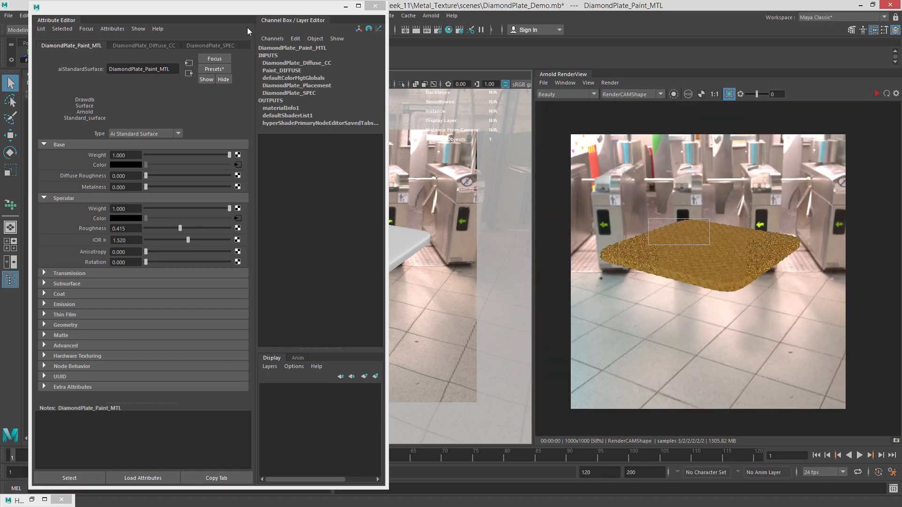
# Open the Hypershade and add a new graph tab named DiamondPlate_Bare.
pyautogui.moveTo(234, 12); pyautogui.dragTo(901, 66)
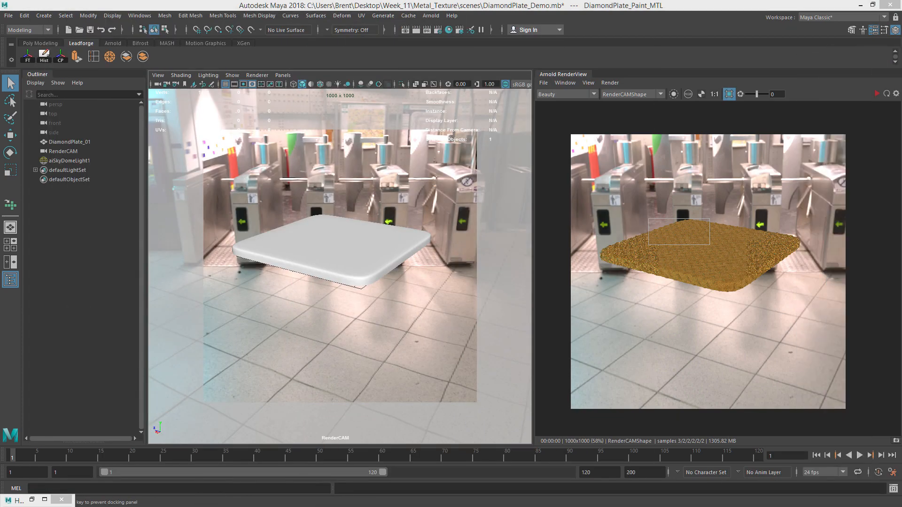
pyautogui.click(32, 500)
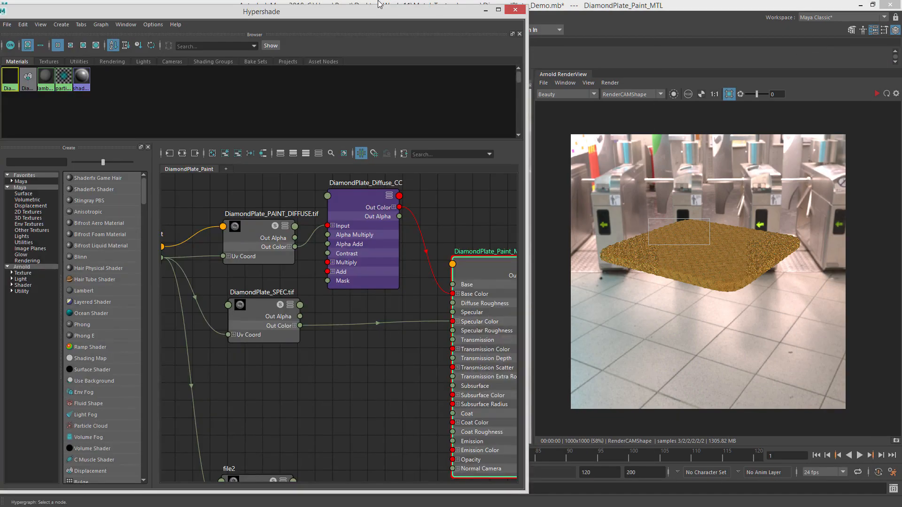
pyautogui.moveTo(377, 19); pyautogui.dragTo(630, 18)
pyautogui.scroll(-4, 636, 297)
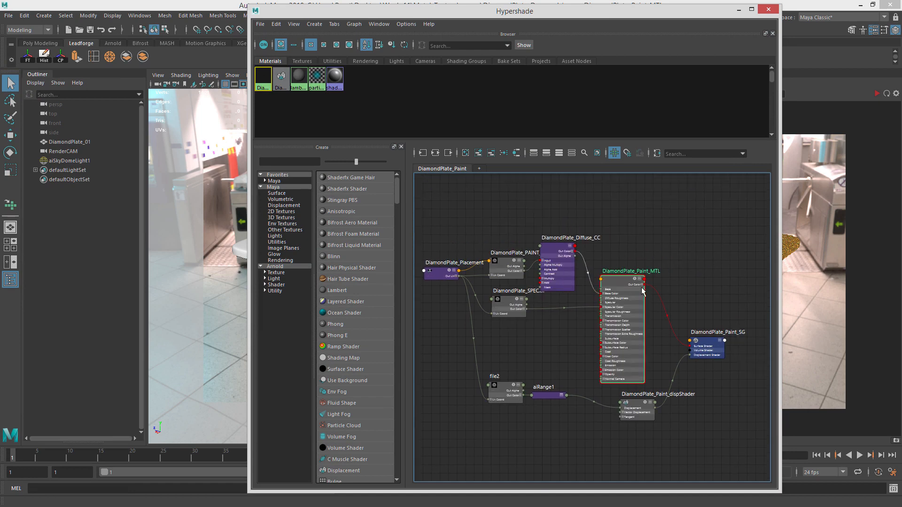
pyautogui.moveTo(620, 281); pyautogui.dragTo(634, 273)
pyautogui.keyDown('alt'); pyautogui.moveTo(566, 257); pyautogui.dragTo(584, 256, button='middle'); pyautogui.keyUp('alt')
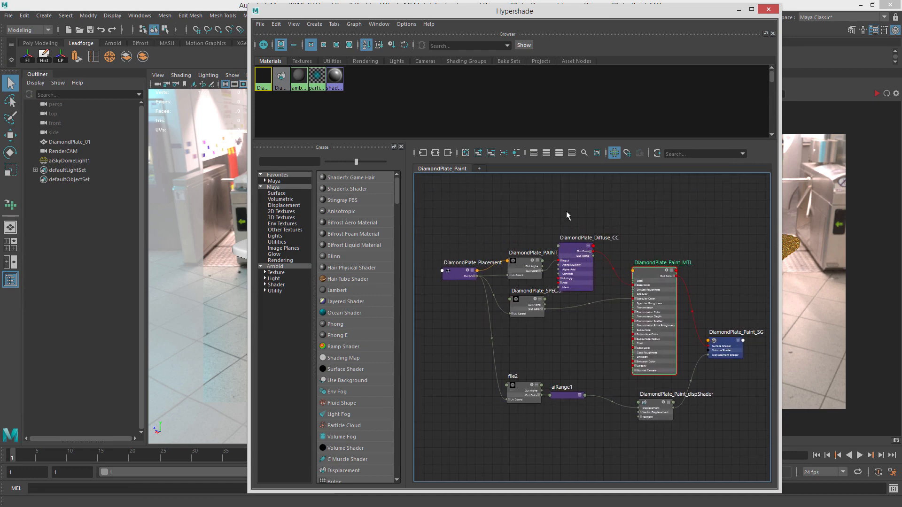
pyautogui.click(569, 201)
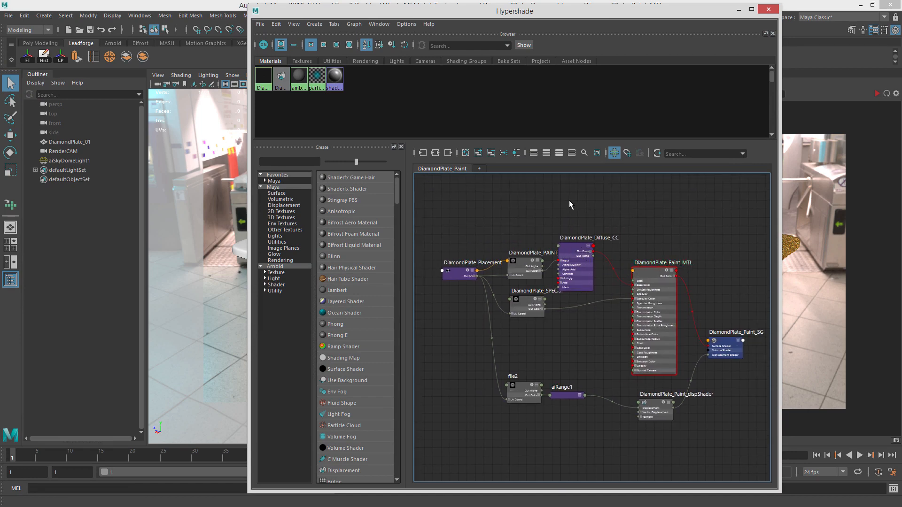
pyautogui.click(480, 168)
pyautogui.doubleClick(497, 169)
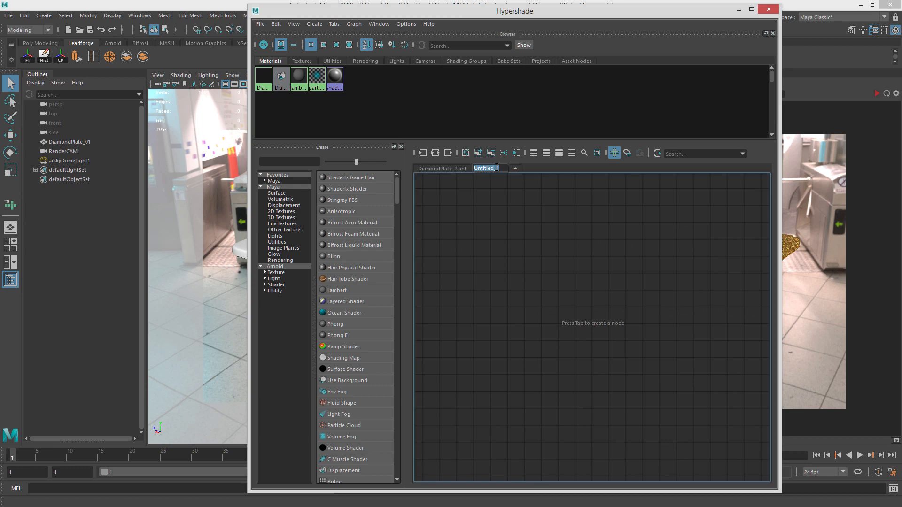
pyautogui.write('Di')
pyautogui.write('amondPlate_Bare')
pyautogui.press('Return')
# Create an aiStandardSurface material node in the new tab.
pyautogui.press('Tab')
pyautogui.write('aiStan')
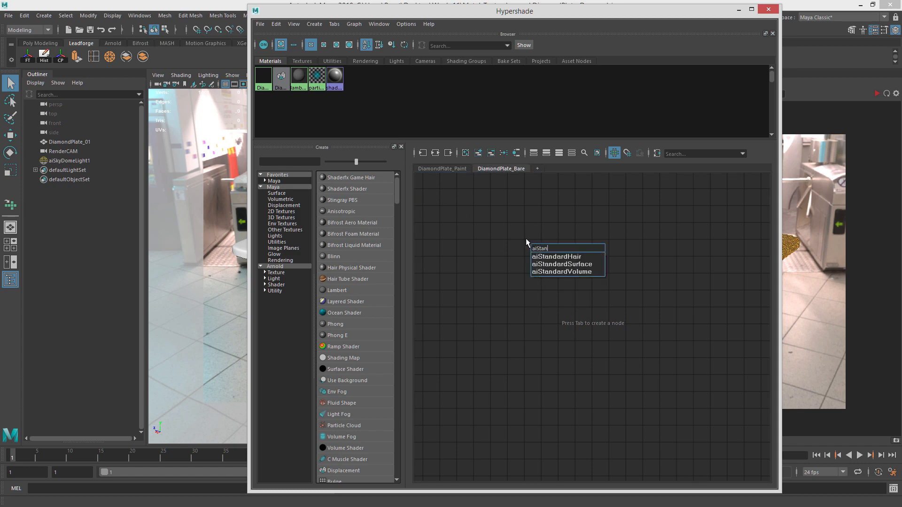
pyautogui.press('Down')
pyautogui.press('Down')
pyautogui.press('Return')
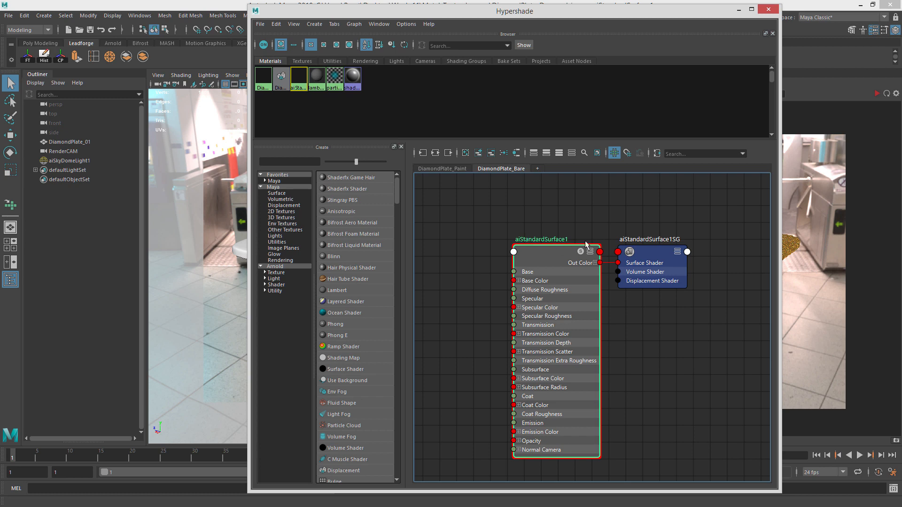
# Rename the new material DiamondPlate_Bare_MTL.
pyautogui.hotkey('ctrl', 'a')
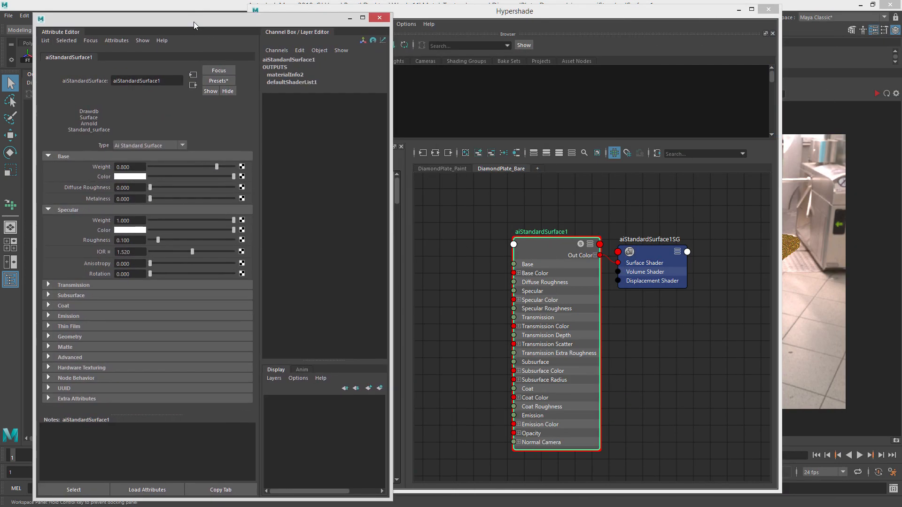
pyautogui.moveTo(193, 22); pyautogui.dragTo(212, 18)
pyautogui.doubleClick(177, 78)
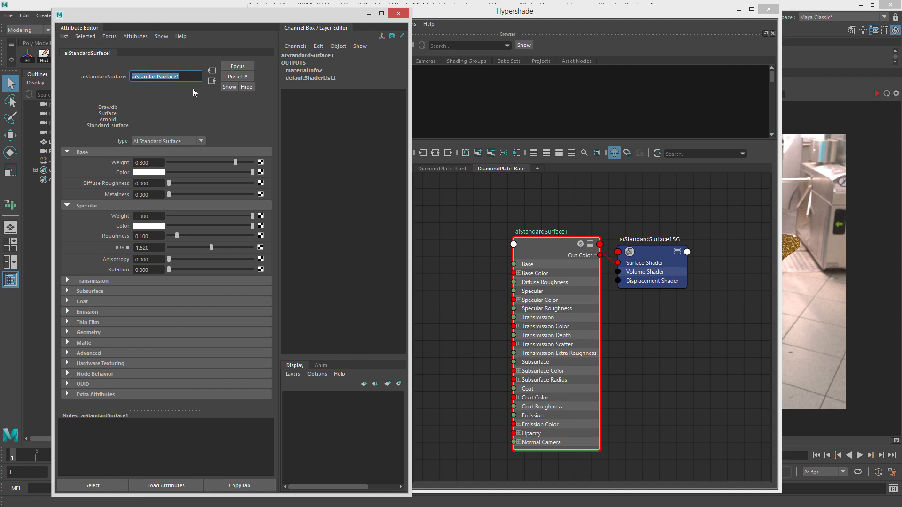
pyautogui.write('DiamondPlate_Bare_MTL')
pyautogui.press('Return')
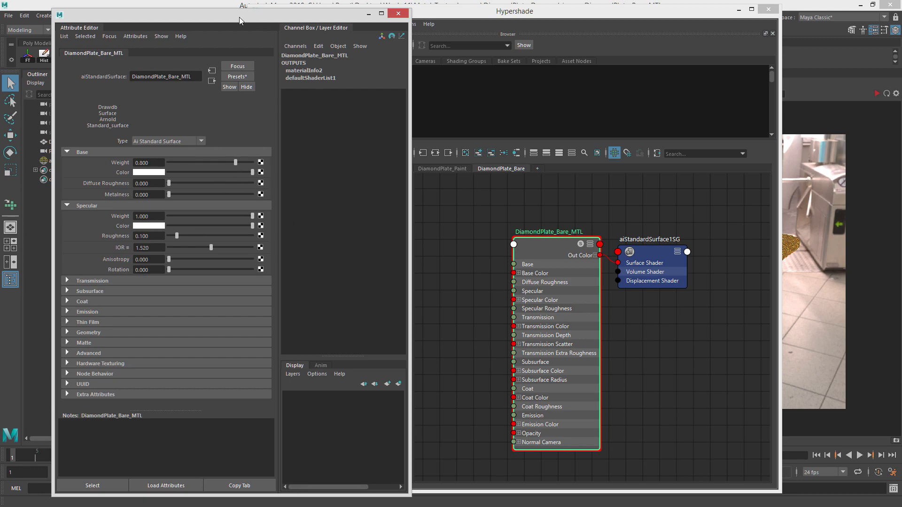
pyautogui.moveTo(239, 17); pyautogui.dragTo(901, 28)
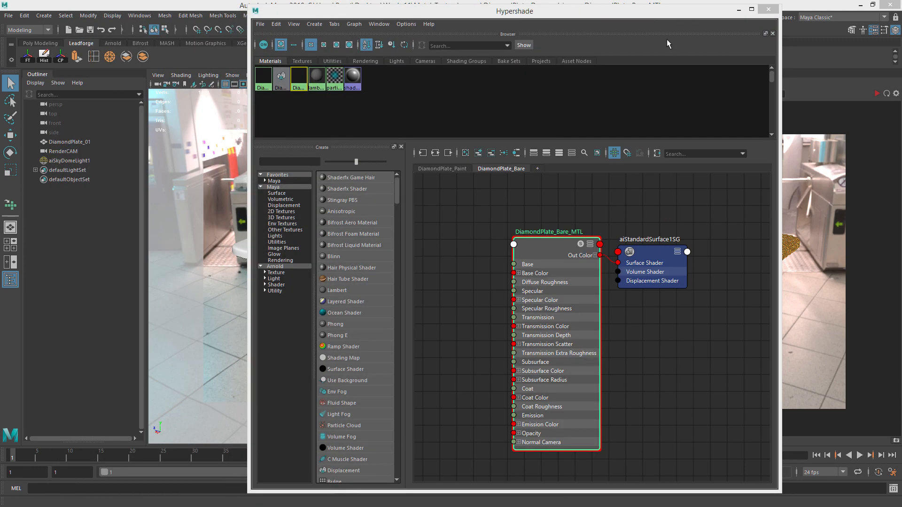
# Assign DiamondPlate_Bare_MTL to the selected DiamondPlate_01 mesh.
pyautogui.moveTo(577, 13); pyautogui.dragTo(679, 31)
pyautogui.click(321, 216)
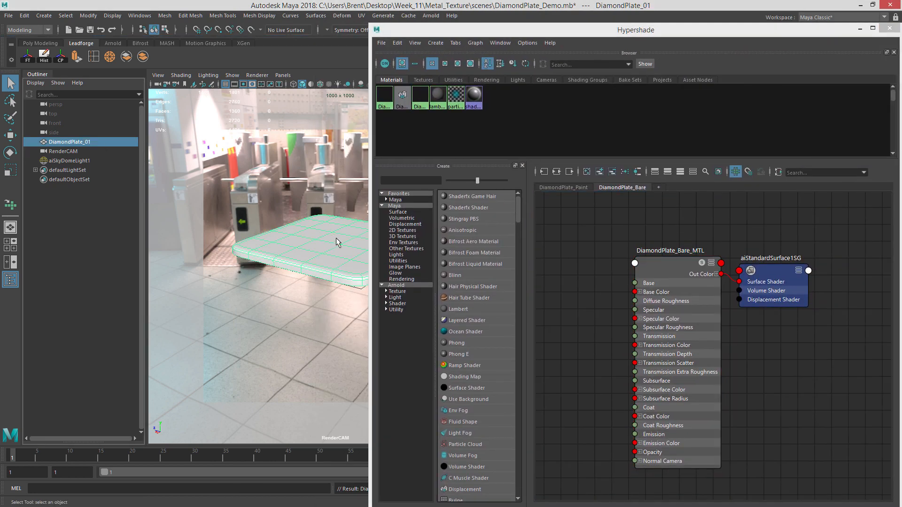
pyautogui.rightClick(671, 264)
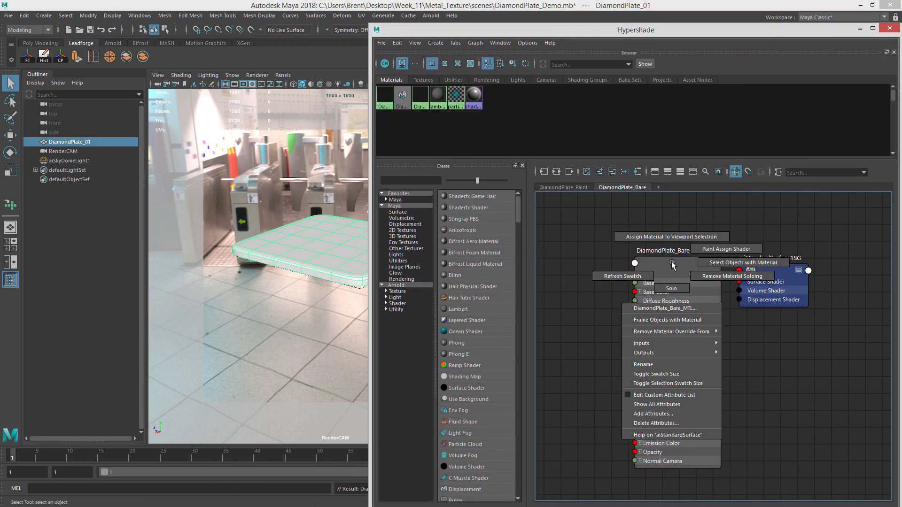
pyautogui.click(670, 237)
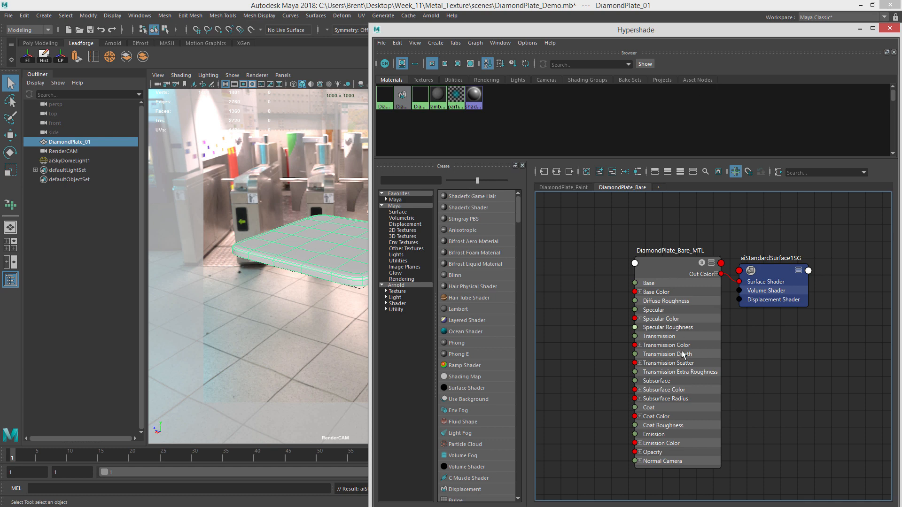
pyautogui.click(655, 266)
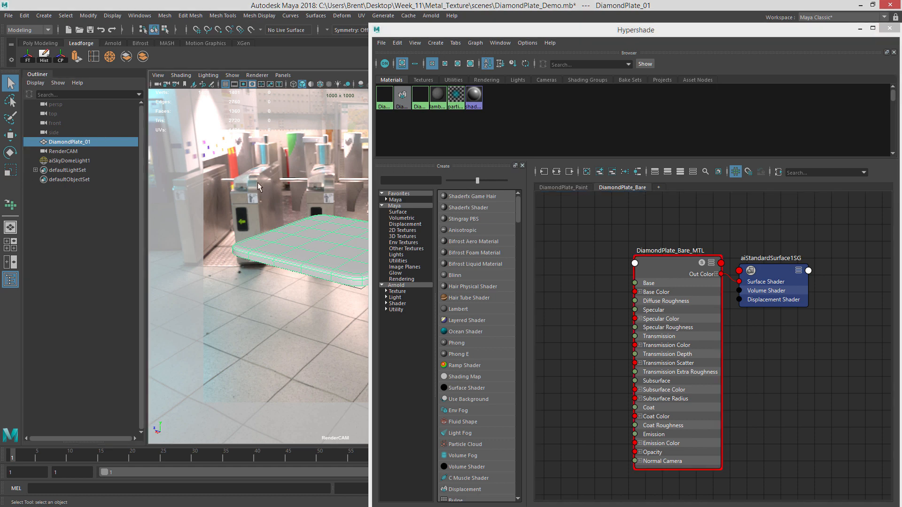
pyautogui.rightClick(650, 270)
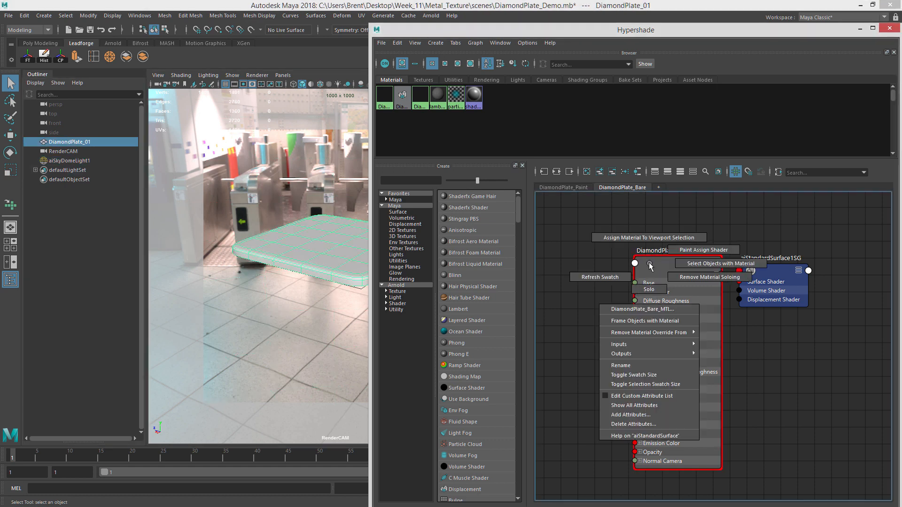
pyautogui.click(657, 236)
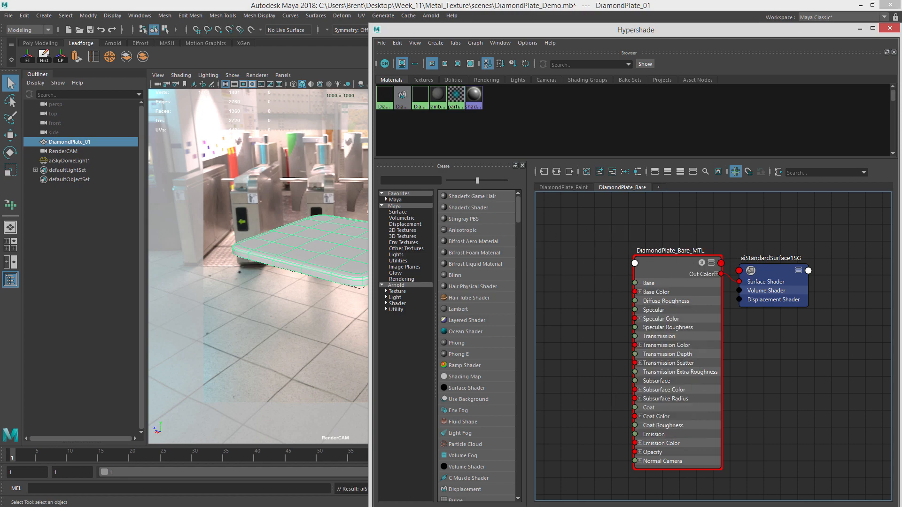
# Open the Attribute Editor to review the DiamondPlate_Bare_MTL attributes and arrange it beside the node graph.
pyautogui.hotkey('ctrl', 'a')
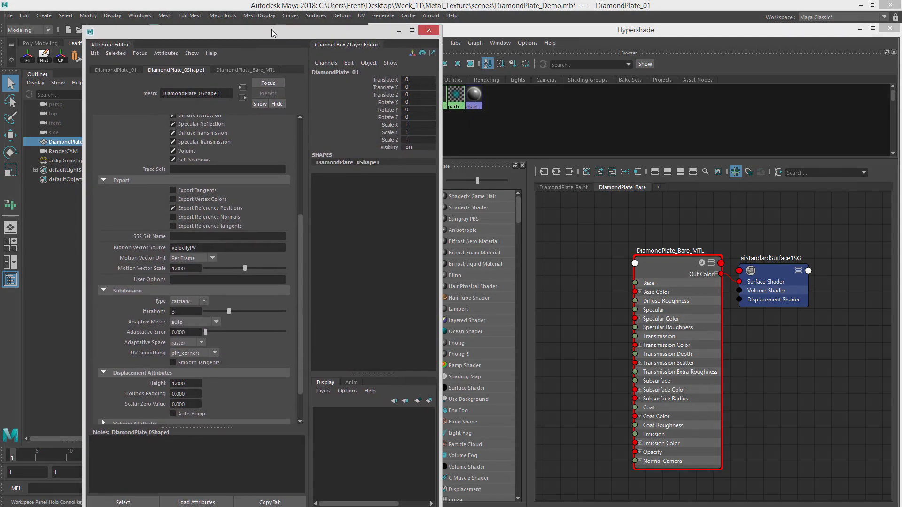
pyautogui.click(147, 64)
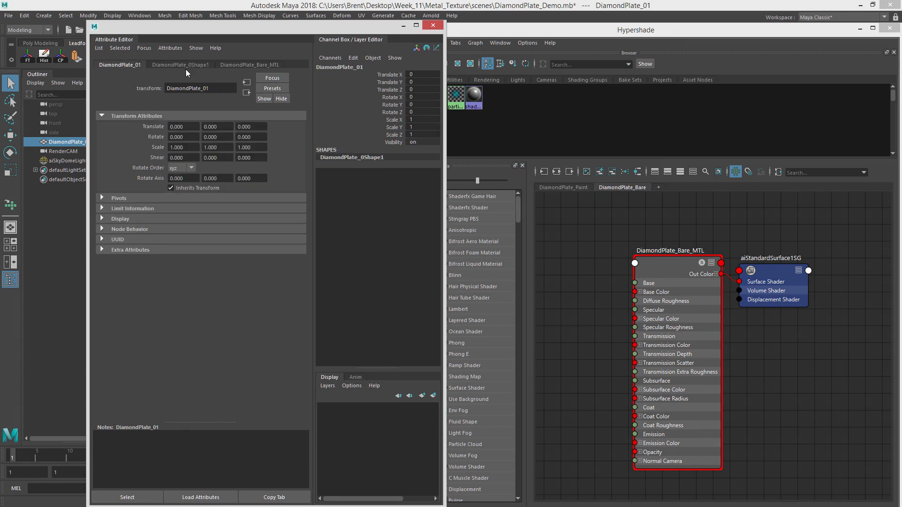
pyautogui.click(224, 65)
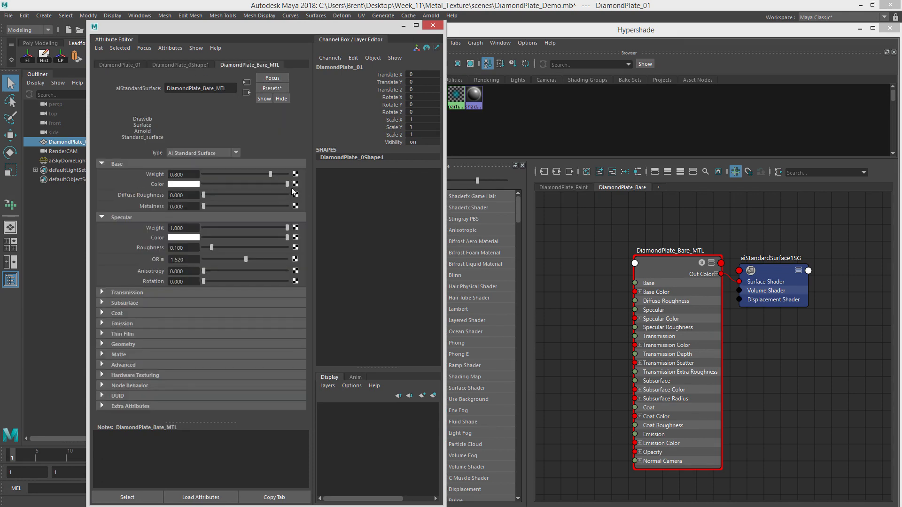
pyautogui.keyDown('alt'); pyautogui.moveTo(751, 301); pyautogui.dragTo(700, 291, button='right'); pyautogui.keyUp('alt')
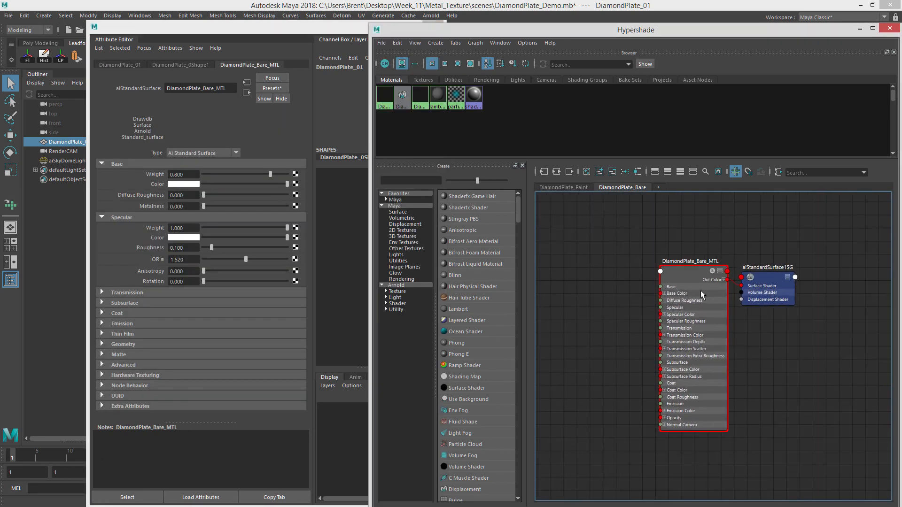
pyautogui.keyDown('alt'); pyautogui.moveTo(663, 276); pyautogui.dragTo(722, 279, button='middle'); pyautogui.keyUp('alt')
pyautogui.moveTo(298, 35); pyautogui.dragTo(217, 12)
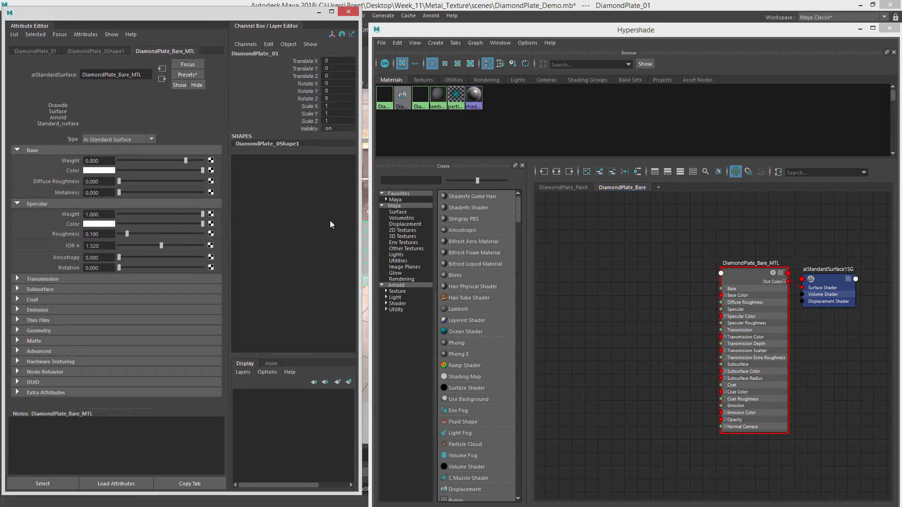
pyautogui.keyDown('alt'); pyautogui.moveTo(717, 267); pyautogui.dragTo(718, 248, button='middle'); pyautogui.keyUp('alt')
pyautogui.keyDown('alt'); pyautogui.moveTo(680, 260); pyautogui.dragTo(711, 253, button='right'); pyautogui.keyUp('alt')
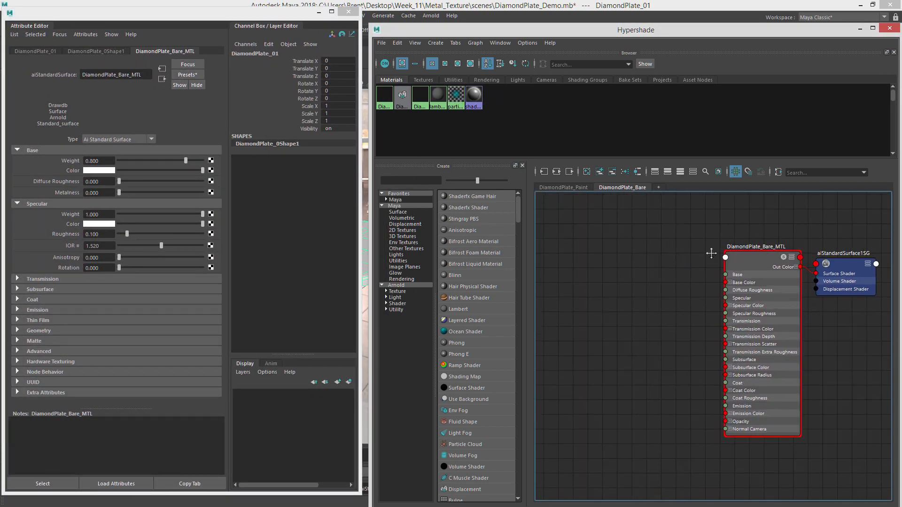
pyautogui.keyDown('alt'); pyautogui.moveTo(711, 253); pyautogui.dragTo(720, 245, button='middle'); pyautogui.keyUp('alt')
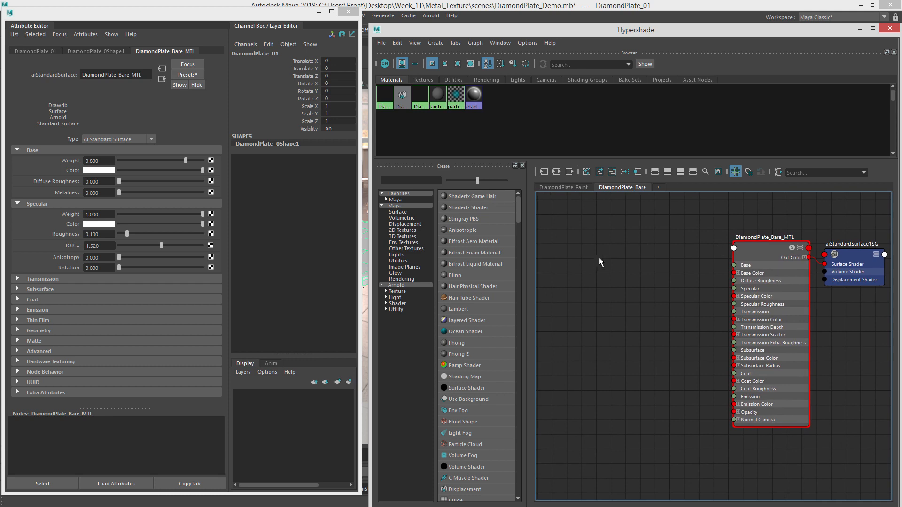
# Create a file texture node in the graph and delete its automatically added place2dTexture2 node.
pyautogui.press('Tab')
pyautogui.write('file')
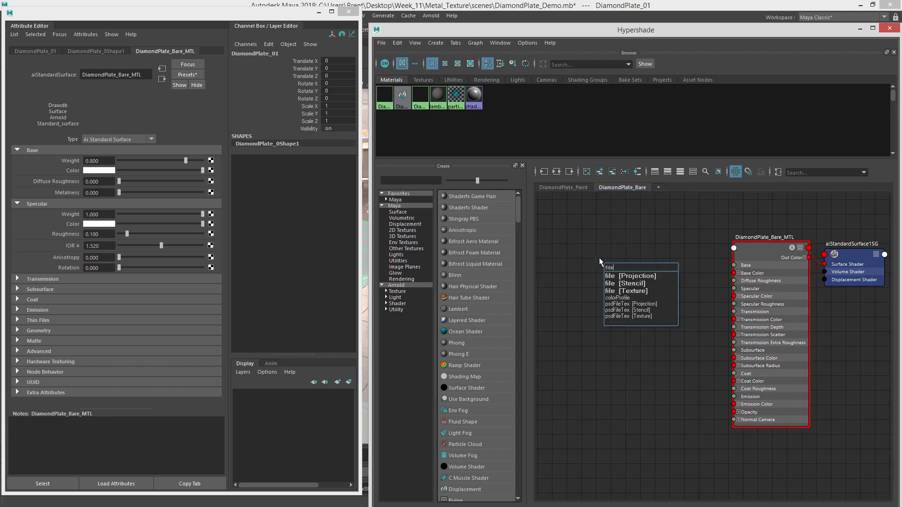
pyautogui.click(628, 291)
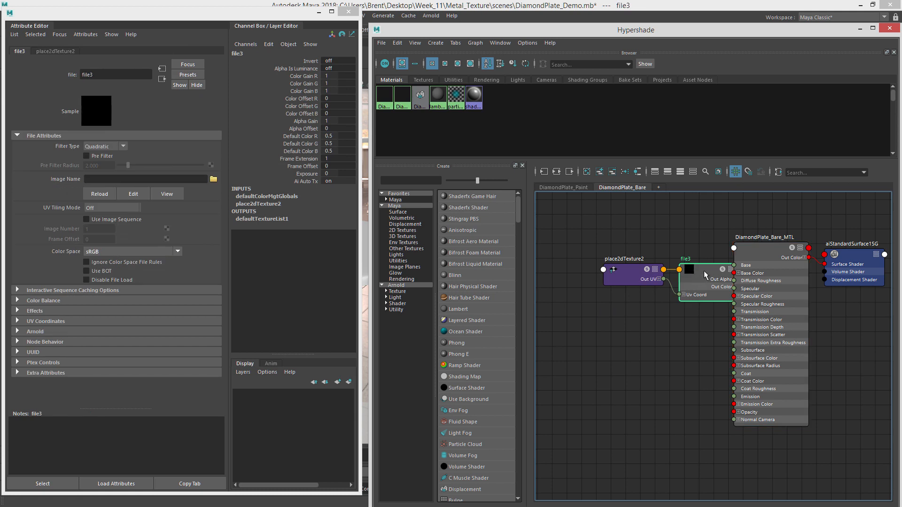
pyautogui.click(594, 258)
pyautogui.moveTo(704, 269); pyautogui.dragTo(669, 279)
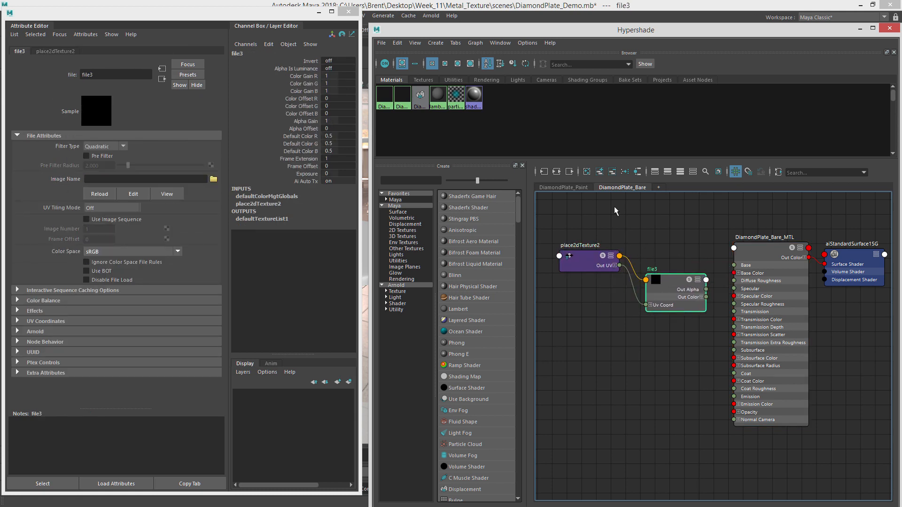
pyautogui.click(583, 261)
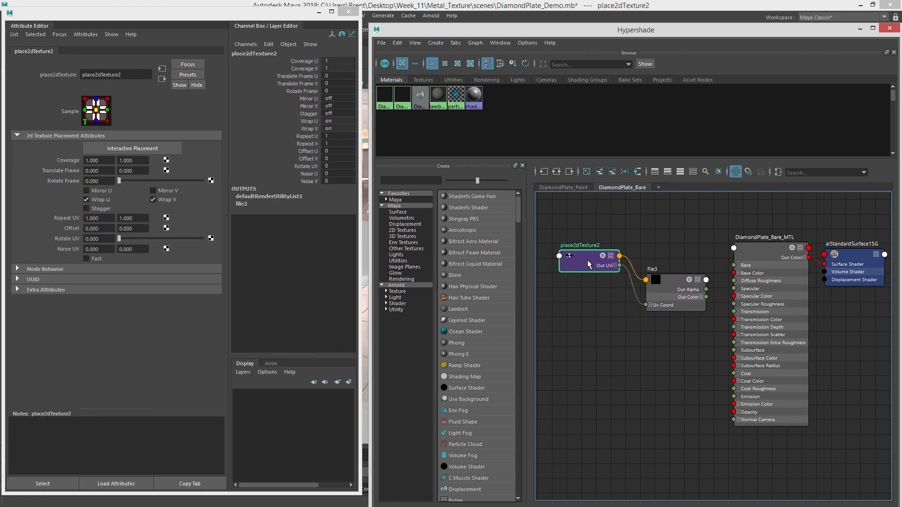
pyautogui.press('Delete')
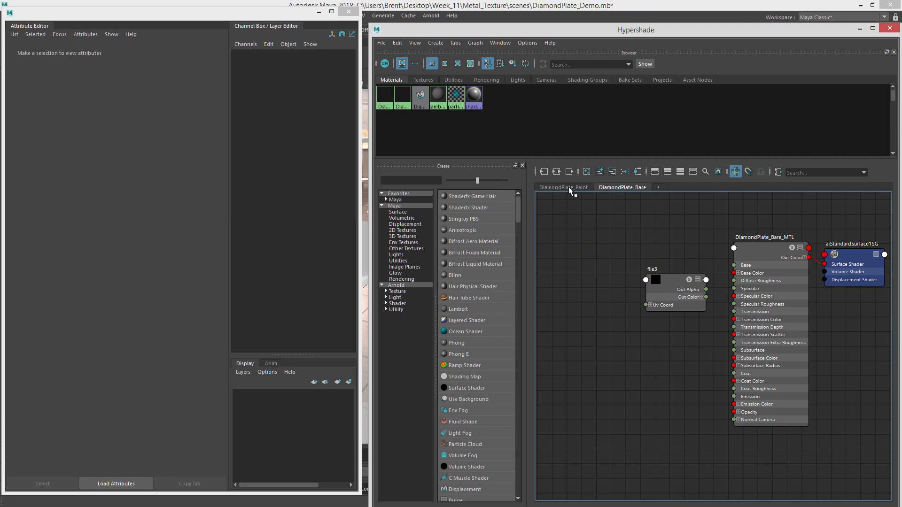
# Bring the existing DiamondPlate_Placement node from the DiamondPlate_Paint graph into the DiamondPlate_Bare graph.
pyautogui.click(568, 187)
pyautogui.click(582, 284)
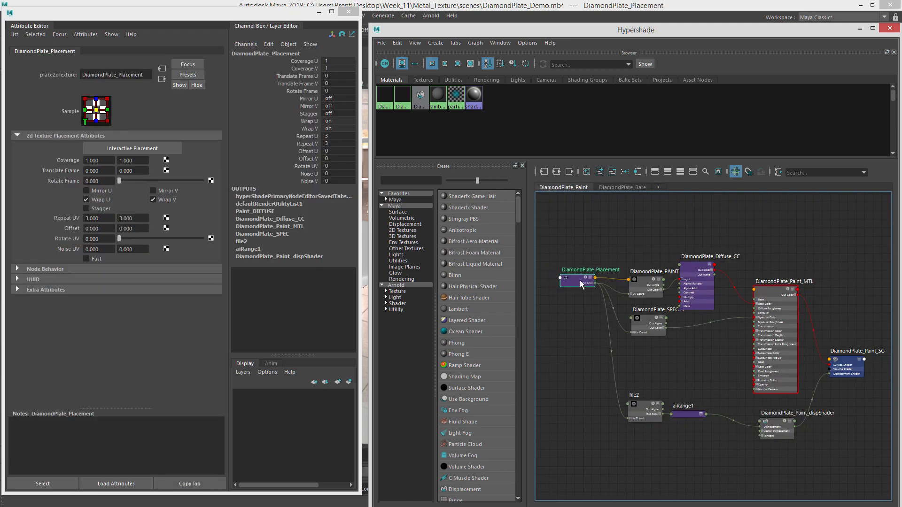
pyautogui.moveTo(582, 284); pyautogui.dragTo(570, 289)
pyautogui.click(612, 291)
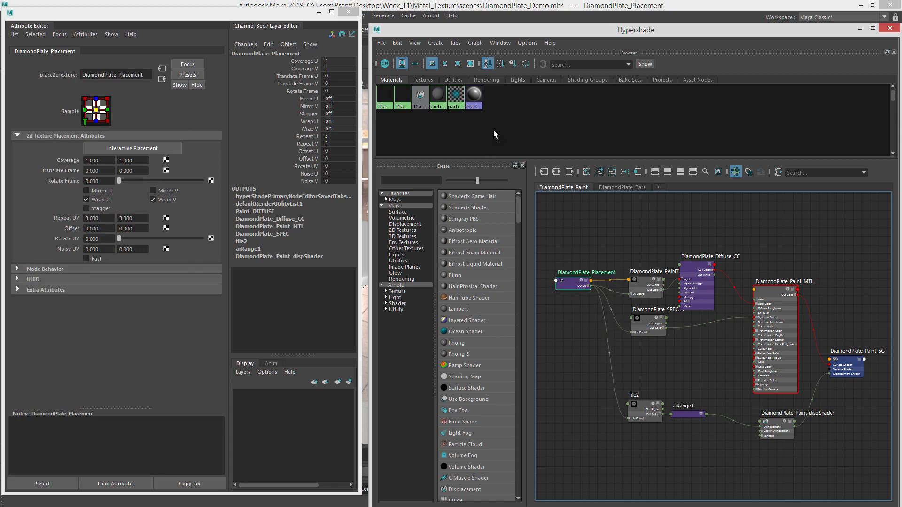
pyautogui.click(449, 80)
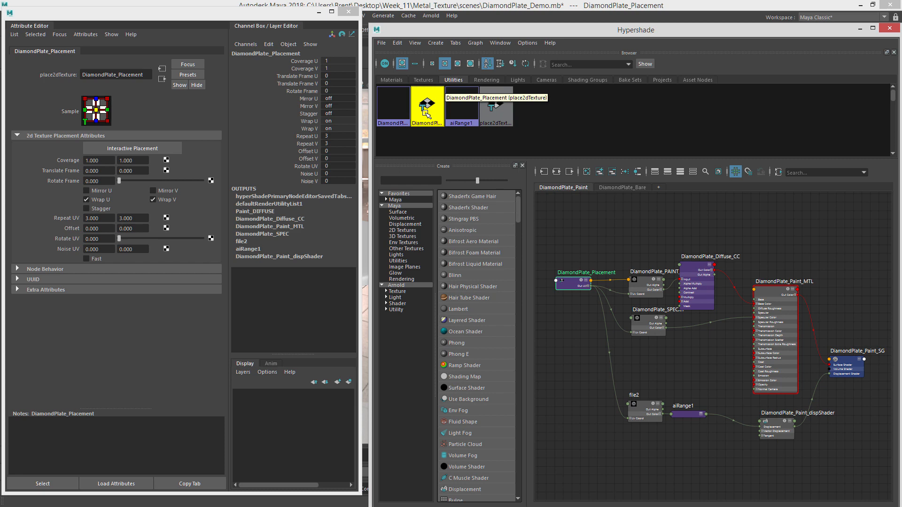
pyautogui.click(397, 79)
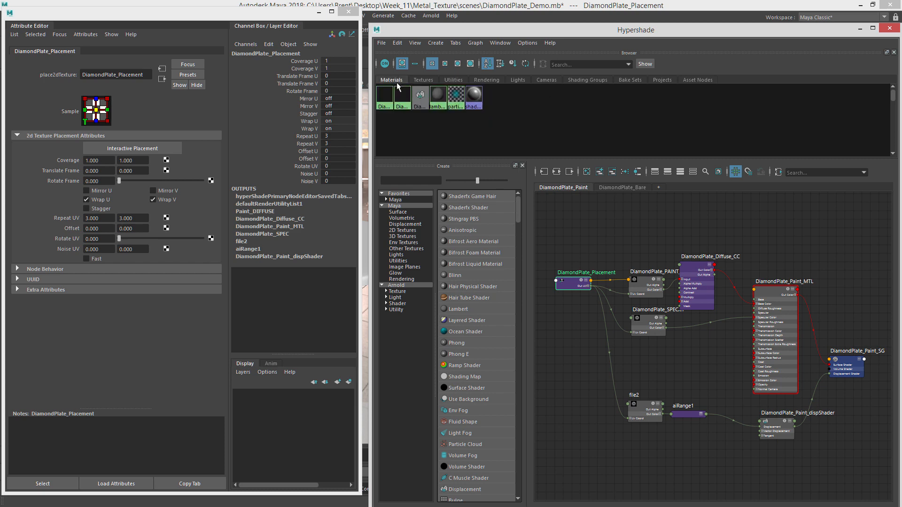
pyautogui.click(611, 243)
pyautogui.moveTo(570, 280)
pyautogui.mouseDown()
pyautogui.moveTo(572, 267)
pyautogui.moveTo(571, 277)
pyautogui.mouseUp()
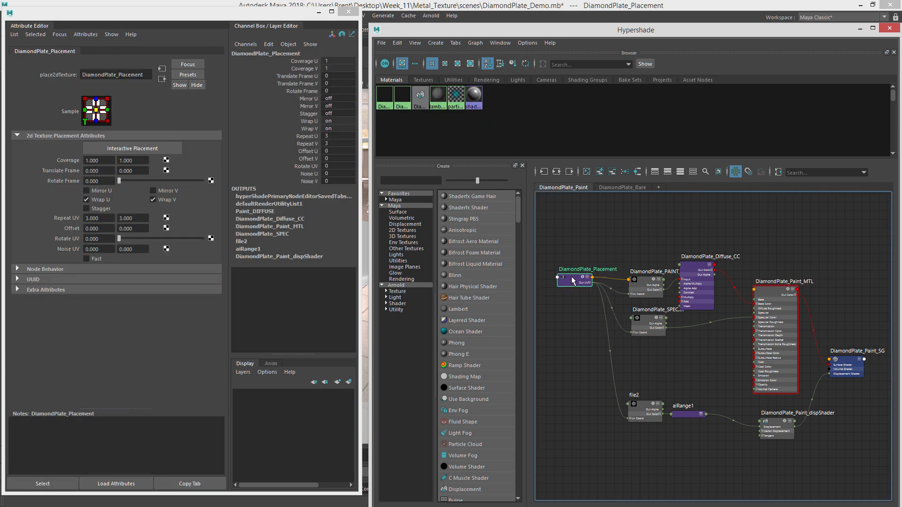
pyautogui.click(607, 187)
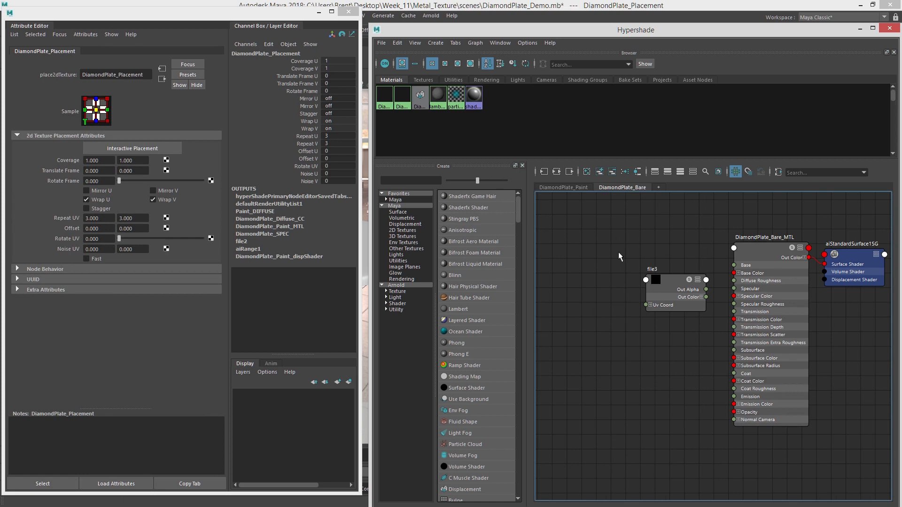
pyautogui.click(599, 172)
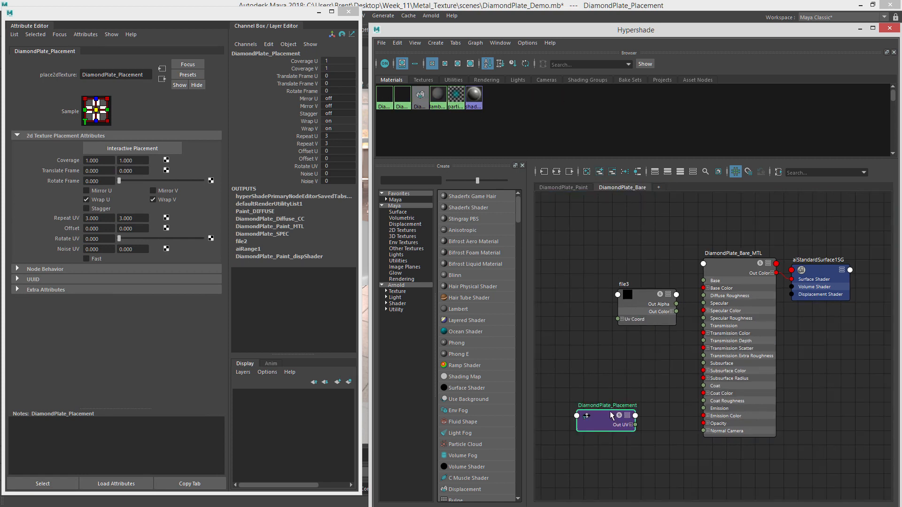
pyautogui.moveTo(609, 411); pyautogui.dragTo(620, 279)
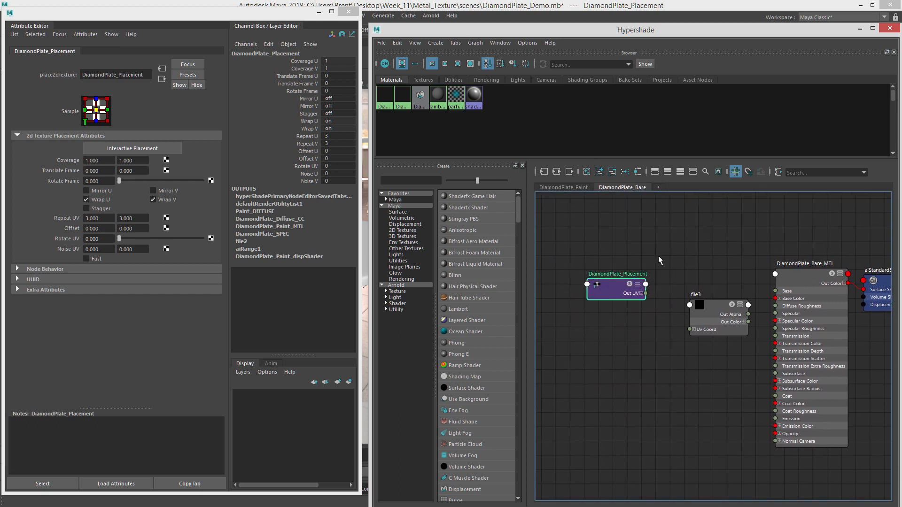
pyautogui.click(658, 257)
# Connect DiamondPlate_Placement's UV output to the UV Coord input of file3.
pyautogui.click(453, 80)
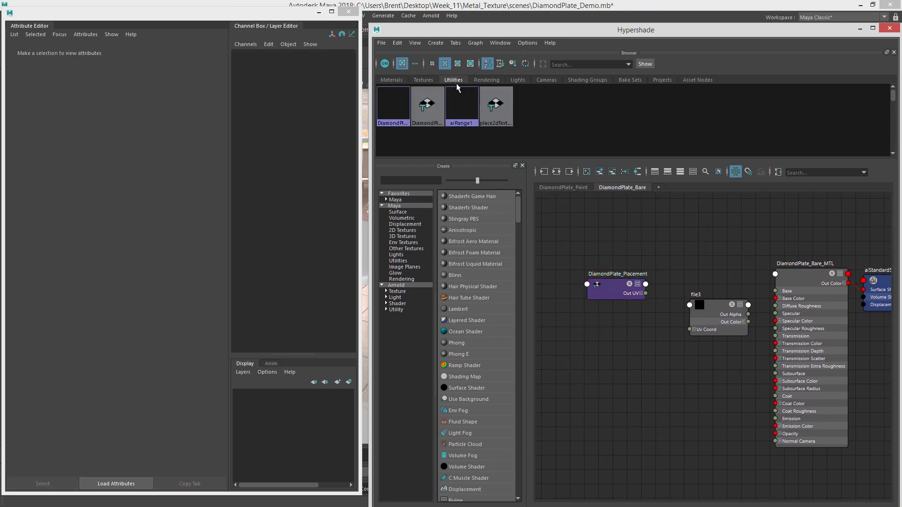
pyautogui.moveTo(646, 293); pyautogui.dragTo(654, 302)
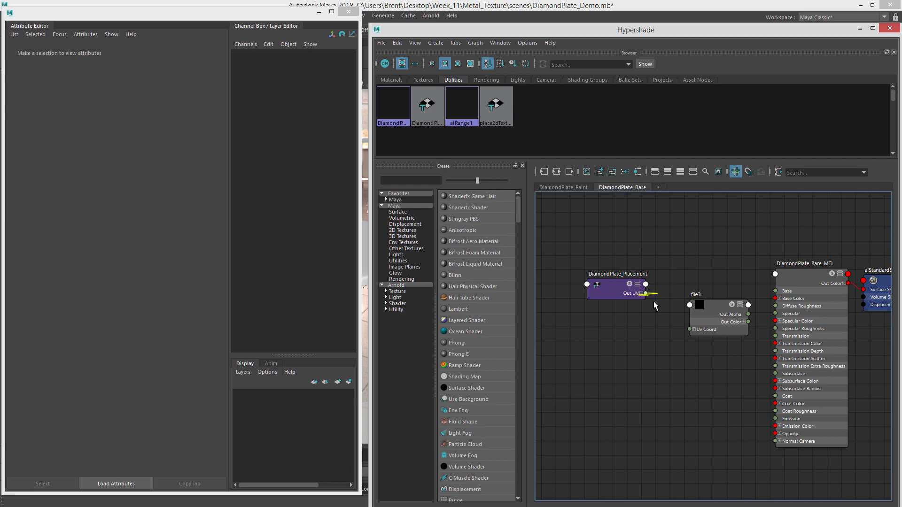
pyautogui.moveTo(686, 330); pyautogui.dragTo(689, 329)
pyautogui.click(715, 314)
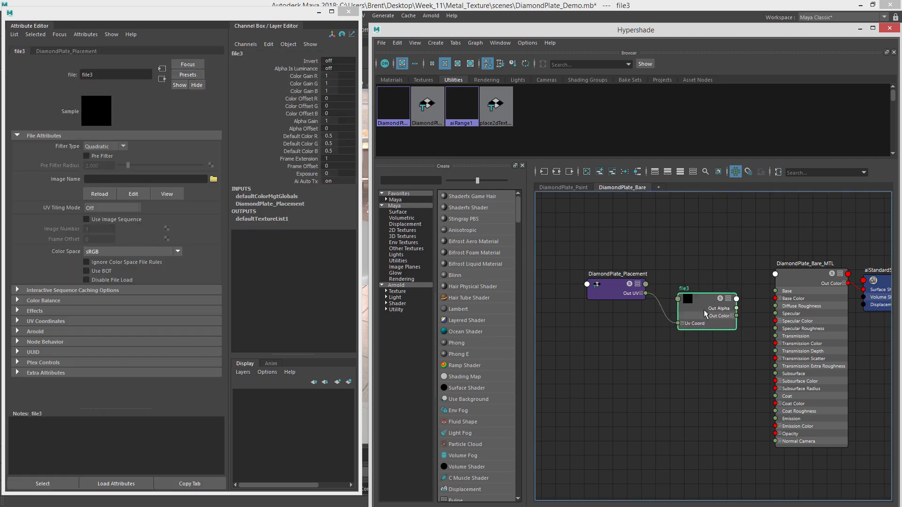
# Load DiamondPlate_BARE_DIFFUSE.tif from the Diamond_Plate sourceimages folder as file3's image.
pyautogui.click(217, 181)
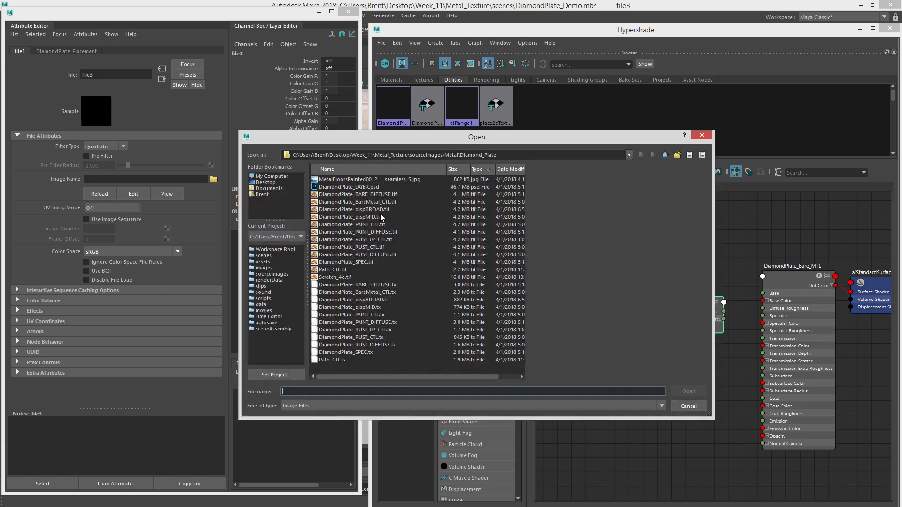
pyautogui.click(380, 215)
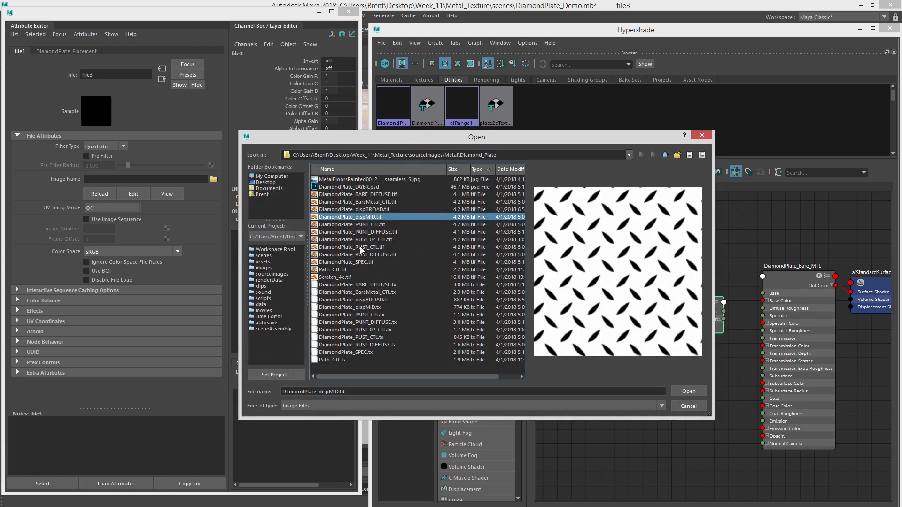
pyautogui.click(383, 225)
pyautogui.click(395, 233)
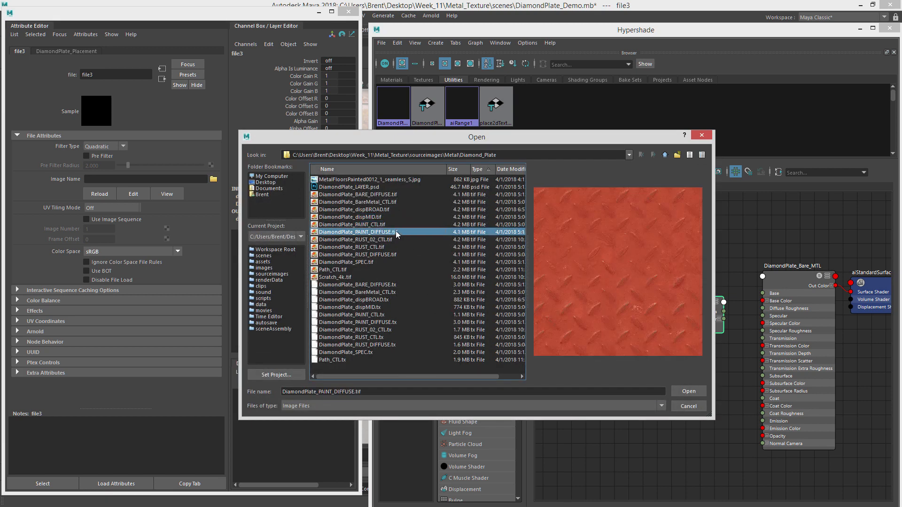
pyautogui.click(384, 240)
pyautogui.click(390, 247)
pyautogui.click(392, 262)
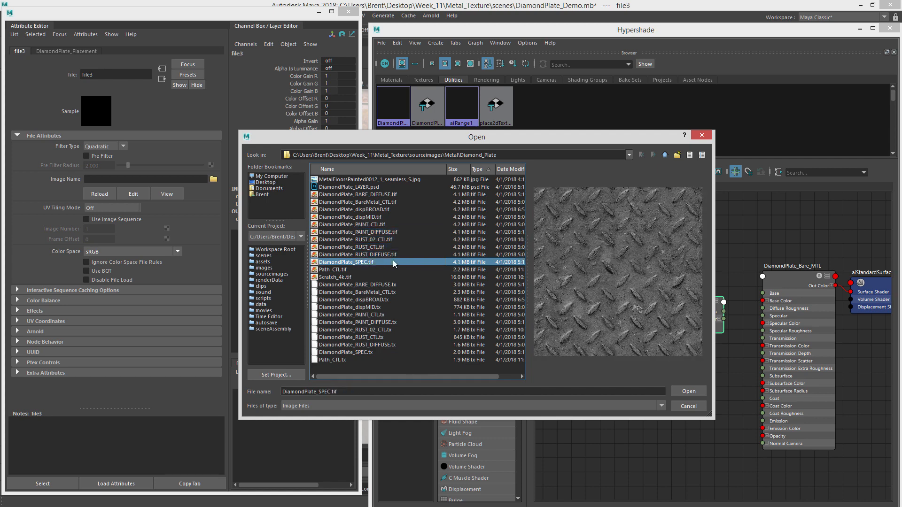
pyautogui.click(397, 194)
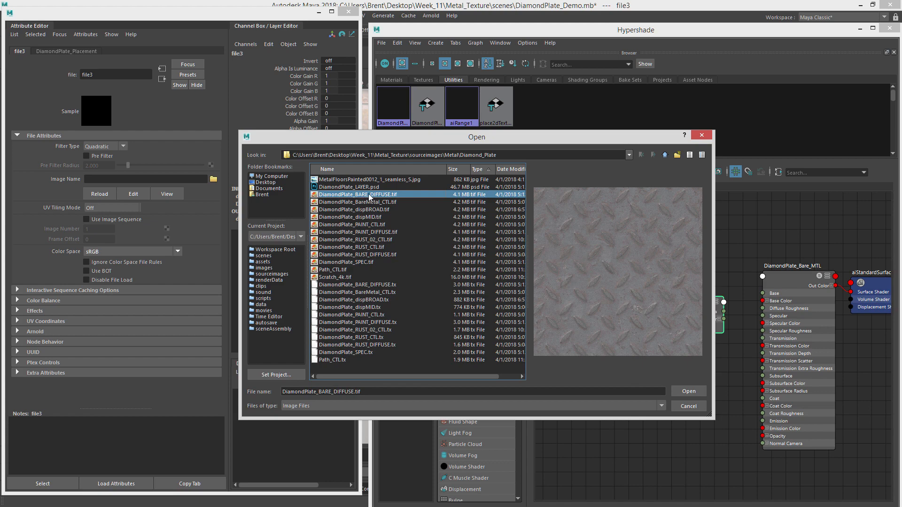
pyautogui.click(687, 391)
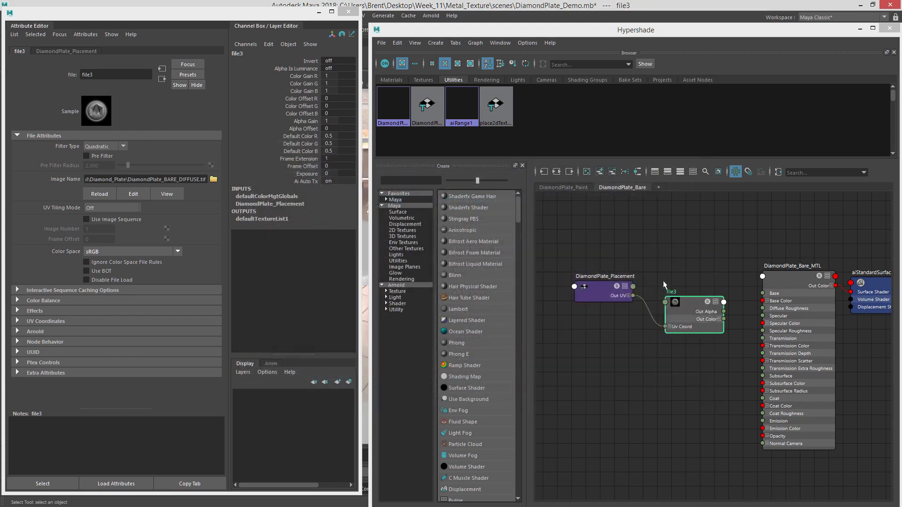
# Connect file3's Out Color to the Base Color of DiamondPlate_Bare_MTL.
pyautogui.moveTo(672, 280); pyautogui.dragTo(661, 277)
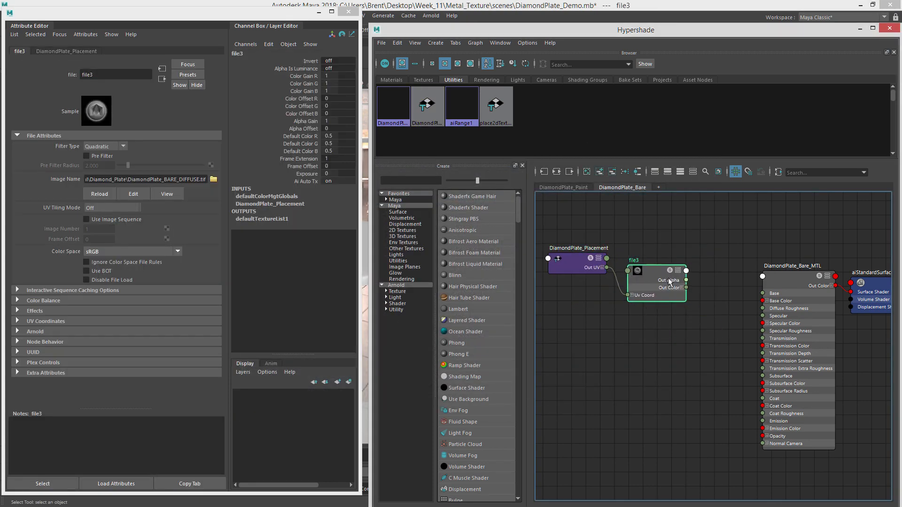
pyautogui.keyDown('alt'); pyautogui.moveTo(691, 286); pyautogui.dragTo(638, 286, button='middle'); pyautogui.keyUp('alt')
pyautogui.moveTo(633, 287); pyautogui.dragTo(715, 303)
pyautogui.keyDown('alt'); pyautogui.moveTo(655, 326); pyautogui.dragTo(726, 304, button='middle'); pyautogui.keyUp('alt')
pyautogui.click(682, 296)
pyautogui.moveTo(593, 241); pyautogui.dragTo(586, 236)
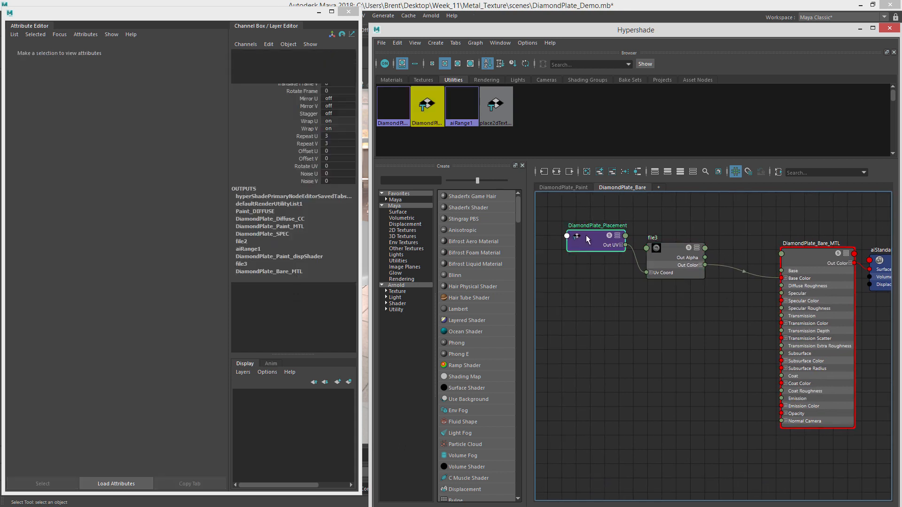
# Create another file texture node in the graph and delete its automatically added place2dTexture2 node.
pyautogui.click(664, 328)
pyautogui.press('Tab')
pyautogui.write('file')
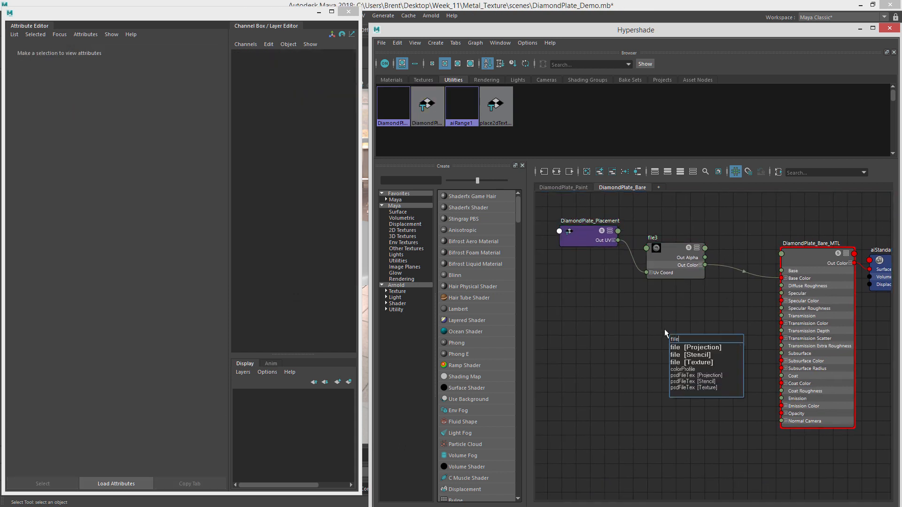
pyautogui.click(712, 362)
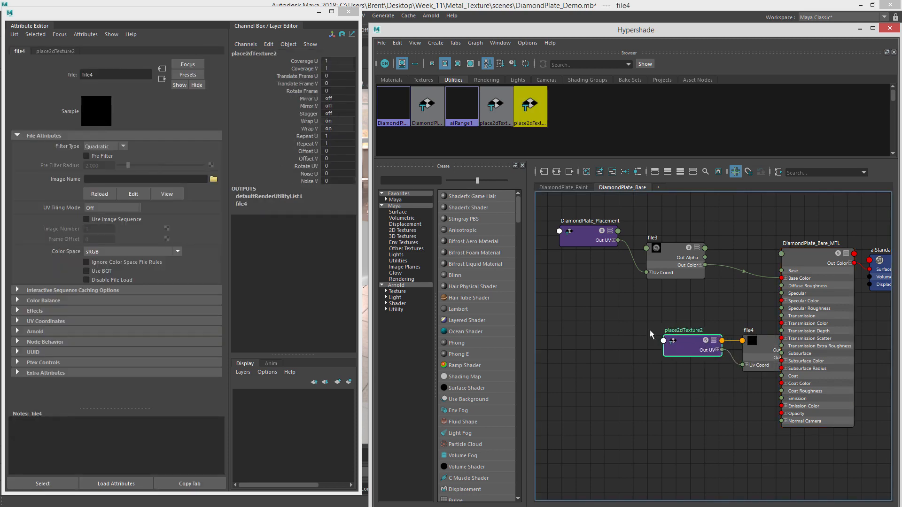
pyautogui.click(624, 313)
pyautogui.press('Delete')
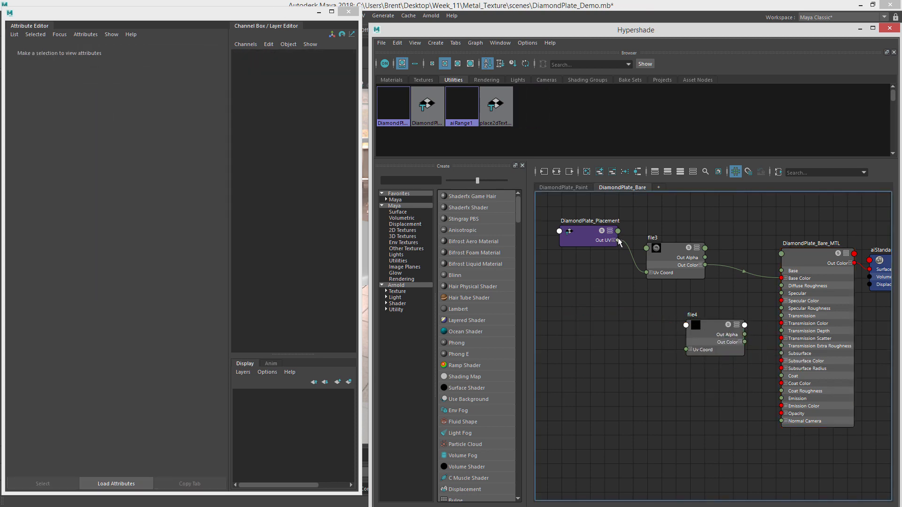
# Connect DiamondPlate_Placement's UV output to the new file node's UV Coord and load DiamondPlate_SPEC.tif as its image.
pyautogui.moveTo(618, 240); pyautogui.dragTo(663, 325)
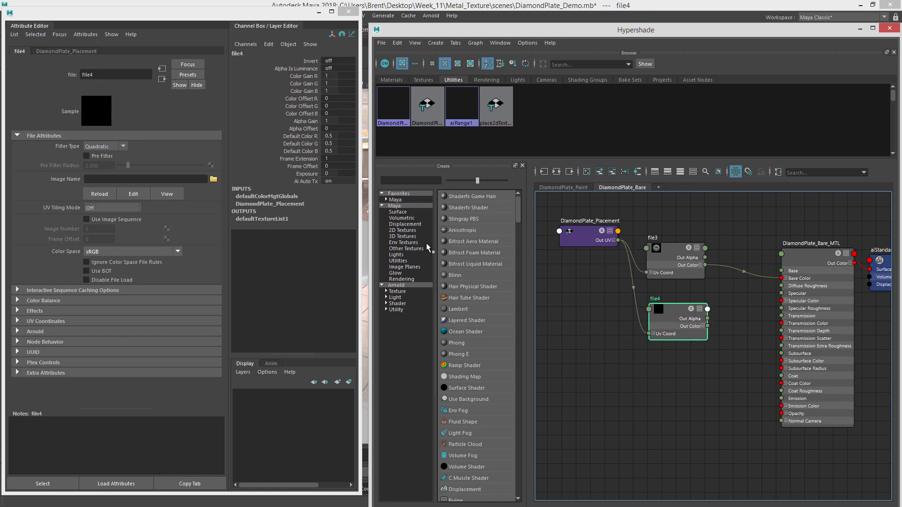
pyautogui.click(214, 179)
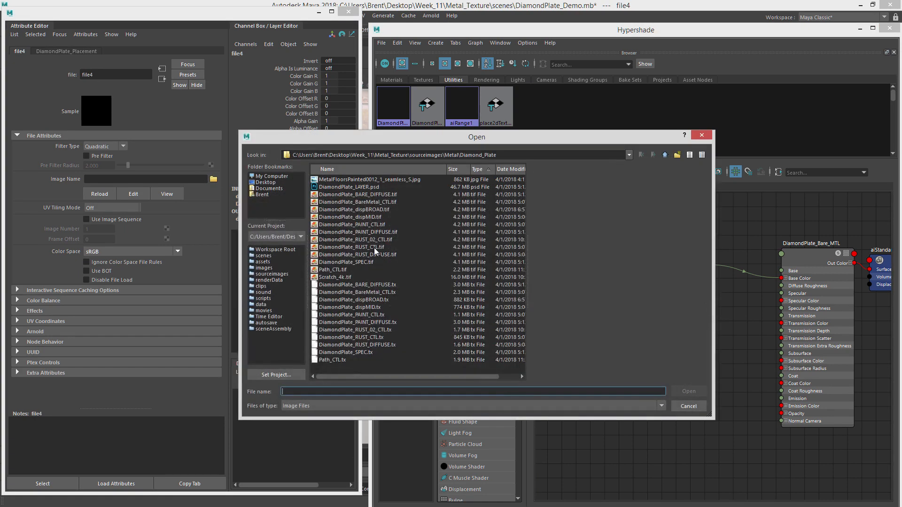
pyautogui.click(367, 263)
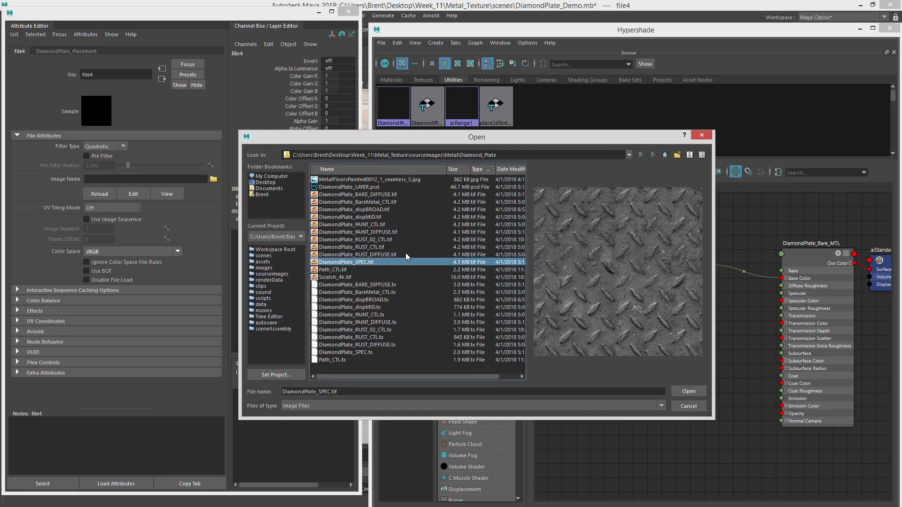
pyautogui.click(701, 389)
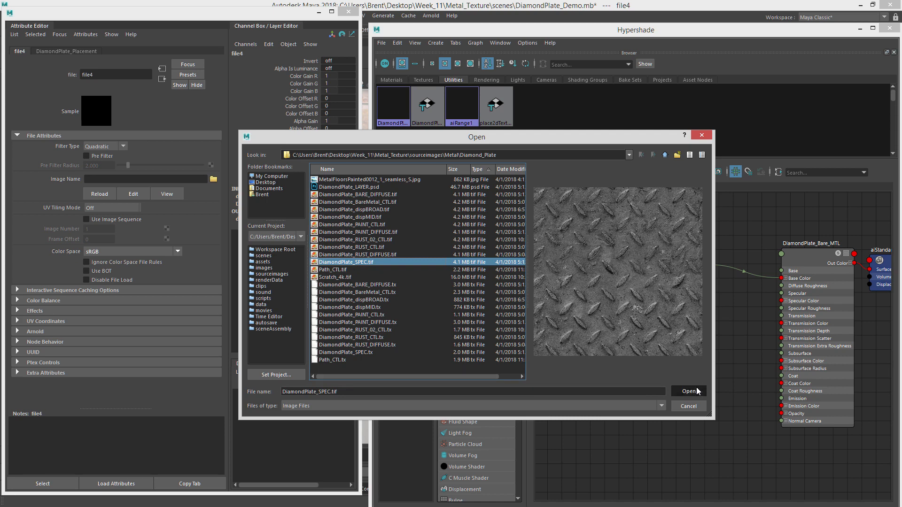
# Connect the specular file node's Out Color to the Specular Color input of DiamondPlate_Bare_MTL.
pyautogui.keyDown('alt'); pyautogui.moveTo(698, 258); pyautogui.dragTo(681, 278, button='middle'); pyautogui.keyUp('alt')
pyautogui.moveTo(569, 224); pyautogui.dragTo(766, 320)
pyautogui.click(607, 303)
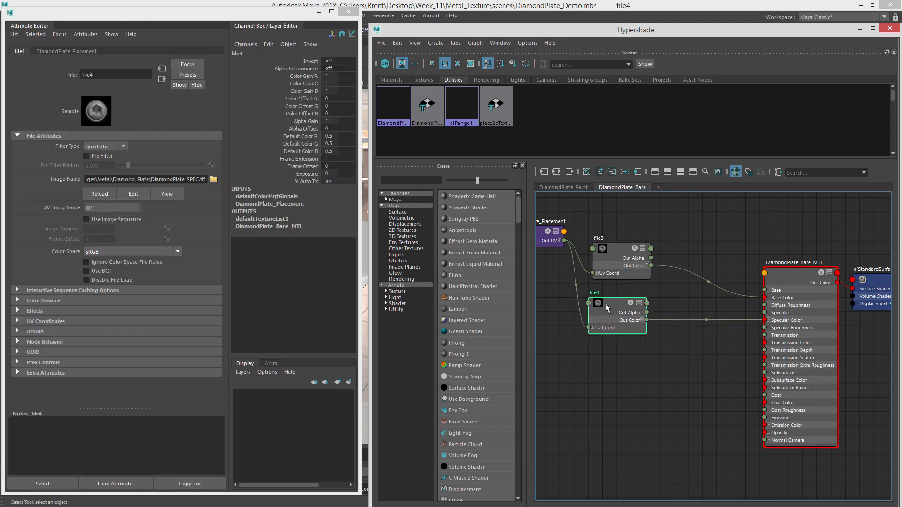
pyautogui.click(728, 362)
pyautogui.keyDown('alt'); pyautogui.moveTo(763, 322); pyautogui.dragTo(727, 312, button='middle'); pyautogui.keyUp('alt')
pyautogui.scroll(-4, 711, 298)
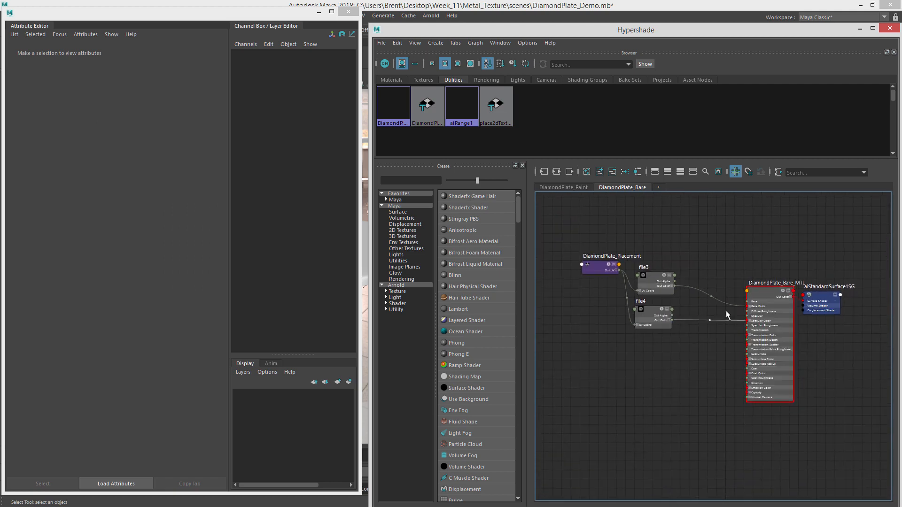
# Select DiamondPlate_Bare_MTL and set its Metalness to 1.
pyautogui.moveTo(764, 291); pyautogui.dragTo(755, 295)
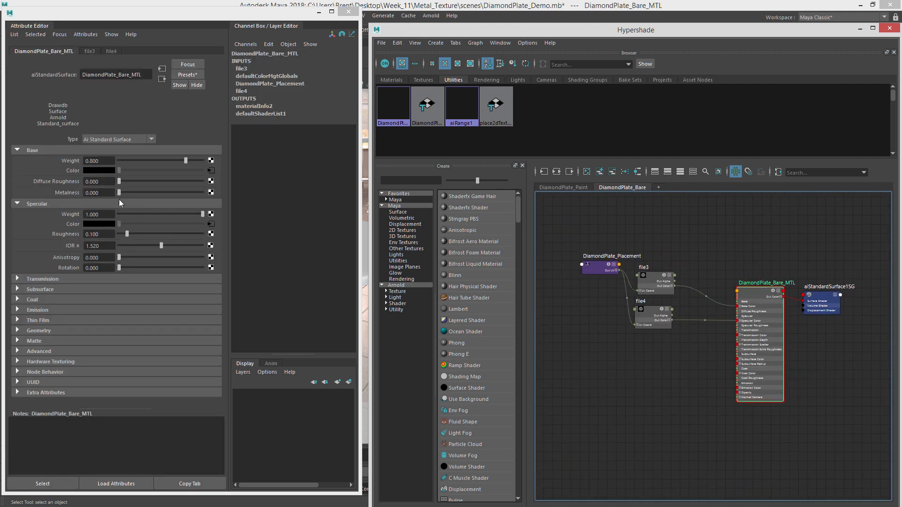
pyautogui.keyDown('alt'); pyautogui.moveTo(640, 315); pyautogui.dragTo(663, 323, button='right'); pyautogui.keyUp('alt')
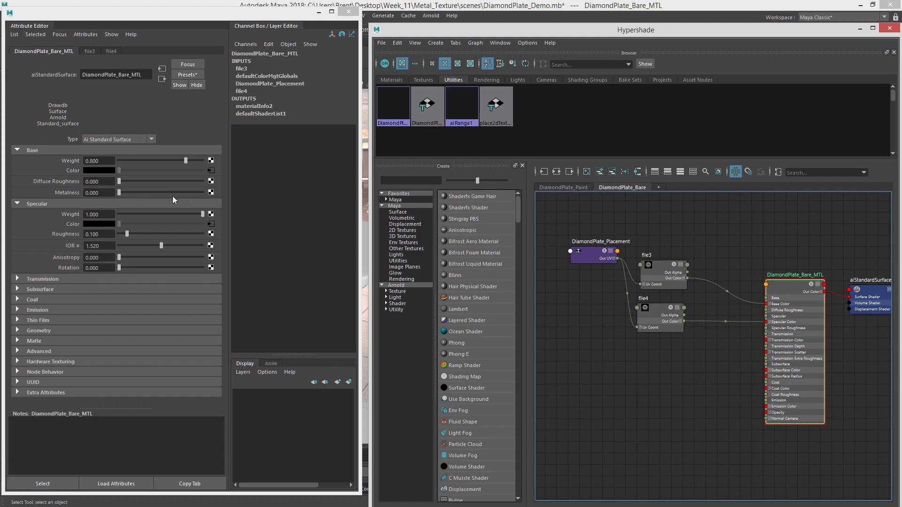
pyautogui.moveTo(151, 191); pyautogui.dragTo(320, 201)
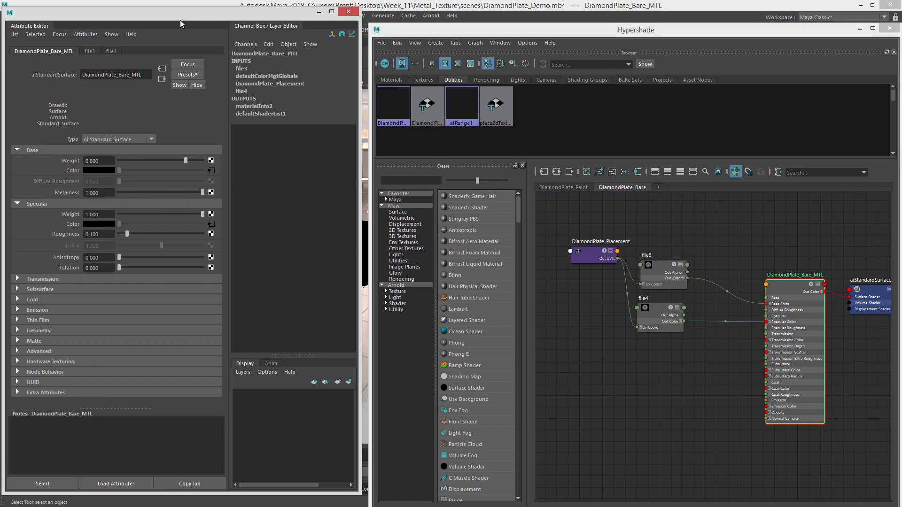
# Rearrange the windows and re-render the Arnold RenderView over the full frame without the region.
pyautogui.moveTo(189, 19); pyautogui.dragTo(901, 90)
pyautogui.moveTo(695, 36); pyautogui.dragTo(567, 101)
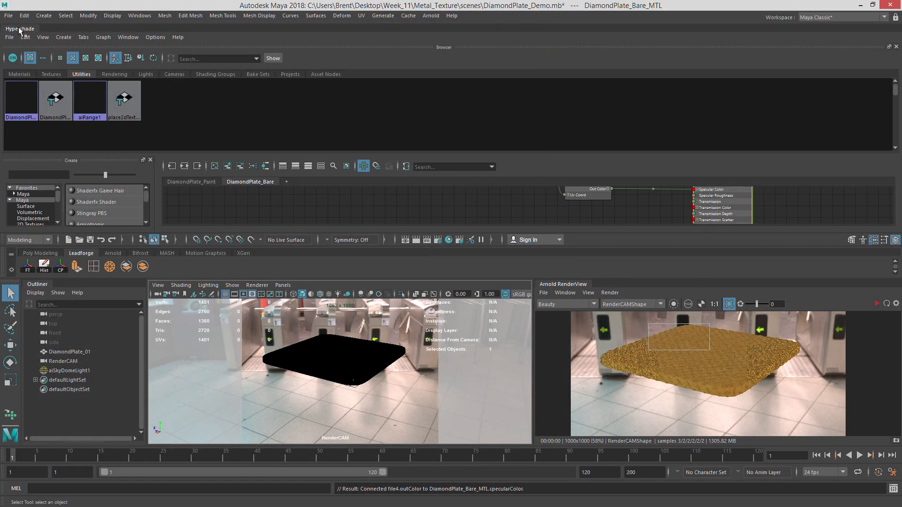
pyautogui.moveTo(20, 30); pyautogui.dragTo(24, 11)
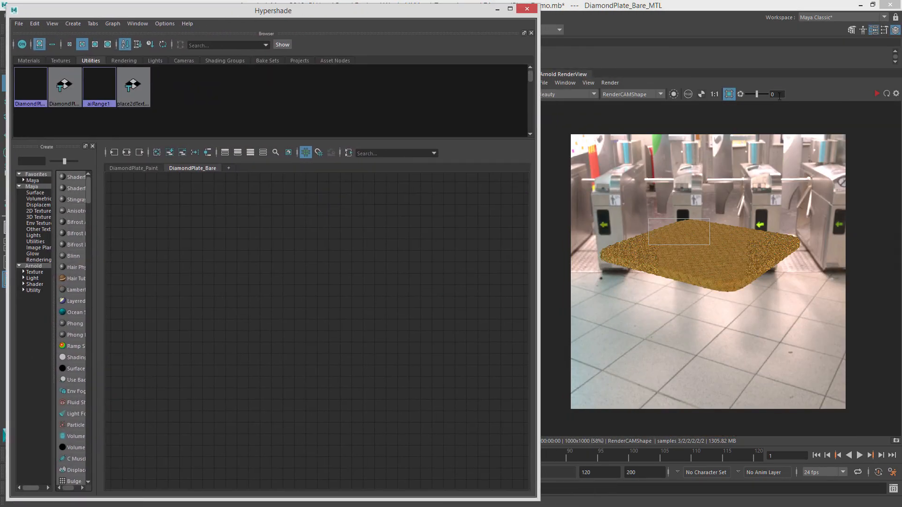
pyautogui.click(875, 94)
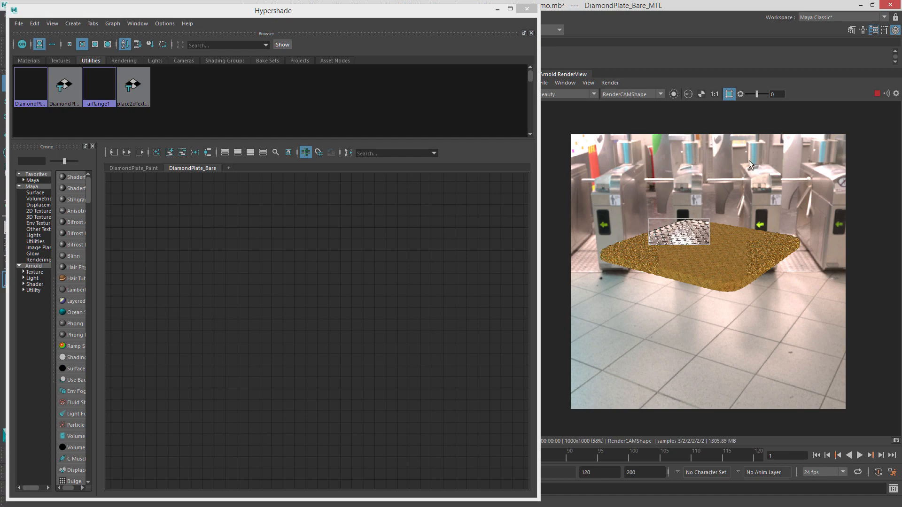
pyautogui.click(728, 94)
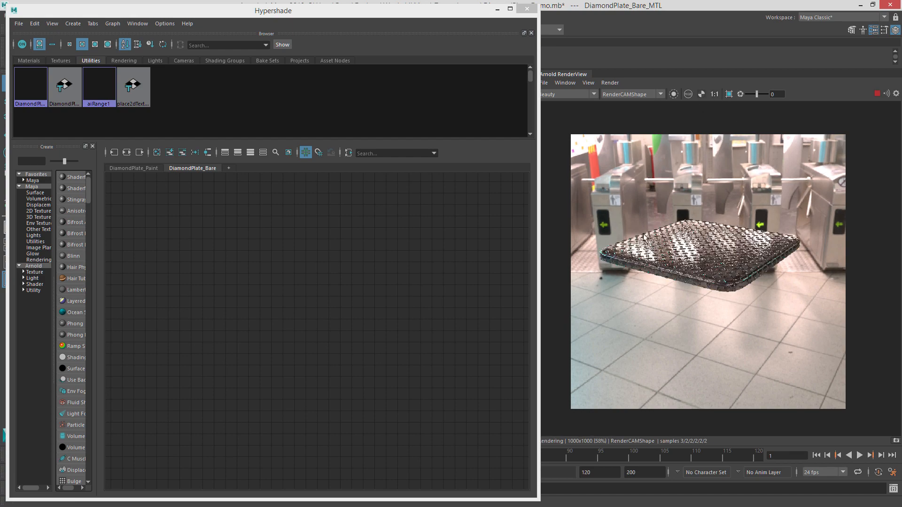
# Show DiamondPlate_Bare_MTL's shading network in the DiamondPlate_Bare graph tab.
pyautogui.moveTo(402, 9); pyautogui.dragTo(733, 152)
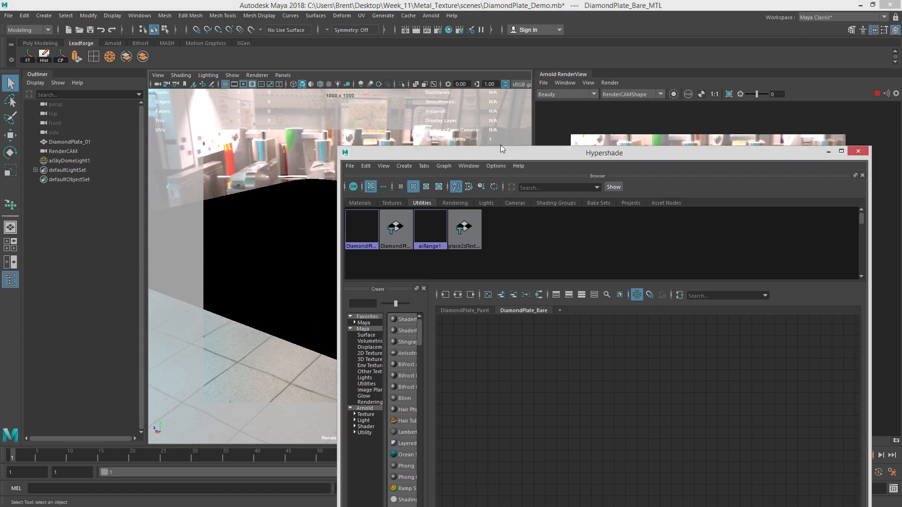
pyautogui.moveTo(500, 149); pyautogui.dragTo(220, 40)
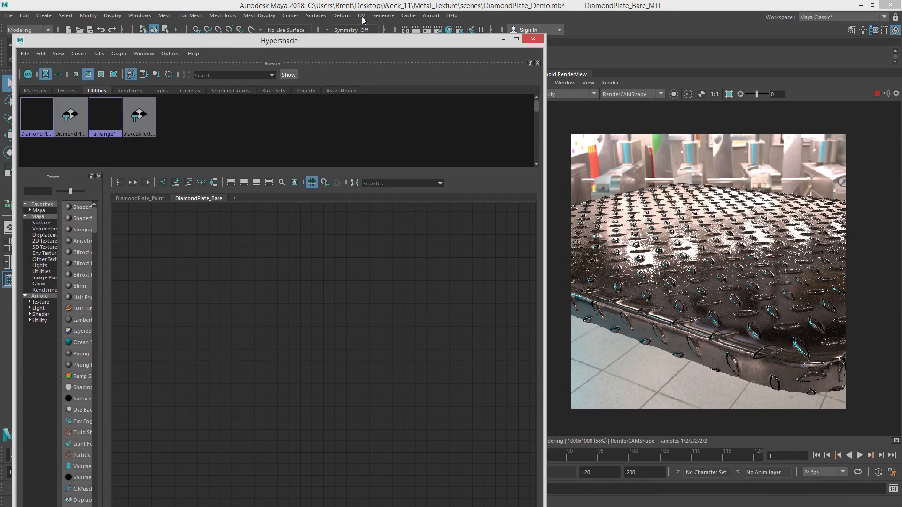
pyautogui.moveTo(359, 44); pyautogui.dragTo(360, 13)
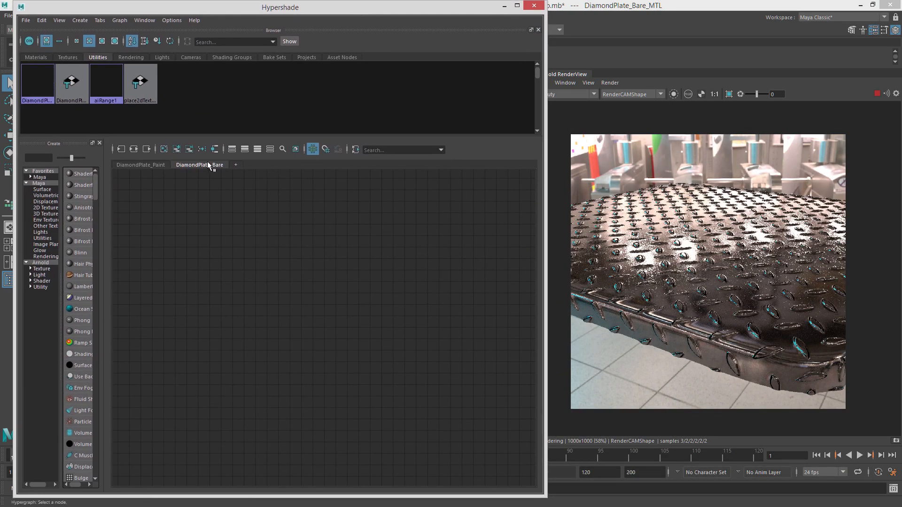
pyautogui.click(156, 165)
pyautogui.click(189, 165)
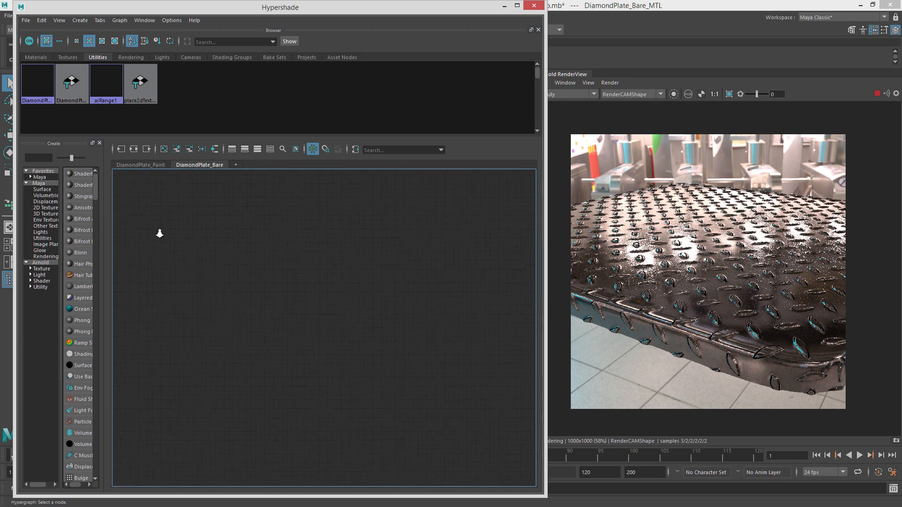
pyautogui.click(144, 164)
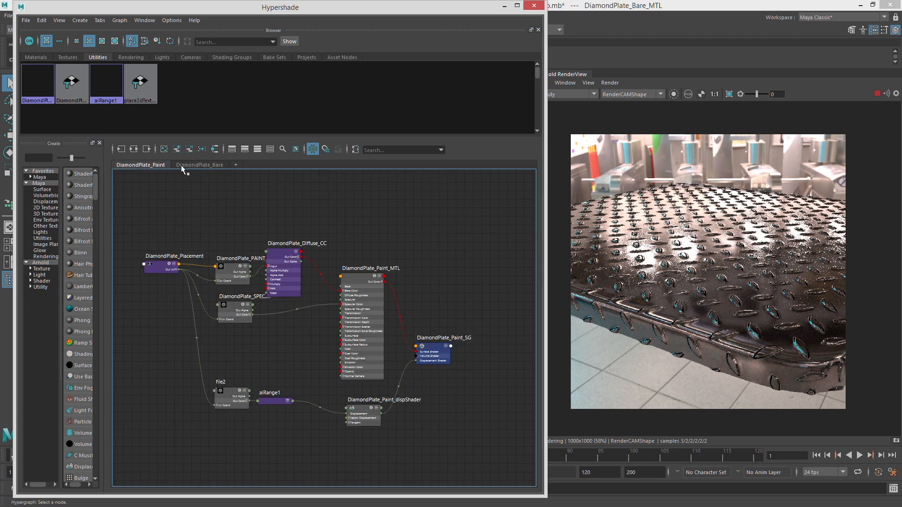
pyautogui.click(185, 164)
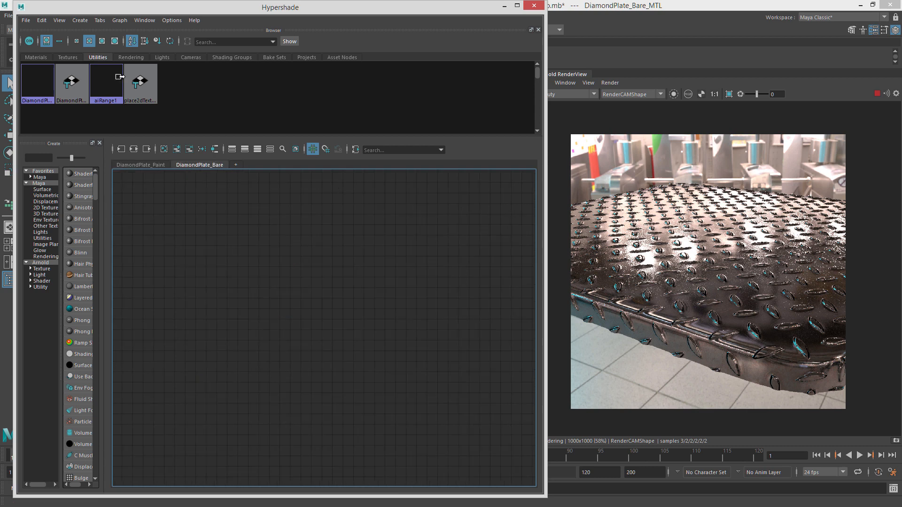
pyautogui.click(36, 56)
pyautogui.click(876, 93)
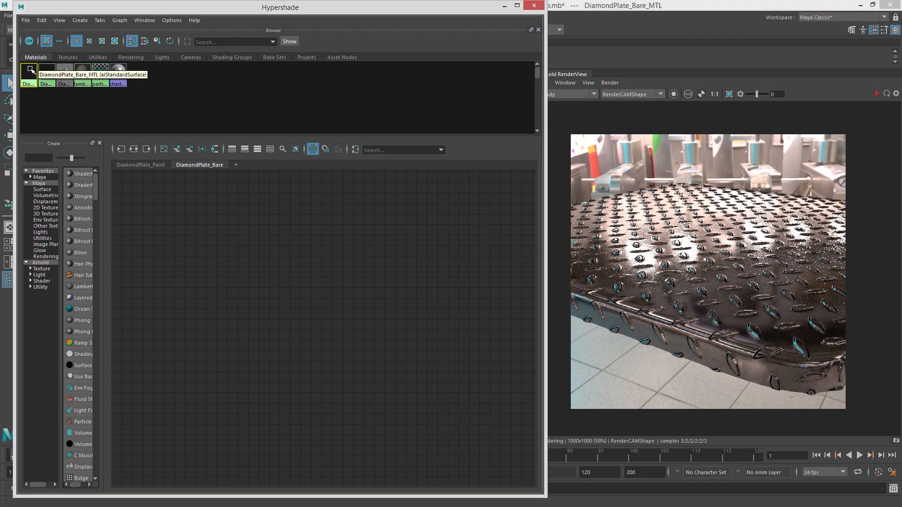
pyautogui.moveTo(31, 69); pyautogui.dragTo(63, 97, button='right')
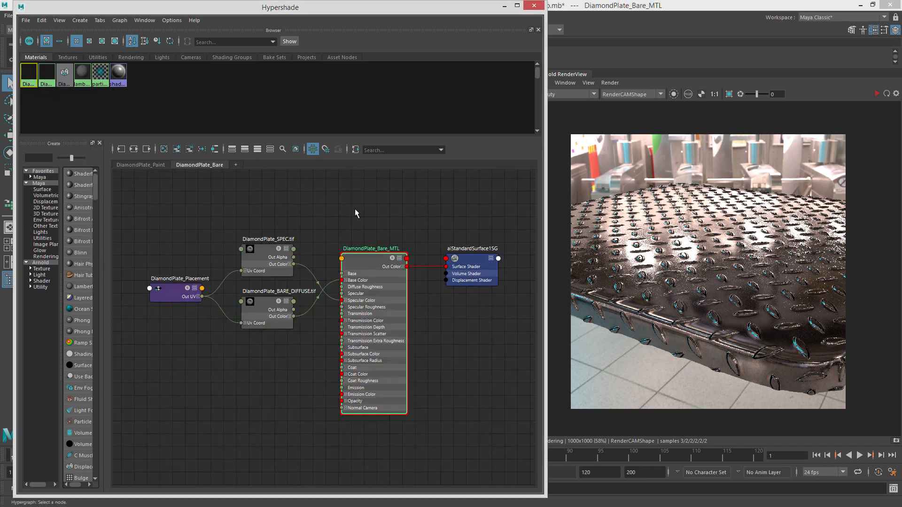
# Rearrange the diffuse, specular, placement and material nodes into a tidy layout.
pyautogui.moveTo(321, 309); pyautogui.dragTo(315, 206)
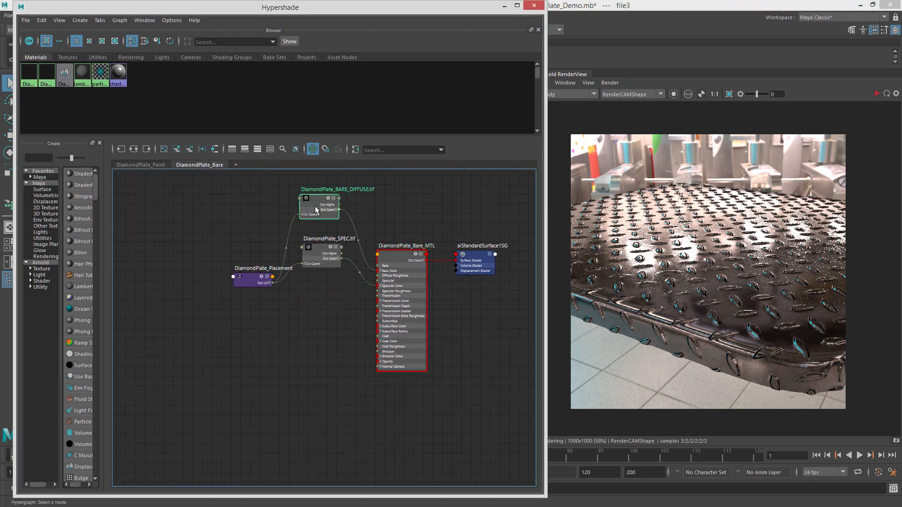
pyautogui.keyDown('shift'); pyautogui.moveTo(318, 244); pyautogui.dragTo(319, 299); pyautogui.keyUp('shift')
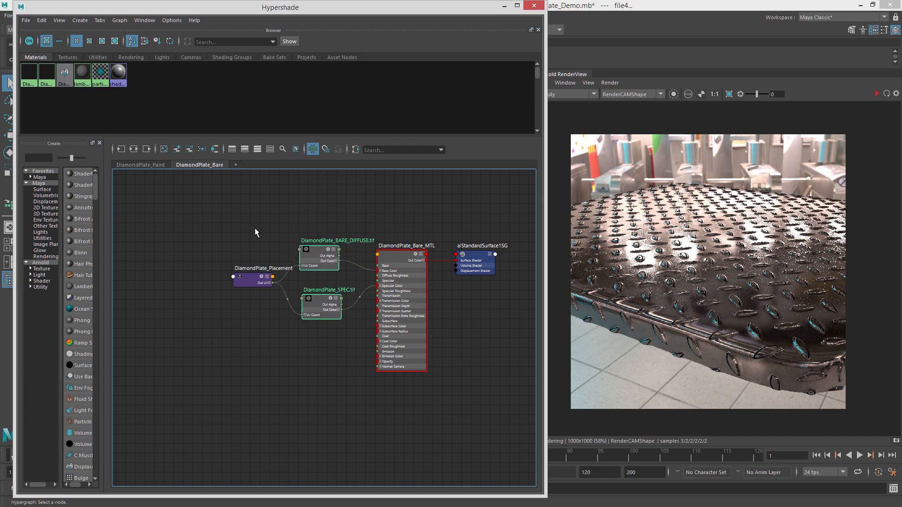
pyautogui.moveTo(249, 280); pyautogui.dragTo(217, 261)
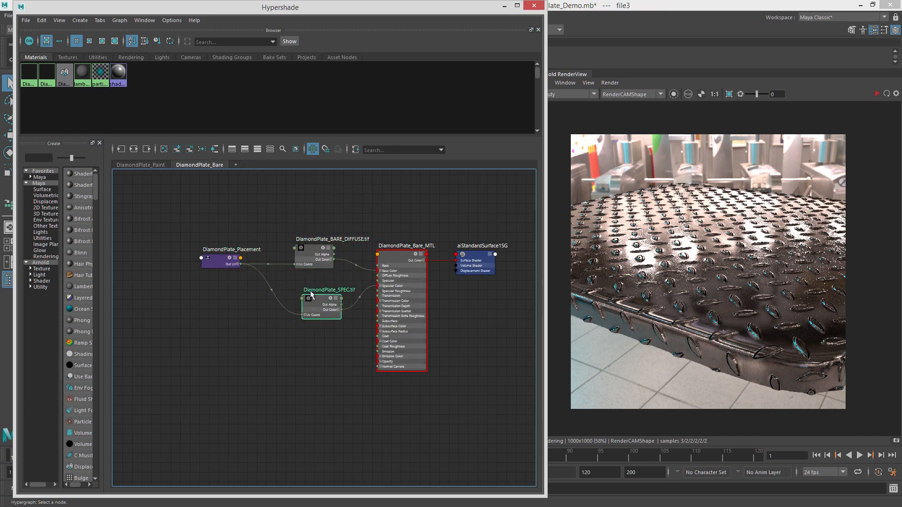
pyautogui.moveTo(310, 294); pyautogui.dragTo(310, 282)
pyautogui.moveTo(398, 256); pyautogui.dragTo(404, 251)
pyautogui.moveTo(475, 256); pyautogui.dragTo(478, 251)
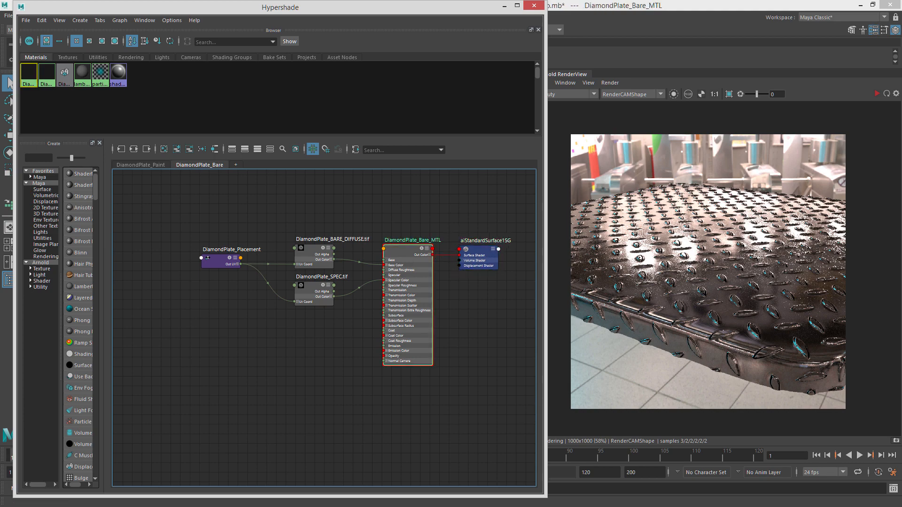
# Refresh the render and set the material's Specular Roughness to 0.182.
pyautogui.moveTo(901, 47); pyautogui.dragTo(351, 9)
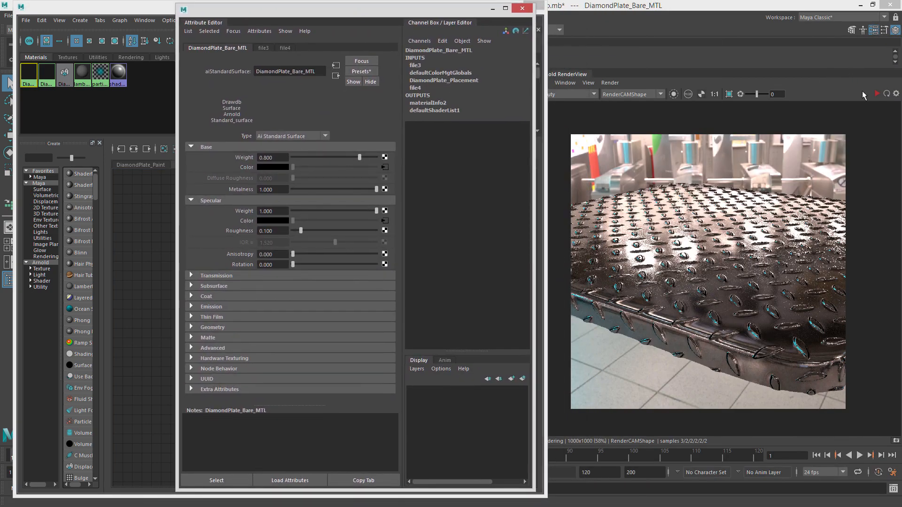
pyautogui.click(877, 94)
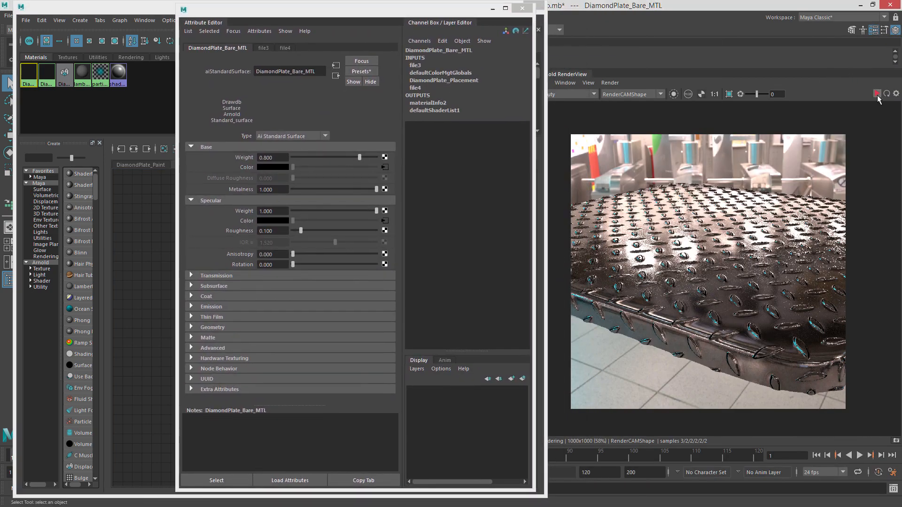
pyautogui.click(310, 230)
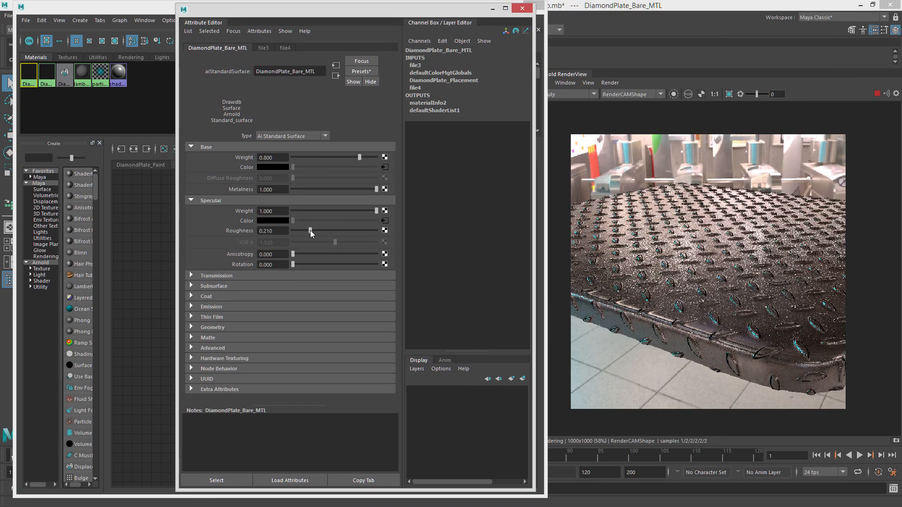
pyautogui.moveTo(309, 230); pyautogui.dragTo(308, 229)
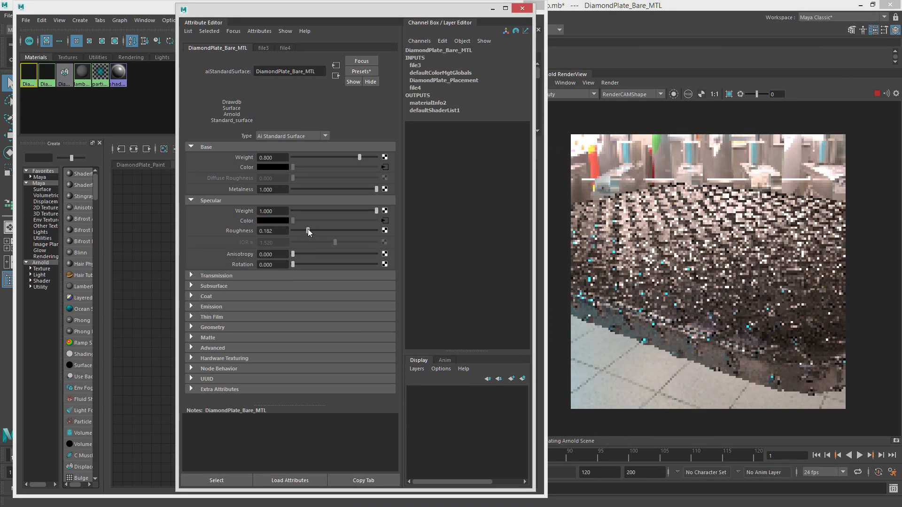
# Switch the RenderView display to the specular_direct AOV.
pyautogui.click(575, 95)
pyautogui.click(578, 120)
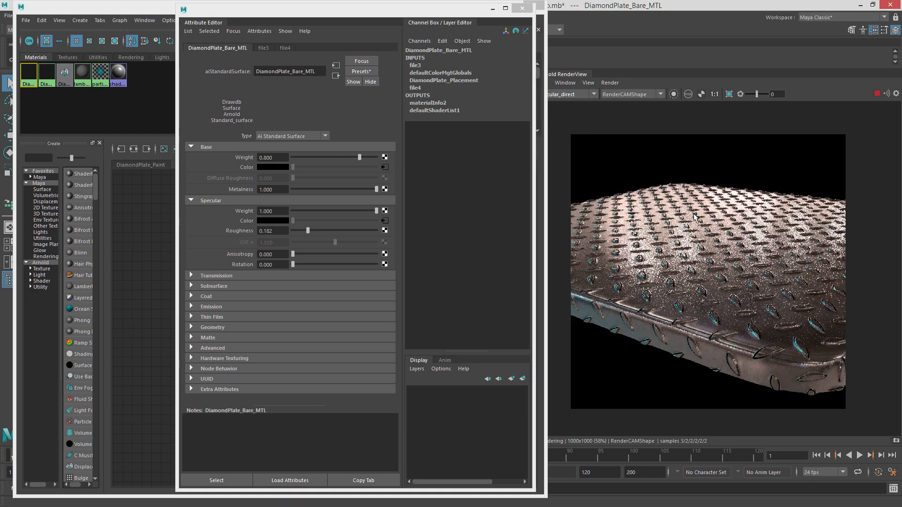
# Lower the material's Metalness to 0 and restore it to 1.0 to compare the specular_direct AOV.
pyautogui.moveTo(370, 188); pyautogui.dragTo(320, 190)
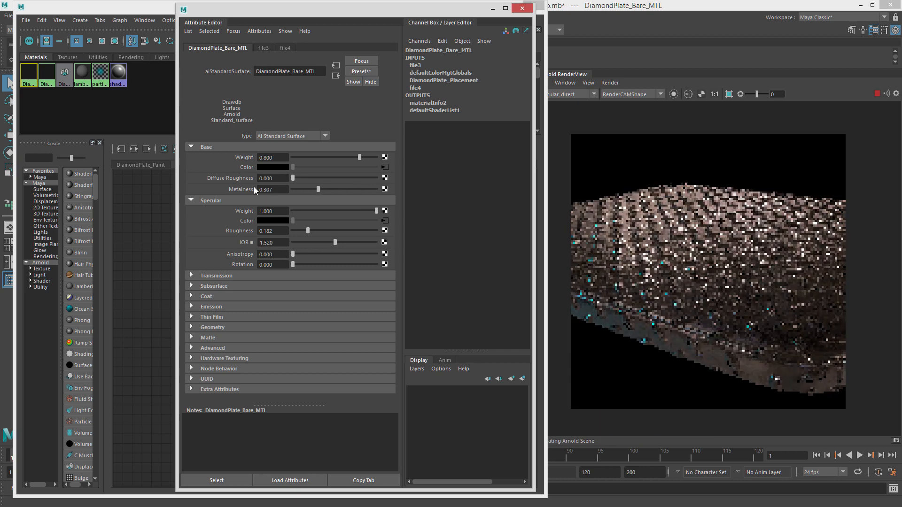
pyautogui.moveTo(253, 187); pyautogui.dragTo(224, 184)
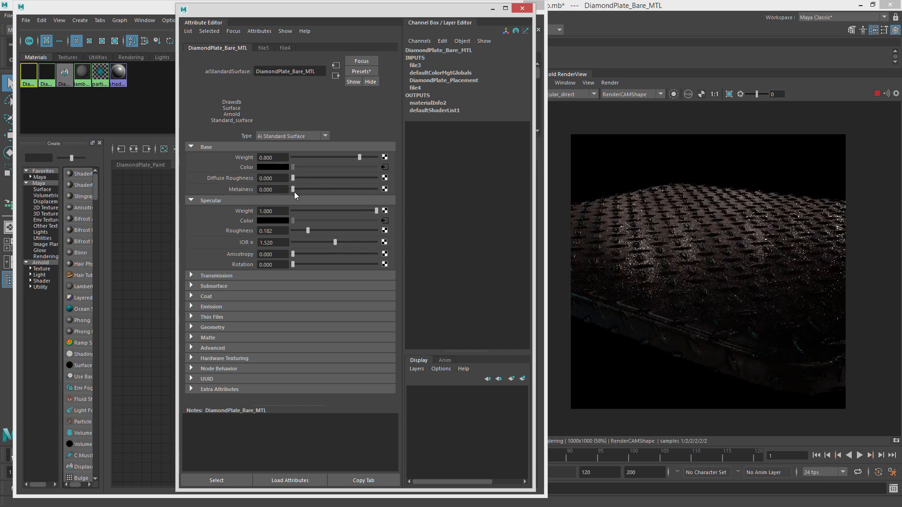
pyautogui.moveTo(294, 191); pyautogui.dragTo(387, 199)
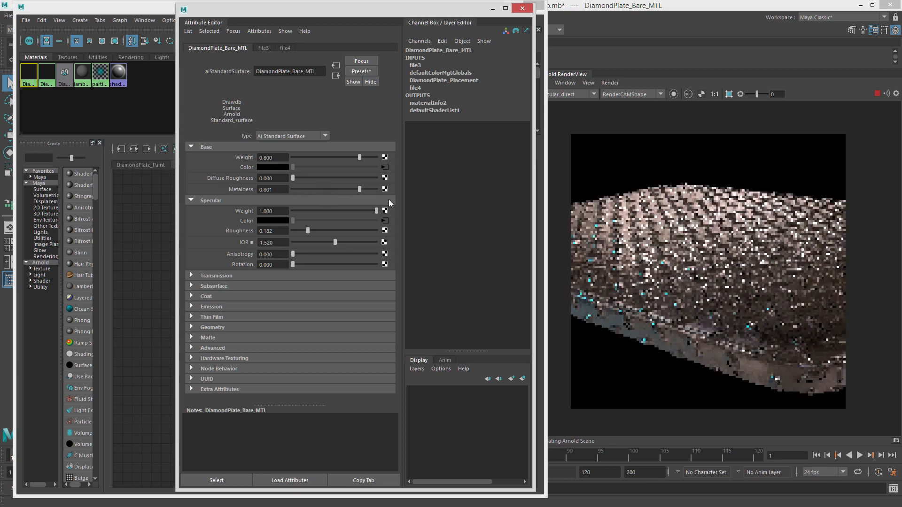
# Display the beauty AOV and compare the render with Metalness lowered to 0 and restored to 1.0.
pyautogui.click(573, 94)
pyautogui.click(574, 103)
pyautogui.click(334, 189)
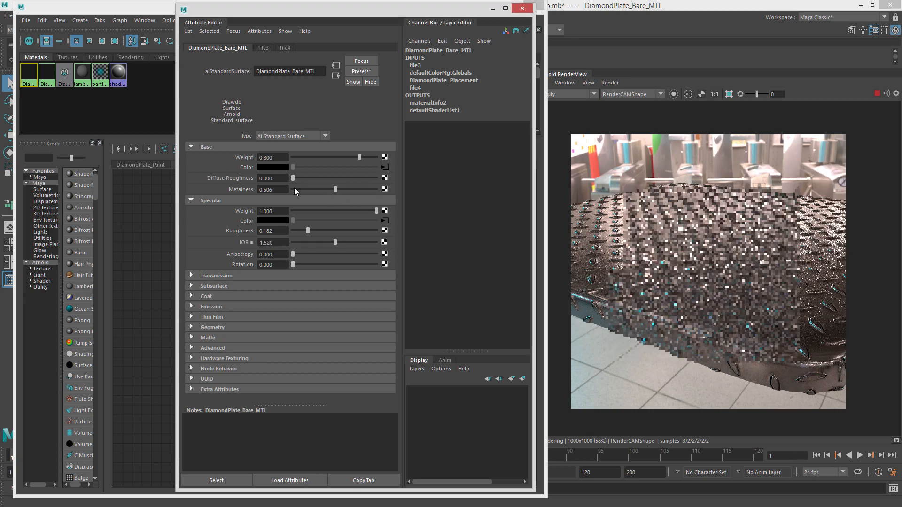
pyautogui.moveTo(294, 187); pyautogui.dragTo(248, 187)
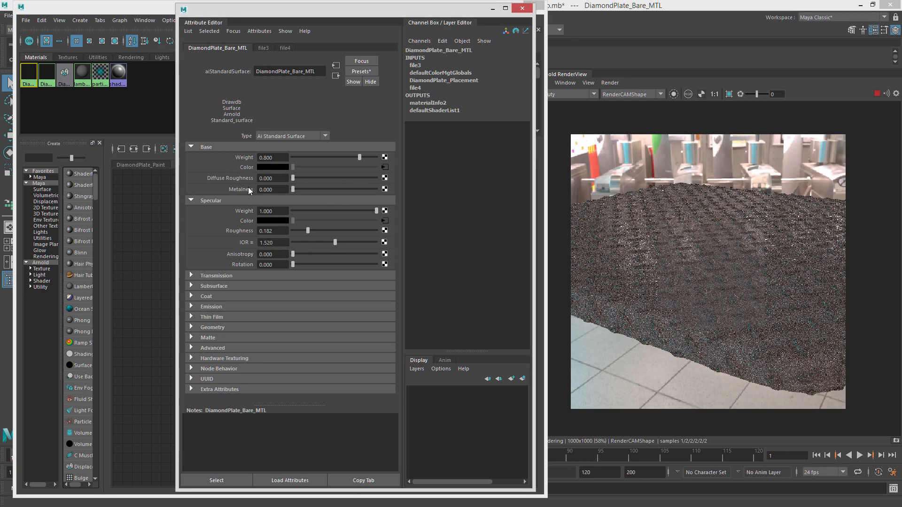
pyautogui.click(293, 189)
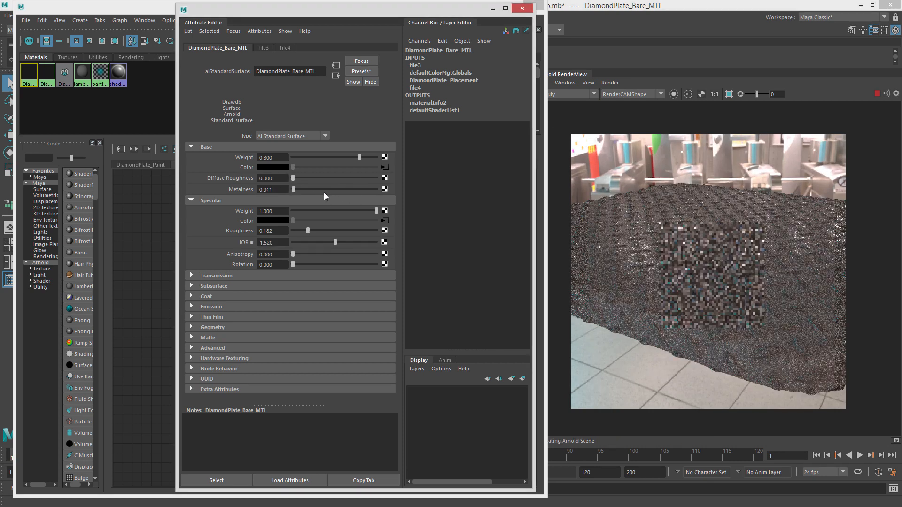
pyautogui.moveTo(323, 192); pyautogui.dragTo(378, 197)
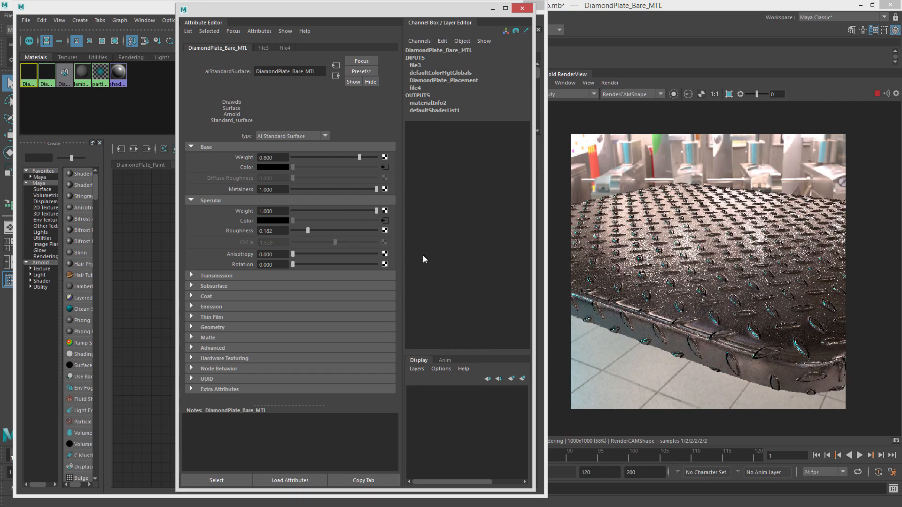
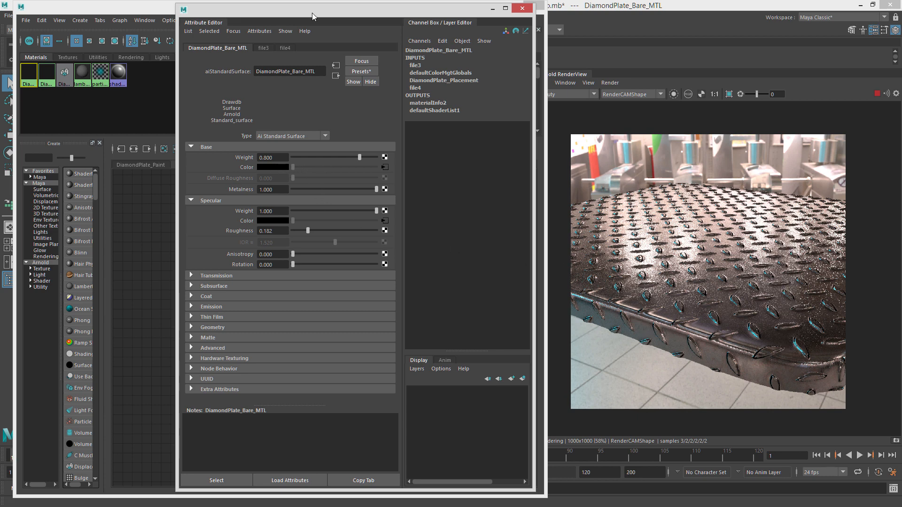
# Create a colorConstant node in the Hypershade graph of the DiamondPlate_Bare material.
pyautogui.moveTo(312, 11); pyautogui.dragTo(901, 70)
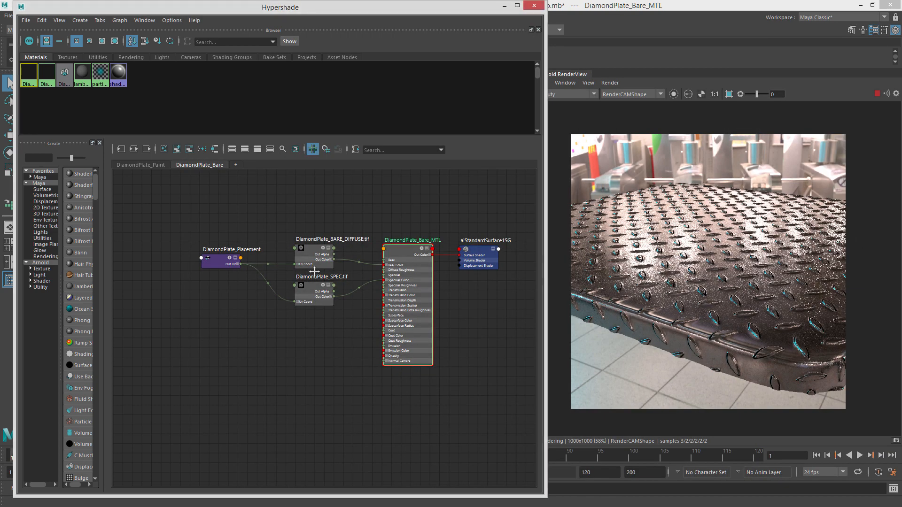
pyautogui.keyDown('alt'); pyautogui.moveTo(193, 209); pyautogui.dragTo(246, 228, button='middle'); pyautogui.keyUp('alt')
pyautogui.moveTo(246, 229); pyautogui.dragTo(376, 335)
pyautogui.moveTo(366, 320); pyautogui.dragTo(248, 313)
pyautogui.click(339, 212)
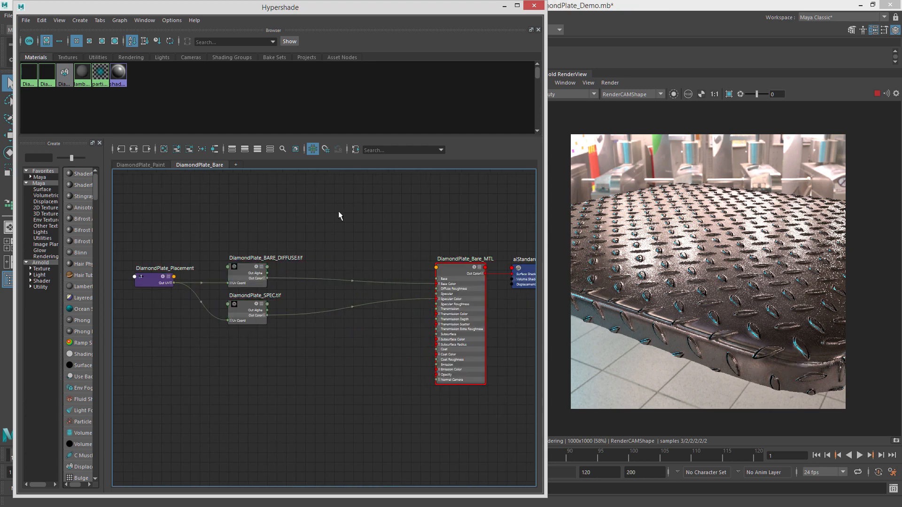
pyautogui.press('Tab')
pyautogui.write('con')
pyautogui.press('Down')
pyautogui.press('Down')
pyautogui.press('Down')
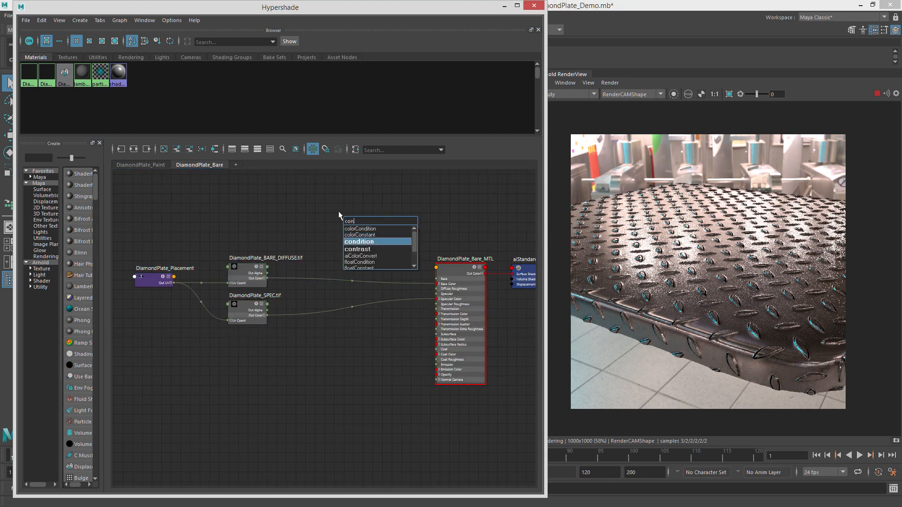
pyautogui.press('Up')
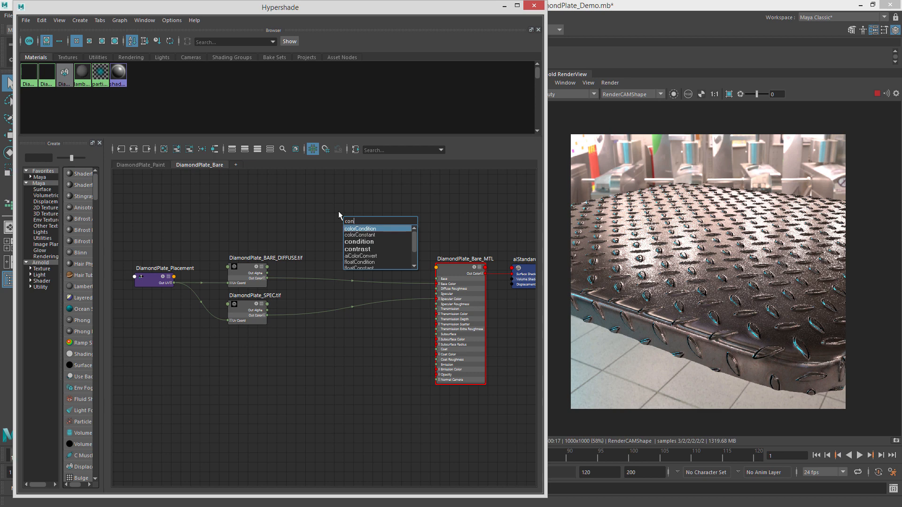
pyautogui.press('Return')
pyautogui.moveTo(354, 220); pyautogui.dragTo(343, 219)
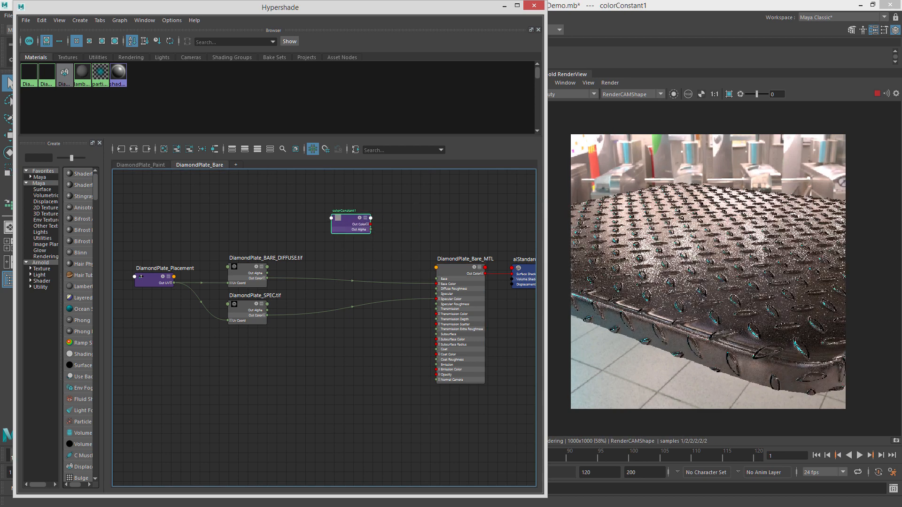
# Set colorConstant1's color to a saturated blue.
pyautogui.doubleClick(344, 219)
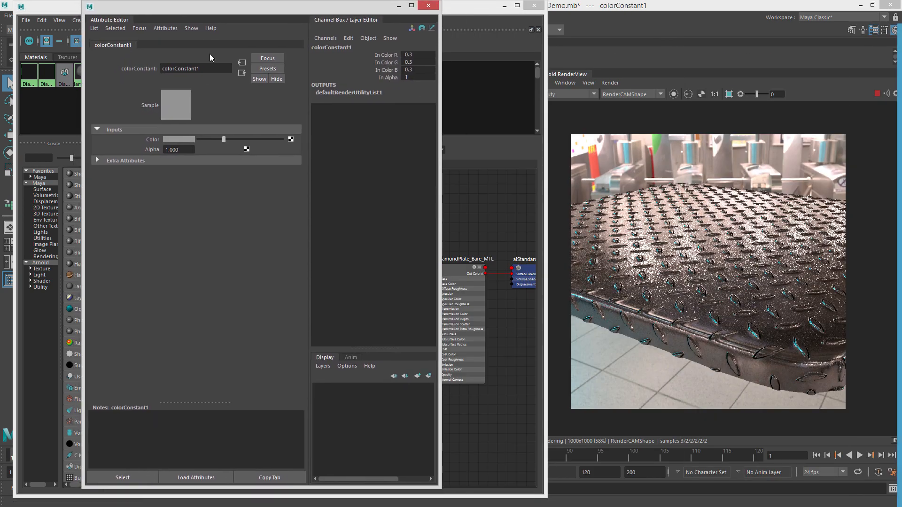
pyautogui.click(181, 140)
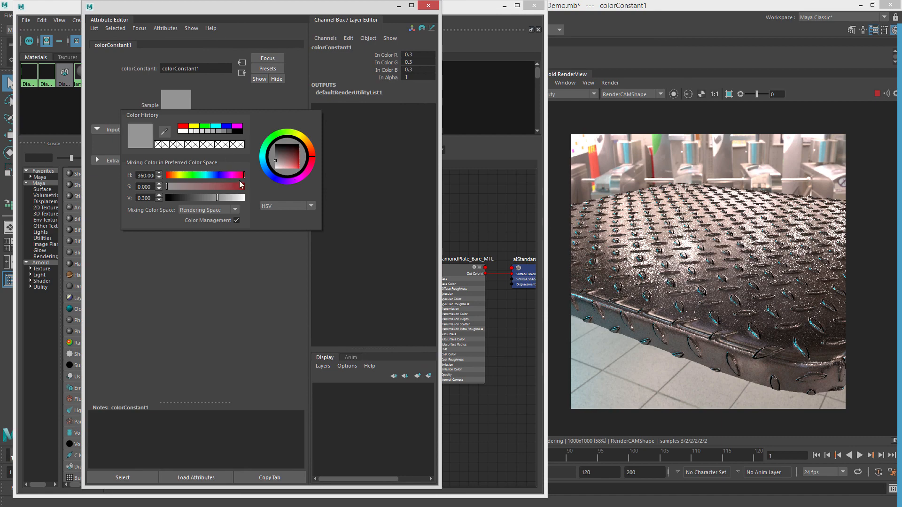
pyautogui.moveTo(235, 188); pyautogui.dragTo(285, 200)
pyautogui.moveTo(257, 9); pyautogui.dragTo(700, 59)
pyautogui.click(718, 44)
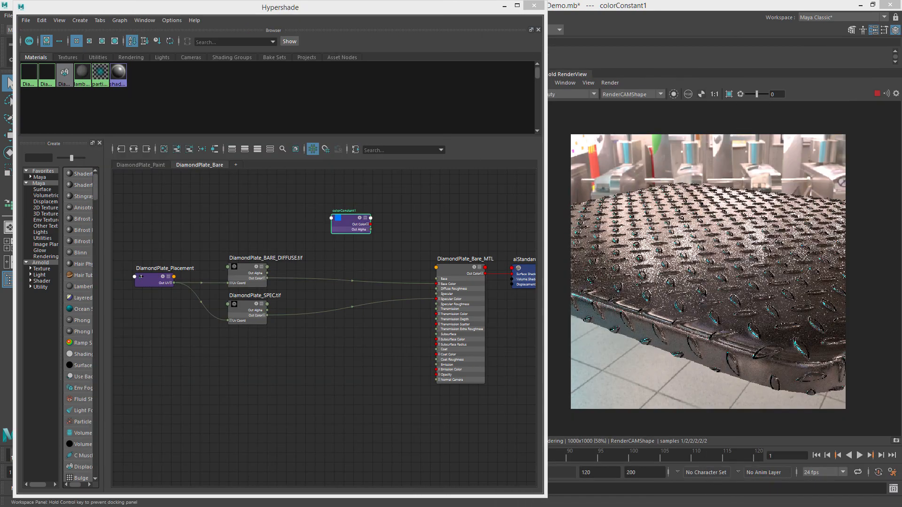
# Connect colorConstant1's Out Color to the material's Base Color.
pyautogui.moveTo(353, 233); pyautogui.dragTo(337, 230)
pyautogui.keyDown('alt'); pyautogui.moveTo(325, 232); pyautogui.dragTo(416, 241, button='right'); pyautogui.keyUp('alt')
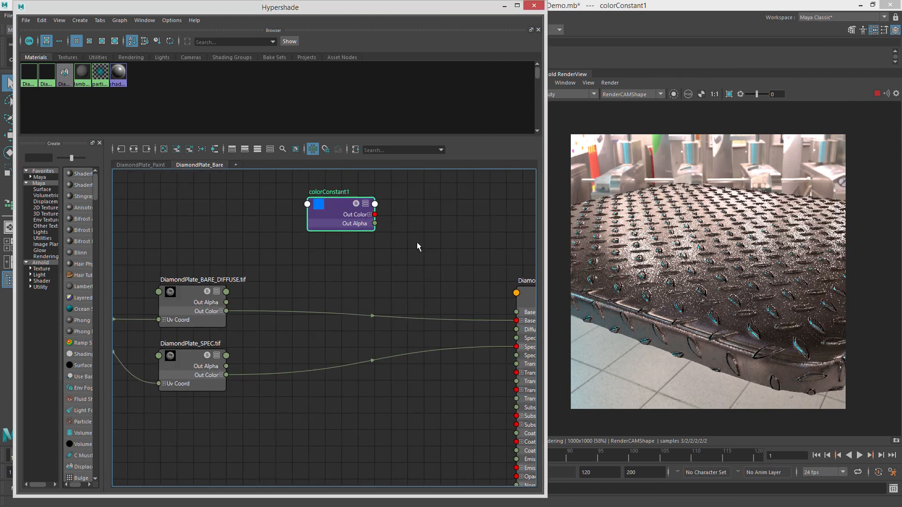
pyautogui.keyDown('alt'); pyautogui.moveTo(440, 239); pyautogui.dragTo(335, 245, button='middle'); pyautogui.keyUp('alt')
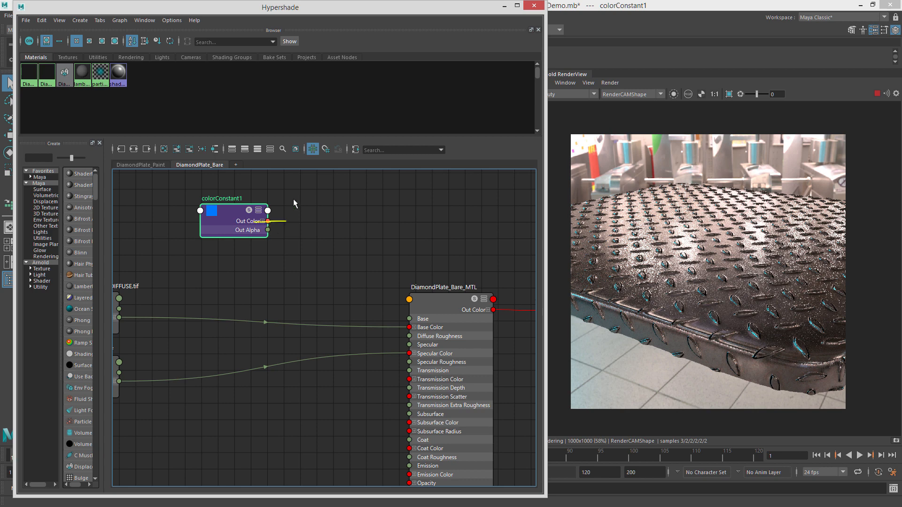
pyautogui.moveTo(400, 254); pyautogui.dragTo(416, 328)
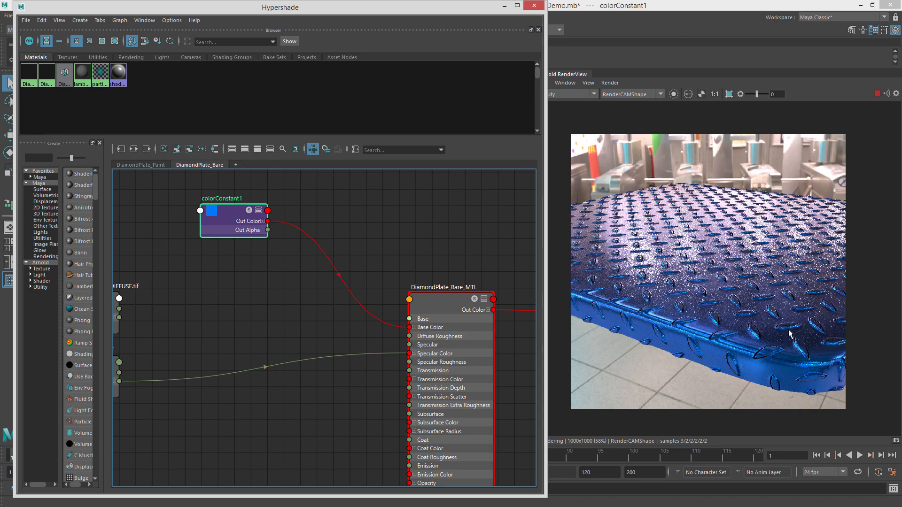
# Try to connect the diffuse texture's Out Color back to the material's Base Color.
pyautogui.scroll(3, 789, 333)
pyautogui.scroll(-5, 693, 309)
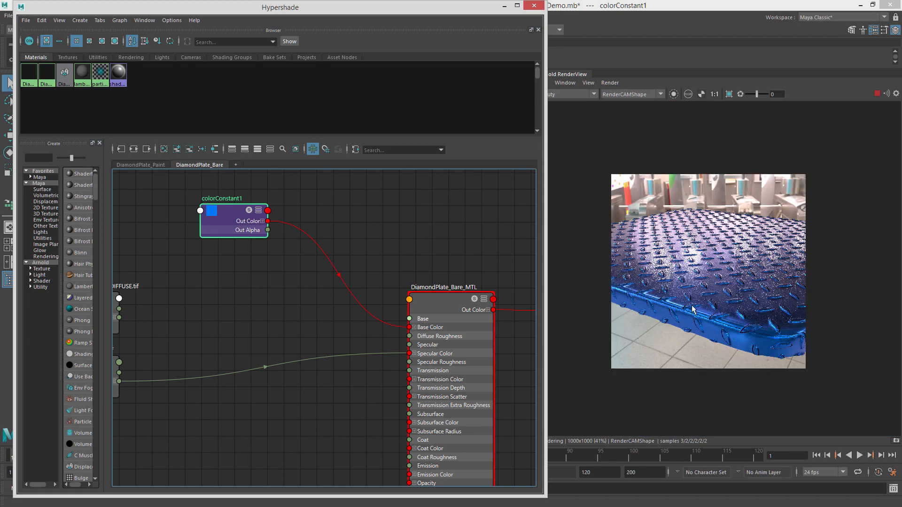
pyautogui.scroll(2, 731, 281)
pyautogui.keyDown('alt'); pyautogui.moveTo(231, 309); pyautogui.dragTo(272, 306, button='middle'); pyautogui.keyUp('alt')
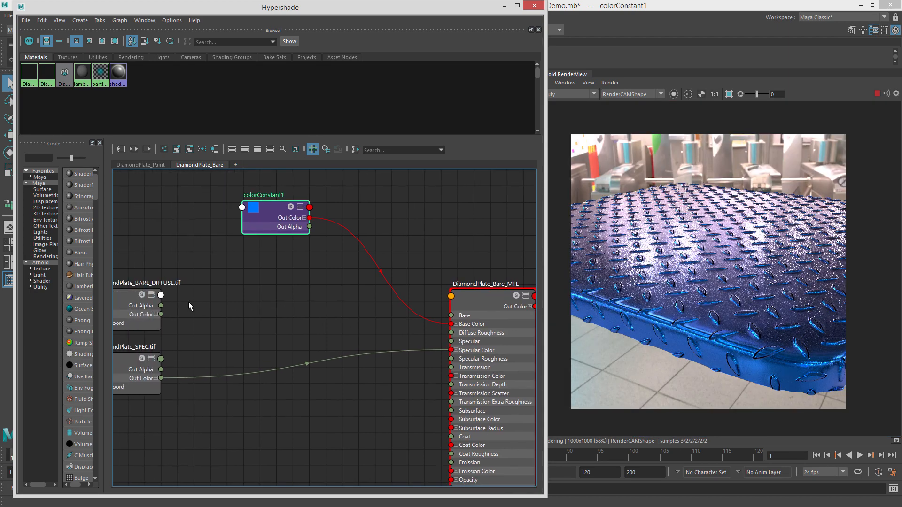
pyautogui.keyDown('alt'); pyautogui.moveTo(207, 289); pyautogui.dragTo(247, 298, button='middle'); pyautogui.keyUp('alt')
pyautogui.moveTo(163, 309); pyautogui.dragTo(166, 289)
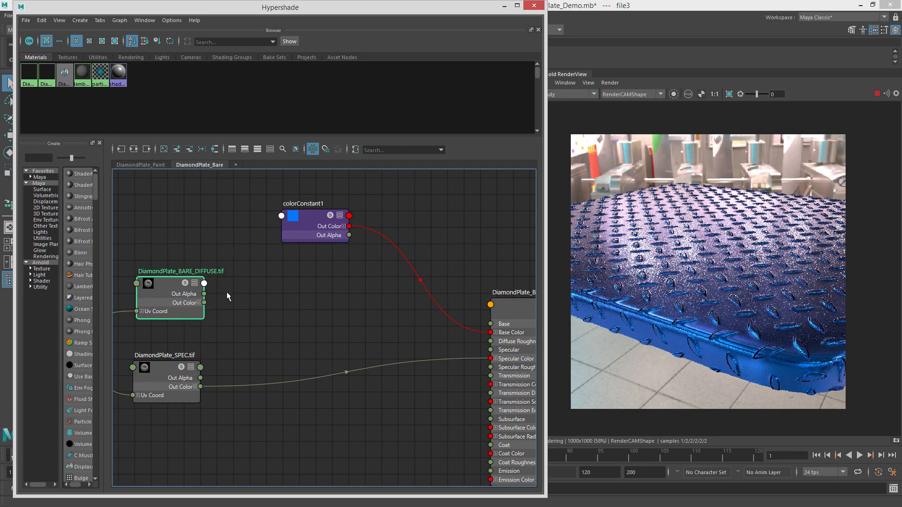
pyautogui.moveTo(205, 303); pyautogui.dragTo(343, 330)
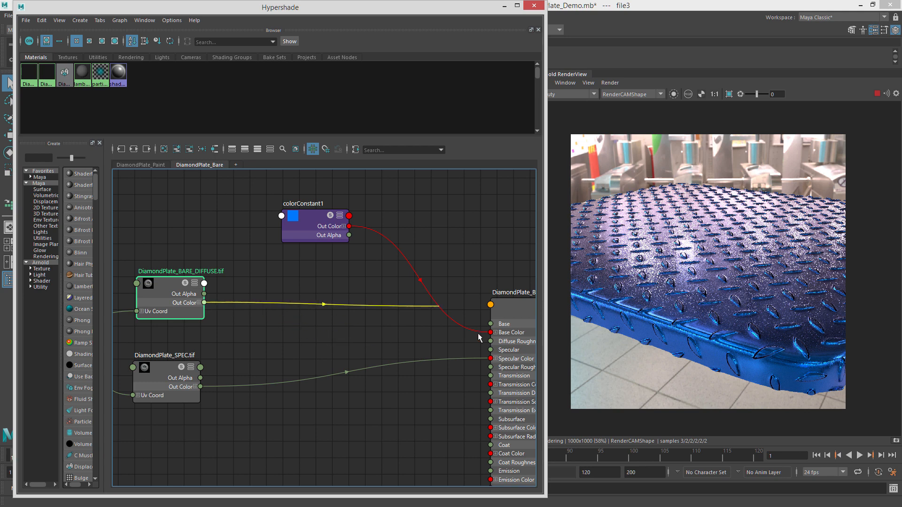
pyautogui.moveTo(479, 338); pyautogui.dragTo(434, 342)
# Connect colorConstant1 to the material's Specular Color, then delete that connection.
pyautogui.moveTo(428, 291)
pyautogui.keyDown('alt'); pyautogui.mouseDown(button='middle')
pyautogui.moveTo(374, 277)
pyautogui.moveTo(414, 299)
pyautogui.mouseUp(button='middle'); pyautogui.keyUp('alt')
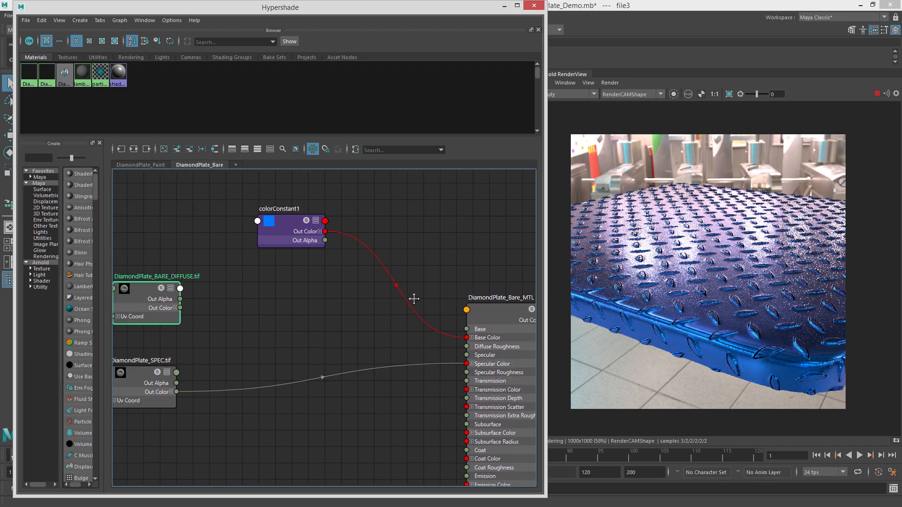
pyautogui.moveTo(503, 316); pyautogui.dragTo(495, 312)
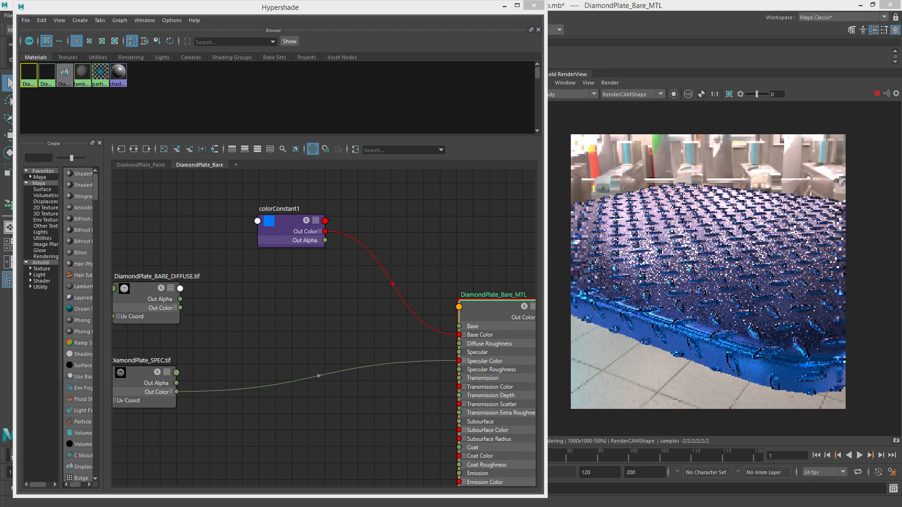
pyautogui.keyDown('alt'); pyautogui.moveTo(293, 305); pyautogui.dragTo(327, 302, button='middle'); pyautogui.keyUp('alt')
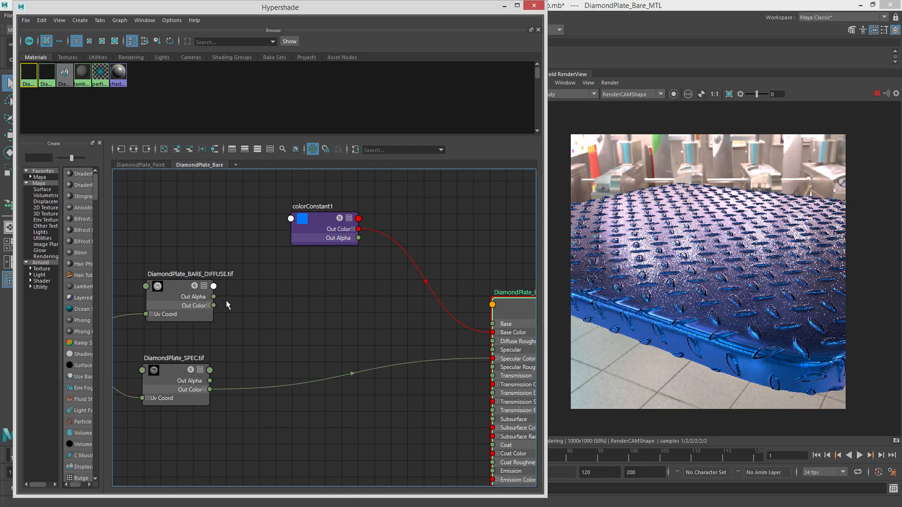
pyautogui.moveTo(360, 230); pyautogui.dragTo(492, 358)
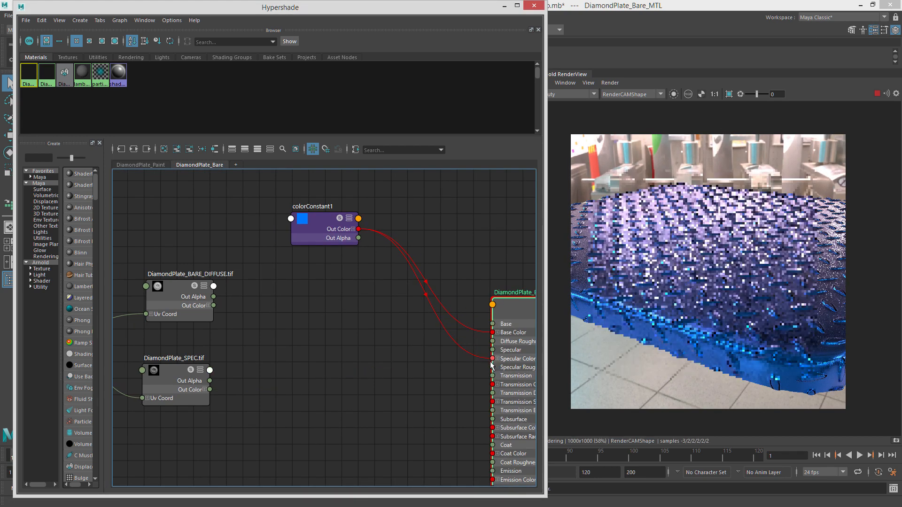
pyautogui.click(451, 336)
pyautogui.press('Delete')
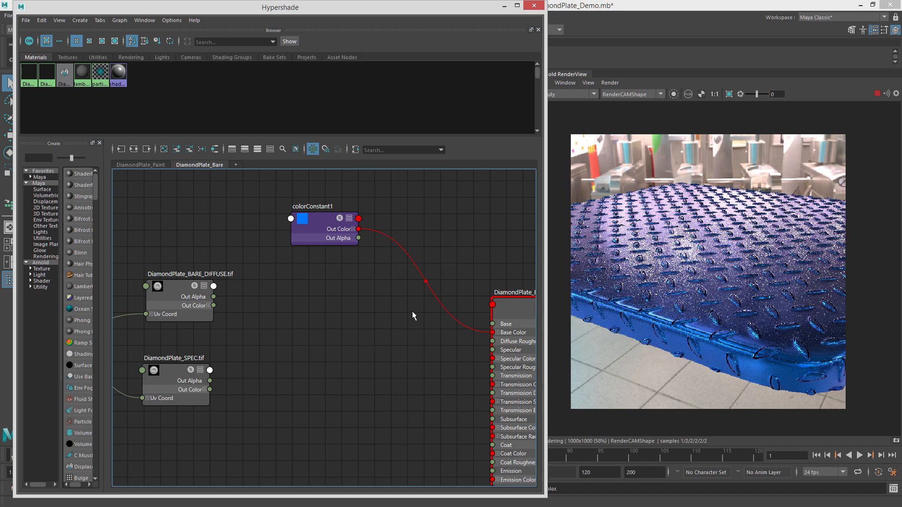
# Reconnect DiamondPlate_BARE_DIFFUSE.tif's Out Color to the material's Base Color.
pyautogui.scroll(-2, 375, 305)
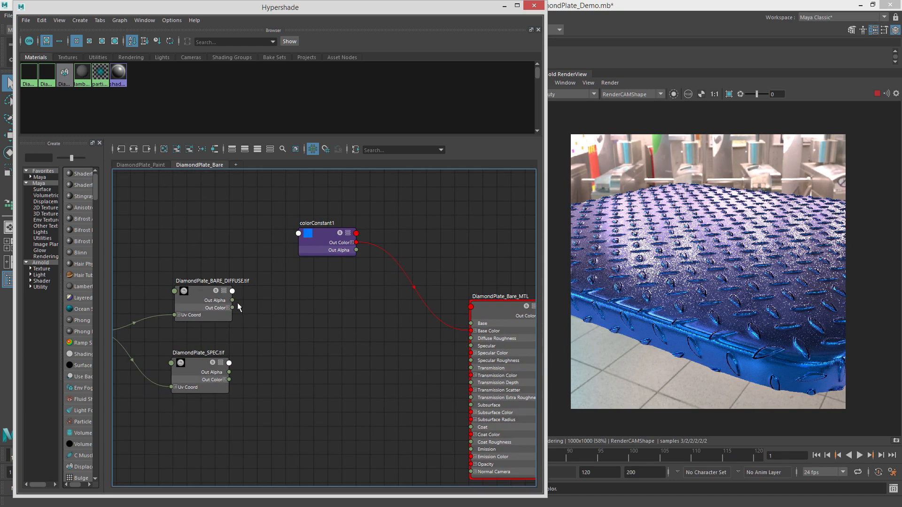
pyautogui.moveTo(442, 353); pyautogui.dragTo(471, 330)
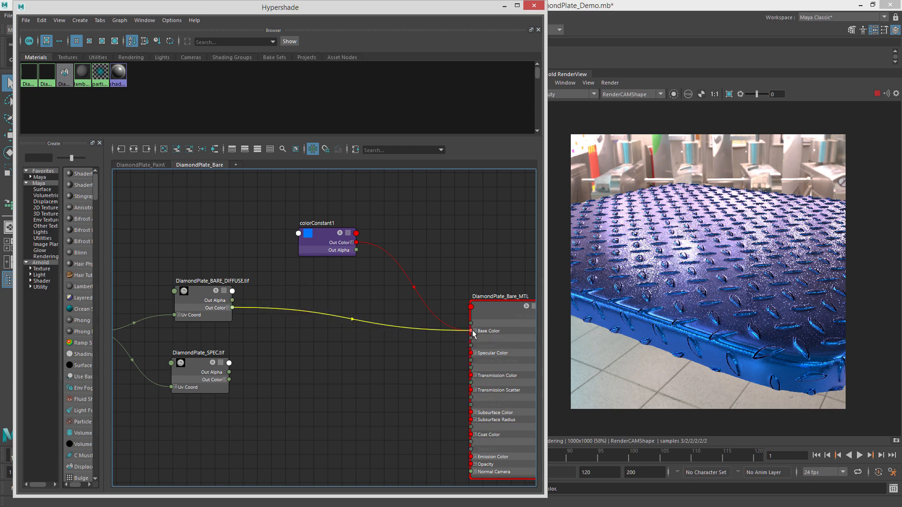
pyautogui.scroll(-1, 338, 371)
pyautogui.moveTo(193, 350); pyautogui.dragTo(194, 338)
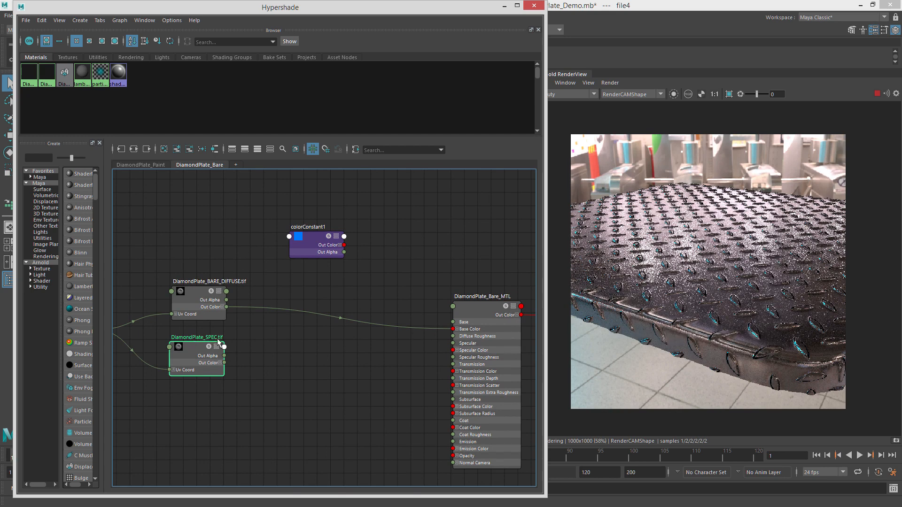
# Reposition the DiamondPlate_Bare_MTL node and cycle its attribute display level.
pyautogui.click(221, 363)
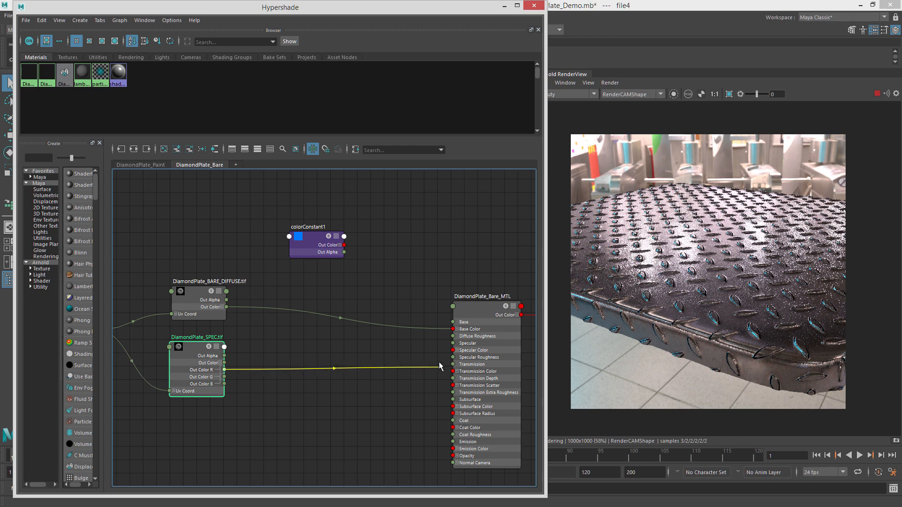
pyautogui.moveTo(483, 313); pyautogui.dragTo(471, 308)
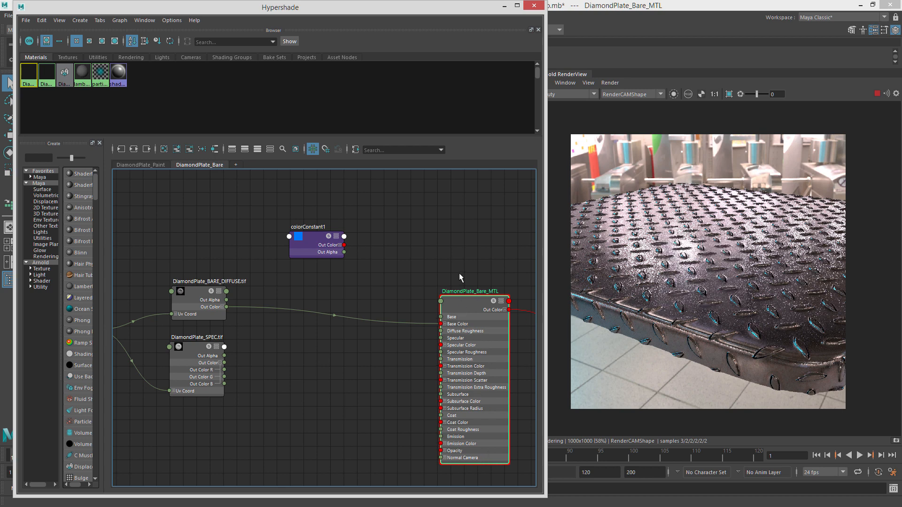
pyautogui.moveTo(468, 307); pyautogui.dragTo(463, 295)
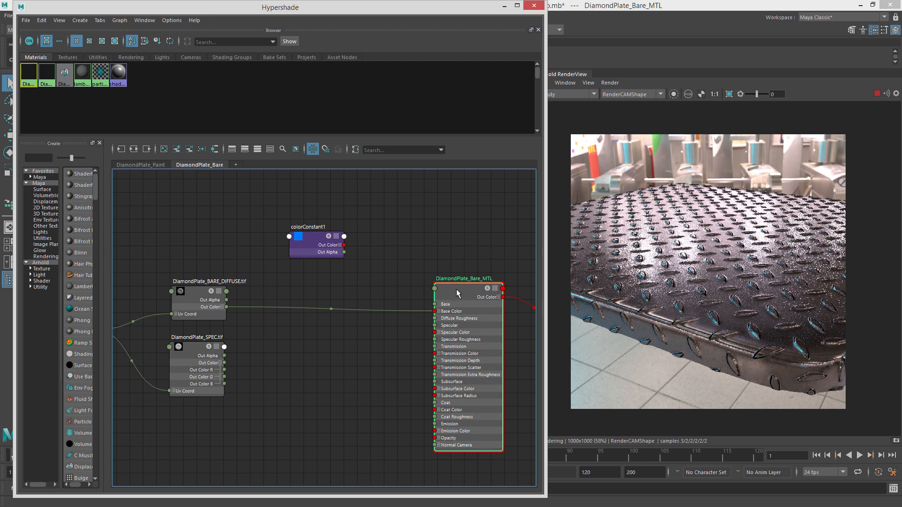
pyautogui.press('2')
pyautogui.press('3')
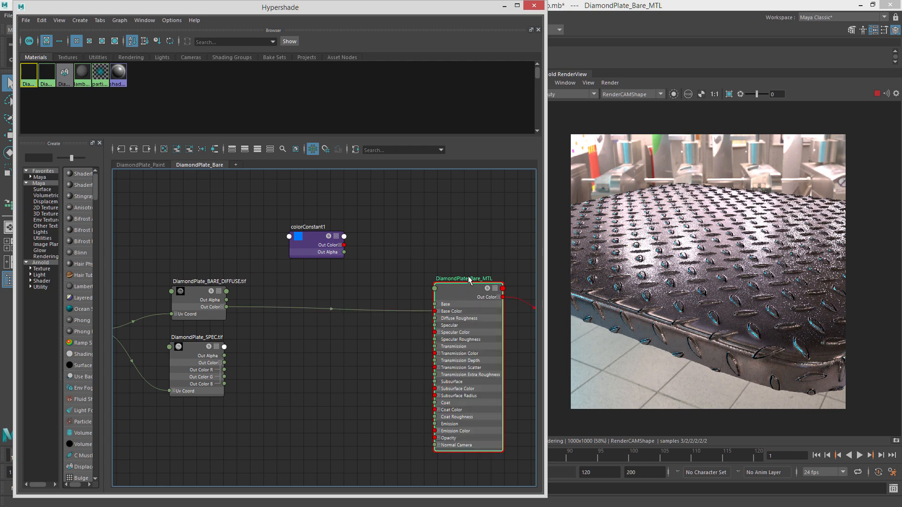
pyautogui.press('1')
pyautogui.press('3')
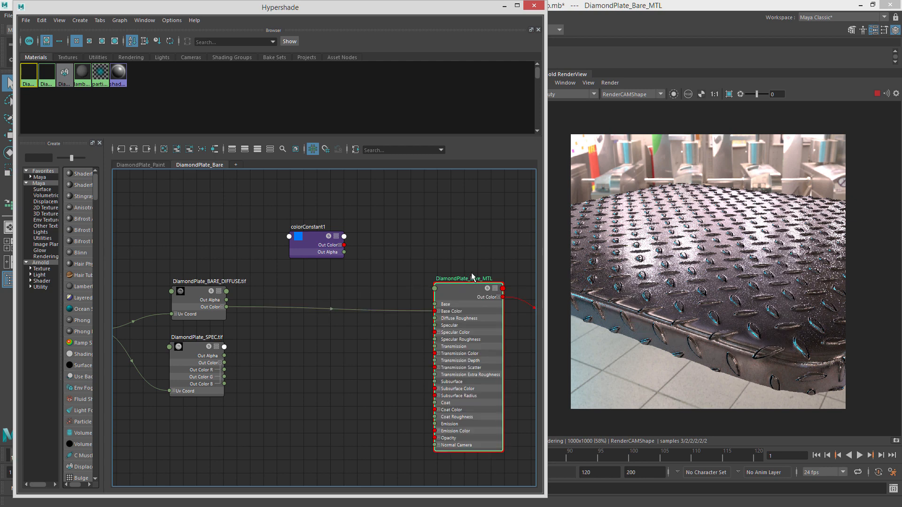
pyautogui.moveTo(451, 331); pyautogui.dragTo(448, 332)
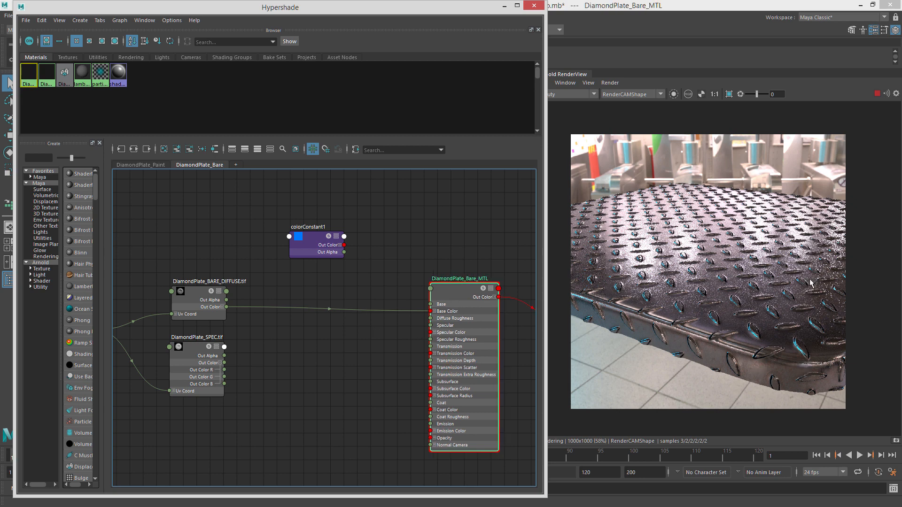
# Map a Ramp texture into the material's Metalness attribute.
pyautogui.moveTo(901, 44); pyautogui.dragTo(364, 21)
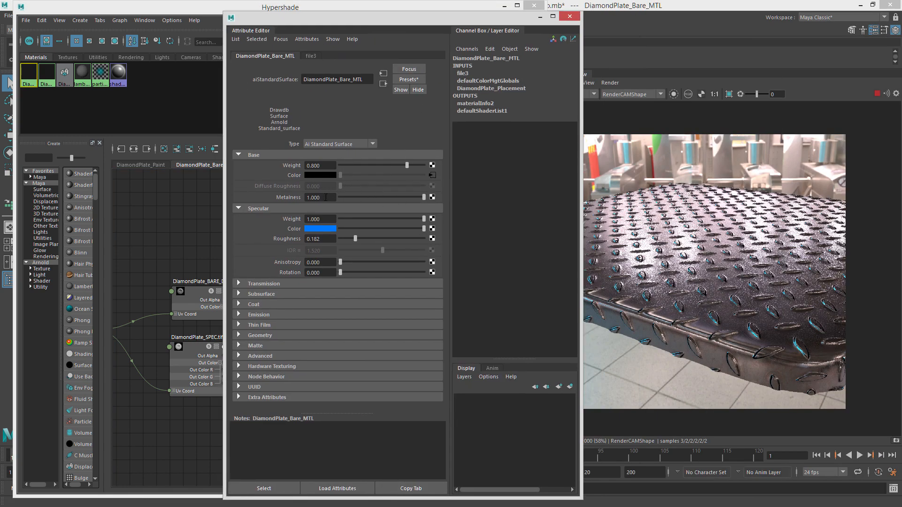
pyautogui.rightClick(289, 199)
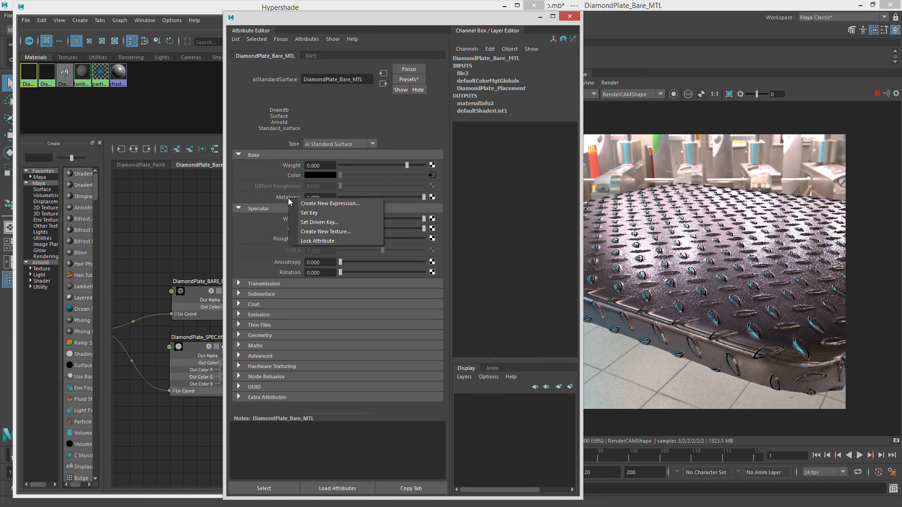
pyautogui.click(296, 196)
pyautogui.rightClick(283, 197)
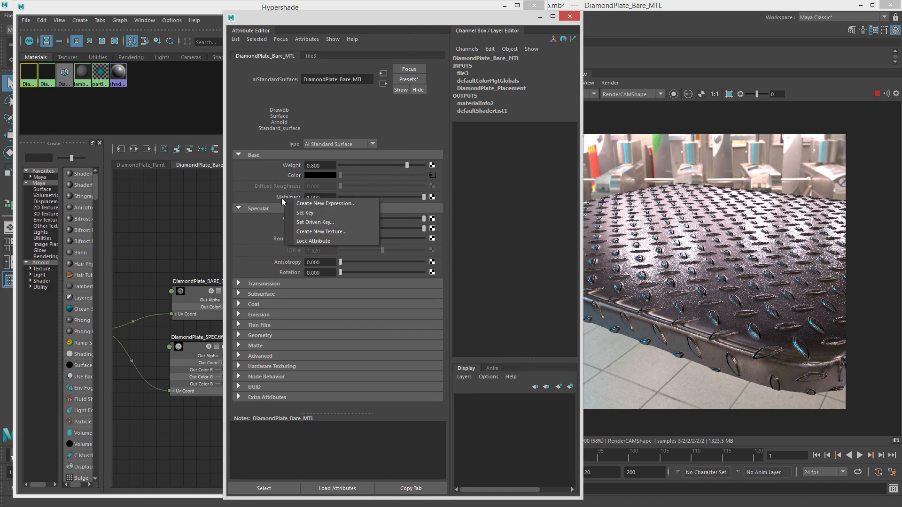
pyautogui.click(275, 196)
pyautogui.click(432, 198)
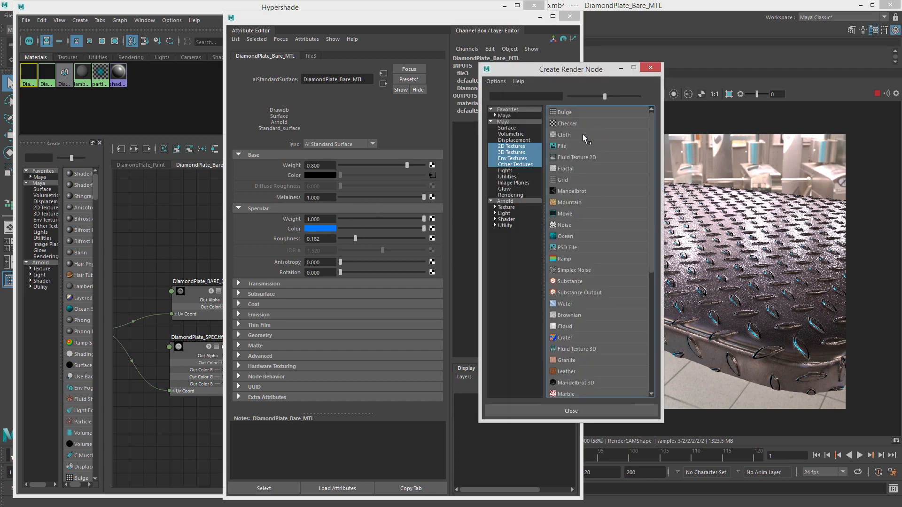
pyautogui.click(573, 257)
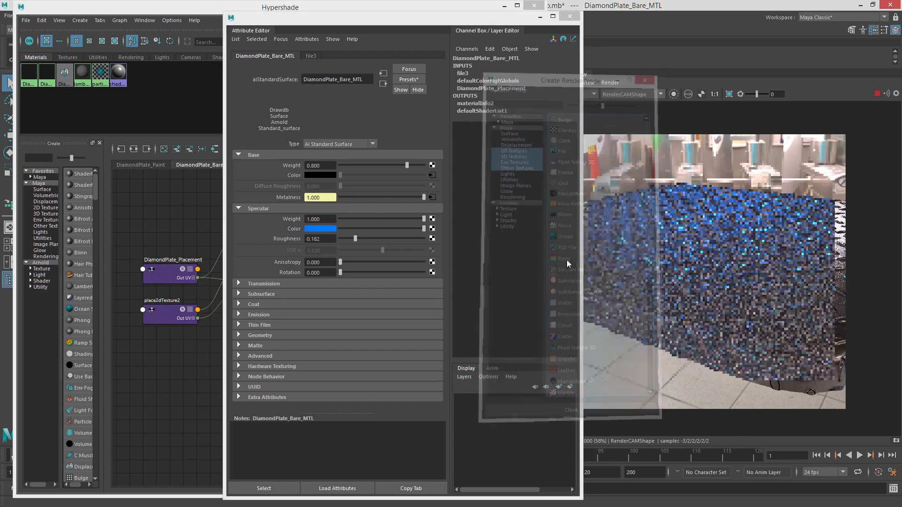
pyautogui.click(540, 17)
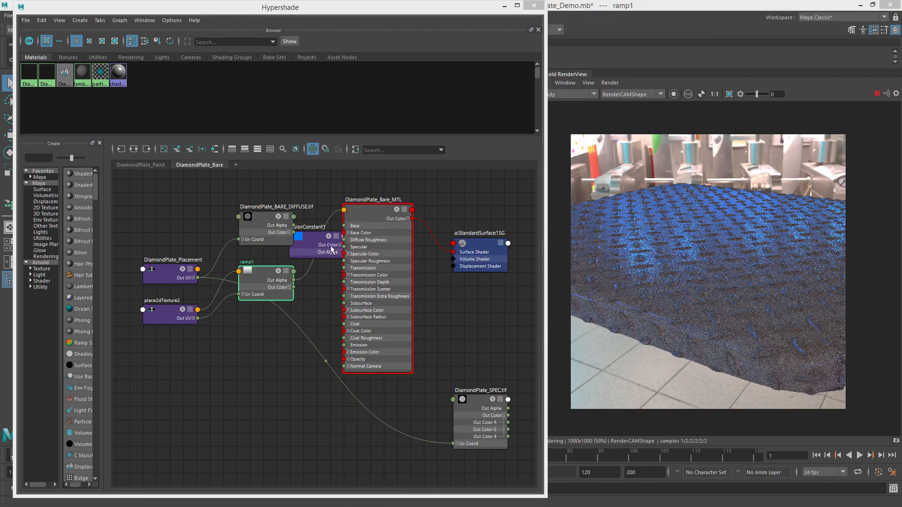
# Move the colorConstant1 node below the others and show only the material's connected attributes.
pyautogui.keyDown('alt'); pyautogui.moveTo(330, 245); pyautogui.dragTo(463, 267, button='middle'); pyautogui.keyUp('alt')
pyautogui.moveTo(444, 259); pyautogui.dragTo(393, 386)
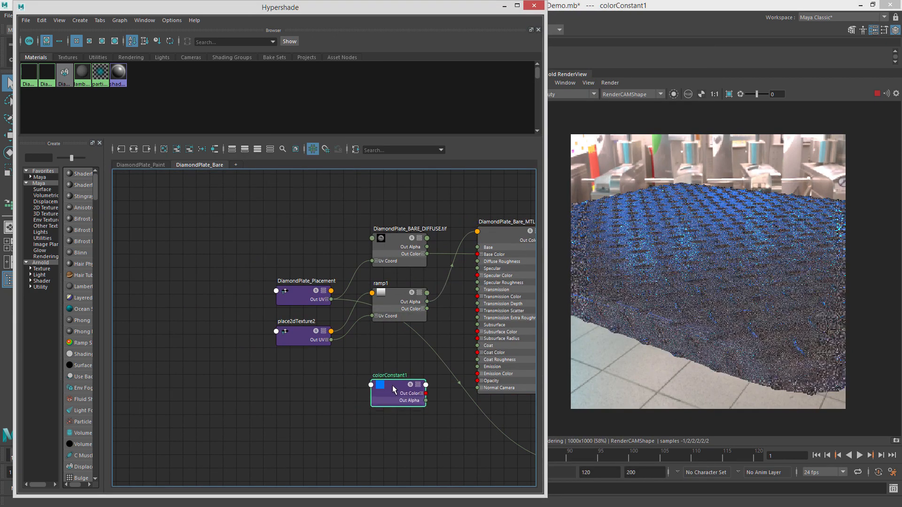
pyautogui.keyDown('alt'); pyautogui.moveTo(408, 331); pyautogui.dragTo(355, 348, button='middle'); pyautogui.keyUp('alt')
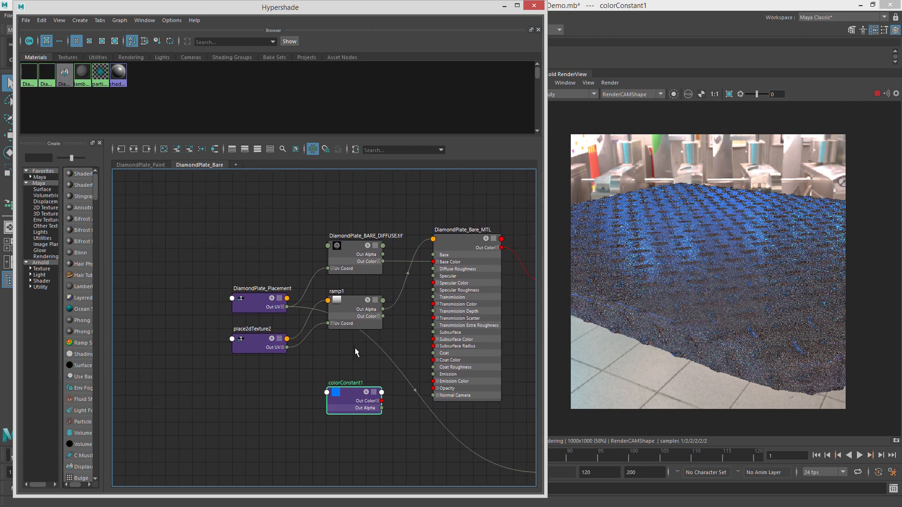
pyautogui.click(470, 239)
pyautogui.press('2')
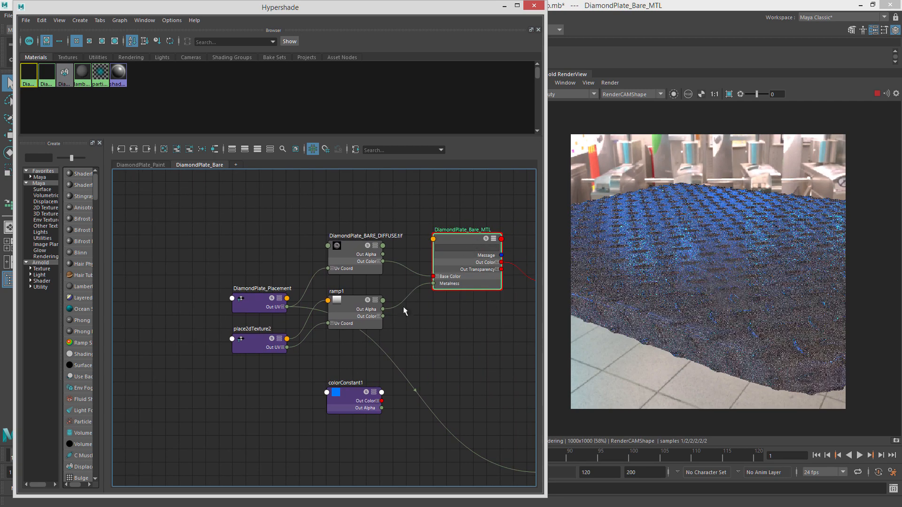
# Rearrange the placement, diffuse, place2dTexture2, ramp and SPEC texture nodes, and delete the colorConstant1 node.
pyautogui.keyDown('alt'); pyautogui.moveTo(465, 312); pyautogui.dragTo(448, 309, button='middle'); pyautogui.keyUp('alt')
pyautogui.moveTo(221, 308); pyautogui.dragTo(174, 265)
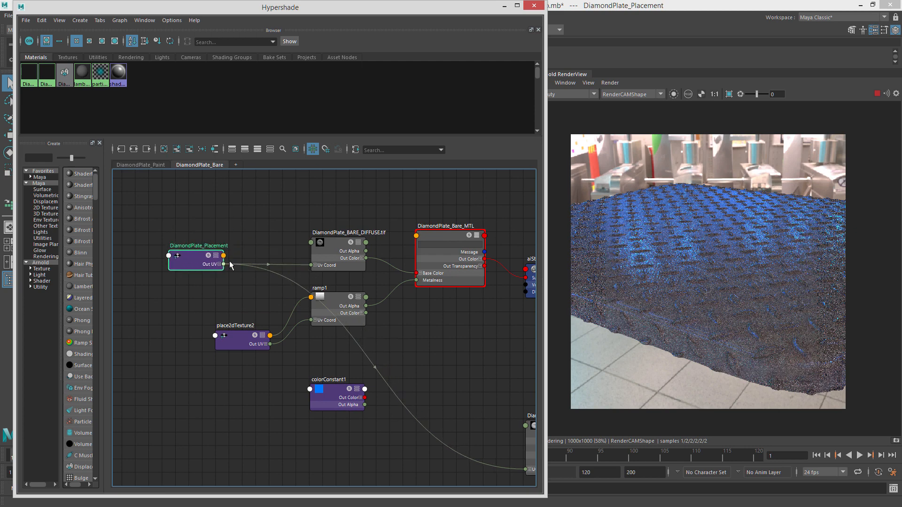
pyautogui.moveTo(338, 254); pyautogui.dragTo(319, 229)
pyautogui.moveTo(412, 308)
pyautogui.keyDown('alt'); pyautogui.mouseDown(button='middle')
pyautogui.moveTo(351, 290)
pyautogui.moveTo(396, 303)
pyautogui.mouseUp(button='middle'); pyautogui.keyUp('alt')
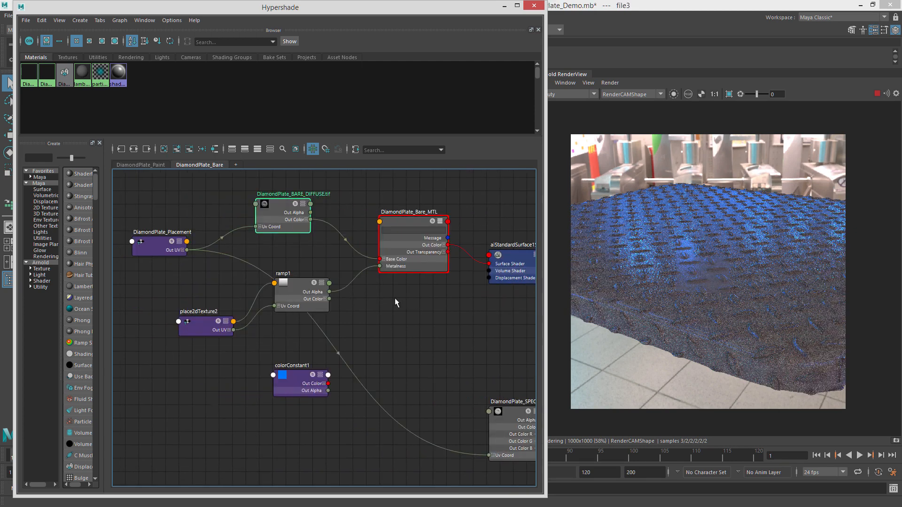
pyautogui.moveTo(203, 334); pyautogui.dragTo(160, 318)
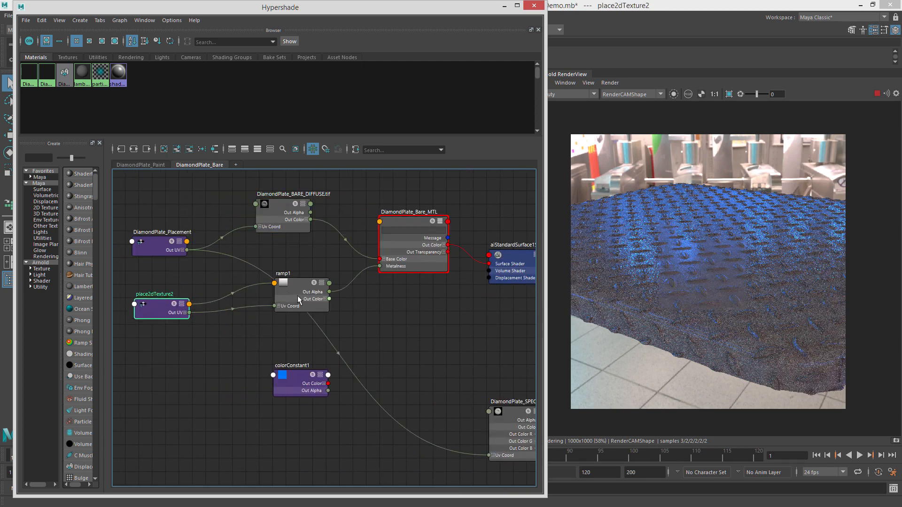
pyautogui.moveTo(297, 295); pyautogui.dragTo(250, 309)
pyautogui.moveTo(501, 413); pyautogui.dragTo(394, 392)
pyautogui.moveTo(298, 377); pyautogui.dragTo(231, 431)
pyautogui.moveTo(396, 388); pyautogui.dragTo(346, 362)
pyautogui.click(232, 427)
pyautogui.press('Delete')
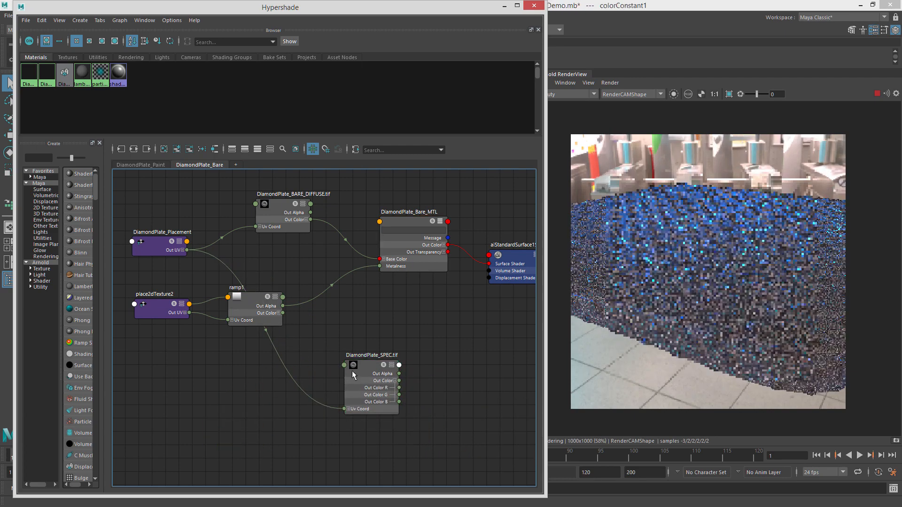
# Reposition the ramp1 and DiamondPlate_SPEC.tif nodes and collapse the material node.
pyautogui.moveTo(239, 321); pyautogui.dragTo(235, 367)
pyautogui.moveTo(371, 375); pyautogui.dragTo(324, 266)
pyautogui.click(411, 231)
pyautogui.write('1')
pyautogui.click(414, 226)
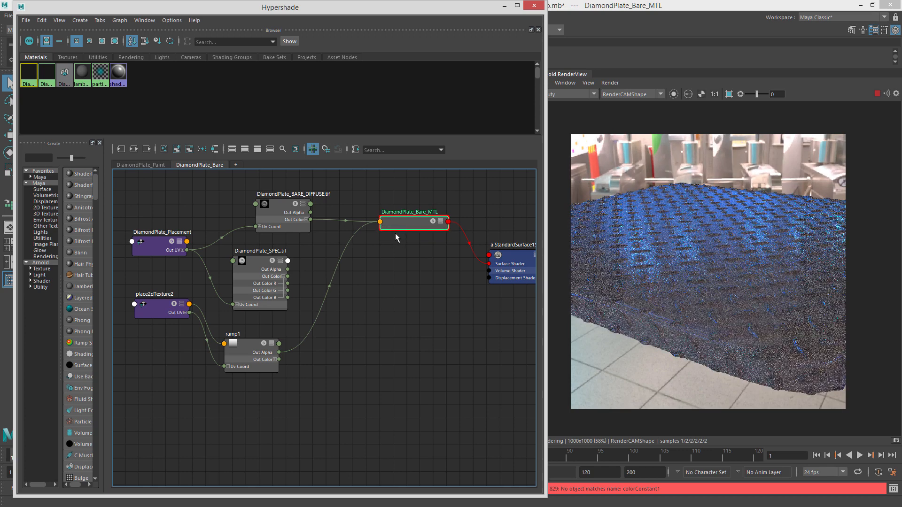
pyautogui.moveTo(398, 226)
pyautogui.press('BackSpace')
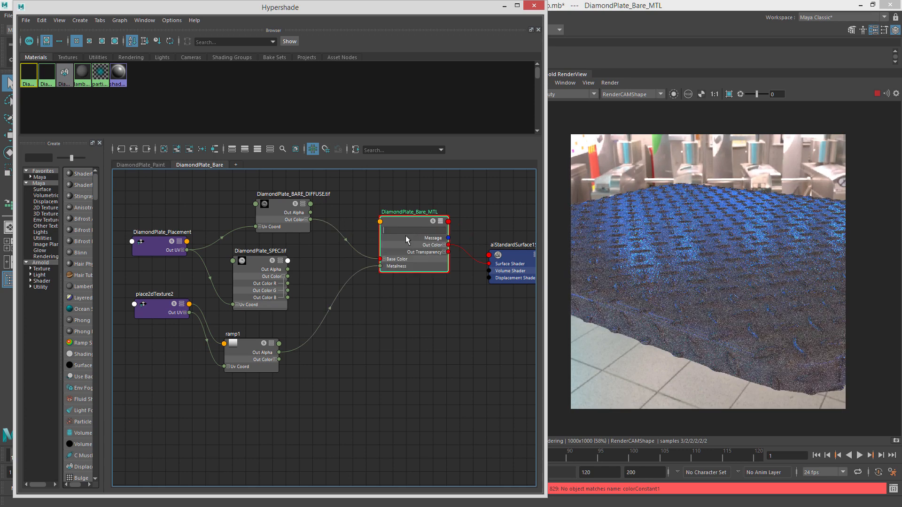
# Move the material node and cycle its attribute display level, ending on connected attributes only.
pyautogui.click(416, 232)
pyautogui.press('4')
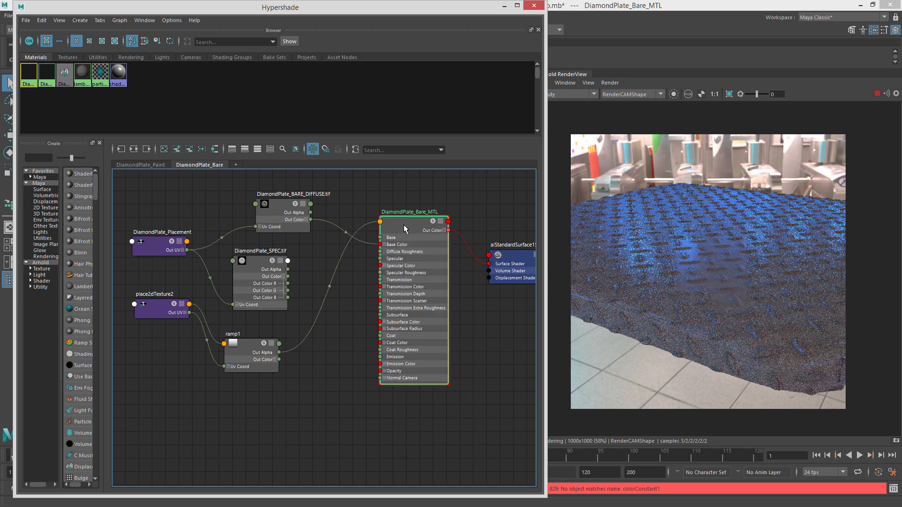
pyautogui.moveTo(404, 225); pyautogui.dragTo(399, 219)
pyautogui.press('1')
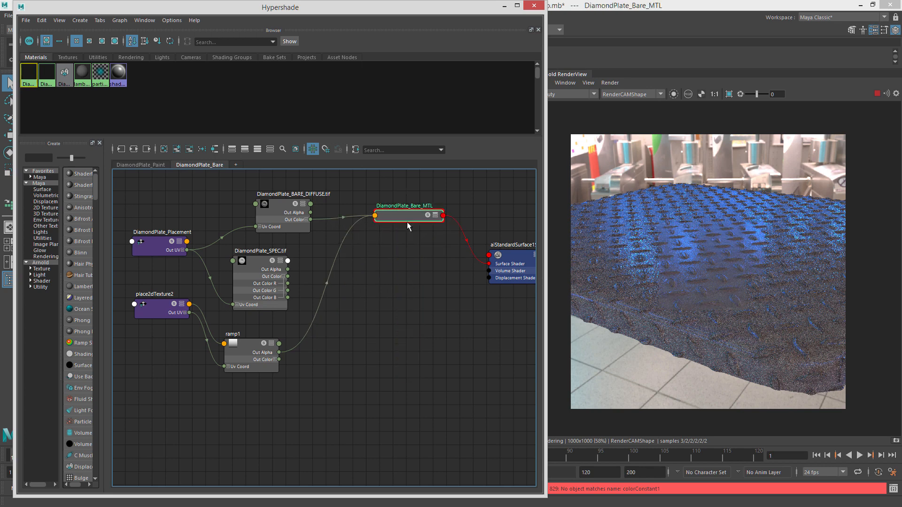
pyautogui.press('2')
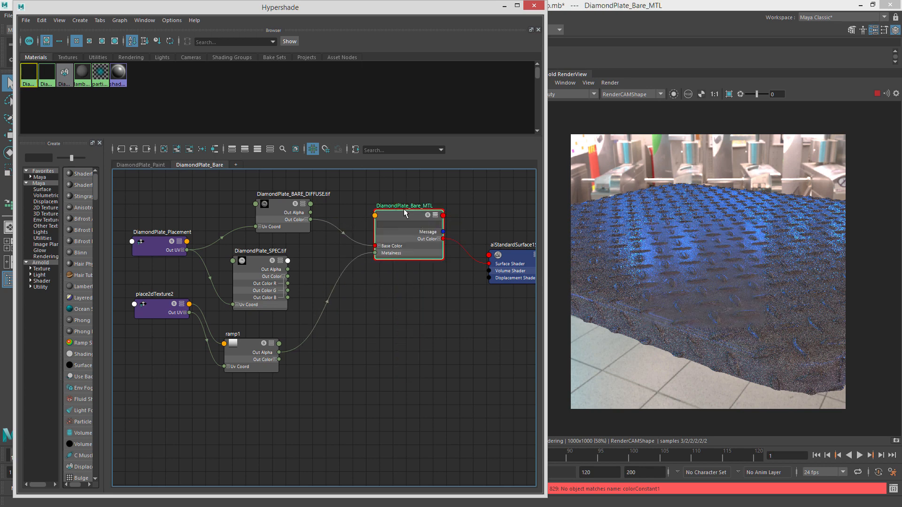
pyautogui.press('3')
pyautogui.press('2')
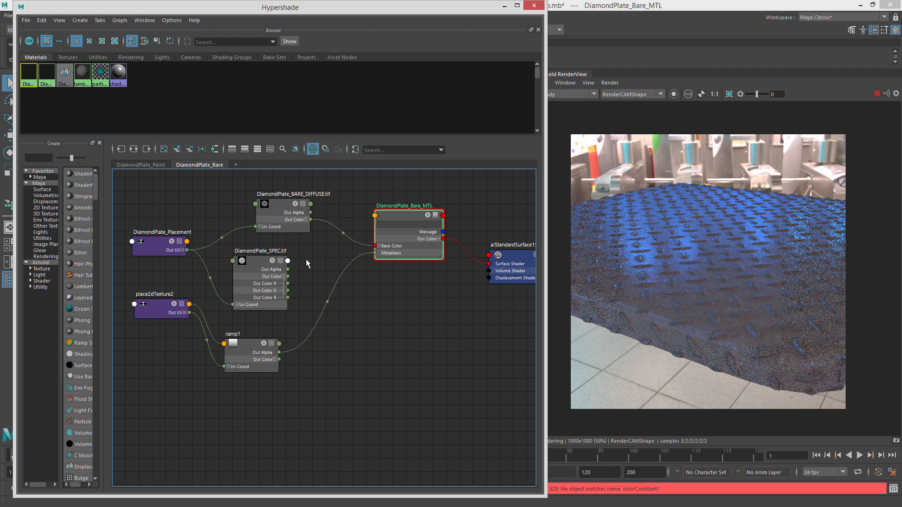
# Connect DiamondPlate_SPEC.tif's Out Color R to the material's Metalness in place of the ramp.
pyautogui.keyDown('alt'); pyautogui.moveTo(306, 258); pyautogui.dragTo(320, 261, button='middle'); pyautogui.keyUp('alt')
pyautogui.moveTo(290, 216); pyautogui.dragTo(264, 215)
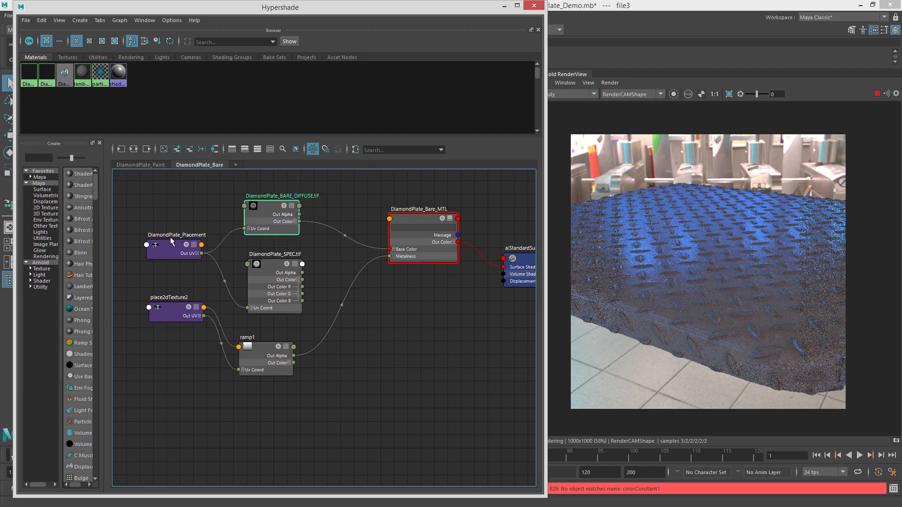
pyautogui.moveTo(172, 239)
pyautogui.keyDown('shift'); pyautogui.mouseDown()
pyautogui.moveTo(165, 230)
pyautogui.moveTo(173, 241)
pyautogui.mouseUp(); pyautogui.keyUp('shift')
pyautogui.click(325, 318)
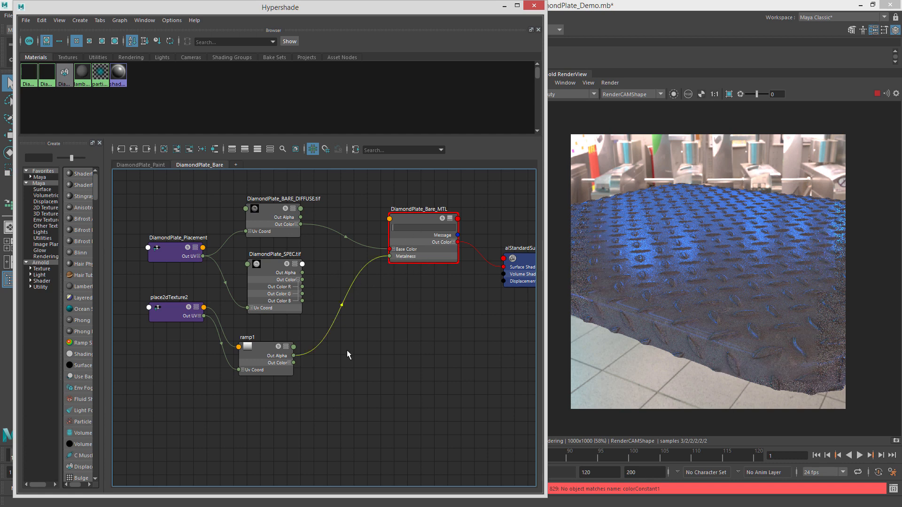
pyautogui.moveTo(385, 269); pyautogui.dragTo(389, 256)
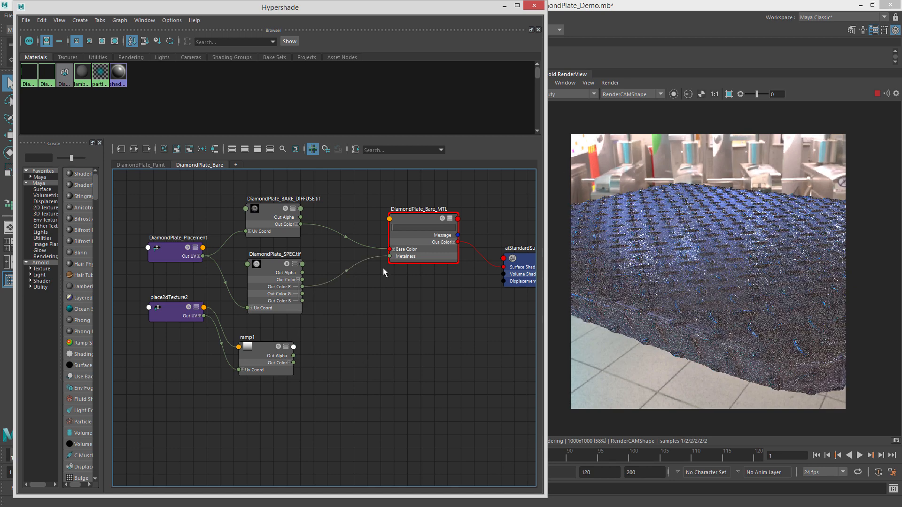
# Delete the unused ramp1 node.
pyautogui.keyDown('alt'); pyautogui.moveTo(266, 354); pyautogui.dragTo(276, 355, button='middle'); pyautogui.keyUp('alt')
pyautogui.click(276, 355)
pyautogui.press('Delete')
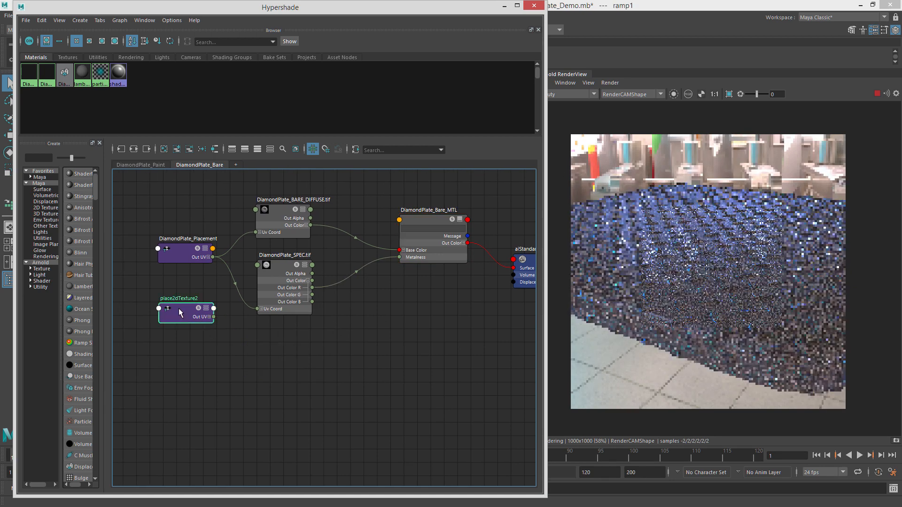
# Move the placement and SPEC nodes and display the specular_direct AOV in the render view.
pyautogui.moveTo(181, 258); pyautogui.dragTo(174, 233)
pyautogui.click(575, 94)
pyautogui.click(576, 122)
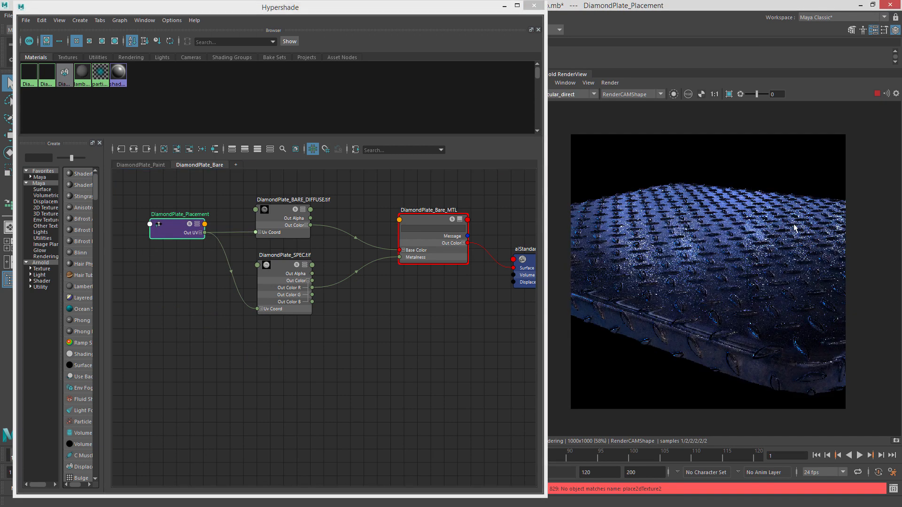
pyautogui.moveTo(276, 271); pyautogui.dragTo(208, 287)
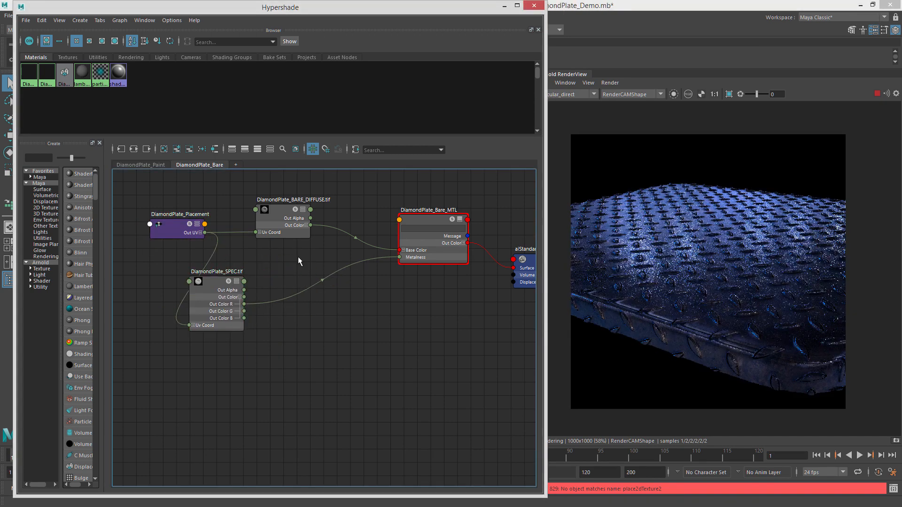
# Create an aiRange node and insert it between the SPEC map's Out Color R and the material's Metalness.
pyautogui.click(298, 257)
pyautogui.press('Tab')
pyautogui.write('aiRange')
pyautogui.press('Return')
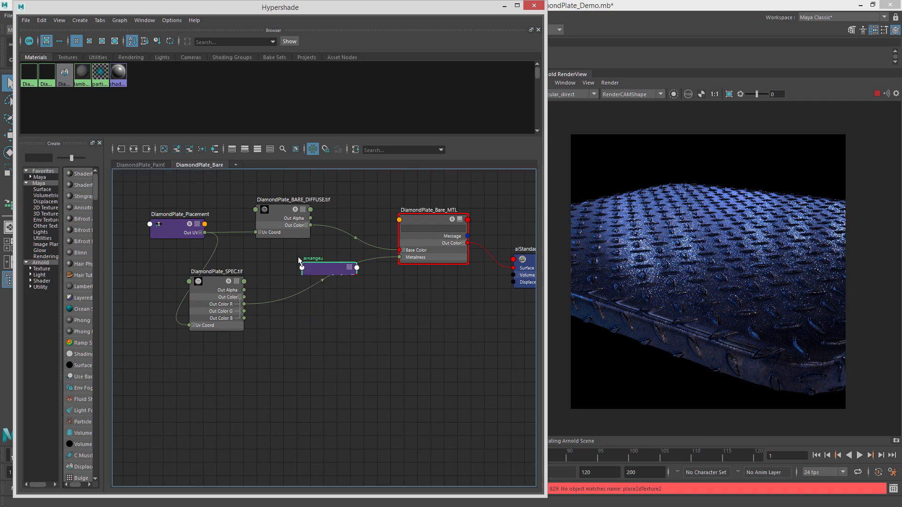
pyautogui.moveTo(307, 279); pyautogui.dragTo(290, 270)
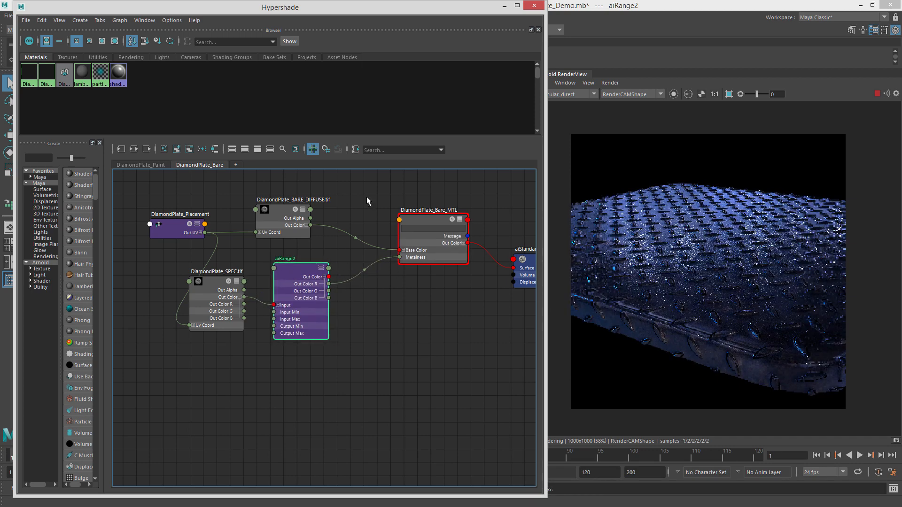
# Isolate the range node's output in the render view and tidy the SPEC and range nodes.
pyautogui.click(674, 94)
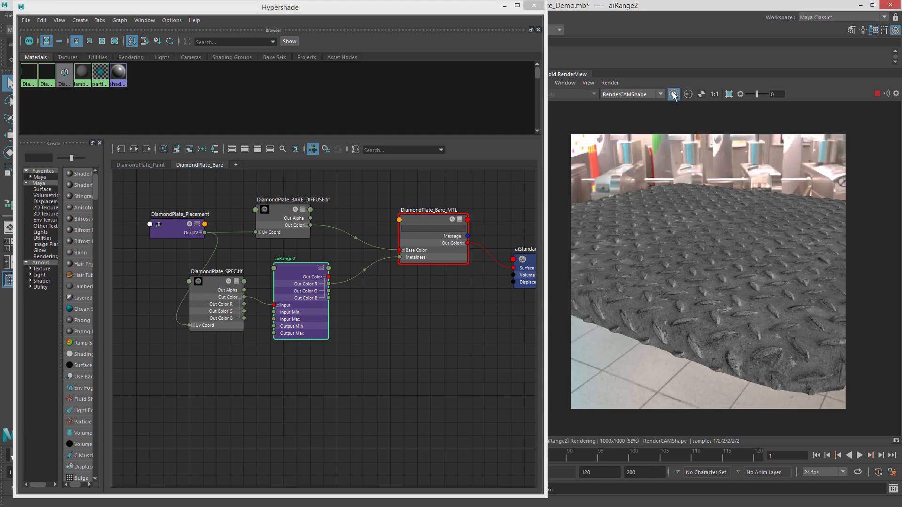
pyautogui.click(220, 280)
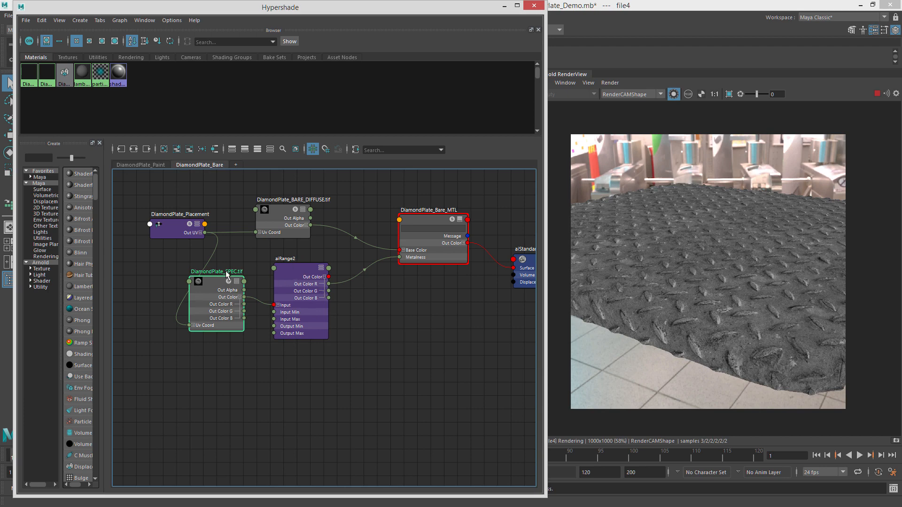
pyautogui.moveTo(226, 291); pyautogui.dragTo(218, 283)
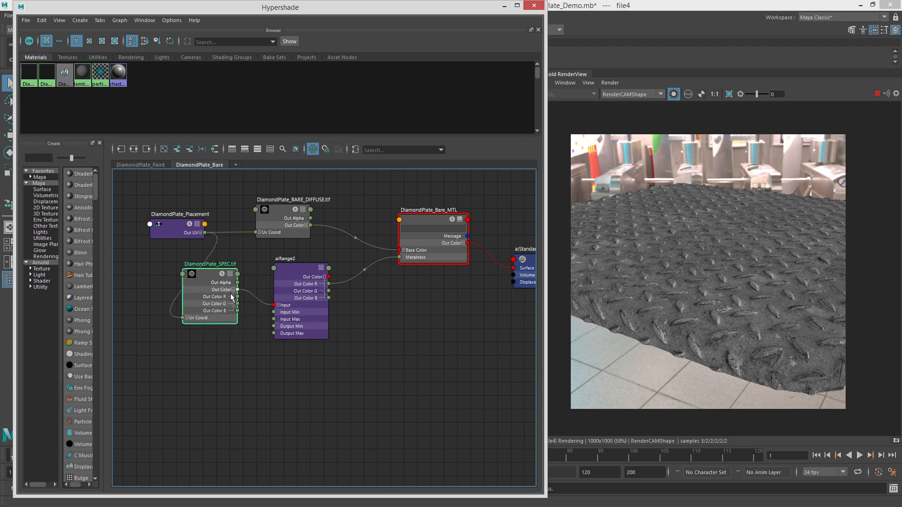
pyautogui.click(233, 290)
pyautogui.moveTo(298, 270); pyautogui.dragTo(279, 269)
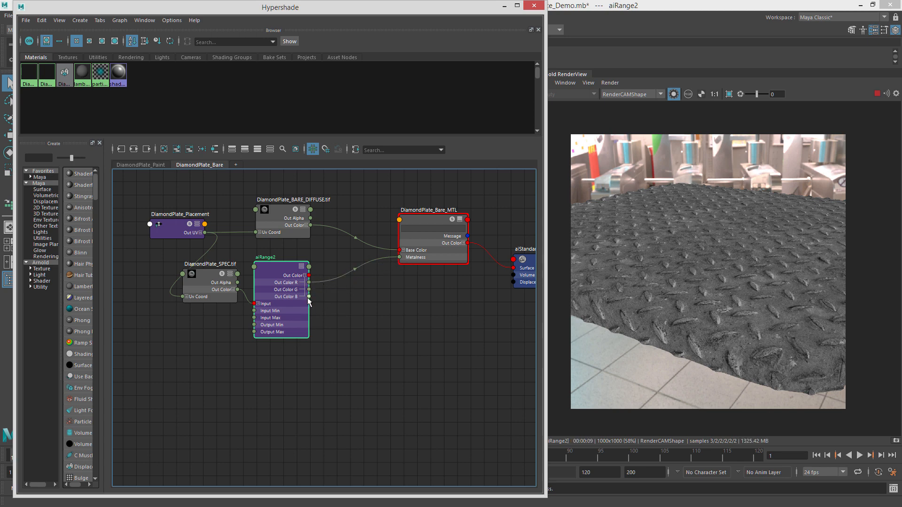
# Collapse the range node and rename it DiamondPlate_Metalness_Range in the Attribute Editor.
pyautogui.click(210, 265)
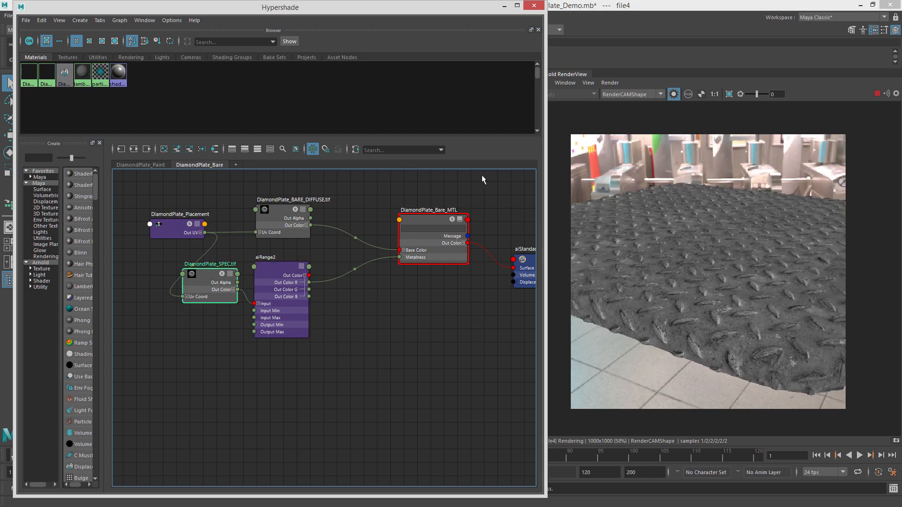
pyautogui.click(268, 272)
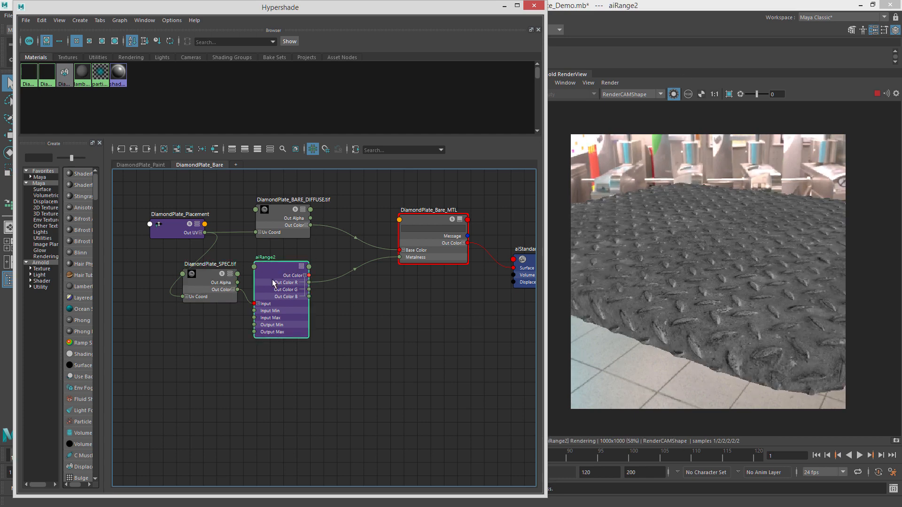
pyautogui.press('1')
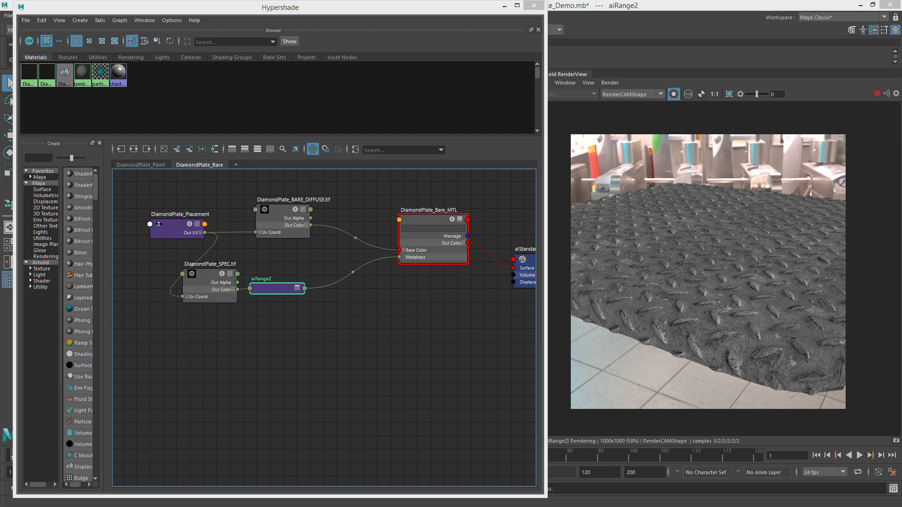
pyautogui.moveTo(901, 49); pyautogui.dragTo(352, 19)
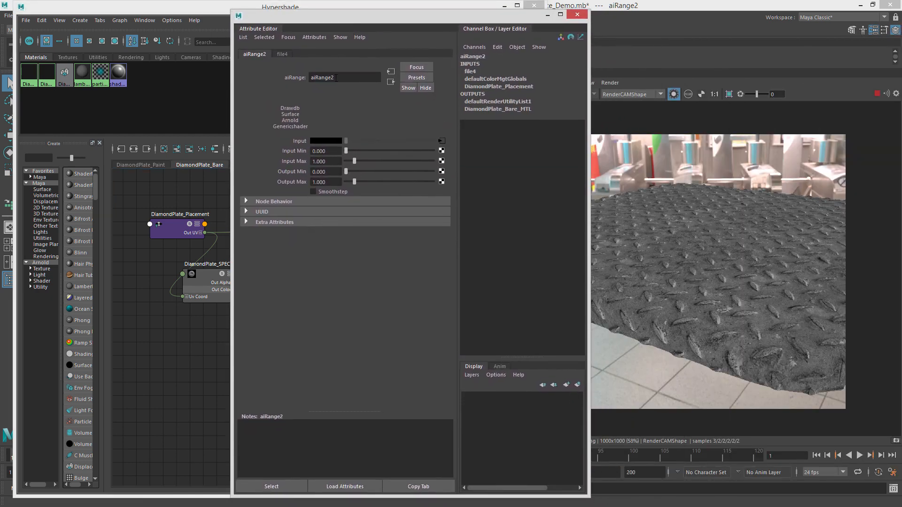
pyautogui.write('Di')
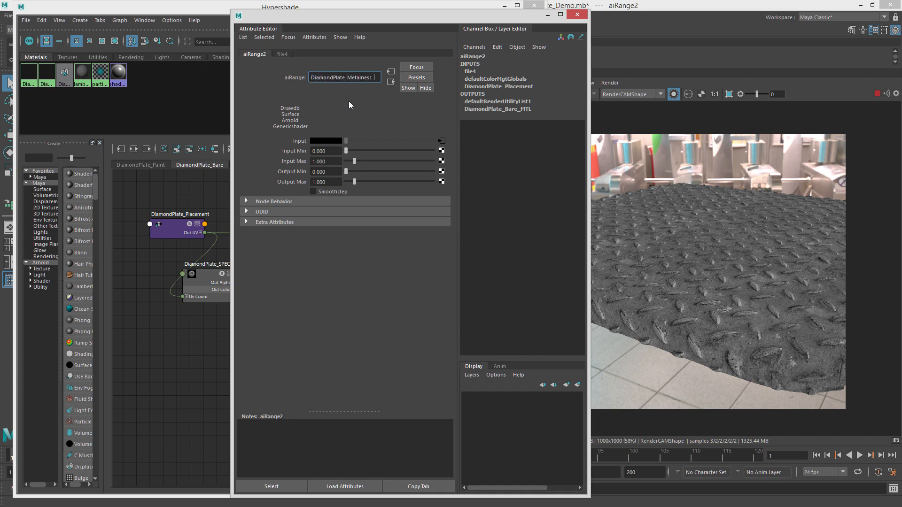
pyautogui.write('amondPlate_Metalness_Range')
pyautogui.press('Return')
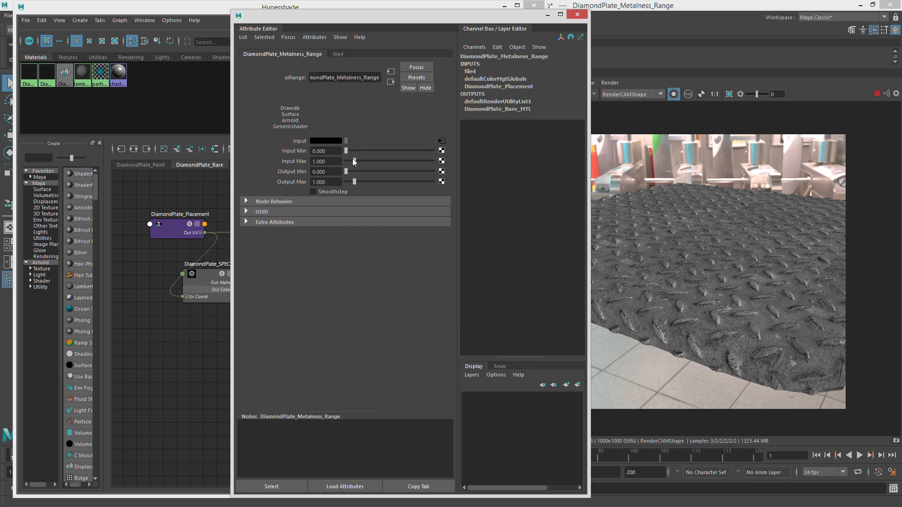
# Set the range's Input Max to 0.326 and Output Max to 0.761, then turn off the isolated shading.
pyautogui.moveTo(354, 162); pyautogui.dragTo(348, 162)
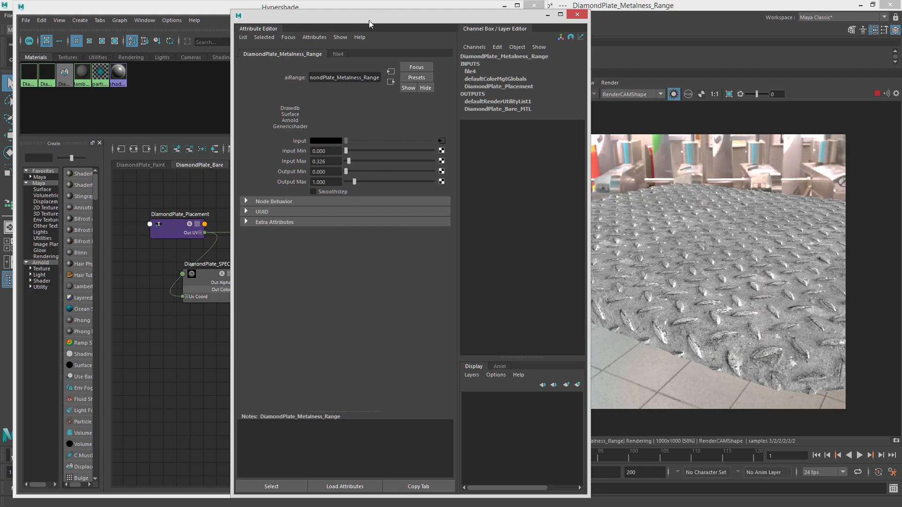
pyautogui.moveTo(370, 24); pyautogui.dragTo(325, 11)
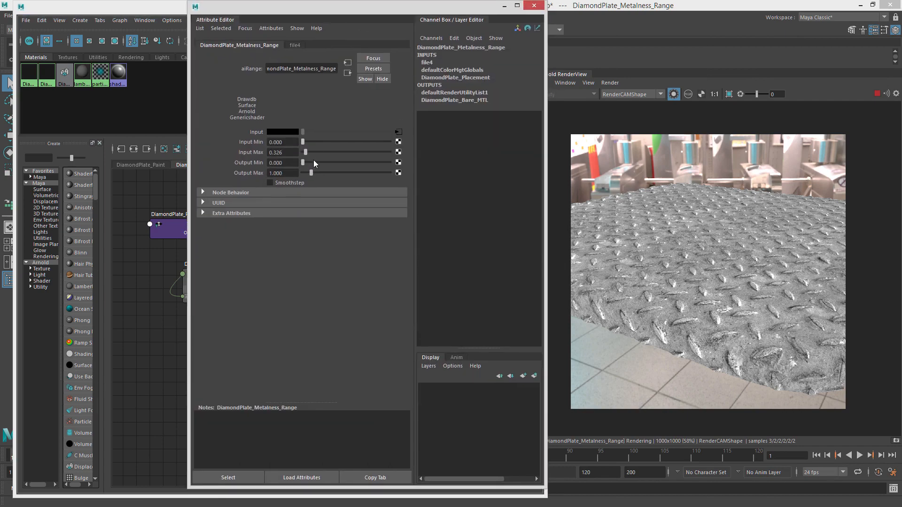
pyautogui.moveTo(311, 173); pyautogui.dragTo(309, 172)
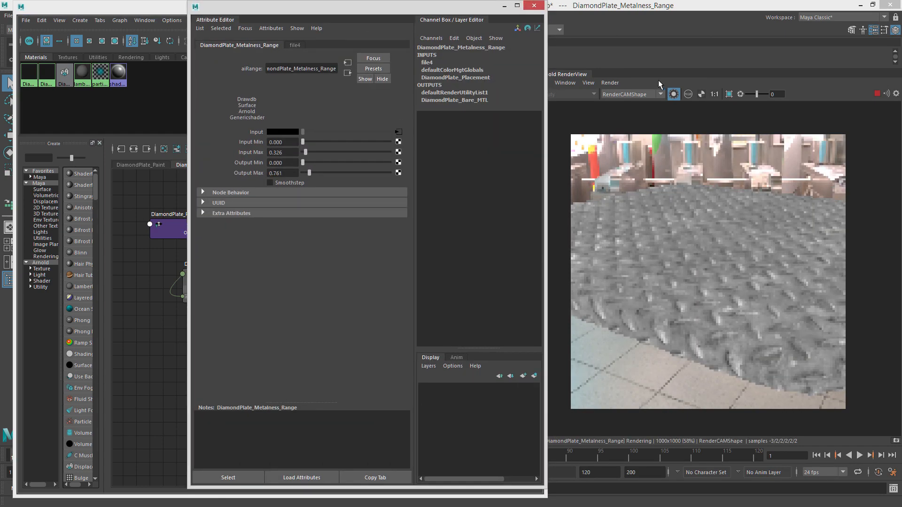
pyautogui.click(673, 94)
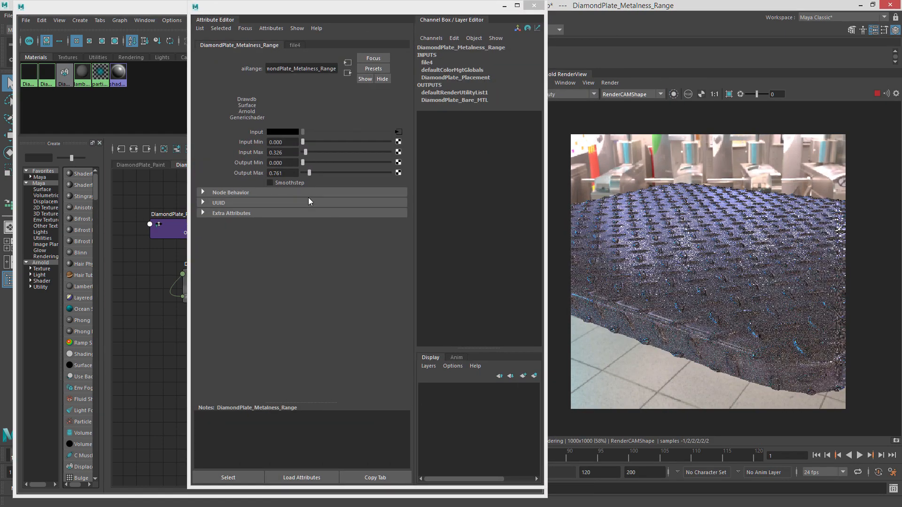
# Lower the range's Input Max to about 0.543 and Output Max to about 0.435, and enable Smoothstep.
pyautogui.moveTo(305, 153); pyautogui.dragTo(304, 164)
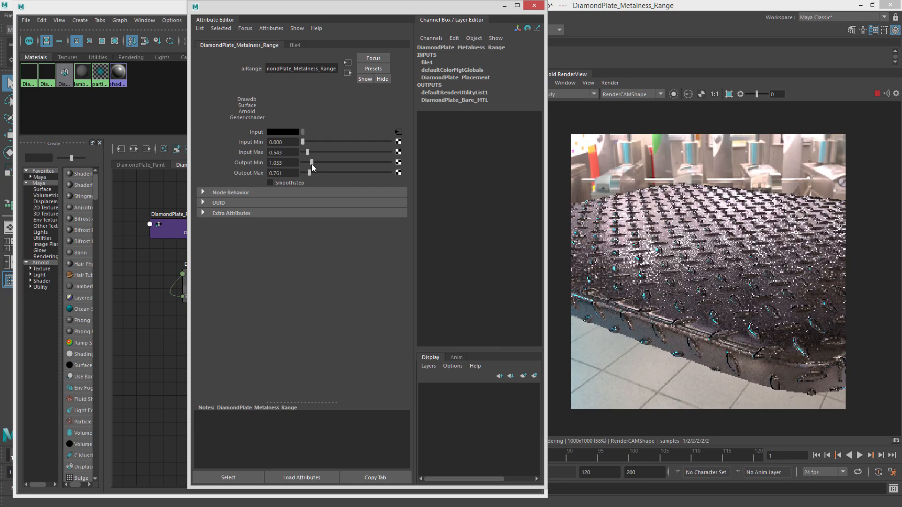
pyautogui.moveTo(311, 165); pyautogui.dragTo(308, 173)
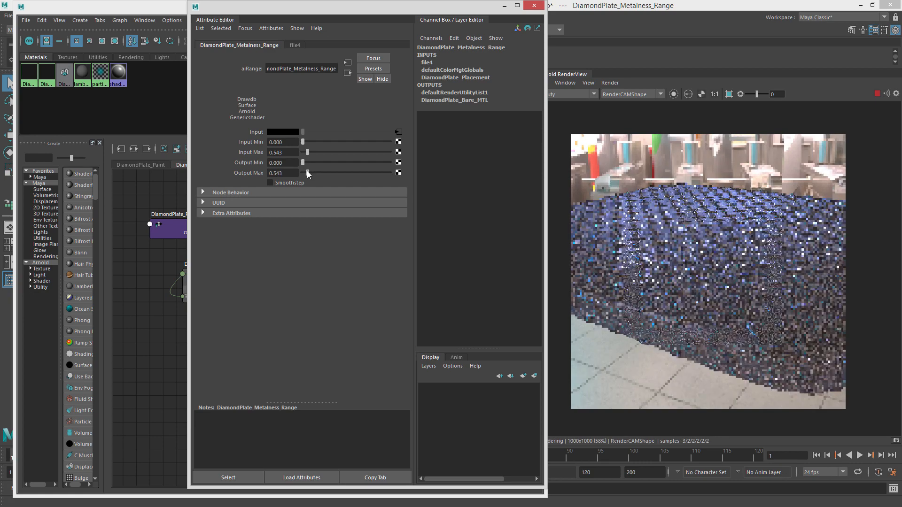
pyautogui.click(275, 184)
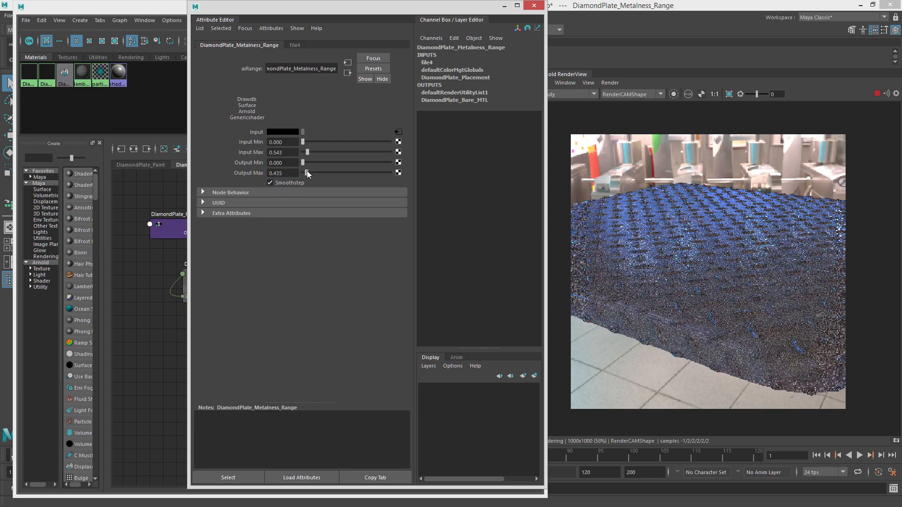
# Set the range's Output Max to 1 and reduce its Input Max to about 0.217.
pyautogui.moveTo(307, 171); pyautogui.dragTo(309, 171)
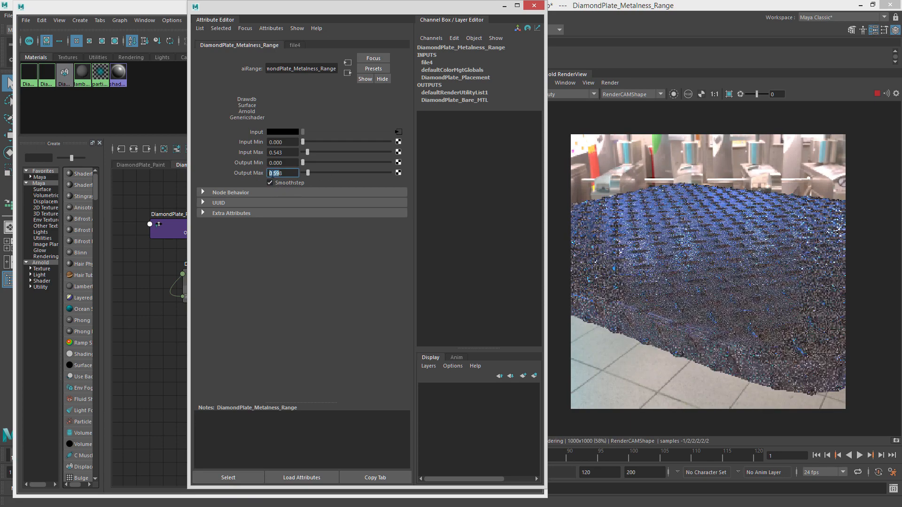
pyautogui.write('1')
pyautogui.press('Return')
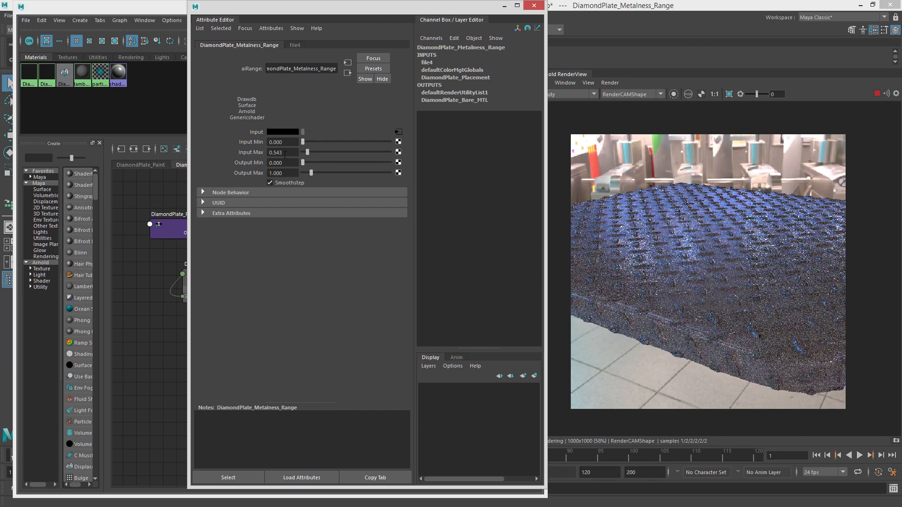
pyautogui.press('Return')
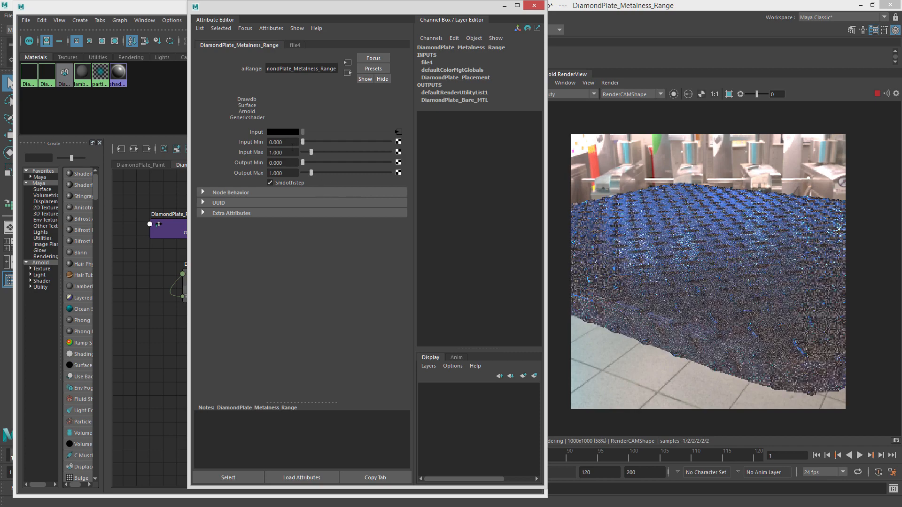
pyautogui.moveTo(304, 142); pyautogui.dragTo(305, 152)
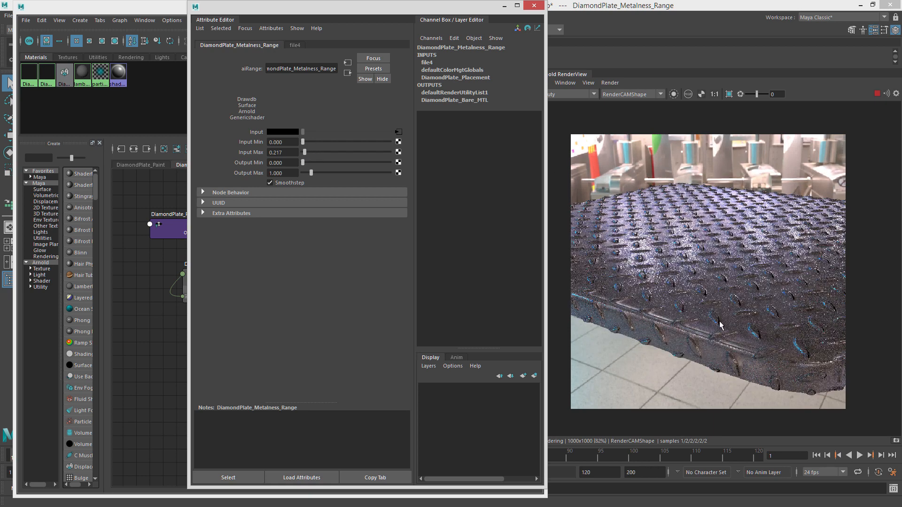
# Examine the diffuse and SPEC textures individually in the render view, then turn off the isolated shading.
pyautogui.scroll(2, 722, 326)
pyautogui.scroll(-2, 722, 325)
pyautogui.moveTo(362, 7); pyautogui.dragTo(901, 54)
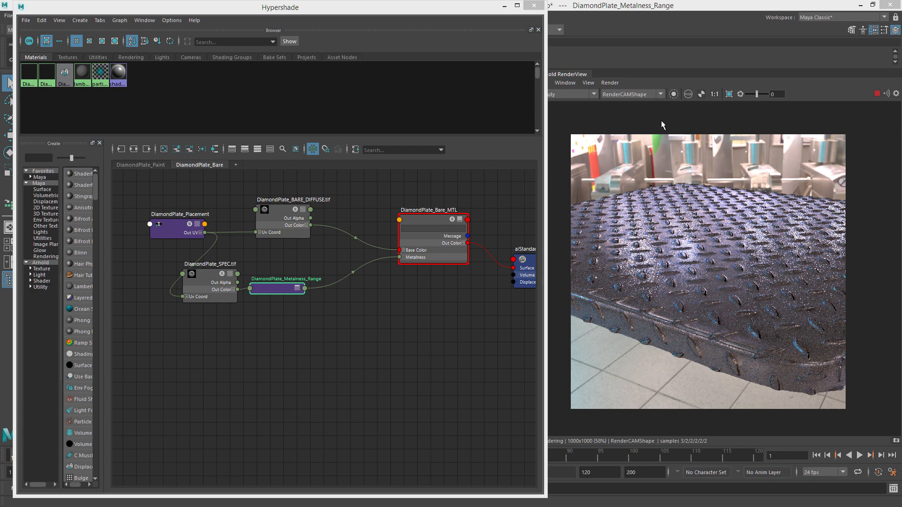
pyautogui.click(277, 217)
pyautogui.click(674, 95)
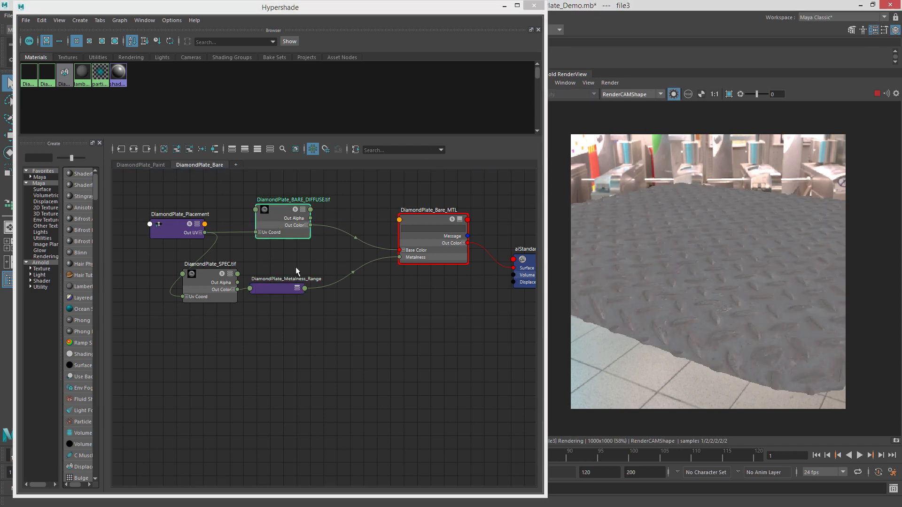
pyautogui.moveTo(264, 285); pyautogui.dragTo(266, 286)
pyautogui.click(209, 272)
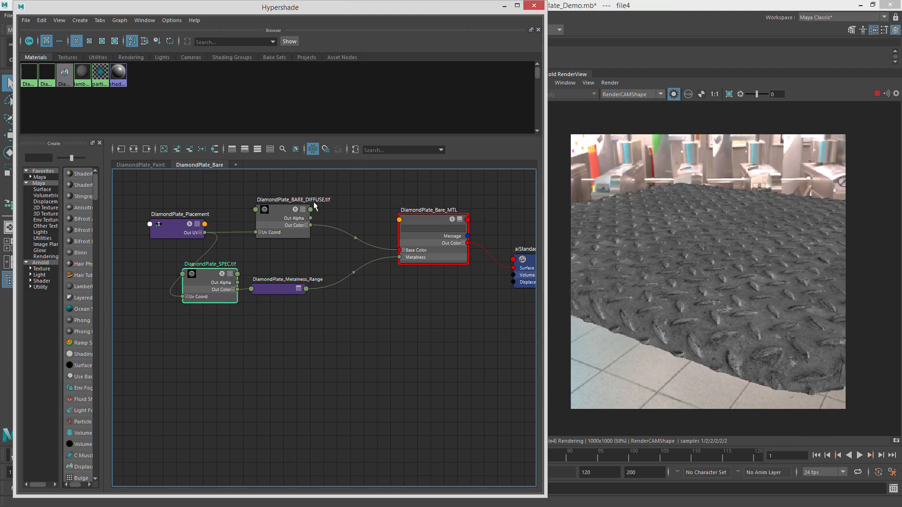
pyautogui.click(314, 201)
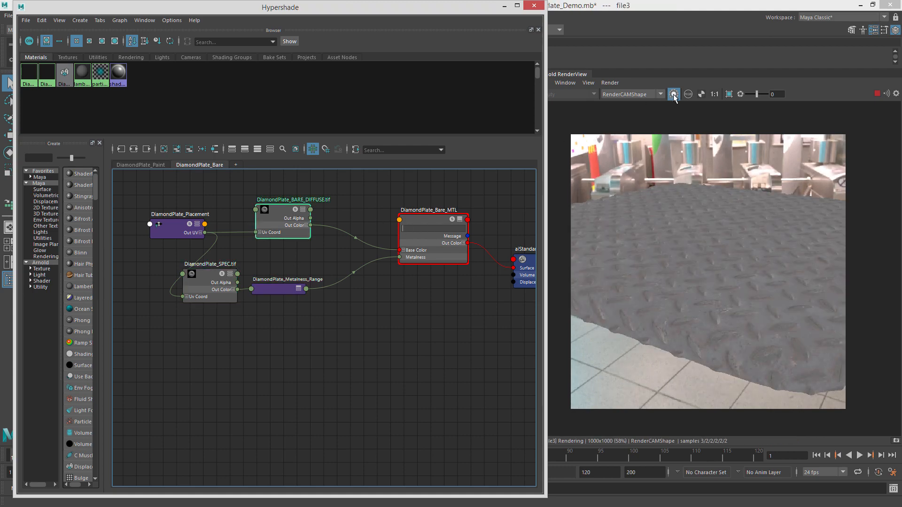
pyautogui.click(674, 95)
pyautogui.scroll(2, 735, 249)
pyautogui.scroll(-1, 735, 250)
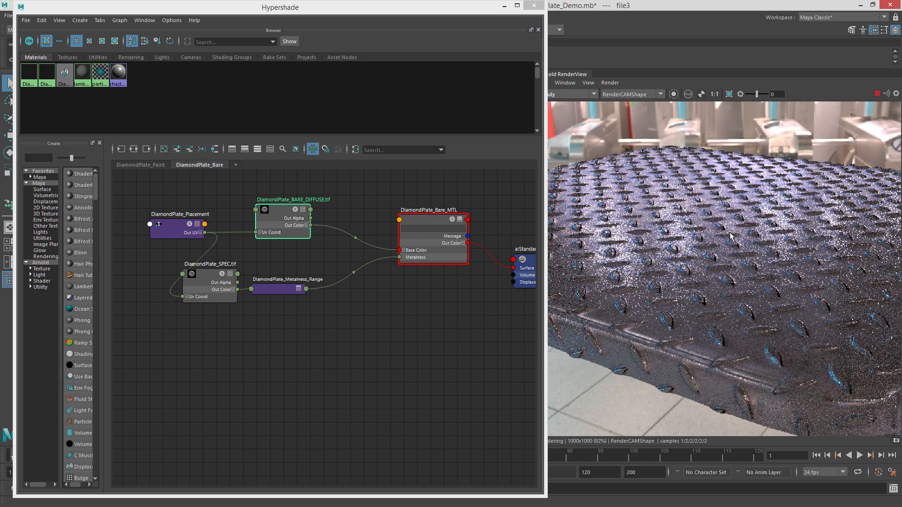
pyautogui.scroll(-2, 729, 235)
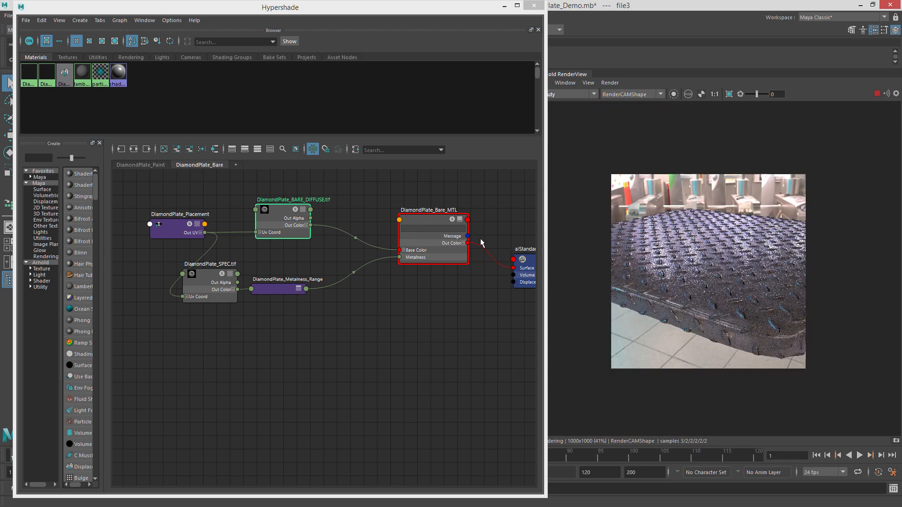
# Reposition the range node and the DiamondPlate_Bare_MTL material node in the node graph.
pyautogui.click(437, 222)
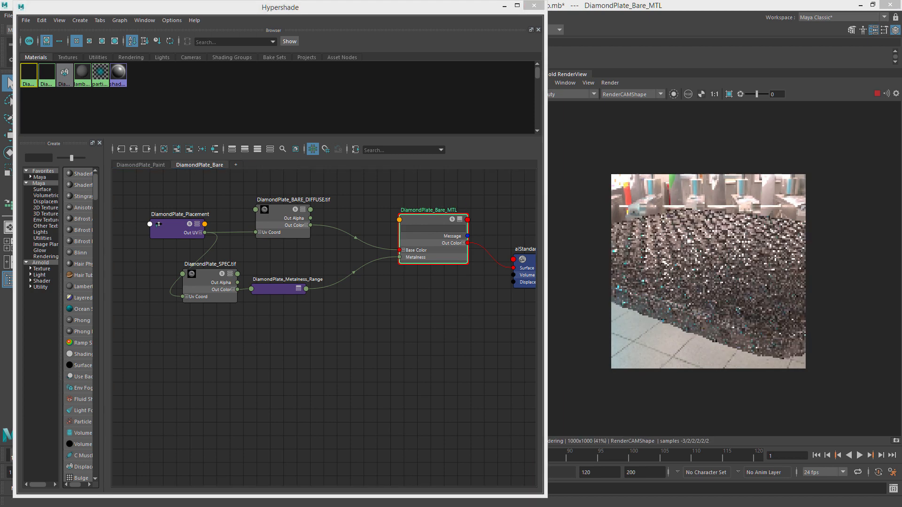
pyautogui.scroll(1, 894, 224)
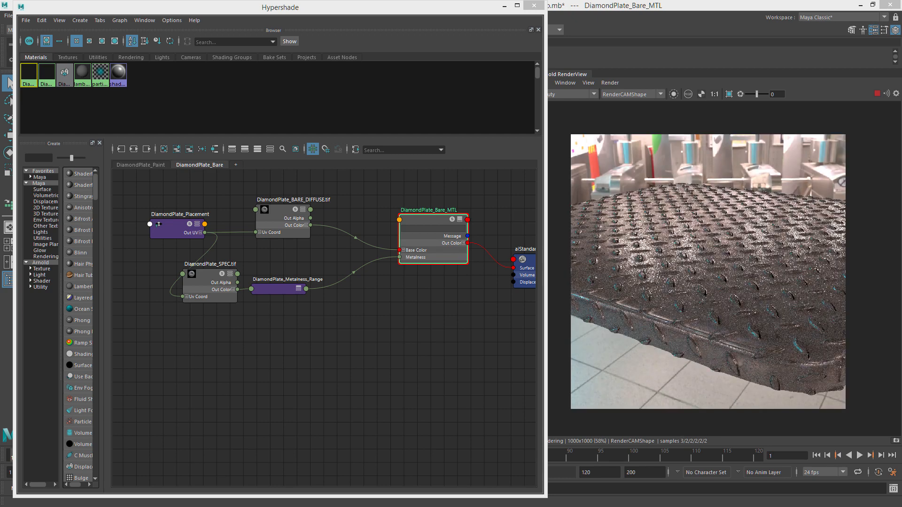
pyautogui.moveTo(284, 288); pyautogui.dragTo(301, 287)
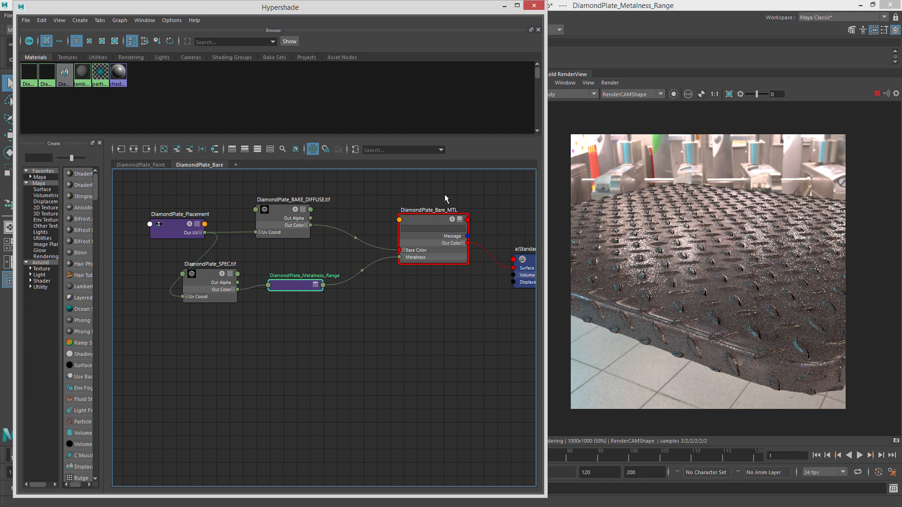
pyautogui.moveTo(429, 226); pyautogui.dragTo(429, 224)
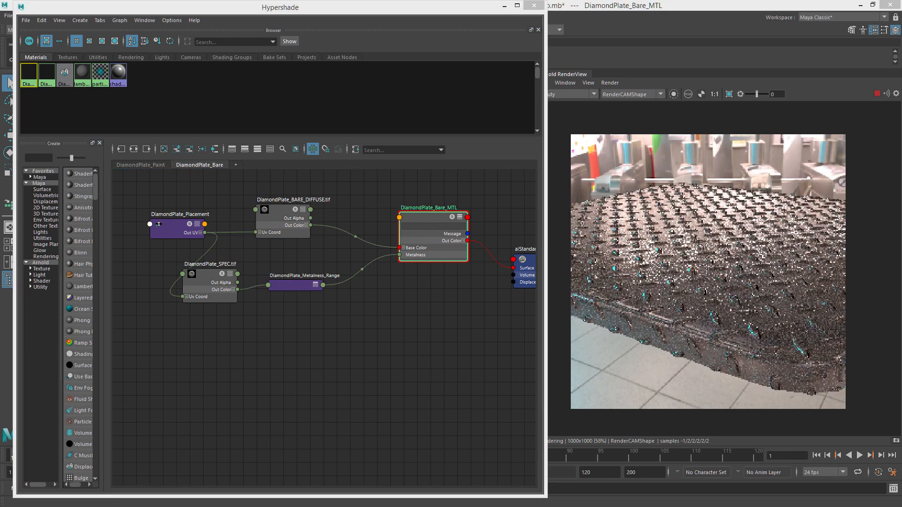
# Give the material's specular a blue tint at full brightness and set its specular Roughness to 0.
pyautogui.moveTo(901, 31); pyautogui.dragTo(157, 21)
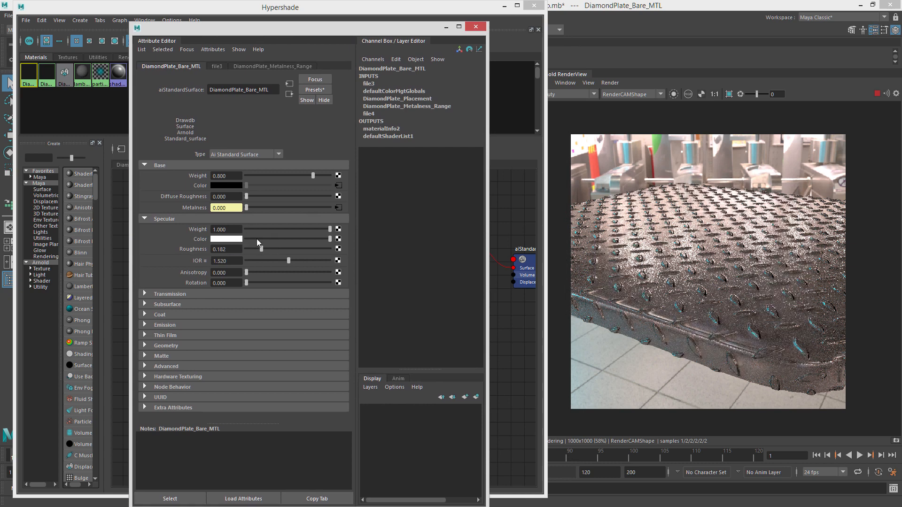
pyautogui.moveTo(257, 239)
pyautogui.mouseDown()
pyautogui.moveTo(220, 238)
pyautogui.moveTo(419, 238)
pyautogui.moveTo(248, 240)
pyautogui.mouseUp()
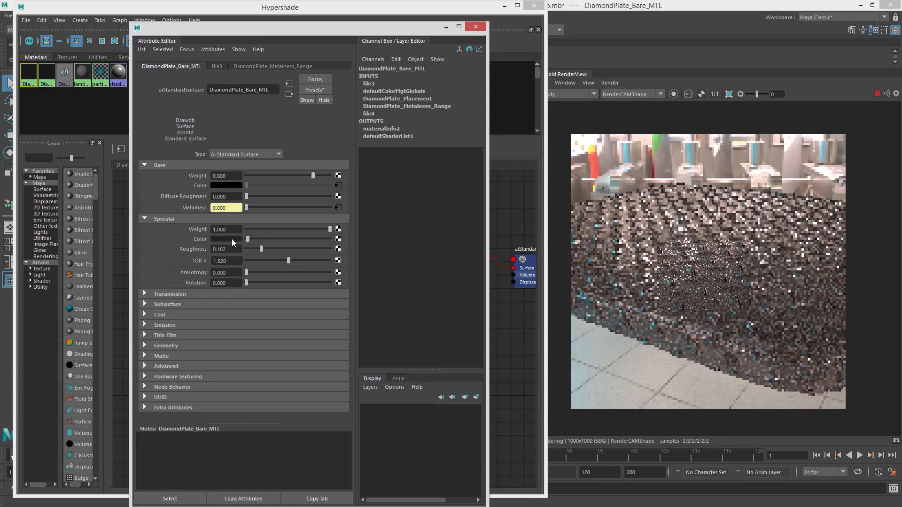
pyautogui.click(232, 239)
pyautogui.click(181, 232)
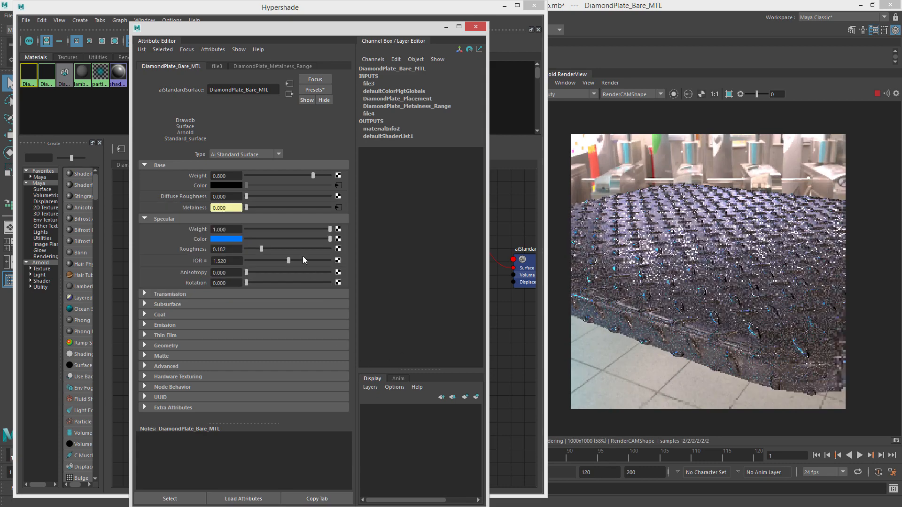
pyautogui.moveTo(283, 247); pyautogui.dragTo(228, 246)
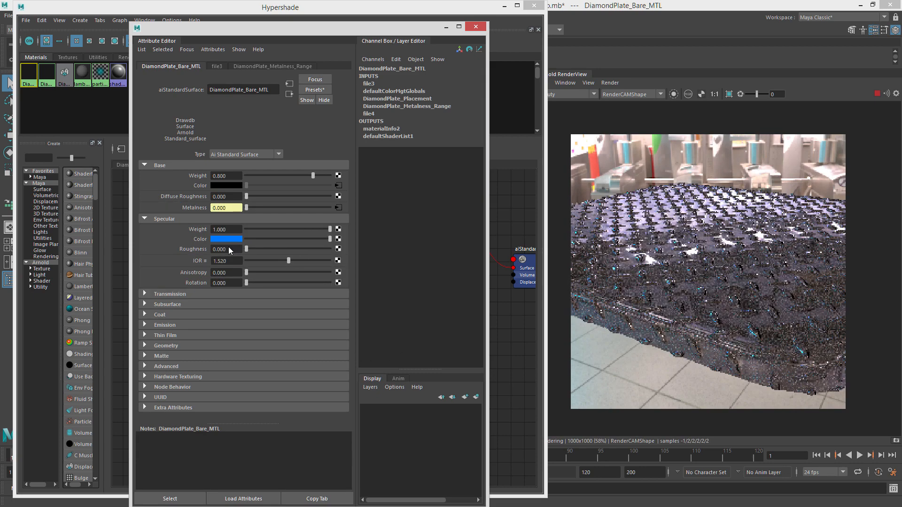
pyautogui.click(329, 238)
pyautogui.moveTo(330, 238); pyautogui.dragTo(343, 238)
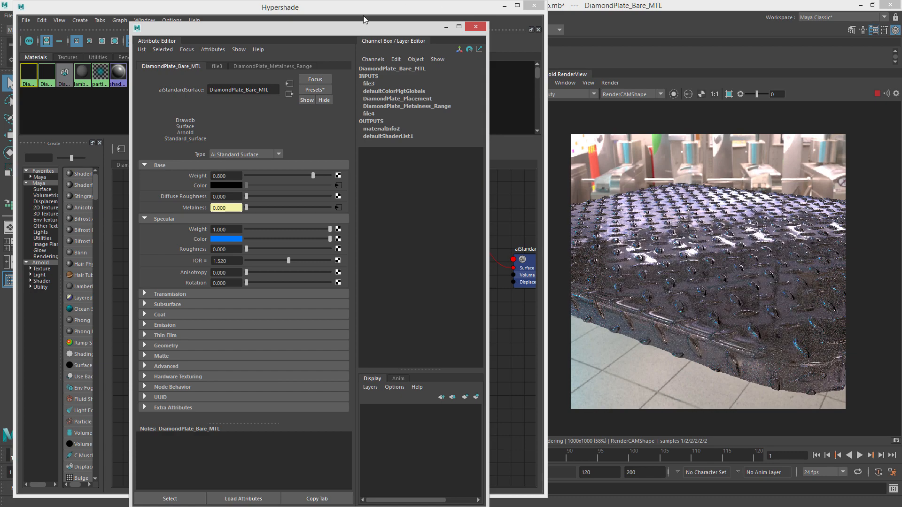
pyautogui.moveTo(350, 28); pyautogui.dragTo(901, 76)
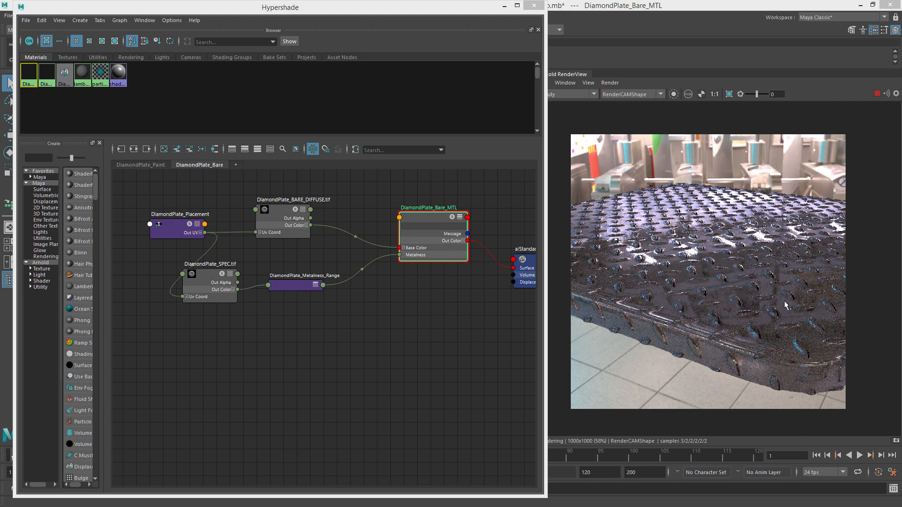
# Set the range's Input Max, Output Min and Output Max all to 1.
pyautogui.click(282, 283)
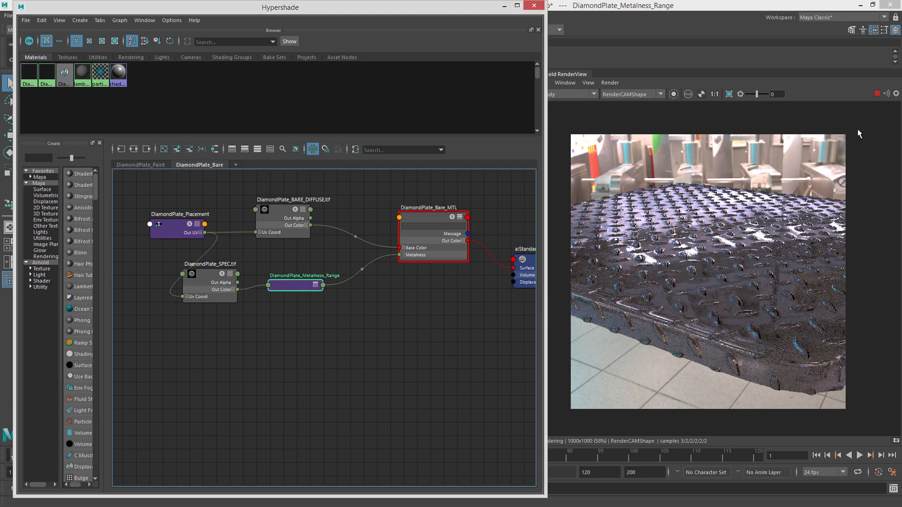
pyautogui.hotkey('ctrl', 'a')
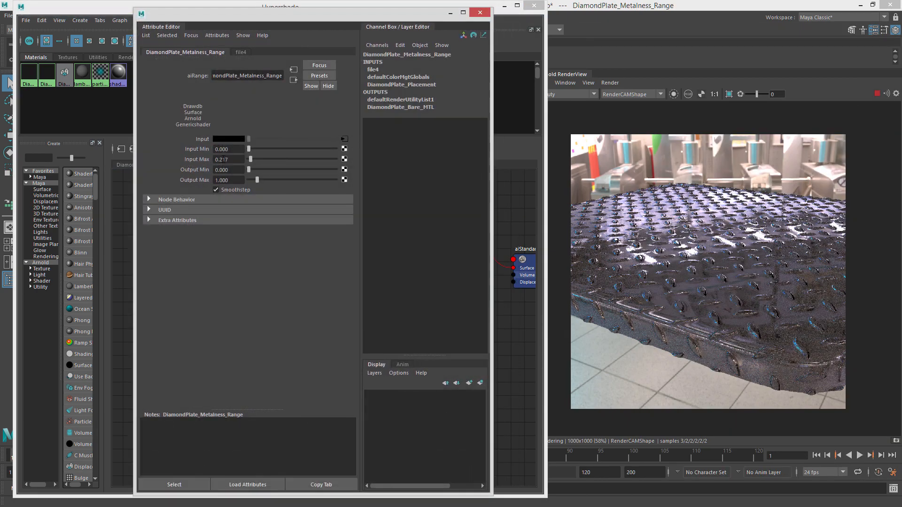
pyautogui.write('1')
pyautogui.press('Return')
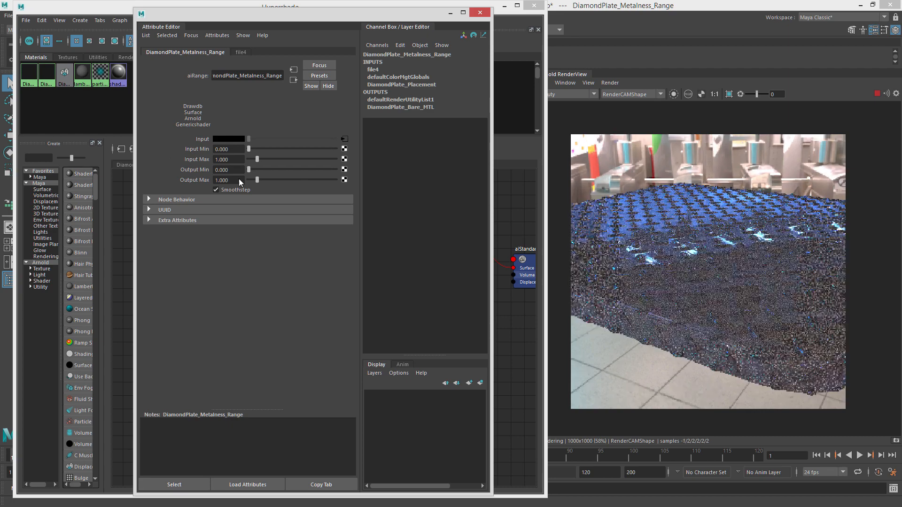
pyautogui.moveTo(256, 179)
pyautogui.mouseDown()
pyautogui.moveTo(240, 179)
pyautogui.moveTo(257, 179)
pyautogui.mouseUp()
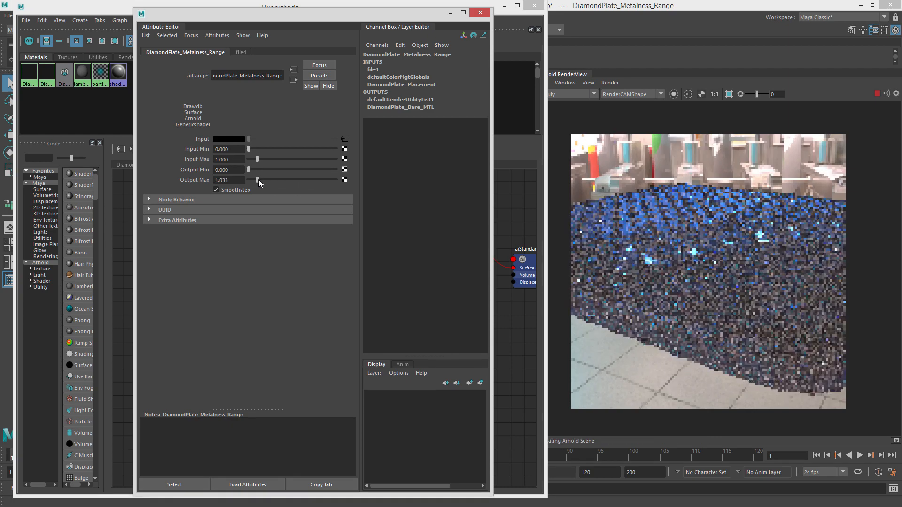
pyautogui.doubleClick(228, 170)
pyautogui.write('1')
pyautogui.press('Tab')
pyautogui.write('1')
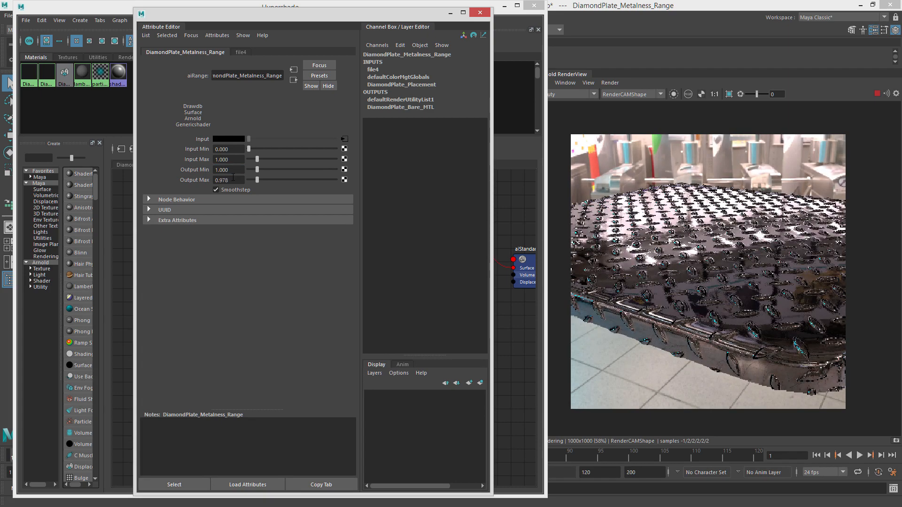
pyautogui.press('Return')
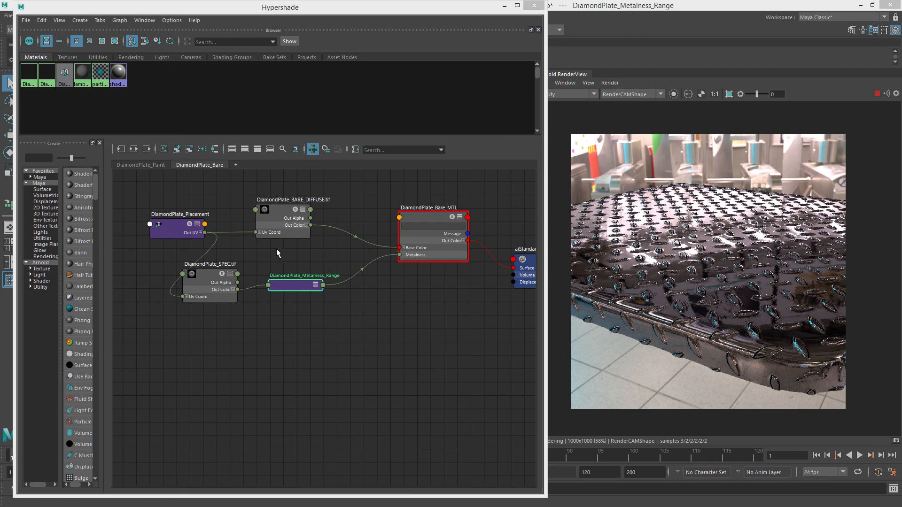
# Darken the material's specular color and set its specular Weight to 0.
pyautogui.click(456, 224)
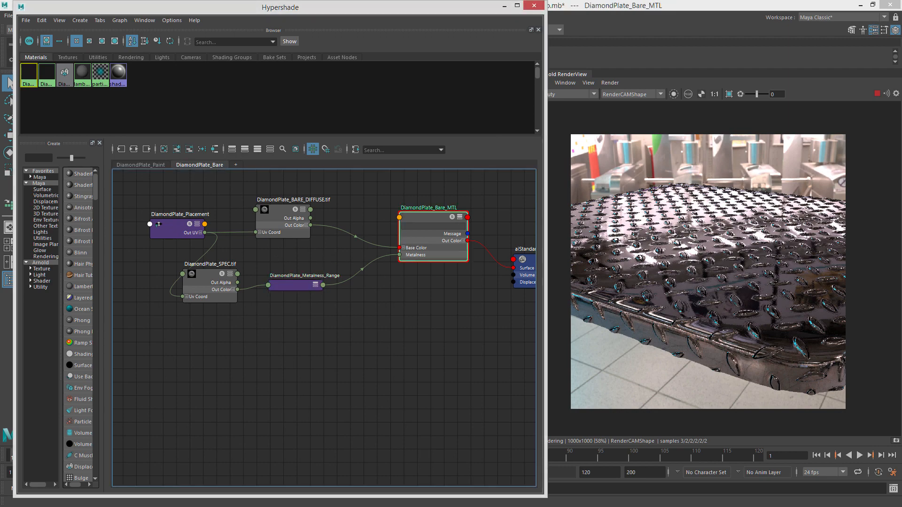
pyautogui.hotkey('ctrl', 'a')
pyautogui.moveTo(299, 251); pyautogui.dragTo(303, 252)
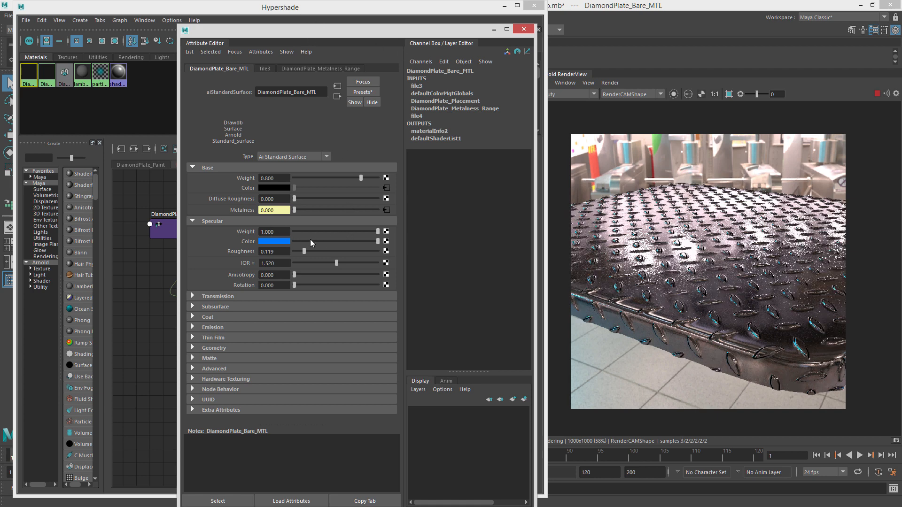
pyautogui.moveTo(317, 240); pyautogui.dragTo(225, 238)
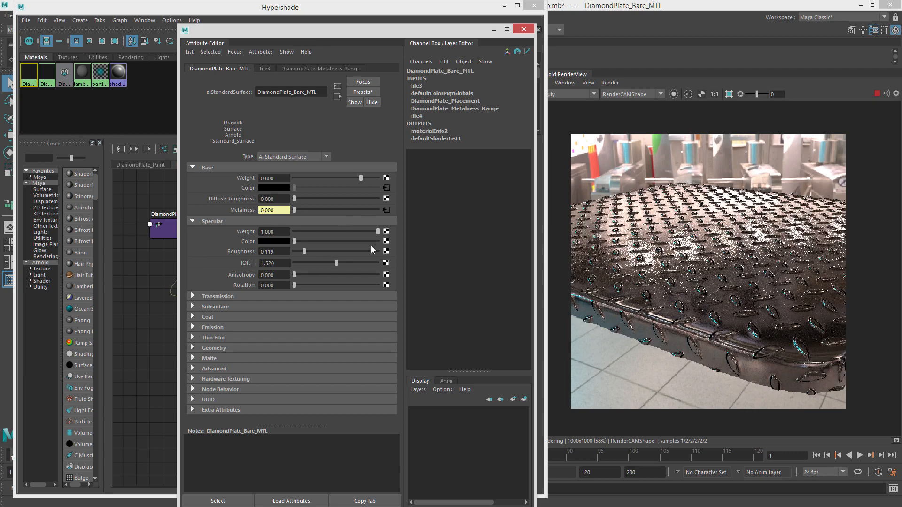
pyautogui.moveTo(364, 232); pyautogui.dragTo(255, 231)
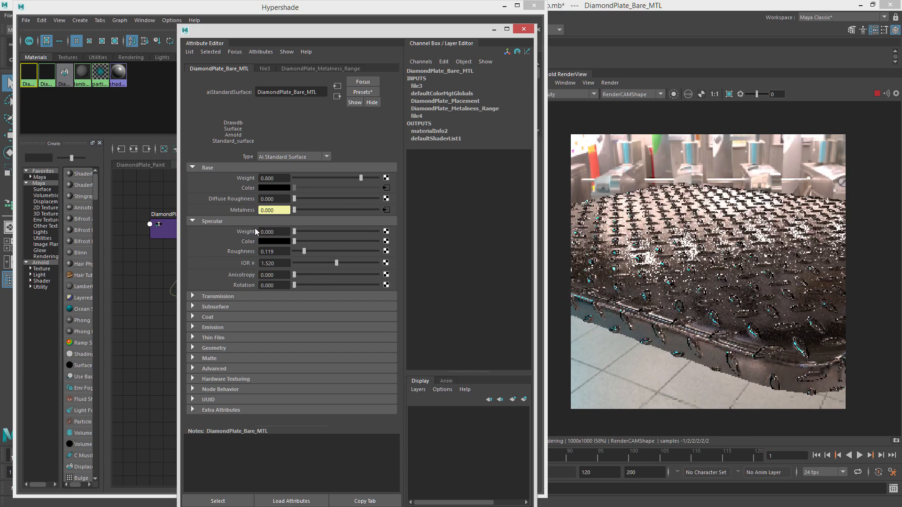
# Set the range node's Output Min to 0.
pyautogui.moveTo(335, 35); pyautogui.dragTo(253, 40)
pyautogui.click(295, 284)
pyautogui.moveTo(293, 196); pyautogui.dragTo(245, 188)
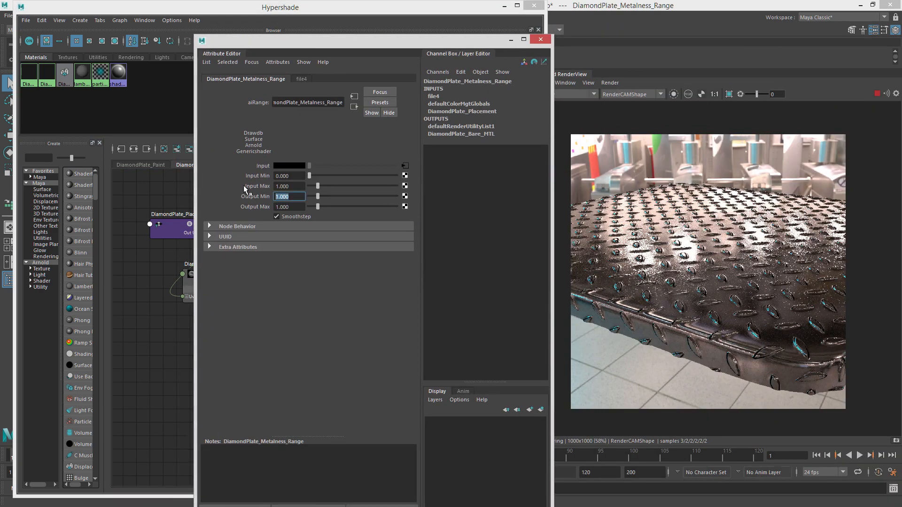
pyautogui.write('0')
pyautogui.press('Return')
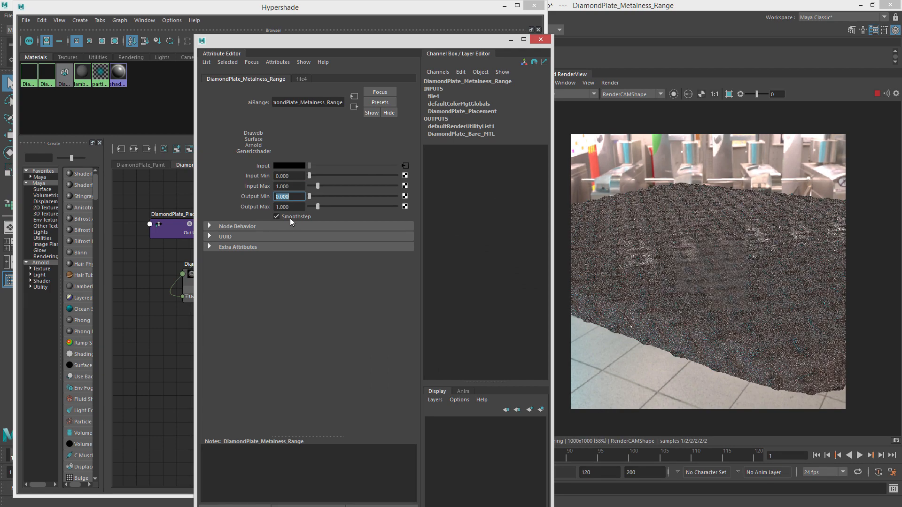
# Invert the metalness range by setting Output Max to 0 and Output Min to 1, with Input Max about 0.38.
pyautogui.moveTo(292, 207); pyautogui.dragTo(219, 205)
pyautogui.write('0')
pyautogui.press('Return')
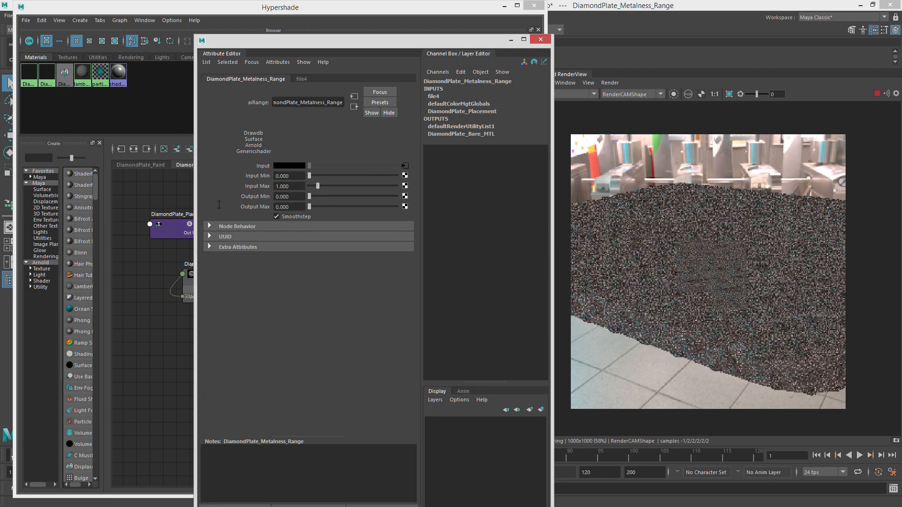
pyautogui.moveTo(291, 196); pyautogui.dragTo(245, 197)
pyautogui.write('1')
pyautogui.press('Return')
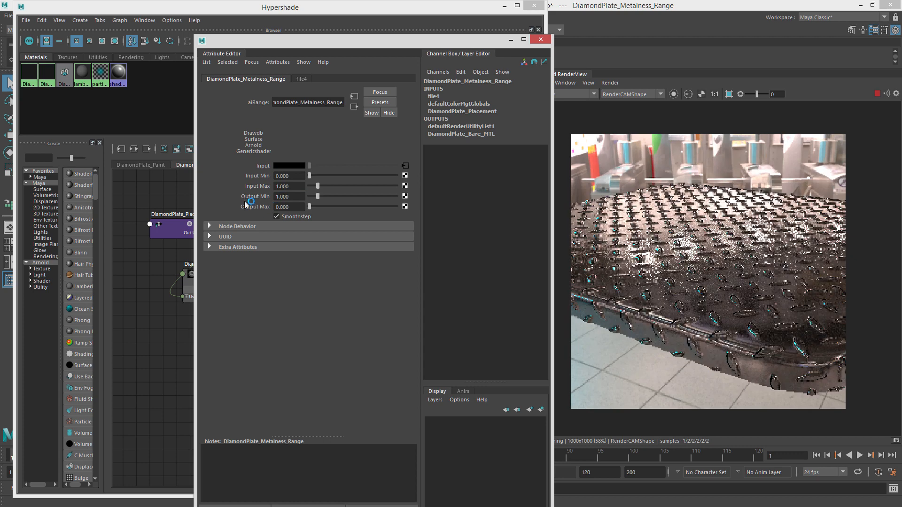
pyautogui.moveTo(318, 186); pyautogui.dragTo(312, 188)
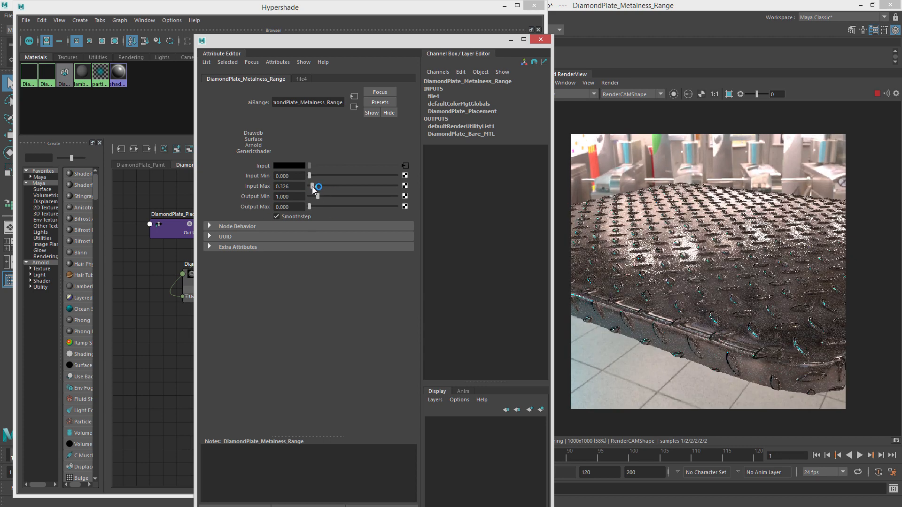
pyautogui.moveTo(313, 188); pyautogui.dragTo(313, 187)
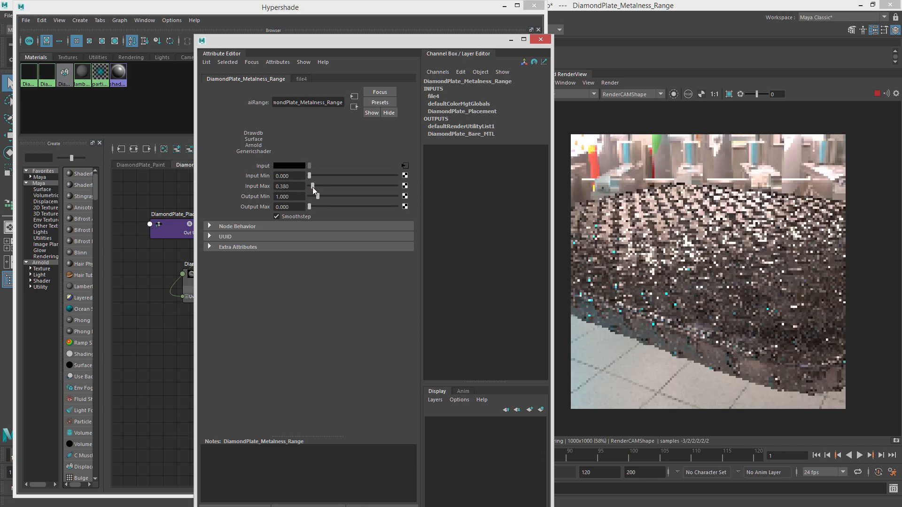
# Switch the render view between AOVs and zoom in to inspect the metalness result on the plate.
pyautogui.click(574, 95)
pyautogui.click(569, 125)
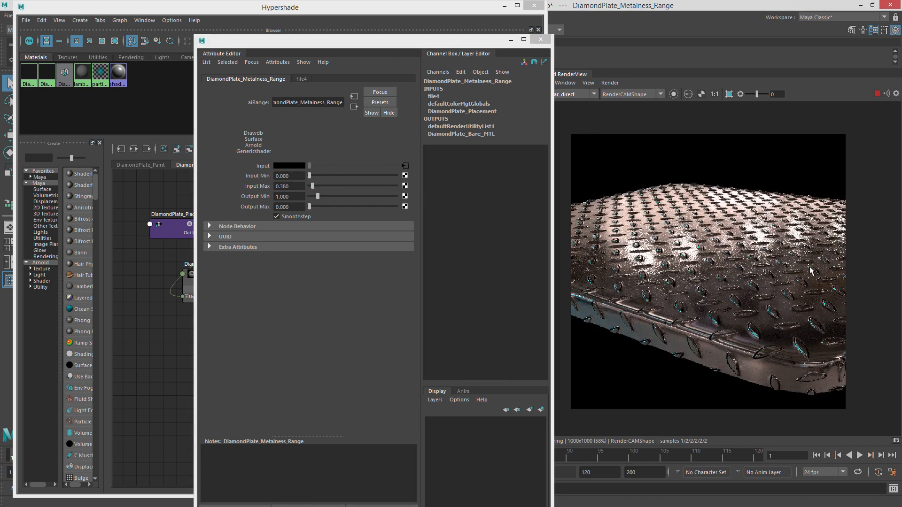
pyautogui.click(573, 94)
pyautogui.click(579, 112)
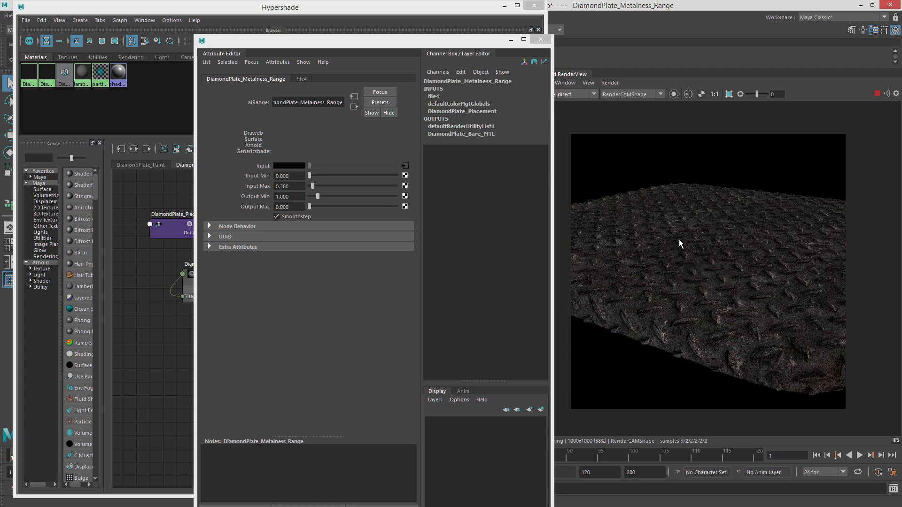
pyautogui.click(582, 96)
pyautogui.click(570, 124)
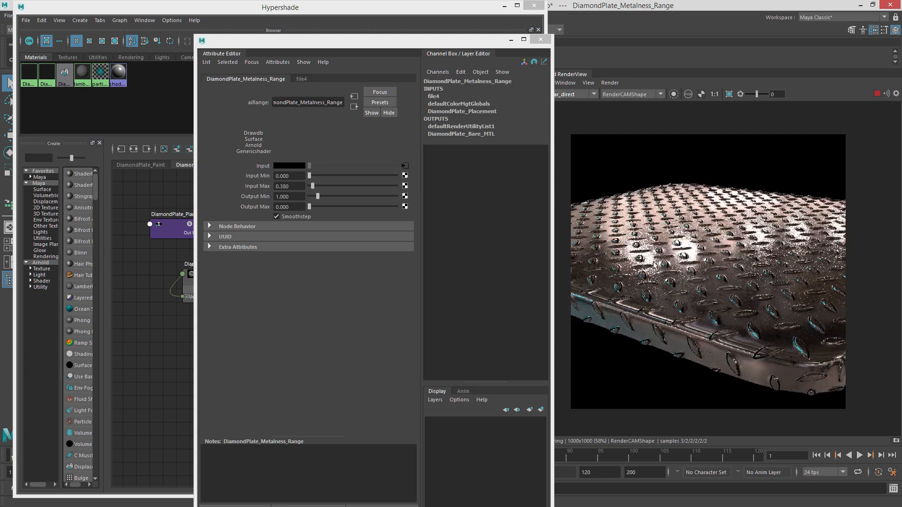
pyautogui.scroll(2, 752, 316)
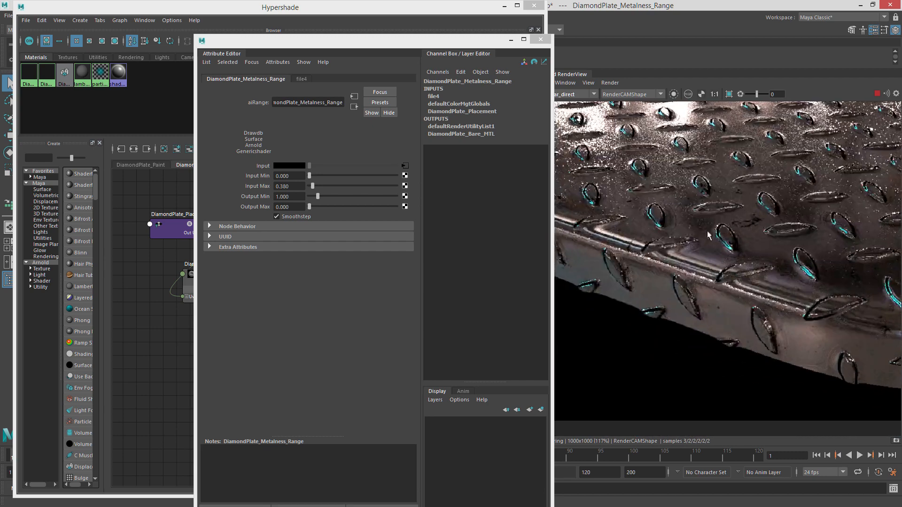
pyautogui.scroll(2, 748, 292)
pyautogui.scroll(-1, 759, 341)
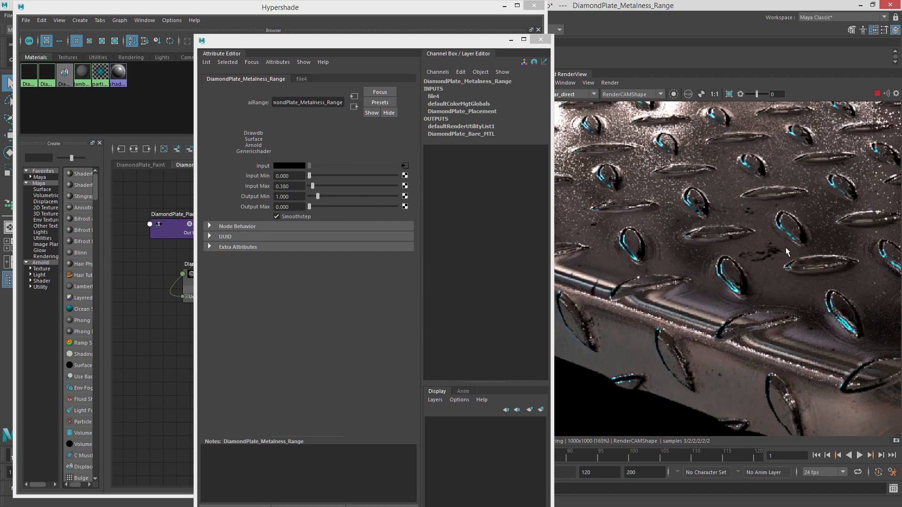
# Lower the range's Input Max to about 0.163 and show the beauty pass in the render view.
pyautogui.moveTo(318, 188); pyautogui.dragTo(312, 184)
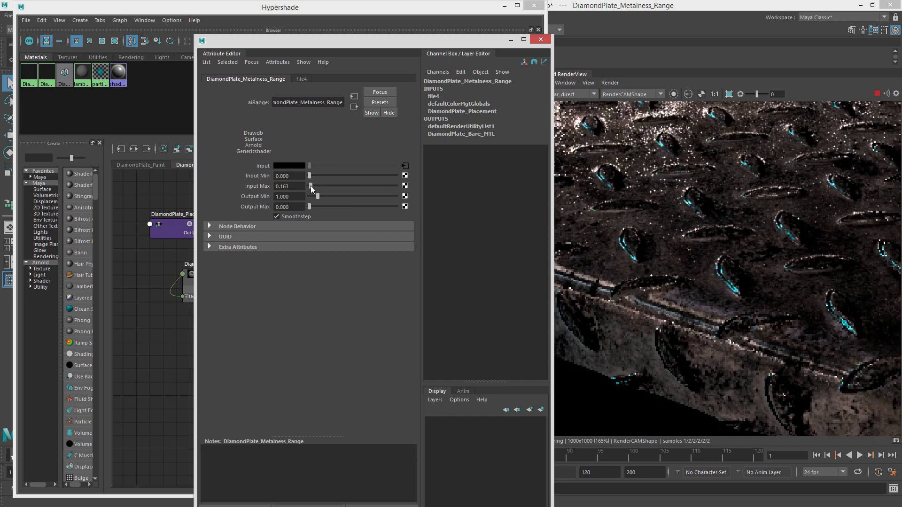
pyautogui.scroll(-2, 733, 281)
pyautogui.click(648, 206)
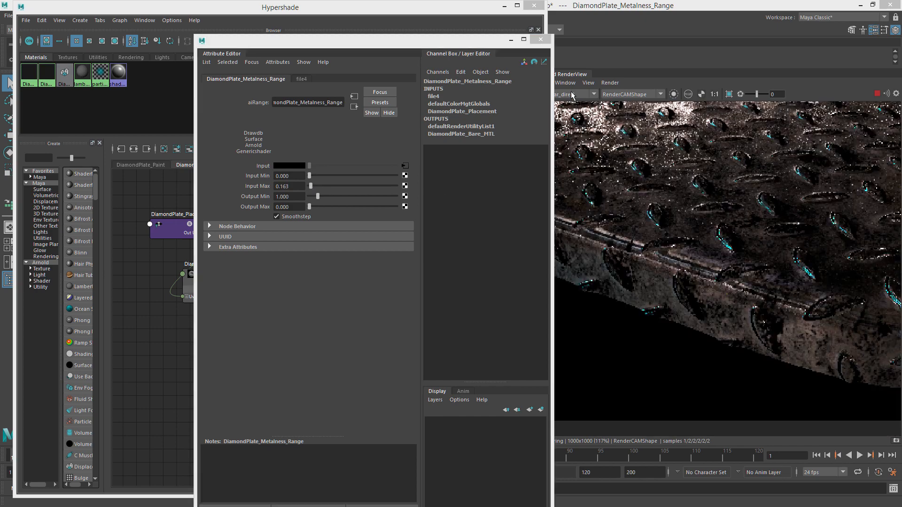
pyautogui.click(576, 95)
pyautogui.click(573, 102)
# Zoom into the render to inspect the plate's surface and edges.
pyautogui.scroll(-5, 725, 252)
pyautogui.moveTo(725, 252); pyautogui.dragTo(710, 285, button='middle')
pyautogui.scroll(3, 695, 296)
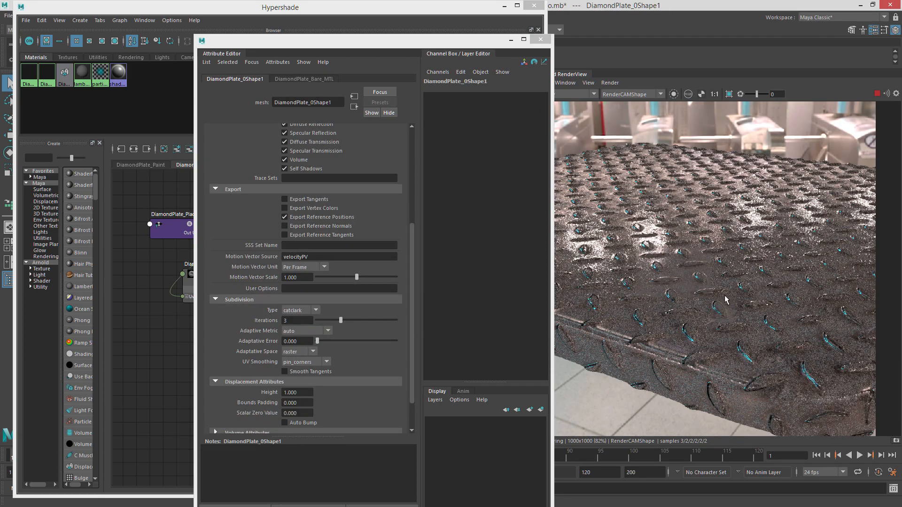
pyautogui.scroll(2, 683, 276)
pyautogui.scroll(-2, 742, 195)
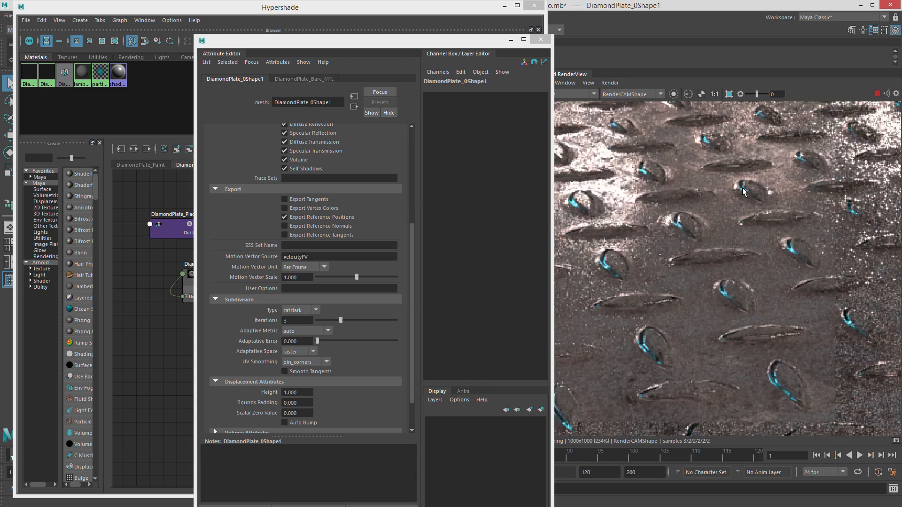
pyautogui.scroll(-2, 731, 195)
pyautogui.moveTo(381, 44); pyautogui.dragTo(901, 16)
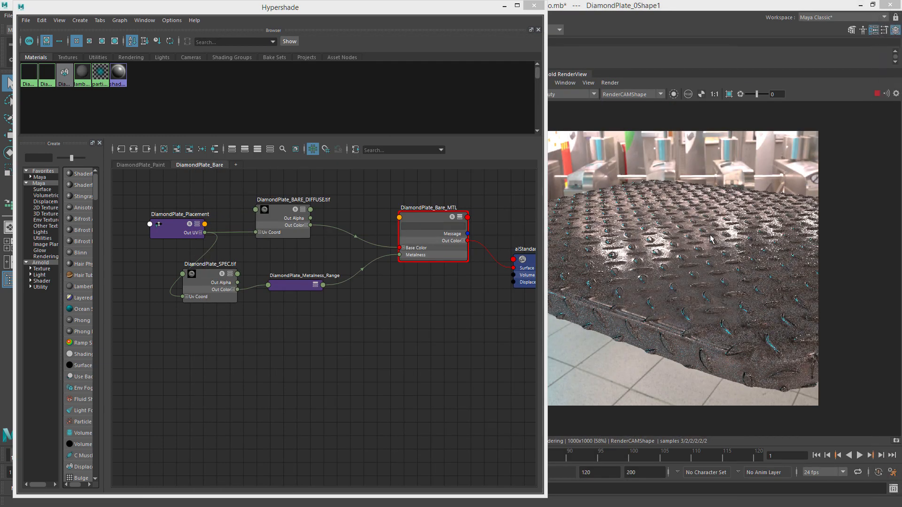
# Rearrange the nodes of the Bare material network in the graph so the connections read clearly.
pyautogui.keyDown('alt'); pyautogui.moveTo(409, 286); pyautogui.dragTo(368, 276, button='right'); pyautogui.keyUp('alt')
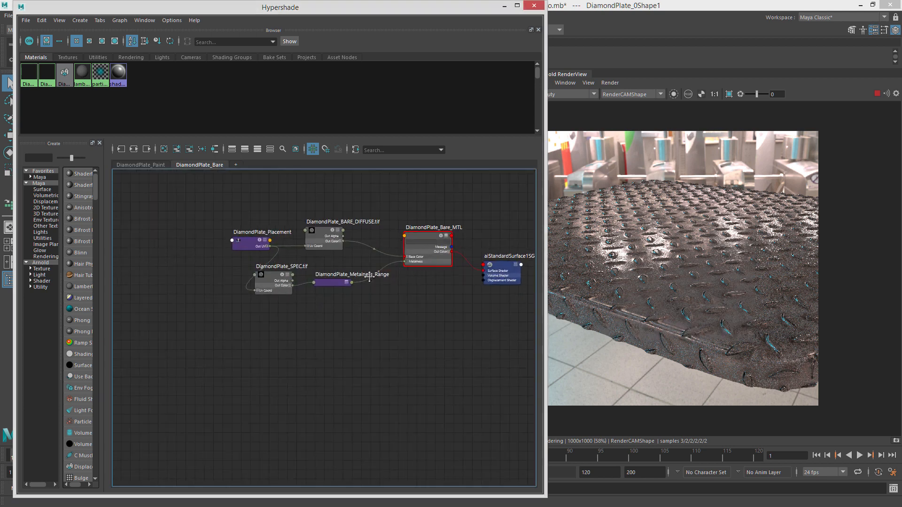
pyautogui.keyDown('alt'); pyautogui.moveTo(368, 276); pyautogui.dragTo(342, 308, button='middle'); pyautogui.keyUp('alt')
pyautogui.press('1')
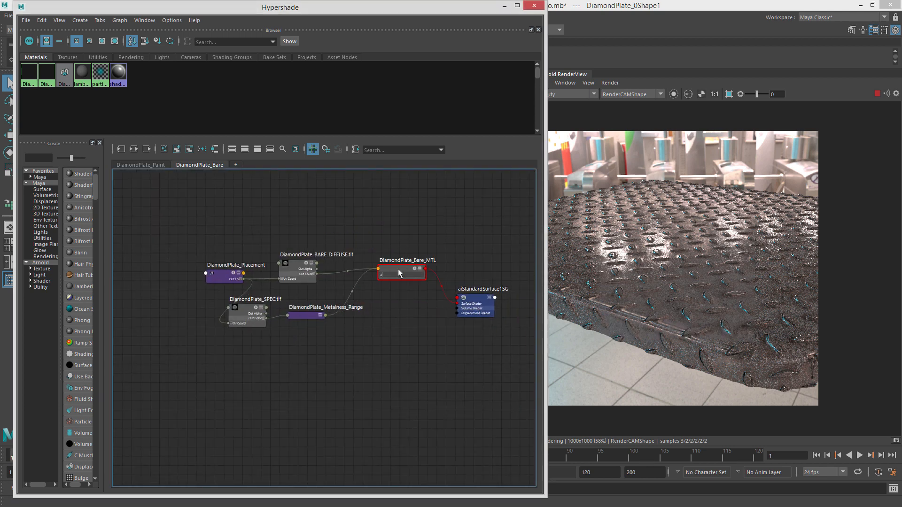
pyautogui.press('2')
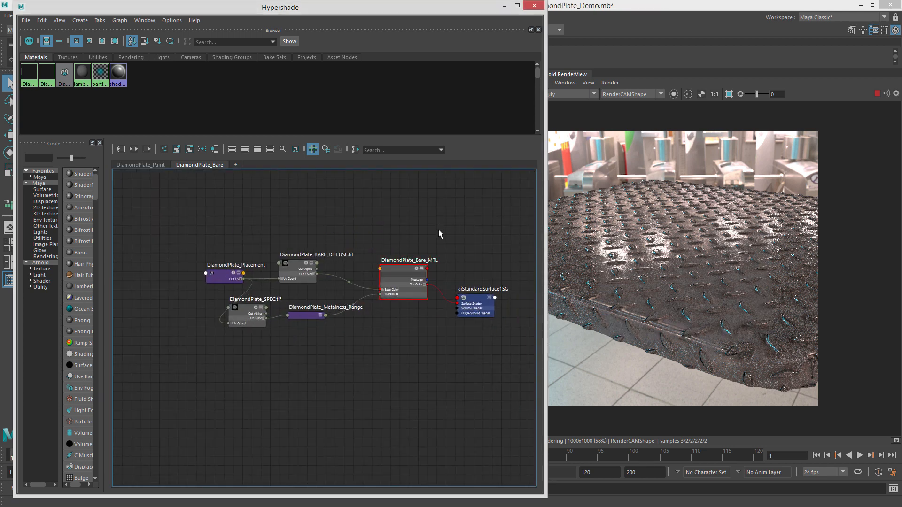
pyautogui.press('3')
pyautogui.keyDown('alt'); pyautogui.moveTo(339, 246); pyautogui.dragTo(372, 248, button='right'); pyautogui.keyUp('alt')
pyautogui.moveTo(294, 345); pyautogui.dragTo(285, 343)
pyautogui.moveTo(218, 329); pyautogui.dragTo(239, 307)
pyautogui.moveTo(197, 285); pyautogui.dragTo(133, 266)
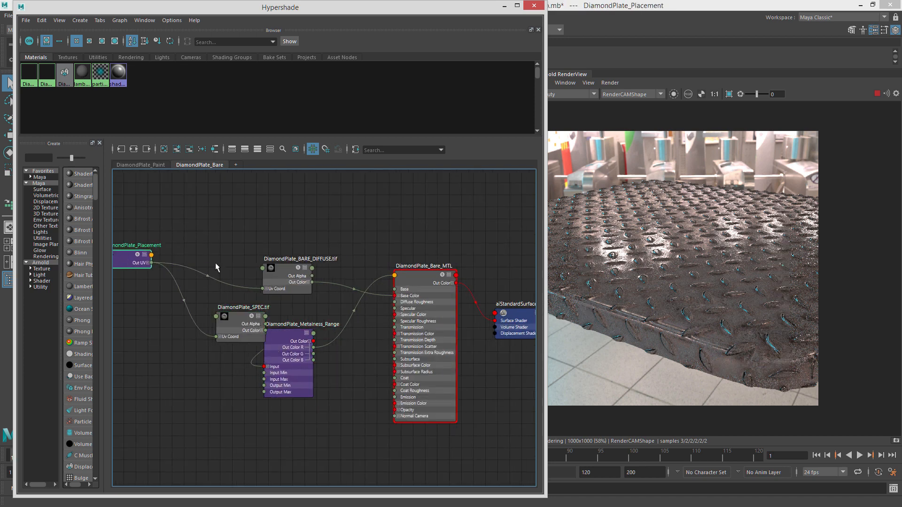
pyautogui.click(295, 283)
pyautogui.moveTo(295, 283); pyautogui.dragTo(252, 256)
pyautogui.moveTo(237, 324); pyautogui.dragTo(222, 298)
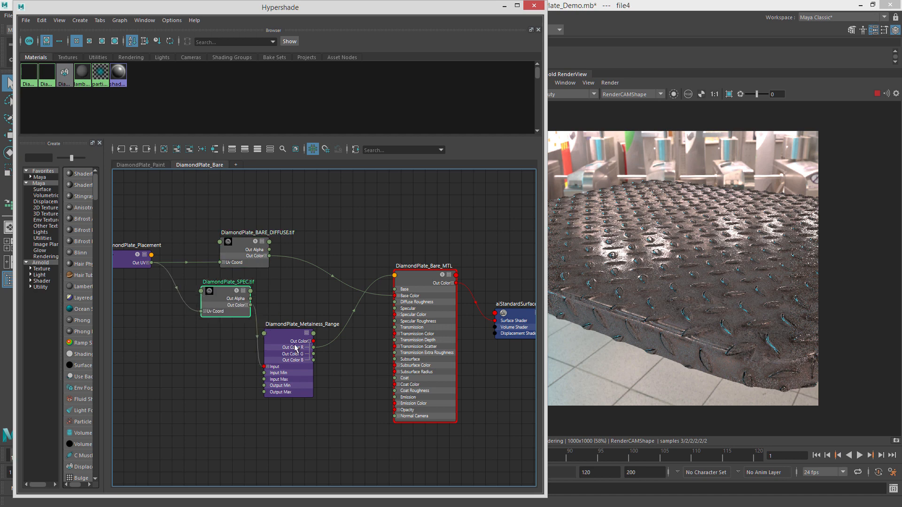
pyautogui.click(276, 337)
pyautogui.moveTo(276, 337); pyautogui.dragTo(280, 292)
pyautogui.moveTo(423, 275); pyautogui.dragTo(418, 254)
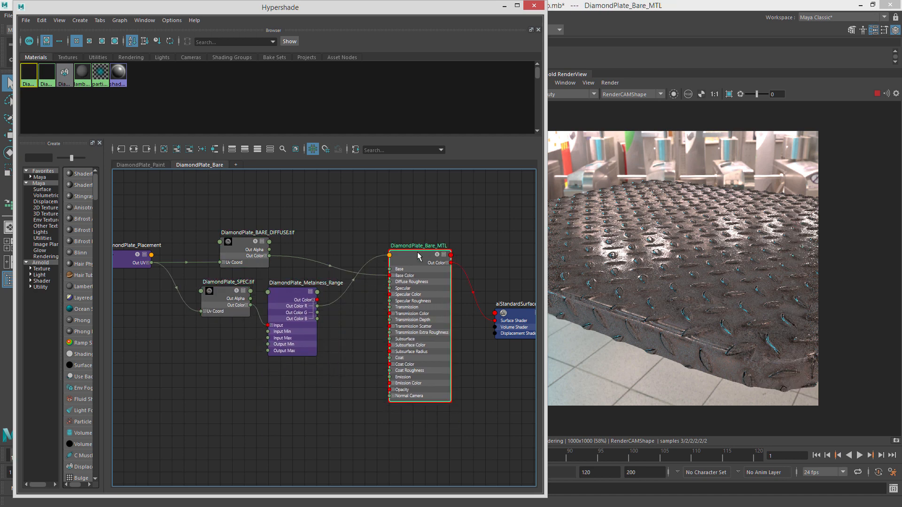
pyautogui.keyDown('alt'); pyautogui.moveTo(464, 282); pyautogui.dragTo(377, 279, button='right'); pyautogui.keyUp('alt')
pyautogui.keyDown('alt'); pyautogui.moveTo(454, 266); pyautogui.dragTo(369, 284, button='middle'); pyautogui.keyUp('alt')
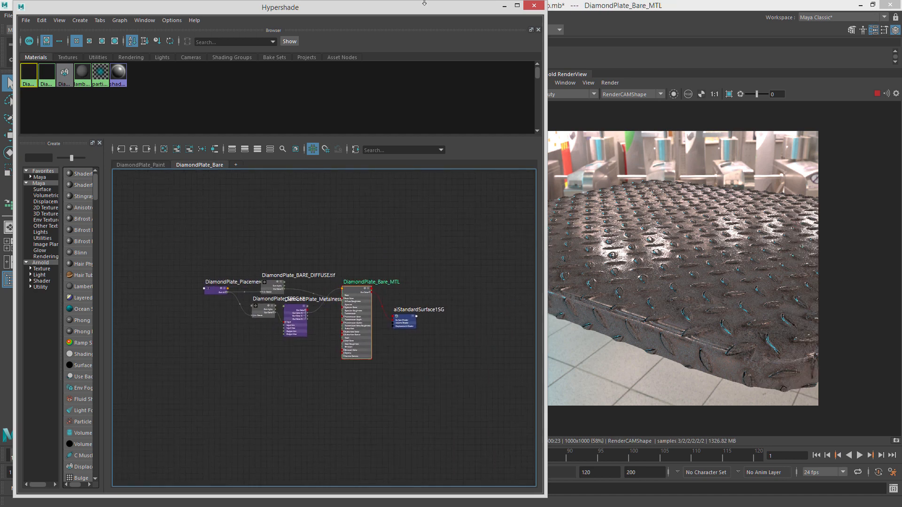
# Compare the Paint and Bare material networks in their graph tabs.
pyautogui.moveTo(416, 13); pyautogui.dragTo(474, 26)
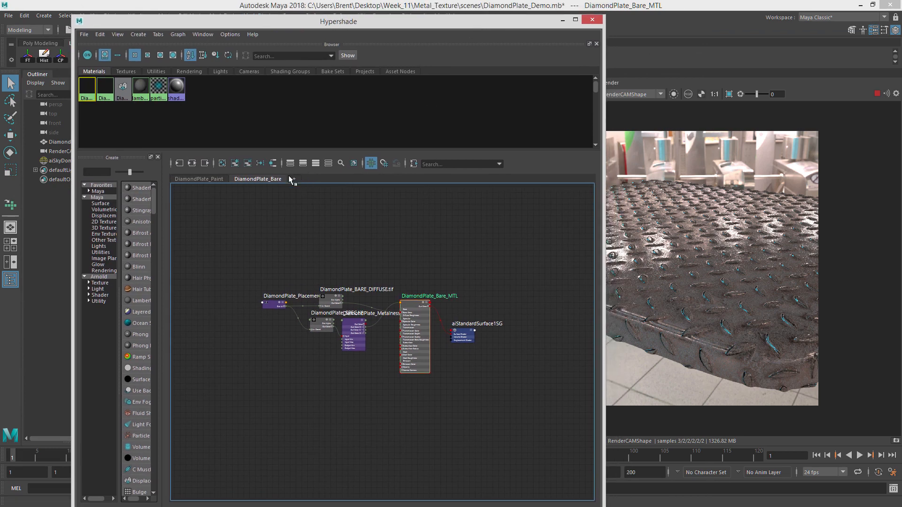
pyautogui.click(217, 179)
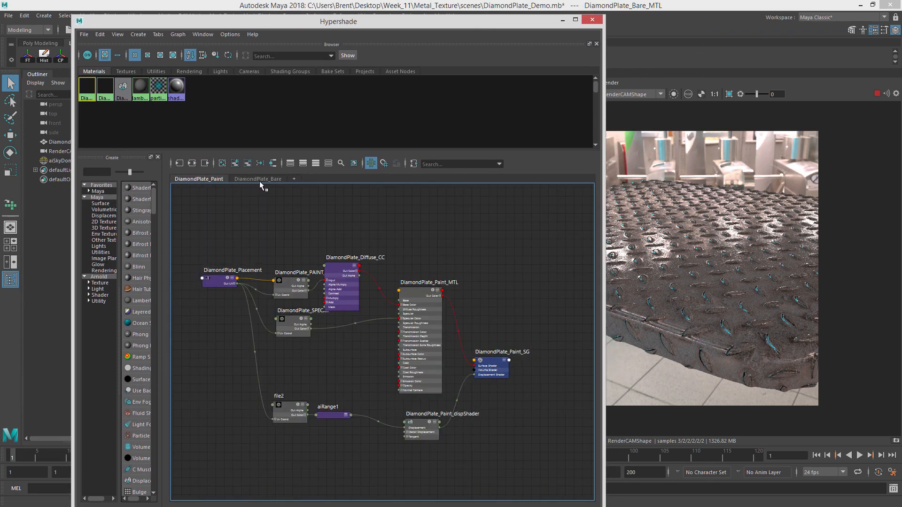
pyautogui.click(259, 180)
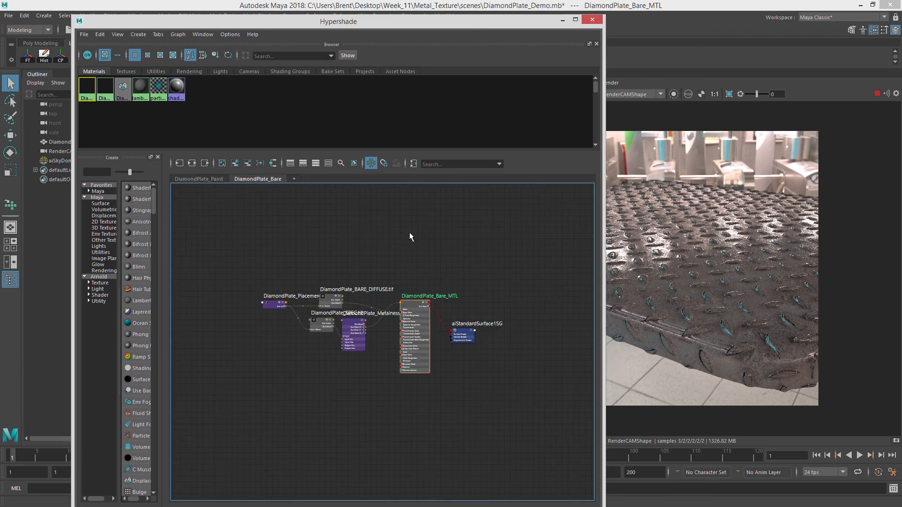
# Create an aiSwitch node in the Bare graph.
pyautogui.click(422, 235)
pyautogui.keyDown('alt'); pyautogui.moveTo(479, 235); pyautogui.dragTo(443, 236, button='middle'); pyautogui.keyUp('alt')
pyautogui.moveTo(419, 263)
pyautogui.keyDown('alt'); pyautogui.mouseDown(button='right')
pyautogui.moveTo(426, 269)
pyautogui.moveTo(431, 258)
pyautogui.mouseUp(button='right'); pyautogui.keyUp('alt')
pyautogui.press('Tab')
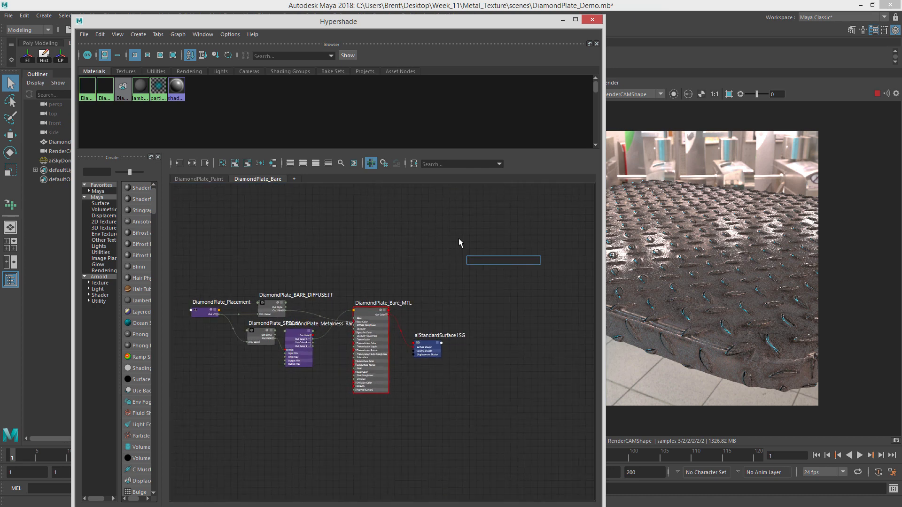
pyautogui.write('aiSwitch')
pyautogui.press('Return')
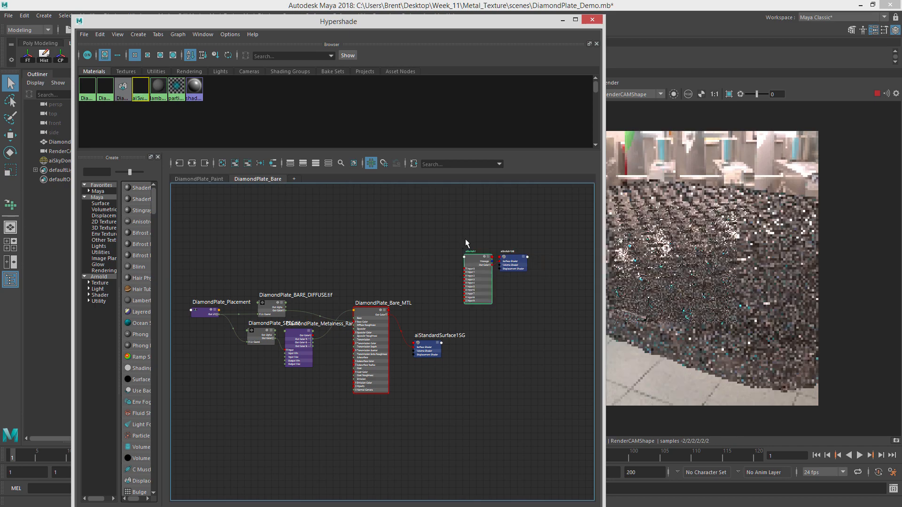
pyautogui.moveTo(479, 263); pyautogui.dragTo(432, 247)
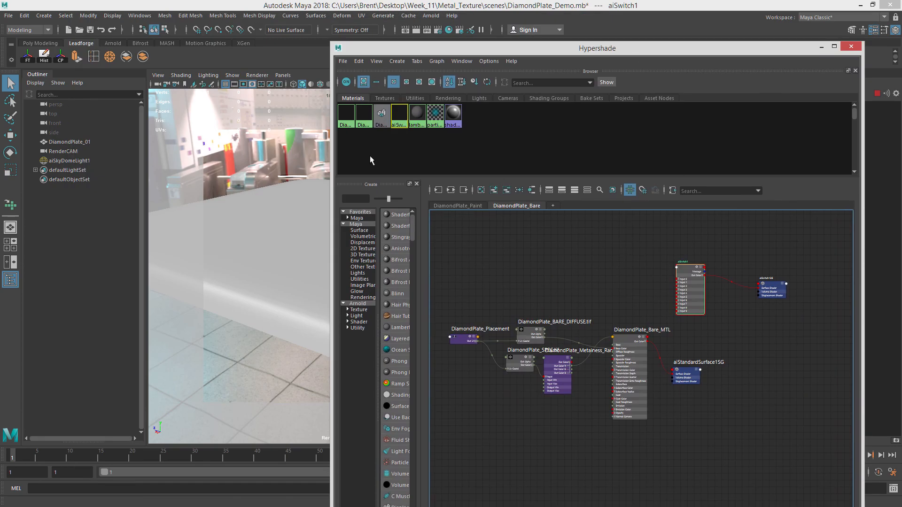
# Position the aiSwitch node above the Bare material in the graph.
pyautogui.click(300, 229)
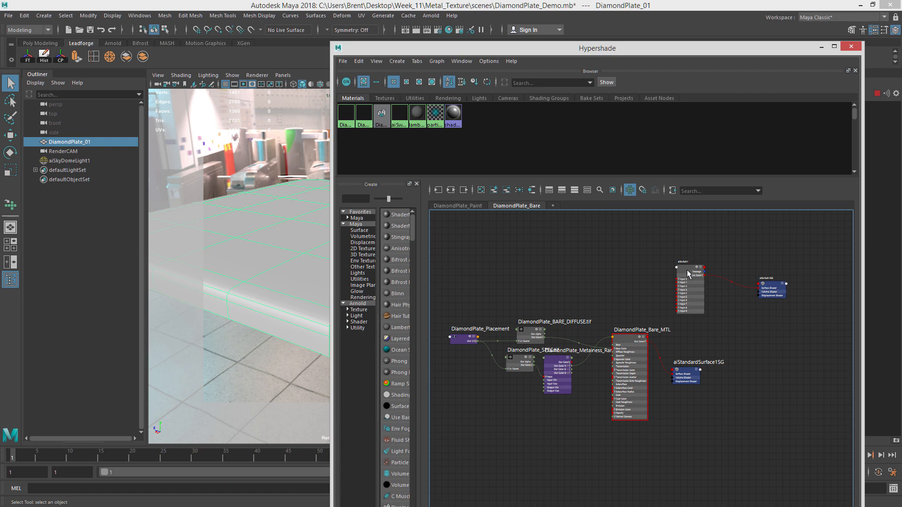
pyautogui.click(253, 220)
pyautogui.click(292, 141)
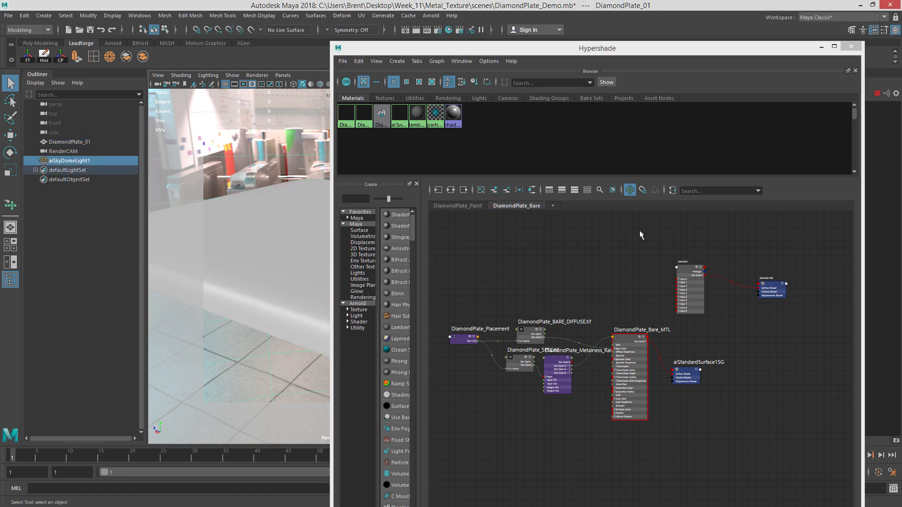
pyautogui.click(324, 233)
pyautogui.moveTo(684, 277); pyautogui.dragTo(279, 262, button='middle')
pyautogui.moveTo(684, 270); pyautogui.dragTo(617, 244)
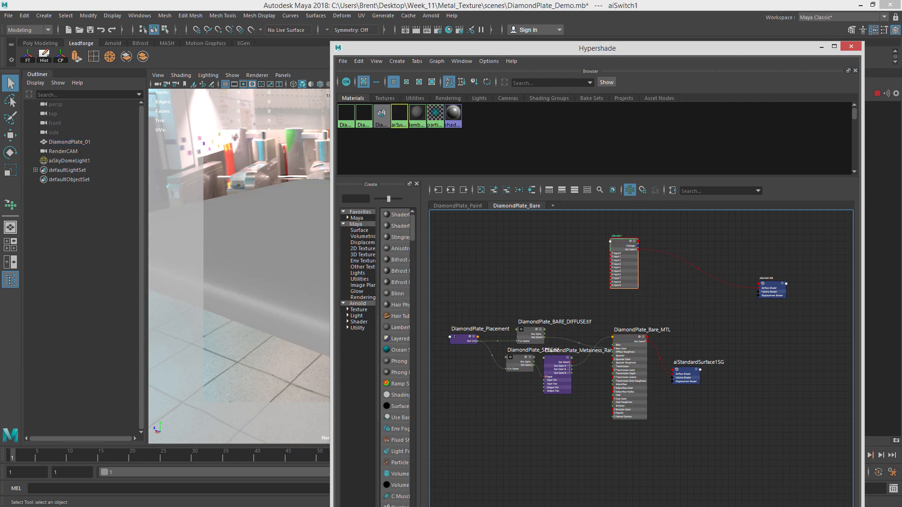
pyautogui.scroll(5, 702, 236)
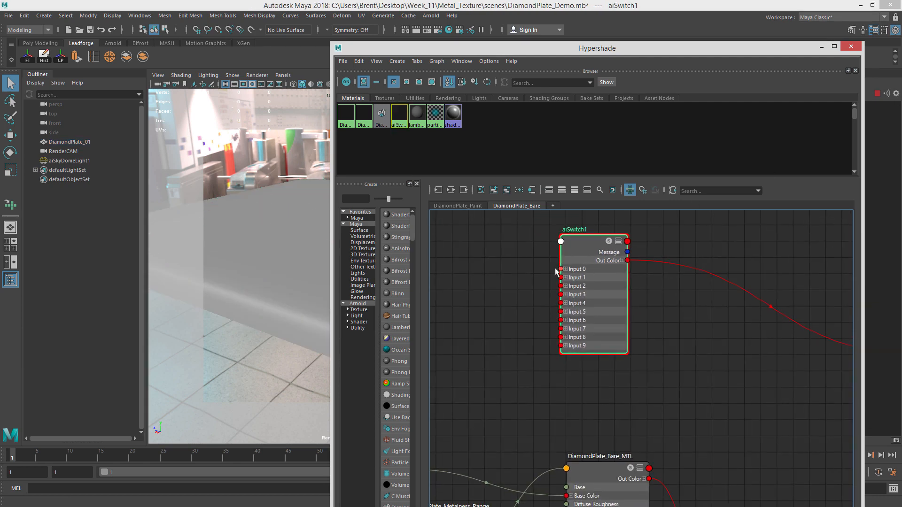
pyautogui.moveTo(589, 249); pyautogui.dragTo(631, 256)
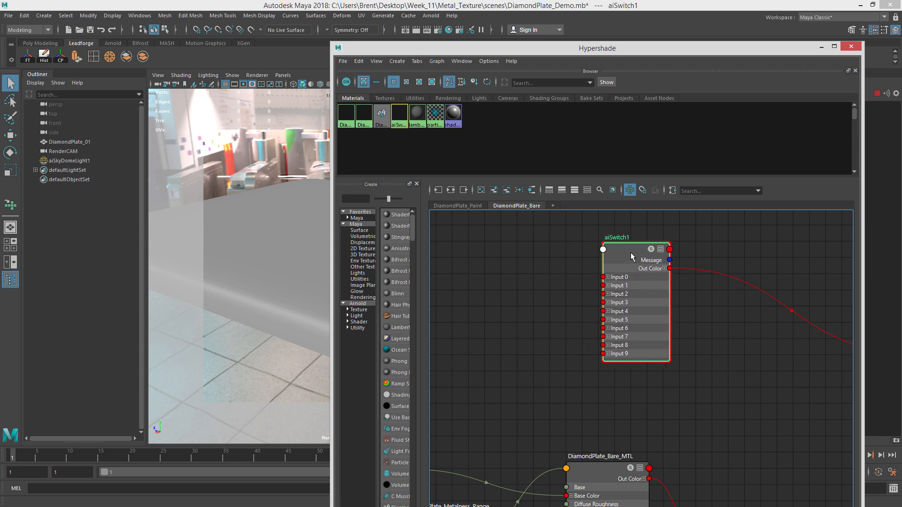
pyautogui.scroll(-4, 606, 307)
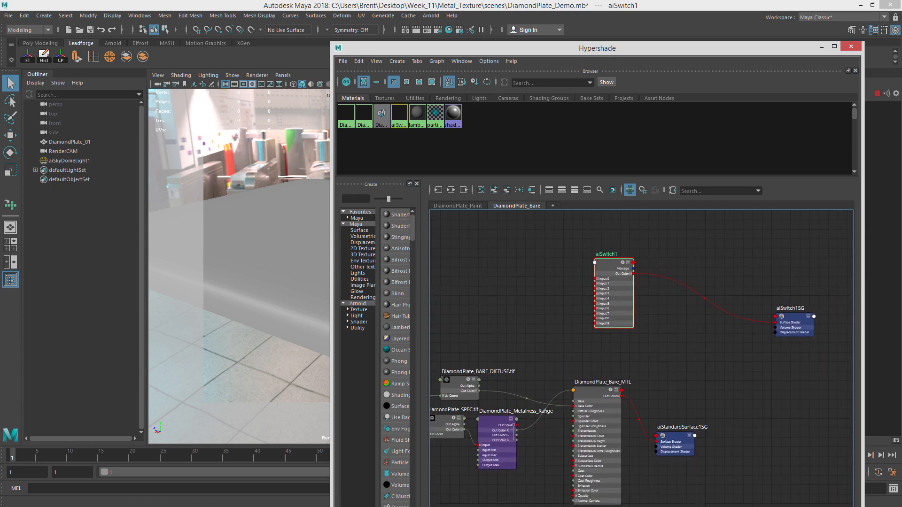
# Rename the aiSwitch node to Metal_Switch.
pyautogui.hotkey('ctrl', 'a')
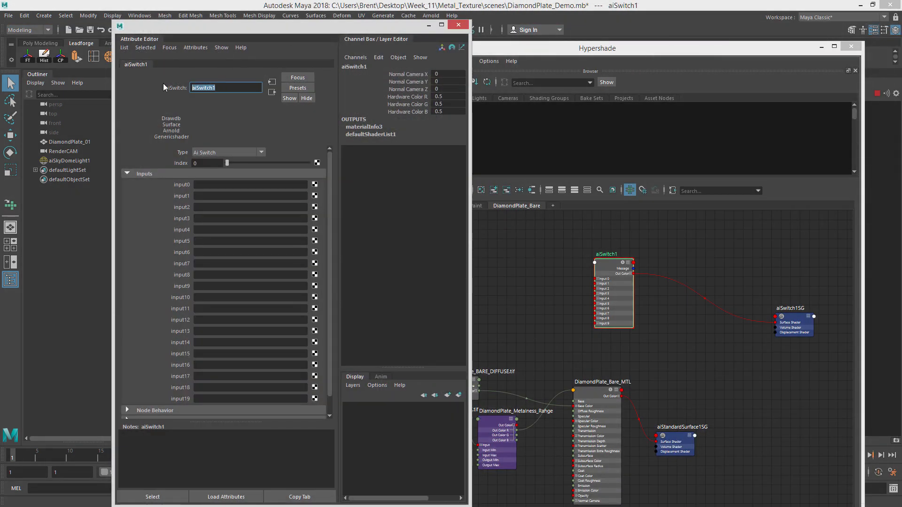
pyautogui.write('Metal_Switch')
pyautogui.press('Return')
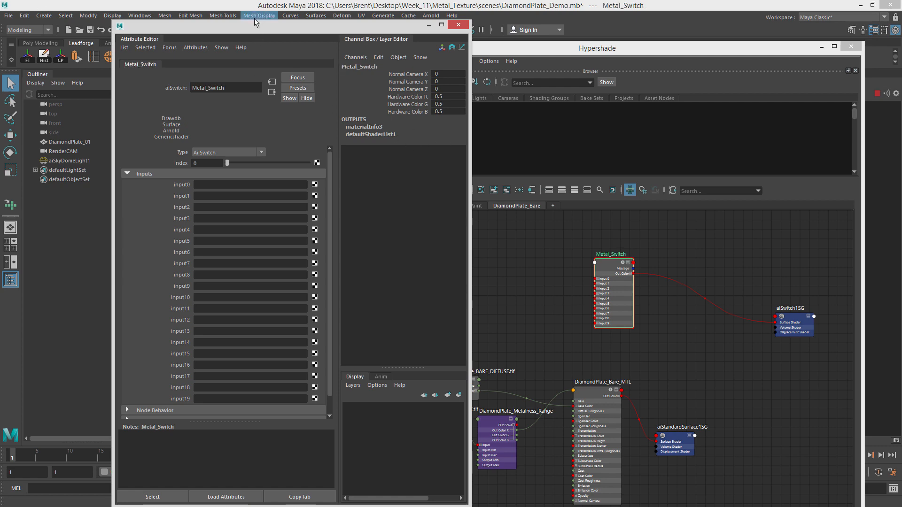
# Rearrange the Bare graph nodes so Metal_Switch sits beside DiamondPlate_Bare_MTL.
pyautogui.moveTo(255, 23); pyautogui.dragTo(901, 61)
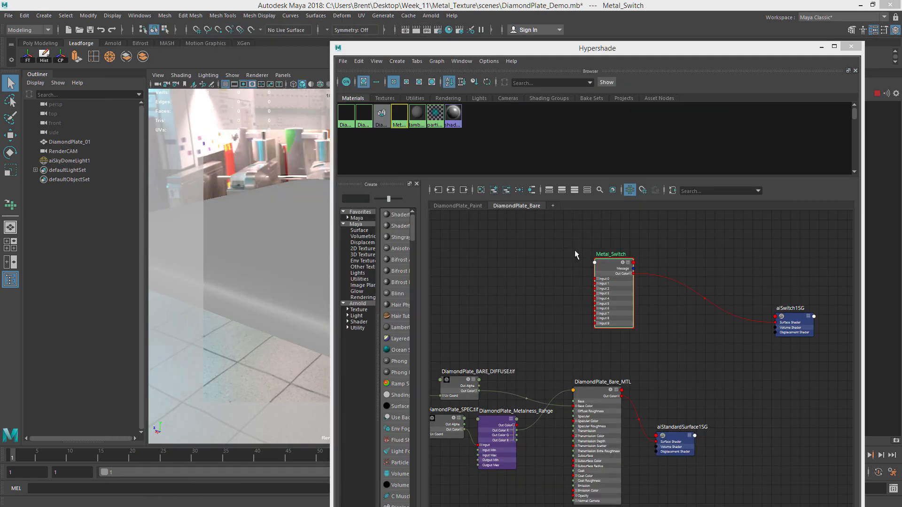
pyautogui.moveTo(616, 264)
pyautogui.mouseDown()
pyautogui.moveTo(605, 268)
pyautogui.moveTo(614, 268)
pyautogui.mouseUp()
pyautogui.keyDown('alt'); pyautogui.moveTo(654, 344); pyautogui.dragTo(713, 289, button='middle'); pyautogui.keyUp('alt')
pyautogui.keyDown('alt'); pyautogui.moveTo(659, 317); pyautogui.dragTo(579, 328, button='right'); pyautogui.keyUp('alt')
pyautogui.keyDown('alt'); pyautogui.moveTo(579, 327); pyautogui.dragTo(618, 326, button='middle'); pyautogui.keyUp('alt')
pyautogui.moveTo(700, 350); pyautogui.dragTo(629, 335)
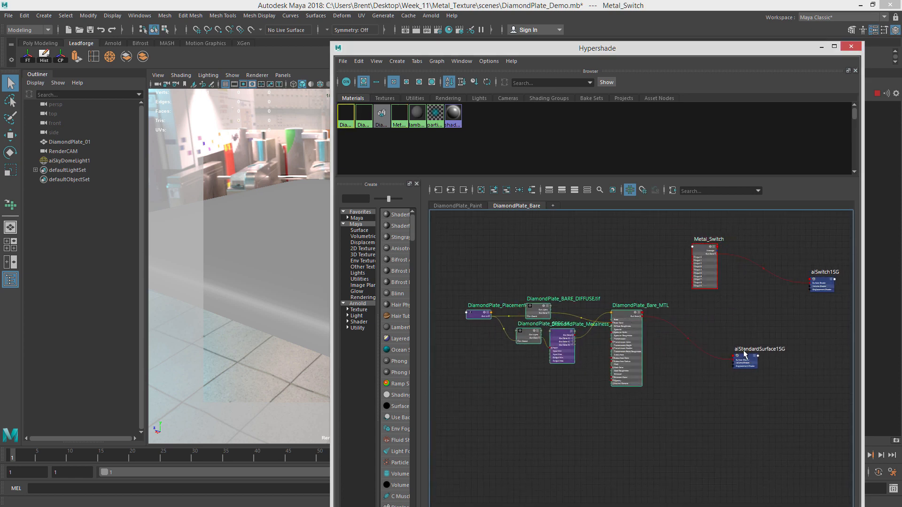
pyautogui.moveTo(745, 359); pyautogui.dragTo(774, 361)
pyautogui.keyDown('alt'); pyautogui.moveTo(749, 343); pyautogui.dragTo(775, 339, button='right'); pyautogui.keyUp('alt')
pyautogui.keyDown('alt'); pyautogui.moveTo(670, 305); pyautogui.dragTo(580, 346, button='middle'); pyautogui.keyUp('alt')
pyautogui.keyDown('alt'); pyautogui.moveTo(603, 313); pyautogui.dragTo(582, 384, button='middle'); pyautogui.keyUp('alt')
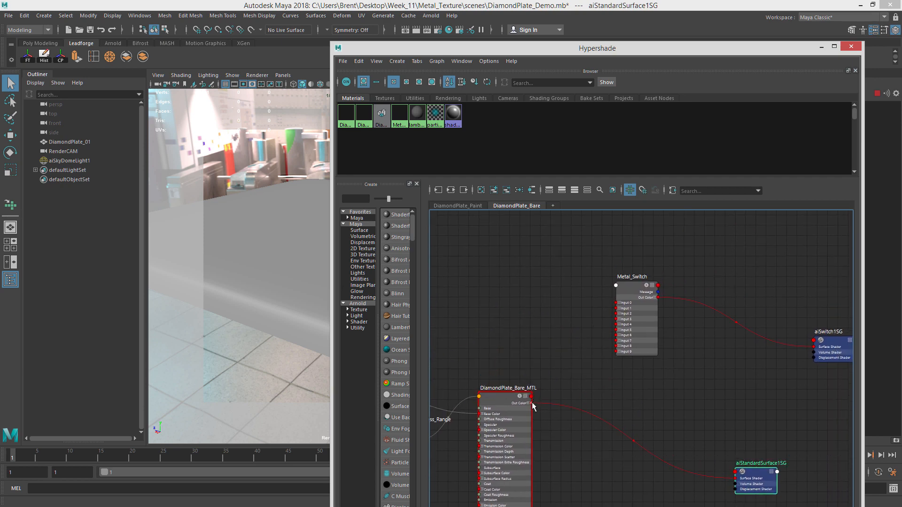
# Connect DiamondPlate_Bare_MTL's out color to Metal_Switch input0.
pyautogui.moveTo(596, 322); pyautogui.dragTo(616, 313)
pyautogui.moveTo(546, 400); pyautogui.dragTo(617, 301)
pyautogui.click(629, 282)
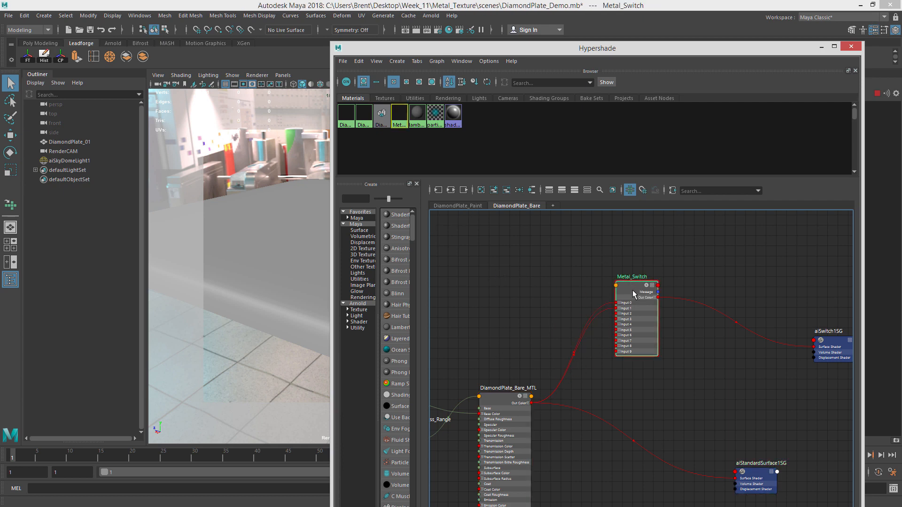
# Add the selected Metal_Switch node to the DiamondPlate_Paint graph.
pyautogui.click(579, 254)
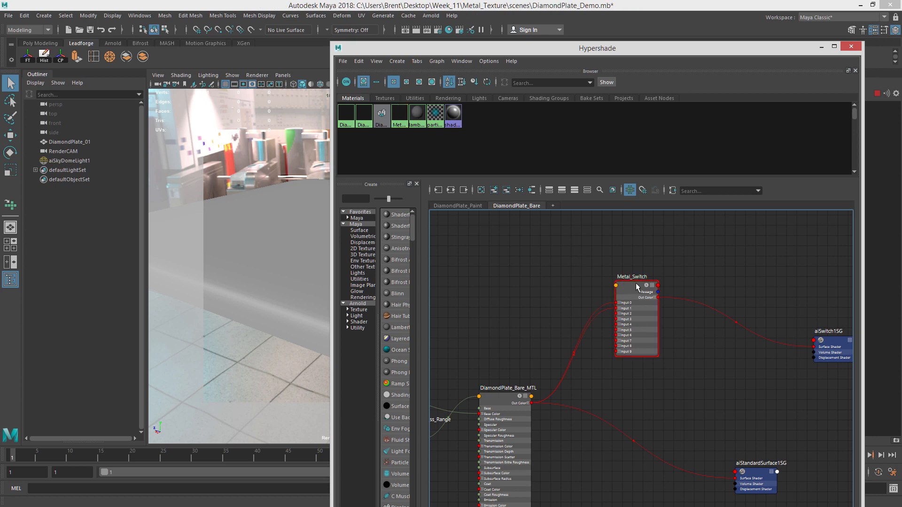
pyautogui.moveTo(638, 292); pyautogui.dragTo(630, 310)
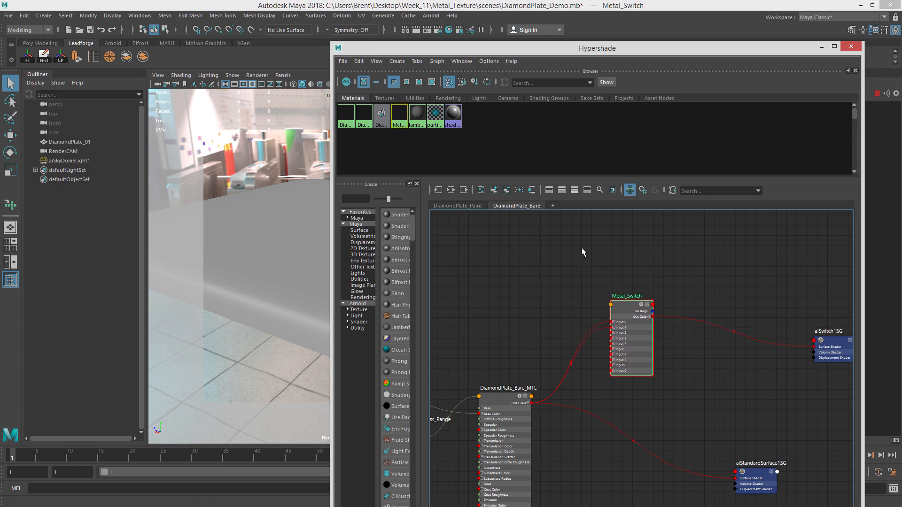
pyautogui.click(459, 206)
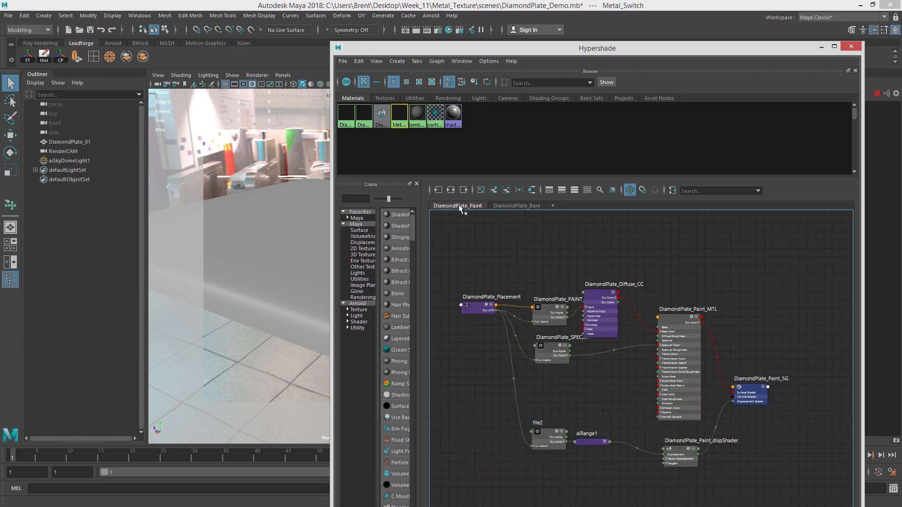
pyautogui.click(493, 191)
# Connect DiamondPlate_Paint_MTL's out color to Metal_Switch input1.
pyautogui.moveTo(672, 237); pyautogui.dragTo(797, 312)
pyautogui.keyDown('alt'); pyautogui.moveTo(740, 299); pyautogui.dragTo(656, 298, button='middle'); pyautogui.keyUp('alt')
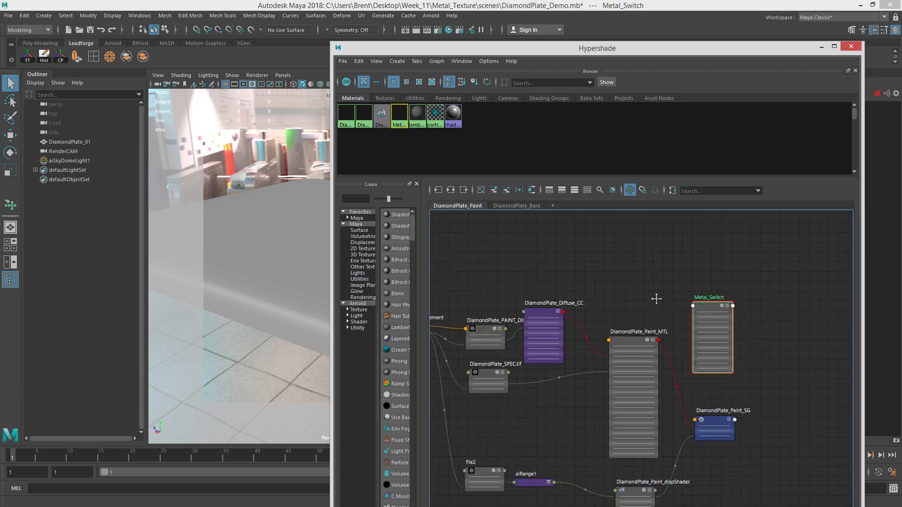
pyautogui.click(518, 205)
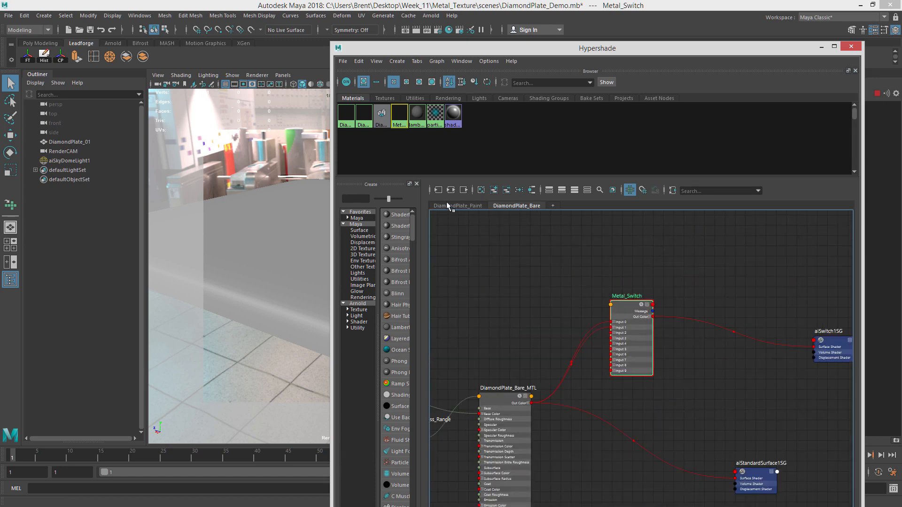
pyautogui.click(449, 206)
pyautogui.click(571, 332)
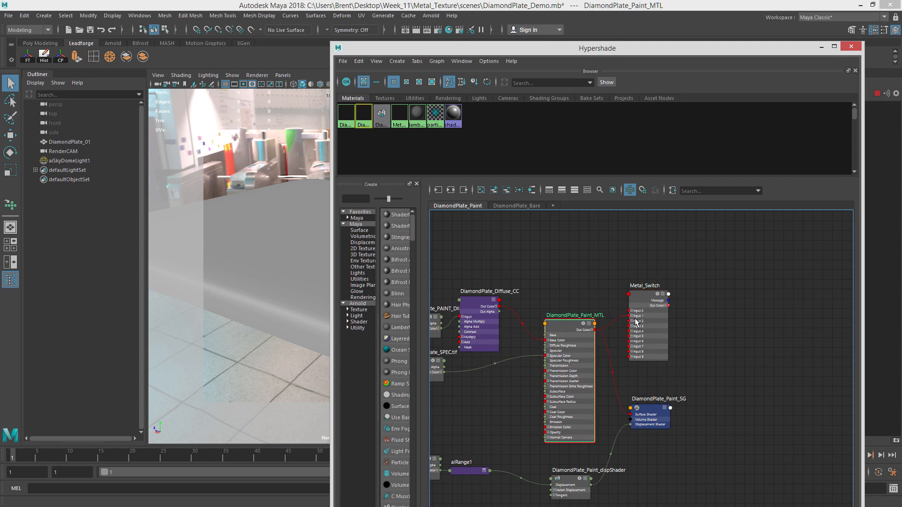
pyautogui.click(648, 298)
# Check the Metal_Switch inputs in the Attribute Editor.
pyautogui.moveTo(901, 28); pyautogui.dragTo(297, 48)
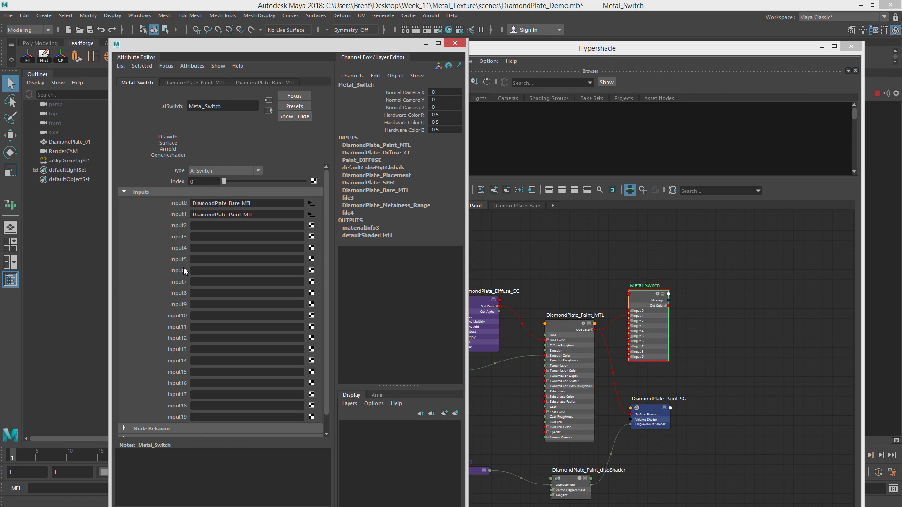
pyautogui.scroll(-1, 244, 341)
pyautogui.scroll(1, 240, 212)
pyautogui.moveTo(224, 47); pyautogui.dragTo(901, 68)
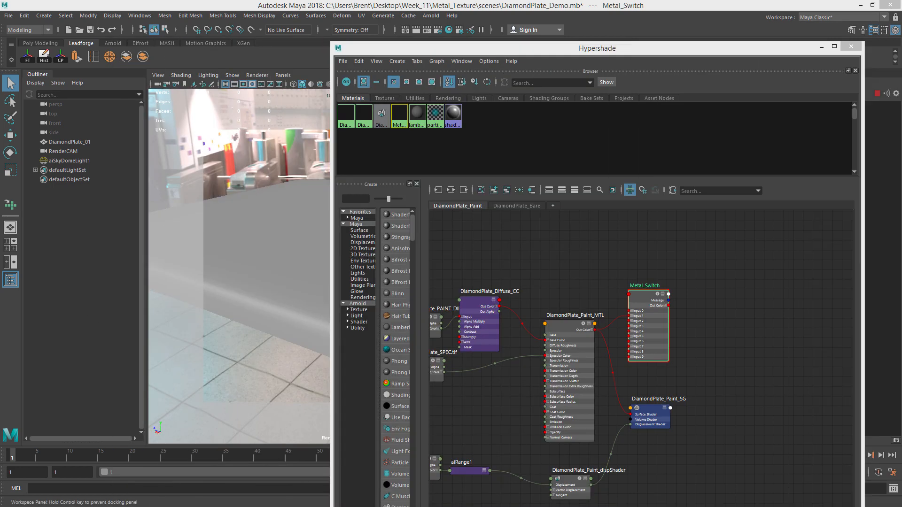
# Start a live IPR render in the Arnold RenderView.
pyautogui.moveTo(537, 57); pyautogui.dragTo(901, 59)
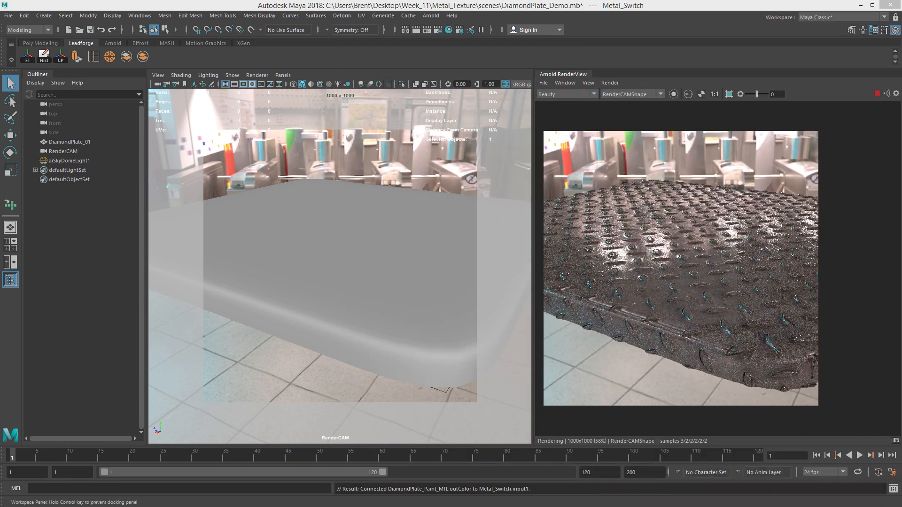
pyautogui.click(876, 94)
pyautogui.click(876, 94)
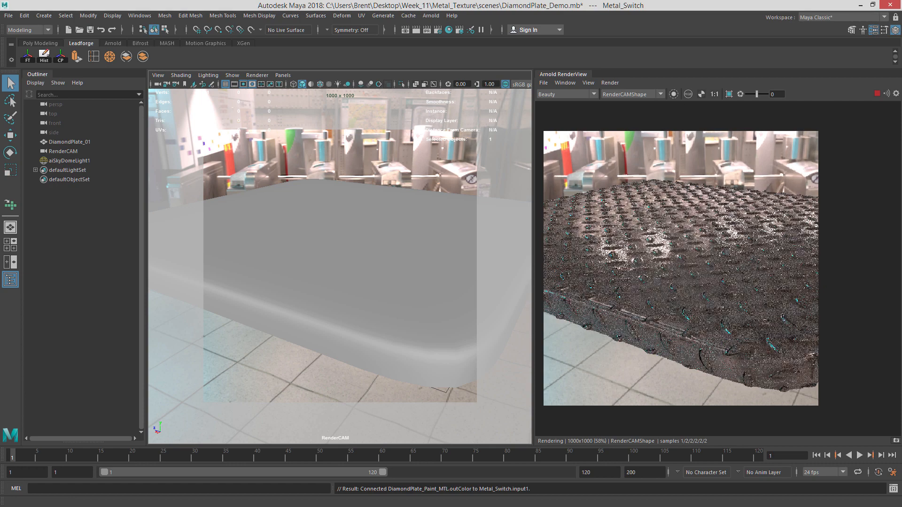
# Set the Metal_Switch index to 1 and refresh the IPR render.
pyautogui.moveTo(901, 22); pyautogui.dragTo(166, 27)
pyautogui.moveTo(245, 163); pyautogui.dragTo(248, 162)
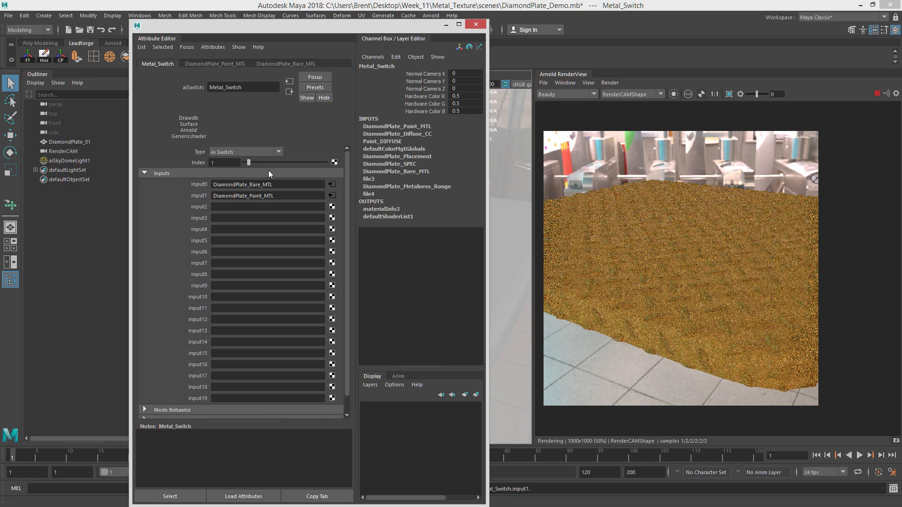
pyautogui.moveTo(249, 163); pyautogui.dragTo(248, 164)
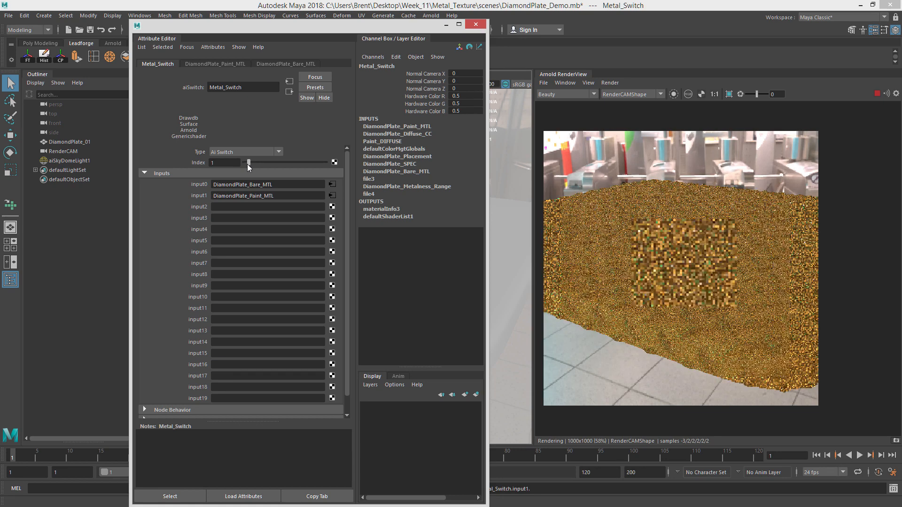
pyautogui.click(877, 94)
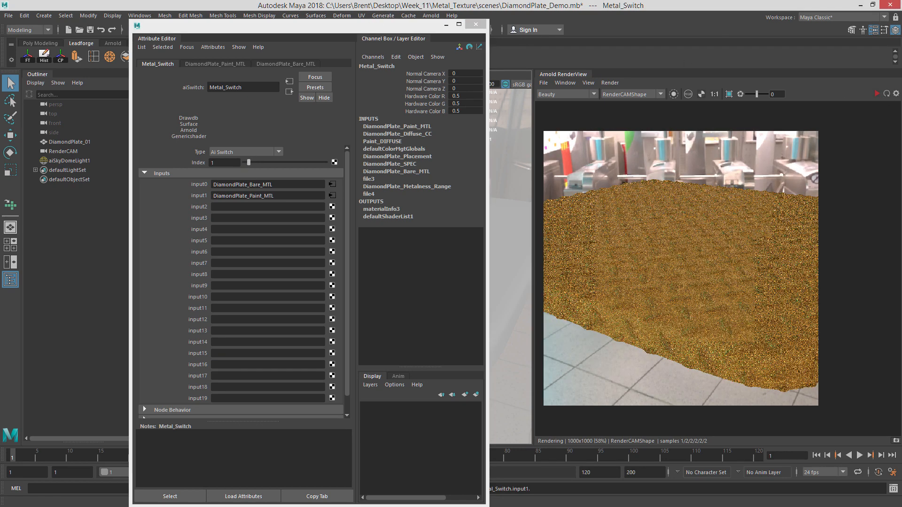
# Create a new graph tab named DiamondPlate_Rust.
pyautogui.moveTo(901, 40); pyautogui.dragTo(446, 37)
pyautogui.moveTo(267, 25); pyautogui.dragTo(901, 32)
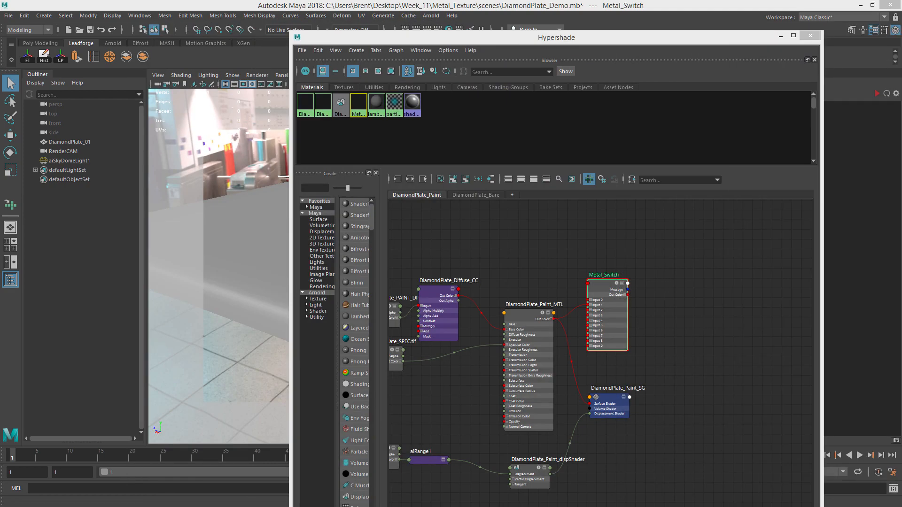
pyautogui.moveTo(547, 41); pyautogui.dragTo(399, 23)
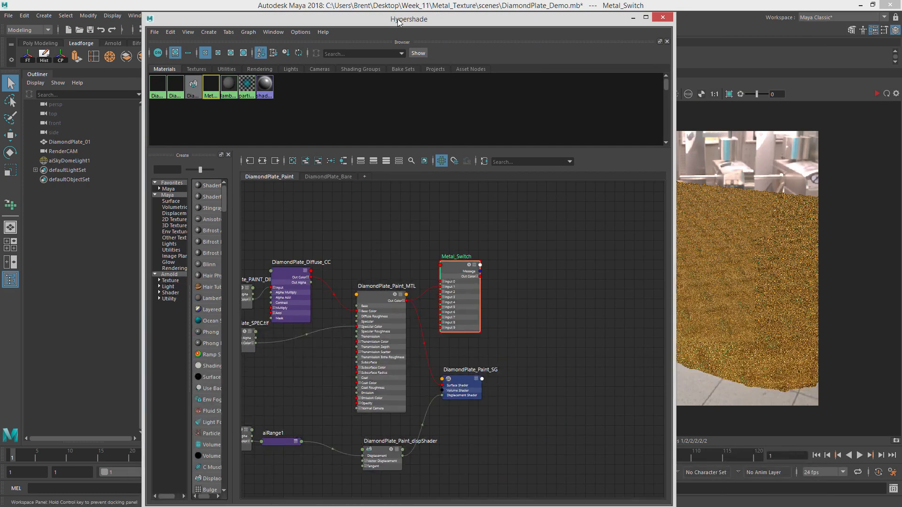
pyautogui.click(364, 176)
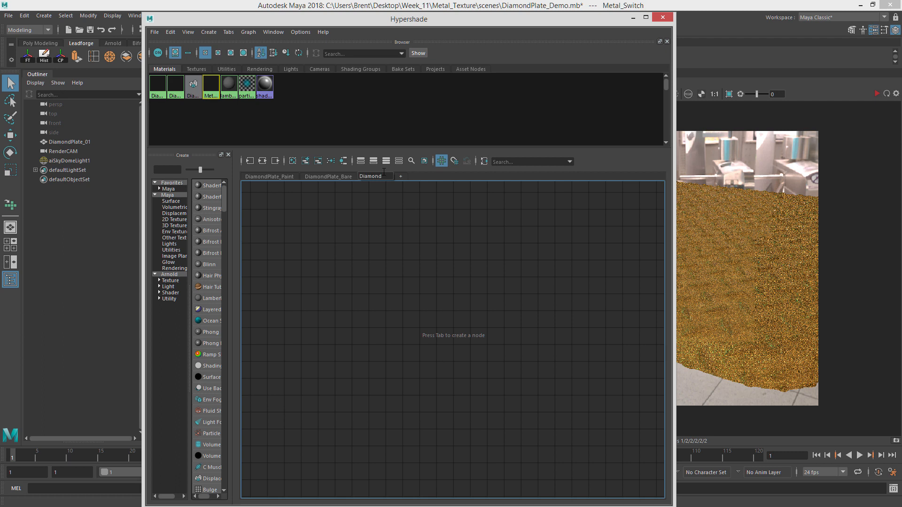
pyautogui.press('Return')
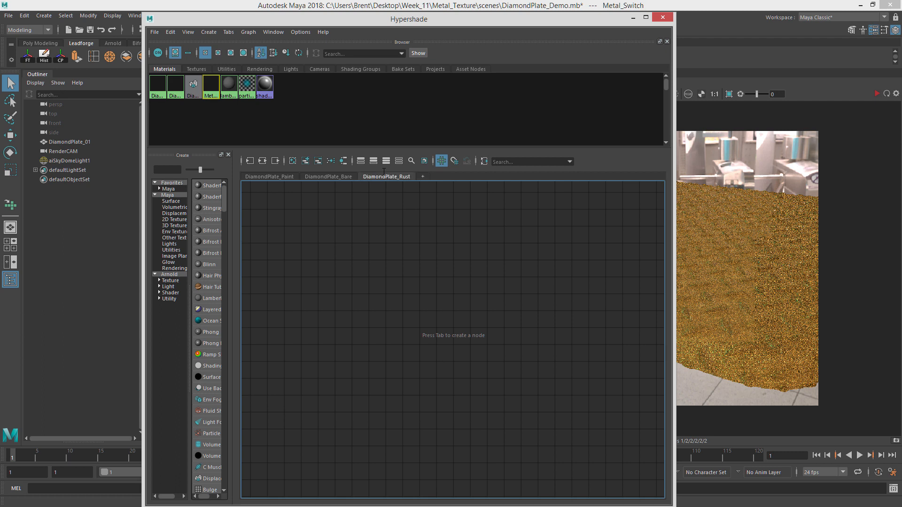
# Create an aiStandardSurface material in the Rust graph.
pyautogui.press('Tab')
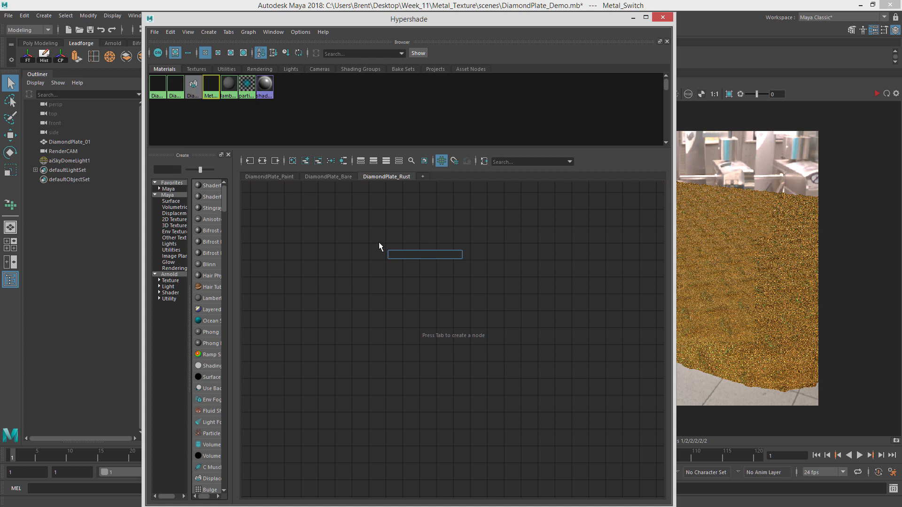
pyautogui.write('aiS')
pyautogui.press('Down')
pyautogui.press('Down')
pyautogui.press('Down')
pyautogui.press('BackSpace')
pyautogui.press('BackSpace')
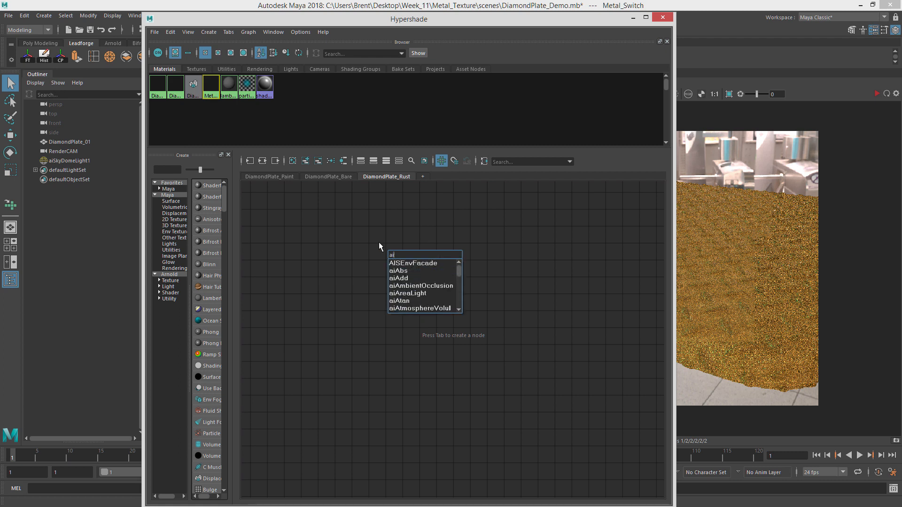
pyautogui.write('aiStan')
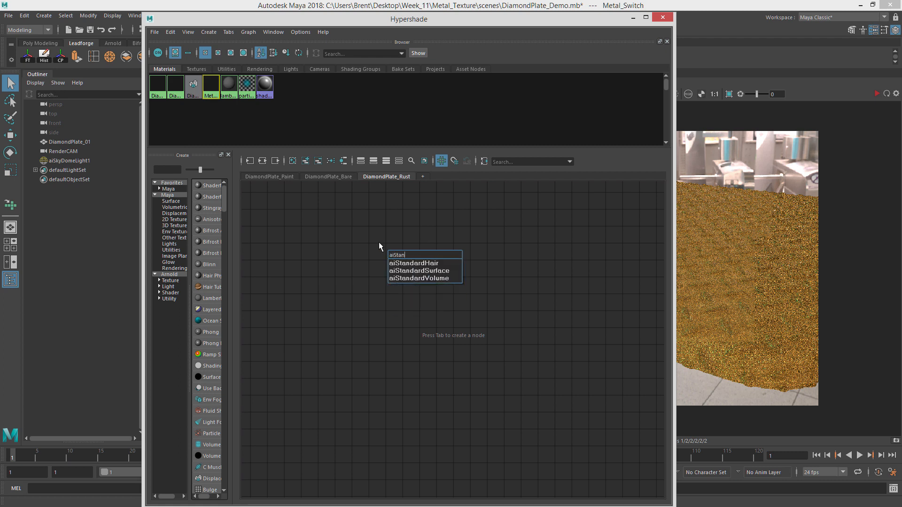
pyautogui.click(419, 271)
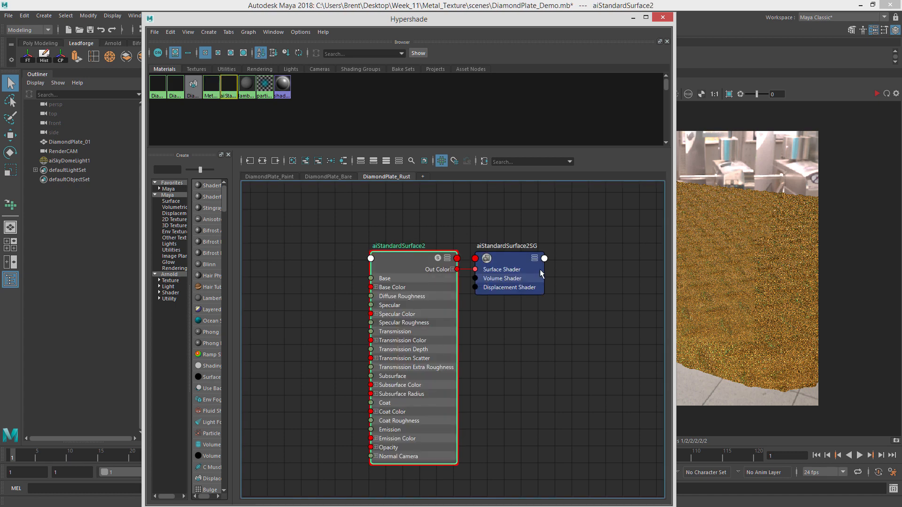
# Rename the new material to DiamondPlate_Rust_MTL.
pyautogui.moveTo(1, 35); pyautogui.dragTo(133, 36)
pyautogui.moveTo(205, 96); pyautogui.dragTo(123, 99)
pyautogui.write('Dia')
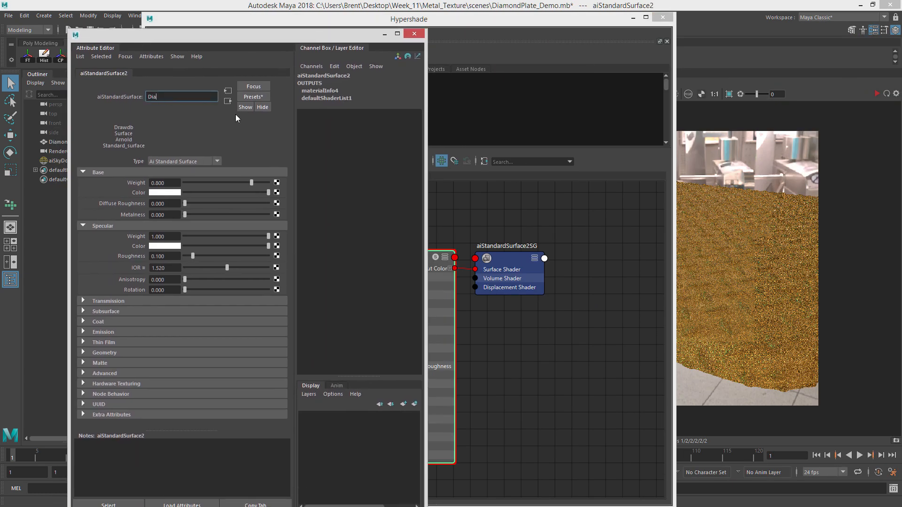
pyautogui.write('mondPlate_Rust_MTL')
pyautogui.press('Return')
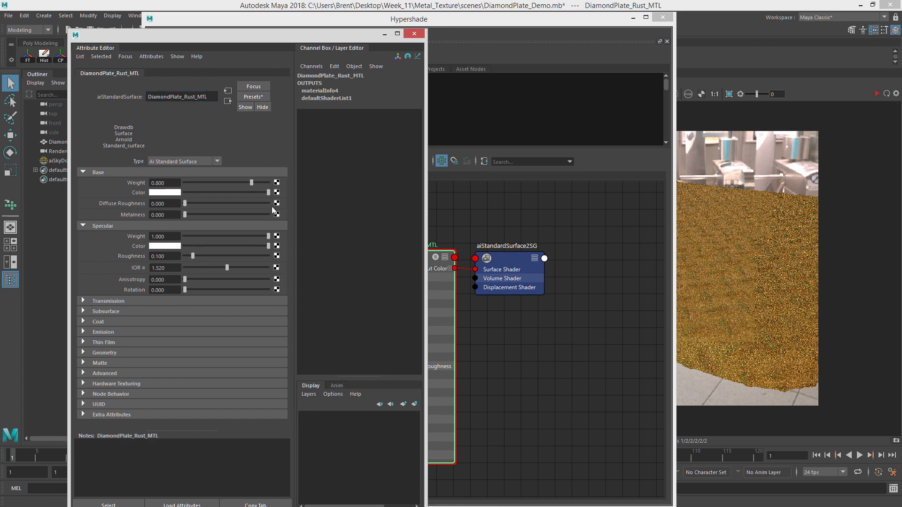
# Map a File texture with DiamondPlate_RUST_DIFFUSE.tif into the Rust material's base color.
pyautogui.click(277, 192)
pyautogui.click(573, 146)
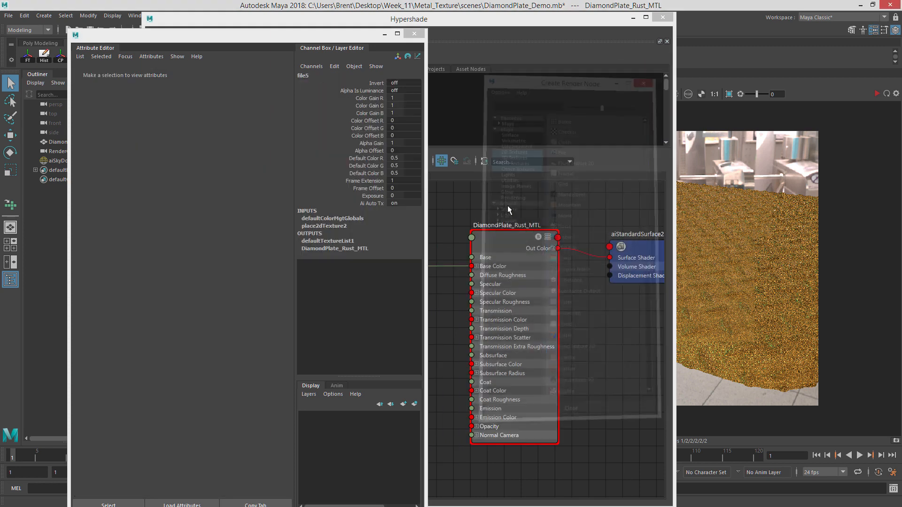
pyautogui.click(276, 202)
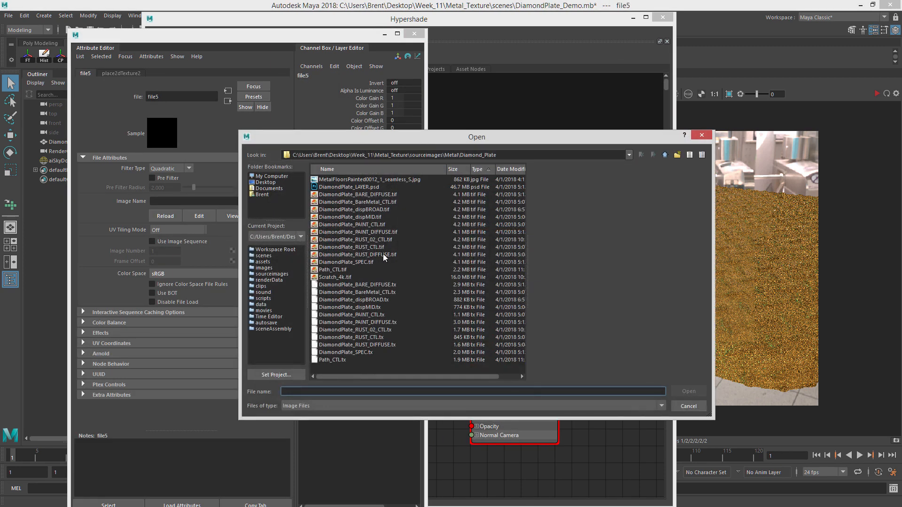
pyautogui.click(405, 255)
pyautogui.click(687, 392)
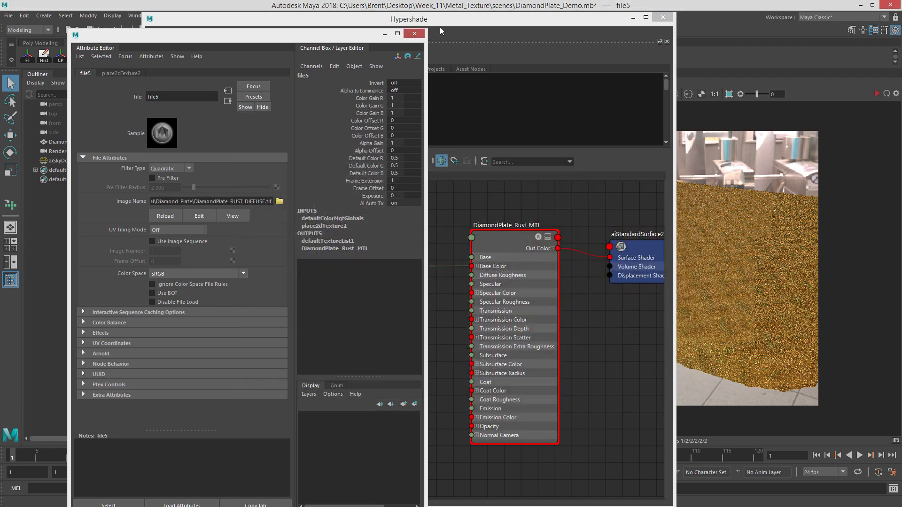
# Delete the new file texture's place2dTexture2 node in the Rust graph.
pyautogui.click(414, 35)
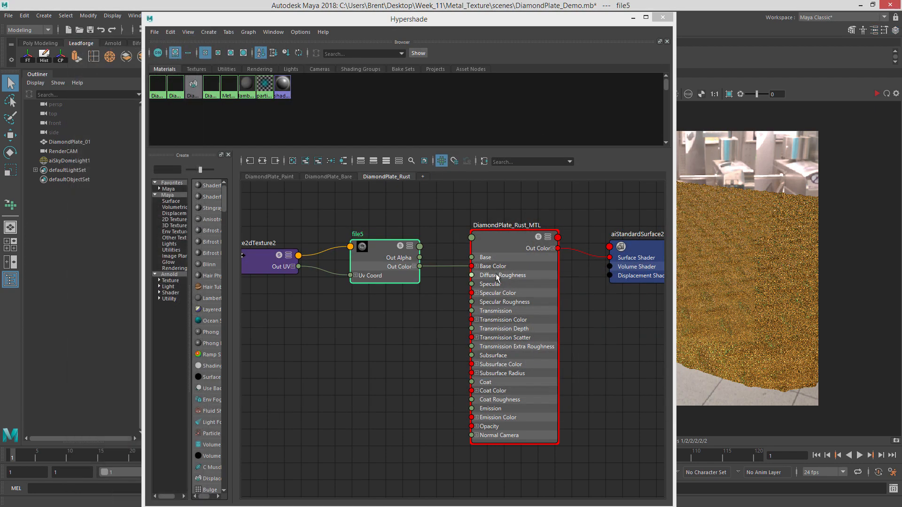
pyautogui.click(489, 229)
pyautogui.scroll(-3, 361, 243)
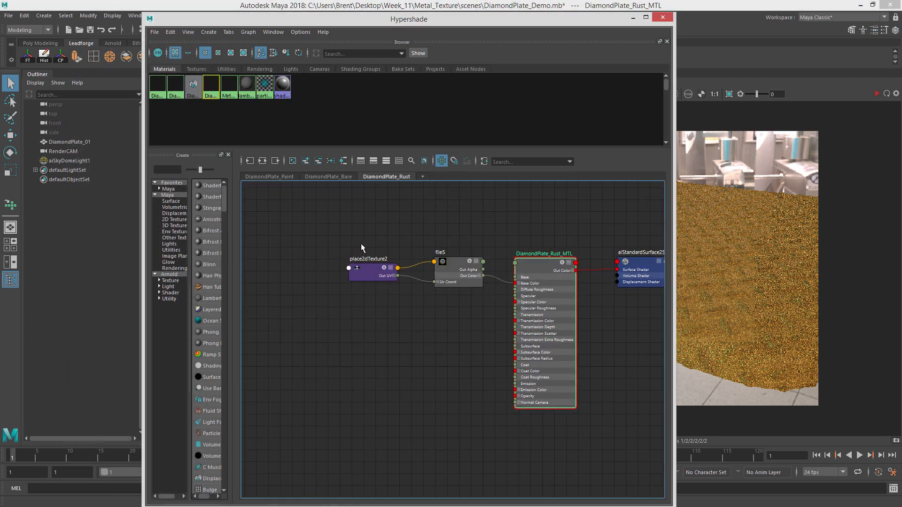
pyautogui.moveTo(361, 244); pyautogui.dragTo(379, 325)
pyautogui.press('Delete')
# Add the DiamondPlate_Placement node from the Bare graph into the Rust graph.
pyautogui.click(337, 178)
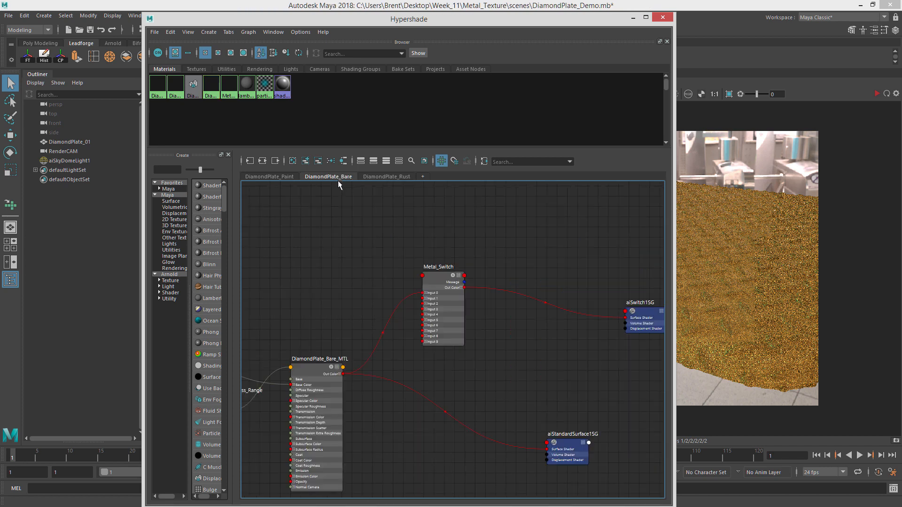
pyautogui.scroll(-2, 427, 279)
pyautogui.keyDown('alt'); pyautogui.moveTo(428, 278); pyautogui.dragTo(592, 243, button='middle'); pyautogui.keyUp('alt')
pyautogui.moveTo(599, 238); pyautogui.dragTo(580, 258)
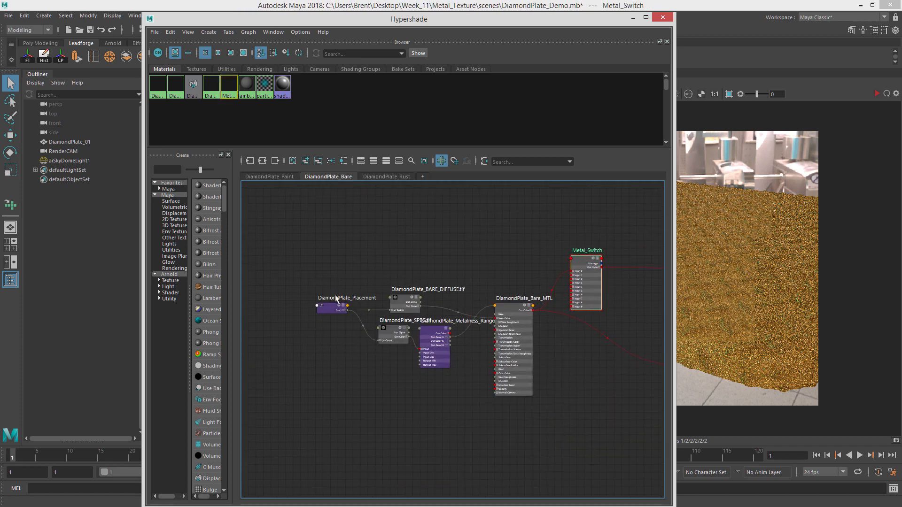
pyautogui.scroll(4, 336, 300)
pyautogui.moveTo(336, 317)
pyautogui.mouseDown()
pyautogui.moveTo(329, 315)
pyautogui.moveTo(343, 313)
pyautogui.mouseUp()
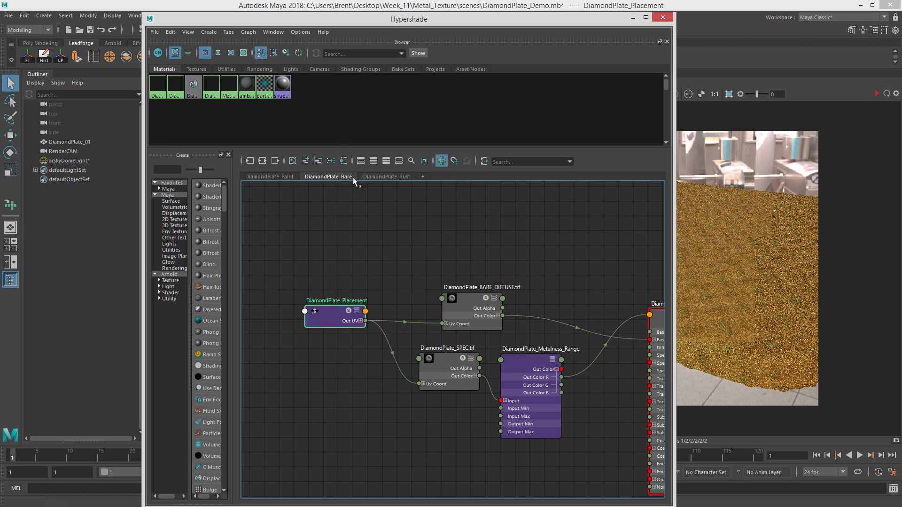
pyautogui.click(399, 179)
pyautogui.click(337, 176)
pyautogui.click(353, 288)
pyautogui.click(330, 316)
pyautogui.click(384, 177)
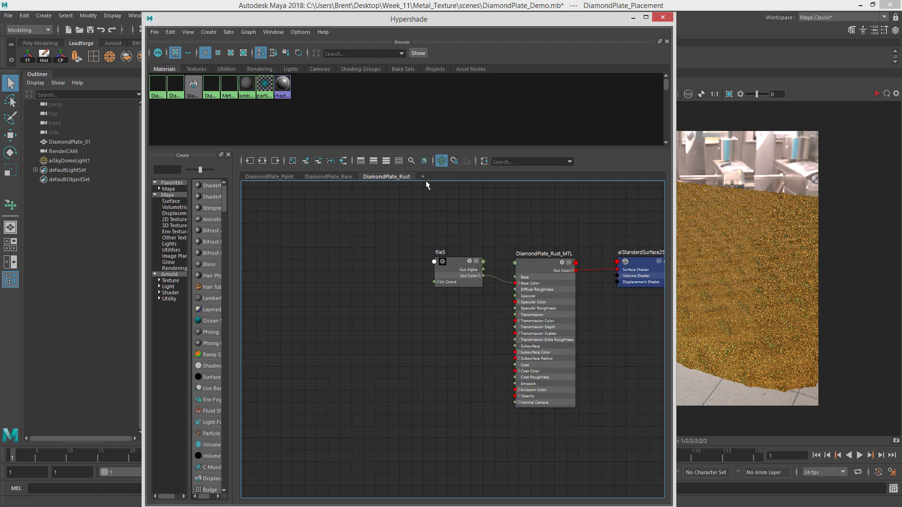
pyautogui.click(304, 163)
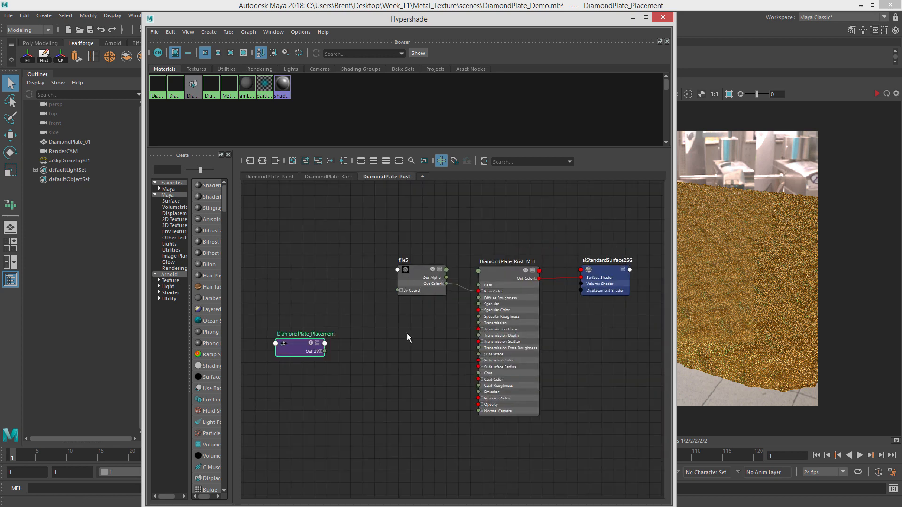
# Connect DiamondPlate_Placement's UV output to file5's UV coordinate input in the Rust graph.
pyautogui.moveTo(319, 352); pyautogui.dragTo(350, 285)
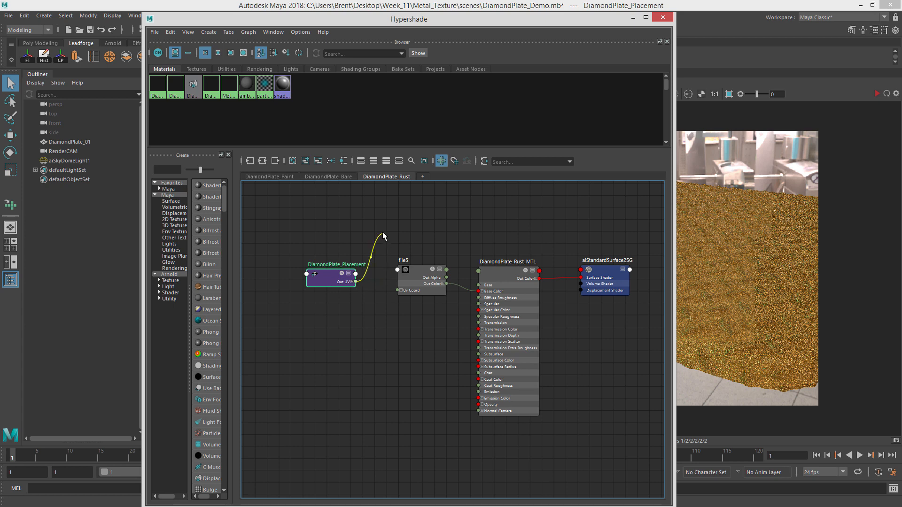
pyautogui.moveTo(383, 235); pyautogui.dragTo(410, 273)
pyautogui.scroll(-2, 499, 286)
pyautogui.keyDown('alt'); pyautogui.moveTo(502, 278); pyautogui.dragTo(435, 277, button='middle'); pyautogui.keyUp('alt')
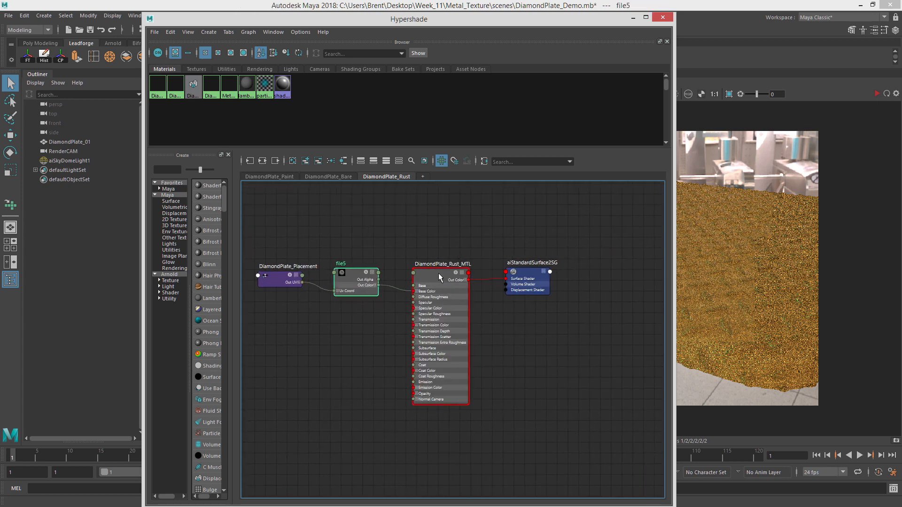
pyautogui.moveTo(439, 277); pyautogui.dragTo(435, 276)
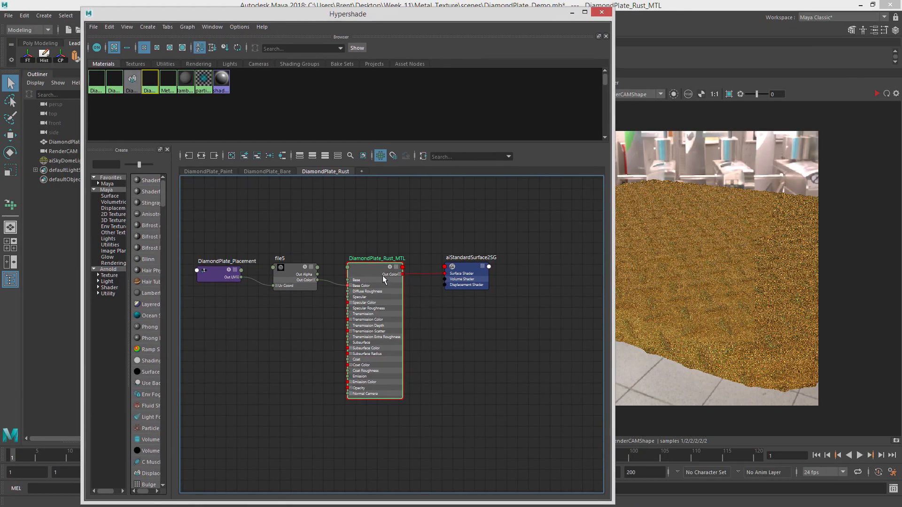
# Add the Metal_Switch node from the Bare graph into the Rust graph.
pyautogui.click(277, 173)
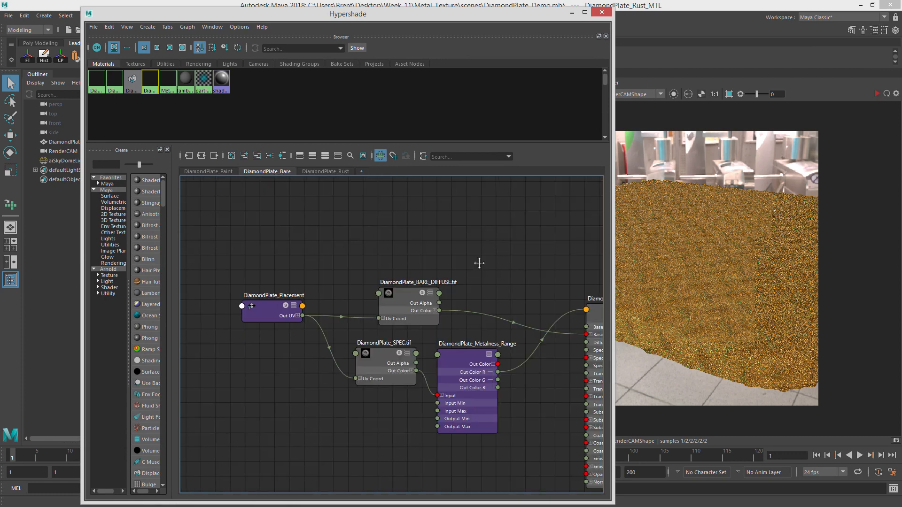
pyautogui.keyDown('alt'); pyautogui.moveTo(478, 262); pyautogui.dragTo(348, 258, button='middle'); pyautogui.keyUp('alt')
pyautogui.scroll(-2, 348, 259)
pyautogui.keyDown('alt'); pyautogui.moveTo(453, 254); pyautogui.dragTo(288, 264, button='middle'); pyautogui.keyUp('alt')
pyautogui.keyDown('alt'); pyautogui.moveTo(366, 264); pyautogui.dragTo(430, 274, button='middle'); pyautogui.keyUp('alt')
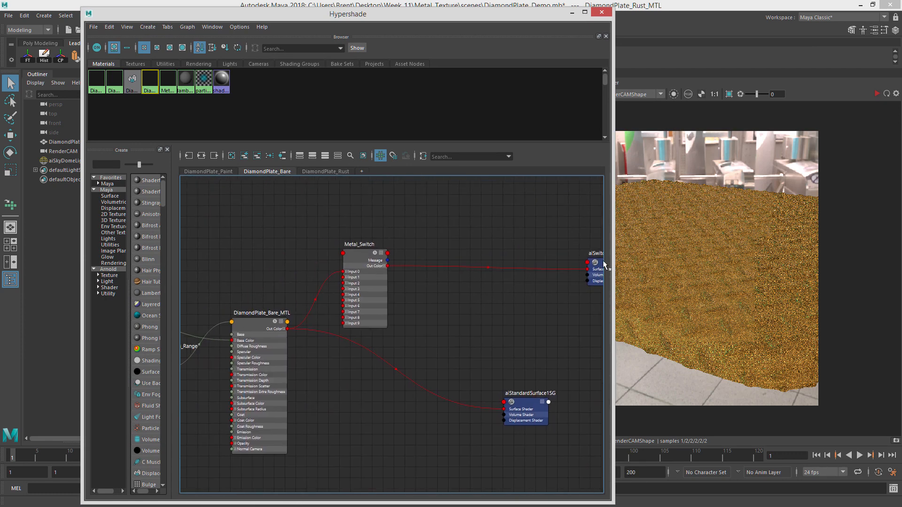
pyautogui.moveTo(537, 260)
pyautogui.keyDown('alt'); pyautogui.mouseDown(button='right')
pyautogui.moveTo(519, 245)
pyautogui.moveTo(498, 243)
pyautogui.mouseUp(button='right'); pyautogui.keyUp('alt')
pyautogui.moveTo(595, 263); pyautogui.dragTo(516, 262)
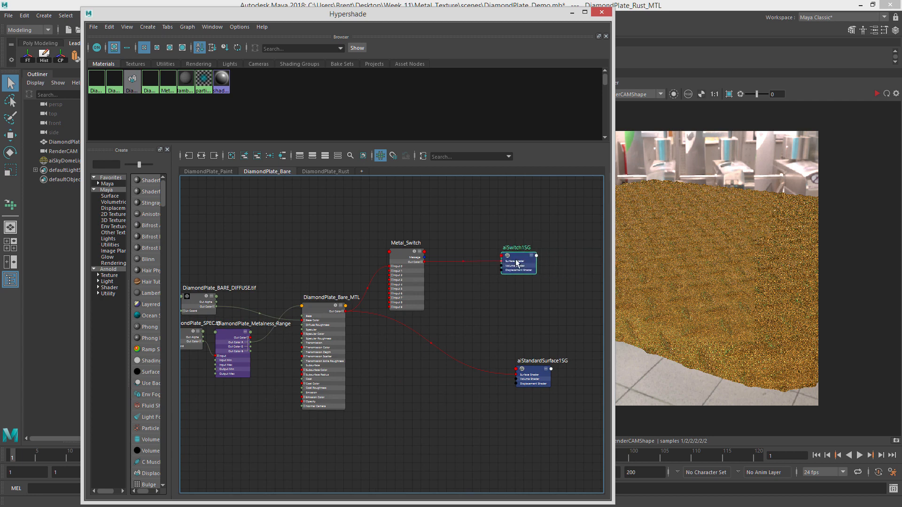
pyautogui.keyDown('alt'); pyautogui.moveTo(349, 261); pyautogui.dragTo(490, 268, button='right'); pyautogui.keyUp('alt')
pyautogui.keyDown('alt'); pyautogui.moveTo(483, 238); pyautogui.dragTo(455, 242, button='middle'); pyautogui.keyUp('alt')
pyautogui.keyDown('alt'); pyautogui.moveTo(456, 243); pyautogui.dragTo(445, 239, button='right'); pyautogui.keyUp('alt')
pyautogui.moveTo(447, 247)
pyautogui.mouseDown()
pyautogui.moveTo(479, 237)
pyautogui.moveTo(451, 233)
pyautogui.mouseUp()
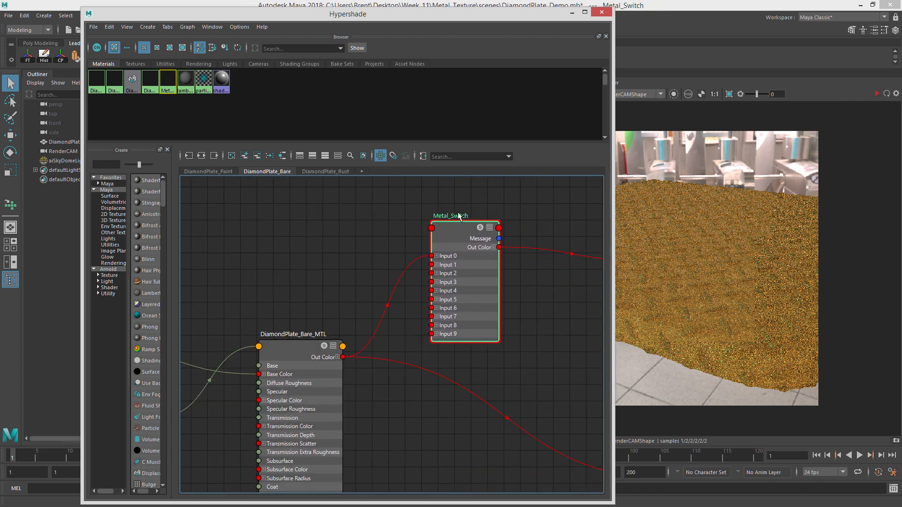
pyautogui.click(324, 171)
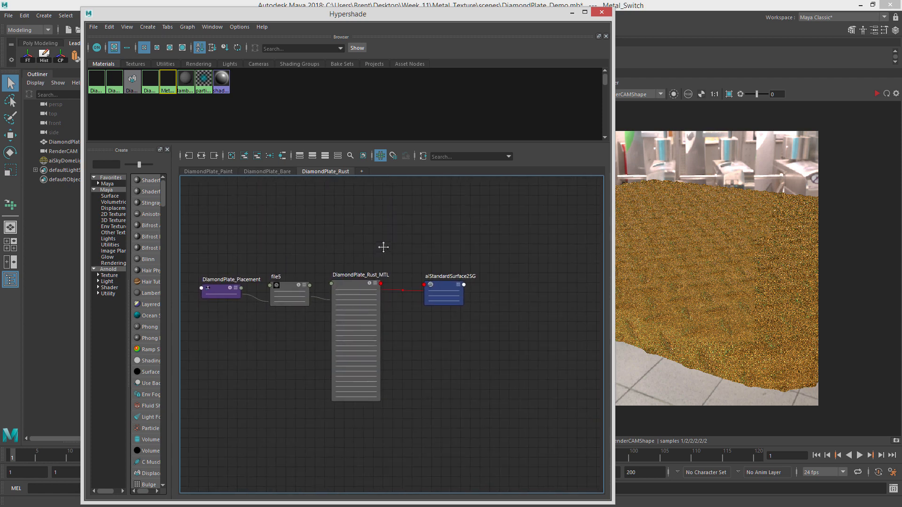
pyautogui.click(243, 156)
# Connect DiamondPlate_Rust_MTL's out color to Metal_Switch's input2.
pyautogui.moveTo(544, 303); pyautogui.dragTo(461, 324)
pyautogui.moveTo(459, 284); pyautogui.dragTo(555, 258)
pyautogui.moveTo(469, 315); pyautogui.dragTo(454, 286)
pyautogui.scroll(2, 409, 284)
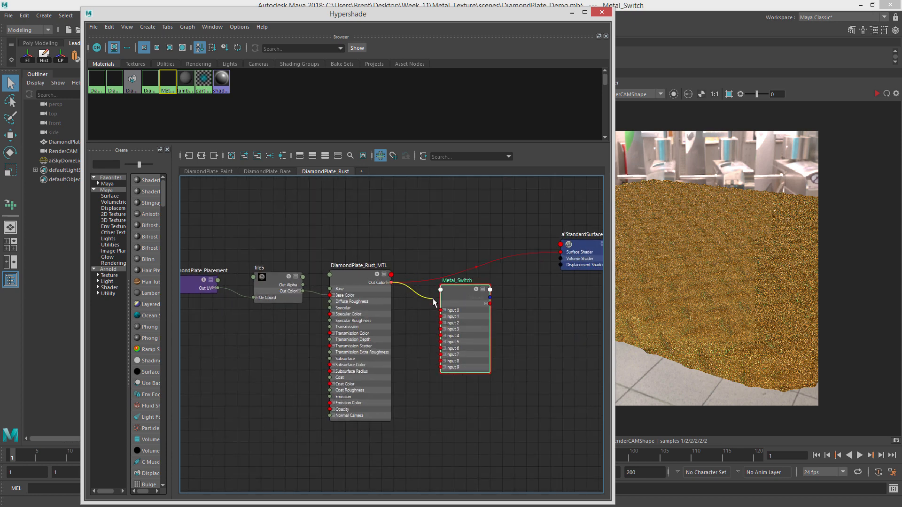
pyautogui.moveTo(446, 324); pyautogui.dragTo(444, 323)
pyautogui.click(441, 229)
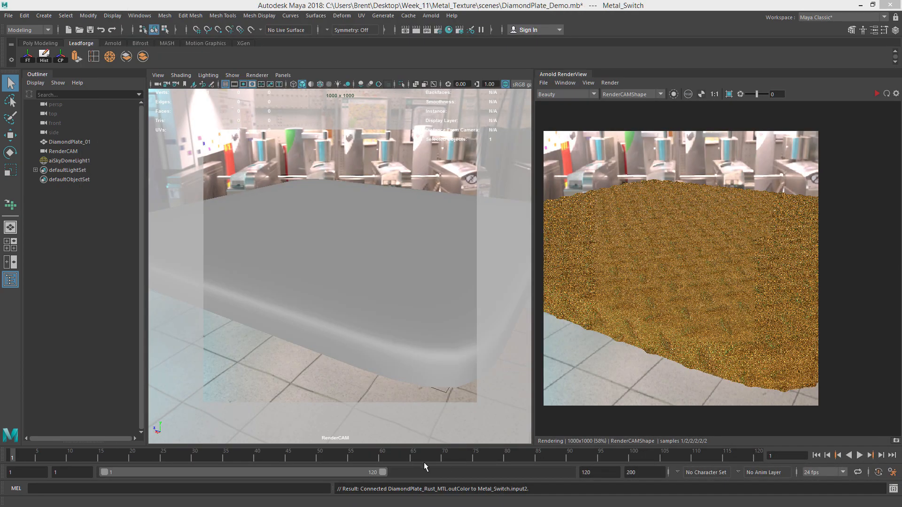
# Open the Attribute Editor and Channel Box for the Metal_Switch node.
pyautogui.click(140, 16)
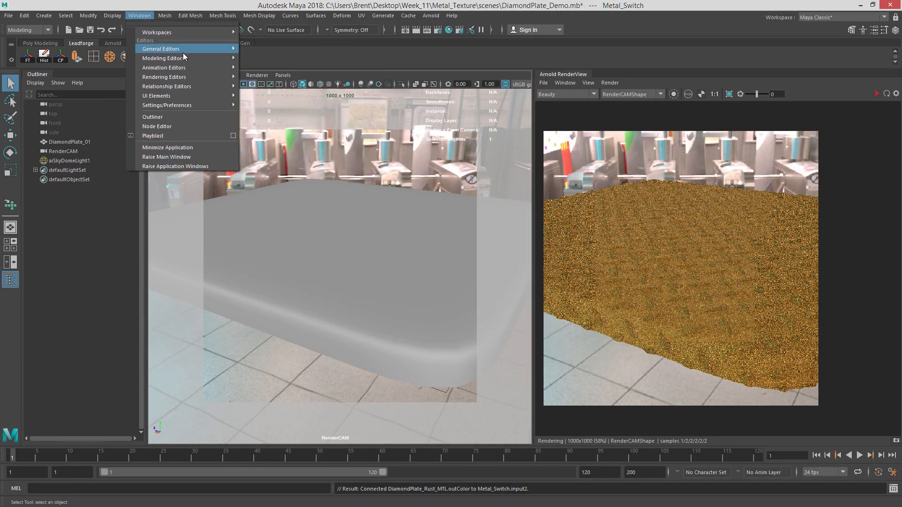
pyautogui.moveTo(190, 49)
pyautogui.click(294, 58)
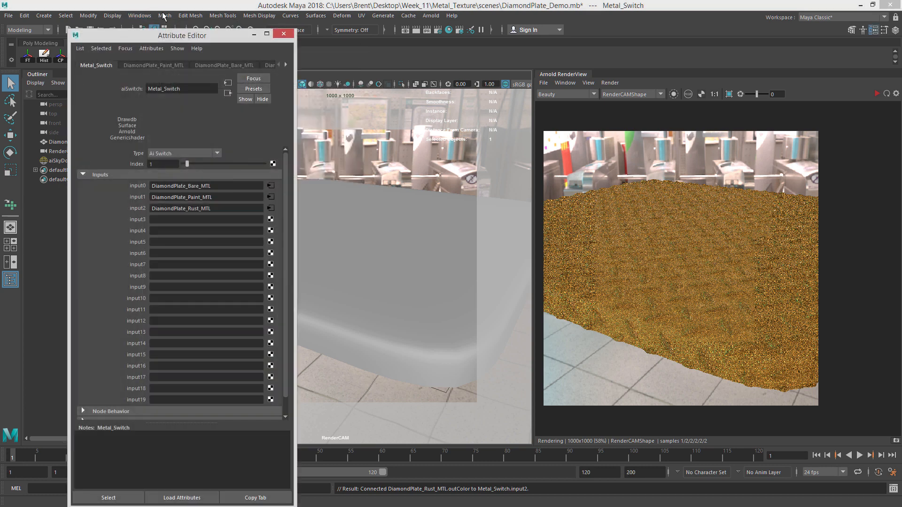
pyautogui.click(140, 16)
pyautogui.moveTo(206, 49)
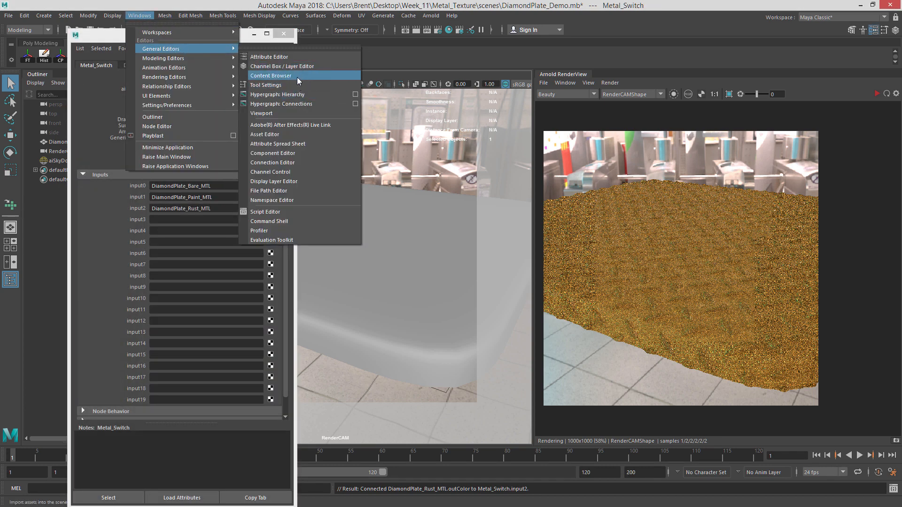
pyautogui.click(303, 65)
pyautogui.moveTo(289, 47); pyautogui.dragTo(350, 10)
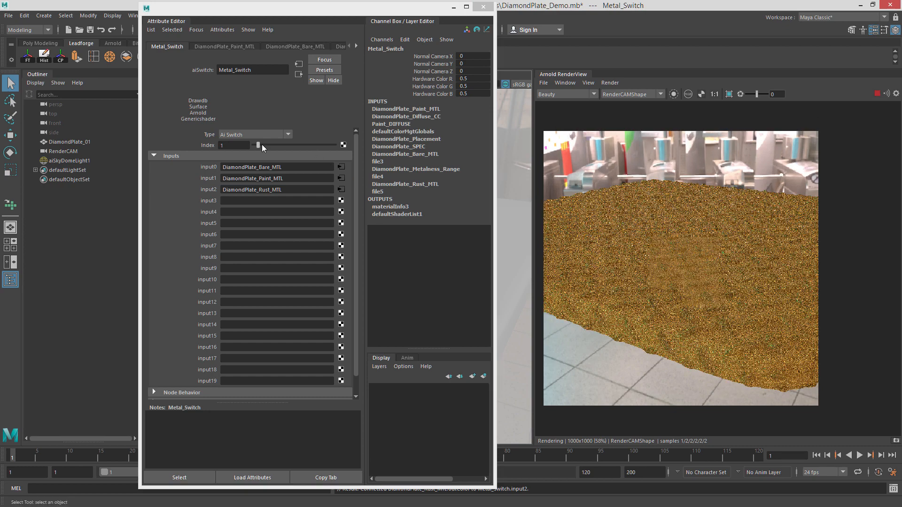
# Set the Metal_Switch index to 2 to show the rust material.
pyautogui.moveTo(259, 145)
pyautogui.mouseDown()
pyautogui.moveTo(250, 144)
pyautogui.moveTo(261, 144)
pyautogui.mouseUp()
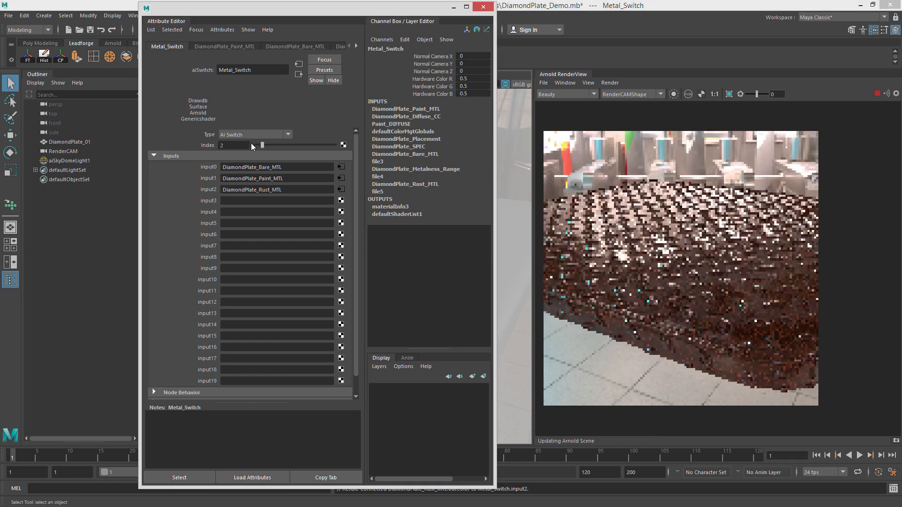
pyautogui.click(258, 145)
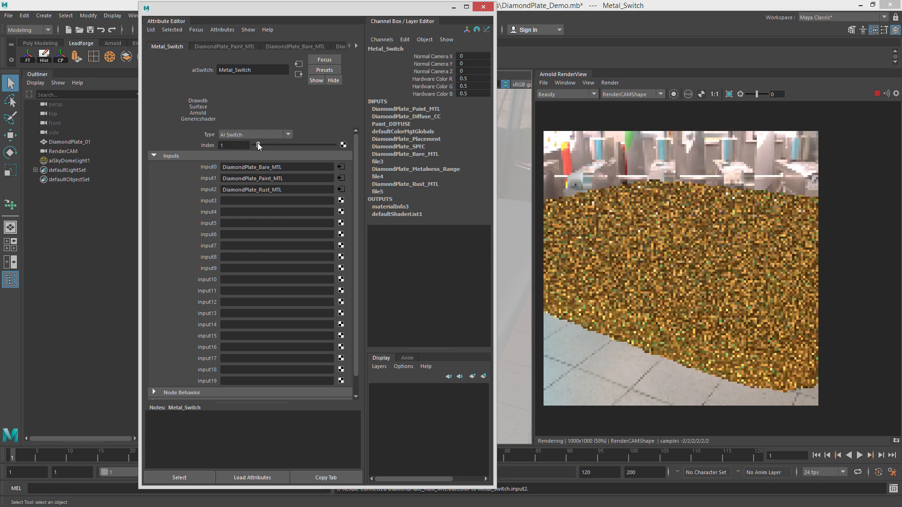
pyautogui.moveTo(257, 144); pyautogui.dragTo(262, 144)
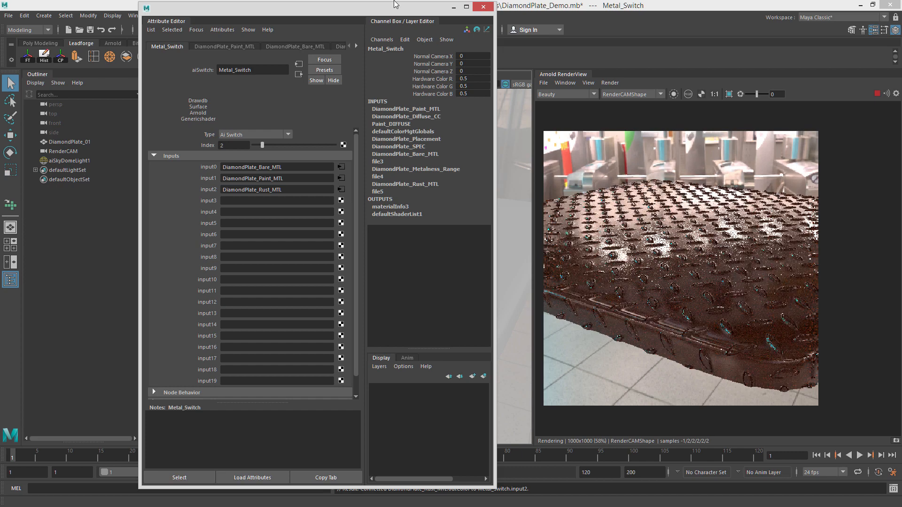
# Select DiamondPlate_Rust_MTL and set its specular roughness to about 0.914.
pyautogui.moveTo(395, 5); pyautogui.dragTo(266, 17)
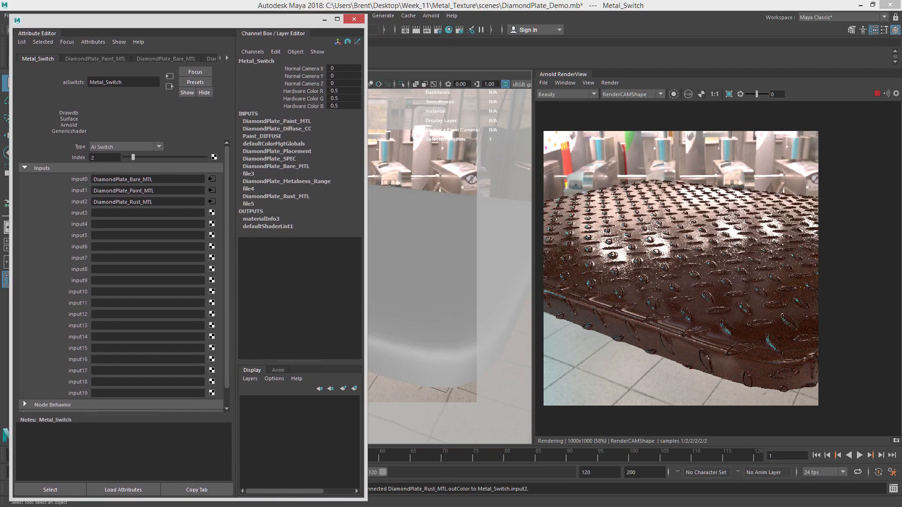
pyautogui.moveTo(901, 31); pyautogui.dragTo(338, 14)
pyautogui.press('a')
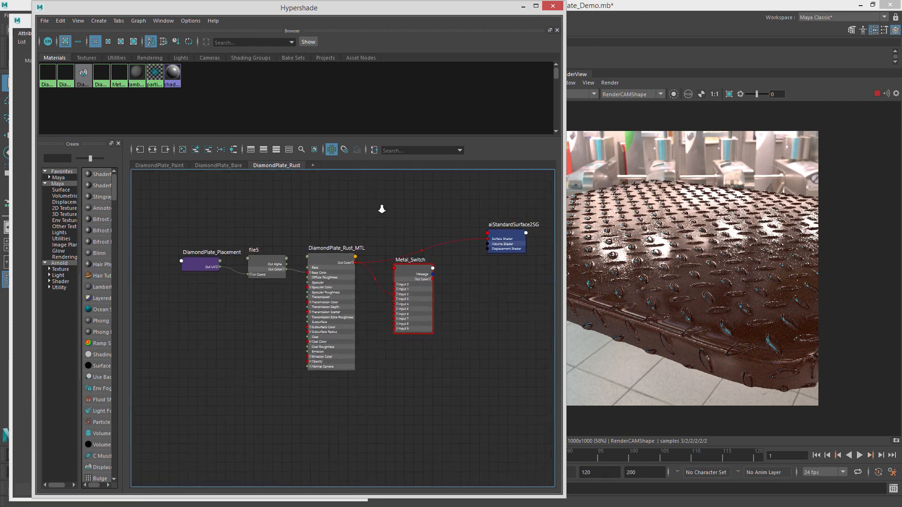
pyautogui.keyDown('alt'); pyautogui.moveTo(382, 209); pyautogui.dragTo(432, 210, button='right'); pyautogui.keyUp('alt')
pyautogui.keyDown('alt'); pyautogui.moveTo(432, 211); pyautogui.dragTo(409, 217, button='middle'); pyautogui.keyUp('alt')
pyautogui.moveTo(385, 280); pyautogui.dragTo(443, 295)
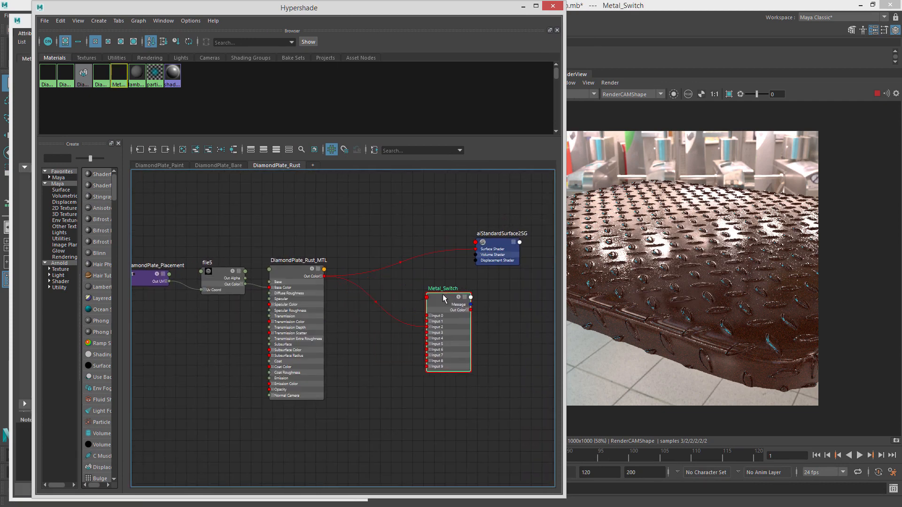
pyautogui.click(322, 202)
pyautogui.keyDown('alt'); pyautogui.moveTo(344, 220); pyautogui.dragTo(428, 218, button='middle'); pyautogui.keyUp('alt')
pyautogui.moveTo(367, 276)
pyautogui.mouseDown()
pyautogui.moveTo(366, 257)
pyautogui.moveTo(369, 272)
pyautogui.mouseUp()
pyautogui.moveTo(439, 10); pyautogui.dragTo(901, 44)
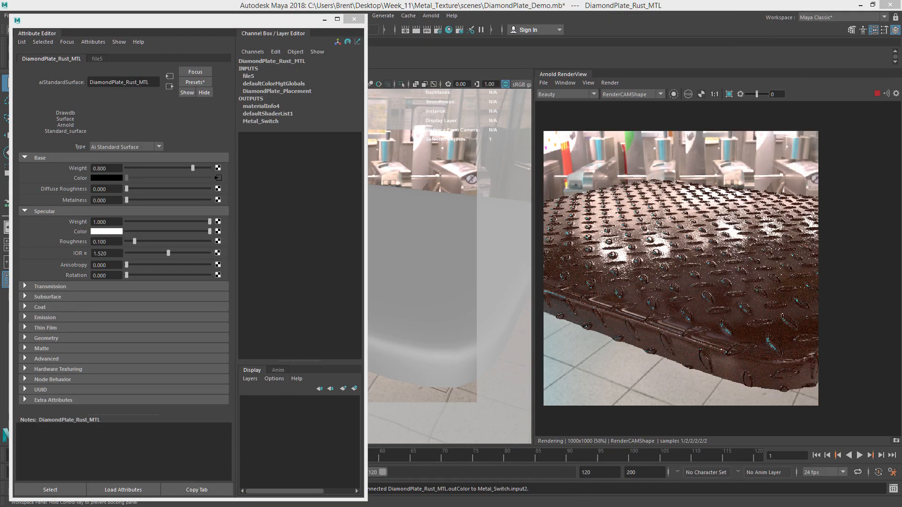
pyautogui.click(209, 23)
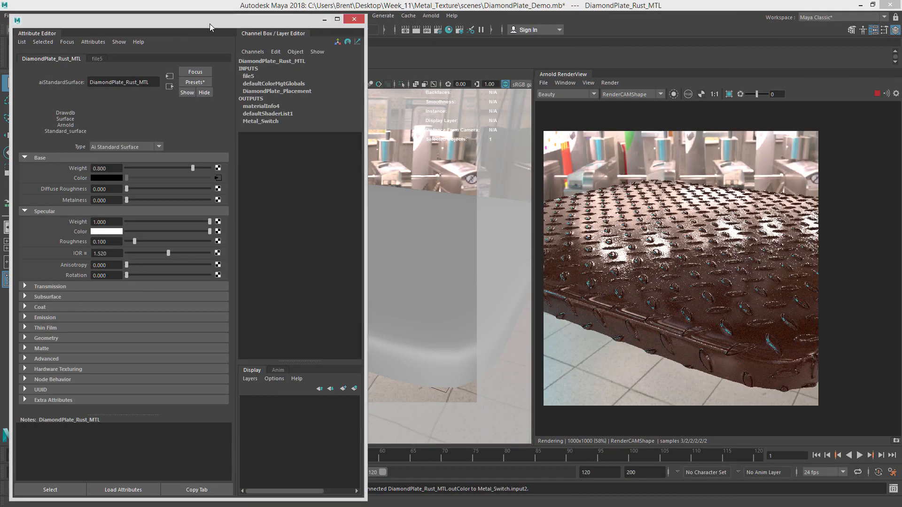
pyautogui.moveTo(209, 24); pyautogui.dragTo(351, 18)
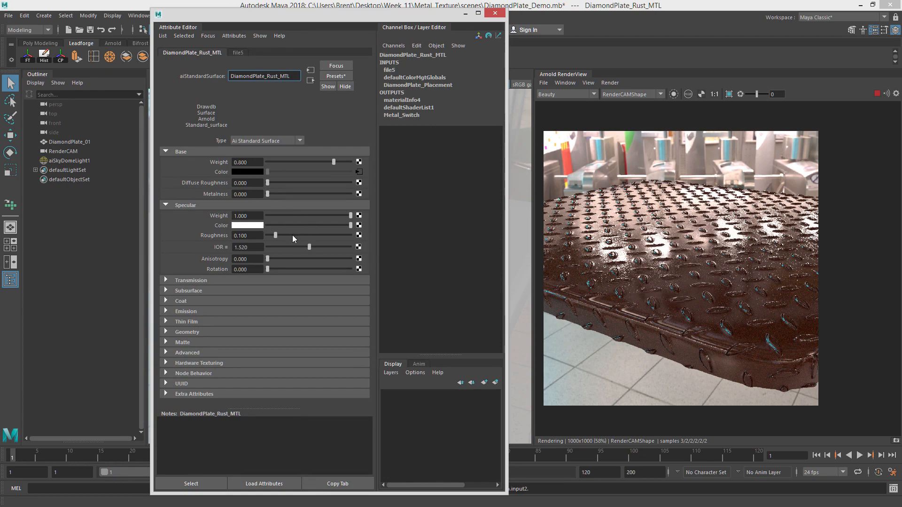
pyautogui.moveTo(298, 234); pyautogui.dragTo(342, 232)
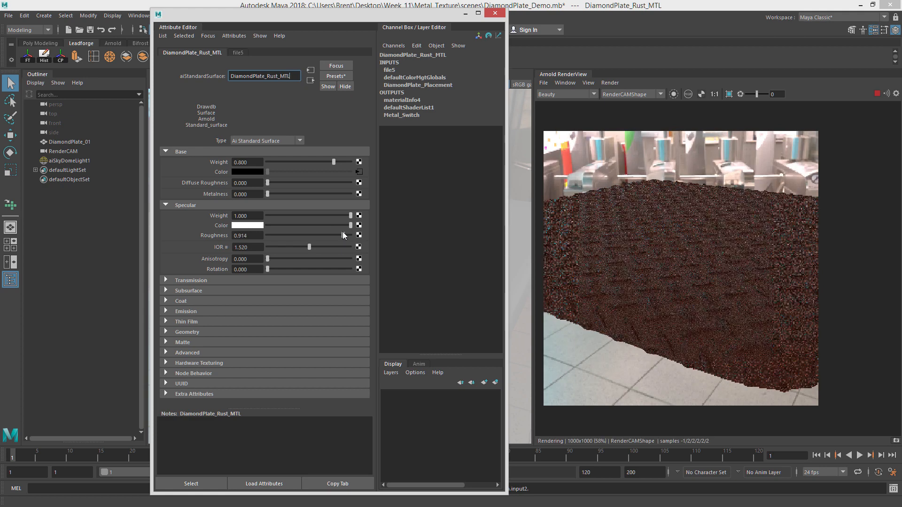
# Set the rust material's specular color to mid grey, metalness to 1, and specular roughness to 0.874.
pyautogui.moveTo(350, 215); pyautogui.dragTo(386, 217)
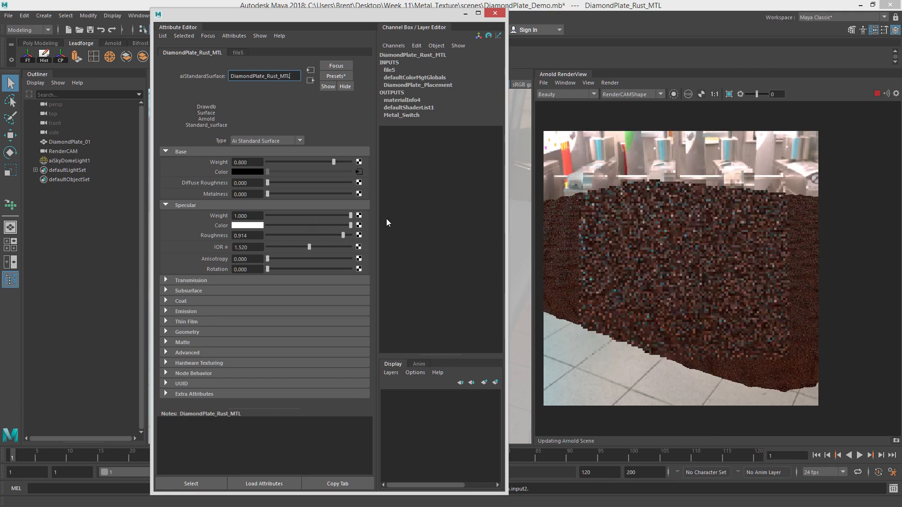
pyautogui.moveTo(305, 223); pyautogui.dragTo(297, 224)
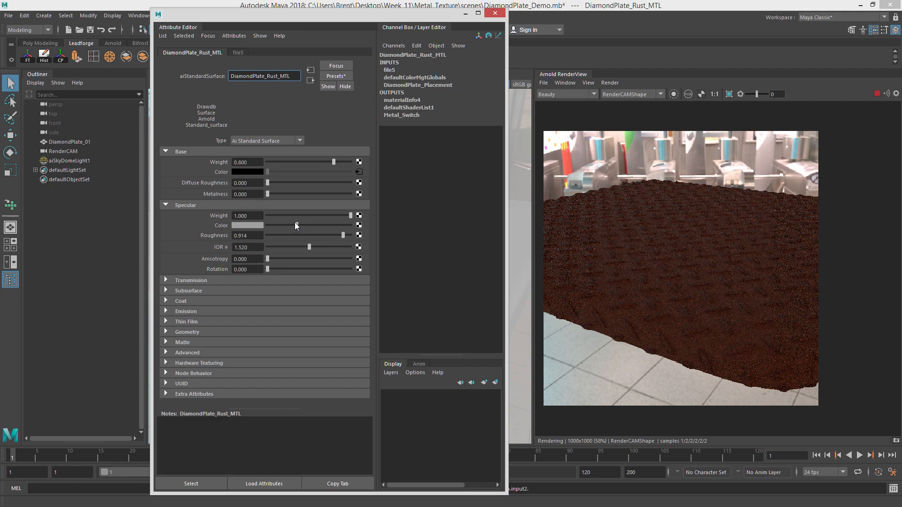
pyautogui.moveTo(277, 195); pyautogui.dragTo(368, 196)
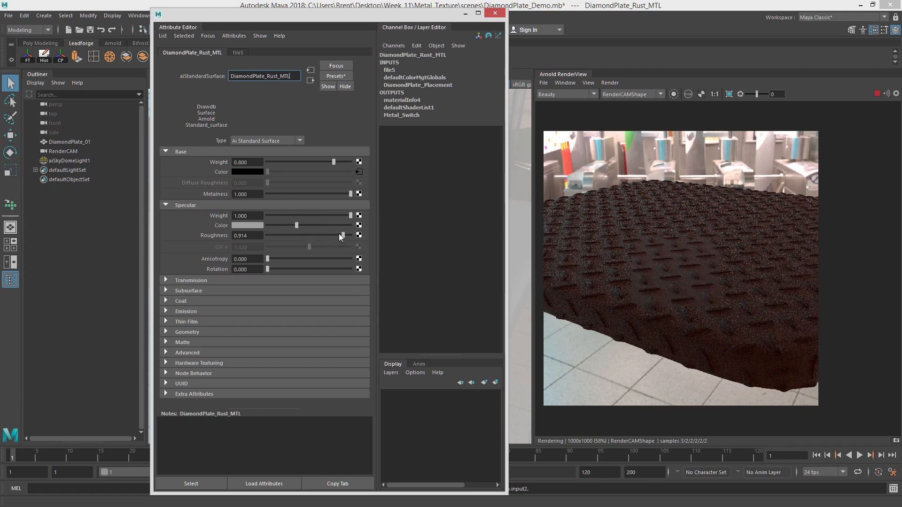
pyautogui.moveTo(341, 236); pyautogui.dragTo(339, 234)
# Switch the render view to the specular_direct AOV and set the rust metalness to 0.526.
pyautogui.click(566, 94)
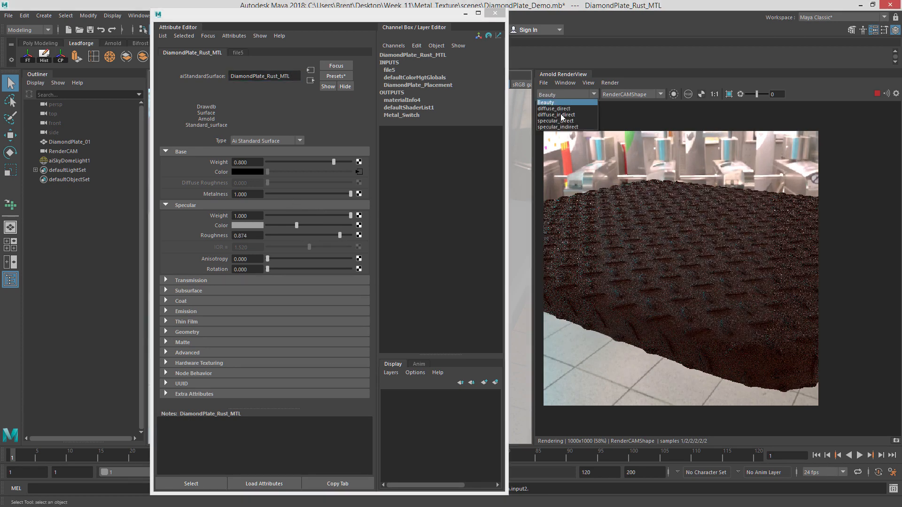
pyautogui.click(562, 121)
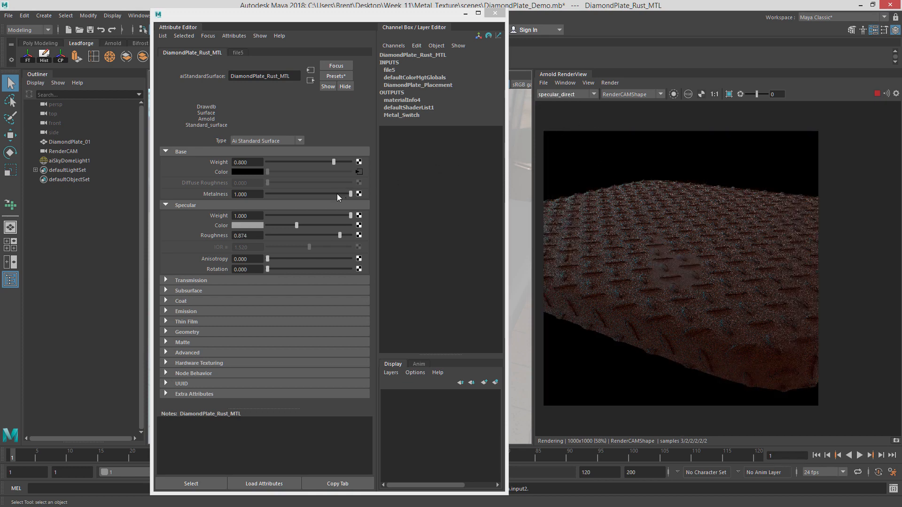
pyautogui.moveTo(337, 194); pyautogui.dragTo(310, 193)
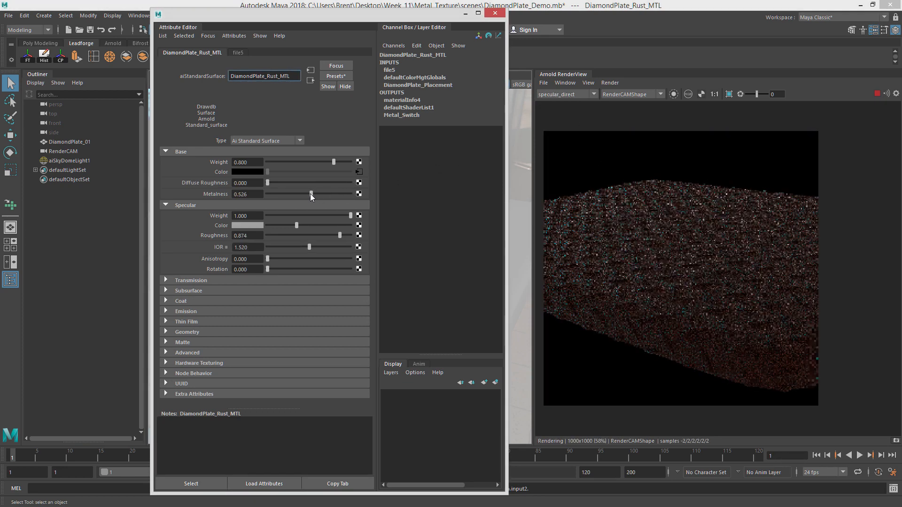
# Switch the Arnold render view back to the Beauty AOV and refresh the render.
pyautogui.click(561, 95)
pyautogui.click(559, 103)
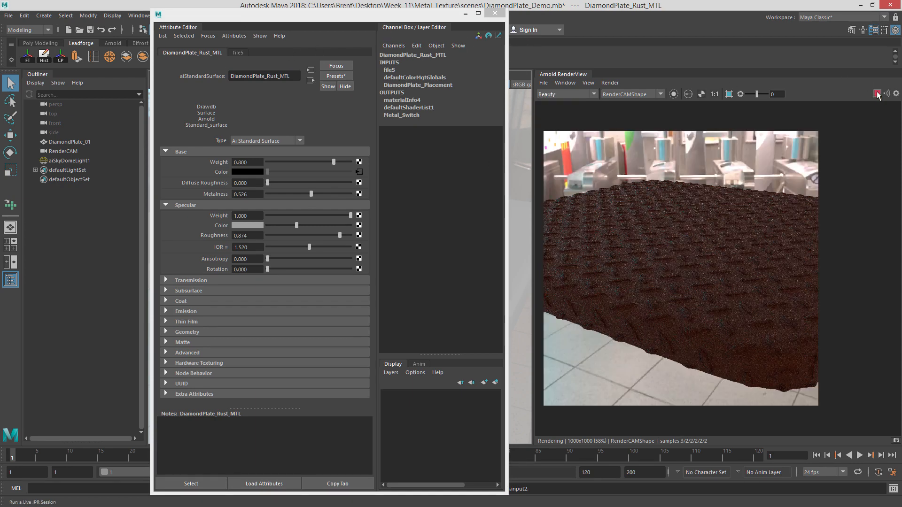
pyautogui.scroll(3, 692, 308)
pyautogui.scroll(3, 673, 311)
pyautogui.scroll(-6, 665, 310)
pyautogui.scroll(1, 665, 300)
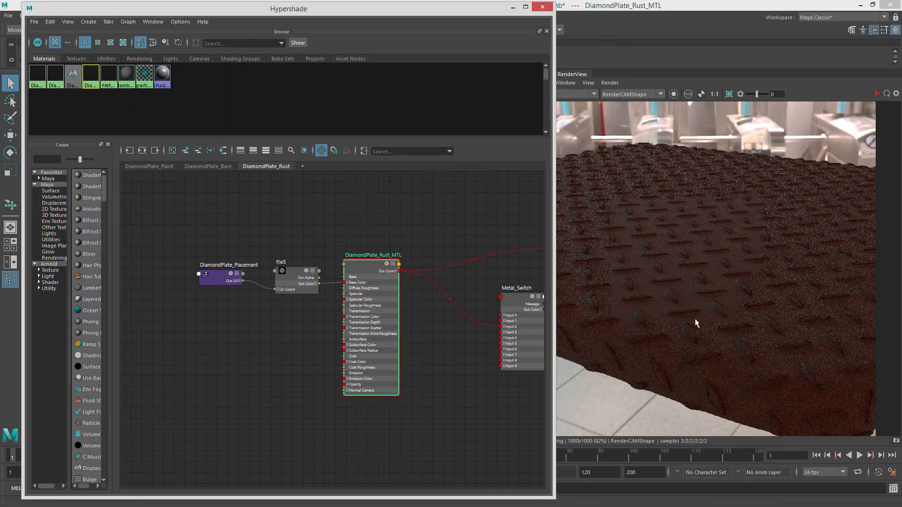
pyautogui.scroll(-1, 696, 319)
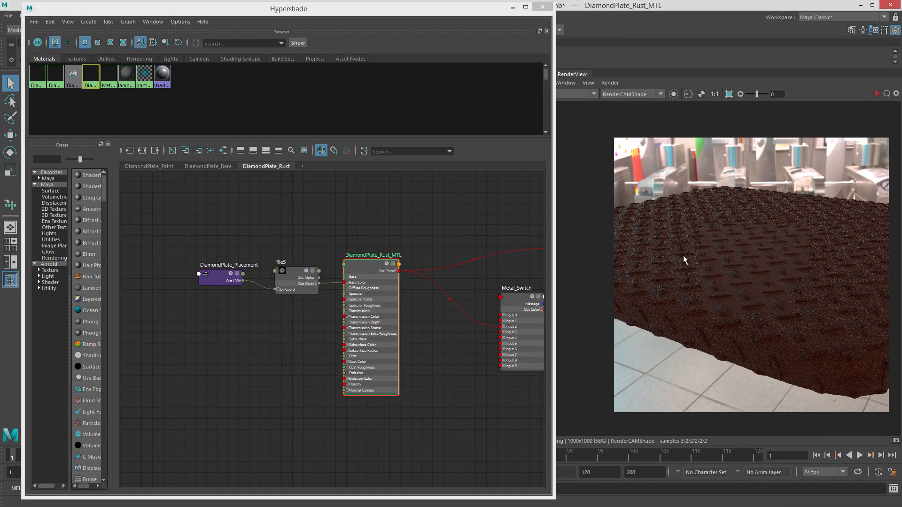
# Select the Metal_Switch node in the rust graph and review its index and material inputs.
pyautogui.keyDown('alt'); pyautogui.moveTo(461, 218); pyautogui.dragTo(361, 219, button='middle'); pyautogui.keyUp('alt')
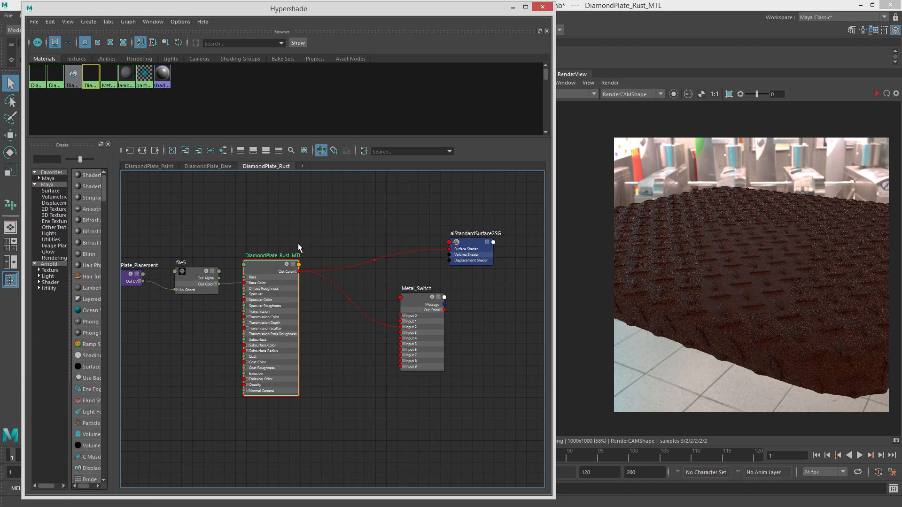
pyautogui.keyDown('alt'); pyautogui.moveTo(308, 233); pyautogui.dragTo(396, 240, button='middle'); pyautogui.keyUp('alt')
pyautogui.moveTo(323, 274); pyautogui.dragTo(328, 260)
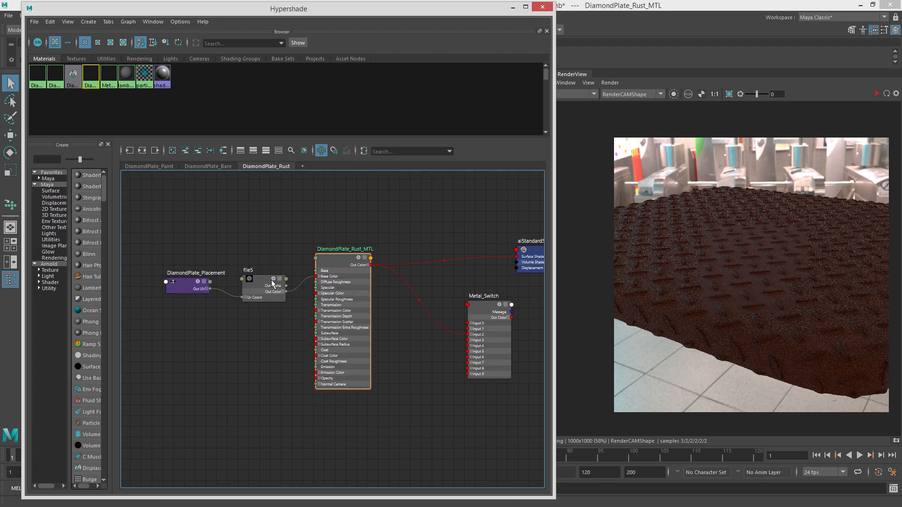
pyautogui.keyDown('alt'); pyautogui.moveTo(414, 245); pyautogui.dragTo(343, 283, button='middle'); pyautogui.keyUp('alt')
pyautogui.click(400, 350)
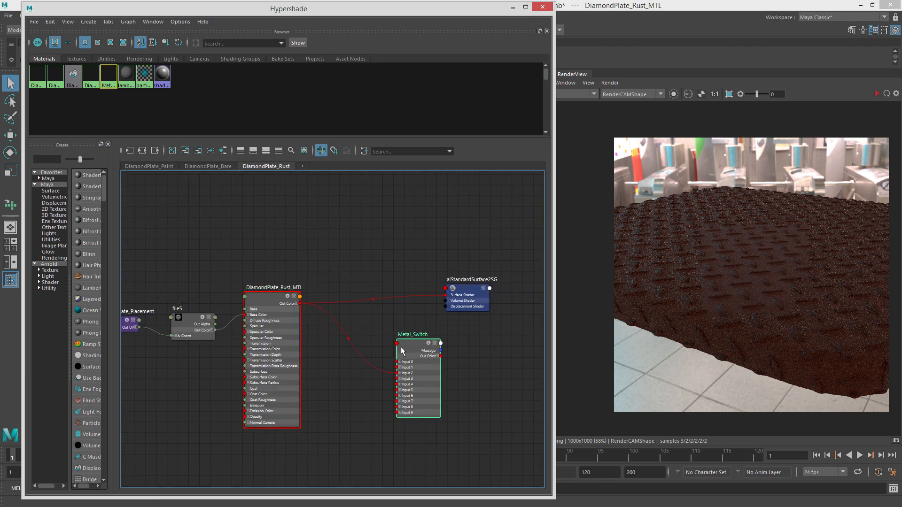
pyautogui.moveTo(311, 13); pyautogui.dragTo(580, 40)
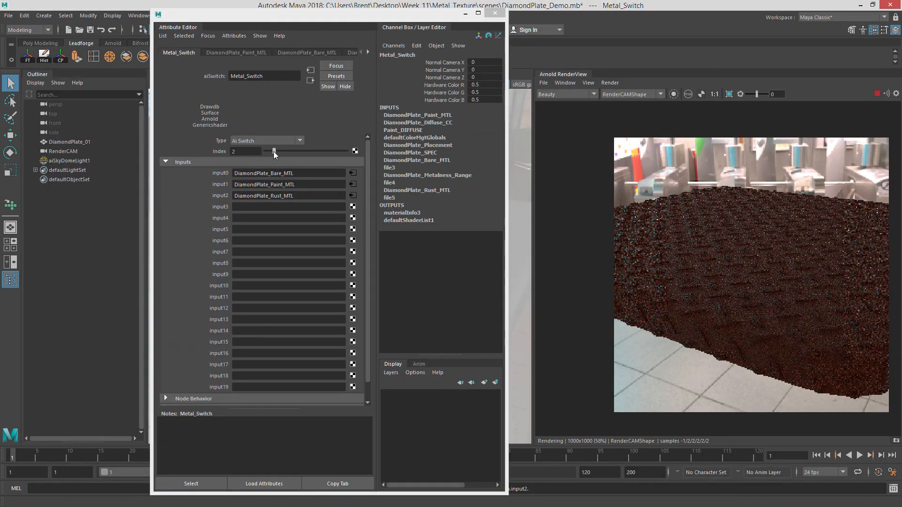
pyautogui.moveTo(273, 151)
pyautogui.mouseDown()
pyautogui.moveTo(264, 152)
pyautogui.moveTo(274, 151)
pyautogui.mouseUp()
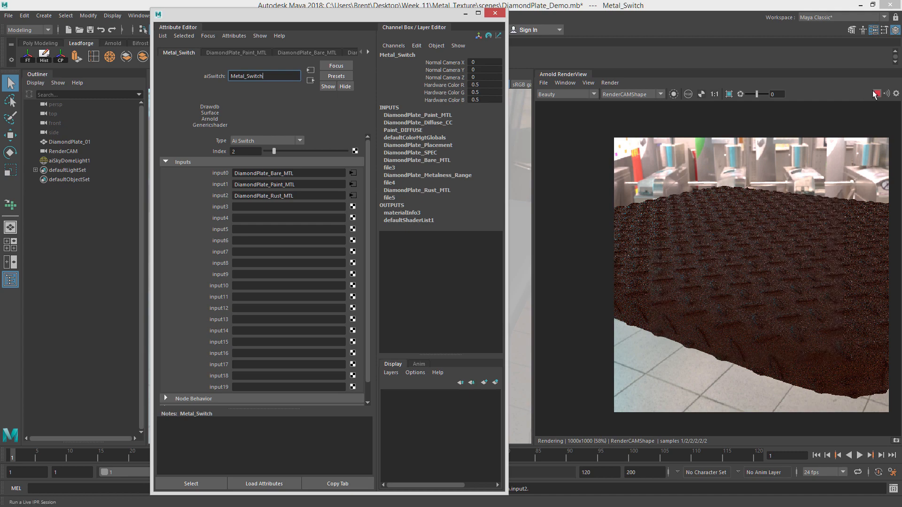
pyautogui.click(325, 9)
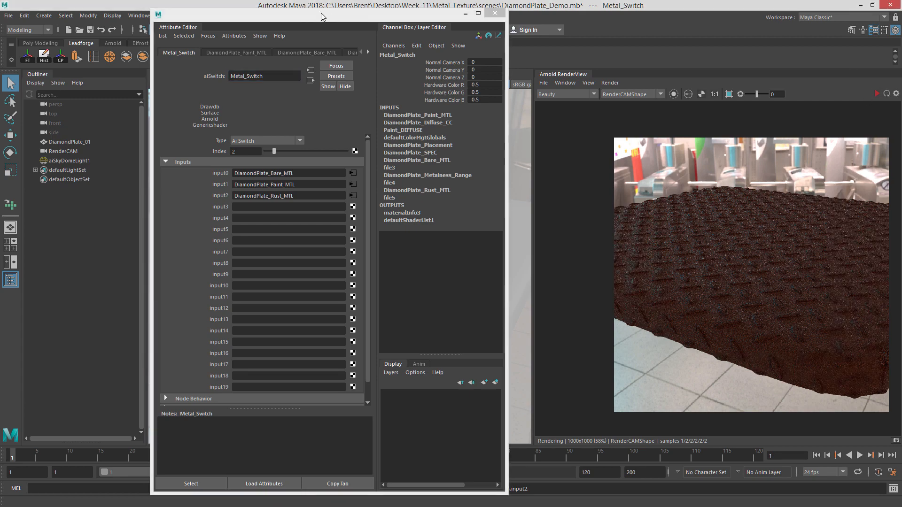
# Collapse the Metal_Switch node to its minimal display and move it above the rust material.
pyautogui.moveTo(321, 15); pyautogui.dragTo(471, 24)
pyautogui.keyDown('alt'); pyautogui.moveTo(451, 280); pyautogui.dragTo(444, 275, button='right'); pyautogui.keyUp('alt')
pyautogui.keyDown('alt'); pyautogui.moveTo(444, 276); pyautogui.dragTo(472, 278, button='middle'); pyautogui.keyUp('alt')
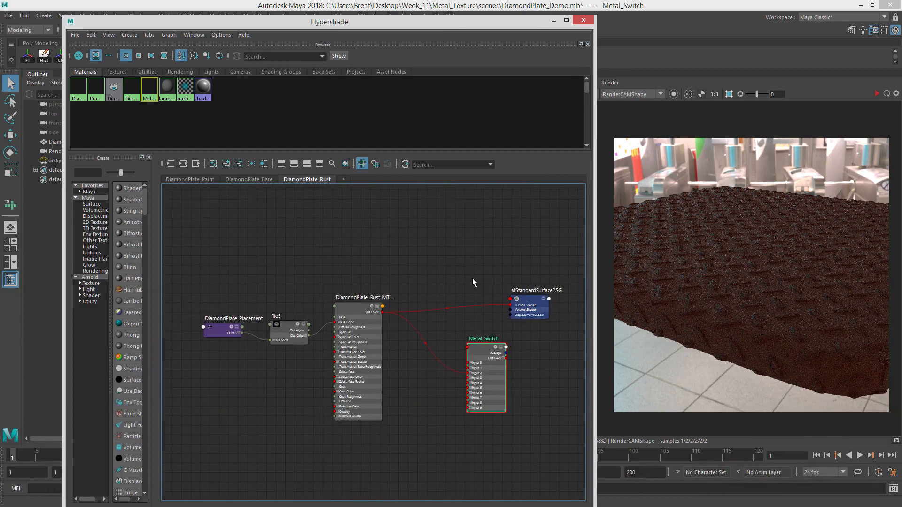
pyautogui.moveTo(491, 348); pyautogui.dragTo(462, 217)
pyautogui.keyDown('alt'); pyautogui.moveTo(496, 211); pyautogui.dragTo(474, 220, button='right'); pyautogui.keyUp('alt')
pyautogui.keyDown('alt'); pyautogui.moveTo(474, 220); pyautogui.dragTo(416, 244, button='middle'); pyautogui.keyUp('alt')
pyautogui.click(417, 243)
pyautogui.click(405, 233)
pyautogui.press('1')
pyautogui.click(397, 237)
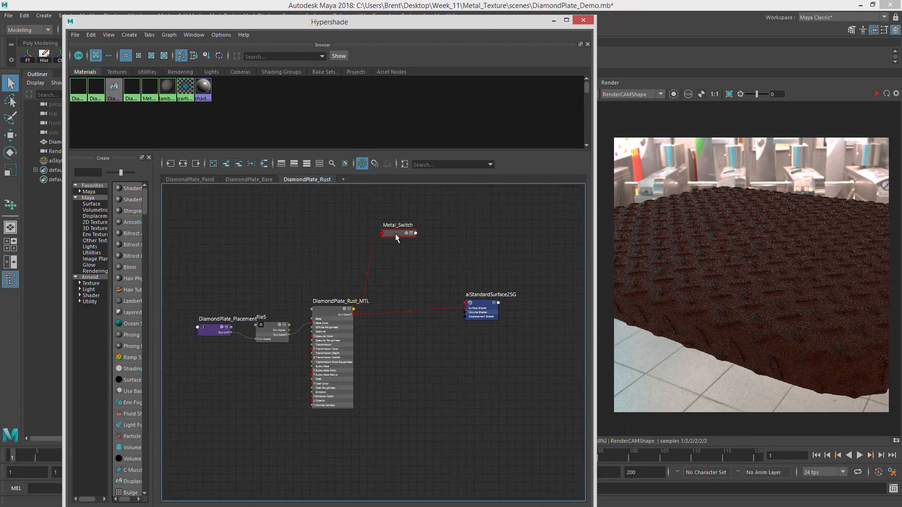
# Rearrange the rust network, placing Metal_Switch above DiamondPlate_Rust_MTL and the shading group to its lower right.
pyautogui.moveTo(397, 234); pyautogui.dragTo(402, 229)
pyautogui.keyDown('alt'); pyautogui.moveTo(384, 268); pyautogui.dragTo(491, 264, button='right'); pyautogui.keyUp('alt')
pyautogui.keyDown('alt'); pyautogui.moveTo(491, 263); pyautogui.dragTo(463, 264, button='middle'); pyautogui.keyUp('alt')
pyautogui.moveTo(497, 318); pyautogui.dragTo(498, 377)
pyautogui.keyDown('alt'); pyautogui.moveTo(410, 277); pyautogui.dragTo(396, 229, button='middle'); pyautogui.keyUp('alt')
pyautogui.click(397, 229)
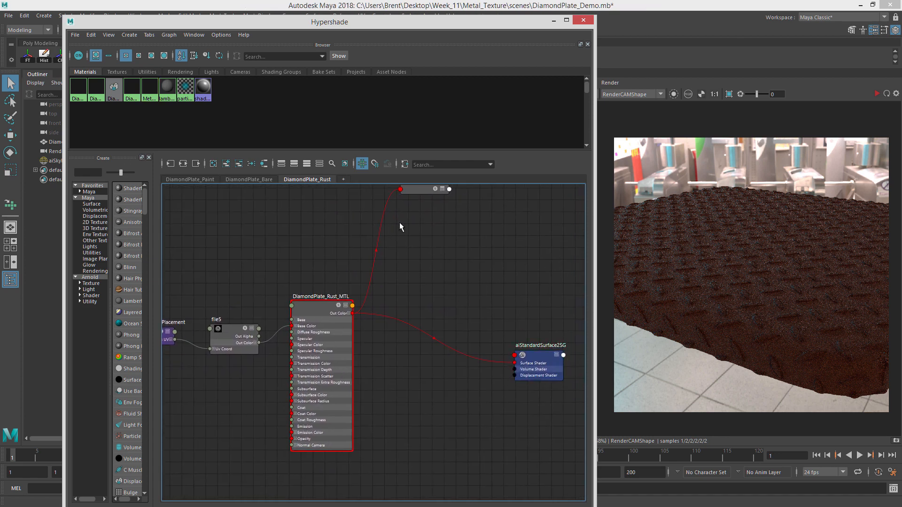
pyautogui.keyDown('alt'); pyautogui.moveTo(454, 211); pyautogui.dragTo(450, 245, button='middle'); pyautogui.keyUp('alt')
pyautogui.moveTo(403, 224); pyautogui.dragTo(386, 239)
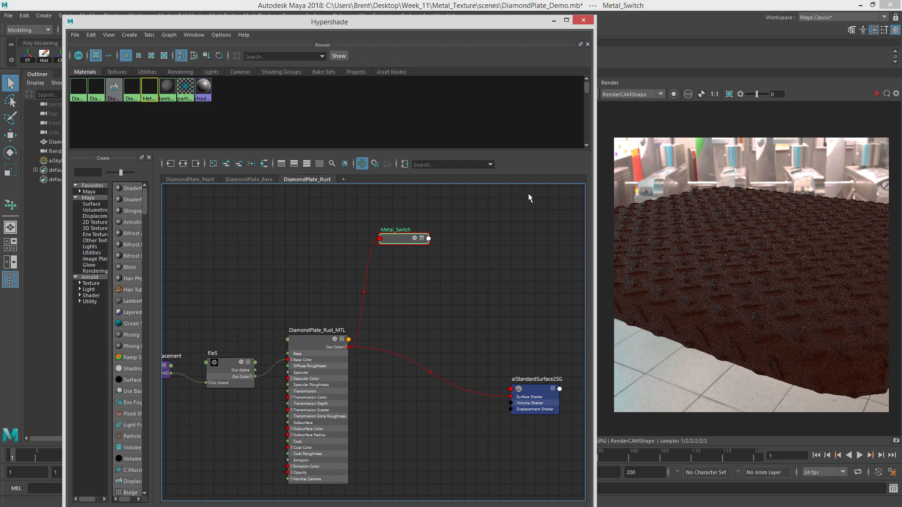
pyautogui.click(372, 272)
pyautogui.keyDown('alt'); pyautogui.moveTo(371, 271); pyautogui.dragTo(394, 256, button='middle'); pyautogui.keyUp('alt')
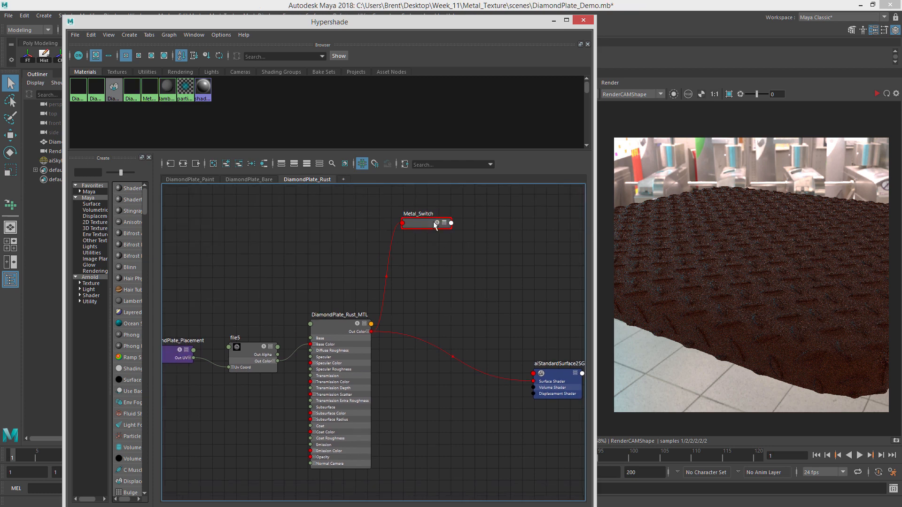
pyautogui.moveTo(416, 223)
pyautogui.mouseDown()
pyautogui.moveTo(435, 217)
pyautogui.moveTo(421, 235)
pyautogui.mouseUp()
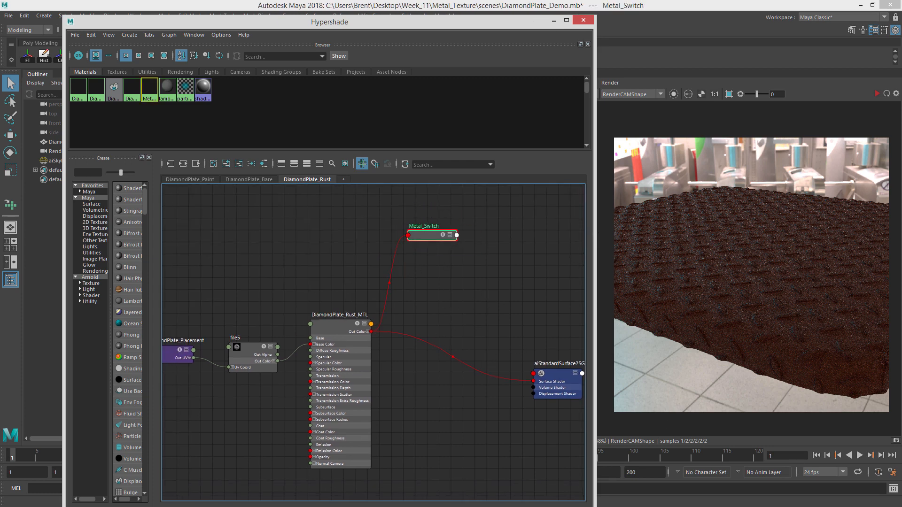
# Remove the Metal_Switch node from the DiamondPlate_Rust graph tab.
pyautogui.click(240, 166)
pyautogui.moveTo(364, 337); pyautogui.dragTo(386, 338)
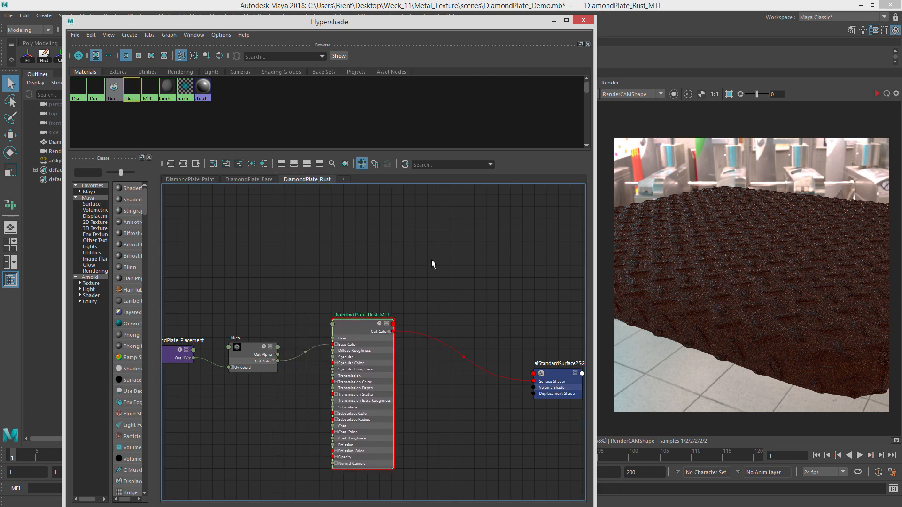
# Create an aiMixShader node in the DiamondPlate_Rust graph.
pyautogui.click(433, 261)
pyautogui.press('Tab')
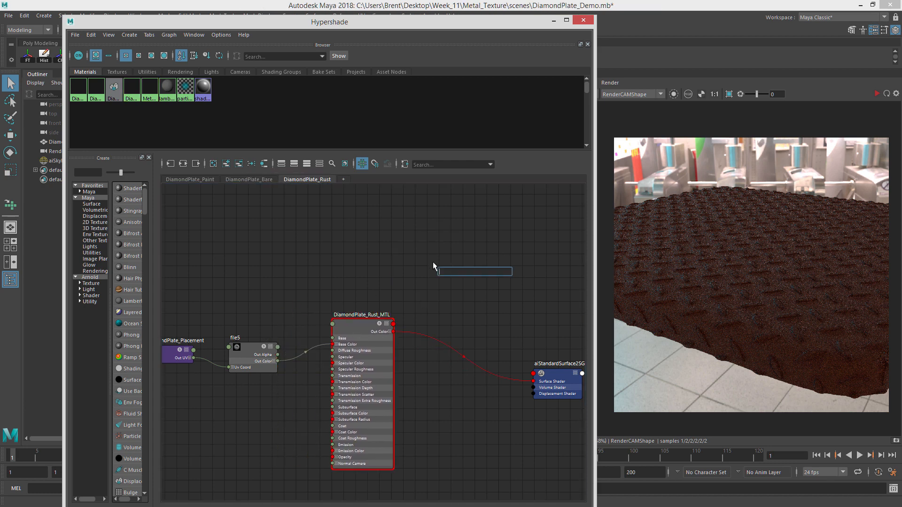
pyautogui.write('aiMix')
pyautogui.press('Return')
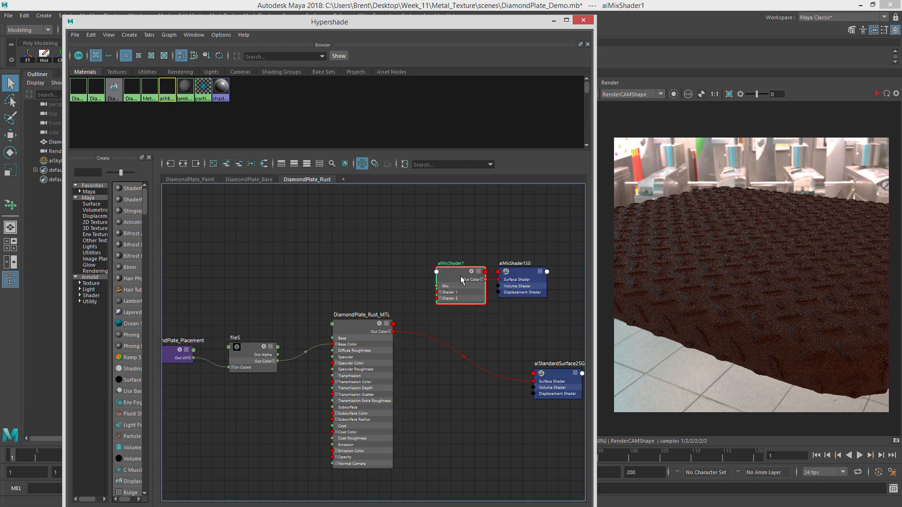
# Rearrange the new mix shader, its shading group and the rust material nodes in the graph.
pyautogui.moveTo(463, 281); pyautogui.dragTo(466, 272)
pyautogui.keyDown('alt'); pyautogui.moveTo(526, 283); pyautogui.dragTo(472, 279, button='middle'); pyautogui.keyUp('alt')
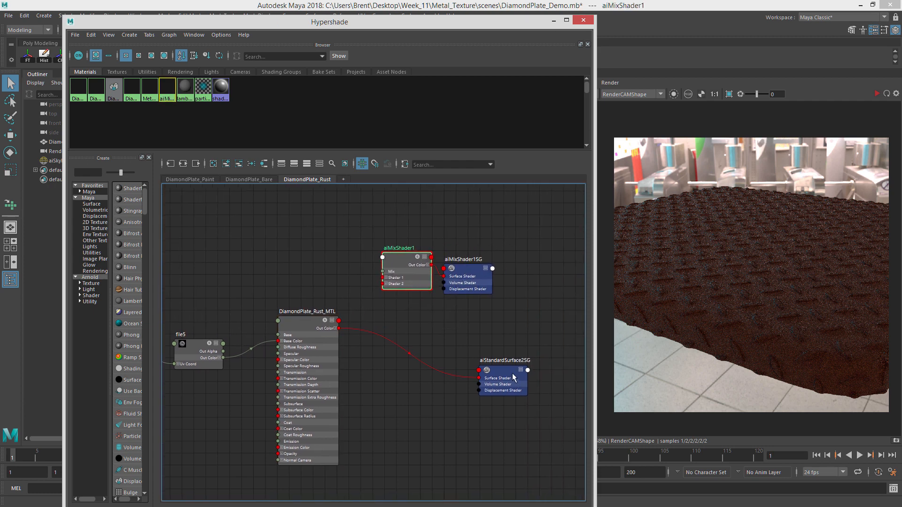
pyautogui.moveTo(516, 378); pyautogui.dragTo(450, 348)
pyautogui.scroll(3, 389, 316)
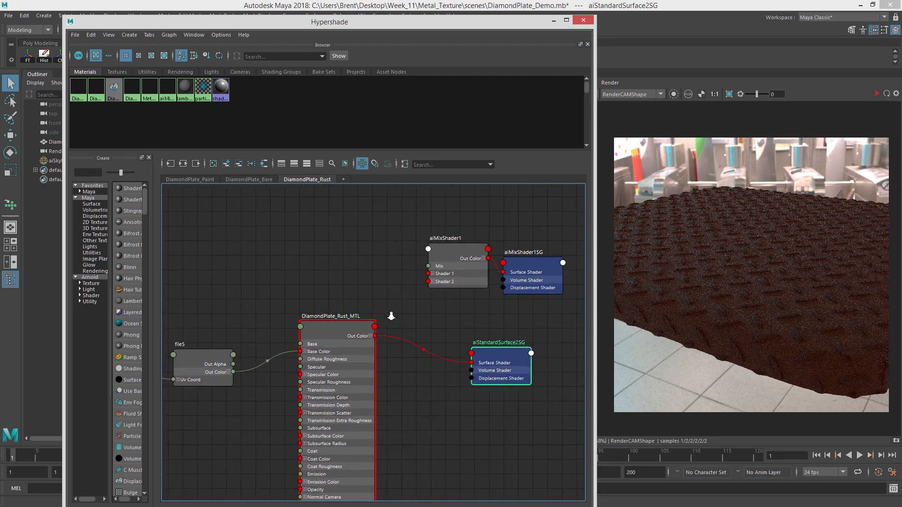
pyautogui.moveTo(377, 338); pyautogui.dragTo(487, 300)
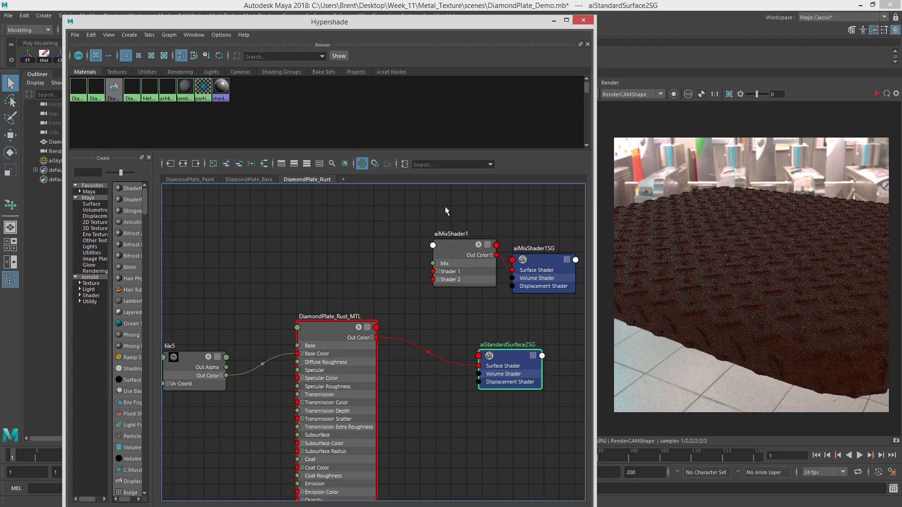
# Select the mix shader with its shading group and add them to the DiamondPlate_Paint graph tab.
pyautogui.moveTo(445, 207); pyautogui.dragTo(540, 306)
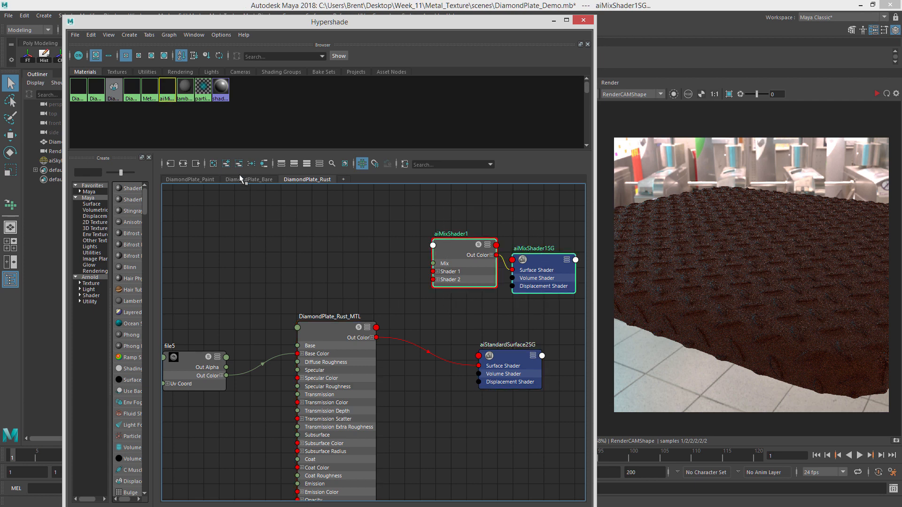
pyautogui.click(185, 179)
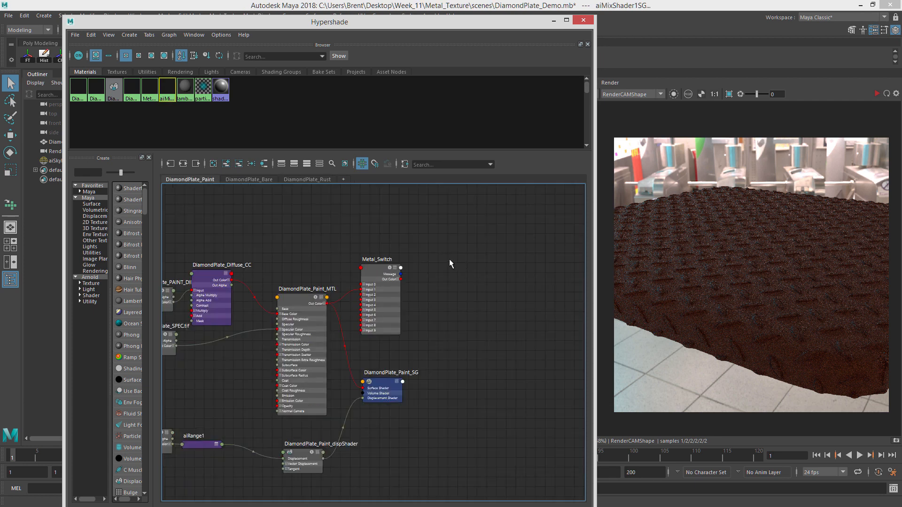
pyautogui.scroll(-2, 283, 196)
pyautogui.click(228, 164)
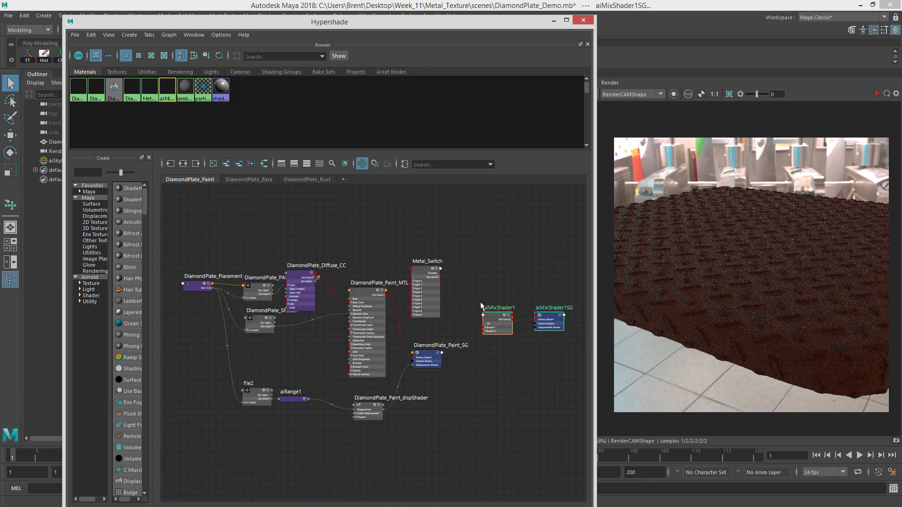
# Move the mix shader and its shading group above the paint material network.
pyautogui.keyDown('alt'); pyautogui.moveTo(494, 292); pyautogui.dragTo(431, 291, button='middle'); pyautogui.keyUp('alt')
pyautogui.moveTo(426, 290); pyautogui.dragTo(503, 347)
pyautogui.moveTo(435, 314); pyautogui.dragTo(417, 244)
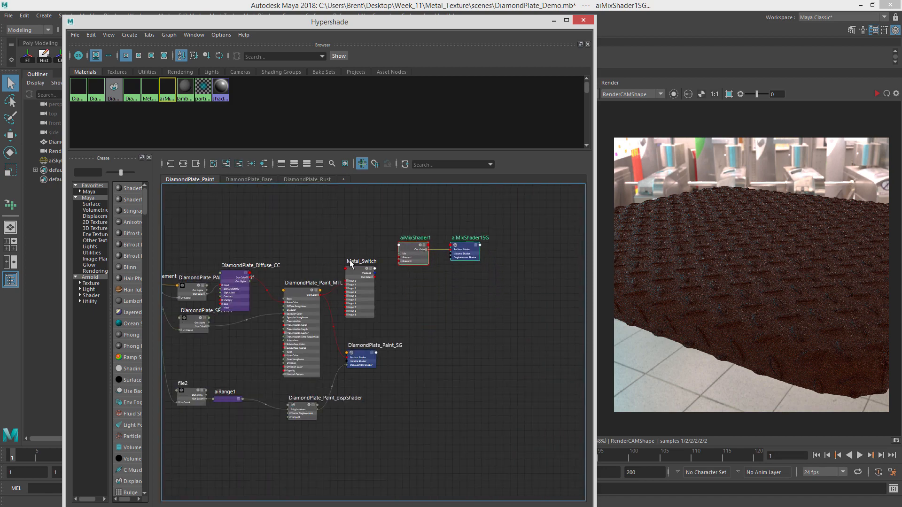
pyautogui.keyDown('alt'); pyautogui.moveTo(309, 271); pyautogui.dragTo(531, 298, button='right'); pyautogui.keyUp('alt')
pyautogui.keyDown('alt'); pyautogui.moveTo(531, 298); pyautogui.dragTo(392, 297, button='middle'); pyautogui.keyUp('alt')
pyautogui.keyDown('alt'); pyautogui.moveTo(393, 298); pyautogui.dragTo(338, 288, button='right'); pyautogui.keyUp('alt')
pyautogui.keyDown('alt'); pyautogui.moveTo(338, 288); pyautogui.dragTo(266, 318, button='middle'); pyautogui.keyUp('alt')
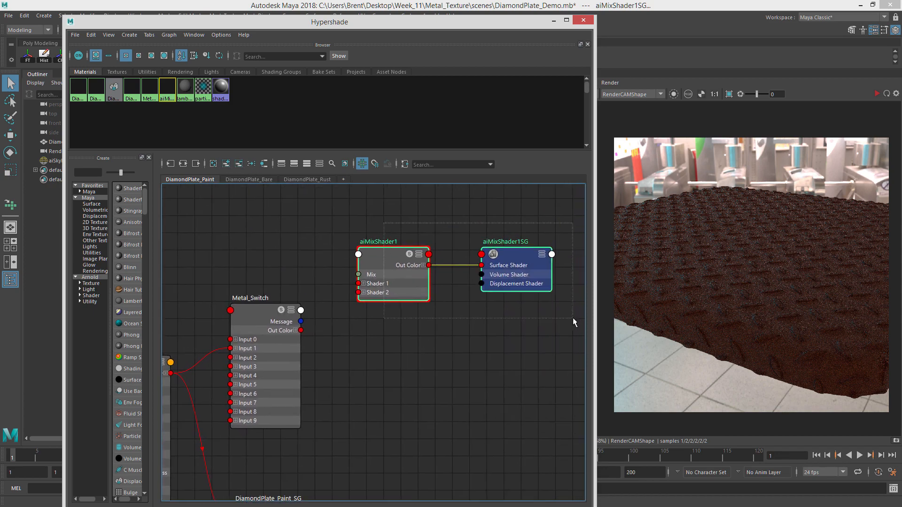
# Remove the Metal_Switch node from the DiamondPlate_Paint graph tab.
pyautogui.click(225, 162)
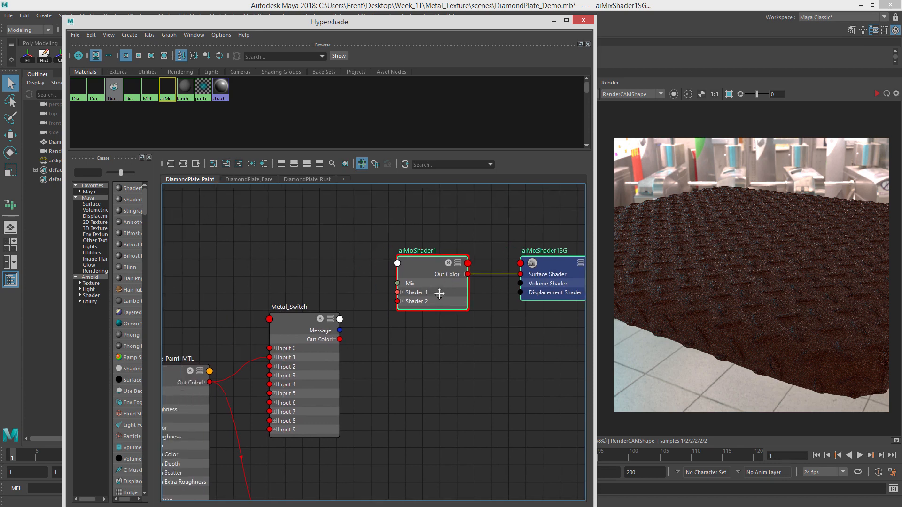
pyautogui.keyDown('alt'); pyautogui.moveTo(348, 340); pyautogui.dragTo(368, 292, button='middle'); pyautogui.keyUp('alt')
pyautogui.click(370, 266)
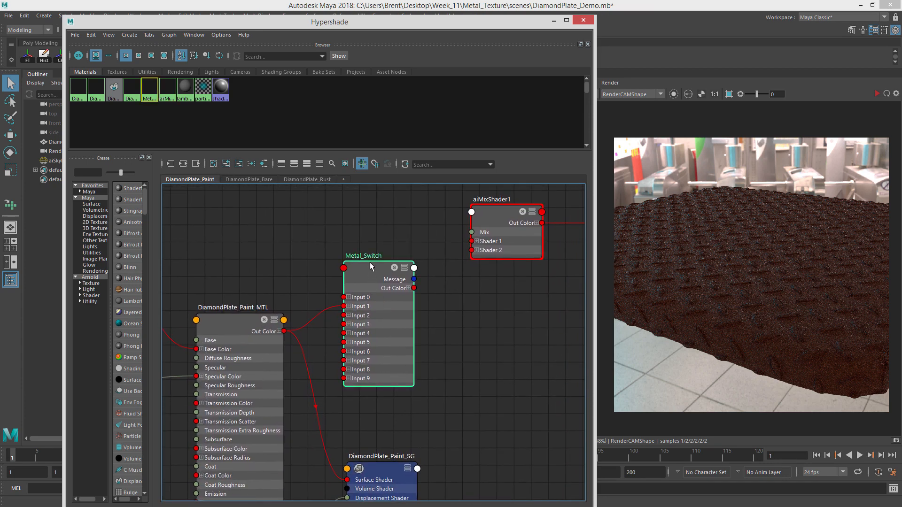
pyautogui.click(239, 164)
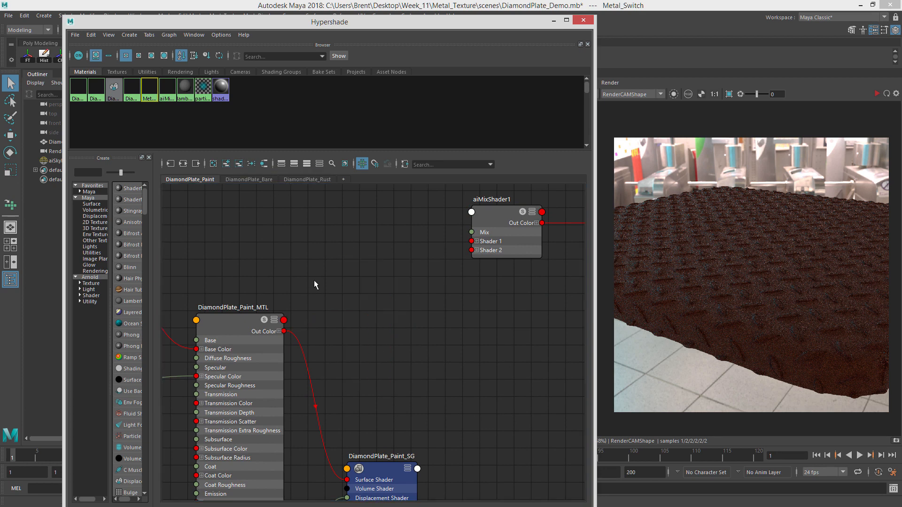
# Connect DiamondPlate_Paint_MTL's Out Color to the mix shader's Shader 2 input.
pyautogui.moveTo(282, 330); pyautogui.dragTo(471, 250)
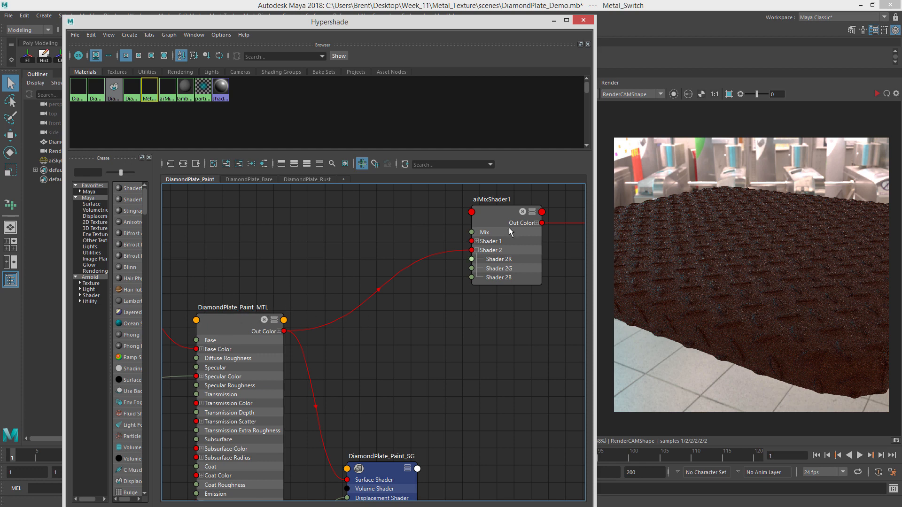
pyautogui.click(491, 210)
pyautogui.moveTo(491, 210); pyautogui.dragTo(476, 212)
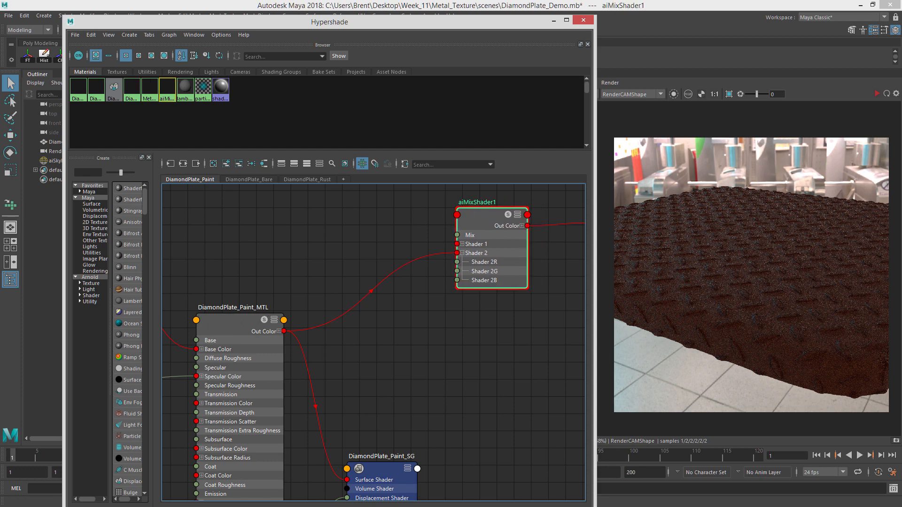
# Rename the mix shader to BareMetal_Painted_MIX_MTL in the Attribute Editor.
pyautogui.moveTo(901, 42); pyautogui.dragTo(367, 18)
pyautogui.moveTo(345, 76); pyautogui.dragTo(261, 70)
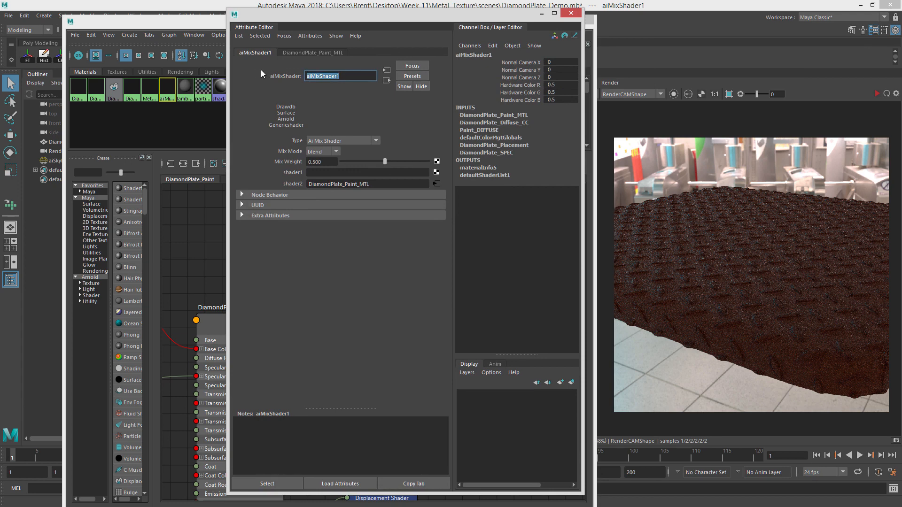
pyautogui.write('Bare')
pyautogui.write('Mea')
pyautogui.write('tal_Pain')
pyautogui.write('ted_MIX_')
pyautogui.write('MTL')
pyautogui.press('Return')
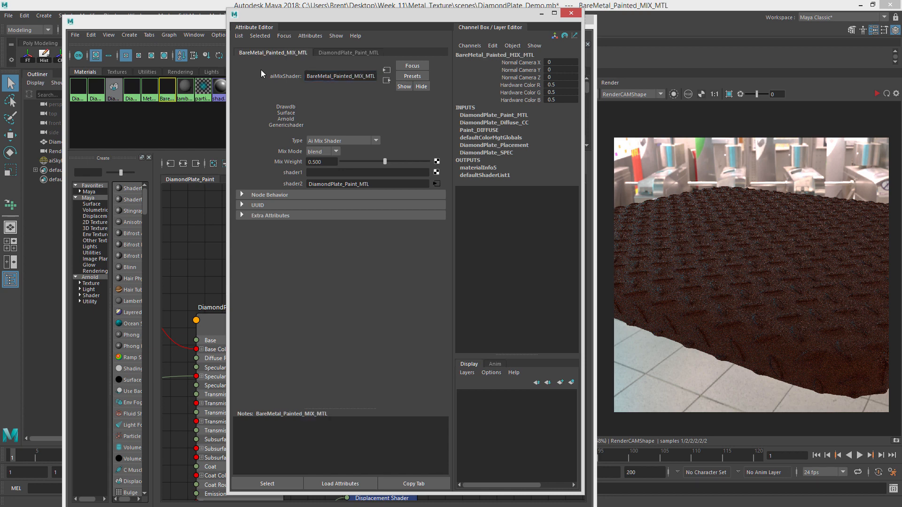
pyautogui.moveTo(361, 17); pyautogui.dragTo(901, 71)
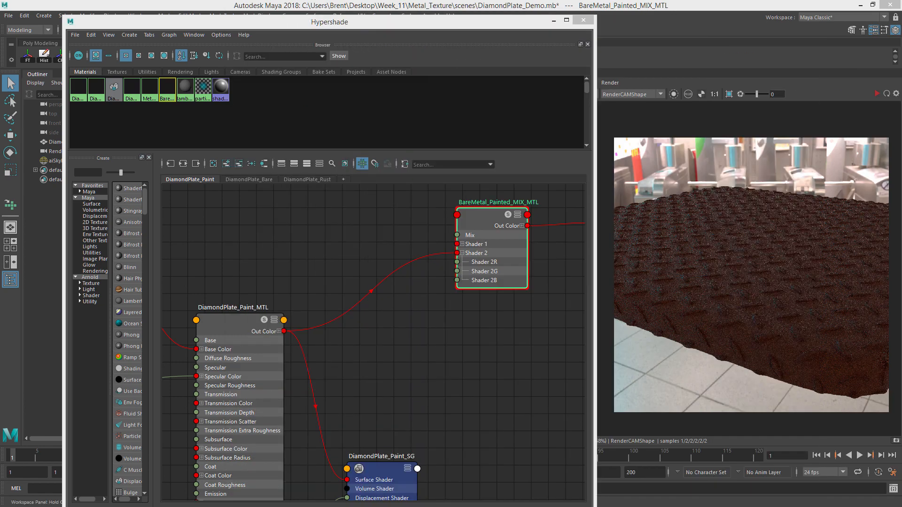
# Reposition the mix shader and its shading group beside the paint material and select the mix shader.
pyautogui.click(443, 220)
pyautogui.moveTo(492, 217); pyautogui.dragTo(400, 245)
pyautogui.scroll(-3, 493, 250)
pyautogui.keyDown('alt'); pyautogui.moveTo(582, 229); pyautogui.dragTo(489, 250, button='middle'); pyautogui.keyUp('alt')
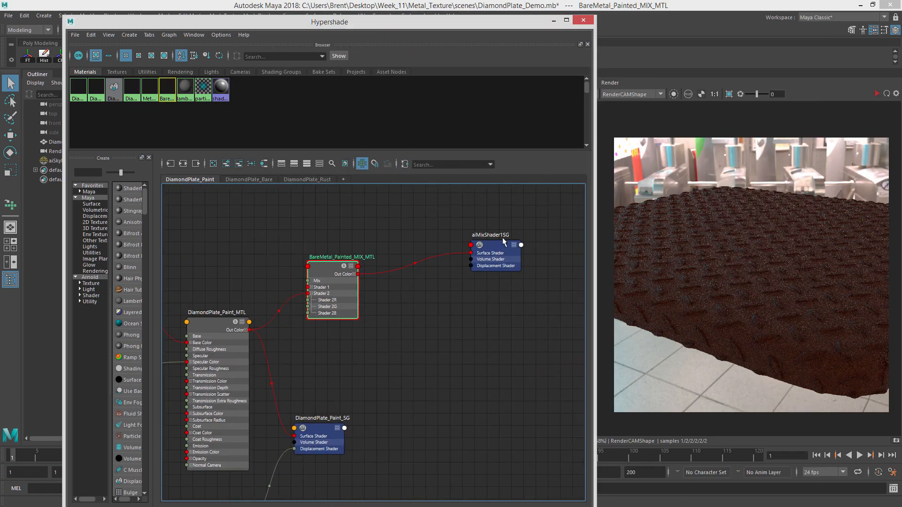
pyautogui.moveTo(486, 248); pyautogui.dragTo(427, 267)
pyautogui.keyDown('alt'); pyautogui.moveTo(328, 266); pyautogui.dragTo(423, 258, button='middle'); pyautogui.keyUp('alt')
pyautogui.moveTo(314, 312)
pyautogui.mouseDown()
pyautogui.moveTo(312, 277)
pyautogui.moveTo(306, 311)
pyautogui.moveTo(313, 294)
pyautogui.moveTo(317, 315)
pyautogui.mouseUp()
pyautogui.click(407, 286)
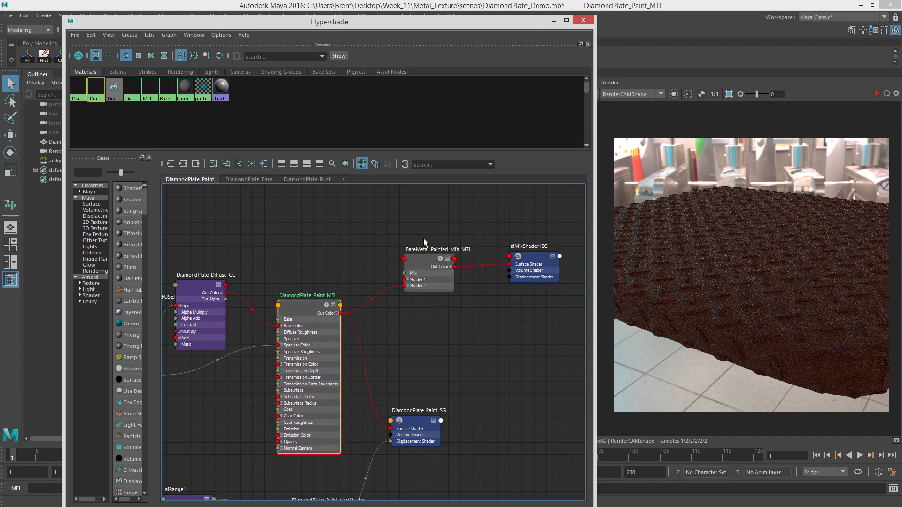
pyautogui.moveTo(425, 262)
pyautogui.mouseDown()
pyautogui.moveTo(406, 266)
pyautogui.moveTo(419, 272)
pyautogui.mouseUp()
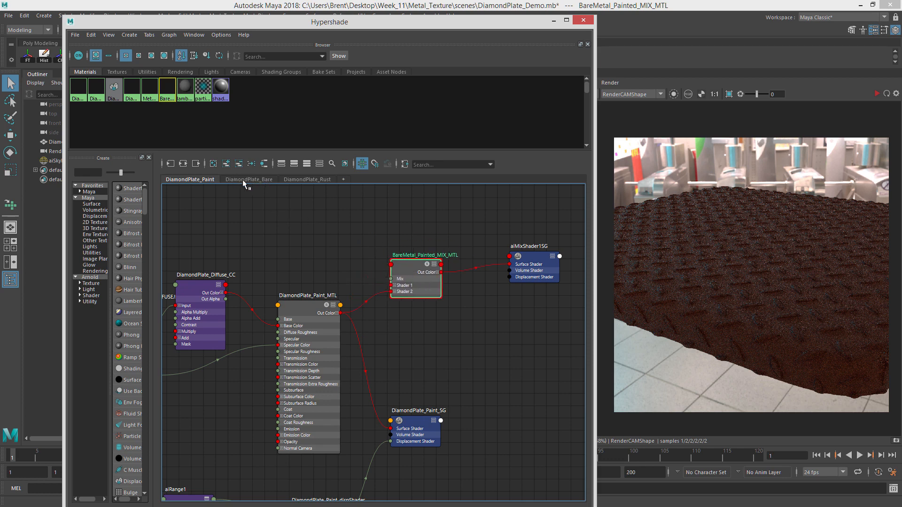
# Add the selected mix shader to the DiamondPlate_Bare graph tab.
pyautogui.click(260, 180)
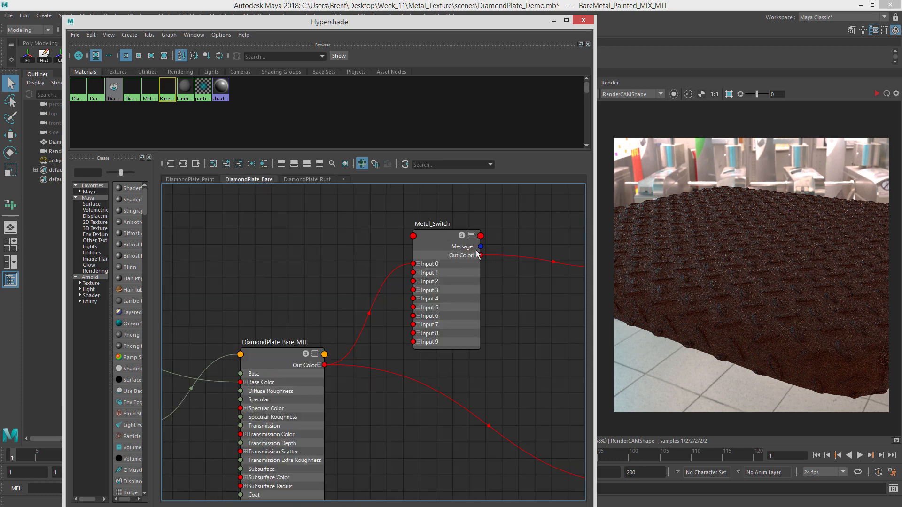
pyautogui.click(226, 164)
pyautogui.keyDown('alt'); pyautogui.moveTo(504, 351); pyautogui.dragTo(513, 353, button='right'); pyautogui.keyUp('alt')
pyautogui.moveTo(456, 376); pyautogui.dragTo(372, 230)
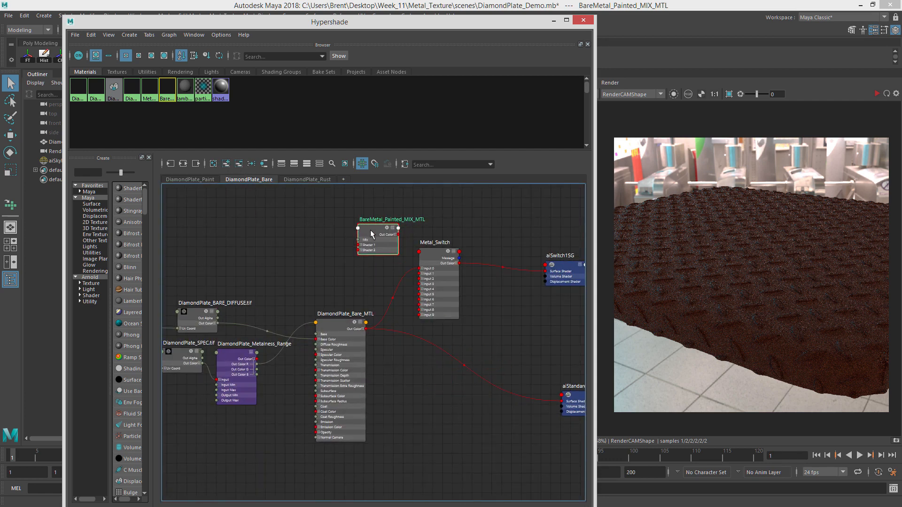
# Remove the Metal_Switch node and its switch shading group from the DiamondPlate_Bare graph.
pyautogui.keyDown('alt'); pyautogui.moveTo(408, 257); pyautogui.dragTo(395, 284, button='middle'); pyautogui.keyUp('alt')
pyautogui.moveTo(427, 284); pyautogui.dragTo(450, 286)
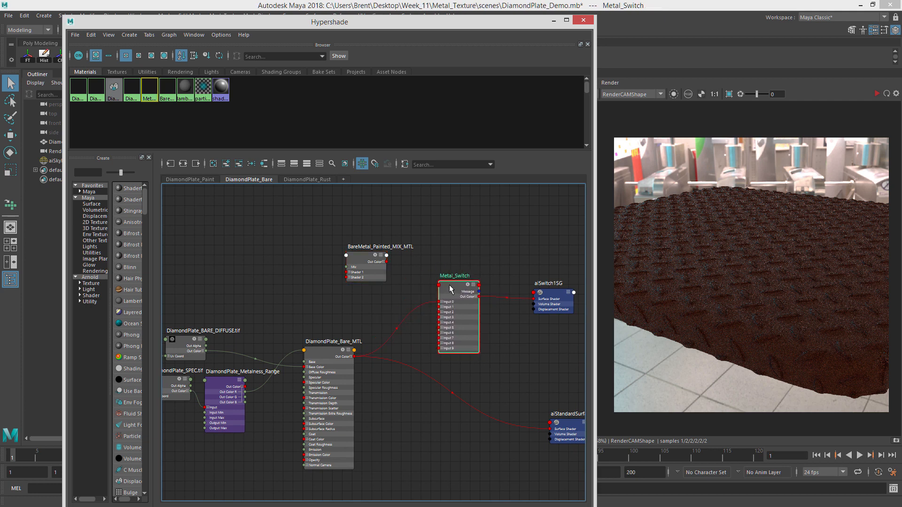
pyautogui.click(238, 165)
pyautogui.click(545, 289)
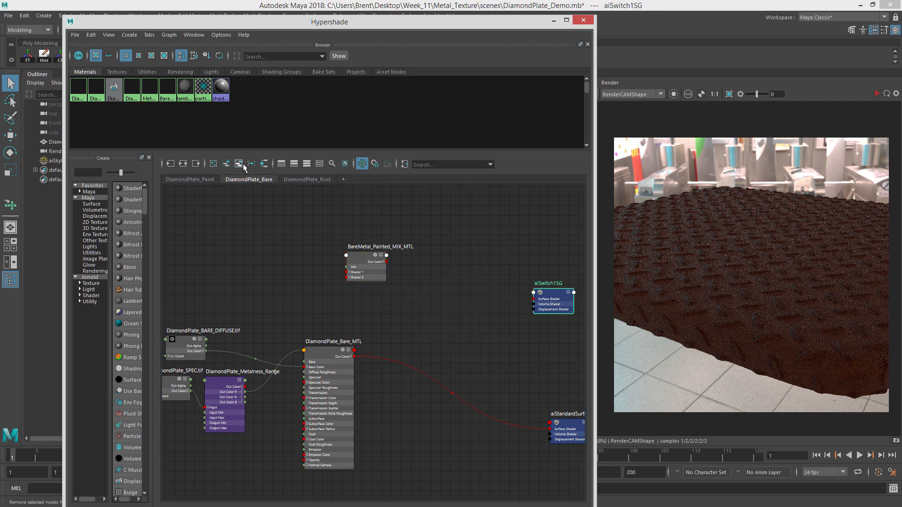
pyautogui.moveTo(366, 266); pyautogui.dragTo(403, 306)
pyautogui.scroll(4, 359, 326)
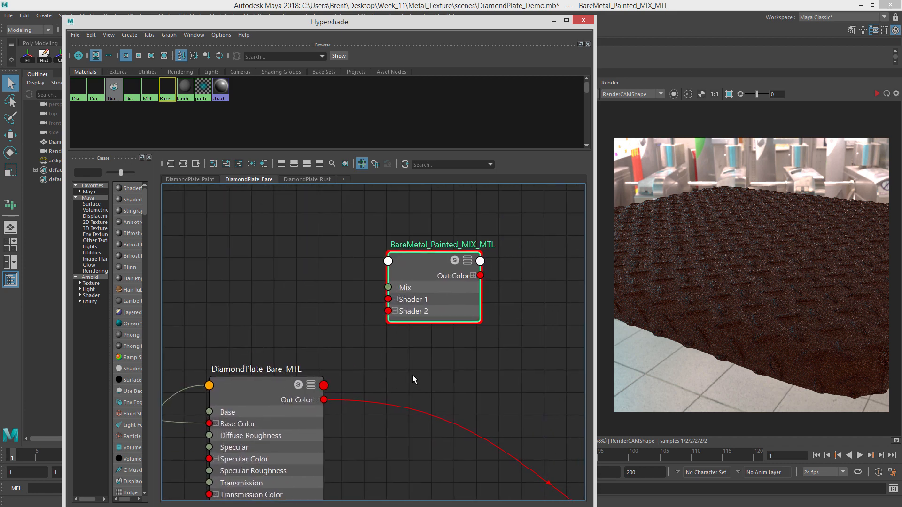
# Connect DiamondPlate_Bare_MTL's Out Color to the mix shader's Shader 1 input.
pyautogui.moveTo(338, 396); pyautogui.dragTo(390, 313)
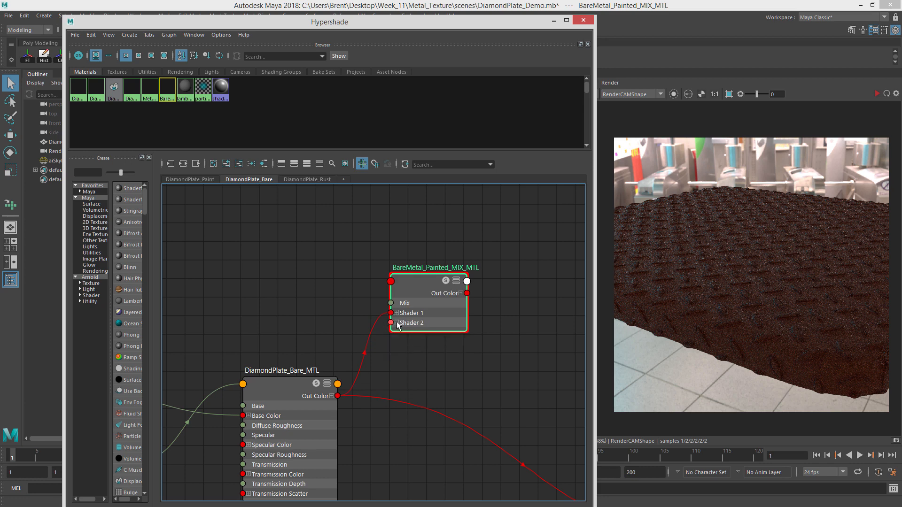
pyautogui.click(396, 323)
pyautogui.click(396, 322)
pyautogui.scroll(-3, 378, 319)
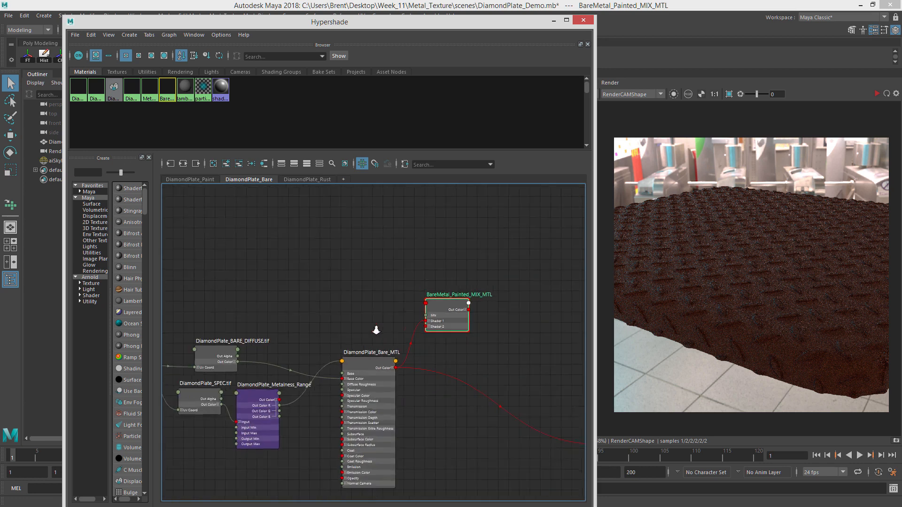
pyautogui.moveTo(399, 289); pyautogui.dragTo(419, 304)
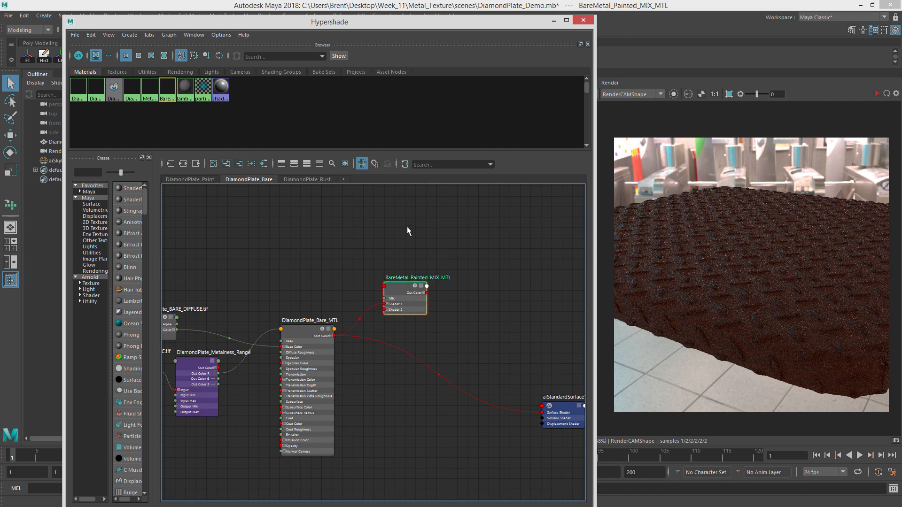
pyautogui.click(407, 226)
pyautogui.click(398, 286)
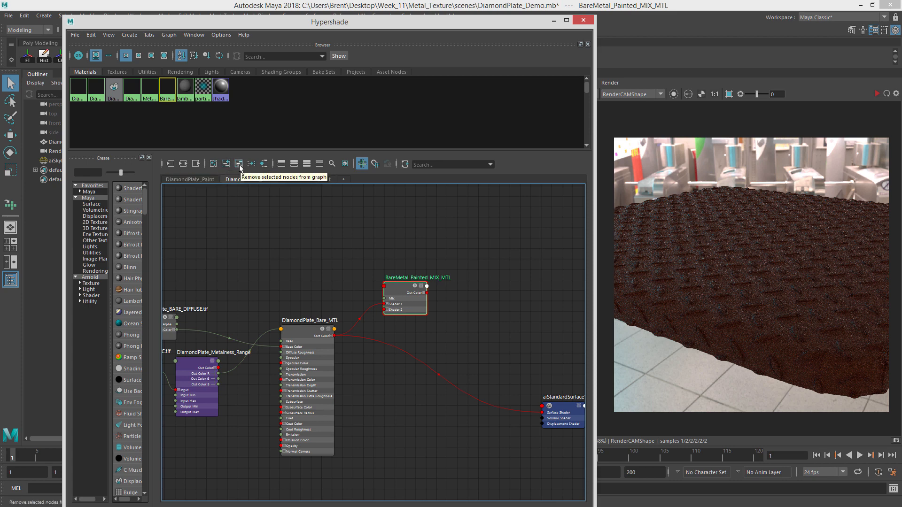
# Graph the mix shader's input and output connections and tidy the node layout.
pyautogui.click(188, 164)
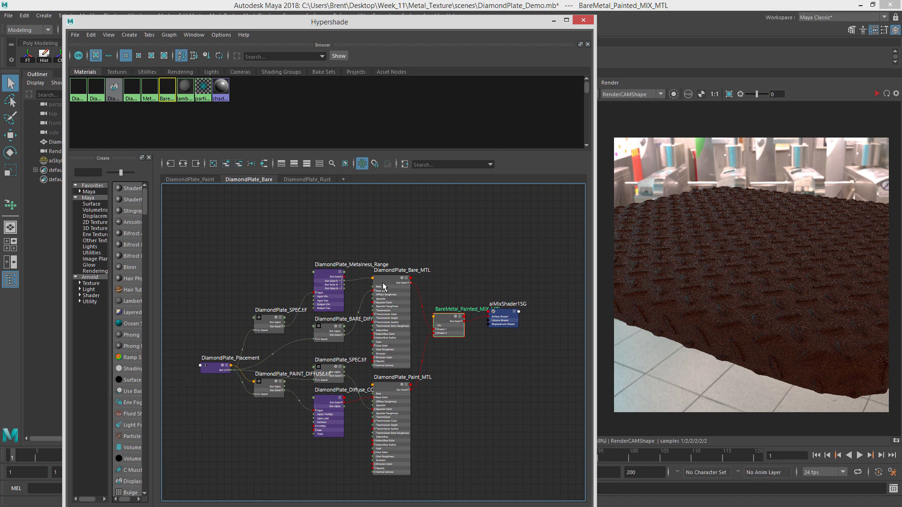
pyautogui.moveTo(383, 283); pyautogui.dragTo(395, 191)
pyautogui.keyDown('alt'); pyautogui.moveTo(405, 227); pyautogui.dragTo(388, 247, button='middle'); pyautogui.keyUp('alt')
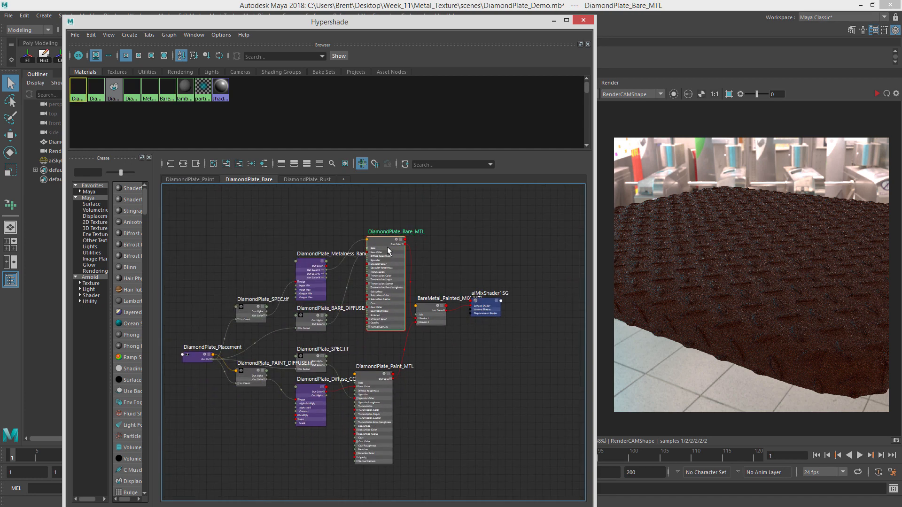
pyautogui.moveTo(387, 246); pyautogui.dragTo(370, 276)
pyautogui.moveTo(309, 223); pyautogui.dragTo(308, 209)
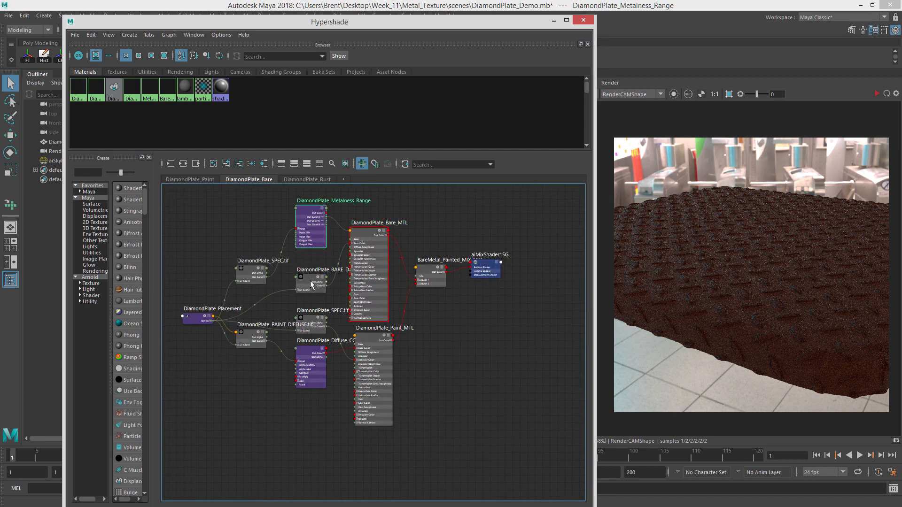
pyautogui.moveTo(311, 282); pyautogui.dragTo(309, 275)
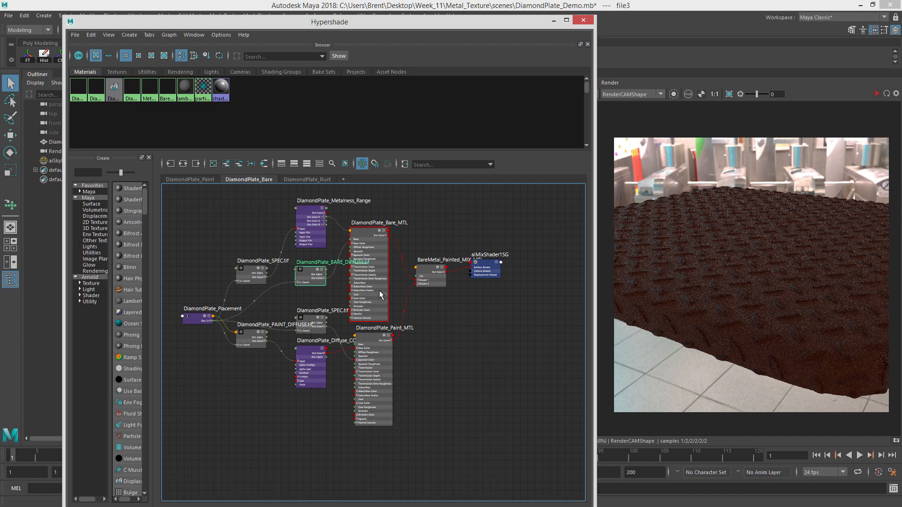
# Rearrange the texture, material and shading group nodes around the mix shader into a cleaner layout.
pyautogui.moveTo(381, 342); pyautogui.dragTo(378, 353)
pyautogui.moveTo(429, 271); pyautogui.dragTo(426, 284)
pyautogui.moveTo(376, 283)
pyautogui.keyDown('alt'); pyautogui.mouseDown(button='right')
pyautogui.moveTo(437, 294)
pyautogui.moveTo(363, 292)
pyautogui.mouseUp(button='right'); pyautogui.keyUp('alt')
pyautogui.keyDown('alt'); pyautogui.moveTo(363, 291); pyautogui.dragTo(301, 320, button='middle'); pyautogui.keyUp('alt')
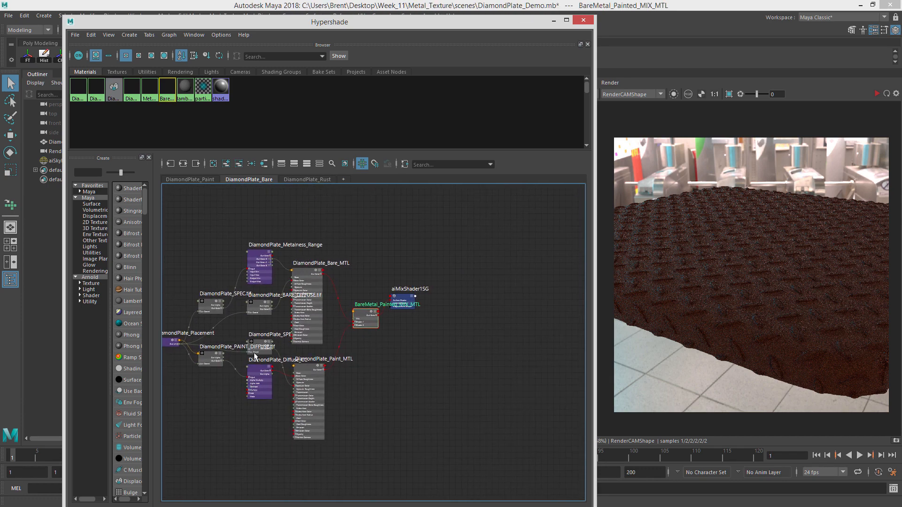
pyautogui.keyDown('alt'); pyautogui.moveTo(436, 291); pyautogui.dragTo(527, 287, button='middle'); pyautogui.keyUp('alt')
pyautogui.moveTo(257, 338)
pyautogui.mouseDown()
pyautogui.moveTo(239, 330)
pyautogui.moveTo(234, 314)
pyautogui.moveTo(240, 336)
pyautogui.mouseUp()
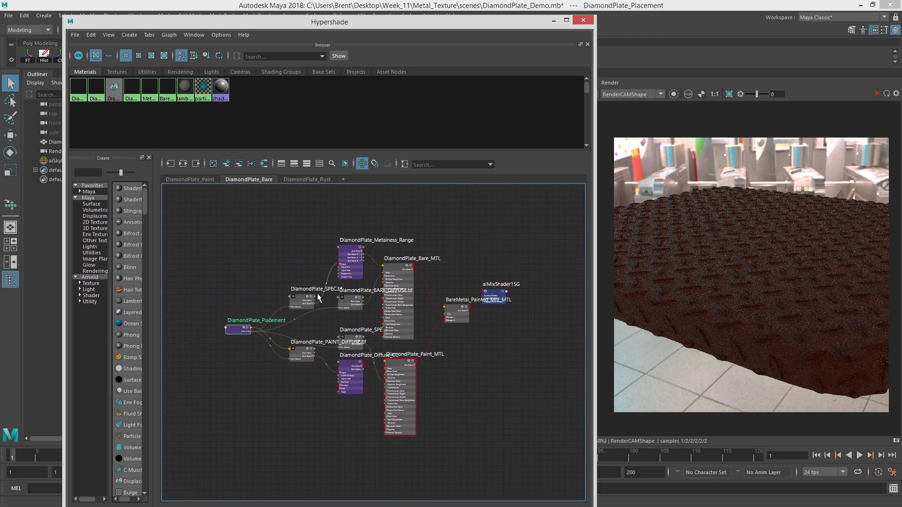
pyautogui.moveTo(294, 297); pyautogui.dragTo(276, 289)
pyautogui.moveTo(296, 348); pyautogui.dragTo(271, 356)
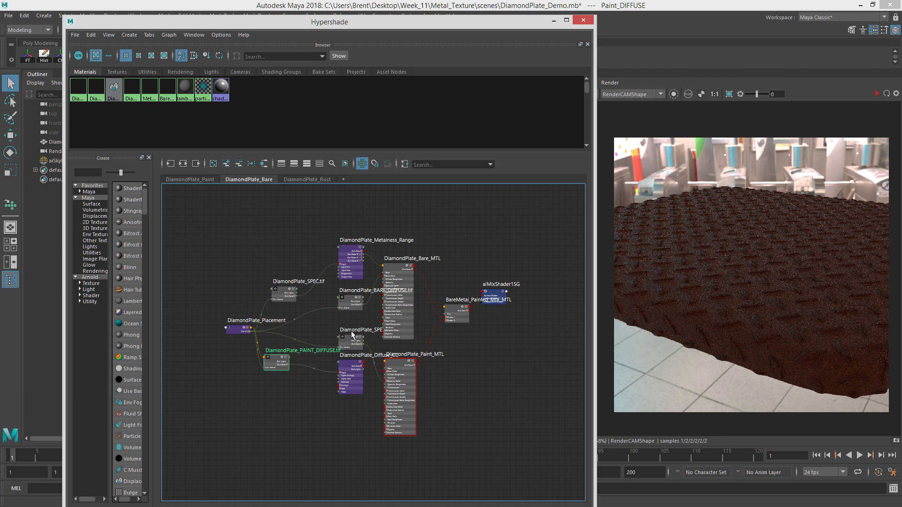
pyautogui.moveTo(349, 337); pyautogui.dragTo(337, 333)
pyautogui.moveTo(346, 302); pyautogui.dragTo(329, 298)
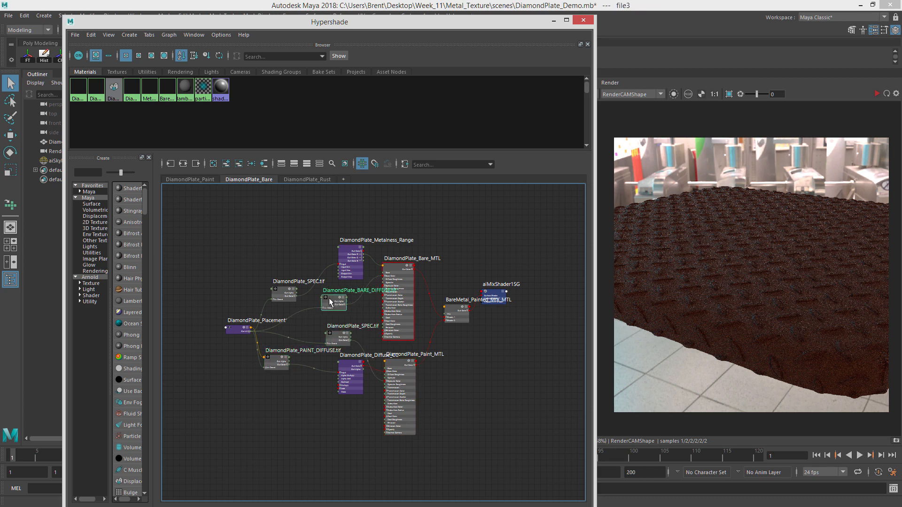
pyautogui.keyDown('alt'); pyautogui.moveTo(299, 318); pyautogui.dragTo(233, 314, button='middle'); pyautogui.keyUp('alt')
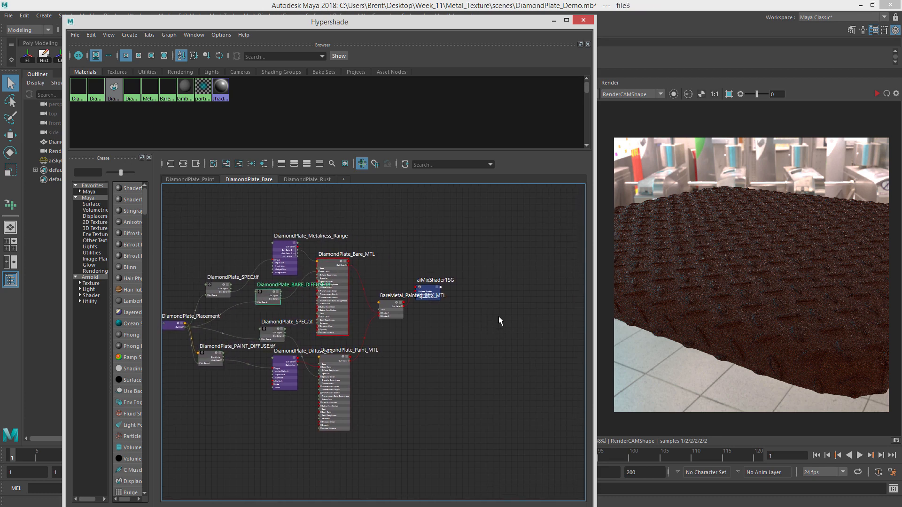
# Reposition the mix shader and shading group nodes closer together, and move the Hypershade window aside.
pyautogui.scroll(3, 408, 322)
pyautogui.scroll(5, 349, 354)
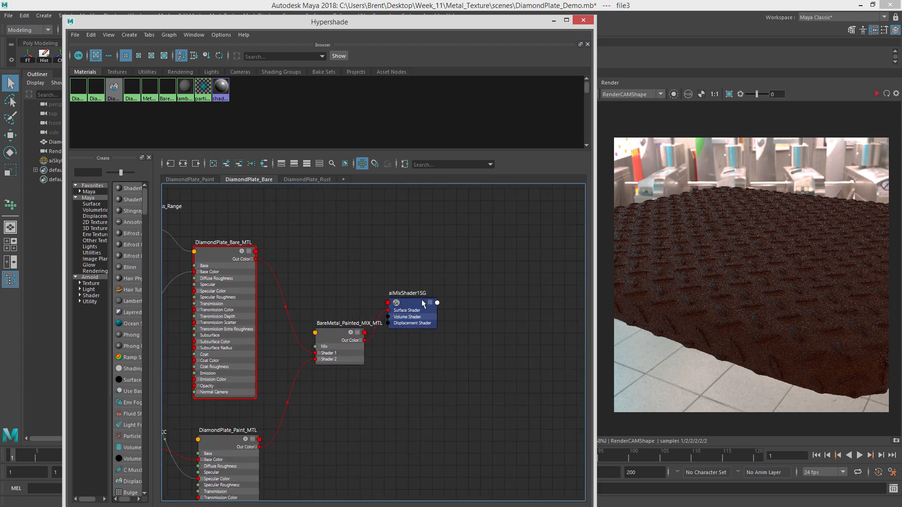
pyautogui.moveTo(422, 303); pyautogui.dragTo(521, 318)
pyautogui.moveTo(336, 324); pyautogui.dragTo(378, 321)
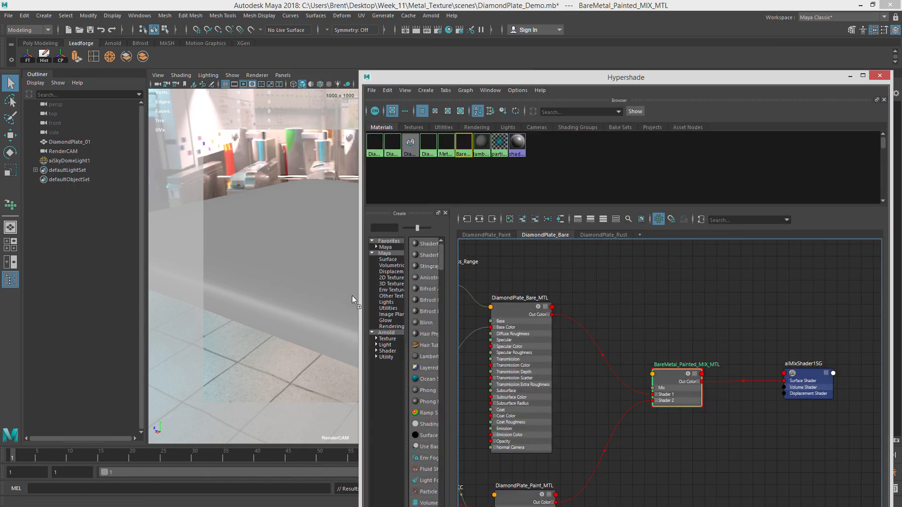
pyautogui.moveTo(352, 296); pyautogui.dragTo(352, 293, button='middle')
pyautogui.moveTo(603, 75); pyautogui.dragTo(196, 16)
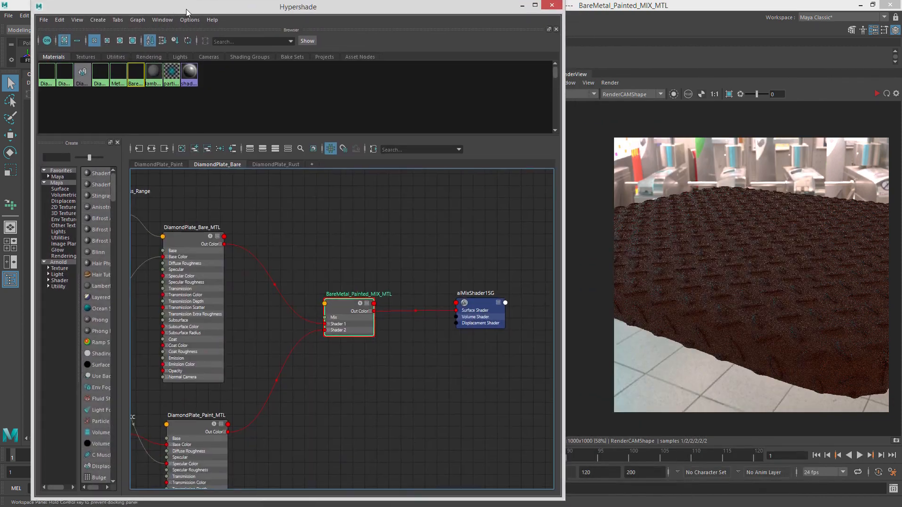
# Start an interactive render of the scene to preview the mix shader on the plate.
pyautogui.scroll(-2, 338, 267)
pyautogui.keyDown('alt'); pyautogui.moveTo(337, 266); pyautogui.dragTo(352, 230, button='middle'); pyautogui.keyUp('alt')
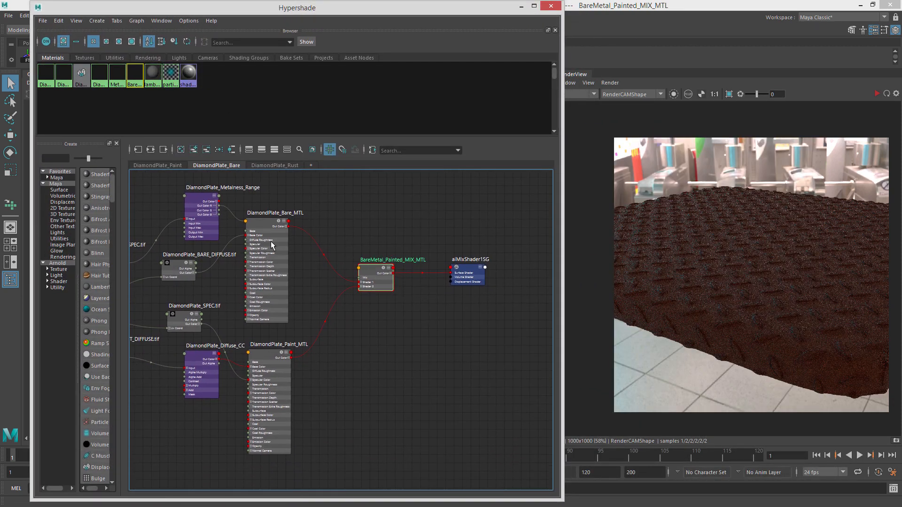
pyautogui.moveTo(271, 222); pyautogui.dragTo(267, 221)
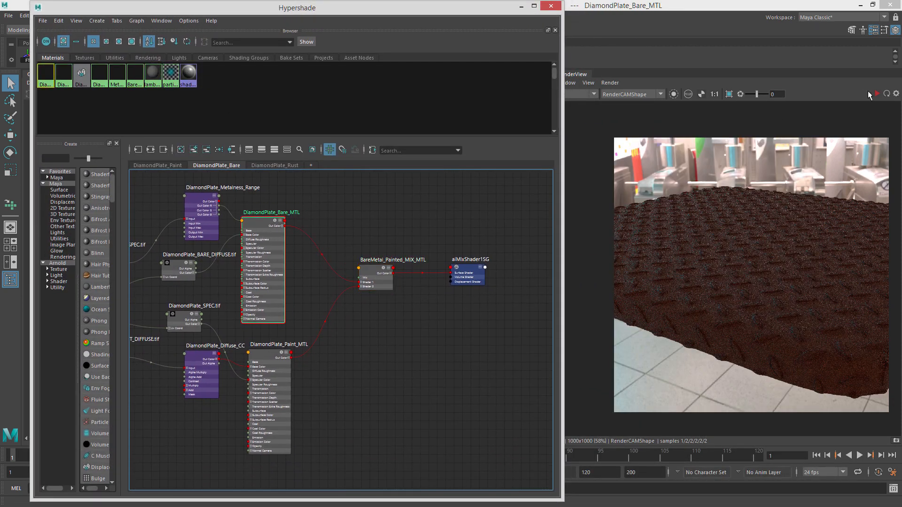
pyautogui.click(877, 94)
pyautogui.scroll(2, 742, 270)
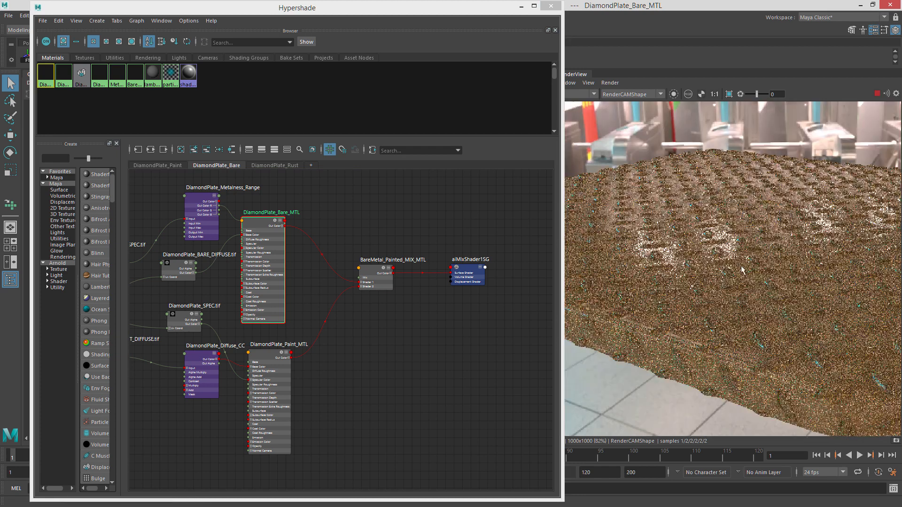
pyautogui.scroll(-2, 755, 296)
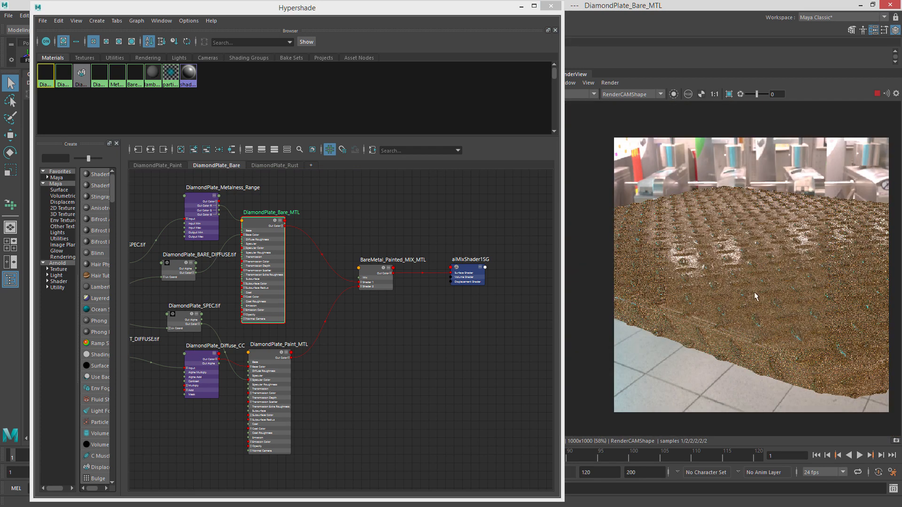
# Open the BareMetal_Painted_MIX_MTL attributes and set its Mix Weight to 1.000.
pyautogui.click(361, 270)
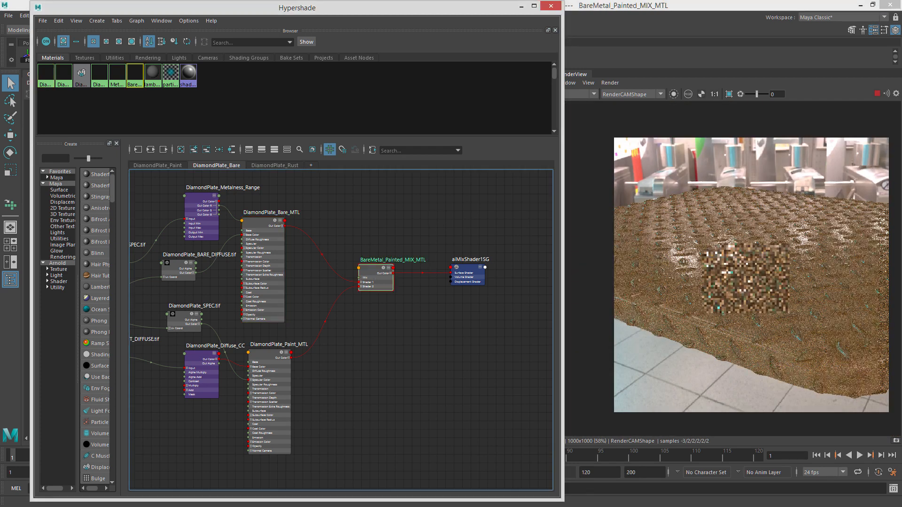
pyautogui.hotkey('ctrl', 'a')
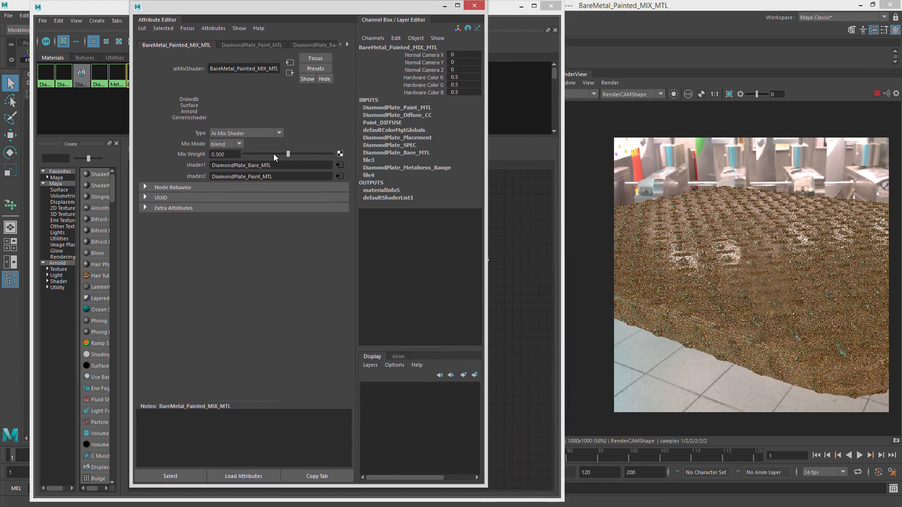
pyautogui.moveTo(273, 153); pyautogui.dragTo(305, 155)
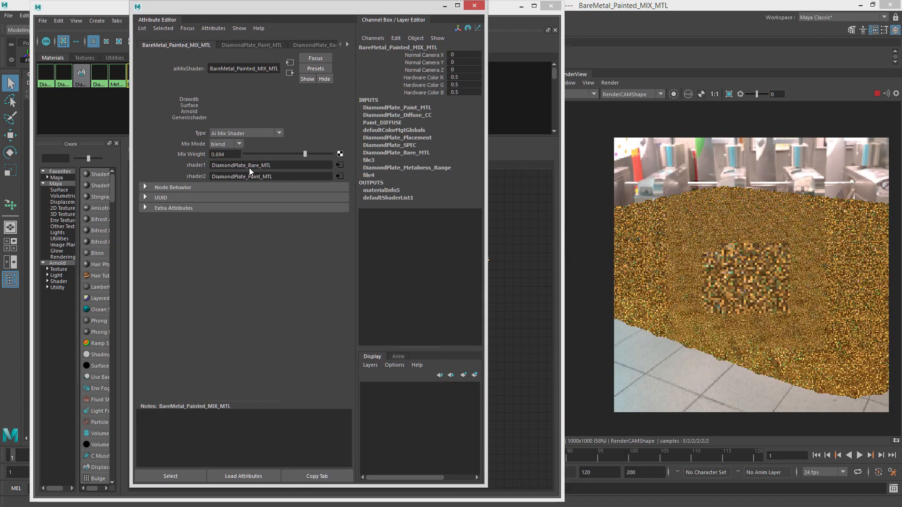
pyautogui.click(249, 154)
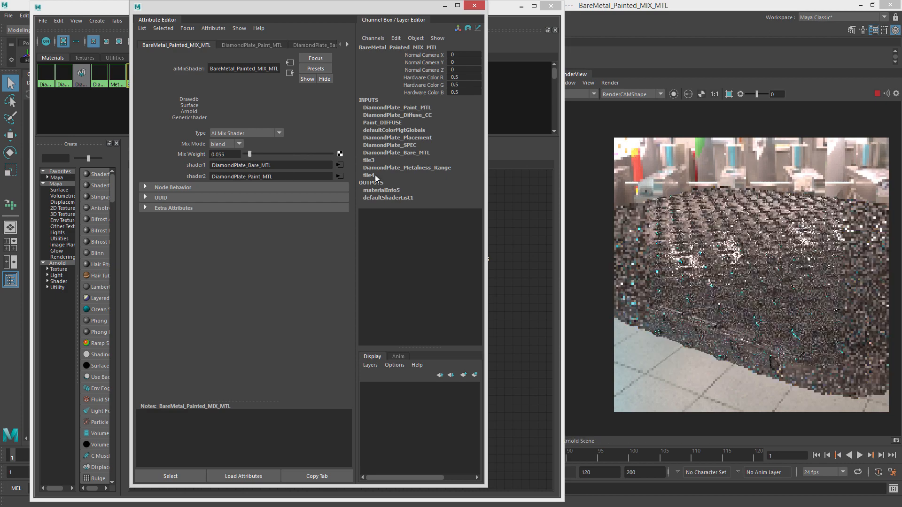
pyautogui.click(332, 154)
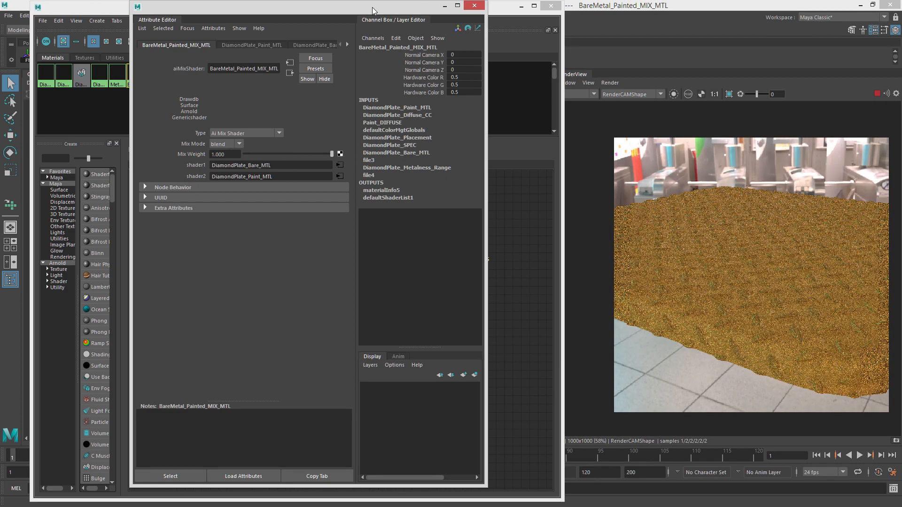
# Create a new file texture node in the DiamondPlate_Bare graph.
pyautogui.moveTo(372, 7); pyautogui.dragTo(901, 61)
pyautogui.click(354, 196)
pyautogui.keyDown('alt'); pyautogui.moveTo(318, 204); pyautogui.dragTo(360, 219, button='middle'); pyautogui.keyUp('alt')
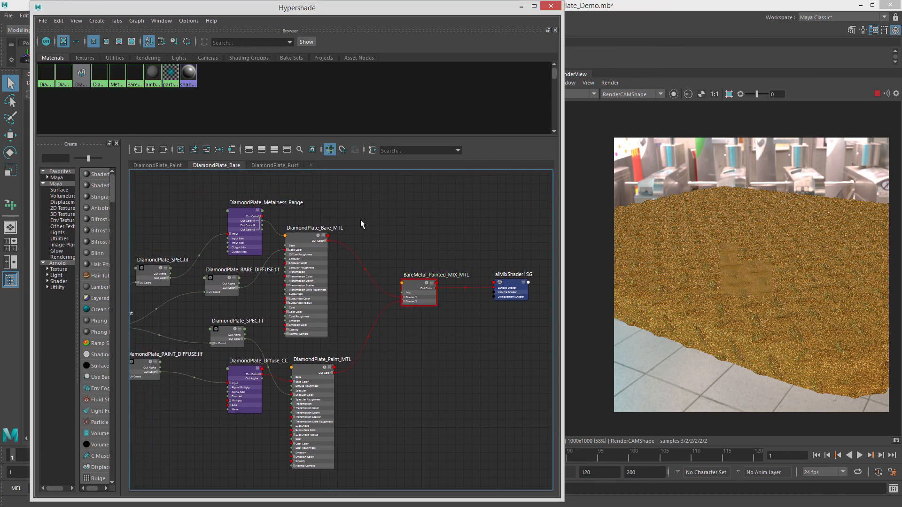
pyautogui.press('Tab')
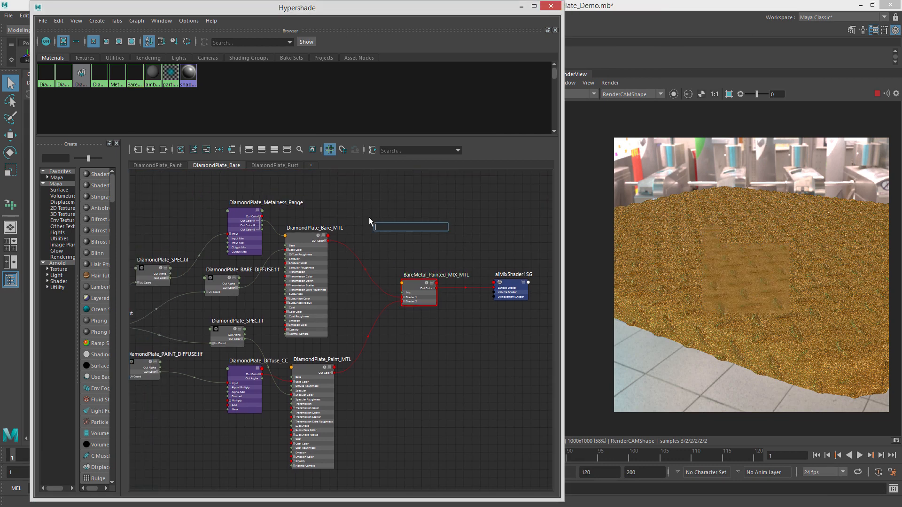
pyautogui.write('file')
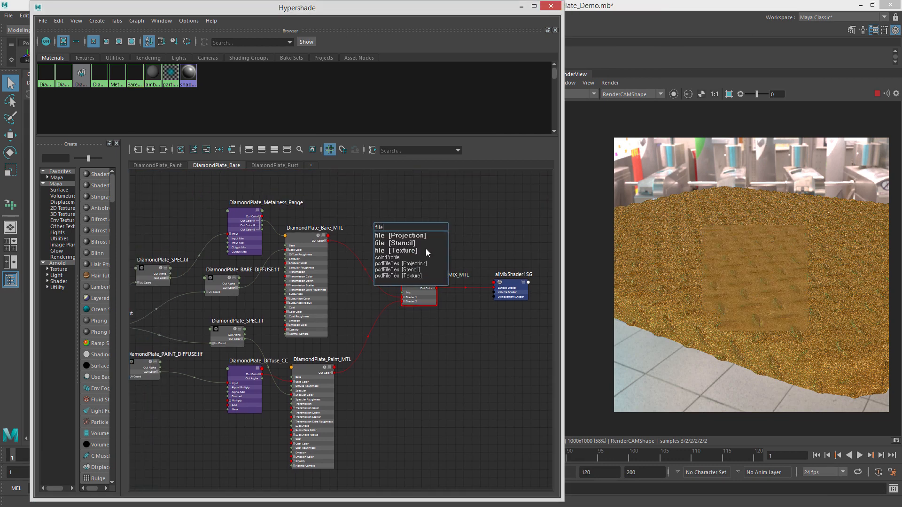
pyautogui.click(425, 251)
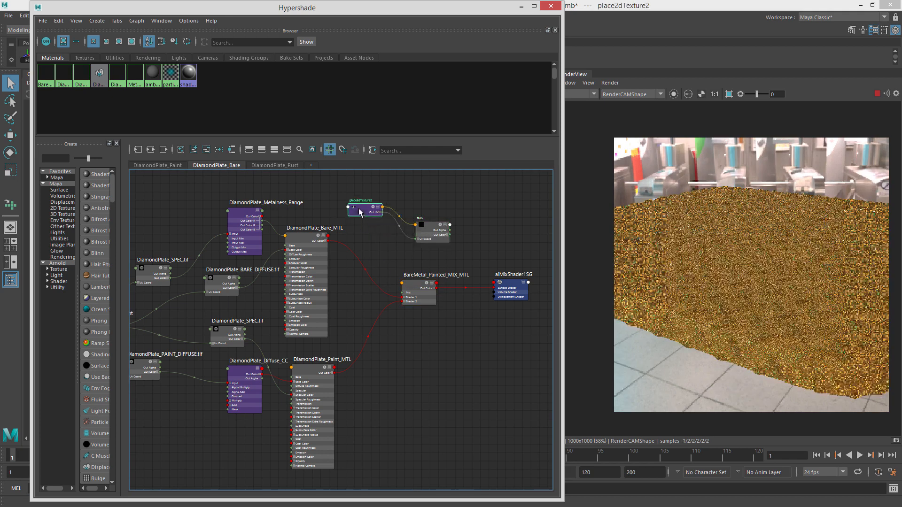
# Connect DiamondPlate_Placement to the new file node and delete its default place2dTexture node.
pyautogui.keyDown('alt'); pyautogui.moveTo(359, 211); pyautogui.dragTo(471, 216, button='middle'); pyautogui.keyUp('alt')
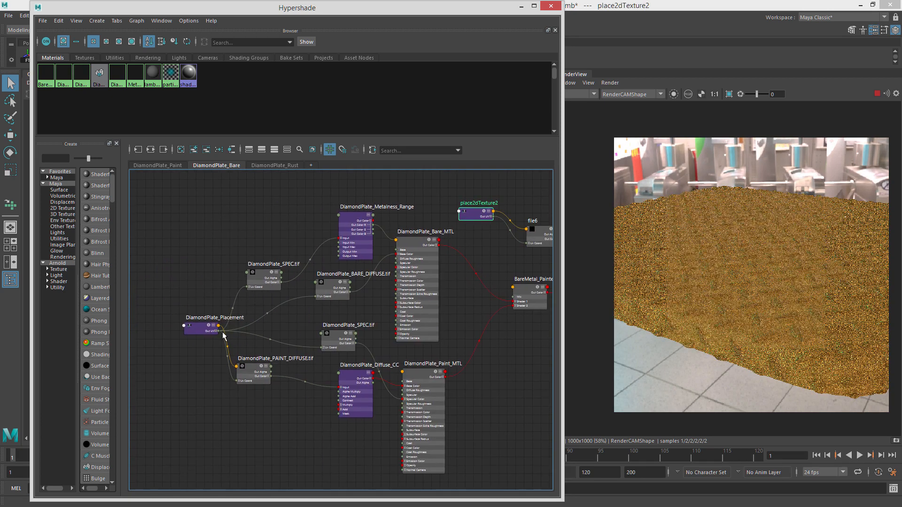
pyautogui.moveTo(222, 333); pyautogui.dragTo(529, 244)
pyautogui.keyDown('alt'); pyautogui.moveTo(539, 237); pyautogui.dragTo(461, 257, button='middle'); pyautogui.keyUp('alt')
pyautogui.moveTo(460, 256); pyautogui.dragTo(381, 244)
pyautogui.keyDown('alt'); pyautogui.moveTo(380, 244); pyautogui.dragTo(380, 214, button='middle'); pyautogui.keyUp('alt')
pyautogui.press('Delete')
pyautogui.moveTo(446, 221); pyautogui.dragTo(434, 202)
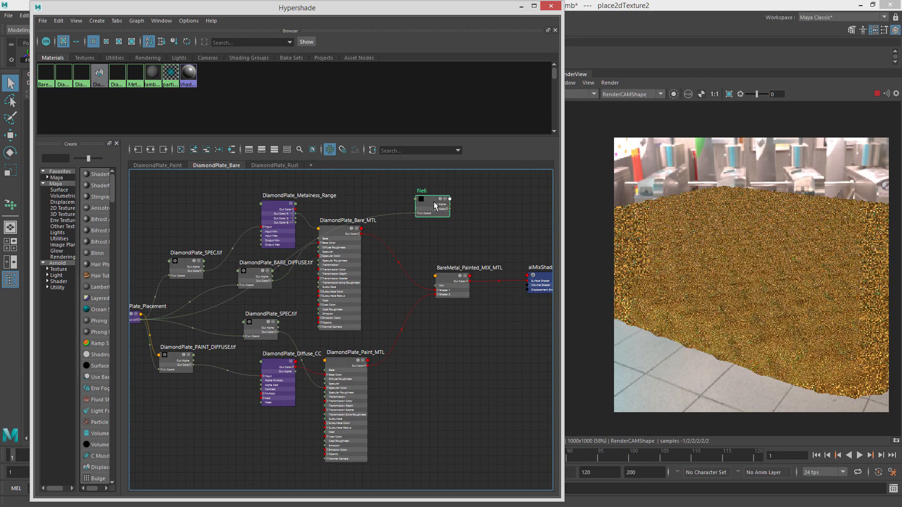
# Load DiamondPlate_PAINT_CTL.tif as the new file node's image.
pyautogui.doubleClick(435, 205)
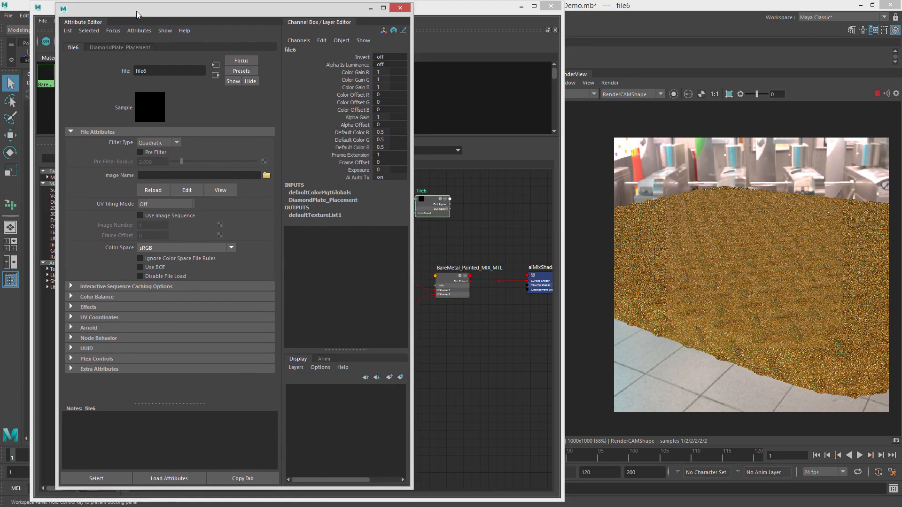
pyautogui.moveTo(138, 14); pyautogui.dragTo(137, 14)
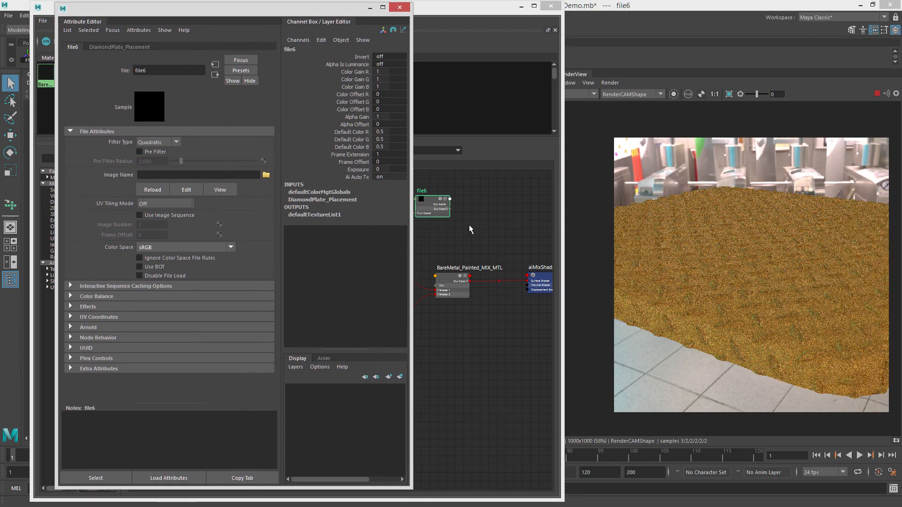
pyautogui.click(266, 175)
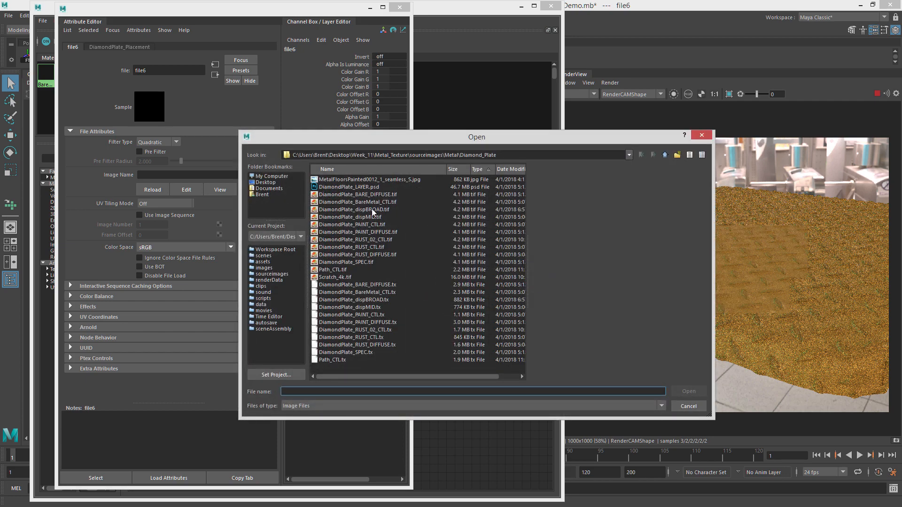
pyautogui.click(381, 225)
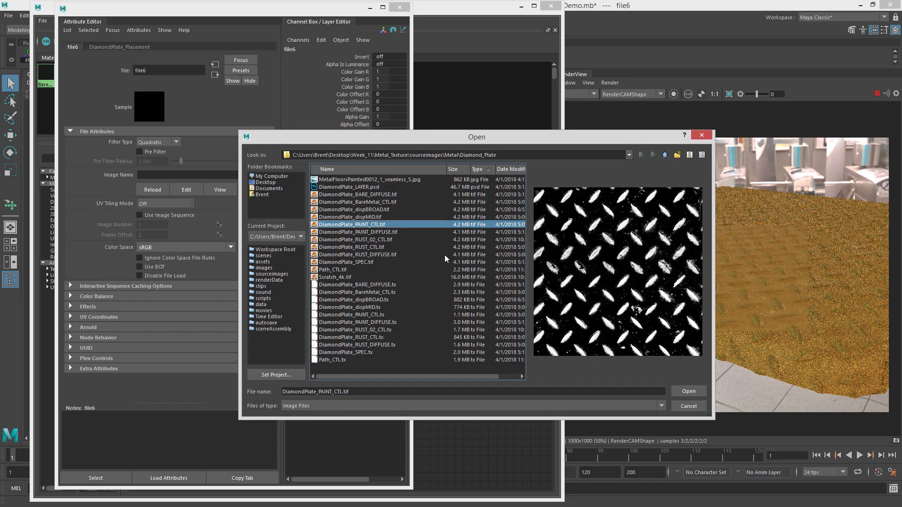
pyautogui.click(688, 391)
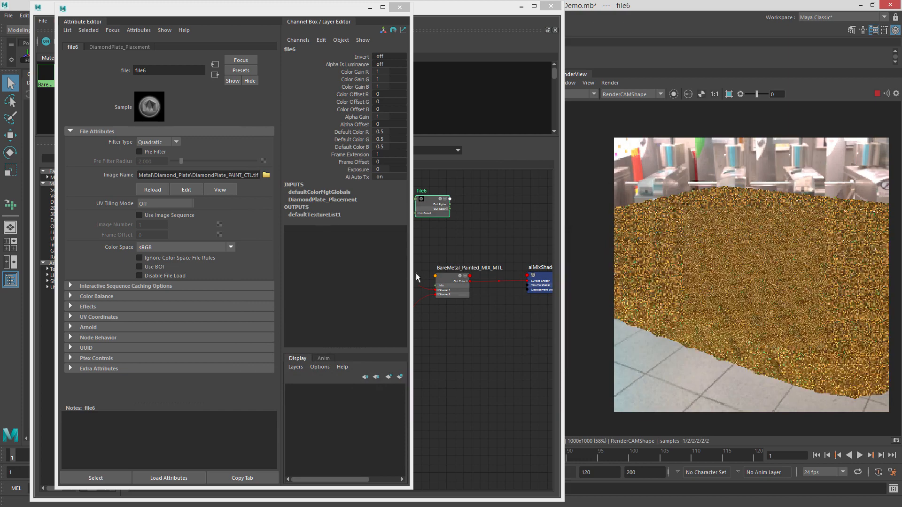
# Connect the file node's Out Color R to the mix shader's Mix input.
pyautogui.moveTo(332, 9); pyautogui.dragTo(901, 81)
pyautogui.scroll(4, 330, 246)
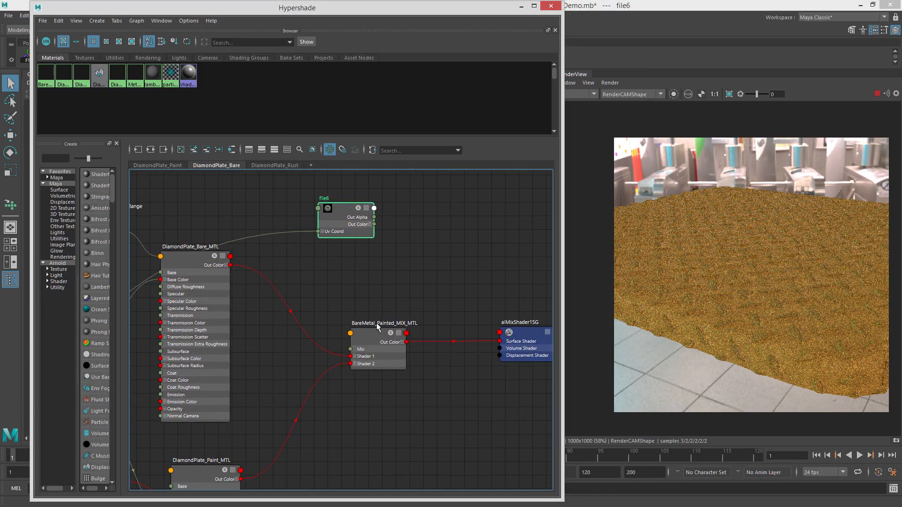
pyautogui.moveTo(346, 225); pyautogui.dragTo(306, 217)
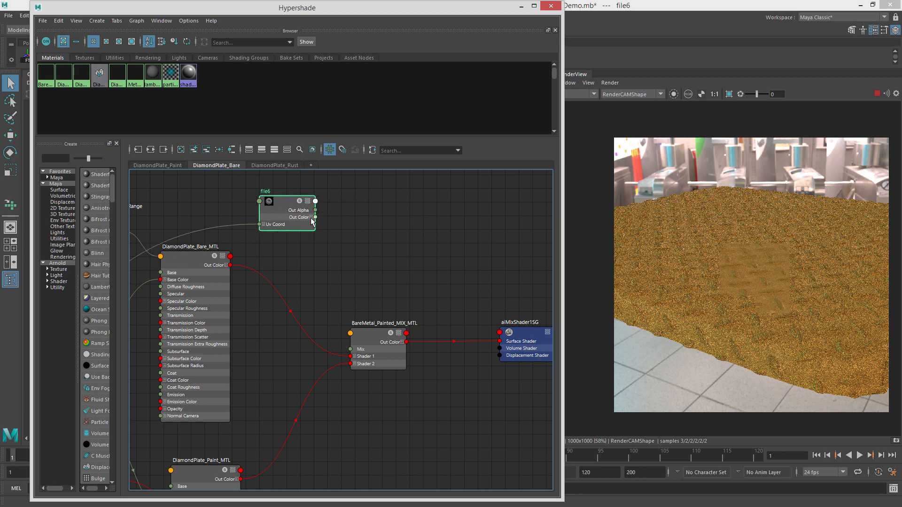
pyautogui.click(310, 218)
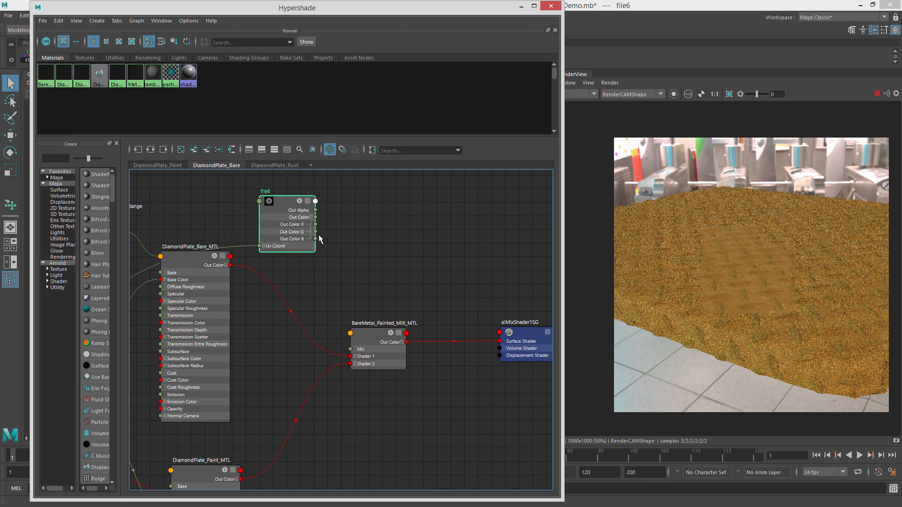
pyautogui.moveTo(384, 267); pyautogui.dragTo(351, 351)
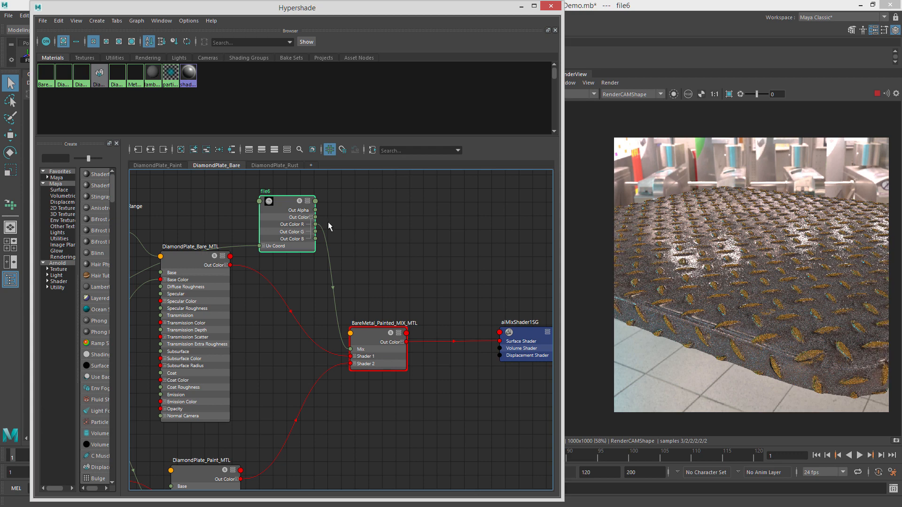
pyautogui.keyDown('alt'); pyautogui.moveTo(329, 227); pyautogui.dragTo(374, 248, button='middle'); pyautogui.keyUp('alt')
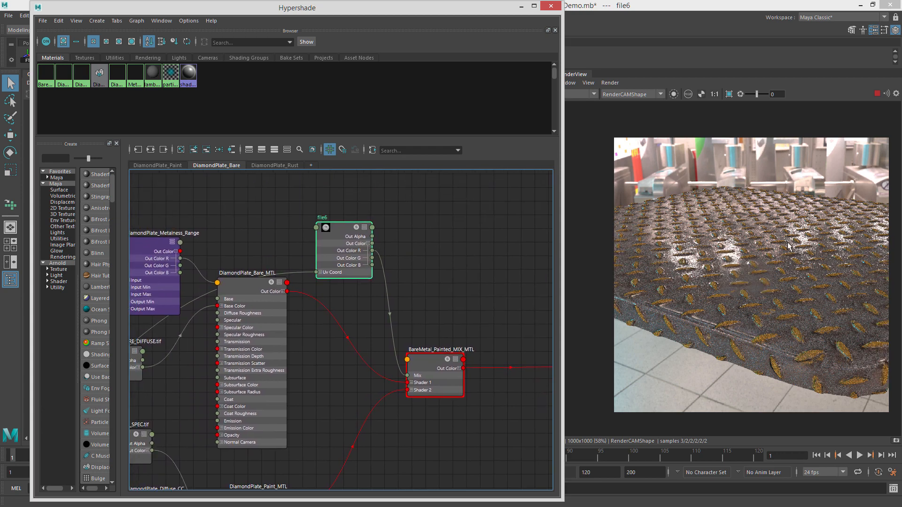
pyautogui.moveTo(348, 236); pyautogui.dragTo(304, 220)
pyautogui.click(398, 252)
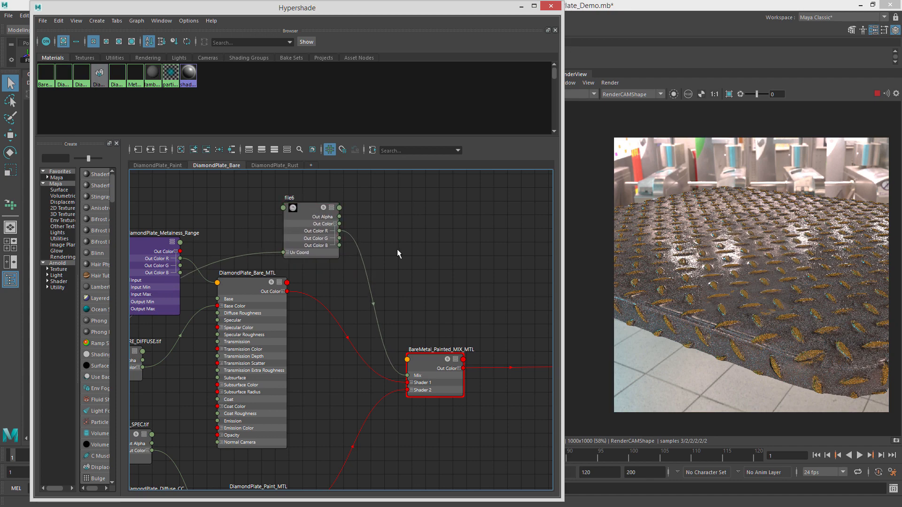
# Reconnect the mix shader so DiamondPlate_Bare_MTL feeds Shader 2 and DiamondPlate_Paint_MTL feeds Shader 1.
pyautogui.keyDown('alt'); pyautogui.moveTo(321, 269); pyautogui.dragTo(323, 196, button='middle'); pyautogui.keyUp('alt')
pyautogui.scroll(-3, 365, 267)
pyautogui.keyDown('alt'); pyautogui.moveTo(365, 271); pyautogui.dragTo(333, 268, button='middle'); pyautogui.keyUp('alt')
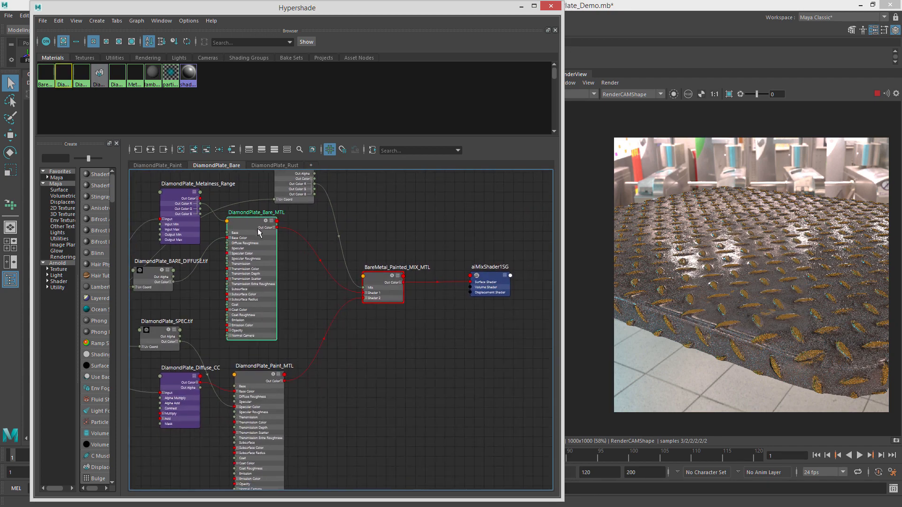
pyautogui.click(259, 232)
pyautogui.scroll(2, 272, 240)
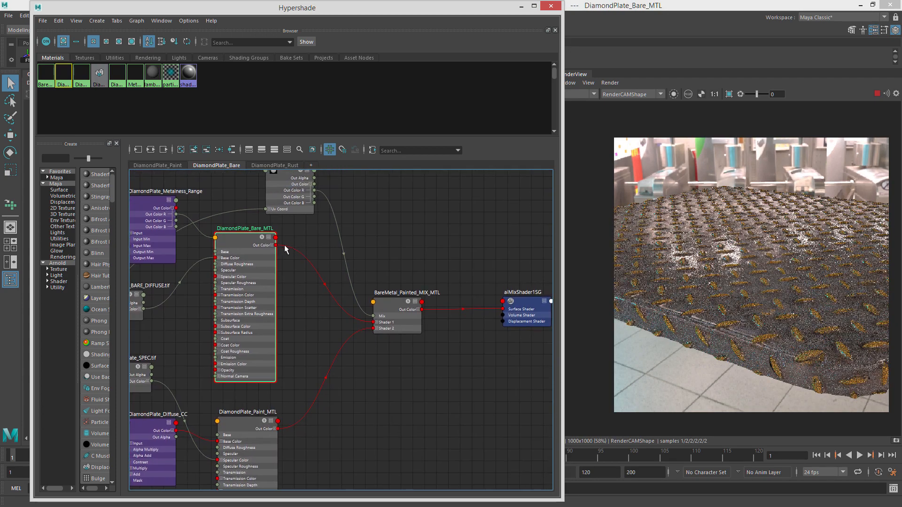
pyautogui.moveTo(276, 245)
pyautogui.mouseDown()
pyautogui.moveTo(260, 221)
pyautogui.moveTo(329, 248)
pyautogui.moveTo(366, 298)
pyautogui.moveTo(374, 328)
pyautogui.mouseUp()
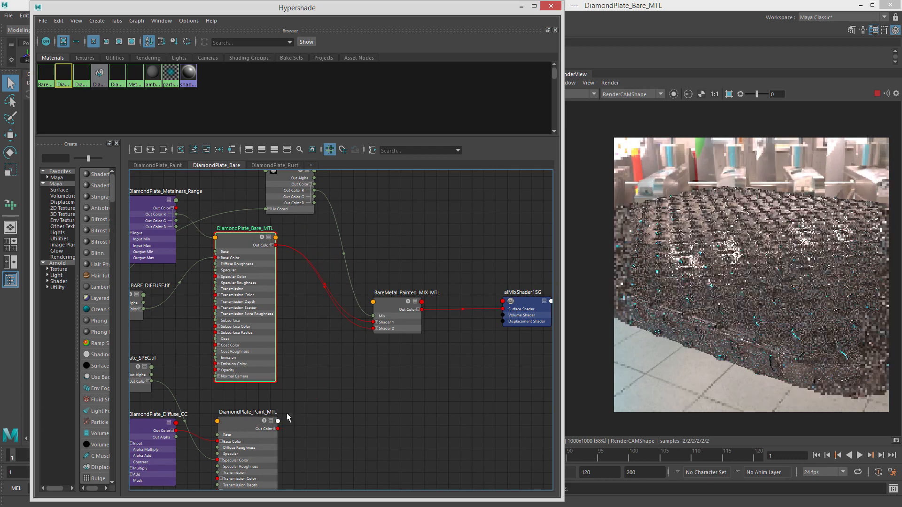
pyautogui.moveTo(278, 428); pyautogui.dragTo(375, 323)
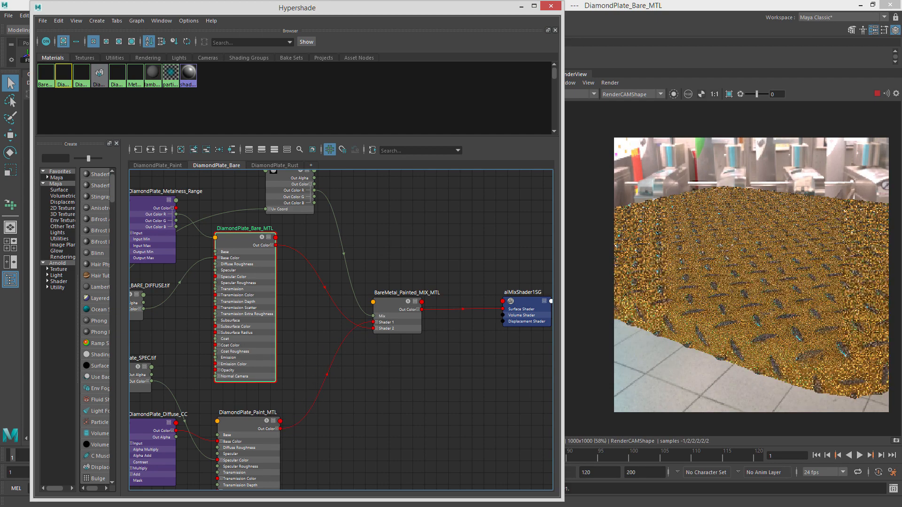
# Inspect the file6 paint mask in the render view by toggling isolation of the selected node.
pyautogui.scroll(4, 752, 310)
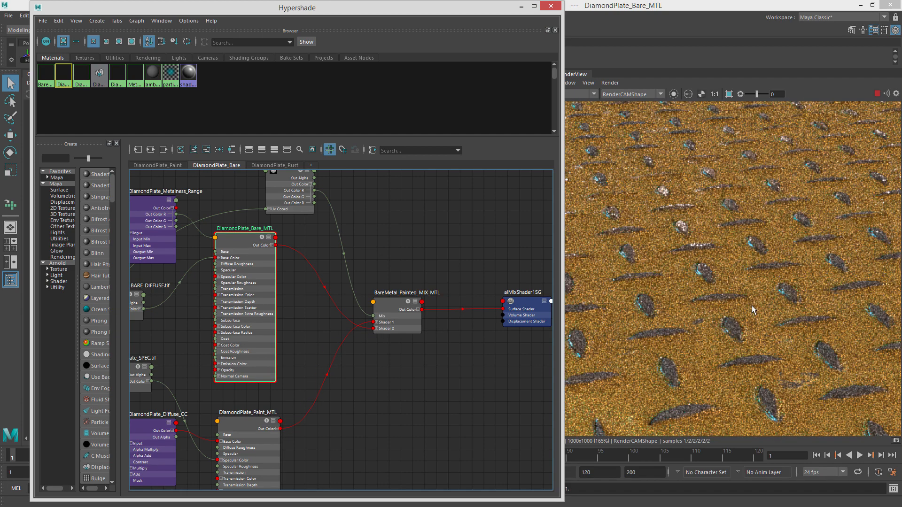
pyautogui.scroll(-3, 728, 308)
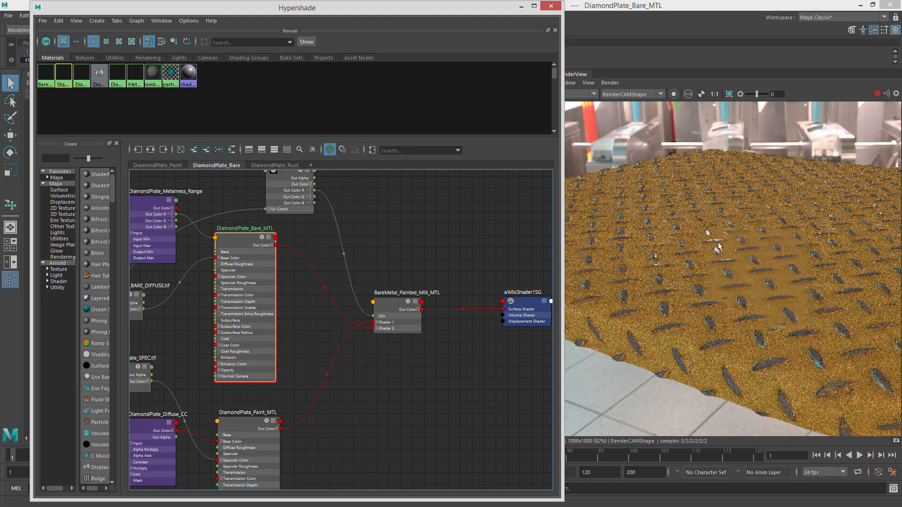
pyautogui.click(269, 185)
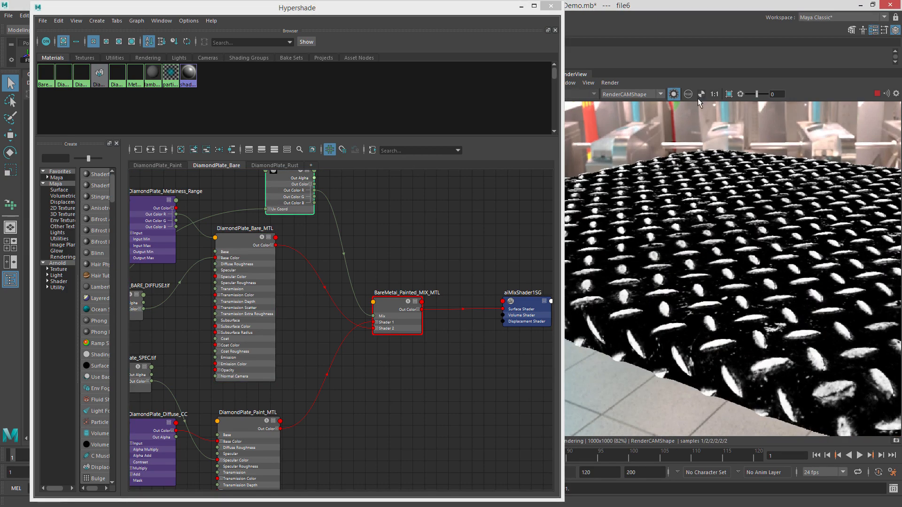
pyautogui.click(673, 94)
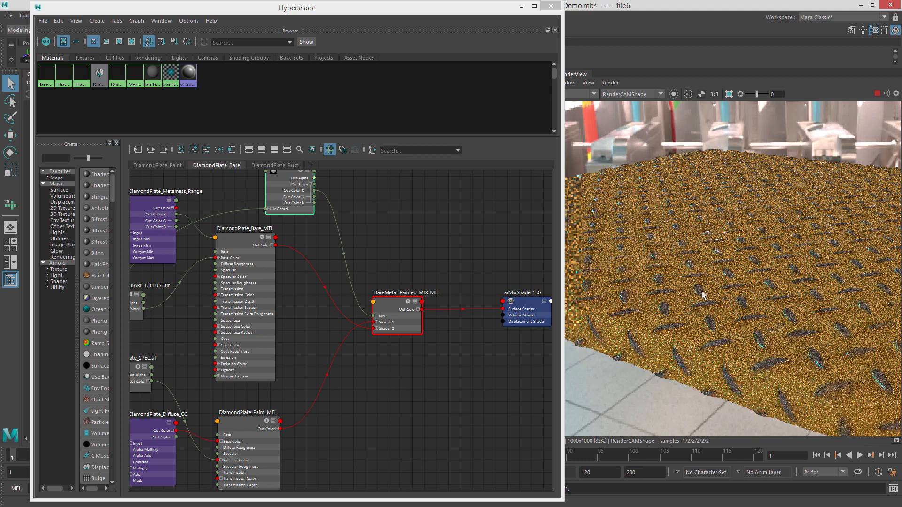
pyautogui.click(673, 94)
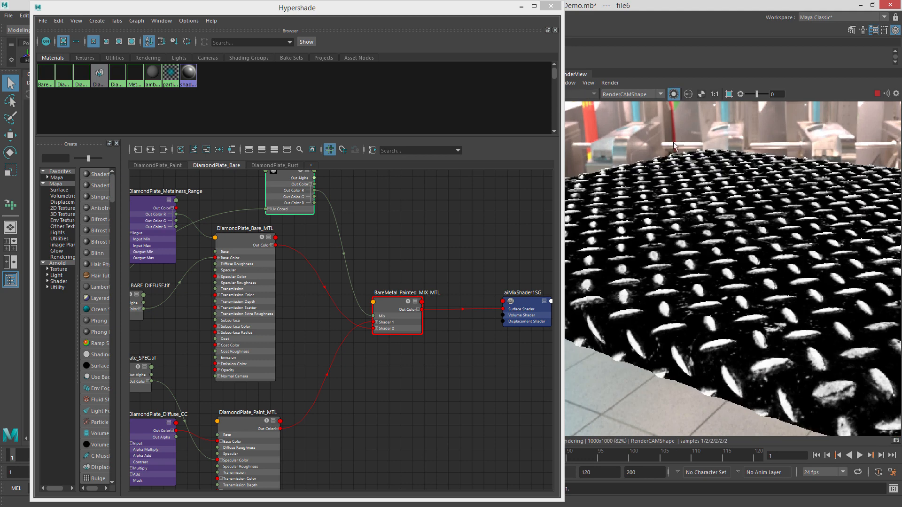
pyautogui.click(674, 94)
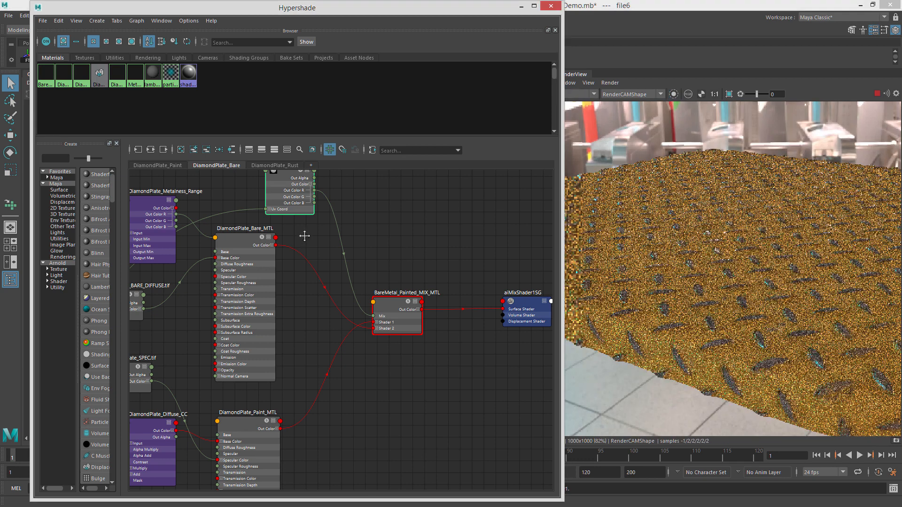
pyautogui.keyDown('alt'); pyautogui.moveTo(302, 230); pyautogui.dragTo(317, 252, button='middle'); pyautogui.keyUp('alt')
pyautogui.scroll(-3, 317, 250)
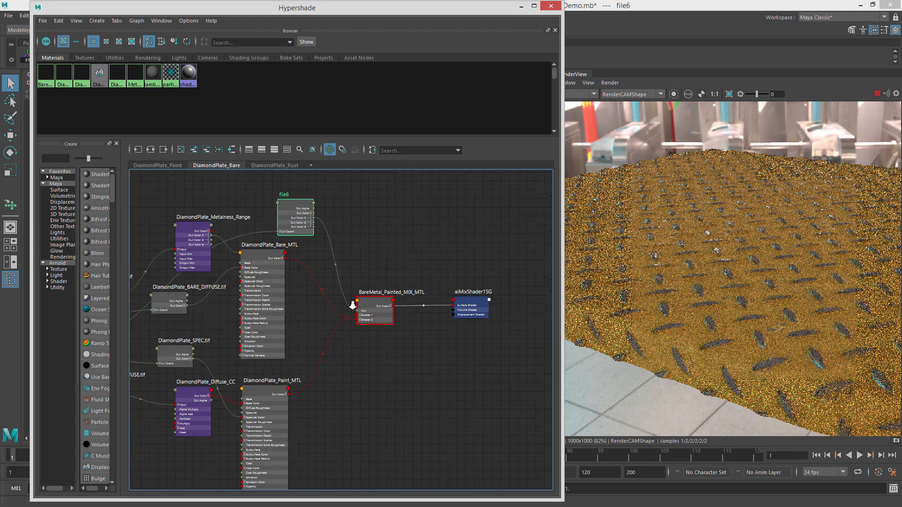
pyautogui.scroll(-3, 747, 241)
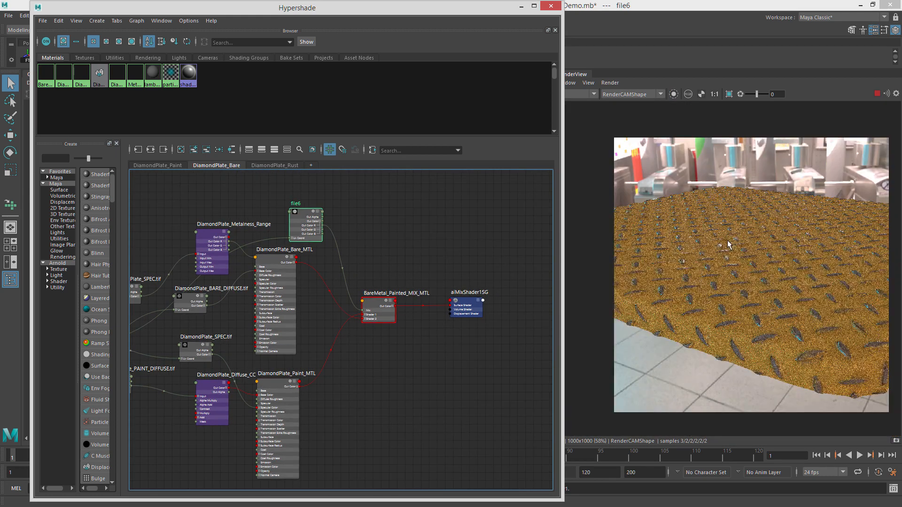
pyautogui.keyDown('alt'); pyautogui.moveTo(748, 232); pyautogui.dragTo(762, 232, button='middle'); pyautogui.keyUp('alt')
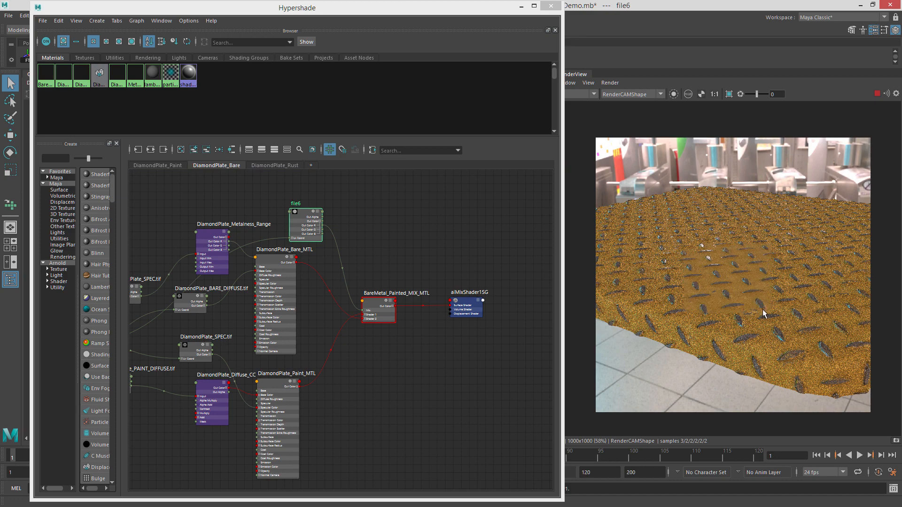
pyautogui.scroll(6, 757, 315)
pyautogui.scroll(-3, 712, 287)
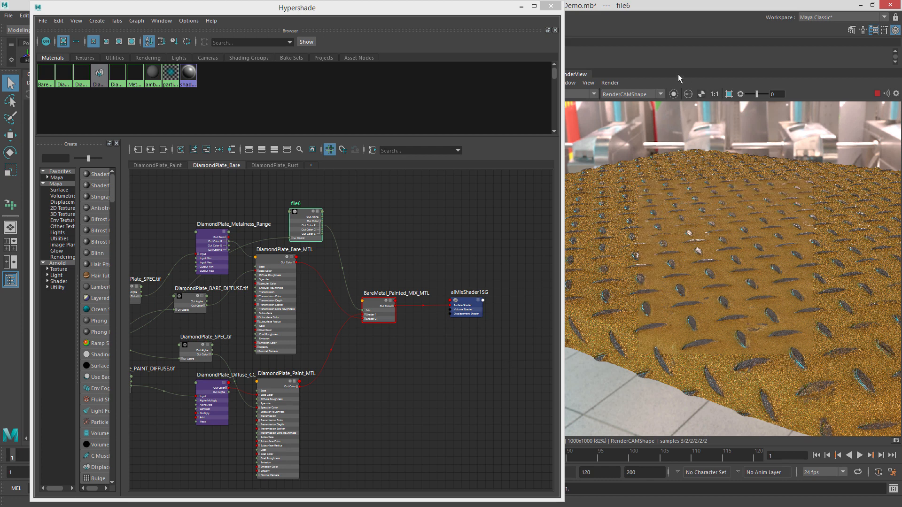
# Pause the IPR render and reposition aiMixShader1SG in the DiamondPlate_Bare graph.
pyautogui.click(877, 93)
pyautogui.moveTo(472, 306); pyautogui.dragTo(489, 326)
pyautogui.scroll(-2, 441, 353)
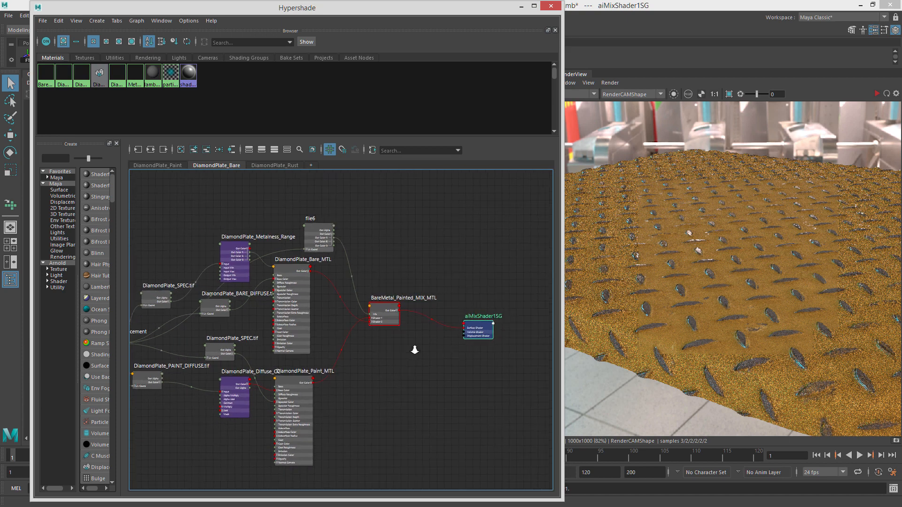
pyautogui.moveTo(475, 321); pyautogui.dragTo(485, 318)
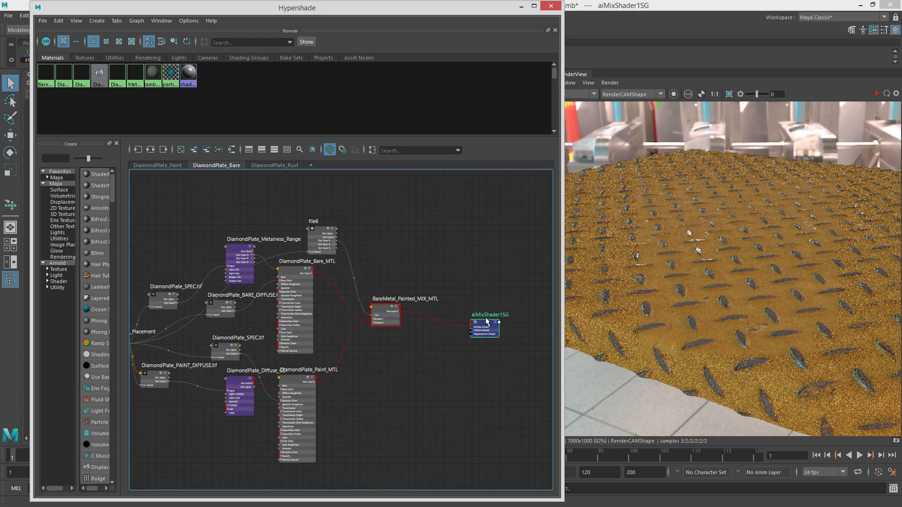
pyautogui.scroll(2, 452, 361)
pyautogui.keyDown('alt'); pyautogui.moveTo(453, 361); pyautogui.dragTo(448, 334, button='middle'); pyautogui.keyUp('alt')
pyautogui.scroll(-1, 464, 359)
pyautogui.scroll(-1, 440, 330)
pyautogui.scroll(2, 437, 322)
pyautogui.keyDown('alt'); pyautogui.moveTo(394, 256); pyautogui.dragTo(360, 279, button='middle'); pyautogui.keyUp('alt')
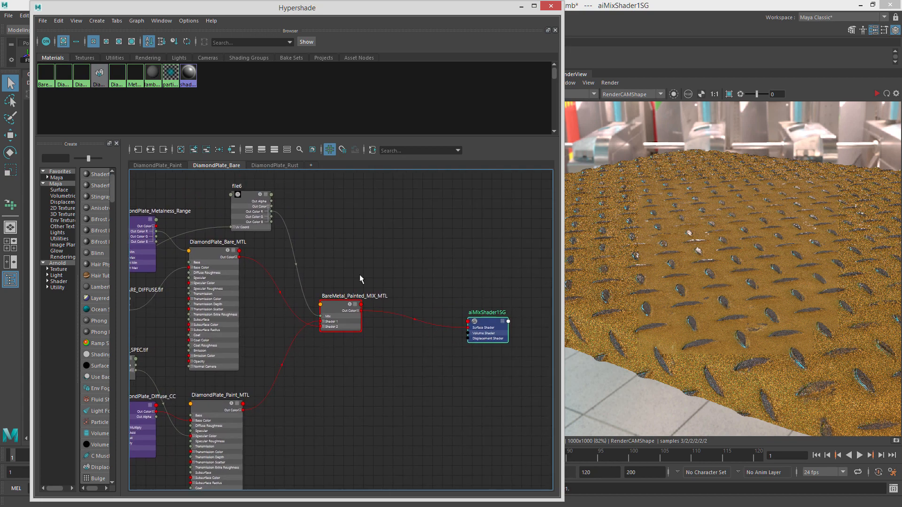
# Bring DiamondPlate_Paint_dispShader from the DiamondPlate_Paint graph into the DiamondPlate_Bare graph.
pyautogui.click(167, 164)
pyautogui.keyDown('alt'); pyautogui.moveTo(405, 344); pyautogui.dragTo(455, 261, button='middle'); pyautogui.keyUp('alt')
pyautogui.keyDown('alt'); pyautogui.moveTo(379, 346); pyautogui.dragTo(410, 376, button='middle'); pyautogui.keyUp('alt')
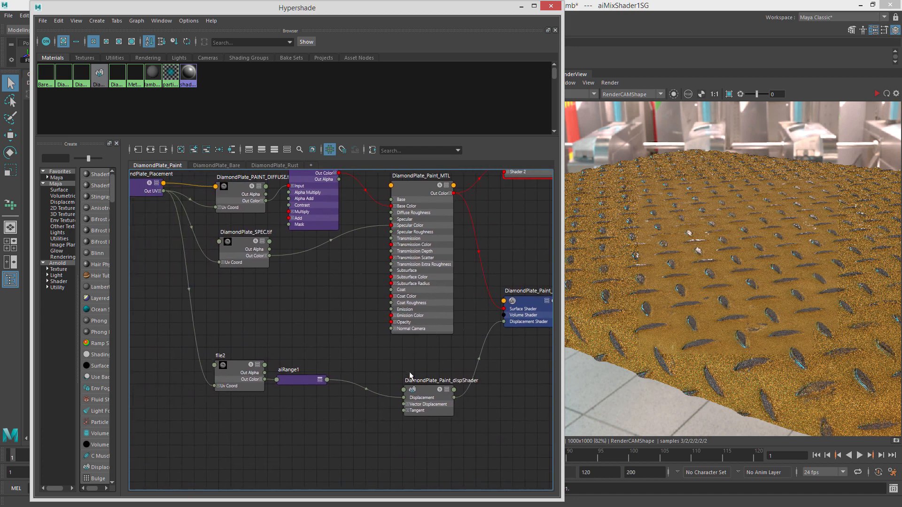
pyautogui.click(429, 392)
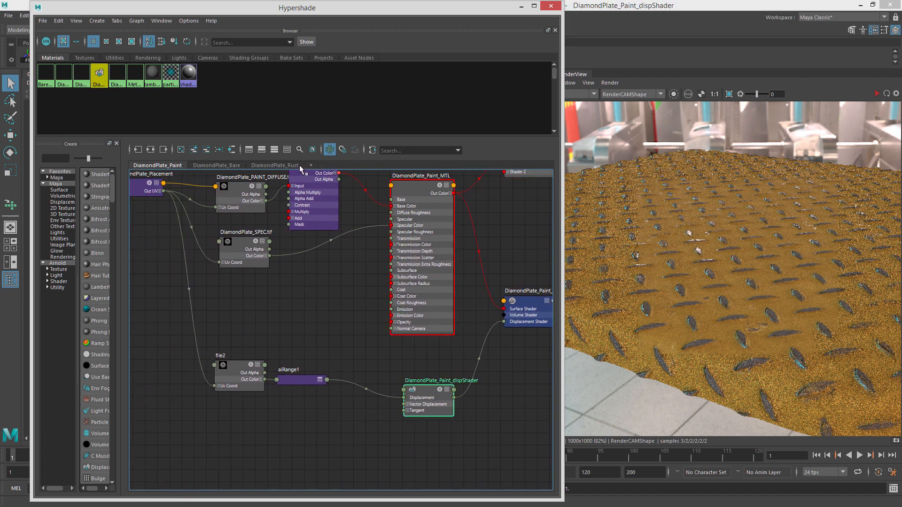
pyautogui.click(217, 166)
pyautogui.click(196, 148)
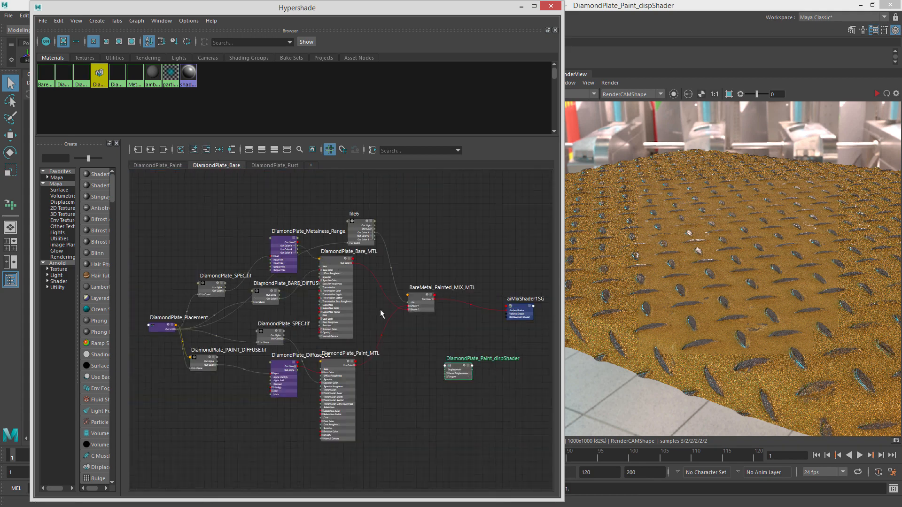
# Connect DiamondPlate_Paint_dispShader to aiMixShader1SG's Displacement Shader input.
pyautogui.keyDown('alt'); pyautogui.moveTo(418, 366); pyautogui.dragTo(401, 363, button='middle'); pyautogui.keyUp('alt')
pyautogui.scroll(5, 481, 374)
pyautogui.keyDown('alt'); pyautogui.moveTo(481, 375); pyautogui.dragTo(399, 392, button='middle'); pyautogui.keyUp('alt')
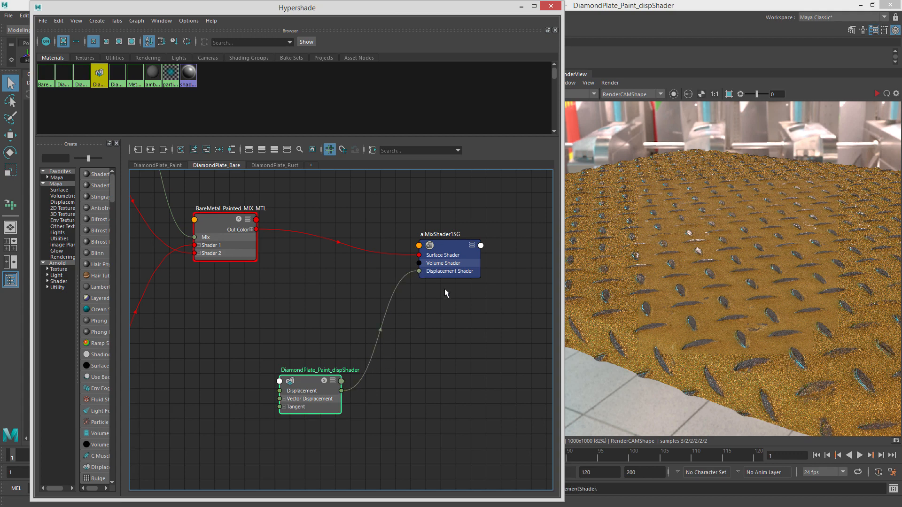
# Restart the IPR render and update the full scene in the Arnold RenderView.
pyautogui.click(876, 94)
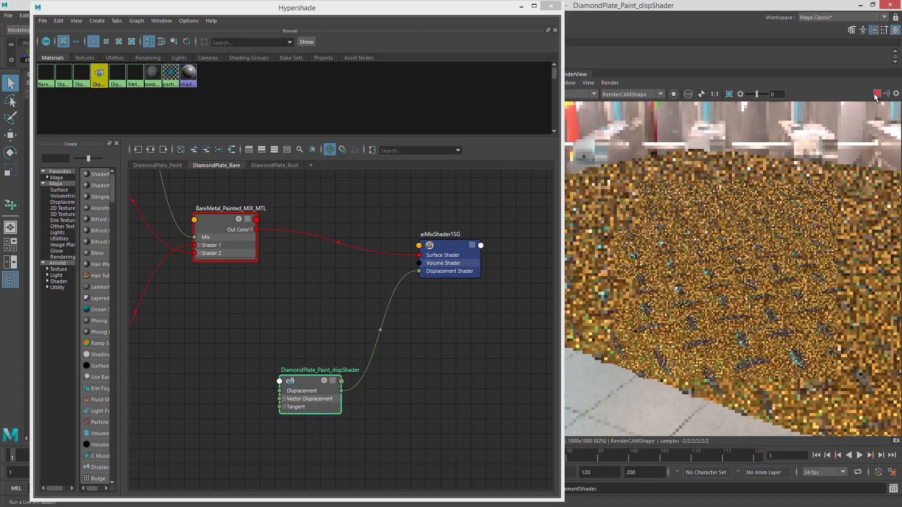
pyautogui.click(617, 83)
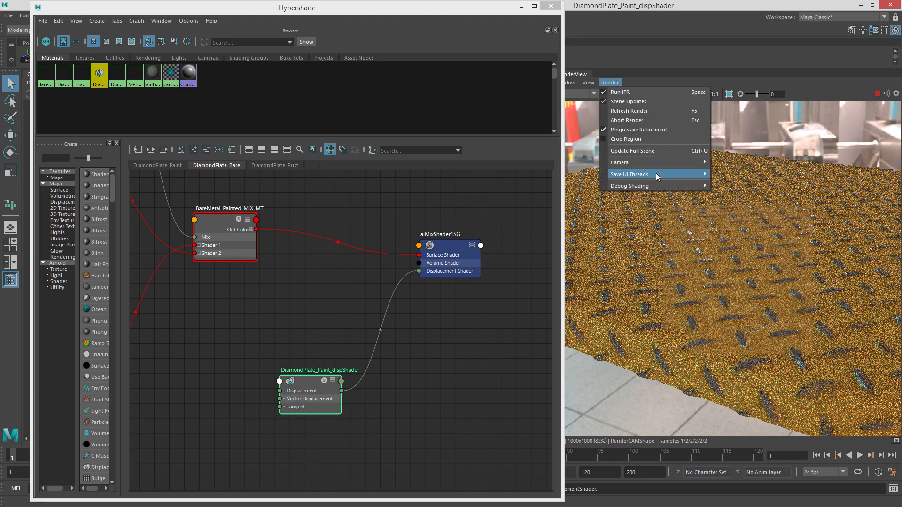
pyautogui.click(657, 151)
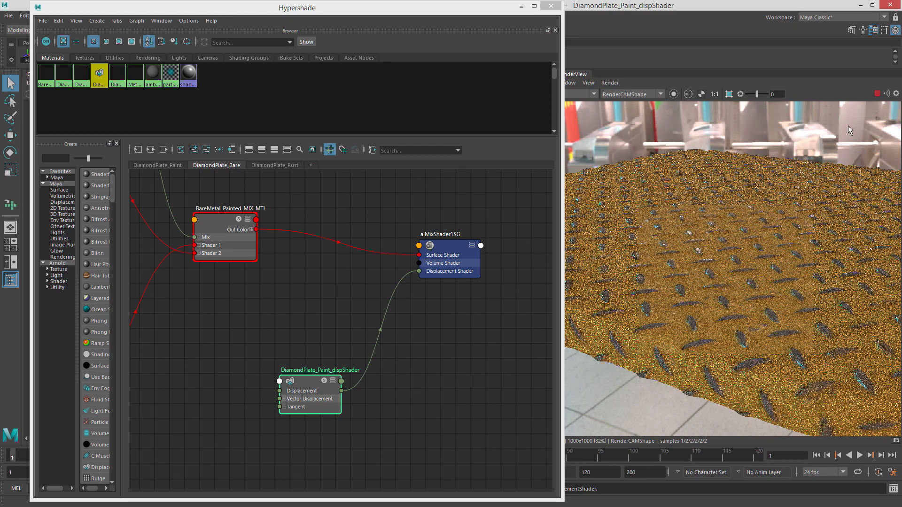
# Preview another render AOV in the Arnold RenderView, then return to Beauty.
pyautogui.scroll(-3, 741, 235)
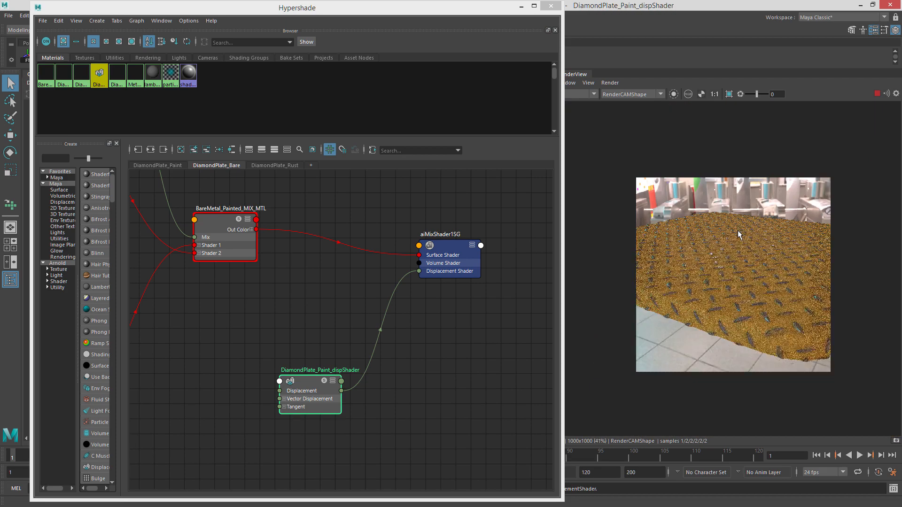
pyautogui.click(594, 94)
pyautogui.click(582, 121)
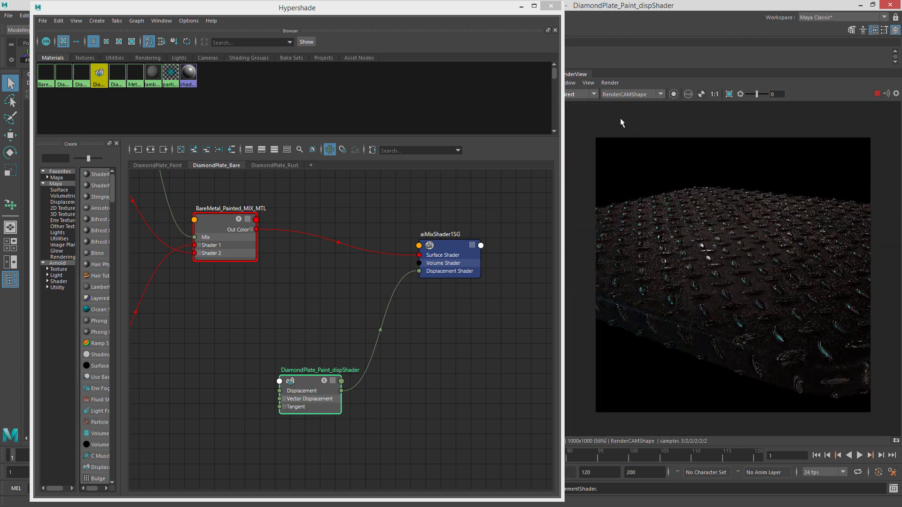
pyautogui.click(583, 97)
pyautogui.click(582, 101)
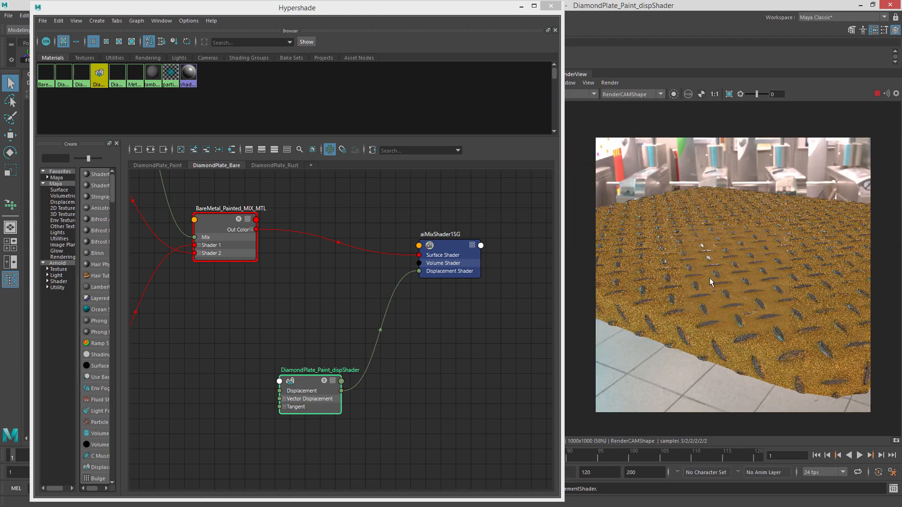
# Close the Hypershade window and toggle the IPR render in the Arnold RenderView.
pyautogui.click(551, 6)
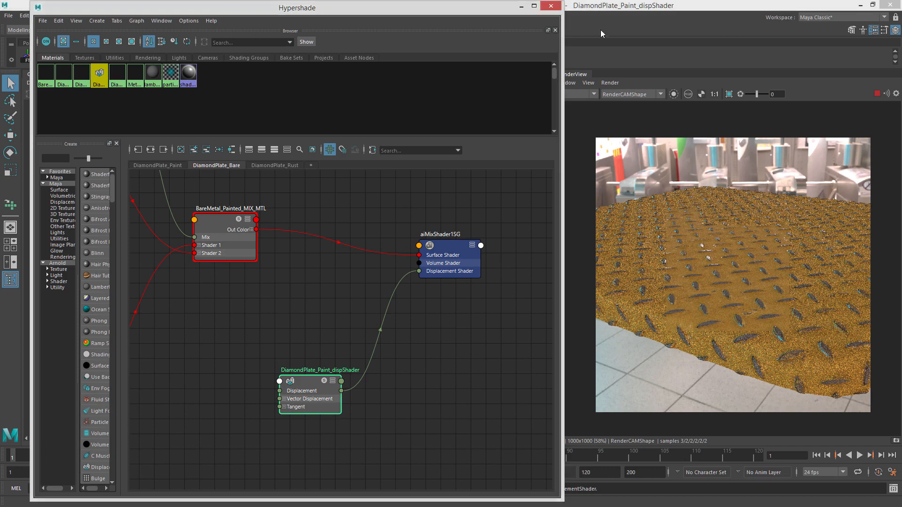
pyautogui.keyDown('alt'); pyautogui.moveTo(514, 216); pyautogui.dragTo(405, 236); pyautogui.keyUp('alt')
pyautogui.moveTo(404, 237)
pyautogui.keyDown('alt'); pyautogui.mouseDown(button='right')
pyautogui.moveTo(315, 228)
pyautogui.moveTo(405, 227)
pyautogui.mouseUp(button='right'); pyautogui.keyUp('alt')
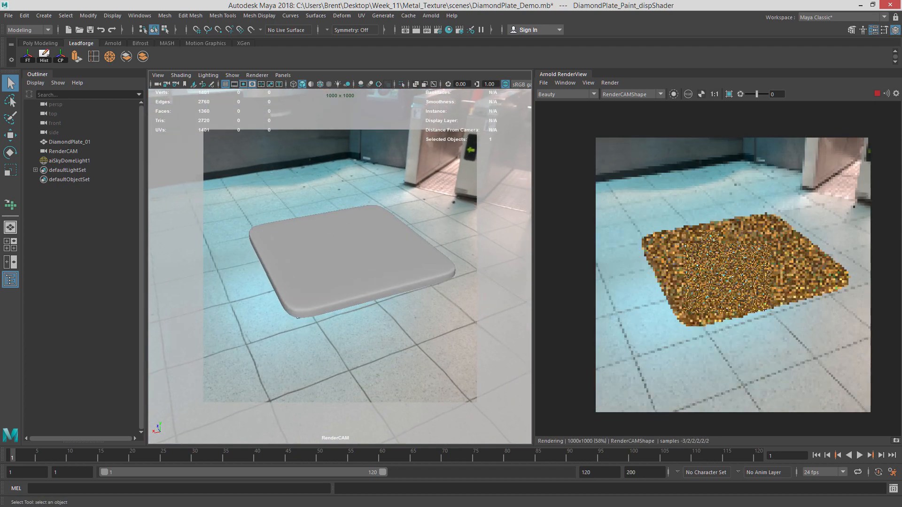
pyautogui.click(878, 93)
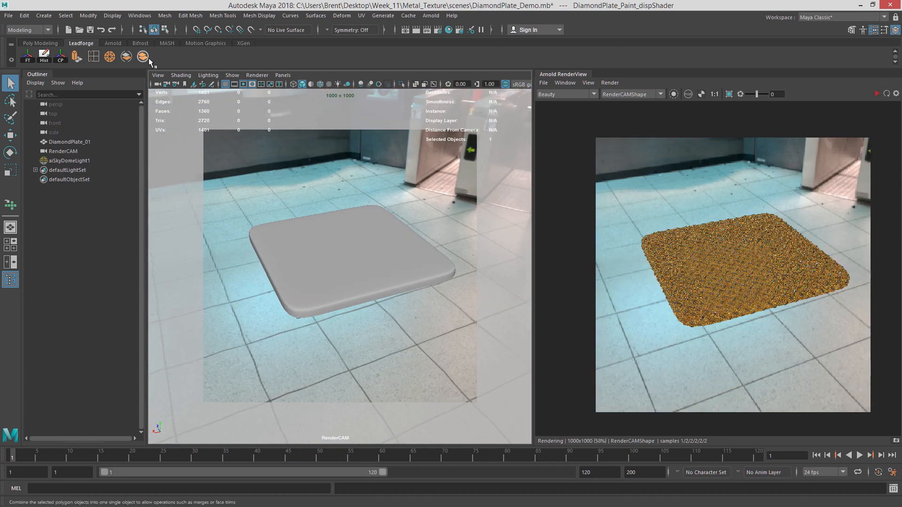
# Create an Arnold Area Light in the scene.
pyautogui.click(44, 15)
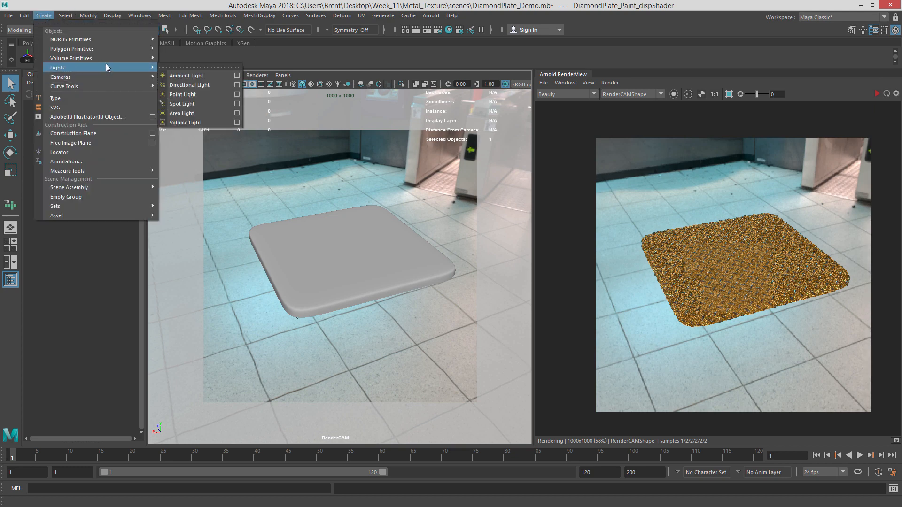
pyautogui.click(431, 16)
pyautogui.moveTo(460, 66)
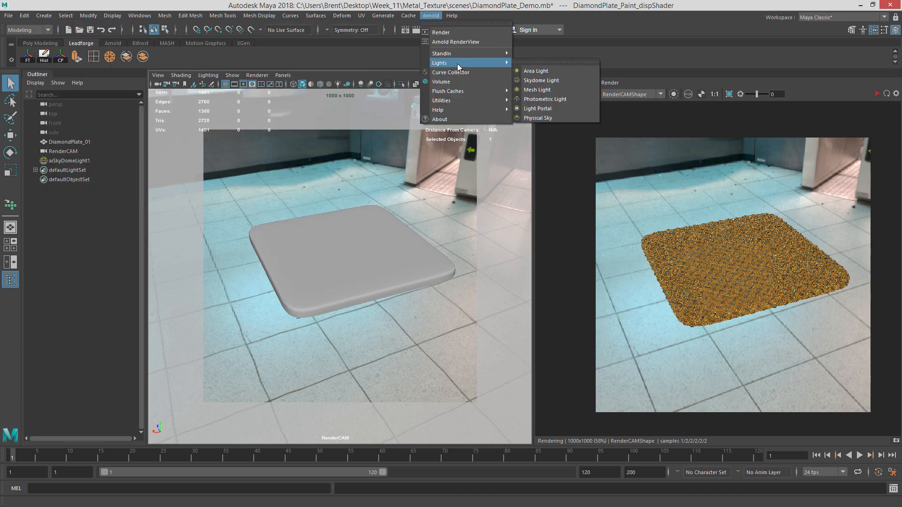
pyautogui.click(432, 16)
pyautogui.click(432, 16)
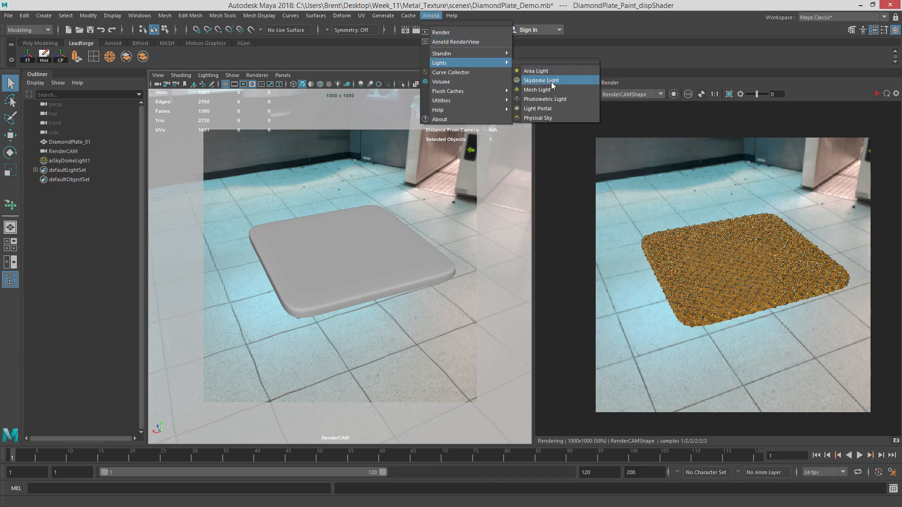
pyautogui.click(540, 71)
# Raise the new area light above the diamond plate.
pyautogui.scroll(-5, 355, 269)
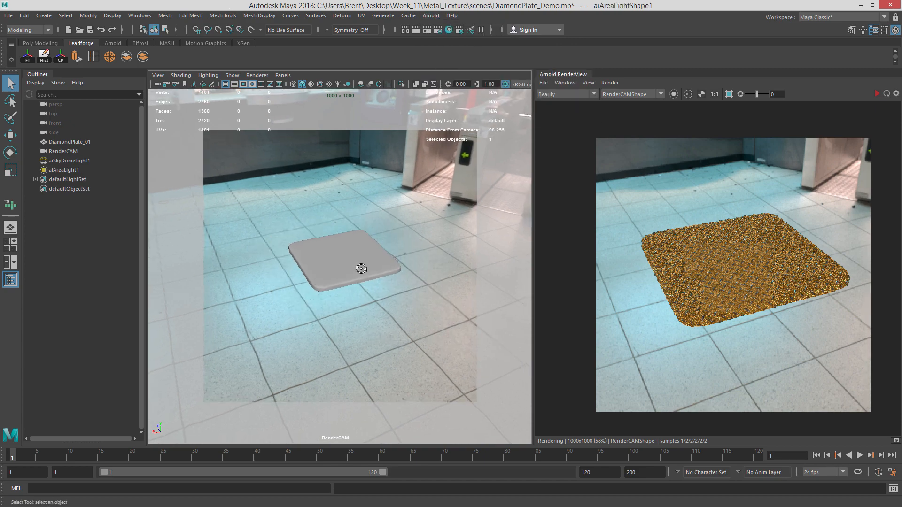
pyautogui.keyDown('alt'); pyautogui.moveTo(360, 267); pyautogui.dragTo(418, 263); pyautogui.keyUp('alt')
pyautogui.press('w')
pyautogui.moveTo(340, 224); pyautogui.dragTo(339, 174)
pyautogui.press('r')
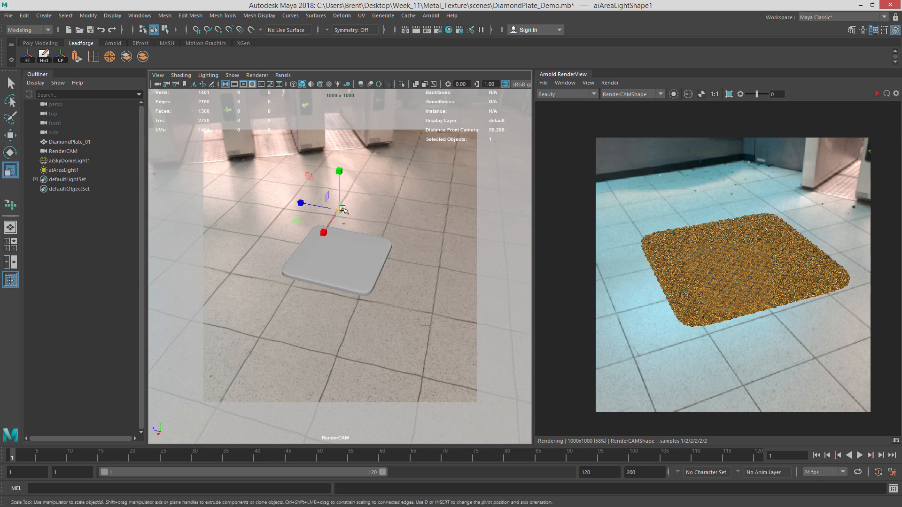
# Reposition the area light relative to the diamond plate.
pyautogui.moveTo(339, 210); pyautogui.dragTo(344, 300)
pyautogui.press('e')
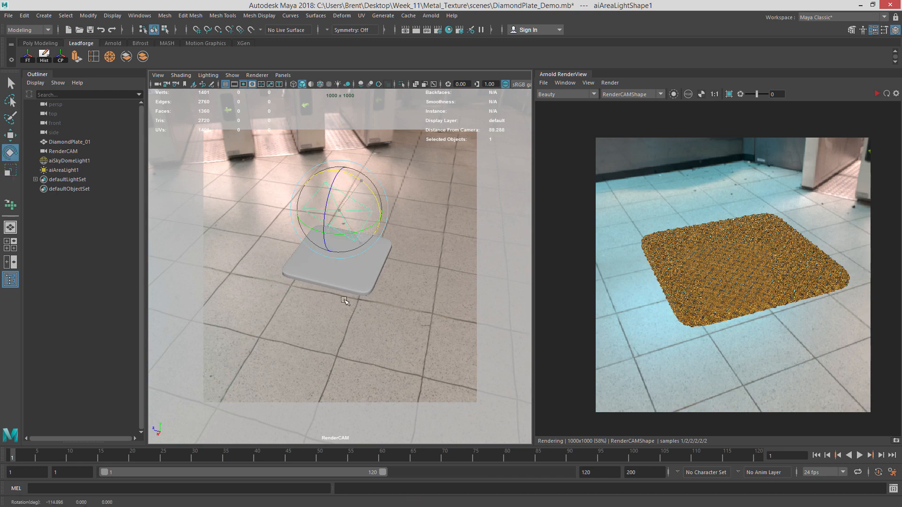
pyautogui.press('w')
pyautogui.moveTo(298, 204); pyautogui.dragTo(373, 223)
pyautogui.moveTo(354, 256); pyautogui.dragTo(444, 252)
pyautogui.keyDown('alt'); pyautogui.moveTo(444, 252); pyautogui.dragTo(411, 262, button='middle'); pyautogui.keyUp('alt')
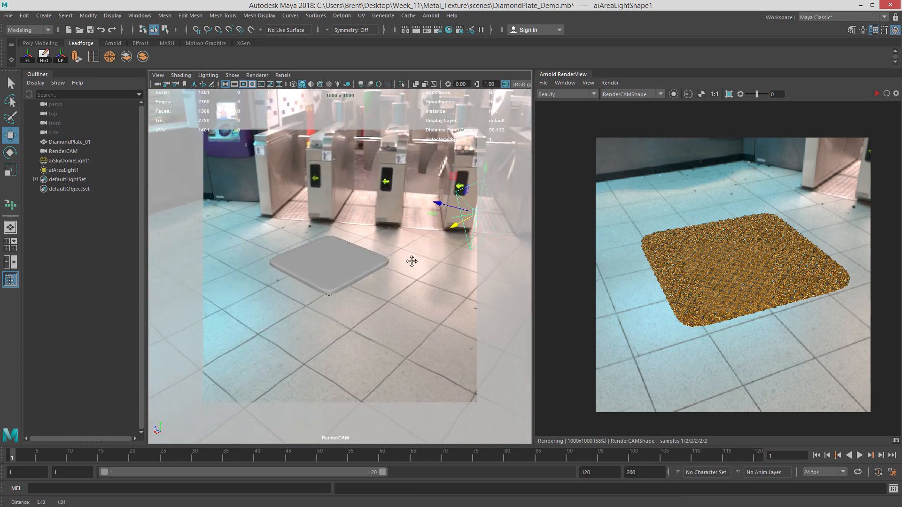
pyautogui.keyDown('alt'); pyautogui.moveTo(410, 262); pyautogui.dragTo(381, 273); pyautogui.keyUp('alt')
# Scale the area light uniformly to about 15.
pyautogui.press('e')
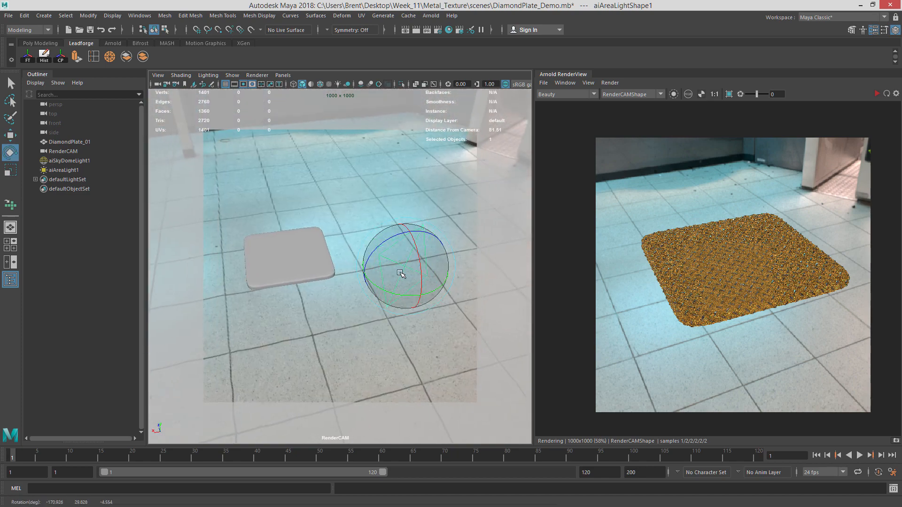
pyautogui.press('r')
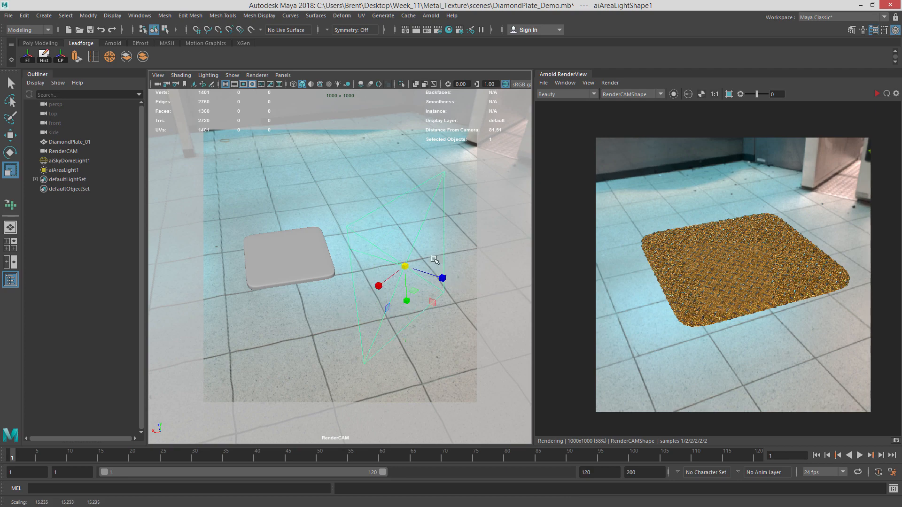
pyautogui.keyDown('alt'); pyautogui.moveTo(434, 259); pyautogui.dragTo(426, 201); pyautogui.keyUp('alt')
pyautogui.press('w')
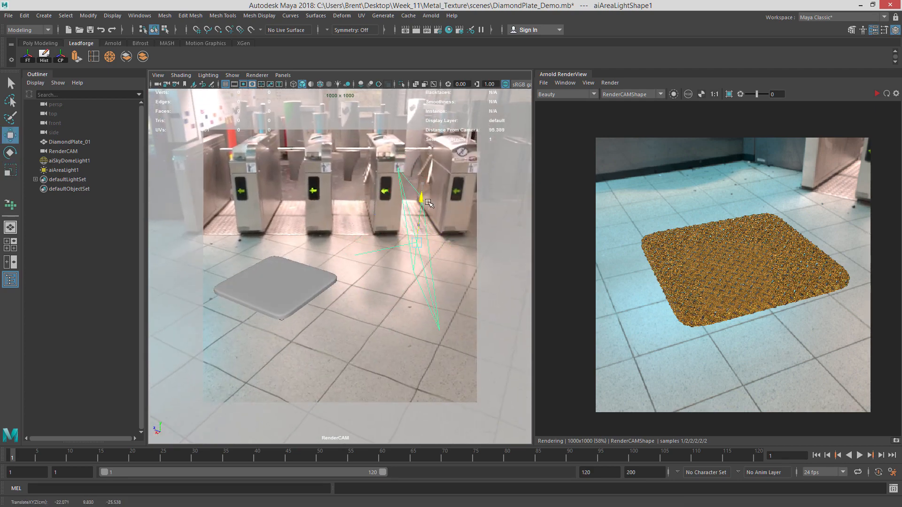
# Move the area light so it sits above and behind the diamond plate.
pyautogui.scroll(3, 337, 272)
pyautogui.keyDown('alt'); pyautogui.moveTo(329, 272); pyautogui.dragTo(367, 263, button='middle'); pyautogui.keyUp('alt')
pyautogui.scroll(2, 370, 262)
pyautogui.keyDown('alt'); pyautogui.moveTo(374, 260); pyautogui.dragTo(342, 257); pyautogui.keyUp('alt')
pyautogui.keyDown('alt'); pyautogui.moveTo(345, 258); pyautogui.dragTo(405, 231, button='middle'); pyautogui.keyUp('alt')
pyautogui.press('[')
pyautogui.press('[')
pyautogui.press('[')
pyautogui.press('[')
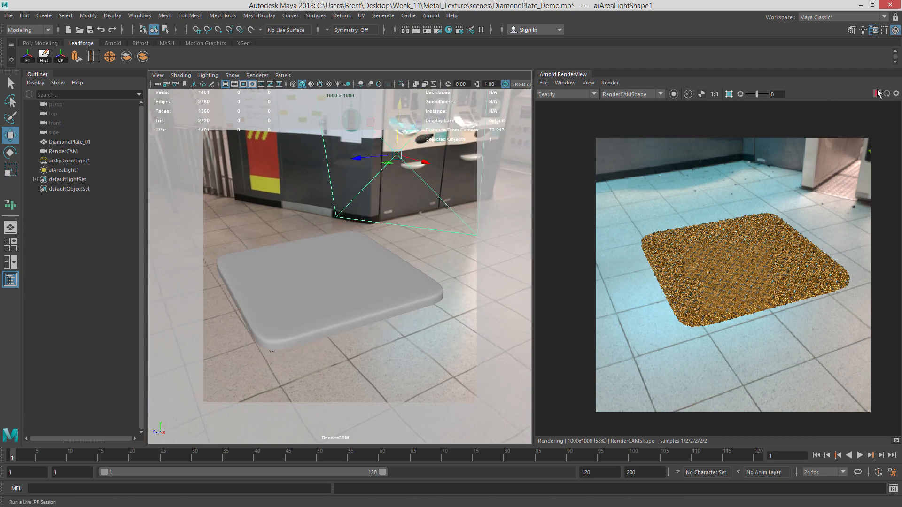
# Start the IPR render and open the area light's attributes.
pyautogui.click(877, 92)
pyautogui.hotkey('ctrl', 'a')
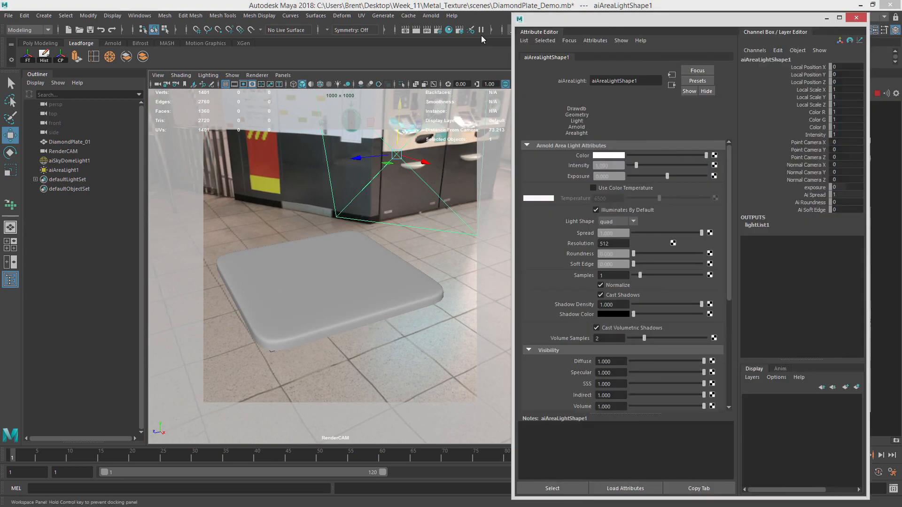
pyautogui.moveTo(643, 35); pyautogui.dragTo(305, 28)
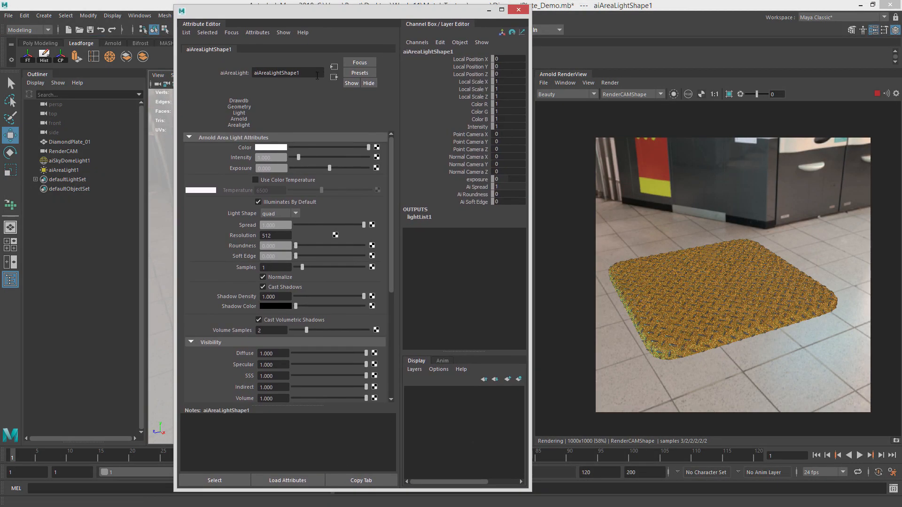
# Rename the area light shape to Color_AreaLight.
pyautogui.doubleClick(315, 73)
pyautogui.write('Color')
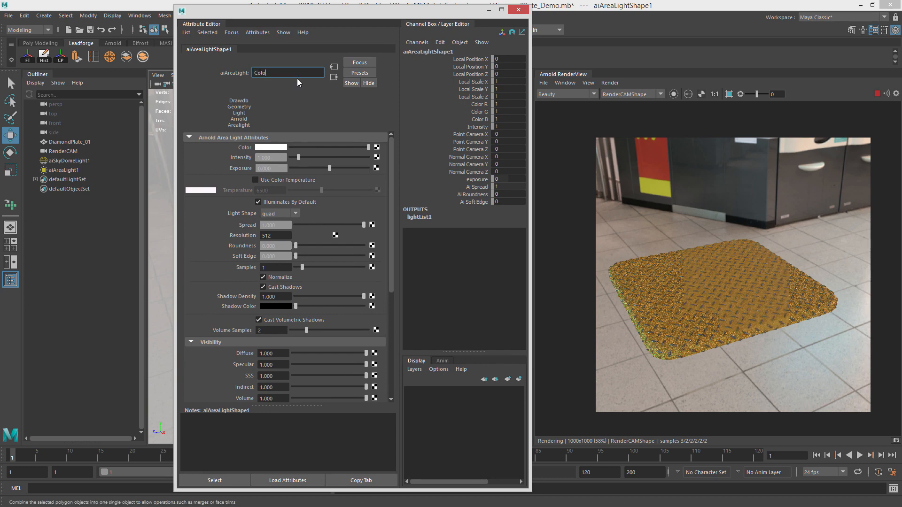
pyautogui.press('BackSpace')
pyautogui.press('BackSpace')
pyautogui.press('BackSpace')
pyautogui.press('BackSpace')
pyautogui.write('Color_Ar')
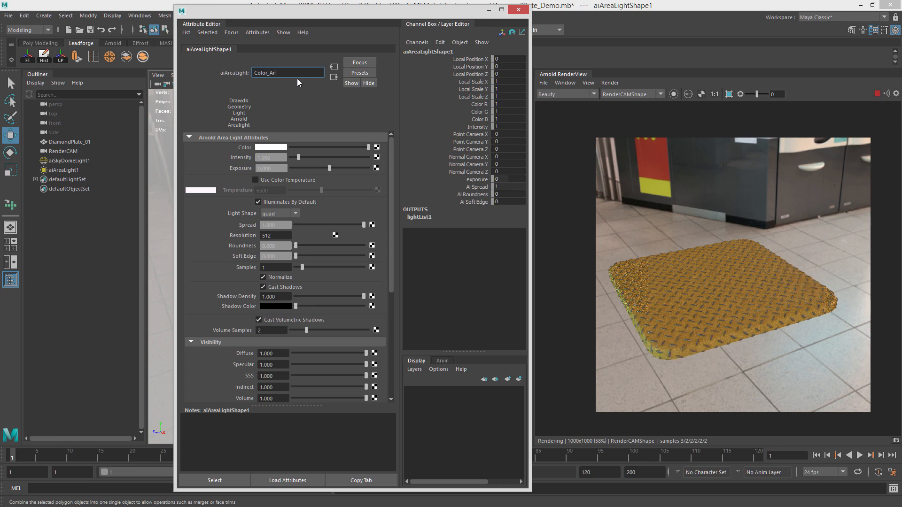
pyautogui.write('eaLight')
pyautogui.press('Return')
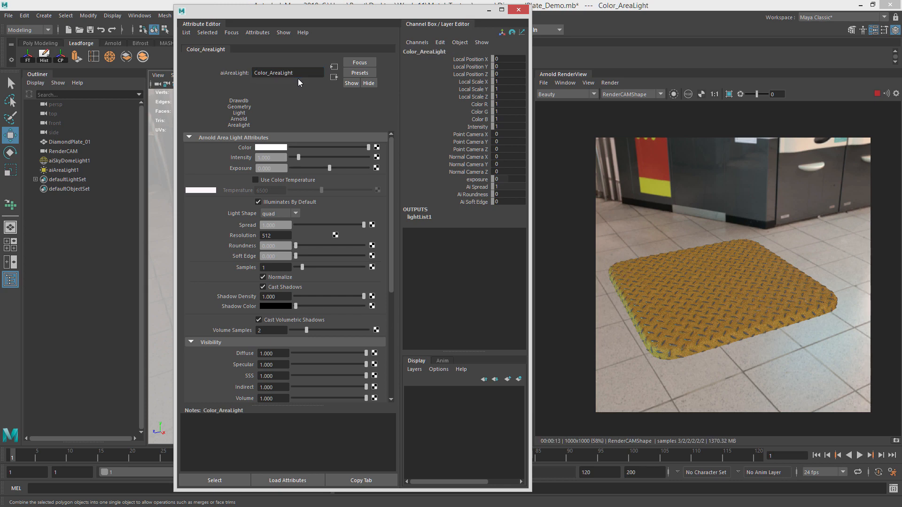
# Set the area light colour to pink, hue about 295 and saturation 0.75.
pyautogui.click(279, 150)
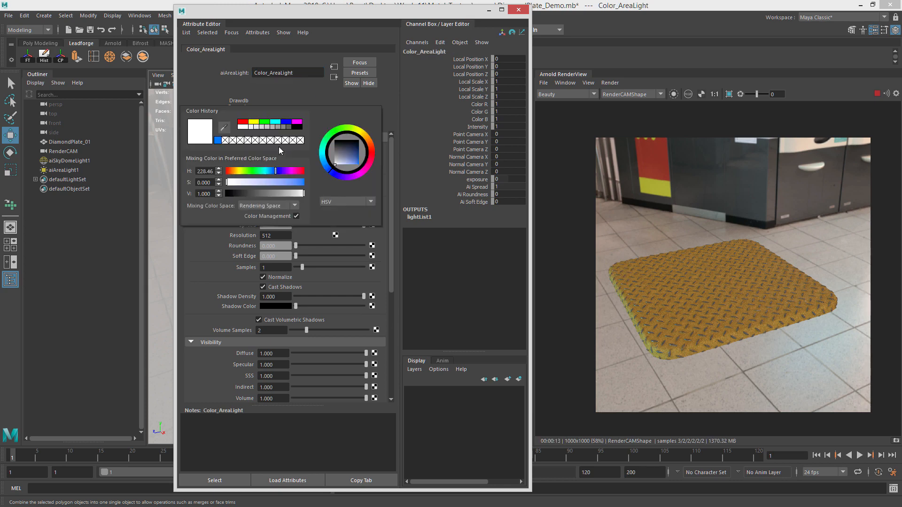
pyautogui.click(271, 148)
pyautogui.click(286, 171)
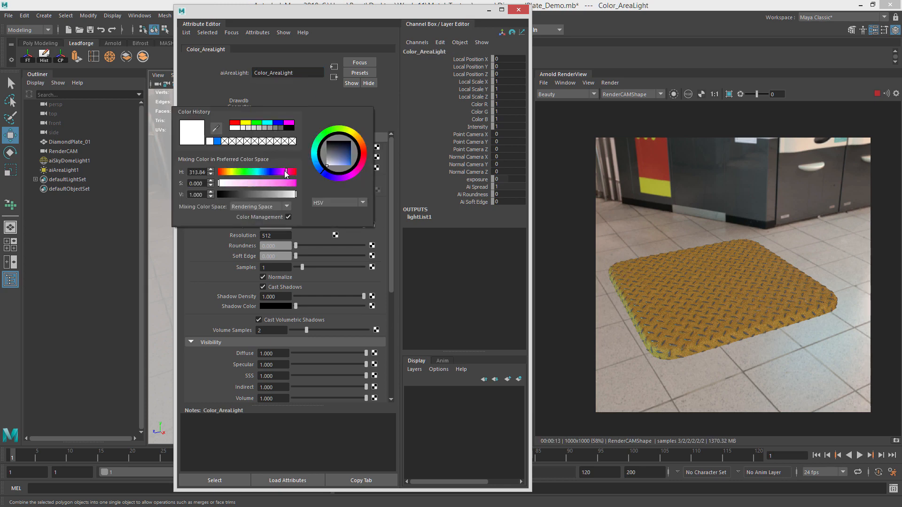
pyautogui.click(277, 183)
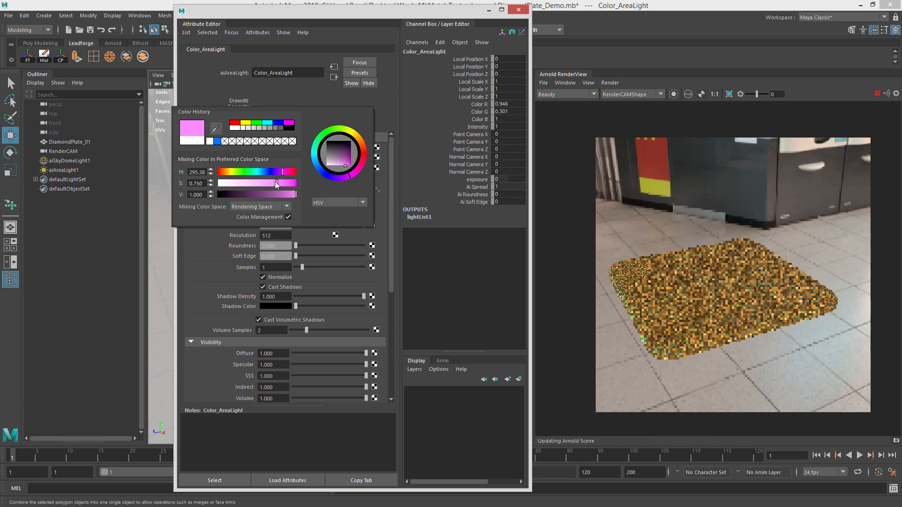
pyautogui.moveTo(283, 167); pyautogui.dragTo(216, 158)
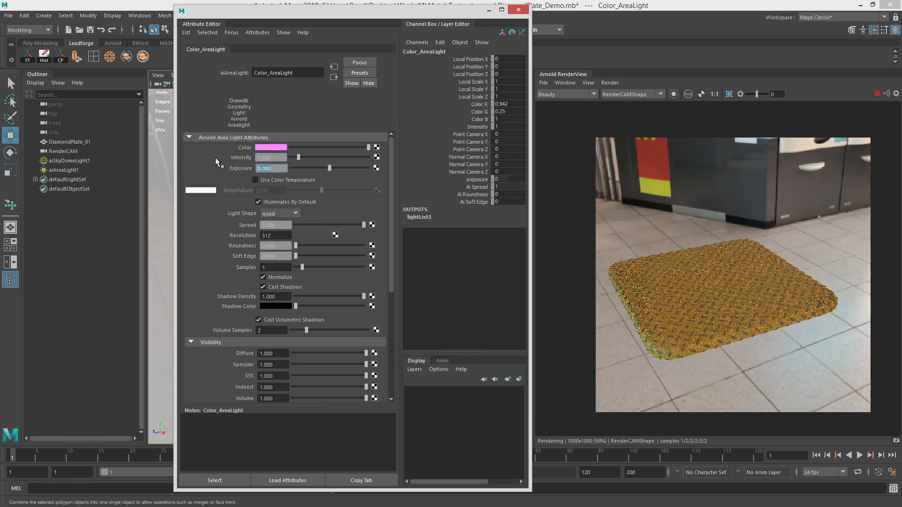
# Set the area light's exposure to 12.
pyautogui.write('10')
pyautogui.press('Return')
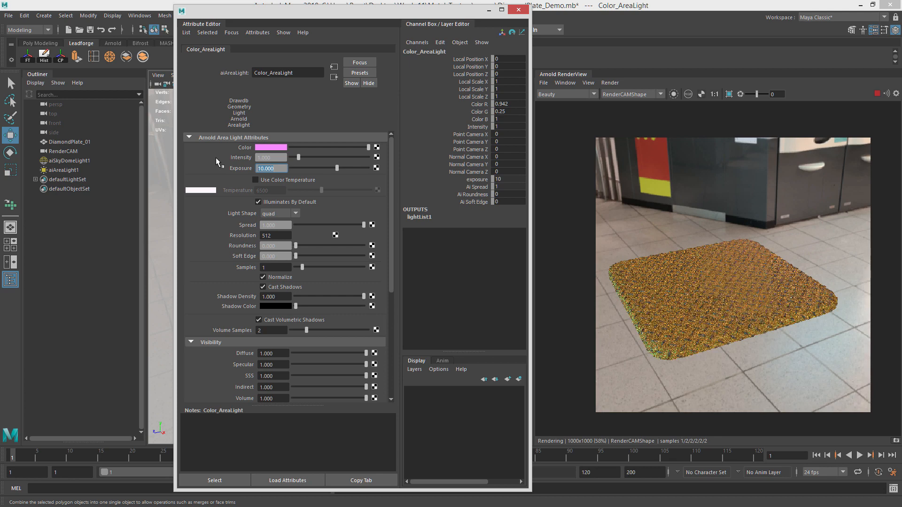
pyautogui.write('15')
pyautogui.press('Return')
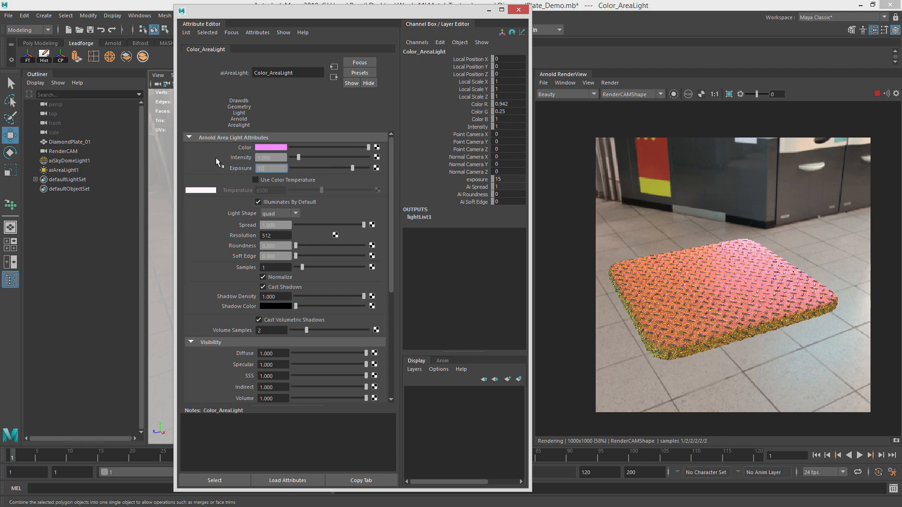
pyautogui.write('12')
pyautogui.press('Return')
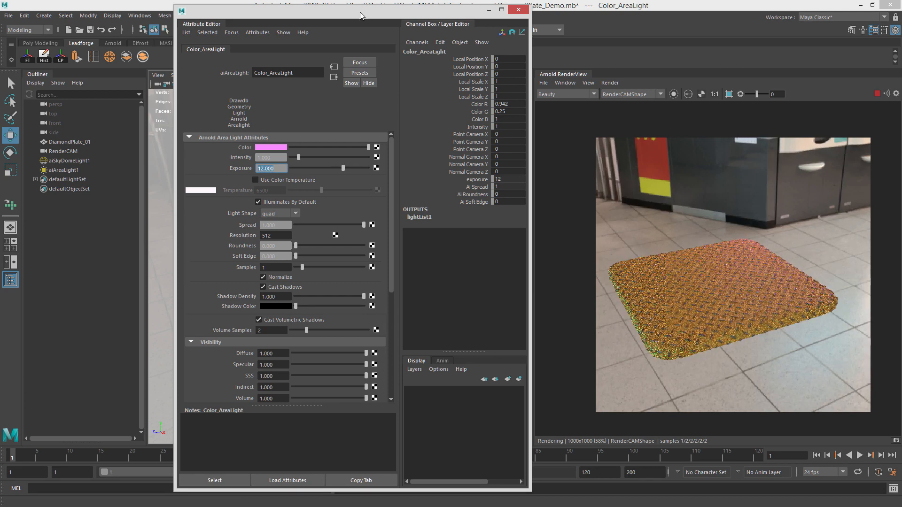
# Move the Attribute Editor aside and stop the IPR render.
pyautogui.moveTo(314, 11); pyautogui.dragTo(0, 11)
pyautogui.keyDown('alt'); pyautogui.moveTo(406, 190); pyautogui.dragTo(393, 217); pyautogui.keyUp('alt')
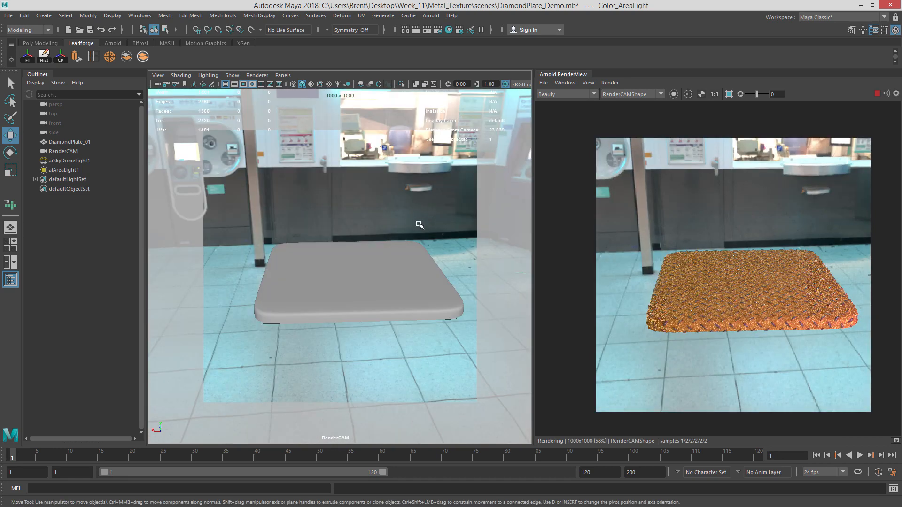
pyautogui.click(877, 94)
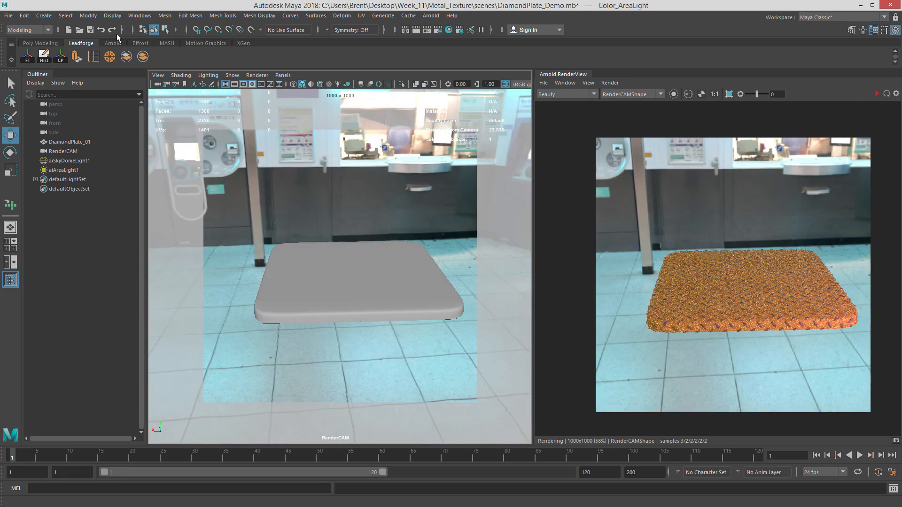
# Create a Spot Light in the scene.
pyautogui.click(44, 16)
pyautogui.moveTo(93, 69)
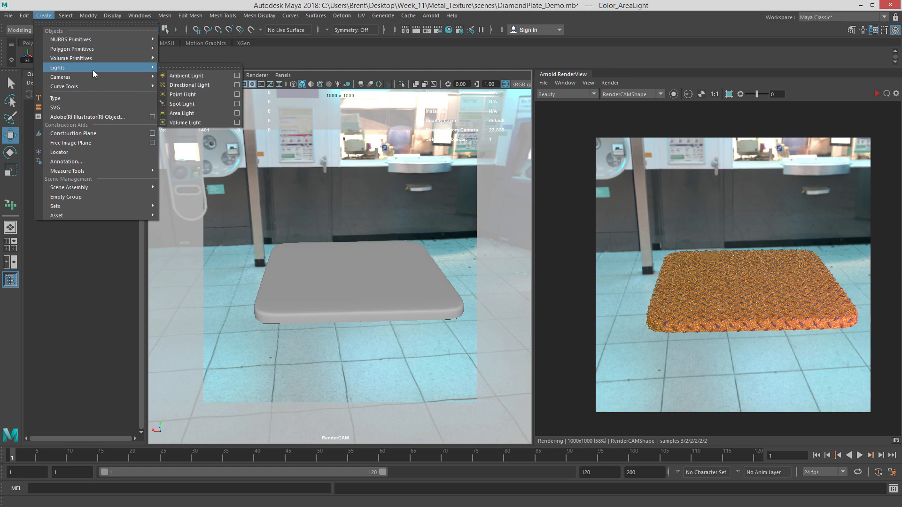
pyautogui.click(201, 104)
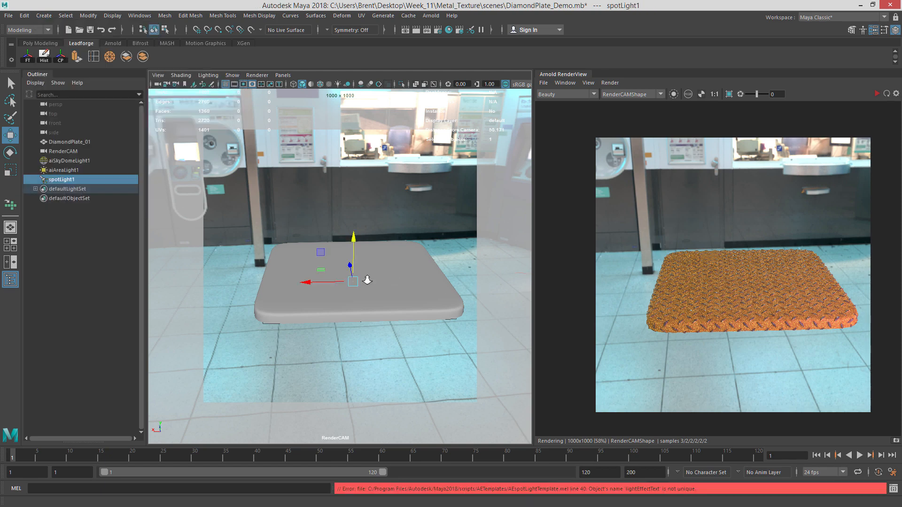
# Raise the spot light above the plate and scale it up.
pyautogui.keyDown('alt'); pyautogui.moveTo(367, 278); pyautogui.dragTo(348, 263, button='right'); pyautogui.keyUp('alt')
pyautogui.keyDown('alt'); pyautogui.moveTo(347, 263); pyautogui.dragTo(383, 283, button='middle'); pyautogui.keyUp('alt')
pyautogui.keyDown('alt'); pyautogui.moveTo(376, 281); pyautogui.dragTo(386, 163); pyautogui.keyUp('alt')
pyautogui.keyDown('alt'); pyautogui.moveTo(387, 163); pyautogui.dragTo(394, 173, button='middle'); pyautogui.keyUp('alt')
pyautogui.press('r')
pyautogui.moveTo(389, 213); pyautogui.dragTo(430, 213)
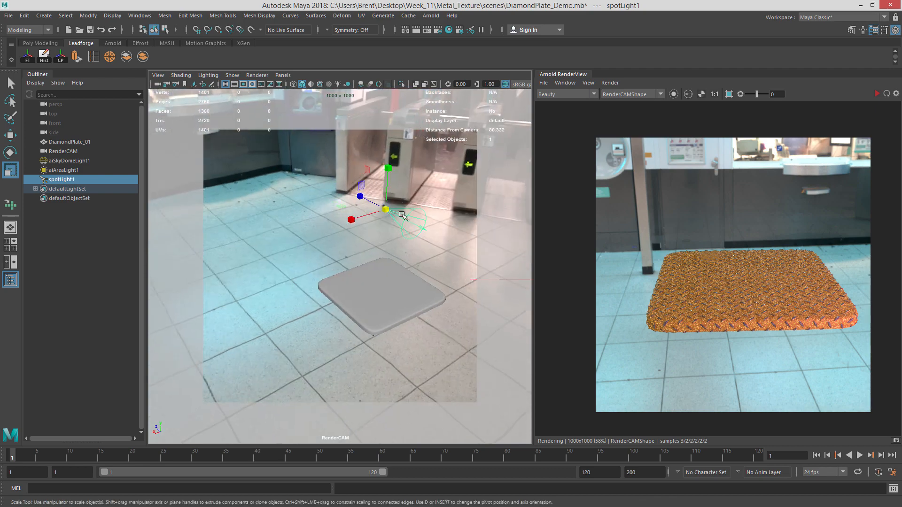
# Move the spot light behind the plate and drag its aim point toward the plate.
pyautogui.press('w')
pyautogui.moveTo(371, 197); pyautogui.dragTo(306, 190)
pyautogui.press('t')
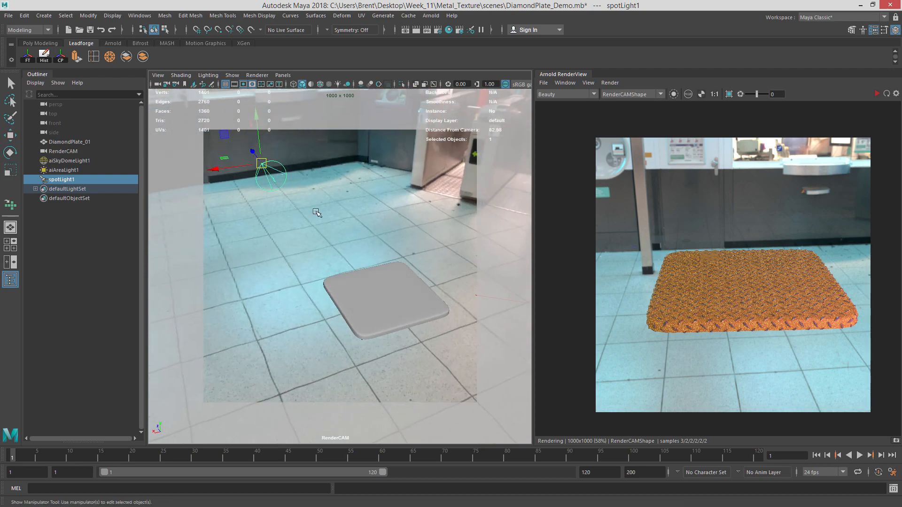
pyautogui.moveTo(255, 161); pyautogui.dragTo(362, 150)
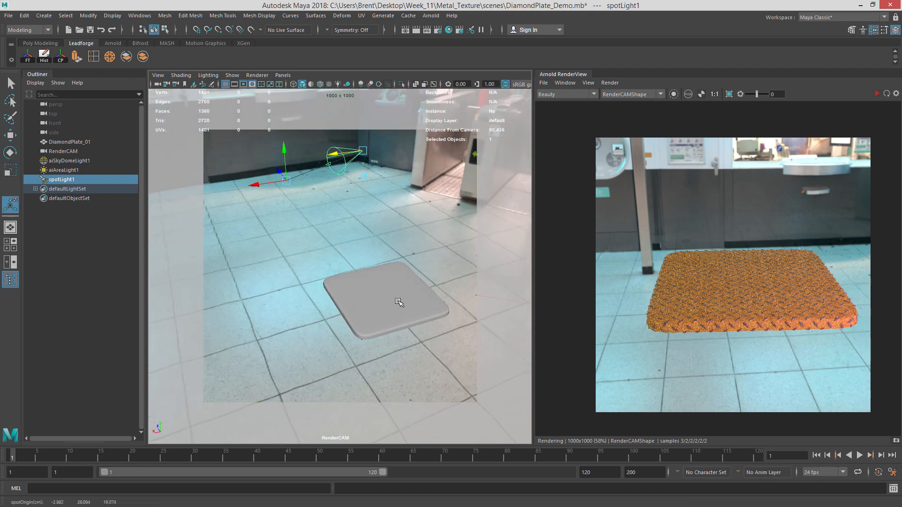
# Adjust the spot light's aim so it points at the diamond plate.
pyautogui.moveTo(307, 223); pyautogui.dragTo(383, 292)
pyautogui.keyDown('alt'); pyautogui.moveTo(383, 292); pyautogui.dragTo(478, 275); pyautogui.keyUp('alt')
pyautogui.keyDown('alt'); pyautogui.moveTo(331, 270); pyautogui.dragTo(266, 267); pyautogui.keyUp('alt')
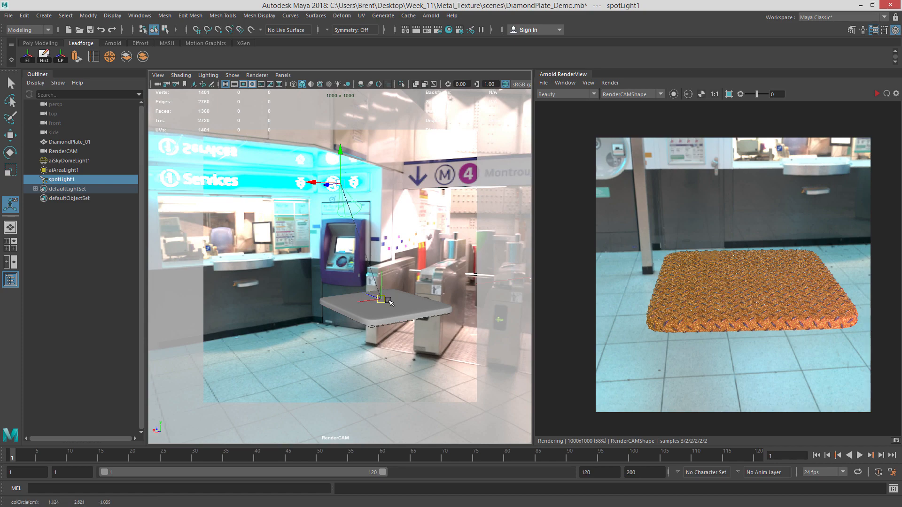
pyautogui.keyDown('alt'); pyautogui.moveTo(351, 205); pyautogui.dragTo(336, 185); pyautogui.keyUp('alt')
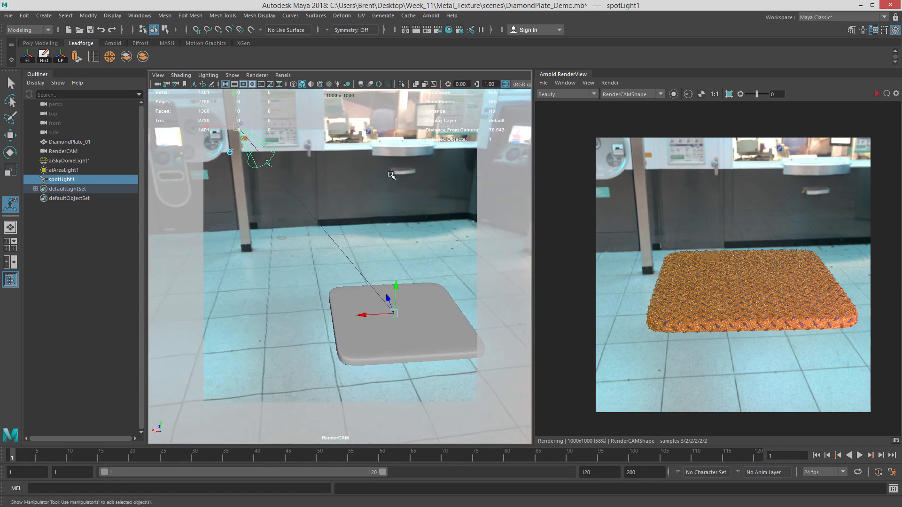
# Open the spot light's attributes, expand its Arnold section, and rename its shape to Rim_LGT.
pyautogui.hotkey('ctrl', 'a')
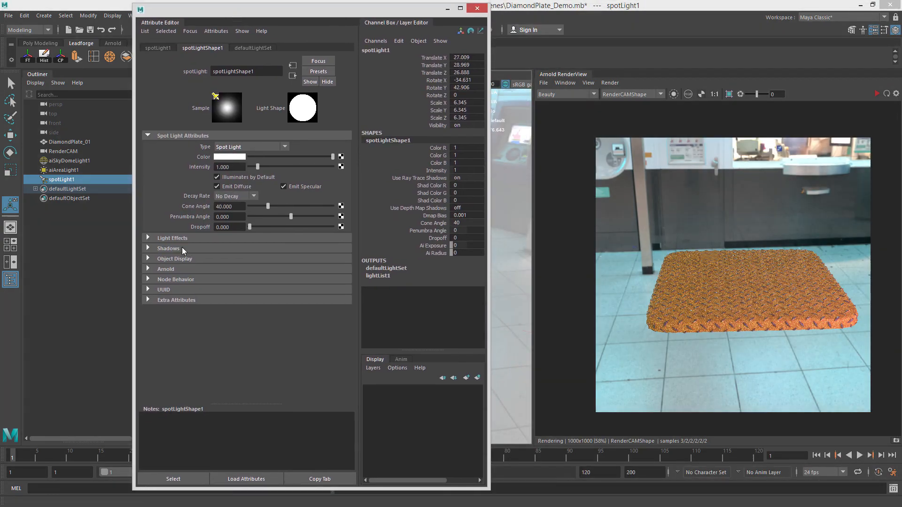
pyautogui.click(164, 270)
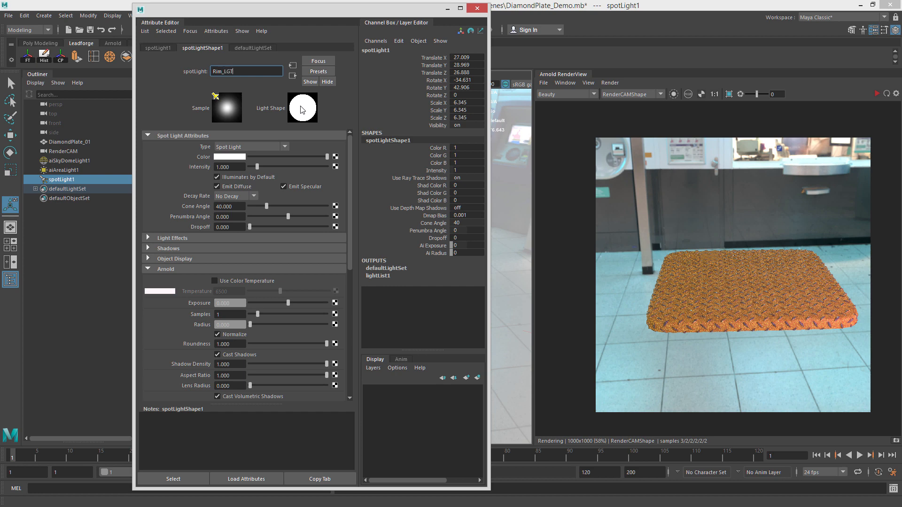
pyautogui.press('Return')
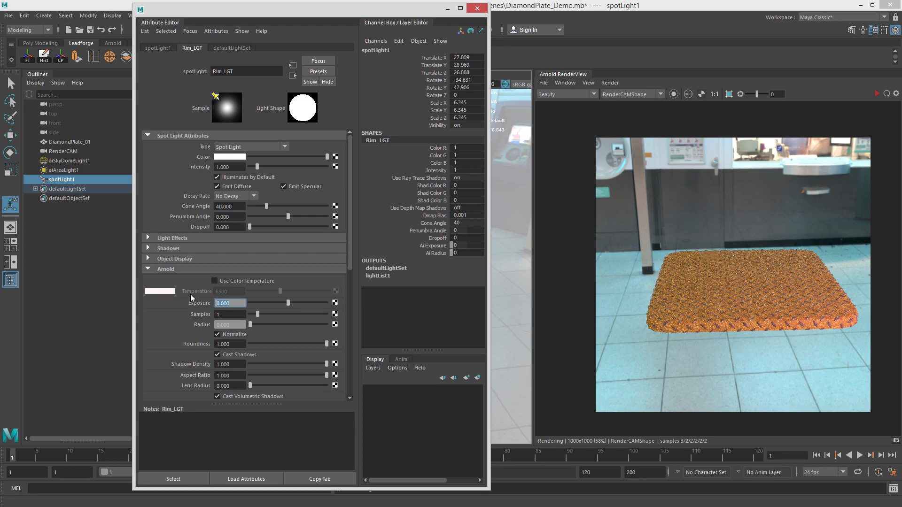
# Set the spot light's Arnold exposure to 12 and restart the IPR render.
pyautogui.write('12')
pyautogui.press('Return')
pyautogui.click(877, 94)
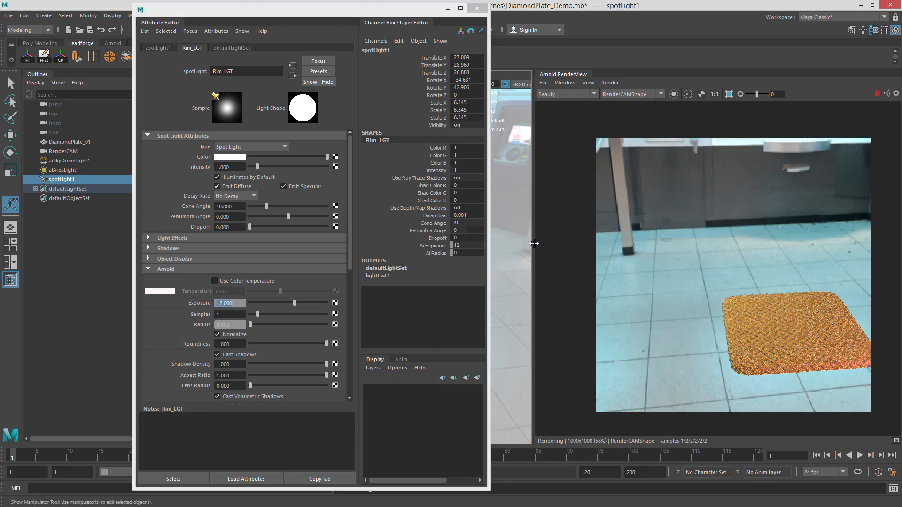
# Move the Attribute Editor aside and reframe the render camera on the diamond plate.
pyautogui.moveTo(315, 21); pyautogui.dragTo(153, 32)
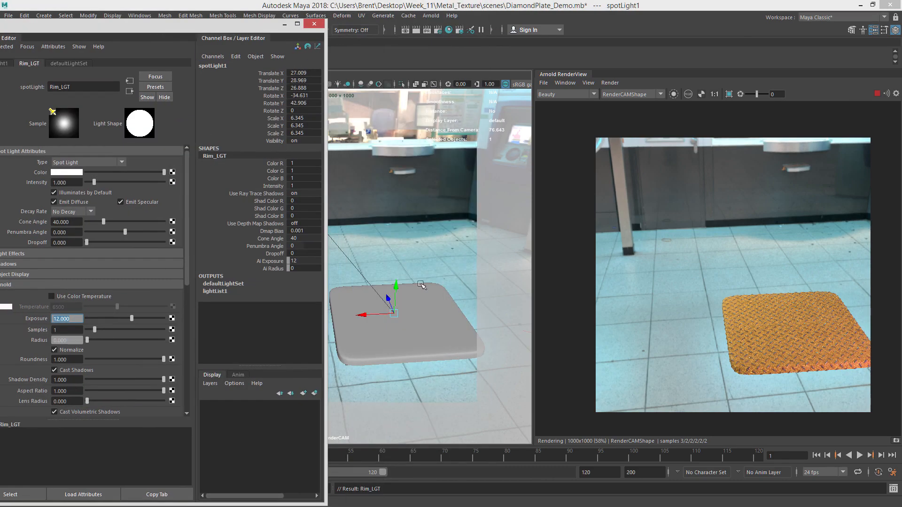
pyautogui.keyDown('alt'); pyautogui.moveTo(421, 285); pyautogui.dragTo(371, 218, button='middle'); pyautogui.keyUp('alt')
pyautogui.keyDown('alt'); pyautogui.moveTo(371, 219); pyautogui.dragTo(476, 230, button='right'); pyautogui.keyUp('alt')
pyautogui.keyDown('alt'); pyautogui.moveTo(458, 229); pyautogui.dragTo(417, 230, button='middle'); pyautogui.keyUp('alt')
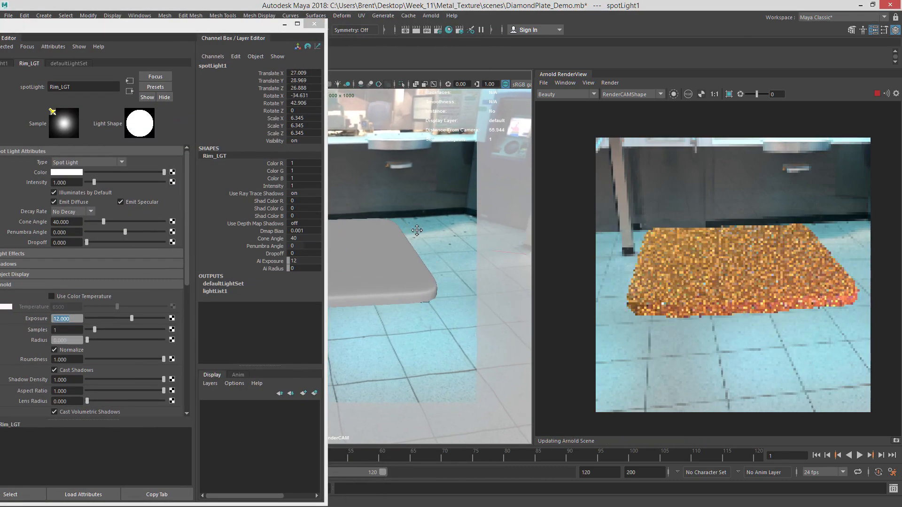
pyautogui.keyDown('alt'); pyautogui.moveTo(423, 228); pyautogui.dragTo(440, 229, button='right'); pyautogui.keyUp('alt')
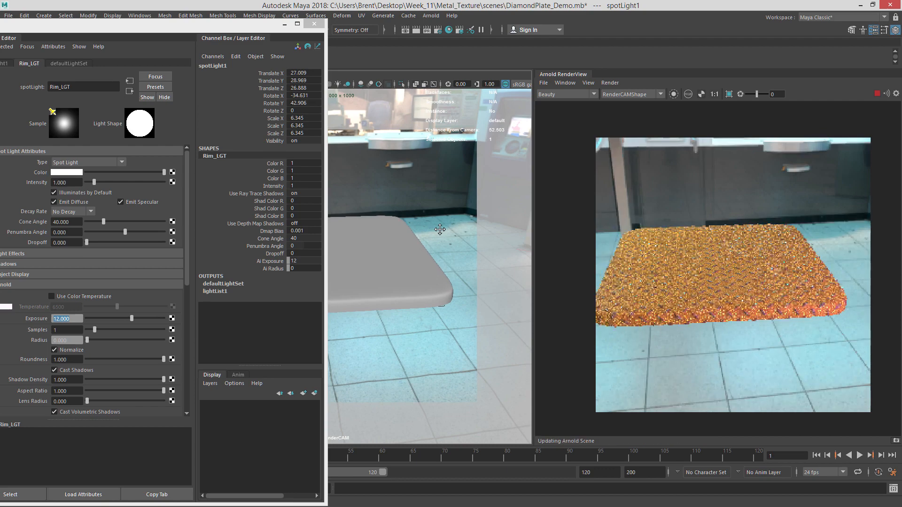
pyautogui.keyDown('alt'); pyautogui.moveTo(440, 229); pyautogui.dragTo(452, 228, button='middle'); pyautogui.keyUp('alt')
pyautogui.keyDown('alt'); pyautogui.moveTo(452, 228); pyautogui.dragTo(450, 233); pyautogui.keyUp('alt')
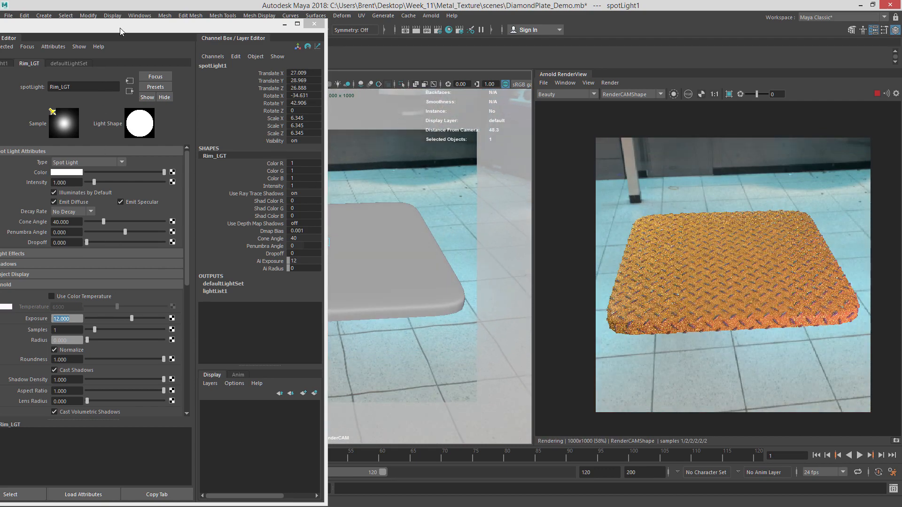
# Set the spot light's Arnold exposure to 14, narrow its cone angle to about 21 and penumbra to about 5.8.
pyautogui.moveTo(121, 31); pyautogui.dragTo(225, 18)
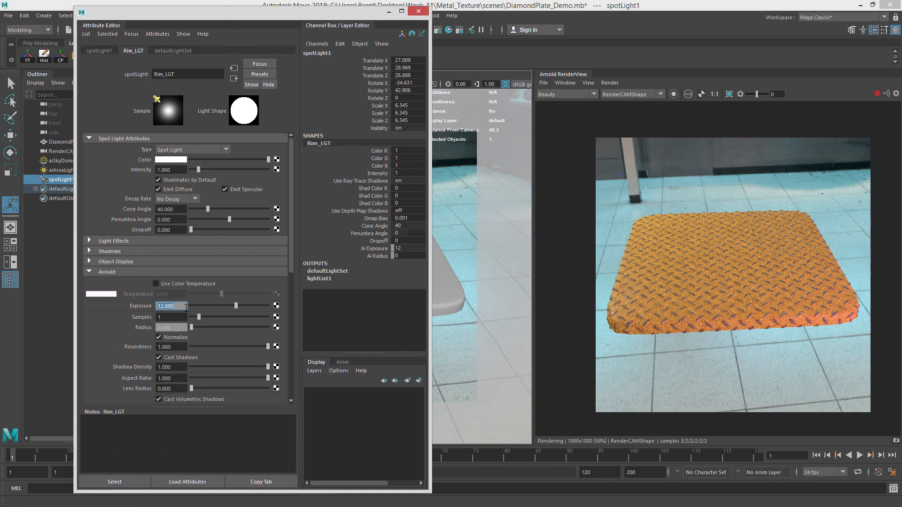
pyautogui.write('14')
pyautogui.press('Return')
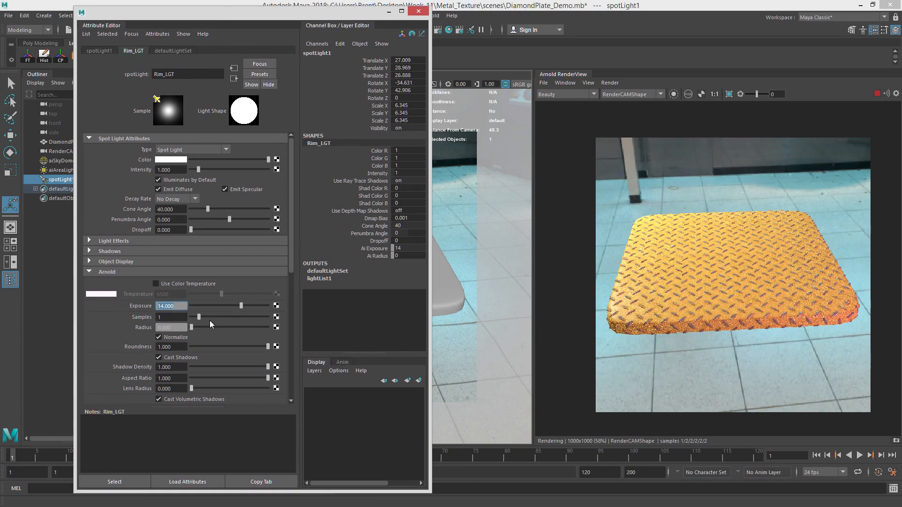
pyautogui.click(199, 208)
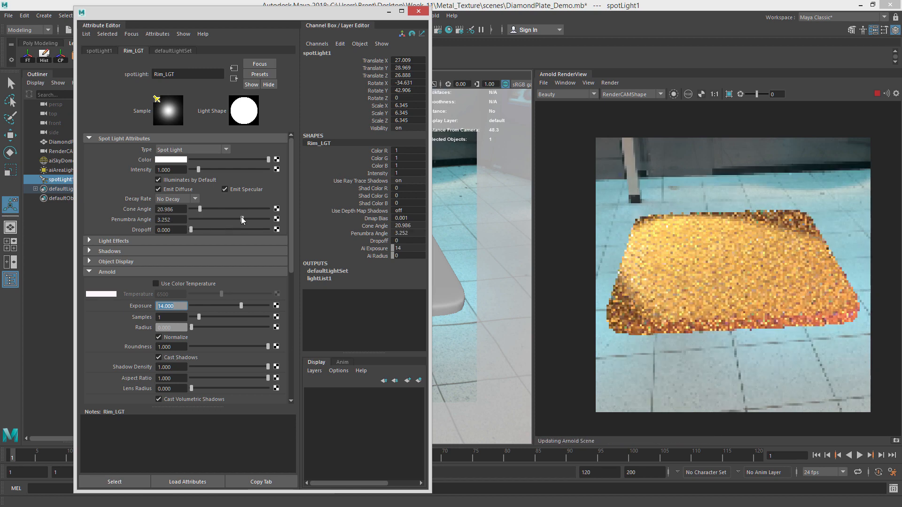
pyautogui.moveTo(240, 217); pyautogui.dragTo(252, 217)
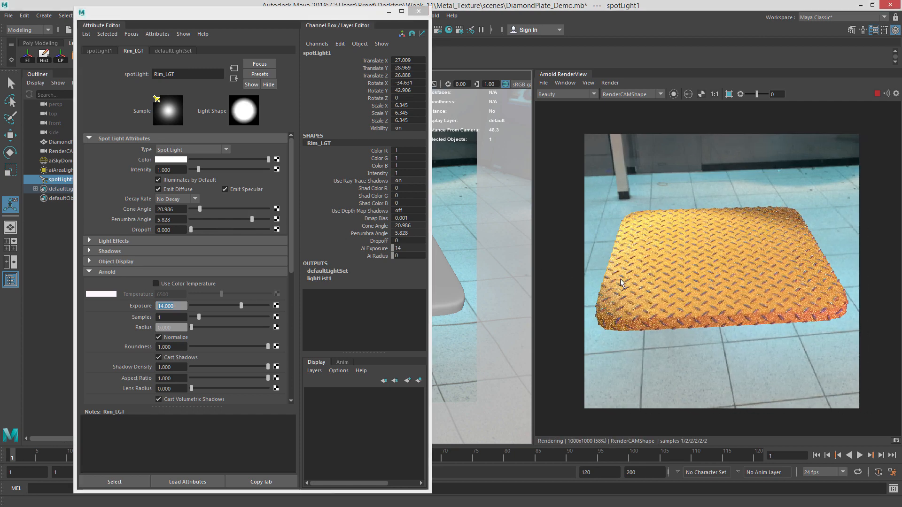
pyautogui.keyDown('alt'); pyautogui.moveTo(479, 256); pyautogui.dragTo(454, 270); pyautogui.keyUp('alt')
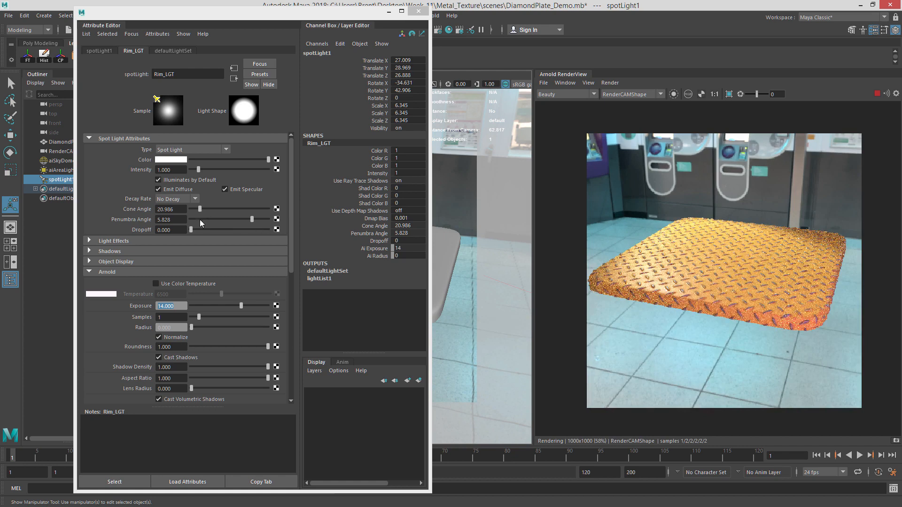
# Lower the spot light's exposure to about 13.2 and enable color temperature at about 3917.
pyautogui.moveTo(239, 305); pyautogui.dragTo(238, 306)
pyautogui.click(156, 284)
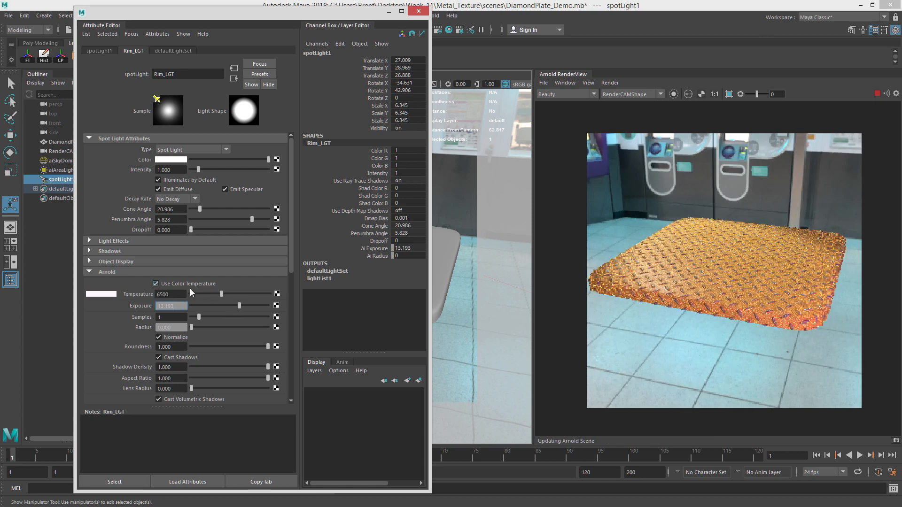
pyautogui.moveTo(213, 294); pyautogui.dragTo(207, 294)
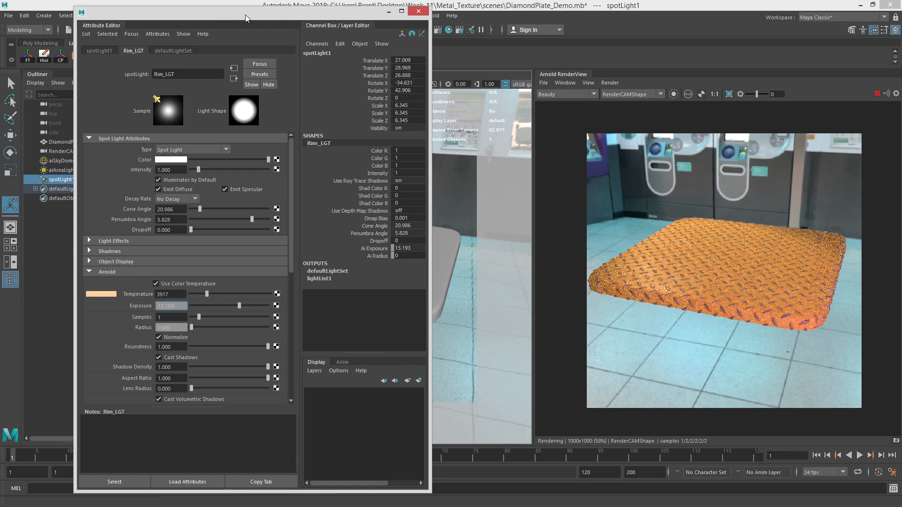
# Select the Arnold area light and change its color to a bright light blue.
pyautogui.moveTo(246, 15); pyautogui.dragTo(327, 20)
pyautogui.click(90, 141)
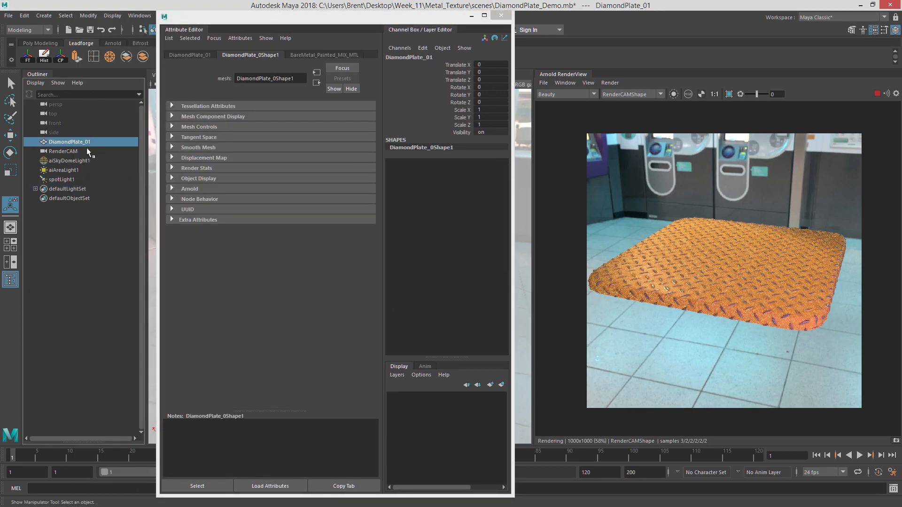
pyautogui.click(71, 170)
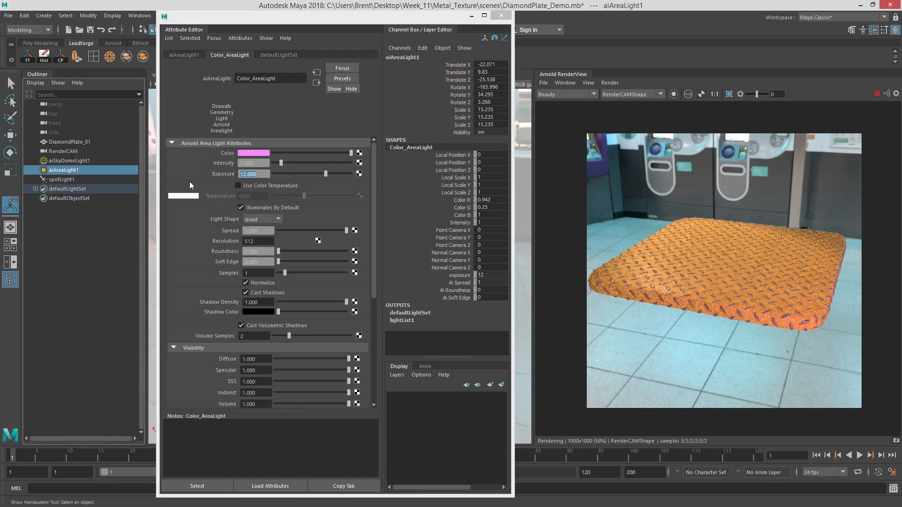
pyautogui.click(263, 155)
pyautogui.moveTo(262, 178); pyautogui.dragTo(287, 187)
pyautogui.click(280, 186)
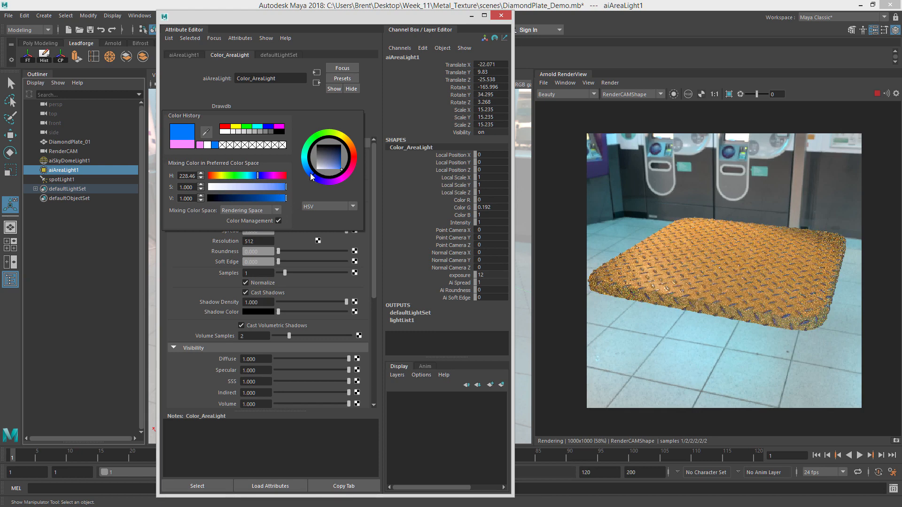
pyautogui.click(306, 155)
pyautogui.click(306, 167)
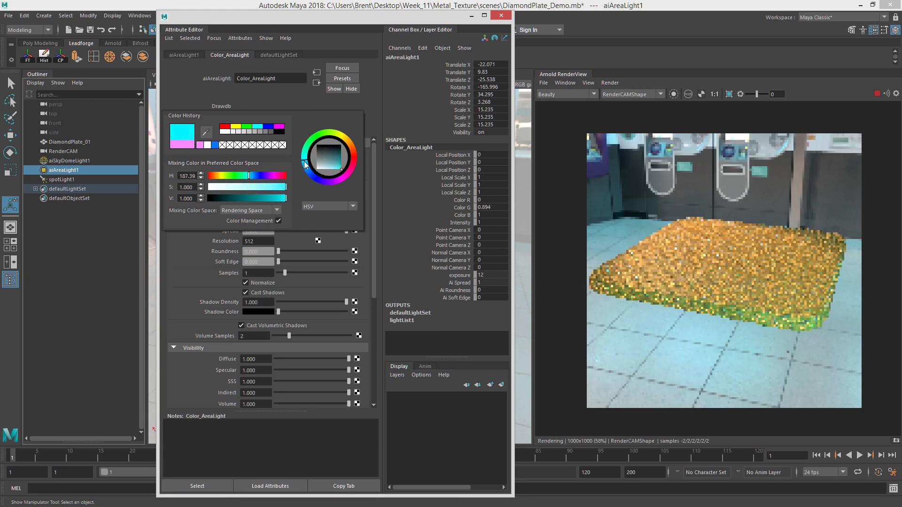
pyautogui.click(307, 158)
pyautogui.click(309, 172)
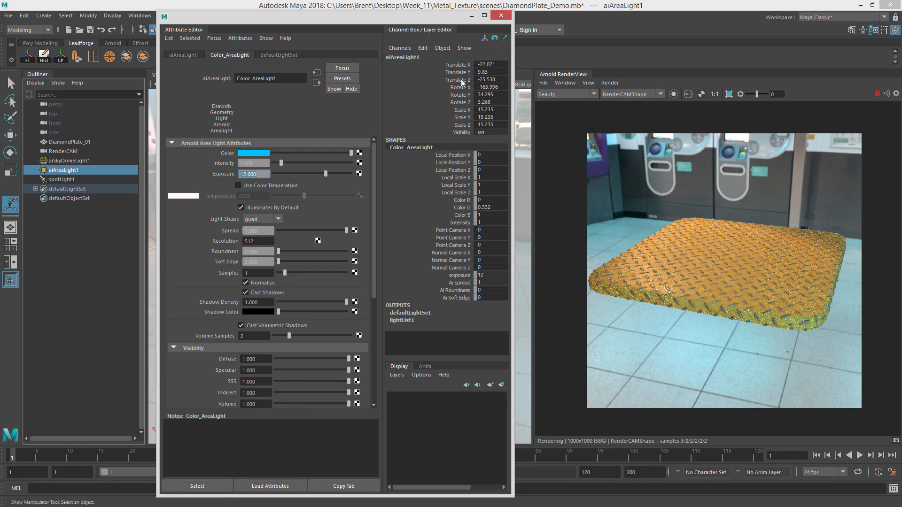
# Move the area light to a new position beside the diamond plate.
pyautogui.moveTo(346, 19); pyautogui.dragTo(0, 19)
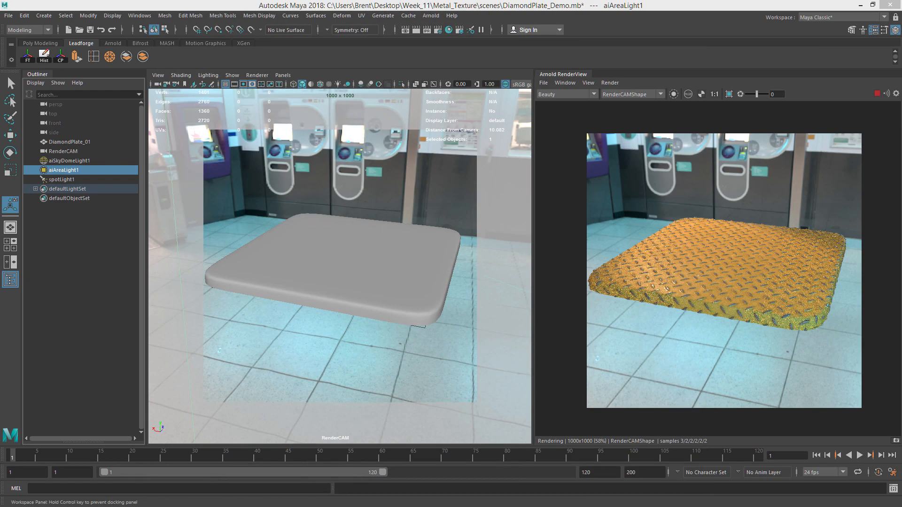
pyautogui.keyDown('alt'); pyautogui.moveTo(376, 219); pyautogui.dragTo(434, 174); pyautogui.keyUp('alt')
pyautogui.press('e')
pyautogui.press('w')
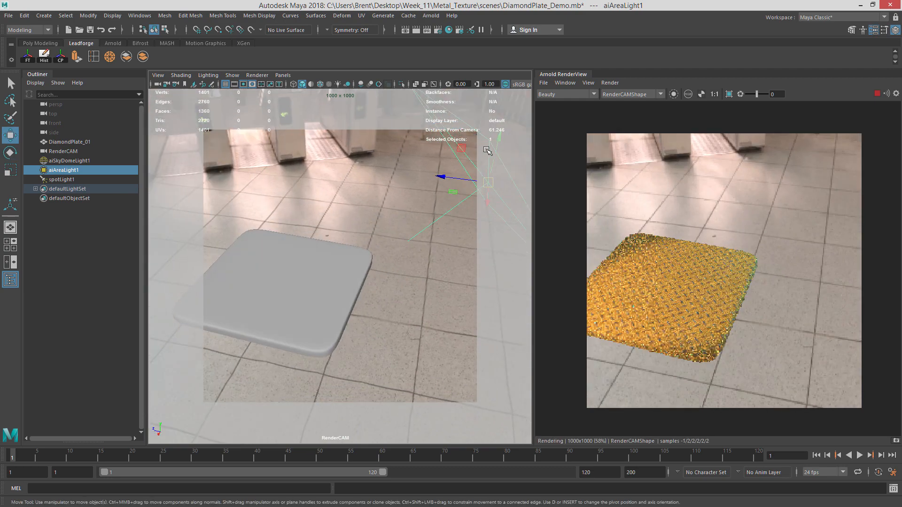
pyautogui.moveTo(501, 143); pyautogui.dragTo(502, 123)
pyautogui.moveTo(461, 159); pyautogui.dragTo(357, 187)
# Rotate the area light so it aims at the diamond plate.
pyautogui.press('e')
pyautogui.keyDown('alt'); pyautogui.moveTo(356, 189); pyautogui.dragTo(392, 245, button='right'); pyautogui.keyUp('alt')
pyautogui.keyDown('alt'); pyautogui.moveTo(345, 242); pyautogui.dragTo(395, 233, button='middle'); pyautogui.keyUp('alt')
pyautogui.keyDown('alt'); pyautogui.moveTo(394, 234); pyautogui.dragTo(373, 234); pyautogui.keyUp('alt')
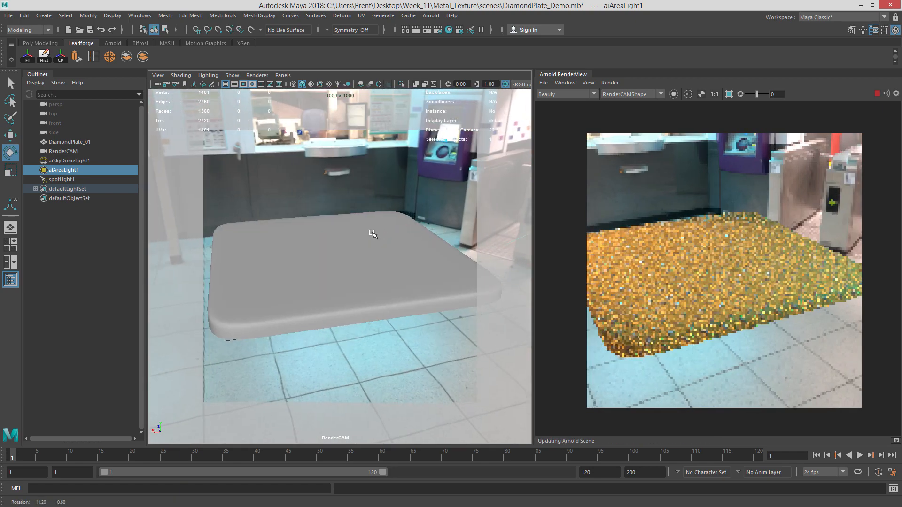
pyautogui.keyDown('alt'); pyautogui.moveTo(373, 233); pyautogui.dragTo(363, 223, button='right'); pyautogui.keyUp('alt')
pyautogui.keyDown('alt'); pyautogui.moveTo(362, 223); pyautogui.dragTo(358, 215, button='middle'); pyautogui.keyUp('alt')
pyautogui.keyDown('alt'); pyautogui.moveTo(357, 216); pyautogui.dragTo(365, 222); pyautogui.keyUp('alt')
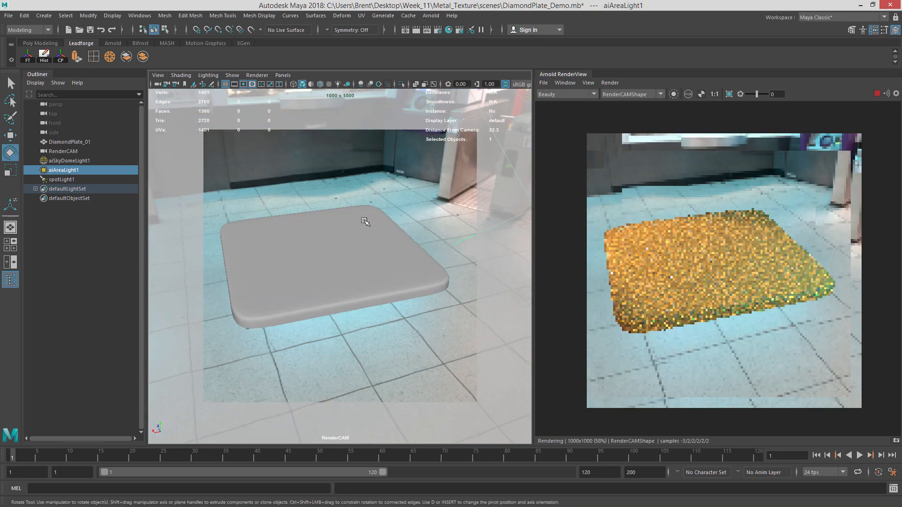
# Open the sky dome light's attributes and set its camera visibility to 0.
pyautogui.click(80, 162)
pyautogui.hotkey('ctrl', 'a')
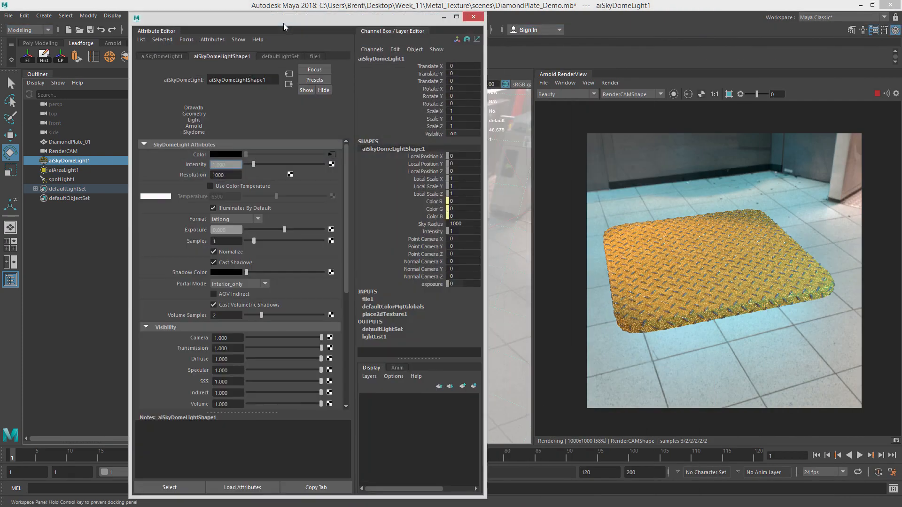
pyautogui.moveTo(283, 24); pyautogui.dragTo(289, 13)
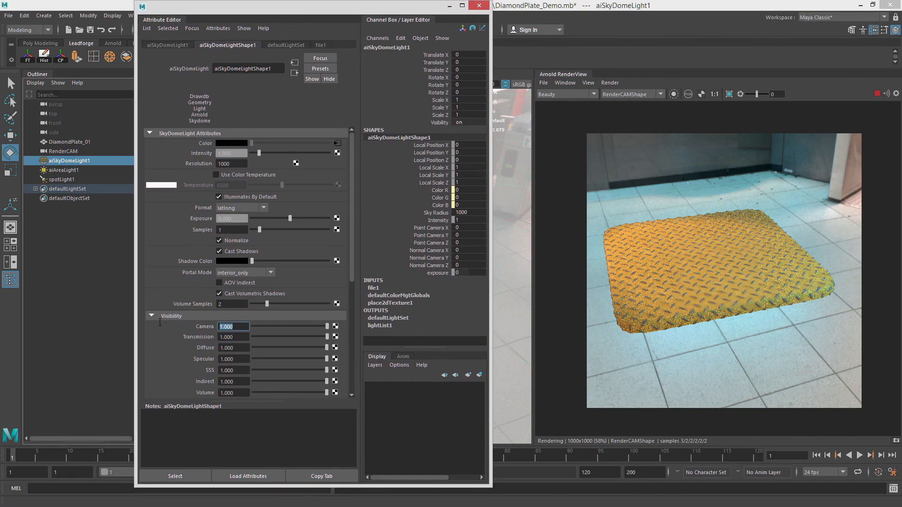
pyautogui.write('0')
pyautogui.press('Return')
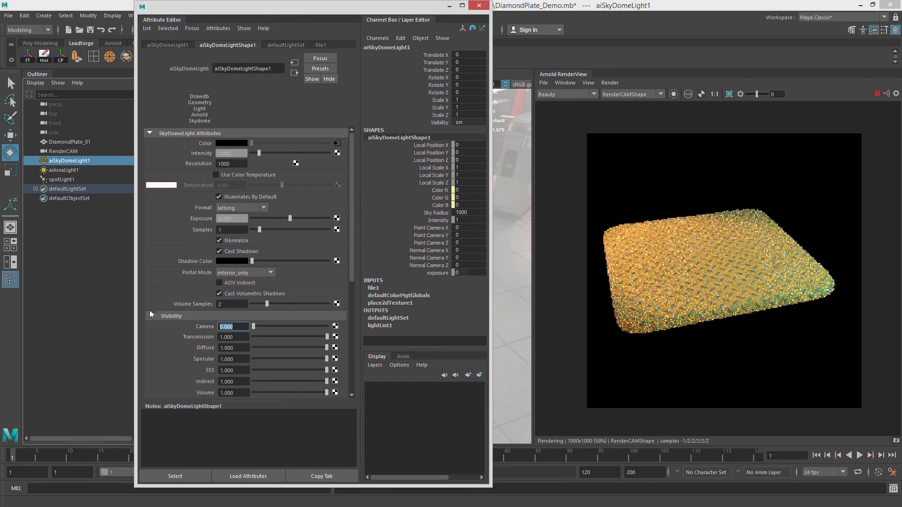
# Rotate the sky dome light to change the environment lighting on the plate.
pyautogui.hotkey('ctrl', 'a')
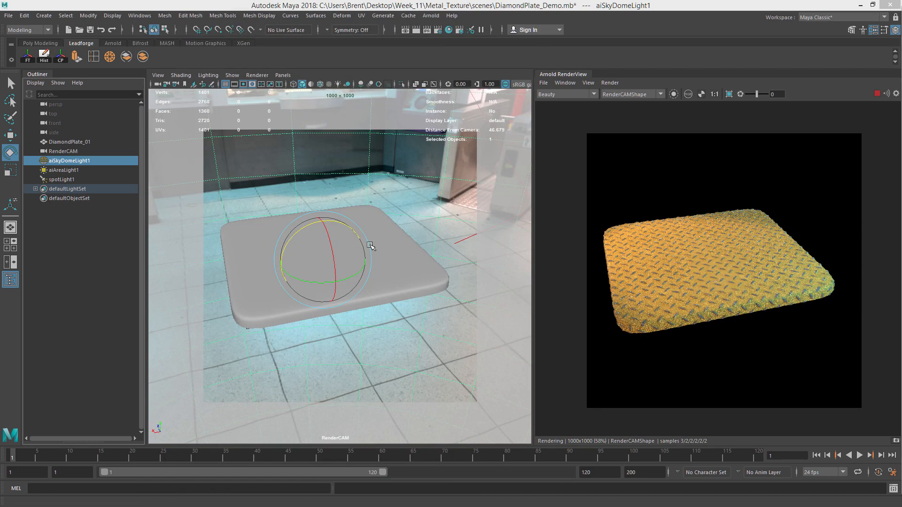
pyautogui.moveTo(371, 247)
pyautogui.keyDown('alt'); pyautogui.mouseDown()
pyautogui.moveTo(370, 265)
pyautogui.moveTo(371, 251)
pyautogui.mouseUp(); pyautogui.keyUp('alt')
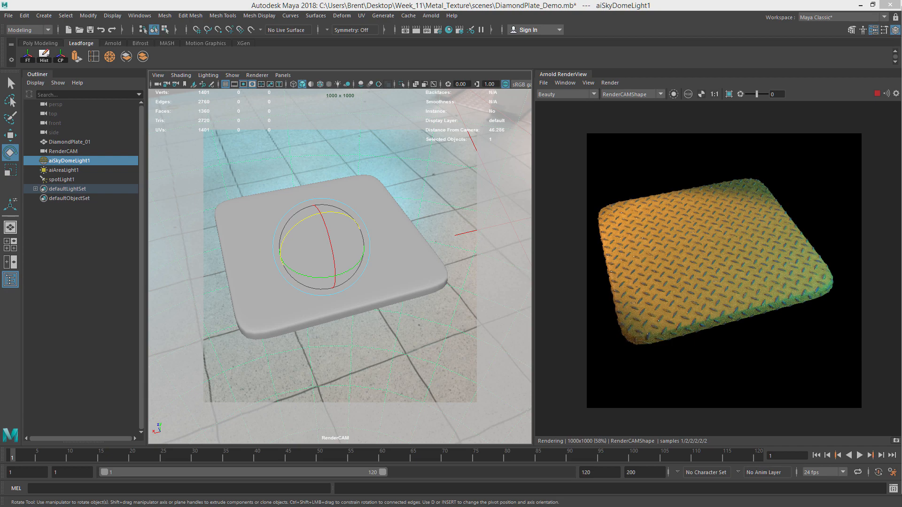
pyautogui.moveTo(409, 207)
pyautogui.keyDown('alt'); pyautogui.mouseDown()
pyautogui.moveTo(401, 210)
pyautogui.moveTo(415, 211)
pyautogui.mouseUp(); pyautogui.keyUp('alt')
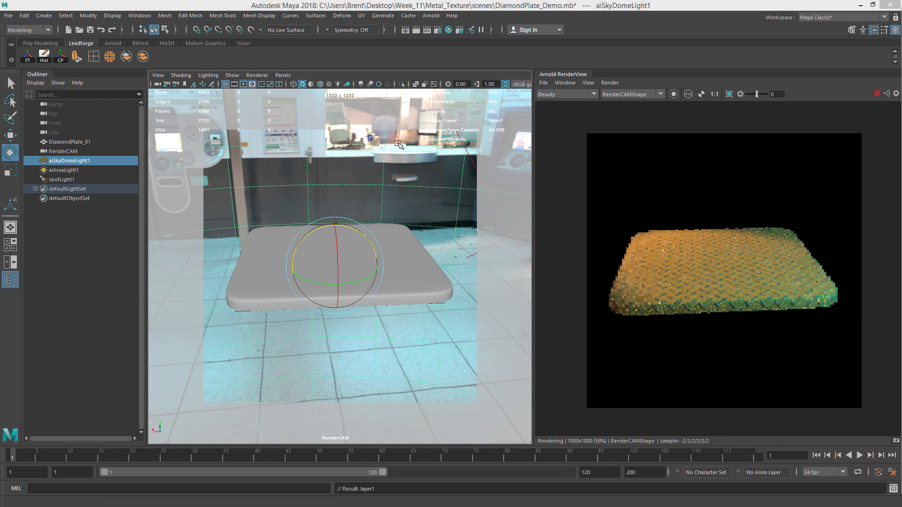
# Reframe the render camera view on the diamond plate.
pyautogui.click(439, 195)
pyautogui.moveTo(474, 277); pyautogui.dragTo(443, 172)
pyautogui.click(457, 210)
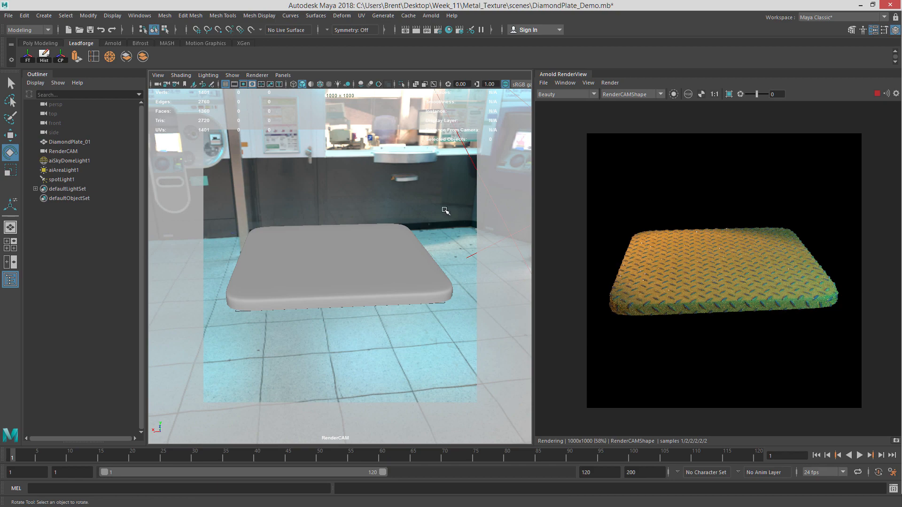
pyautogui.keyDown('alt'); pyautogui.moveTo(445, 211); pyautogui.dragTo(371, 221); pyautogui.keyUp('alt')
pyautogui.scroll(3, 336, 277)
pyautogui.keyDown('alt'); pyautogui.moveTo(328, 254); pyautogui.dragTo(322, 228, button='middle'); pyautogui.keyUp('alt')
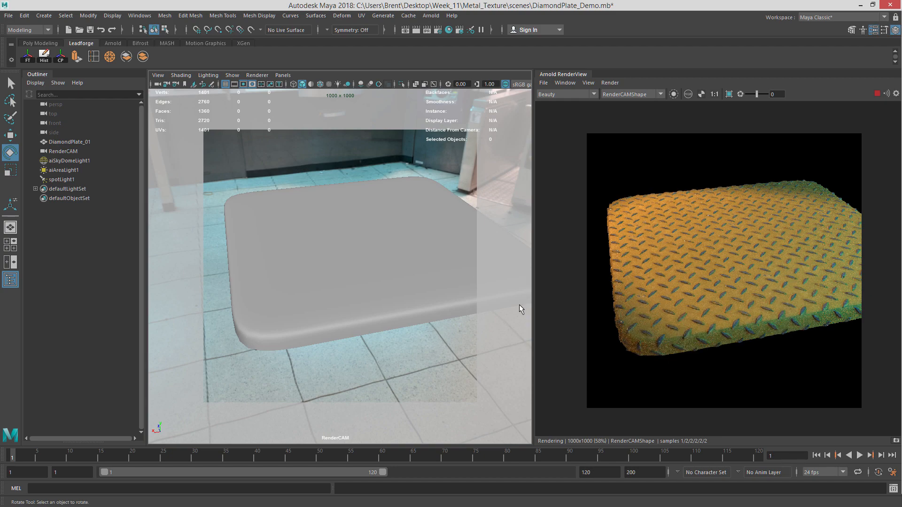
pyautogui.keyDown('alt'); pyautogui.moveTo(415, 258); pyautogui.dragTo(344, 258); pyautogui.keyUp('alt')
pyautogui.moveTo(344, 258)
pyautogui.keyDown('alt'); pyautogui.mouseDown(button='right')
pyautogui.moveTo(354, 248)
pyautogui.moveTo(328, 253)
pyautogui.mouseUp(button='right'); pyautogui.keyUp('alt')
pyautogui.keyDown('alt'); pyautogui.moveTo(328, 253); pyautogui.dragTo(451, 282); pyautogui.keyUp('alt')
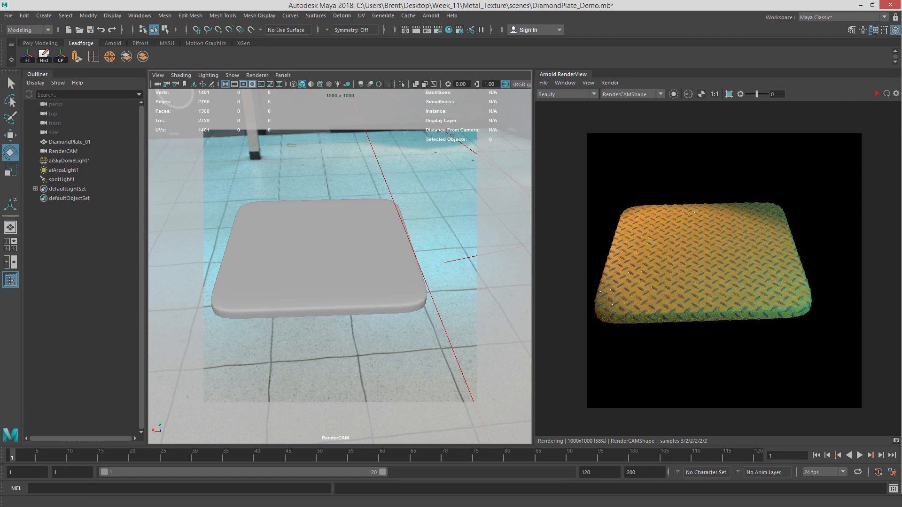
# Bring up the Hypershade and remove the Rim_LGT and Color_AreaLight nodes from the graph.
pyautogui.moveTo(901, 51); pyautogui.dragTo(318, 13)
pyautogui.scroll(-3, 453, 237)
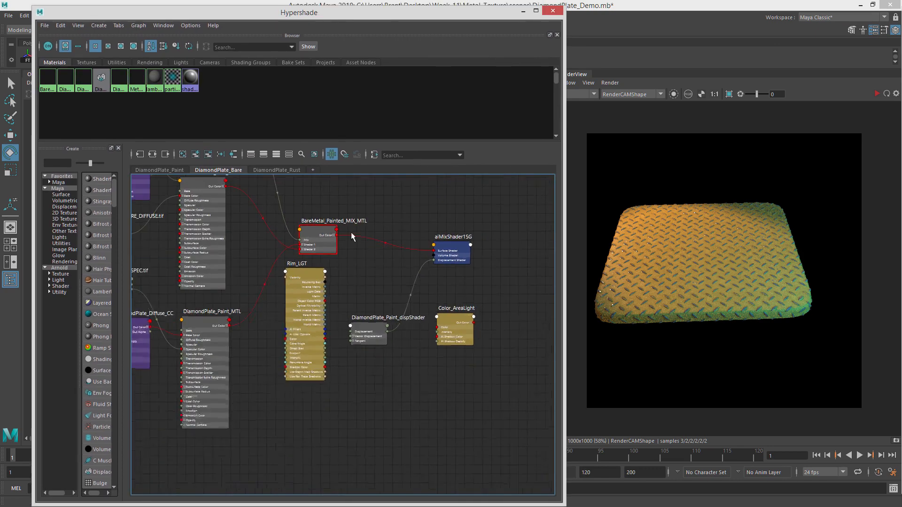
pyautogui.keyDown('alt'); pyautogui.moveTo(353, 237); pyautogui.dragTo(419, 305, button='middle'); pyautogui.keyUp('alt')
pyautogui.click(391, 347)
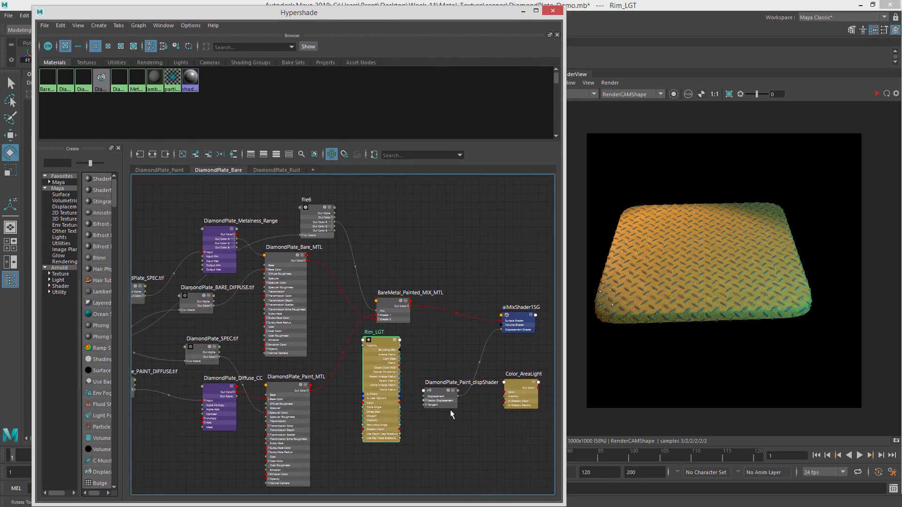
pyautogui.click(520, 385)
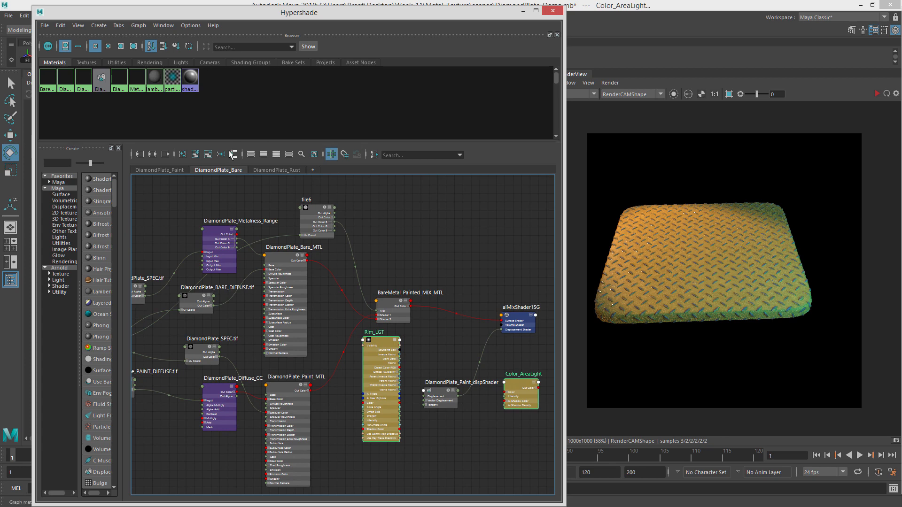
pyautogui.click(208, 154)
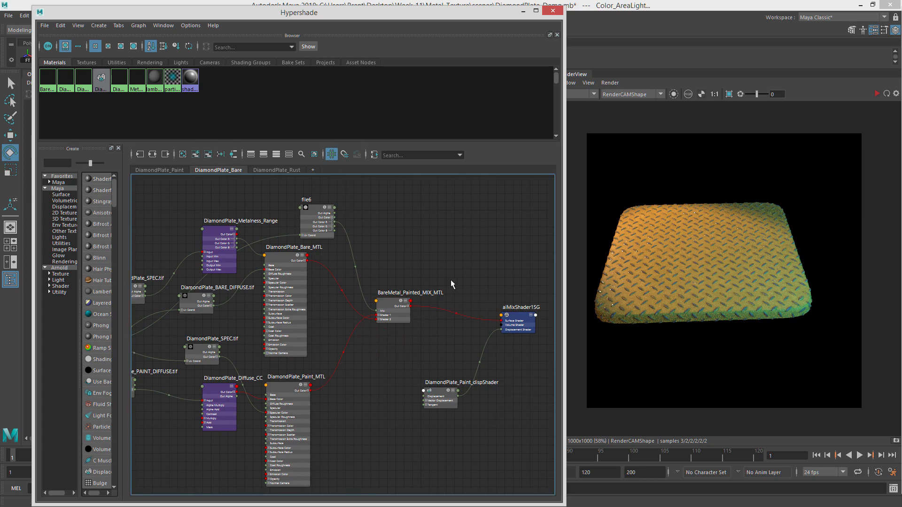
# Rearrange the mix shader, displacement and material nodes in the graph and widen the Create panel.
pyautogui.keyDown('alt'); pyautogui.moveTo(458, 313); pyautogui.dragTo(471, 312, button='middle'); pyautogui.keyUp('alt')
pyautogui.click(434, 393)
pyautogui.moveTo(433, 392); pyautogui.dragTo(377, 386)
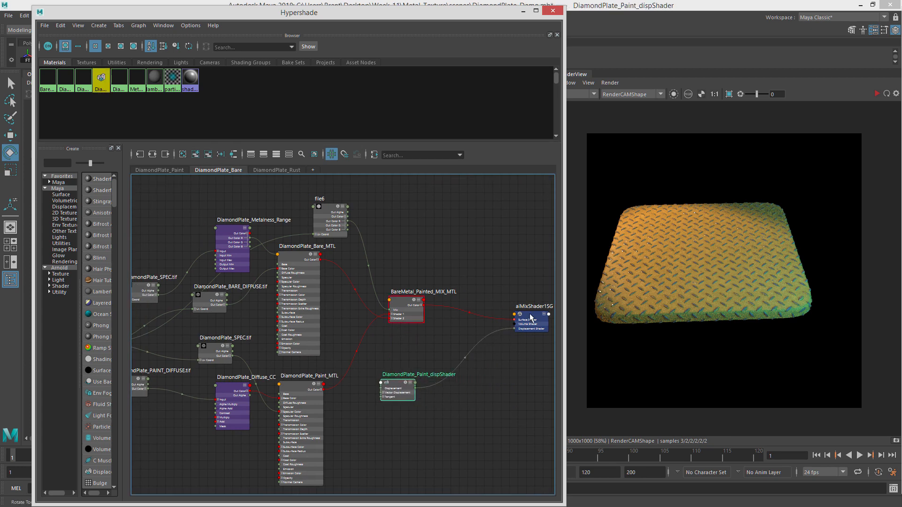
pyautogui.moveTo(531, 317); pyautogui.dragTo(505, 323)
pyautogui.keyDown('alt'); pyautogui.moveTo(410, 263); pyautogui.dragTo(463, 290, button='right'); pyautogui.keyUp('alt')
pyautogui.keyDown('alt'); pyautogui.moveTo(457, 257); pyautogui.dragTo(478, 314, button='middle'); pyautogui.keyUp('alt')
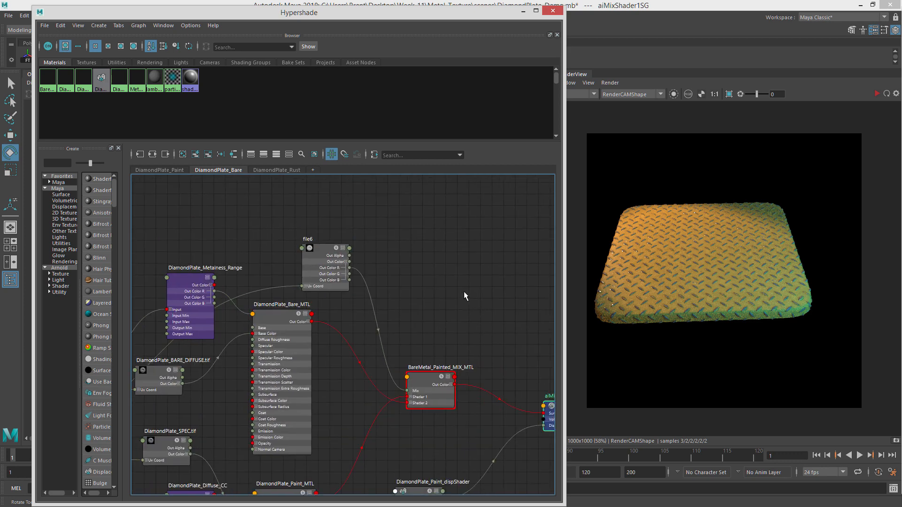
pyautogui.moveTo(430, 370); pyautogui.dragTo(446, 360)
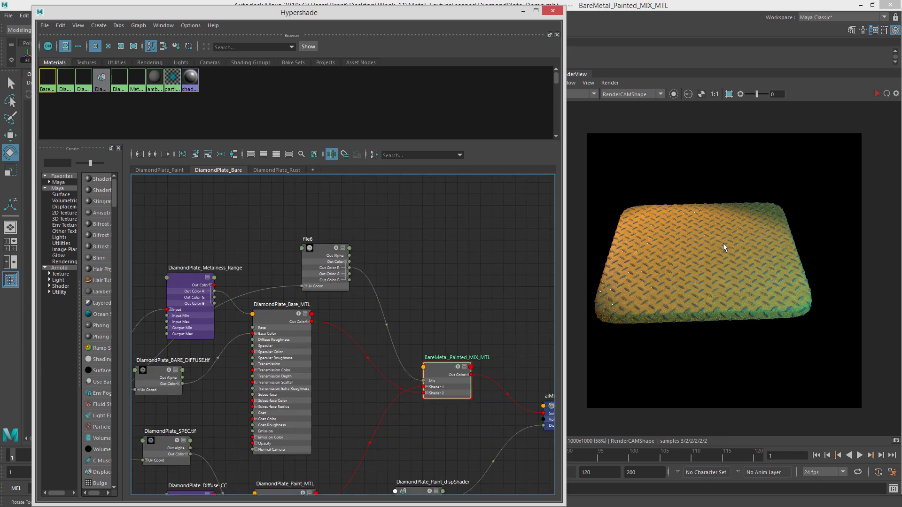
pyautogui.keyDown('alt'); pyautogui.moveTo(457, 303); pyautogui.dragTo(516, 311, button='middle'); pyautogui.keyUp('alt')
pyautogui.keyDown('alt'); pyautogui.moveTo(387, 275); pyautogui.dragTo(388, 241, button='middle'); pyautogui.keyUp('alt')
pyautogui.moveTo(389, 241); pyautogui.dragTo(373, 236)
pyautogui.keyDown('alt'); pyautogui.moveTo(471, 251); pyautogui.dragTo(416, 282, button='middle'); pyautogui.keyUp('alt')
pyautogui.click(401, 285)
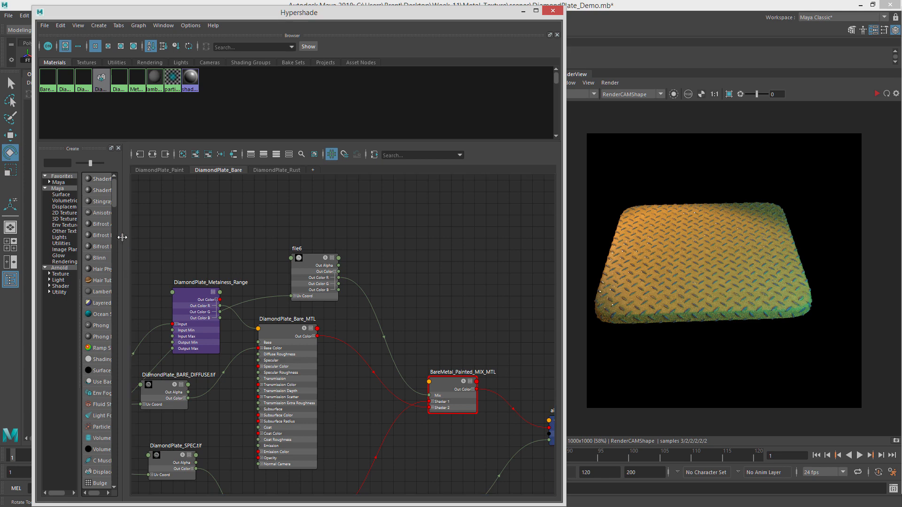
pyautogui.moveTo(124, 238); pyautogui.dragTo(205, 240)
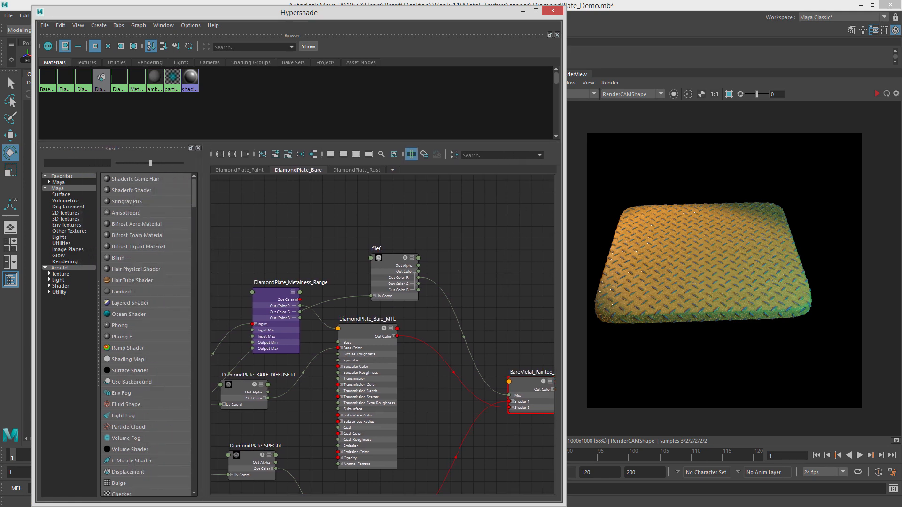
# Switch to Photoshop with the DiamondPlate_LAYER.psd texture file.
pyautogui.hotkey('alt', 'Tab')
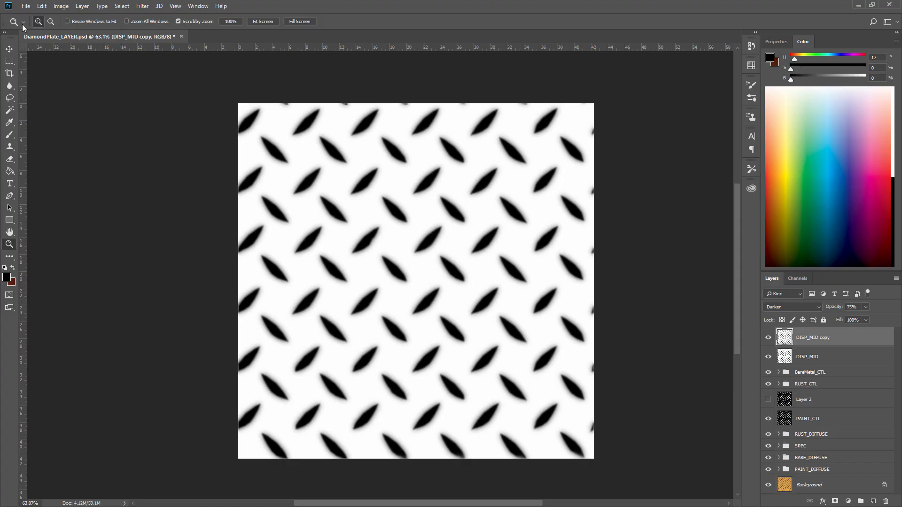
# Open the Path_CTL texture from the Diamond_Plate sourceimages folder and zoom in to inspect its scratches.
pyautogui.click(27, 6)
pyautogui.click(35, 25)
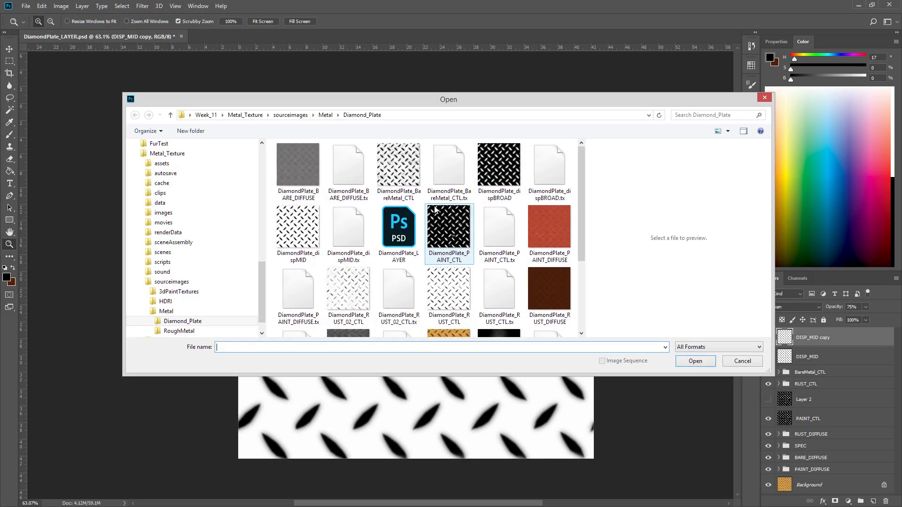
pyautogui.moveTo(585, 169); pyautogui.dragTo(587, 238)
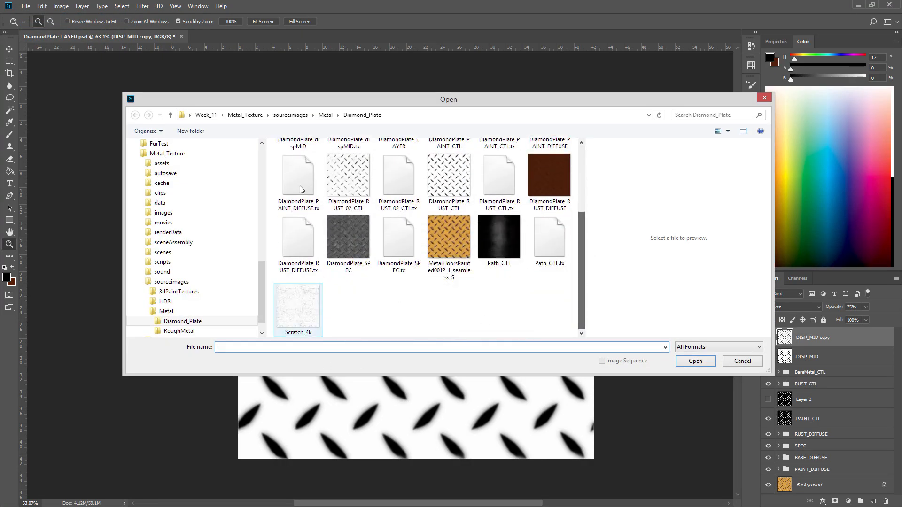
pyautogui.click(436, 242)
pyautogui.doubleClick(502, 237)
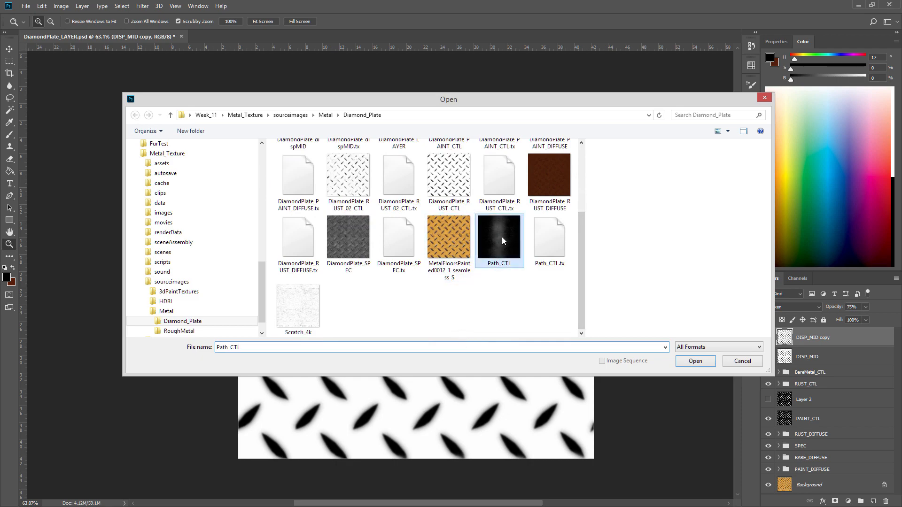
pyautogui.moveTo(406, 263)
pyautogui.mouseDown()
pyautogui.moveTo(447, 265)
pyautogui.moveTo(397, 274)
pyautogui.mouseUp()
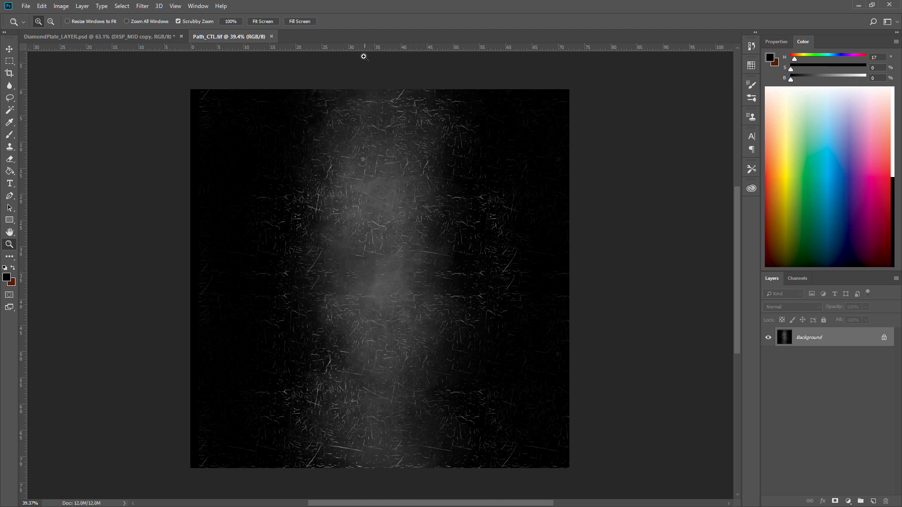
pyautogui.moveTo(449, 228); pyautogui.dragTo(505, 219)
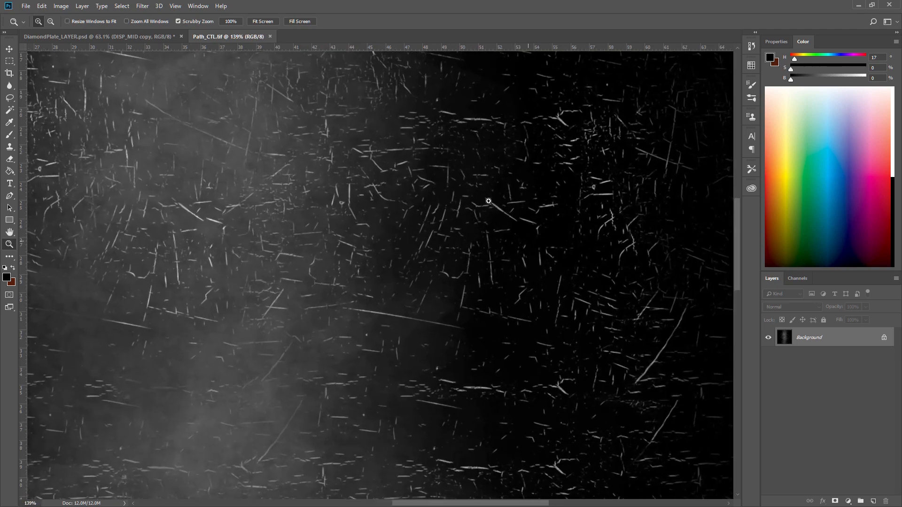
pyautogui.moveTo(483, 264); pyautogui.dragTo(451, 264)
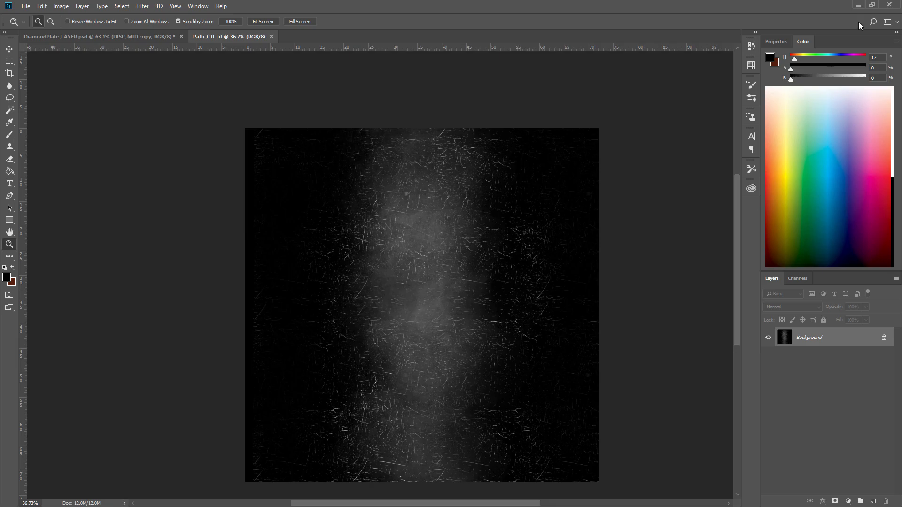
# Switch back to Maya and examine the diamond plate's UV layout in the UV Editor.
pyautogui.click(859, 9)
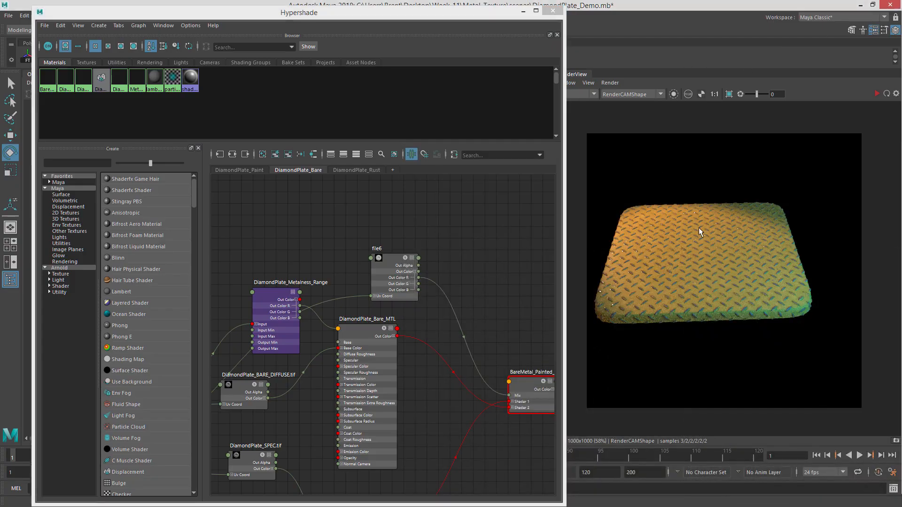
pyautogui.moveTo(474, 13); pyautogui.dragTo(422, 59)
pyautogui.click(362, 15)
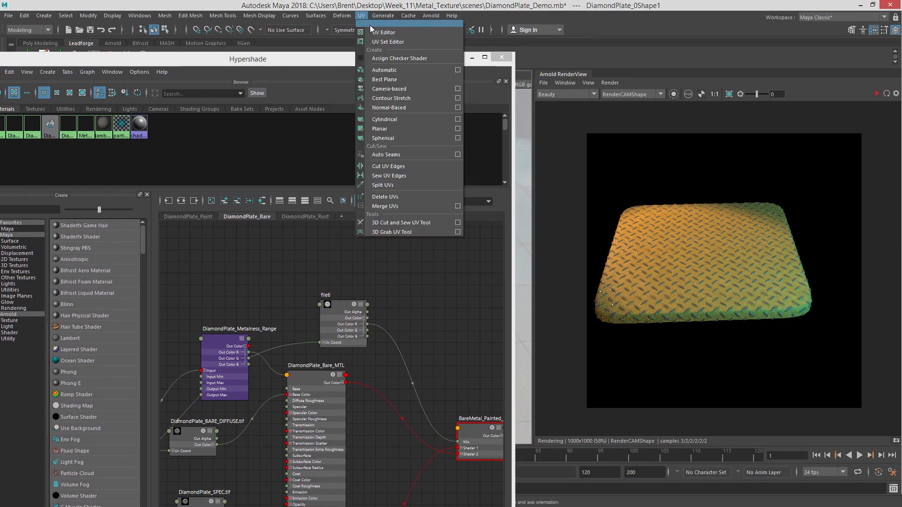
pyautogui.click(375, 26)
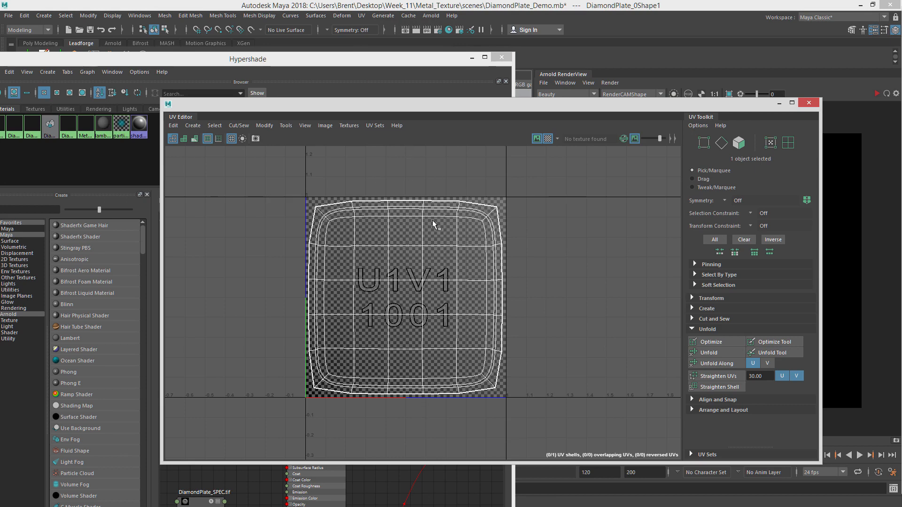
pyautogui.moveTo(406, 352); pyautogui.dragTo(396, 220, button='right')
pyautogui.moveTo(360, 170); pyautogui.dragTo(449, 416)
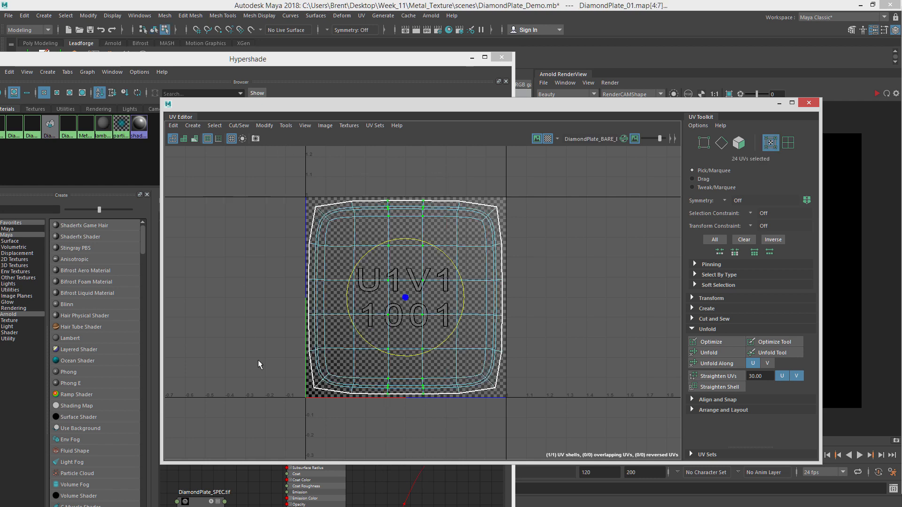
pyautogui.click(529, 211)
pyautogui.moveTo(529, 211); pyautogui.dragTo(554, 197, button='right')
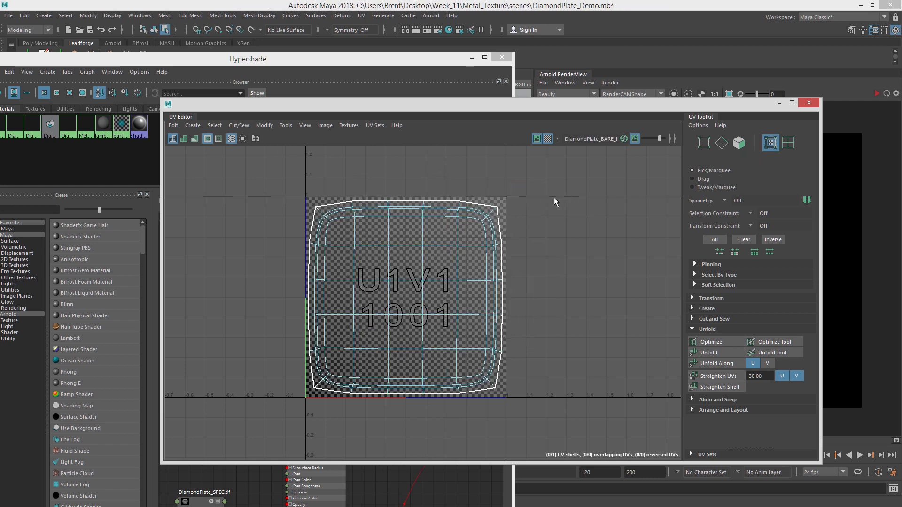
pyautogui.moveTo(497, 225); pyautogui.dragTo(497, 222, button='right')
pyautogui.click(494, 209)
pyautogui.click(808, 102)
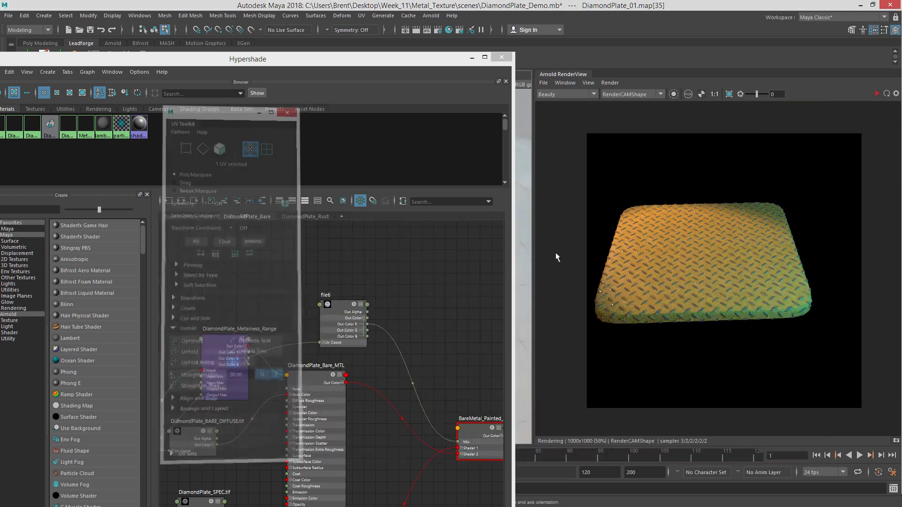
# Create a new file texture node in the DiamondPlate_Bare graph and arrange it near the other nodes.
pyautogui.moveTo(438, 59); pyautogui.dragTo(506, 13)
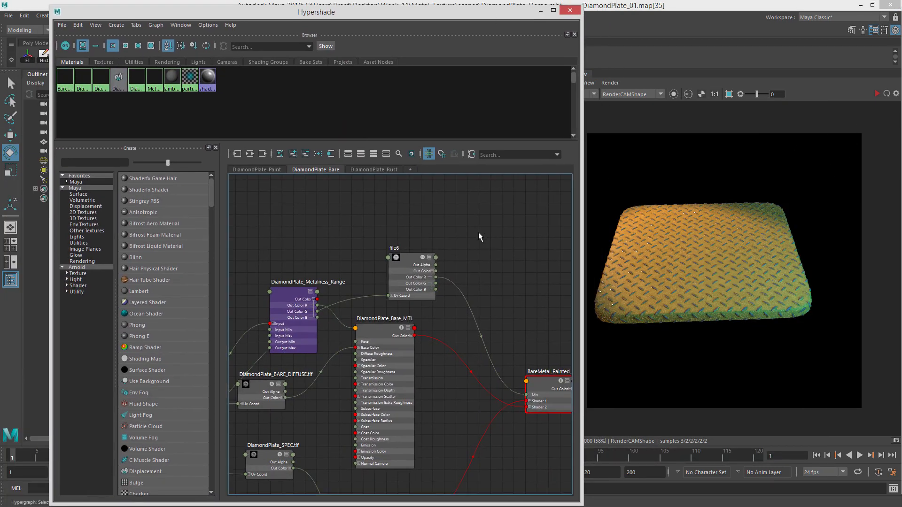
pyautogui.press('Tab')
pyautogui.write('te')
pyautogui.press('BackSpace')
pyautogui.press('BackSpace')
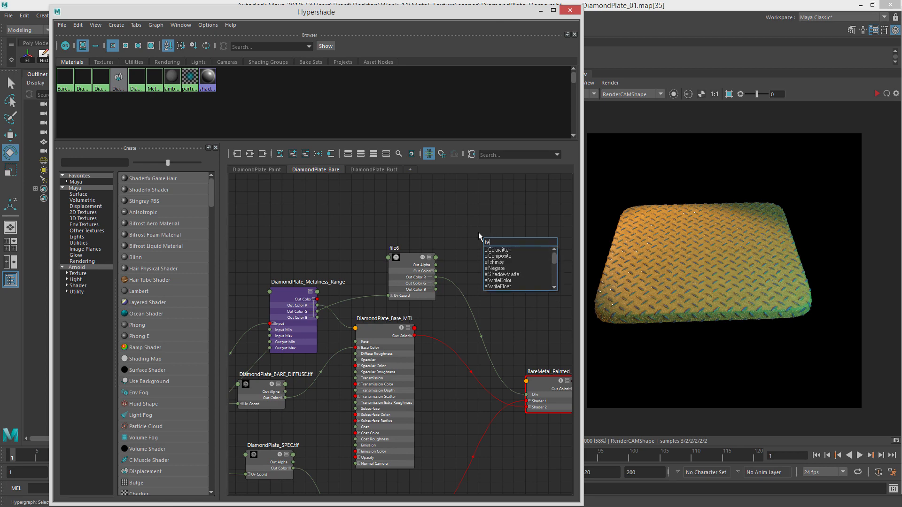
pyautogui.write('file')
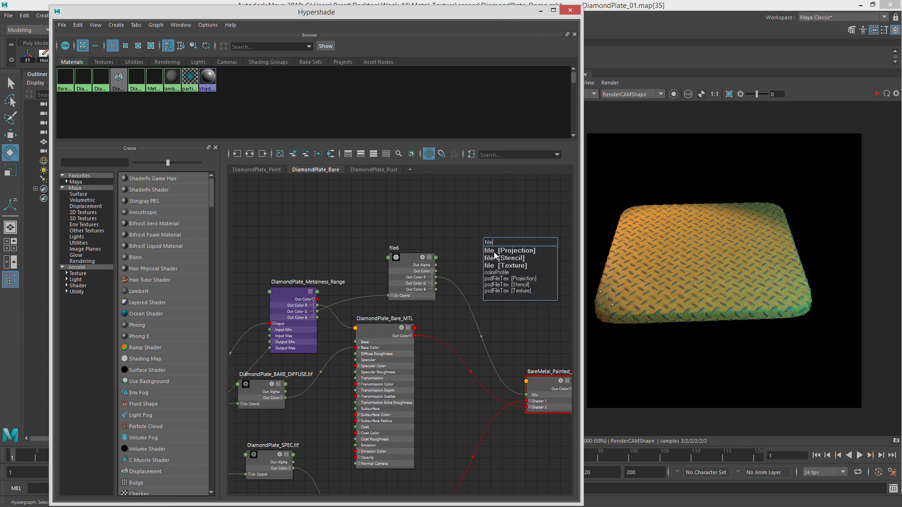
pyautogui.click(514, 265)
pyautogui.moveTo(430, 209); pyautogui.dragTo(395, 203)
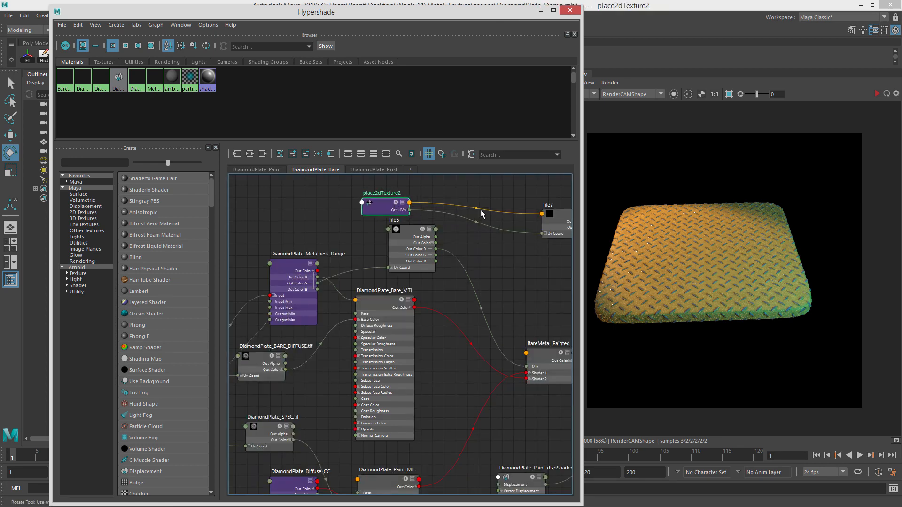
pyautogui.keyDown('alt'); pyautogui.moveTo(480, 211); pyautogui.dragTo(435, 297, button='middle'); pyautogui.keyUp('alt')
pyautogui.moveTo(338, 291); pyautogui.dragTo(371, 192)
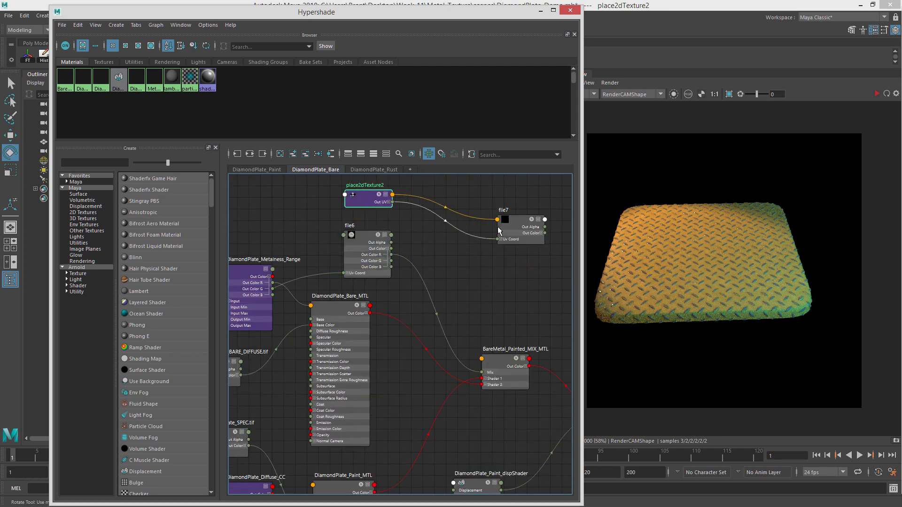
pyautogui.moveTo(517, 233); pyautogui.dragTo(453, 230)
pyautogui.keyDown('alt'); pyautogui.moveTo(261, 265); pyautogui.dragTo(394, 240, button='middle'); pyautogui.keyUp('alt')
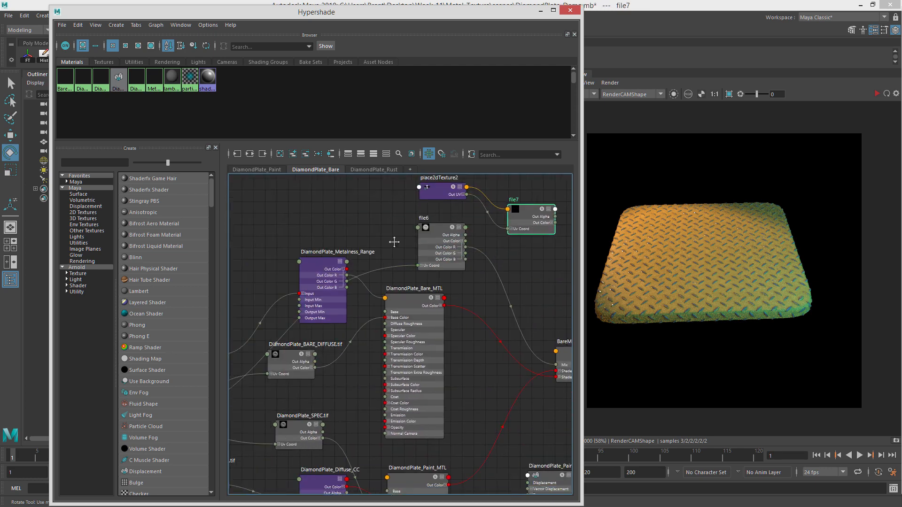
pyautogui.keyDown('alt'); pyautogui.moveTo(263, 321); pyautogui.dragTo(389, 278, button='middle'); pyautogui.keyUp('alt')
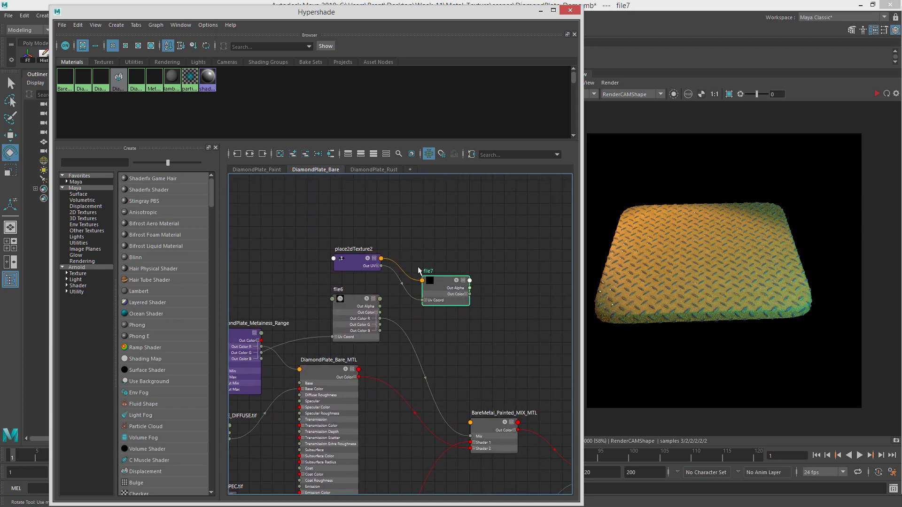
# Rename the new file texture node to PathCTL.
pyautogui.moveTo(432, 282); pyautogui.dragTo(445, 275)
pyautogui.hotkey('ctrl', 'a')
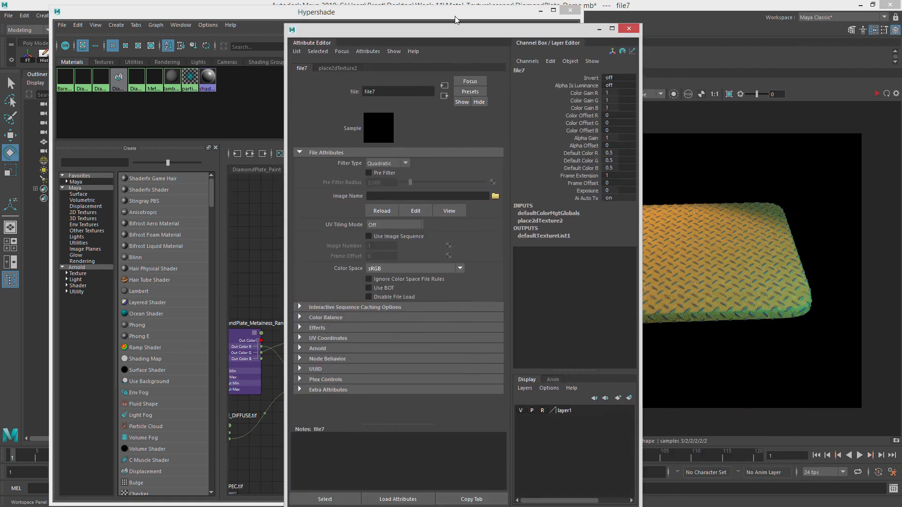
pyautogui.doubleClick(214, 76)
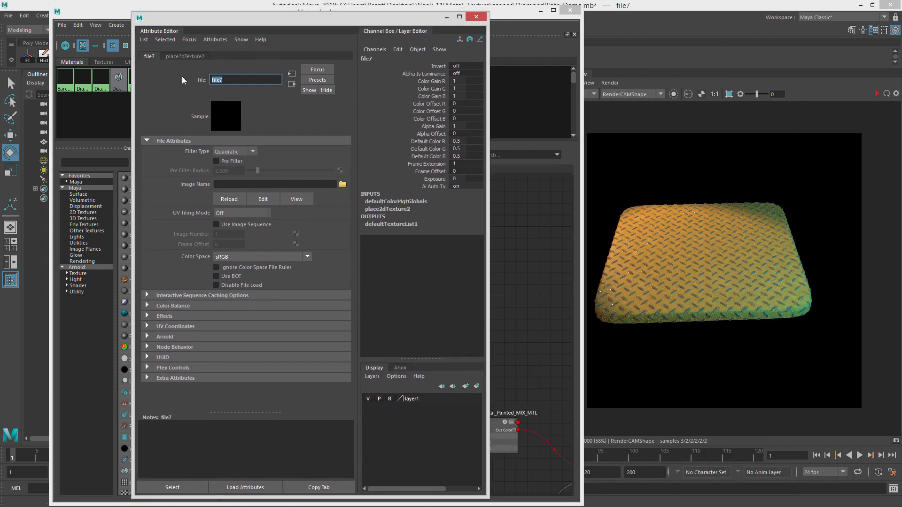
pyautogui.write('PathCTL')
pyautogui.press('Return')
# Load Path_CTL.tif as the PathCTL node's image and close the Attribute Editor.
pyautogui.click(342, 184)
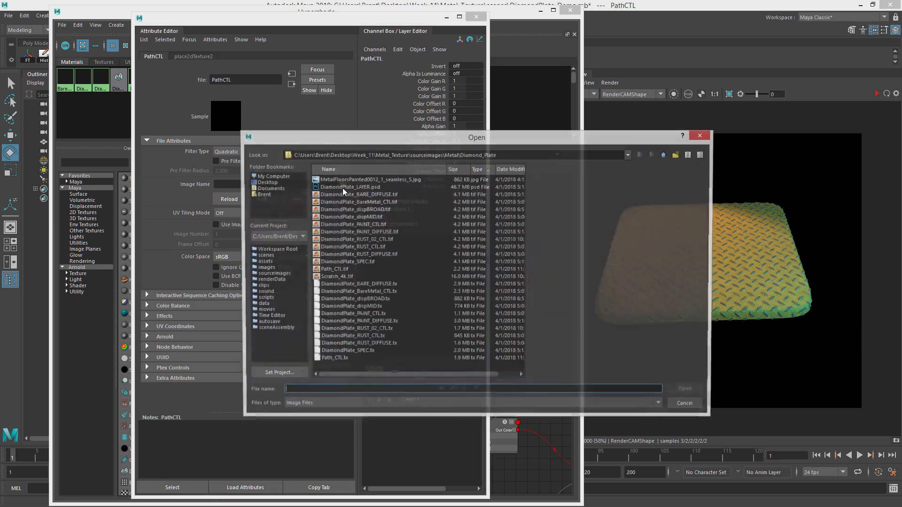
pyautogui.click(338, 270)
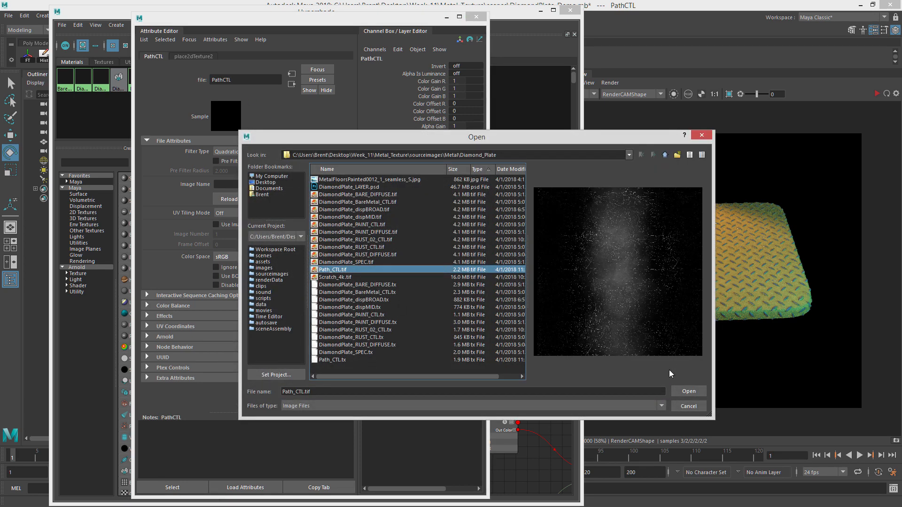
pyautogui.click(689, 391)
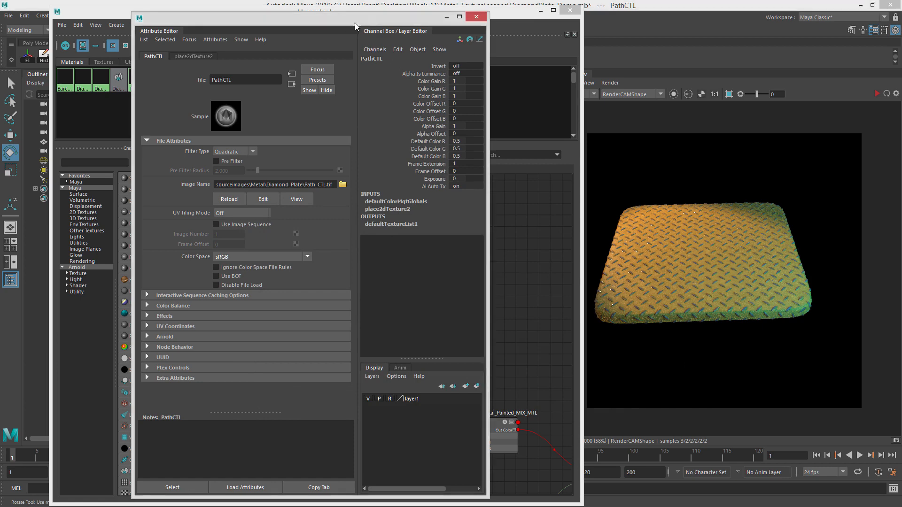
pyautogui.click(477, 17)
# Connect PathCTL's output to the Mix input of BareMetal_Painted_MIX_MTL and re-render to check the blend.
pyautogui.keyDown('alt'); pyautogui.moveTo(457, 331); pyautogui.dragTo(402, 304, button='middle'); pyautogui.keyUp('alt')
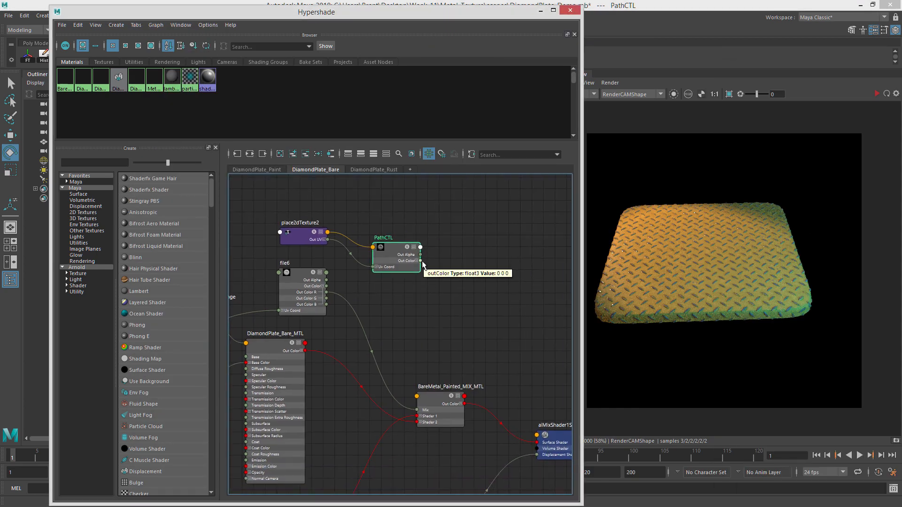
pyautogui.moveTo(422, 263); pyautogui.dragTo(485, 280)
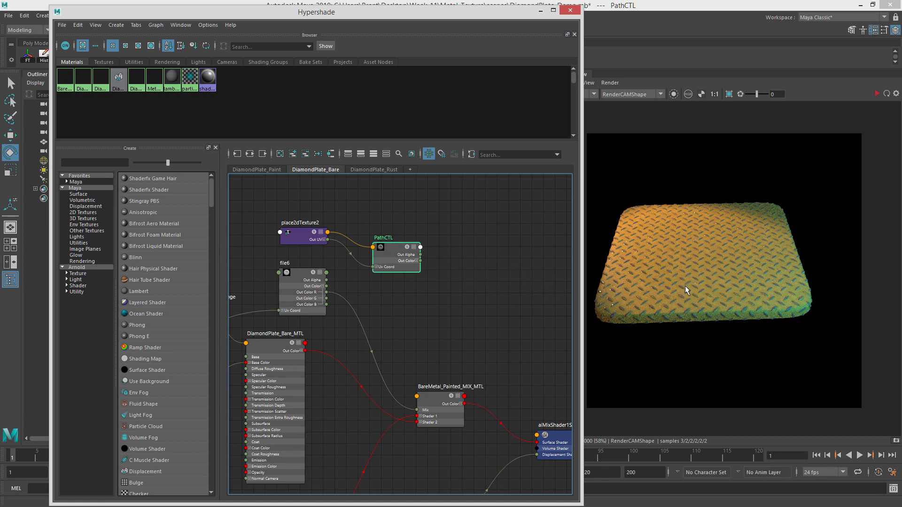
pyautogui.moveTo(421, 263); pyautogui.dragTo(394, 237)
pyautogui.click(415, 261)
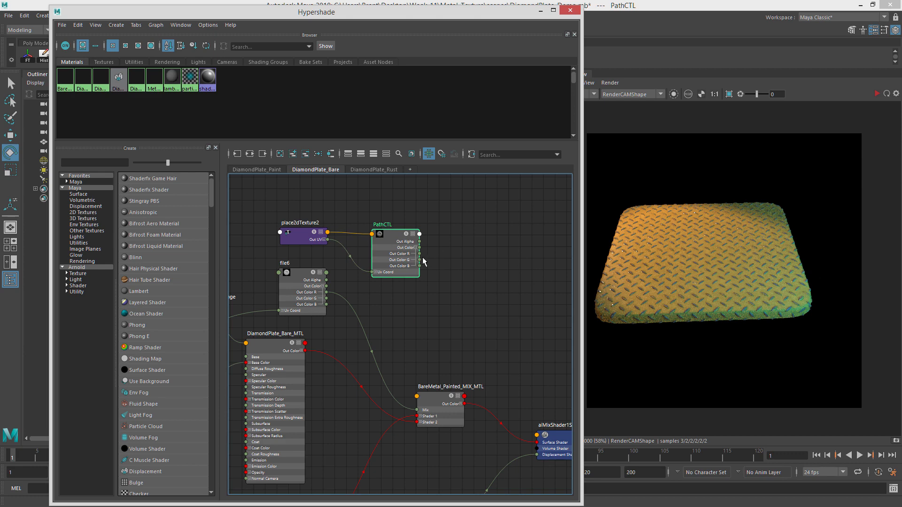
pyautogui.moveTo(421, 256); pyautogui.dragTo(417, 411)
pyautogui.click(877, 95)
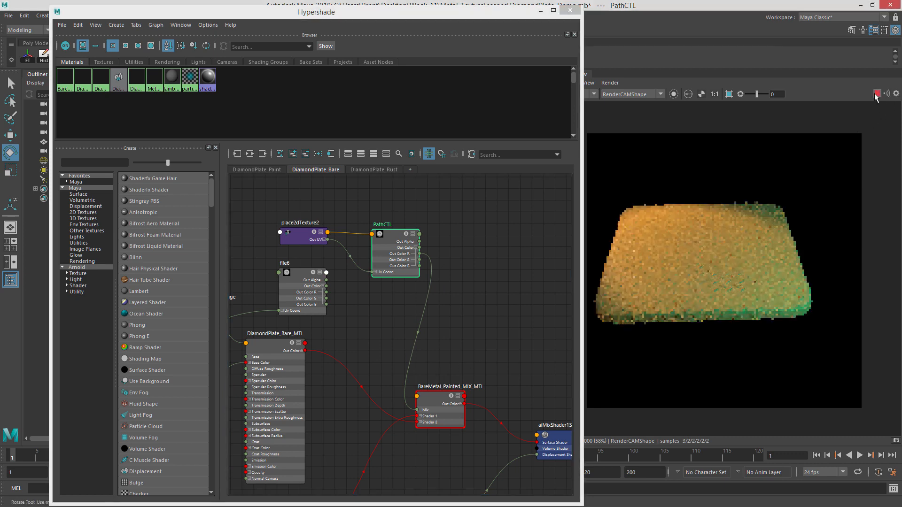
pyautogui.scroll(3, 668, 298)
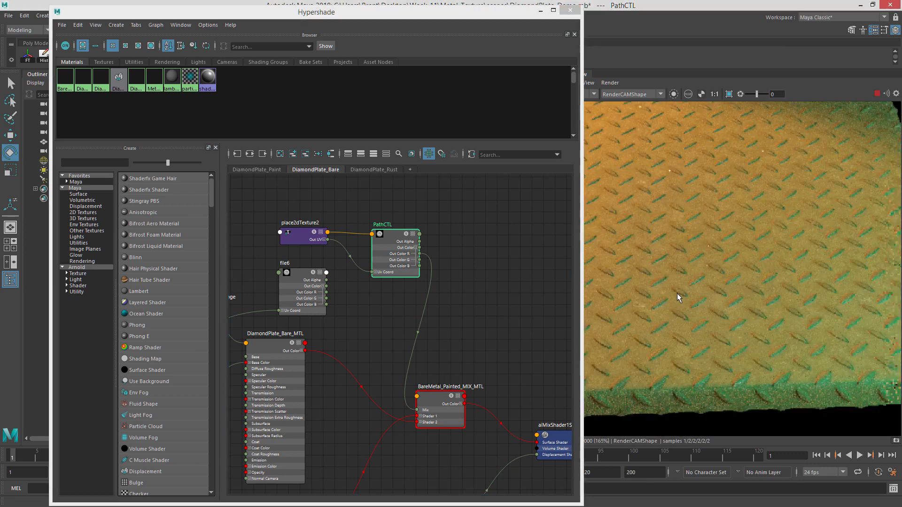
pyautogui.scroll(-3, 676, 275)
# Rearrange the graph and create an aiRange node beside PathCTL.
pyautogui.moveTo(383, 258); pyautogui.dragTo(415, 276, button='middle')
pyautogui.moveTo(361, 224); pyautogui.dragTo(437, 263)
pyautogui.moveTo(455, 260); pyautogui.dragTo(378, 182)
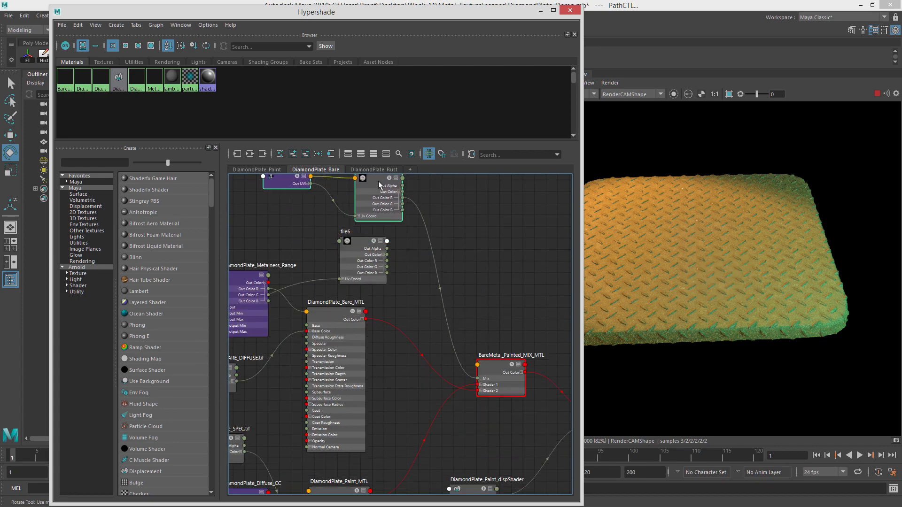
pyautogui.click(461, 217)
pyautogui.press('Tab')
pyautogui.write('aiRan')
pyautogui.press('Down')
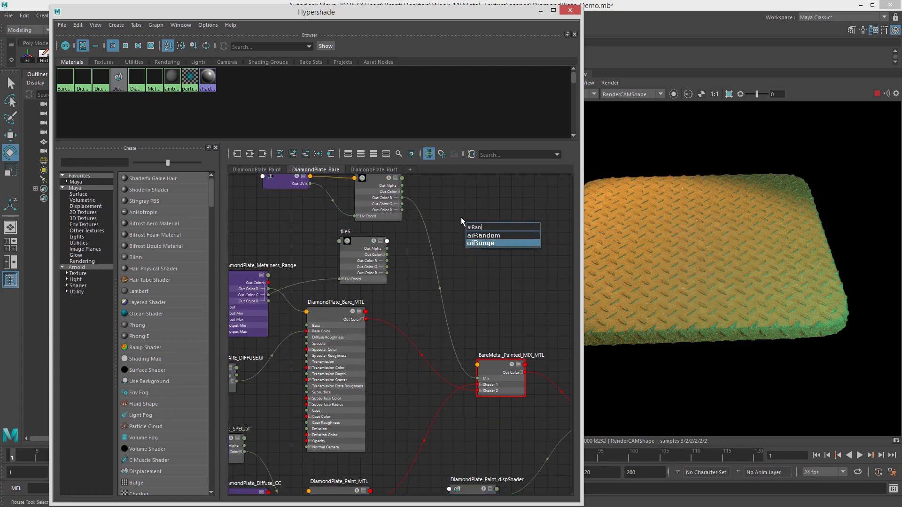
pyautogui.press('Return')
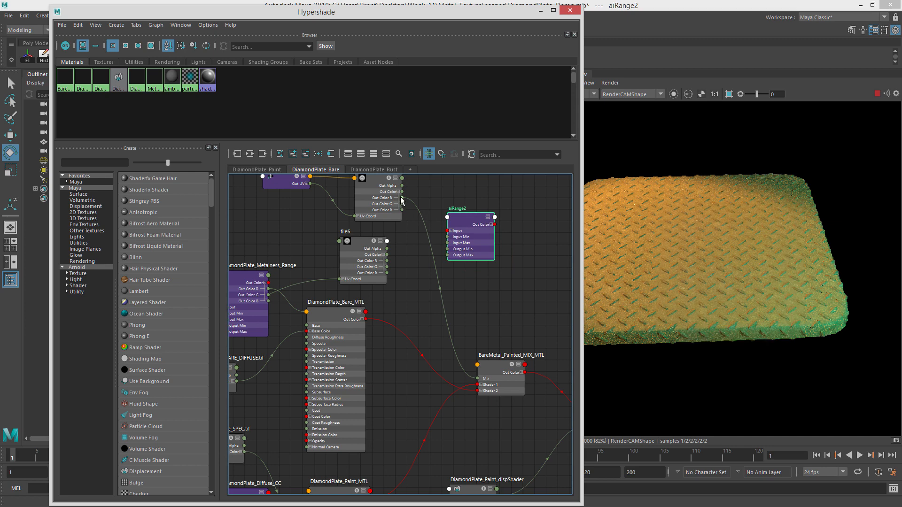
# Route PathCTL through the aiRange node into the mix shader's Mix input and refresh the render view.
pyautogui.moveTo(402, 192); pyautogui.dragTo(482, 379)
pyautogui.click(490, 225)
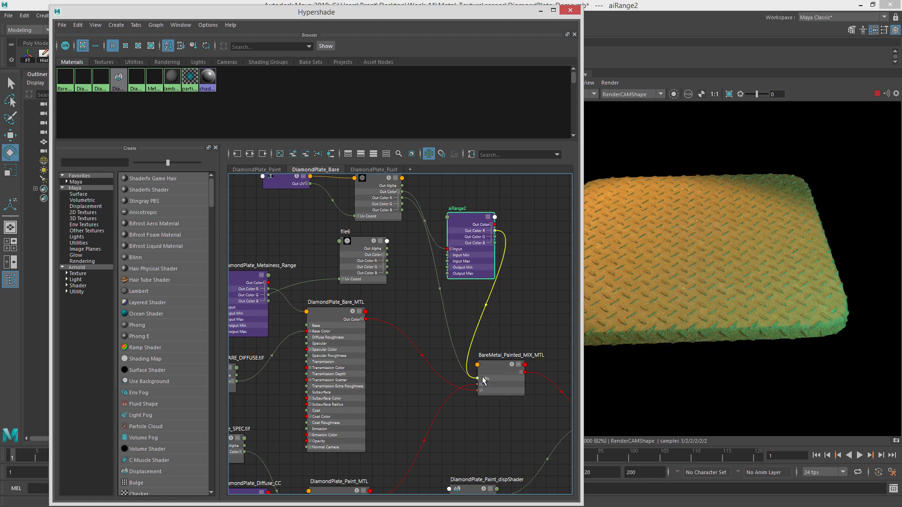
pyautogui.moveTo(468, 222); pyautogui.dragTo(448, 214)
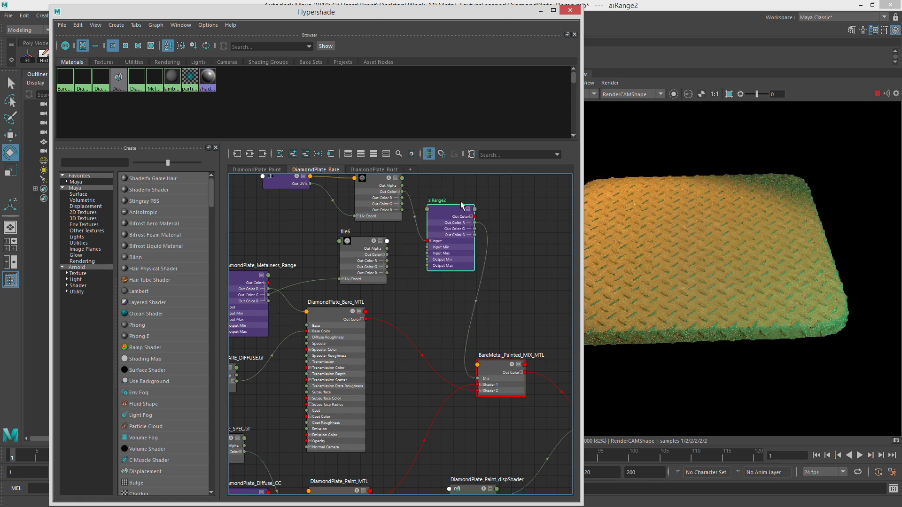
pyautogui.click(674, 94)
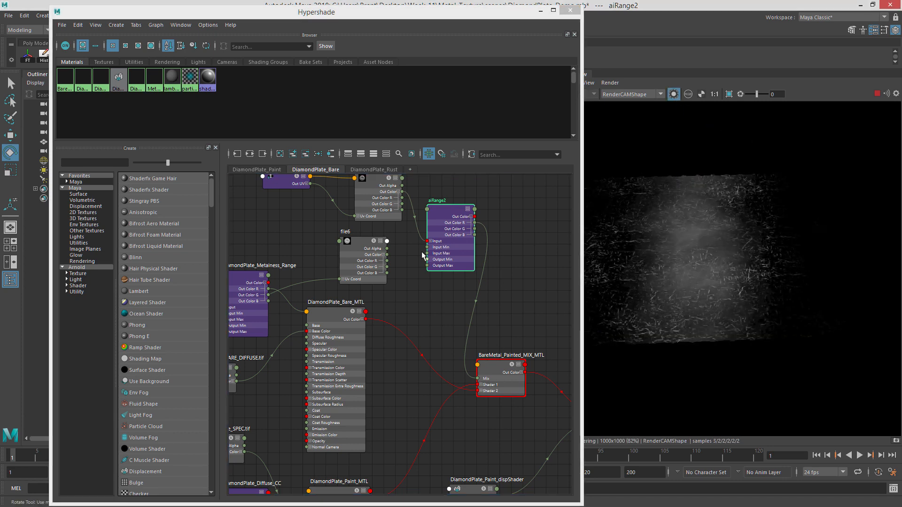
# Select the aiRange2 node and open its Attribute Editor beside the render view.
pyautogui.click(446, 216)
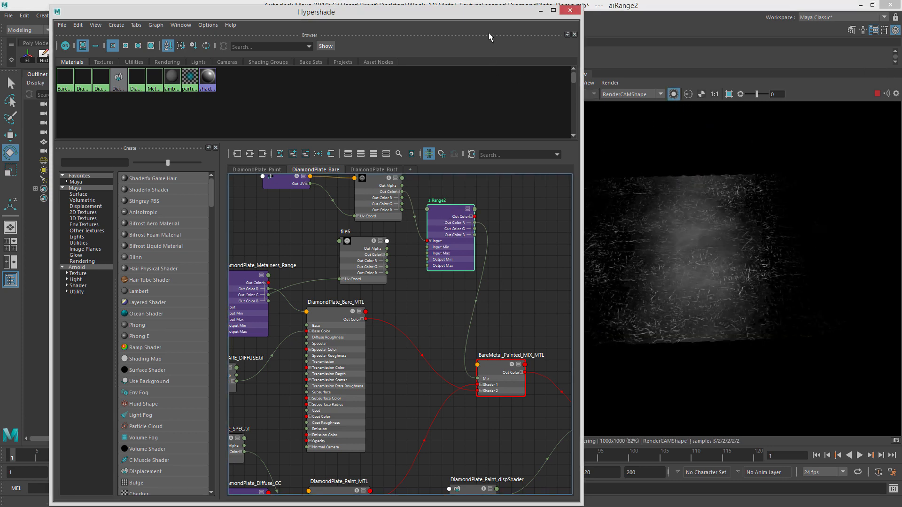
pyautogui.moveTo(450, 20); pyautogui.dragTo(399, 21)
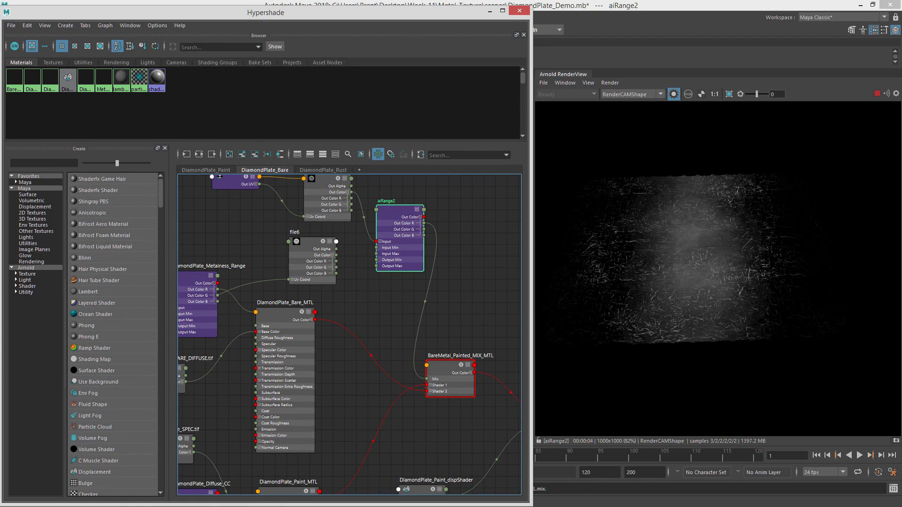
pyautogui.hotkey('ctrl', 'a')
pyautogui.moveTo(683, 66); pyautogui.dragTo(272, 11)
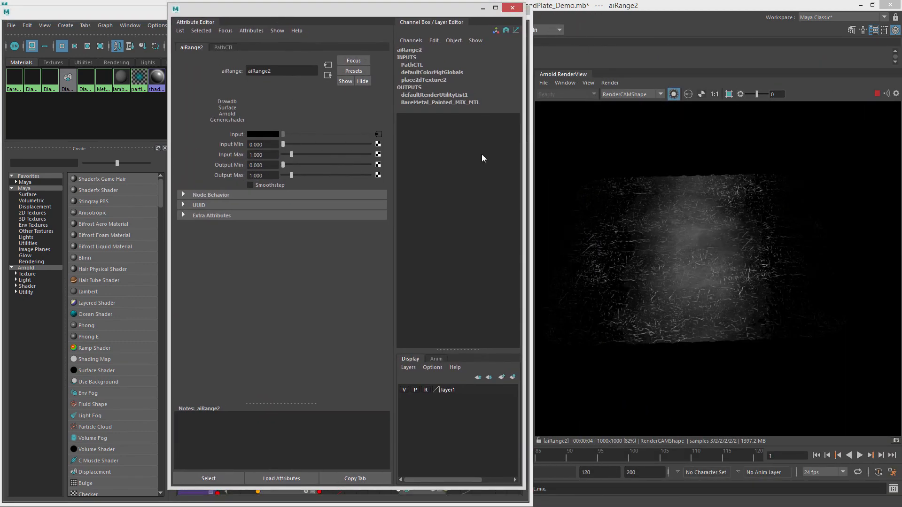
# Enable Smoothstep on aiRange2, lower Input Min to about 0.055 and Input Max to about 0.085, and refresh the render.
pyautogui.moveTo(290, 154)
pyautogui.mouseDown()
pyautogui.moveTo(282, 142)
pyautogui.moveTo(285, 154)
pyautogui.mouseUp()
pyautogui.click(280, 185)
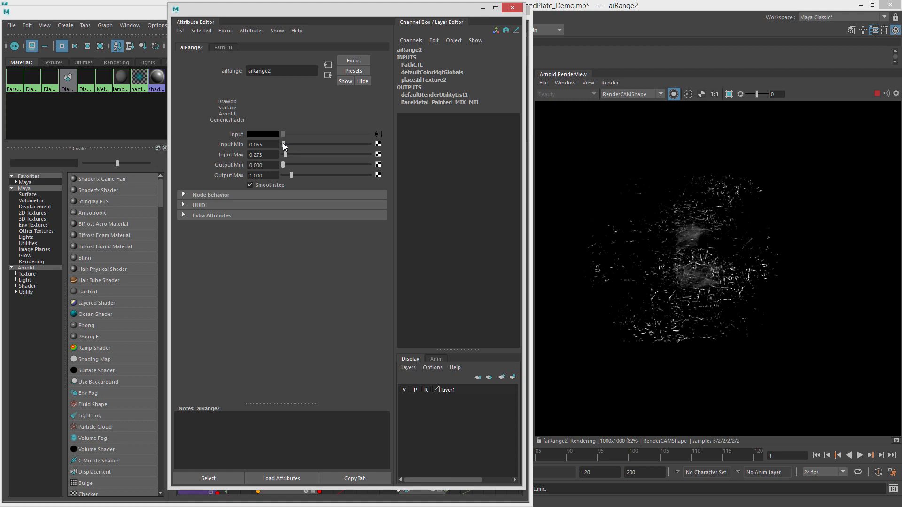
pyautogui.moveTo(283, 145); pyautogui.dragTo(288, 147)
pyautogui.moveTo(524, 141); pyautogui.dragTo(840, 140)
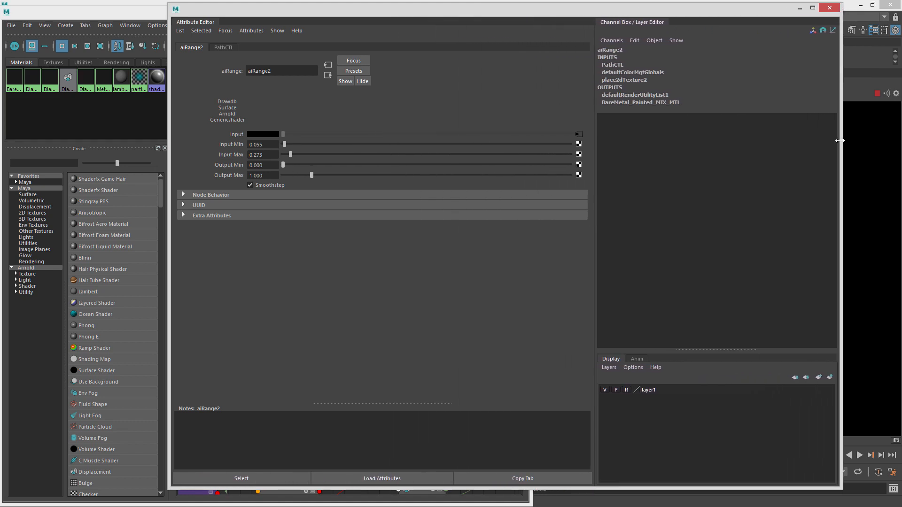
pyautogui.moveTo(422, 7); pyautogui.dragTo(267, 8)
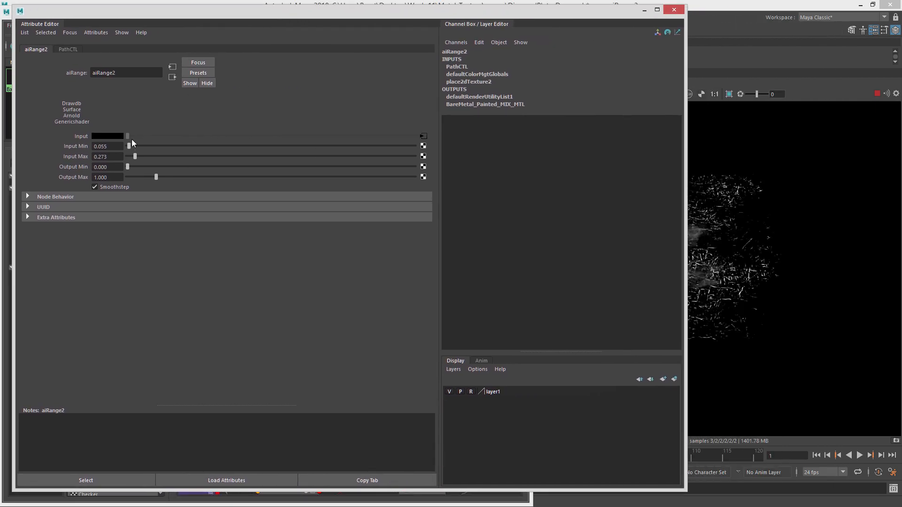
pyautogui.moveTo(134, 155); pyautogui.dragTo(132, 155)
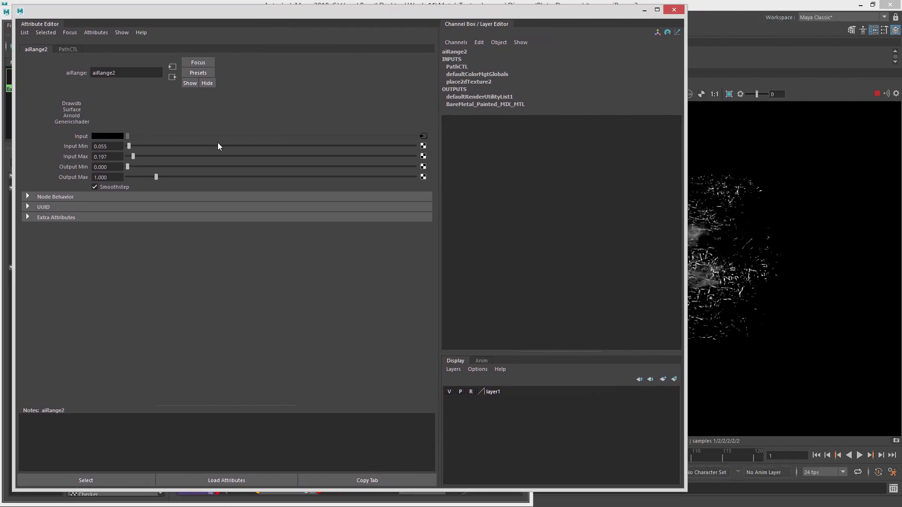
pyautogui.moveTo(684, 147); pyautogui.dragTo(407, 144)
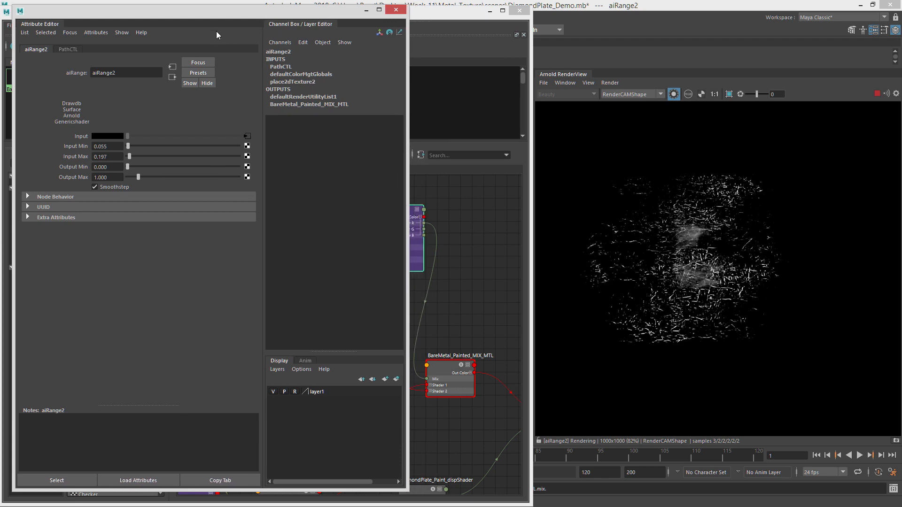
pyautogui.moveTo(198, 12); pyautogui.dragTo(313, 14)
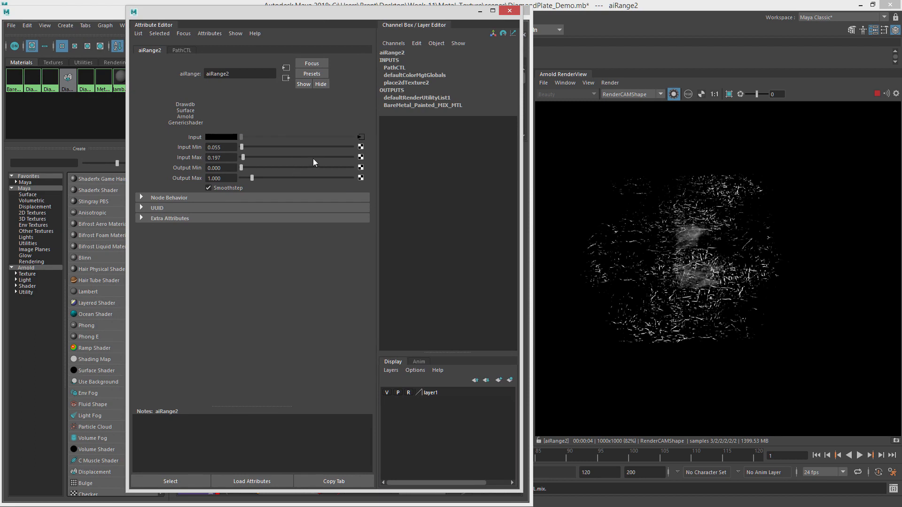
pyautogui.moveTo(242, 157); pyautogui.dragTo(241, 172)
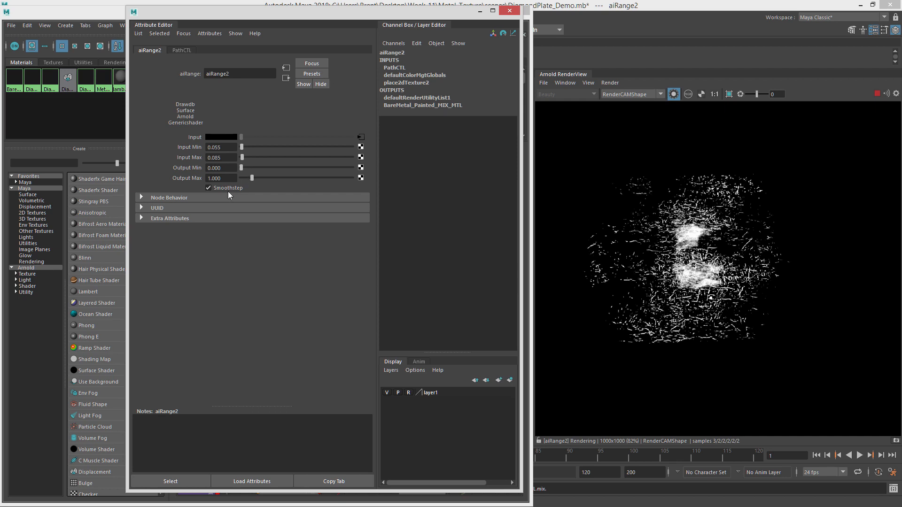
pyautogui.click(673, 94)
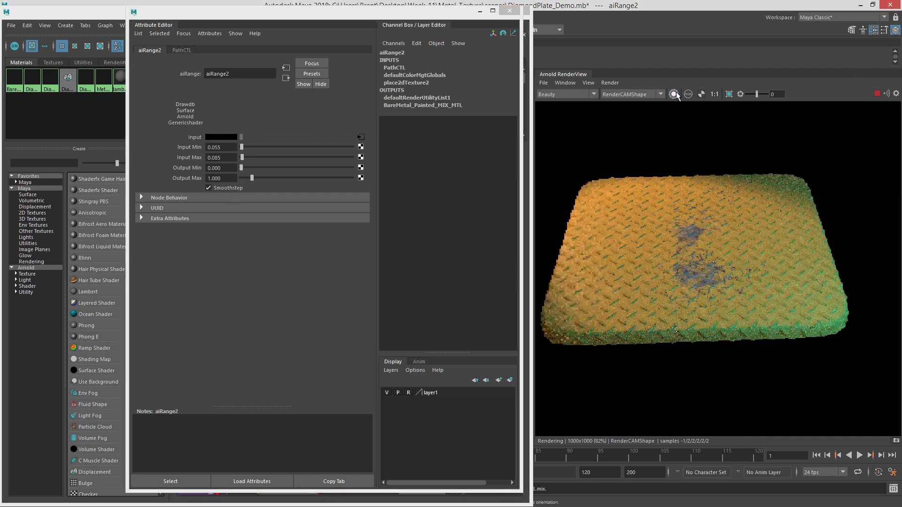
# Set aiRange2's Input Min to 0.100 and Input Max to 1.
pyautogui.doubleClick(218, 147)
pyautogui.write('0.100')
pyautogui.press('Return')
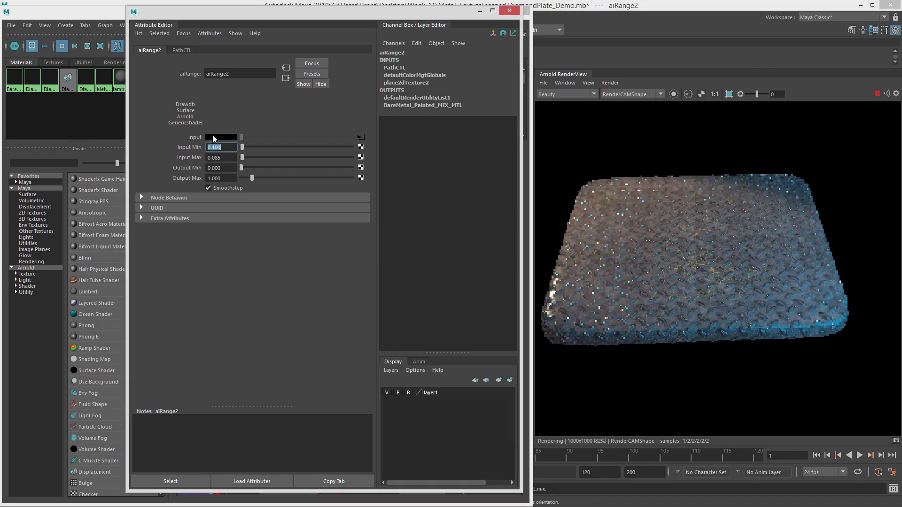
pyautogui.doubleClick(214, 158)
pyautogui.write('1')
pyautogui.press('Return')
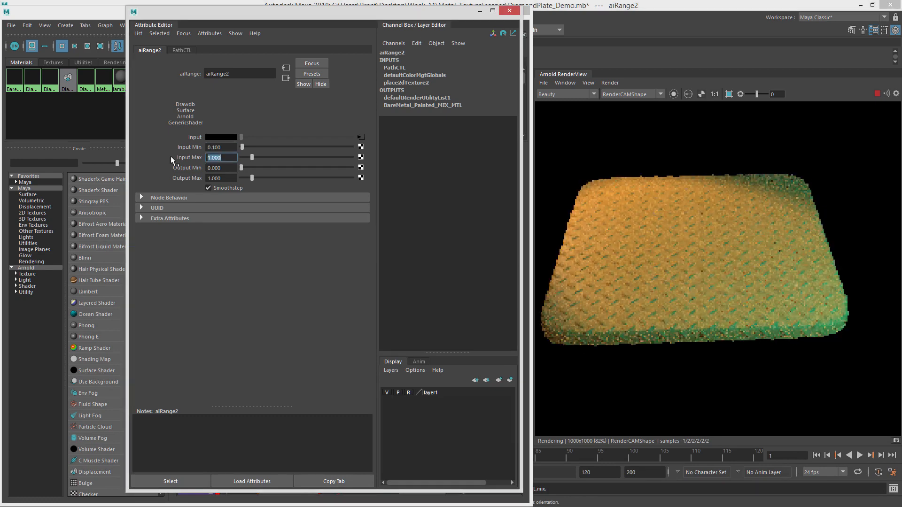
# Set aiRange2's Input Min to 0 and Input Max to 0.03.
pyautogui.moveTo(248, 157)
pyautogui.mouseDown()
pyautogui.moveTo(235, 148)
pyautogui.moveTo(243, 159)
pyautogui.mouseUp()
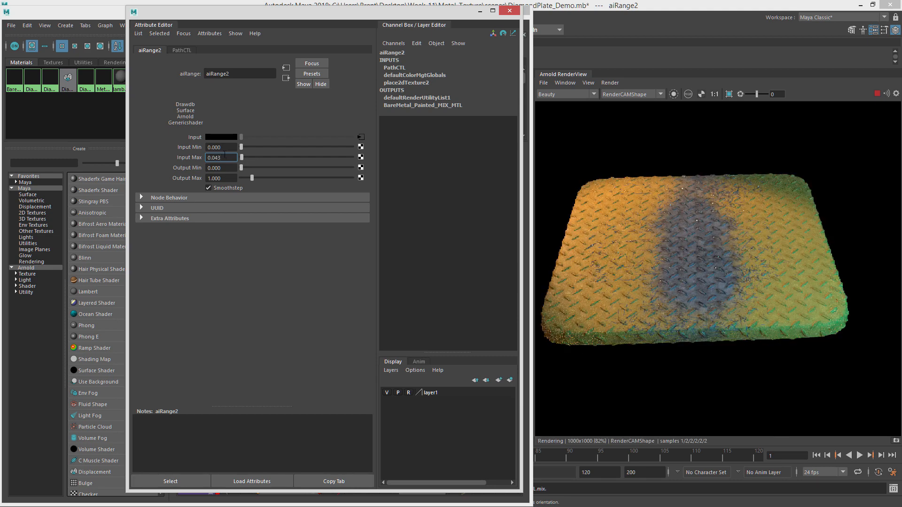
pyautogui.write('.03')
pyautogui.press('Return')
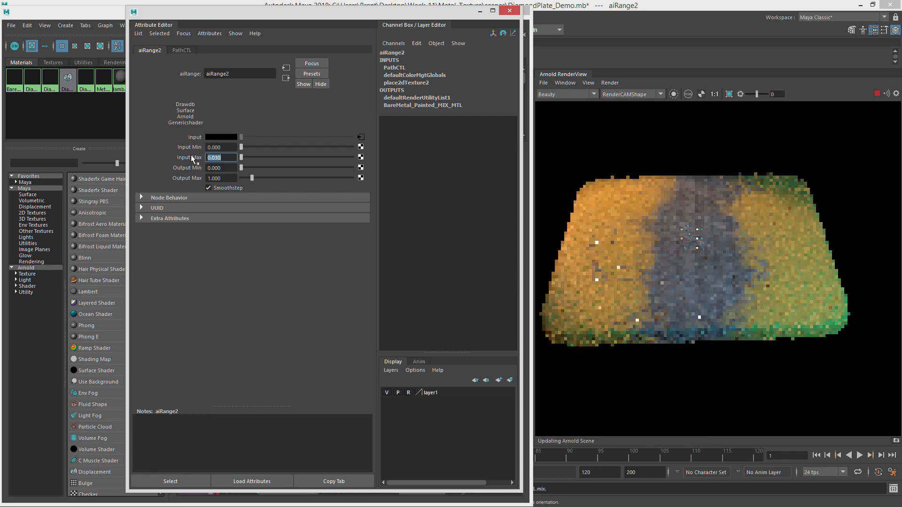
# Zoom into the rendered plate to inspect the painted path blend, then close the Attribute Editor.
pyautogui.scroll(3, 683, 286)
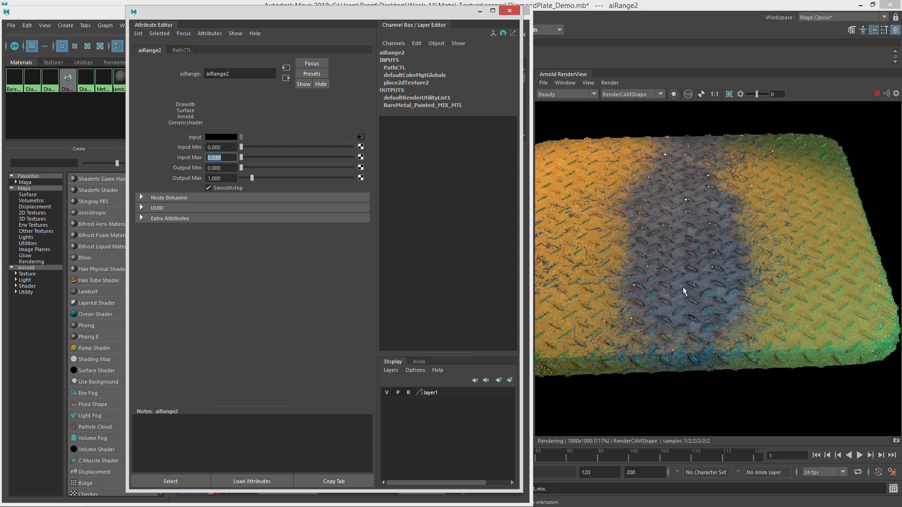
pyautogui.scroll(-3, 722, 281)
pyautogui.scroll(2, 707, 272)
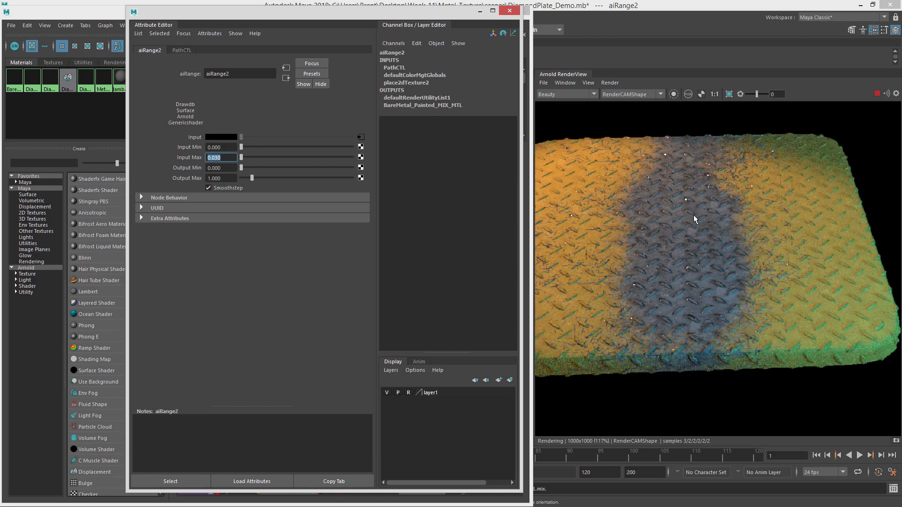
pyautogui.click(509, 10)
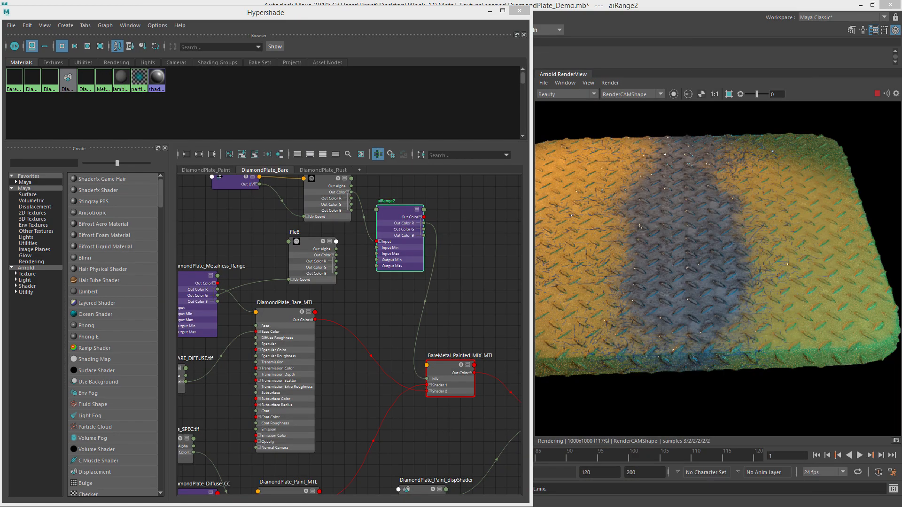
pyautogui.click(877, 94)
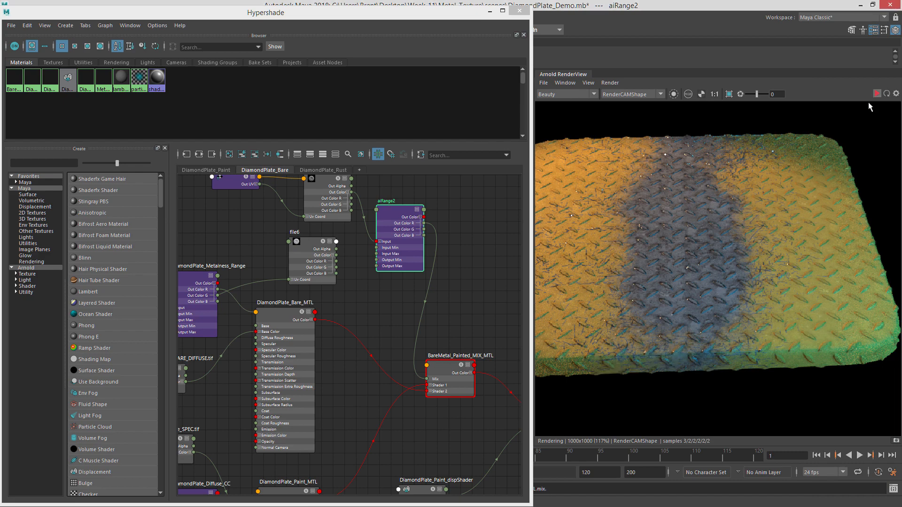
# Rearrange the PathCTL, file6 and aiRange2 nodes in the graph and collapse the aiRange2 node.
pyautogui.keyDown('alt'); pyautogui.moveTo(365, 202); pyautogui.dragTo(422, 268, button='middle'); pyautogui.keyUp('alt')
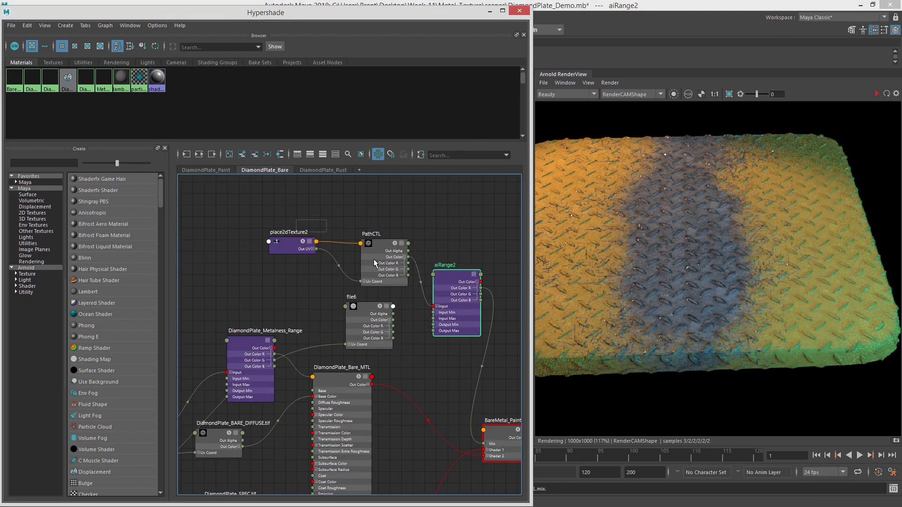
pyautogui.moveTo(374, 260); pyautogui.dragTo(378, 262)
pyautogui.moveTo(383, 242); pyautogui.dragTo(364, 182)
pyautogui.moveTo(368, 265); pyautogui.dragTo(364, 263)
pyautogui.moveTo(457, 227); pyautogui.dragTo(449, 205)
pyautogui.keyDown('alt'); pyautogui.moveTo(449, 206); pyautogui.dragTo(394, 248, button='middle'); pyautogui.keyUp('alt')
pyautogui.press('1')
pyautogui.moveTo(385, 246)
pyautogui.mouseDown()
pyautogui.moveTo(380, 231)
pyautogui.moveTo(372, 242)
pyautogui.mouseUp()
pyautogui.click(389, 288)
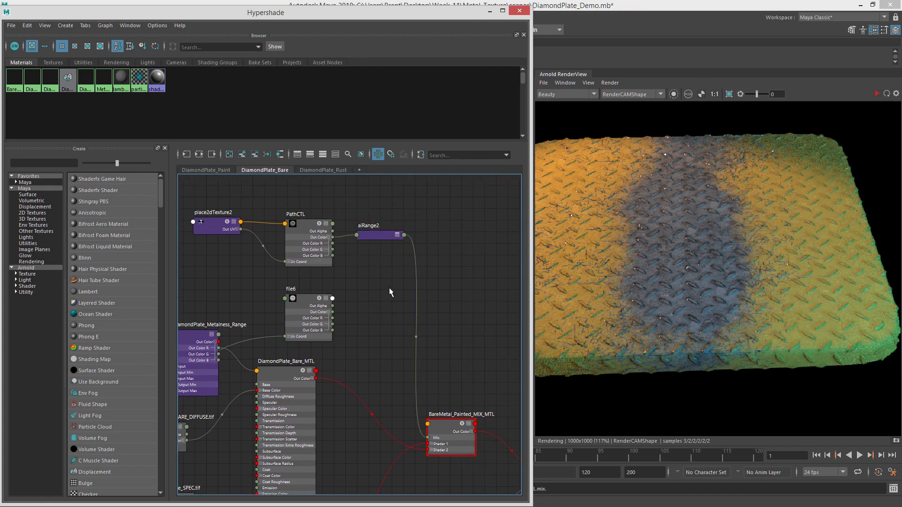
# Create a plusMinusAverage node in the graph through the node search.
pyautogui.press('Tab')
pyautogui.write('ai')
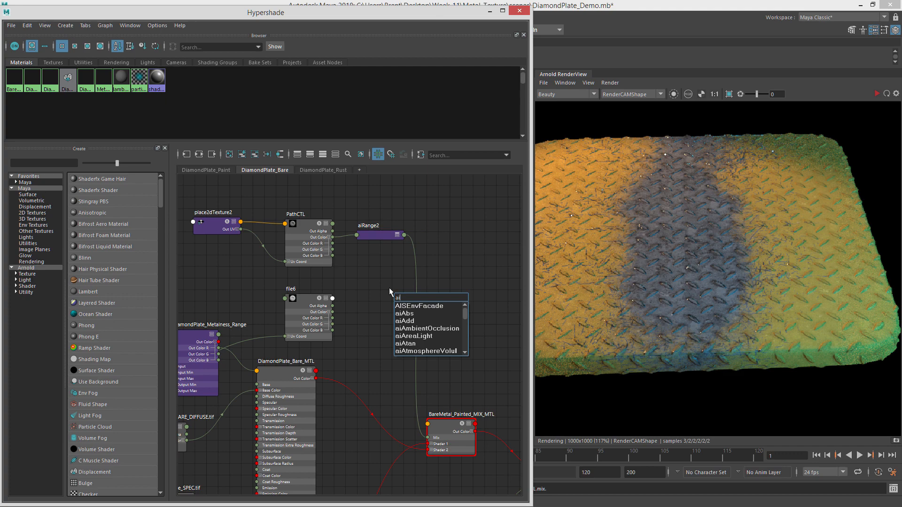
pyautogui.write('Com')
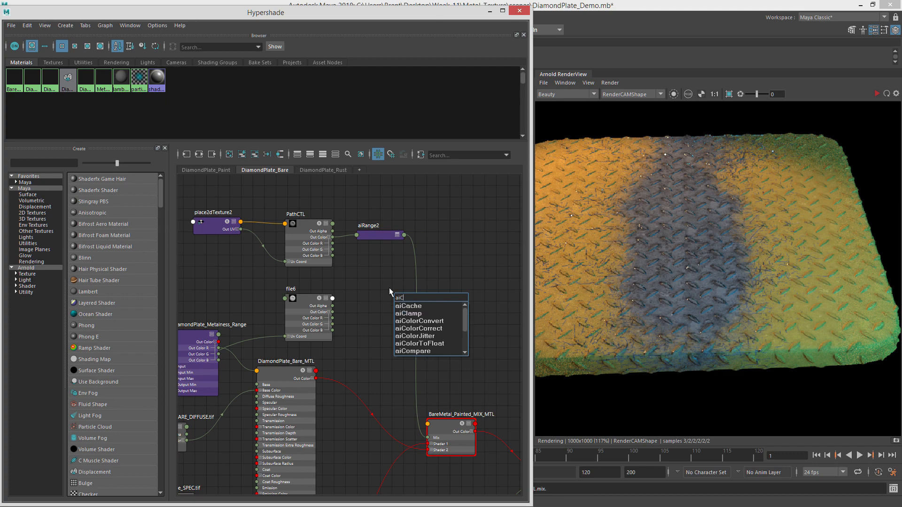
pyautogui.press('BackSpace')
pyautogui.press('BackSpace')
pyautogui.press('BackSpace')
pyautogui.press('BackSpace')
pyautogui.press('BackSpace')
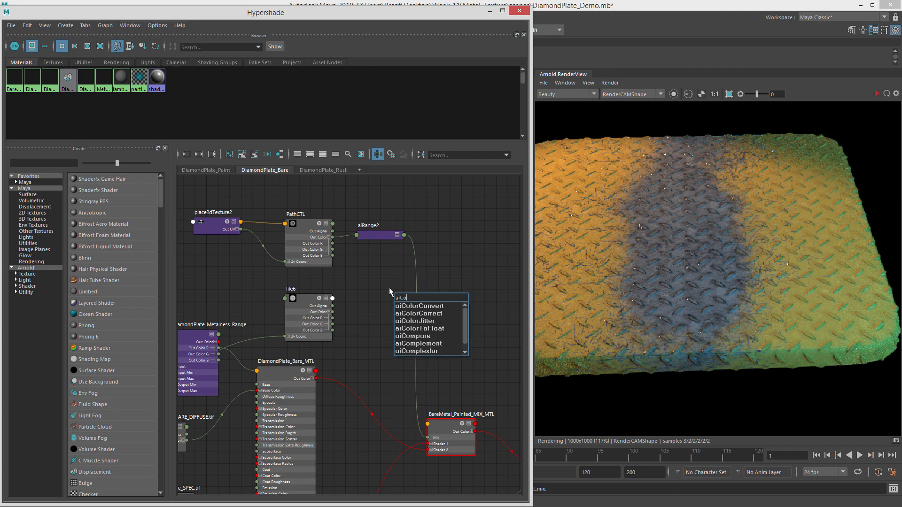
pyautogui.write('plu')
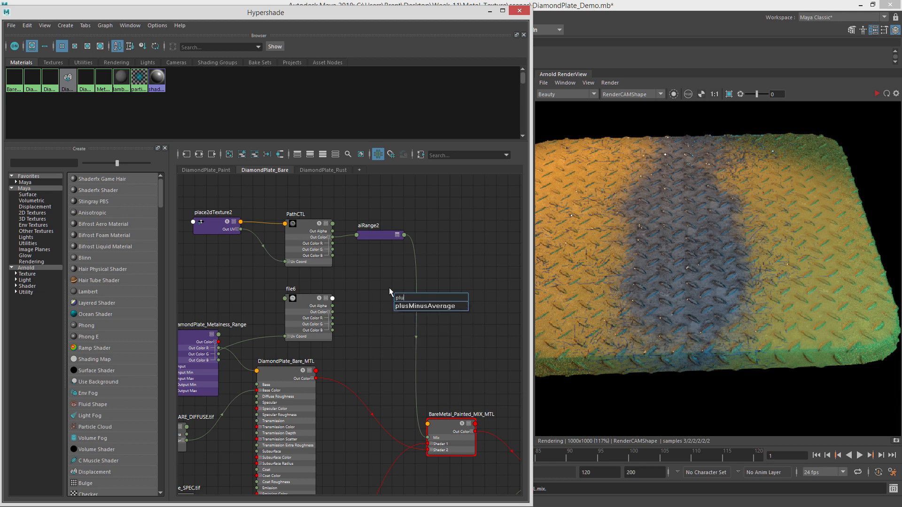
pyautogui.press('Down')
pyautogui.press('Return')
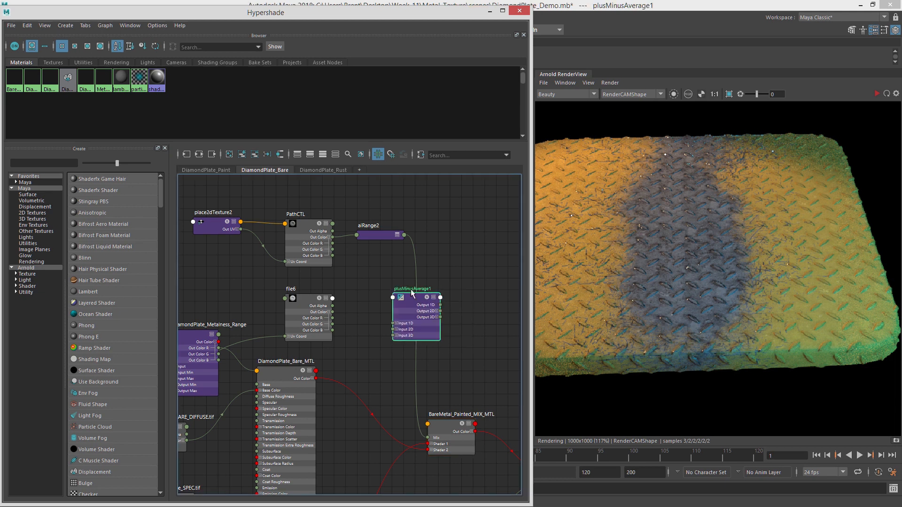
# Connect file6's Out Color to the plusMinusAverage node's Input 3D.
pyautogui.moveTo(396, 298); pyautogui.dragTo(399, 297)
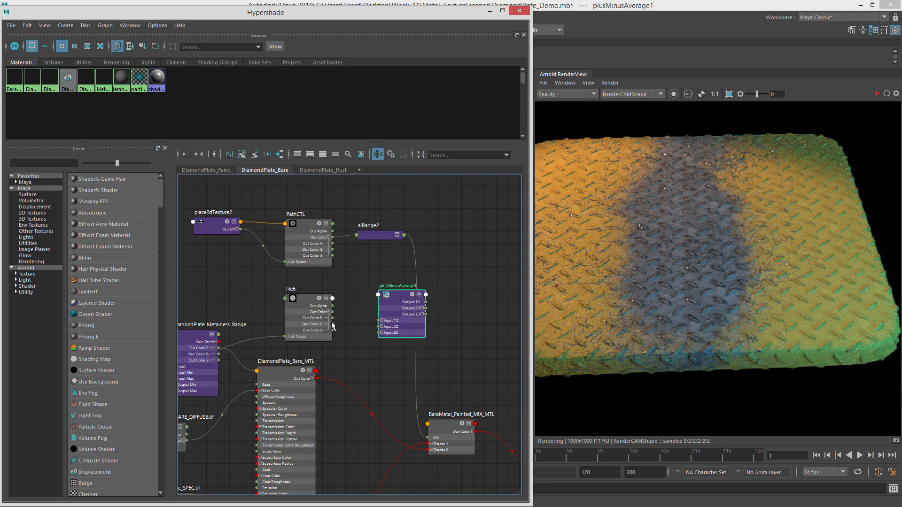
pyautogui.moveTo(332, 312); pyautogui.dragTo(378, 334)
pyautogui.scroll(3, 373, 337)
pyautogui.scroll(-2, 373, 338)
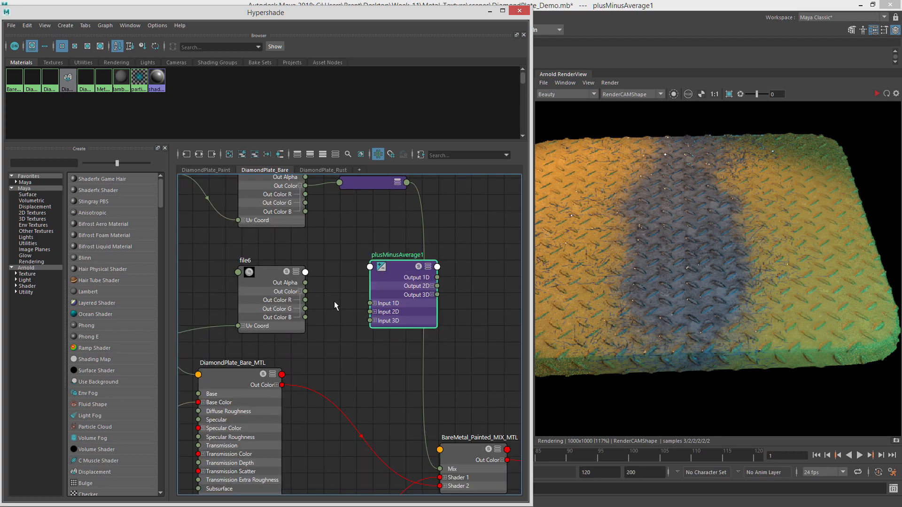
pyautogui.moveTo(400, 266); pyautogui.dragTo(385, 252)
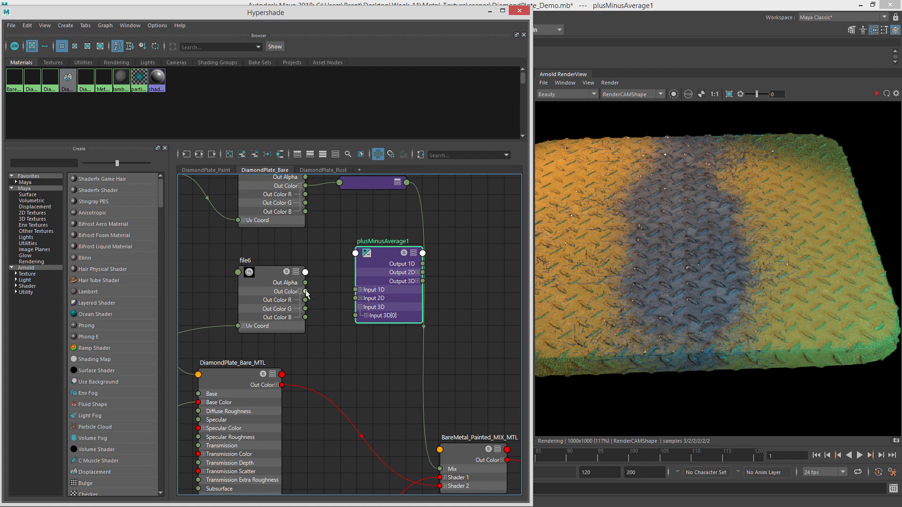
pyautogui.moveTo(305, 292); pyautogui.dragTo(362, 318)
# Expand aiRange2 and connect its Out Color to plusMinusAverage's second Input 3D slot.
pyautogui.keyDown('alt'); pyautogui.moveTo(435, 255); pyautogui.dragTo(407, 298, button='middle'); pyautogui.keyUp('alt')
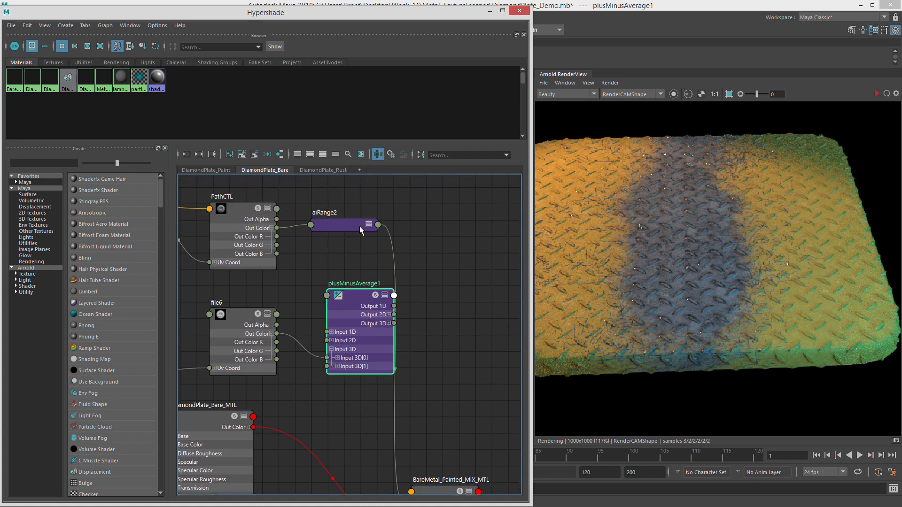
pyautogui.moveTo(361, 229); pyautogui.dragTo(357, 192)
pyautogui.press('3')
pyautogui.scroll(-2, 375, 274)
pyautogui.moveTo(356, 303); pyautogui.dragTo(349, 309)
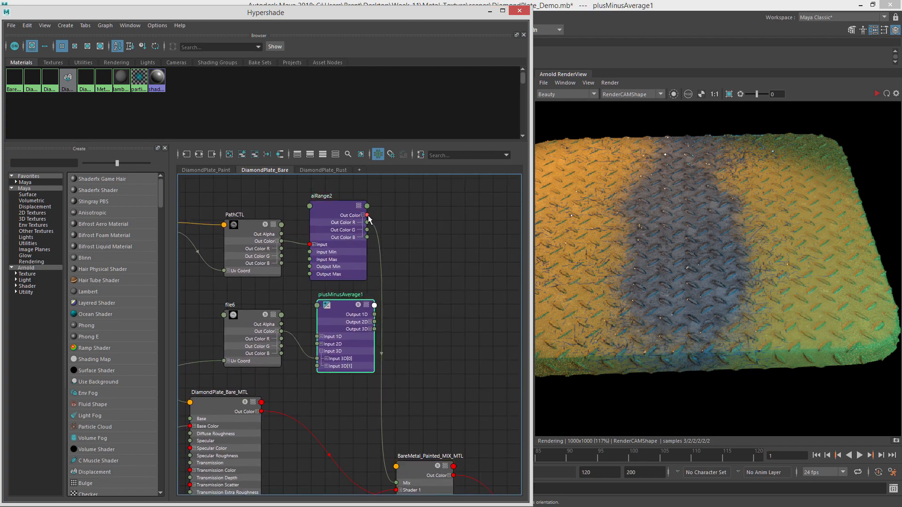
pyautogui.moveTo(432, 219); pyautogui.dragTo(334, 309)
# Create a luminance node fed by plusMinusAverage's Output 3D.
pyautogui.scroll(-2, 404, 328)
pyautogui.keyDown('alt'); pyautogui.moveTo(405, 328); pyautogui.dragTo(403, 300, button='middle'); pyautogui.keyUp('alt')
pyautogui.click(418, 306)
pyautogui.press('Tab')
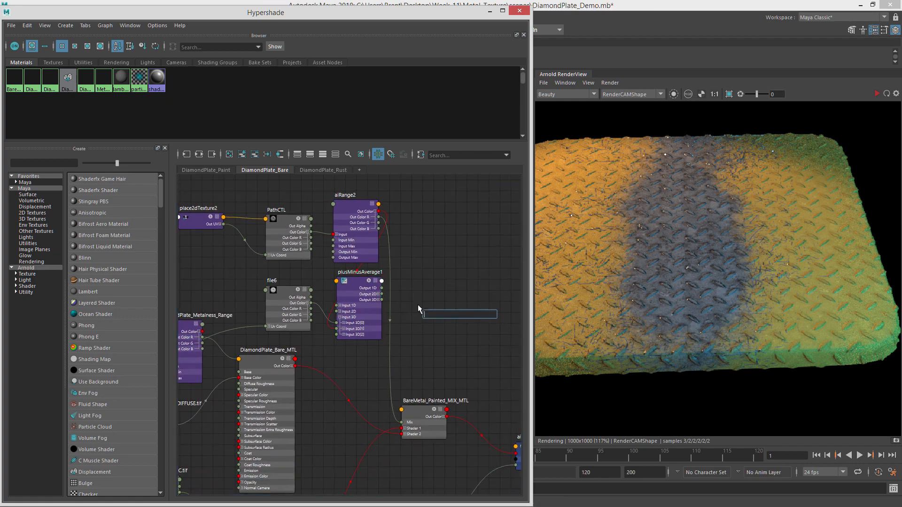
pyautogui.write('lum')
pyautogui.press('Return')
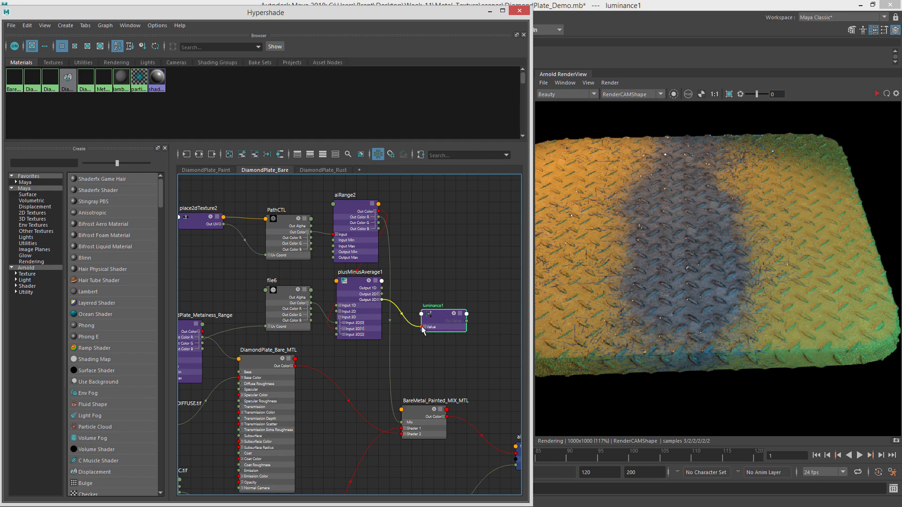
# Connect luminance1's Out Value to the mix shader's Mix input and tidy the nodes.
pyautogui.moveTo(460, 318); pyautogui.dragTo(436, 305)
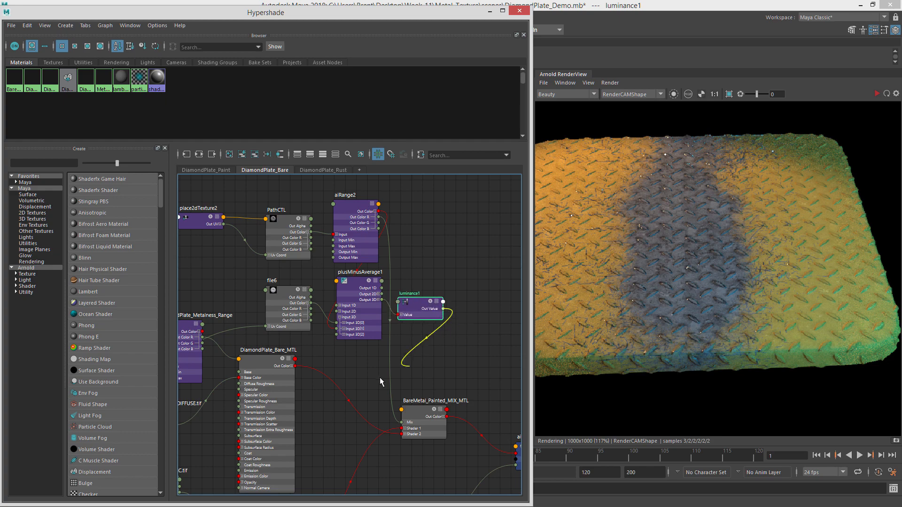
pyautogui.moveTo(380, 378); pyautogui.dragTo(403, 422)
pyautogui.keyDown('alt'); pyautogui.moveTo(436, 348); pyautogui.dragTo(435, 389, button='middle'); pyautogui.keyUp('alt')
pyautogui.moveTo(421, 346); pyautogui.dragTo(428, 340)
pyautogui.moveTo(347, 323); pyautogui.dragTo(361, 324)
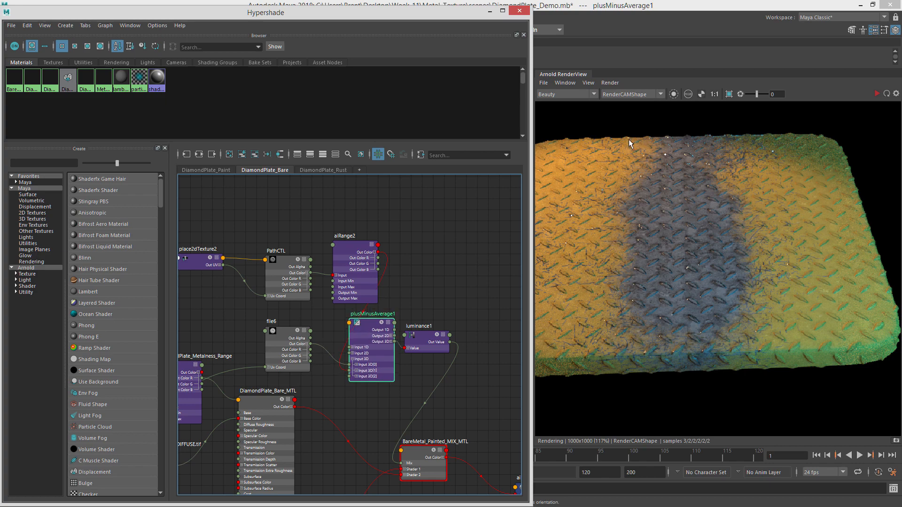
# Switch the Arnold RenderView to render only the selected node, and preview aiRange2's output in isolation.
pyautogui.click(674, 94)
pyautogui.click(878, 94)
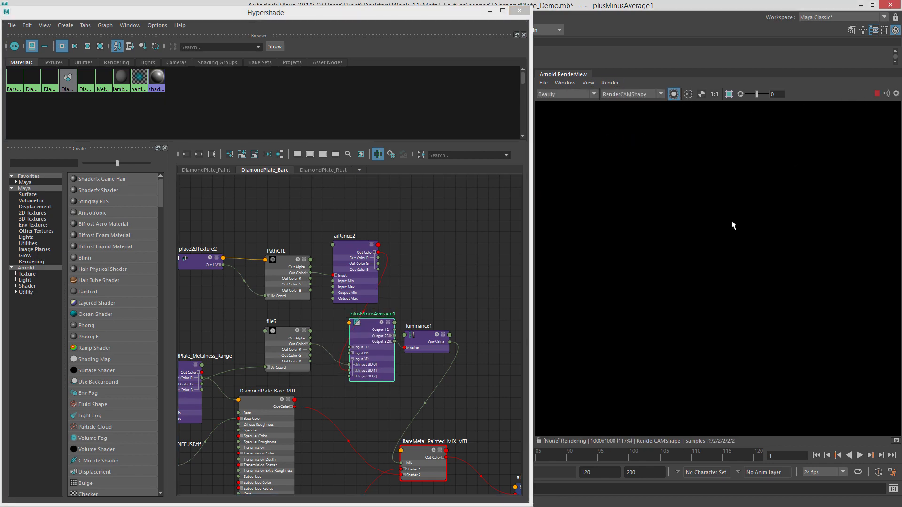
pyautogui.click(353, 243)
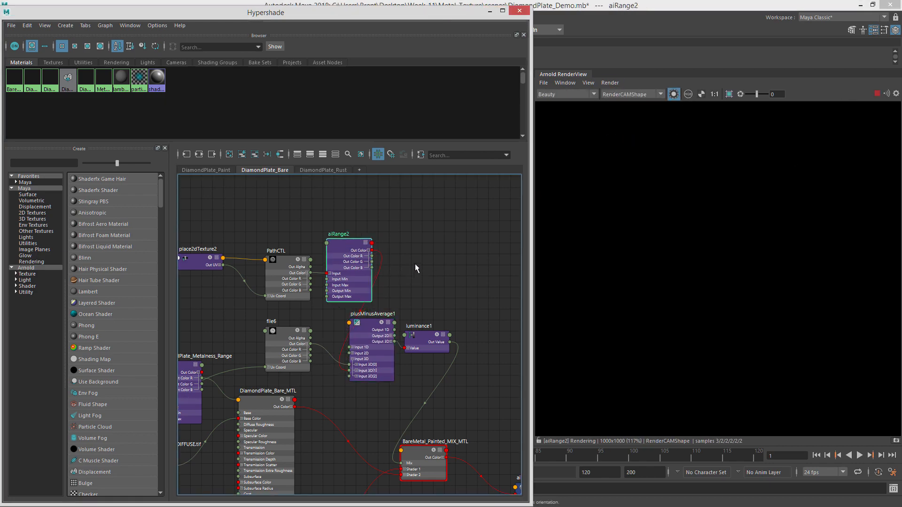
pyautogui.keyDown('alt'); pyautogui.moveTo(415, 264); pyautogui.dragTo(443, 257, button='middle'); pyautogui.keyUp('alt')
# Preview file6, aiRange2, PathCTL and plusMinusAverage1 individually in the render, nudging plusMinusAverage1 closer to its inputs.
pyautogui.click(316, 323)
pyautogui.click(396, 314)
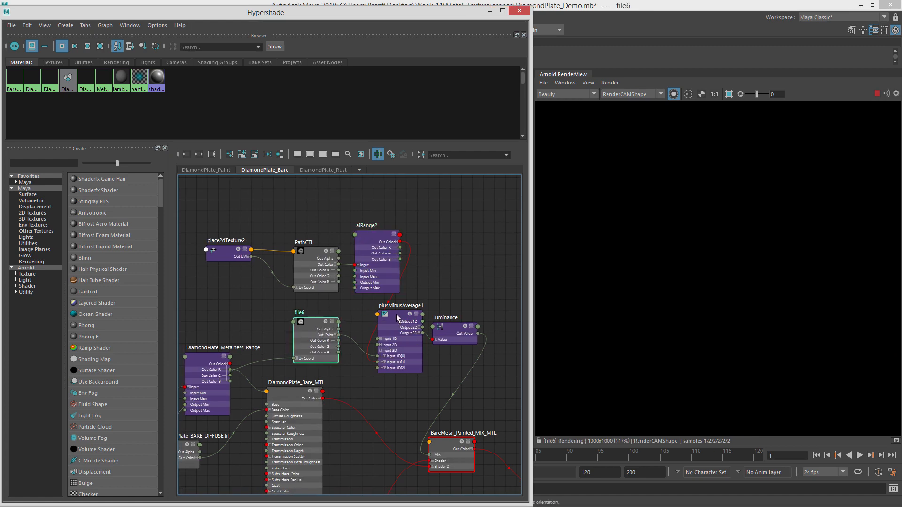
pyautogui.moveTo(394, 317); pyautogui.dragTo(384, 315)
pyautogui.click(370, 235)
pyautogui.click(319, 341)
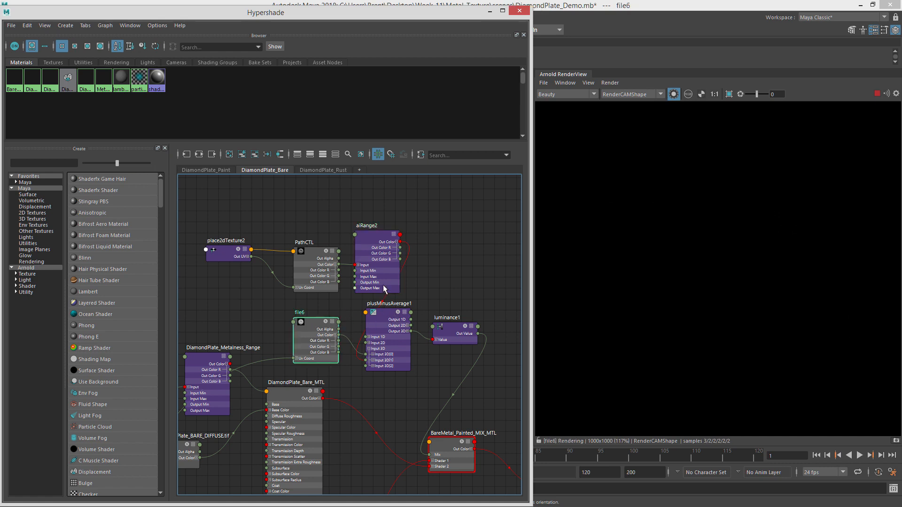
pyautogui.click(382, 285)
pyautogui.click(314, 252)
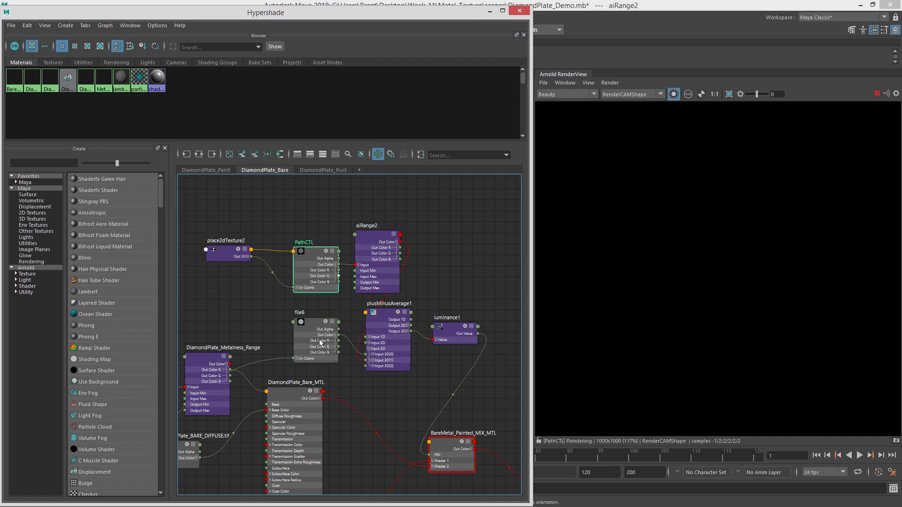
pyautogui.click(372, 245)
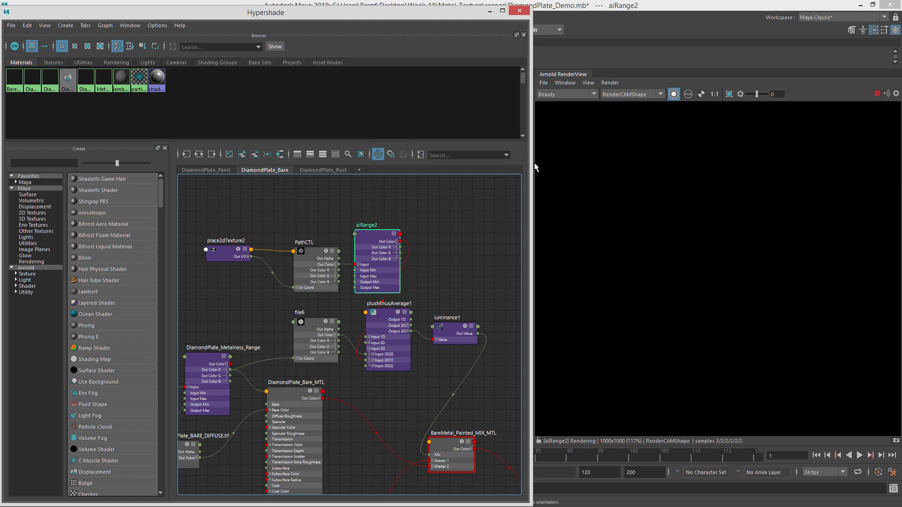
pyautogui.click(389, 316)
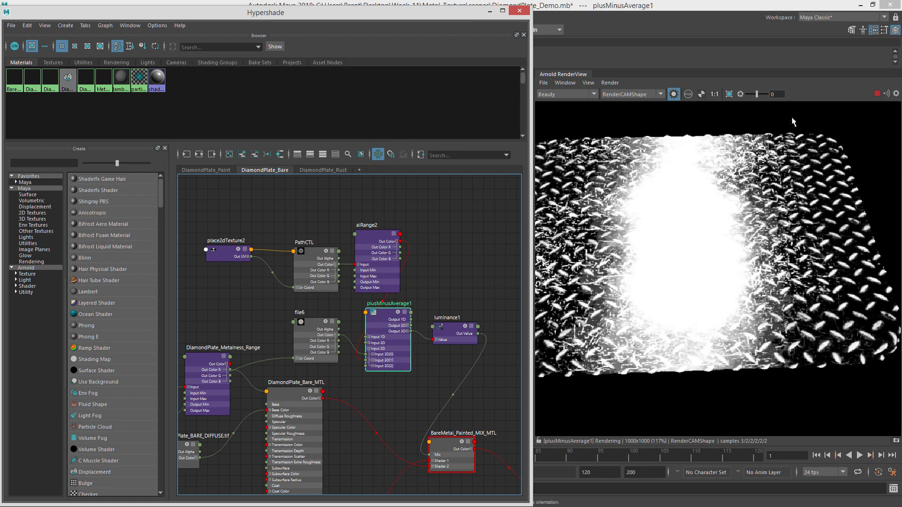
# Open plusMinusAverage1's attributes and open its Operation setting.
pyautogui.moveTo(901, 47); pyautogui.dragTo(271, 16)
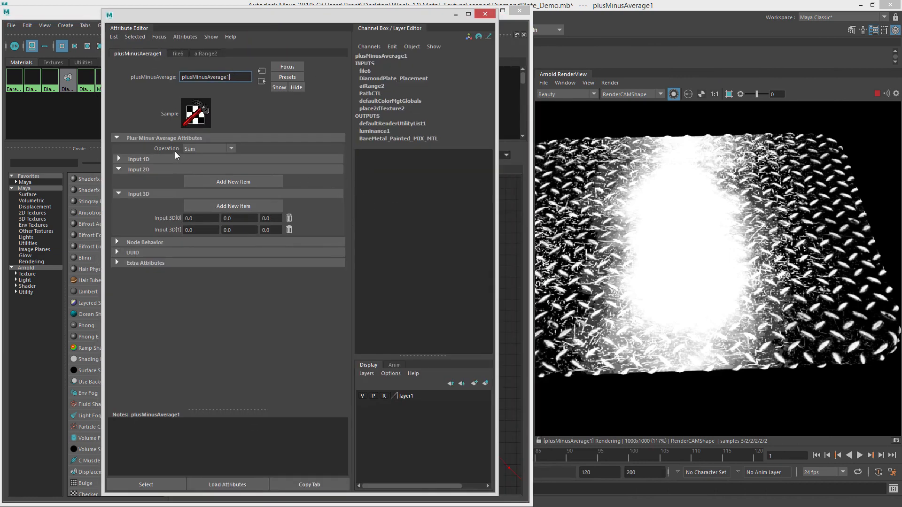
pyautogui.click(214, 149)
pyautogui.click(223, 148)
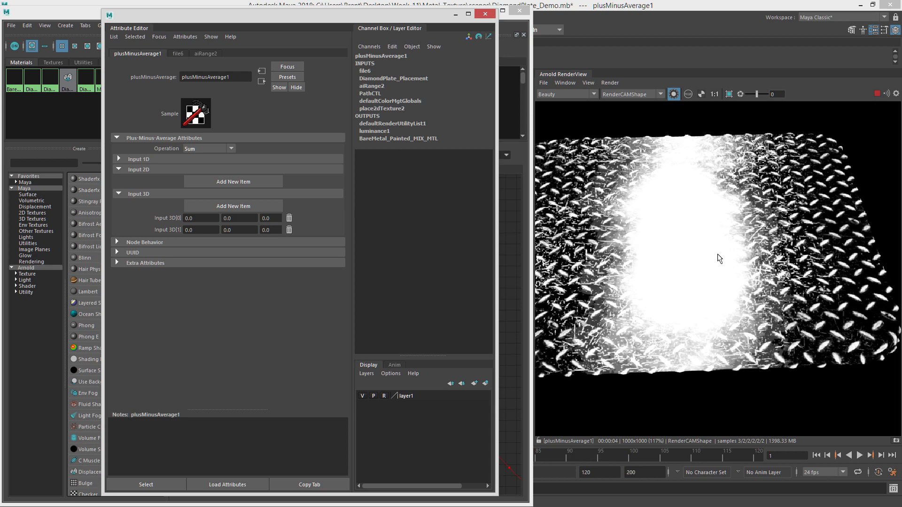
# Try setting plusMinusAverage1's Operation to Average and preview the full beauty render.
pyautogui.click(215, 149)
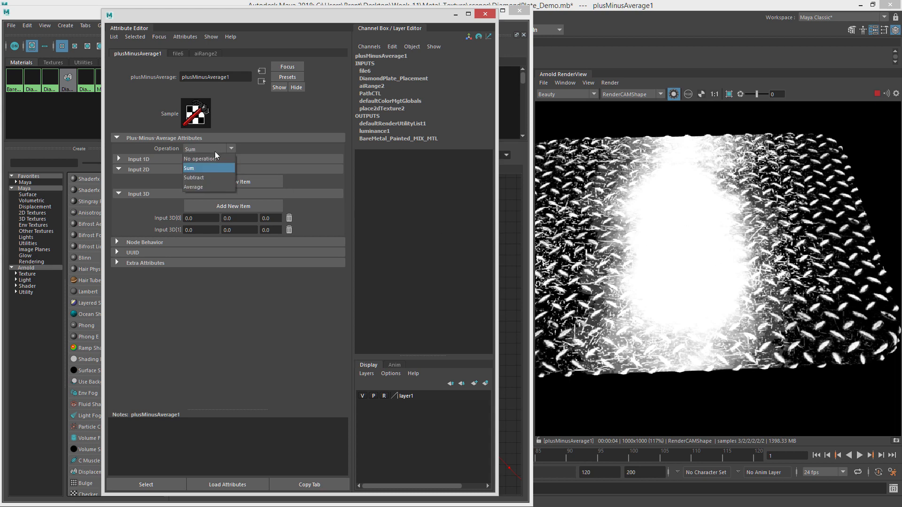
pyautogui.click(208, 185)
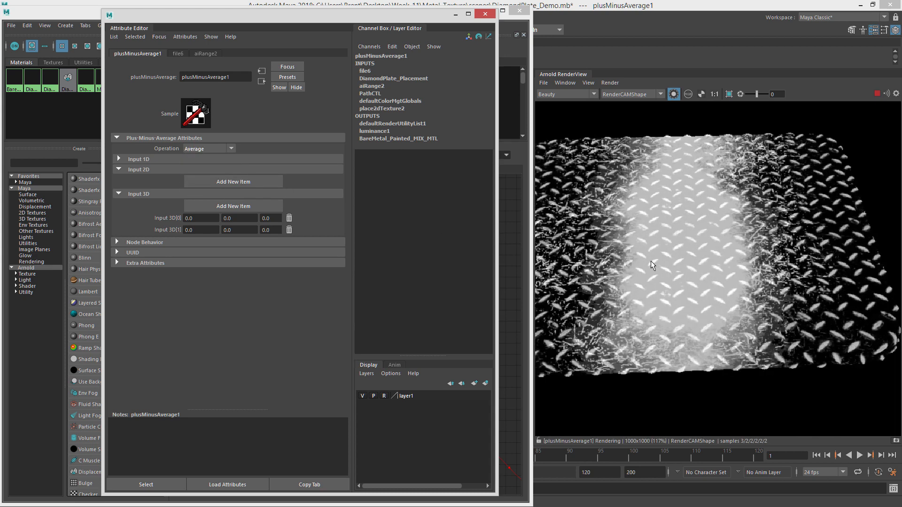
pyautogui.click(673, 94)
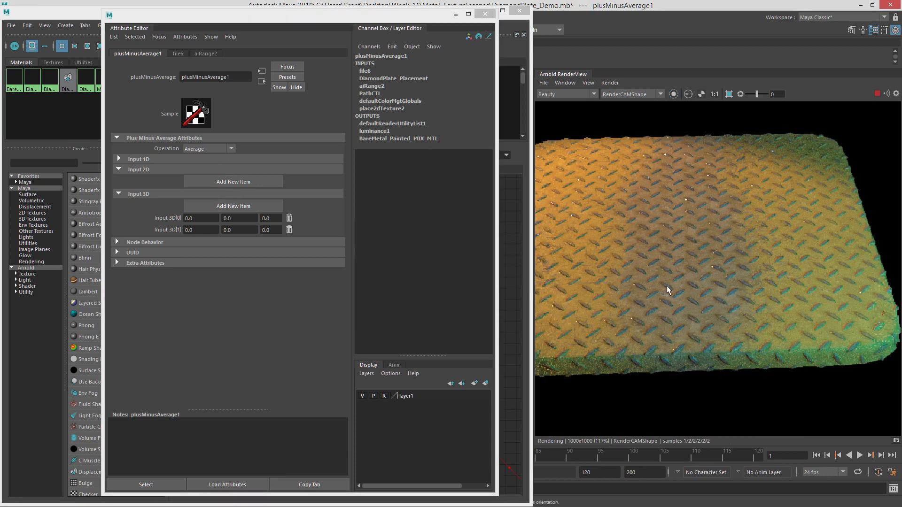
# Set plusMinusAverage1's Operation back to Sum and inspect the rendered plate up close.
pyautogui.click(209, 151)
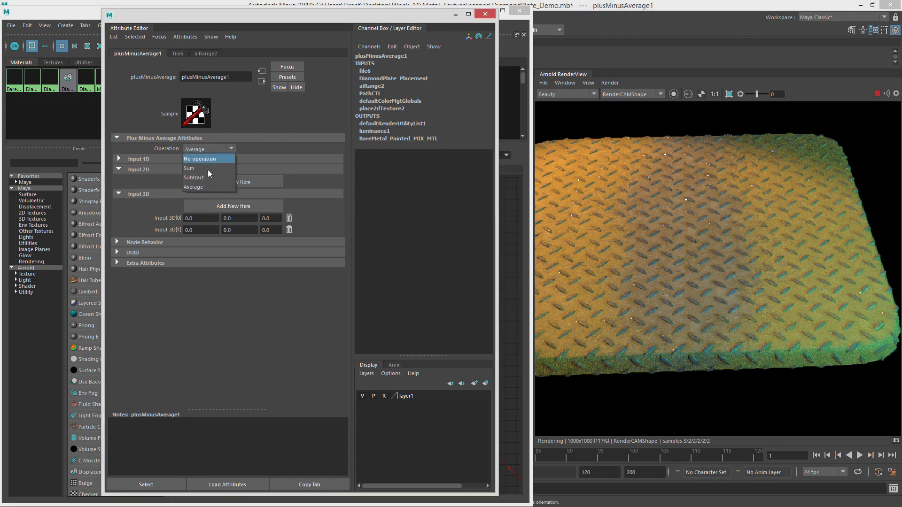
pyautogui.click(208, 170)
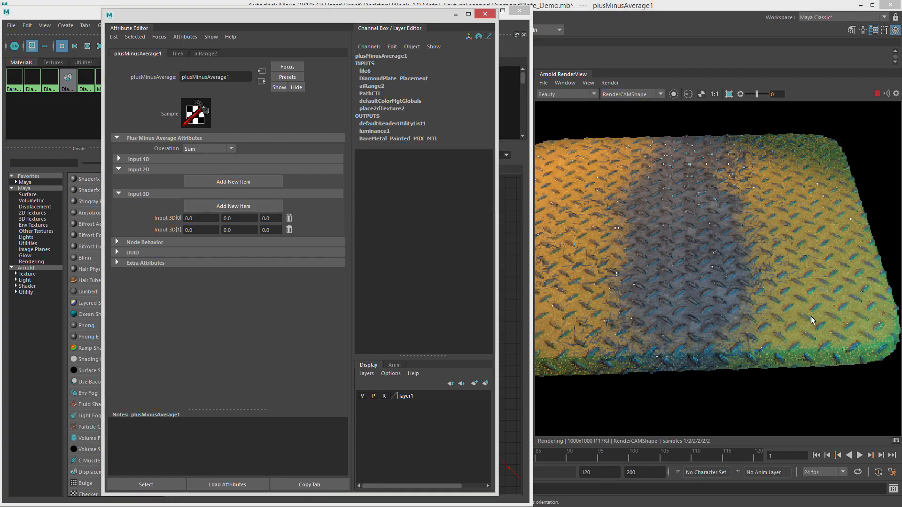
pyautogui.scroll(4, 813, 321)
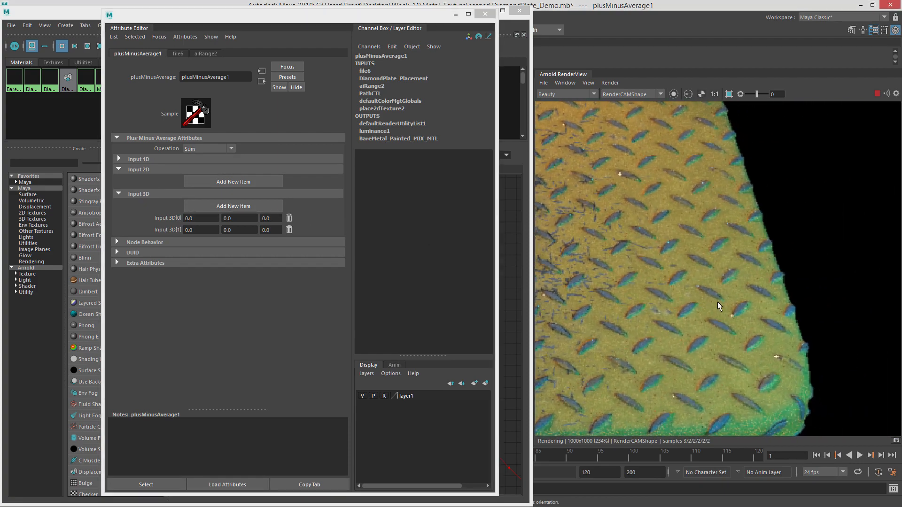
pyautogui.scroll(-2, 661, 301)
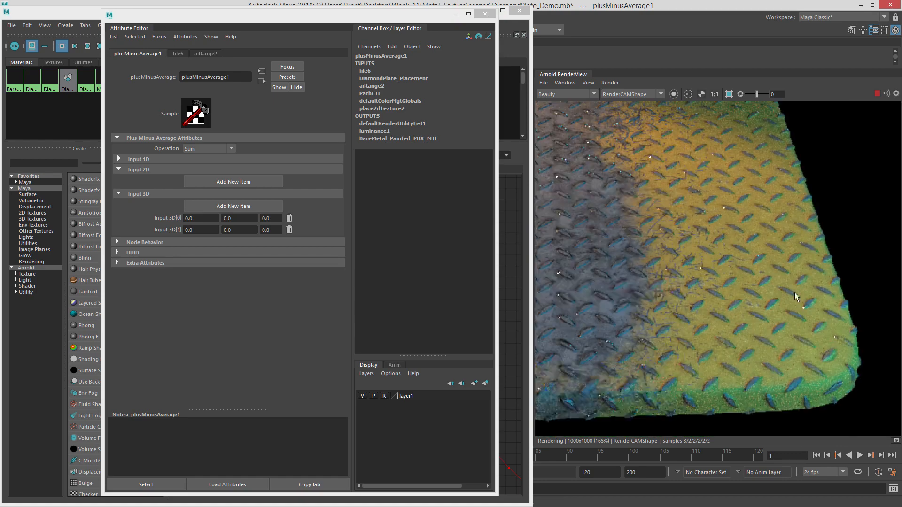
pyautogui.moveTo(627, 264); pyautogui.dragTo(730, 283, button='middle')
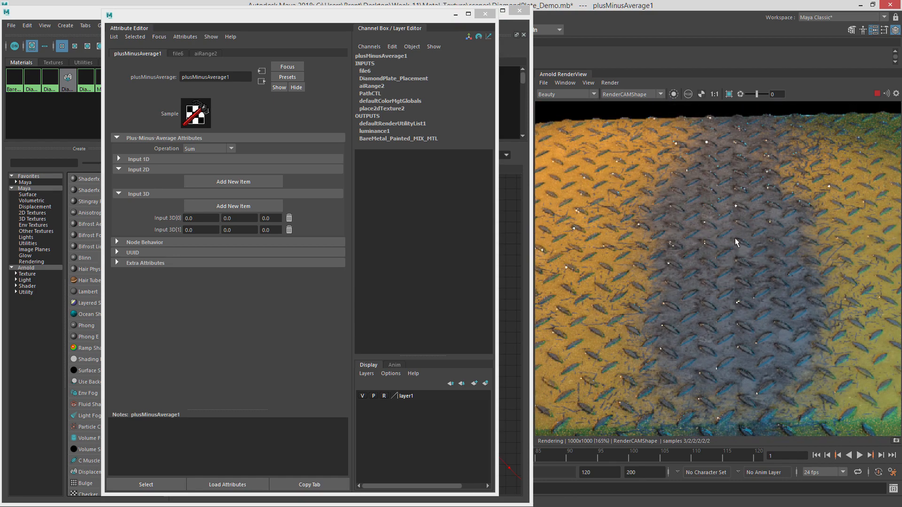
# Set plusMinusAverage1's Operation to Subtract and preview its output in isolation.
pyautogui.click(227, 149)
pyautogui.click(214, 179)
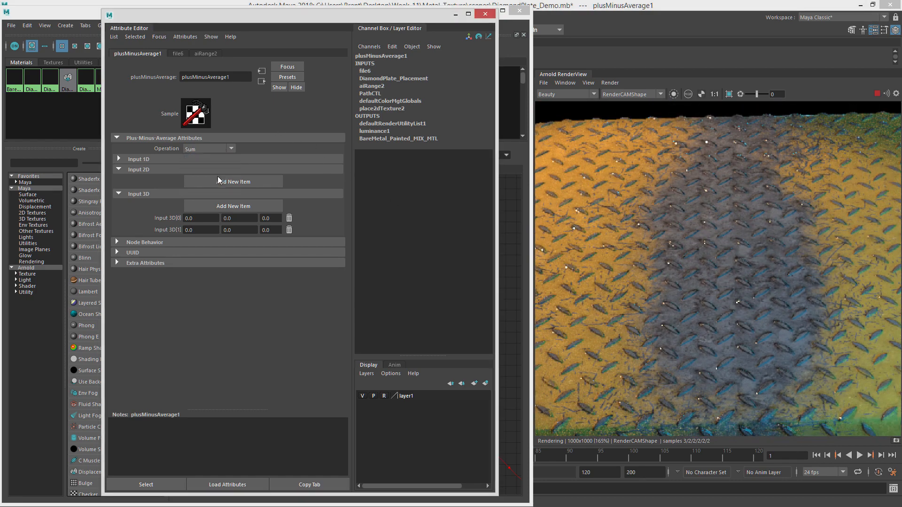
pyautogui.scroll(-1, 756, 312)
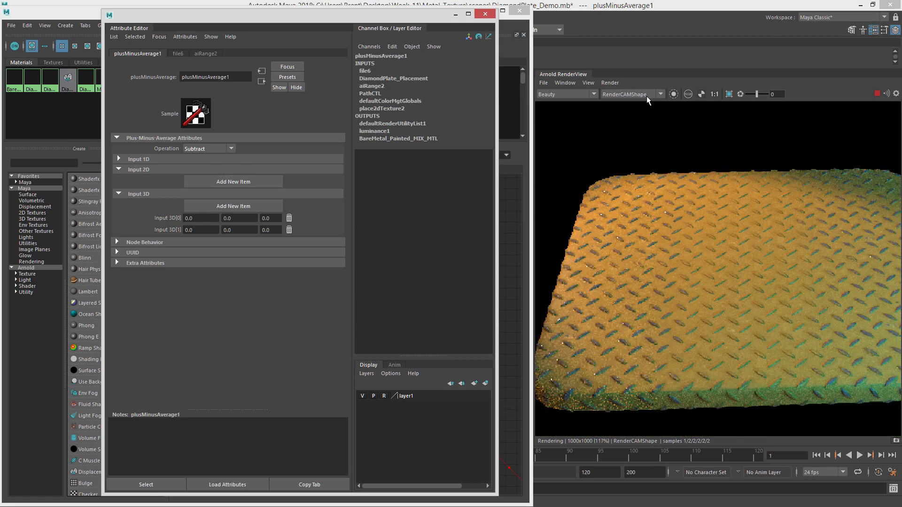
pyautogui.click(673, 94)
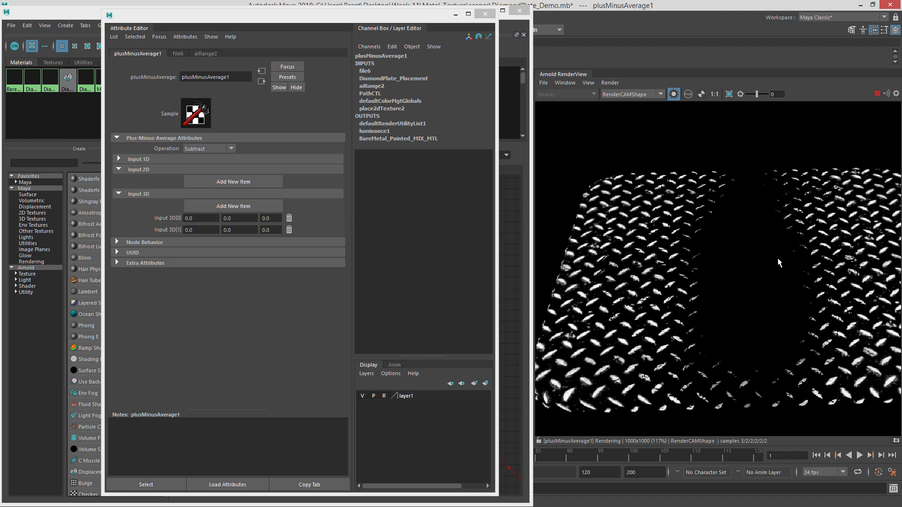
# Move the attribute window aside and rearrange the mask nodes around plusMinusAverage1 in the node graph.
pyautogui.moveTo(347, 19); pyautogui.dragTo(901, 87)
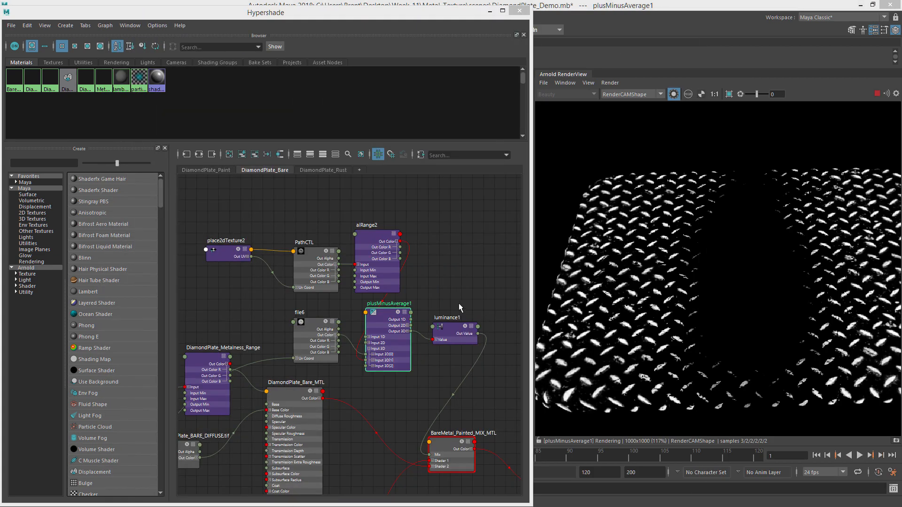
pyautogui.keyDown('alt'); pyautogui.moveTo(442, 262); pyautogui.dragTo(410, 213, button='middle'); pyautogui.keyUp('alt')
pyautogui.keyDown('alt'); pyautogui.moveTo(375, 305); pyautogui.dragTo(405, 268, button='middle'); pyautogui.keyUp('alt')
pyautogui.keyDown('alt'); pyautogui.moveTo(404, 304); pyautogui.dragTo(335, 304, button='right'); pyautogui.keyUp('alt')
# Connect the bare material to the mix shader's Shader 1 and the painted material to Shader 2, comparing renders.
pyautogui.moveTo(322, 296)
pyautogui.mouseDown()
pyautogui.moveTo(414, 306)
pyautogui.moveTo(416, 351)
pyautogui.mouseUp()
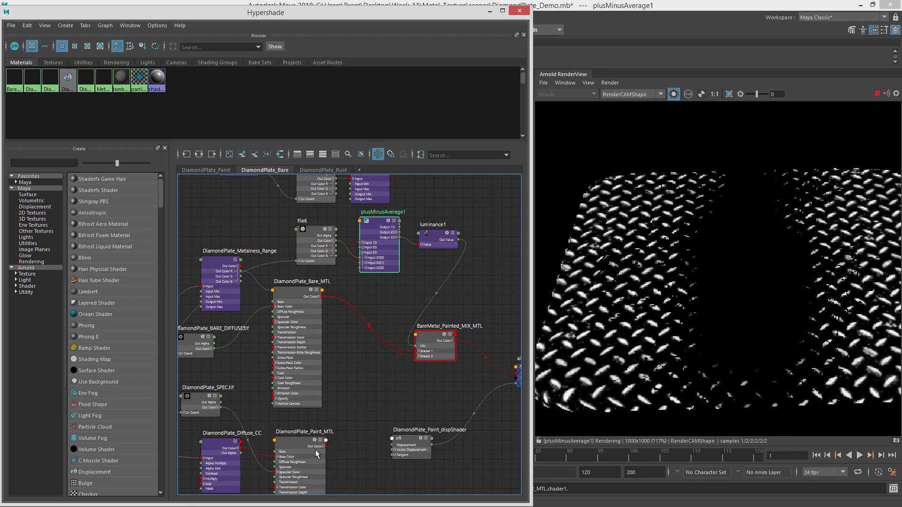
pyautogui.moveTo(326, 446); pyautogui.dragTo(417, 356)
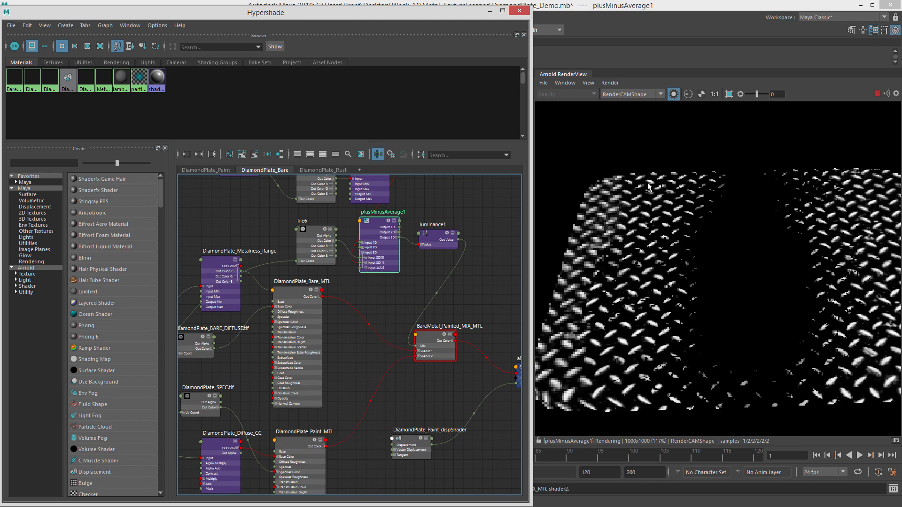
pyautogui.click(673, 94)
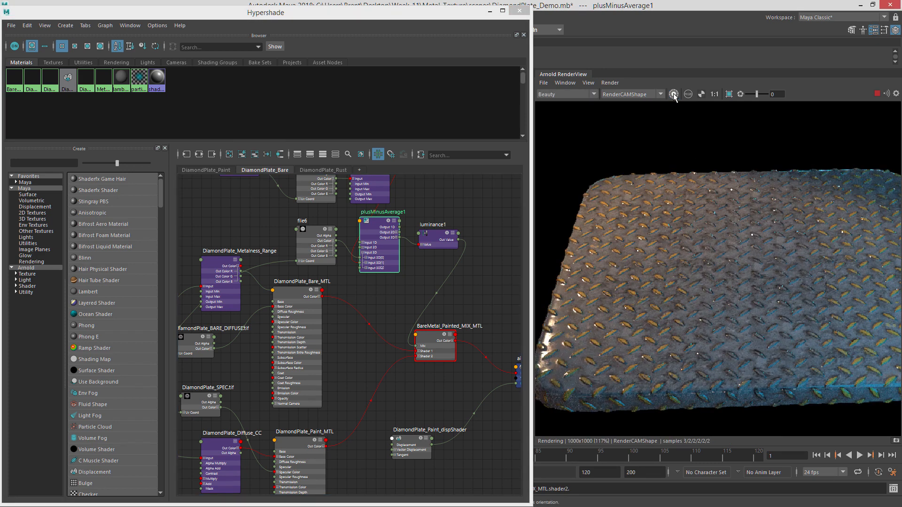
pyautogui.click(674, 94)
# Connect DiamondPlate_Paint_MTL to the mix shader's Shader 1 and DiamondPlate_Bare_MTL to Shader 2, comparing the full render.
pyautogui.moveTo(326, 446); pyautogui.dragTo(425, 349)
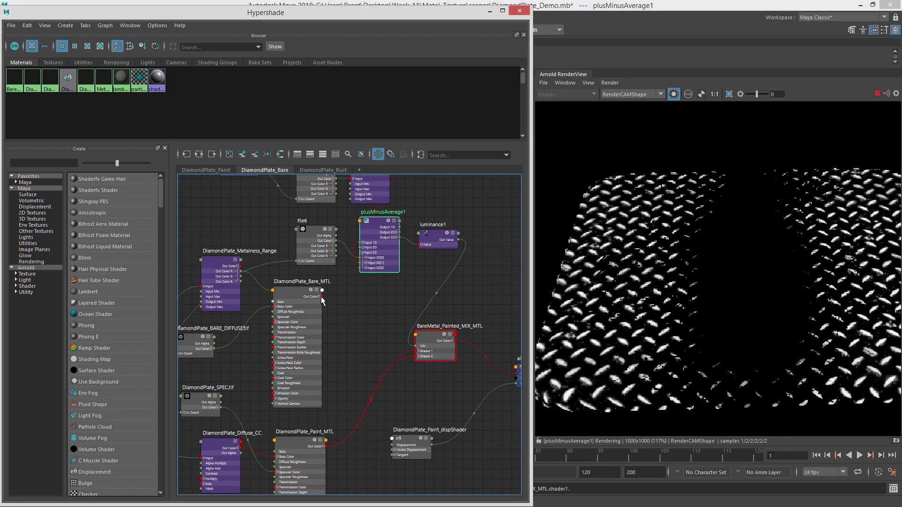
pyautogui.moveTo(322, 296)
pyautogui.mouseDown()
pyautogui.moveTo(386, 347)
pyautogui.moveTo(418, 356)
pyautogui.mouseUp()
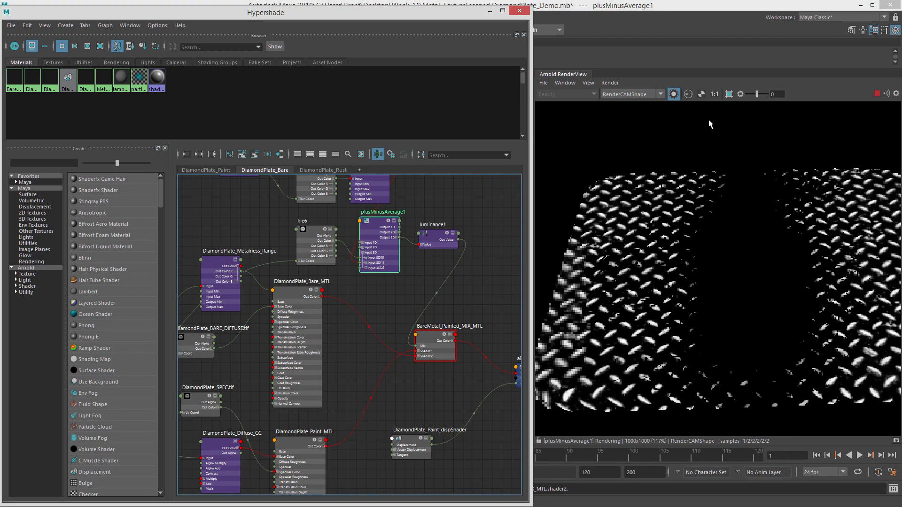
pyautogui.click(674, 94)
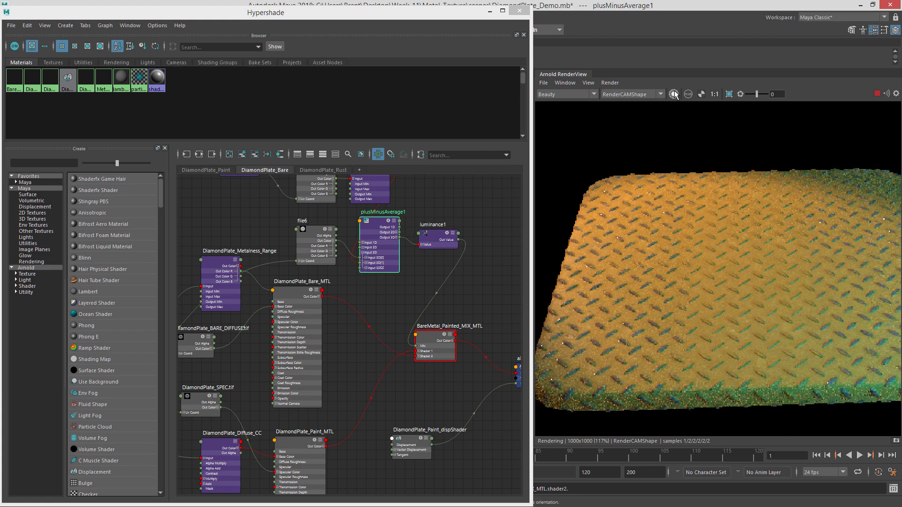
pyautogui.click(674, 94)
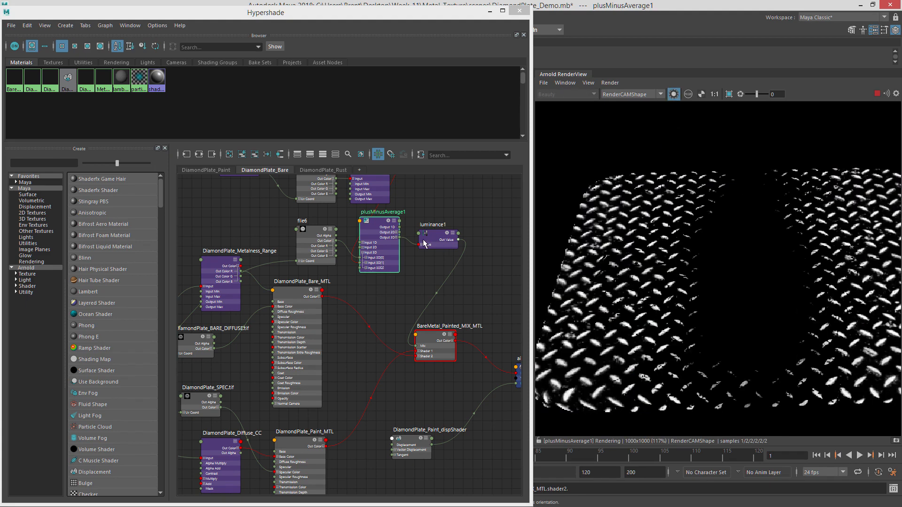
# Select luminance1 and preview its output in isolation.
pyautogui.keyDown('alt'); pyautogui.moveTo(443, 231); pyautogui.dragTo(423, 269, button='middle'); pyautogui.keyUp('alt')
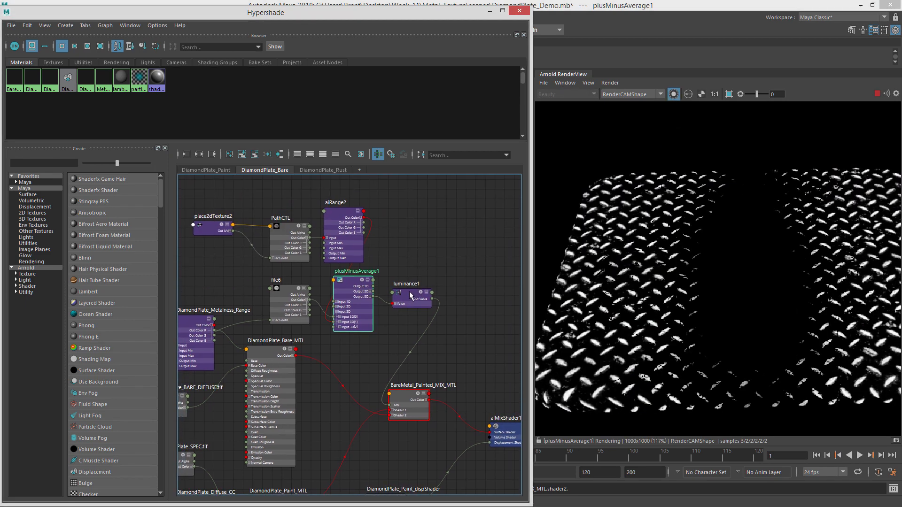
pyautogui.click(401, 286)
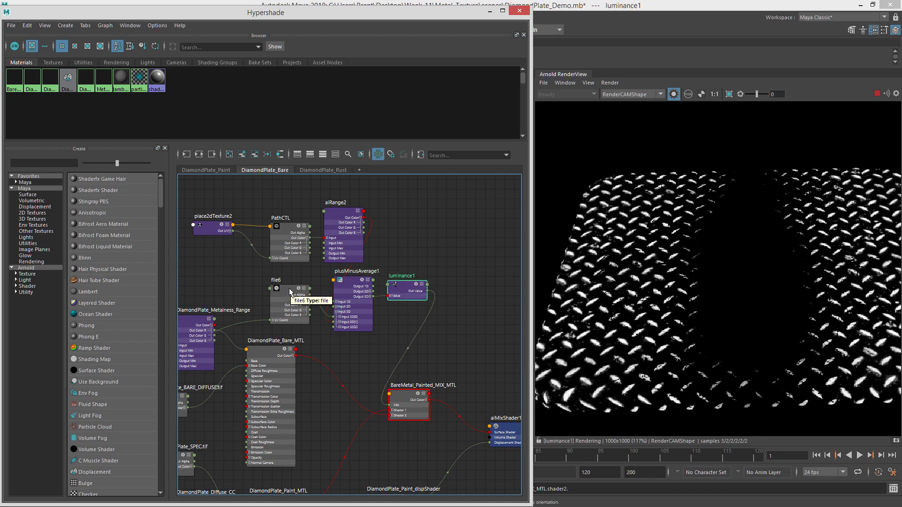
pyautogui.click(673, 94)
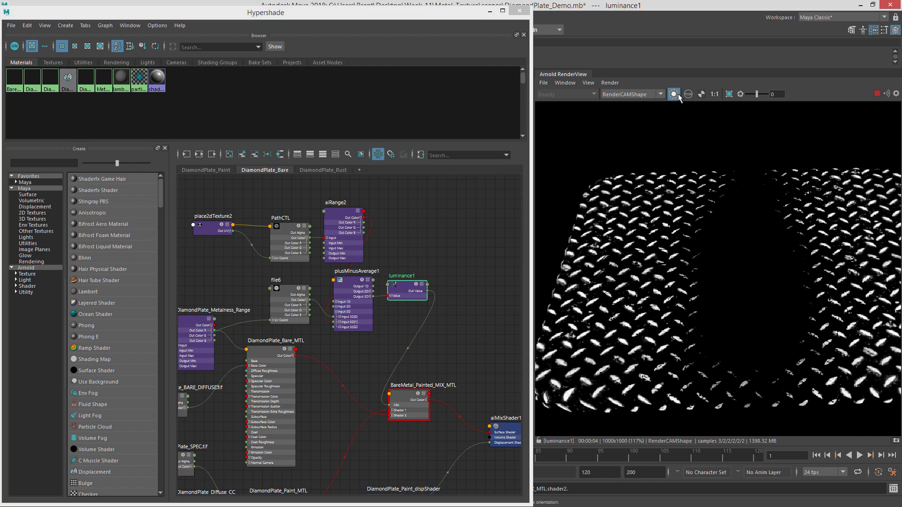
pyautogui.click(673, 94)
# Insert a new aiRange node between plusMinusAverage1 and luminance1, arrange the nodes, and open its attributes.
pyautogui.click(441, 269)
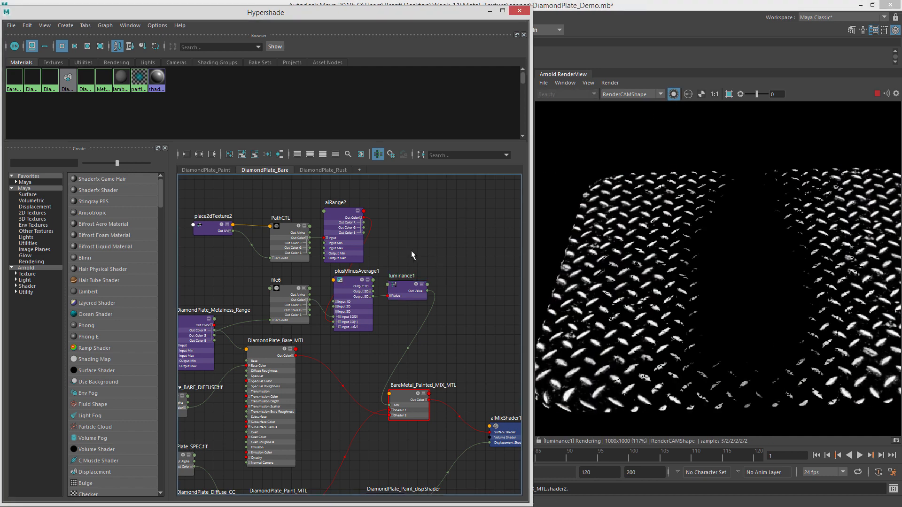
pyautogui.press('Tab')
pyautogui.write('aiRan')
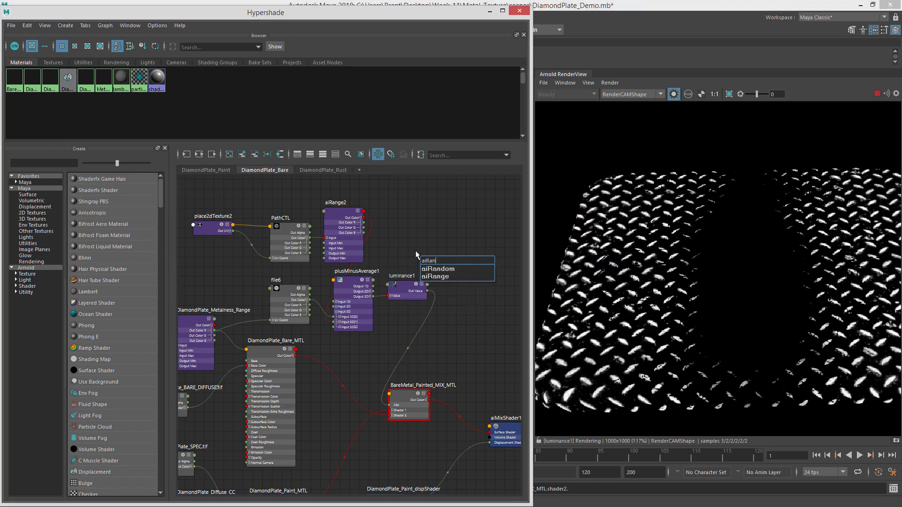
pyautogui.press('Down')
pyautogui.press('Down')
pyautogui.press('Return')
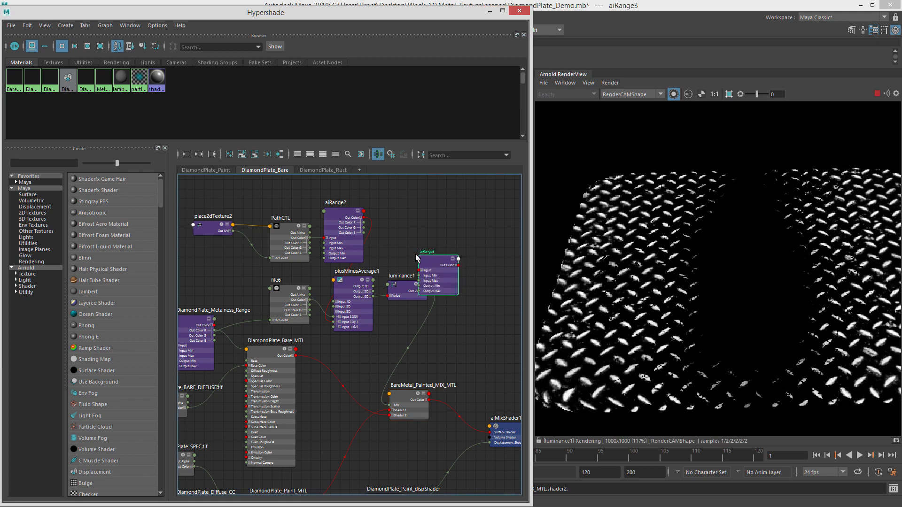
pyautogui.moveTo(442, 267); pyautogui.dragTo(465, 289)
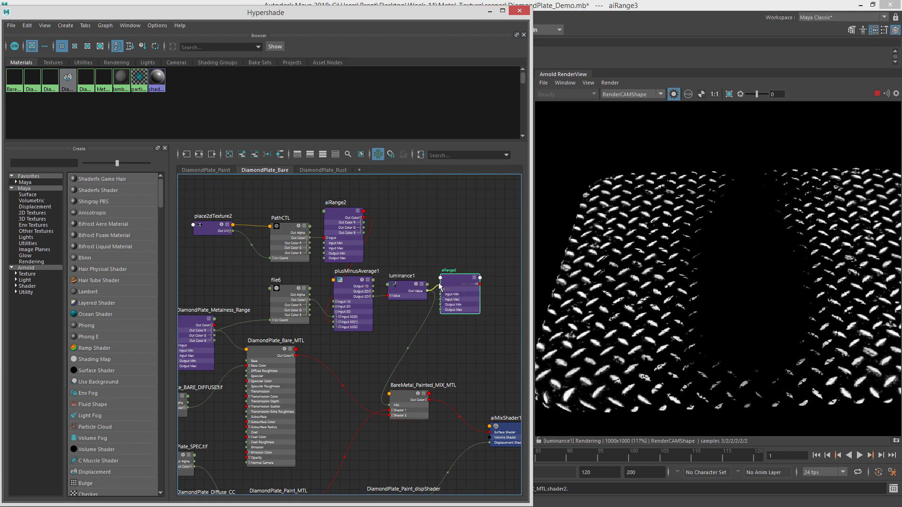
pyautogui.moveTo(404, 282); pyautogui.dragTo(434, 240)
pyautogui.moveTo(462, 282); pyautogui.dragTo(388, 284)
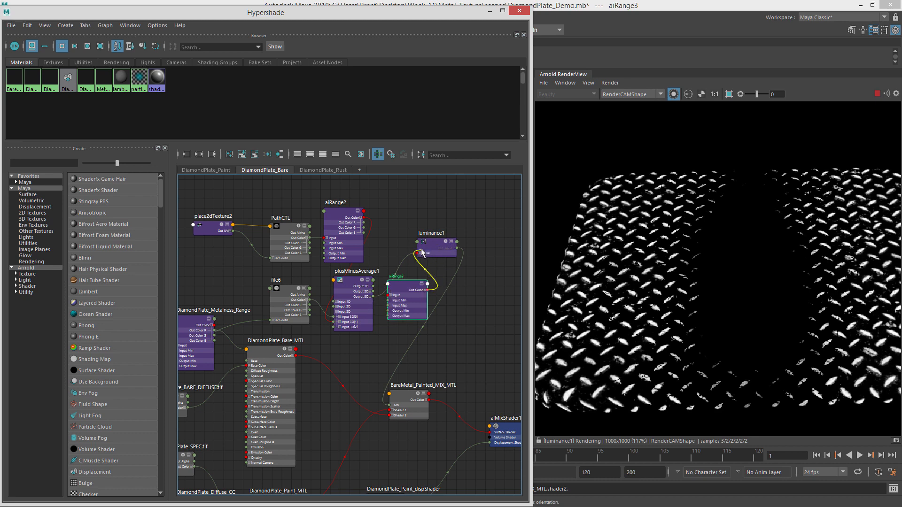
pyautogui.moveTo(421, 250); pyautogui.dragTo(465, 295)
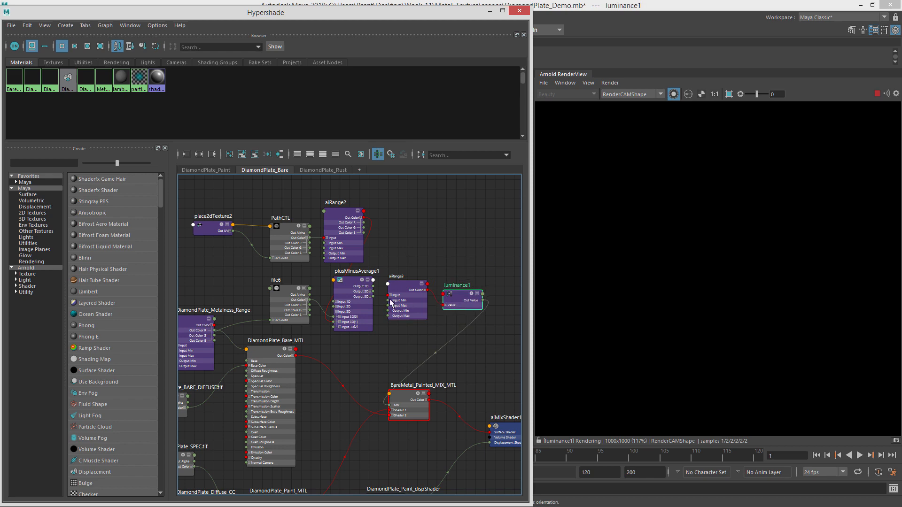
pyautogui.moveTo(406, 284); pyautogui.dragTo(400, 284)
pyautogui.doubleClick(408, 289)
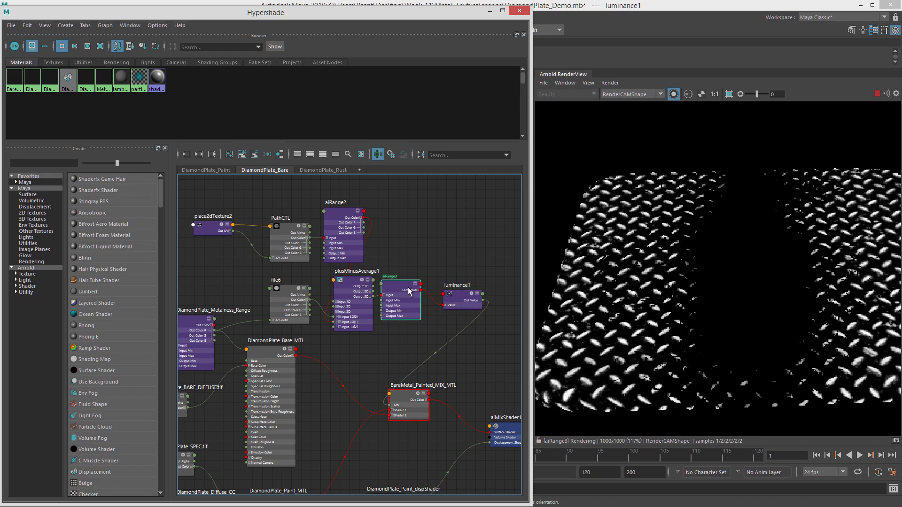
# Invert aiRange3 by setting its Output Min to 1 and Output Max to 0.
pyautogui.moveTo(776, 58); pyautogui.dragTo(256, 17)
pyautogui.moveTo(196, 168); pyautogui.dragTo(164, 170)
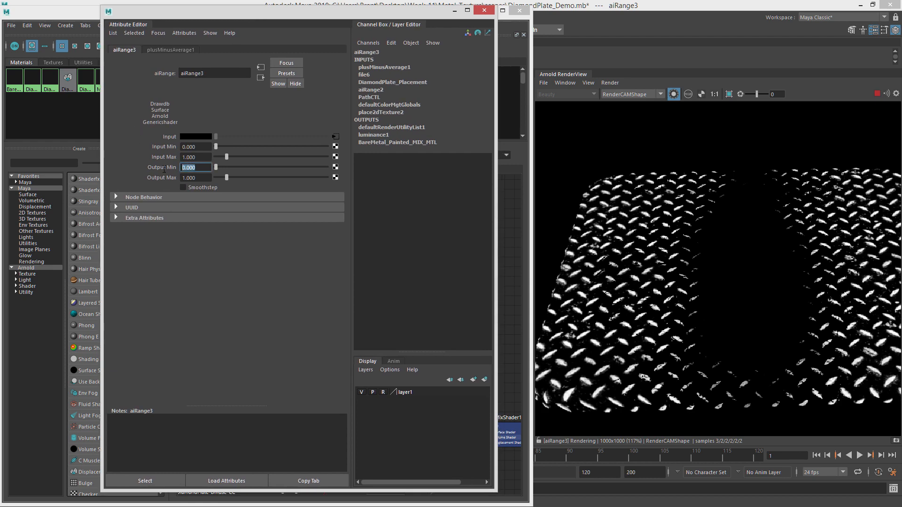
pyautogui.write('1')
pyautogui.press('Tab')
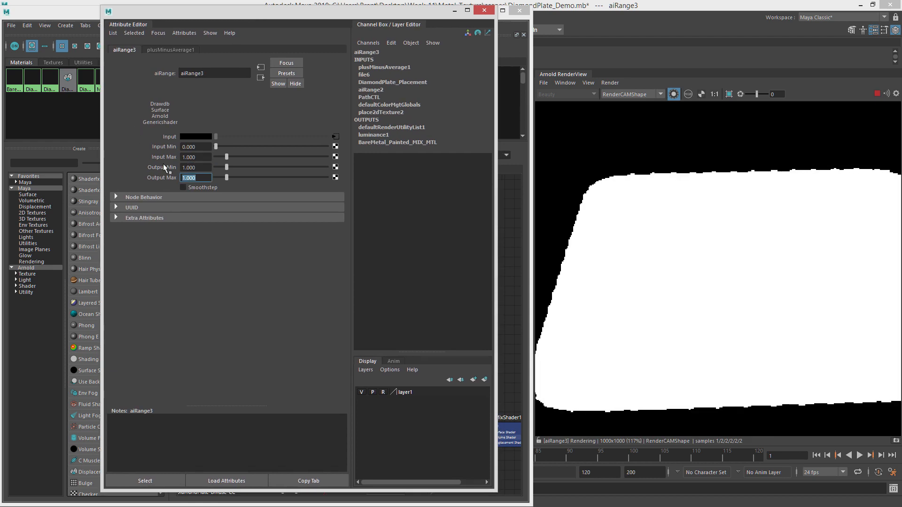
pyautogui.write('0')
pyautogui.press('Return')
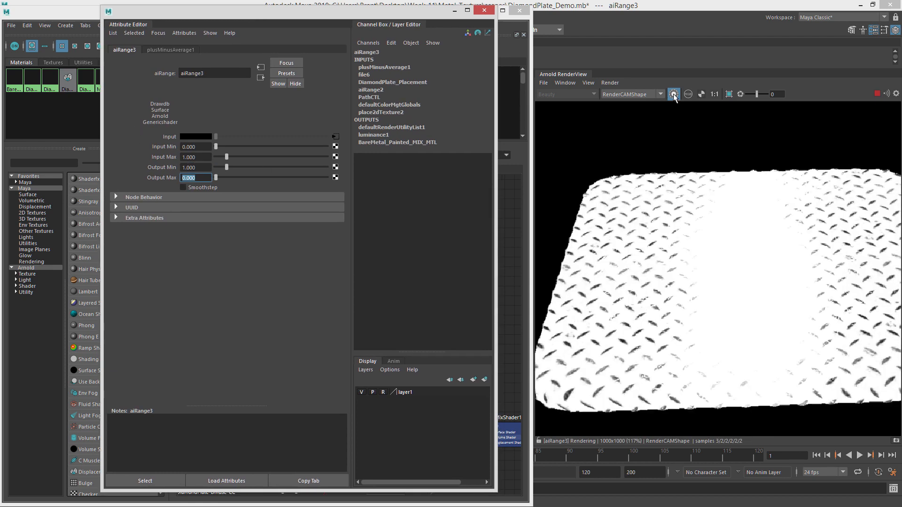
# Preview the full render and reset aiRange3's Output Max to 1 and Output Min to 0.
pyautogui.click(674, 94)
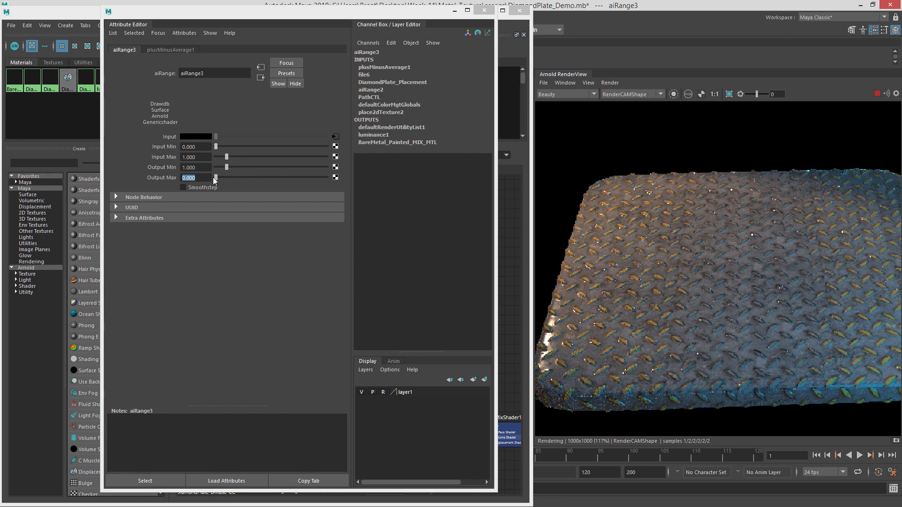
pyautogui.write('1')
pyautogui.press('Return')
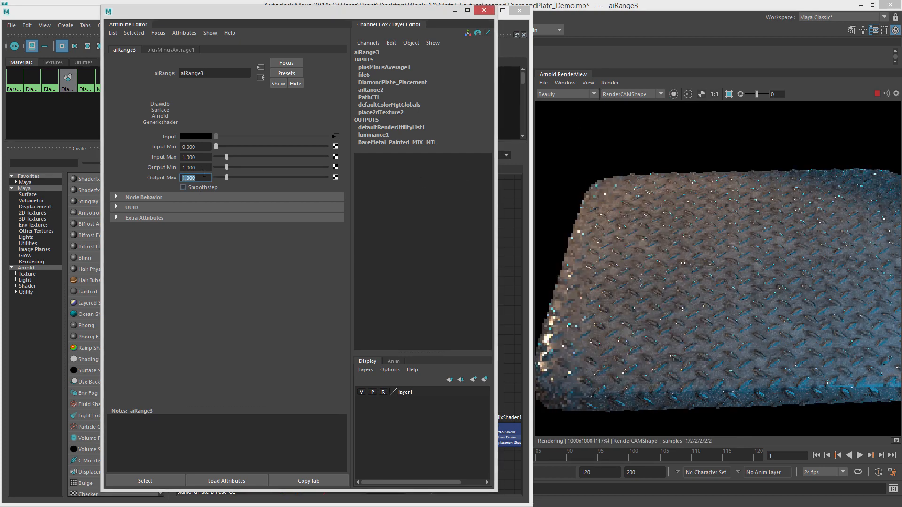
pyautogui.hotkey('shift', 'Tab')
pyautogui.write('0')
pyautogui.press('Return')
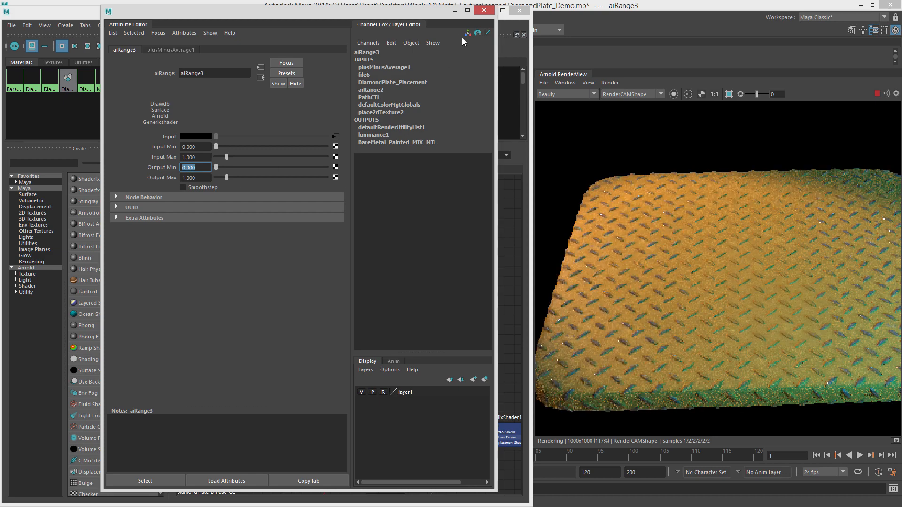
# Delete the aiRange3 node and reconnect plusMinusAverage1 directly into luminance1.
pyautogui.click(484, 10)
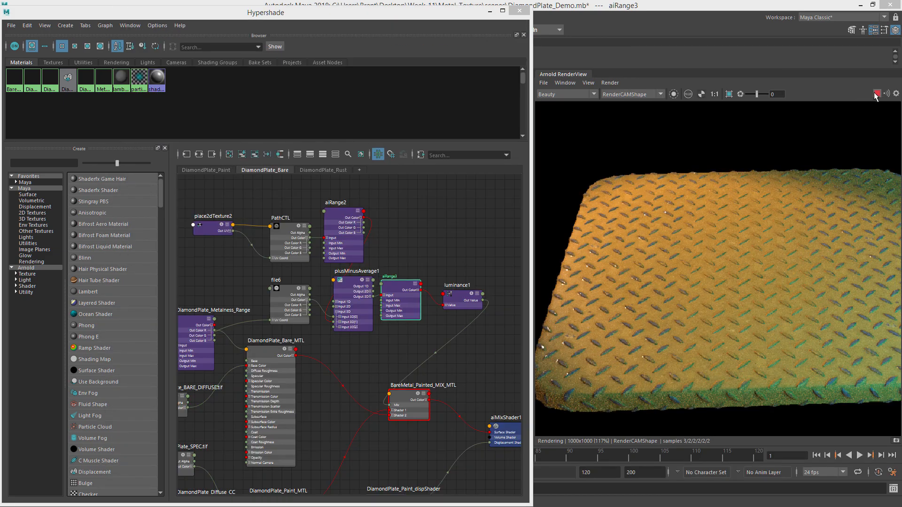
pyautogui.click(390, 285)
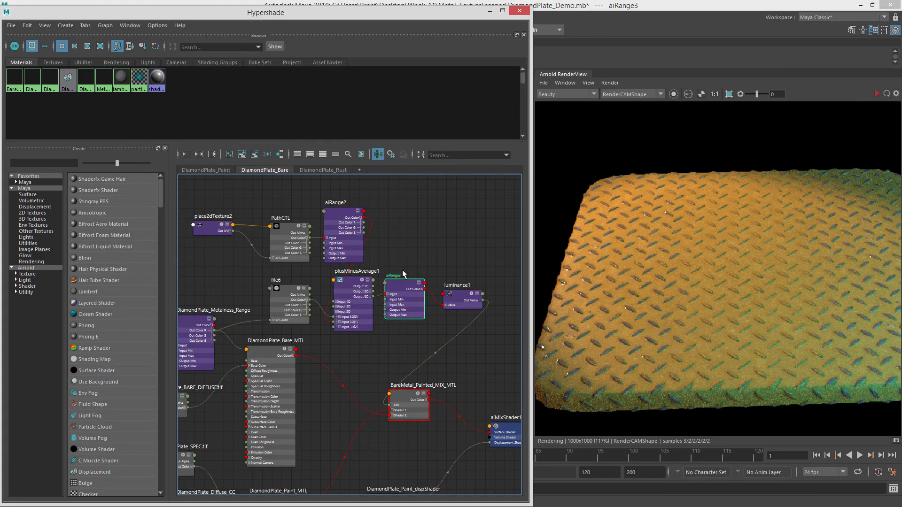
pyautogui.press('Delete')
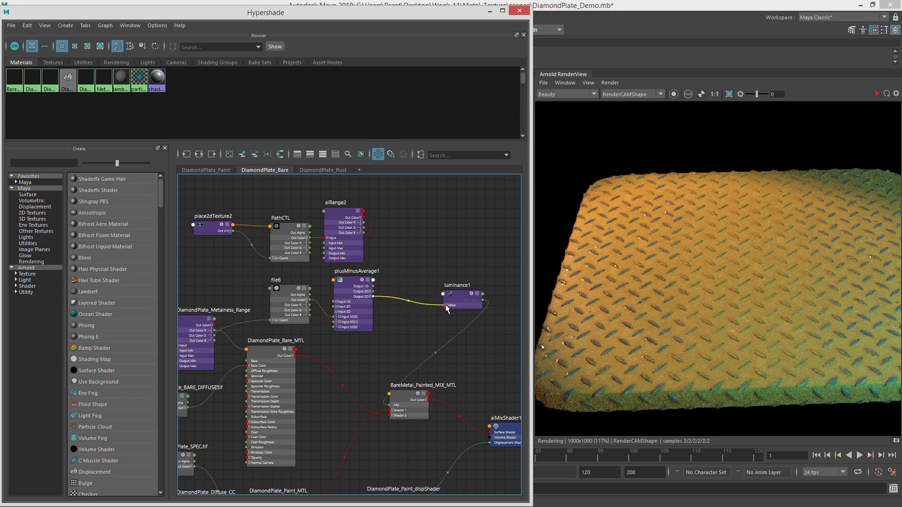
pyautogui.moveTo(450, 297); pyautogui.dragTo(399, 300)
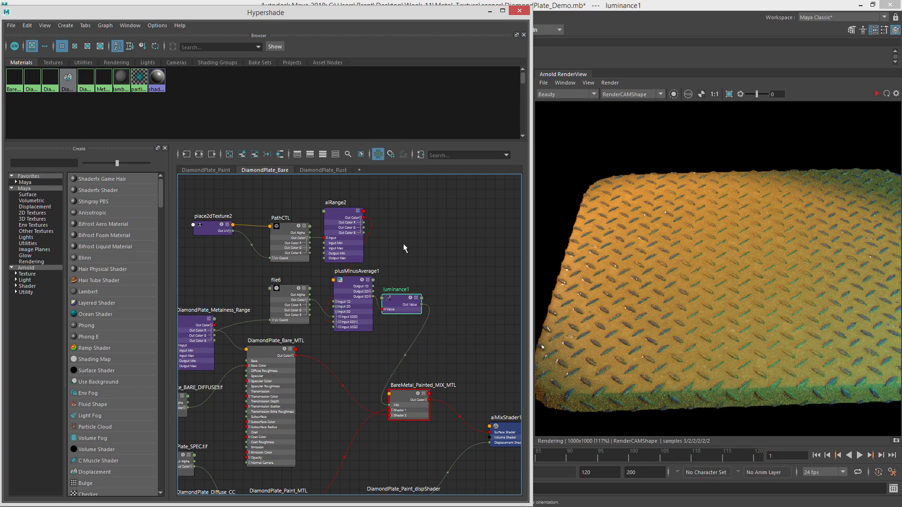
# Set plusMinusAverage1's operation to Sum.
pyautogui.click(365, 282)
pyautogui.moveTo(901, 42); pyautogui.dragTo(207, 12)
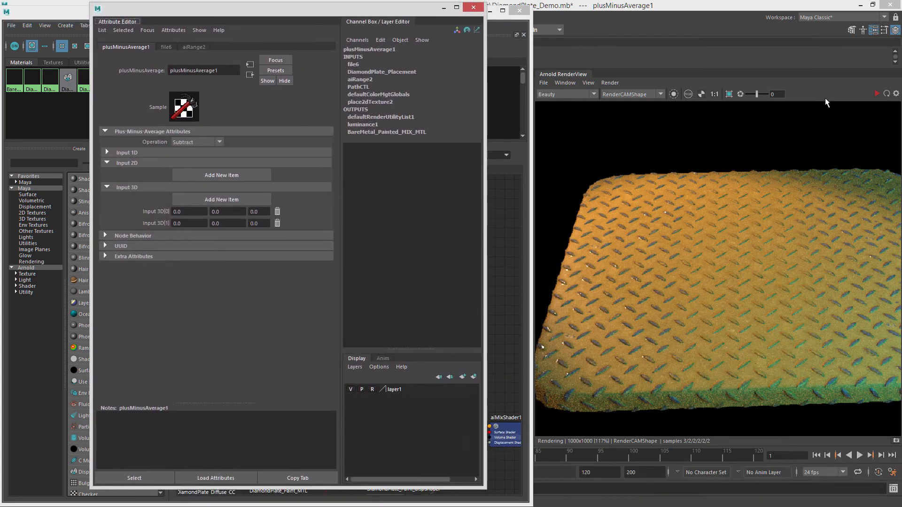
pyautogui.click(198, 142)
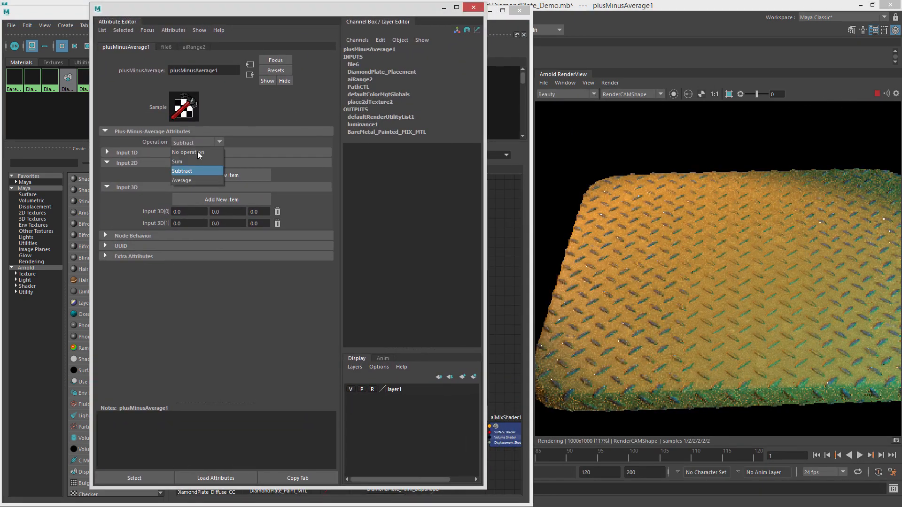
pyautogui.click(196, 162)
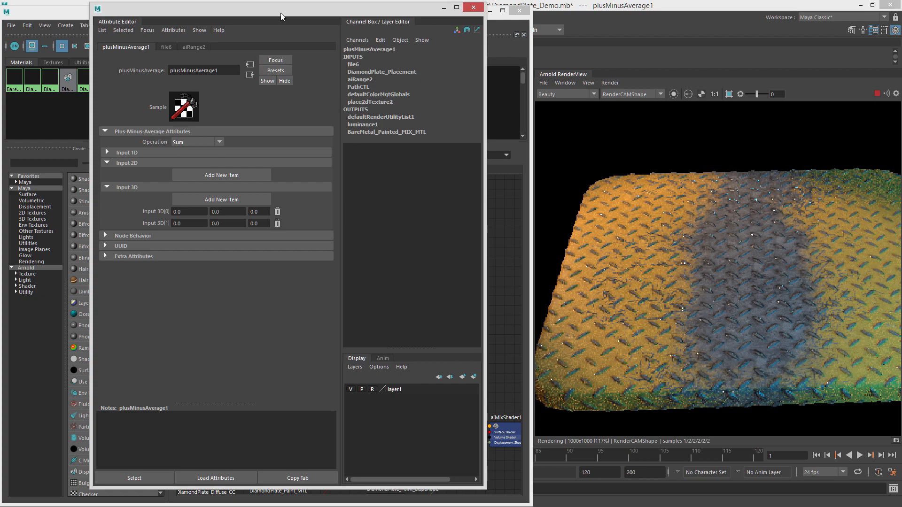
pyautogui.moveTo(278, 12); pyautogui.dragTo(901, 93)
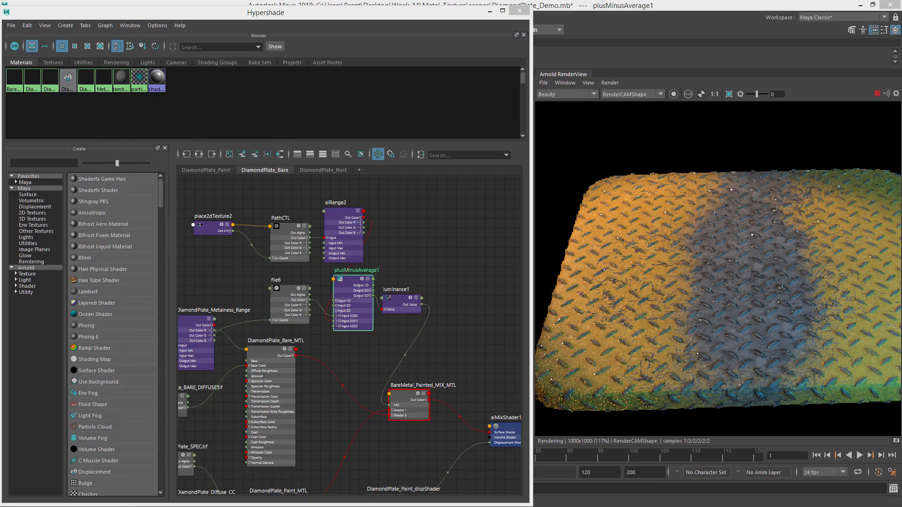
# Set aiRange2's Input Max to 0.085 and check the effect in the render view.
pyautogui.click(338, 213)
pyautogui.moveTo(901, 84); pyautogui.dragTo(253, 60)
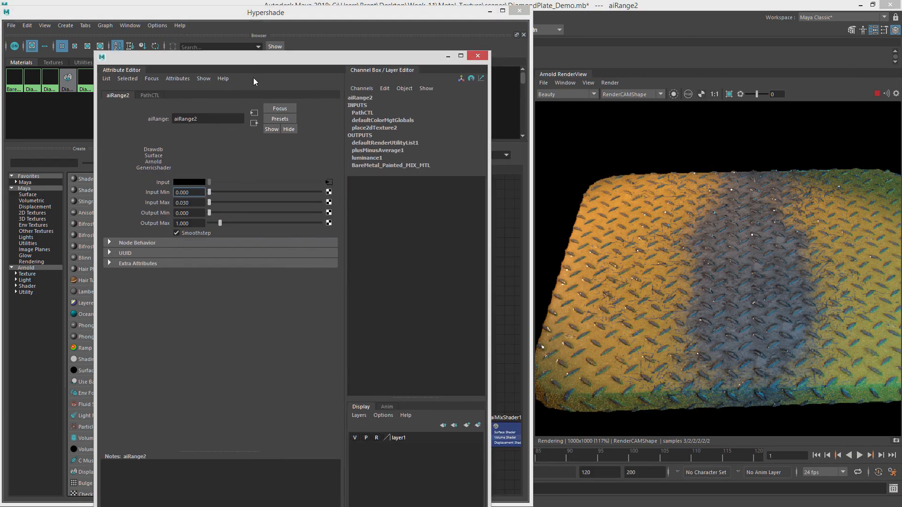
pyautogui.moveTo(209, 202); pyautogui.dragTo(211, 205)
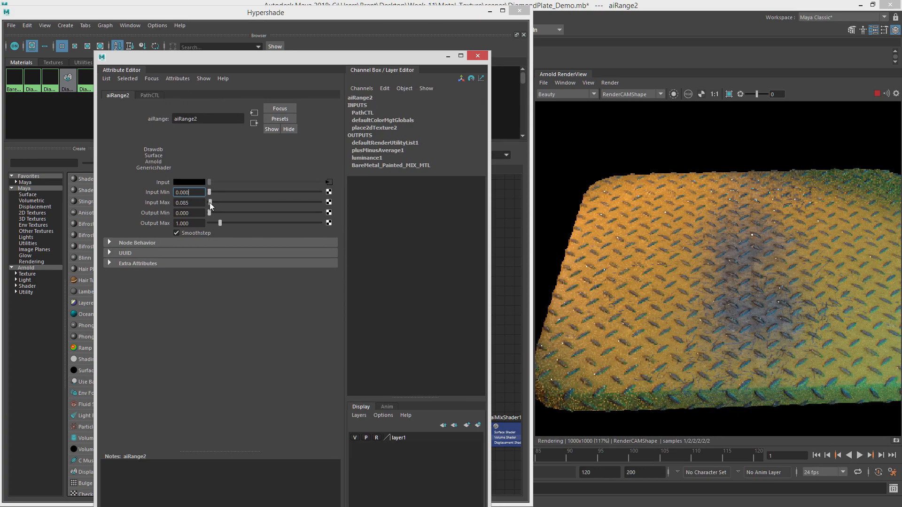
pyautogui.moveTo(211, 206); pyautogui.dragTo(210, 207)
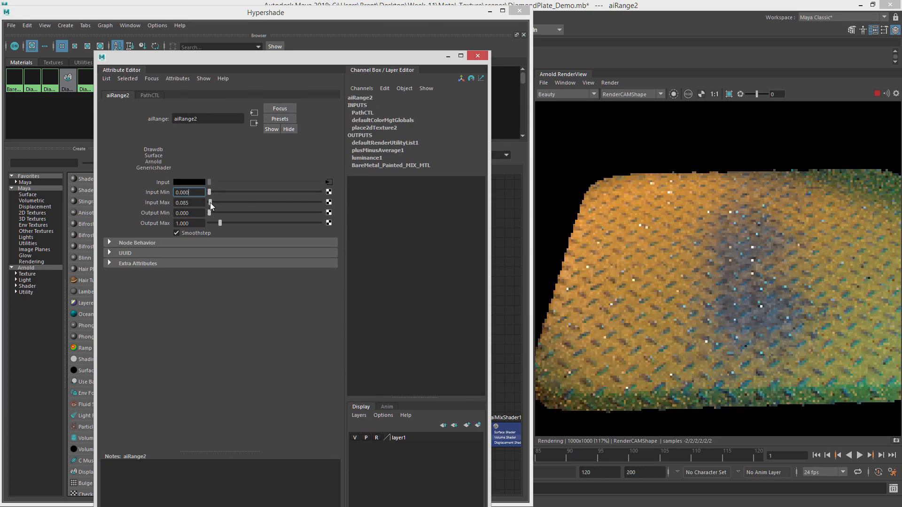
pyautogui.scroll(2, 713, 257)
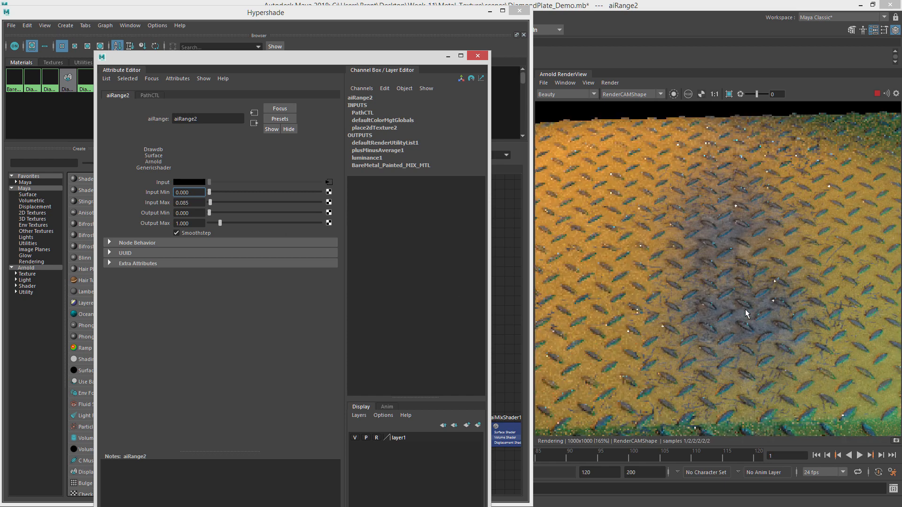
pyautogui.scroll(-2, 669, 331)
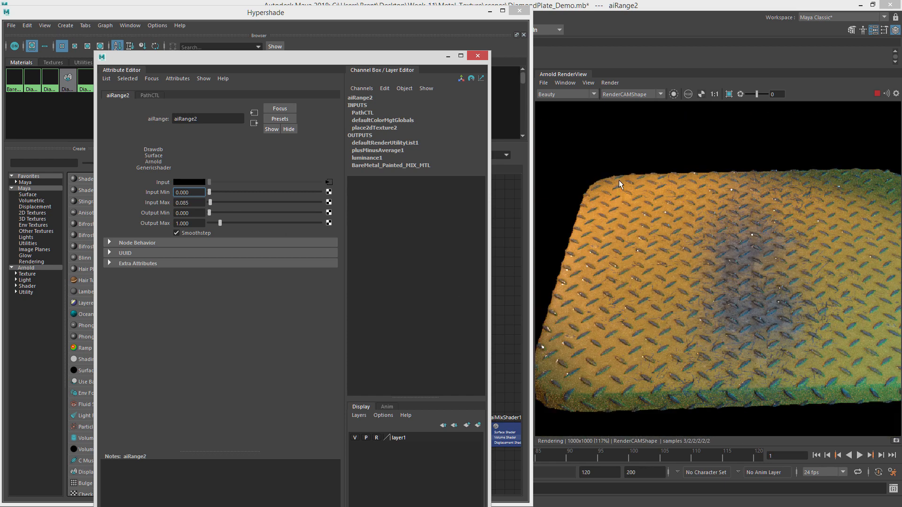
pyautogui.scroll(-1, 616, 268)
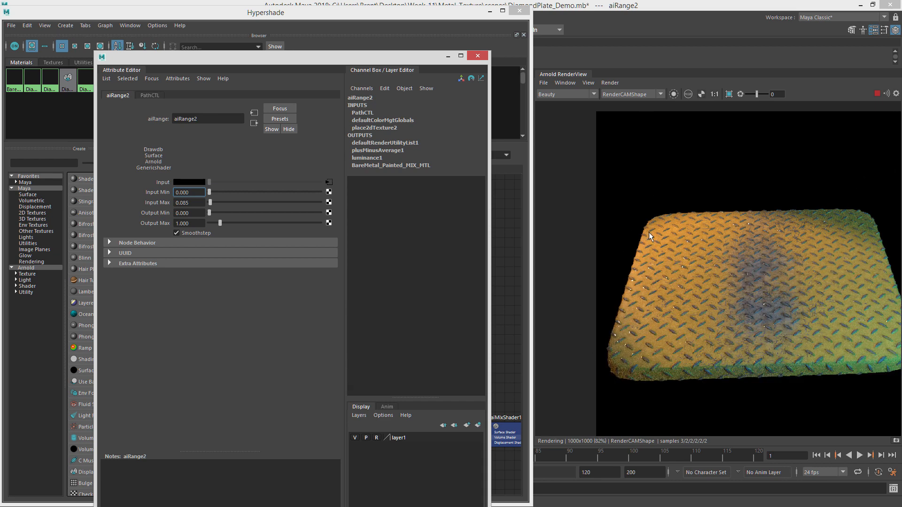
pyautogui.scroll(1, 637, 298)
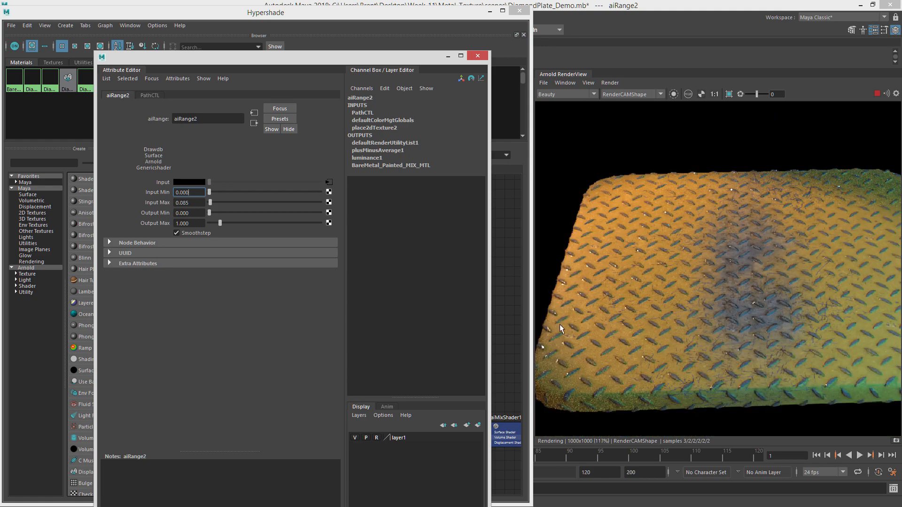
pyautogui.moveTo(396, 58); pyautogui.dragTo(901, 70)
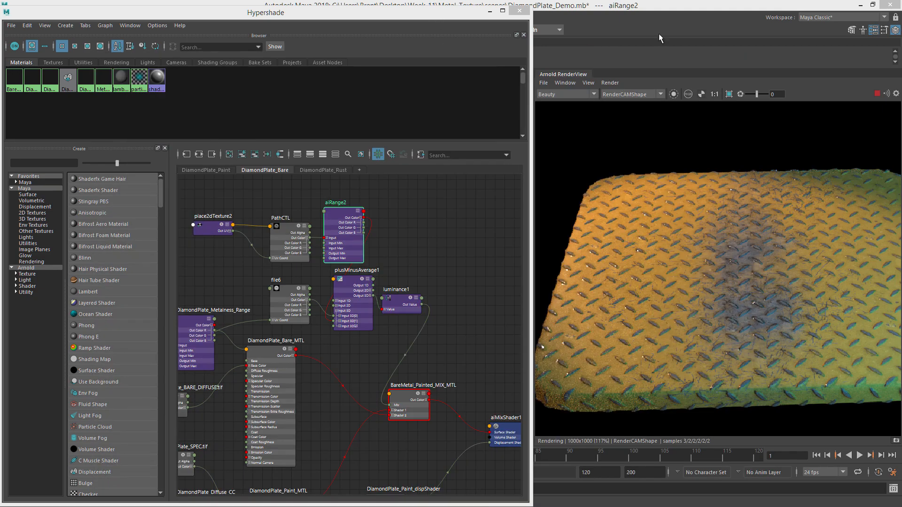
# Orbit the render camera around the diamond plate to inspect the render from different angles.
pyautogui.moveTo(402, 14); pyautogui.dragTo(901, 67)
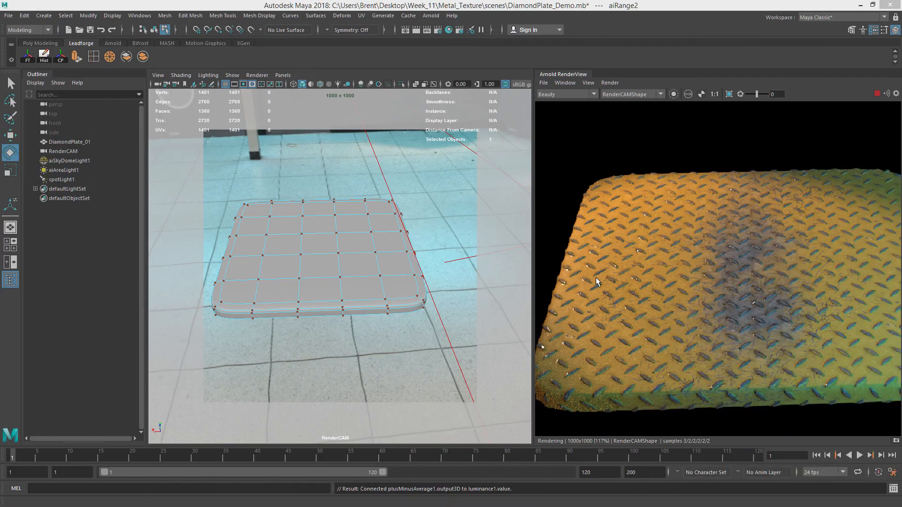
pyautogui.keyDown('alt'); pyautogui.moveTo(363, 247); pyautogui.dragTo(436, 188); pyautogui.keyUp('alt')
pyautogui.moveTo(437, 189); pyautogui.dragTo(480, 178, button='right')
pyautogui.click(357, 301)
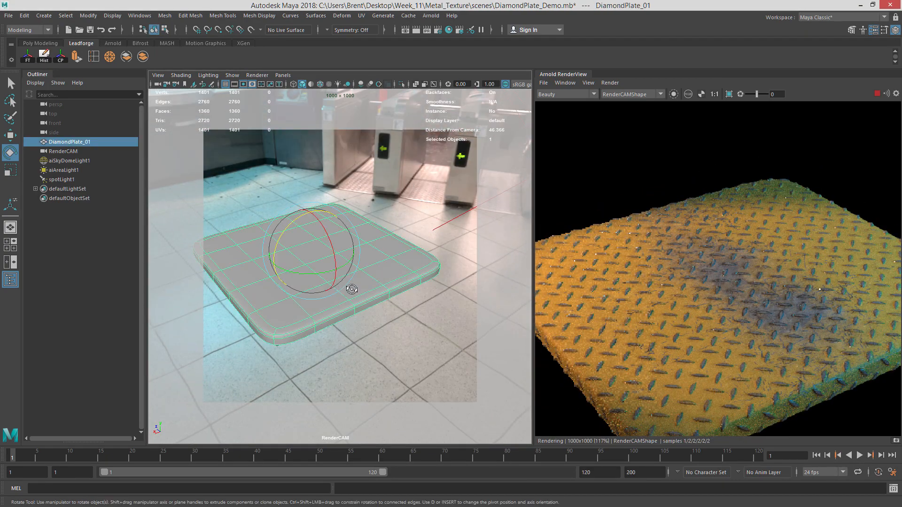
pyautogui.keyDown('alt'); pyautogui.moveTo(357, 301); pyautogui.dragTo(396, 317); pyautogui.keyUp('alt')
pyautogui.click(411, 359)
pyautogui.keyDown('alt'); pyautogui.moveTo(348, 346); pyautogui.dragTo(409, 332); pyautogui.keyUp('alt')
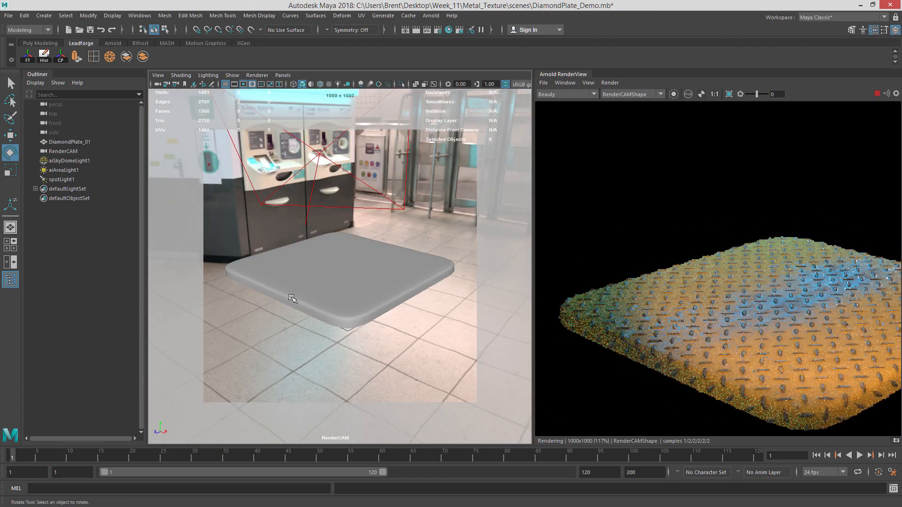
pyautogui.moveTo(373, 269)
pyautogui.keyDown('alt'); pyautogui.mouseDown()
pyautogui.moveTo(362, 312)
pyautogui.moveTo(338, 324)
pyautogui.moveTo(262, 302)
pyautogui.moveTo(356, 323)
pyautogui.moveTo(328, 318)
pyautogui.moveTo(362, 266)
pyautogui.mouseUp(); pyautogui.keyUp('alt')
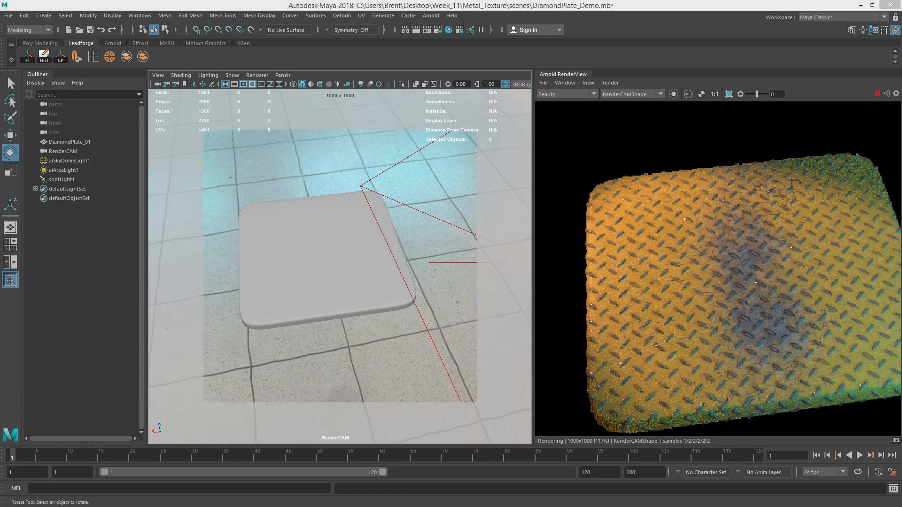
# Reposition aiMixShader1SG and BareMetal_Painted_MIX_MTL in the DiamondPlate_Bare graph.
pyautogui.moveTo(206, 1); pyautogui.dragTo(315, 2)
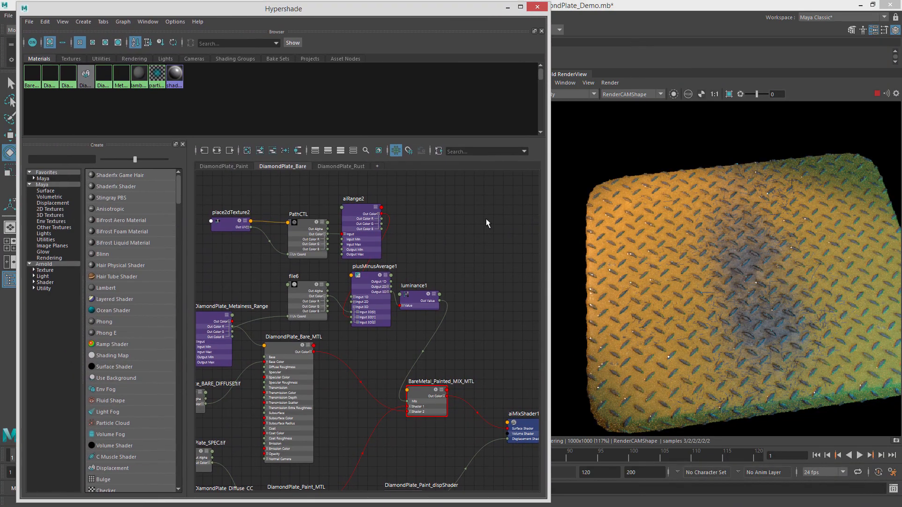
pyautogui.scroll(-2, 459, 267)
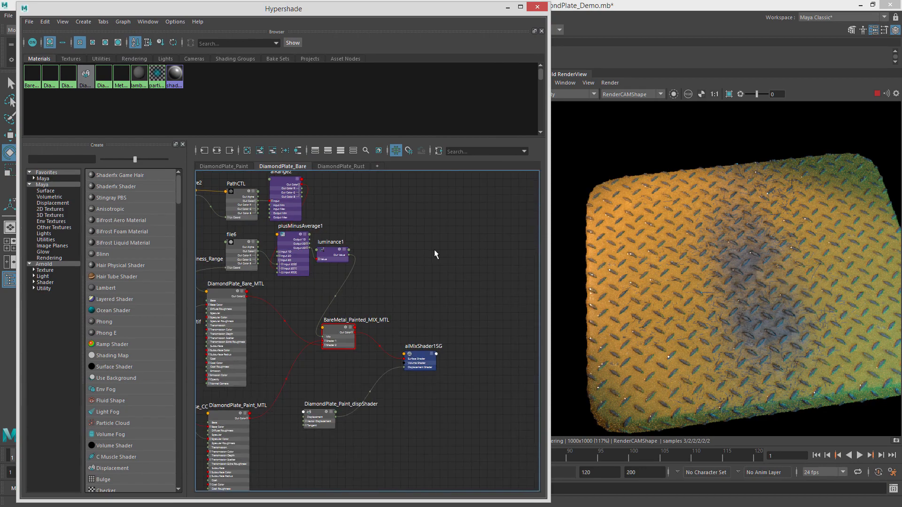
pyautogui.scroll(1, 388, 363)
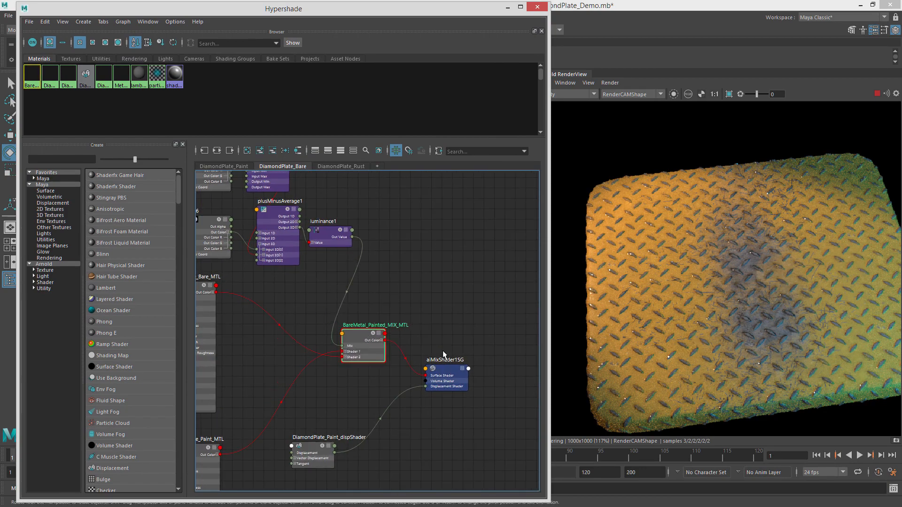
pyautogui.click(467, 365)
pyautogui.moveTo(468, 365); pyautogui.dragTo(460, 363)
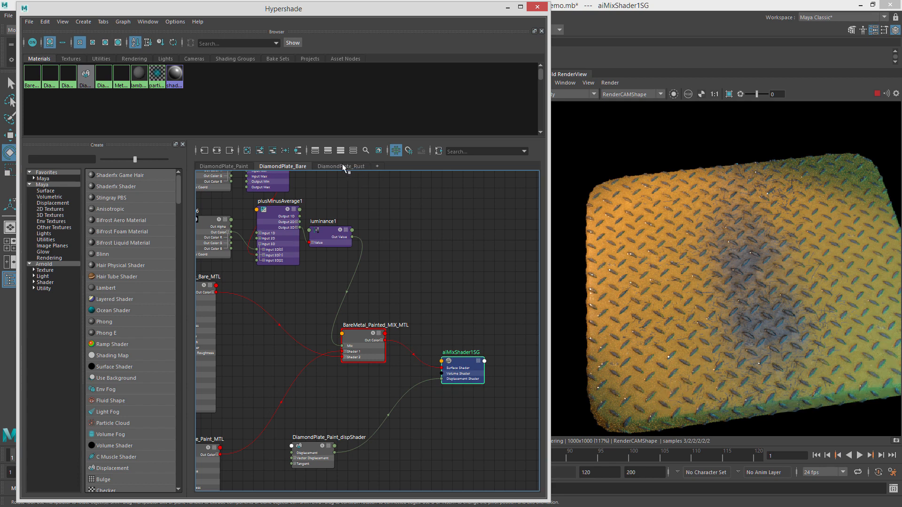
pyautogui.click(365, 378)
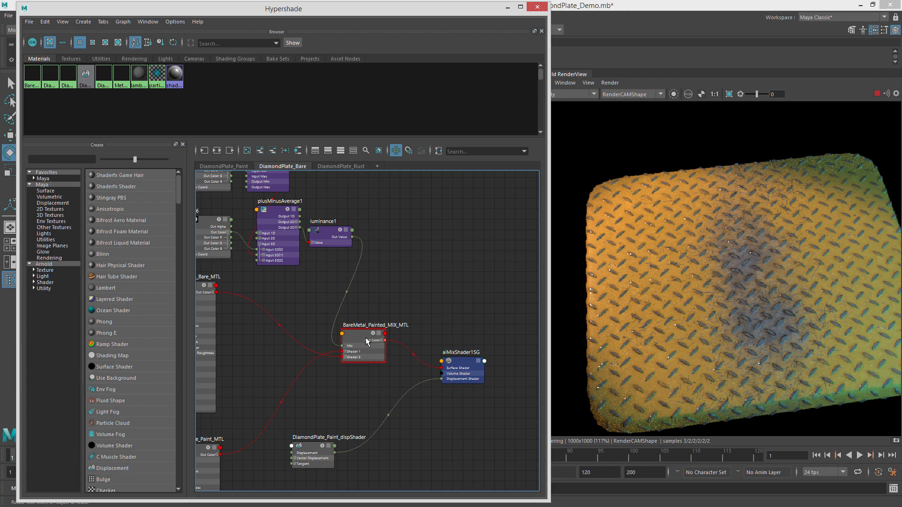
pyautogui.moveTo(367, 341); pyautogui.dragTo(380, 328)
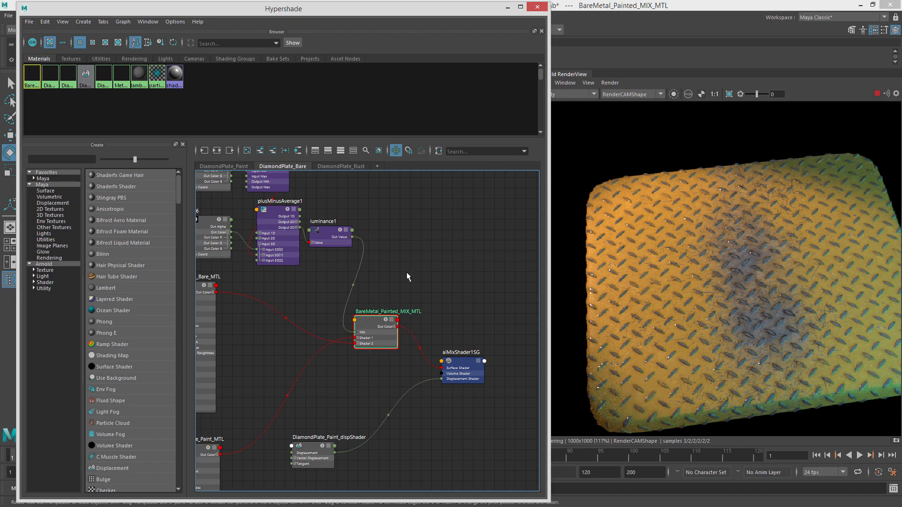
# Bring BareMetal_Painted_MIX_MTL and aiMixShader1SG into the DiamondPlate_Rust tab and position them.
pyautogui.click(342, 168)
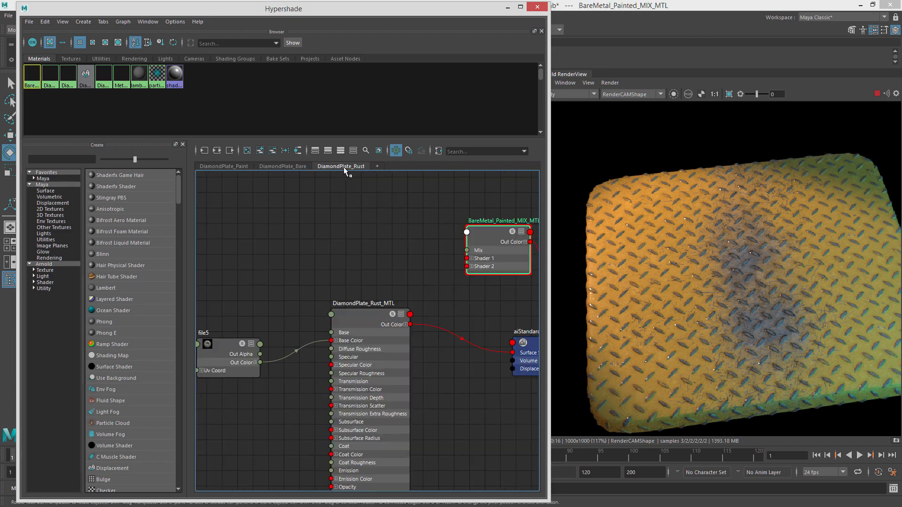
pyautogui.keyDown('alt'); pyautogui.moveTo(397, 276); pyautogui.dragTo(254, 282, button='middle'); pyautogui.keyUp('alt')
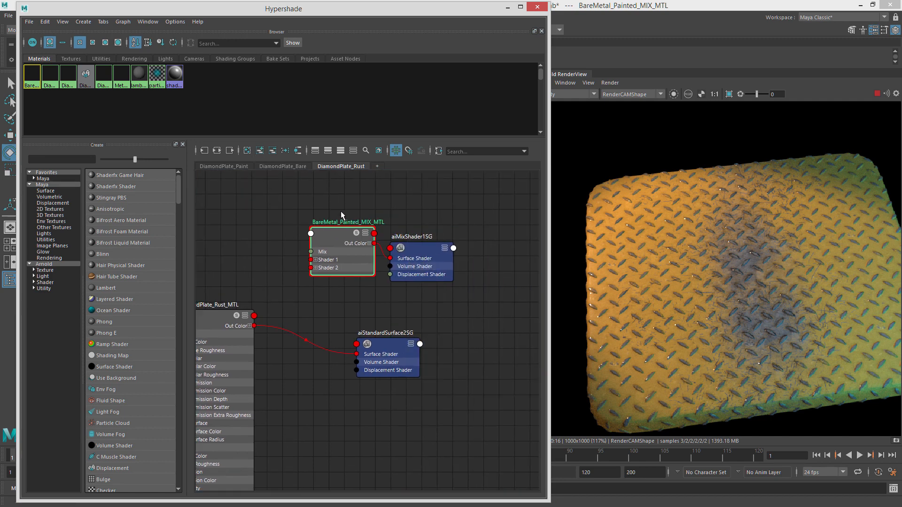
pyautogui.keyDown('alt'); pyautogui.moveTo(387, 212); pyautogui.dragTo(426, 226, button='middle'); pyautogui.keyUp('alt')
pyautogui.moveTo(353, 239)
pyautogui.mouseDown()
pyautogui.moveTo(336, 212)
pyautogui.moveTo(348, 228)
pyautogui.mouseUp()
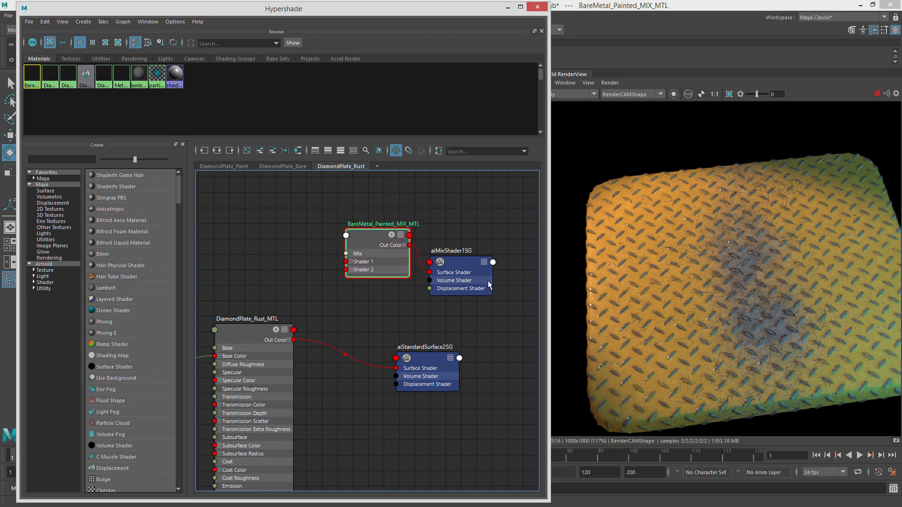
pyautogui.moveTo(462, 265); pyautogui.dragTo(498, 230)
pyautogui.keyDown('alt'); pyautogui.moveTo(465, 272); pyautogui.dragTo(372, 272, button='right'); pyautogui.keyUp('alt')
pyautogui.keyDown('alt'); pyautogui.moveTo(398, 274); pyautogui.dragTo(417, 281, button='middle'); pyautogui.keyUp('alt')
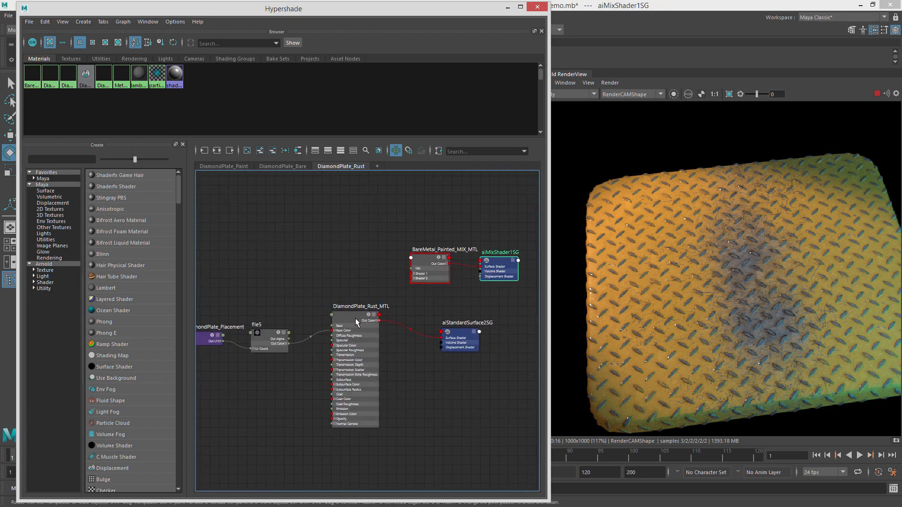
# Arrange DiamondPlate_Rust_MTL, its file texture and shading group beneath the mix material nodes.
pyautogui.keyDown('alt'); pyautogui.moveTo(355, 323); pyautogui.dragTo(459, 338, button='middle'); pyautogui.keyUp('alt')
pyautogui.moveTo(295, 298); pyautogui.dragTo(446, 392)
pyautogui.moveTo(459, 338); pyautogui.dragTo(355, 288)
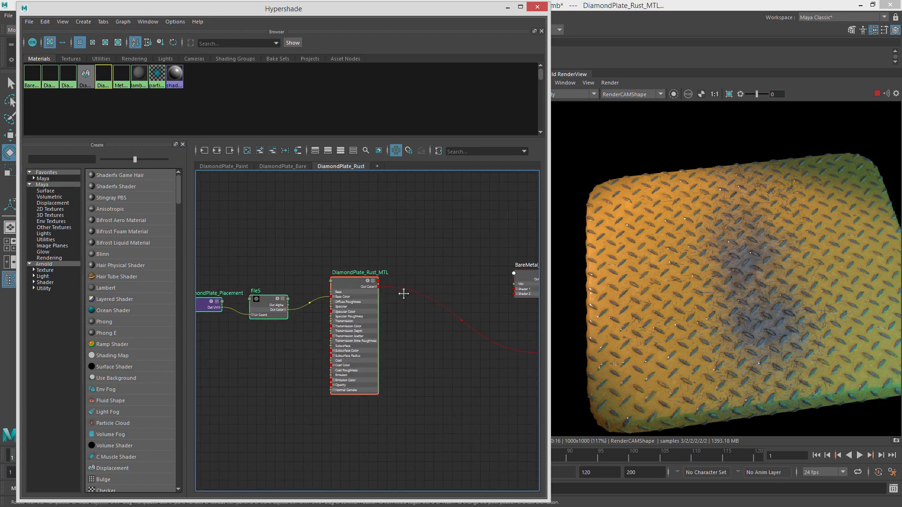
pyautogui.keyDown('alt'); pyautogui.moveTo(404, 293); pyautogui.dragTo(314, 301, button='middle'); pyautogui.keyUp('alt')
pyautogui.moveTo(470, 362); pyautogui.dragTo(371, 406)
pyautogui.click(442, 293)
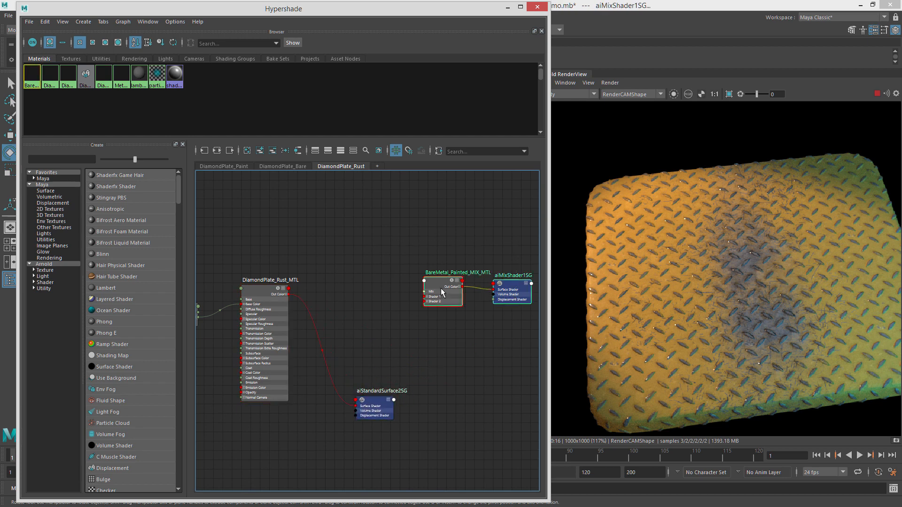
pyautogui.moveTo(441, 288); pyautogui.dragTo(264, 196)
pyautogui.keyDown('alt'); pyautogui.moveTo(337, 201); pyautogui.dragTo(362, 286, button='middle'); pyautogui.keyUp('alt')
pyautogui.moveTo(364, 276); pyautogui.dragTo(366, 192)
# Create a new aiMixShader node in the DiamondPlate_Rust graph.
pyautogui.click(416, 226)
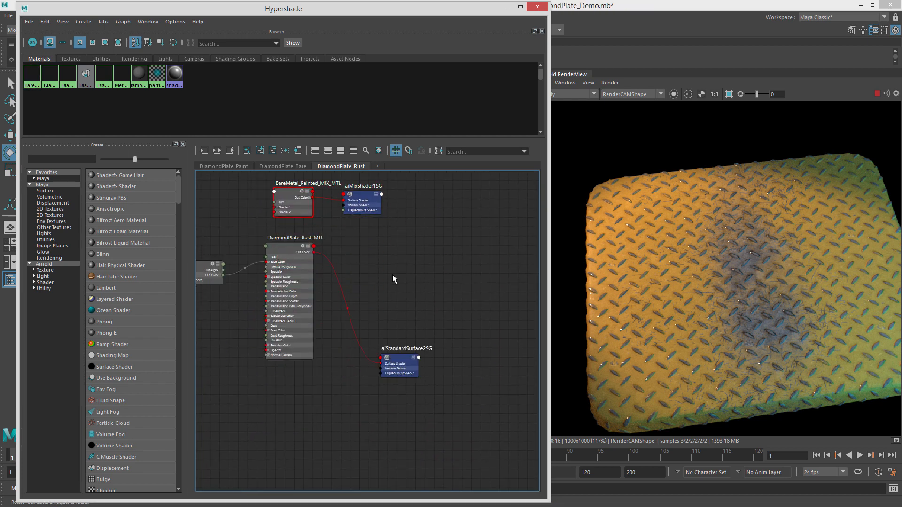
pyautogui.press('Tab')
pyautogui.write('aiMix')
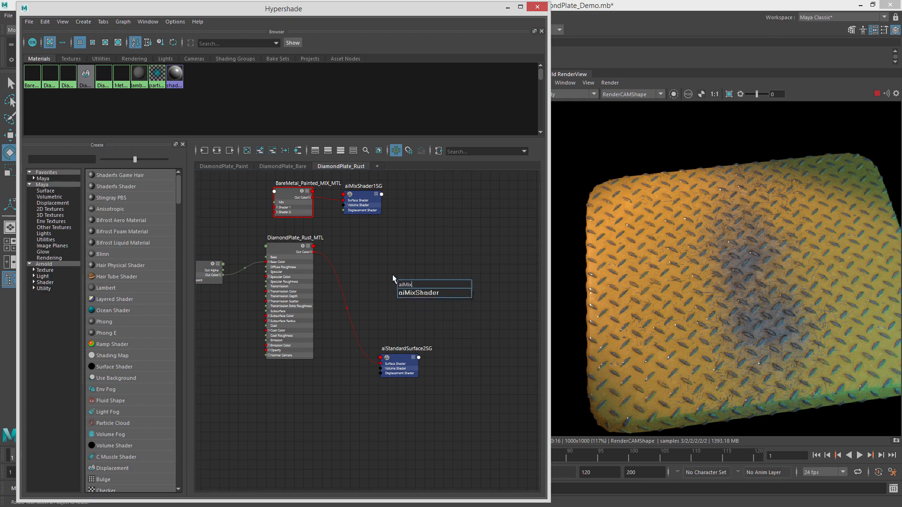
pyautogui.press('Return')
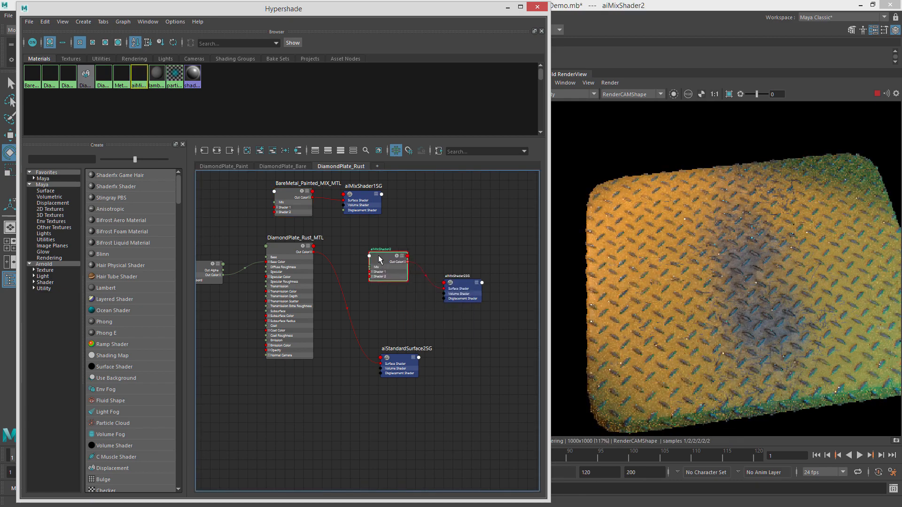
# Connect BareMetal_Painted_MIX_MTL to Shader 1 and DiamondPlate_Rust_MTL to Shader 2 of the new aiMixShader2, and tidy the nodes.
pyautogui.moveTo(378, 256); pyautogui.dragTo(377, 249)
pyautogui.keyDown('alt'); pyautogui.moveTo(316, 233); pyautogui.dragTo(355, 244, button='right'); pyautogui.keyUp('alt')
pyautogui.keyDown('alt'); pyautogui.moveTo(356, 245); pyautogui.dragTo(360, 325, button='middle'); pyautogui.keyUp('alt')
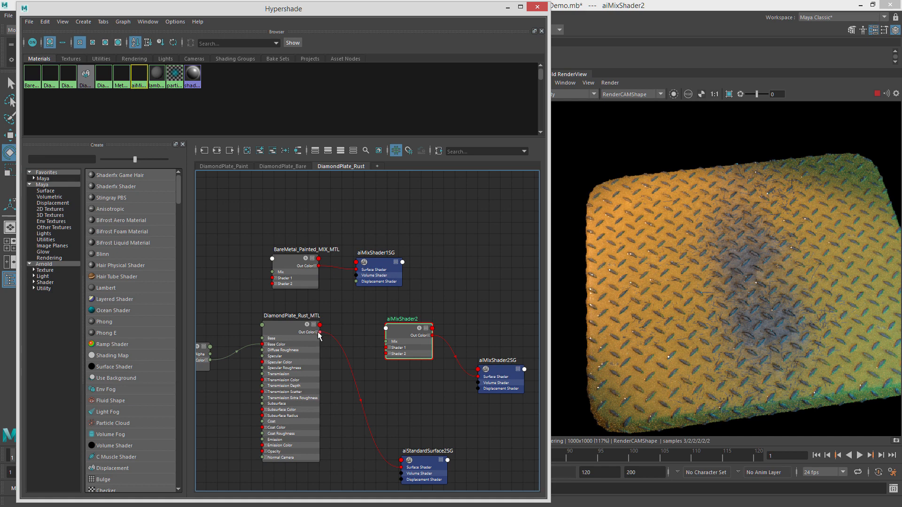
pyautogui.moveTo(319, 332); pyautogui.dragTo(387, 354)
pyautogui.moveTo(326, 241); pyautogui.dragTo(388, 348)
pyautogui.moveTo(381, 266); pyautogui.dragTo(367, 158)
pyautogui.keyDown('alt'); pyautogui.moveTo(402, 233); pyautogui.dragTo(386, 263, button='middle'); pyautogui.keyUp('alt')
pyautogui.moveTo(389, 308); pyautogui.dragTo(395, 289)
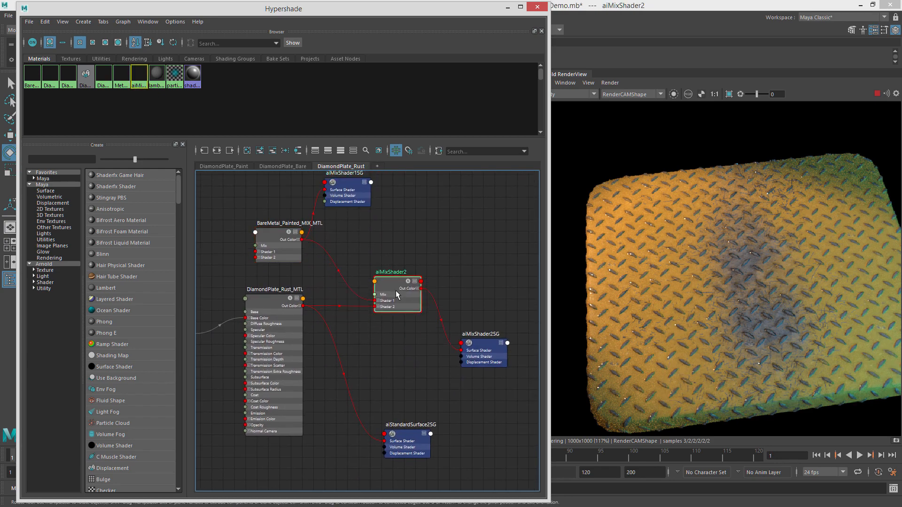
# Rename the new mix shader to BarePainted_Rust_MIX_MTL in the Attribute Editor.
pyautogui.moveTo(901, 42); pyautogui.dragTo(291, 24)
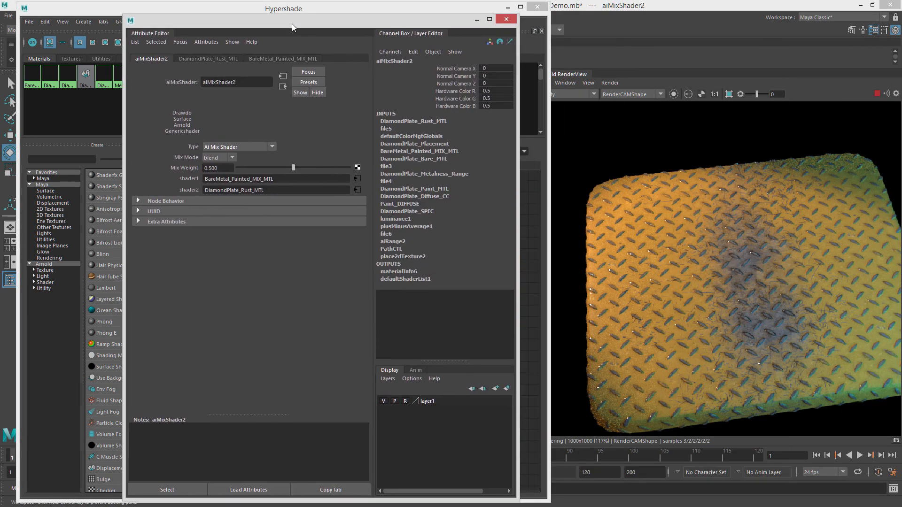
pyautogui.moveTo(261, 83); pyautogui.dragTo(187, 83)
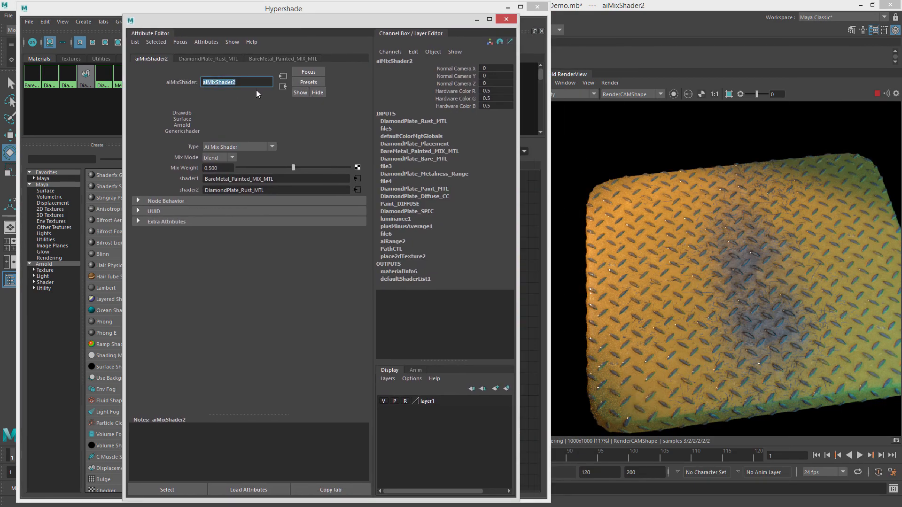
pyautogui.write('BarePainted_Rust_')
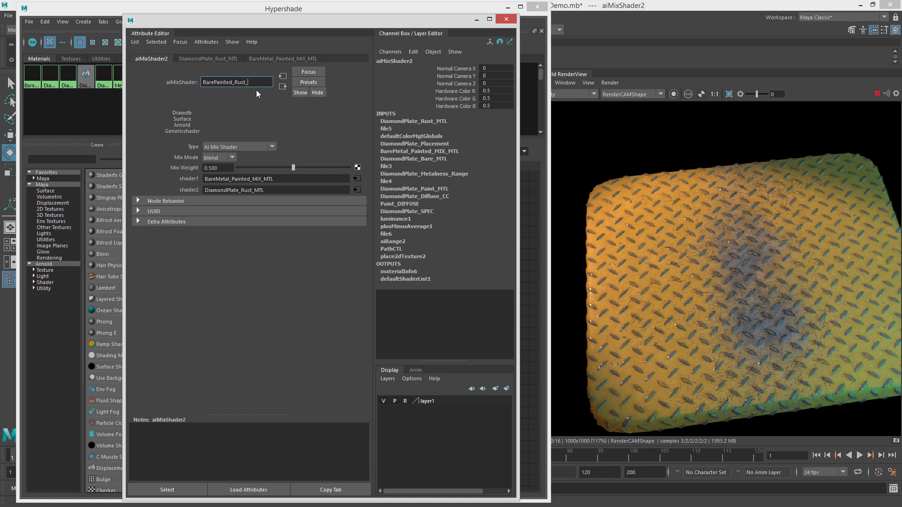
pyautogui.write('MIX_MTL')
pyautogui.press('Return')
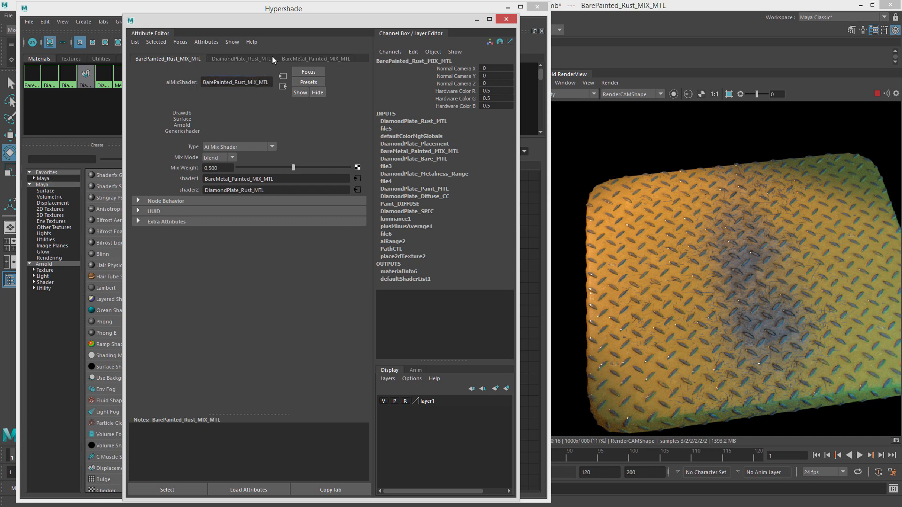
pyautogui.moveTo(281, 22); pyautogui.dragTo(901, 96)
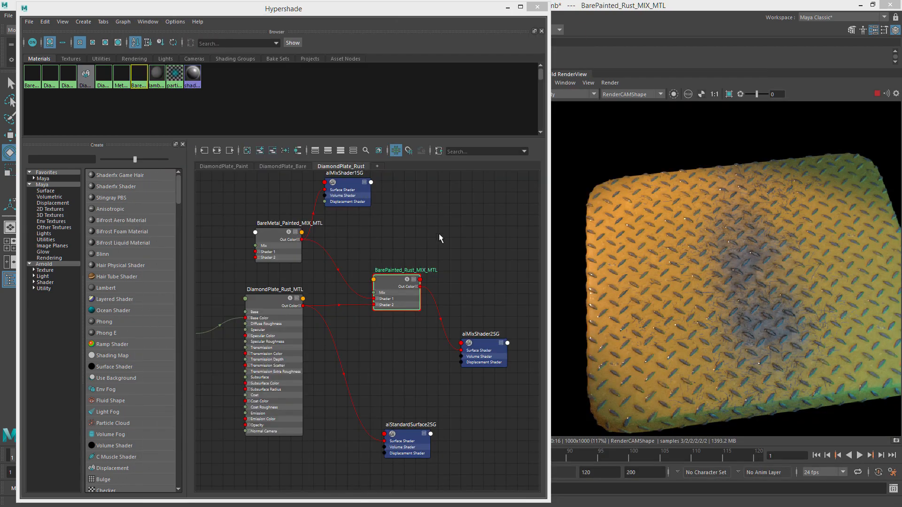
# Remove aiStandardSurface2SG and aiMixShader1SG from the DiamondPlate_Rust graph.
pyautogui.moveTo(397, 288); pyautogui.dragTo(388, 279)
pyautogui.moveTo(484, 346); pyautogui.dragTo(488, 327)
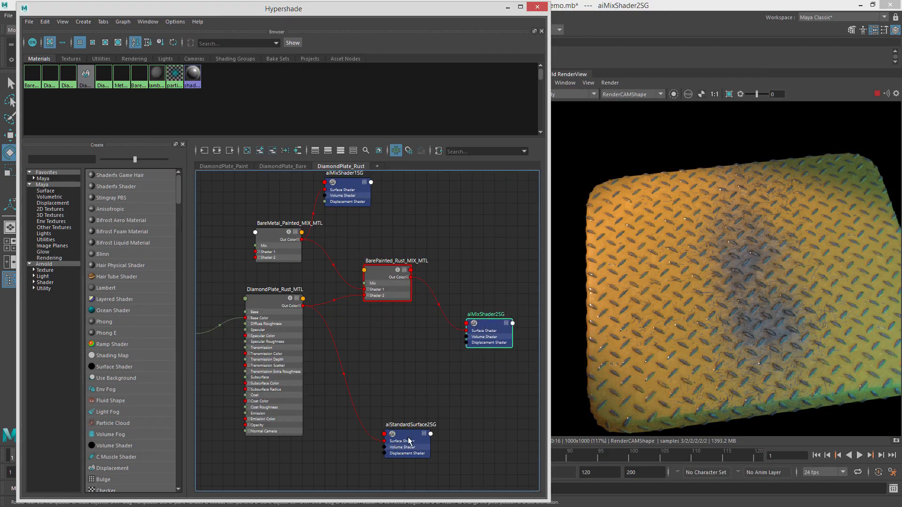
pyautogui.moveTo(408, 442); pyautogui.dragTo(386, 382)
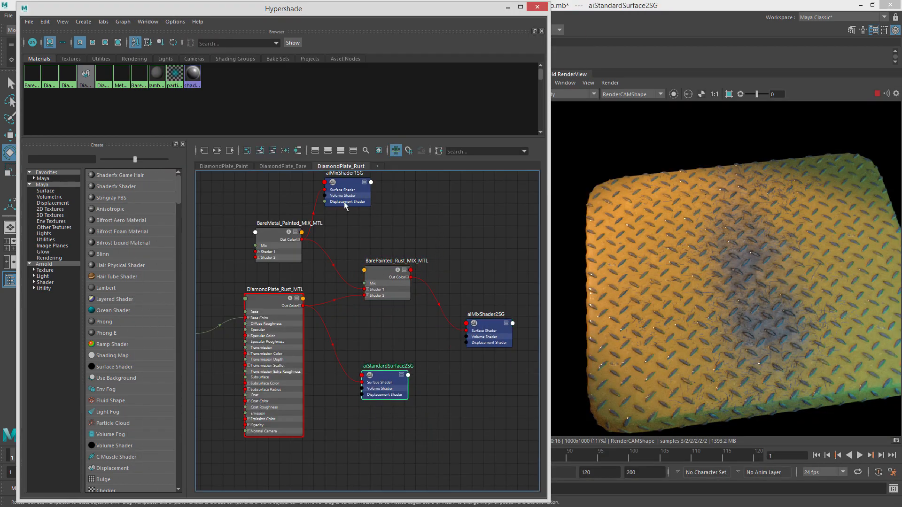
pyautogui.click(272, 152)
pyautogui.keyDown('alt'); pyautogui.moveTo(352, 186); pyautogui.dragTo(356, 225, button='middle'); pyautogui.keyUp('alt')
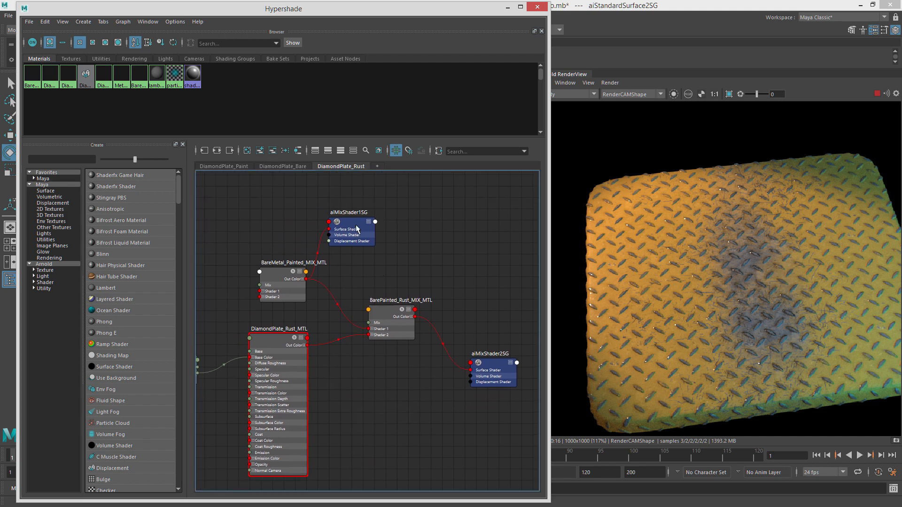
pyautogui.click(357, 228)
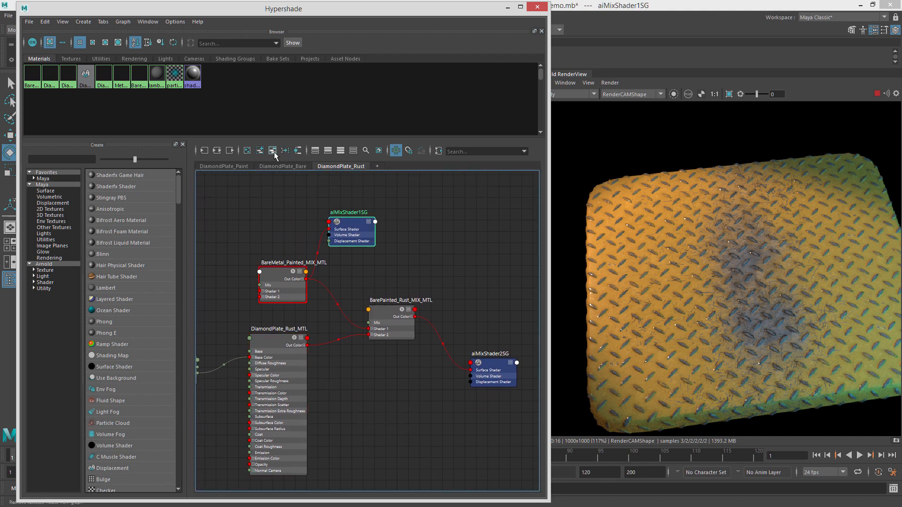
pyautogui.click(275, 151)
# Rearrange the mix material, rust material and aiMixShader2SG nodes, and refresh the render view.
pyautogui.keyDown('alt'); pyautogui.moveTo(280, 274); pyautogui.dragTo(320, 258, button='middle'); pyautogui.keyUp('alt')
pyautogui.click(320, 258)
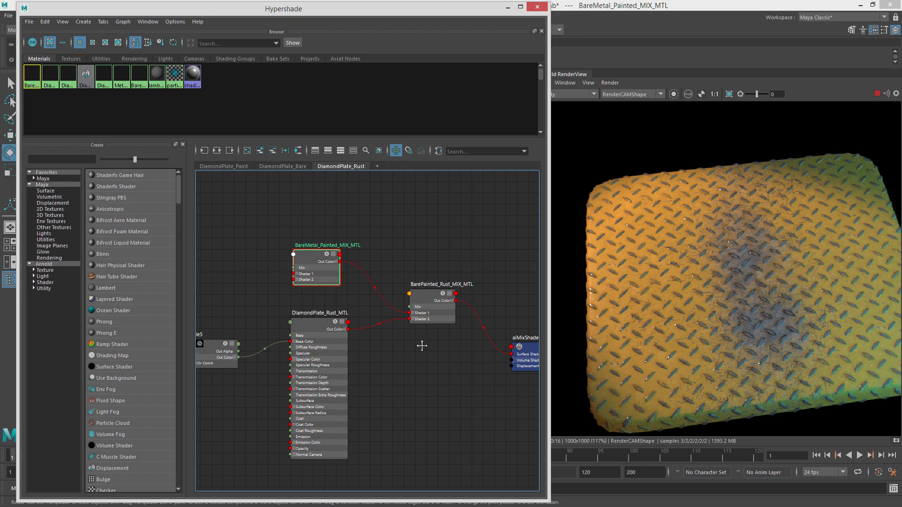
pyautogui.keyDown('alt'); pyautogui.moveTo(421, 346); pyautogui.dragTo(391, 335, button='middle'); pyautogui.keyUp('alt')
pyautogui.click(402, 276)
pyautogui.click(297, 308)
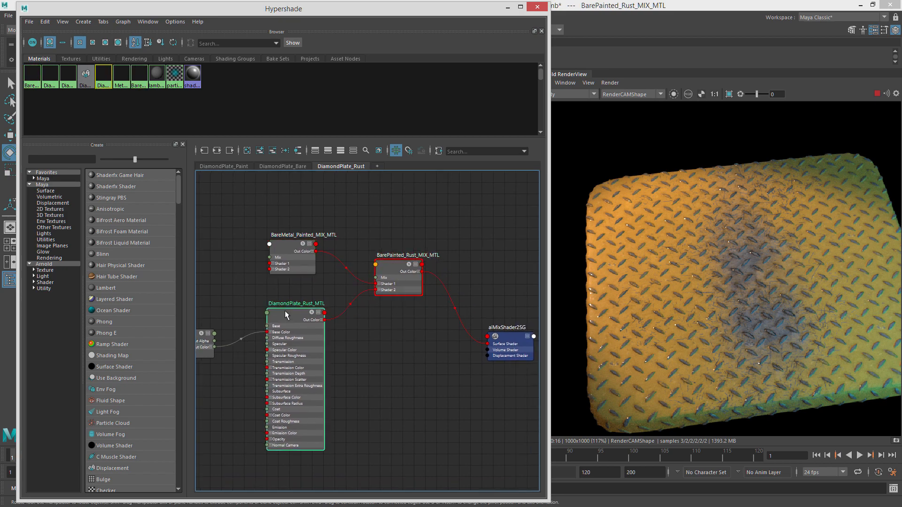
pyautogui.keyDown('alt'); pyautogui.moveTo(297, 308); pyautogui.dragTo(400, 327, button='middle'); pyautogui.keyUp('alt')
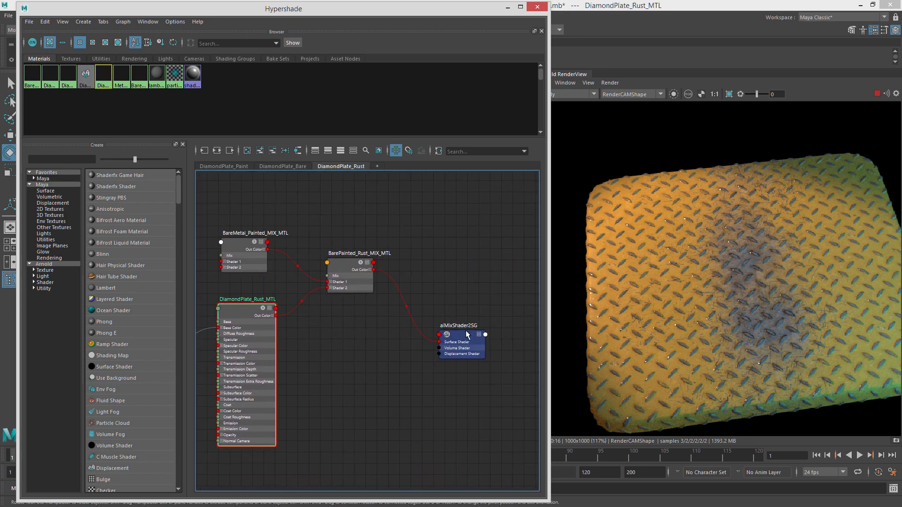
pyautogui.click(462, 337)
pyautogui.moveTo(463, 337); pyautogui.dragTo(459, 276)
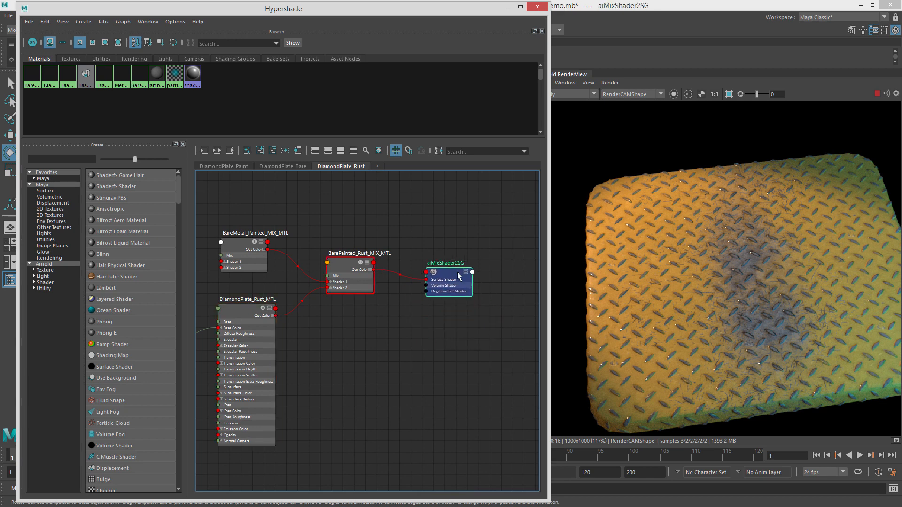
pyautogui.click(877, 93)
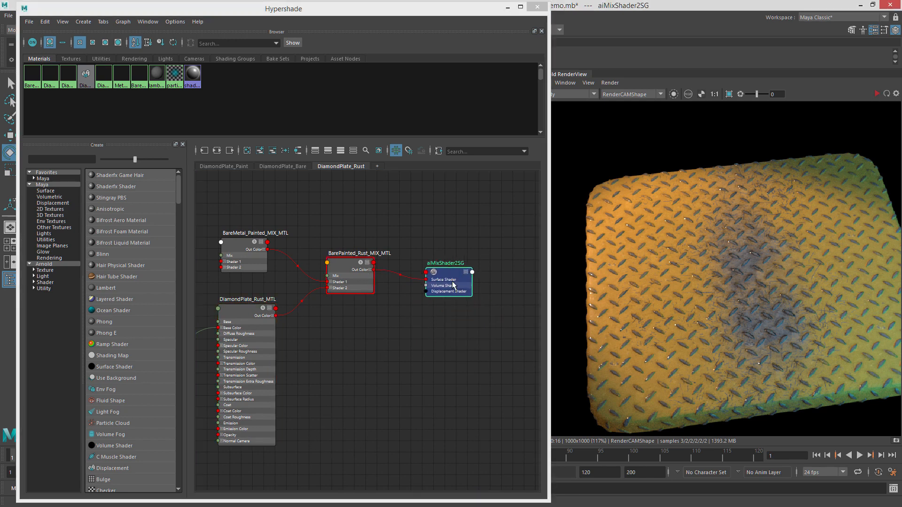
pyautogui.moveTo(356, 260); pyautogui.dragTo(373, 247)
pyautogui.keyDown('alt'); pyautogui.moveTo(409, 247); pyautogui.dragTo(463, 284, button='middle'); pyautogui.keyUp('alt')
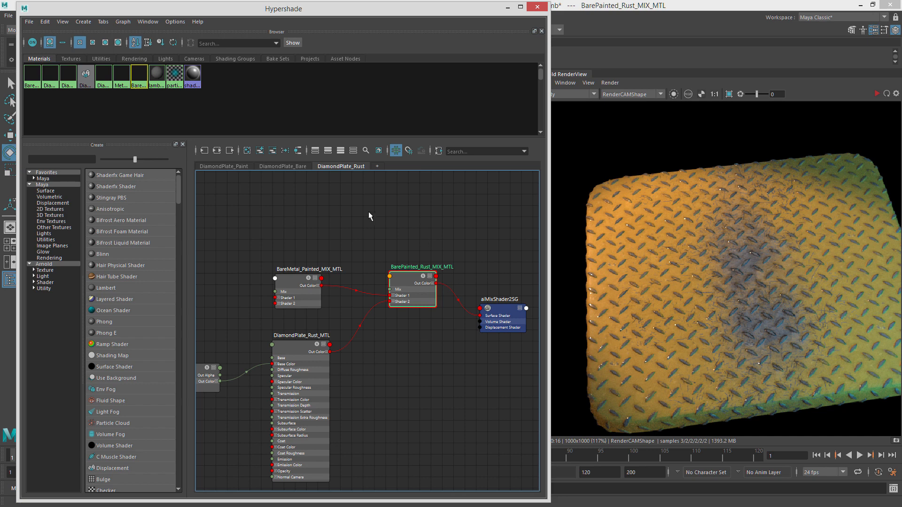
# Create a new file texture node in the DiamondPlate_Rust graph and position it above the mix nodes.
pyautogui.click(345, 213)
pyautogui.press('Tab')
pyautogui.write('file')
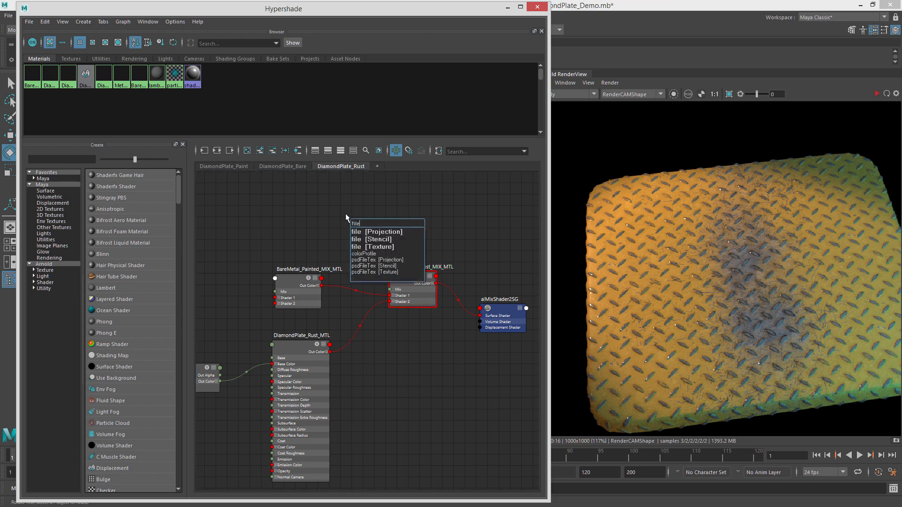
pyautogui.click(395, 247)
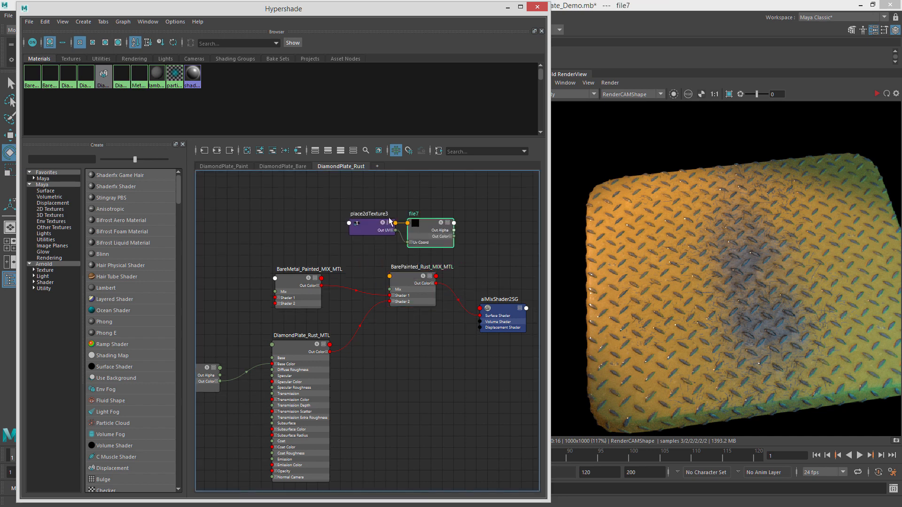
pyautogui.moveTo(427, 196); pyautogui.dragTo(376, 197)
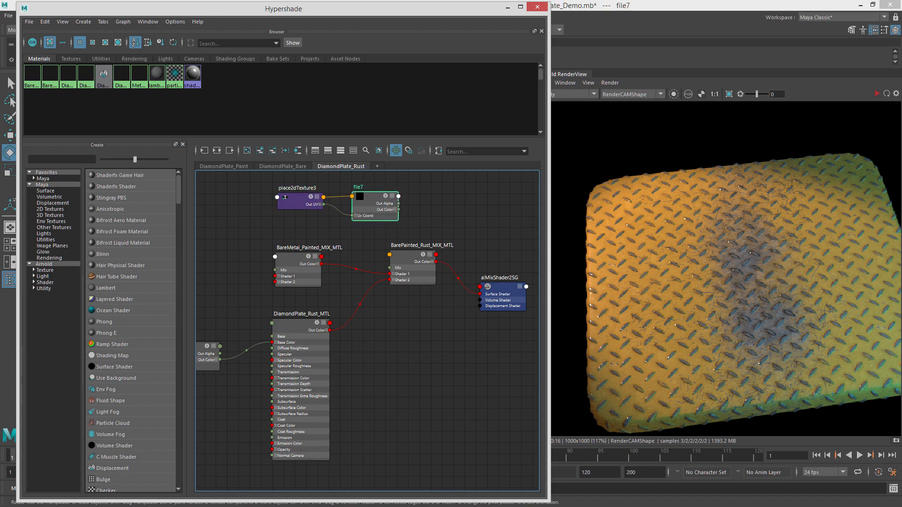
# Load DiamondPlate_RUST_02_CTL.tif into the new file7 texture node, previewing the control maps first.
pyautogui.doubleClick(371, 207)
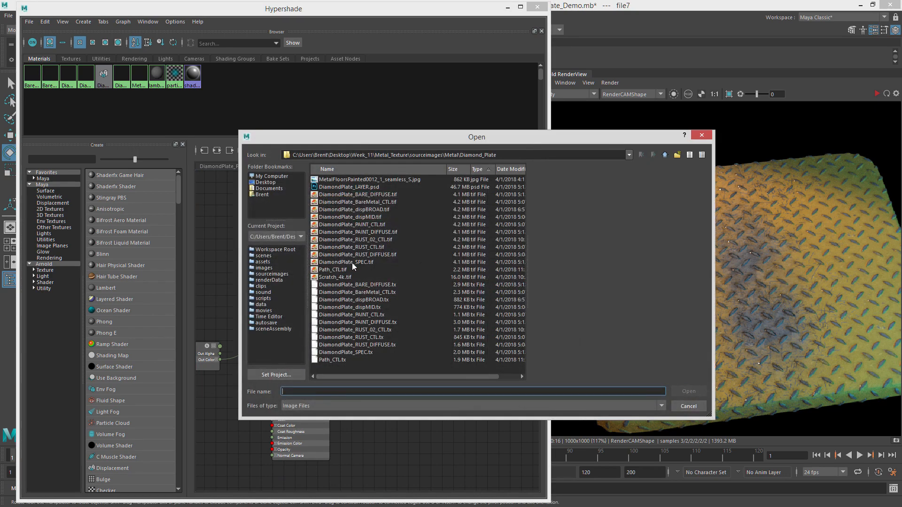
pyautogui.click(374, 248)
pyautogui.click(371, 255)
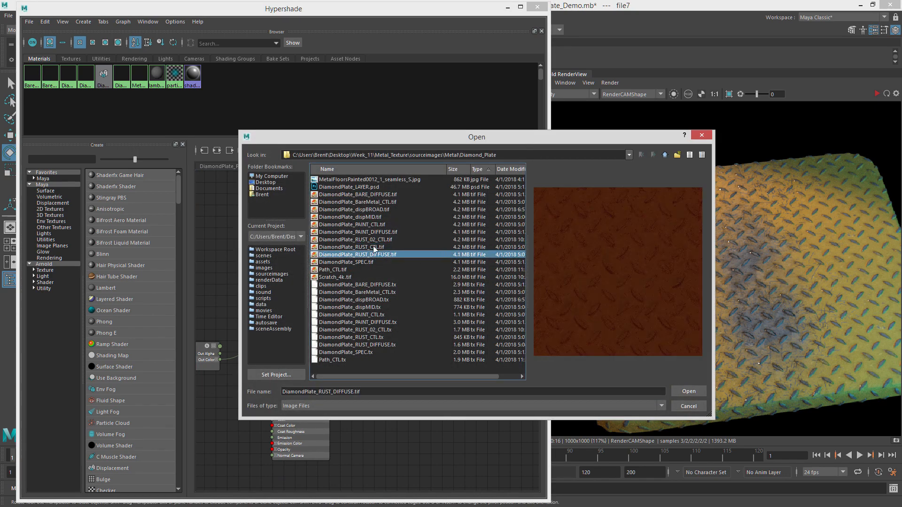
pyautogui.click(376, 247)
pyautogui.click(378, 232)
pyautogui.click(379, 239)
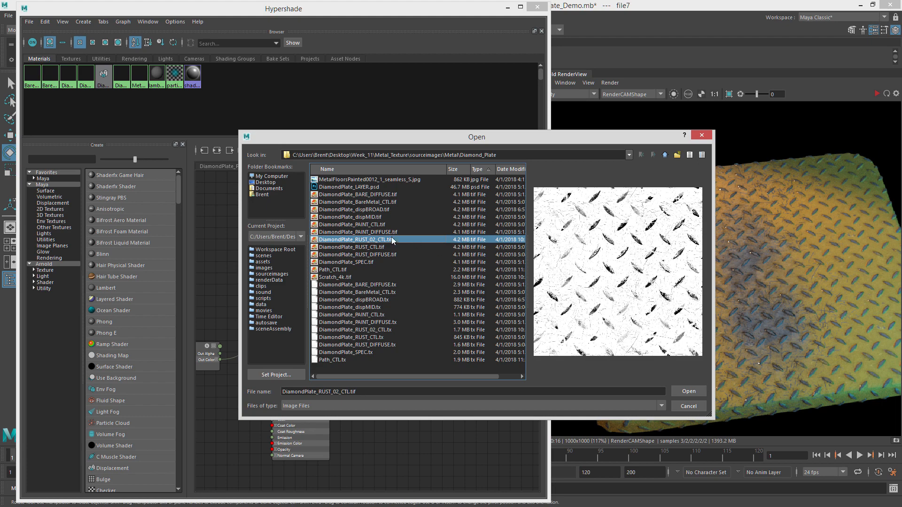
pyautogui.click(381, 247)
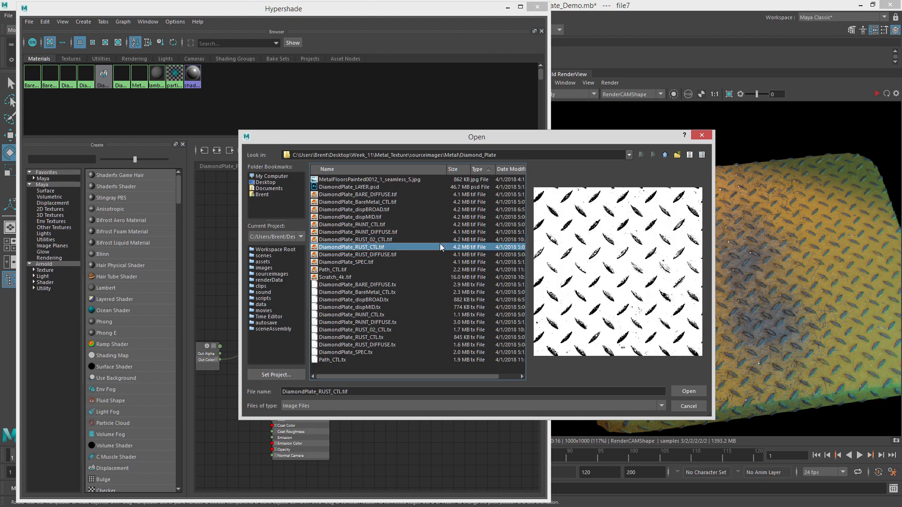
pyautogui.click(394, 240)
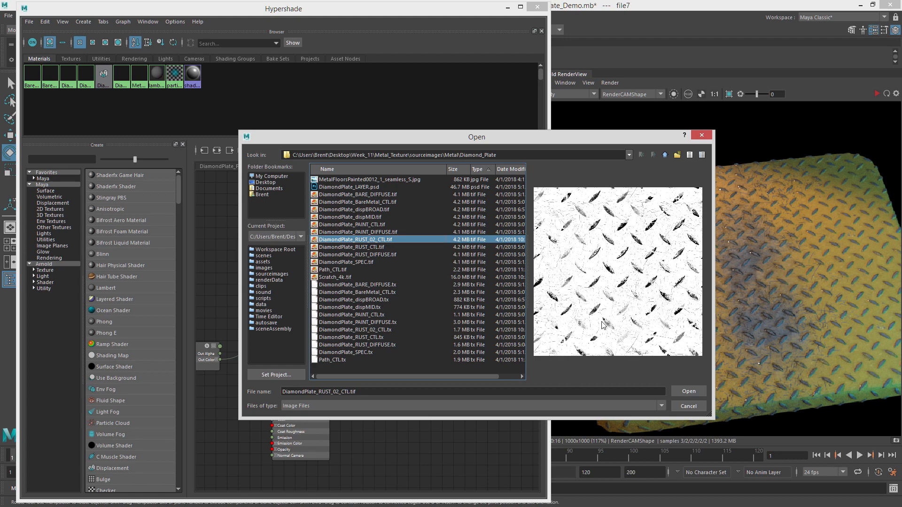
pyautogui.click(689, 391)
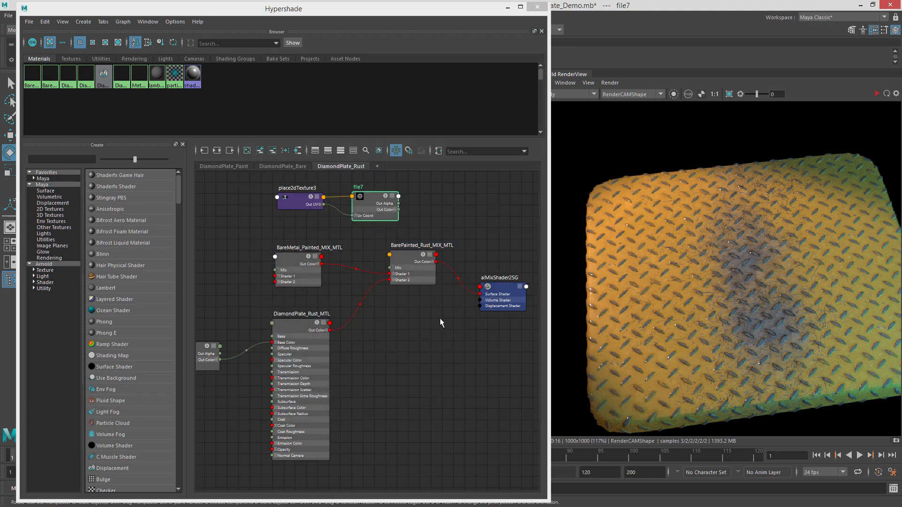
# Connect file7's red colour channel to the Mix input of BarePainted_Rust_MIX_MTL.
pyautogui.keyDown('alt'); pyautogui.moveTo(434, 207); pyautogui.dragTo(456, 230, button='middle'); pyautogui.keyUp('alt')
pyautogui.keyDown('shift'); pyautogui.click(326, 222); pyautogui.keyUp('shift')
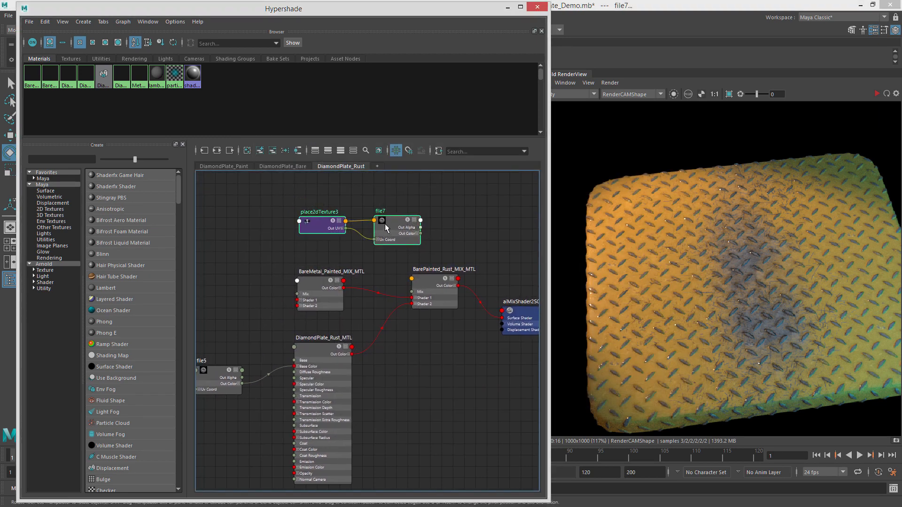
pyautogui.moveTo(385, 226); pyautogui.dragTo(352, 213)
pyautogui.click(400, 228)
pyautogui.click(371, 224)
pyautogui.keyDown('alt'); pyautogui.moveTo(377, 233); pyautogui.dragTo(377, 221, button='middle'); pyautogui.keyUp('alt')
pyautogui.moveTo(370, 215); pyautogui.dragTo(413, 281)
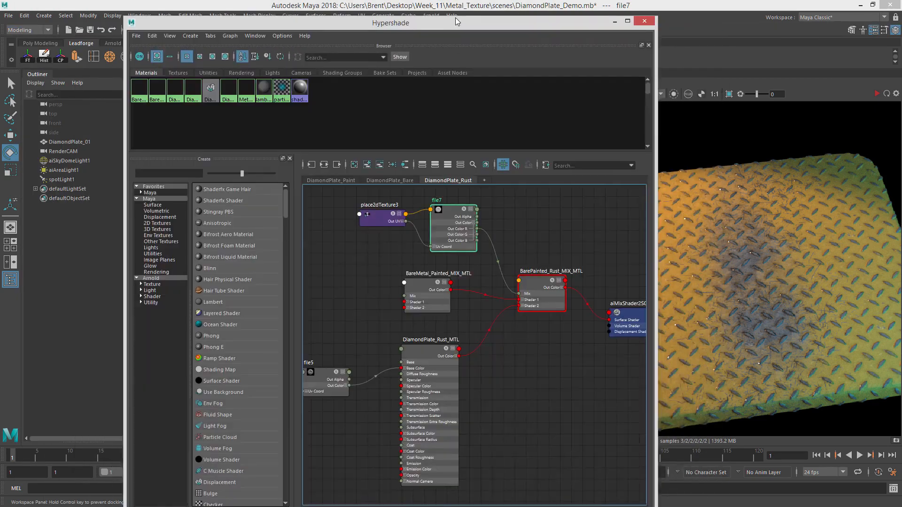
# Select DiamondPlate_01 and re-render it in the Arnold render view to check the rust blend.
pyautogui.click(86, 143)
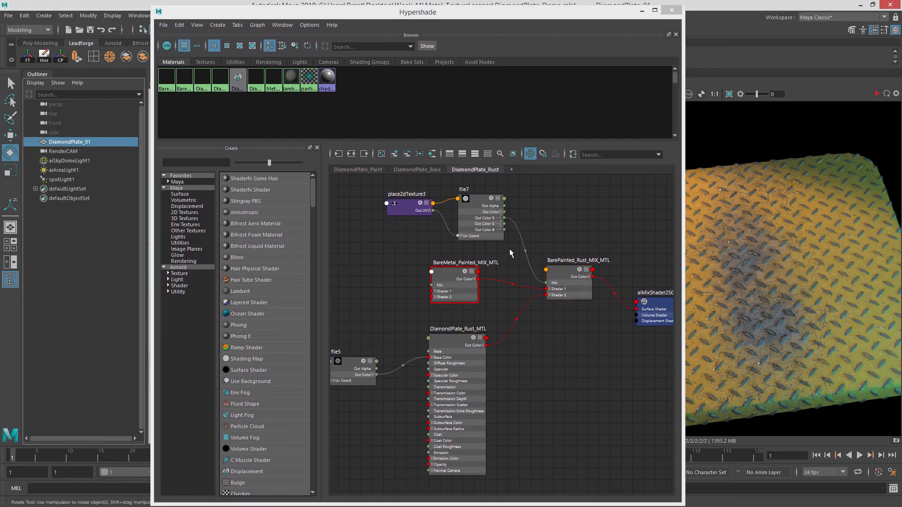
pyautogui.moveTo(559, 270); pyautogui.dragTo(558, 244, button='right')
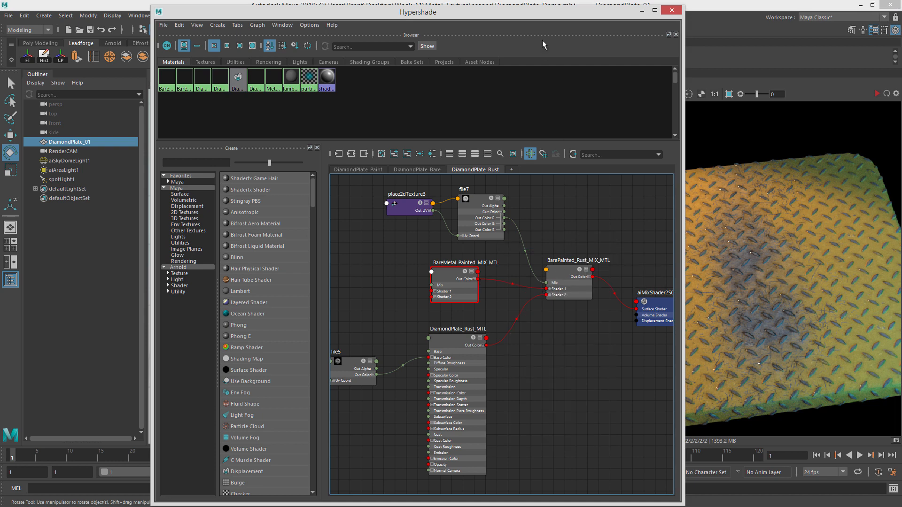
pyautogui.moveTo(537, 13); pyautogui.dragTo(403, 17)
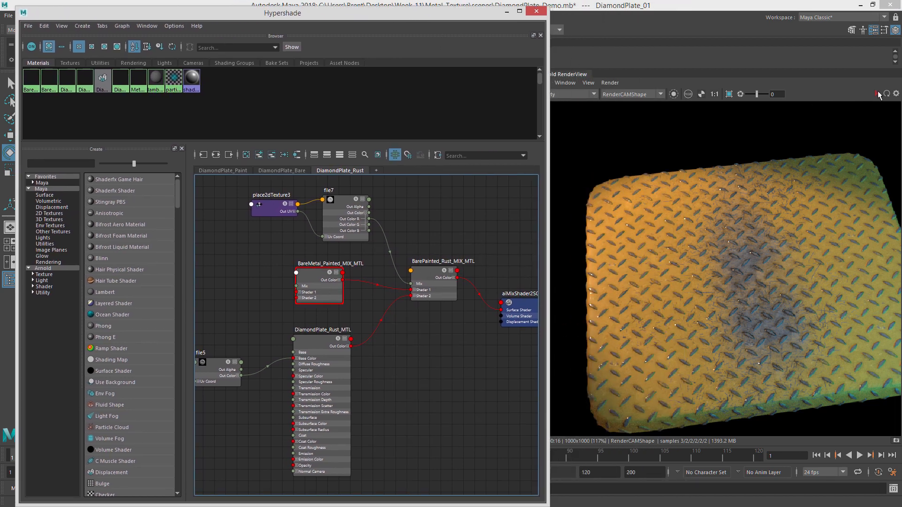
pyautogui.click(877, 94)
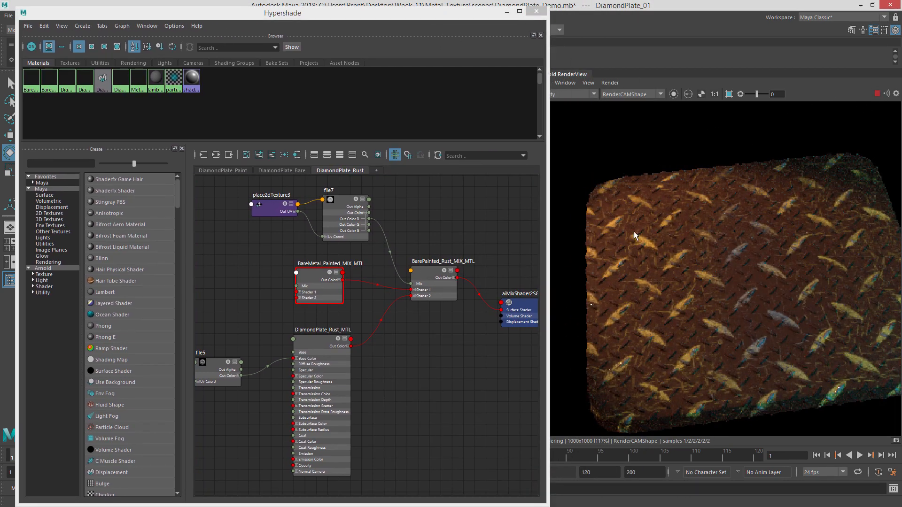
pyautogui.keyDown('alt'); pyautogui.moveTo(319, 218); pyautogui.dragTo(390, 220, button='middle'); pyautogui.keyUp('alt')
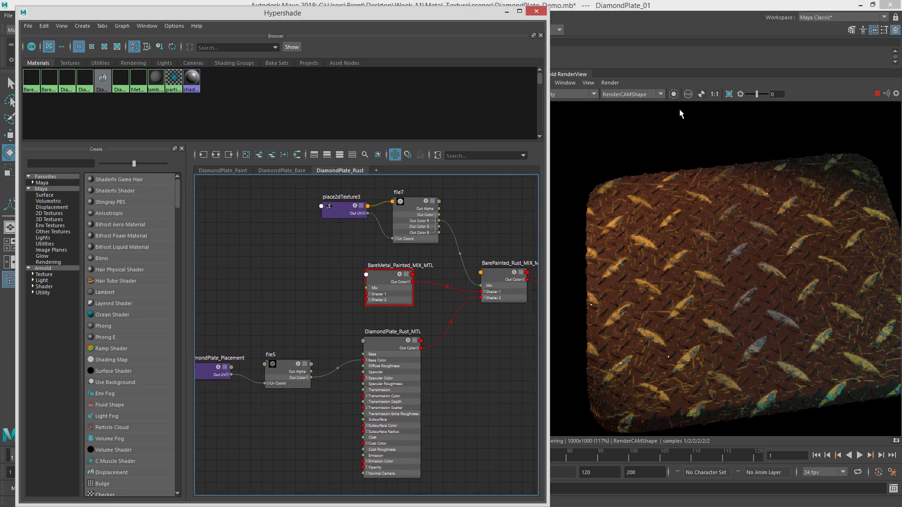
pyautogui.click(876, 95)
# Try to link DiamondPlate_Placement to file7's UV coordinates and move place2dTexture3 beside file7.
pyautogui.keyDown('alt'); pyautogui.moveTo(351, 267); pyautogui.dragTo(387, 277, button='middle'); pyautogui.keyUp('alt')
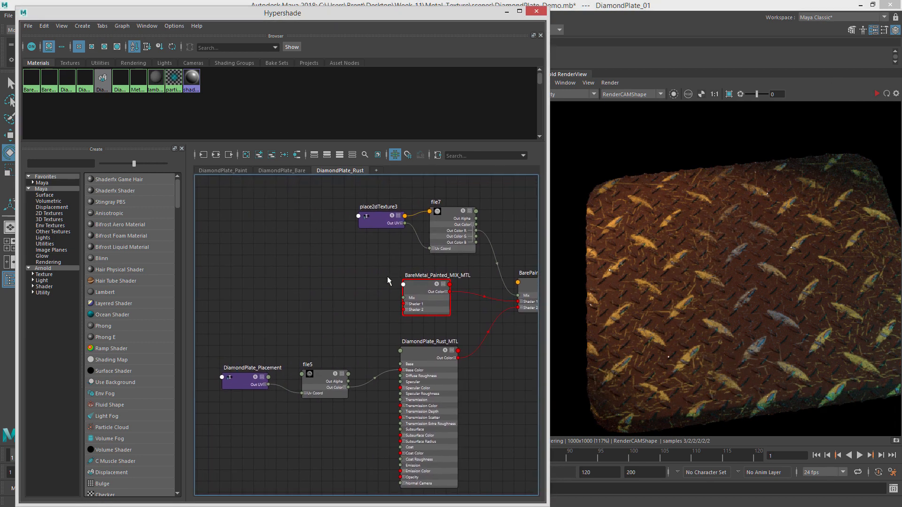
pyautogui.moveTo(255, 385); pyautogui.dragTo(428, 248)
pyautogui.moveTo(382, 223); pyautogui.dragTo(339, 218)
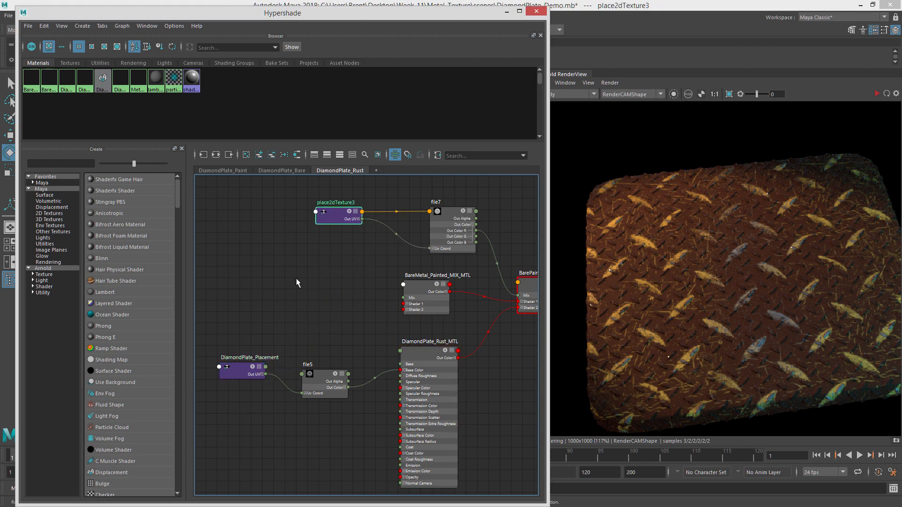
# Delete place2dTexture3, drive file7's UV coordinates from DiamondPlate_Placement, and re-render the plate.
pyautogui.press('Delete')
pyautogui.moveTo(267, 379); pyautogui.dragTo(430, 249)
pyautogui.moveTo(447, 224); pyautogui.dragTo(415, 223)
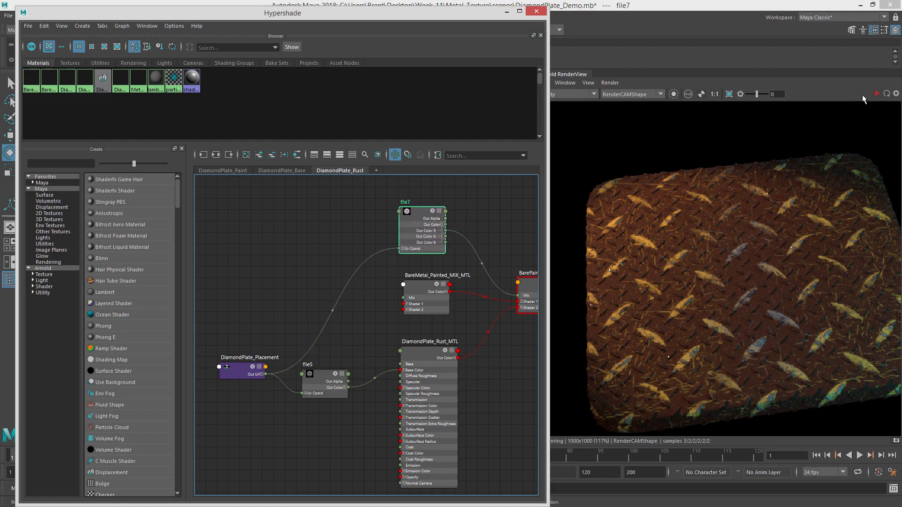
pyautogui.click(877, 93)
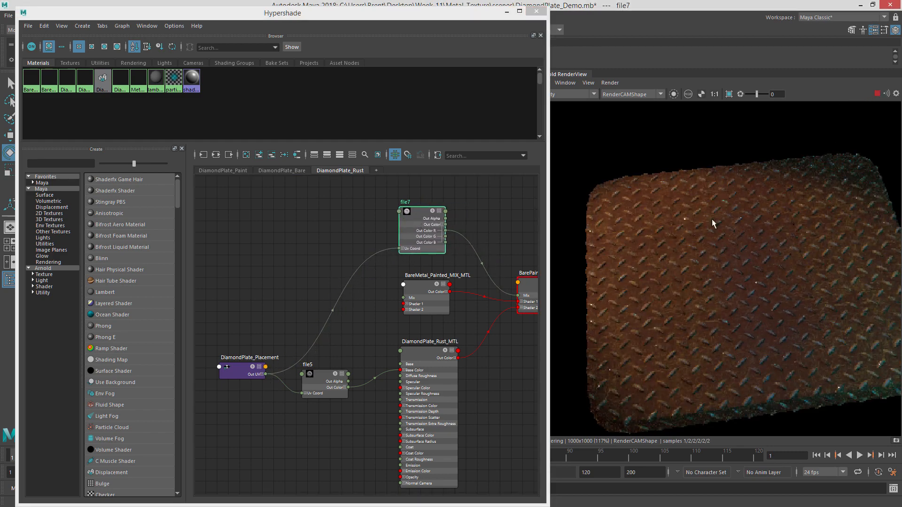
pyautogui.click(877, 94)
# Rearrange file7 and the mix material nodes in the rust graph and briefly open file7's attributes.
pyautogui.keyDown('alt'); pyautogui.moveTo(434, 199); pyautogui.dragTo(315, 212, button='middle'); pyautogui.keyUp('alt')
pyautogui.keyDown('alt'); pyautogui.moveTo(380, 282); pyautogui.dragTo(385, 236, button='middle'); pyautogui.keyUp('alt')
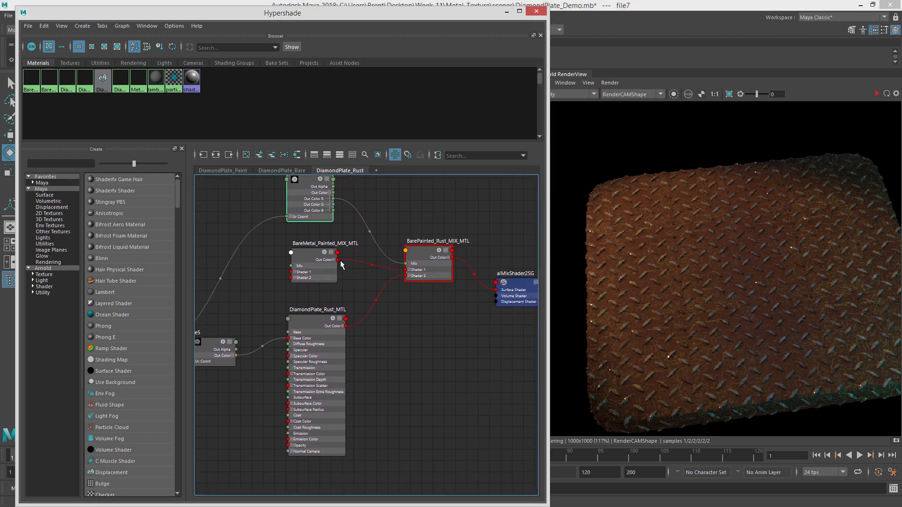
pyautogui.moveTo(339, 260); pyautogui.dragTo(380, 305)
pyautogui.keyDown('alt'); pyautogui.moveTo(365, 261); pyautogui.dragTo(361, 289, button='middle'); pyautogui.keyUp('alt')
pyautogui.keyDown('alt'); pyautogui.moveTo(374, 232); pyautogui.dragTo(382, 254, button='middle'); pyautogui.keyUp('alt')
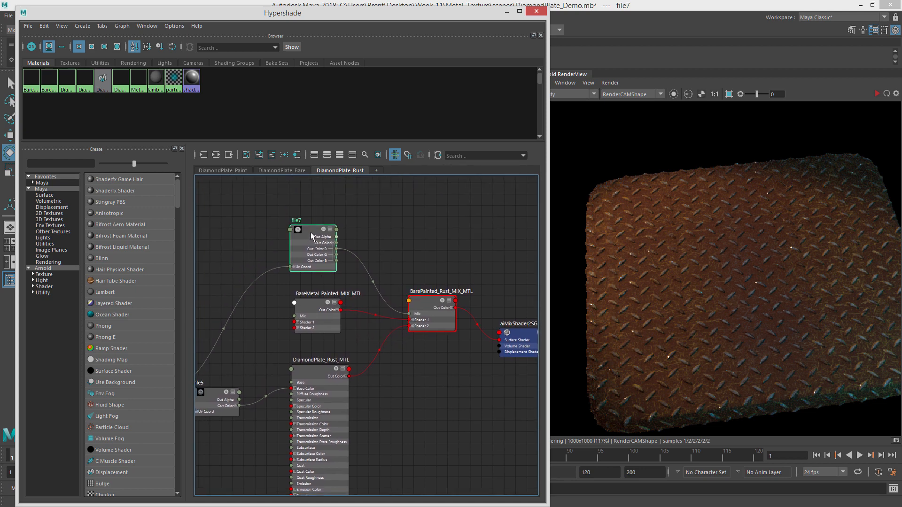
pyautogui.moveTo(313, 236); pyautogui.dragTo(308, 227)
pyautogui.moveTo(901, 43); pyautogui.dragTo(249, 11)
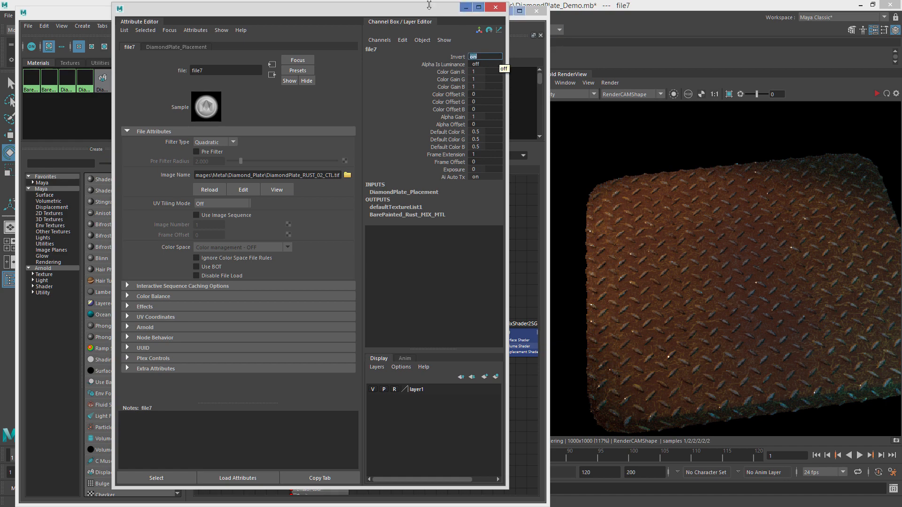
pyautogui.click(465, 7)
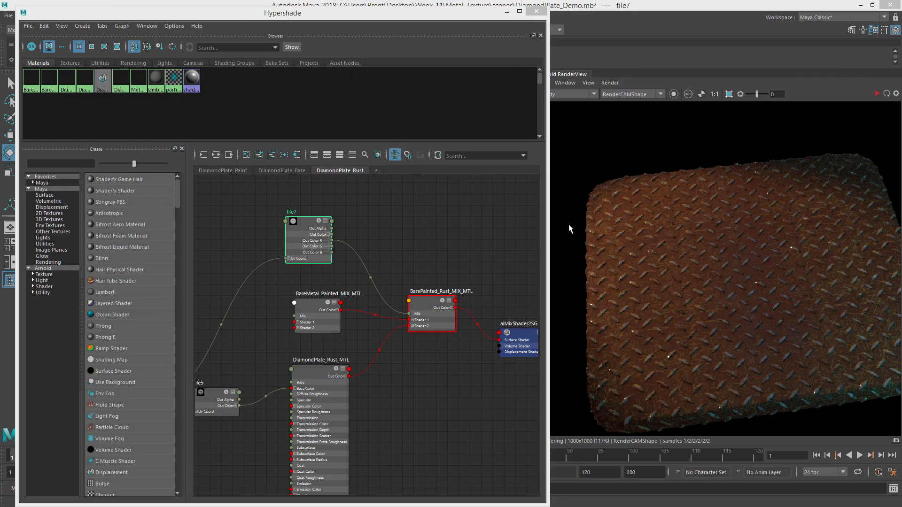
# Render file7 isolated and toggle its Invert attribute off and back on to compare the mask.
pyautogui.click(674, 94)
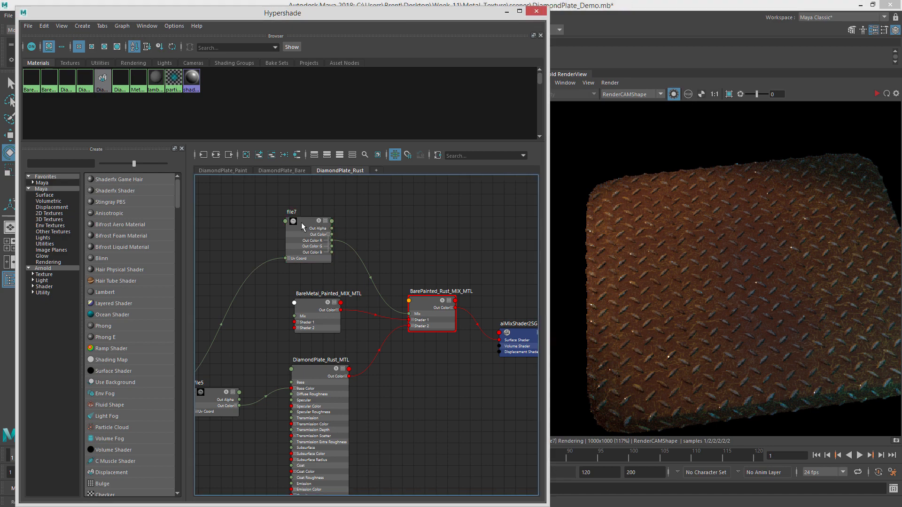
pyautogui.click(877, 94)
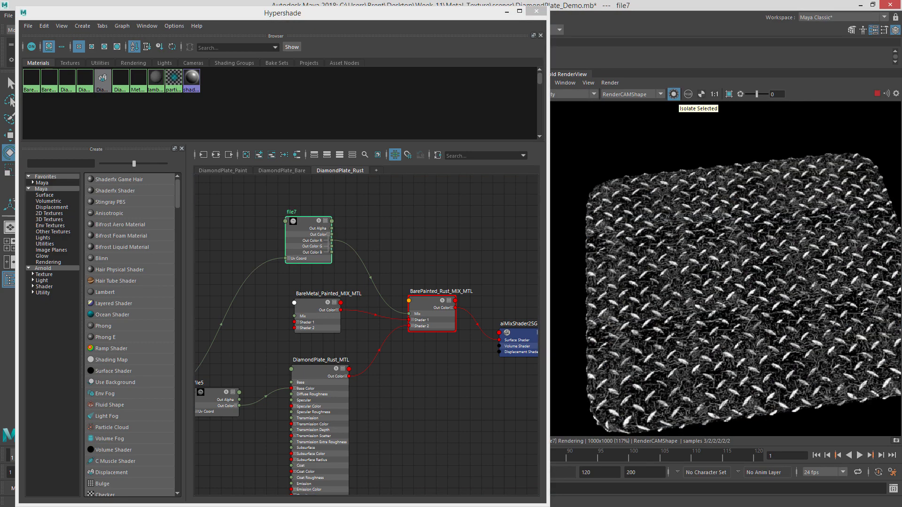
pyautogui.hotkey('ctrl', 'a')
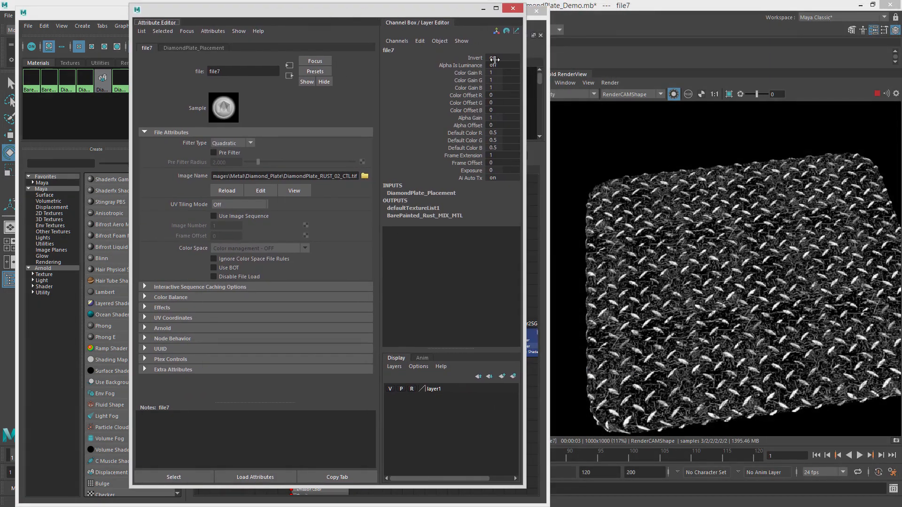
pyautogui.write('0')
pyautogui.press('Return')
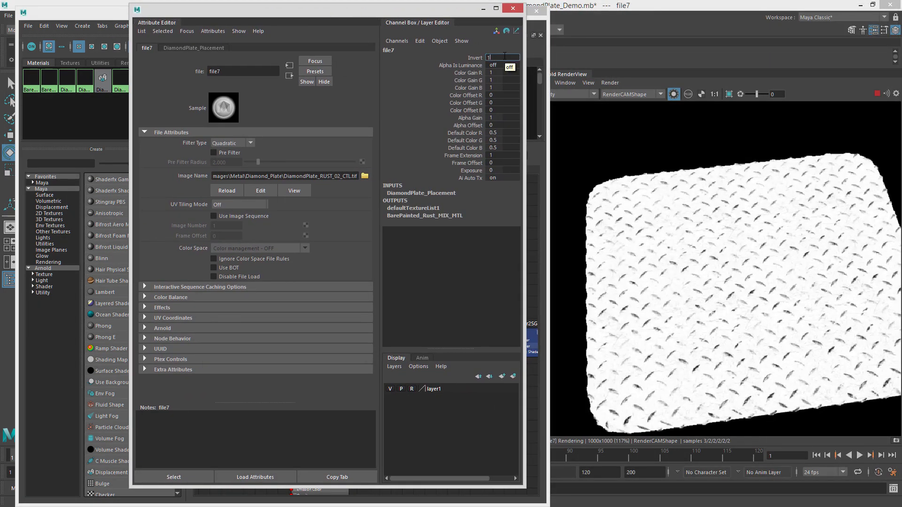
pyautogui.write('1')
pyautogui.press('Return')
pyautogui.hotkey('ctrl', 'a')
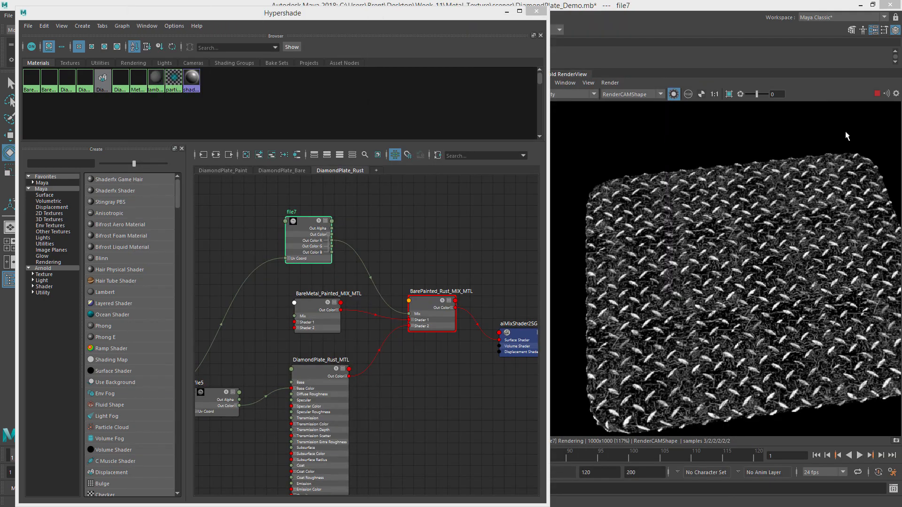
# Return to the full render and zoom into the plate to inspect the rust blend.
pyautogui.click(673, 94)
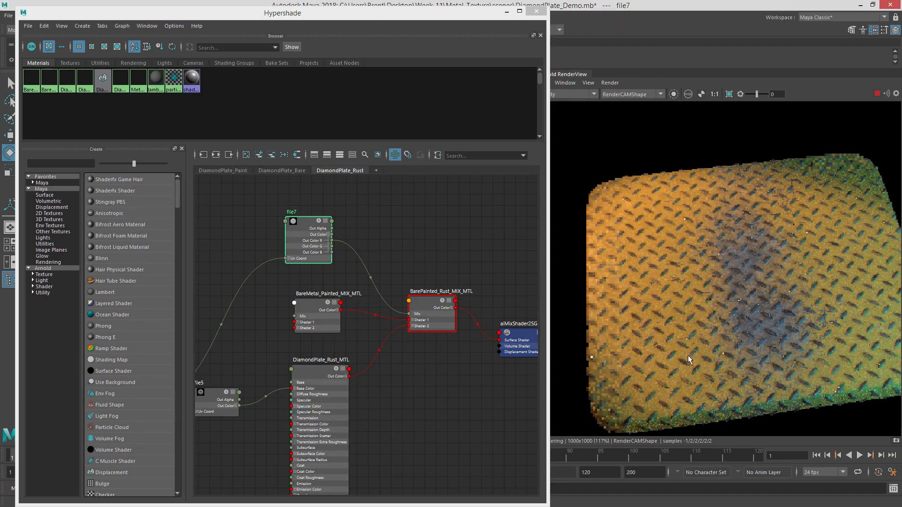
pyautogui.scroll(3, 710, 359)
pyautogui.scroll(1, 711, 356)
pyautogui.scroll(-1, 642, 356)
pyautogui.moveTo(583, 359); pyautogui.dragTo(740, 261, button='middle')
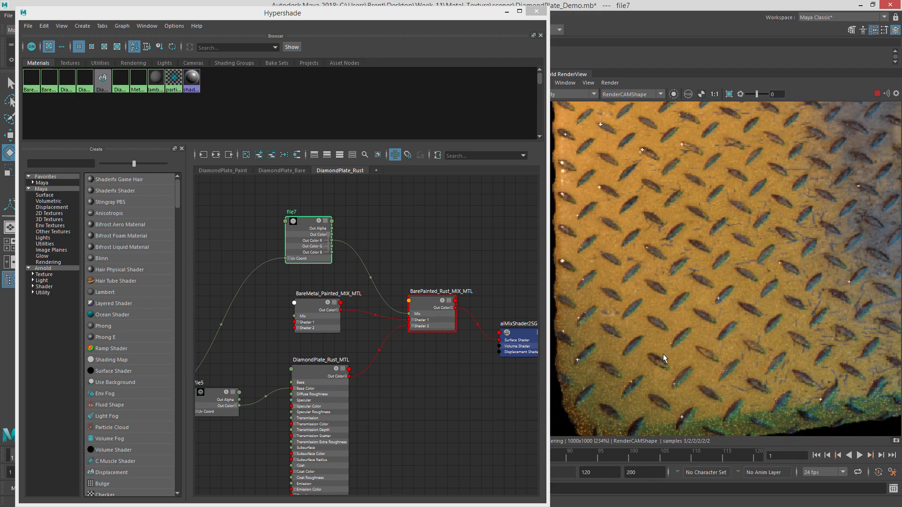
pyautogui.scroll(1, 665, 358)
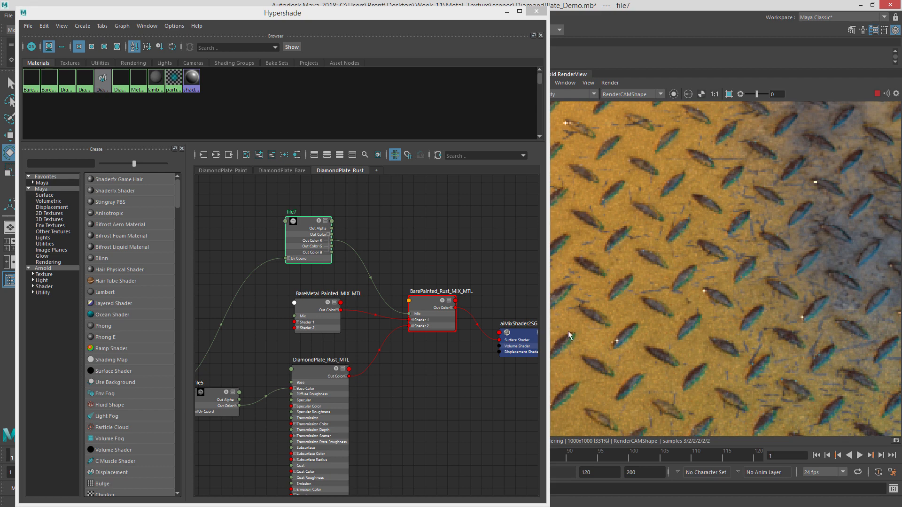
# Create an aiRange node next to file7 in the DiamondPlate_Rust graph.
pyautogui.keyDown('alt'); pyautogui.moveTo(391, 292); pyautogui.dragTo(437, 296, button='middle'); pyautogui.keyUp('alt')
pyautogui.moveTo(348, 309); pyautogui.dragTo(316, 309)
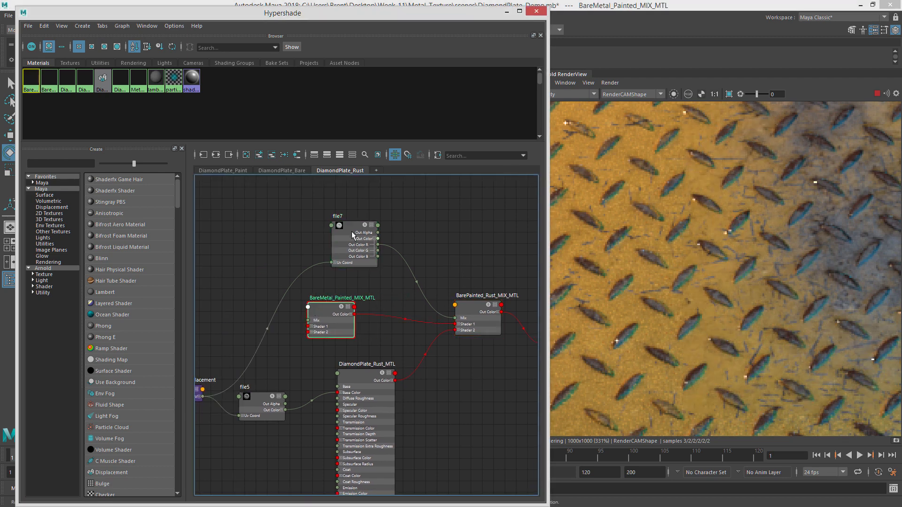
pyautogui.moveTo(349, 224); pyautogui.dragTo(317, 224)
pyautogui.keyDown('alt'); pyautogui.moveTo(449, 276); pyautogui.dragTo(436, 260, button='middle'); pyautogui.keyUp('alt')
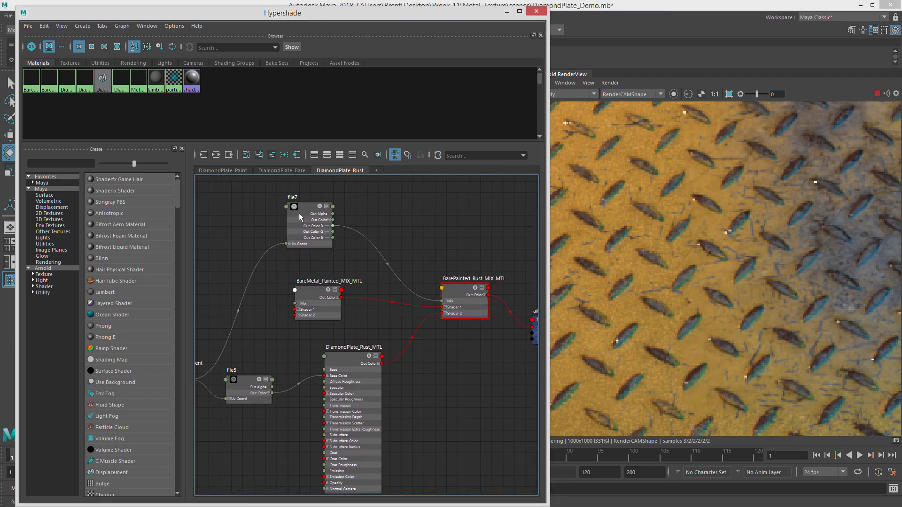
pyautogui.press('Tab')
pyautogui.write('airan')
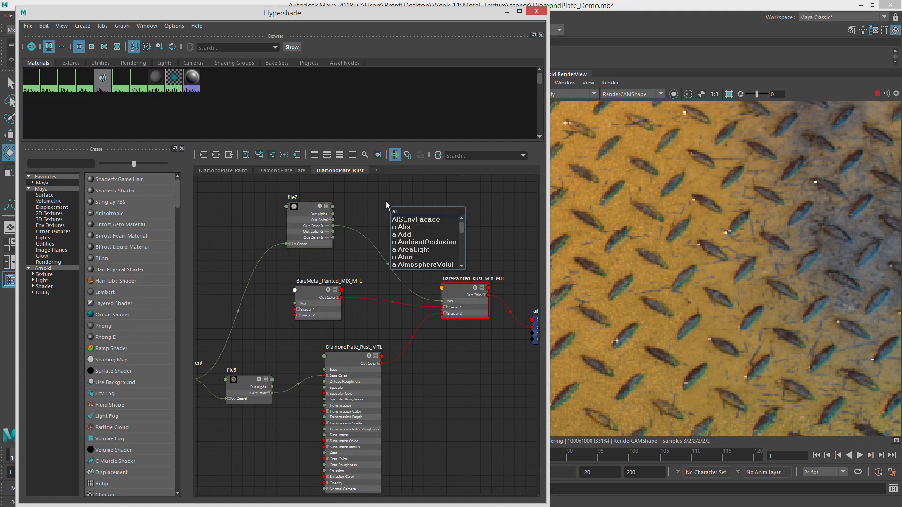
pyautogui.press('Down')
pyautogui.press('Down')
pyautogui.press('Return')
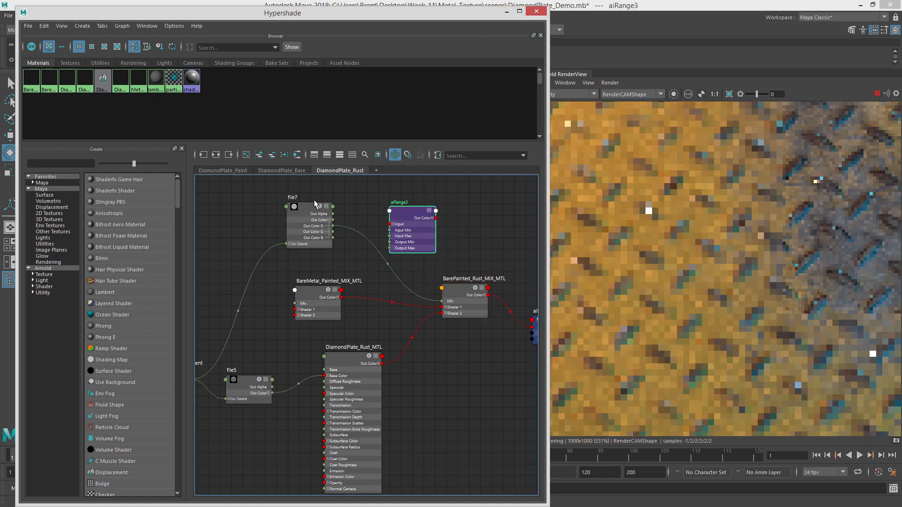
# Route file7's red channel through aiRange3 into the Mix of BarePainted_Rust_MIX_MTL and isolate aiRange3 in the render.
pyautogui.moveTo(332, 220); pyautogui.dragTo(378, 225)
pyautogui.click(394, 217)
pyautogui.click(446, 205)
pyautogui.click(365, 198)
pyautogui.press('1')
pyautogui.doubleClick(377, 225)
pyautogui.moveTo(713, 57); pyautogui.dragTo(264, 12)
pyautogui.click(673, 94)
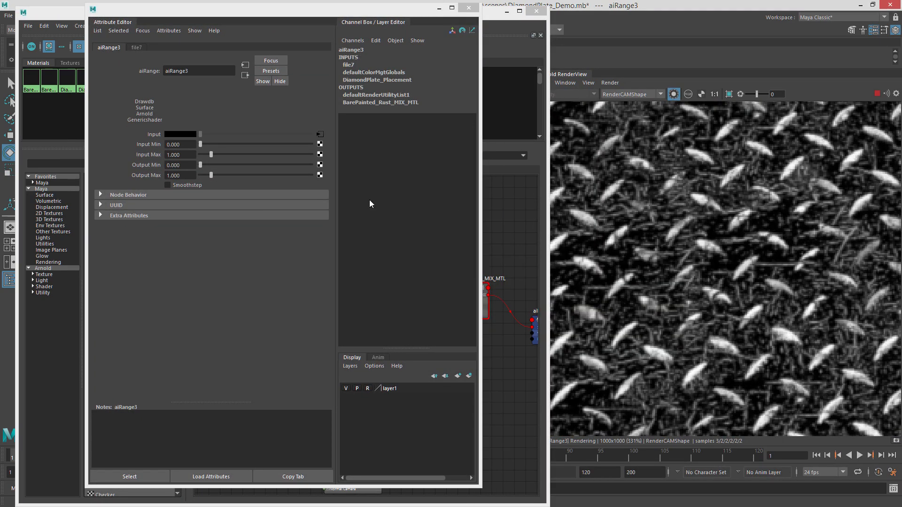
# Set aiRange3's Input Min to 0.170 and Input Max to 0.511 while previewing the isolated mask.
pyautogui.moveTo(212, 156); pyautogui.dragTo(201, 144)
pyautogui.hotkey('ctrl', 'z')
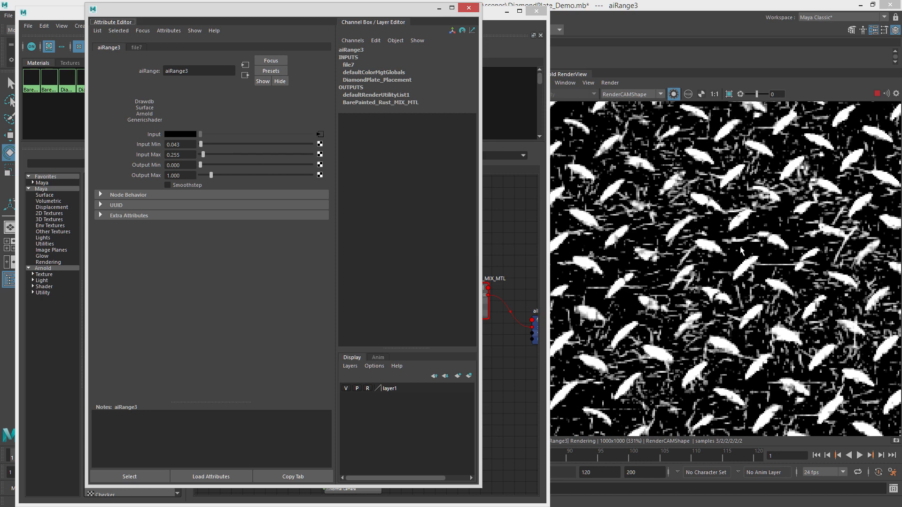
pyautogui.click(673, 94)
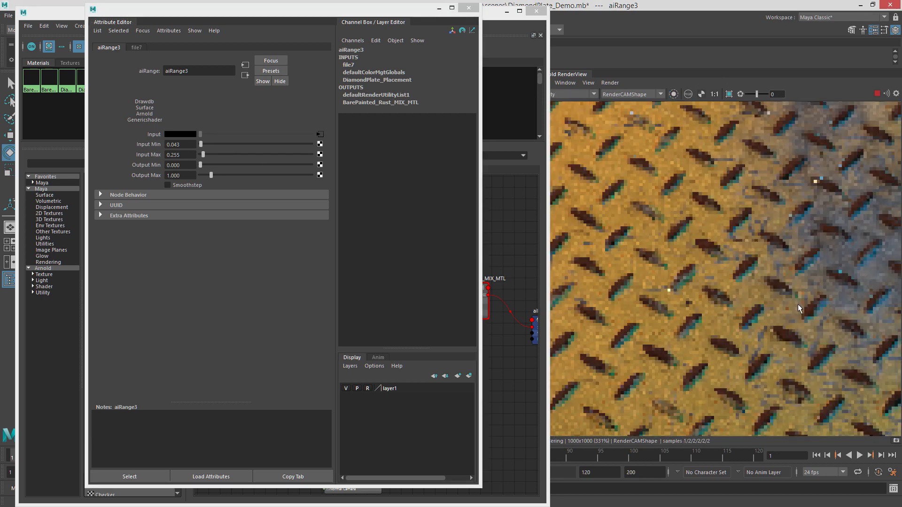
pyautogui.click(673, 94)
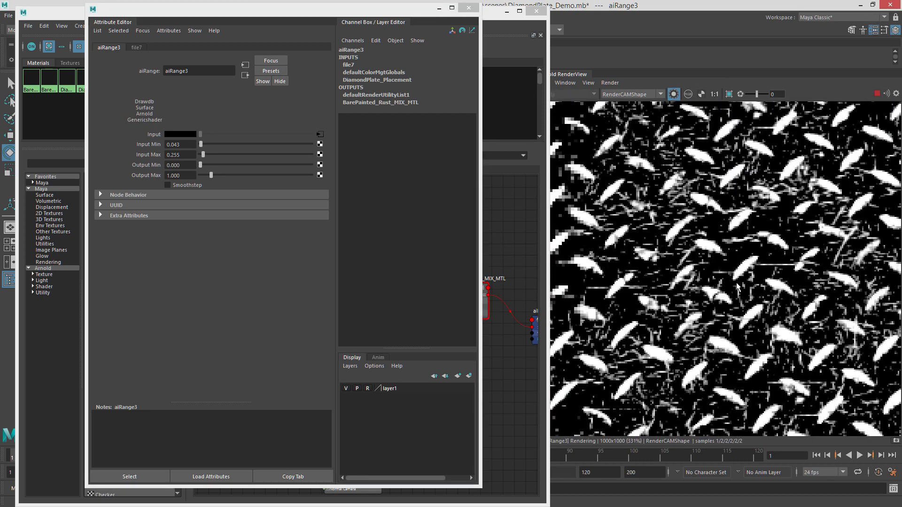
pyautogui.moveTo(205, 155); pyautogui.dragTo(202, 145)
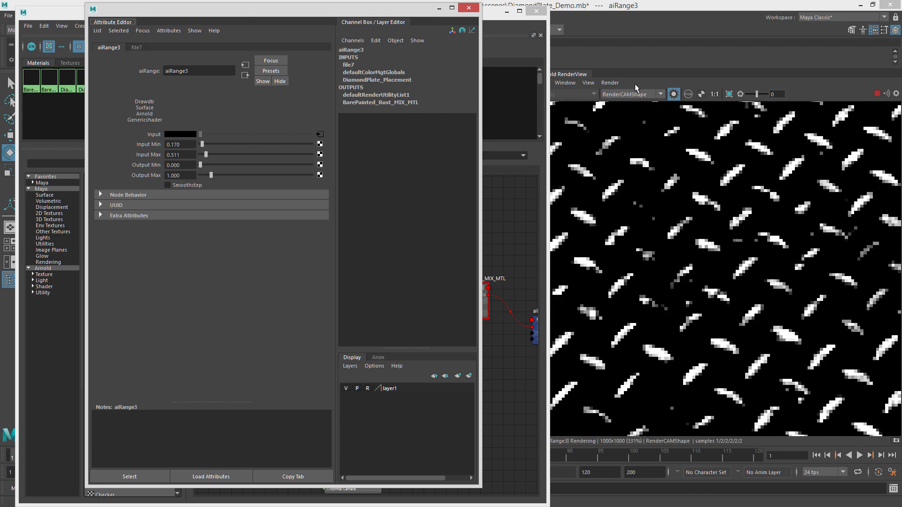
# Return to the full render and pan around the plate to inspect the sharpened rust blend.
pyautogui.click(674, 94)
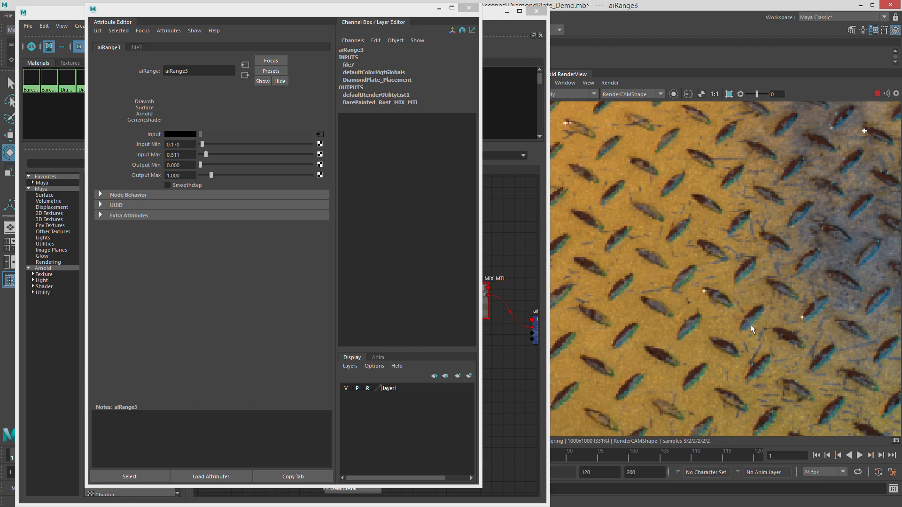
pyautogui.scroll(-3, 747, 324)
pyautogui.moveTo(811, 235); pyautogui.dragTo(710, 268, button='middle')
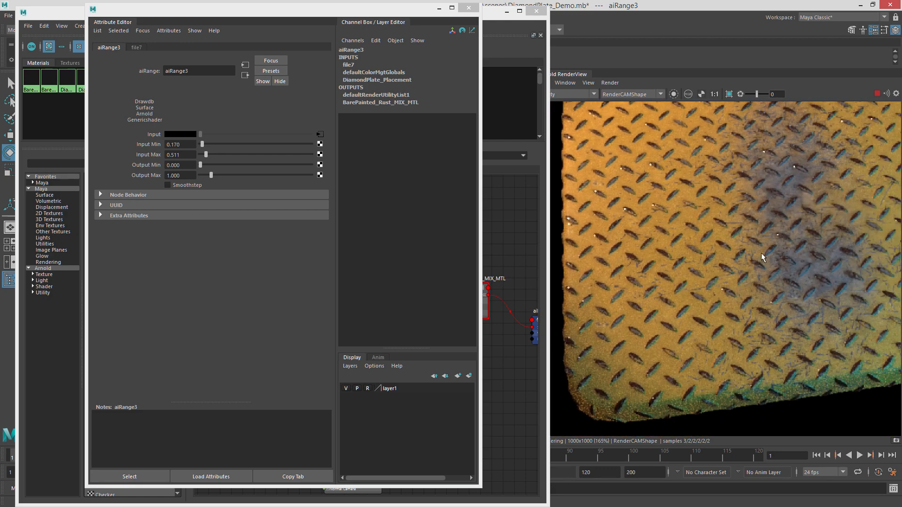
pyautogui.moveTo(781, 234); pyautogui.dragTo(672, 258, button='middle')
pyautogui.moveTo(836, 246)
pyautogui.mouseDown(button='middle')
pyautogui.moveTo(734, 236)
pyautogui.moveTo(802, 257)
pyautogui.mouseUp(button='middle')
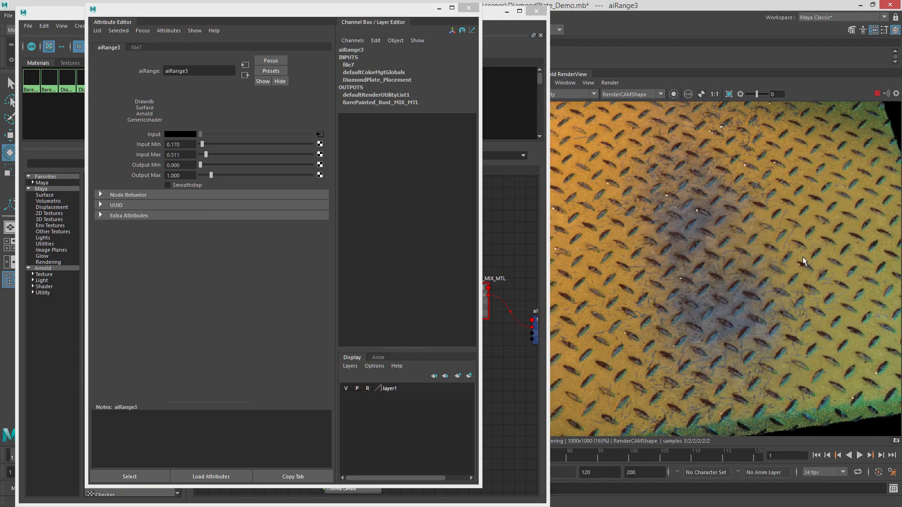
pyautogui.scroll(-2, 756, 232)
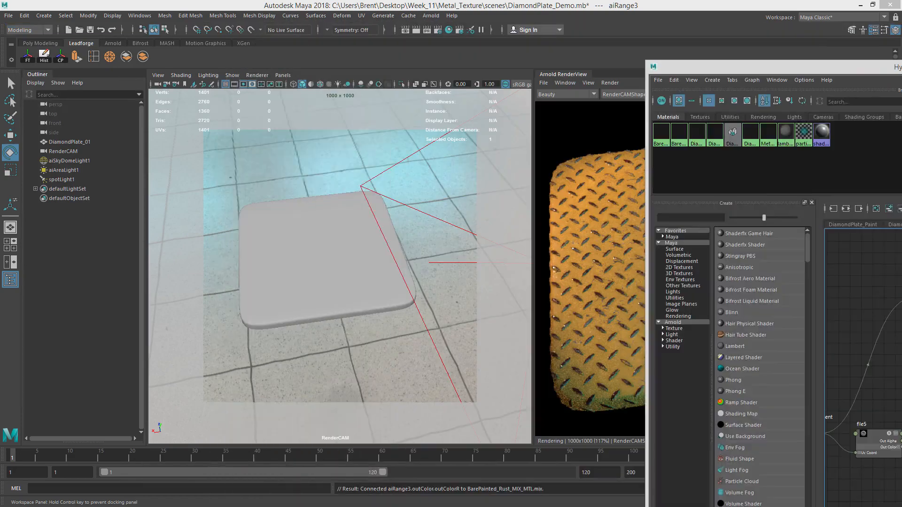
# Reposition the Hypershade window and frame the whole DiamondPlate_Rust node network for review.
pyautogui.keyDown('alt'); pyautogui.moveTo(389, 210); pyautogui.dragTo(478, 210); pyautogui.keyUp('alt')
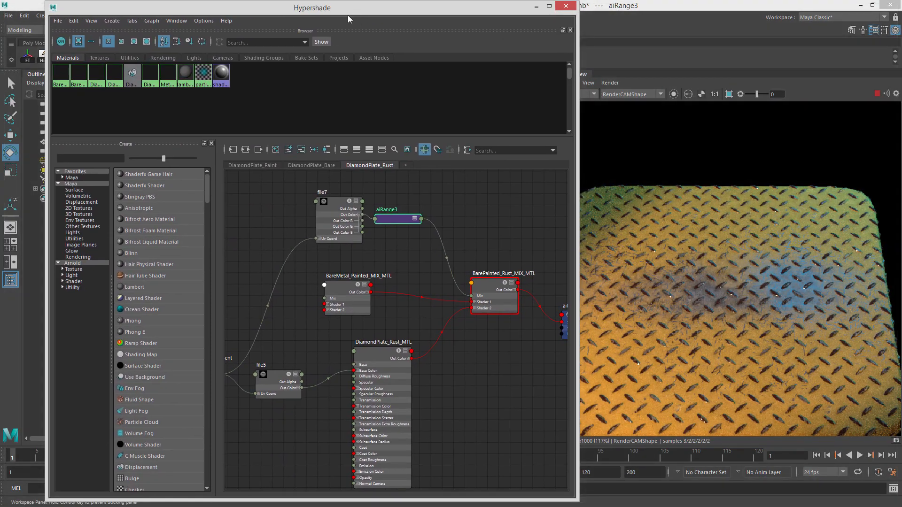
pyautogui.moveTo(348, 18); pyautogui.dragTo(327, 19)
pyautogui.click(461, 228)
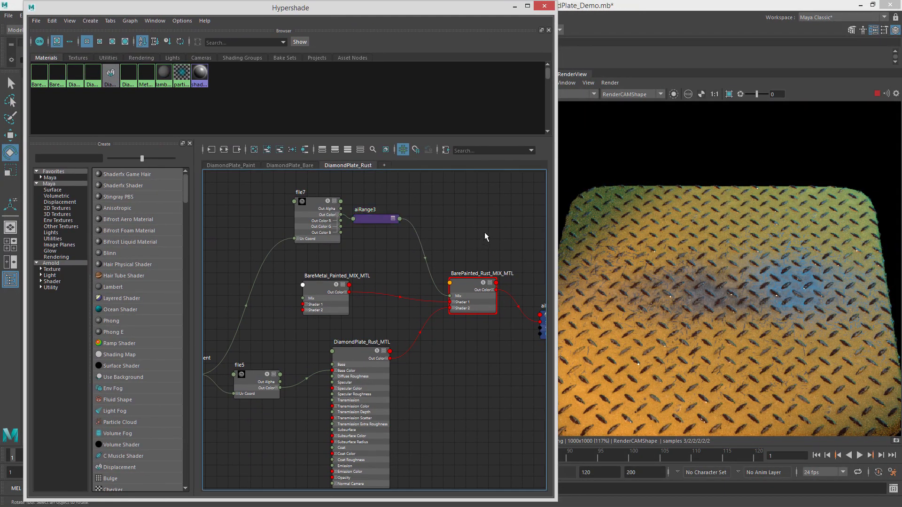
pyautogui.press('a')
pyautogui.keyDown('alt'); pyautogui.moveTo(457, 222); pyautogui.dragTo(439, 234, button='middle'); pyautogui.keyUp('alt')
pyautogui.click(338, 233)
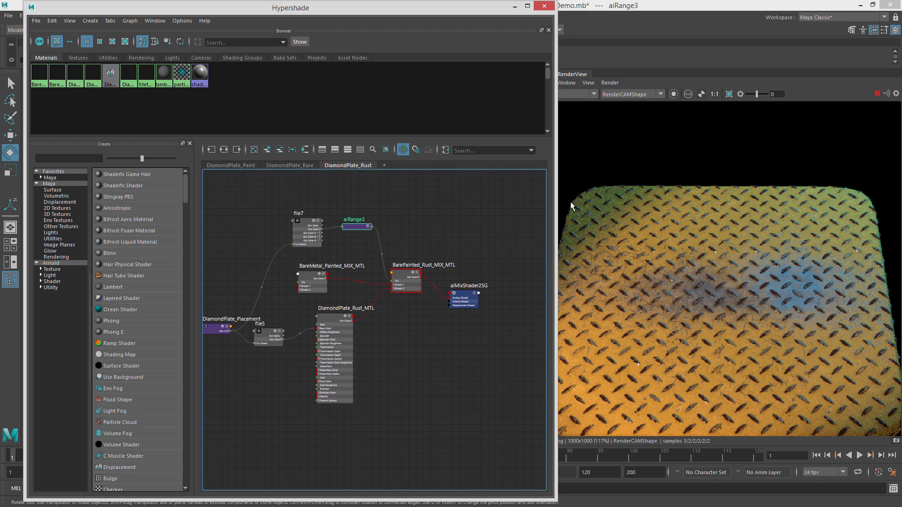
# On DiamondPlate_Bare_MTL, break the Metalness connection and set Metalness to 1.000.
pyautogui.click(288, 166)
pyautogui.keyDown('alt'); pyautogui.moveTo(397, 278); pyautogui.dragTo(418, 282, button='middle'); pyautogui.keyUp('alt')
pyautogui.keyDown('alt'); pyautogui.moveTo(262, 299); pyautogui.dragTo(378, 299, button='middle'); pyautogui.keyUp('alt')
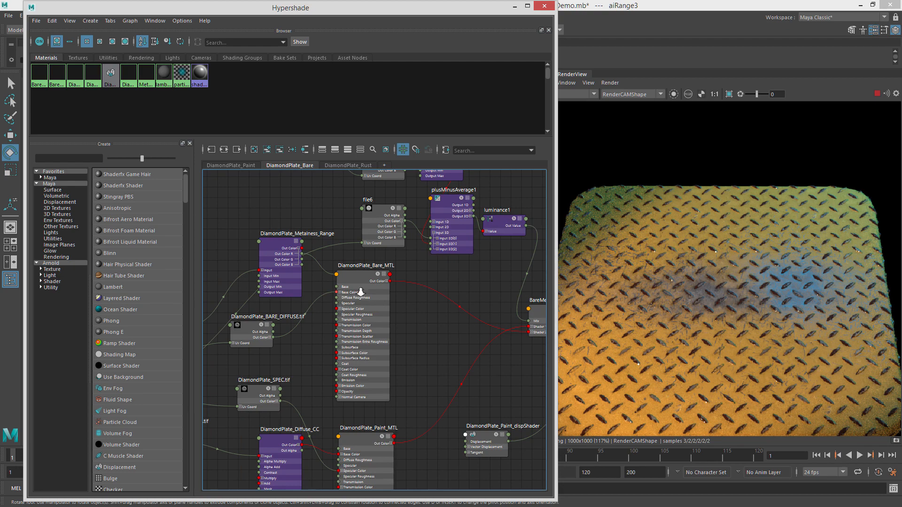
pyautogui.keyDown('alt'); pyautogui.moveTo(360, 292); pyautogui.dragTo(457, 298, button='right'); pyautogui.keyUp('alt')
pyautogui.click(376, 259)
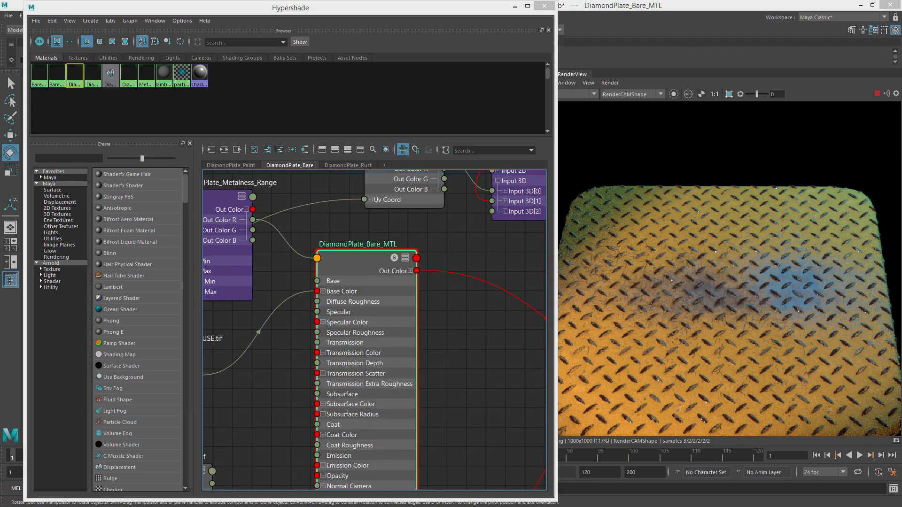
pyautogui.hotkey('ctrl', 'a')
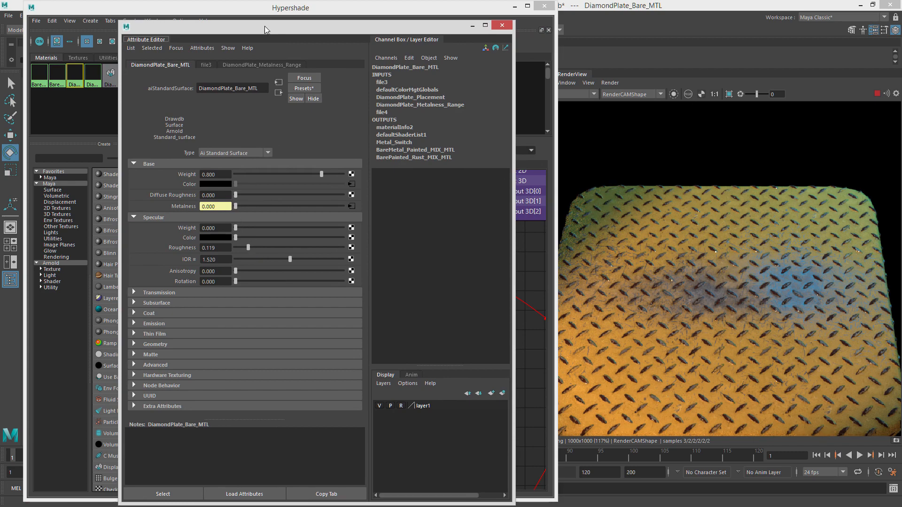
pyautogui.rightClick(179, 209)
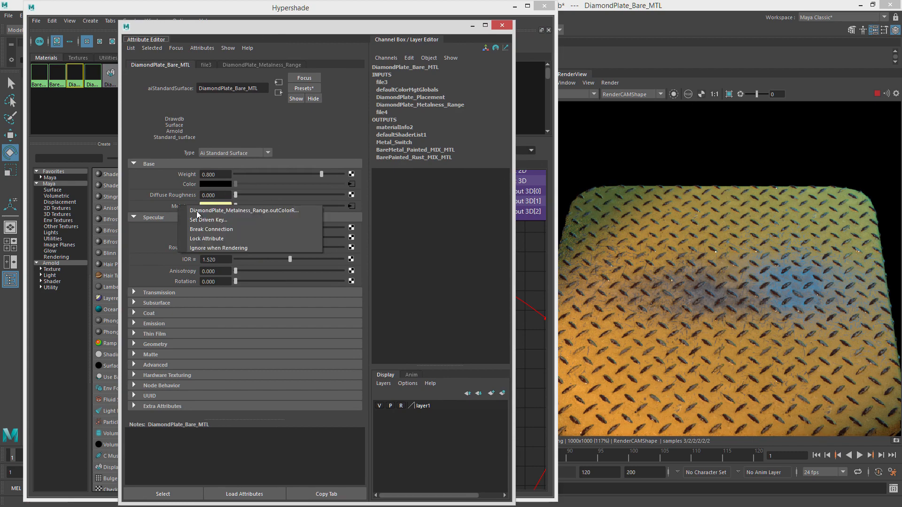
pyautogui.click(221, 230)
pyautogui.moveTo(246, 206); pyautogui.dragTo(381, 212)
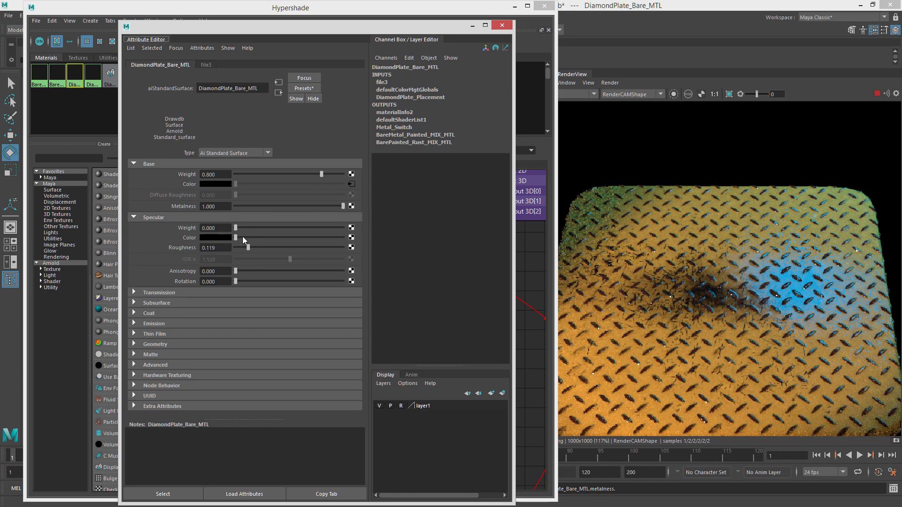
# On DiamondPlate_Bare_MTL, set Specular Color to white, Base Weight to 1.000 and Specular Roughness to 0.502.
pyautogui.moveTo(242, 237); pyautogui.dragTo(441, 245)
pyautogui.moveTo(248, 247); pyautogui.dragTo(292, 247)
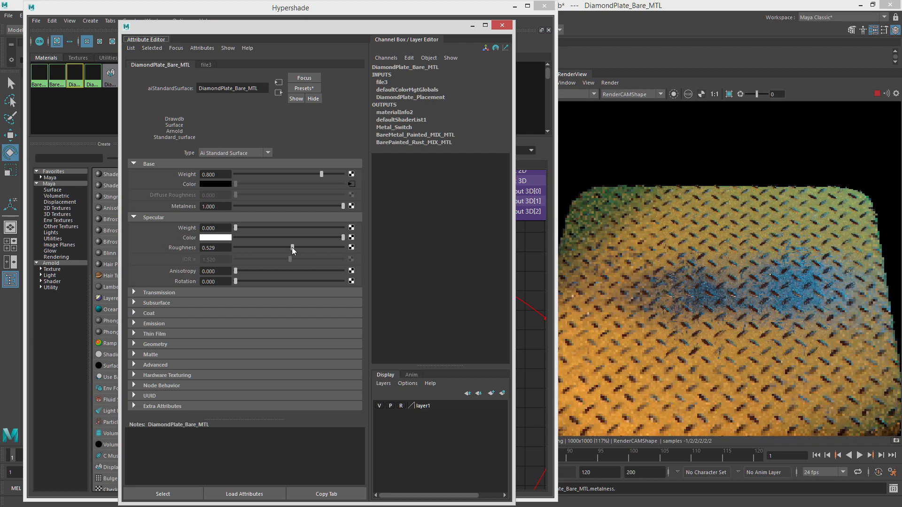
pyautogui.moveTo(321, 175); pyautogui.dragTo(377, 178)
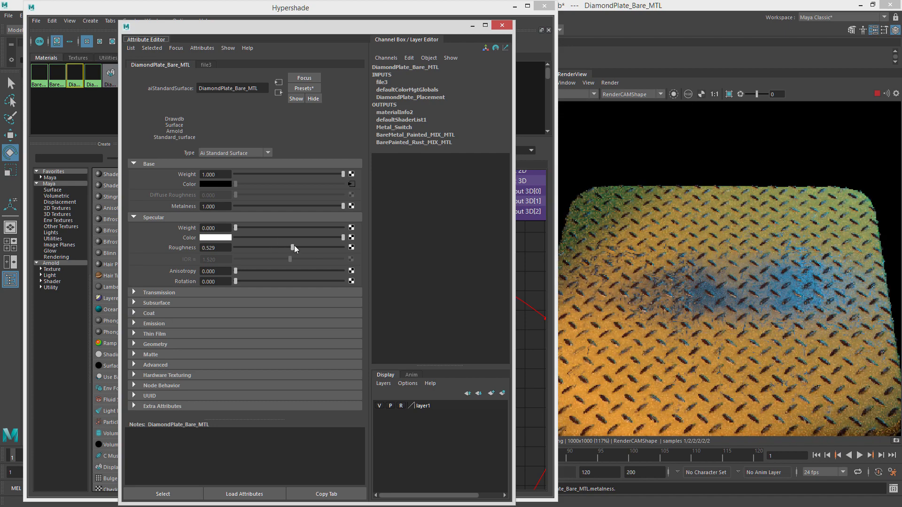
pyautogui.moveTo(308, 247); pyautogui.dragTo(289, 246)
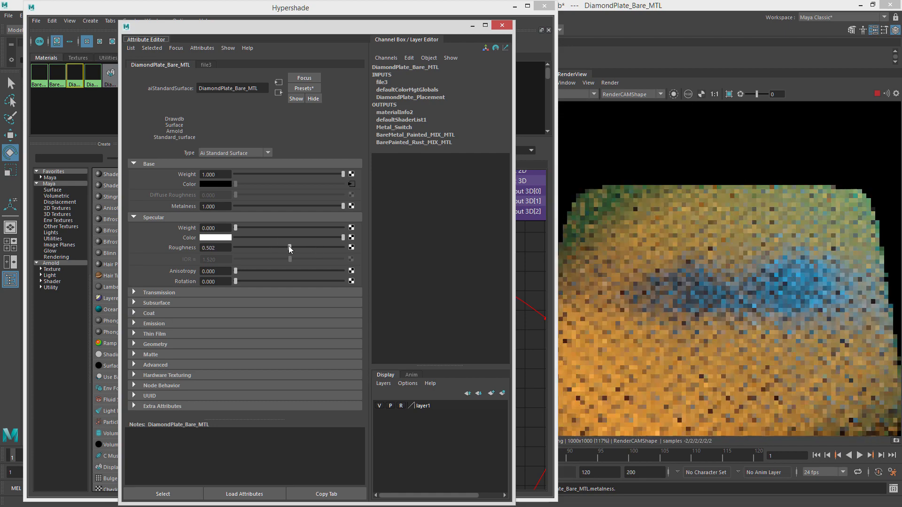
# Move the editor windows aside and examine the plate's render from several camera angles.
pyautogui.moveTo(340, 27); pyautogui.dragTo(901, 56)
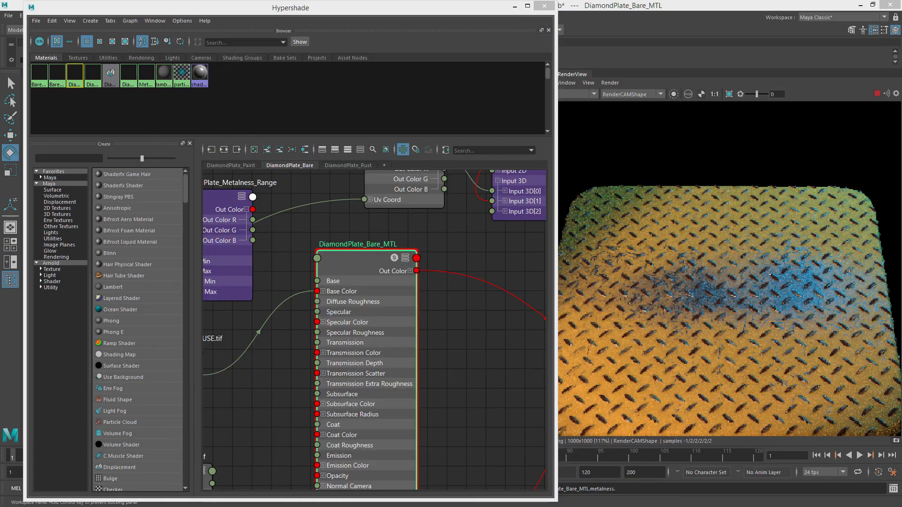
pyautogui.moveTo(385, 10); pyautogui.dragTo(901, 85)
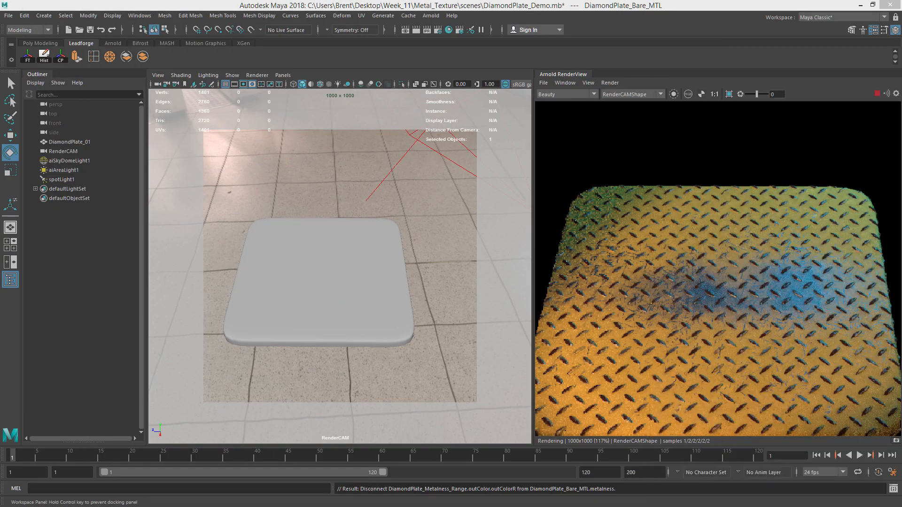
pyautogui.keyDown('alt'); pyautogui.moveTo(336, 265); pyautogui.dragTo(439, 266); pyautogui.keyUp('alt')
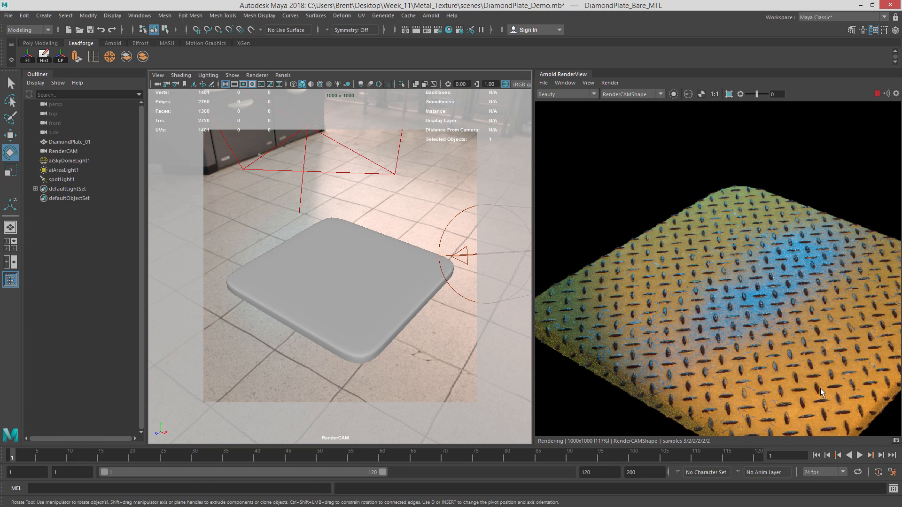
pyautogui.keyDown('alt'); pyautogui.moveTo(397, 272); pyautogui.dragTo(461, 296); pyautogui.keyUp('alt')
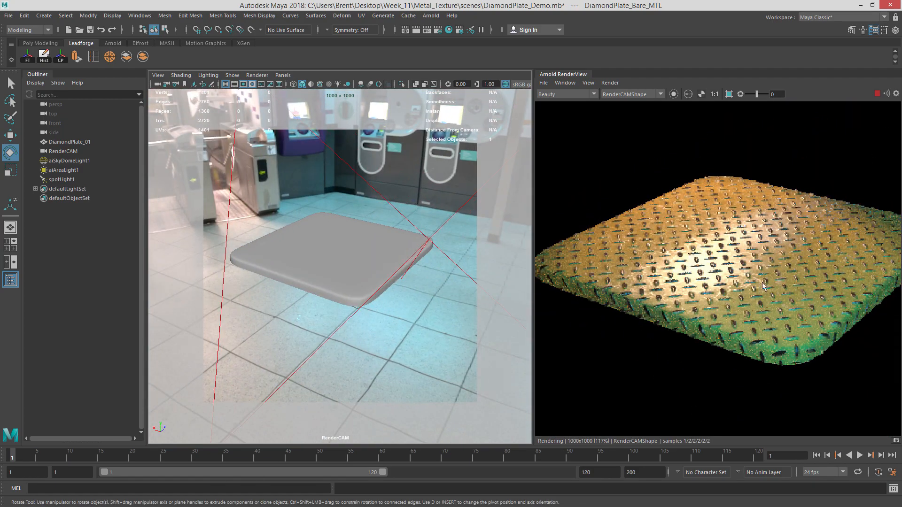
pyautogui.keyDown('alt'); pyautogui.moveTo(447, 254); pyautogui.dragTo(480, 277); pyautogui.keyUp('alt')
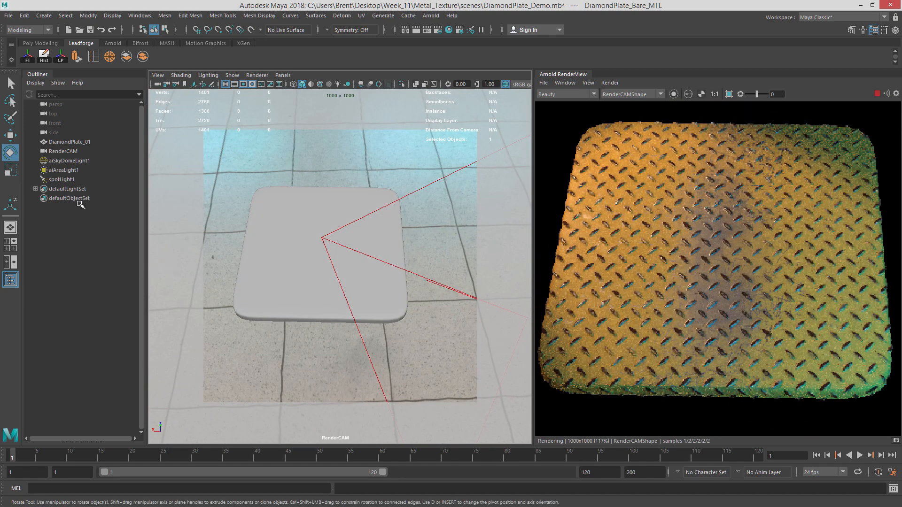
# Select aiSkyDomeLight1 and try rotating it.
pyautogui.click(69, 160)
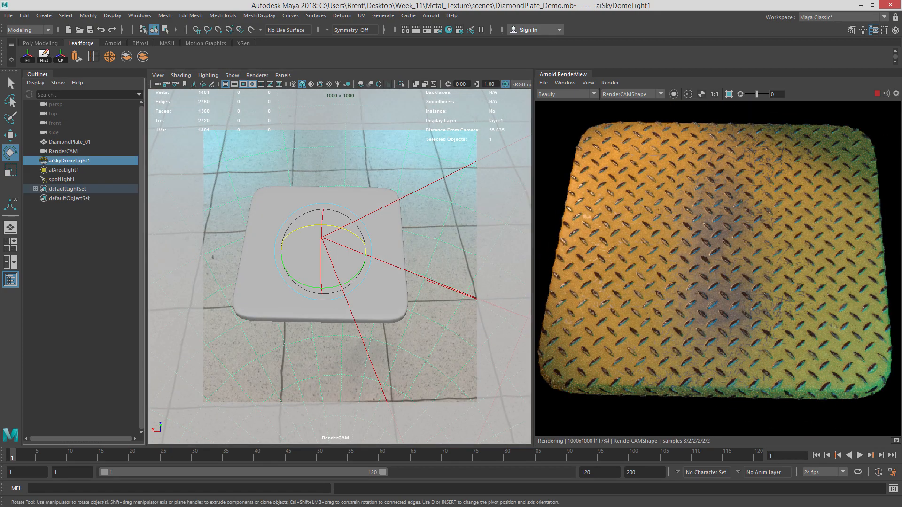
pyautogui.moveTo(356, 227); pyautogui.dragTo(364, 156)
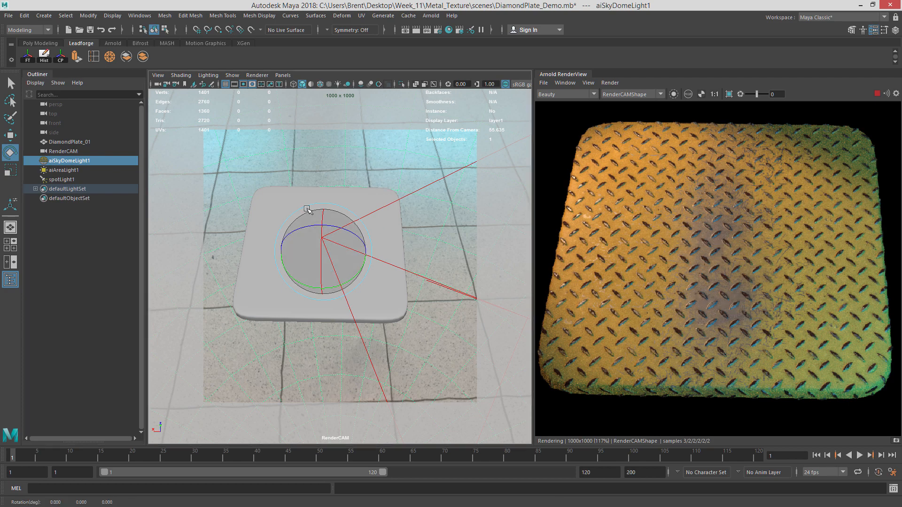
pyautogui.click(239, 194)
# Create a polygon cube from the Poly Modeling shelf.
pyautogui.keyDown('alt'); pyautogui.moveTo(288, 239); pyautogui.dragTo(310, 249); pyautogui.keyUp('alt')
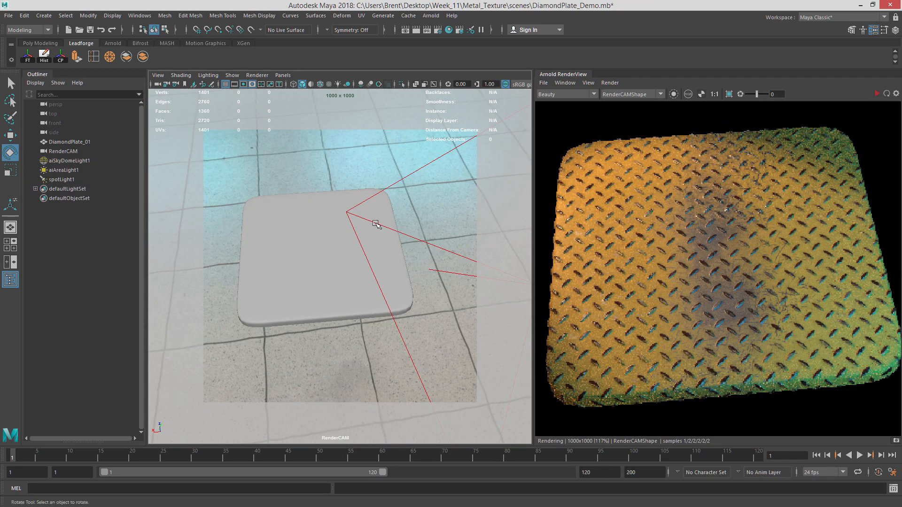
pyautogui.keyDown('alt'); pyautogui.moveTo(422, 260); pyautogui.dragTo(188, 250, button='right'); pyautogui.keyUp('alt')
pyautogui.keyDown('alt'); pyautogui.moveTo(316, 248); pyautogui.dragTo(330, 233); pyautogui.keyUp('alt')
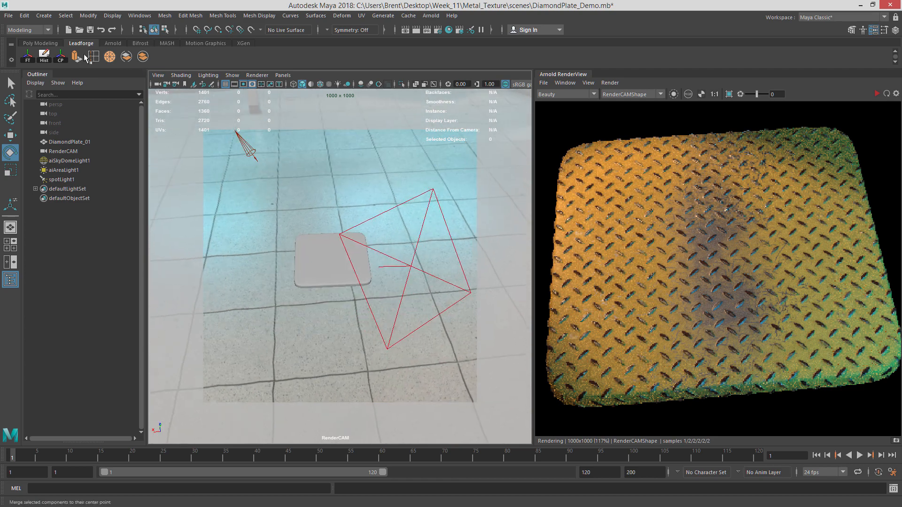
pyautogui.click(111, 43)
pyautogui.click(76, 43)
pyautogui.click(41, 43)
pyautogui.click(43, 57)
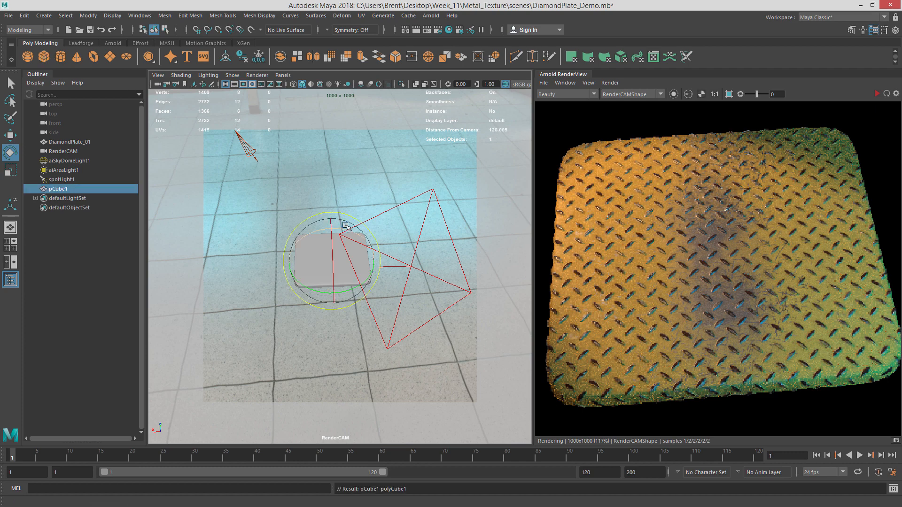
# Move the cube up above the plate and scale it up uniformly.
pyautogui.press('w')
pyautogui.moveTo(331, 216); pyautogui.dragTo(338, 152)
pyautogui.press('r')
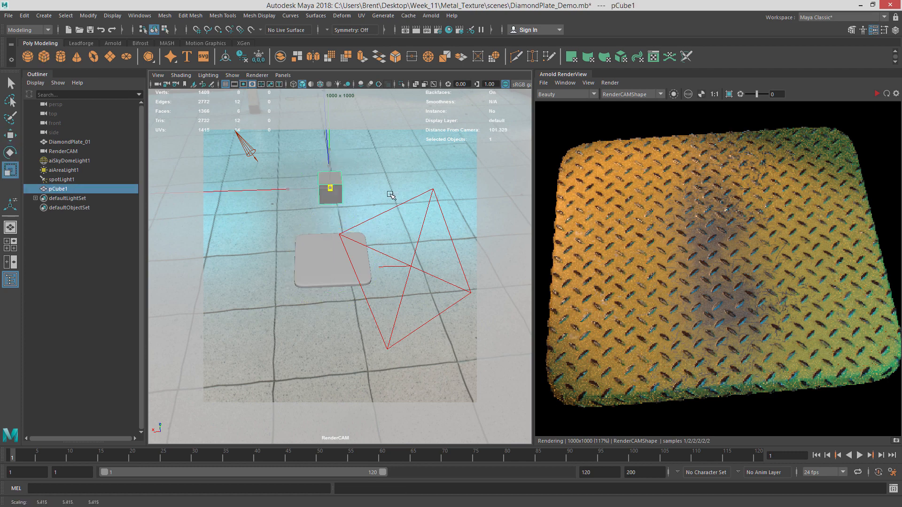
pyautogui.moveTo(330, 187); pyautogui.dragTo(366, 188)
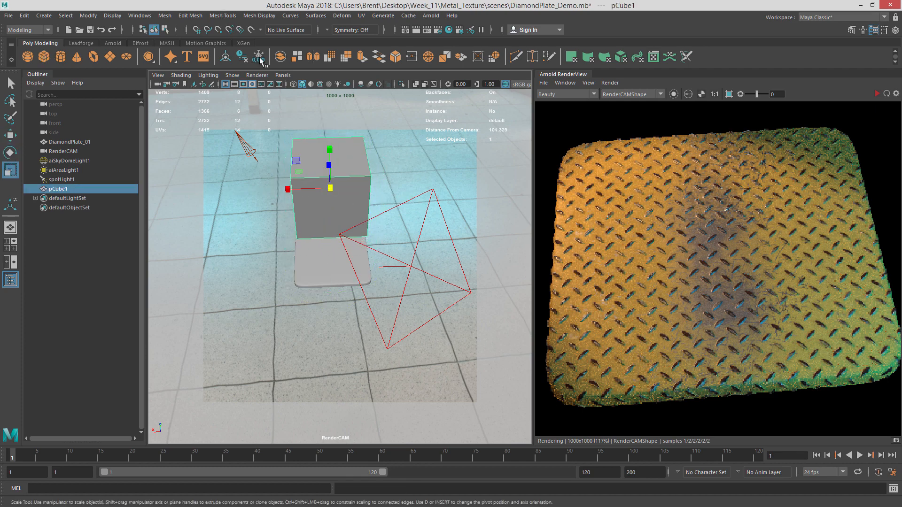
# Smooth the cube with 1 division.
pyautogui.click(181, 17)
pyautogui.moveTo(162, 15)
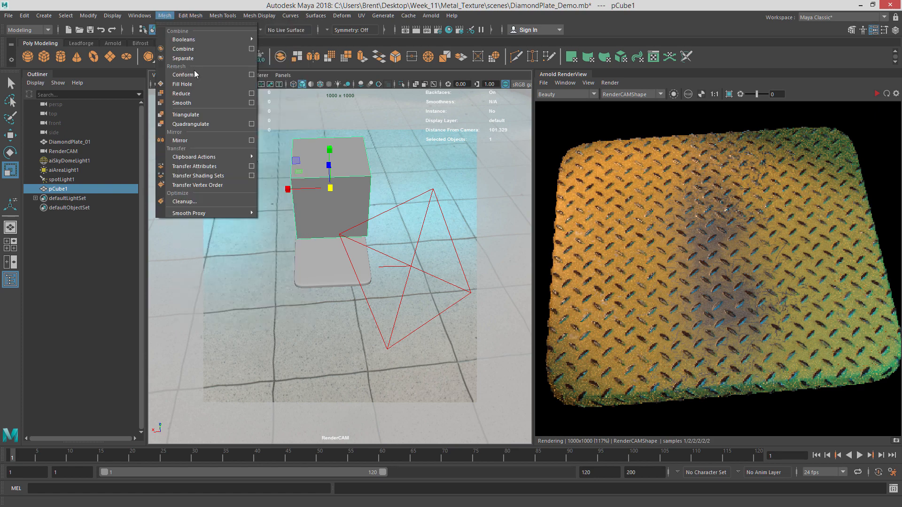
pyautogui.click(190, 103)
pyautogui.press('f')
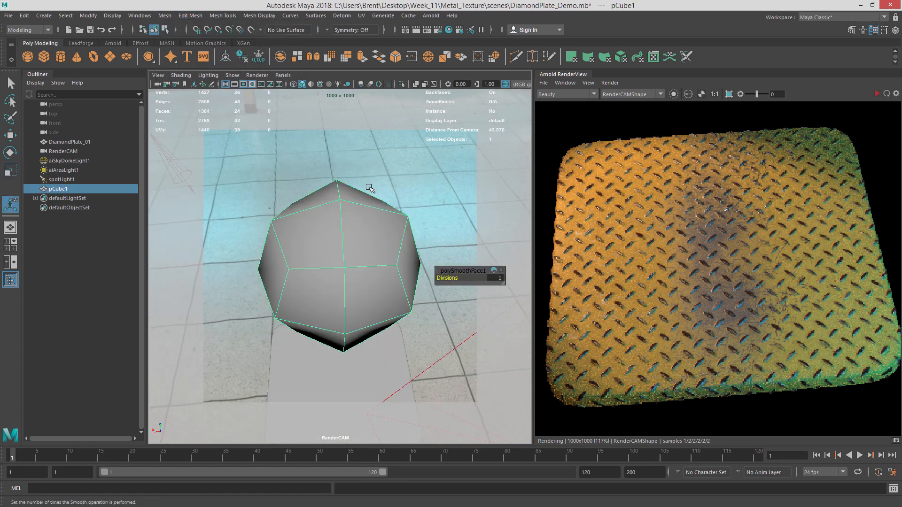
# Select a loop of edges around the smoothed cube to use as a UV seam.
pyautogui.keyDown('alt'); pyautogui.moveTo(370, 188); pyautogui.dragTo(338, 216); pyautogui.keyUp('alt')
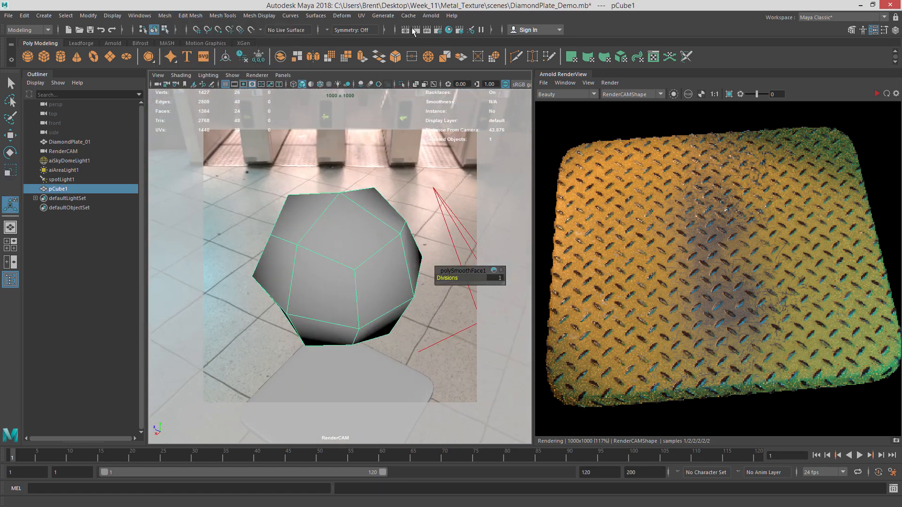
pyautogui.click(360, 17)
pyautogui.click(403, 90)
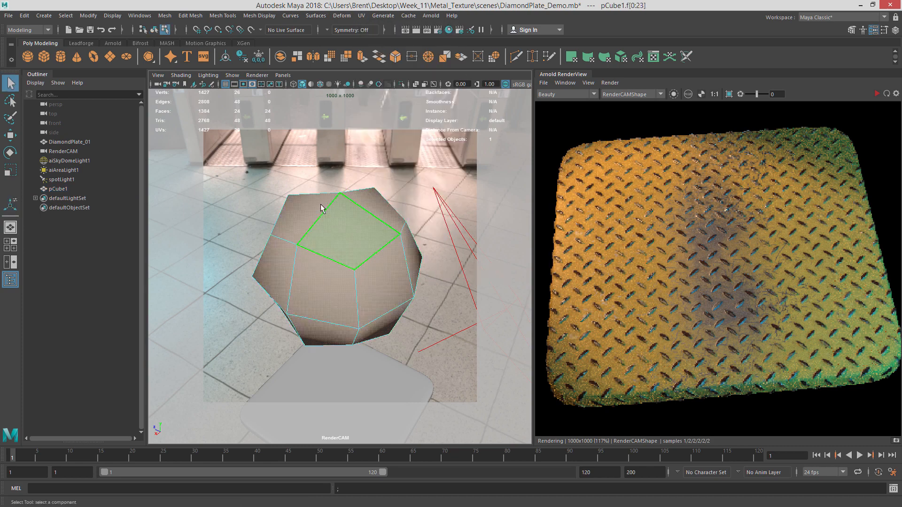
pyautogui.keyDown('alt'); pyautogui.moveTo(322, 206); pyautogui.dragTo(363, 200); pyautogui.keyUp('alt')
pyautogui.rightClick(363, 200)
pyautogui.moveTo(363, 200); pyautogui.dragTo(364, 176, button='right')
pyautogui.keyDown('alt'); pyautogui.moveTo(278, 221); pyautogui.dragTo(432, 243); pyautogui.keyUp('alt')
pyautogui.click(349, 233)
pyautogui.doubleClick(349, 233)
pyautogui.keyDown('shift'); pyautogui.doubleClick(314, 260); pyautogui.keyUp('shift')
pyautogui.keyDown('alt'); pyautogui.moveTo(339, 279); pyautogui.dragTo(256, 230); pyautogui.keyUp('alt')
pyautogui.keyDown('shift'); pyautogui.doubleClick(379, 274); pyautogui.keyUp('shift')
pyautogui.keyDown('alt'); pyautogui.moveTo(388, 227); pyautogui.dragTo(275, 270); pyautogui.keyUp('alt')
# Open the UV Editor and cut the UVs along the selected seam edges.
pyautogui.click(361, 16)
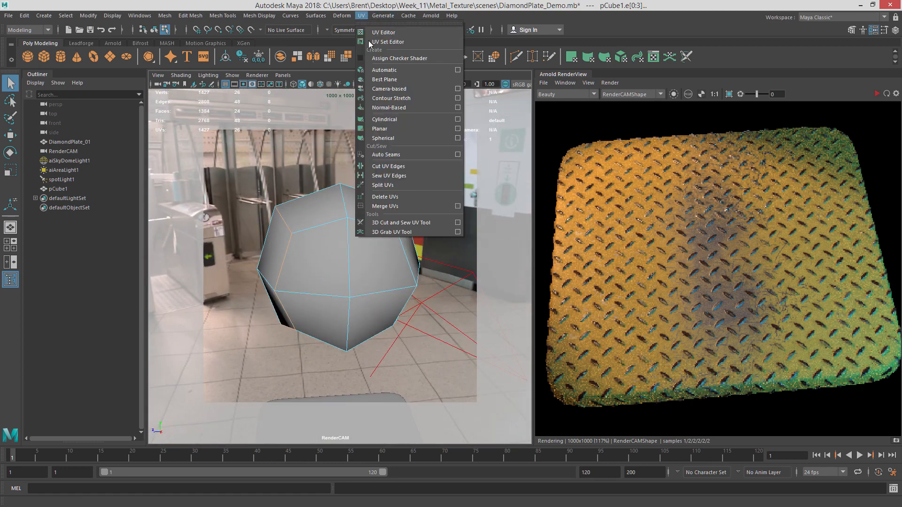
pyautogui.click(407, 33)
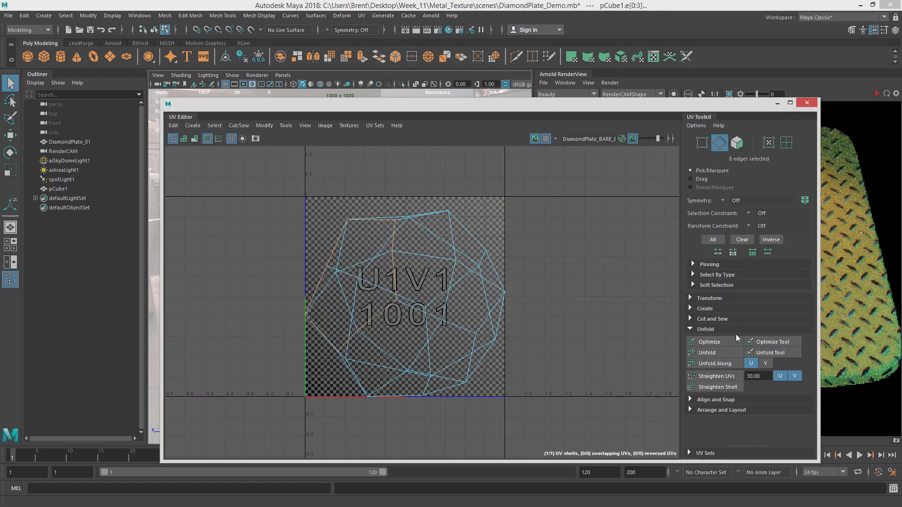
pyautogui.click(702, 320)
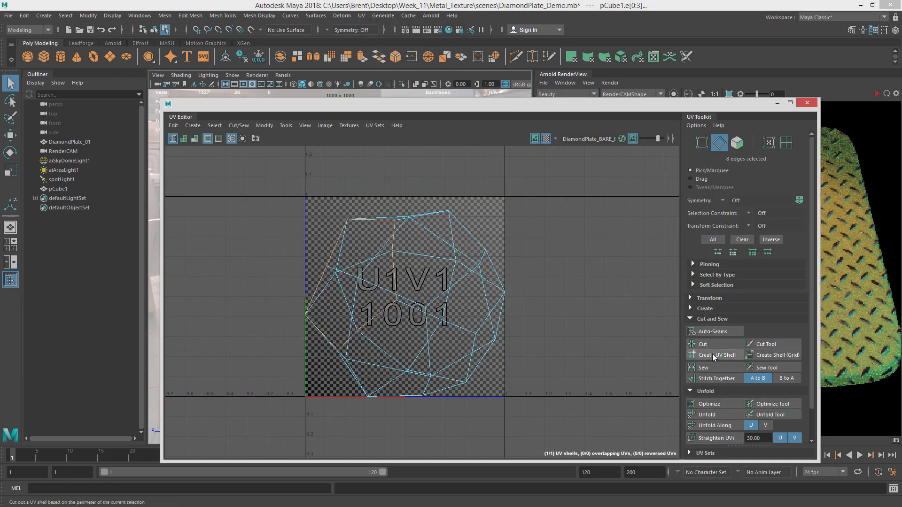
pyautogui.click(712, 344)
# Select all the cube's UVs and unfold them.
pyautogui.moveTo(513, 267); pyautogui.dragTo(553, 268, button='right')
pyautogui.moveTo(273, 192); pyautogui.dragTo(423, 310)
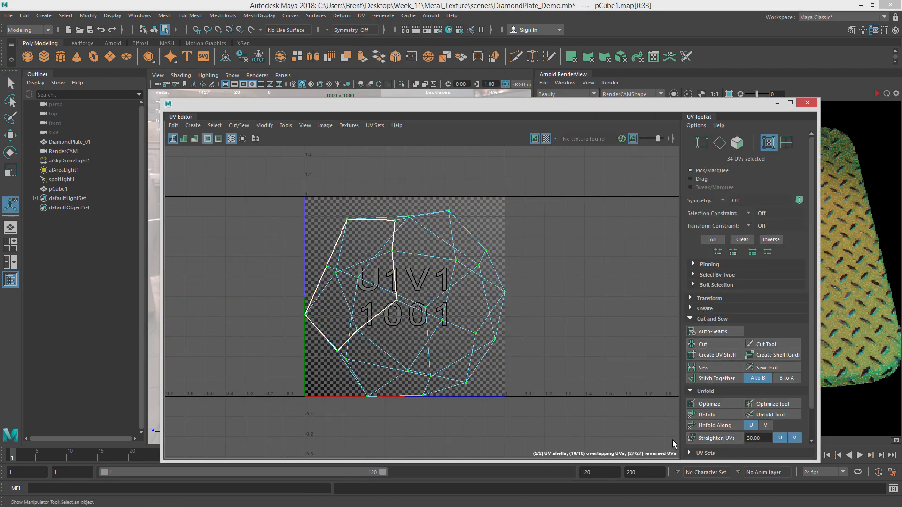
pyautogui.click(707, 414)
# Scale the unfolded UV shells down to fit inside the 0–1 tile and close the UV Editor.
pyautogui.scroll(-1, 515, 303)
pyautogui.moveTo(458, 285); pyautogui.dragTo(501, 286, button='right')
pyautogui.moveTo(238, 159); pyautogui.dragTo(637, 439)
pyautogui.press('r')
pyautogui.moveTo(421, 303)
pyautogui.mouseDown()
pyautogui.moveTo(405, 303)
pyautogui.moveTo(418, 296)
pyautogui.mouseUp()
pyautogui.press('w')
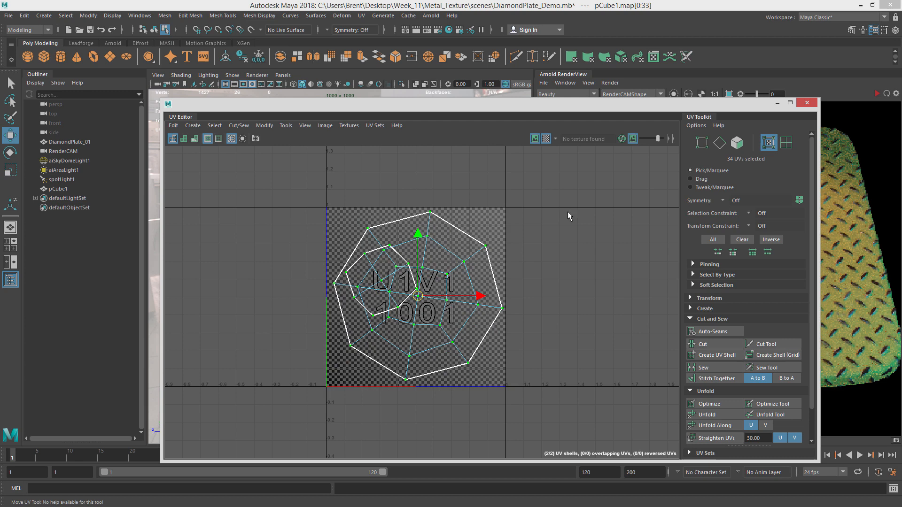
pyautogui.click(806, 102)
# Select pCube1 and display it in smooth mesh preview as a sphere.
pyautogui.moveTo(448, 158); pyautogui.dragTo(477, 146, button='right')
pyautogui.click(447, 188)
pyautogui.click(388, 244)
pyautogui.scroll(-5, 332, 228)
pyautogui.press('3')
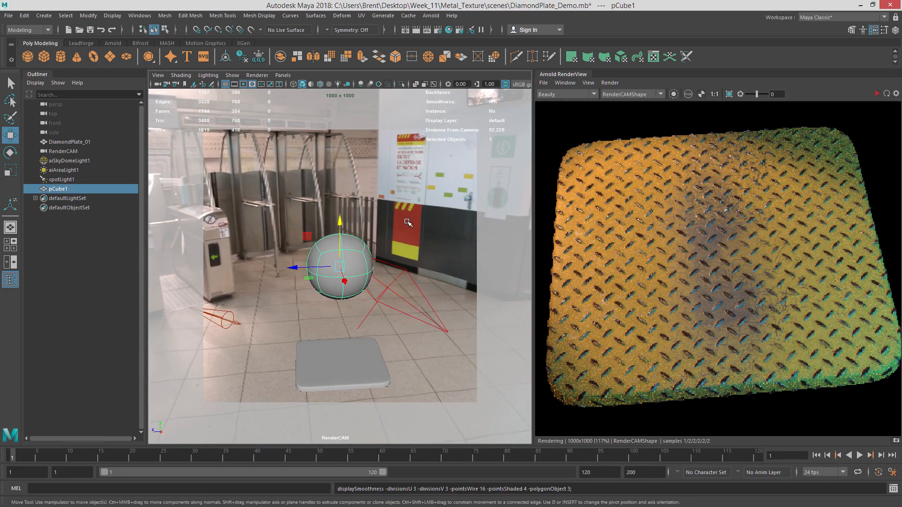
# Reposition the smoothed sphere in the scene.
pyautogui.moveTo(365, 234)
pyautogui.keyDown('alt'); pyautogui.mouseDown()
pyautogui.moveTo(336, 245)
pyautogui.moveTo(378, 242)
pyautogui.moveTo(364, 227)
pyautogui.mouseUp(); pyautogui.keyUp('alt')
pyautogui.click(424, 236)
pyautogui.click(349, 251)
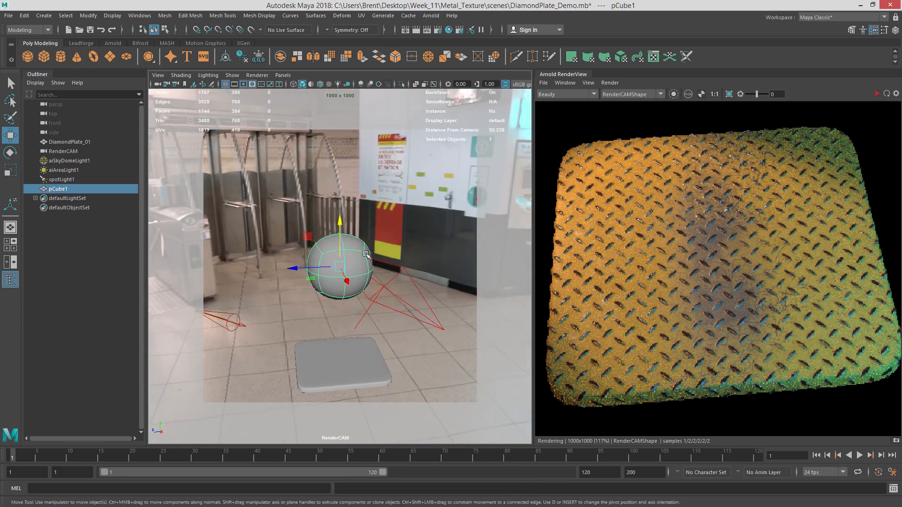
pyautogui.moveTo(364, 227); pyautogui.dragTo(453, 478, button='right')
pyautogui.click(445, 240)
pyautogui.keyDown('alt'); pyautogui.moveTo(444, 240); pyautogui.dragTo(450, 274, button='right'); pyautogui.keyUp('alt')
pyautogui.keyDown('alt'); pyautogui.moveTo(450, 261); pyautogui.dragTo(435, 264); pyautogui.keyUp('alt')
# Bring the Hypershade into view and frame all nodes of the DiamondPlate_Bare graph.
pyautogui.moveTo(0, 6); pyautogui.dragTo(254, 14)
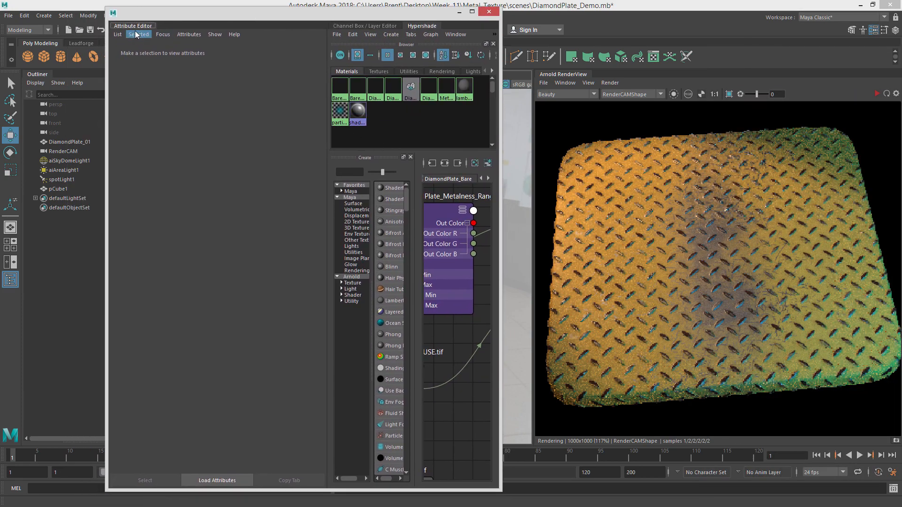
pyautogui.moveTo(424, 26); pyautogui.dragTo(901, 75)
pyautogui.moveTo(226, 17); pyautogui.dragTo(313, 9)
pyautogui.press('a')
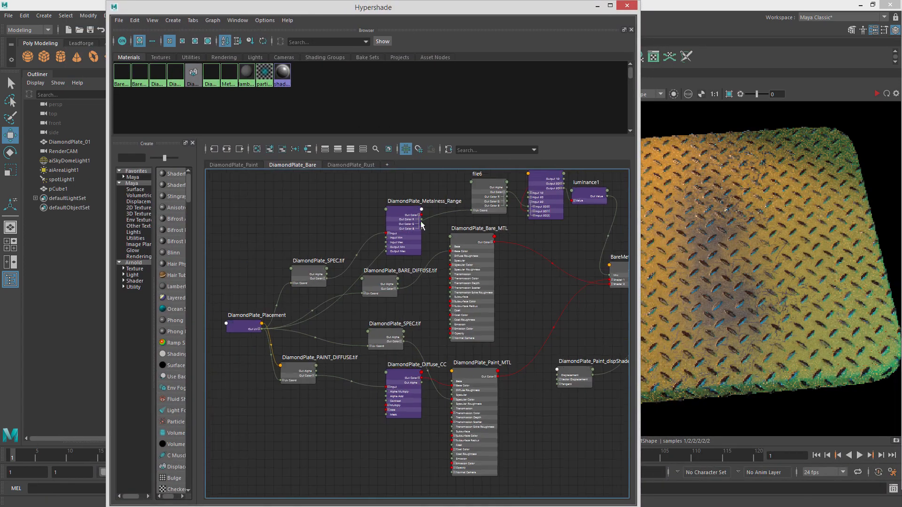
# Add a new Hypershade graph tab and name it METAL_SWITCH.
pyautogui.scroll(2, 423, 255)
pyautogui.scroll(-2, 440, 221)
pyautogui.click(386, 165)
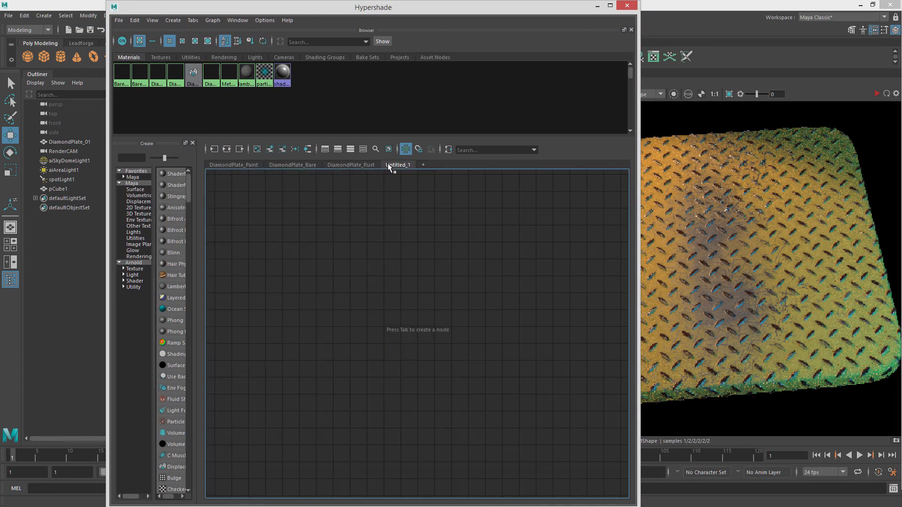
pyautogui.doubleClick(397, 165)
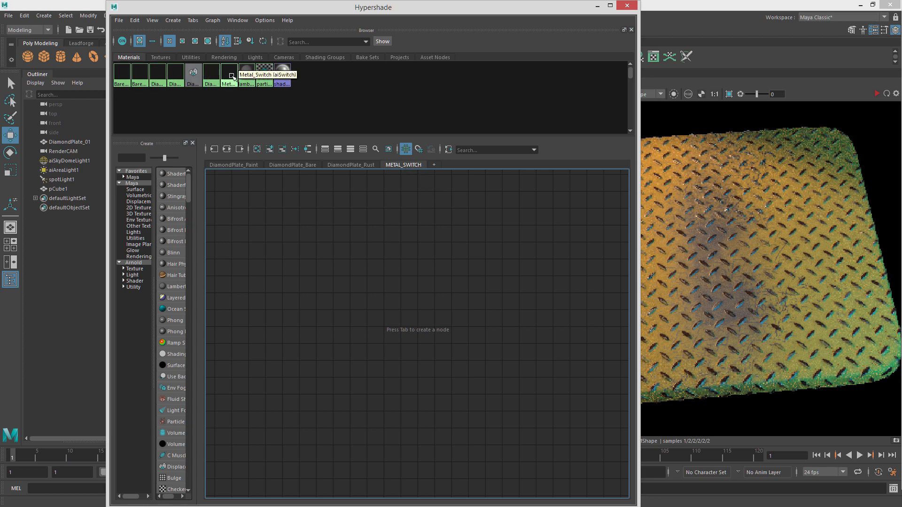
# Add the Metal_Switch node plus the diamond plate materials and mix shaders to the METAL_SWITCH graph.
pyautogui.click(232, 77)
pyautogui.click(270, 150)
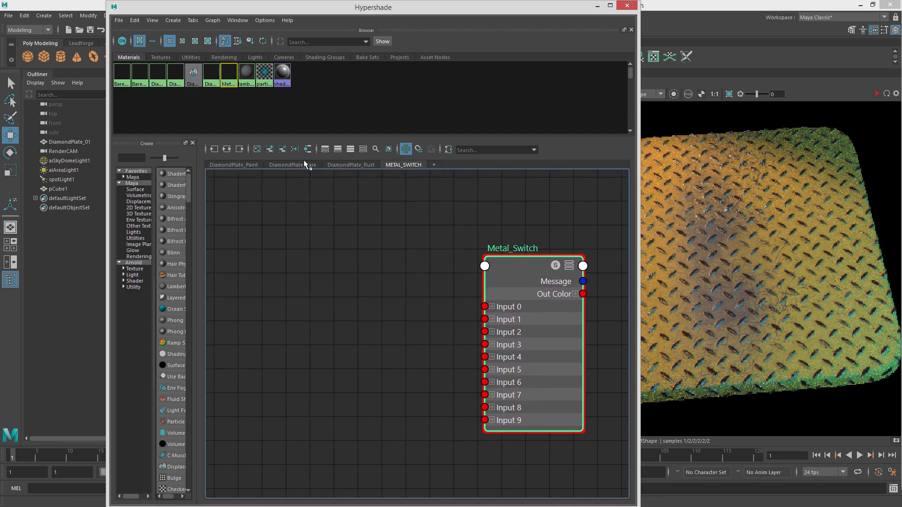
pyautogui.click(122, 76)
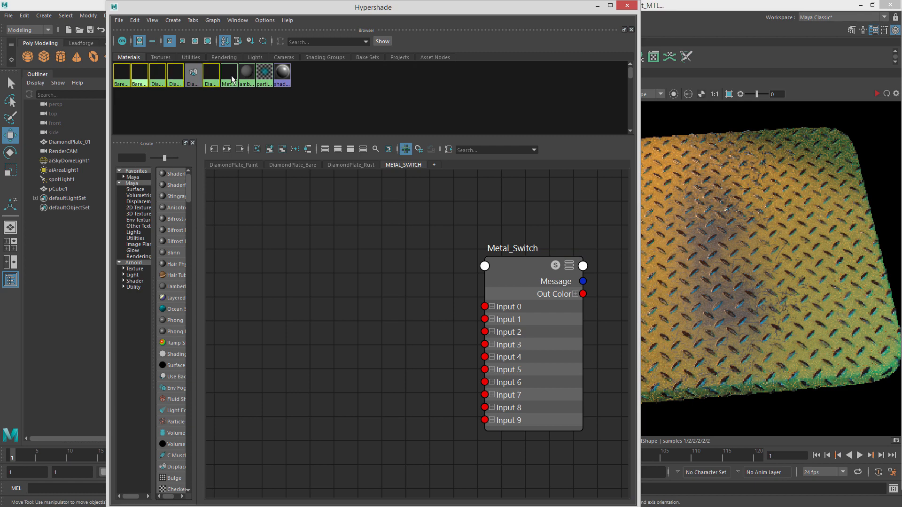
pyautogui.click(271, 150)
# Arrange the Bare, Rust and Paint materials and both mix shader nodes to the left of Metal_Switch.
pyautogui.keyDown('alt'); pyautogui.moveTo(498, 243); pyautogui.dragTo(504, 268, button='middle'); pyautogui.keyUp('alt')
pyautogui.moveTo(507, 237); pyautogui.dragTo(563, 222)
pyautogui.moveTo(352, 274); pyautogui.dragTo(358, 204)
pyautogui.keyDown('alt'); pyautogui.moveTo(370, 207); pyautogui.dragTo(331, 289, button='middle'); pyautogui.keyUp('alt')
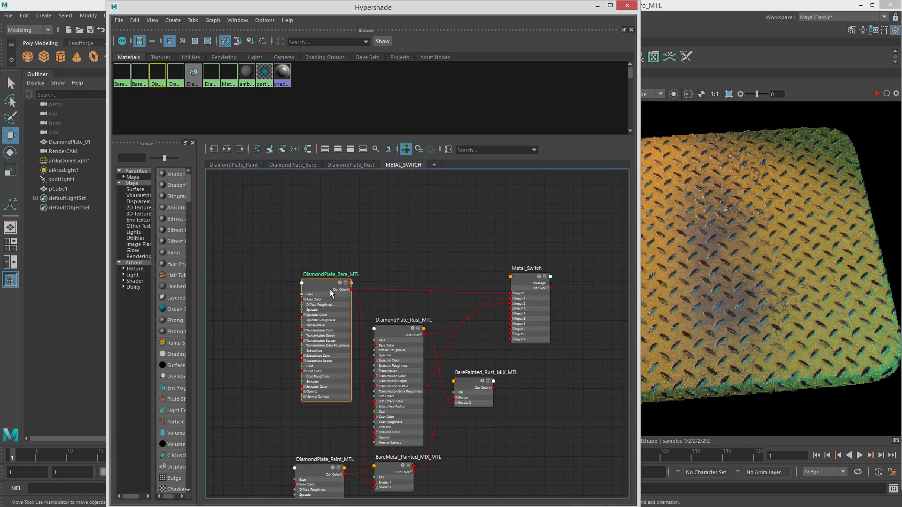
pyautogui.moveTo(331, 289); pyautogui.dragTo(292, 199)
pyautogui.moveTo(395, 267); pyautogui.dragTo(373, 184)
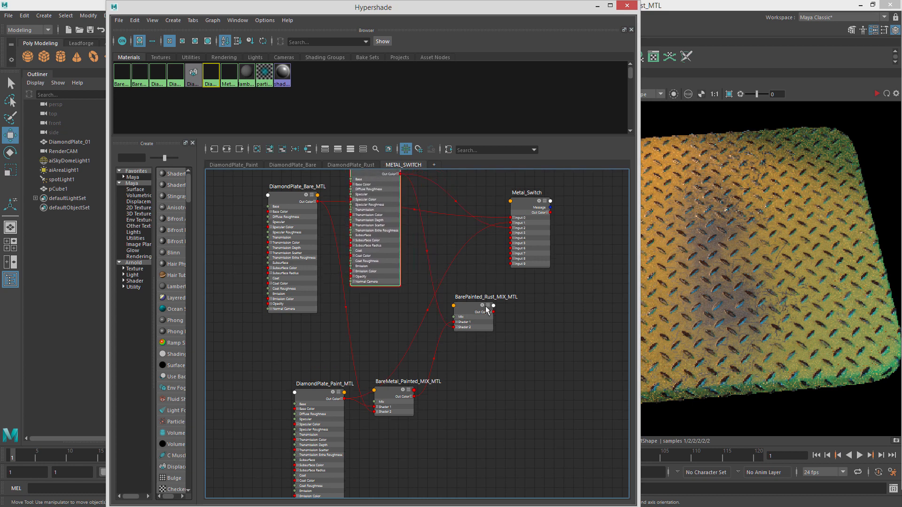
pyautogui.moveTo(468, 310); pyautogui.dragTo(502, 335)
pyautogui.moveTo(321, 401); pyautogui.dragTo(266, 355)
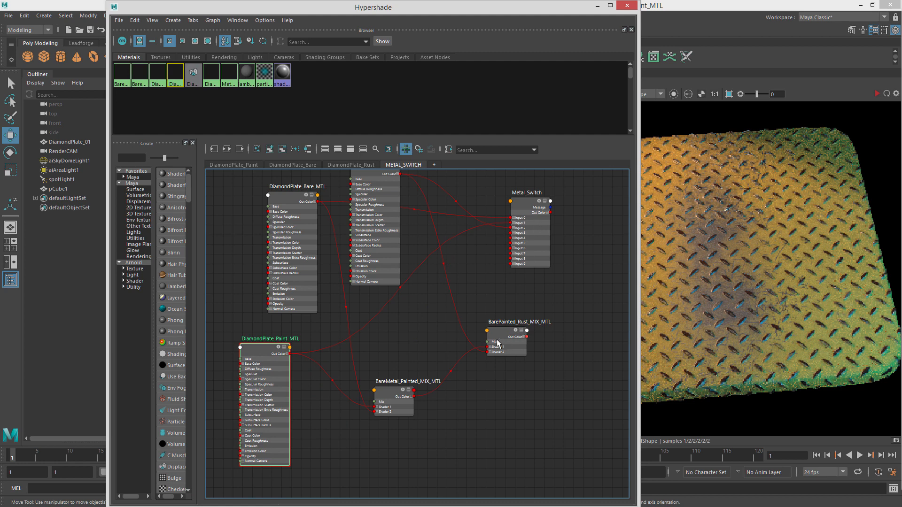
# Connect BarePainted_Rust_MIX_MTL to the Metal_Switch's input4 and tidy the node layout.
pyautogui.moveTo(397, 393); pyautogui.dragTo(398, 358)
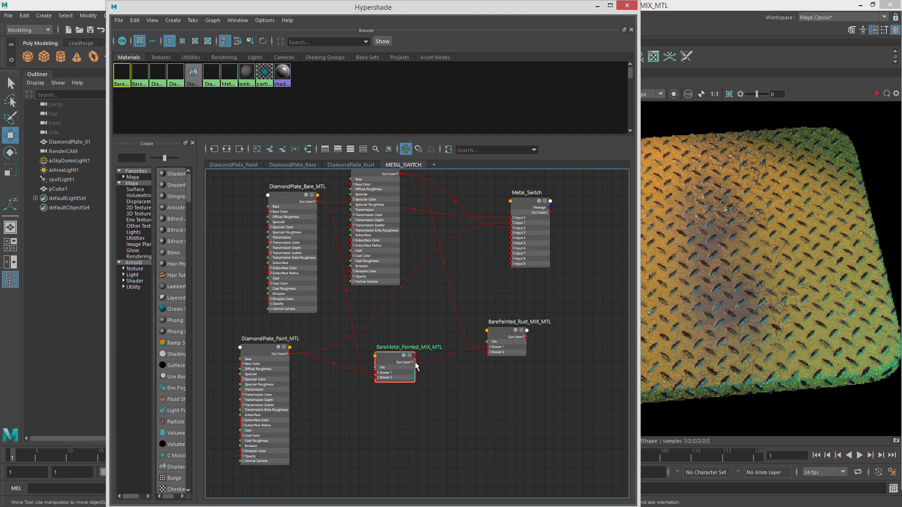
pyautogui.moveTo(495, 256); pyautogui.dragTo(515, 241)
pyautogui.moveTo(534, 208); pyautogui.dragTo(562, 215)
pyautogui.moveTo(458, 10); pyautogui.dragTo(901, 63)
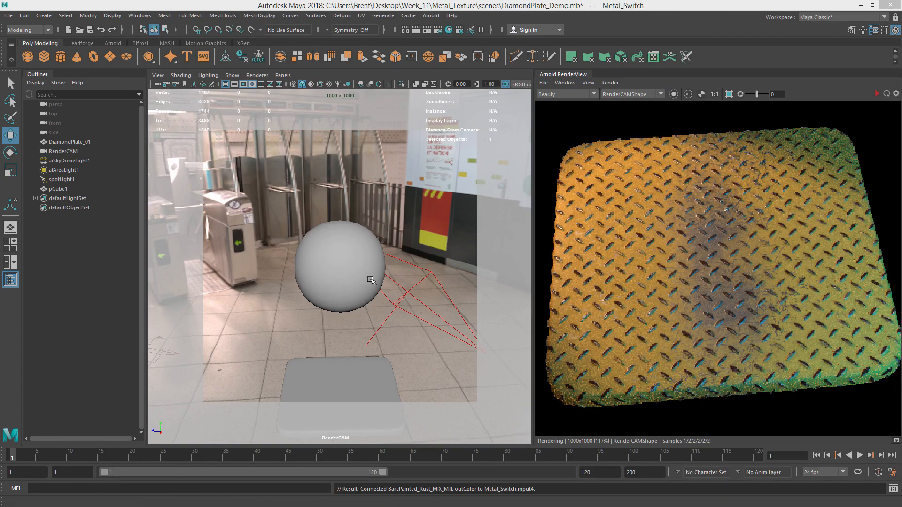
# Assign the Metal_Switch material to the plate and sphere, and move the test sphere up above the plate.
pyautogui.click(338, 387)
pyautogui.moveTo(342, 394); pyautogui.dragTo(461, 478, button='right')
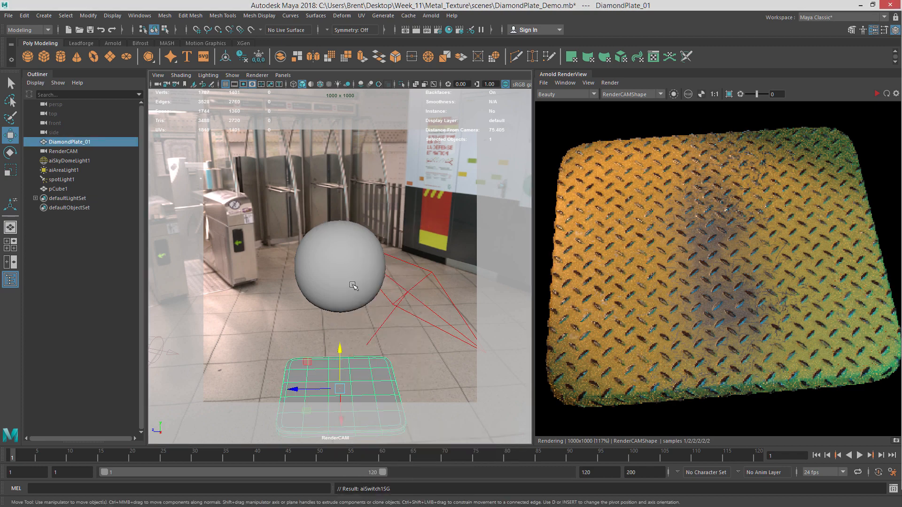
pyautogui.click(348, 265)
pyautogui.moveTo(359, 227); pyautogui.dragTo(426, 479, button='right')
pyautogui.keyDown('alt'); pyautogui.moveTo(393, 351); pyautogui.dragTo(402, 298); pyautogui.keyUp('alt')
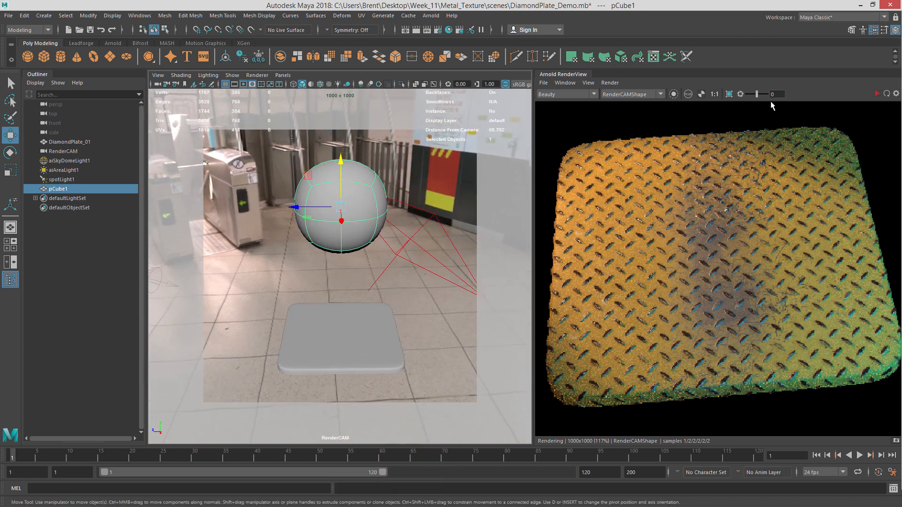
# Start the interactive Arnold render and frame the sphere and plate in the render view.
pyautogui.click(876, 93)
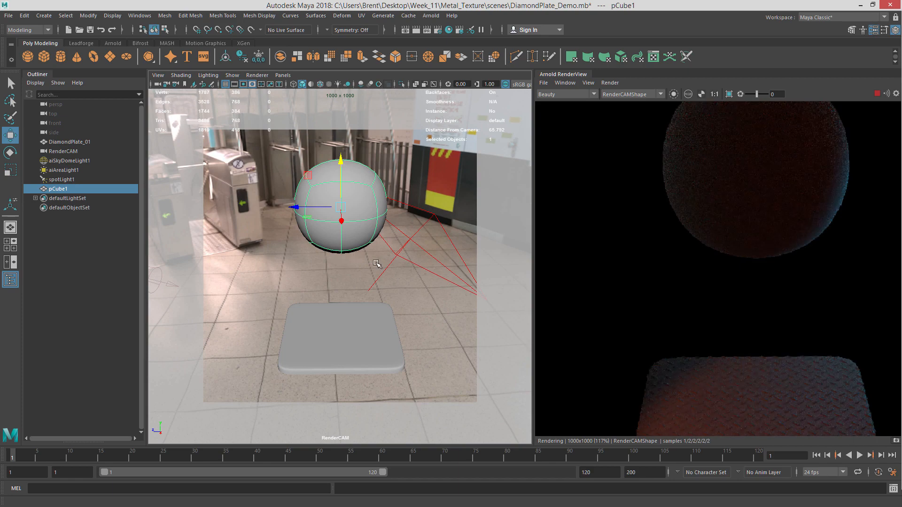
pyautogui.moveTo(375, 263)
pyautogui.keyDown('alt'); pyautogui.mouseDown(button='right')
pyautogui.moveTo(359, 266)
pyautogui.moveTo(368, 241)
pyautogui.moveTo(384, 248)
pyautogui.mouseUp(button='right'); pyautogui.keyUp('alt')
pyautogui.scroll(-1, 680, 223)
pyautogui.keyDown('alt'); pyautogui.moveTo(384, 247); pyautogui.dragTo(385, 246, button='middle'); pyautogui.keyUp('alt')
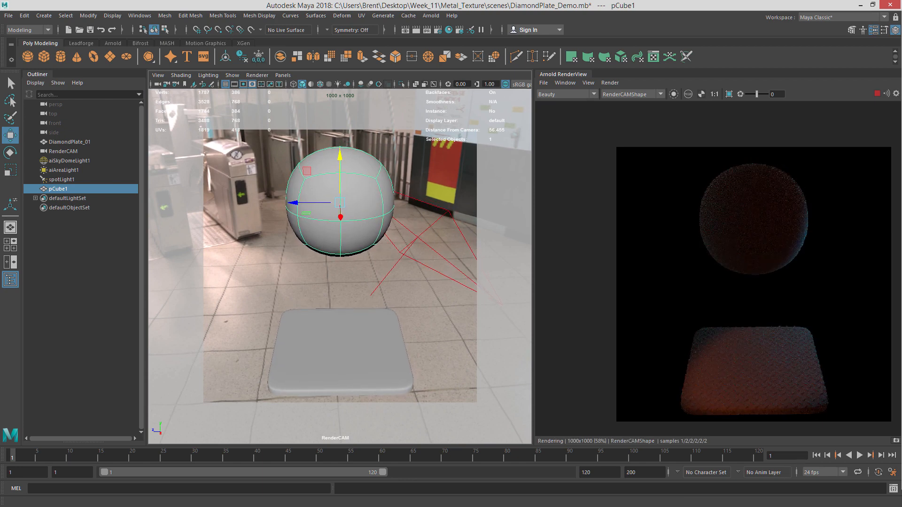
# Select the Metal_Switch node in the METAL_SWITCH graph and open its attributes.
pyautogui.moveTo(901, 35); pyautogui.dragTo(328, 24)
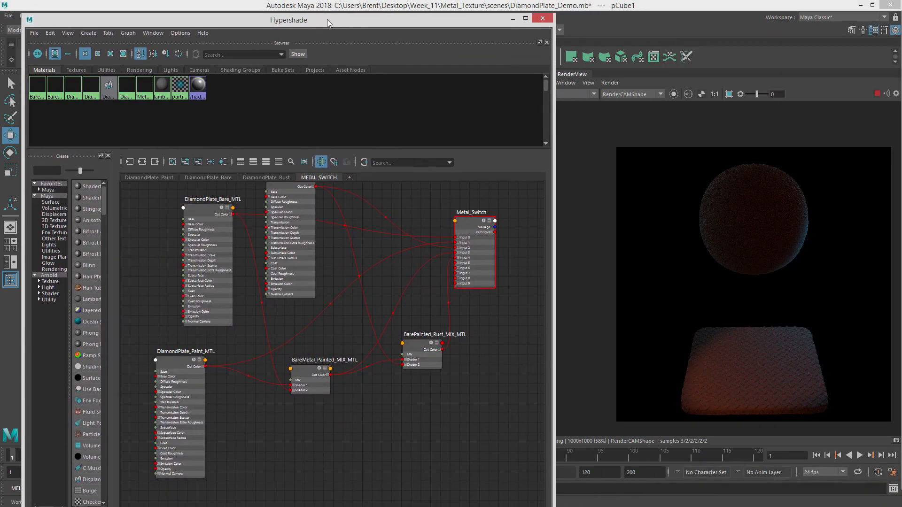
pyautogui.click(467, 223)
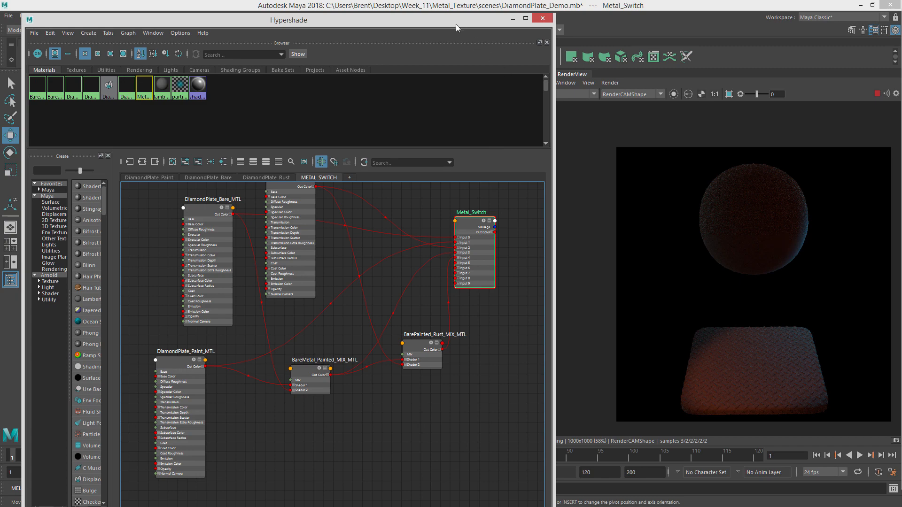
pyautogui.moveTo(456, 27); pyautogui.dragTo(304, 9)
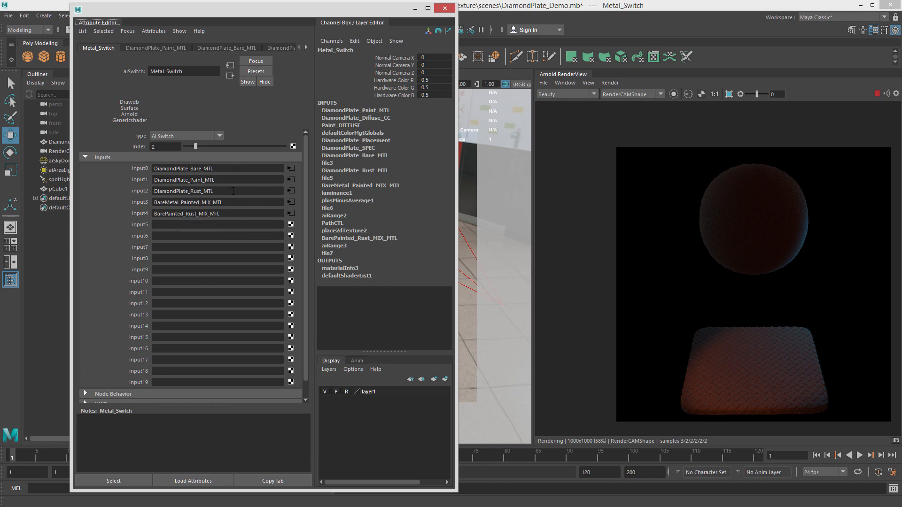
# Step the Metal_Switch Index through 0, 3 and 4 to compare the materials in the render.
pyautogui.moveTo(194, 148); pyautogui.dragTo(184, 147)
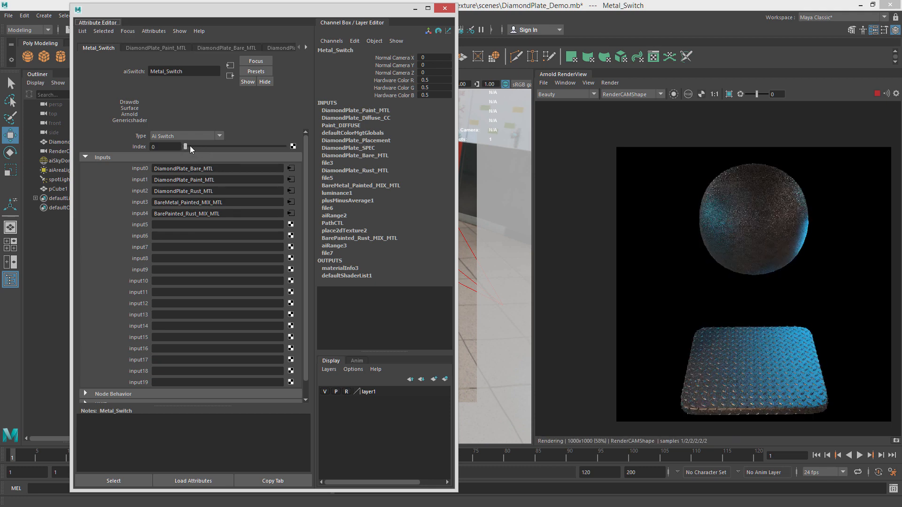
pyautogui.moveTo(189, 146); pyautogui.dragTo(202, 146)
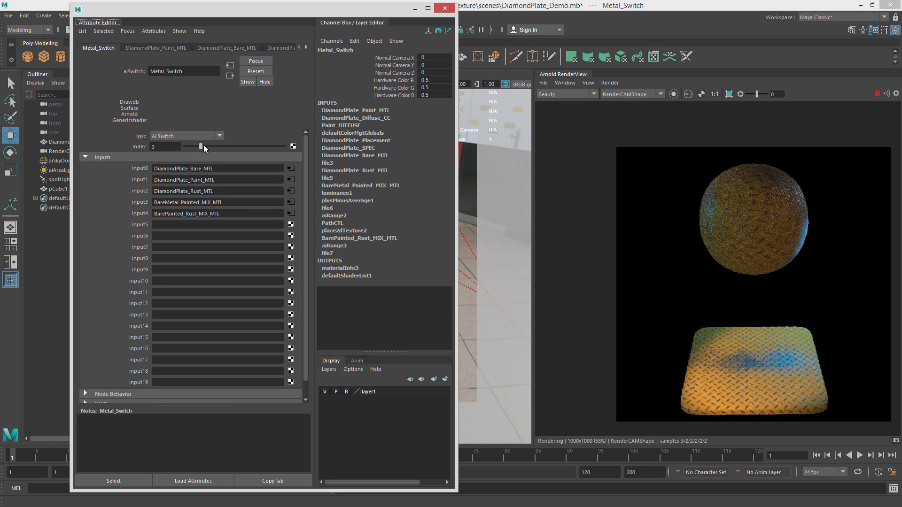
pyautogui.moveTo(203, 146); pyautogui.dragTo(208, 145)
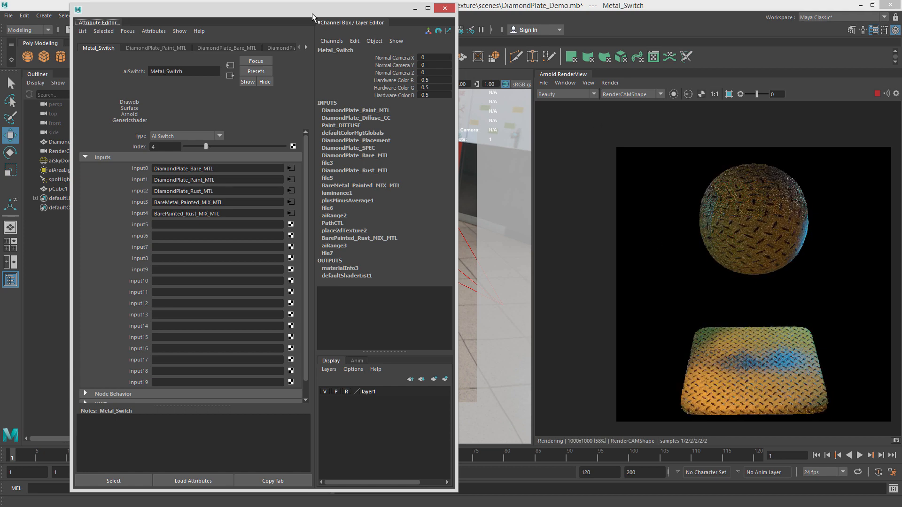
# Select the sphere and rotate it about -93.5 degrees around Y.
pyautogui.moveTo(312, 13); pyautogui.dragTo(901, 92)
pyautogui.click(333, 181)
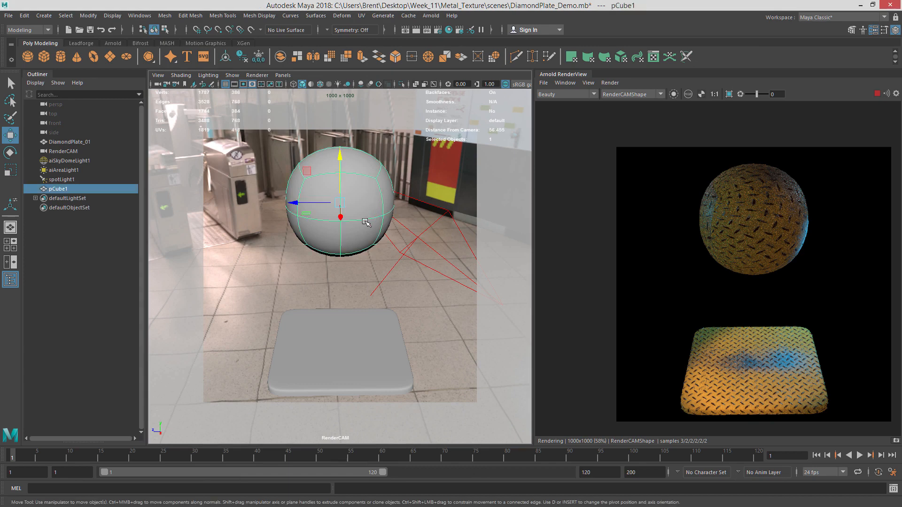
pyautogui.press('e')
pyautogui.moveTo(332, 215); pyautogui.dragTo(307, 217)
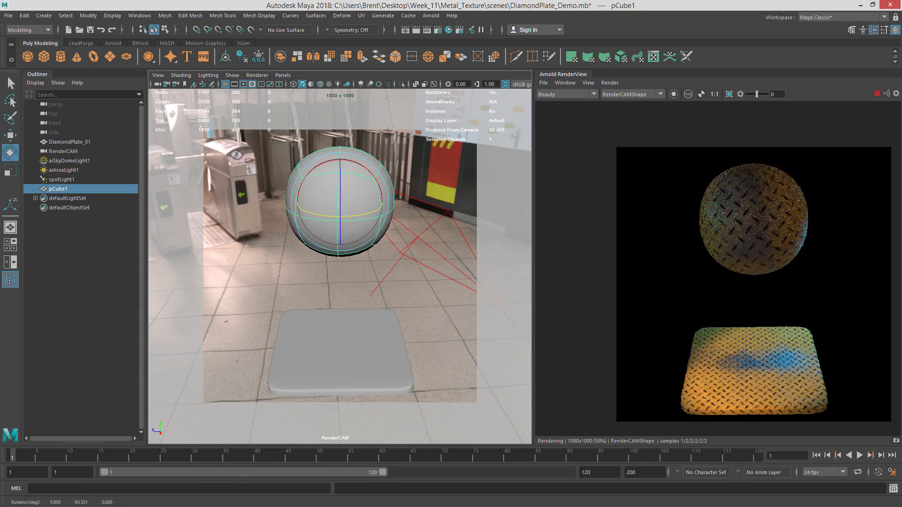
# Freeze the sphere's transformations and clear its construction history.
pyautogui.hotkey('ctrl', 'a')
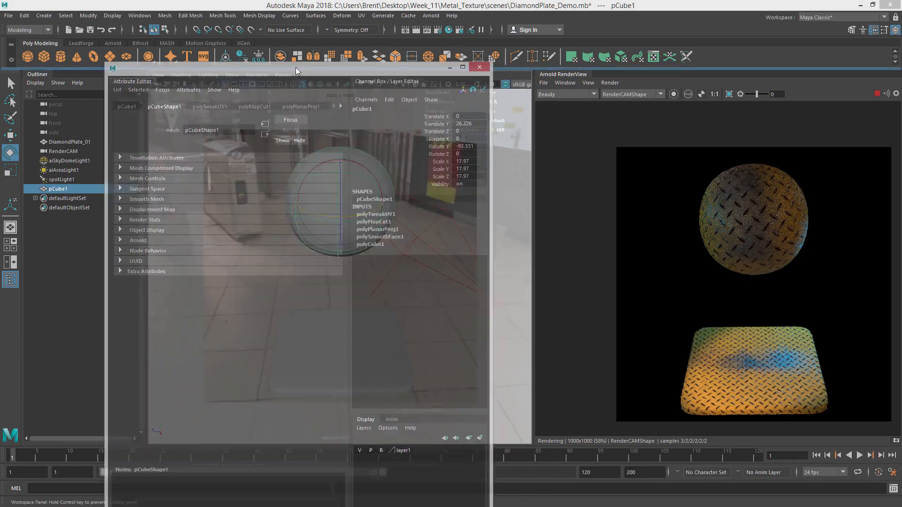
pyautogui.moveTo(298, 67); pyautogui.dragTo(249, 9)
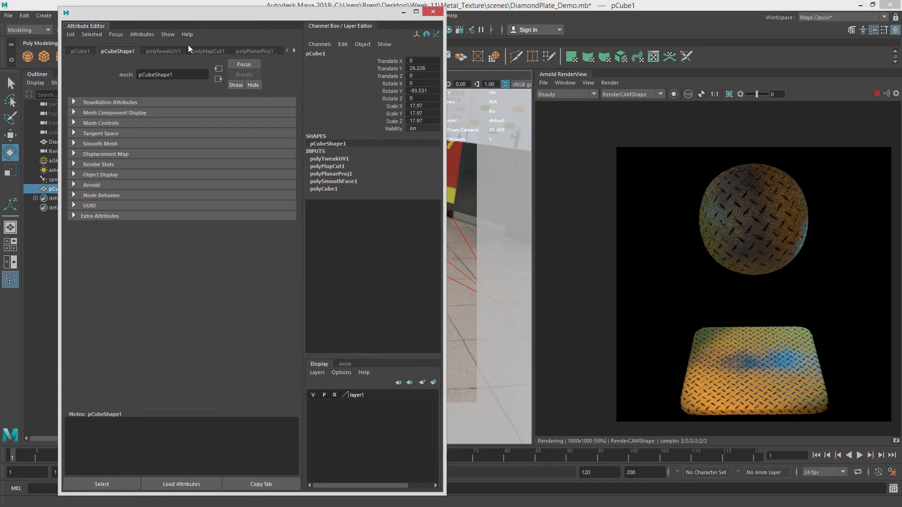
pyautogui.moveTo(174, 18); pyautogui.dragTo(275, 26)
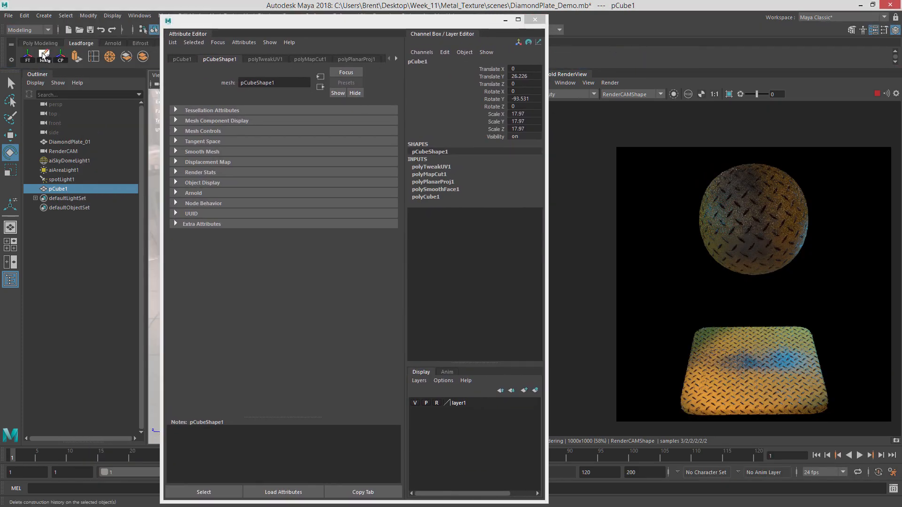
pyautogui.click(27, 58)
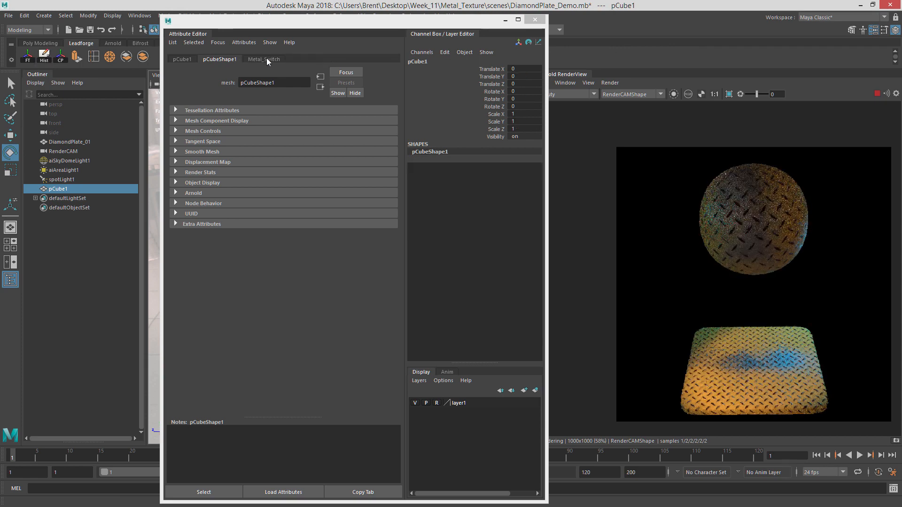
# Review the Metal_Switch index setting on the sphere and close the Attribute Editor.
pyautogui.click(263, 58)
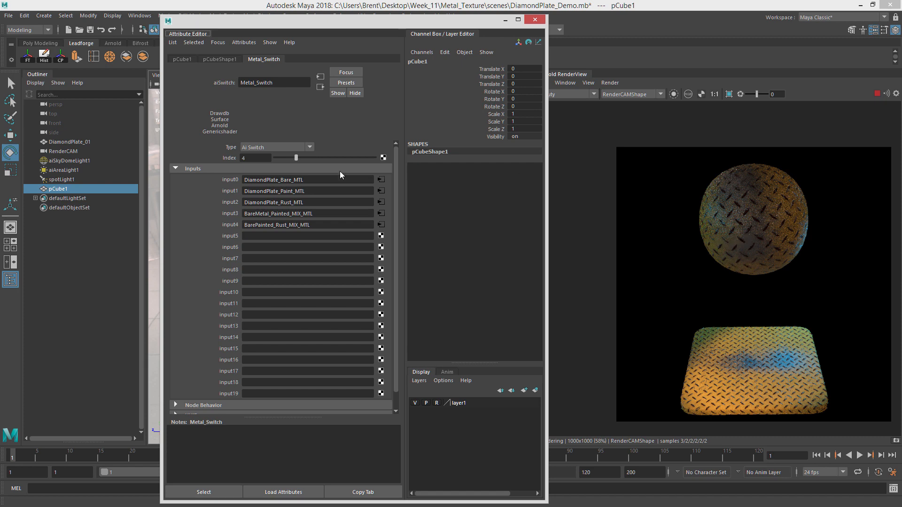
pyautogui.moveTo(295, 158)
pyautogui.mouseDown()
pyautogui.moveTo(263, 161)
pyautogui.moveTo(304, 160)
pyautogui.moveTo(295, 158)
pyautogui.mouseUp()
pyautogui.click(535, 19)
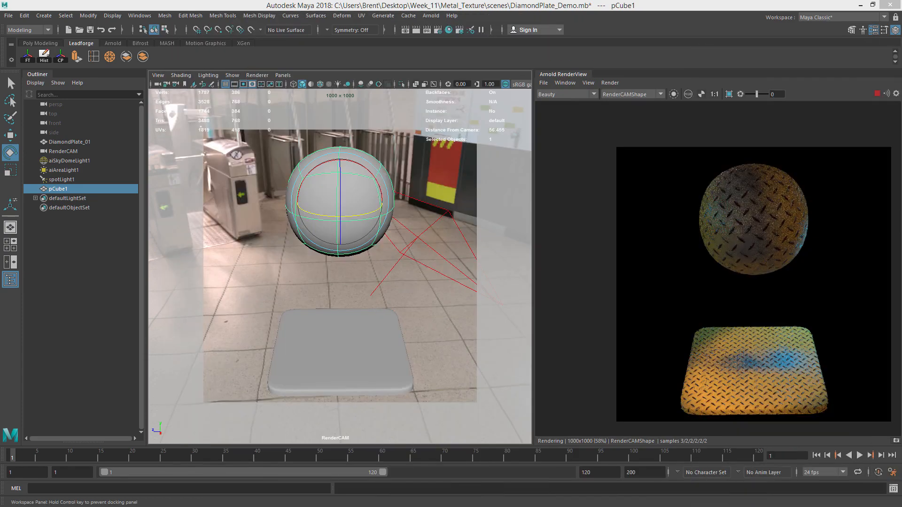
# Open the DiamondPlate_Paint graph and arrange the diffuse texture and color-correct nodes.
pyautogui.moveTo(901, 76); pyautogui.dragTo(259, 8)
pyautogui.click(191, 165)
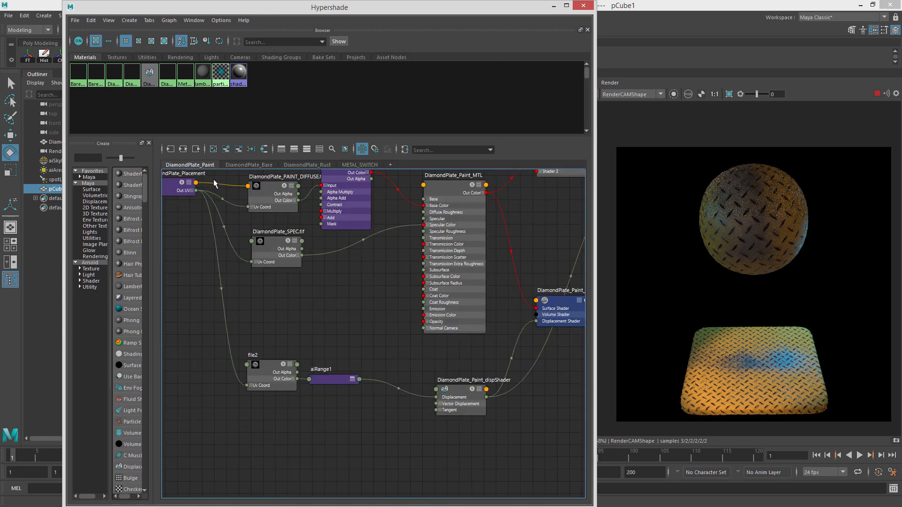
pyautogui.keyDown('alt'); pyautogui.moveTo(390, 220); pyautogui.dragTo(433, 346, button='middle'); pyautogui.keyUp('alt')
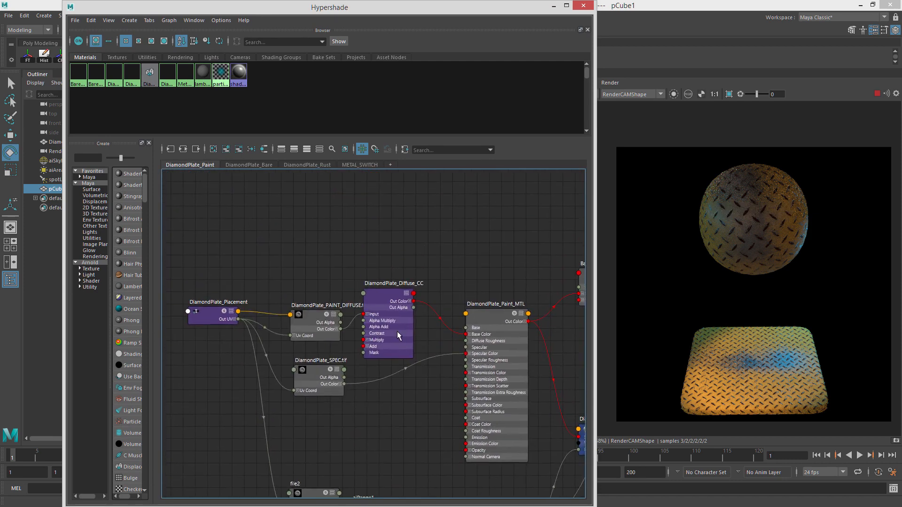
pyautogui.keyDown('alt'); pyautogui.moveTo(399, 331); pyautogui.dragTo(449, 338, button='right'); pyautogui.keyUp('alt')
pyautogui.click(379, 282)
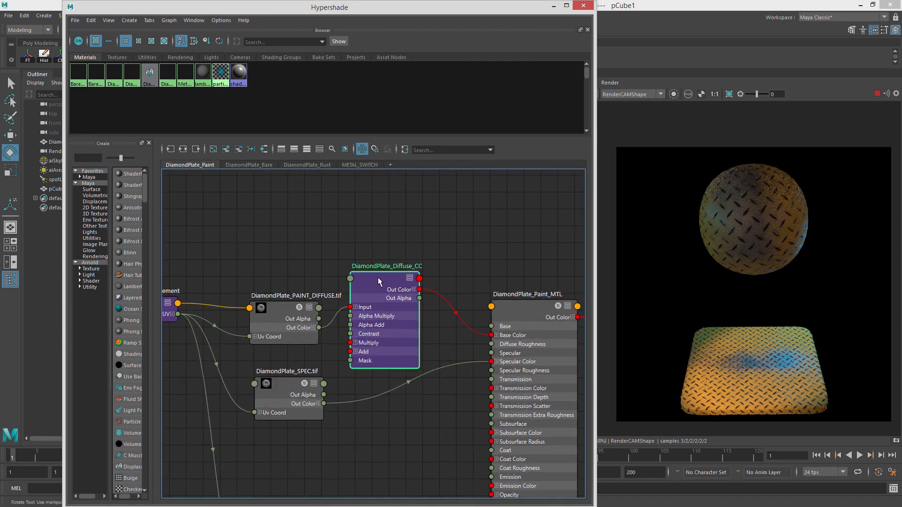
pyautogui.moveTo(272, 311); pyautogui.dragTo(264, 291)
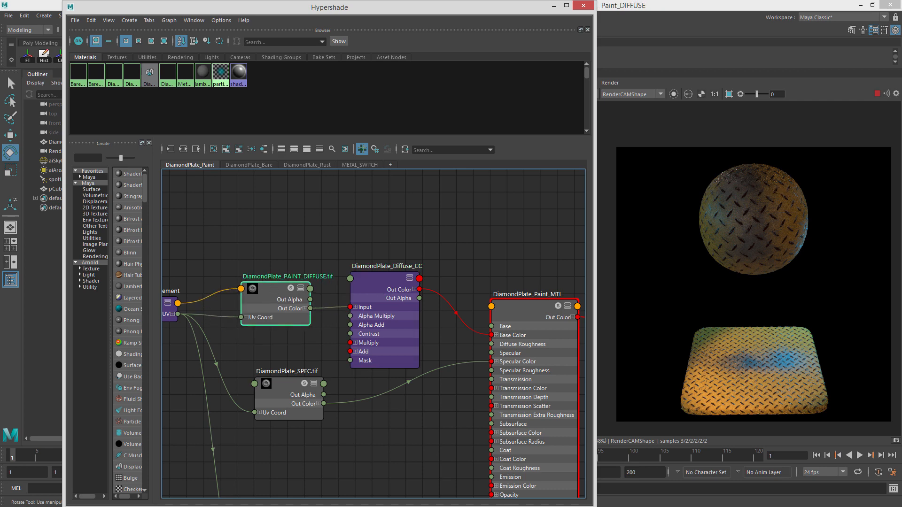
# Set the DiamondPlate_Diffuse_CC hue shift to 0.065 and saturation to 0.888.
pyautogui.click(380, 281)
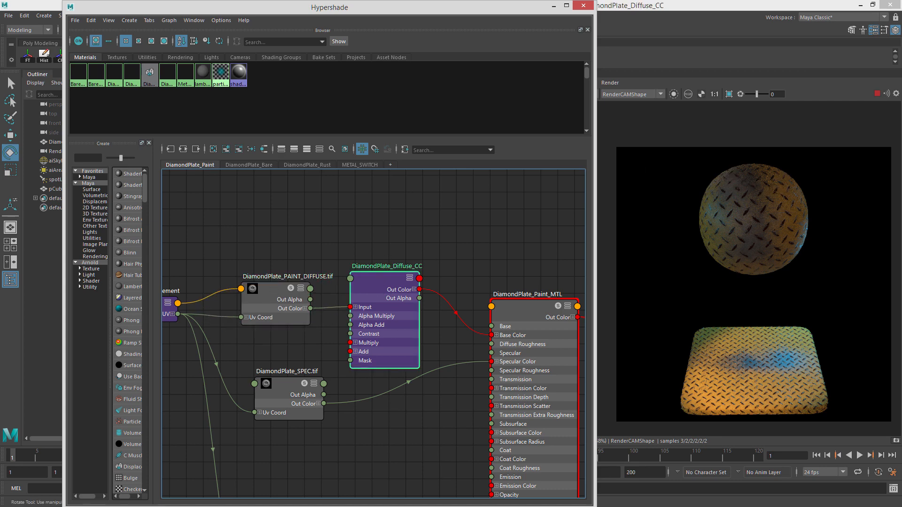
pyautogui.moveTo(901, 43); pyautogui.dragTo(295, 23)
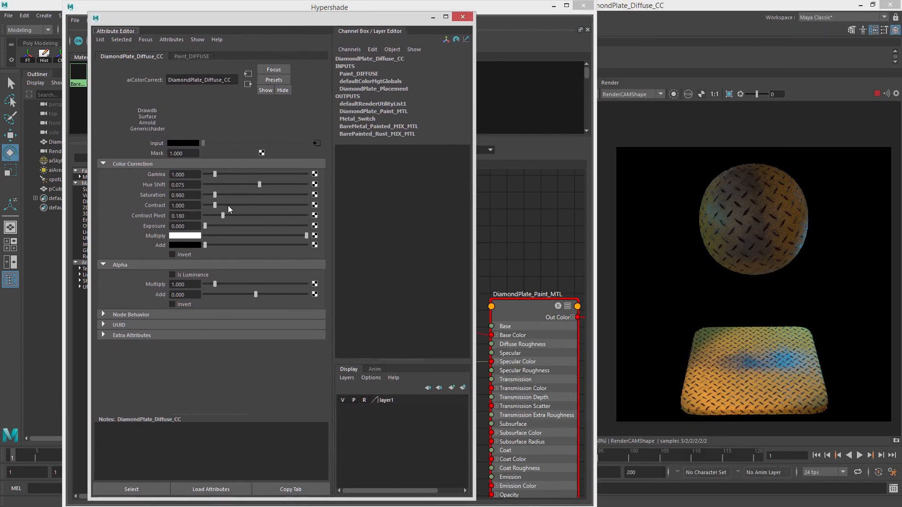
pyautogui.moveTo(237, 184); pyautogui.dragTo(276, 198)
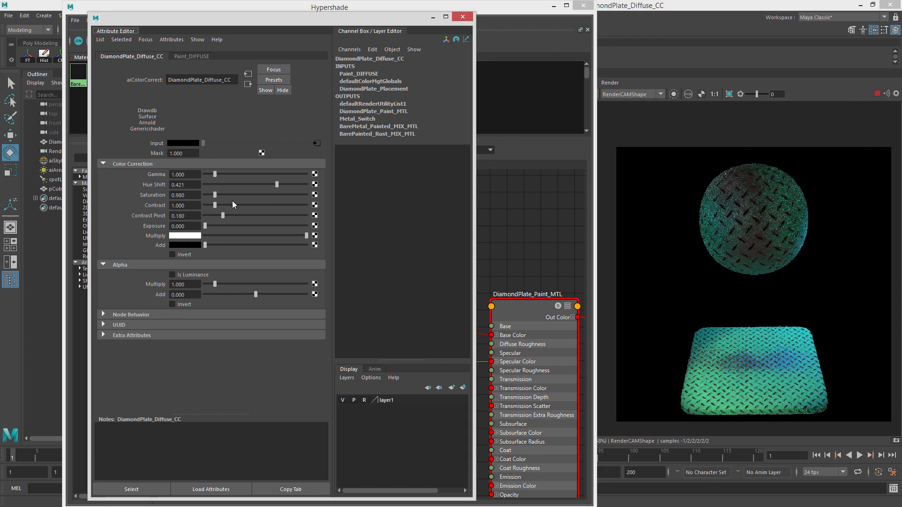
pyautogui.moveTo(210, 192); pyautogui.dragTo(217, 192)
pyautogui.moveTo(277, 184); pyautogui.dragTo(215, 195)
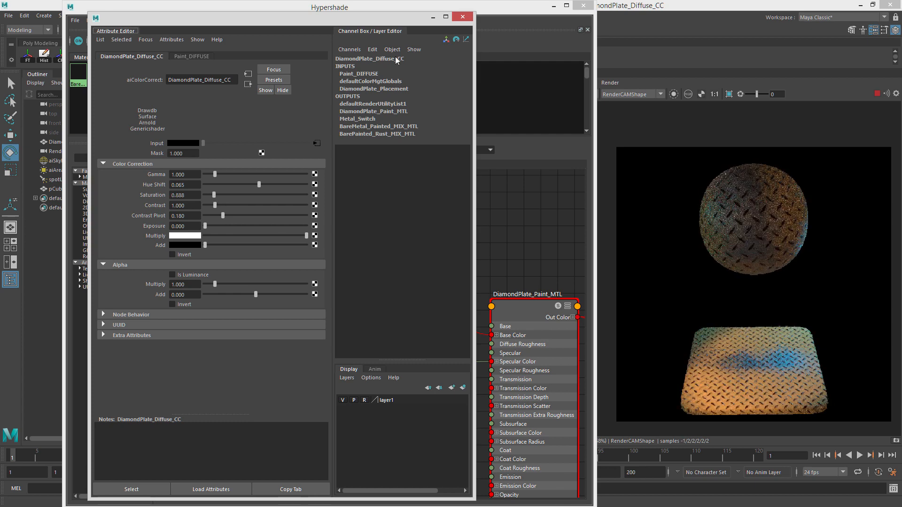
pyautogui.click(495, 41)
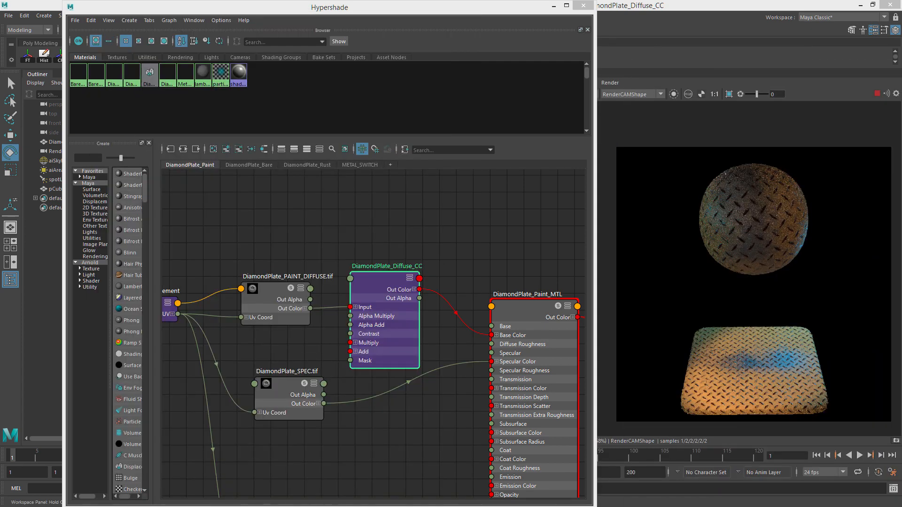
# Select the sphere and set its Arnold subdivision type to catclark with 3 iterations.
pyautogui.click(876, 93)
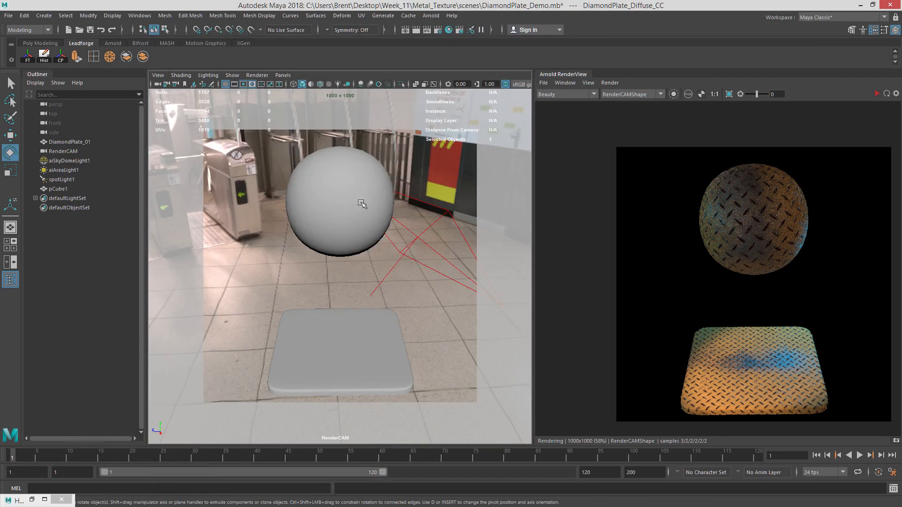
pyautogui.click(359, 204)
pyautogui.moveTo(351, 190); pyautogui.dragTo(352, 191, button='right')
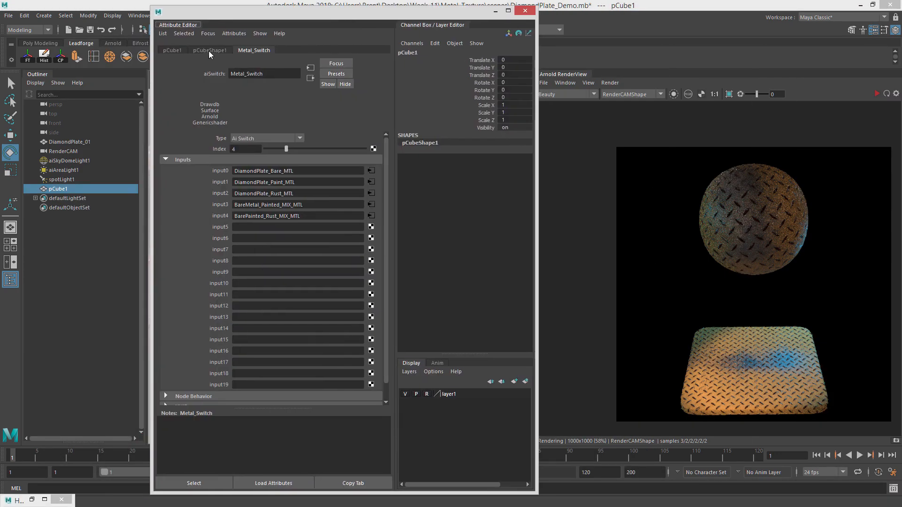
pyautogui.click(210, 51)
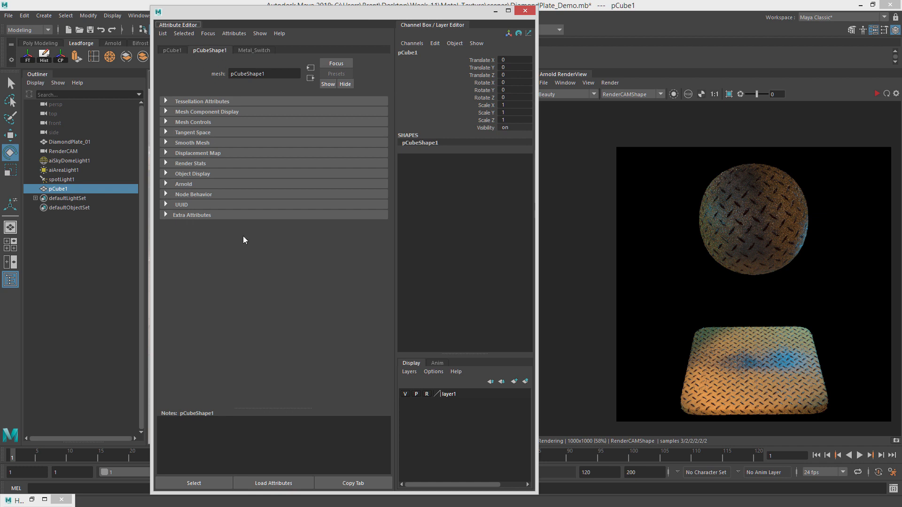
pyautogui.click(187, 184)
pyautogui.scroll(-3, 196, 267)
pyautogui.click(203, 343)
pyautogui.scroll(-3, 185, 322)
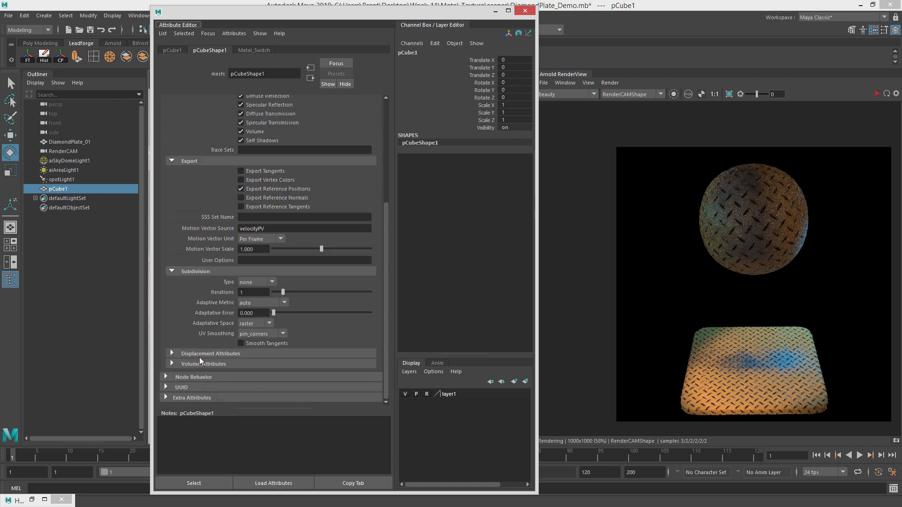
pyautogui.click(199, 355)
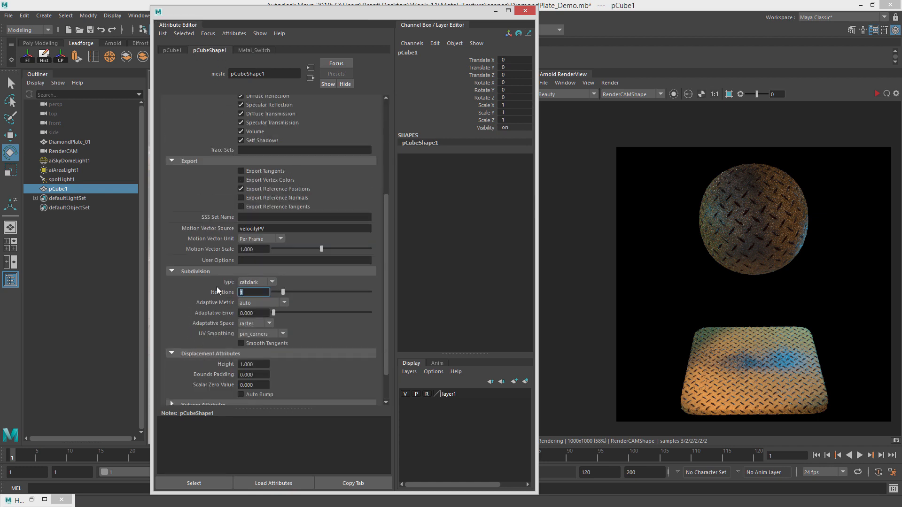
pyautogui.write('3')
pyautogui.press('Return')
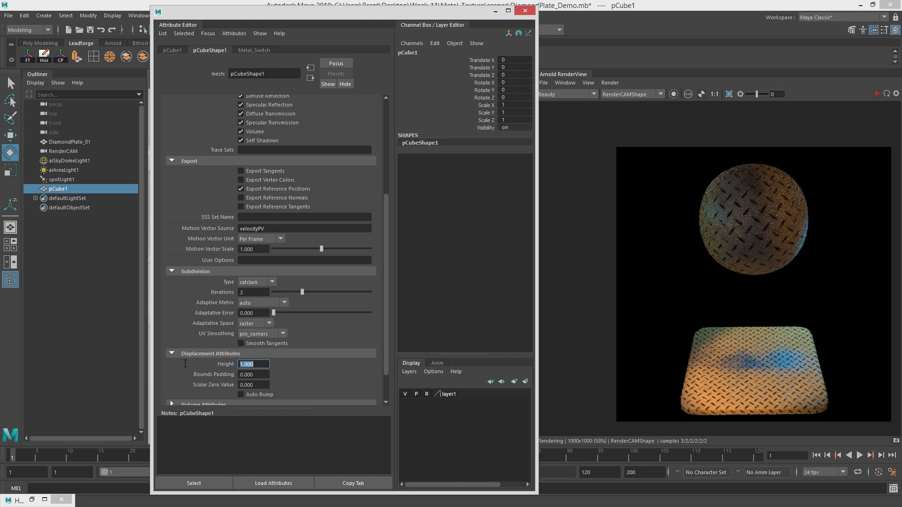
# Re-render the scene and compare the specular_direct AOV against the Beauty pass.
pyautogui.click(876, 94)
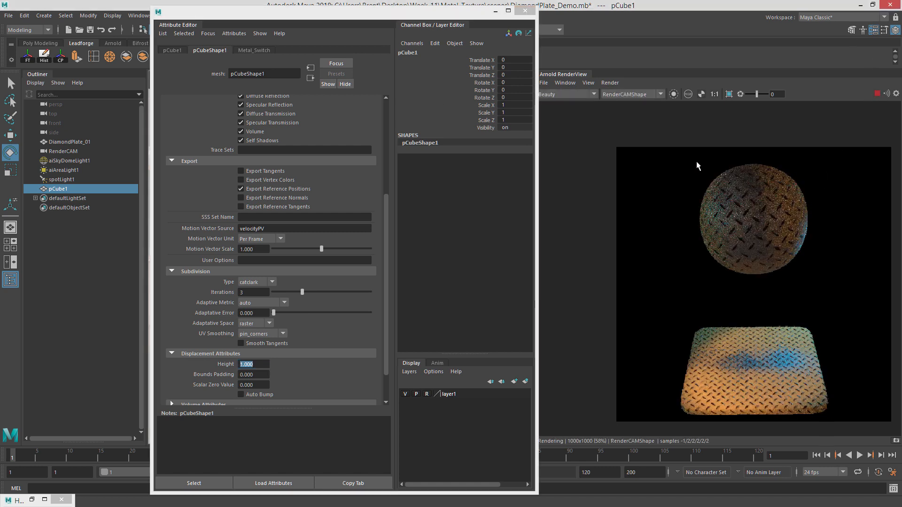
pyautogui.click(609, 84)
pyautogui.click(652, 149)
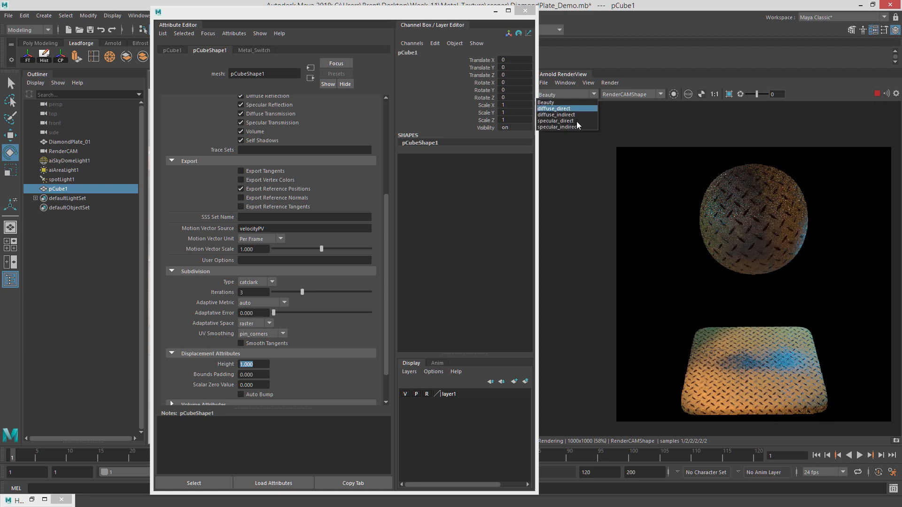
pyautogui.click(559, 121)
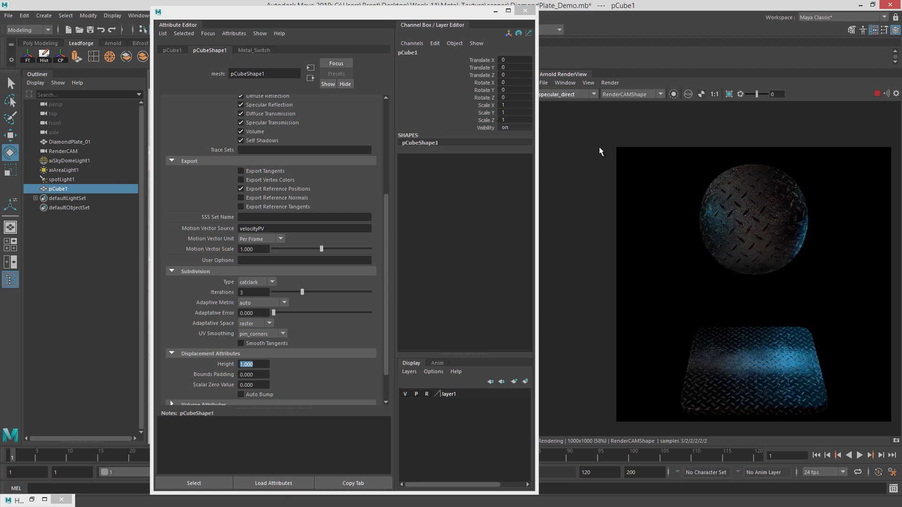
pyautogui.click(577, 96)
pyautogui.click(559, 105)
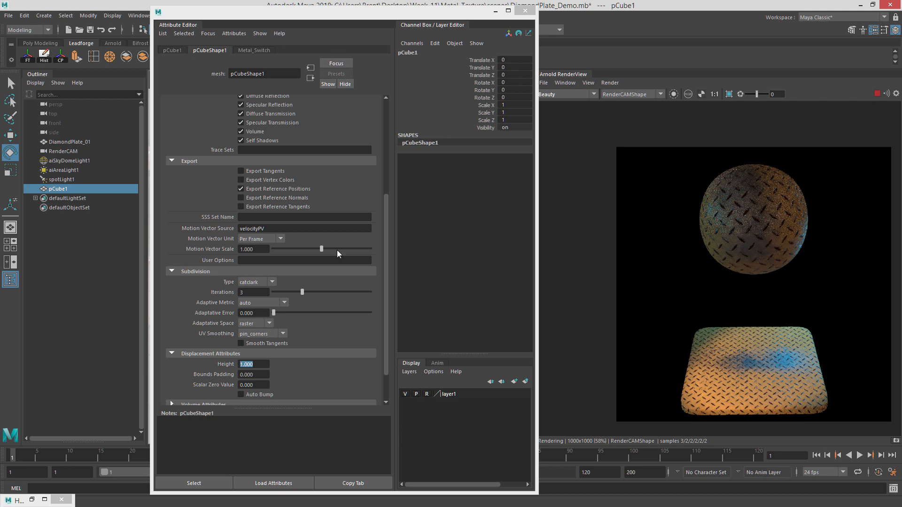
# Select the diamond plate, duplicate it and move the copy beside the original.
pyautogui.moveTo(356, 12); pyautogui.dragTo(901, 86)
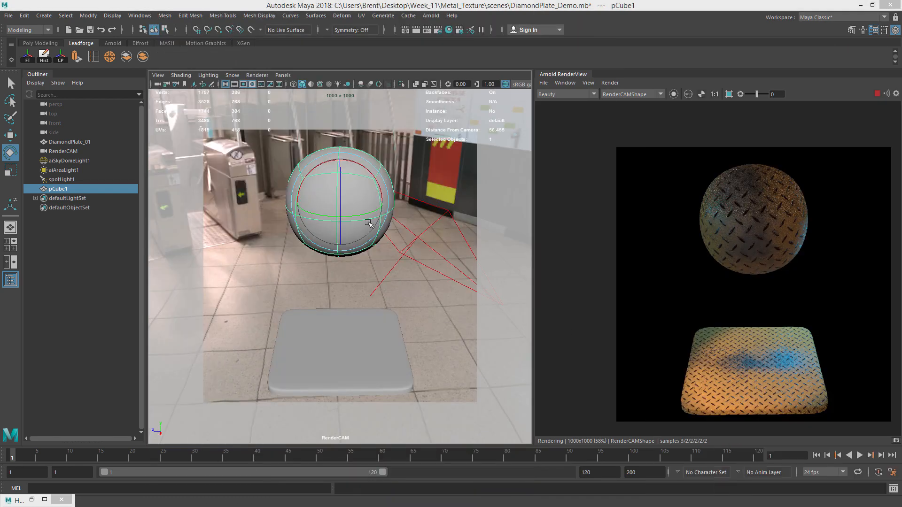
pyautogui.keyDown('alt'); pyautogui.moveTo(399, 267); pyautogui.dragTo(369, 303); pyautogui.keyUp('alt')
pyautogui.press('q')
pyautogui.click(370, 311)
pyautogui.keyDown('alt'); pyautogui.moveTo(449, 362); pyautogui.dragTo(393, 299, button='right'); pyautogui.keyUp('alt')
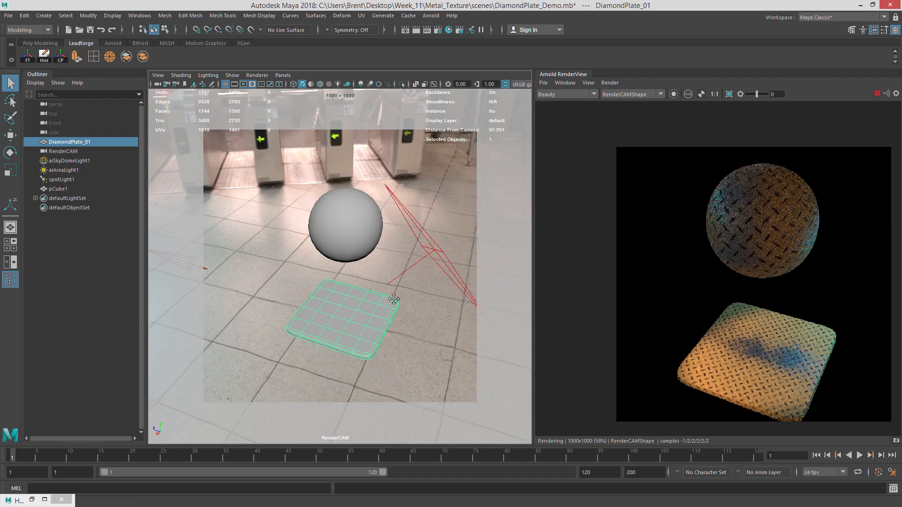
pyautogui.keyDown('alt'); pyautogui.moveTo(394, 299); pyautogui.dragTo(397, 288, button='middle'); pyautogui.keyUp('alt')
pyautogui.keyDown('alt'); pyautogui.moveTo(396, 288); pyautogui.dragTo(406, 280); pyautogui.keyUp('alt')
pyautogui.click(877, 94)
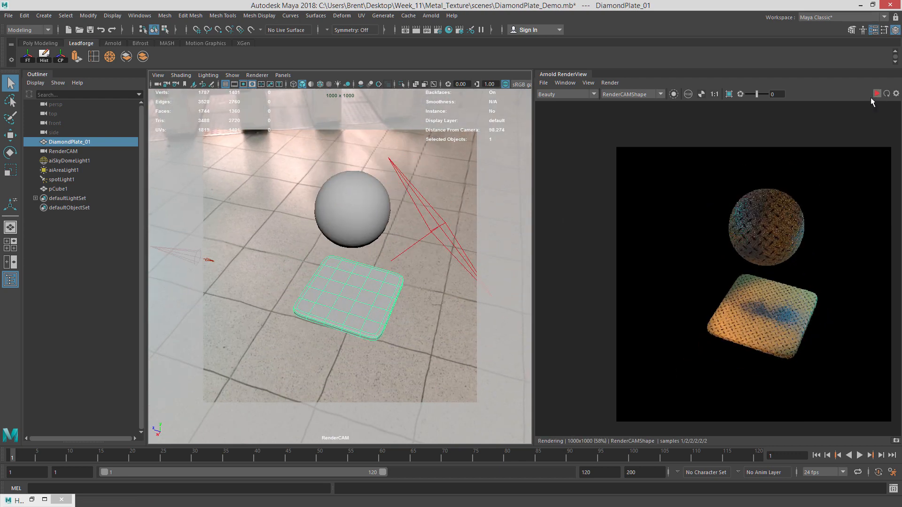
pyautogui.keyDown('alt'); pyautogui.moveTo(219, 279); pyautogui.dragTo(277, 265); pyautogui.keyUp('alt')
pyautogui.hotkey('ctrl', 'd')
pyautogui.press('w')
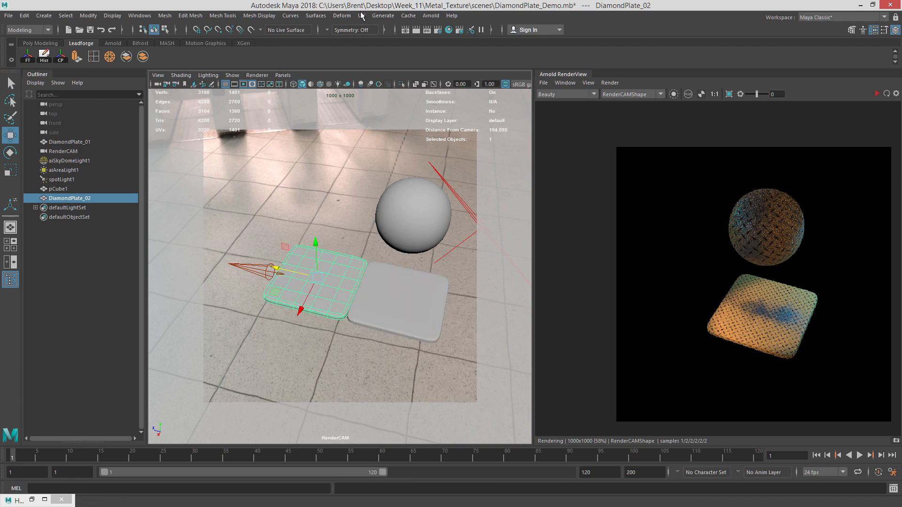
# Open the UV Editor and shift all of the duplicate plate's UVs upward, then re-render.
pyautogui.click(361, 16)
pyautogui.click(419, 34)
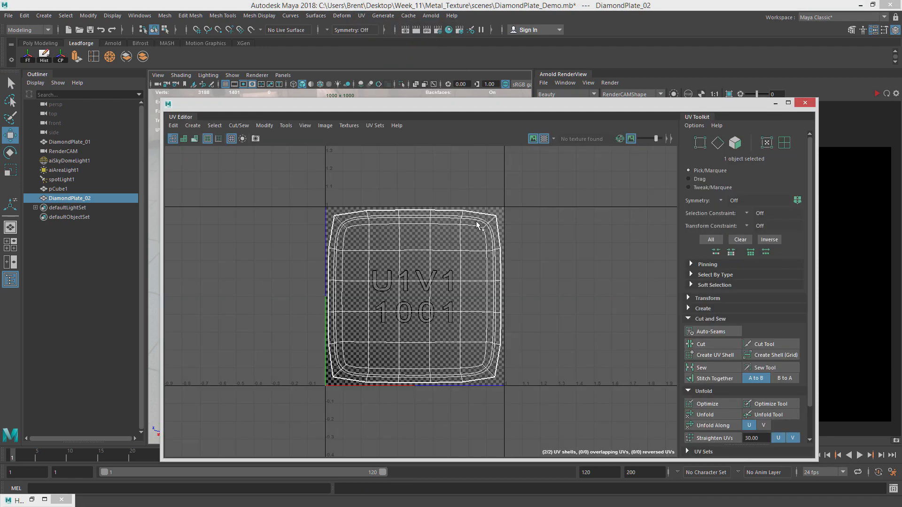
pyautogui.moveTo(474, 227); pyautogui.dragTo(514, 226, button='right')
pyautogui.moveTo(307, 183); pyautogui.dragTo(472, 374)
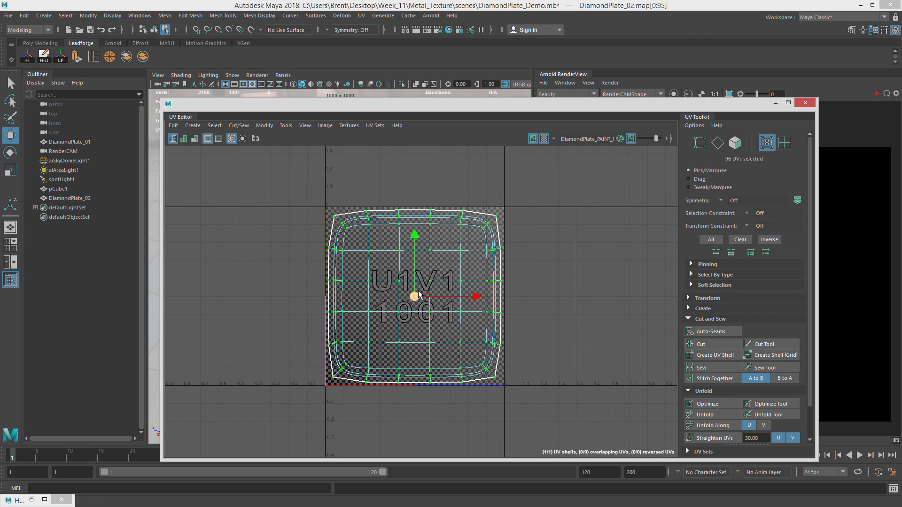
pyautogui.moveTo(414, 236); pyautogui.dragTo(430, 157)
pyautogui.moveTo(423, 107); pyautogui.dragTo(53, 105)
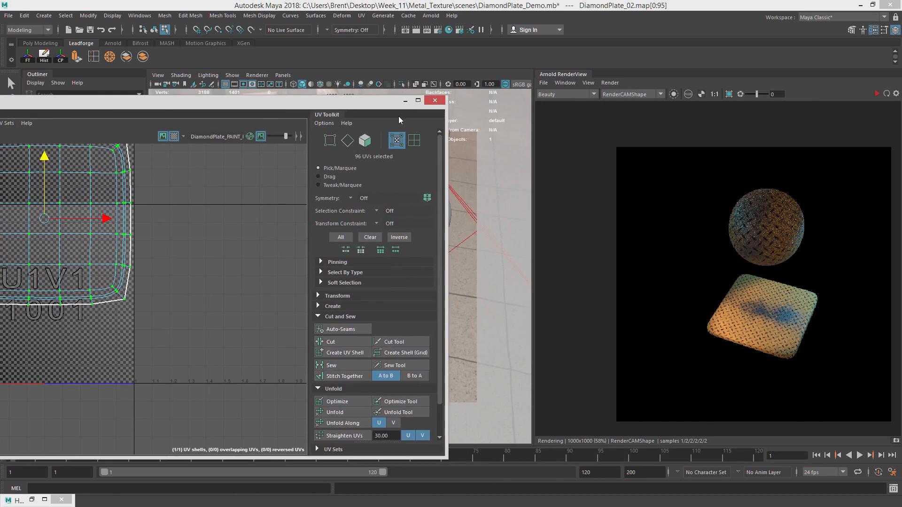
pyautogui.click(876, 94)
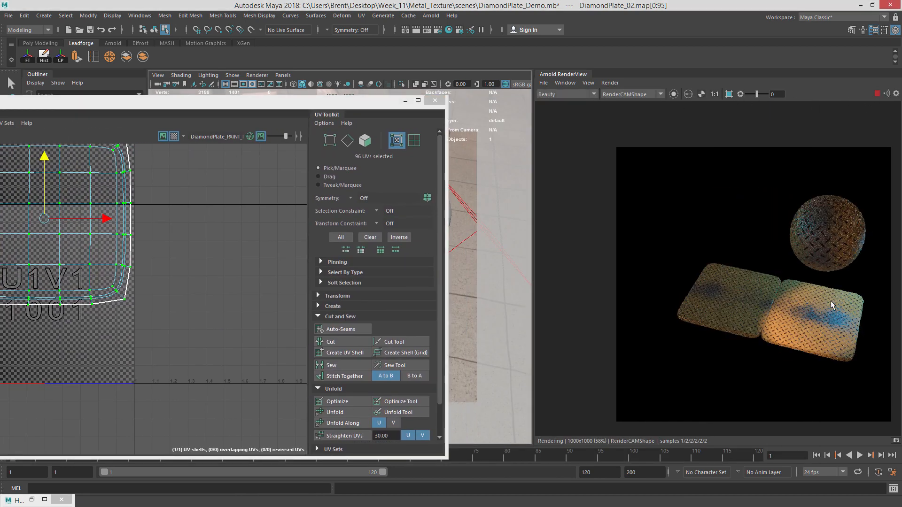
# Select the spot light and reposition it with its manipulator to light the plates.
pyautogui.moveTo(383, 104); pyautogui.dragTo(901, 61)
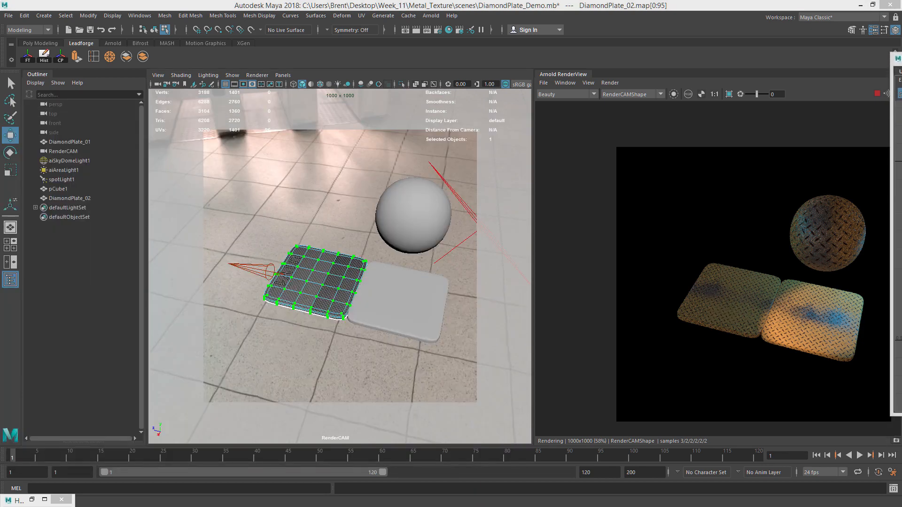
pyautogui.rightClick(378, 181)
pyautogui.moveTo(398, 181); pyautogui.dragTo(413, 169, button='right')
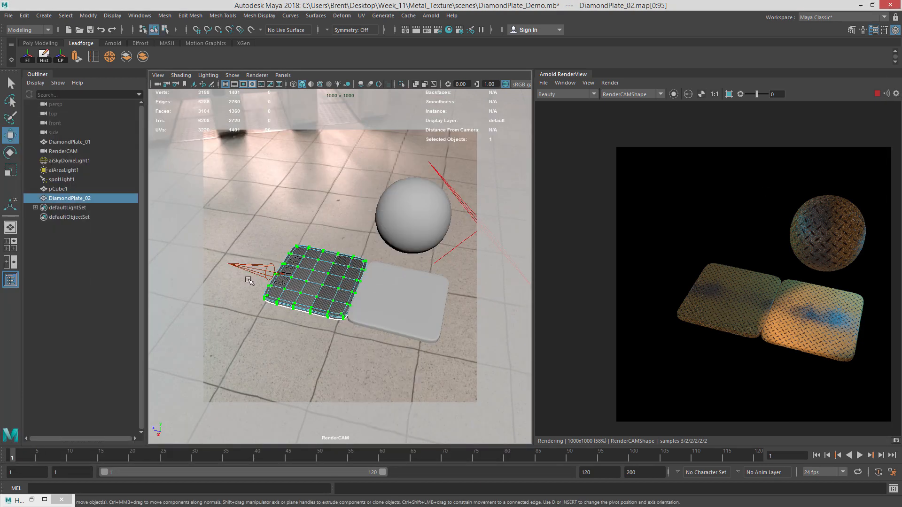
pyautogui.click(250, 276)
pyautogui.keyDown('alt'); pyautogui.moveTo(384, 252); pyautogui.dragTo(188, 213); pyautogui.keyUp('alt')
pyautogui.press('t')
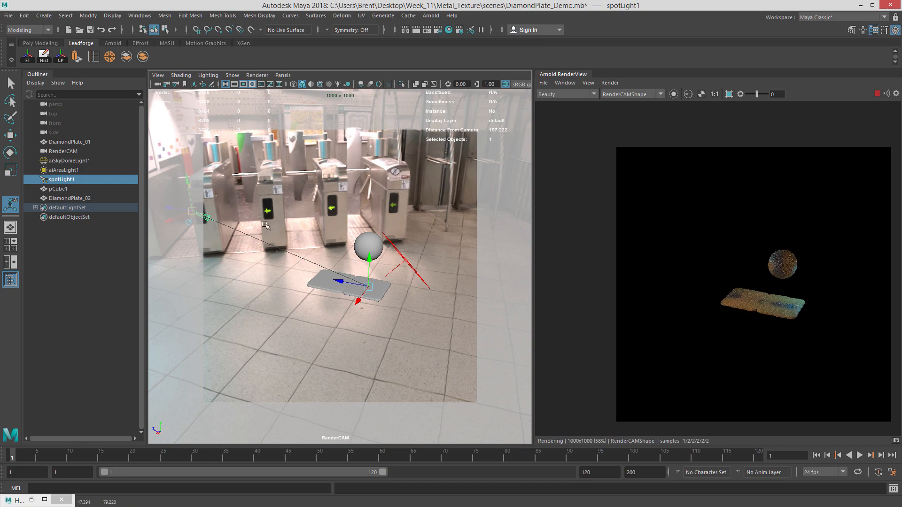
pyautogui.keyDown('alt'); pyautogui.moveTo(345, 202); pyautogui.dragTo(272, 227); pyautogui.keyUp('alt')
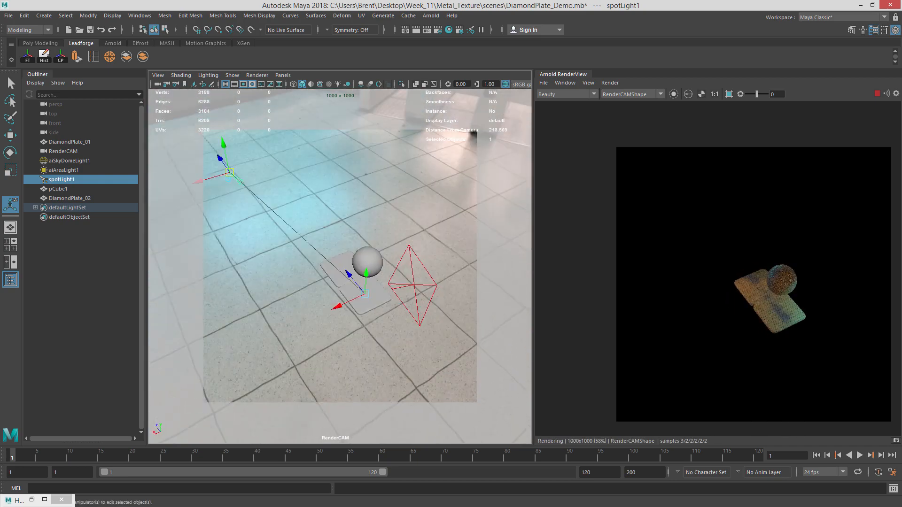
# Widen the spot light's cone angle to about 36 and set its Arnold exposure to 15.
pyautogui.hotkey('ctrl', 'a')
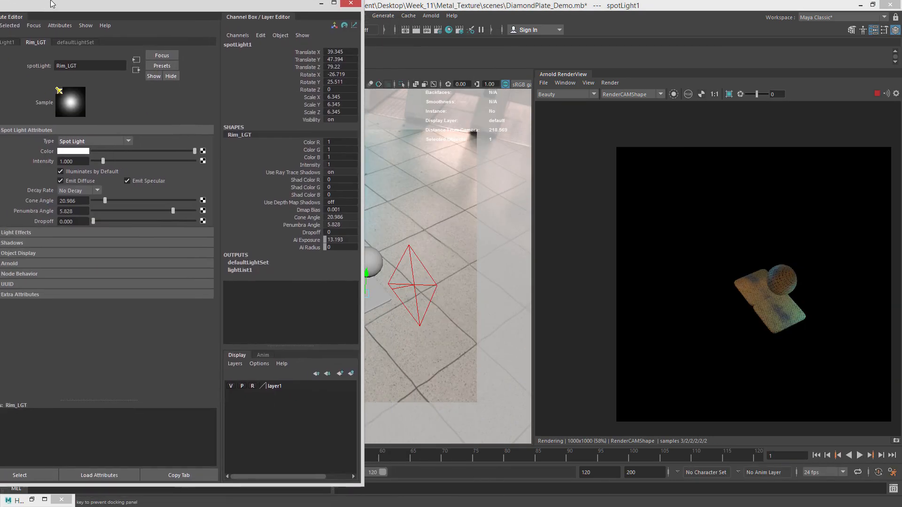
pyautogui.moveTo(219, 213); pyautogui.dragTo(223, 213)
pyautogui.click(125, 278)
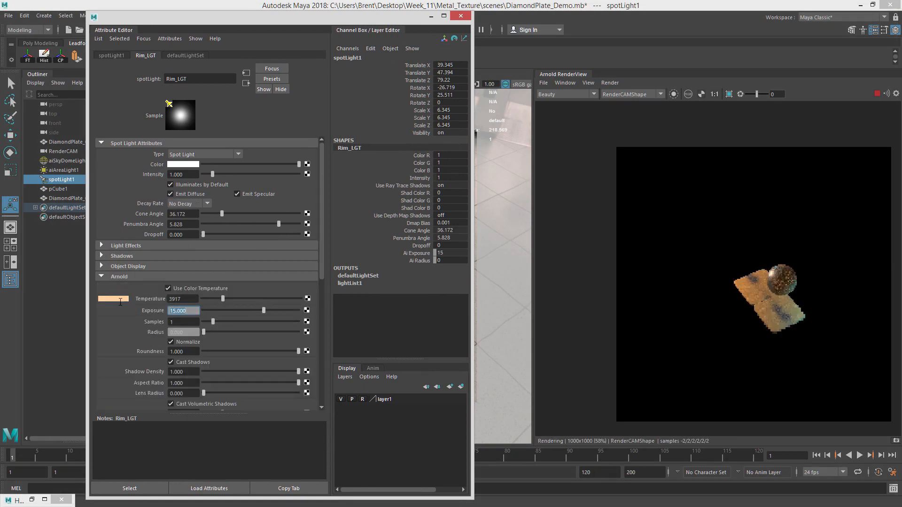
pyautogui.moveTo(295, 14); pyautogui.dragTo(901, 65)
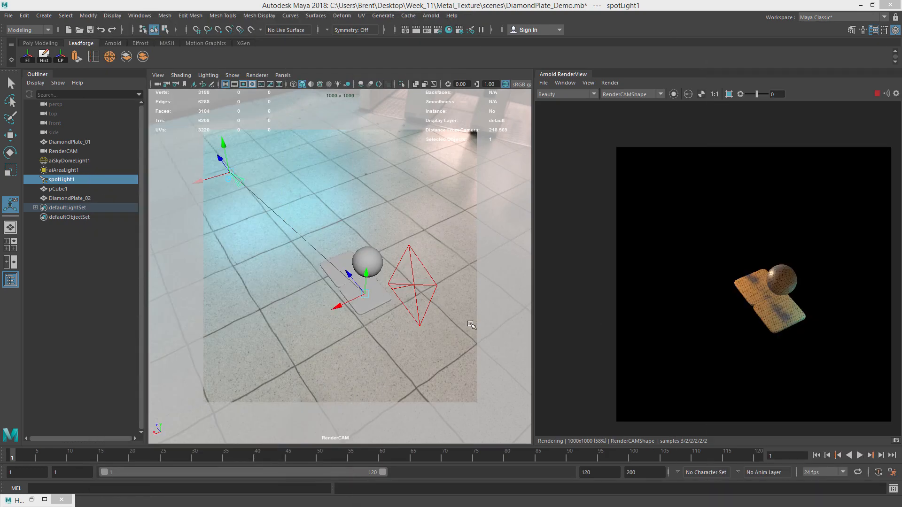
# Delete the test sphere from the scene.
pyautogui.scroll(8, 413, 334)
pyautogui.keyDown('alt'); pyautogui.moveTo(340, 346); pyautogui.dragTo(306, 308, button='middle'); pyautogui.keyUp('alt')
pyautogui.keyDown('alt'); pyautogui.moveTo(306, 308); pyautogui.dragTo(353, 308); pyautogui.keyUp('alt')
pyautogui.keyDown('alt'); pyautogui.moveTo(334, 300); pyautogui.dragTo(340, 297, button='middle'); pyautogui.keyUp('alt')
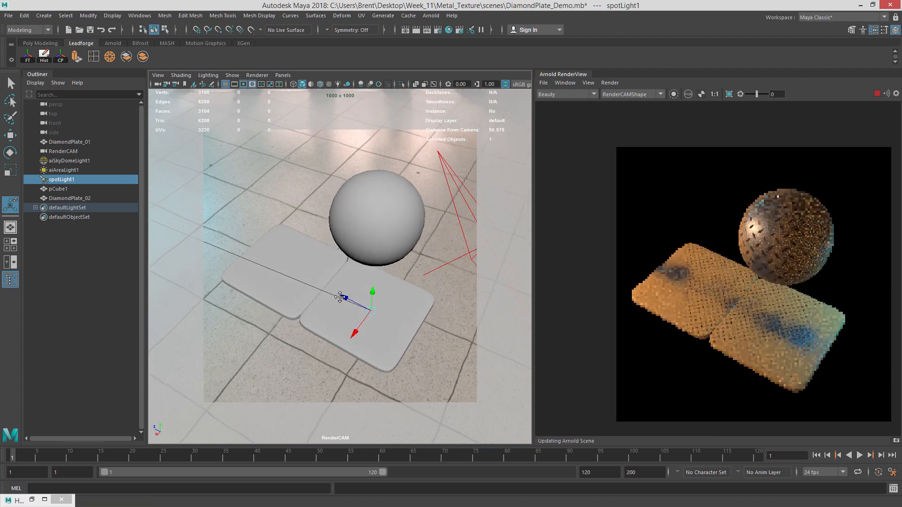
pyautogui.keyDown('alt'); pyautogui.moveTo(340, 297); pyautogui.dragTo(392, 279); pyautogui.keyUp('alt')
pyautogui.hotkey('ctrl', 'z')
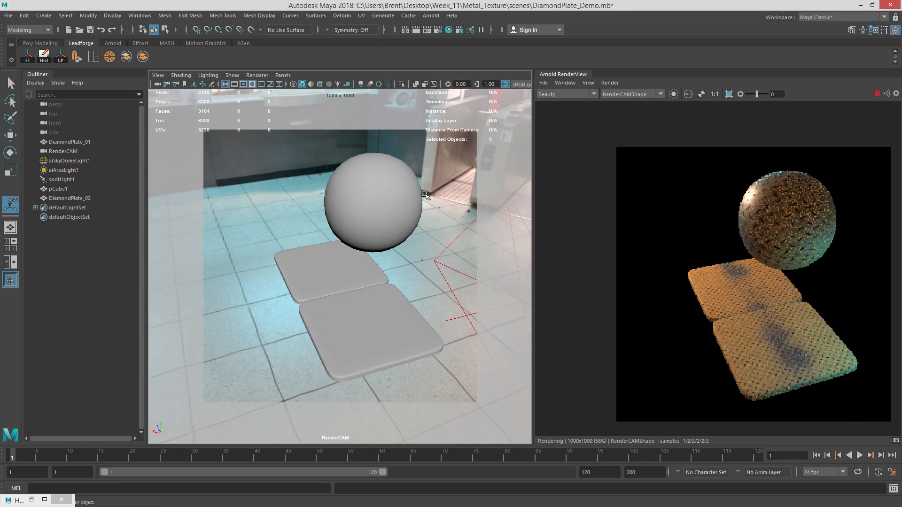
pyautogui.click(419, 201)
pyautogui.keyDown('alt'); pyautogui.moveTo(415, 214); pyautogui.dragTo(425, 231); pyautogui.keyUp('alt')
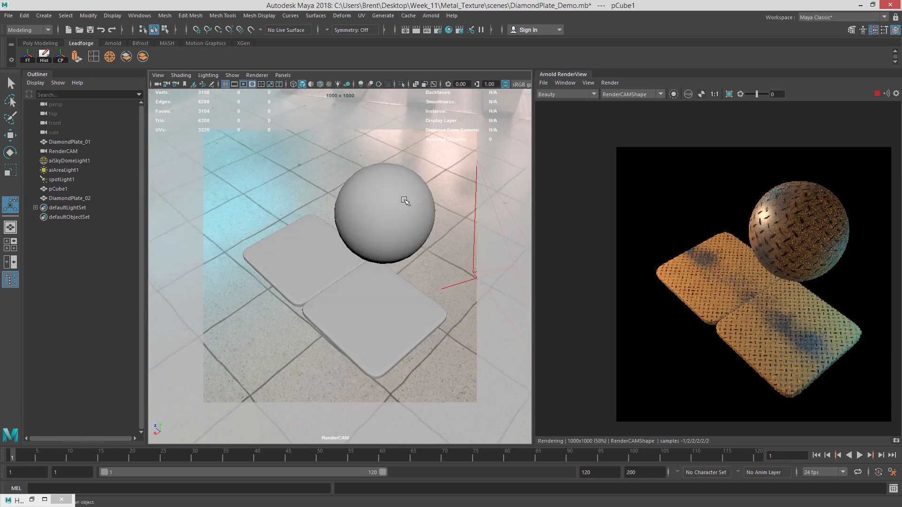
pyautogui.press('Delete')
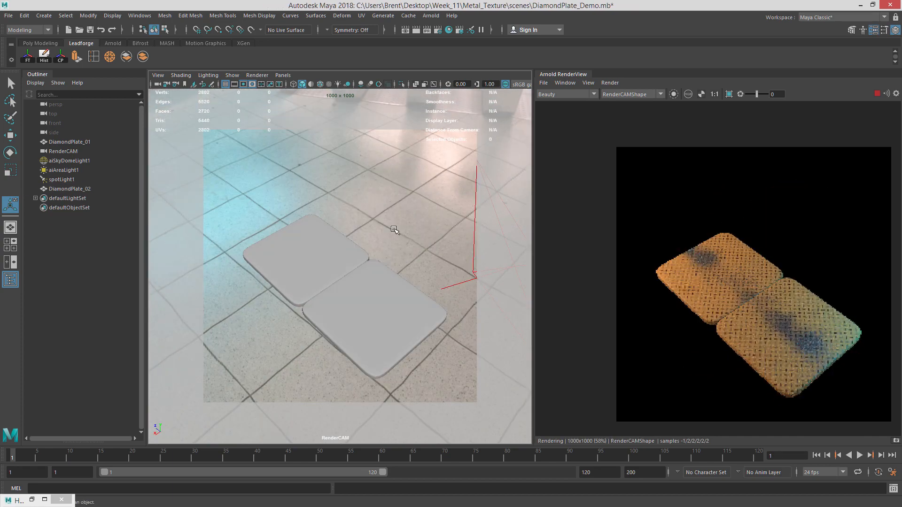
# Move the duplicate plate's UVs back into the 1001 tile and rotate them in the UV Editor.
pyautogui.keyDown('alt'); pyautogui.moveTo(385, 327); pyautogui.dragTo(413, 341); pyautogui.keyUp('alt')
pyautogui.keyDown('alt'); pyautogui.moveTo(413, 340); pyautogui.dragTo(439, 341, button='right'); pyautogui.keyUp('alt')
pyautogui.keyDown('alt'); pyautogui.moveTo(422, 318); pyautogui.dragTo(313, 273); pyautogui.keyUp('alt')
pyautogui.click(312, 274)
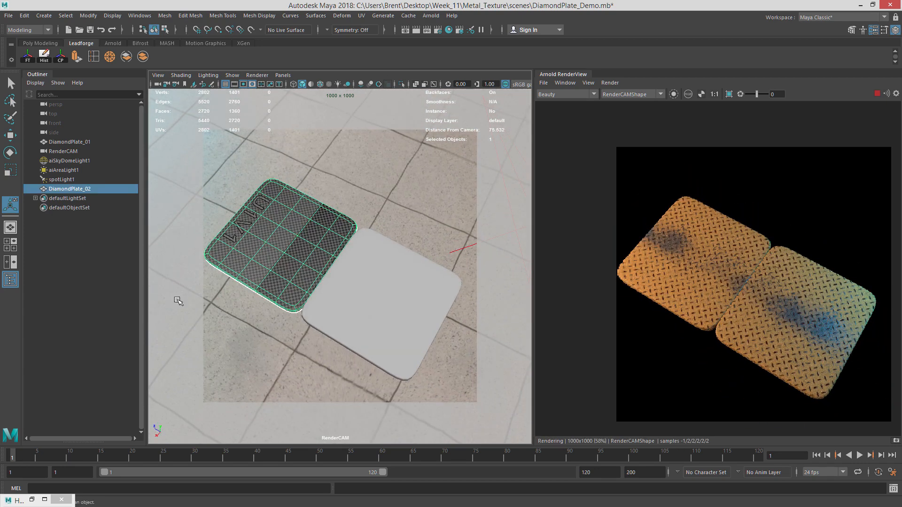
pyautogui.click(361, 15)
pyautogui.click(404, 196)
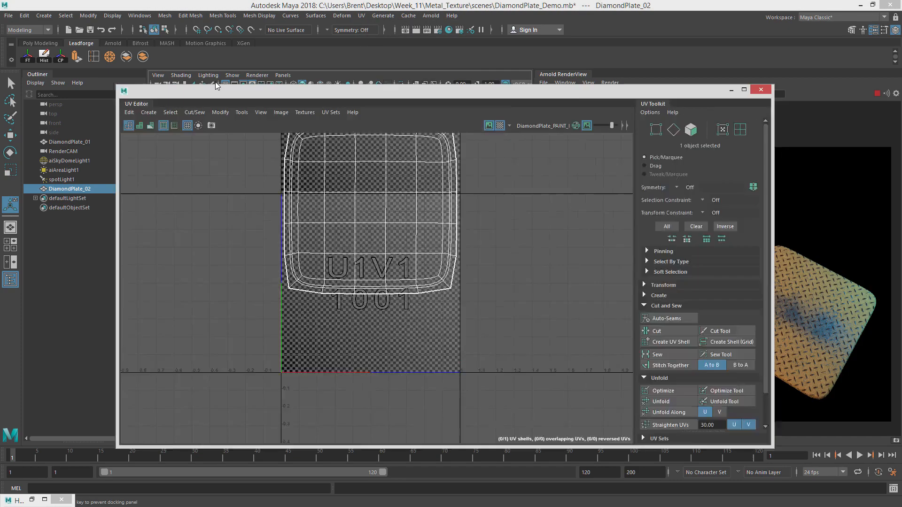
pyautogui.moveTo(217, 87); pyautogui.dragTo(117, 49)
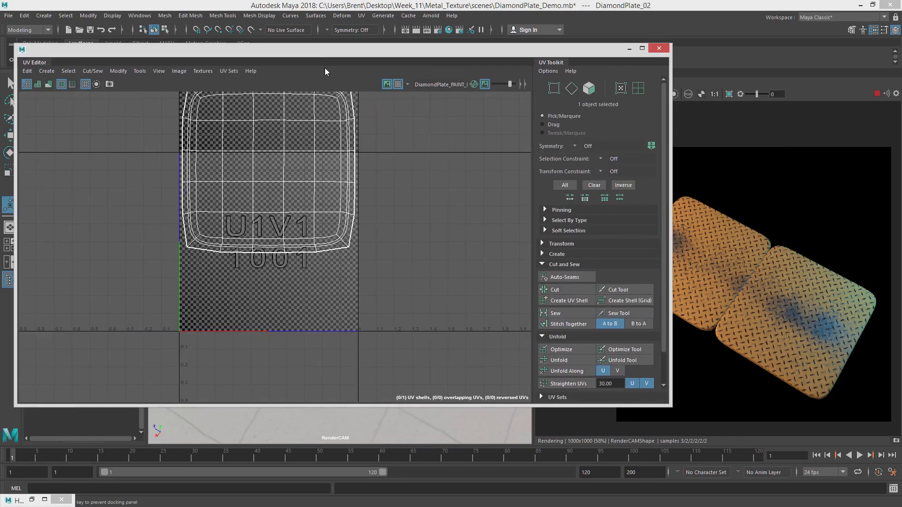
pyautogui.scroll(-2, 323, 145)
pyautogui.keyDown('alt'); pyautogui.moveTo(311, 144); pyautogui.dragTo(326, 192, button='middle'); pyautogui.keyUp('alt')
pyautogui.moveTo(326, 195); pyautogui.dragTo(372, 191, button='right')
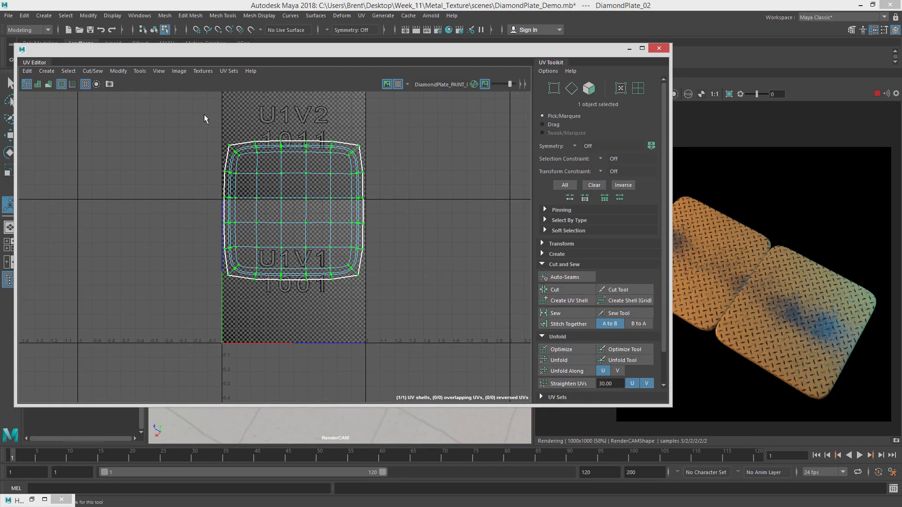
pyautogui.moveTo(207, 119); pyautogui.dragTo(462, 331)
pyautogui.press('w')
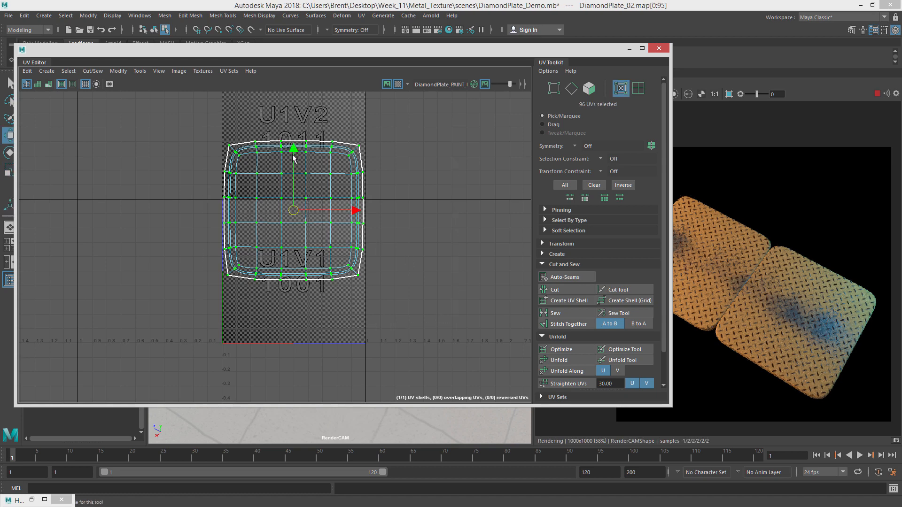
pyautogui.moveTo(291, 201); pyautogui.dragTo(291, 263)
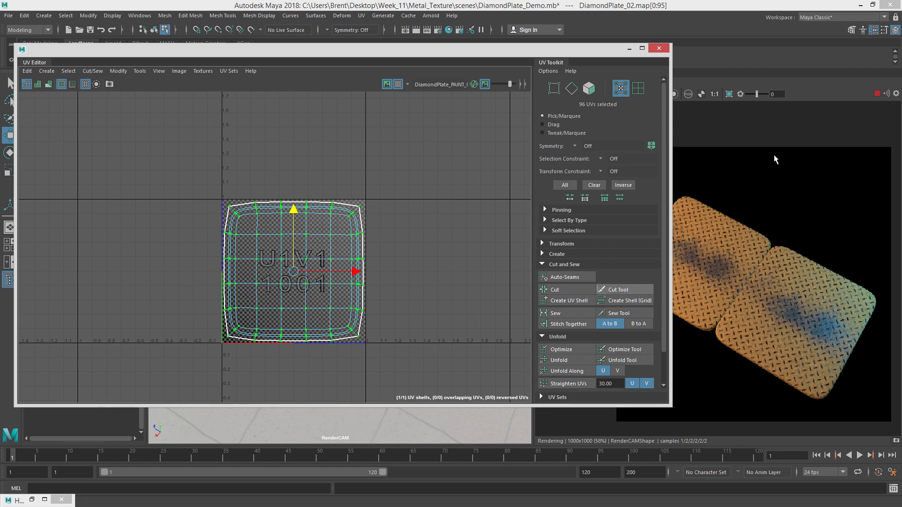
pyautogui.press('e')
pyautogui.moveTo(334, 229); pyautogui.dragTo(360, 237)
pyautogui.moveTo(589, 48); pyautogui.dragTo(0, 47)
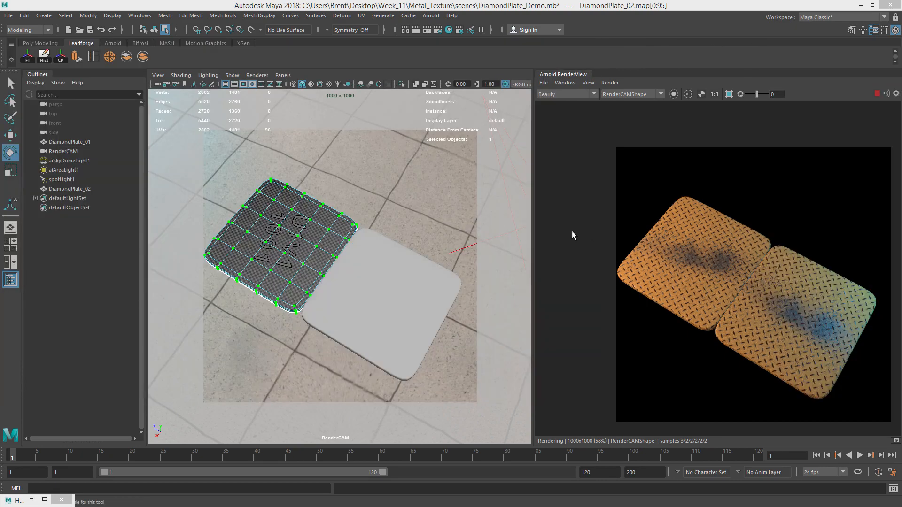
# Rotate the duplicate plate so it lines up with the original plate.
pyautogui.keyDown('alt'); pyautogui.moveTo(462, 226); pyautogui.dragTo(350, 299); pyautogui.keyUp('alt')
pyautogui.keyDown('alt'); pyautogui.moveTo(351, 299); pyautogui.dragTo(405, 280, button='right'); pyautogui.keyUp('alt')
pyautogui.keyDown('alt'); pyautogui.moveTo(404, 280); pyautogui.dragTo(416, 216); pyautogui.keyUp('alt')
pyautogui.moveTo(415, 216); pyautogui.dragTo(460, 201, button='right')
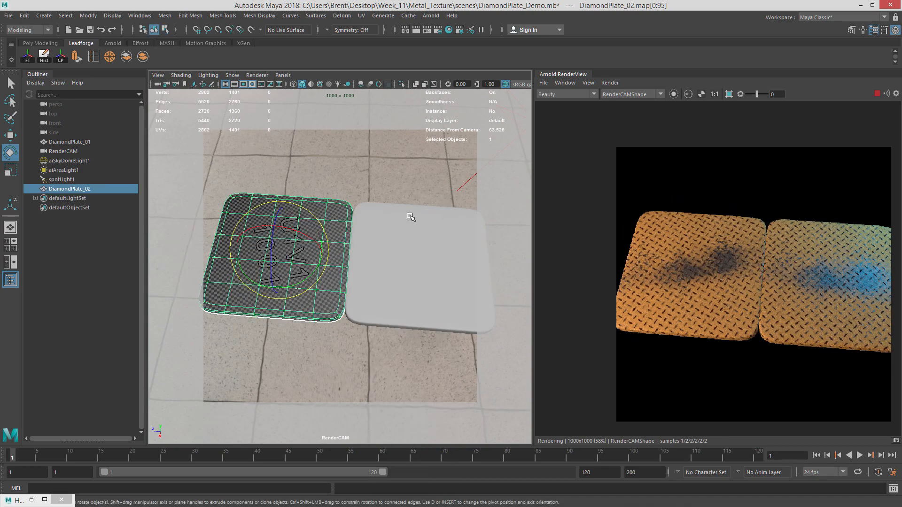
# Reframe the render camera on the two plates.
pyautogui.click(407, 197)
pyautogui.keyDown('alt'); pyautogui.moveTo(405, 207); pyautogui.dragTo(429, 263); pyautogui.keyUp('alt')
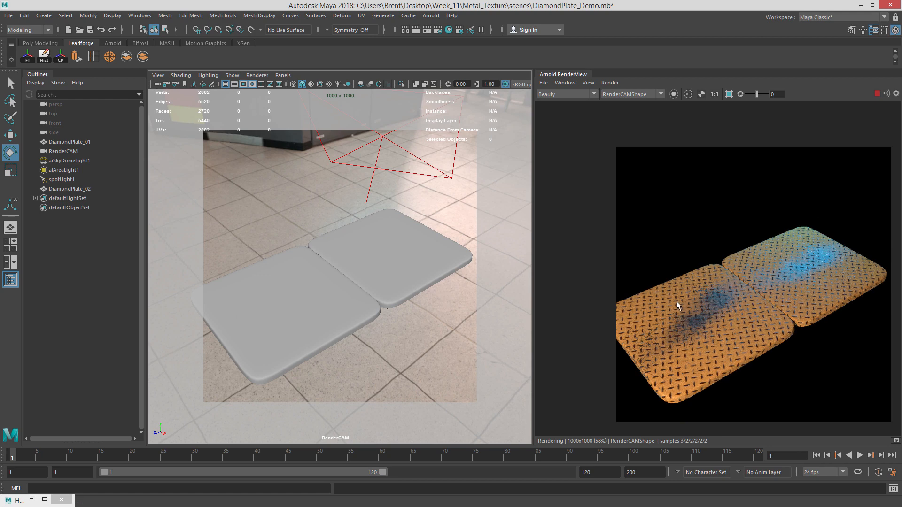
pyautogui.keyDown('alt'); pyautogui.moveTo(357, 259); pyautogui.dragTo(271, 274); pyautogui.keyUp('alt')
pyautogui.keyDown('alt'); pyautogui.moveTo(353, 270); pyautogui.dragTo(310, 282); pyautogui.keyUp('alt')
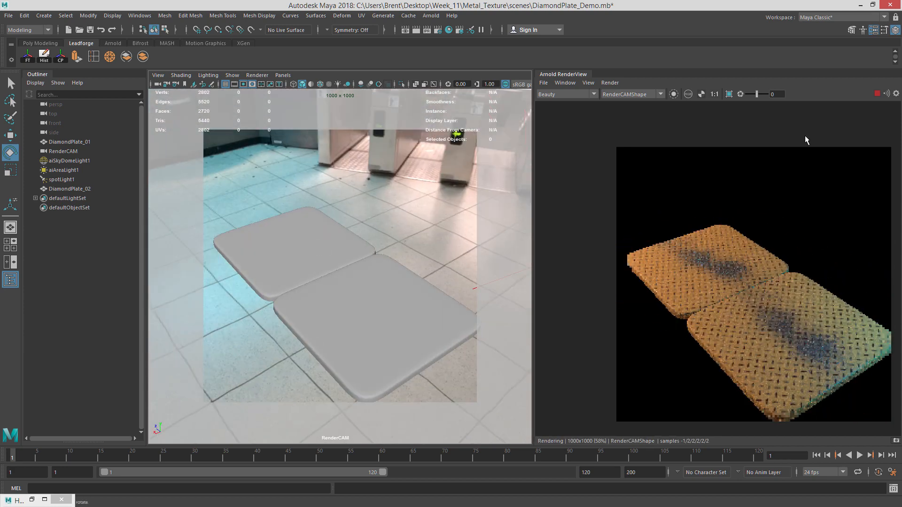